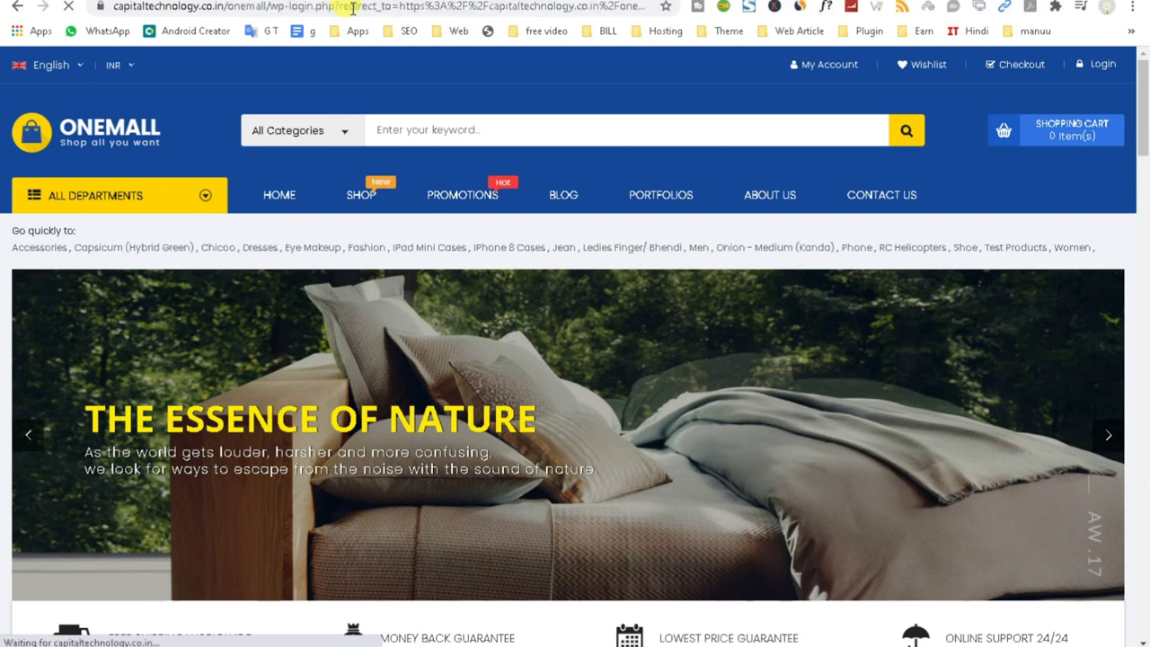
Log in to the One Mall Shop admin area with the admin username and the account password.
text(admin)
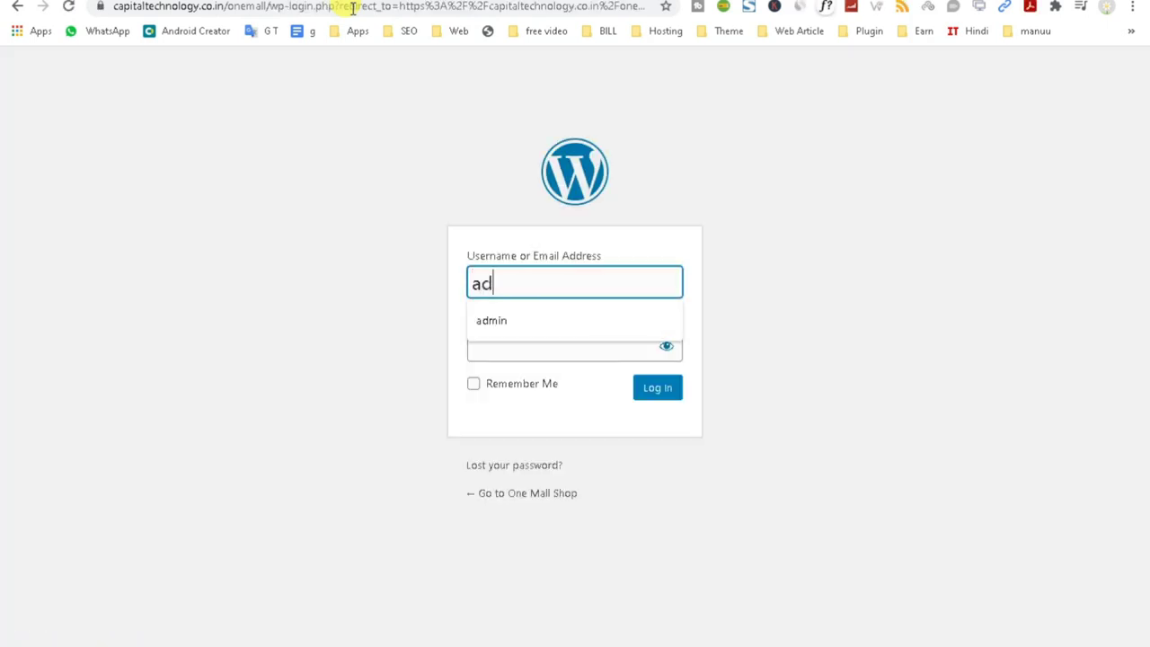
key(Tab)
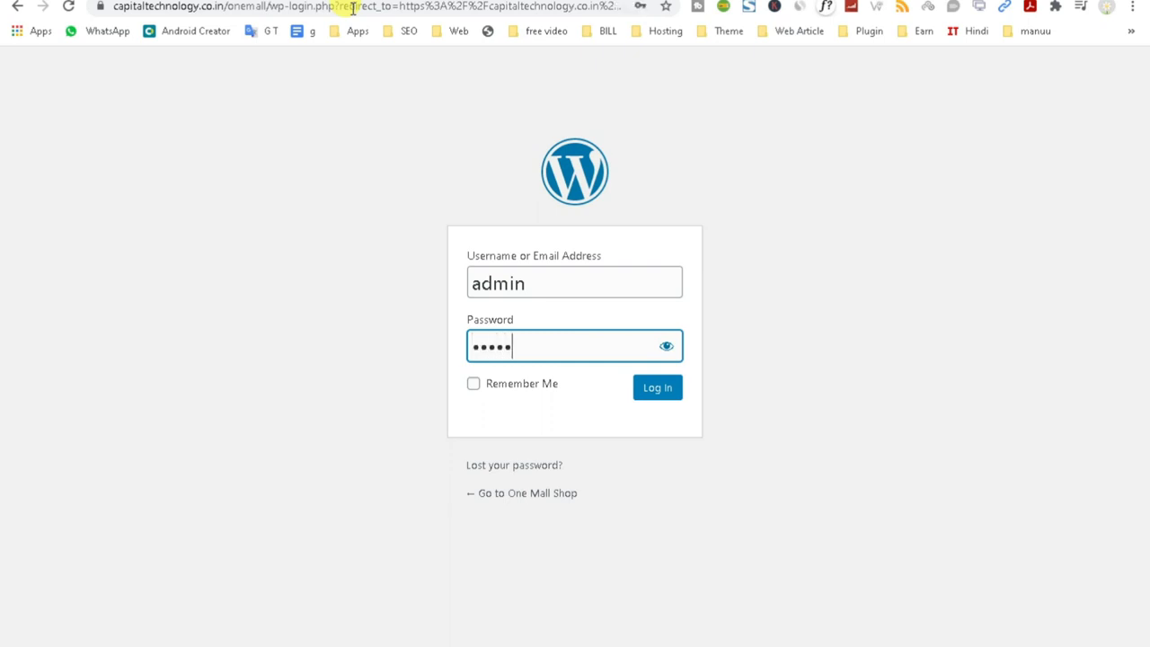
key(Return)
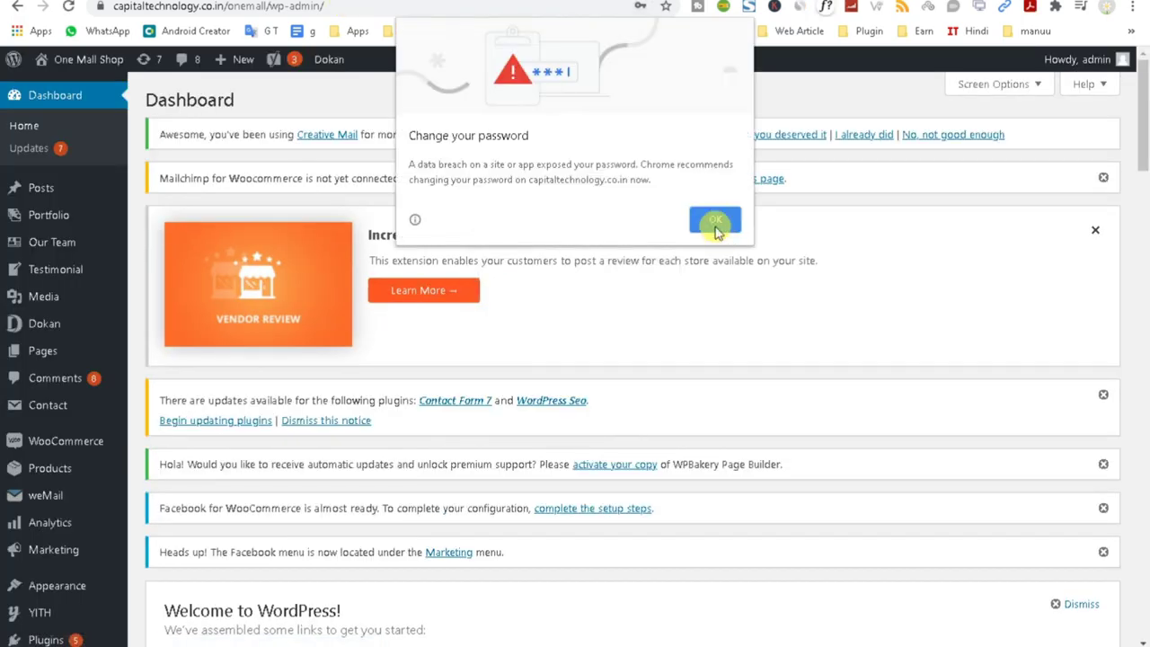
Dismiss Chrome's password-breach warning, then scroll through the dashboard widgets and back to the top.
click(715, 219)
scroll(641, 354, down, 9)
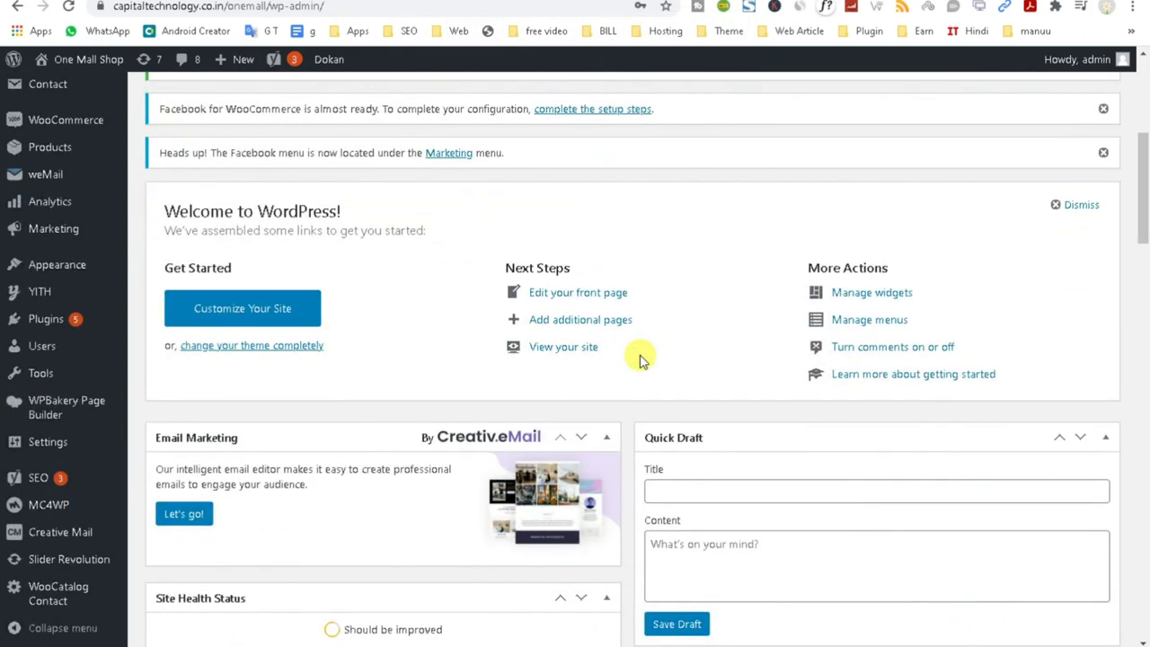
scroll(636, 369, down, 10)
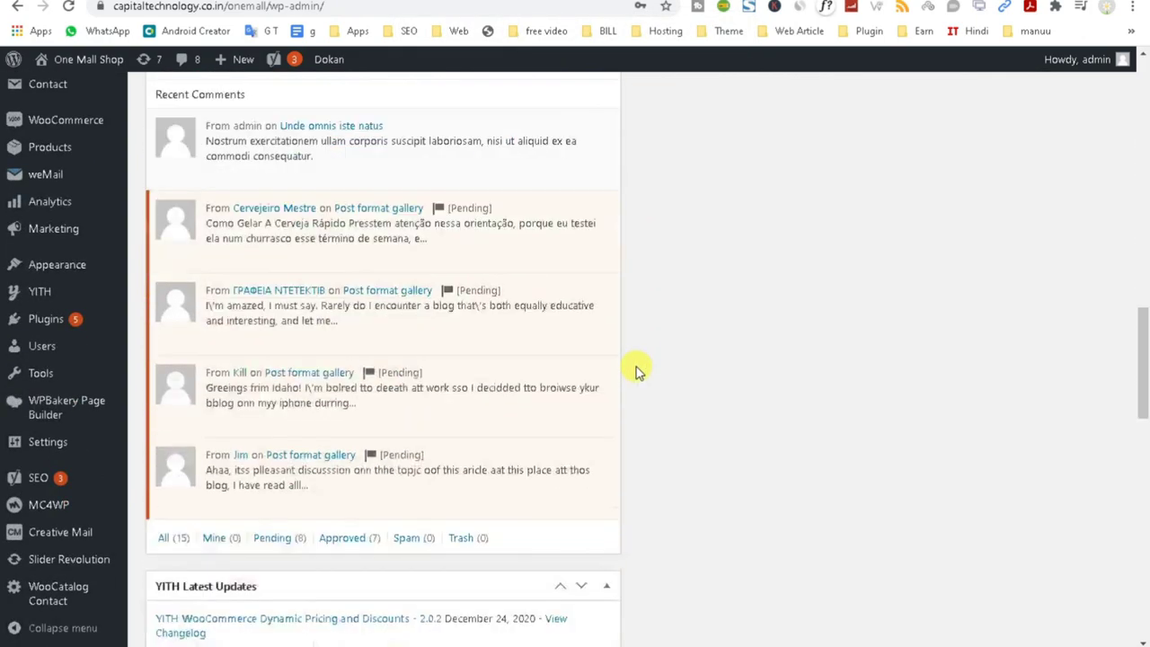
scroll(627, 380, down, 5)
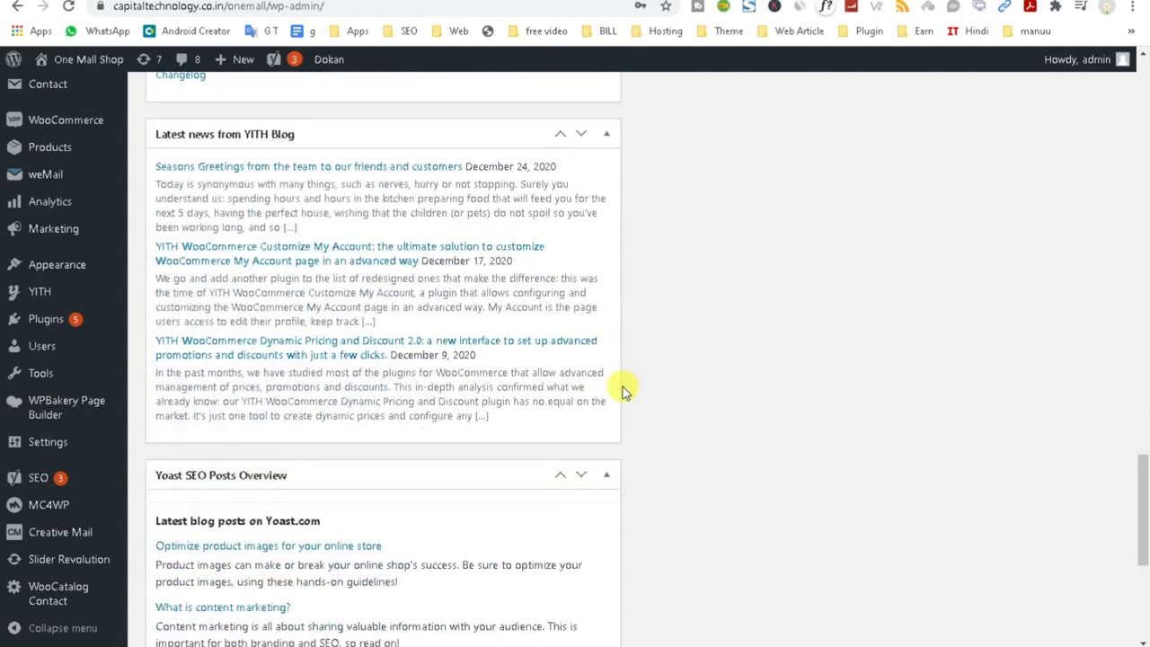
scroll(545, 486, down, 3)
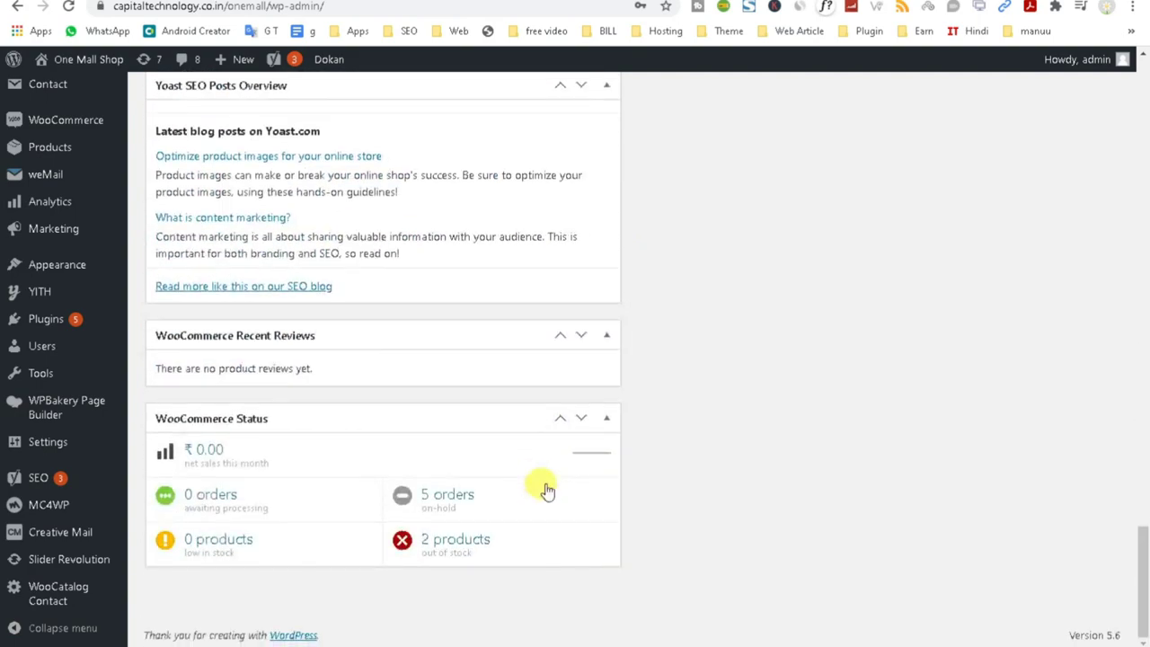
scroll(543, 480, up, 9)
scroll(547, 481, up, 15)
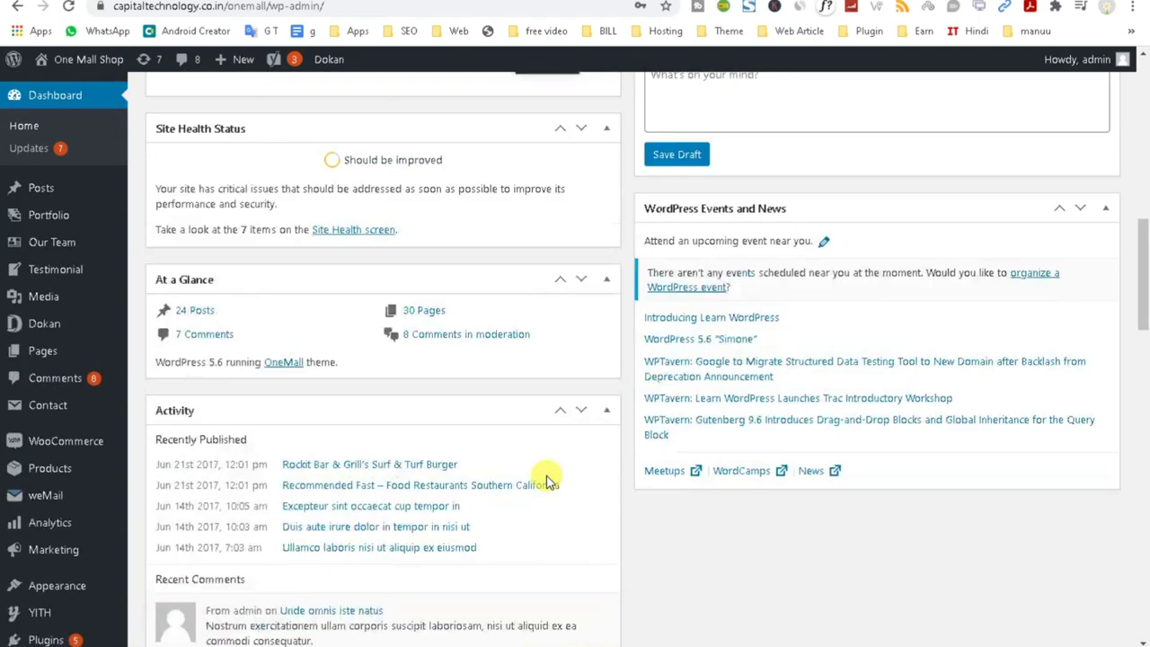
scroll(545, 476, up, 5)
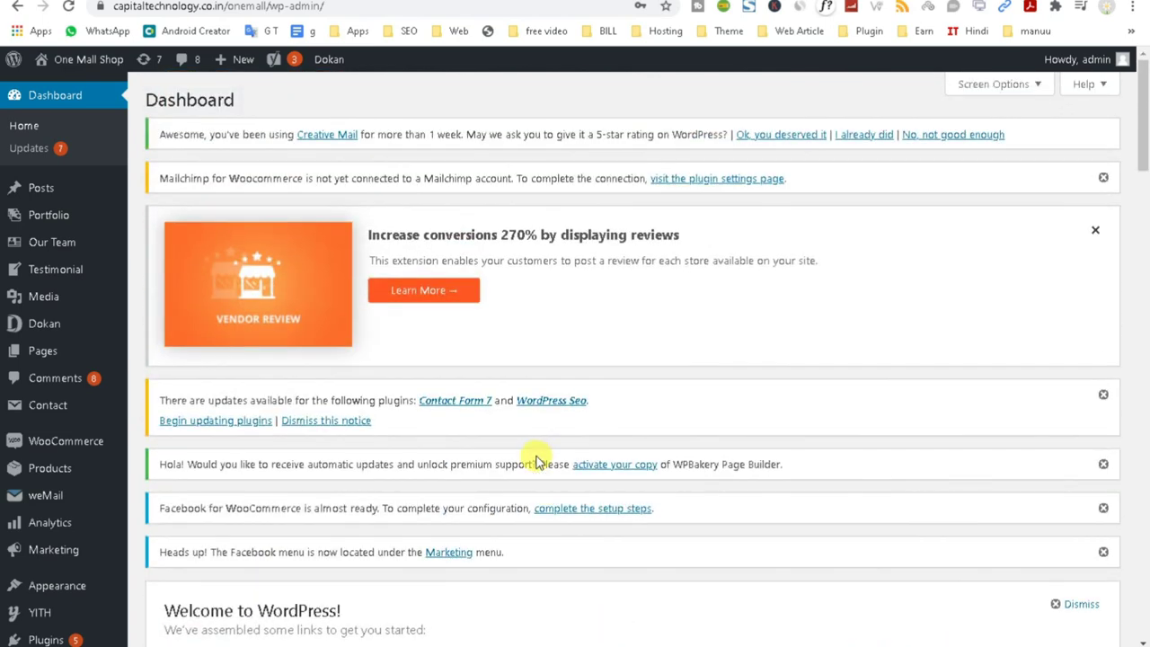
In Screen Options, hide Welcome, YITH Blog news, Yoast Posts Overview, Events and News, Activity and YITH Updates.
click(1016, 87)
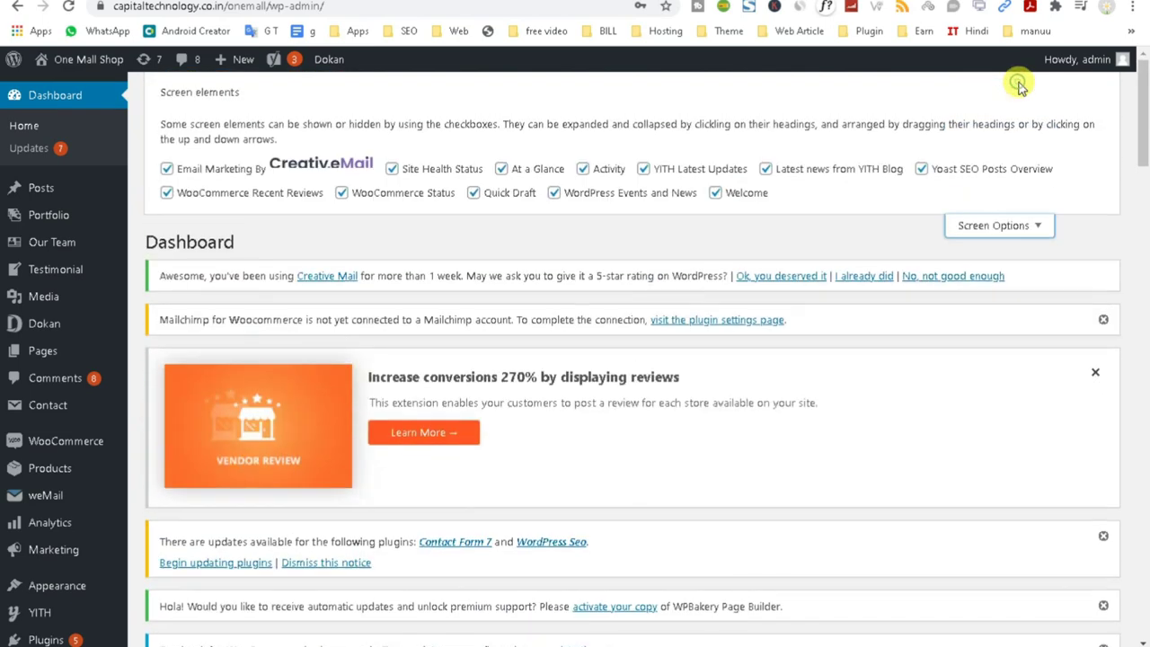
click(715, 192)
click(764, 170)
click(921, 169)
click(554, 194)
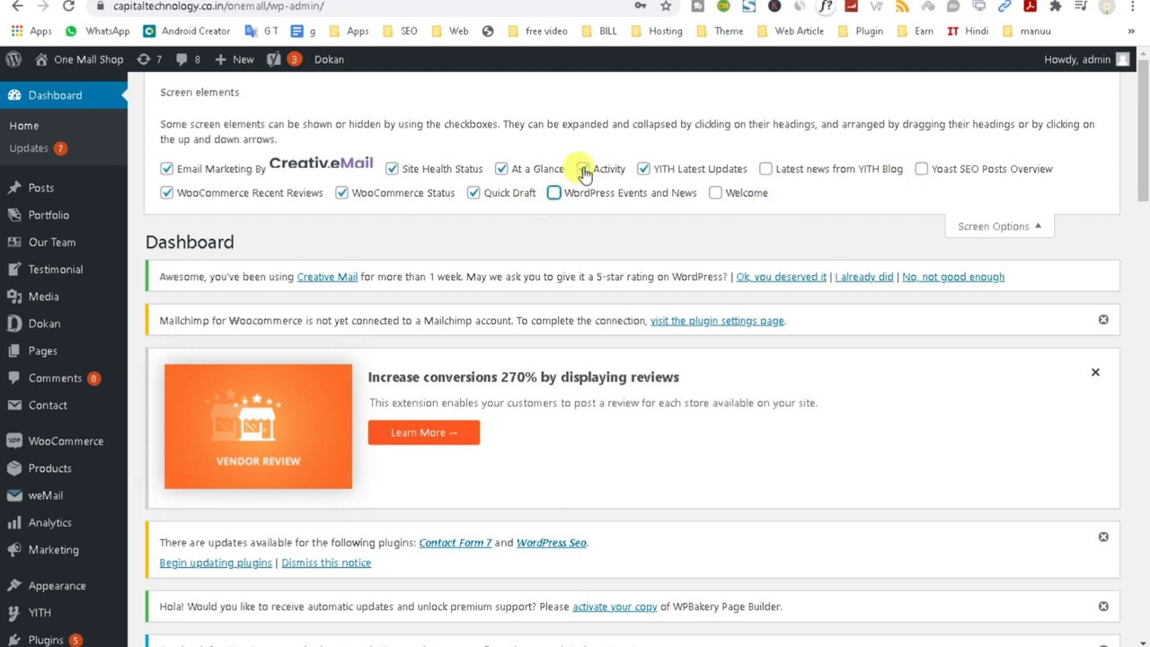
click(583, 169)
click(643, 170)
Also hide At a Glance, Quick Draft, Site Health, Recent Reviews and Email Marketing, then close Screen Options.
click(502, 170)
click(473, 194)
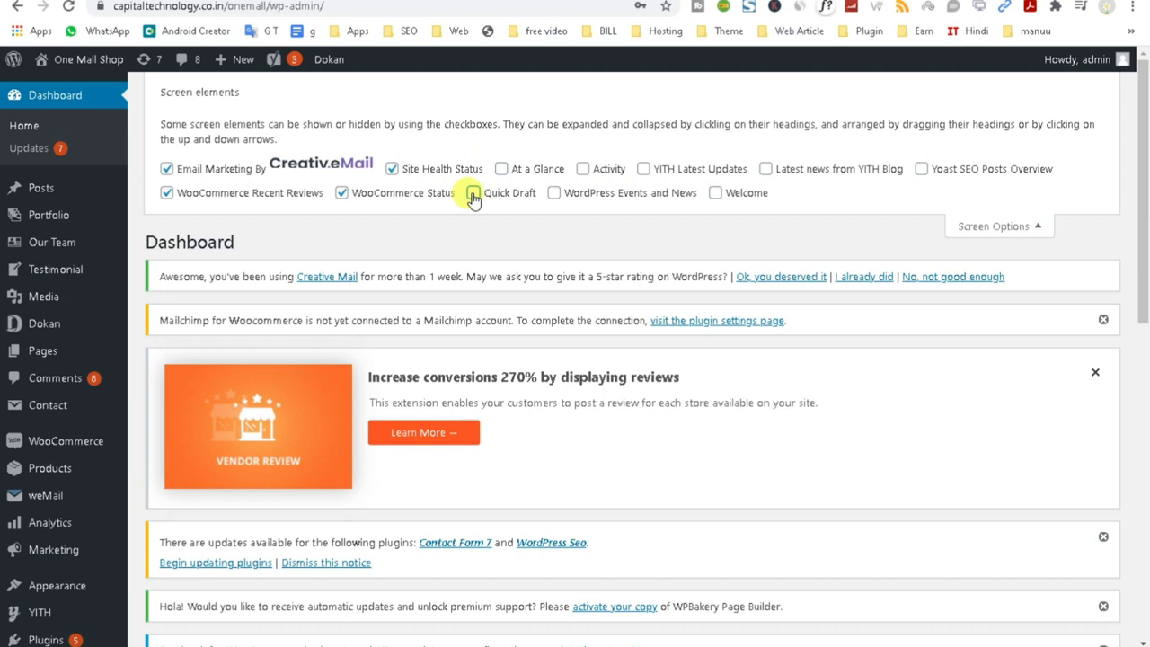
click(392, 170)
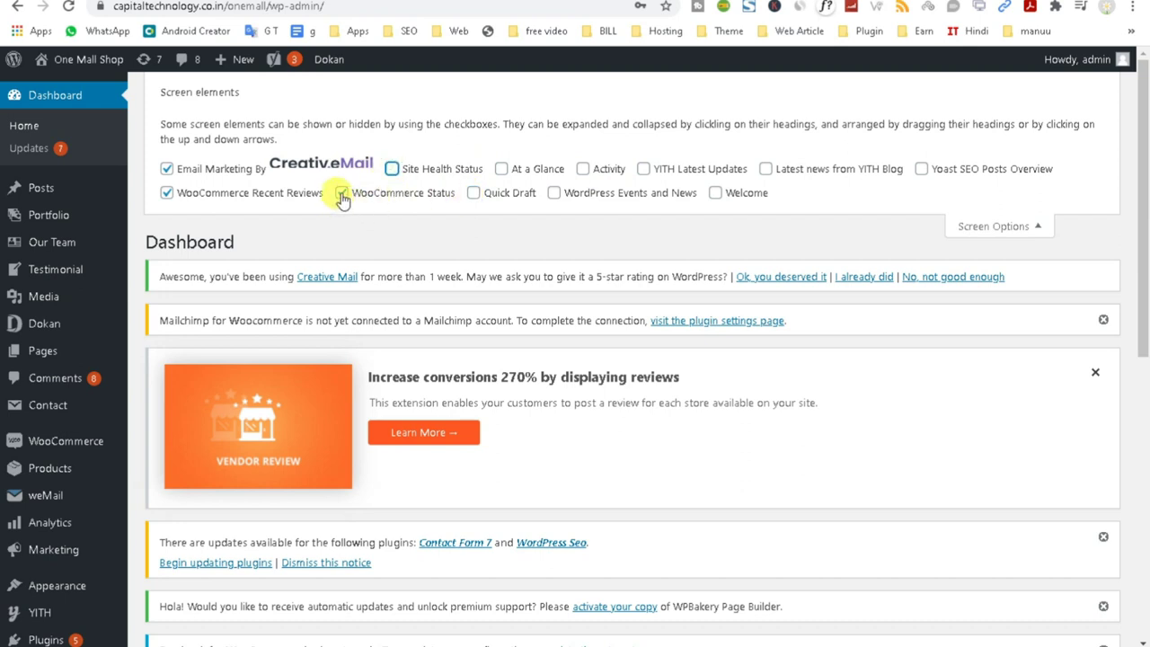
click(166, 193)
click(166, 169)
click(1013, 229)
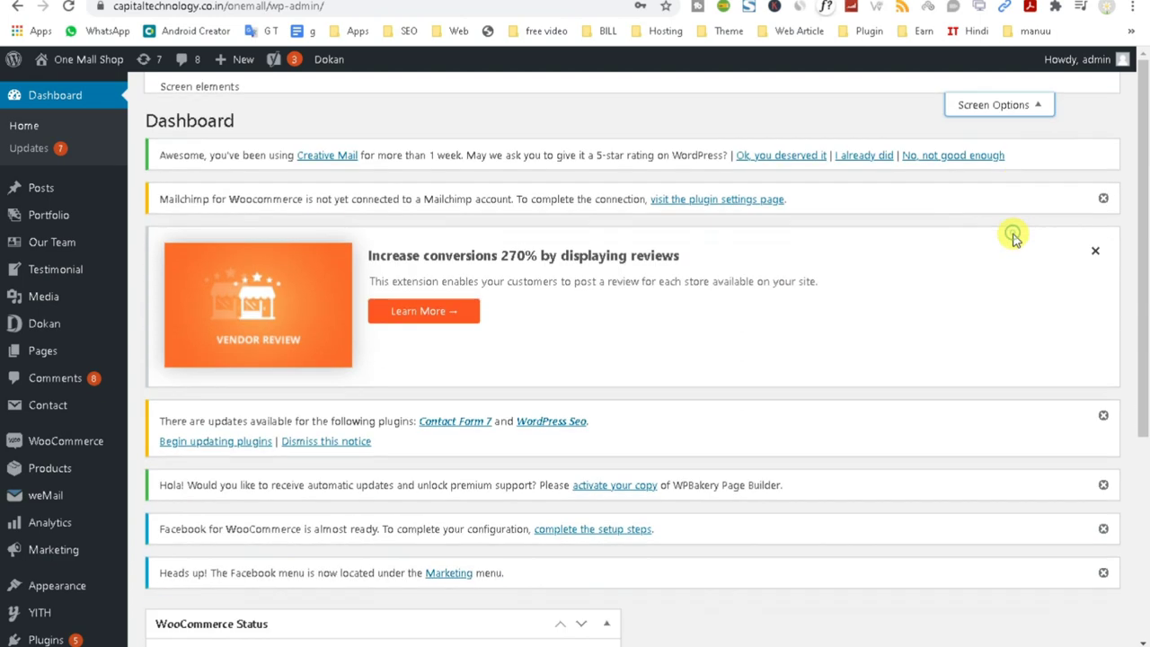
scroll(998, 288, down, 4)
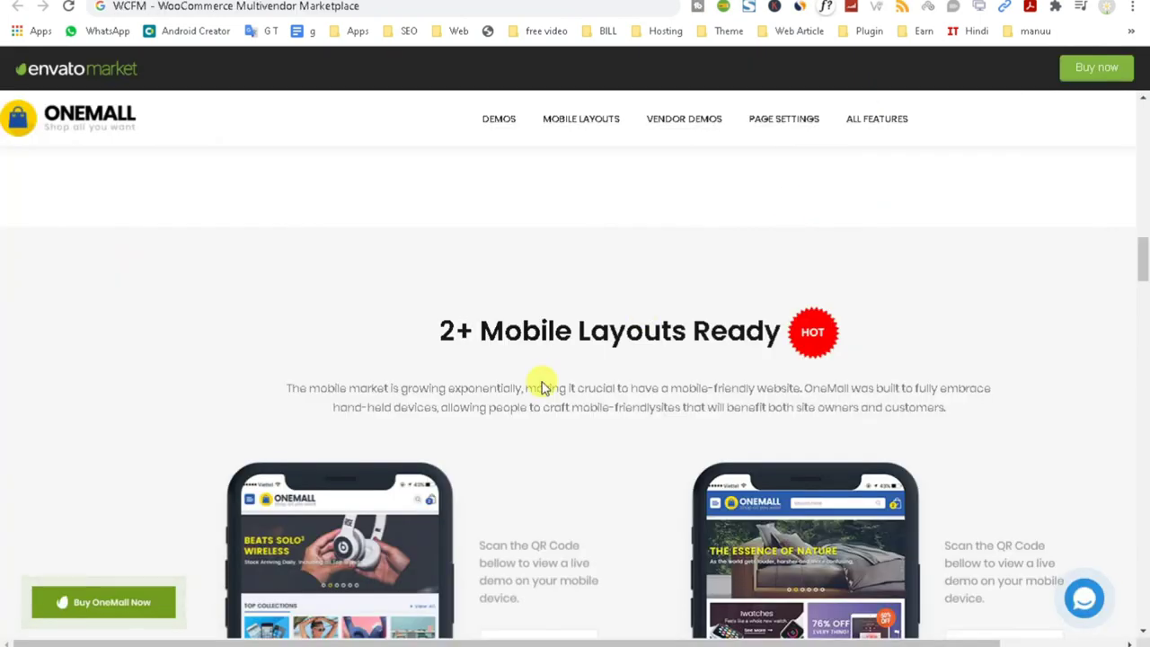
scroll(519, 402, down, 12)
Highlight the Dokan and WCFM MarketPlace headings, then cycle through the YouTube tabs back to the dashboard.
drag(61, 453, 237, 456)
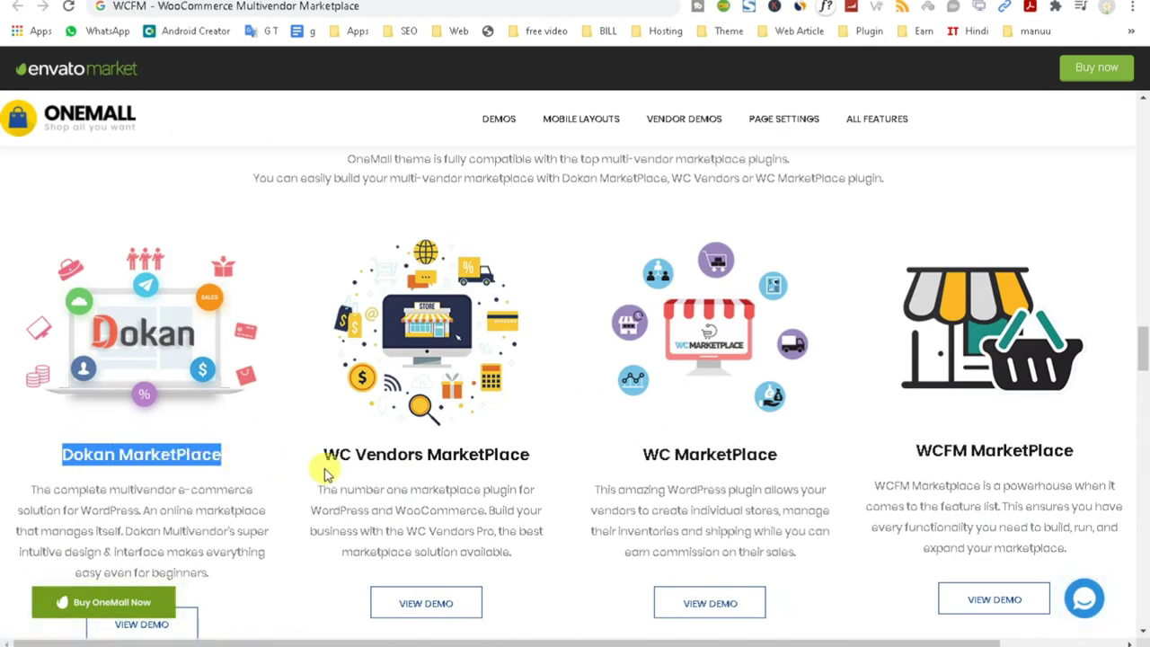
drag(916, 456, 1098, 456)
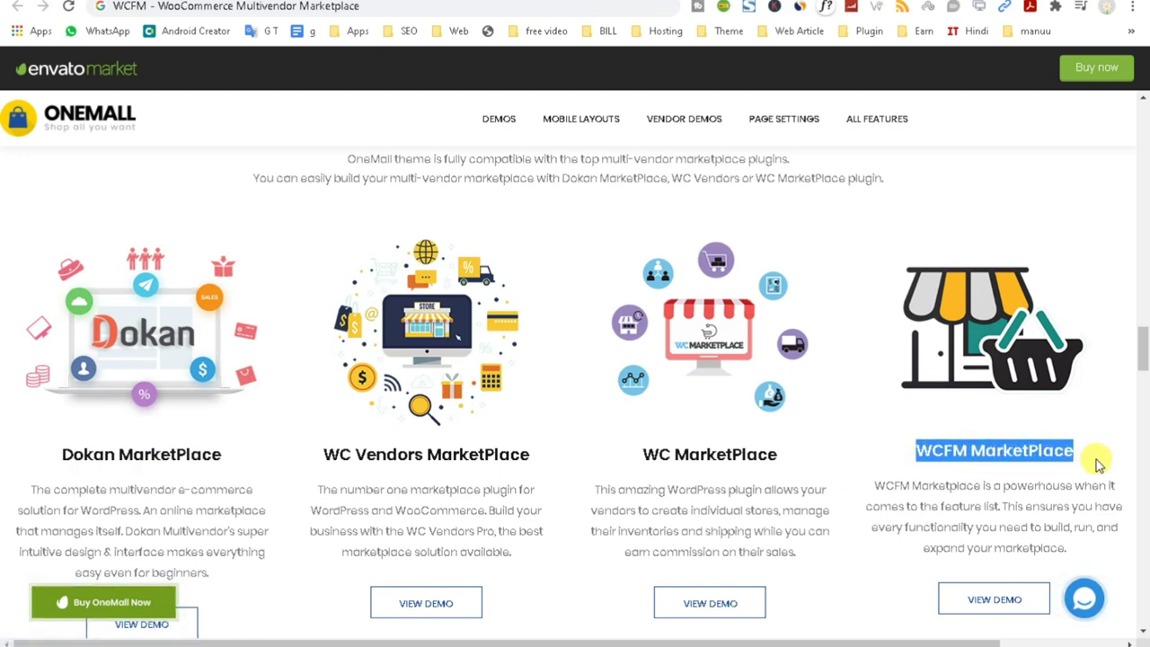
key(ctrl+Tab)
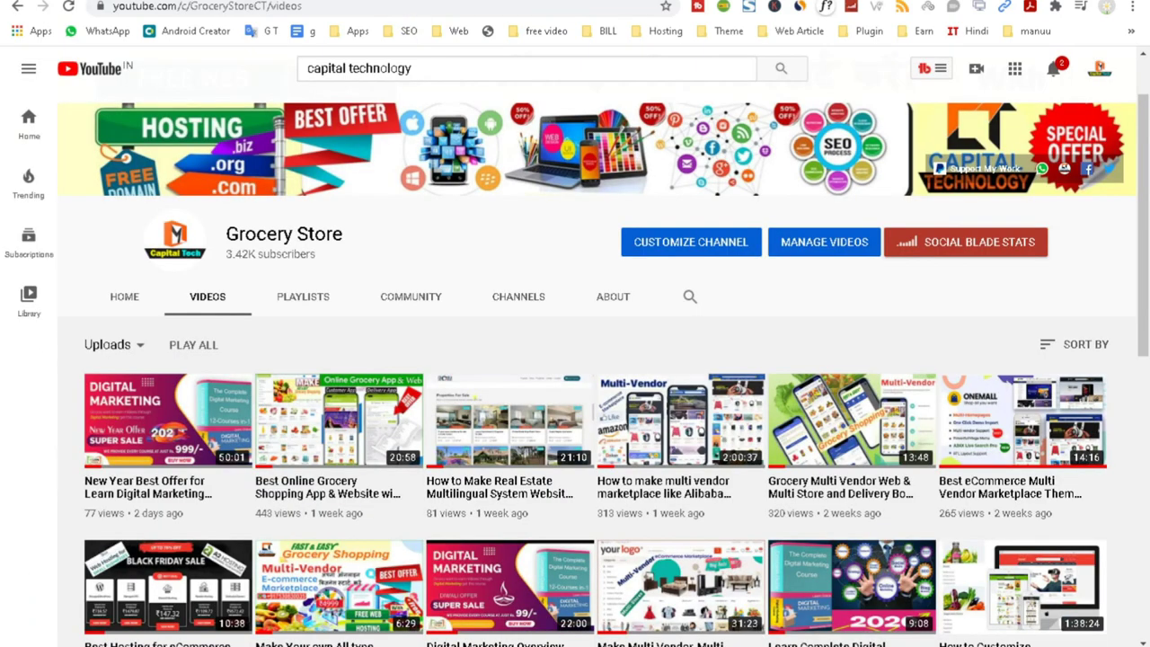
key(ctrl+Tab)
scroll(548, 351, down, 4)
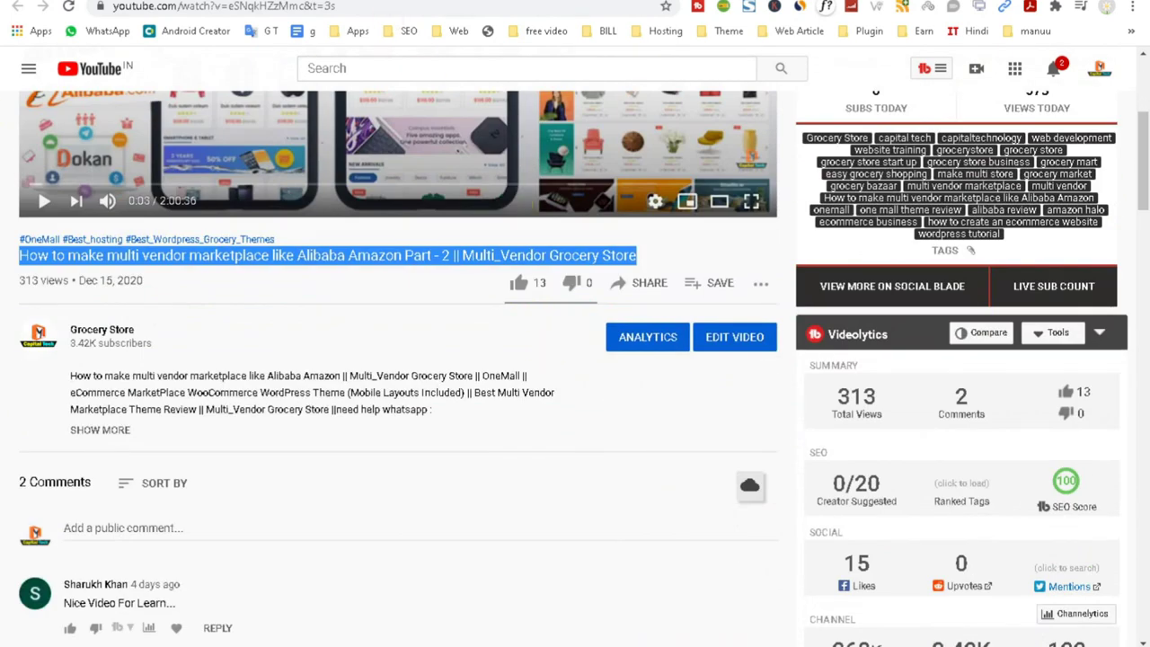
key(ctrl+Tab)
Dismiss the vendor review promo plus the plugin updates, Facebook, WPBakery and Mailchimp notices.
click(1096, 230)
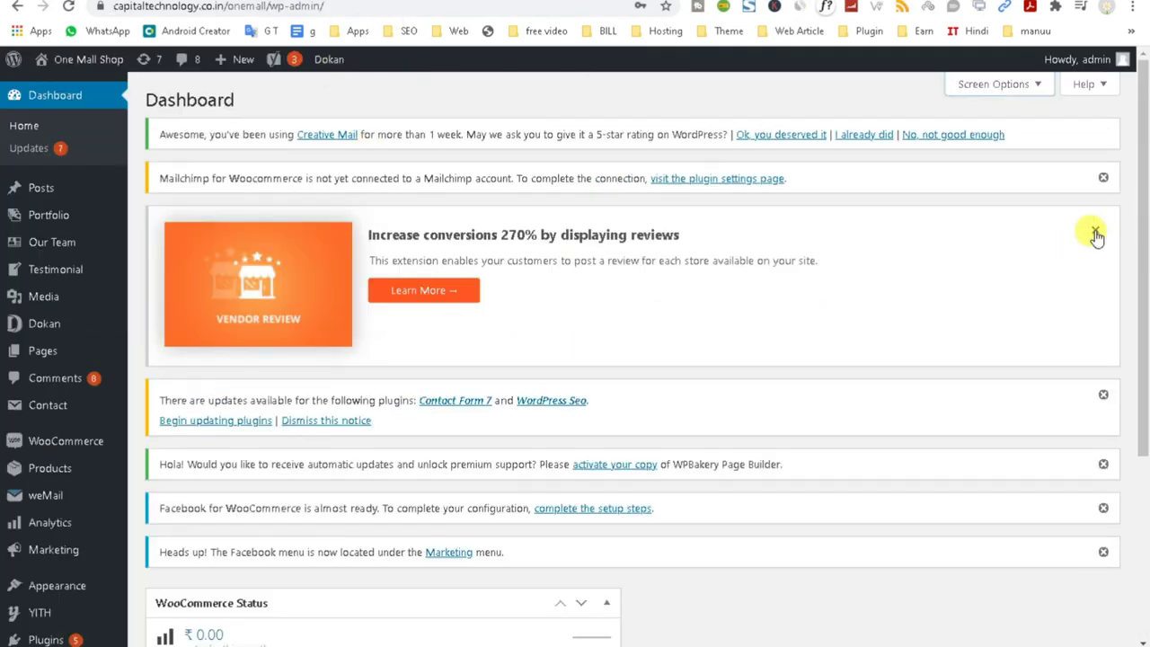
click(1103, 394)
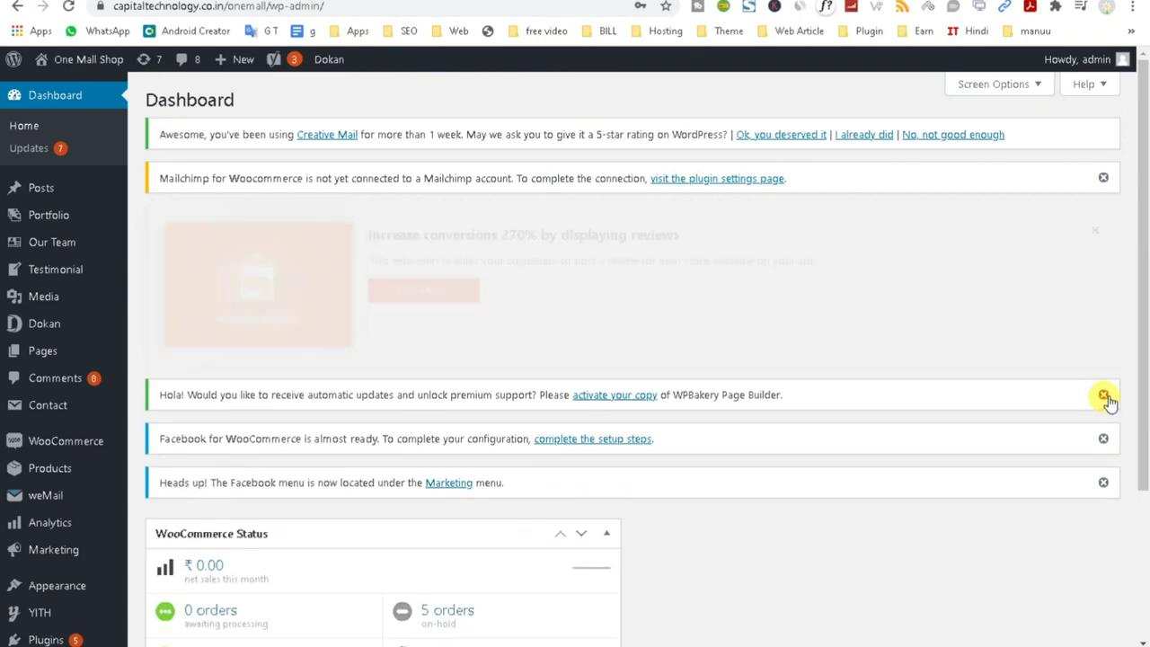
click(1103, 309)
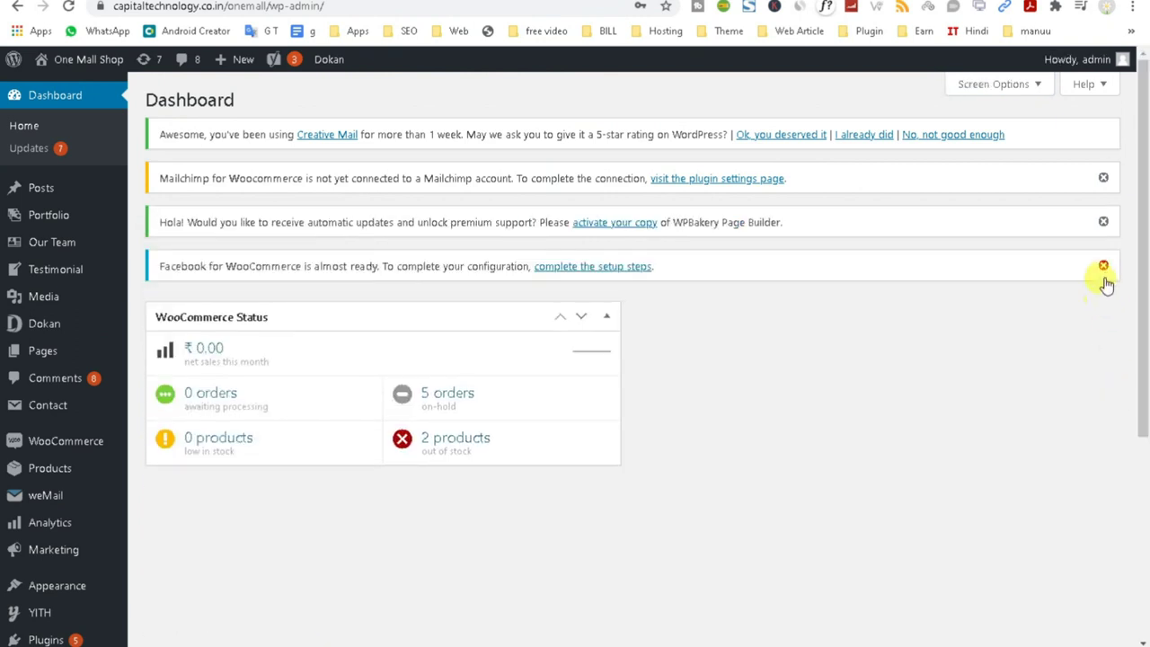
click(1103, 267)
click(1101, 223)
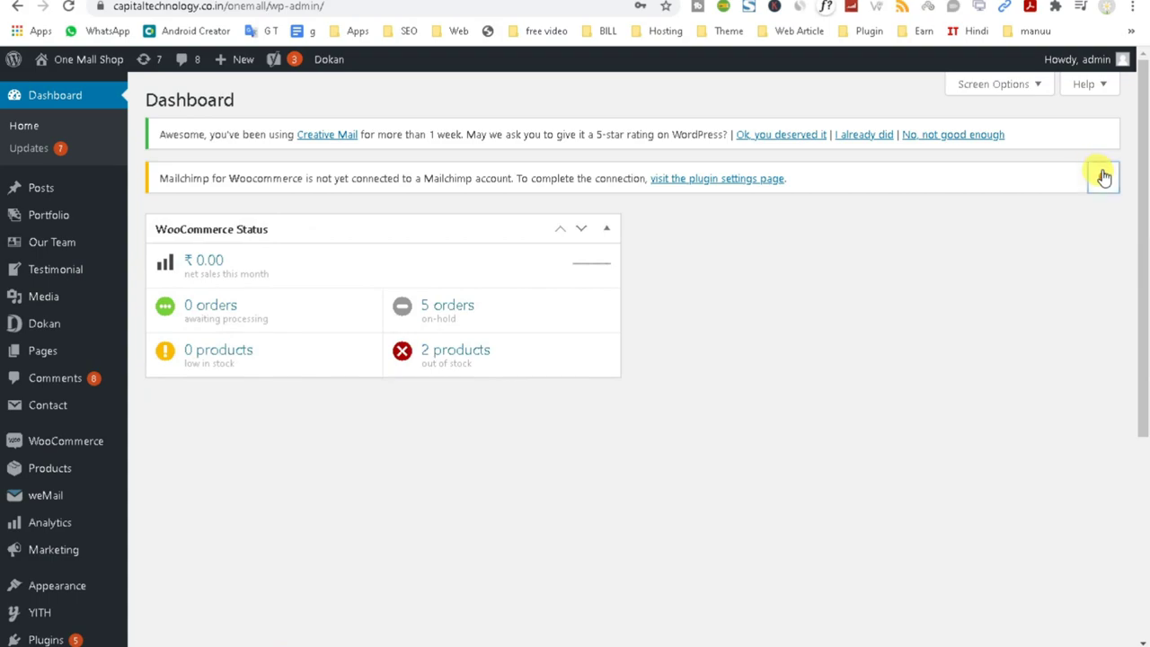
click(1103, 176)
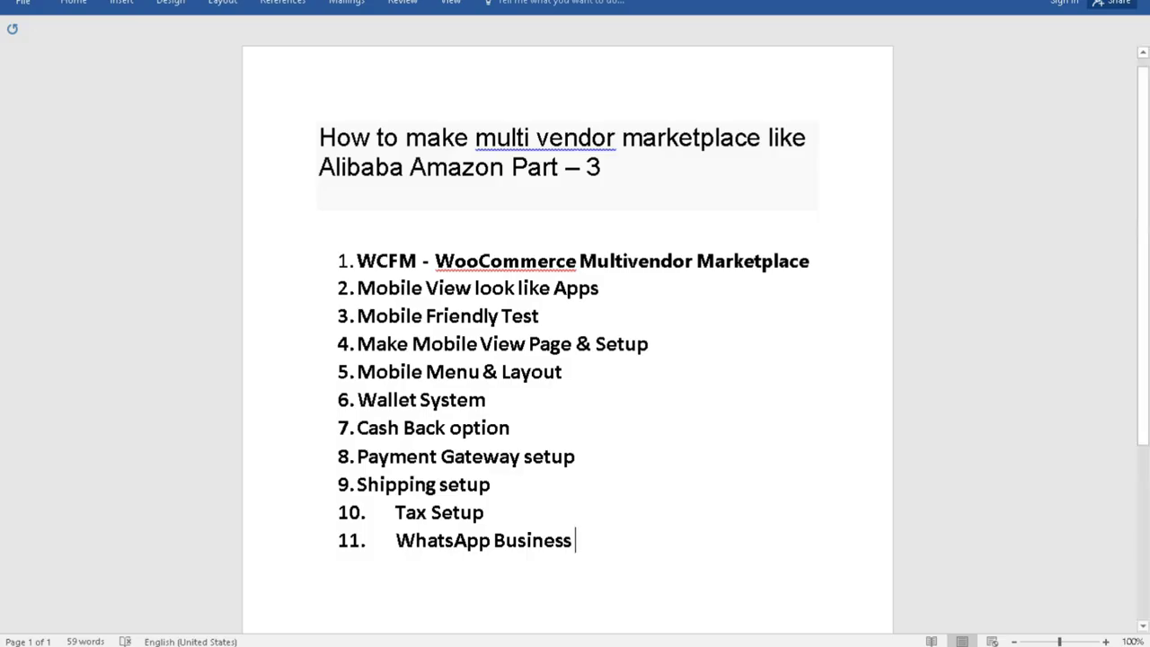
Select the agenda item 'WCFM - WooCommerce Multivendor Marketplace' in Word, then bring the One Mall Shop dashboard forward.
drag(435, 260, 575, 259)
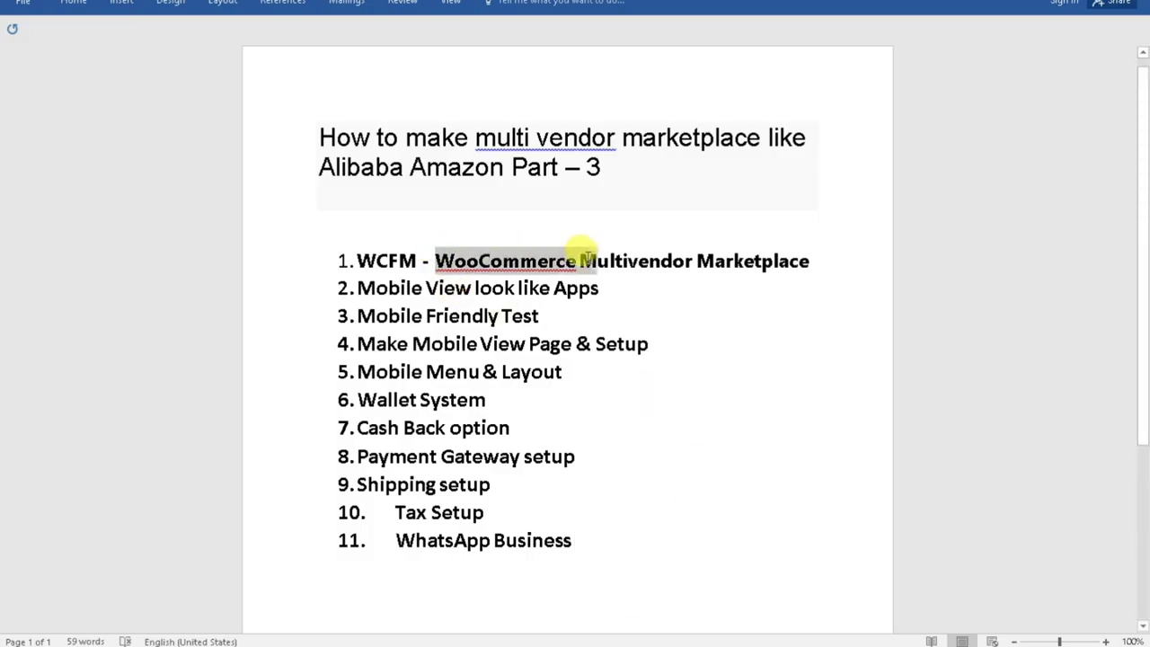
click(419, 257)
drag(357, 257, 680, 261)
key(ctrl+c)
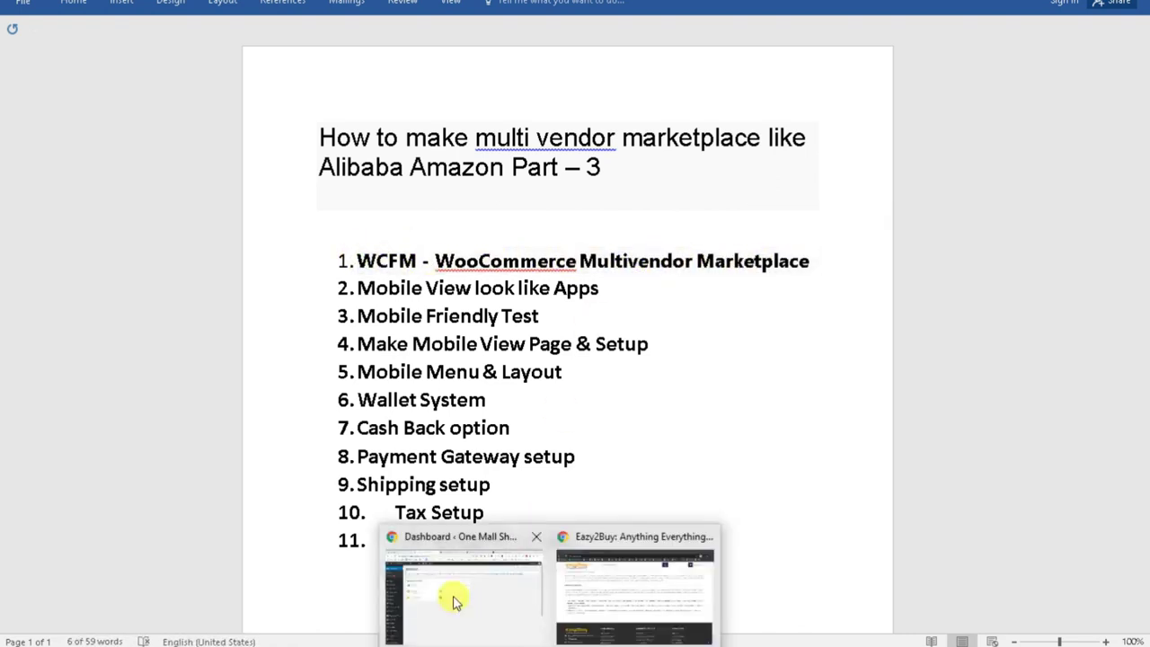
click(436, 584)
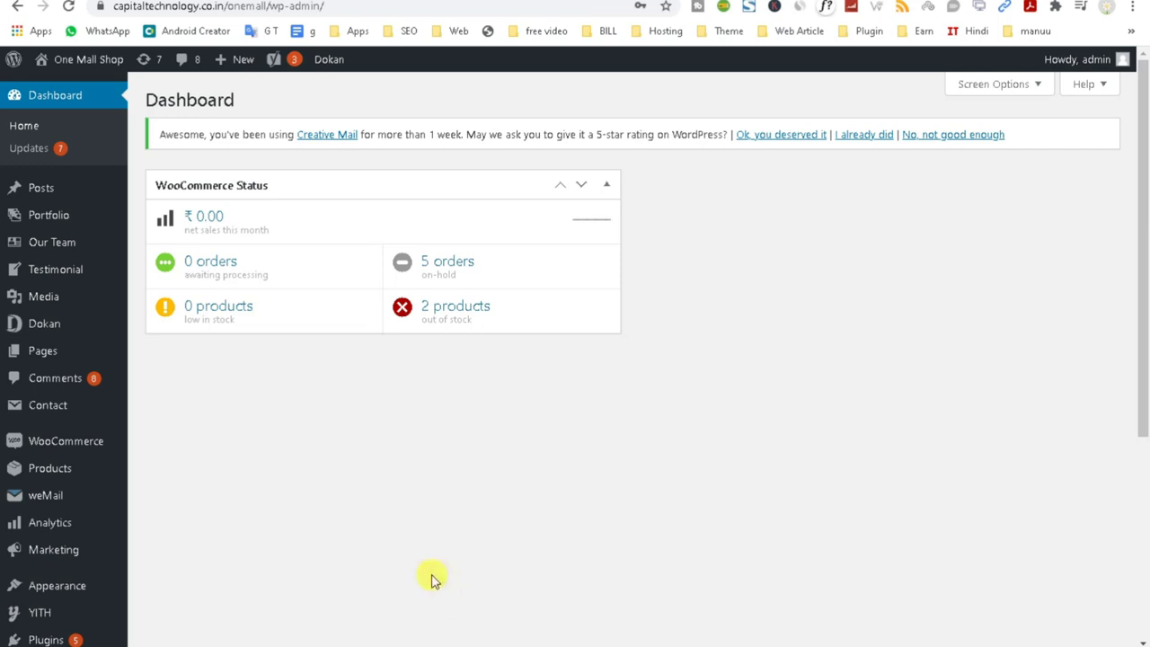
On Installed Plugins, deactivate Dokan using Skip & Deactivate, then scroll the list and back up.
scroll(359, 575, down, 1)
click(70, 562)
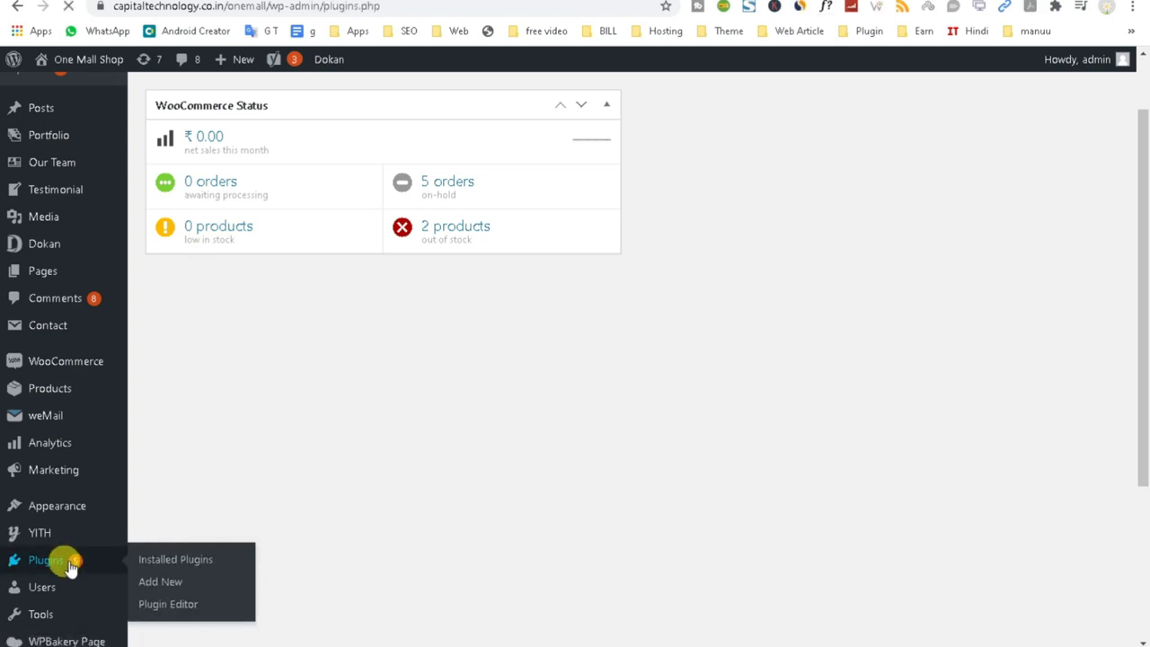
scroll(376, 503, down, 5)
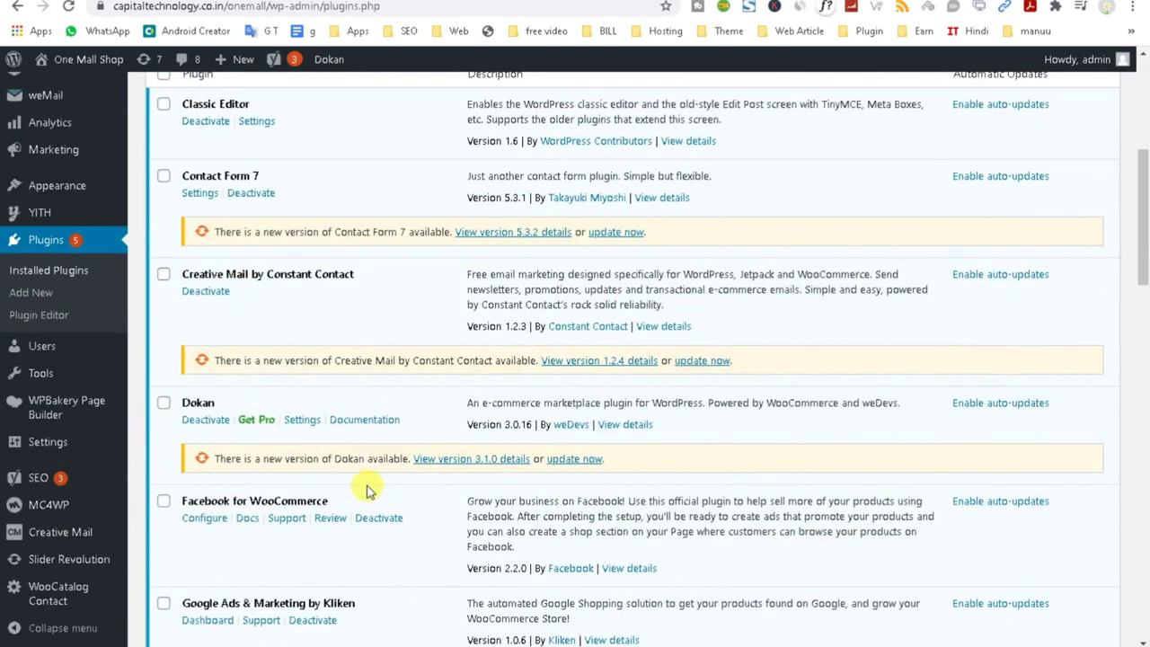
click(207, 420)
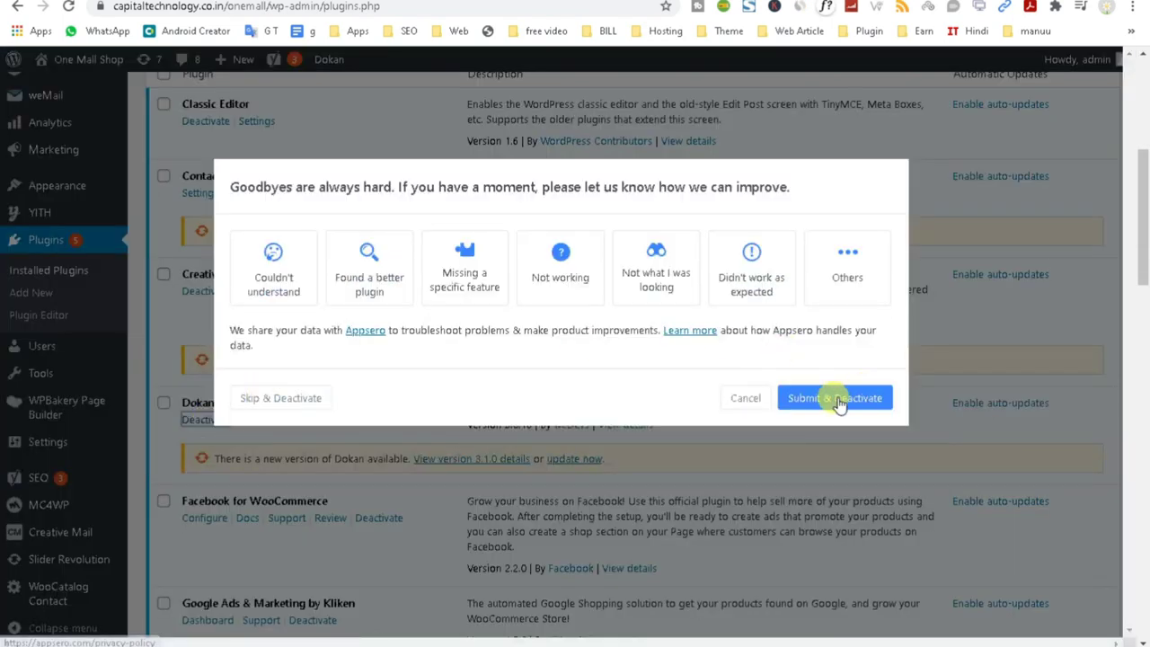
click(812, 403)
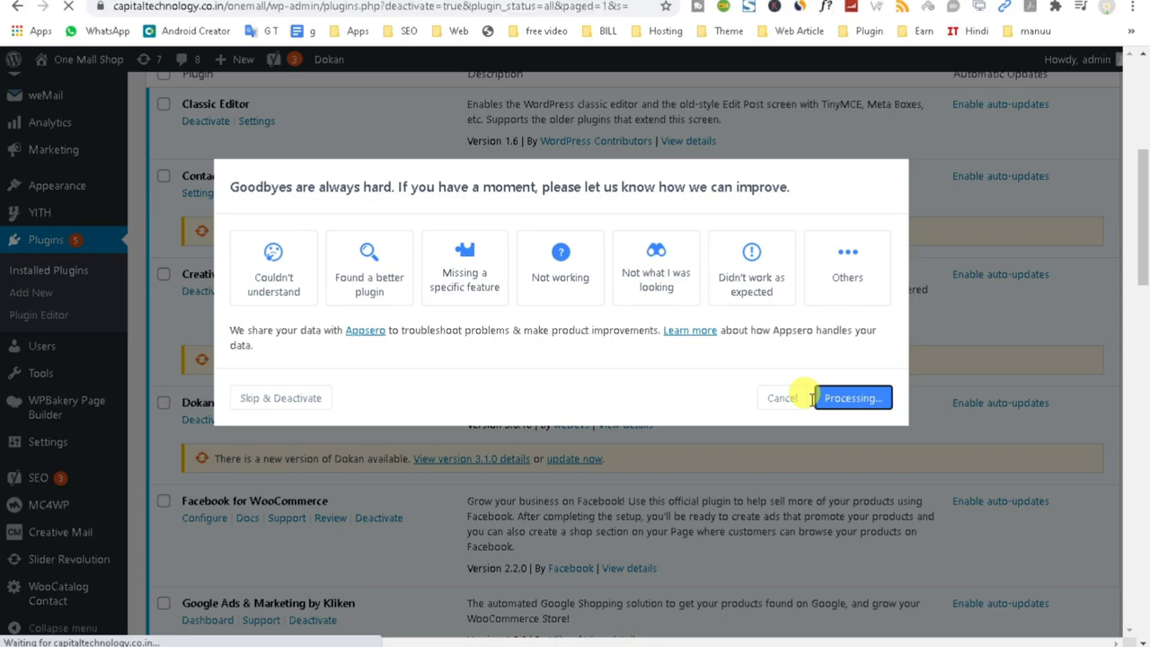
scroll(810, 403, down, 2)
scroll(810, 403, down, 6)
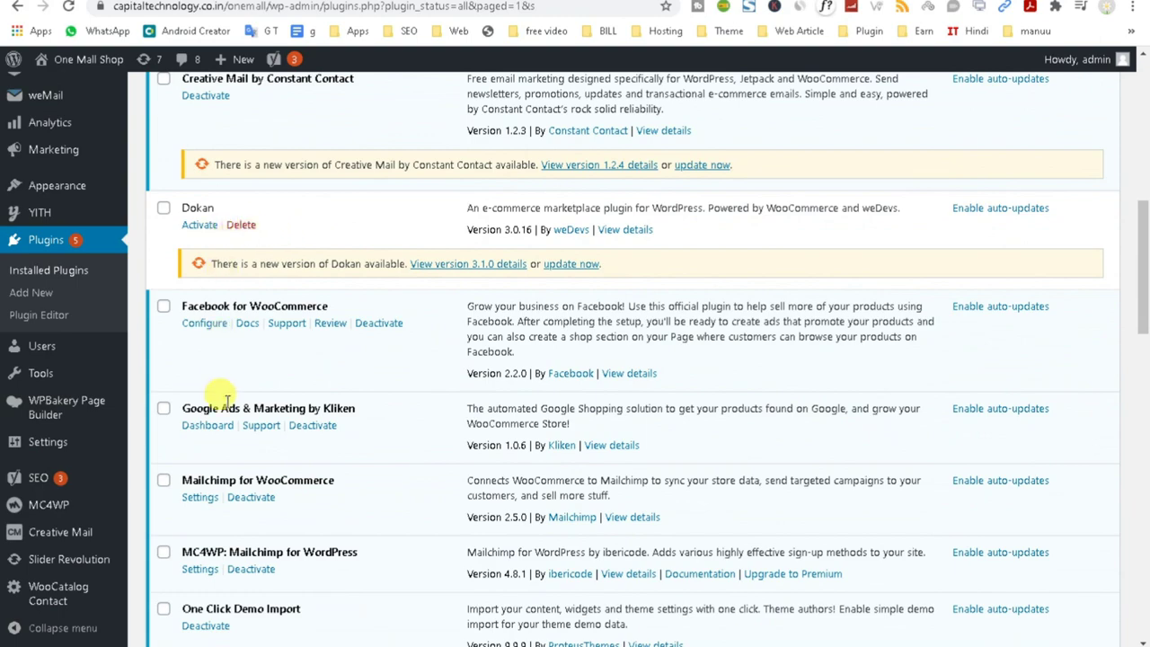
scroll(229, 459, down, 4)
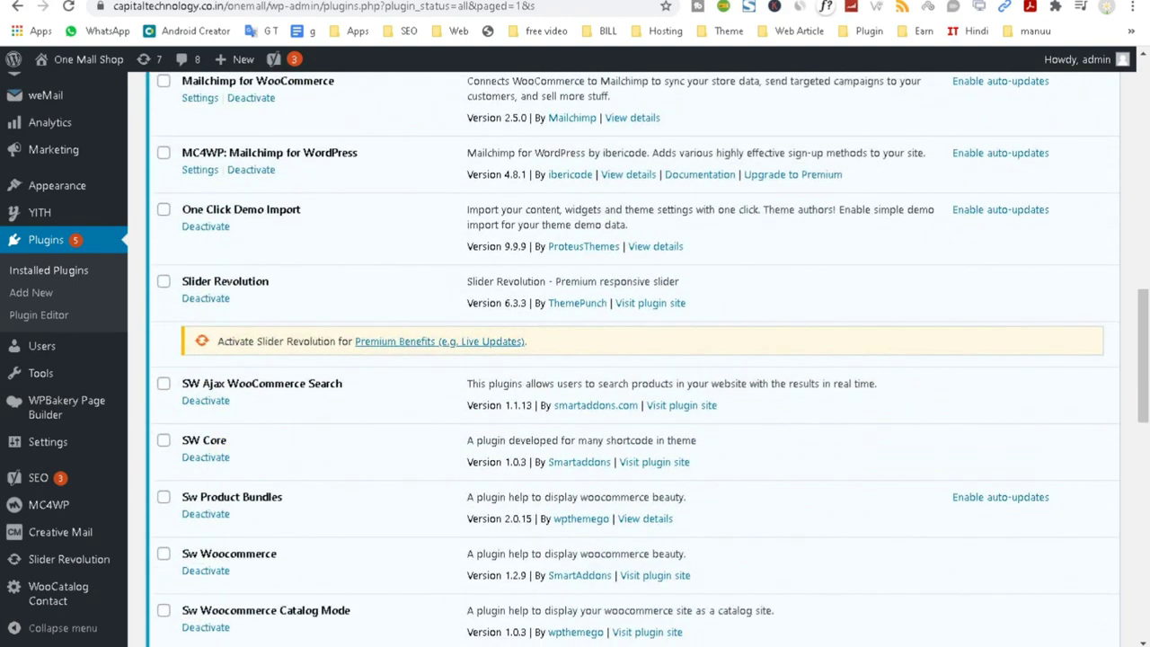
scroll(224, 506, down, 3)
scroll(215, 512, up, 15)
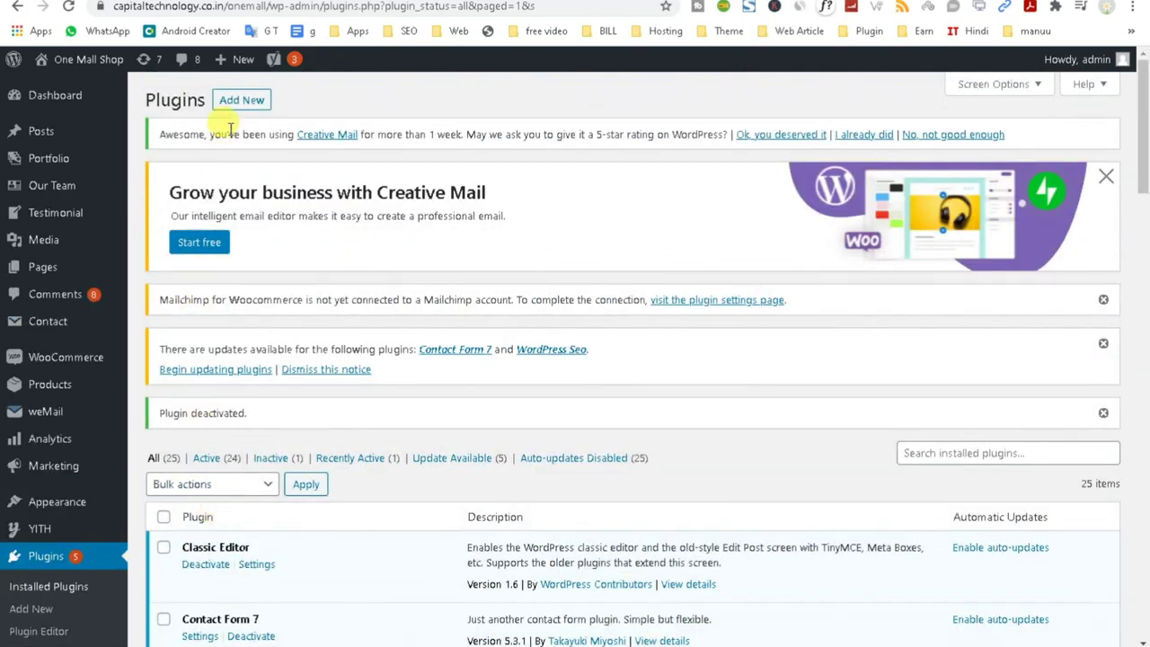
Search Add Plugins for 'WooCommerce Multivendor Marketplace'.
click(230, 103)
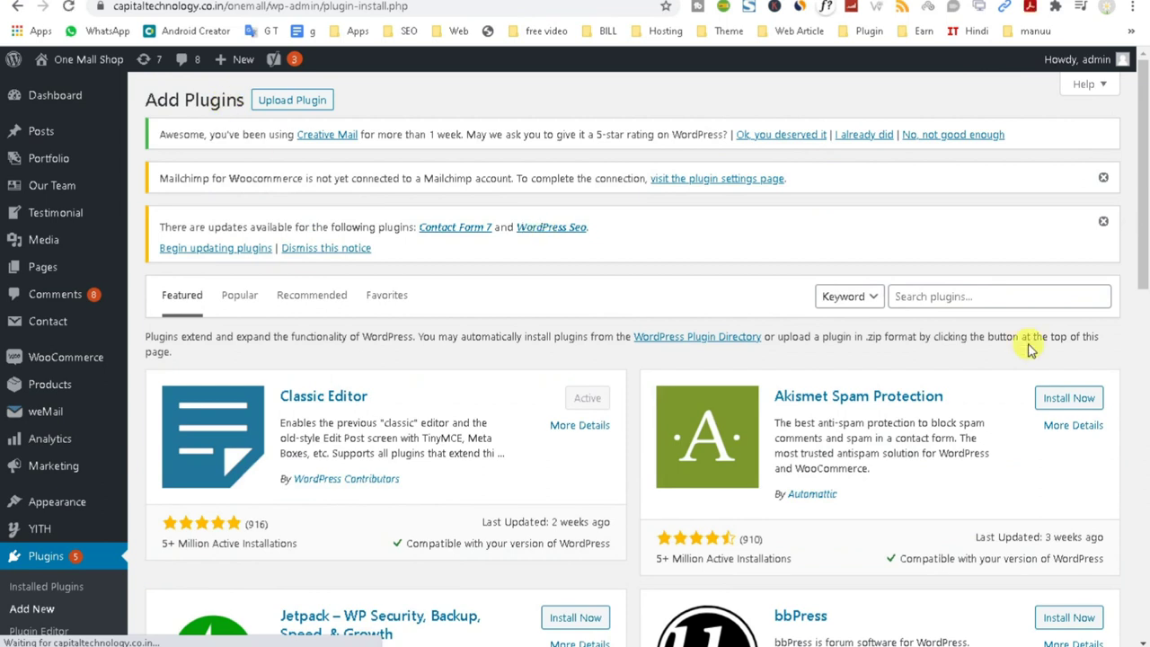
click(910, 295)
key(ctrl+v)
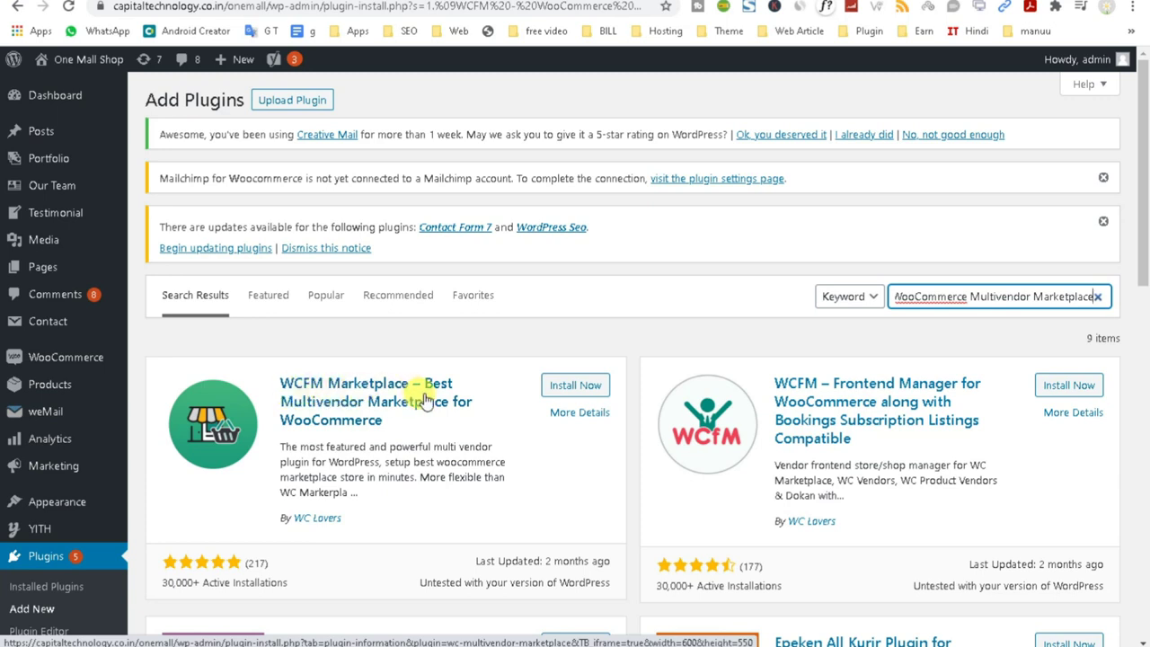
scroll(475, 478, down, 1)
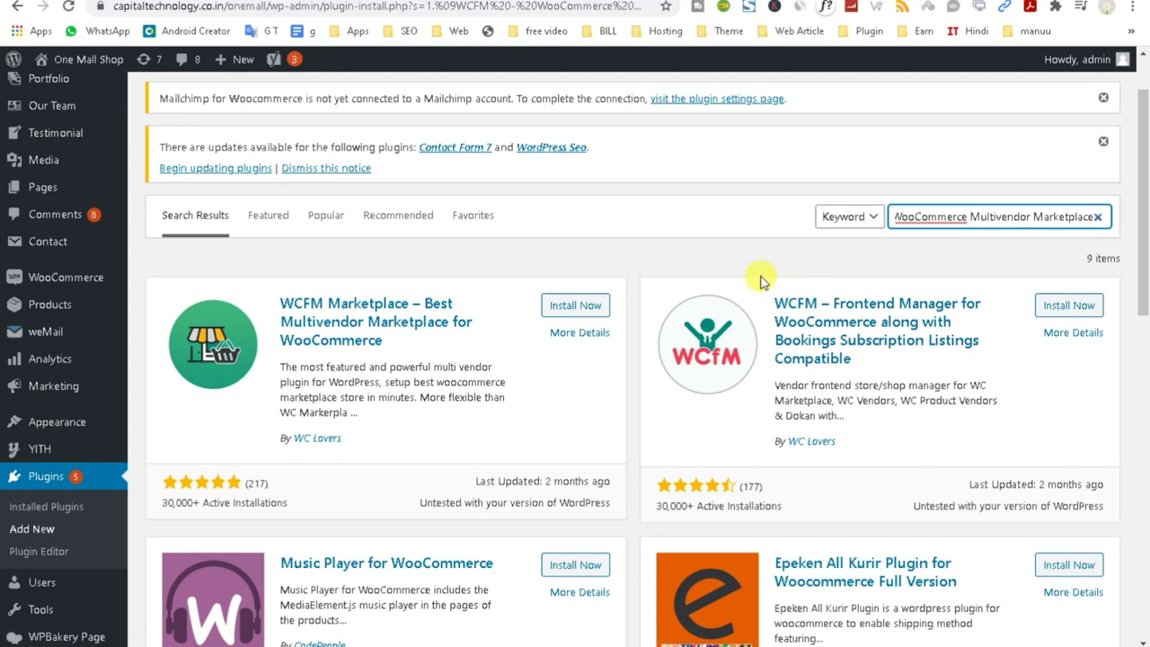
Compare the WC Lovers WCFM plugin cards and install WCFM Marketplace.
drag(761, 284, 757, 275)
click(706, 240)
drag(272, 288, 363, 334)
click(532, 242)
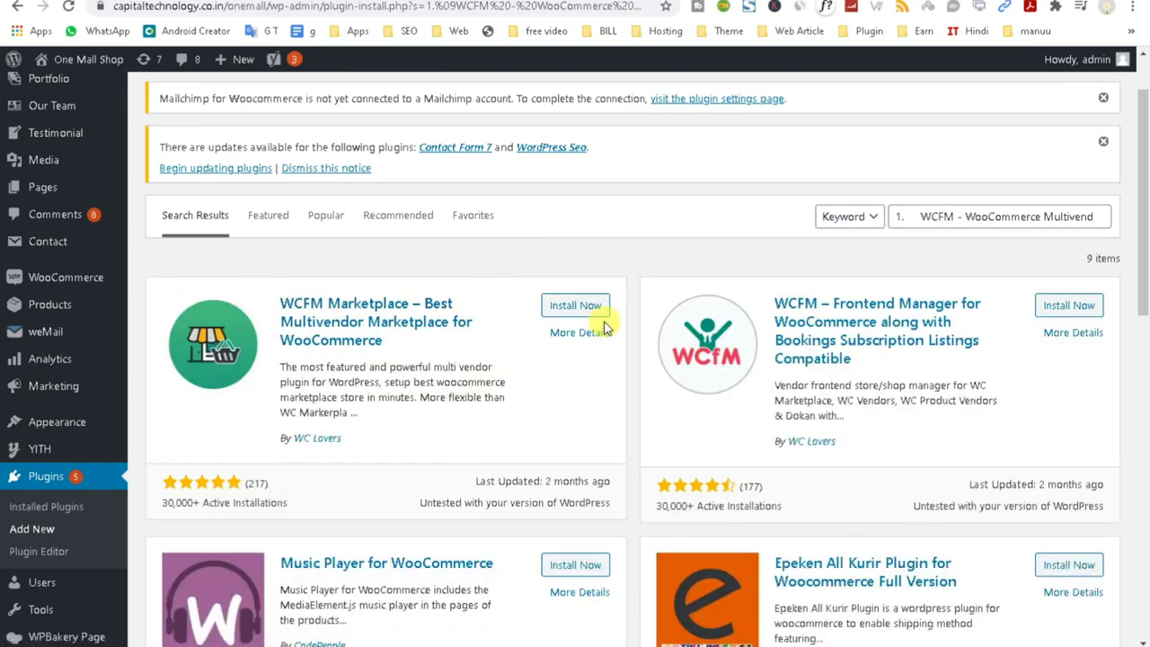
scroll(517, 521, down, 2)
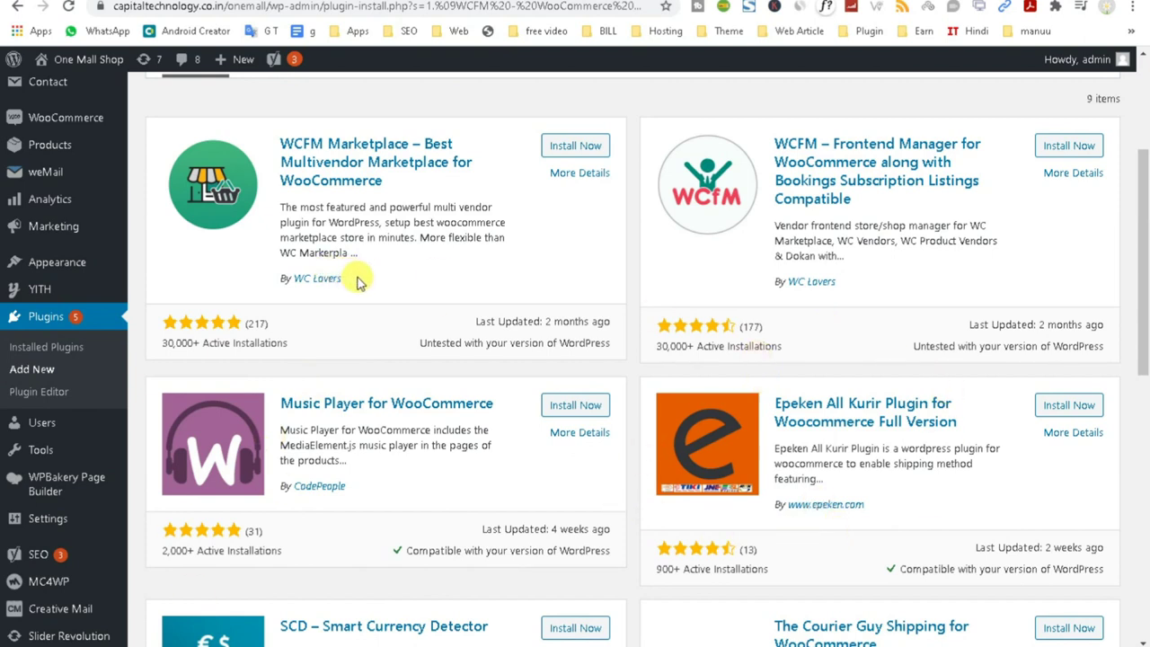
drag(881, 289, 781, 279)
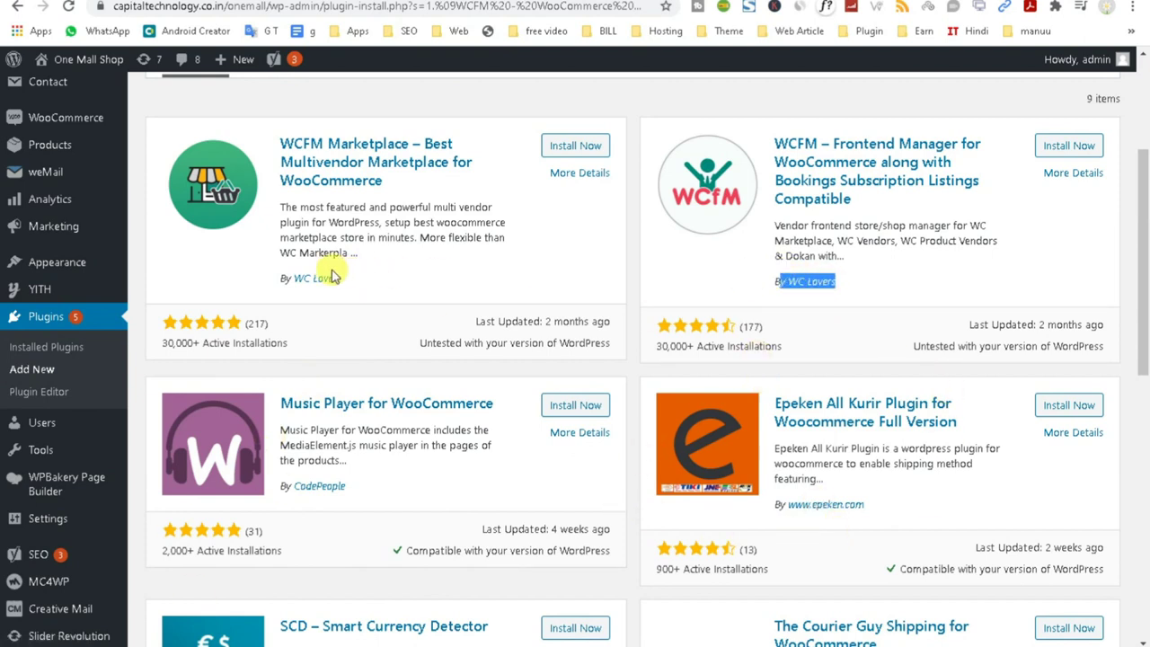
drag(358, 278, 280, 273)
drag(889, 285, 772, 219)
triple_click(777, 226)
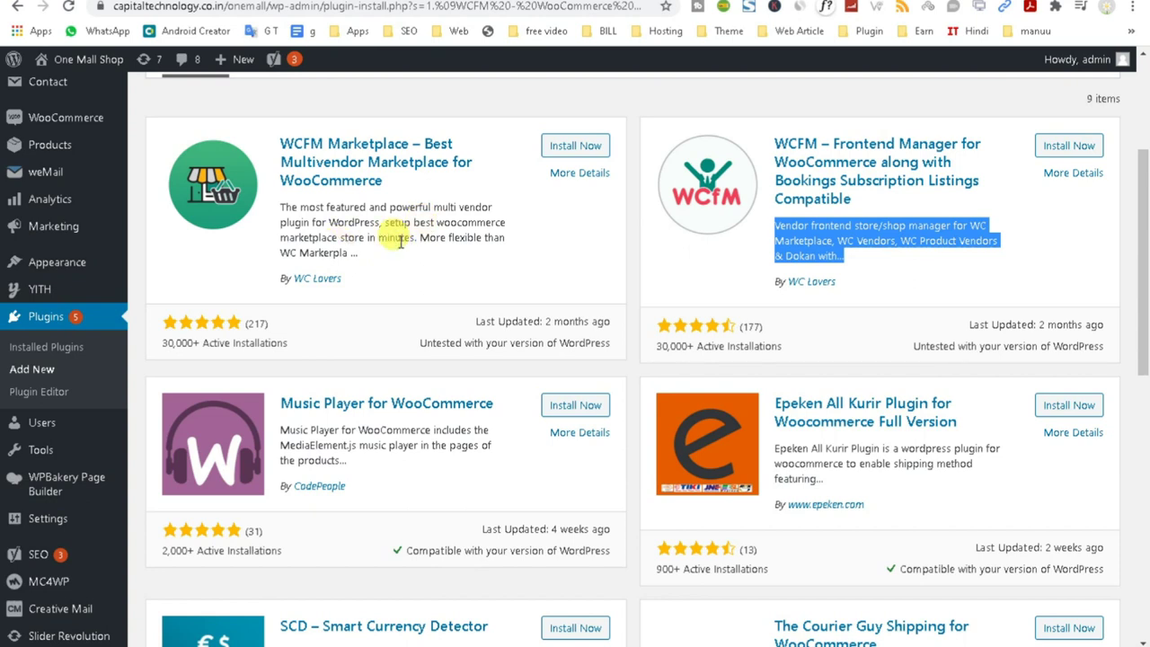
click(562, 144)
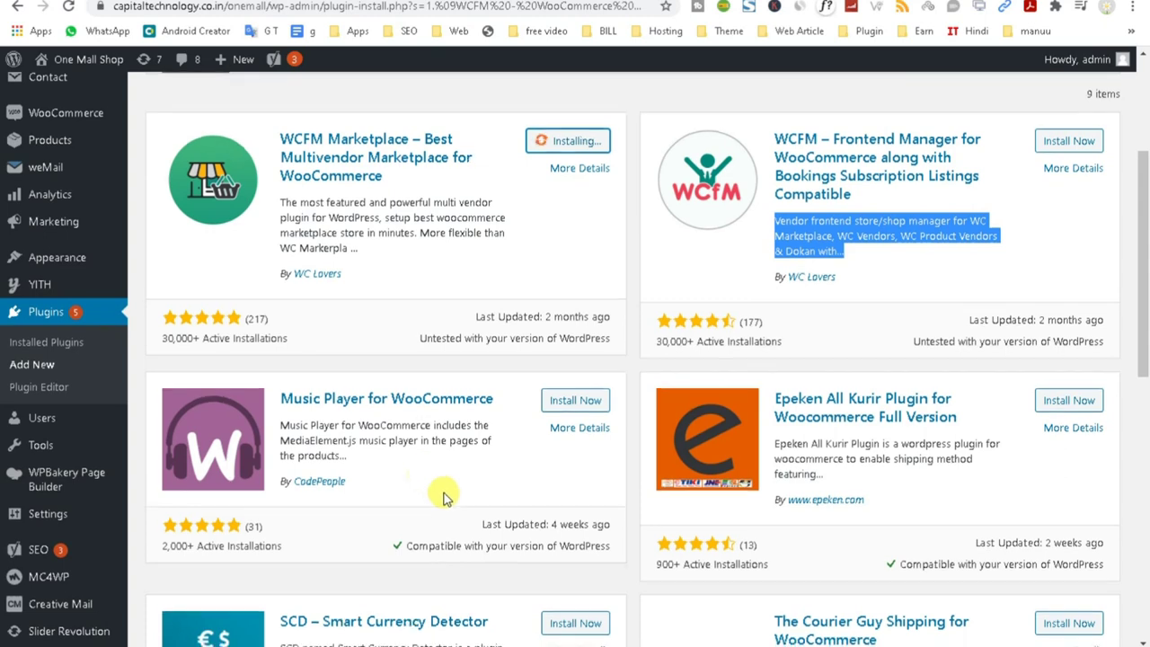
Start installing WCFM – Frontend Manager for WooCommerce from the search results.
scroll(441, 493, down, 3)
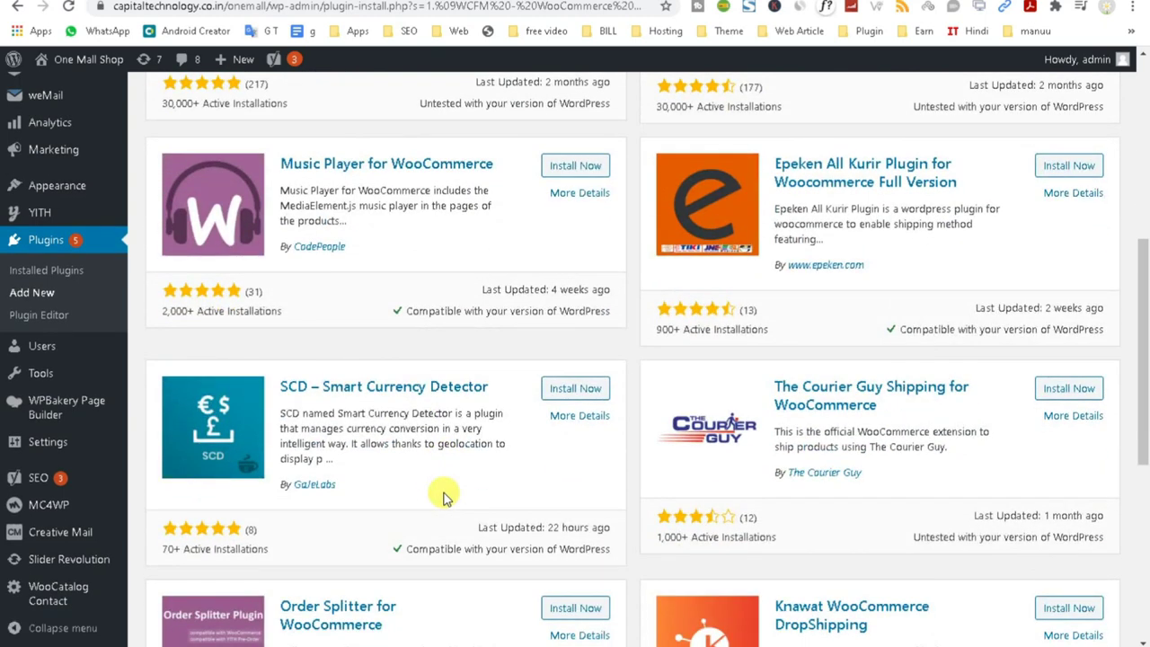
scroll(442, 493, up, 1)
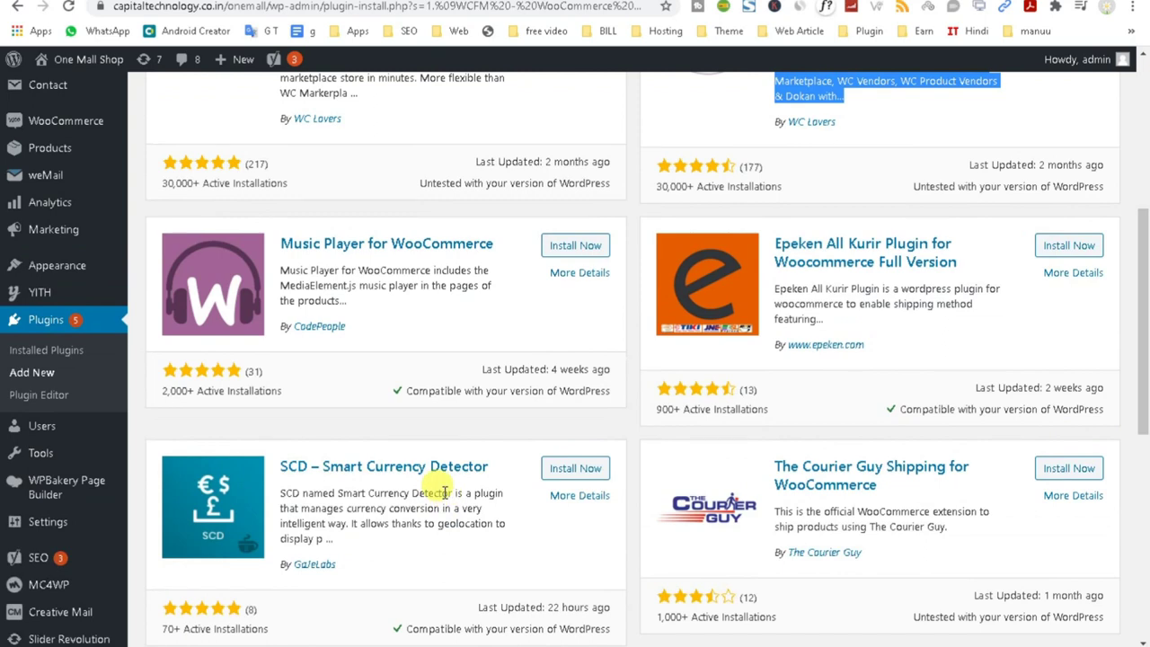
scroll(444, 493, up, 4)
click(1044, 306)
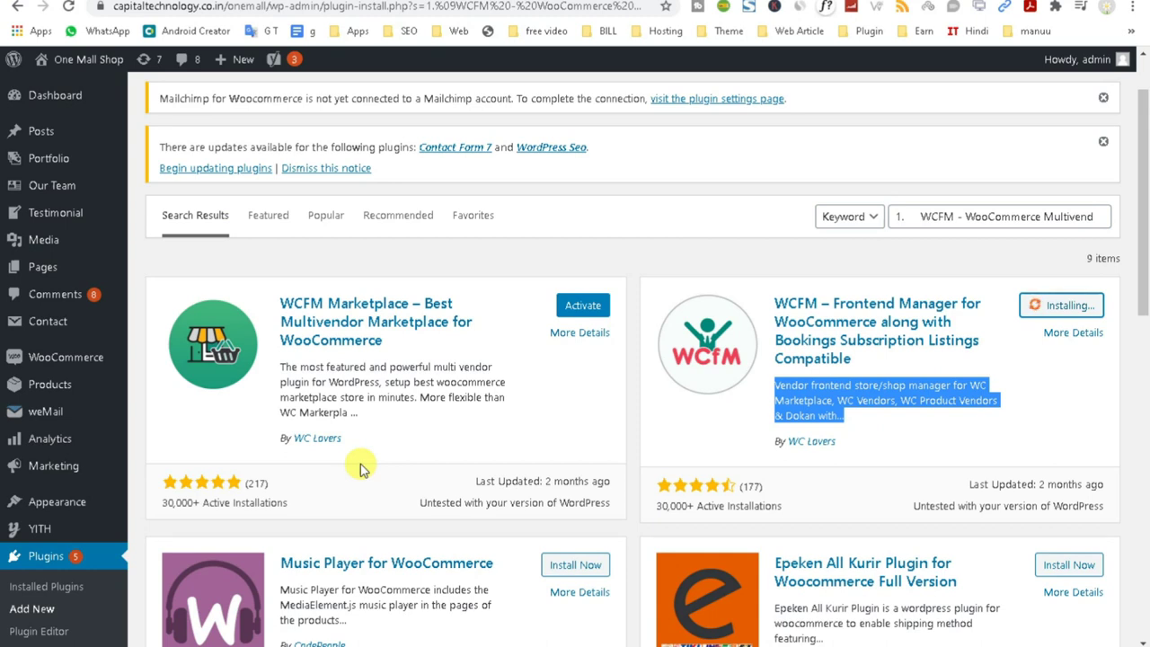
Click Activate on WCFM Marketplace but cancel the 'Leave site?' prompt to stay on the page.
scroll(229, 499, down, 4)
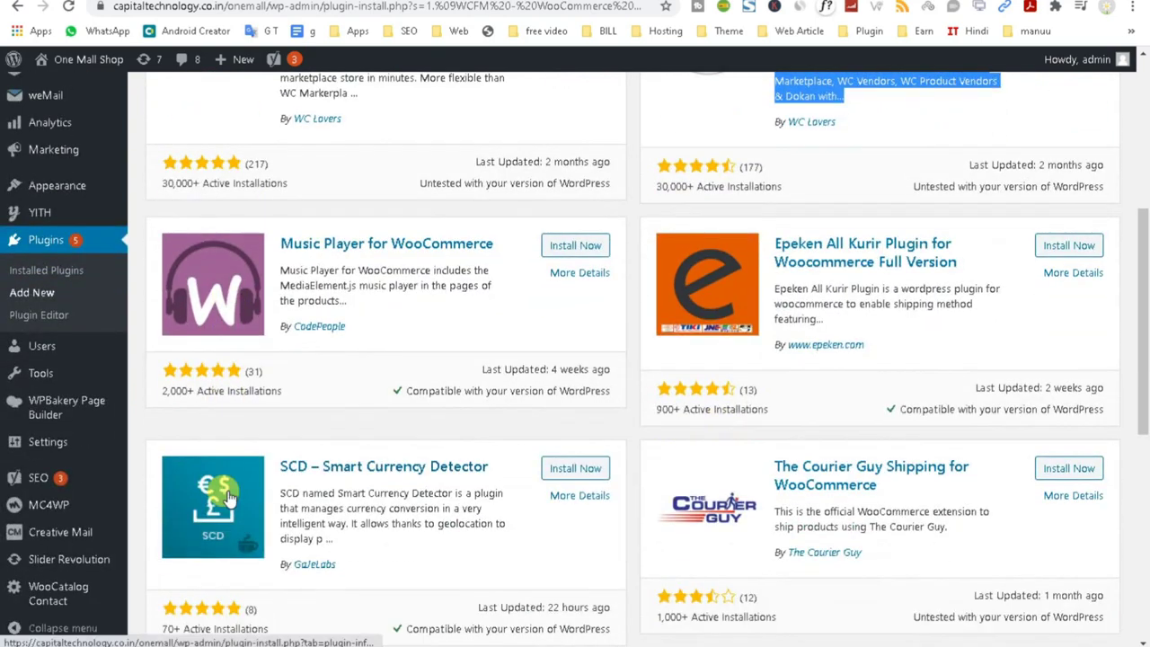
scroll(227, 485, up, 5)
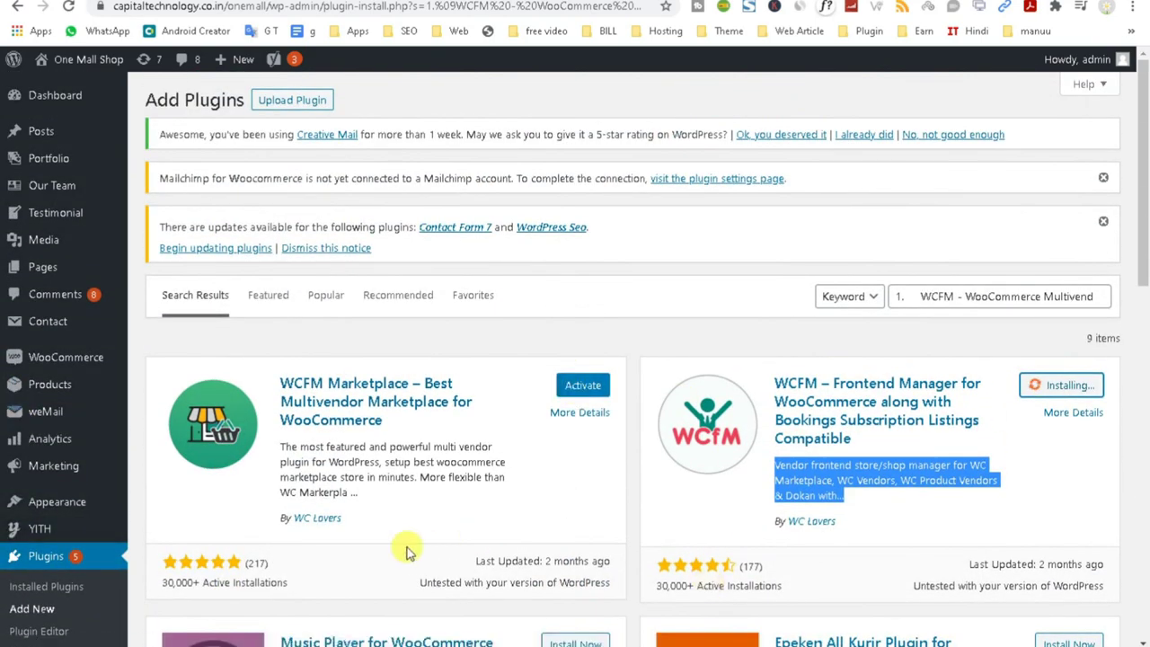
scroll(403, 547, down, 4)
scroll(406, 551, up, 5)
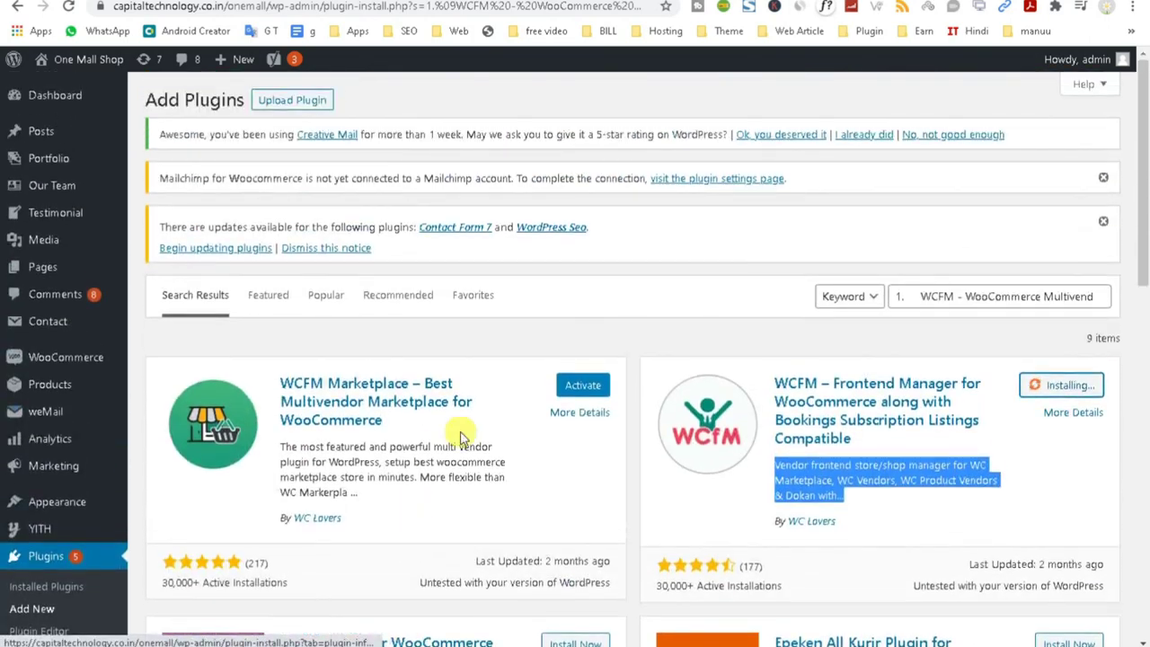
click(577, 395)
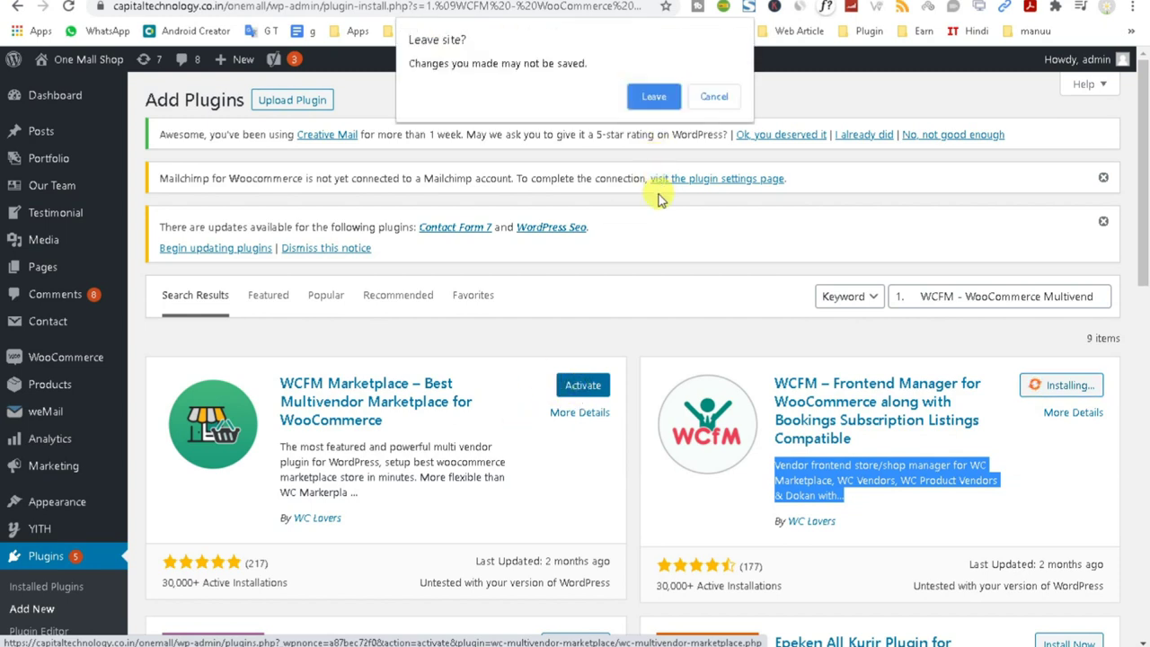
click(718, 96)
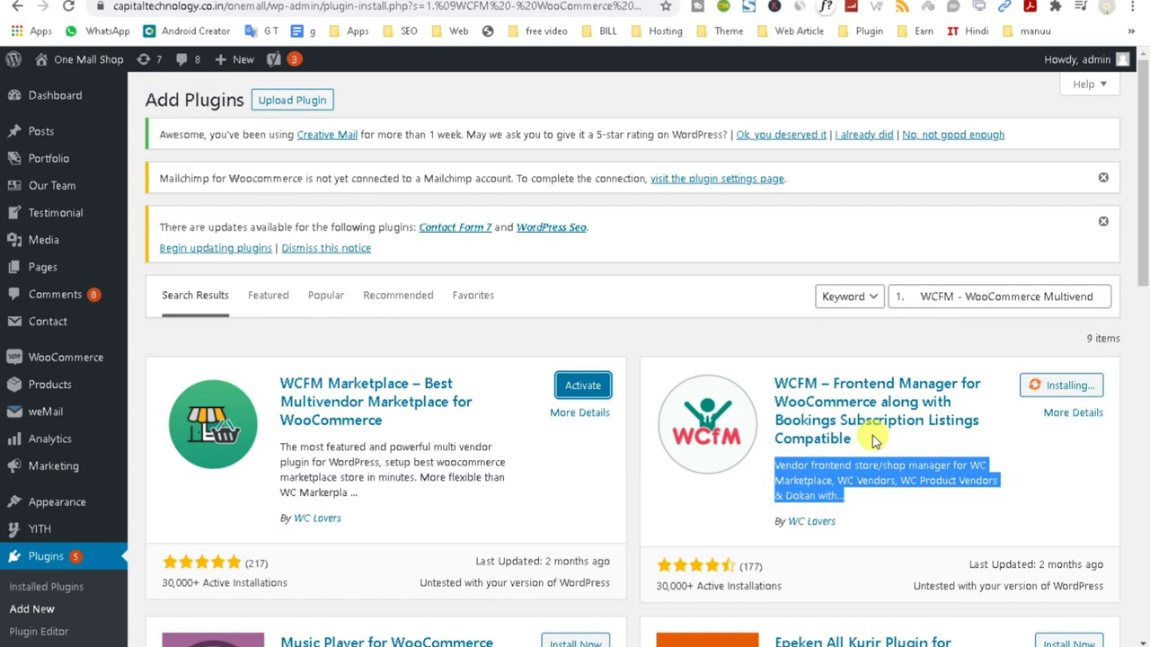
Read through the WCFM Marketplace and Frontend Manager descriptions while Frontend Manager finishes installing.
drag(361, 493, 277, 443)
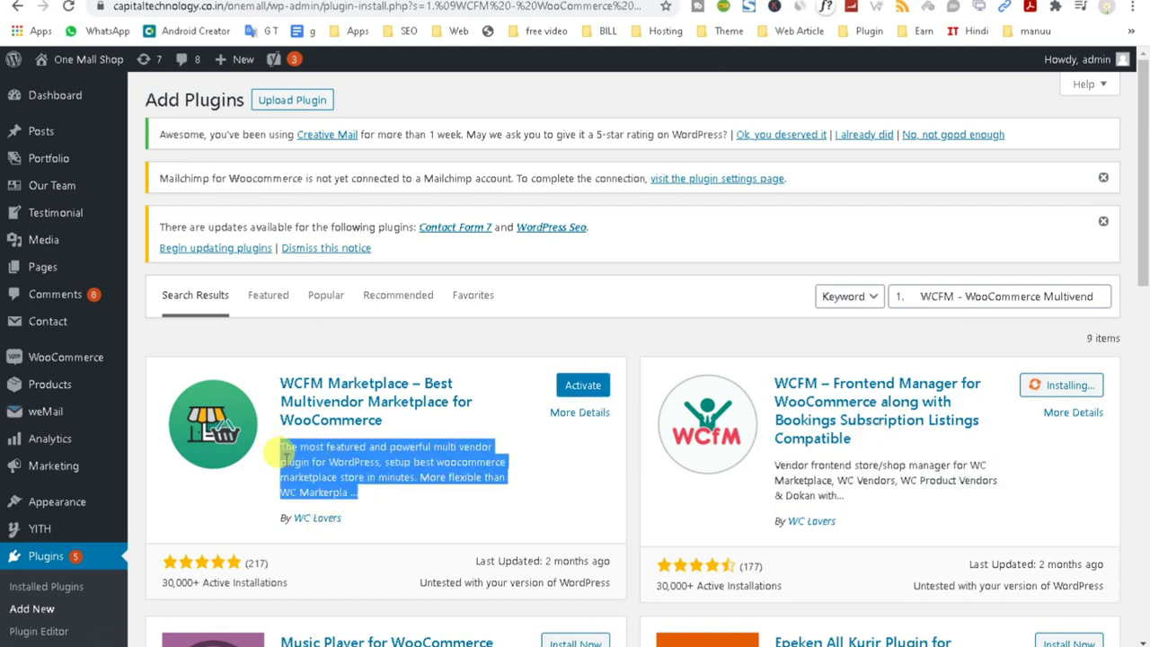
click(382, 469)
drag(326, 464, 455, 467)
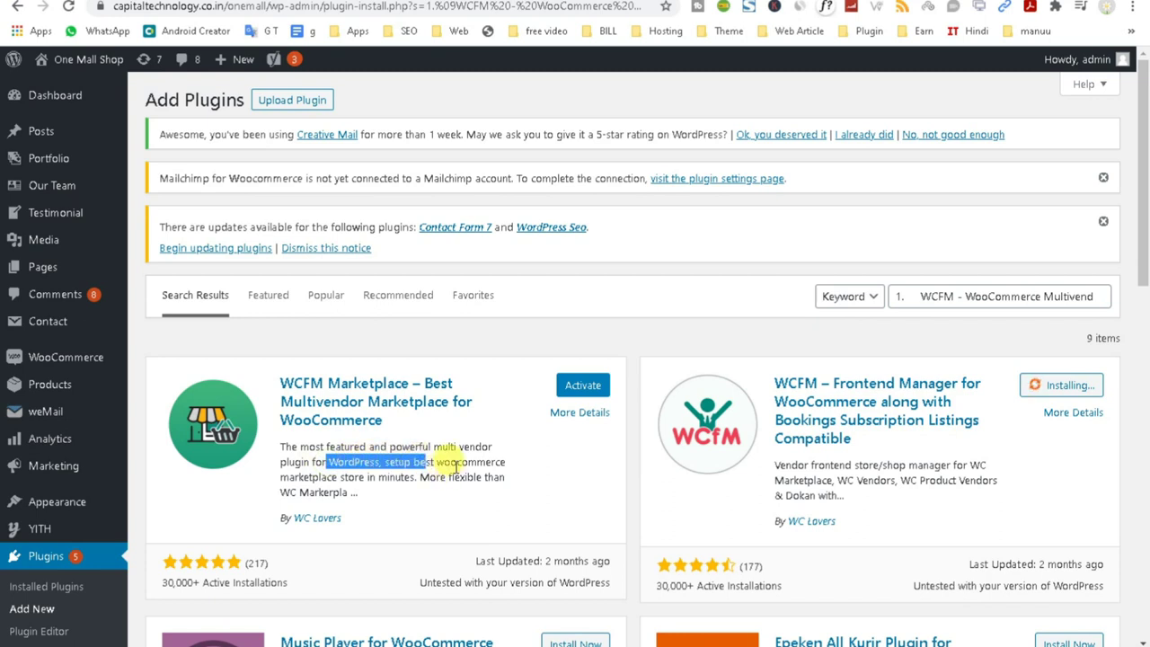
double_click(458, 463)
double_click(393, 476)
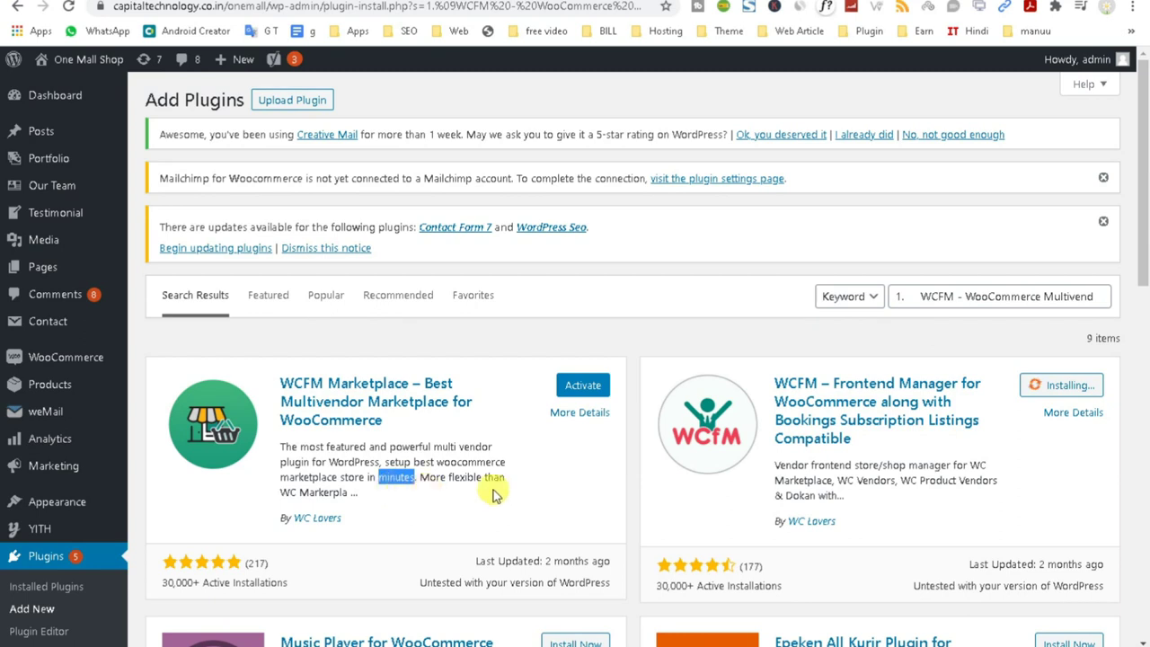
drag(854, 465, 975, 465)
drag(841, 483, 1001, 485)
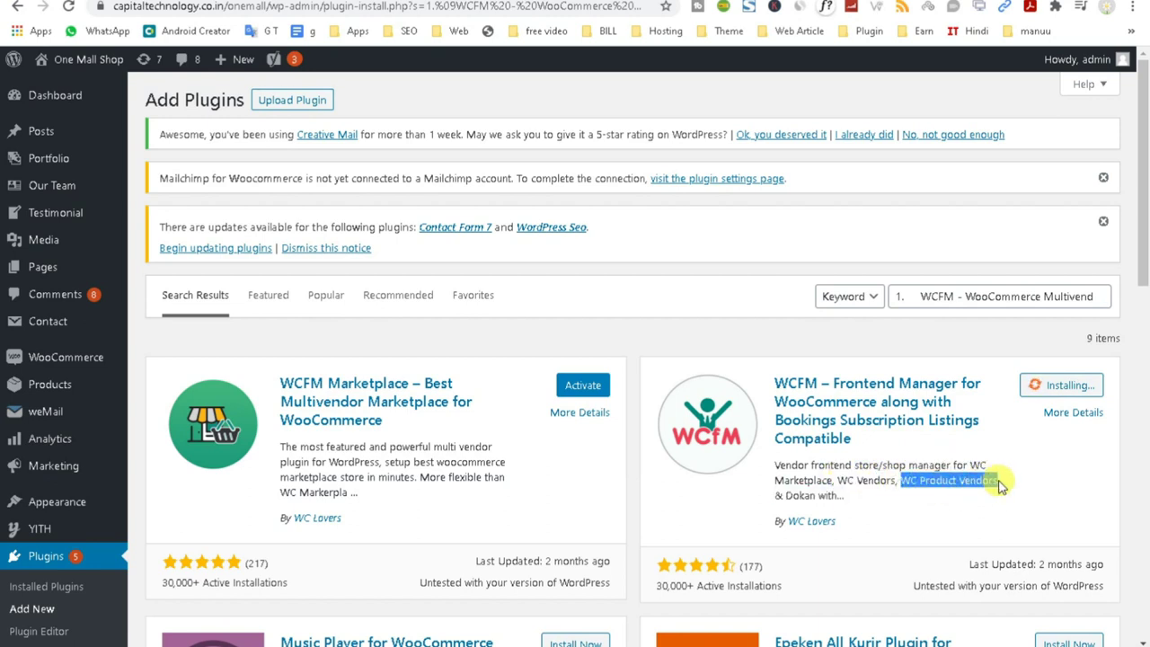
triple_click(821, 485)
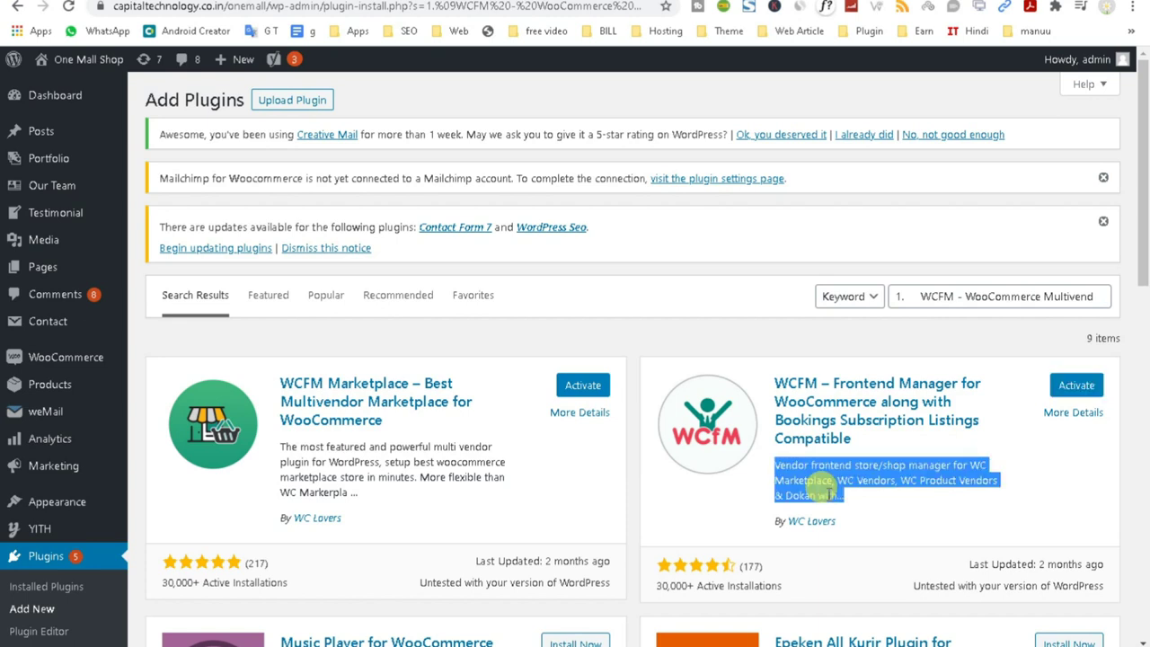
Activate WCFM Marketplace, install WCFM Core, and launch the setup wizard with Let's go!
click(575, 388)
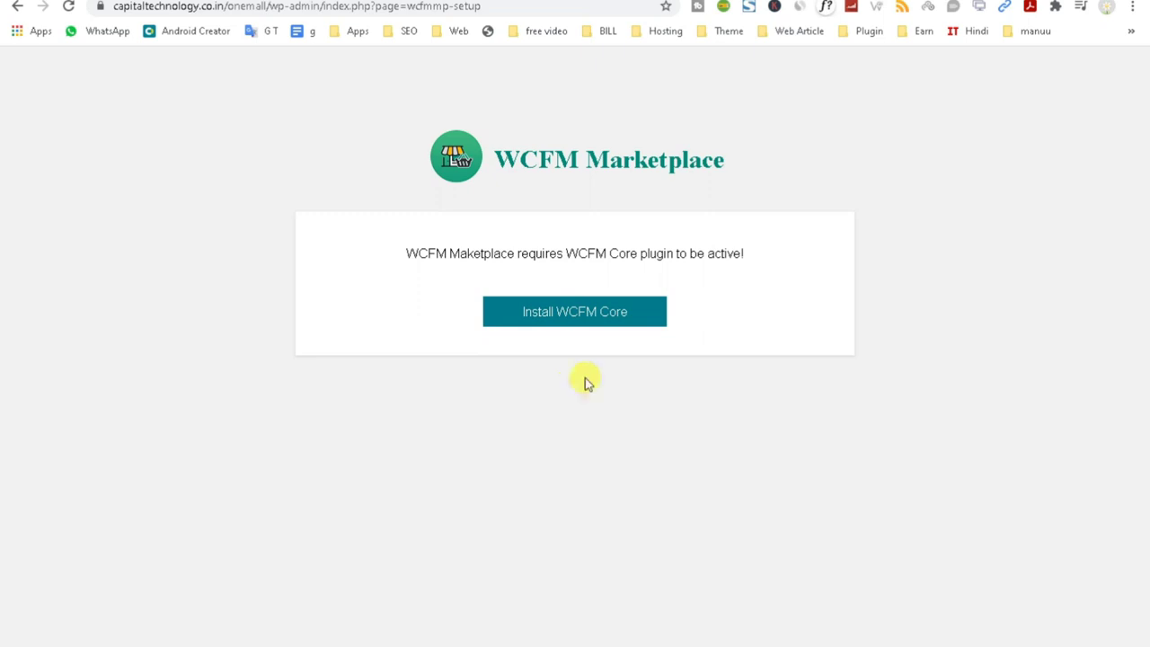
click(572, 320)
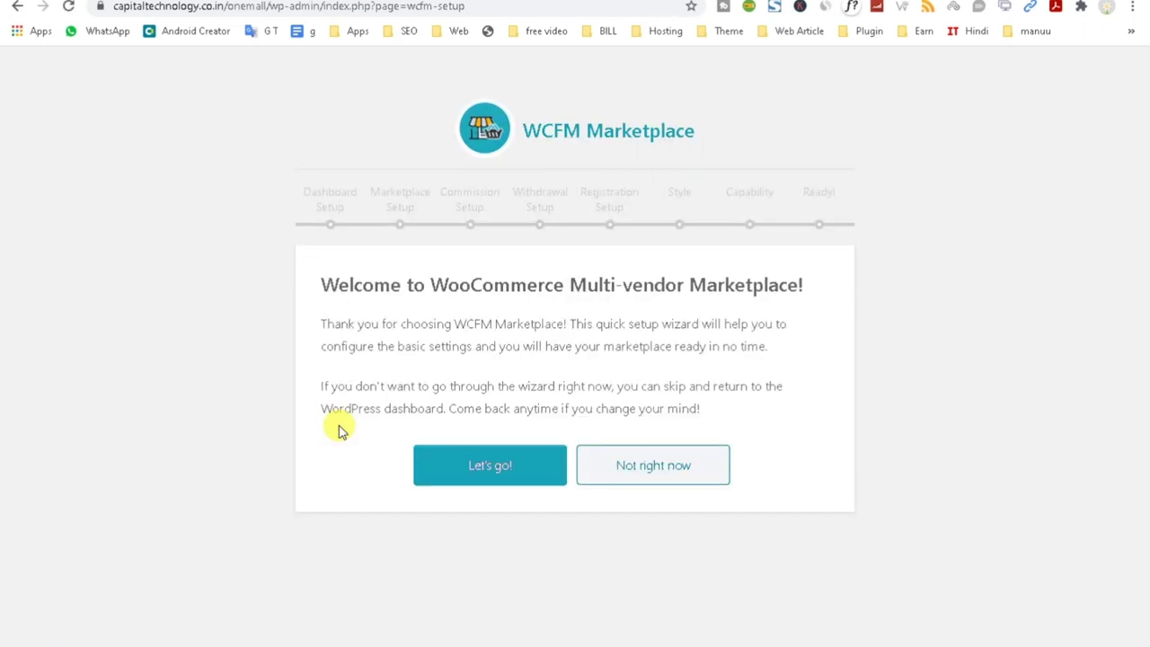
drag(274, 185, 906, 208)
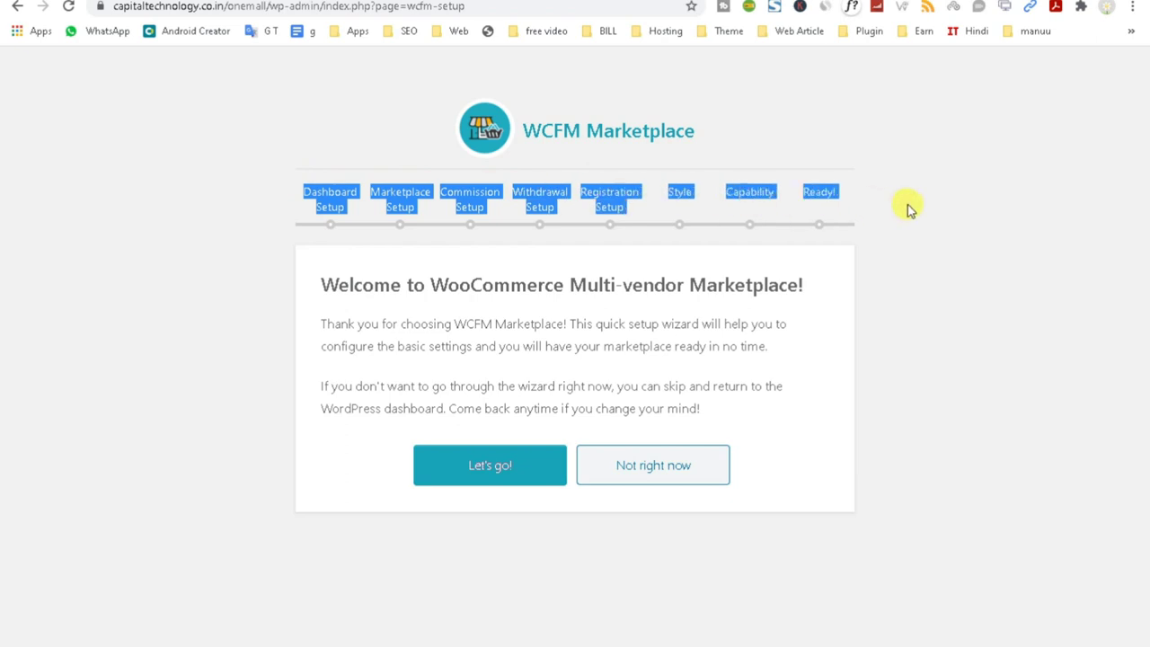
click(509, 484)
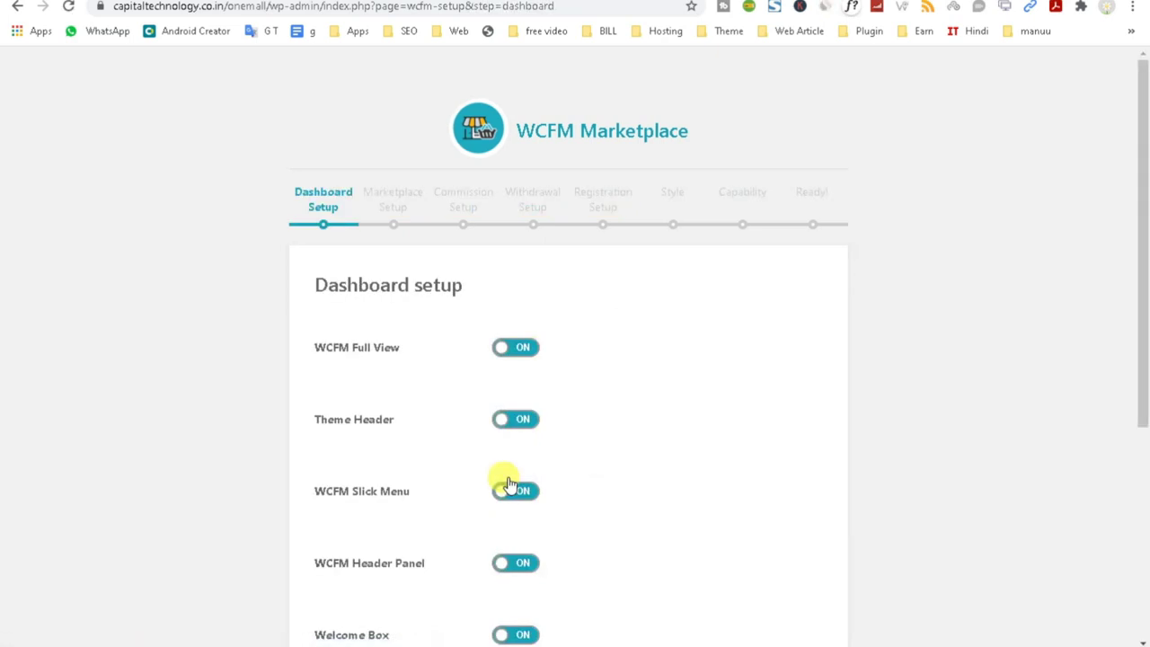
Review the Dashboard setup display options: WCFM Full View, Theme Header, Slick Menu, Header Panel.
drag(303, 283, 547, 300)
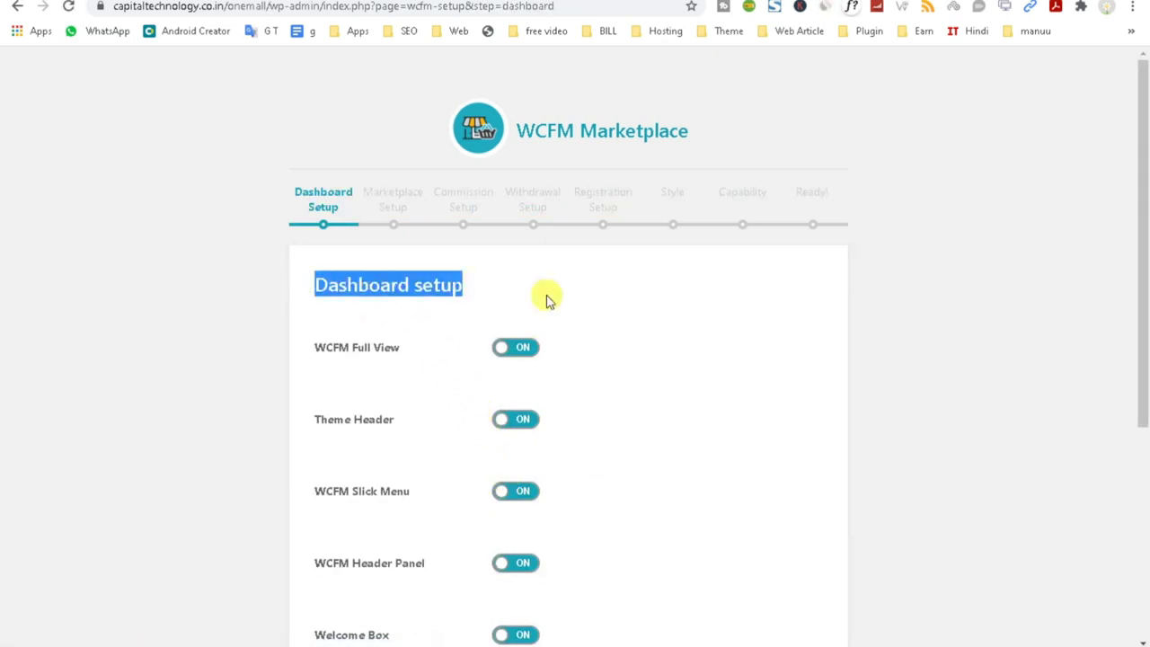
scroll(547, 300, down, 4)
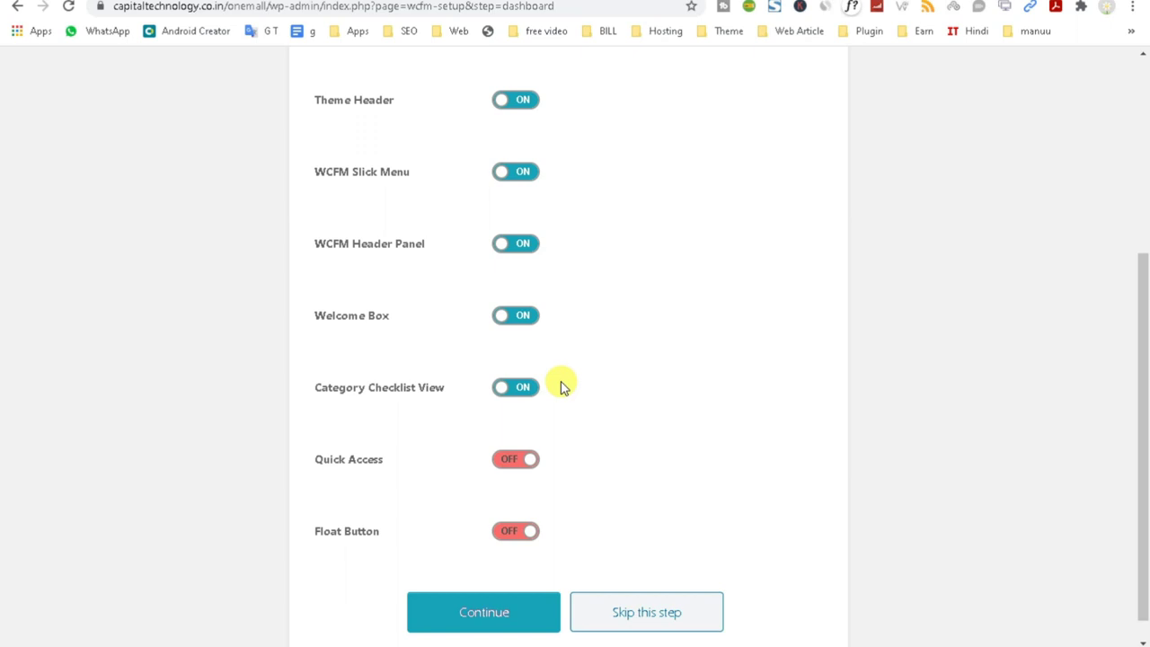
scroll(577, 472, up, 1)
scroll(578, 471, up, 1)
double_click(363, 185)
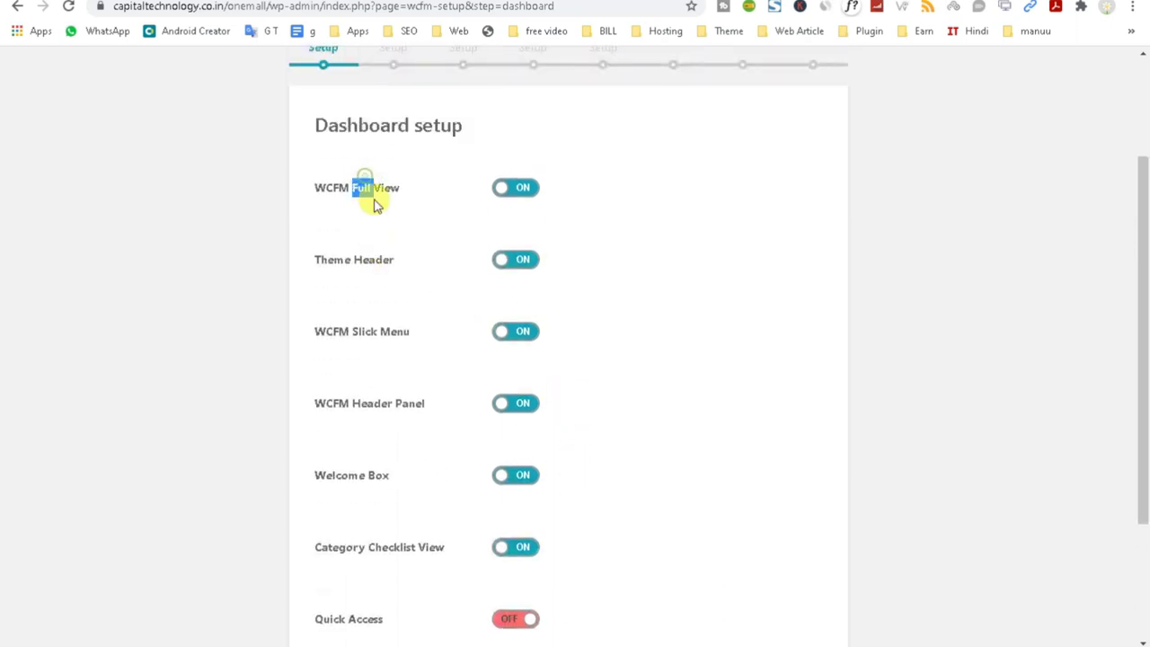
triple_click(372, 258)
double_click(370, 338)
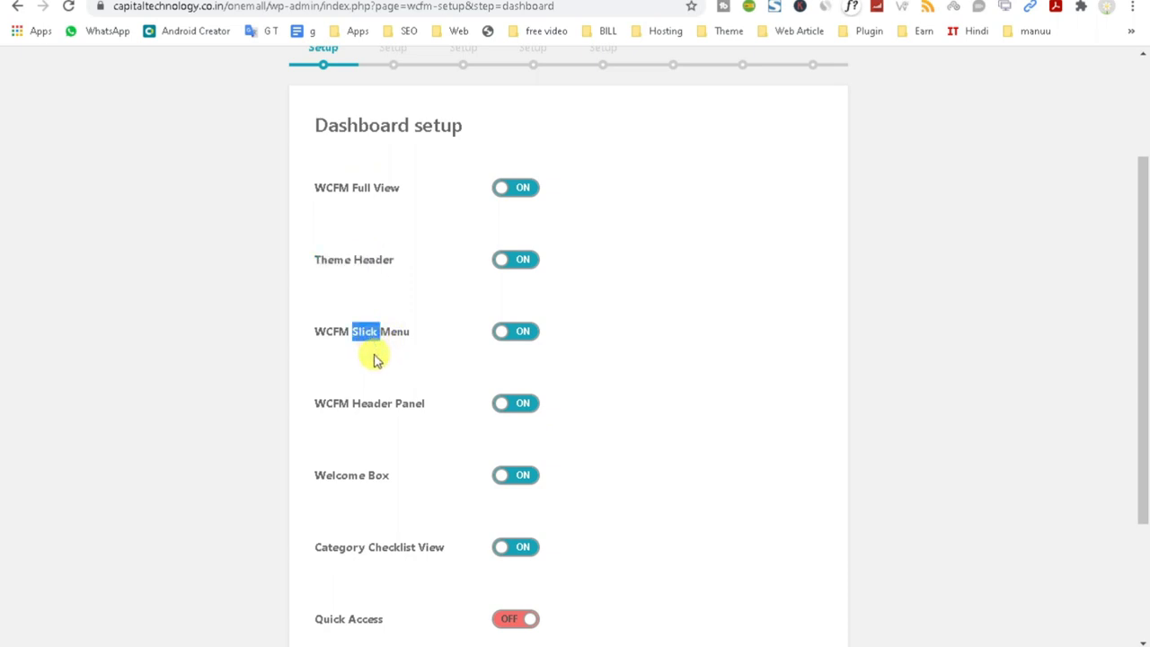
double_click(372, 406)
click(372, 427)
scroll(371, 431, down, 1)
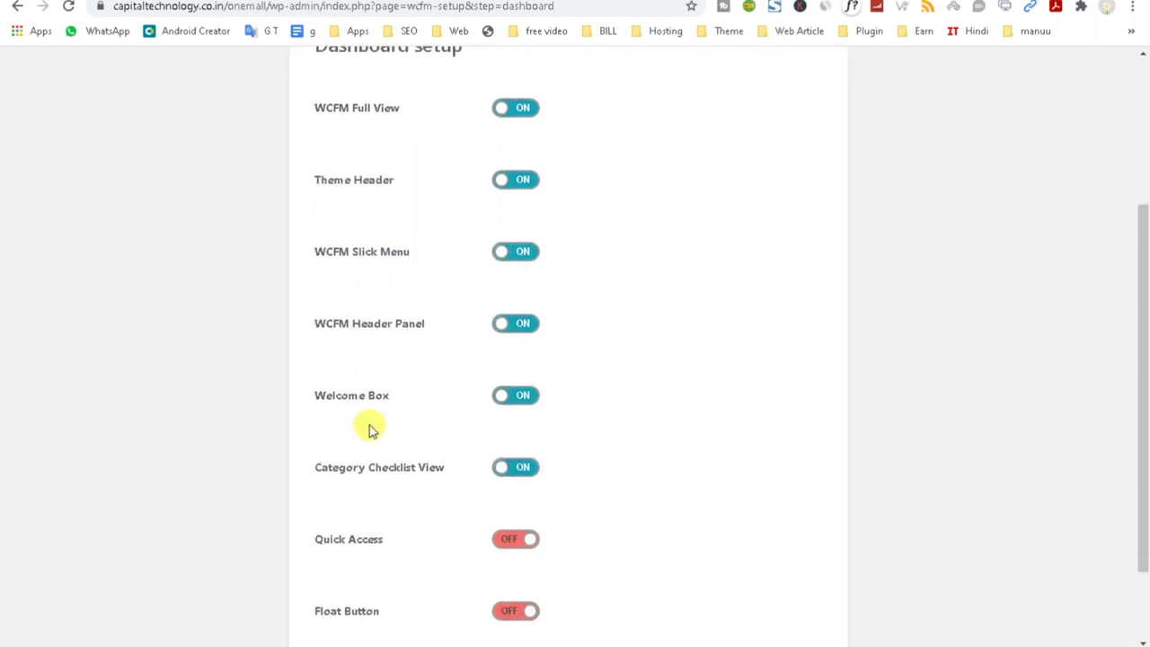
click(364, 402)
click(382, 470)
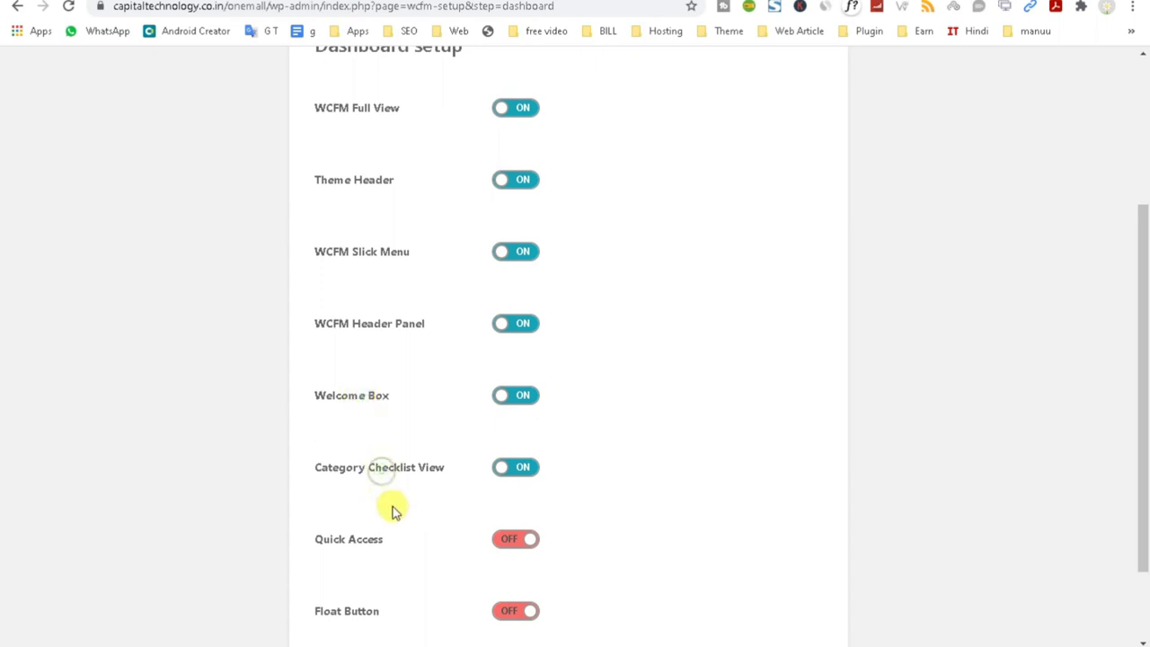
scroll(391, 508, down, 1)
Leave Quick Access and Float Button switched off in Dashboard setup.
double_click(363, 432)
triple_click(356, 505)
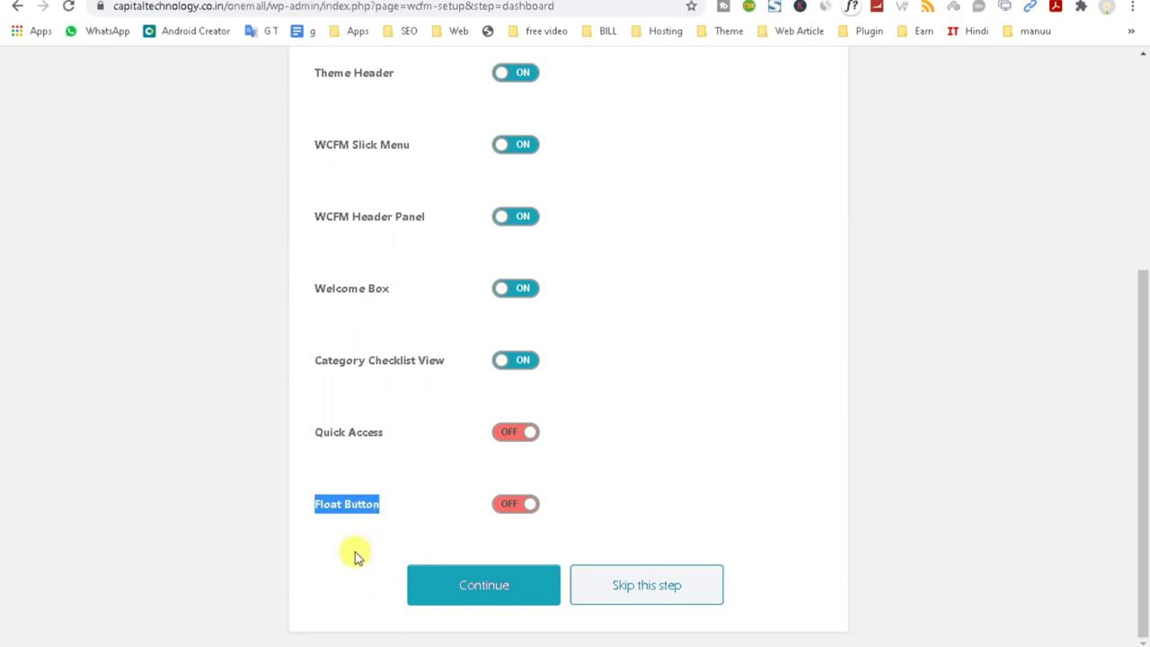
triple_click(372, 505)
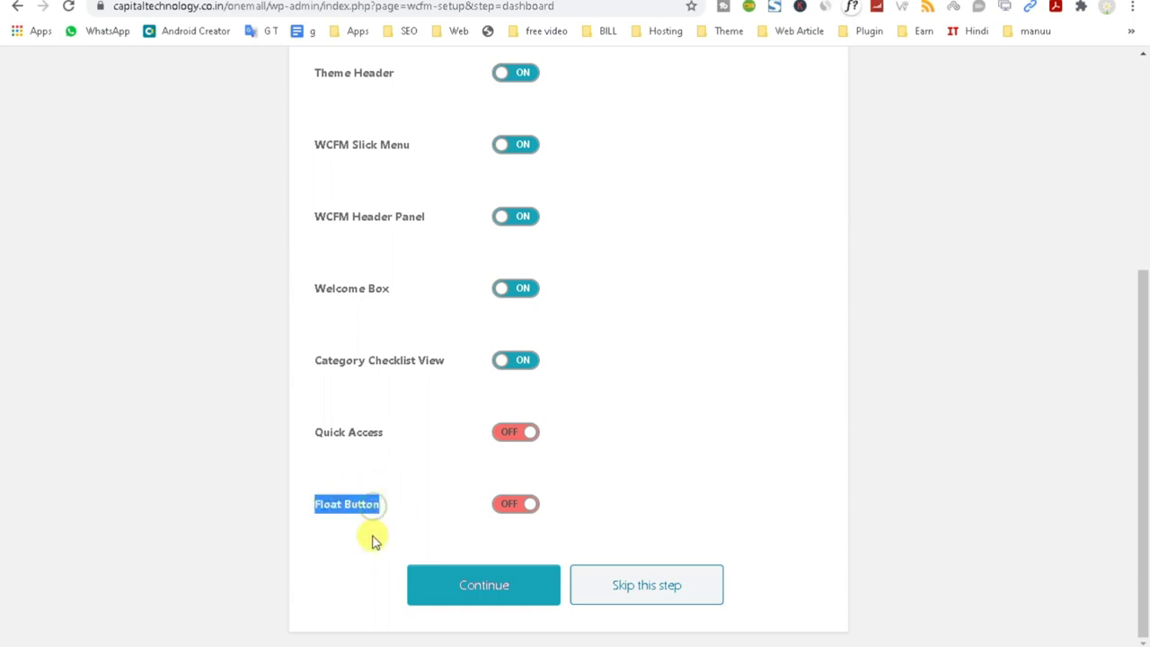
click(526, 504)
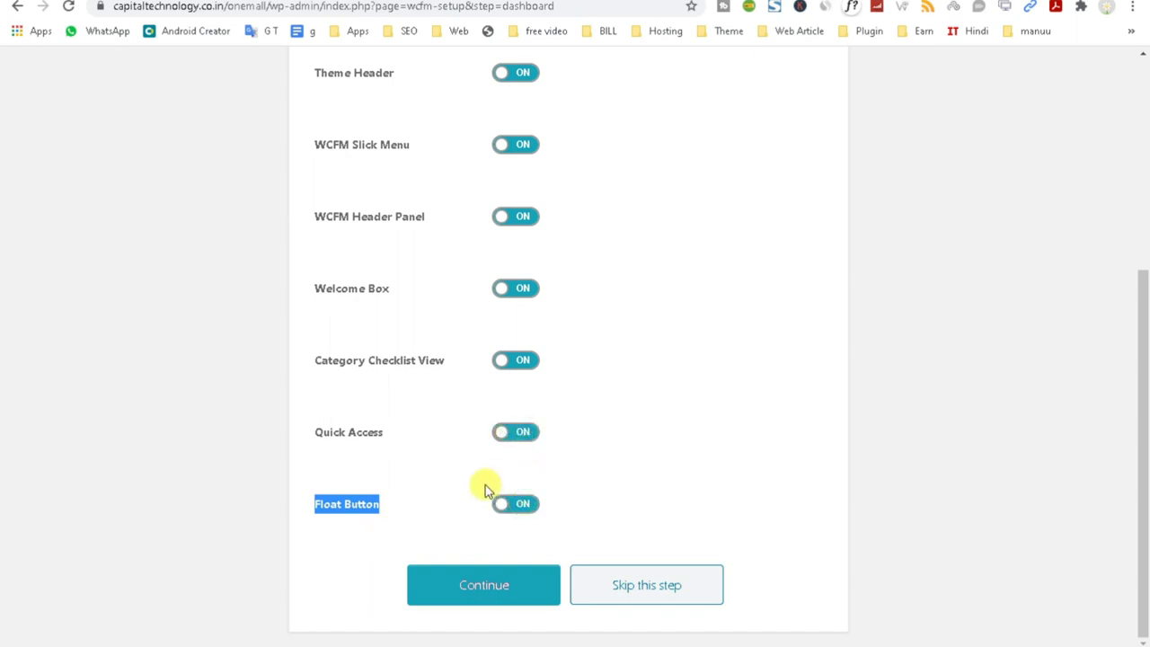
click(501, 432)
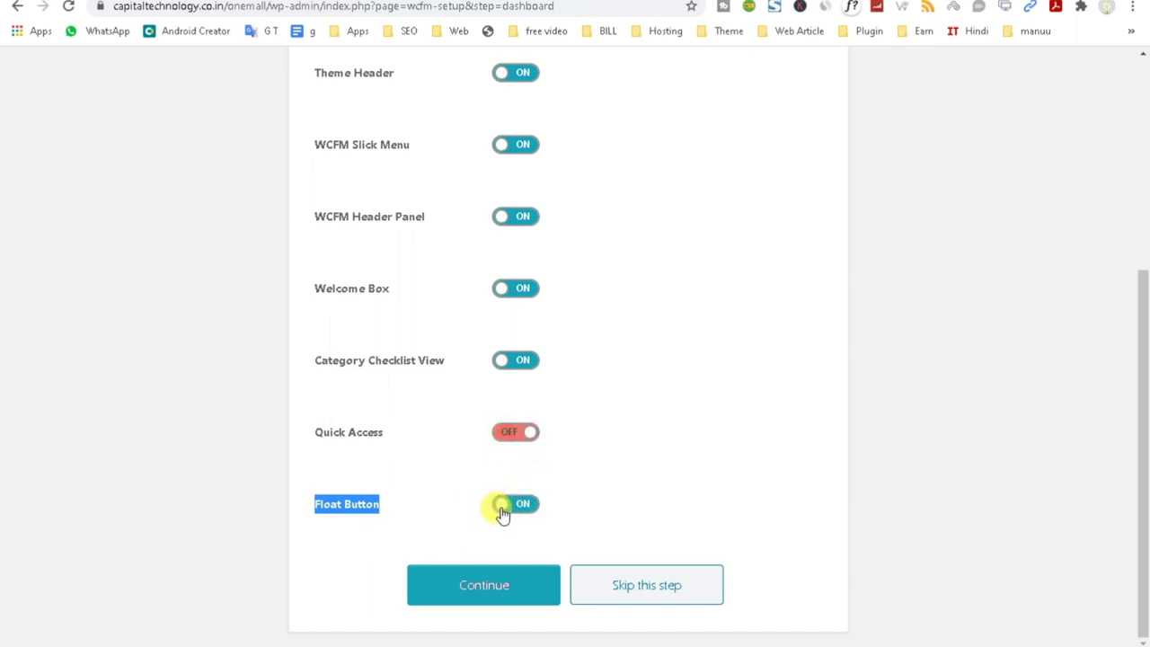
click(466, 595)
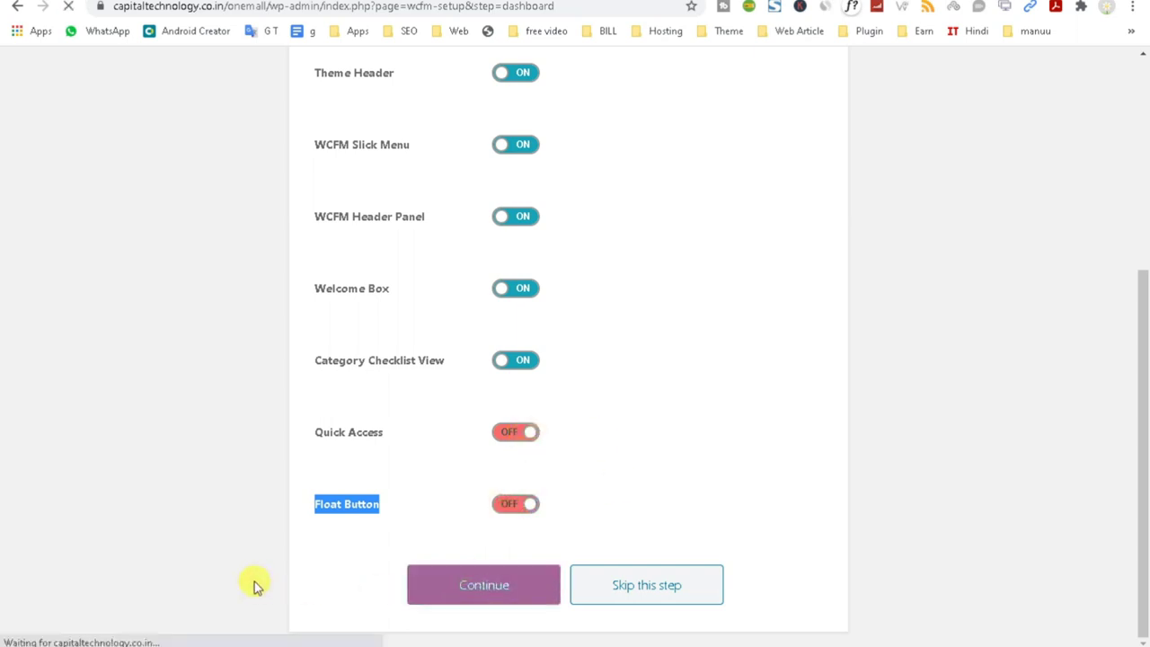
scroll(778, 394, up, 3)
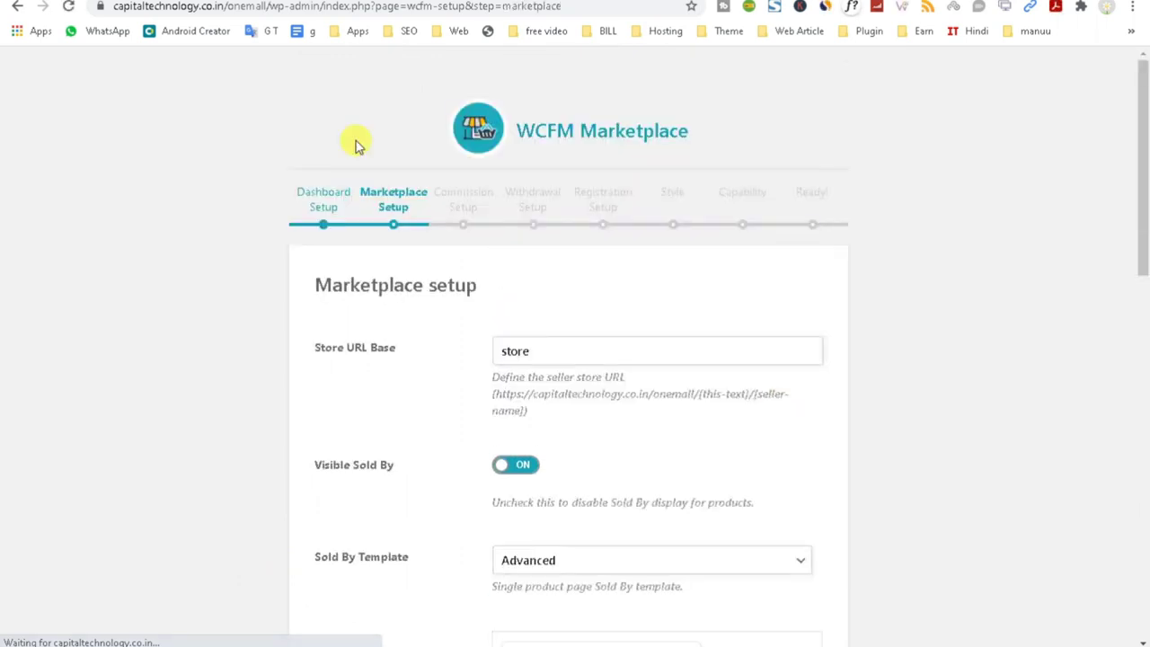
Replace 'store' with 'seller' in the Store URL Base field.
scroll(513, 290, down, 1)
drag(551, 267, 147, 296)
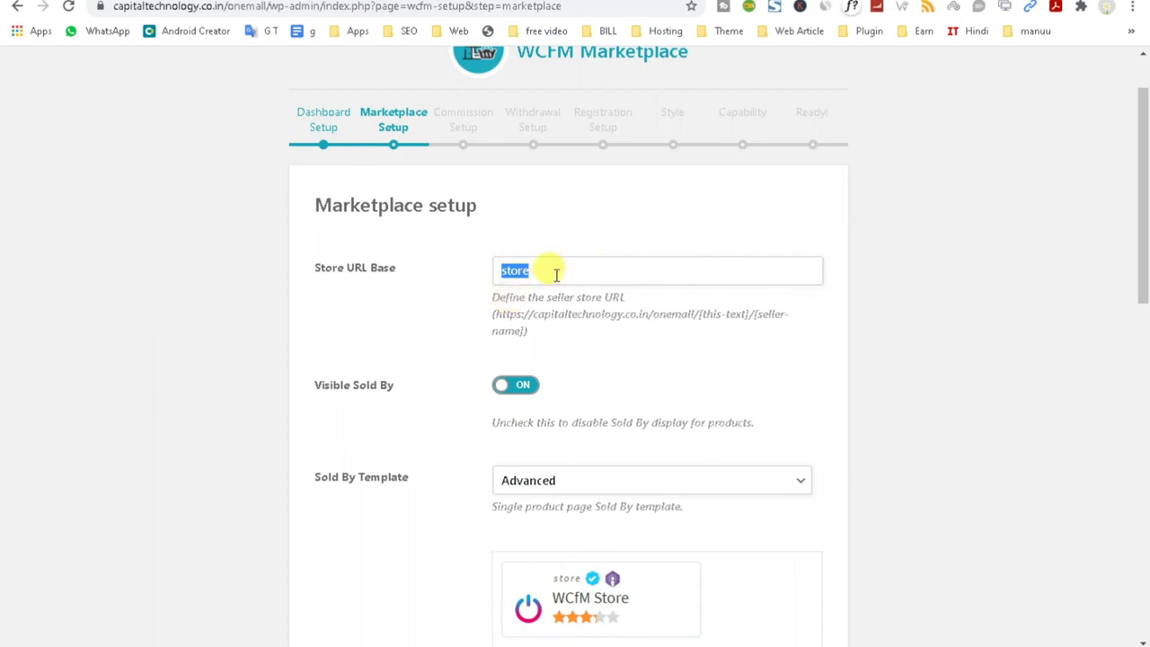
scroll(547, 271, up, 1)
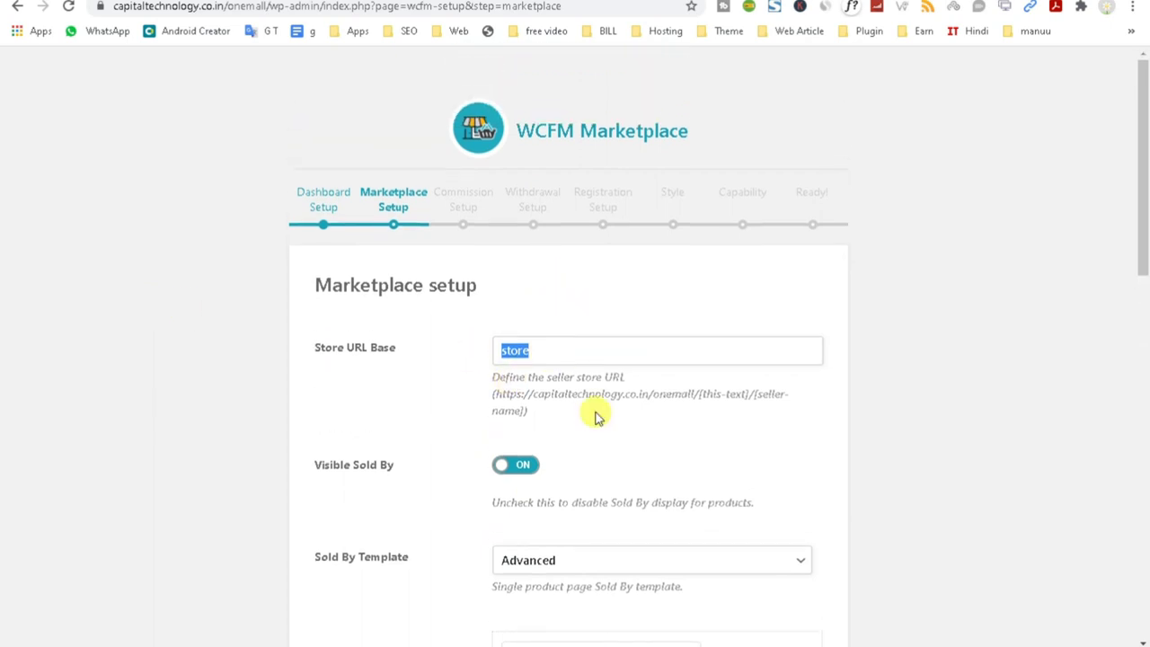
text(seller)
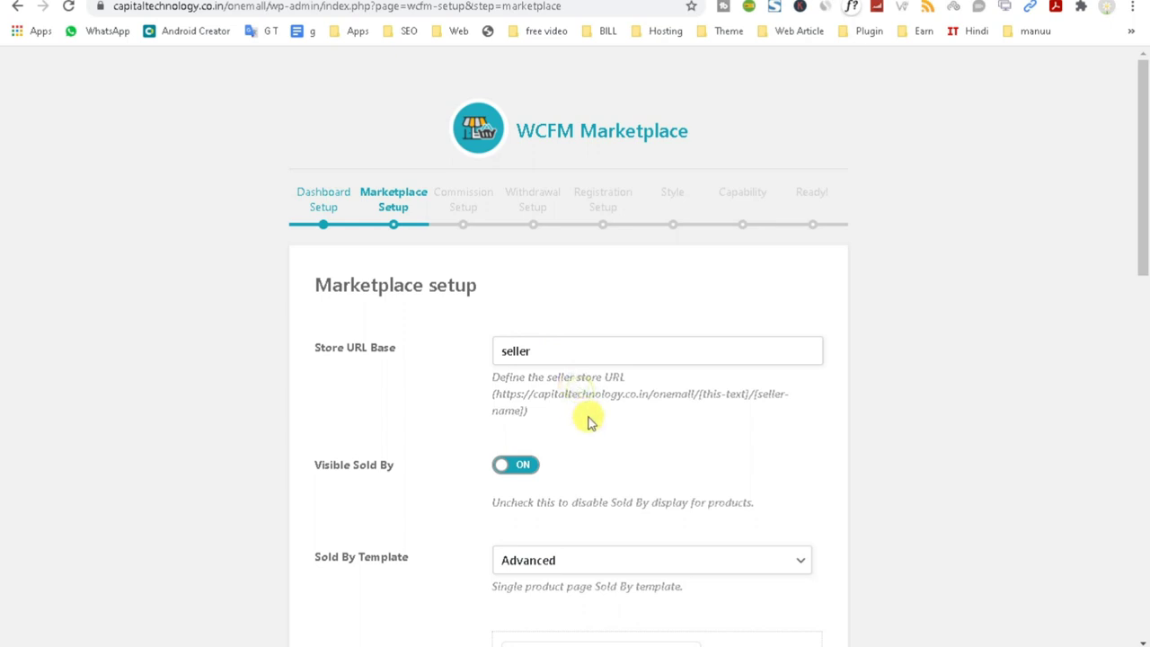
scroll(623, 422, down, 1)
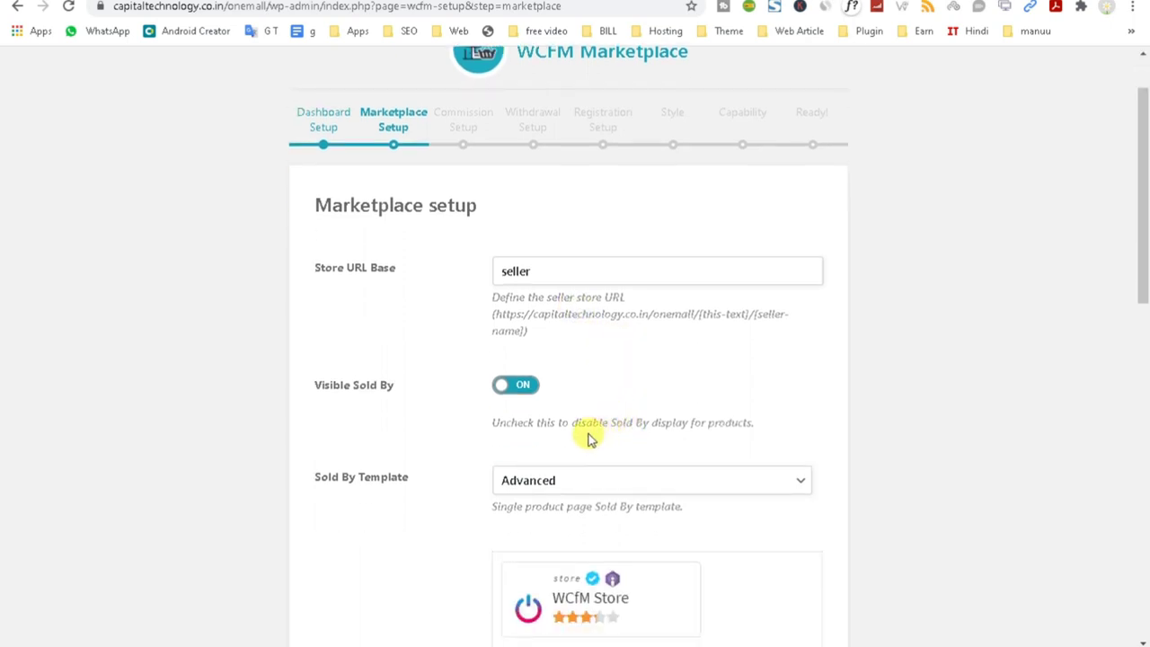
Keep Sold By visible with the Advanced template, positioned Below Add to Cart.
drag(303, 390, 398, 385)
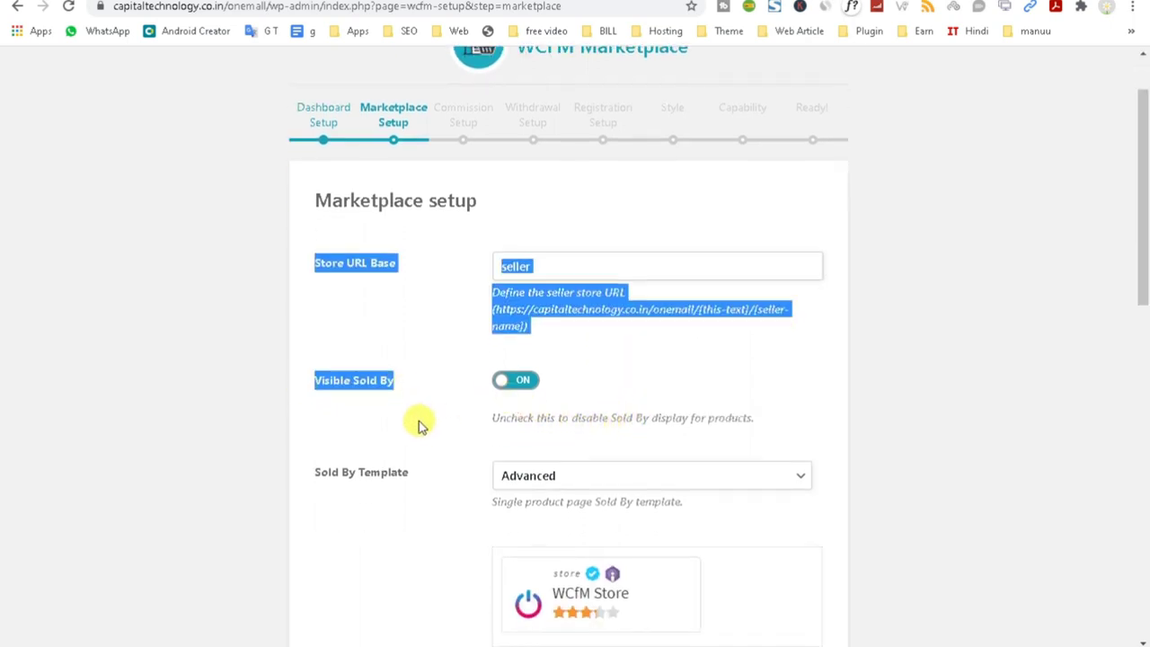
scroll(450, 369, down, 2)
click(513, 260)
click(506, 227)
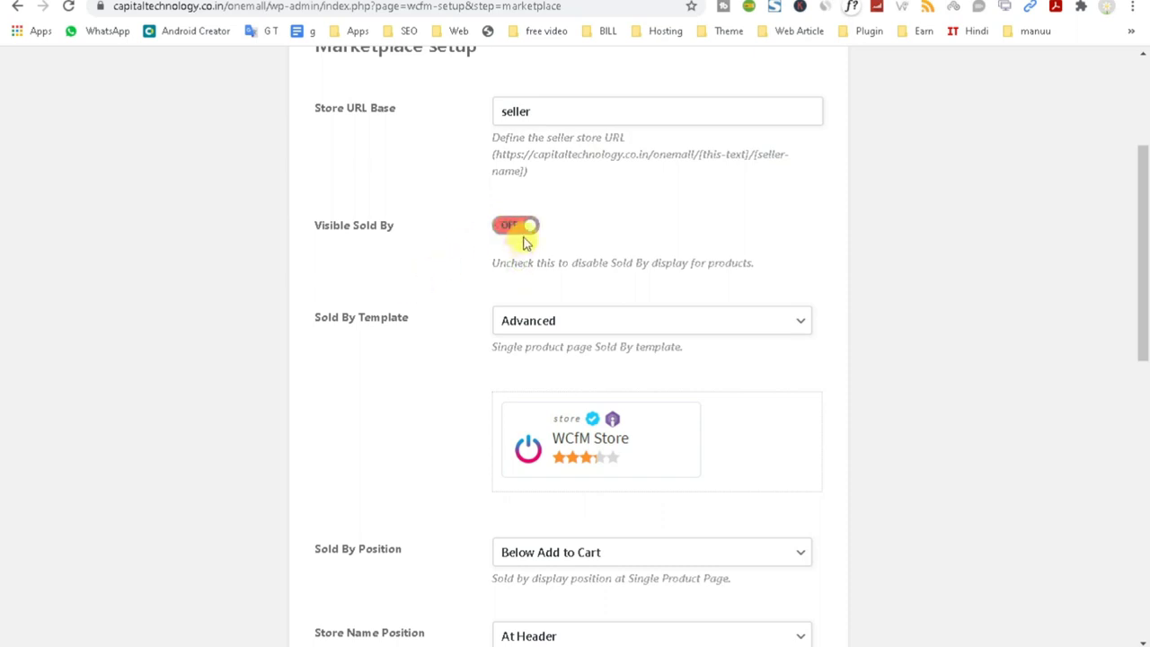
click(519, 235)
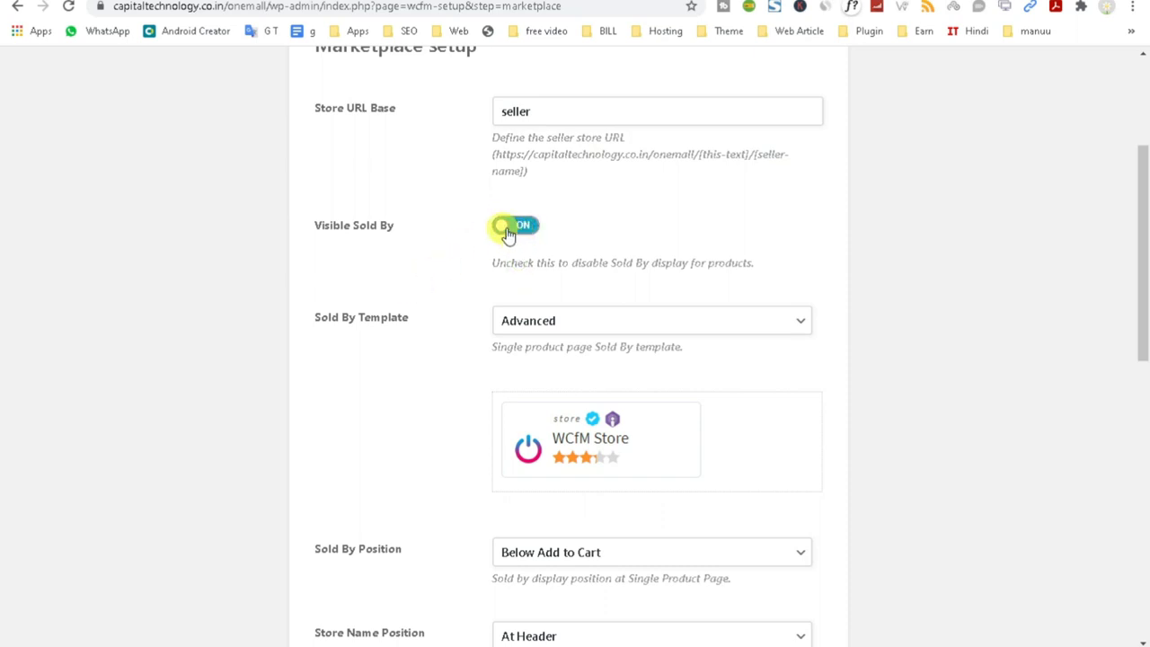
click(509, 232)
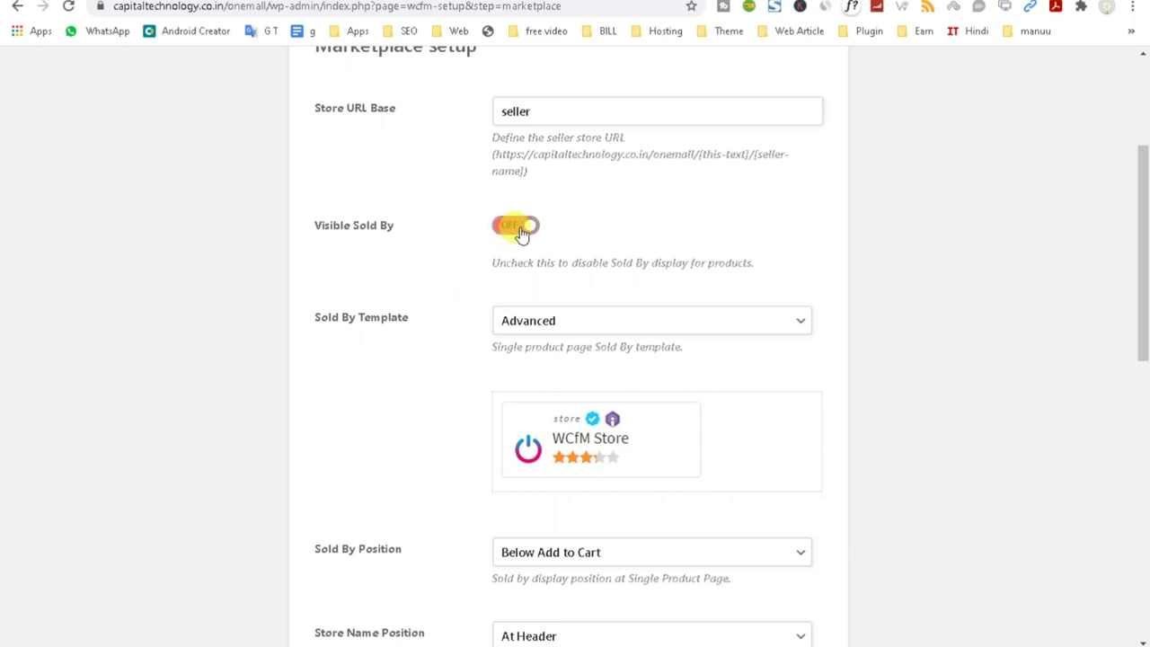
click(548, 325)
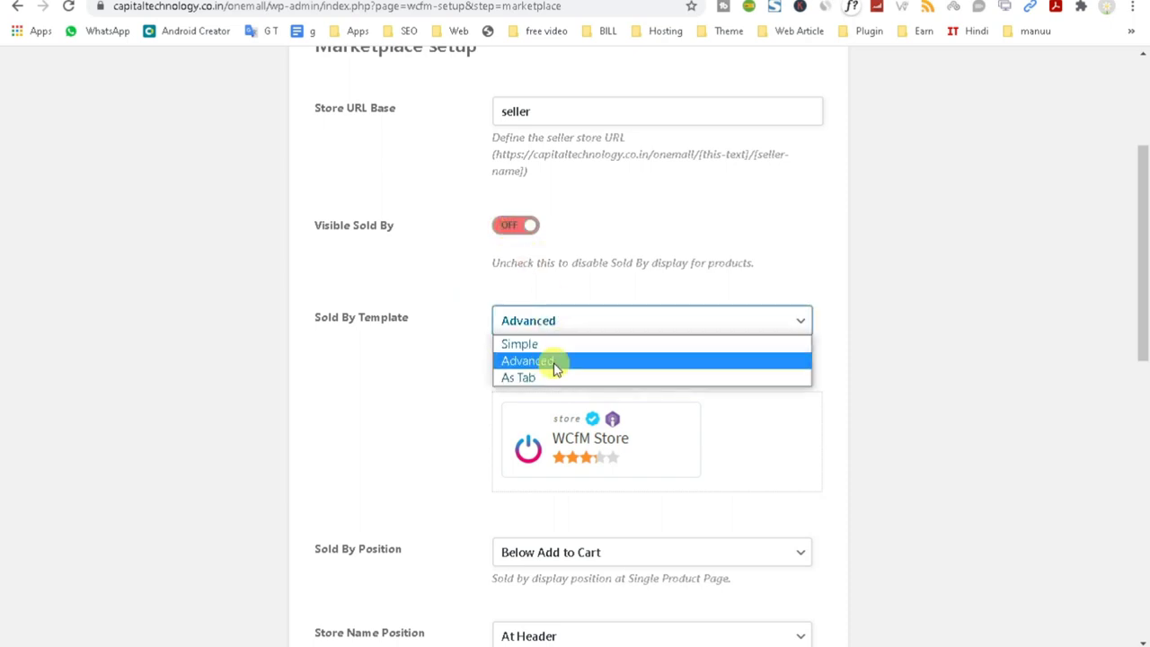
click(531, 235)
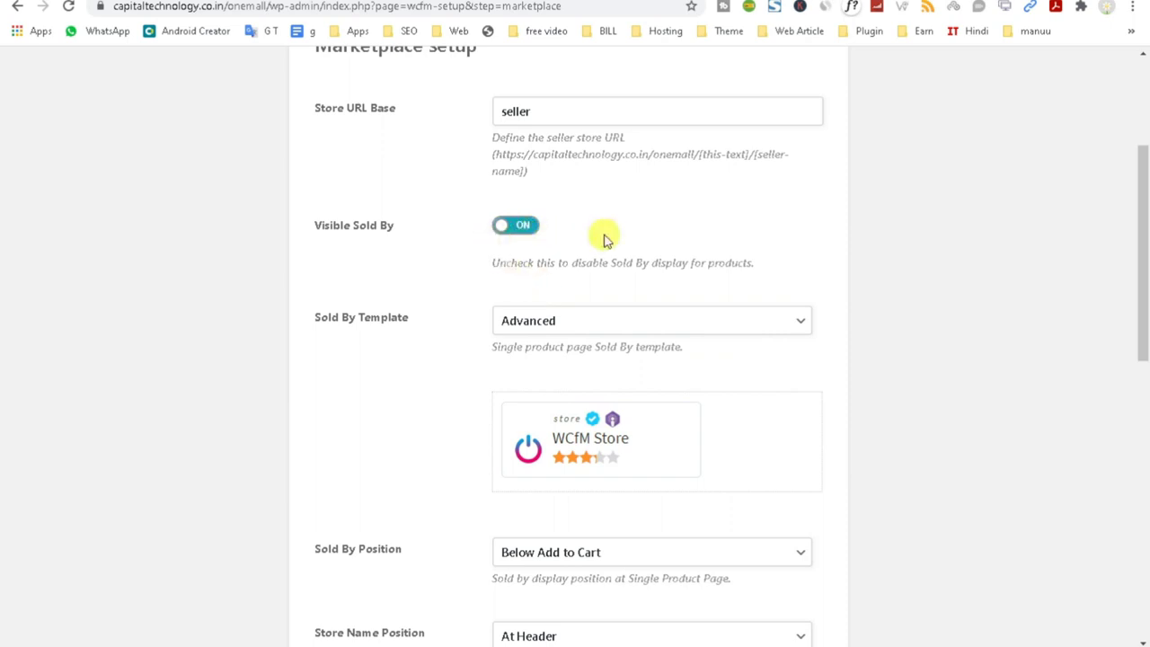
scroll(604, 239, down, 2)
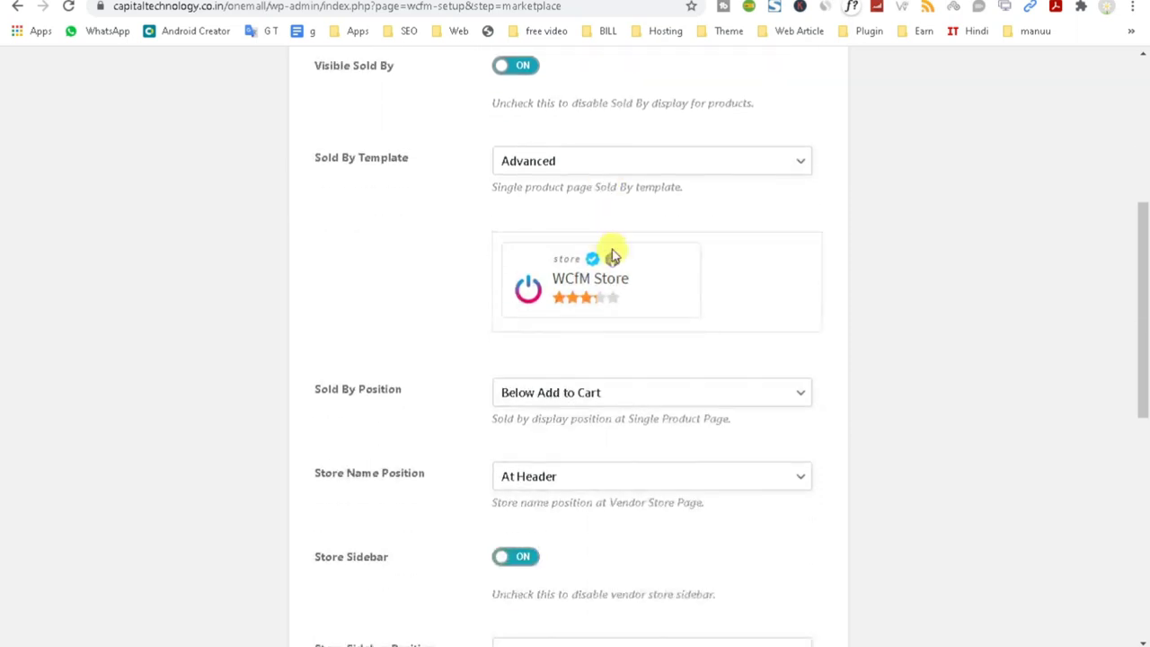
click(595, 399)
click(591, 449)
Focus the Google Map API Key field and bring up its help link's options.
scroll(431, 418, down, 2)
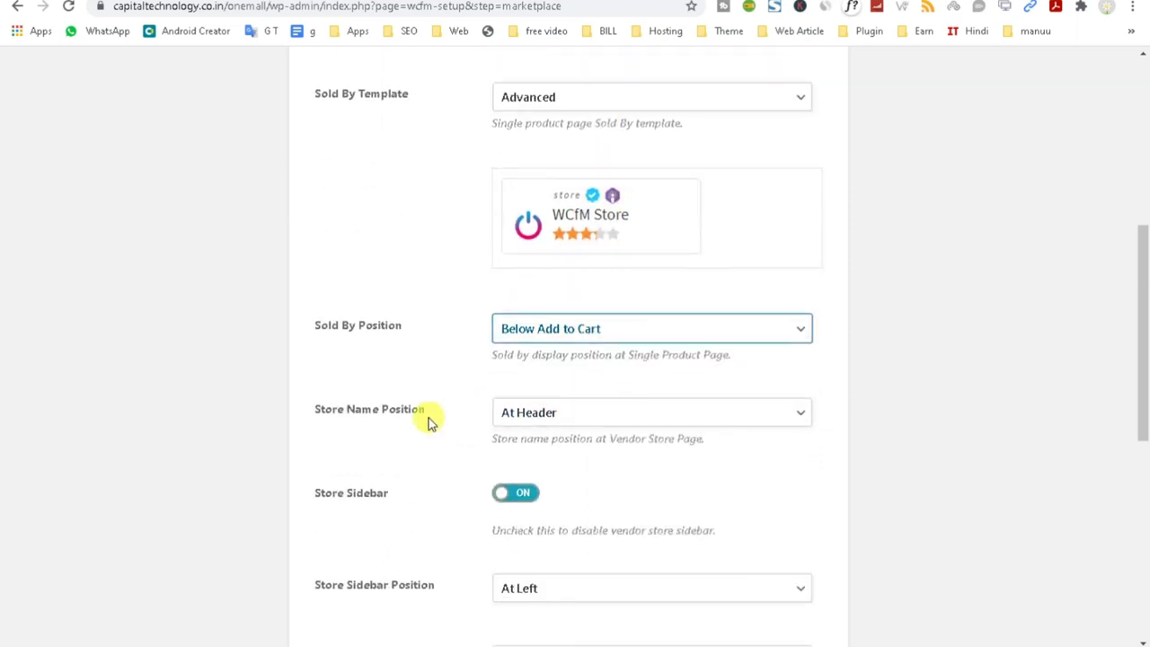
scroll(605, 410, down, 2)
scroll(579, 379, down, 2)
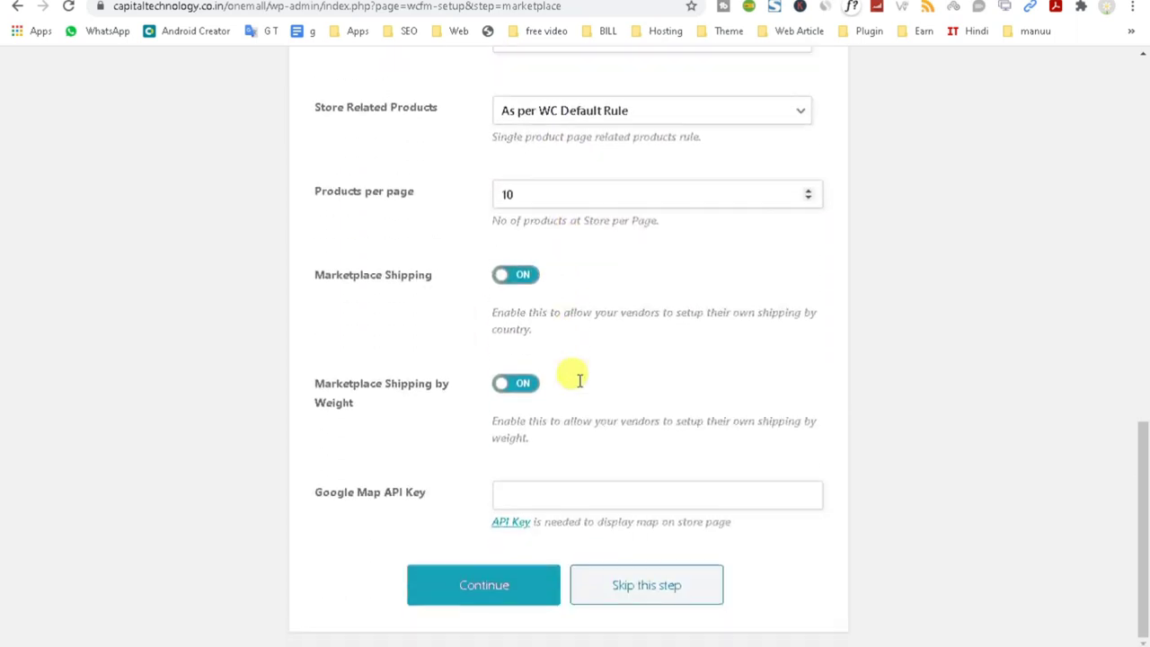
click(546, 489)
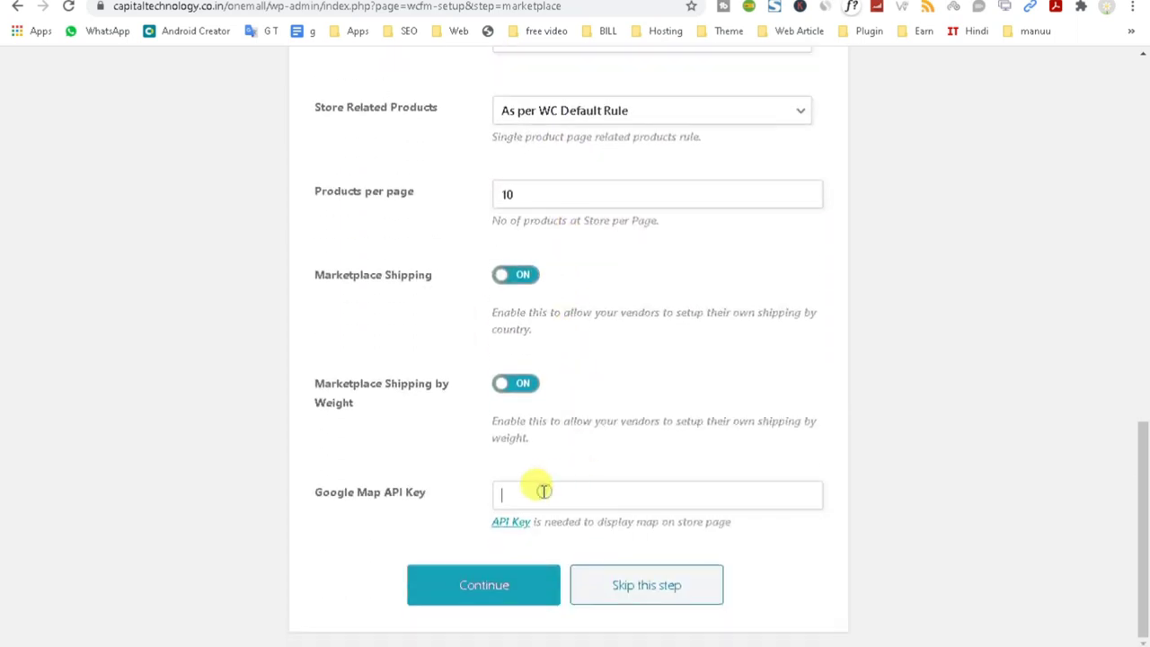
right_click(513, 525)
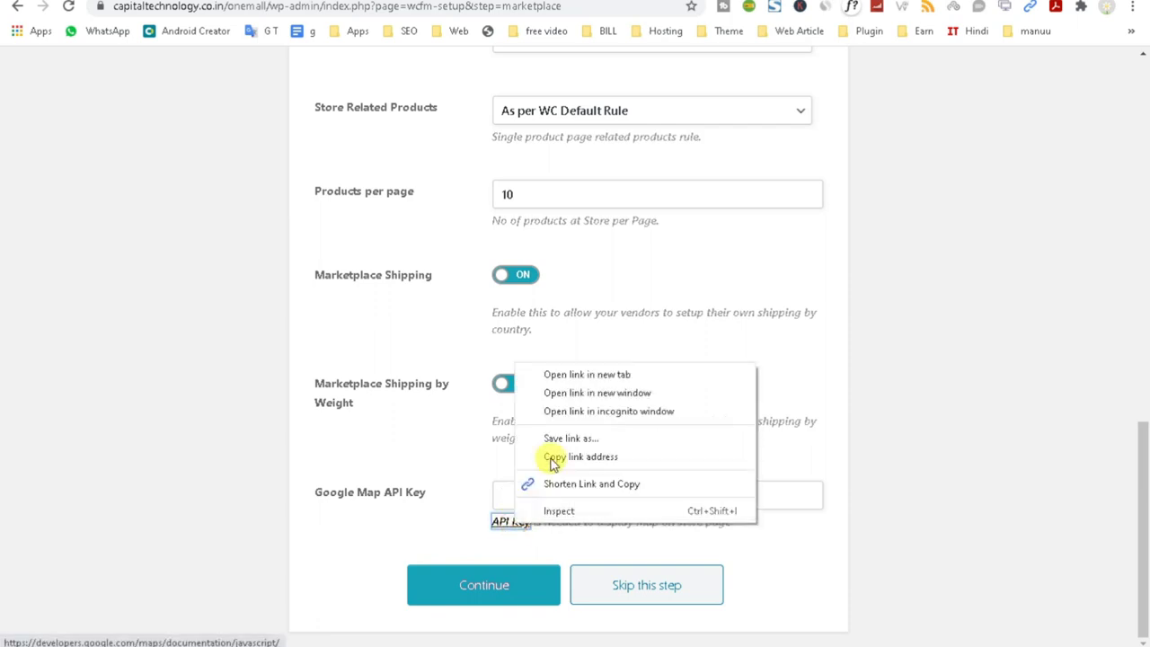
Open the Google Maps Platform console from the API Key help link, then return to WordPress.
click(569, 373)
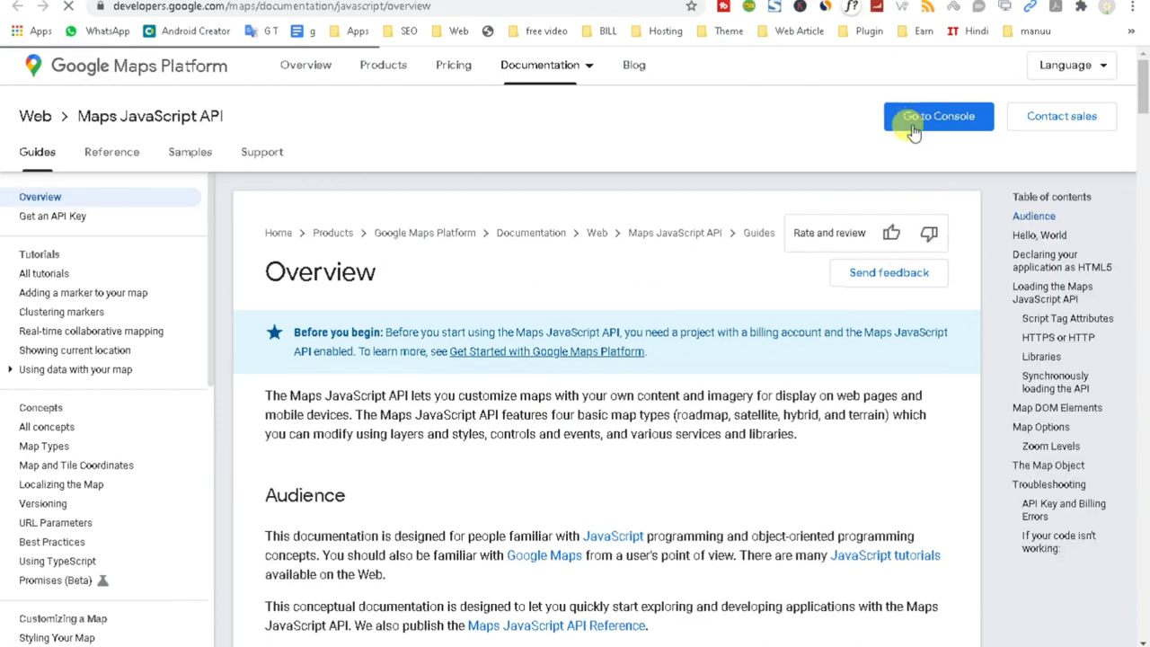
click(916, 121)
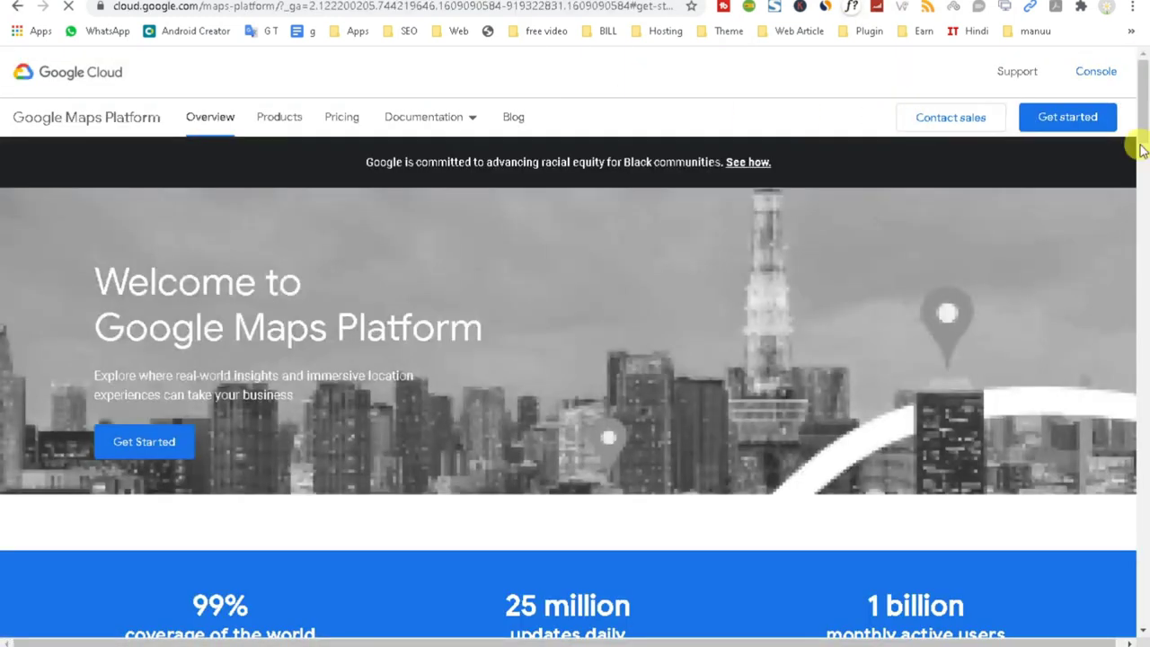
click(1066, 118)
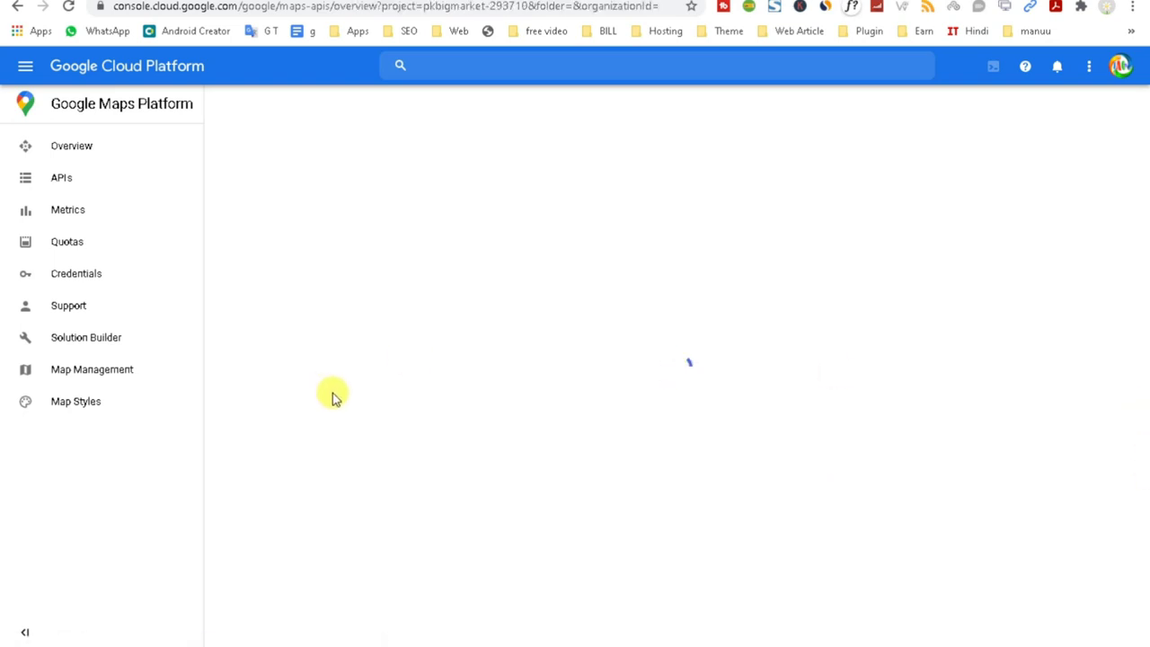
click(280, 4)
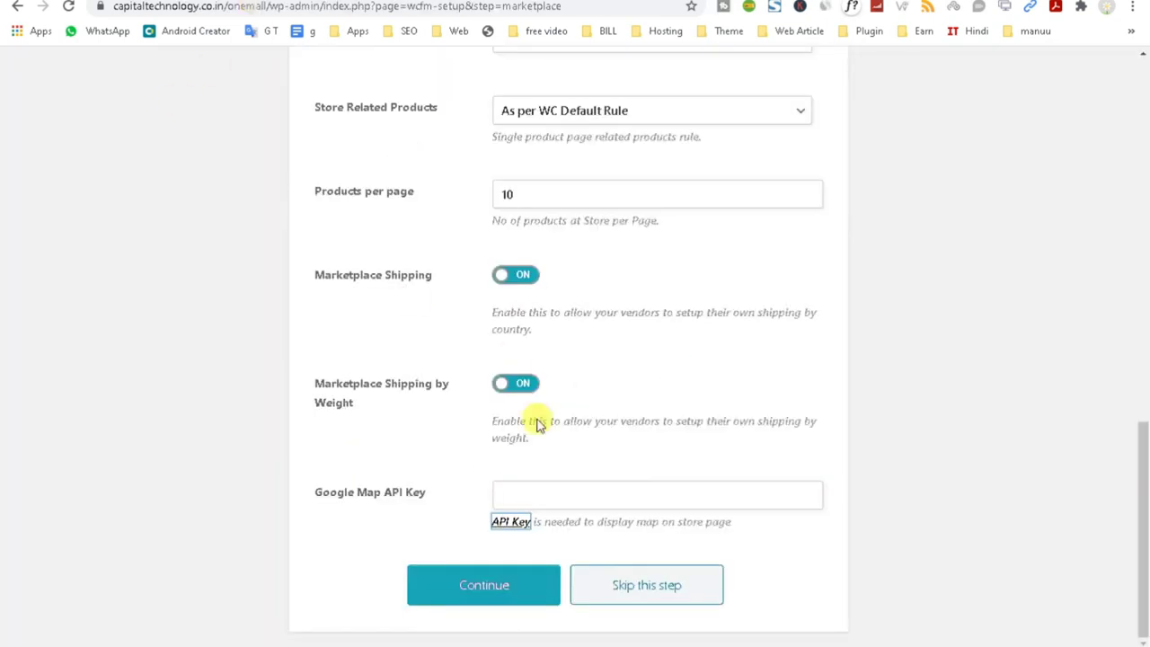
Save the Marketplace step and keep Vendor as the commission recipient.
click(488, 585)
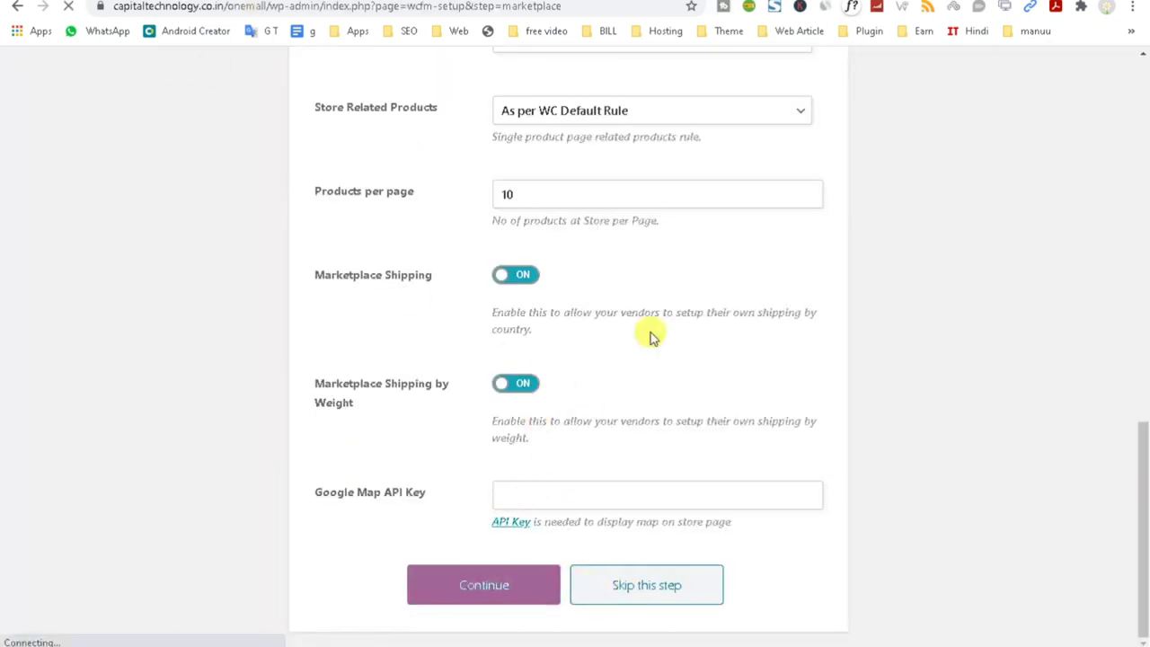
key(ctrl+Tab)
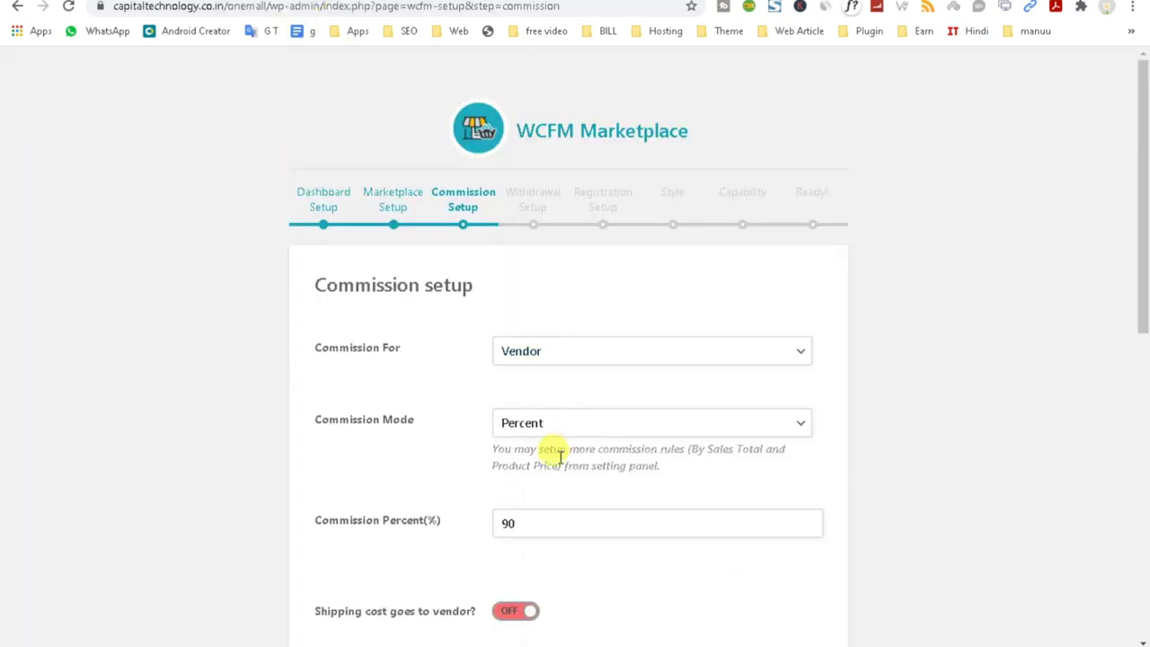
scroll(380, 300, down, 2)
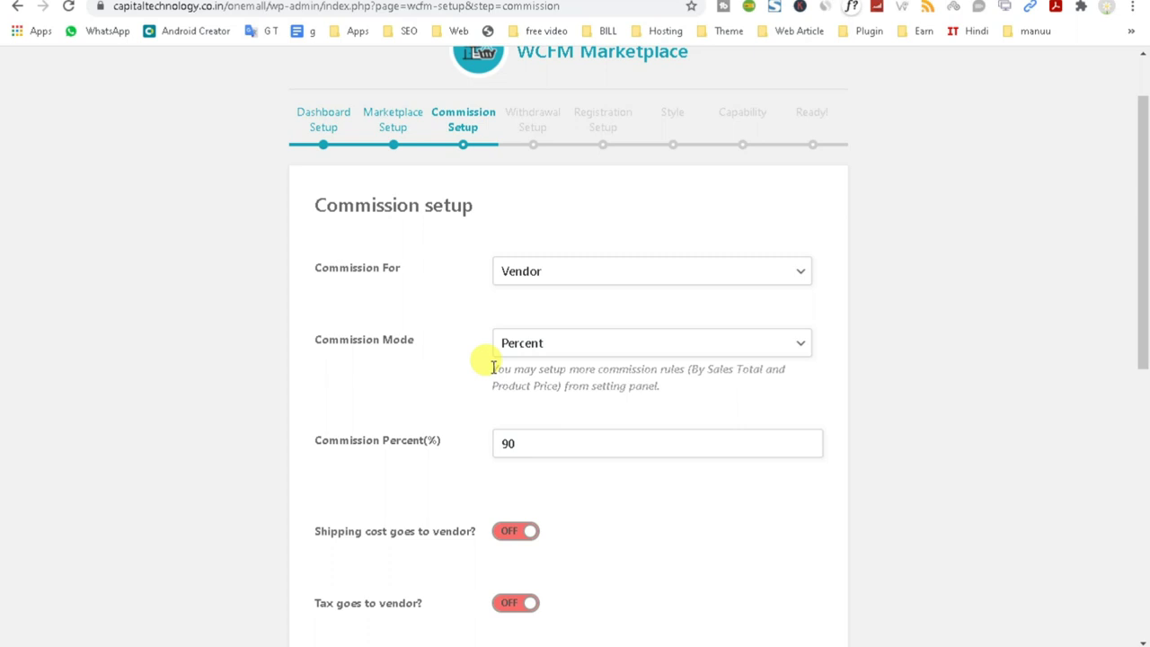
click(563, 273)
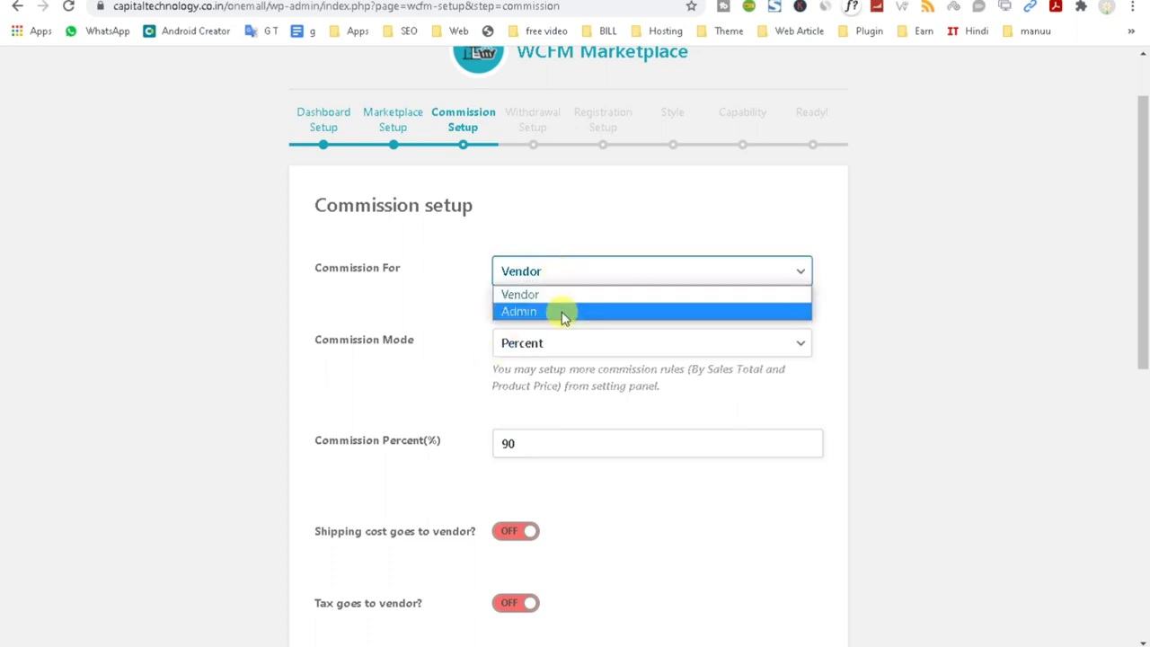
click(563, 312)
click(547, 279)
click(547, 295)
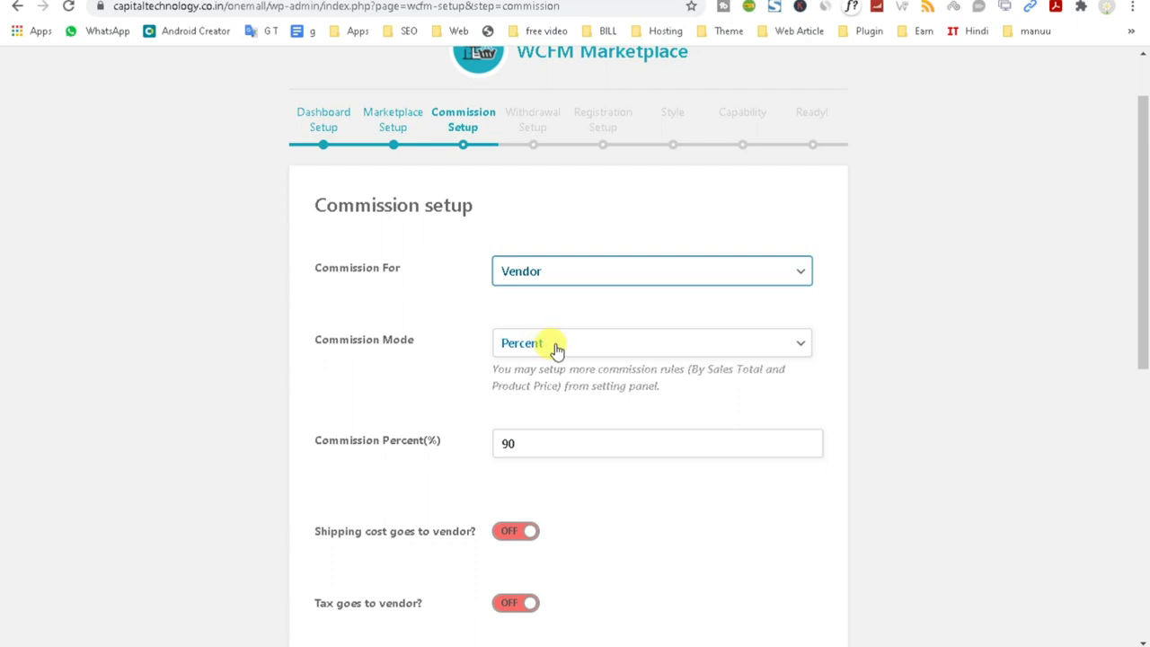
Set Commission Mode to Fixed with an amount of 1000.
click(556, 349)
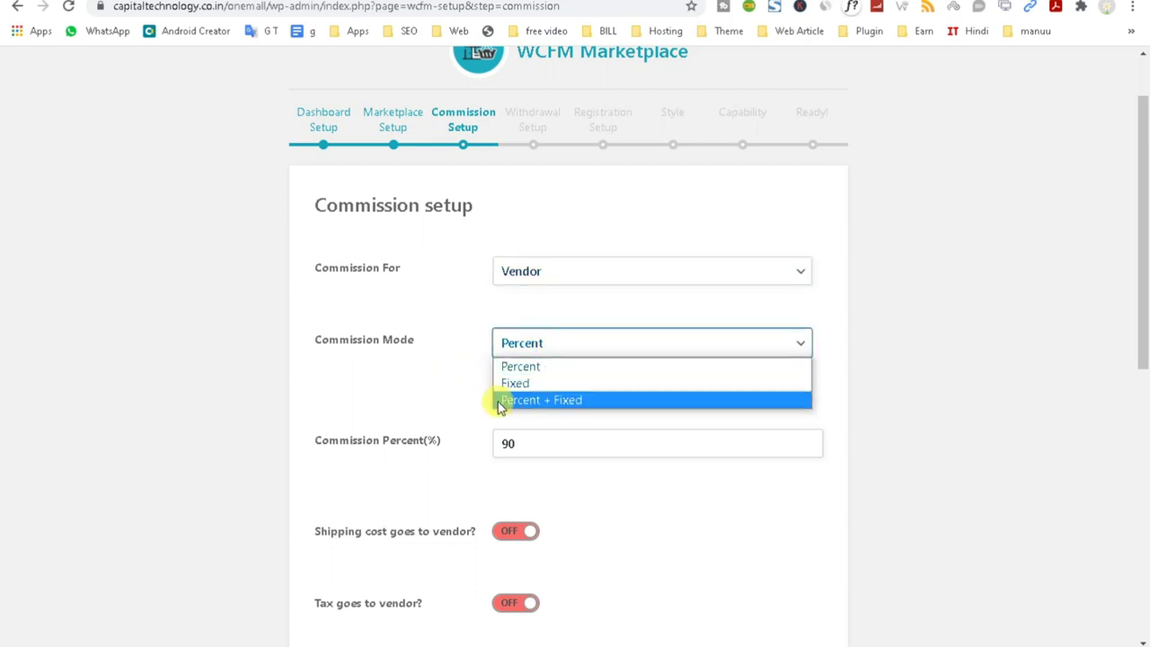
click(527, 401)
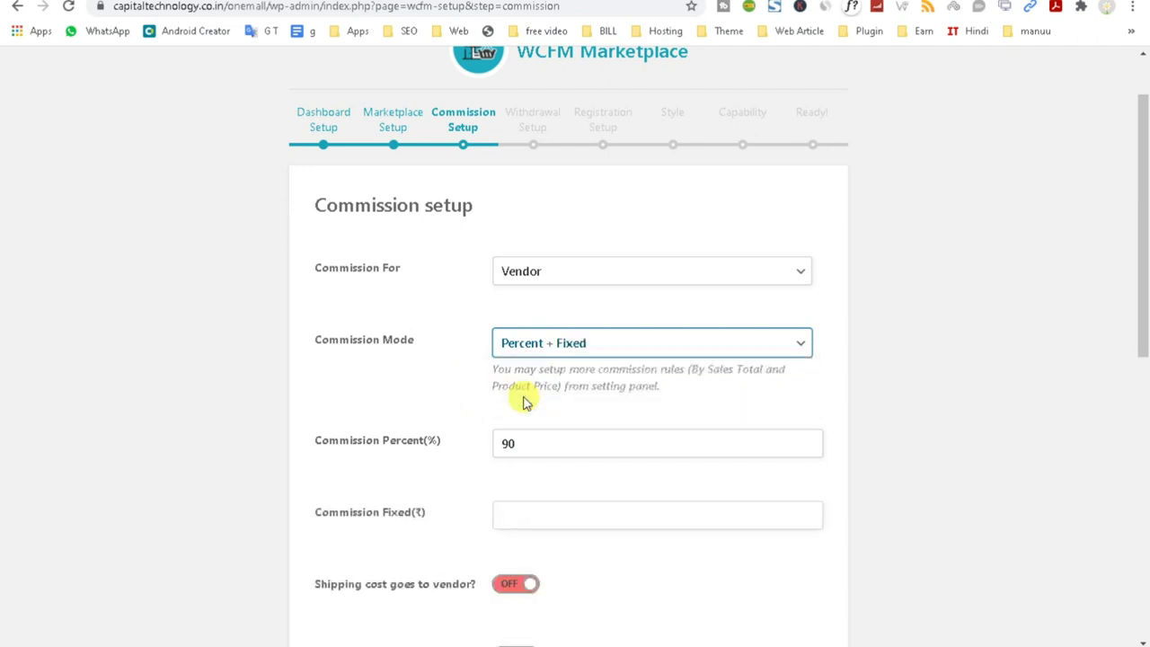
scroll(526, 401, down, 1)
click(551, 368)
click(595, 262)
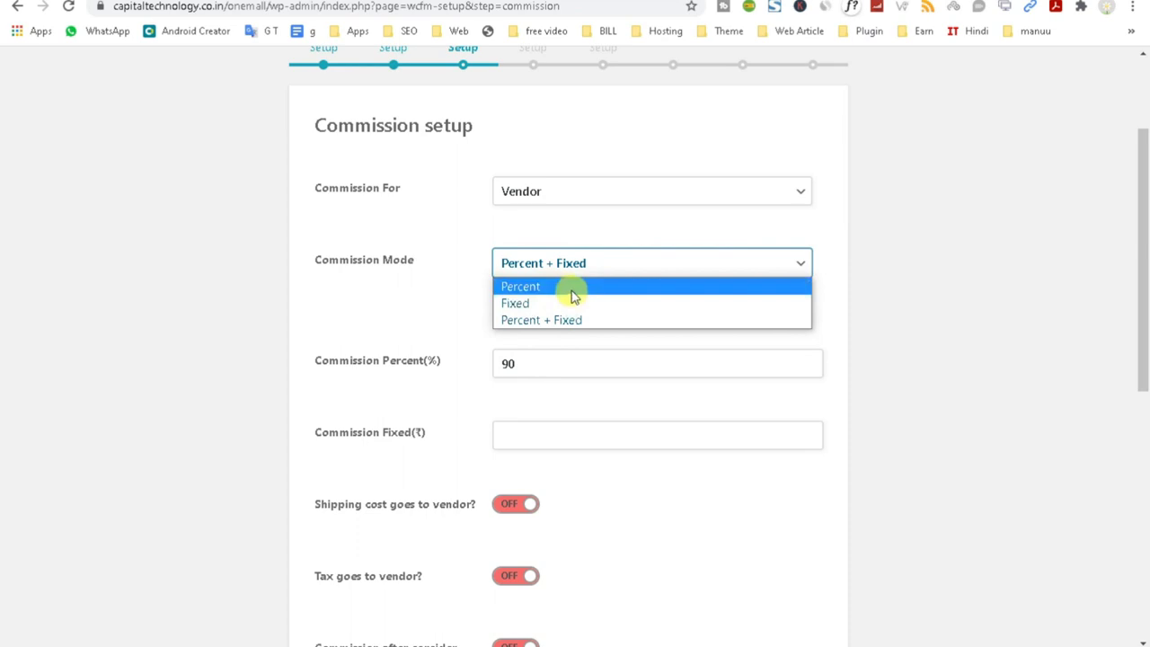
click(572, 285)
click(559, 261)
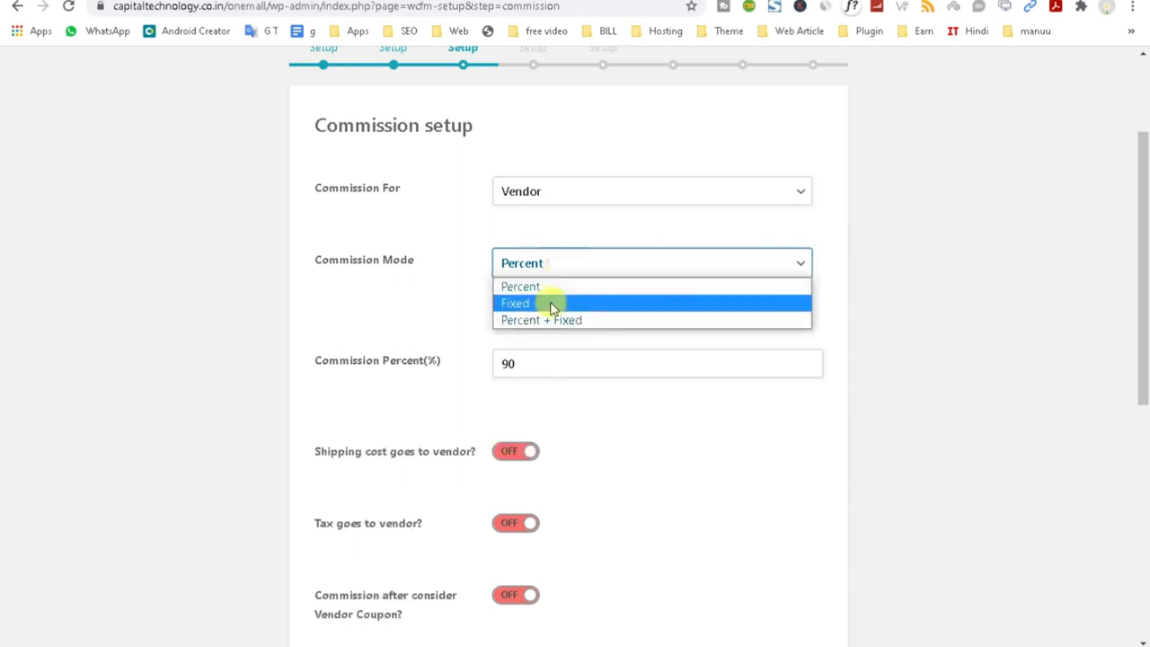
click(549, 304)
click(547, 268)
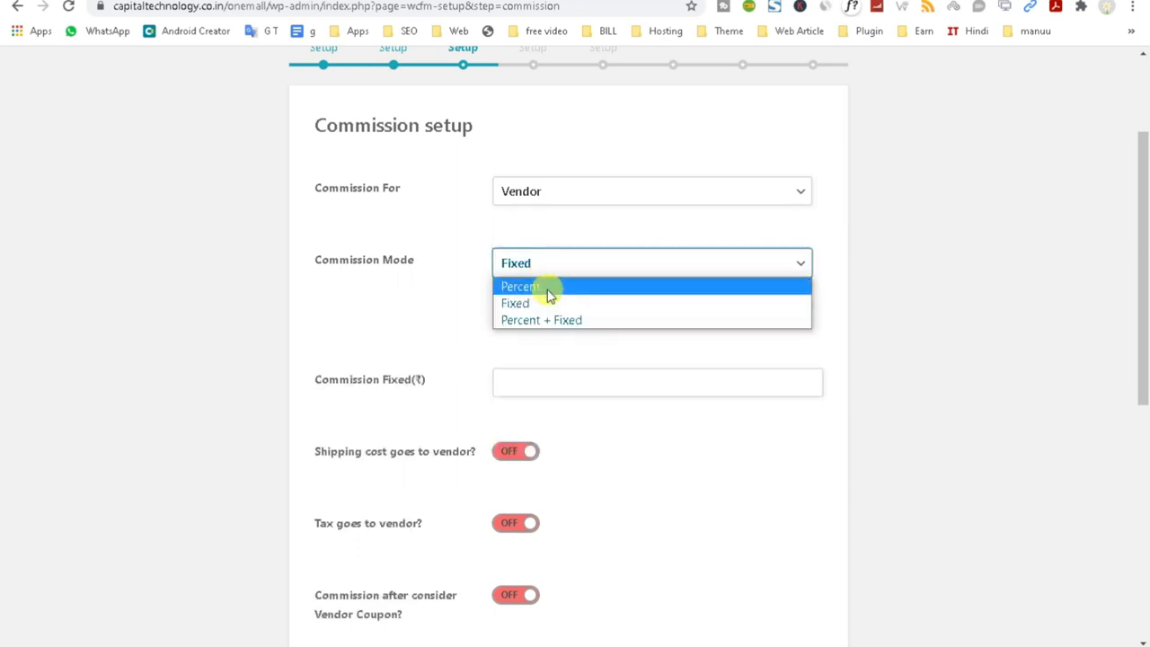
click(547, 285)
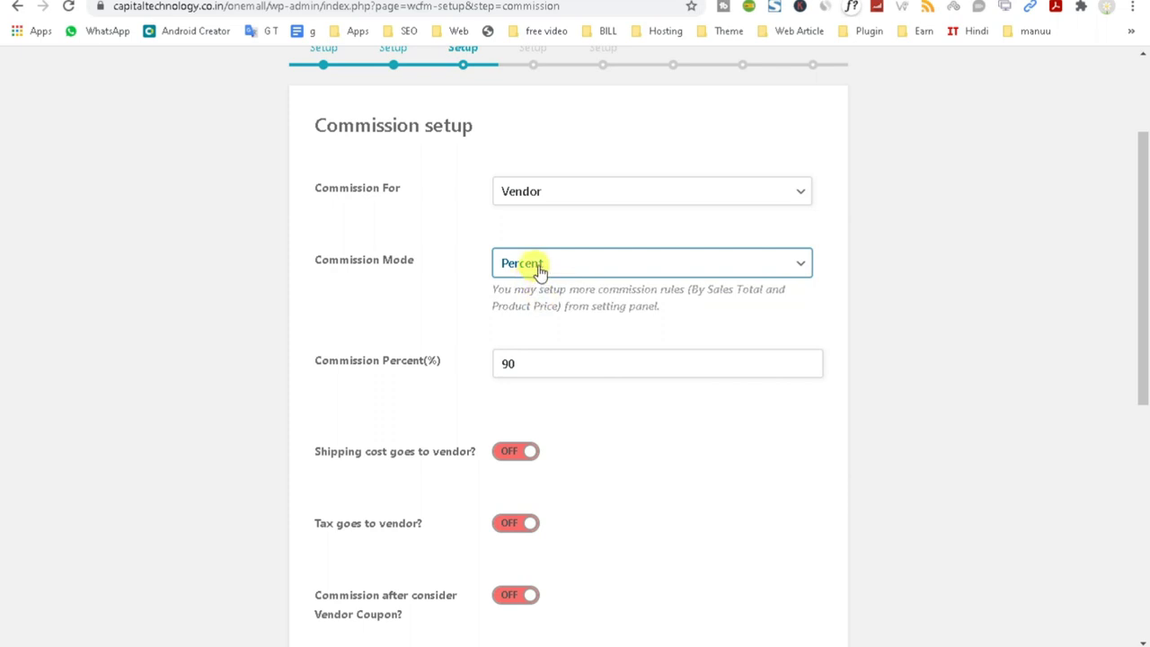
click(539, 267)
click(536, 300)
click(522, 384)
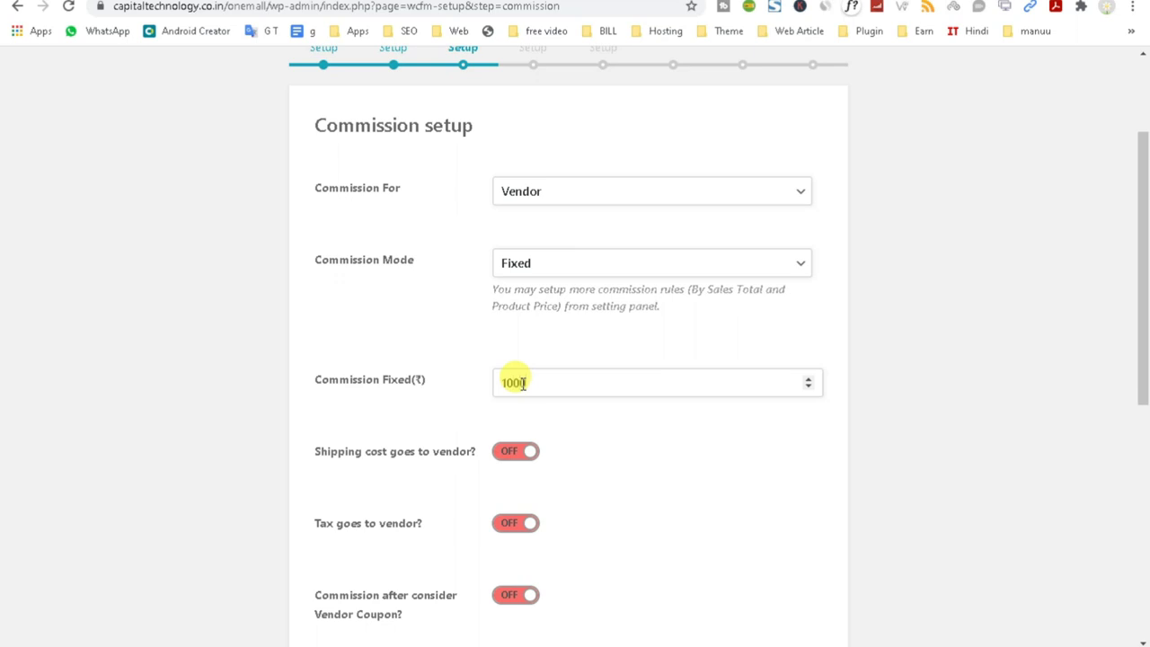
Leave commission tax deduction off and save the Commission setup step.
scroll(602, 438, down, 1)
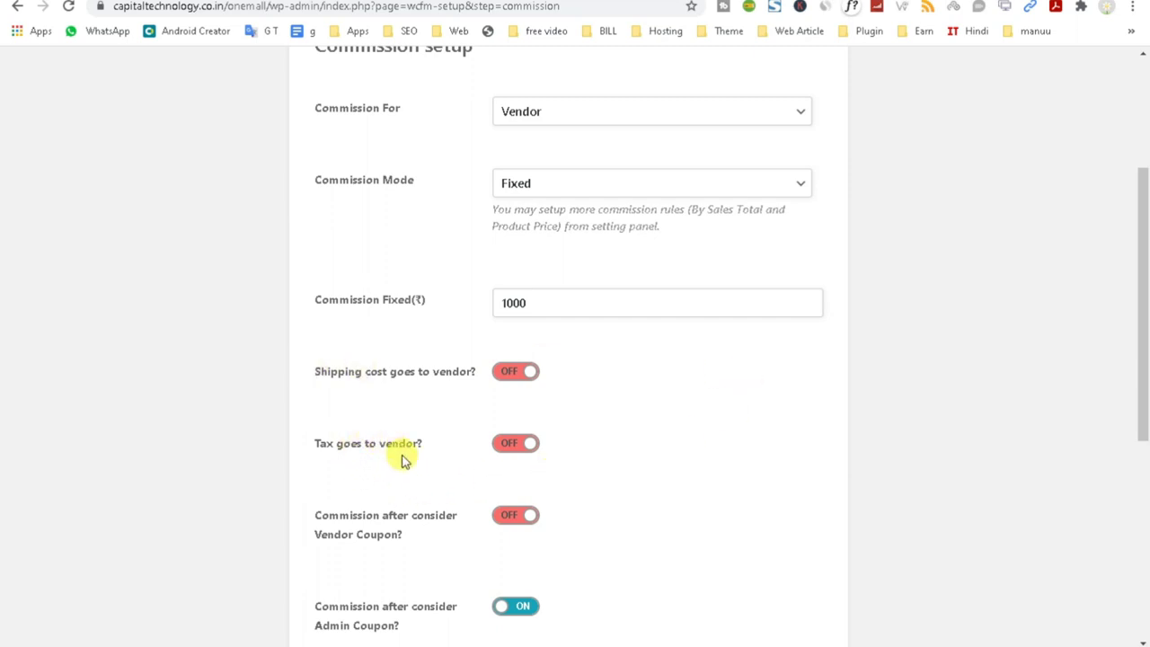
scroll(674, 455, down, 1)
scroll(673, 455, down, 2)
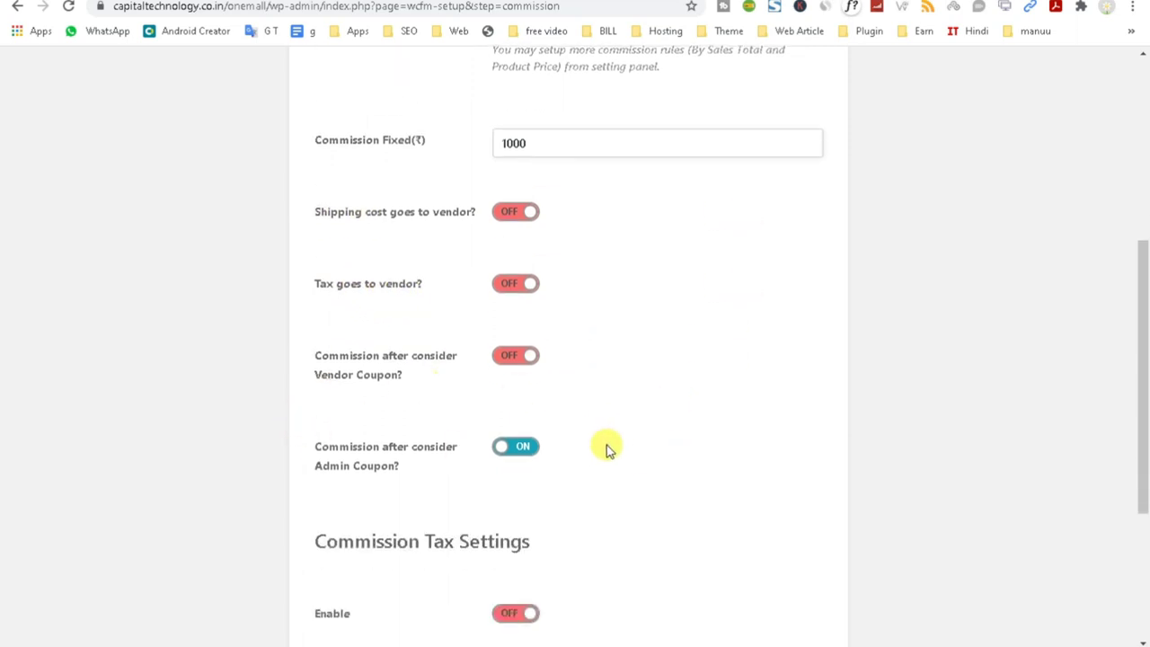
scroll(379, 490, down, 1)
scroll(379, 490, down, 1)
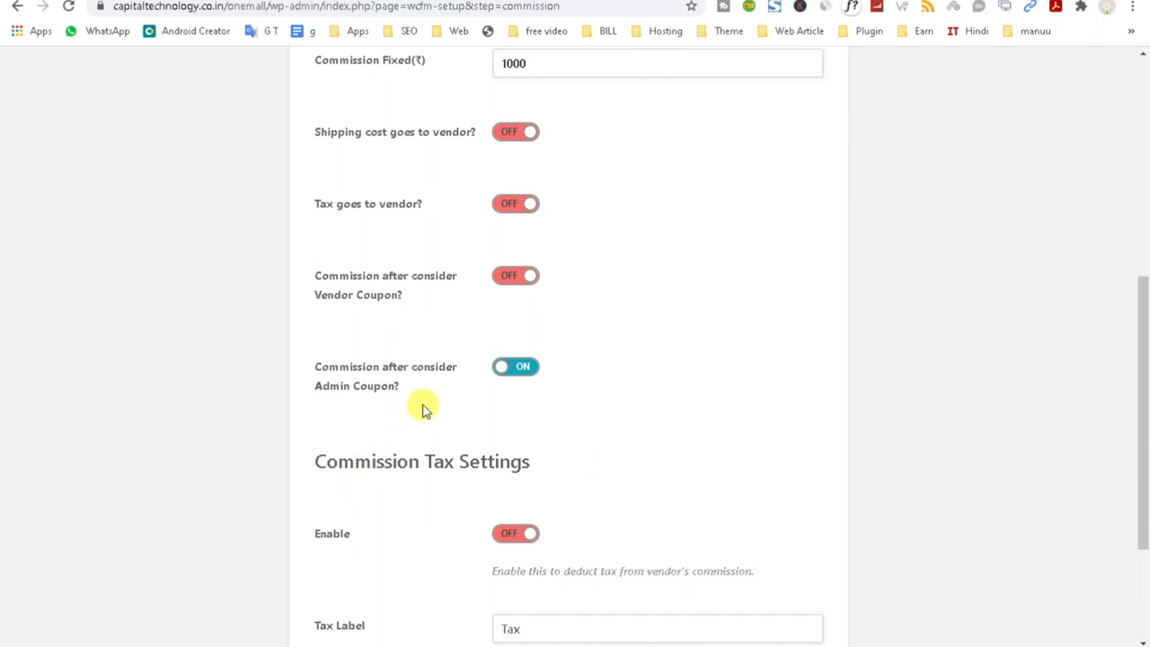
scroll(629, 434, down, 1)
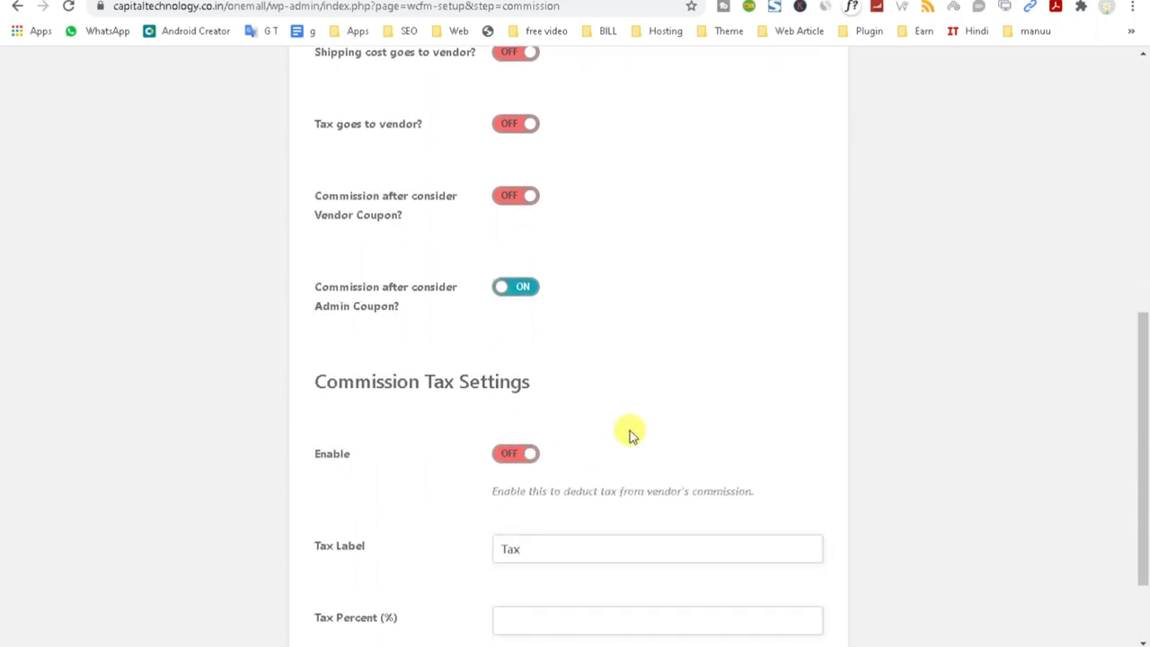
scroll(629, 434, down, 2)
click(539, 435)
click(528, 507)
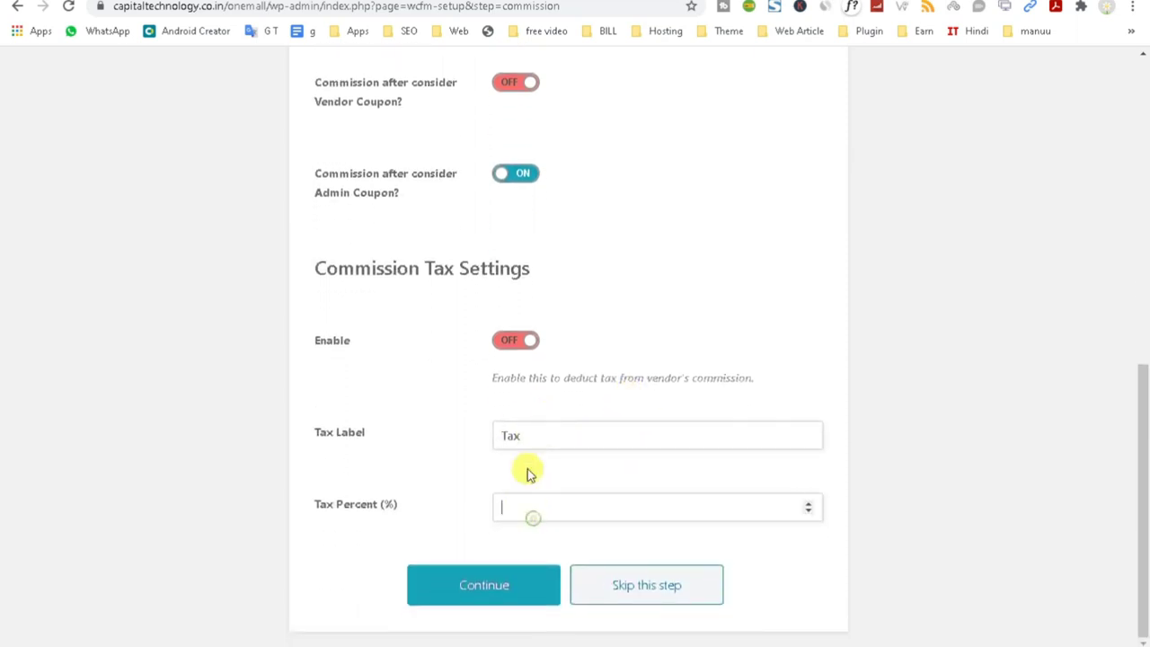
click(516, 345)
click(507, 343)
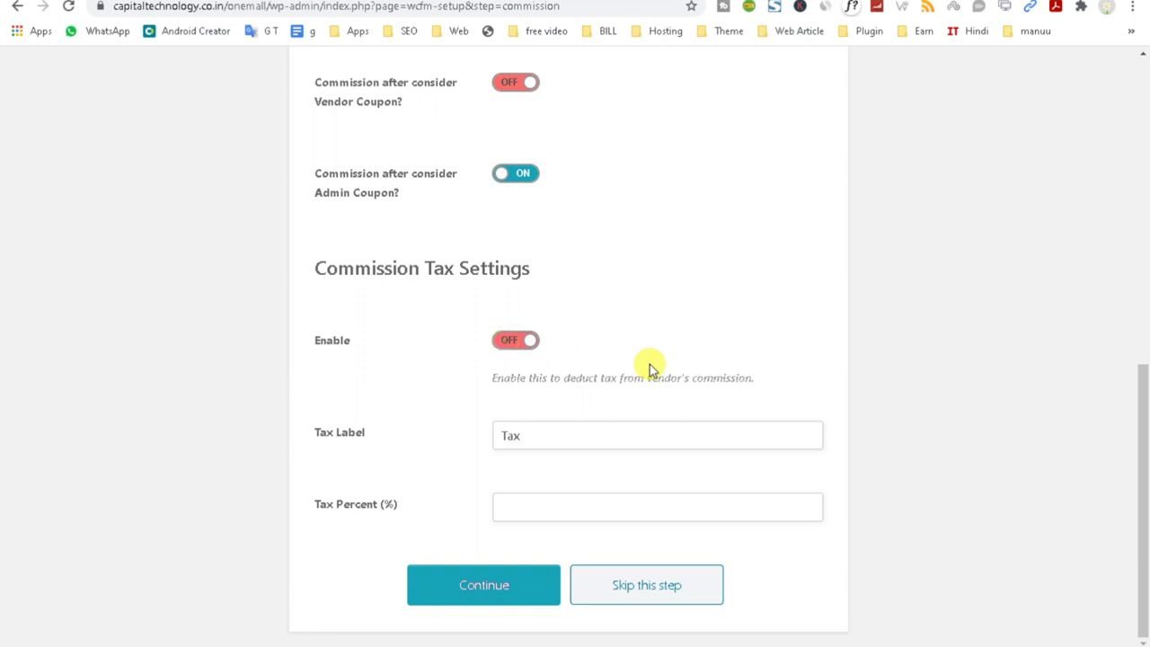
click(486, 591)
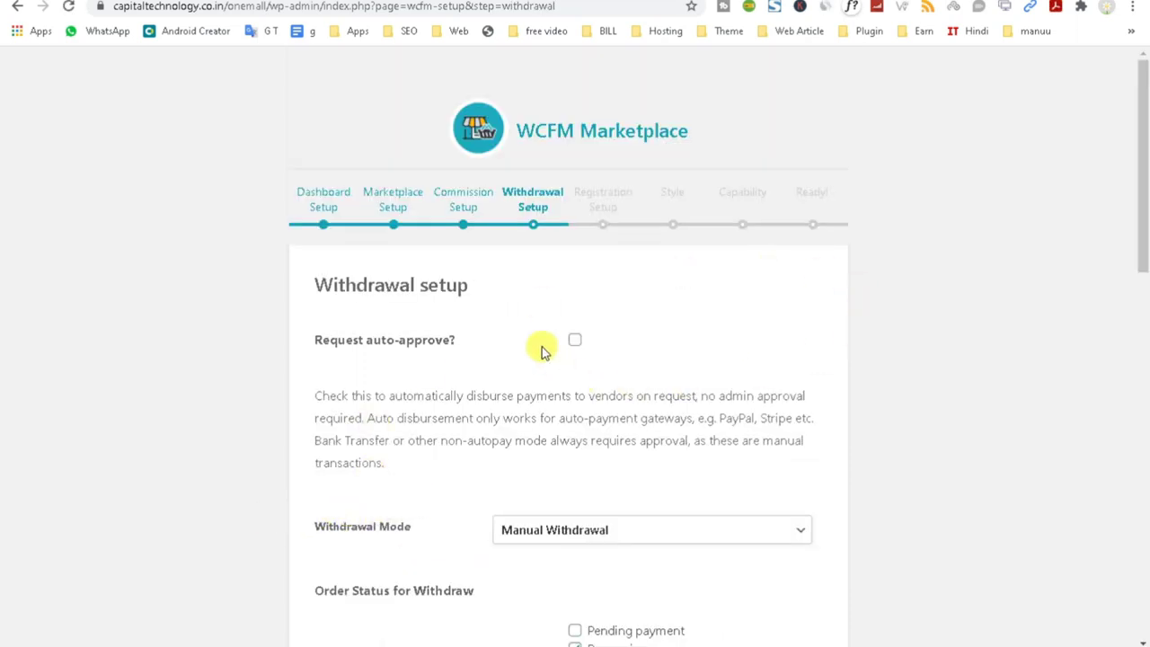
Edit the minimum withdraw limit and withdraw threshold days.
scroll(588, 422, down, 2)
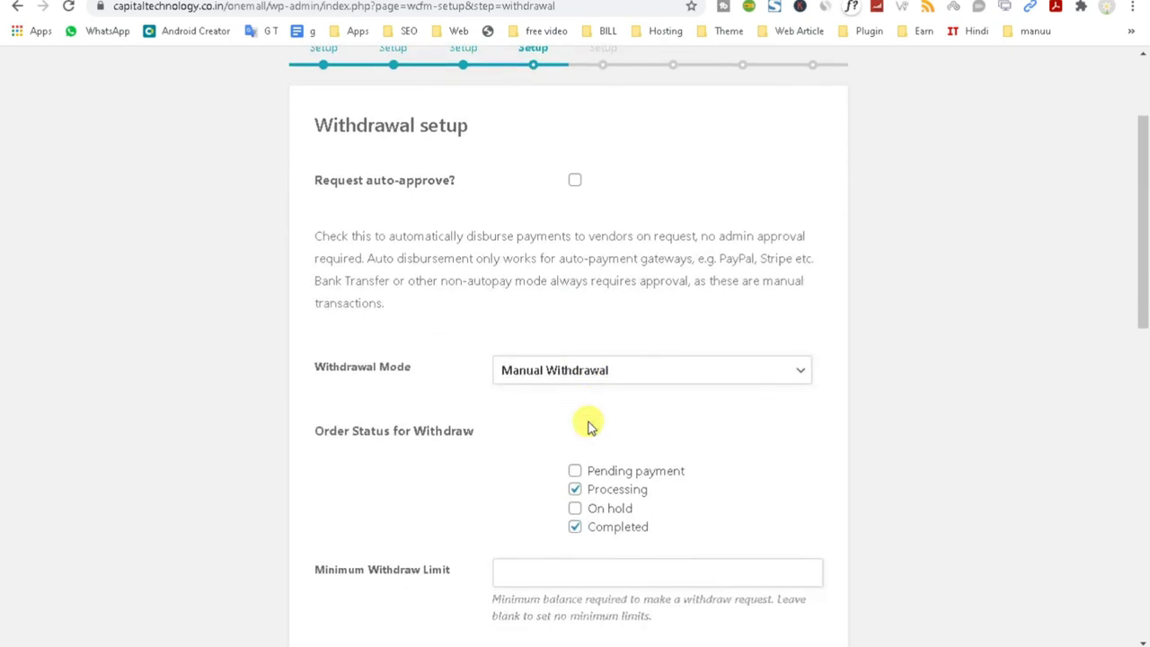
scroll(590, 426, down, 2)
scroll(588, 422, down, 1)
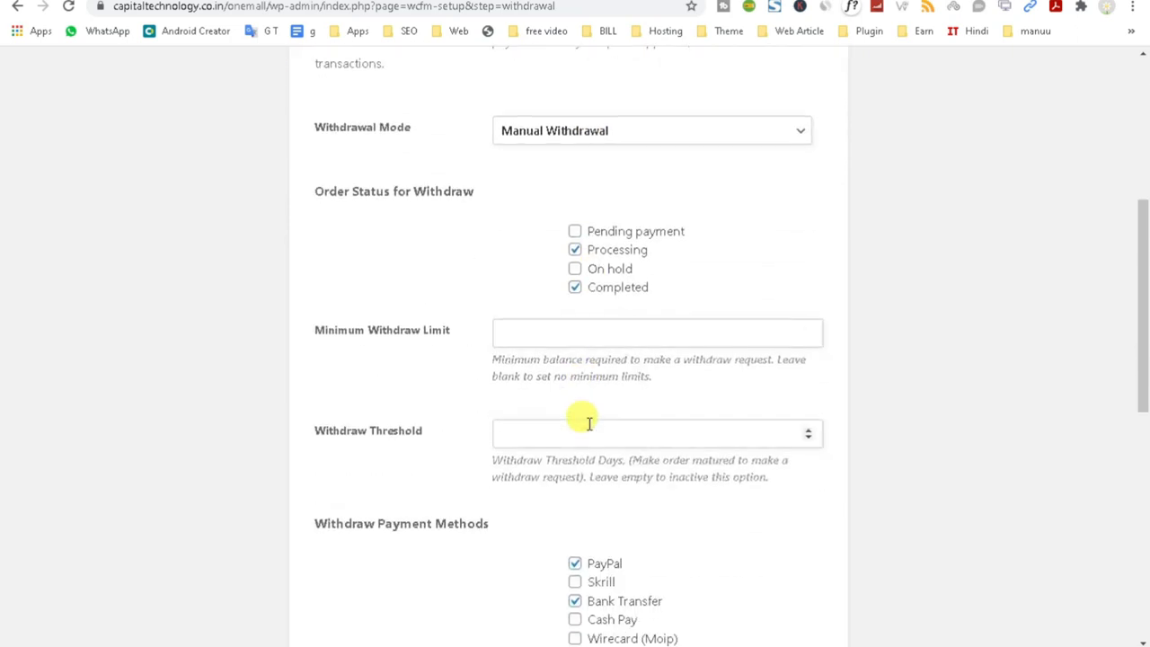
scroll(588, 423, down, 2)
click(540, 167)
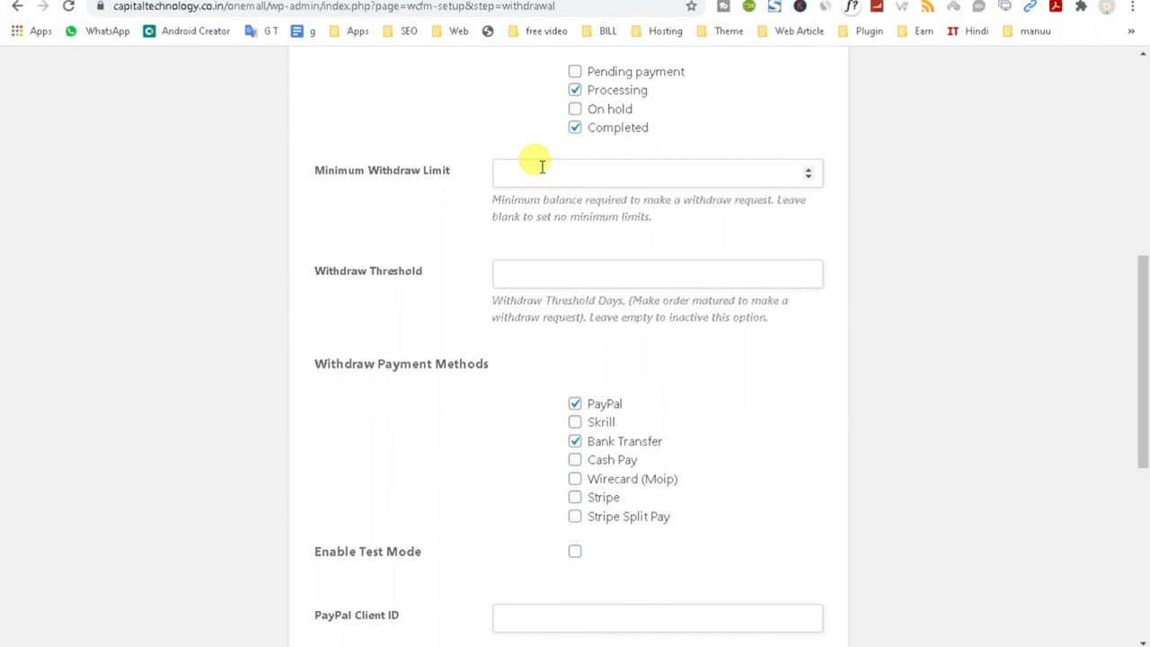
scroll(541, 169, up, 1)
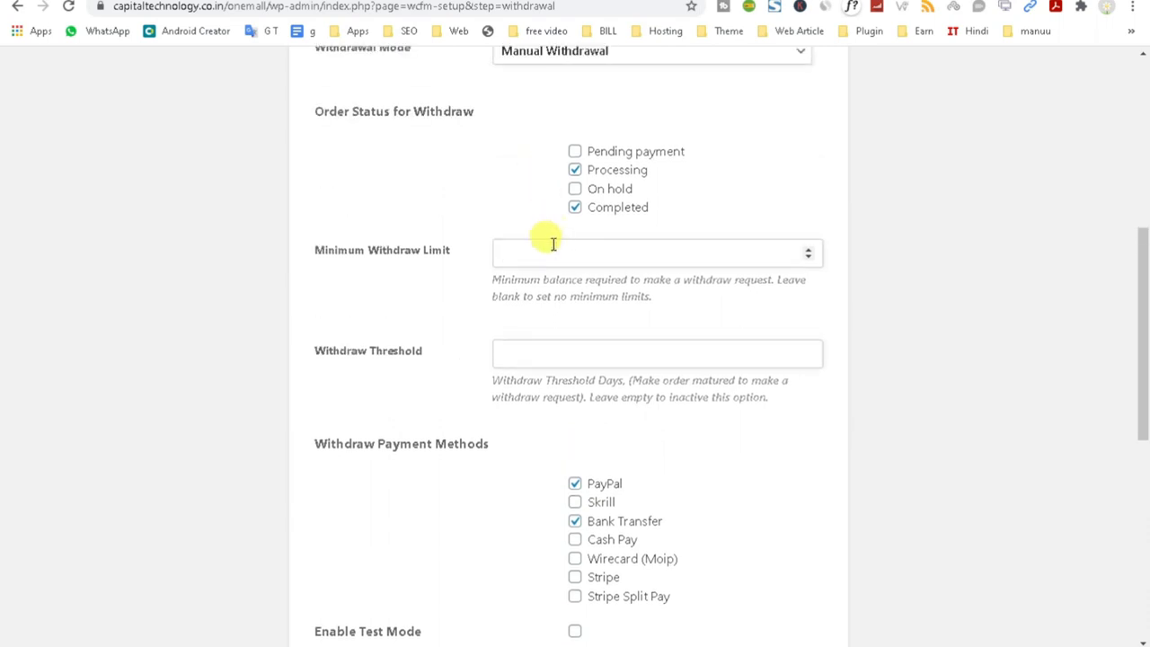
click(525, 356)
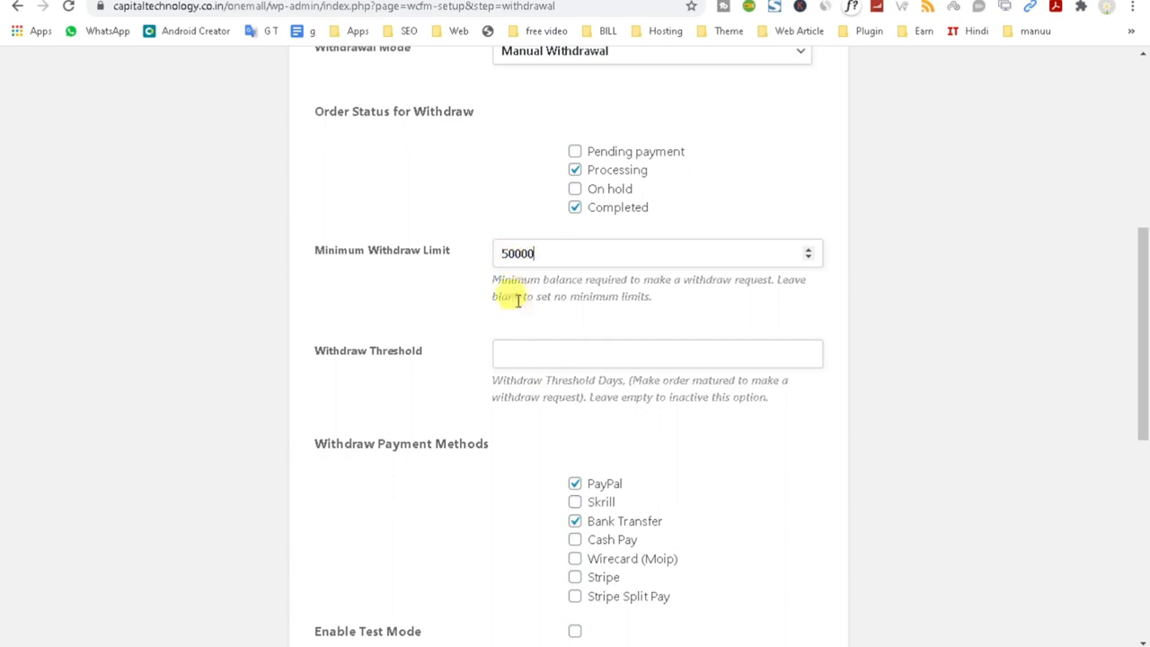
click(528, 348)
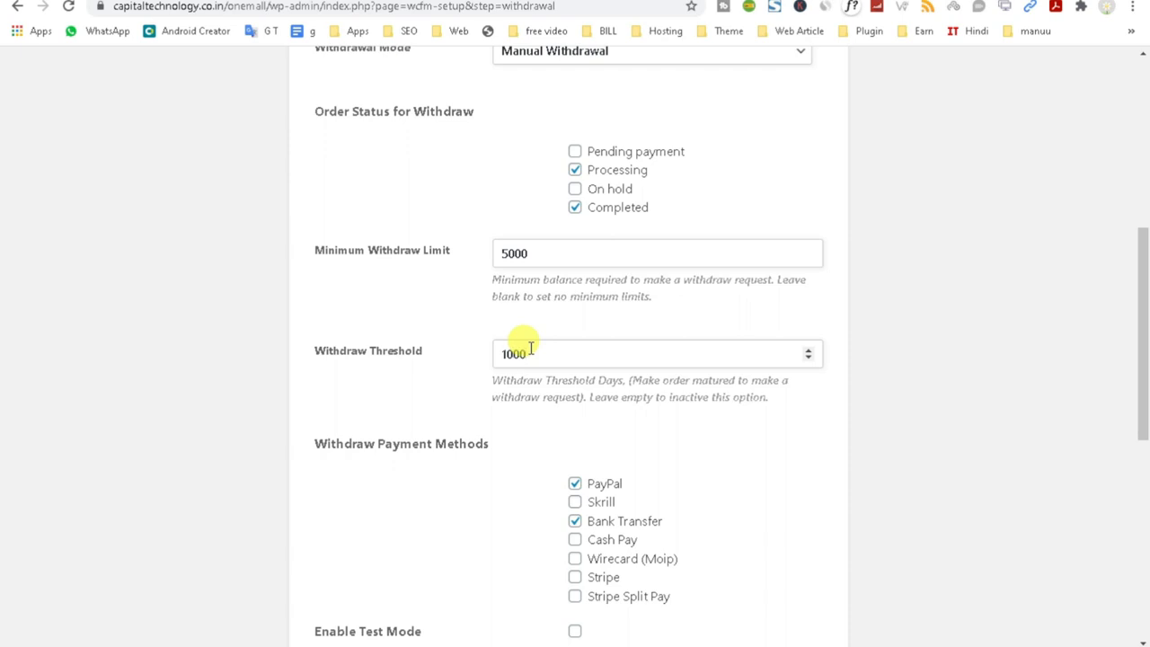
Offer Bank Transfer and Cash Pay instead of PayPal, with No Charge for withdrawals.
click(574, 483)
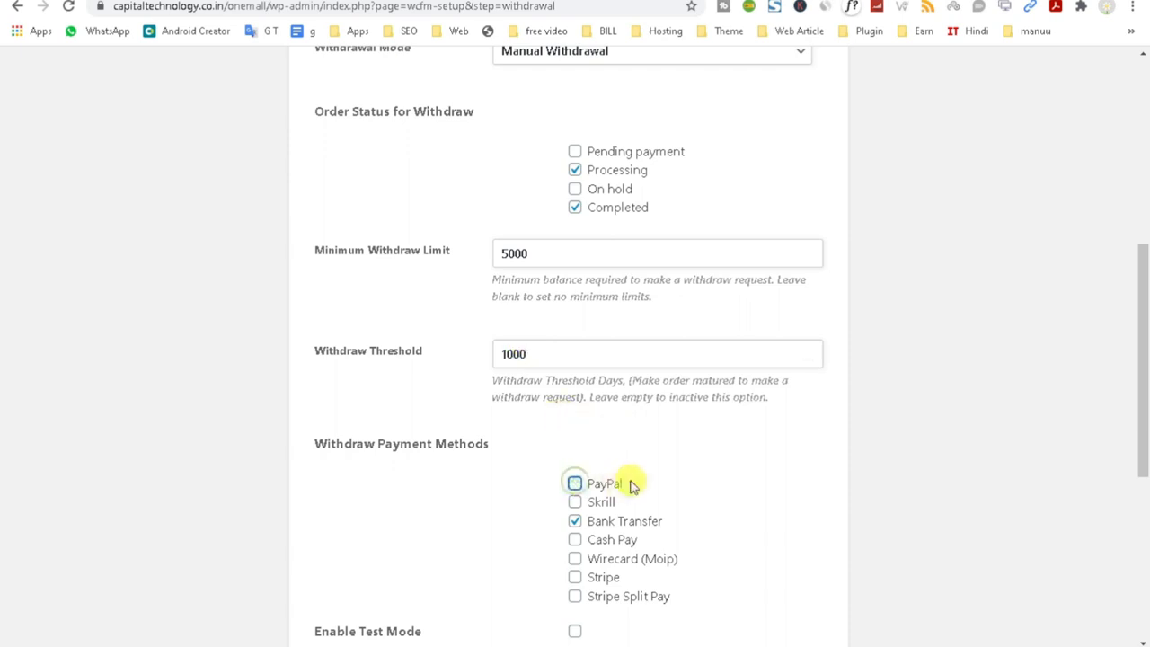
scroll(703, 467, down, 1)
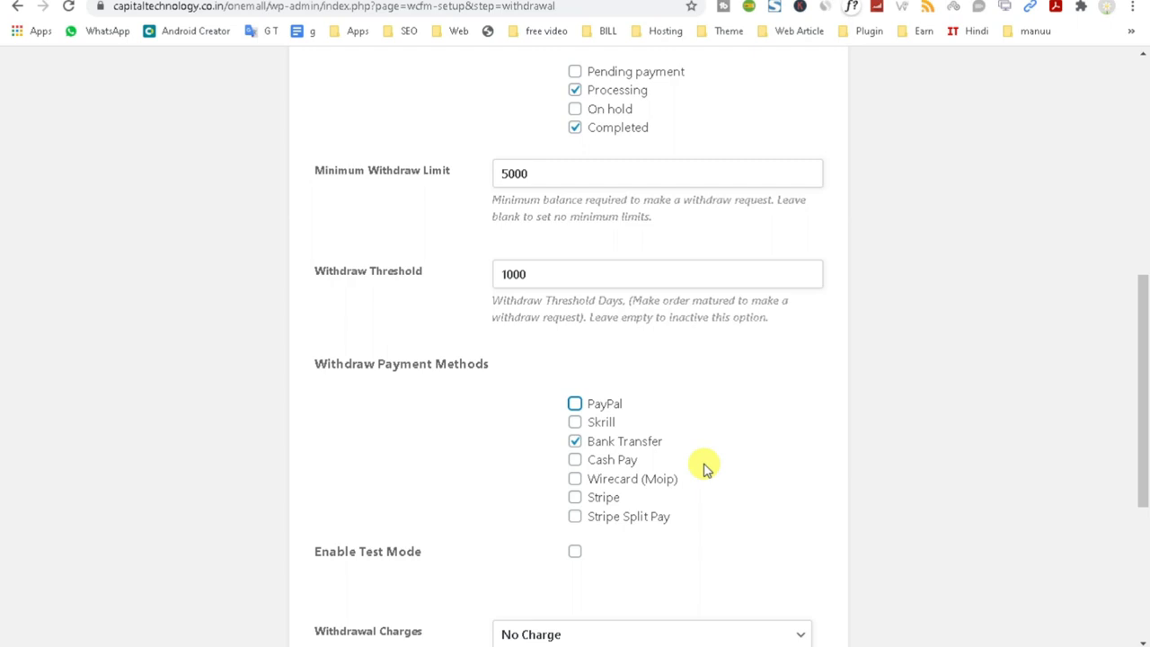
click(574, 463)
scroll(660, 548, down, 1)
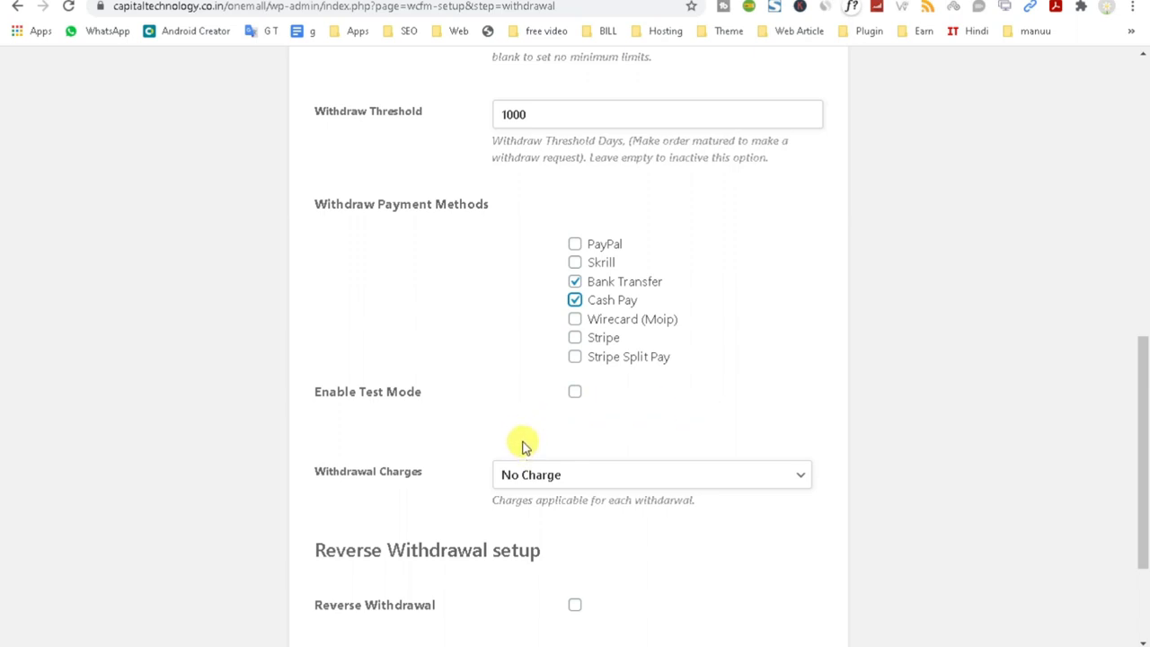
click(630, 484)
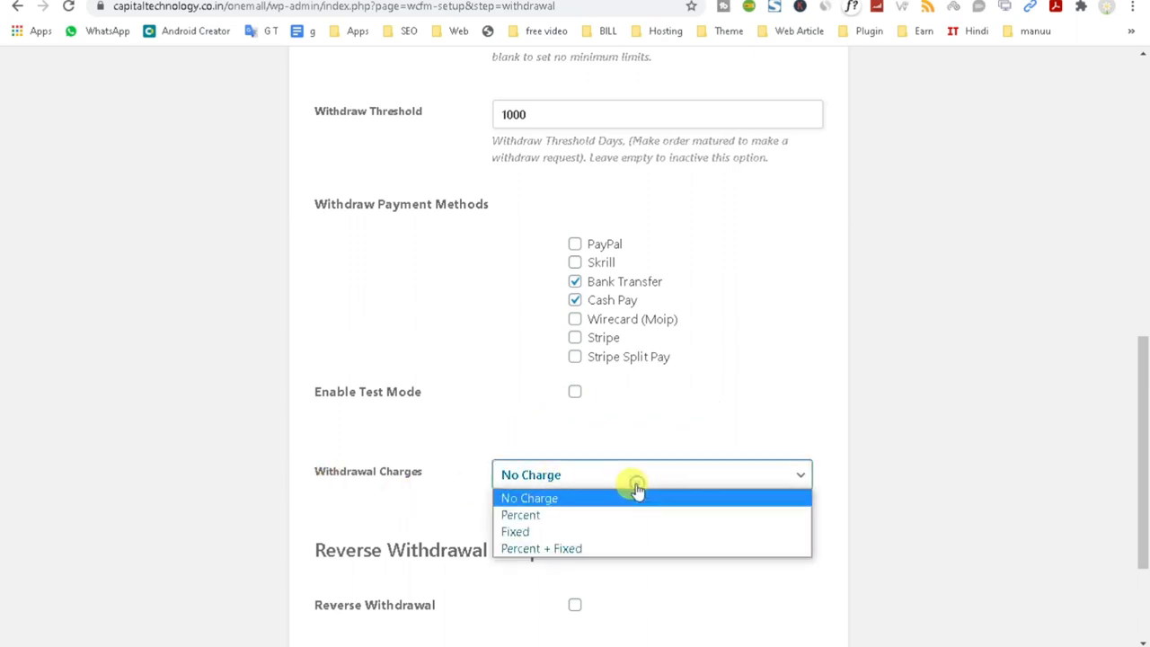
click(556, 499)
scroll(598, 500, down, 2)
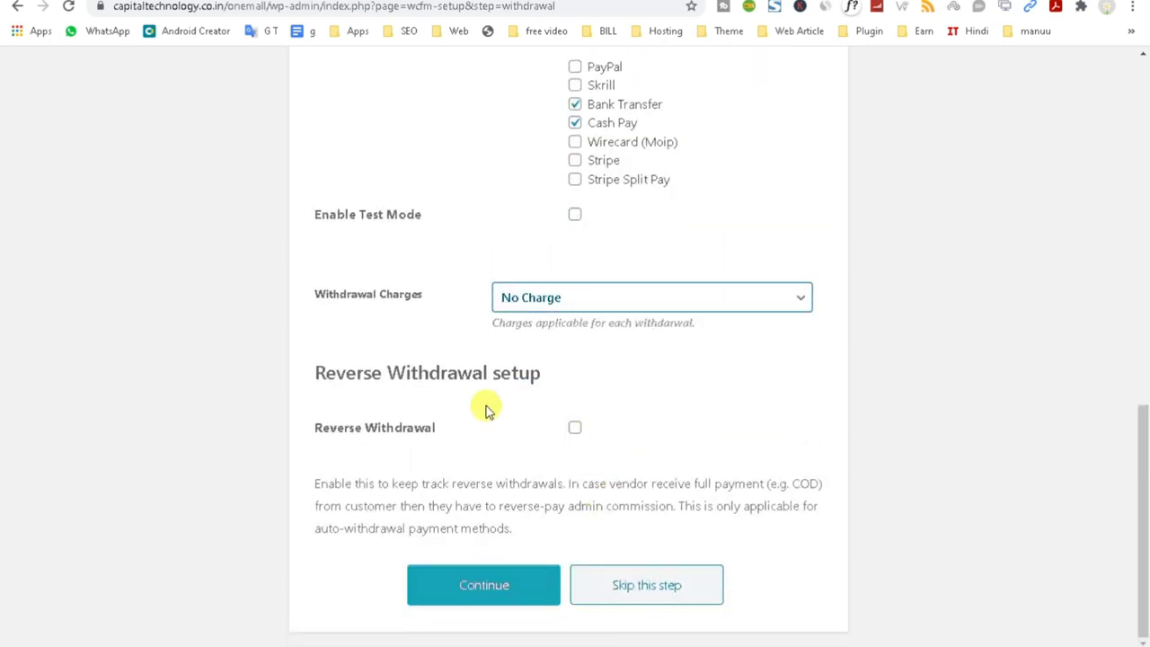
Leave reverse withdrawal off, save Withdrawal setup, and begin vendor registration setup.
click(301, 377)
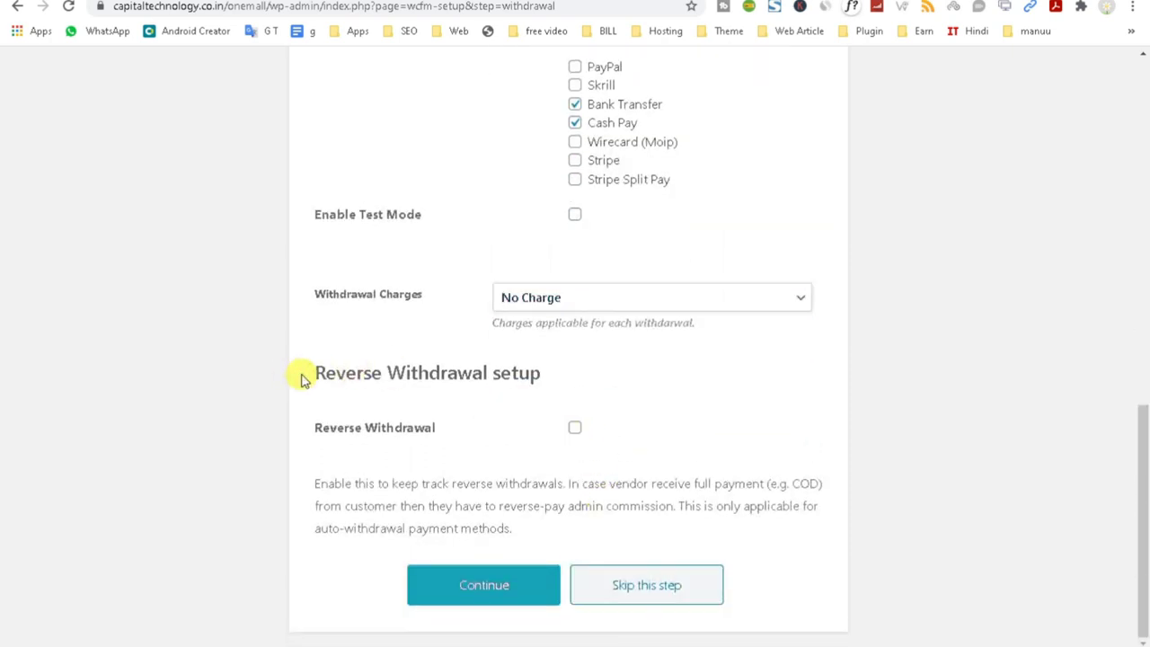
drag(301, 377, 567, 377)
click(574, 430)
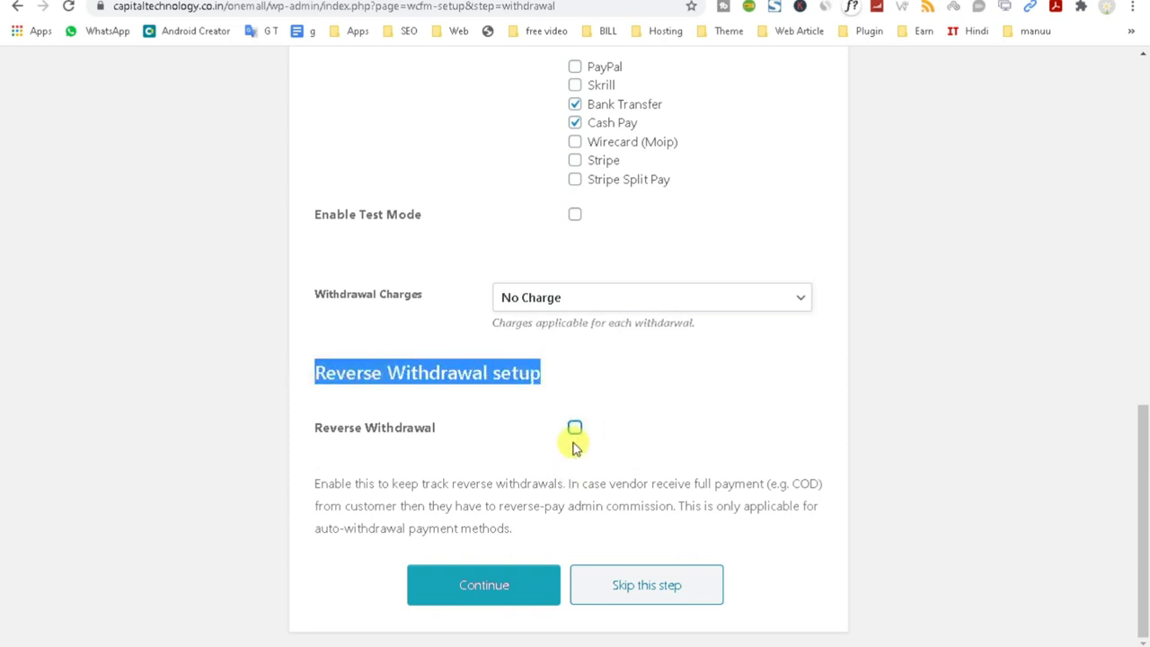
click(574, 430)
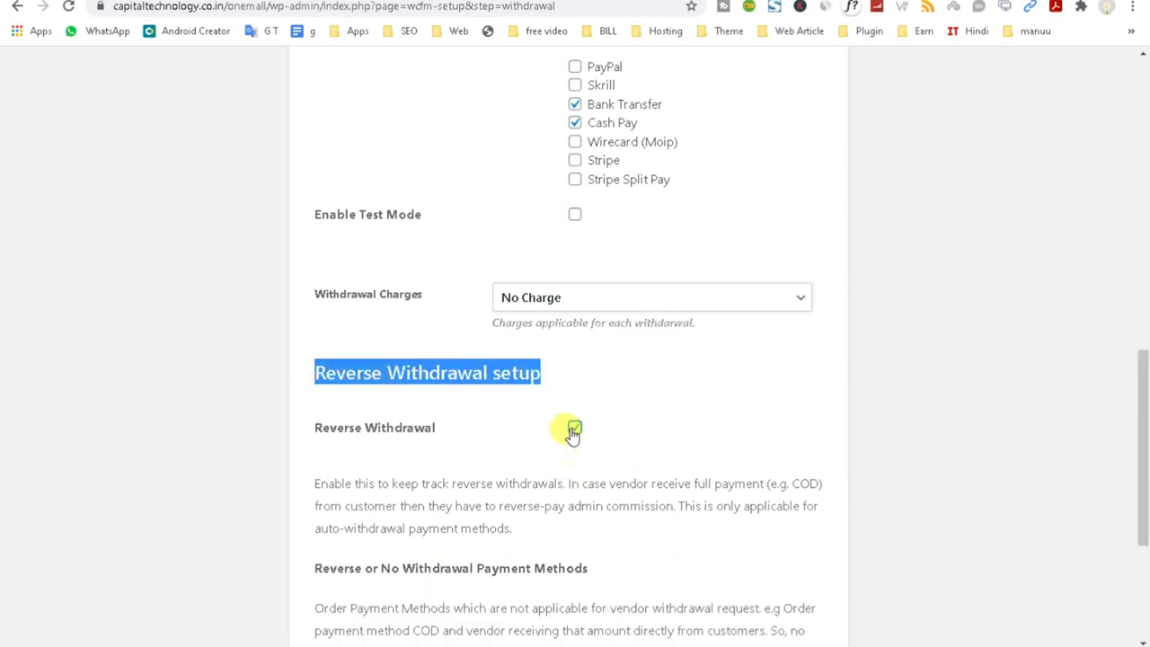
click(574, 430)
drag(788, 478, 847, 493)
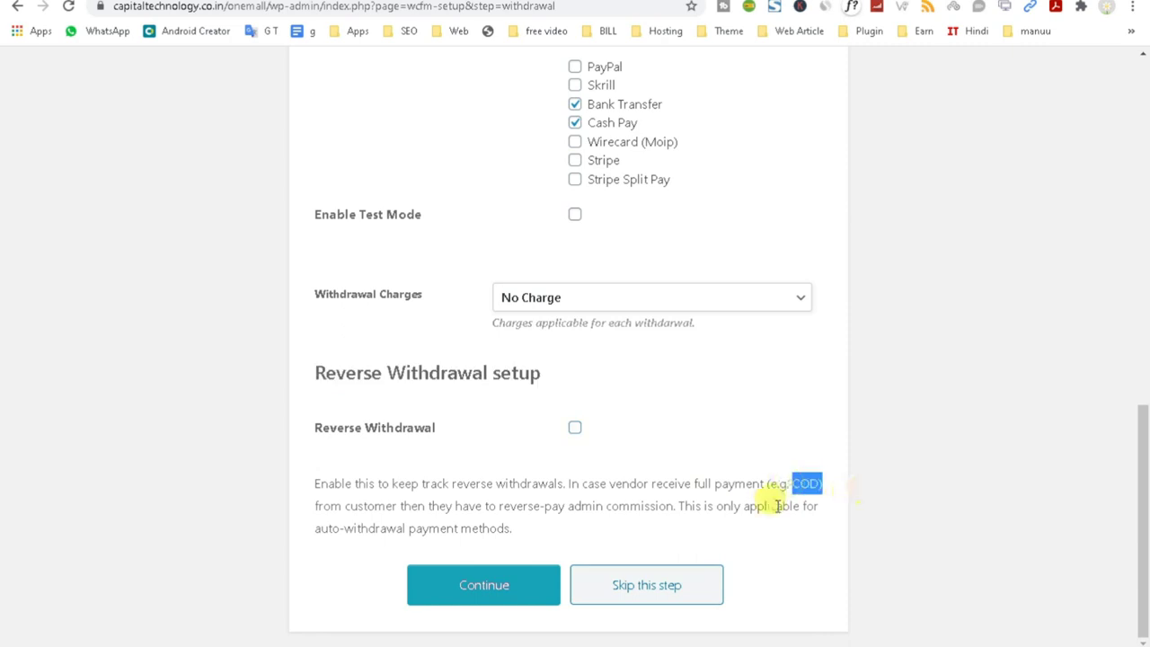
click(476, 593)
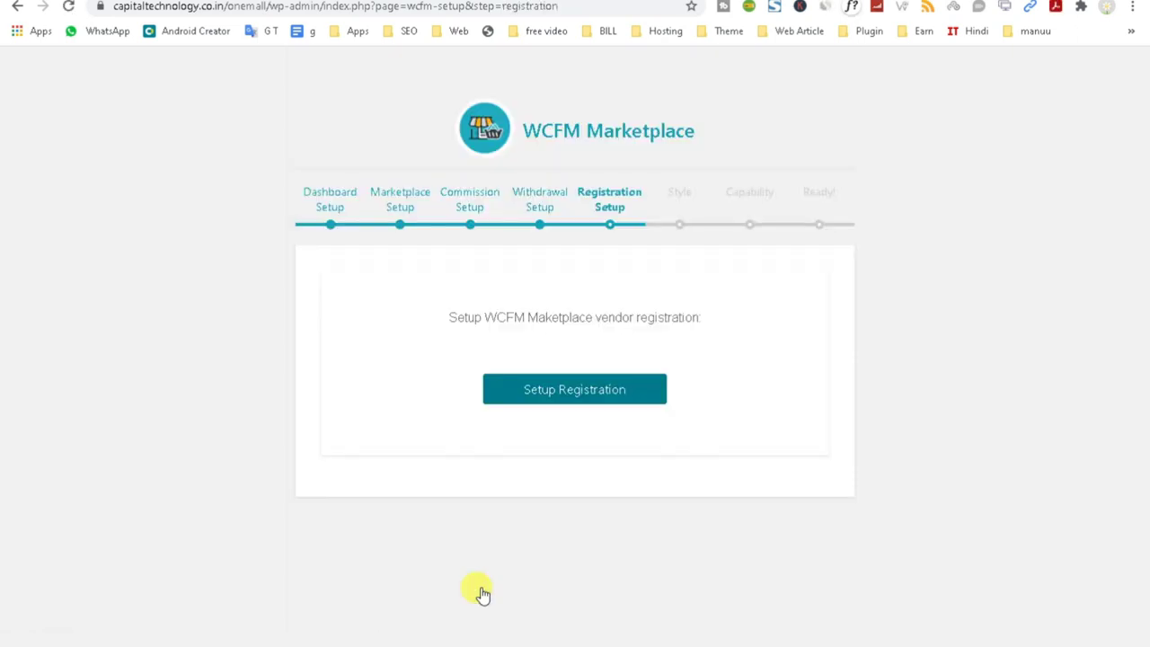
click(608, 389)
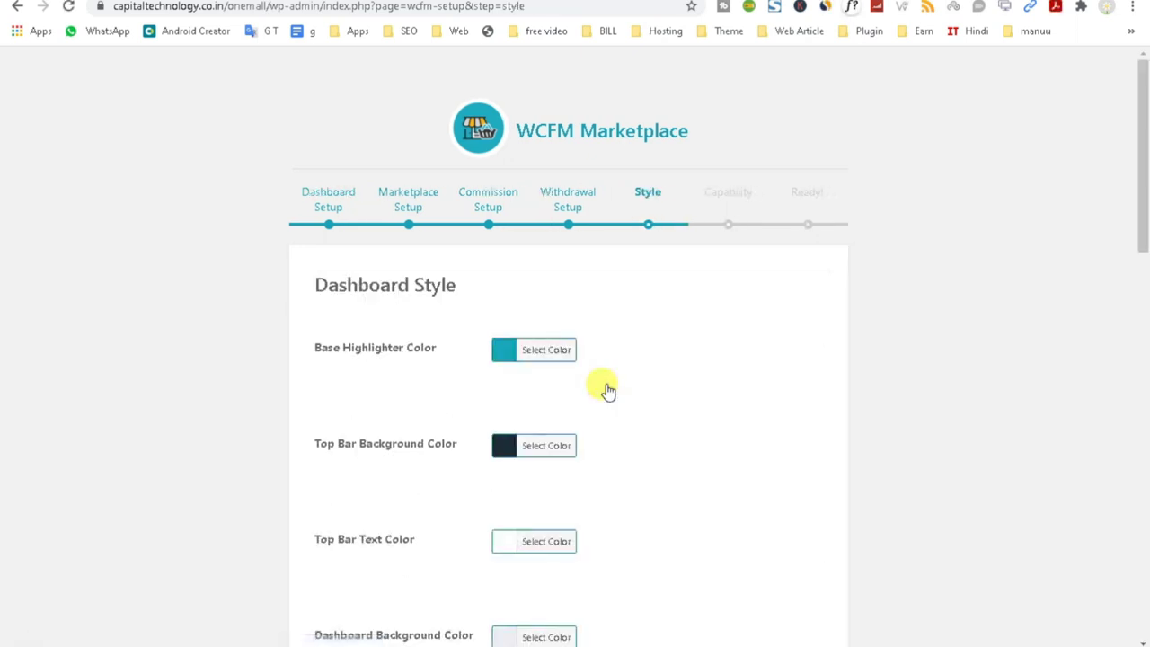
Change the Base Highlighter colour to blue and copy its #1848cc hex value.
scroll(607, 390, down, 12)
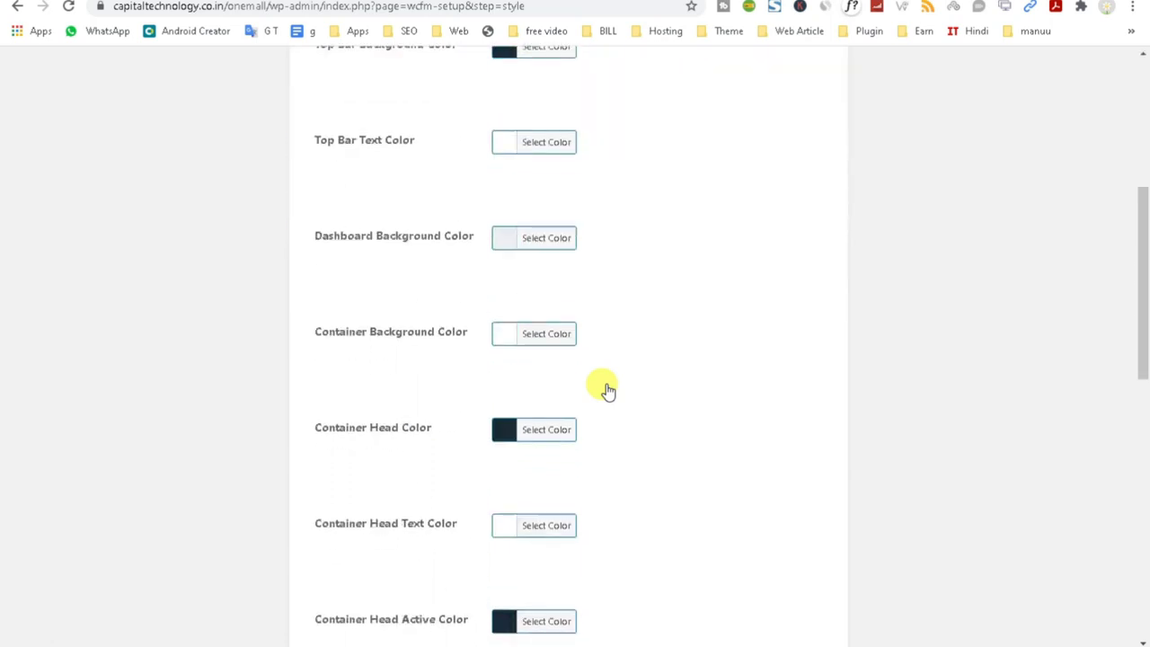
scroll(638, 465, up, 15)
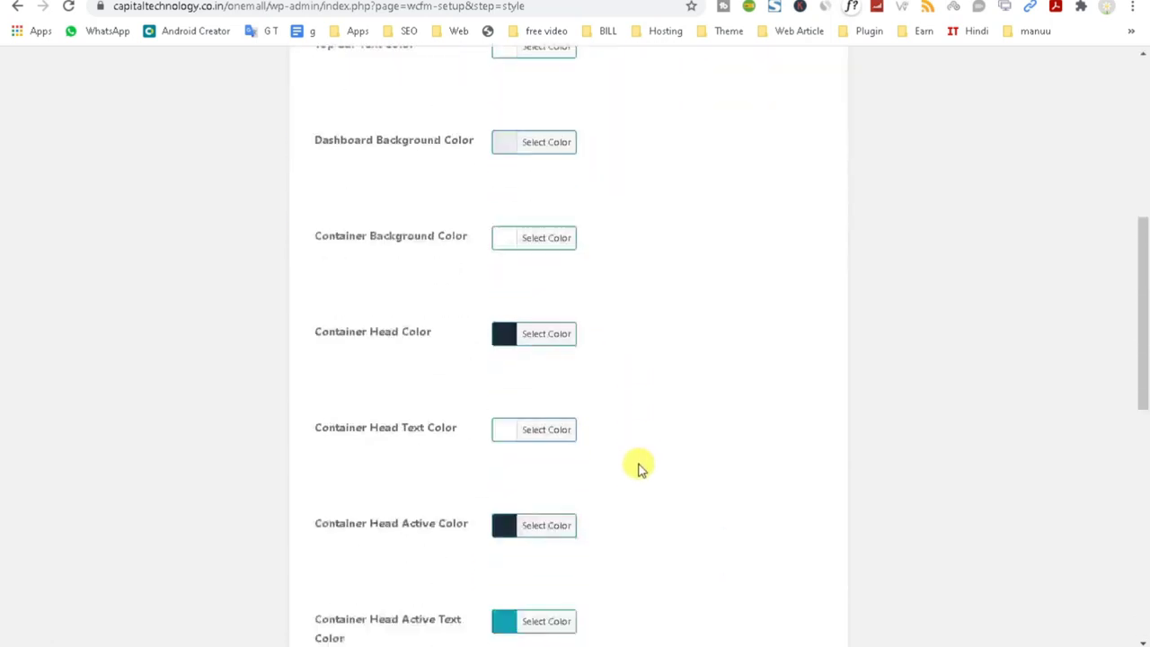
click(503, 352)
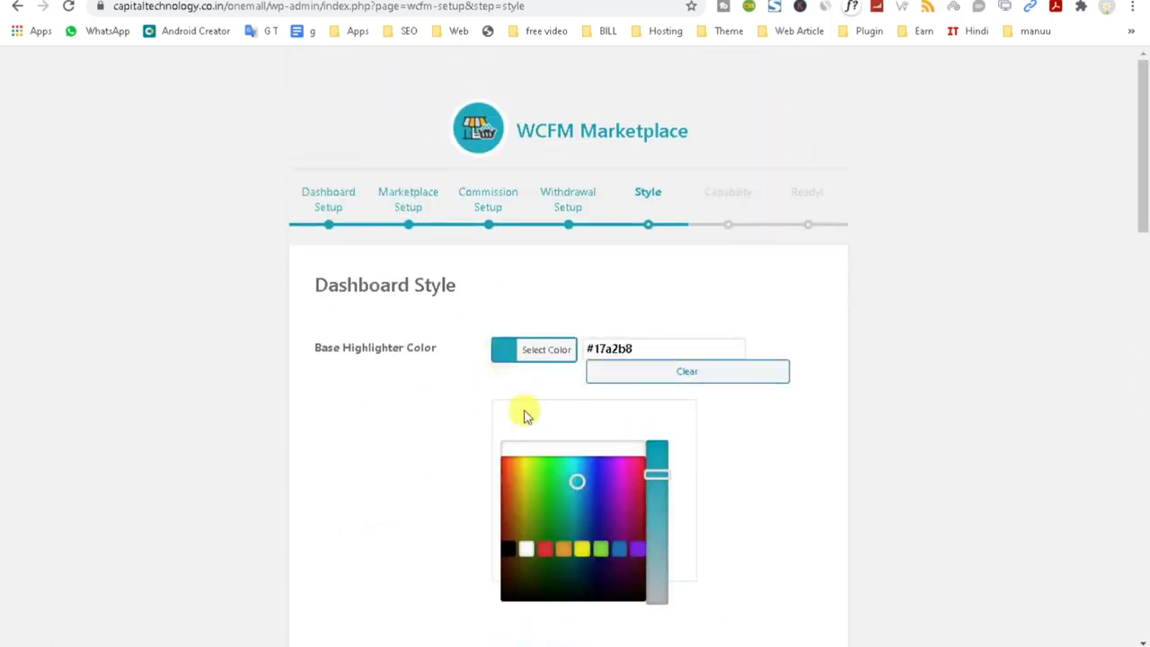
drag(582, 476, 591, 469)
double_click(611, 348)
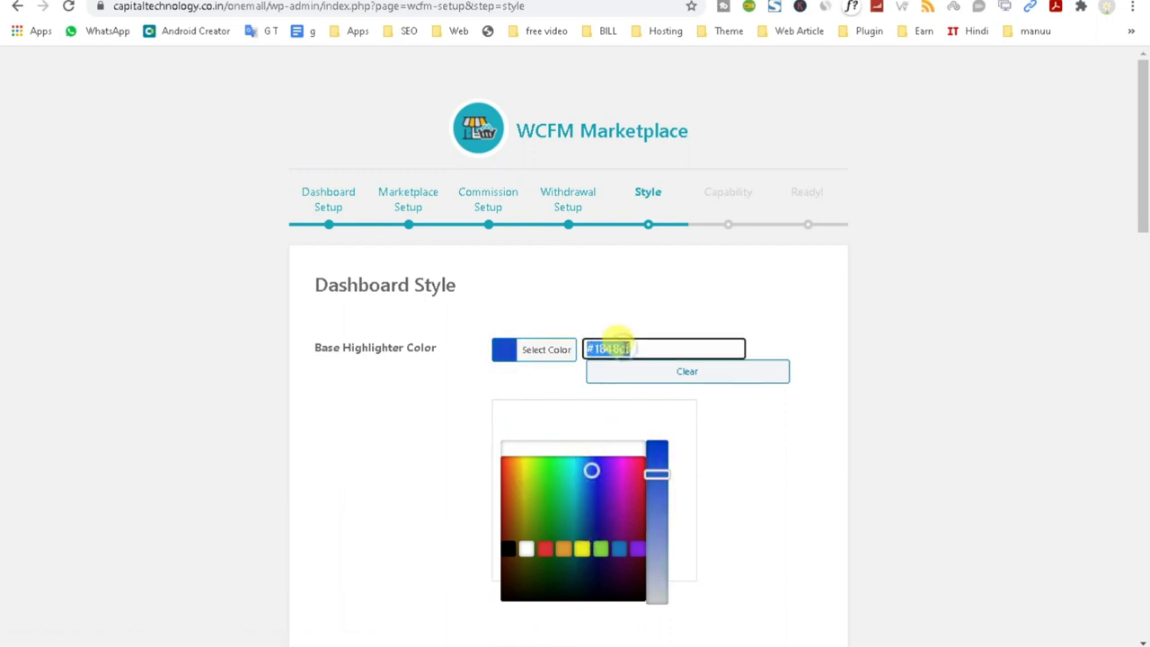
right_click(618, 346)
click(667, 405)
click(755, 490)
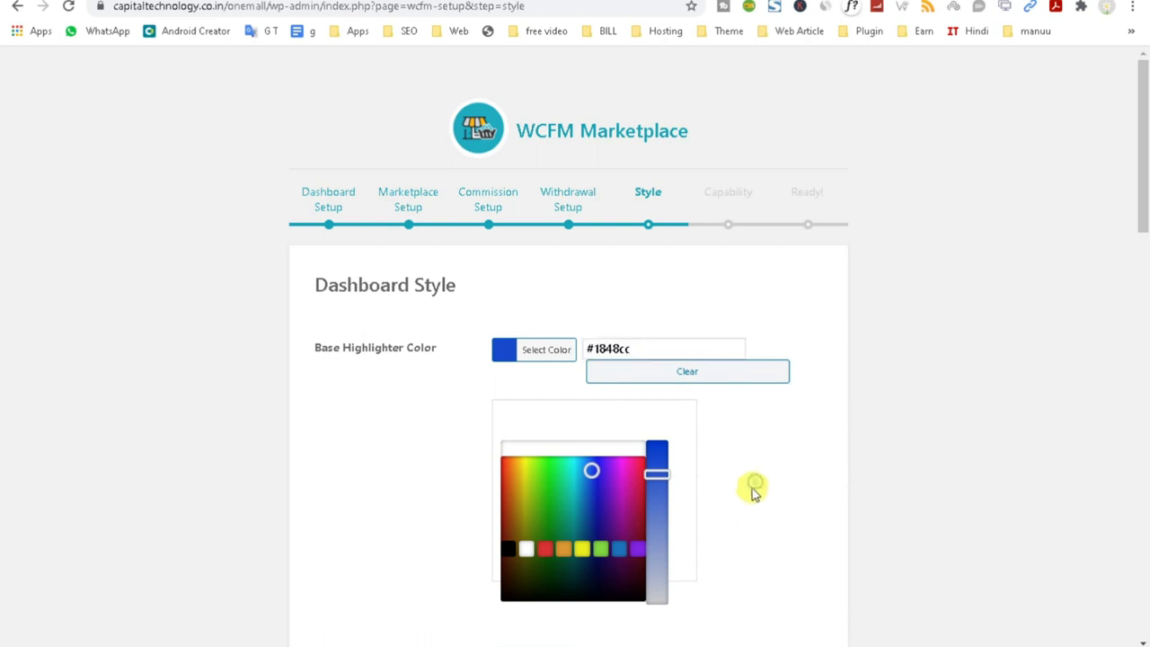
Set the Container Head Active Text colour to #1848cc, replacing #17a2b8.
scroll(740, 494, down, 1)
scroll(547, 386, down, 10)
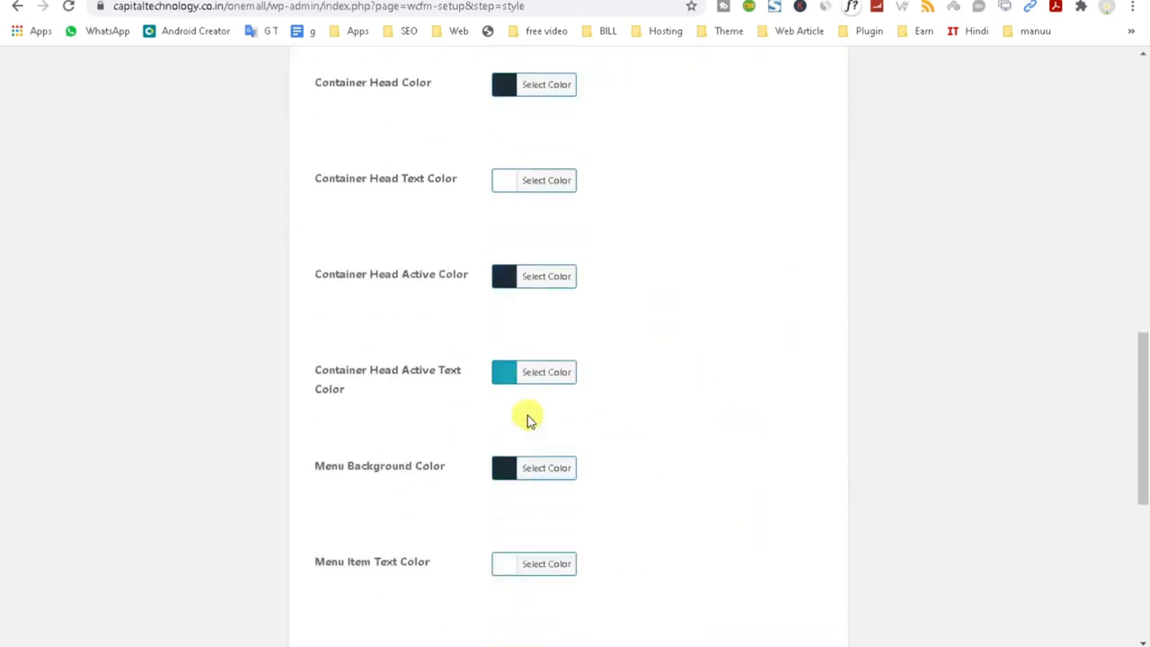
click(498, 372)
triple_click(608, 369)
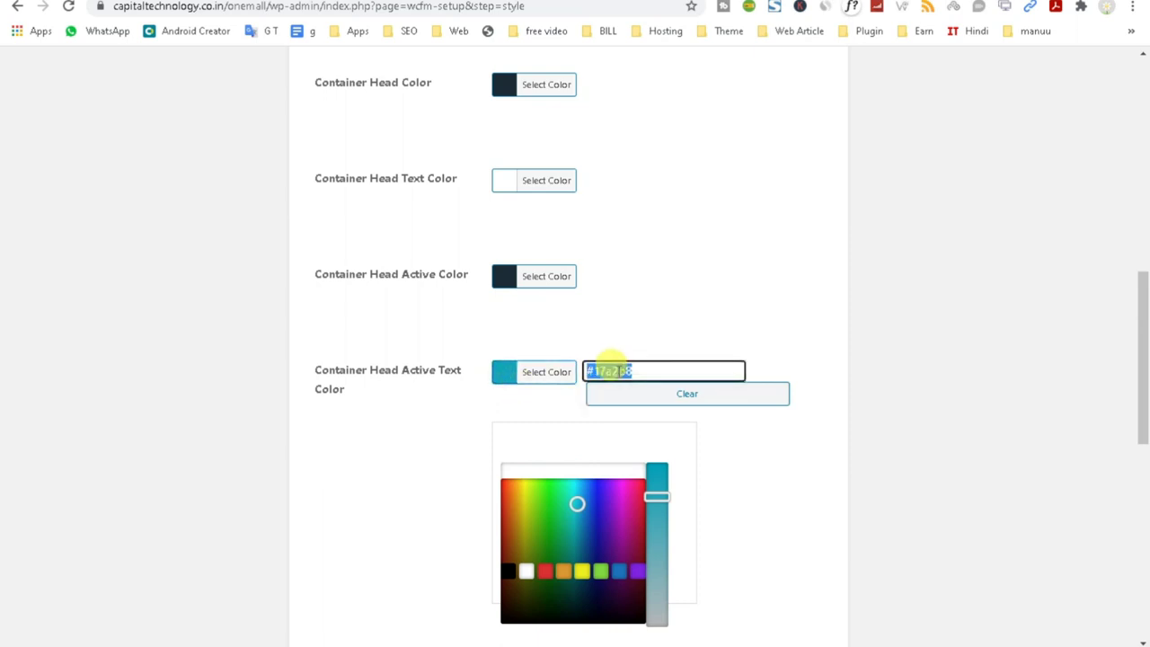
right_click(616, 372)
click(659, 447)
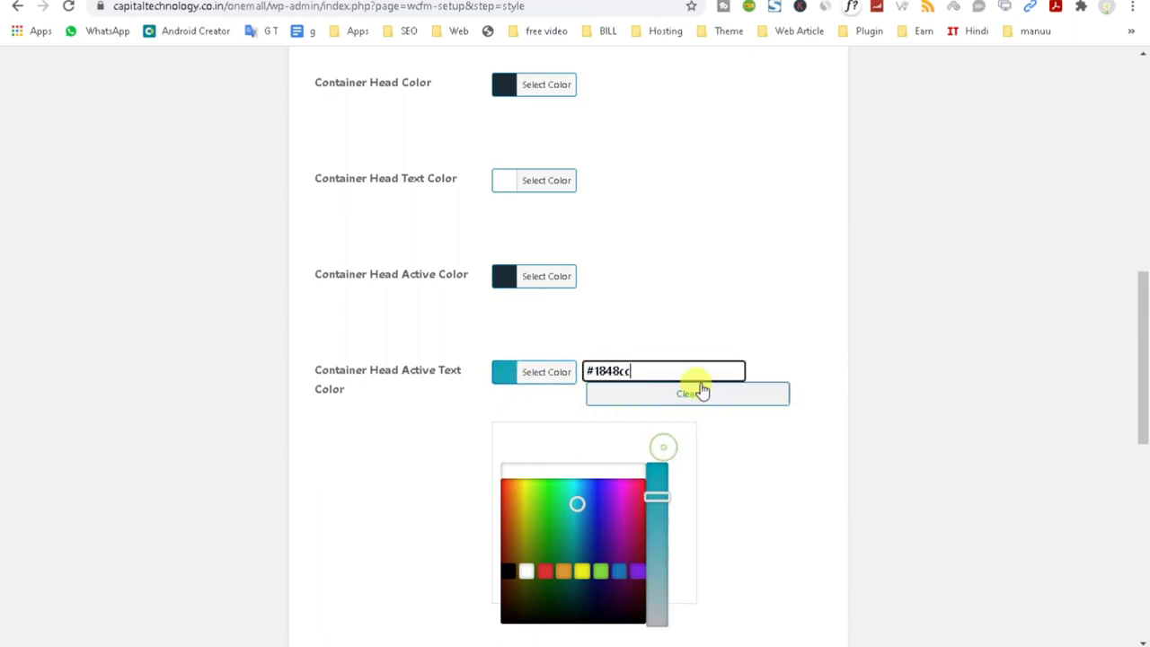
click(731, 308)
Set the Menu Active Item Background to #1848cc and save the Style step.
scroll(727, 359, down, 5)
click(502, 266)
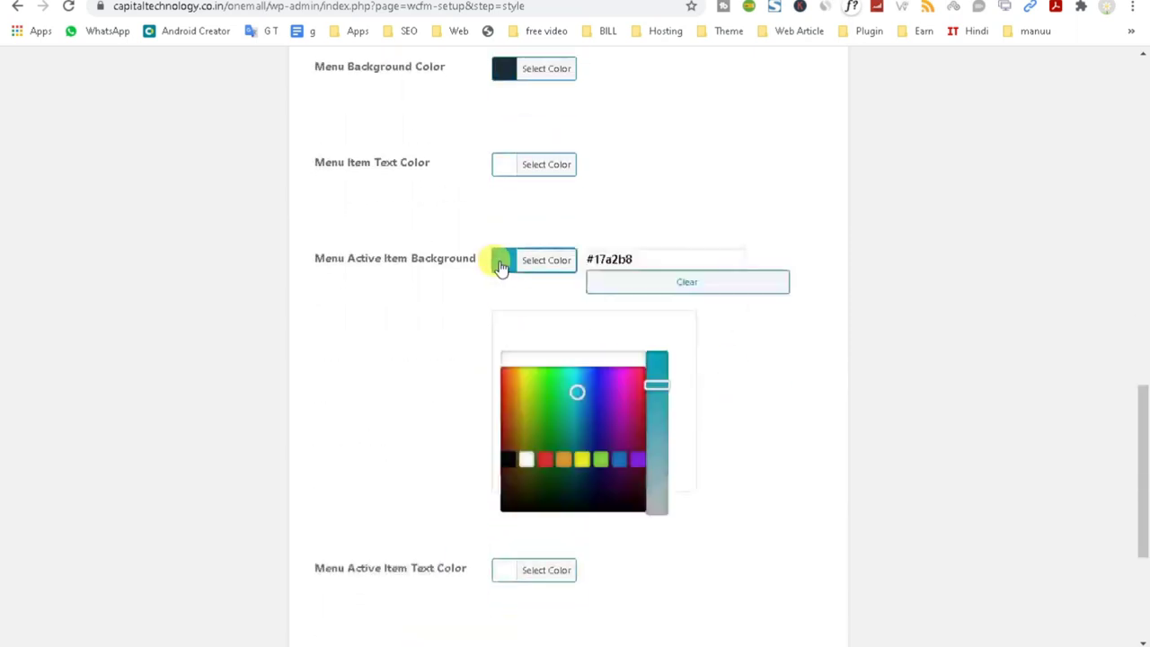
triple_click(614, 260)
right_click(618, 260)
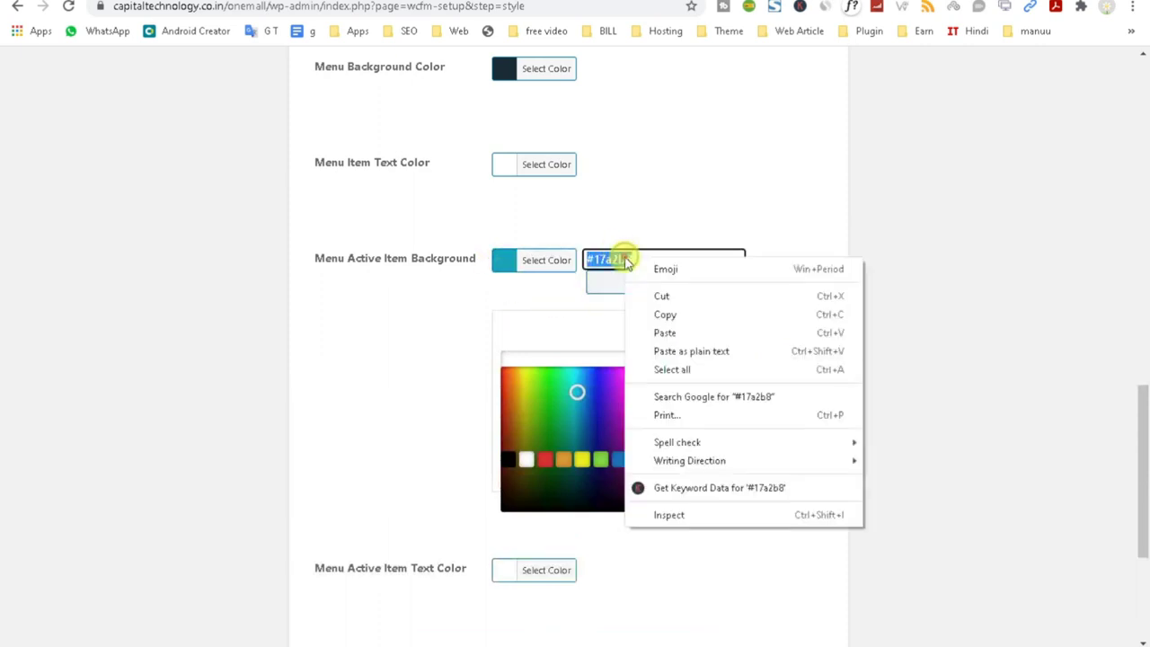
click(660, 333)
click(729, 196)
scroll(629, 404, down, 2)
click(490, 593)
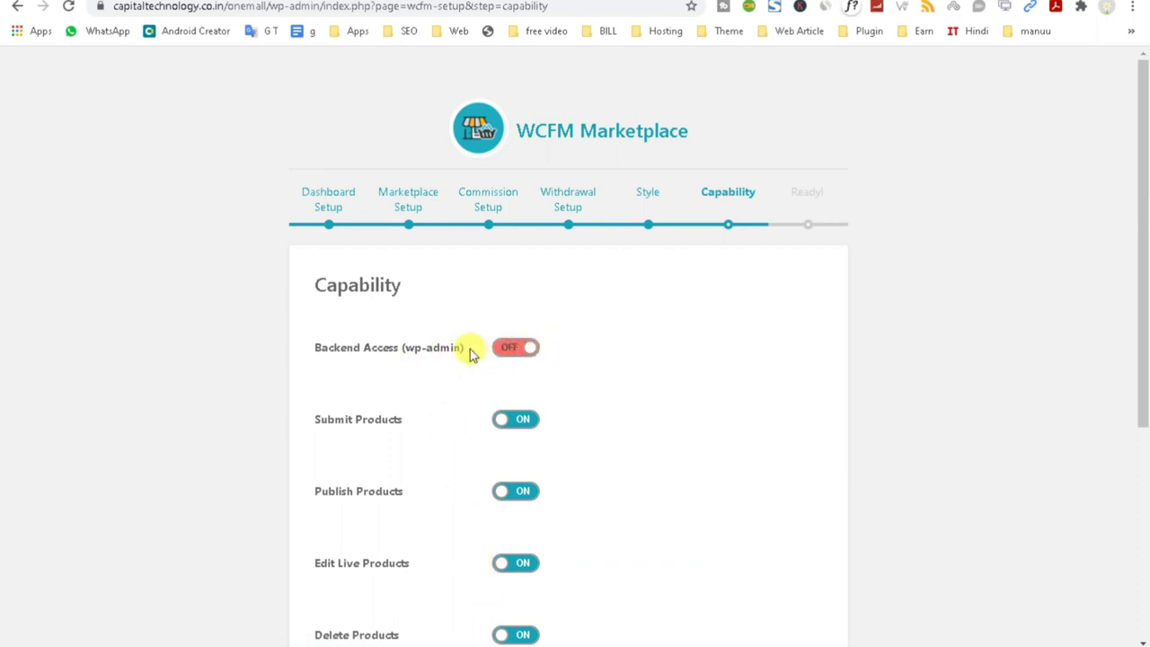
Toggle the Publish Products capability off and back on so it stays enabled.
scroll(470, 351, down, 4)
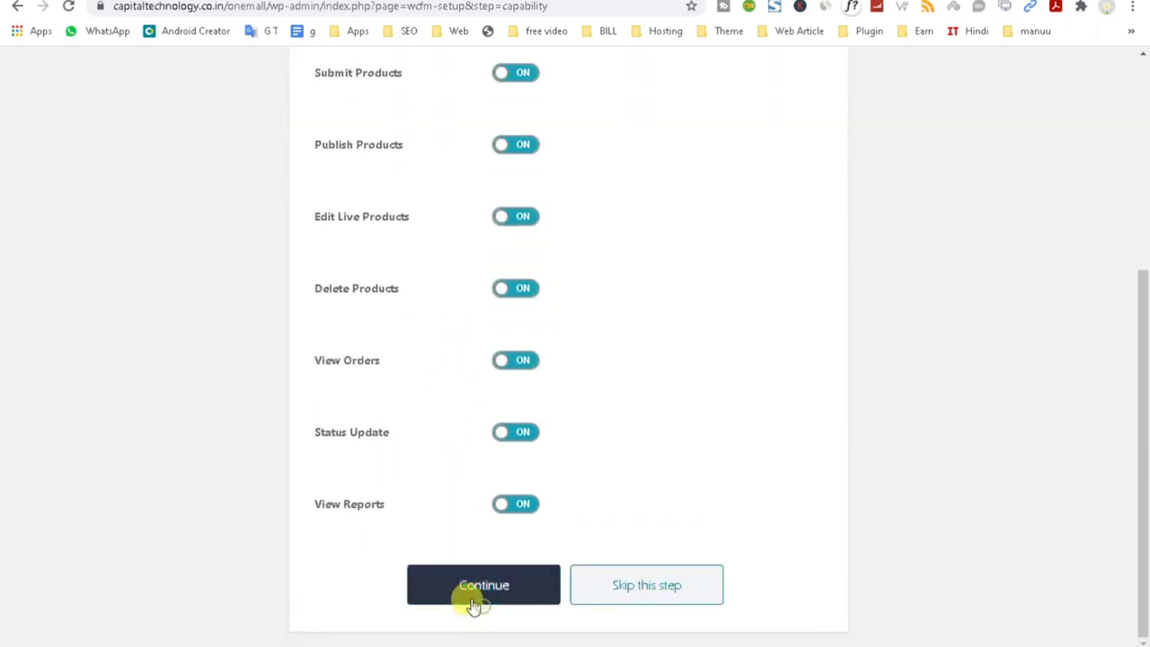
scroll(362, 419, up, 2)
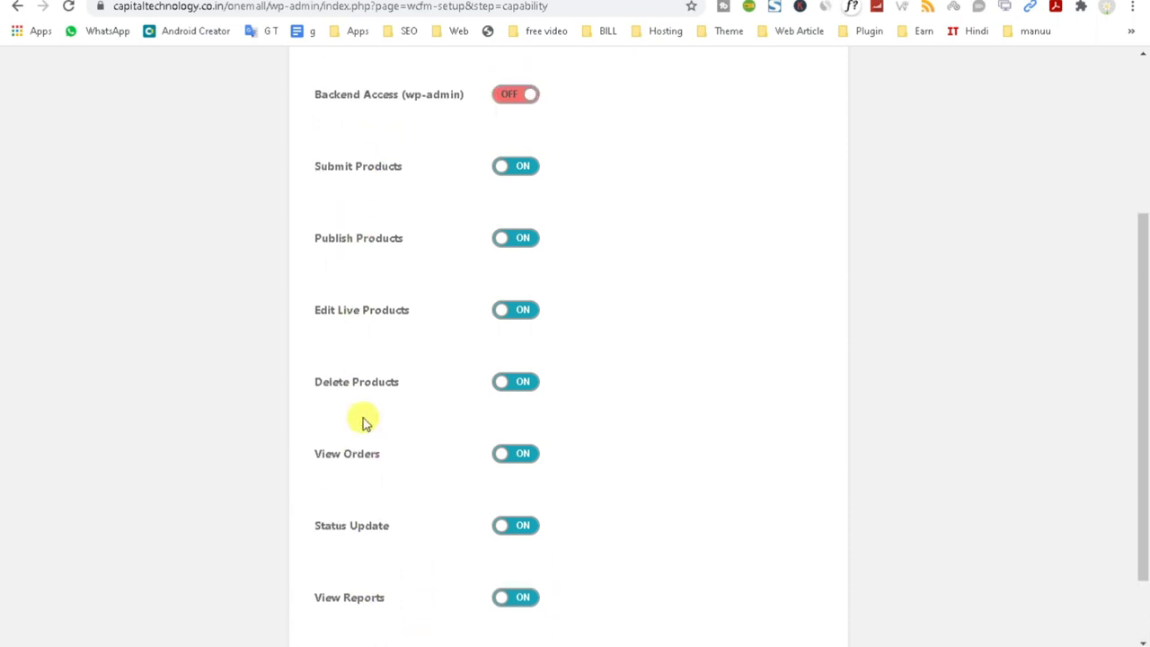
drag(334, 232, 413, 235)
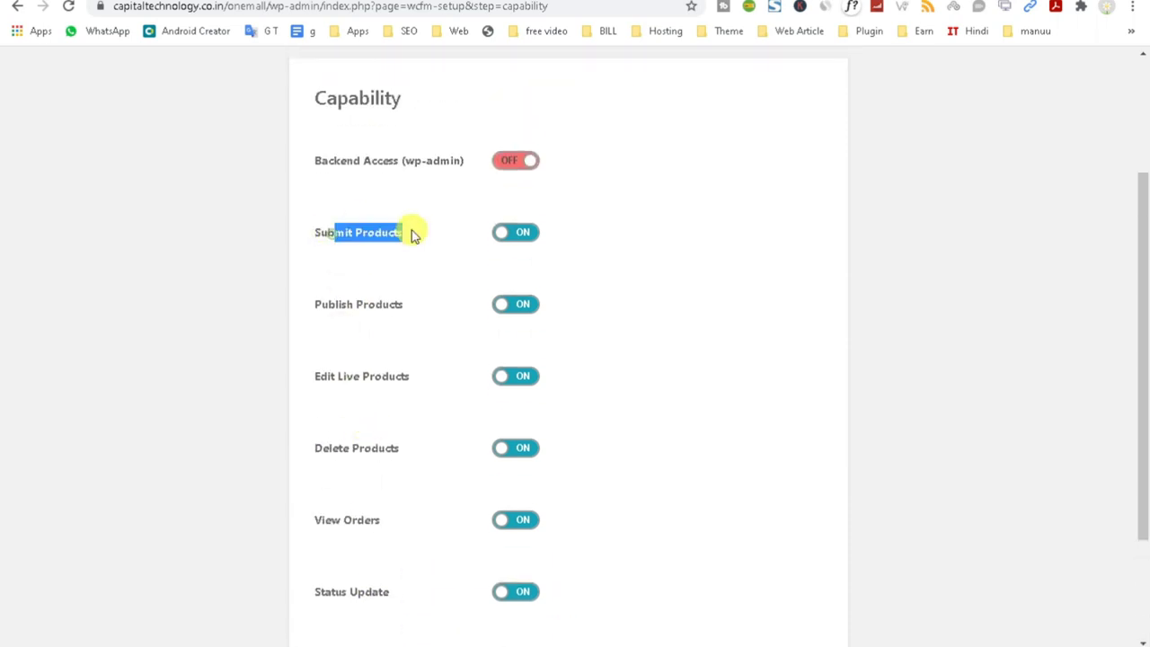
triple_click(334, 304)
click(335, 375)
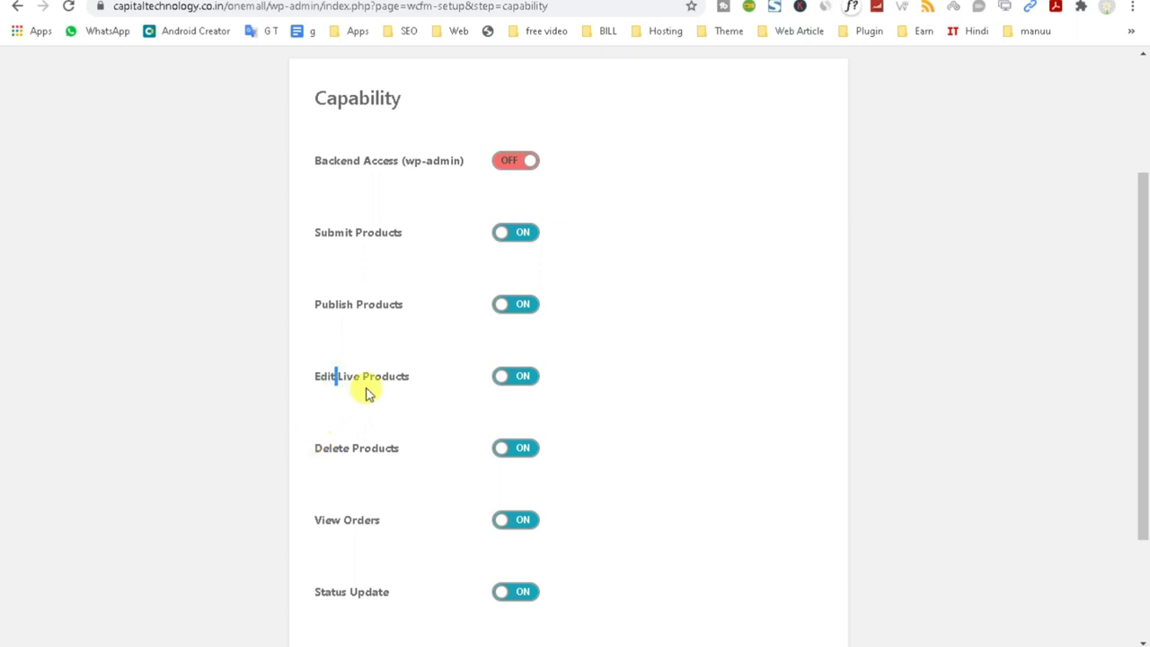
double_click(356, 300)
click(526, 305)
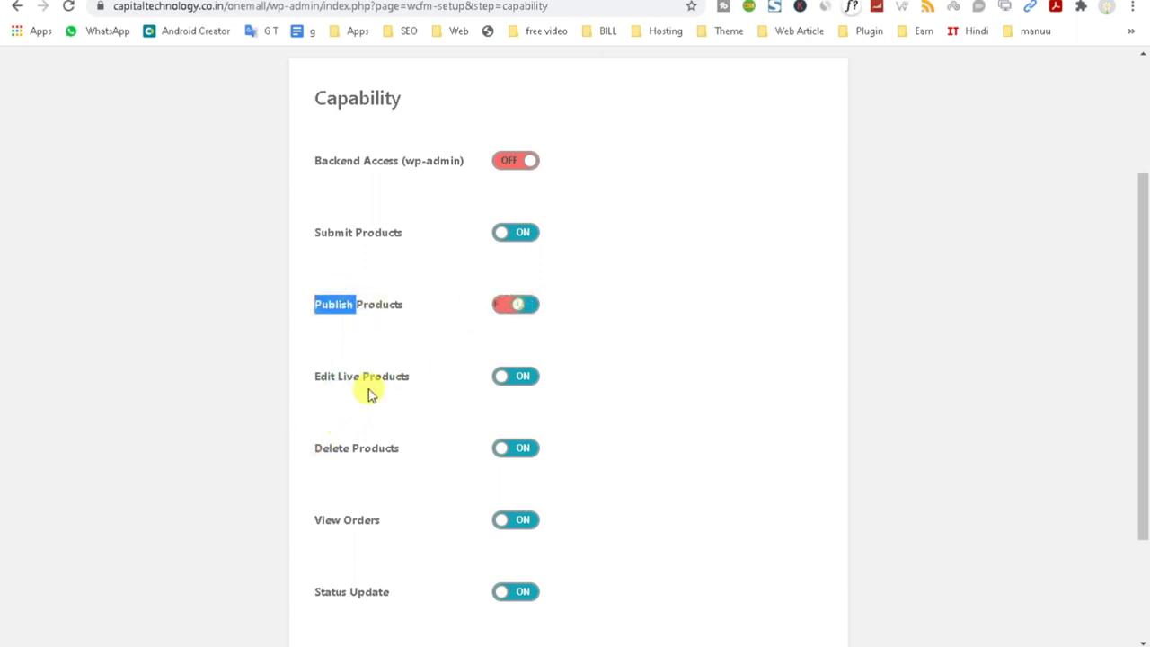
click(505, 305)
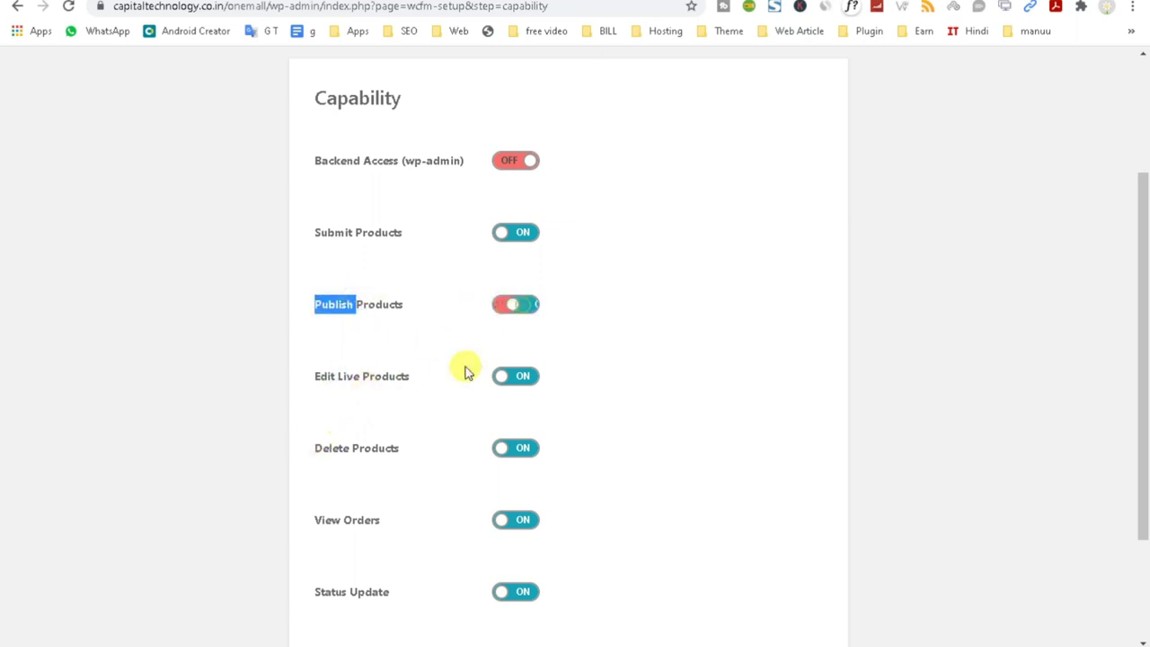
Keep the remaining default capabilities, with only Backend Access off, and save to finish the wizard.
triple_click(368, 379)
double_click(361, 446)
scroll(367, 464, down, 1)
double_click(364, 440)
double_click(368, 511)
scroll(368, 503, down, 1)
click(369, 498)
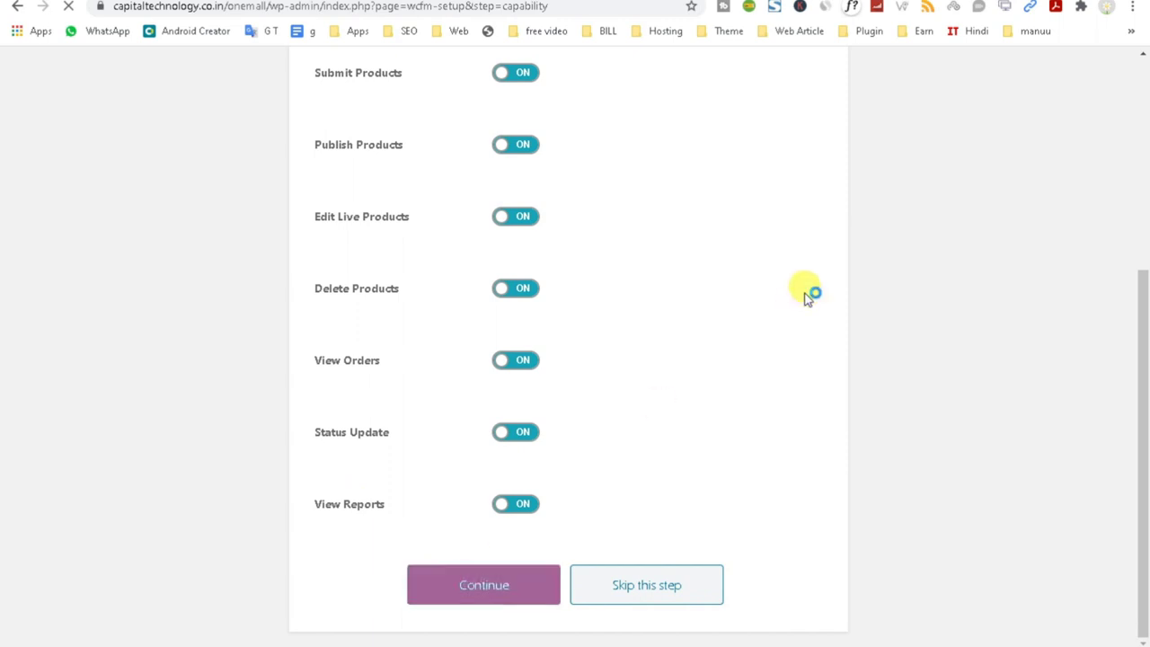
scroll(806, 298, up, 3)
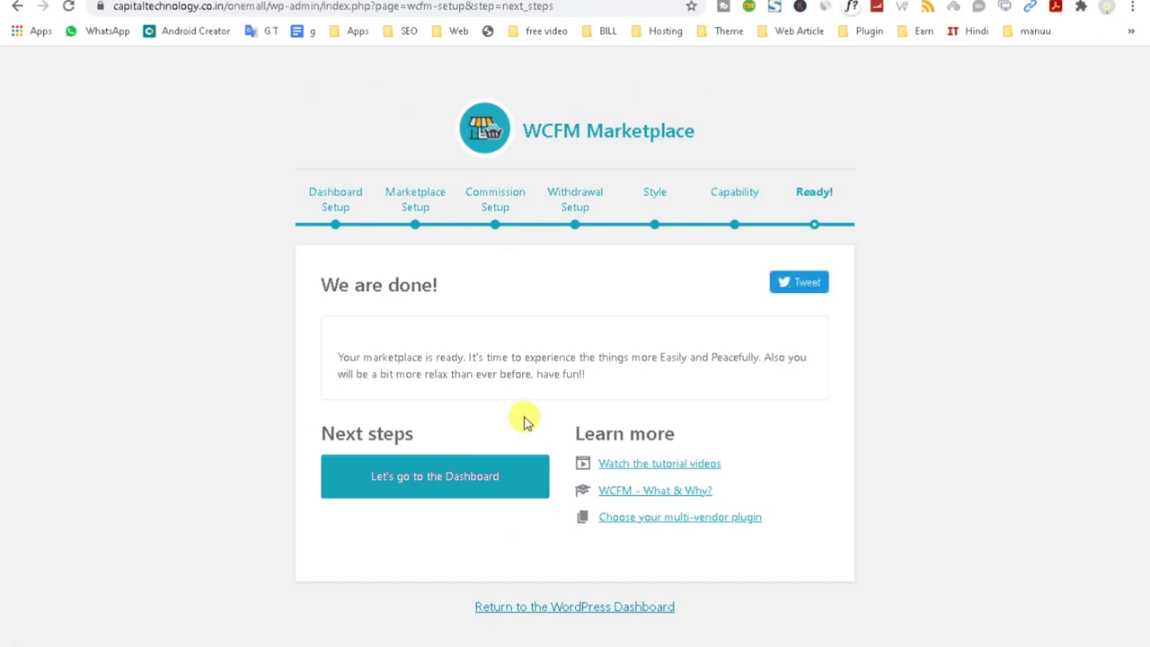
Go to the One Mall Shop store manager dashboard and scroll through its sales overview.
click(410, 490)
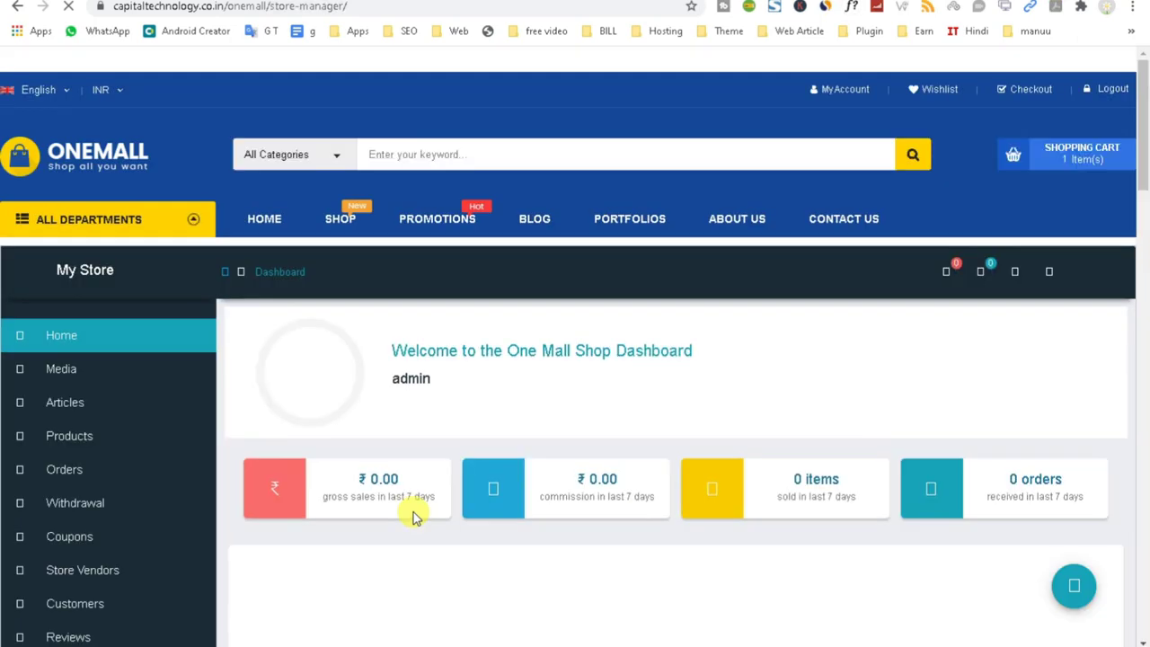
scroll(470, 288, down, 5)
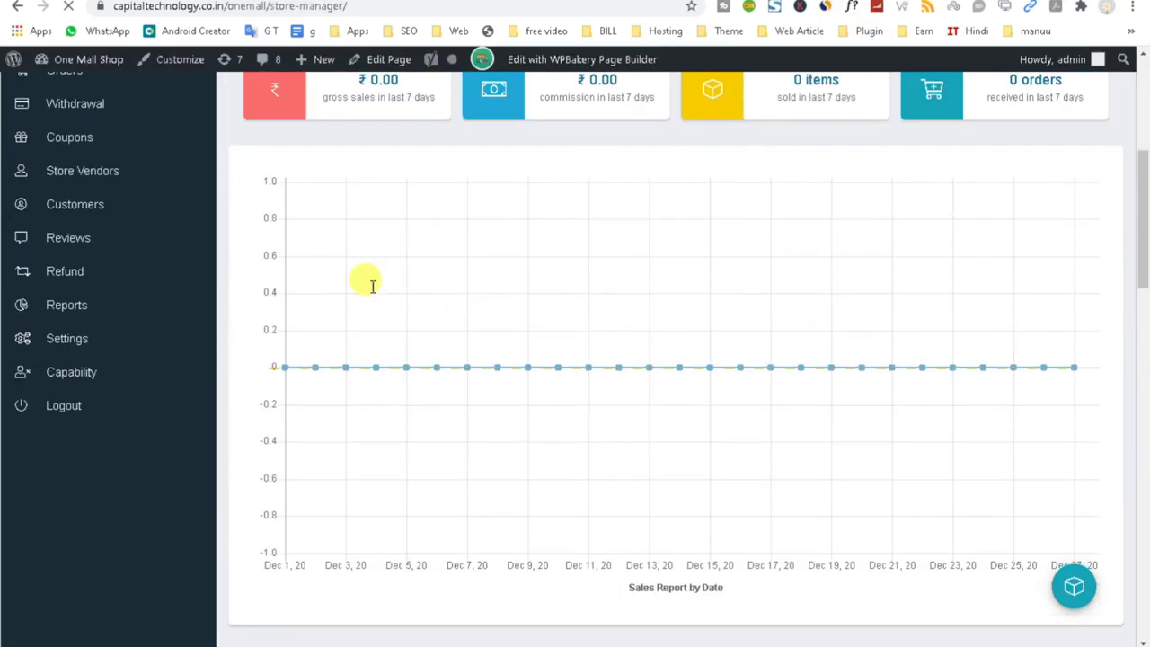
scroll(863, 449, down, 10)
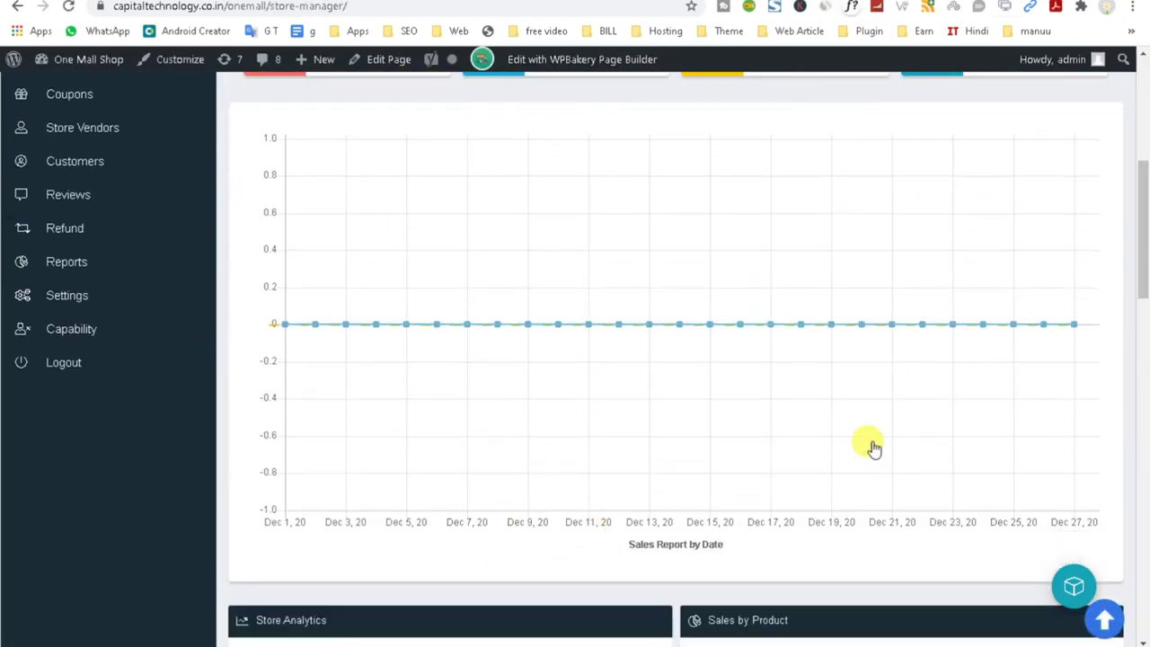
scroll(845, 466, down, 5)
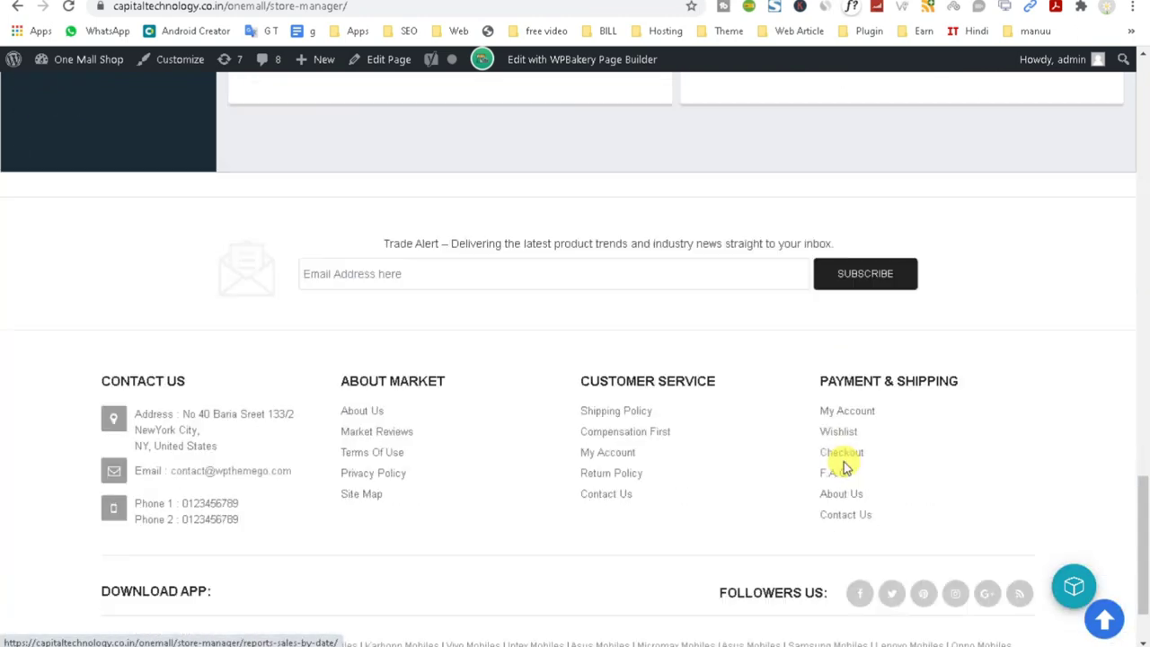
scroll(844, 466, up, 4)
scroll(844, 461, up, 15)
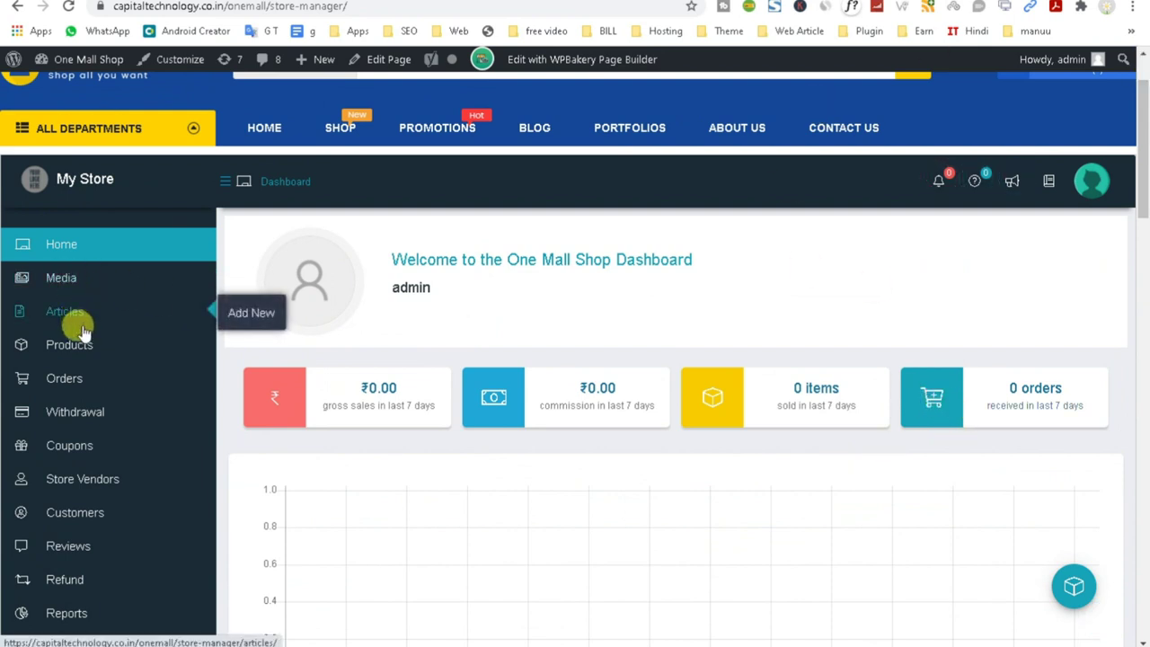
Look over the dashboard's report chart, then go to the Media Manager.
mouse_move(58, 319)
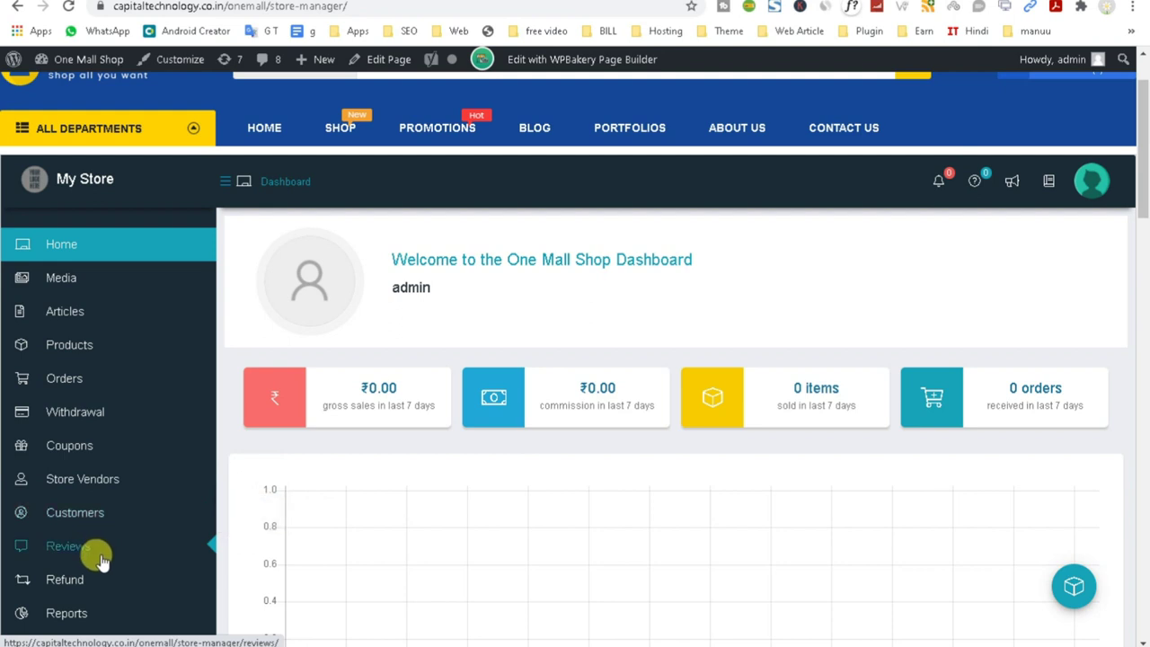
scroll(97, 550, down, 1)
scroll(85, 582, down, 1)
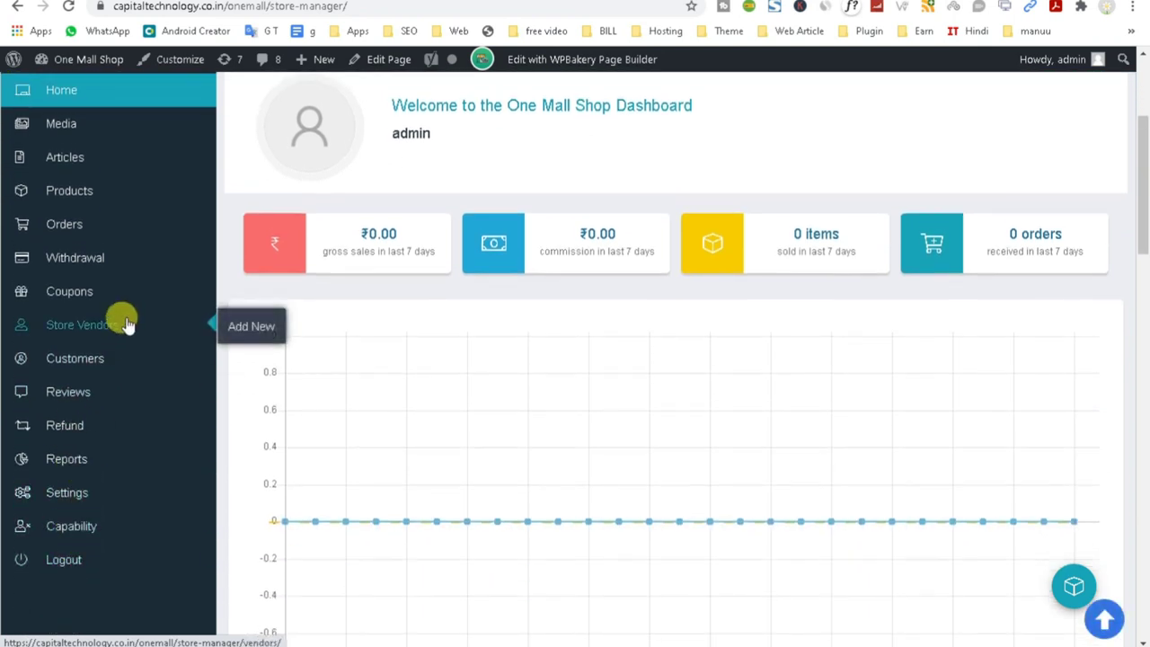
scroll(124, 322, up, 1)
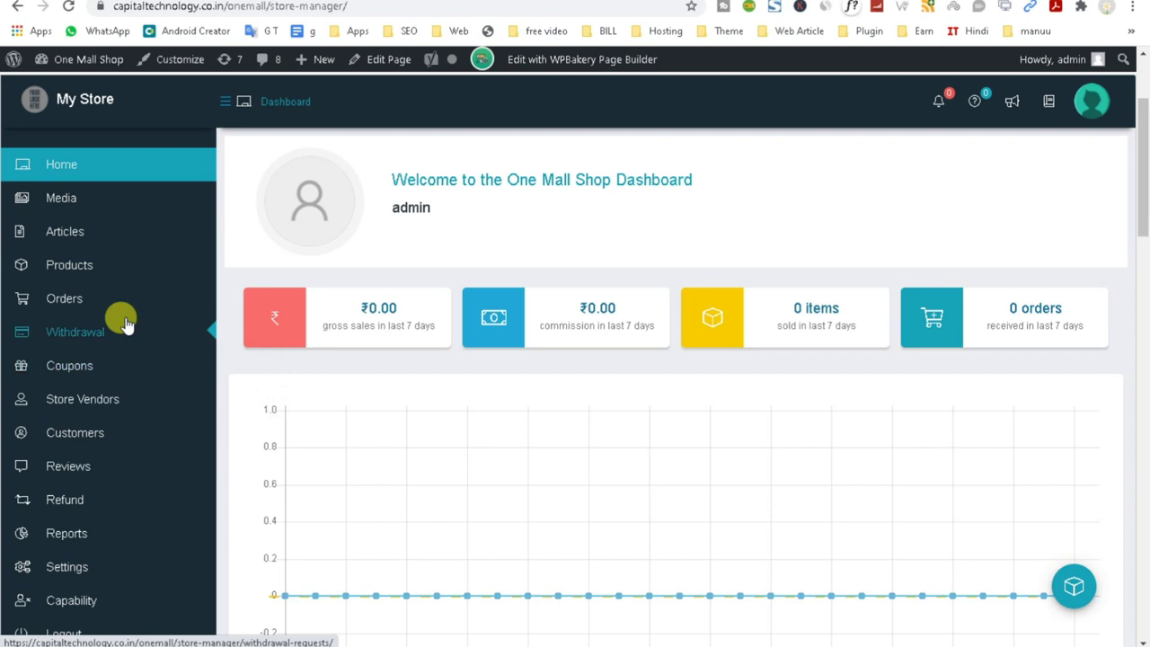
click(74, 208)
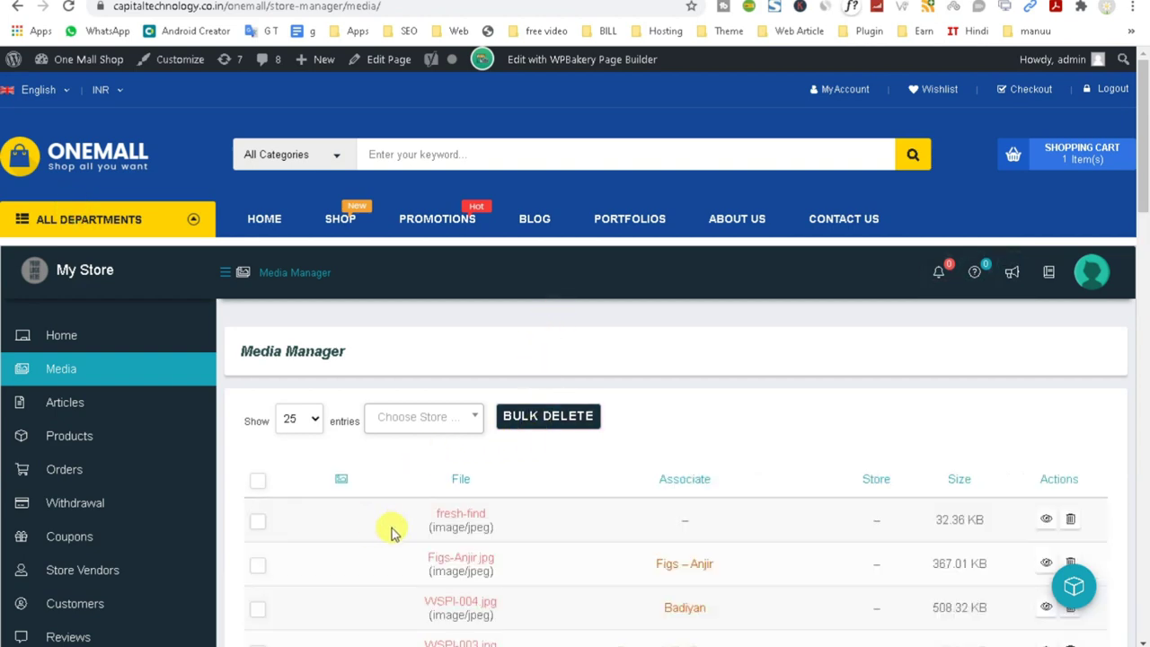
Scroll through the Media Manager's list of images with their products and sizes.
scroll(391, 532, down, 3)
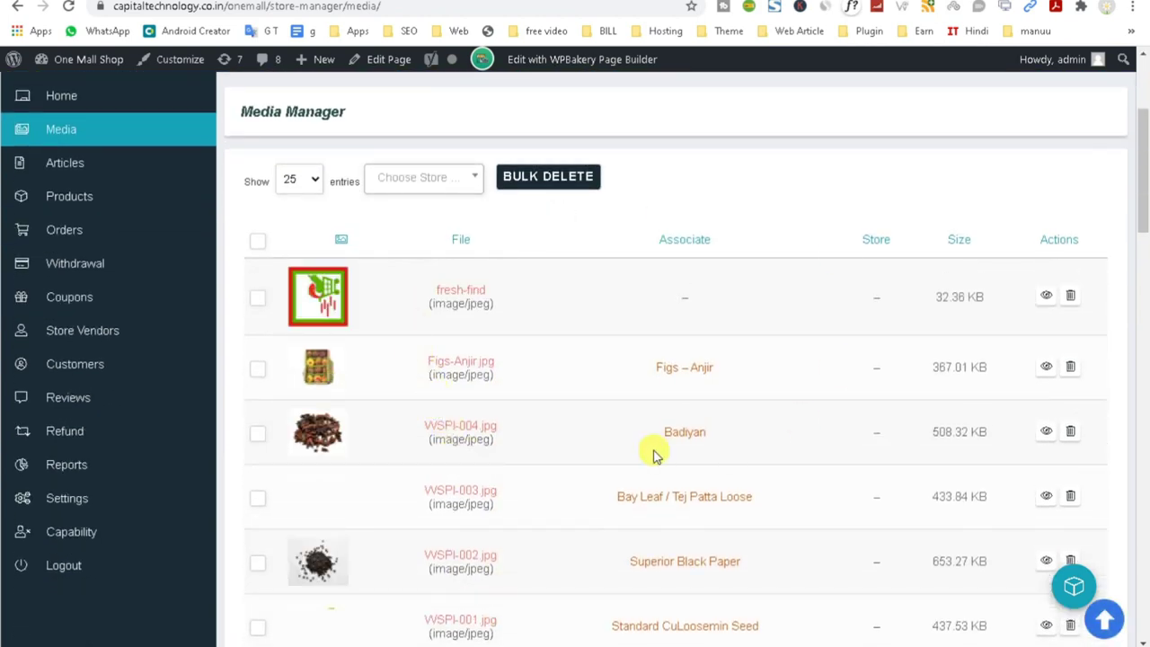
scroll(602, 453, down, 5)
scroll(603, 453, down, 5)
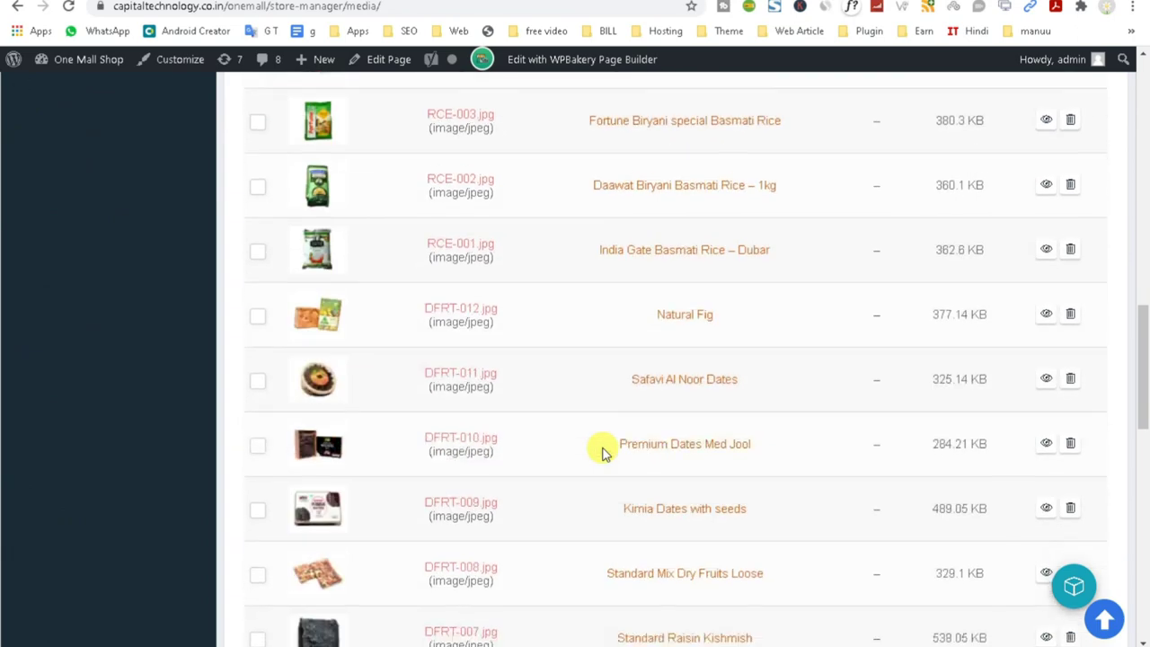
scroll(602, 453, down, 5)
scroll(602, 452, up, 3)
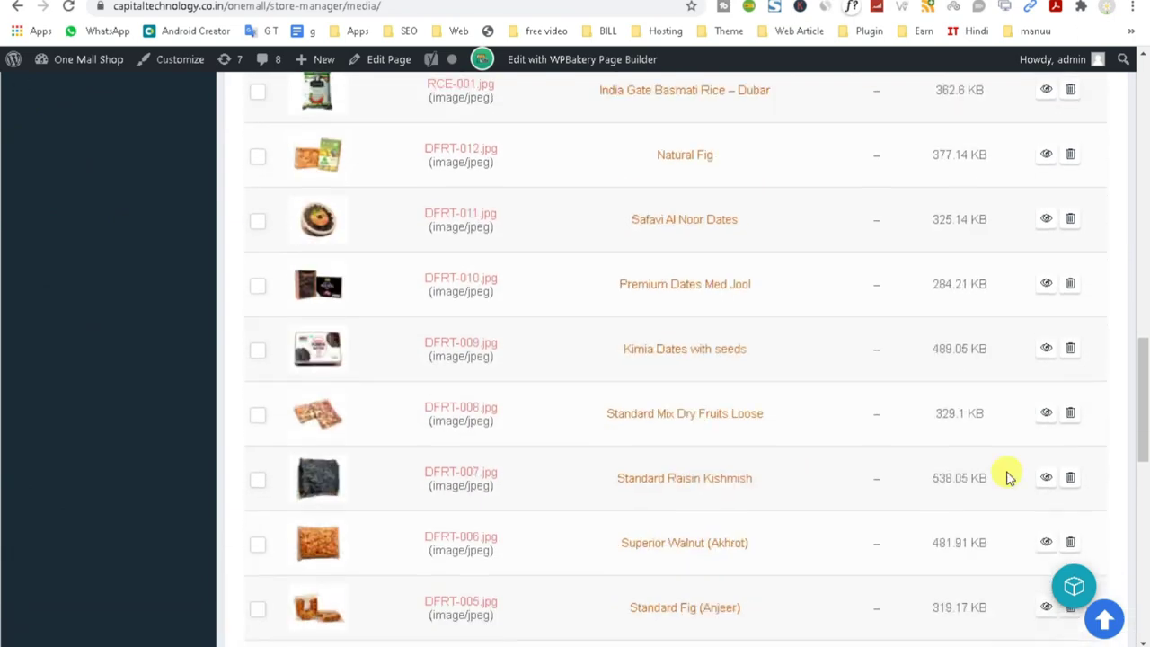
drag(1145, 440, 1145, 116)
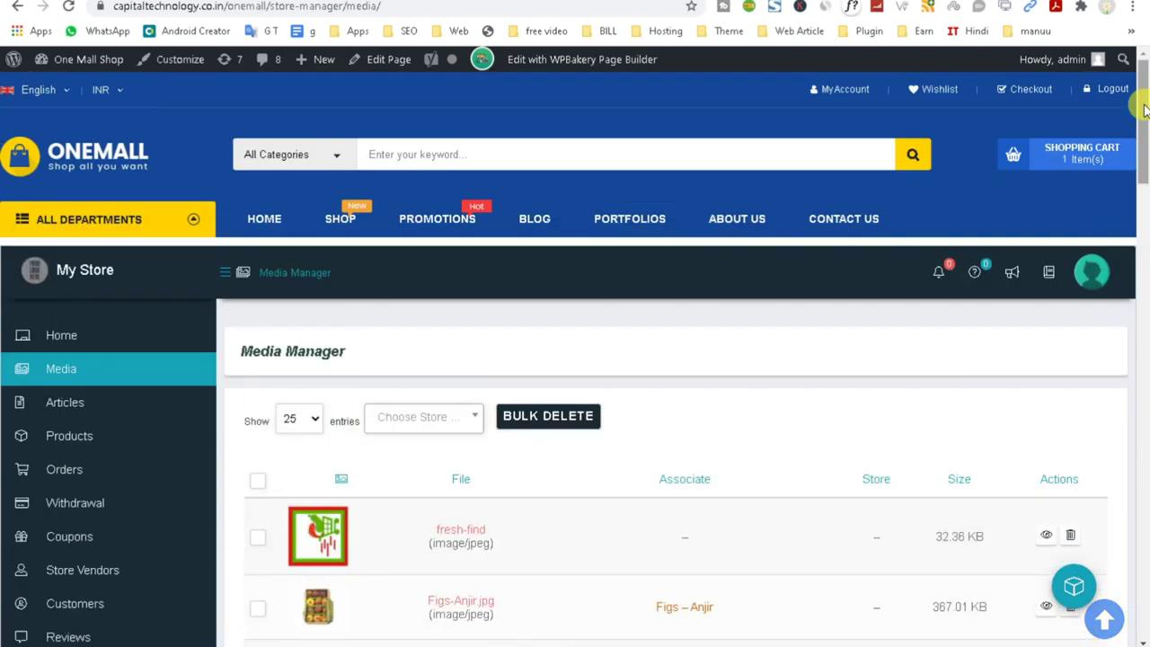
scroll(333, 496, down, 1)
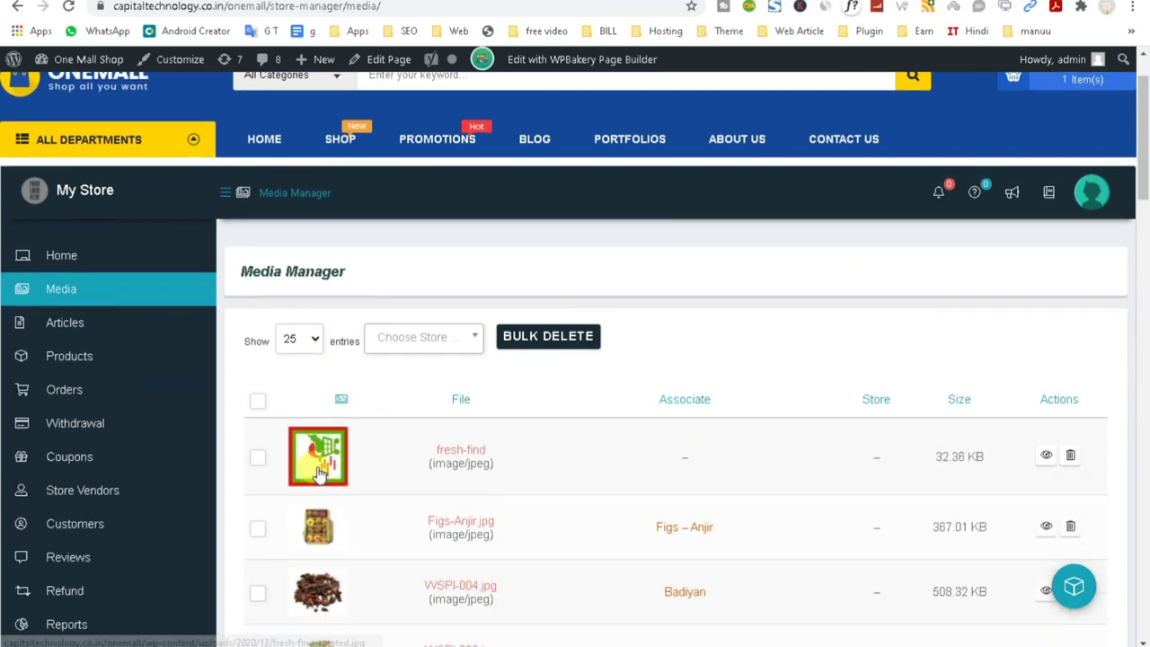
Open and close the Choose Store filter, then delete the fresh-find image and confirm.
click(431, 337)
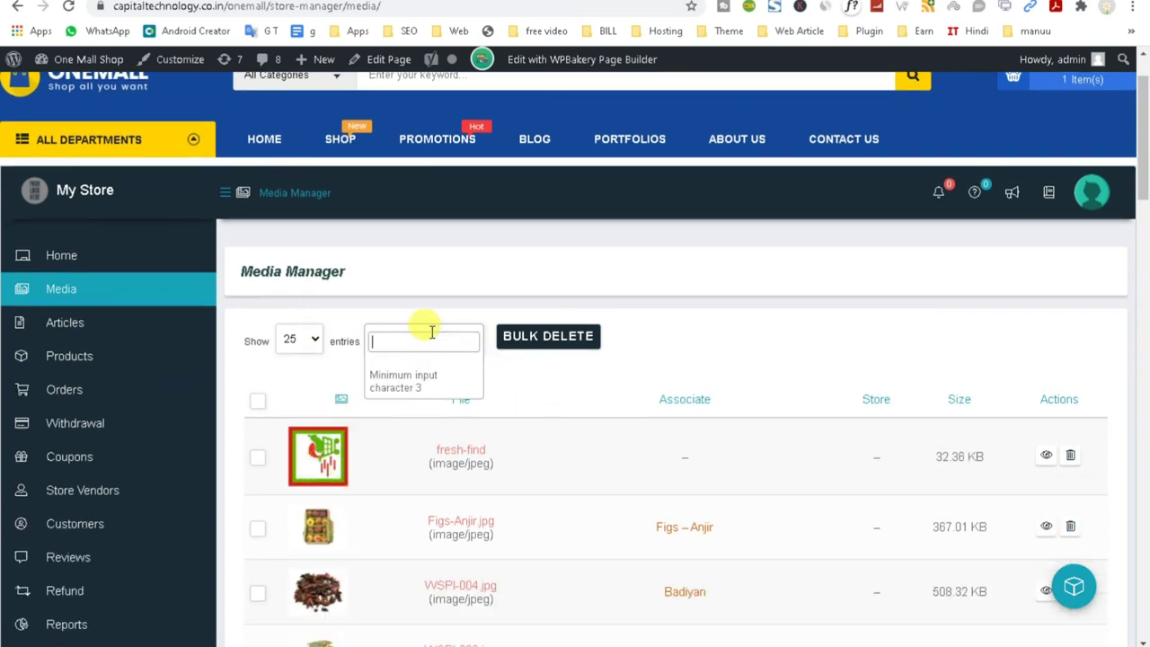
click(749, 301)
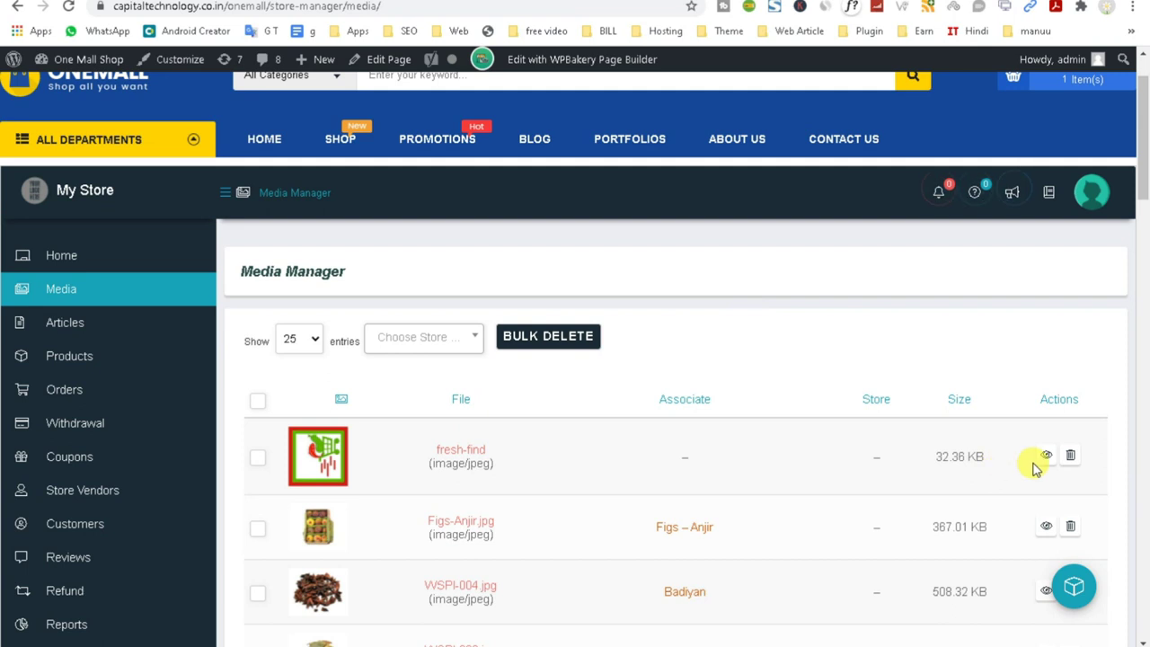
click(1070, 454)
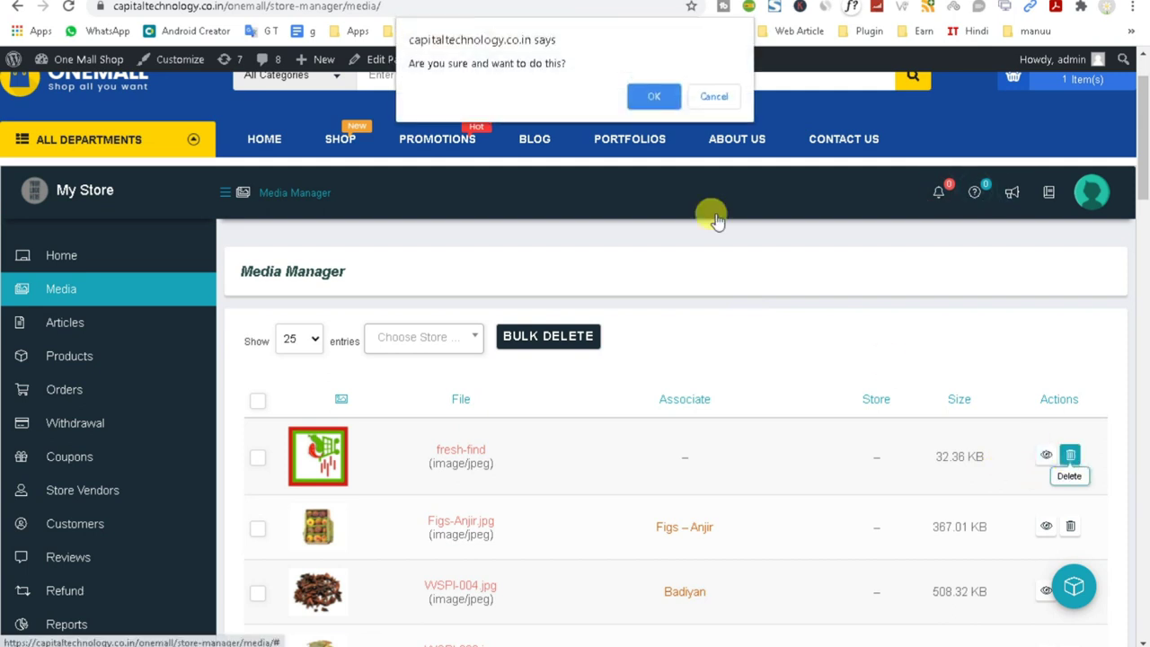
click(655, 95)
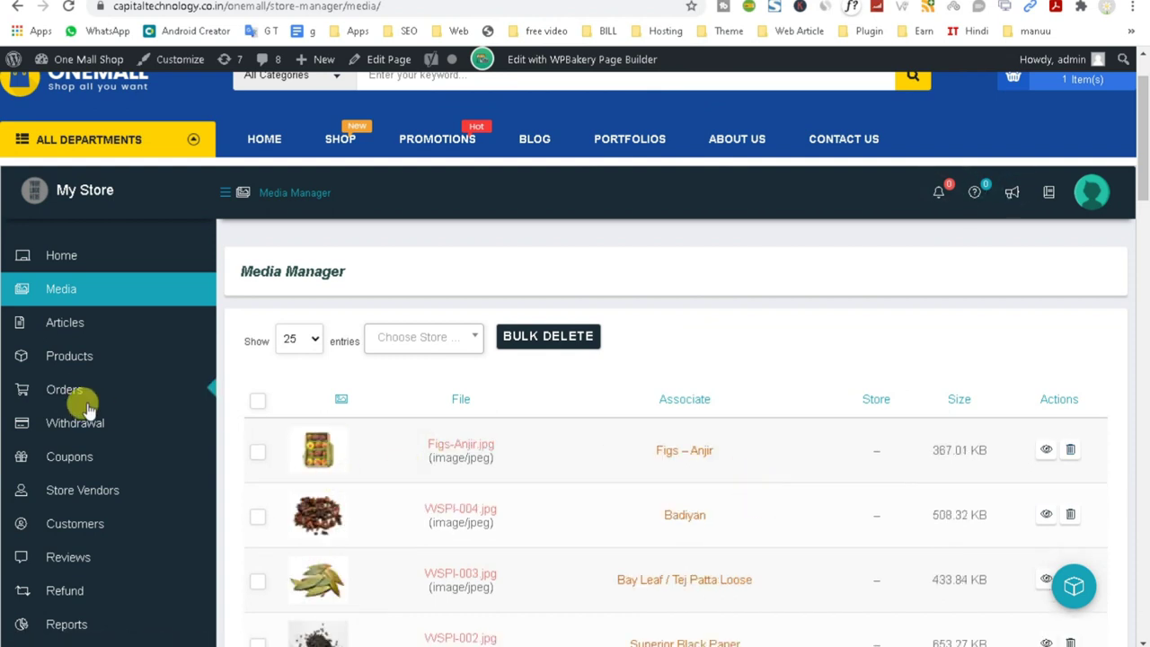
Pass through Articles to the Home dashboard and review its ₹0.00 sales and commission figures.
click(65, 322)
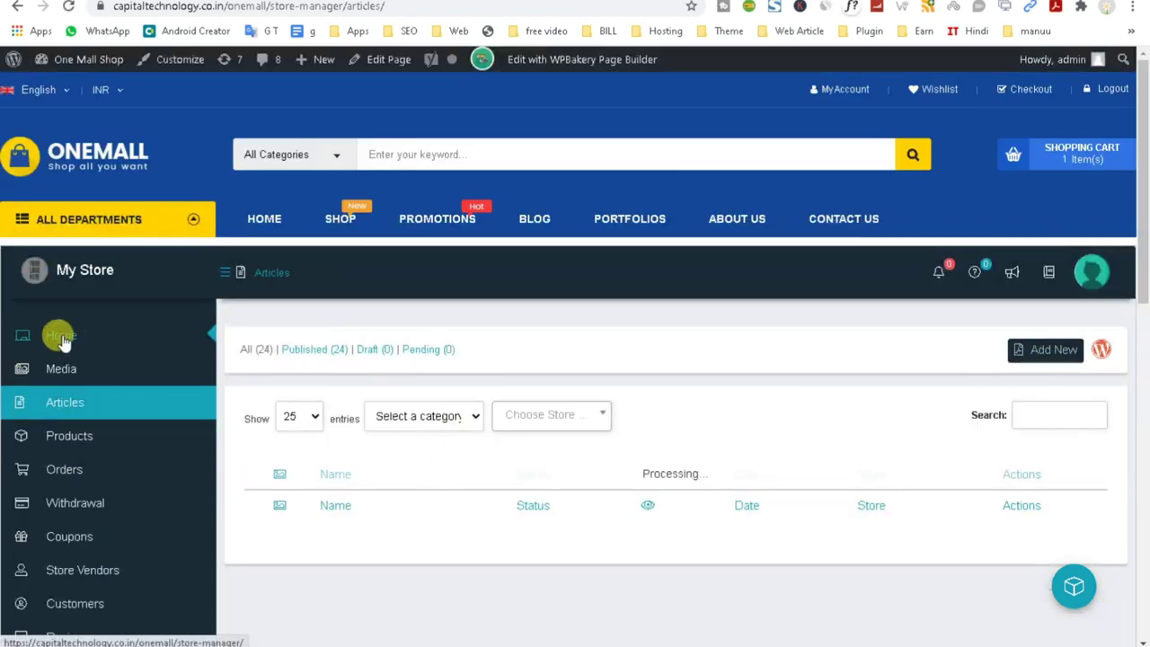
click(61, 338)
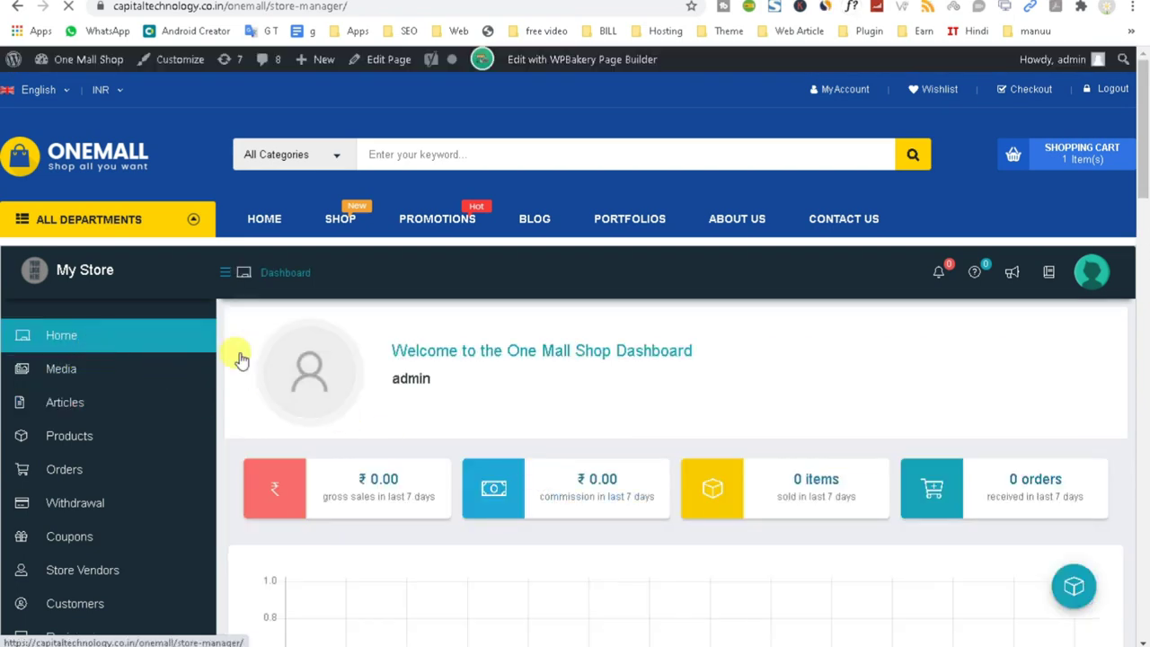
scroll(651, 413, down, 2)
drag(313, 331, 431, 362)
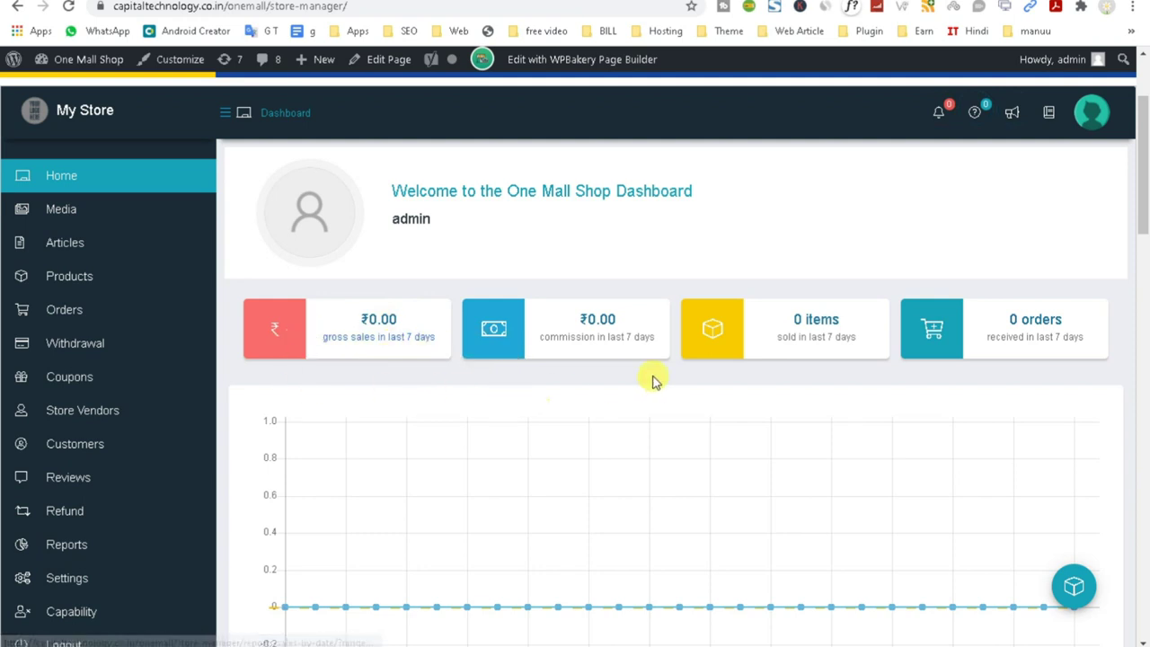
drag(666, 341, 544, 356)
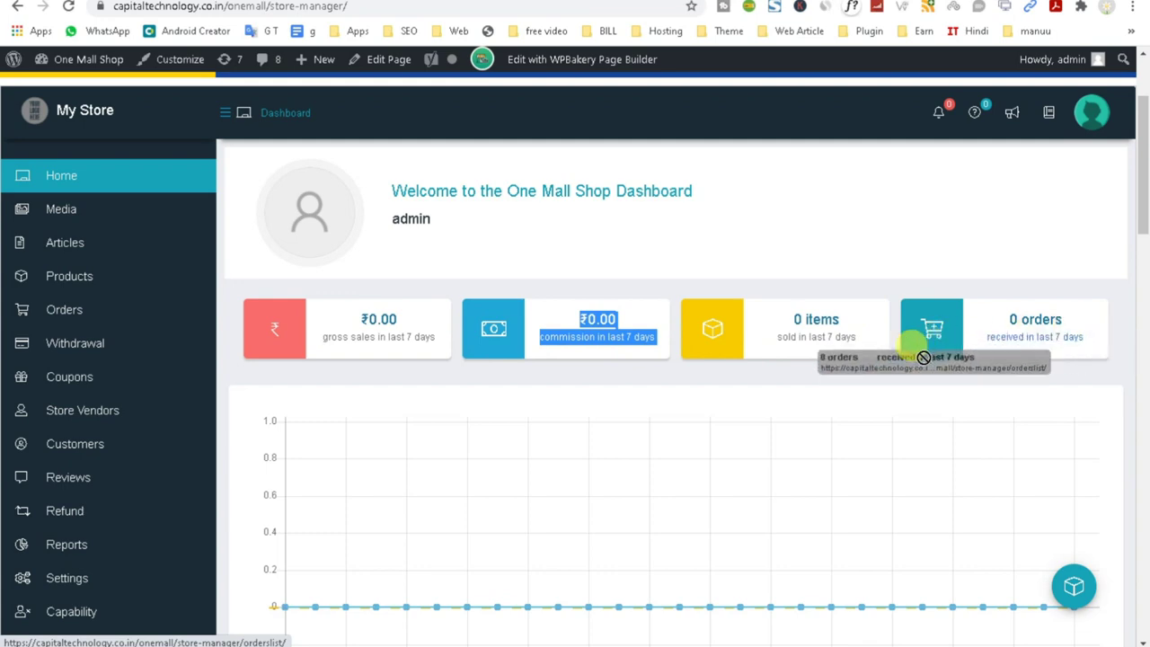
scroll(834, 419, down, 4)
scroll(836, 420, down, 5)
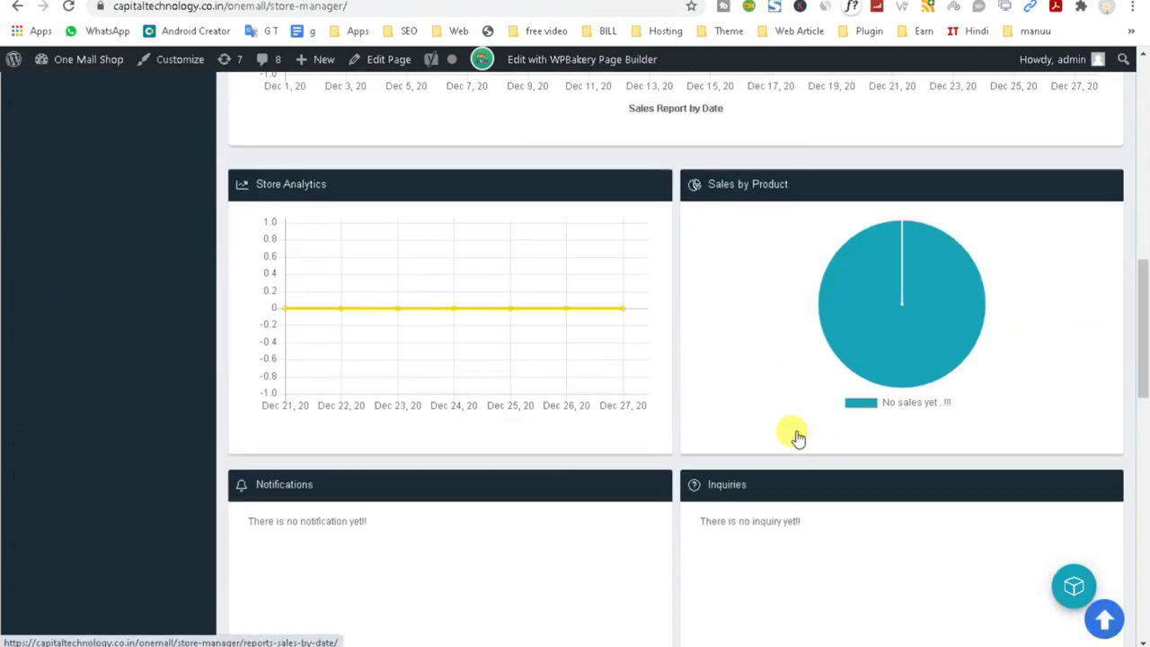
scroll(674, 392, up, 2)
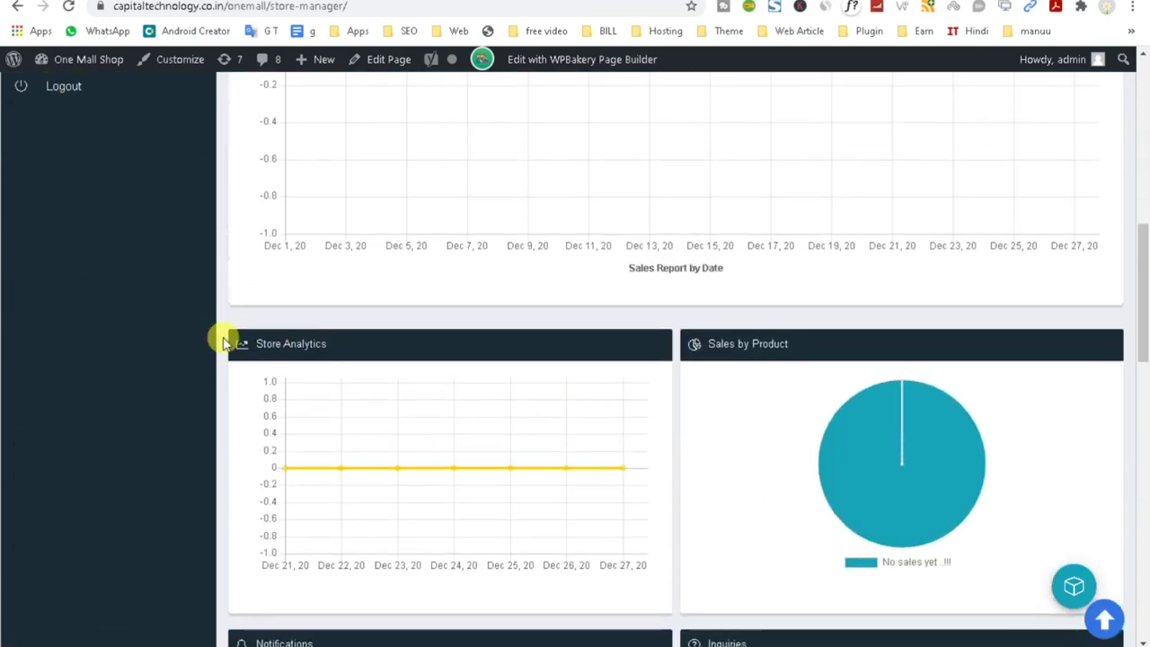
drag(225, 339, 487, 357)
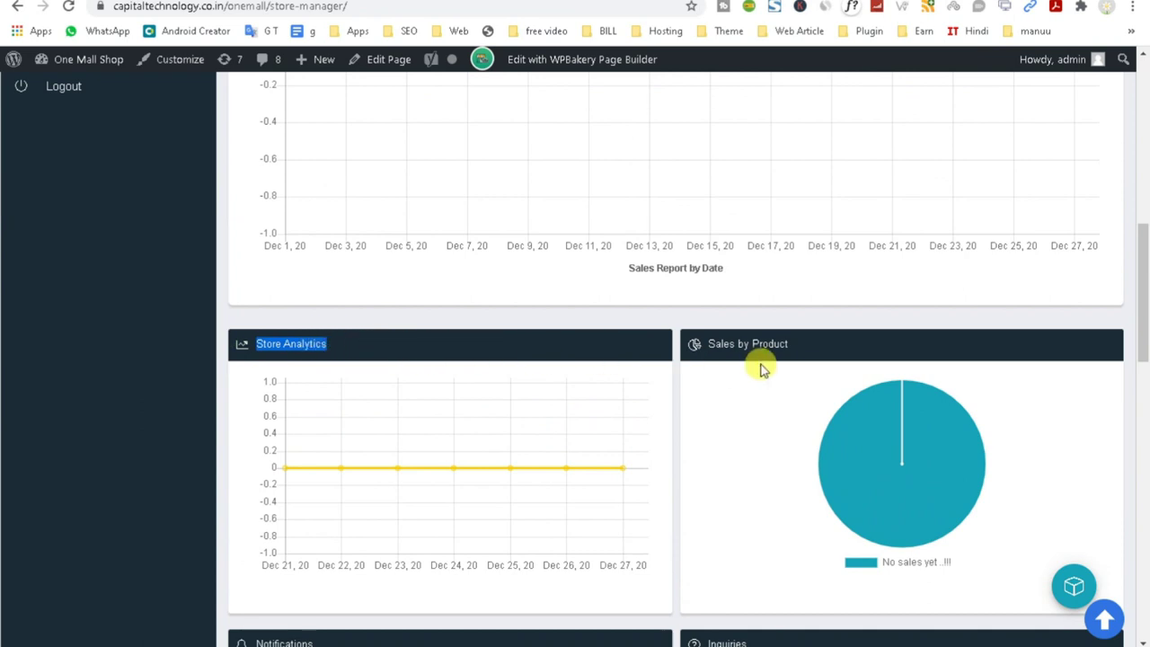
scroll(829, 329, down, 5)
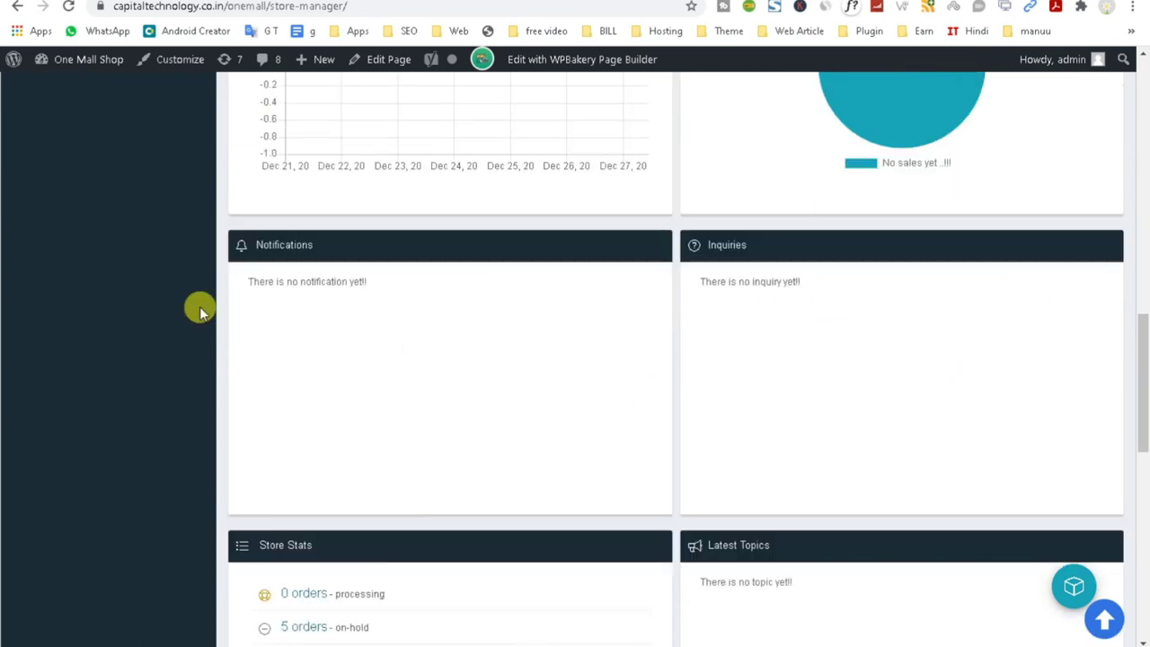
drag(253, 244, 560, 264)
drag(706, 244, 763, 246)
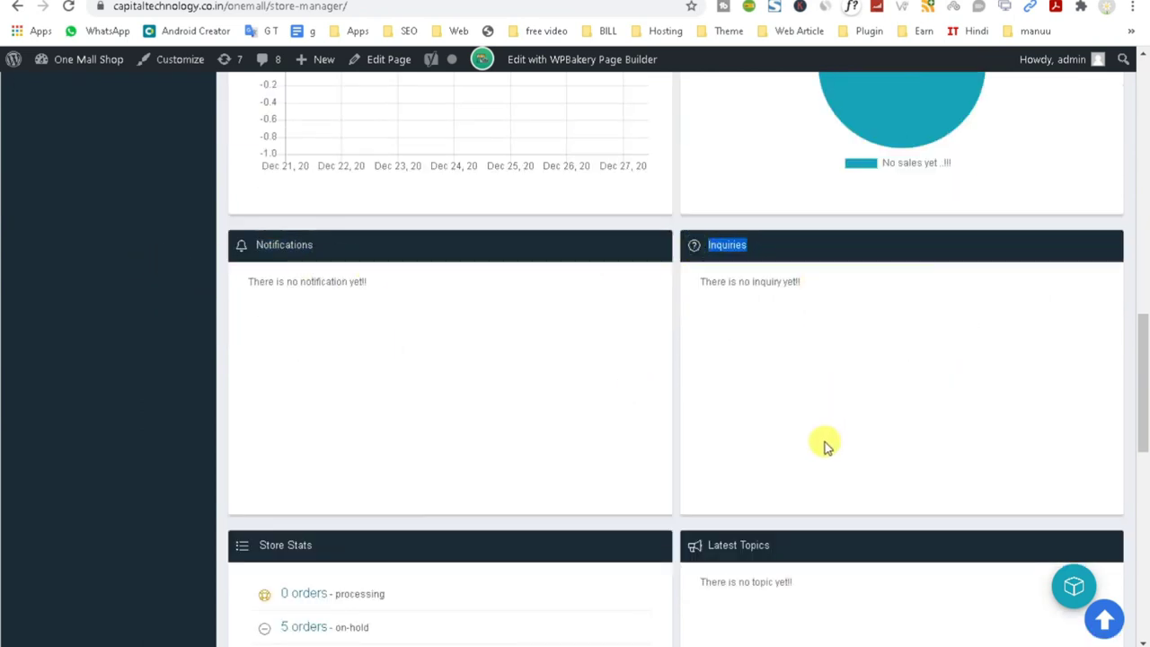
scroll(824, 441, down, 3)
drag(160, 299, 452, 311)
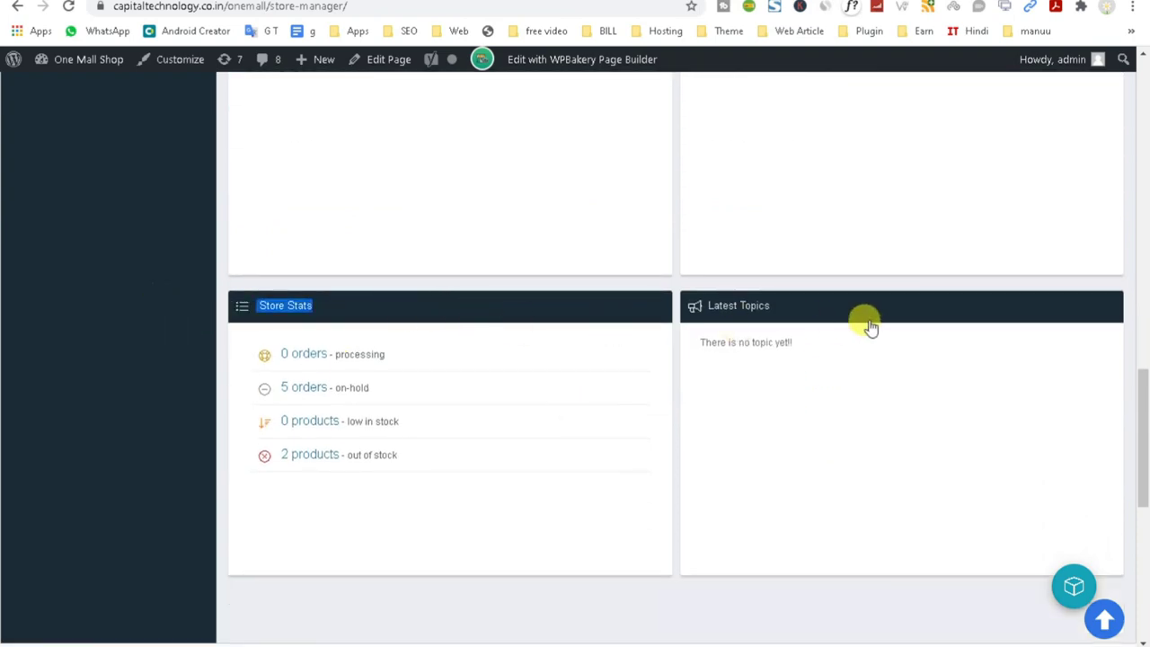
drag(865, 317, 3, 305)
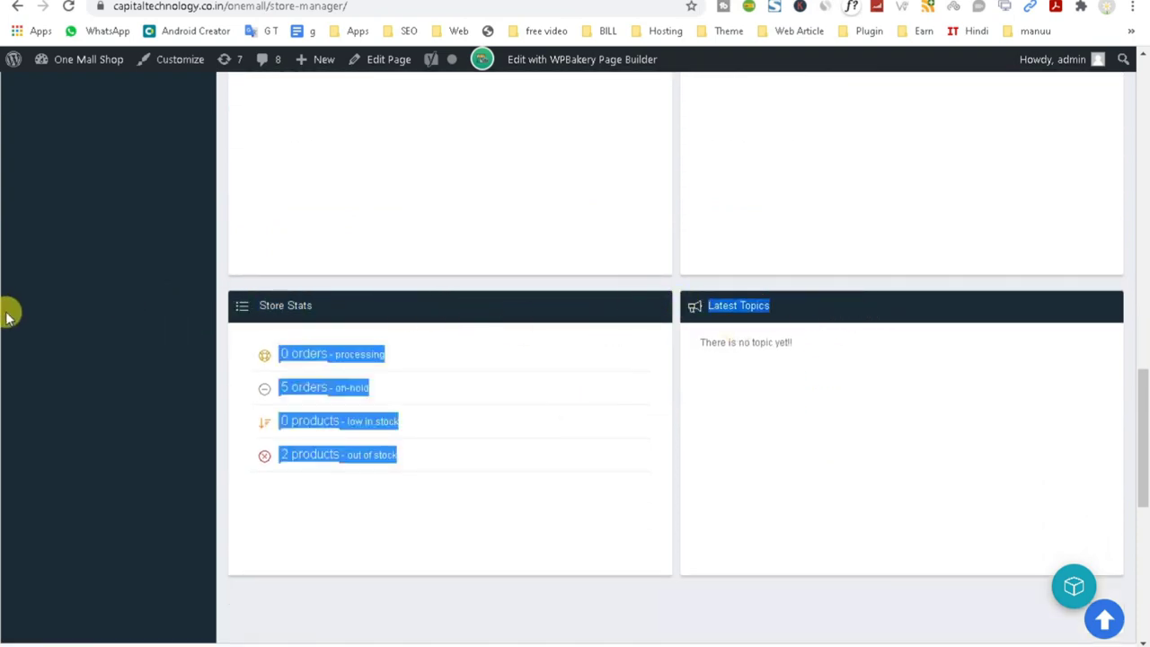
scroll(192, 398, up, 15)
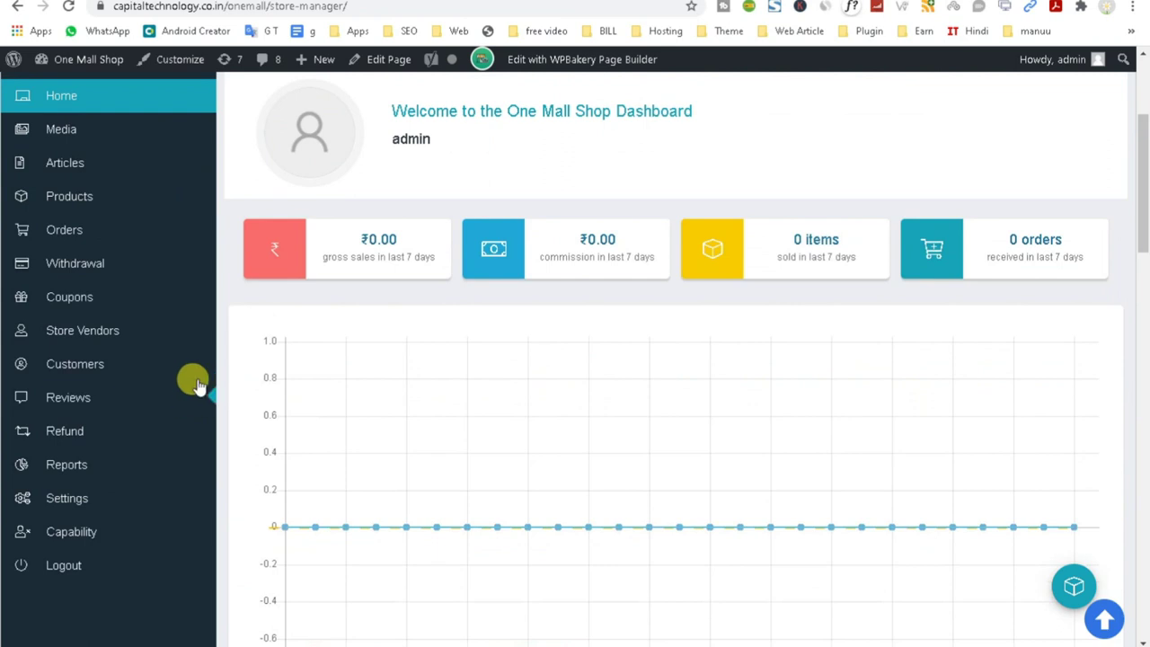
Open the store's Articles list and start a new article with Add New.
click(79, 169)
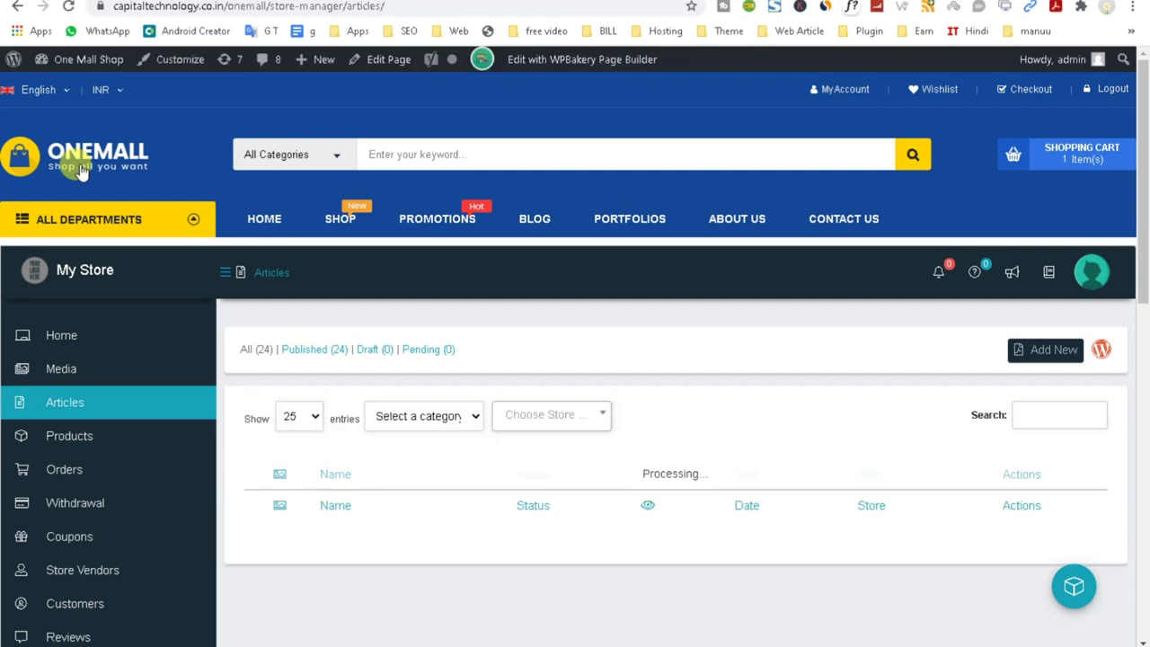
scroll(526, 315, down, 2)
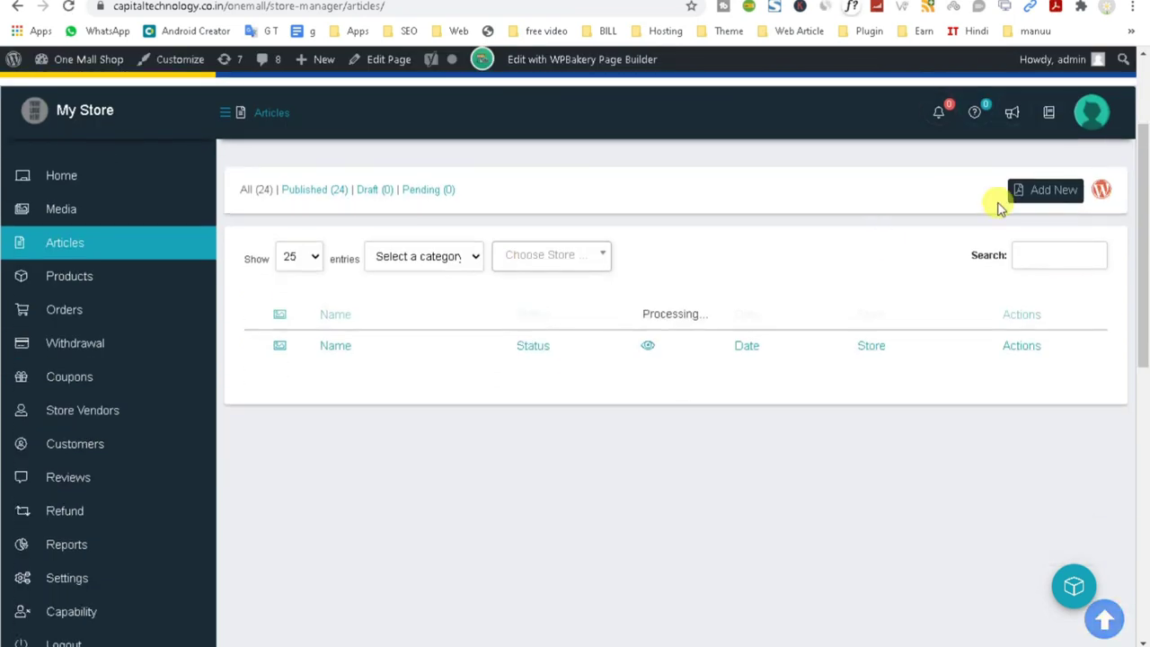
click(1031, 191)
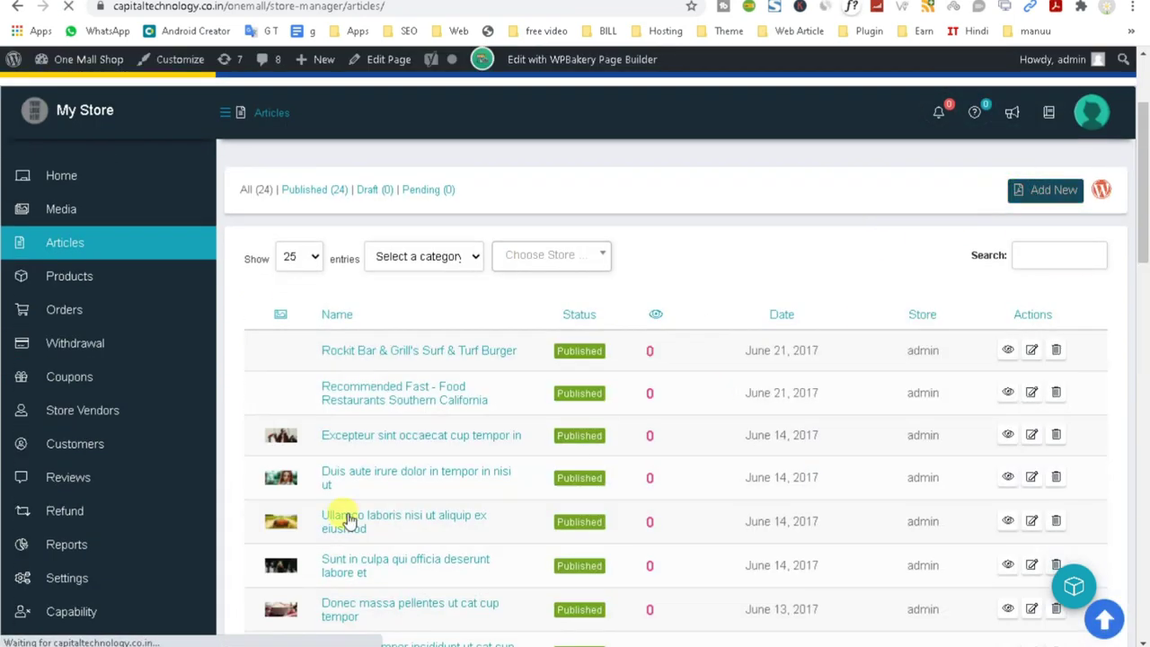
scroll(564, 467, down, 3)
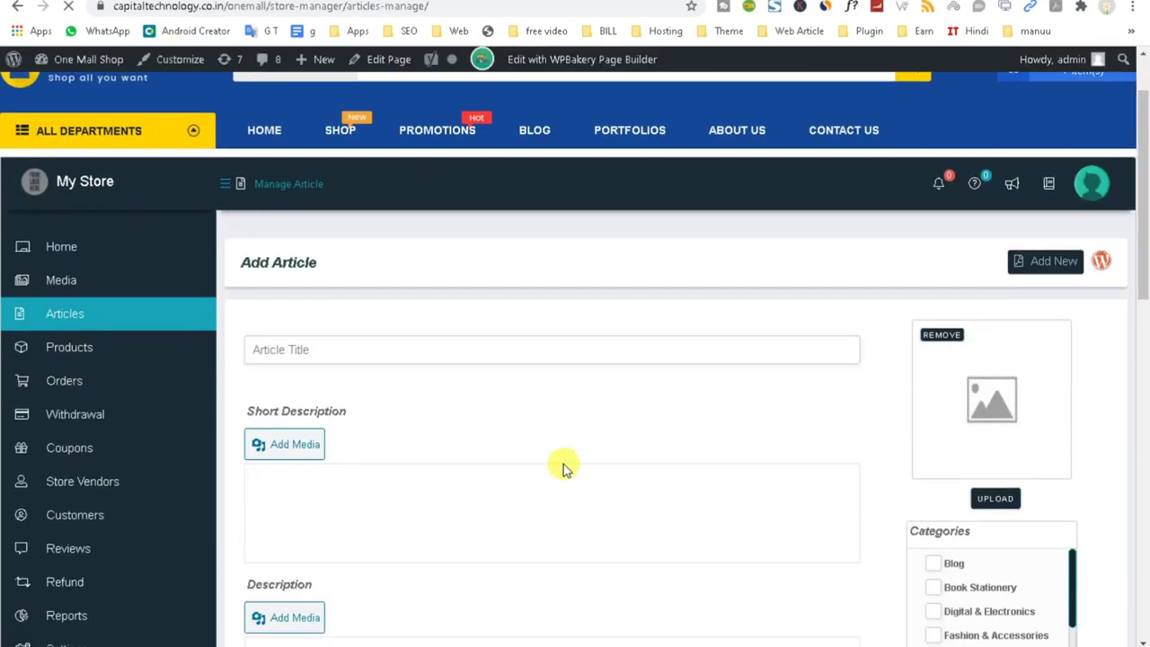
Review the Add Article fields: title, short description, description, store, meta description and focus keyword.
click(292, 202)
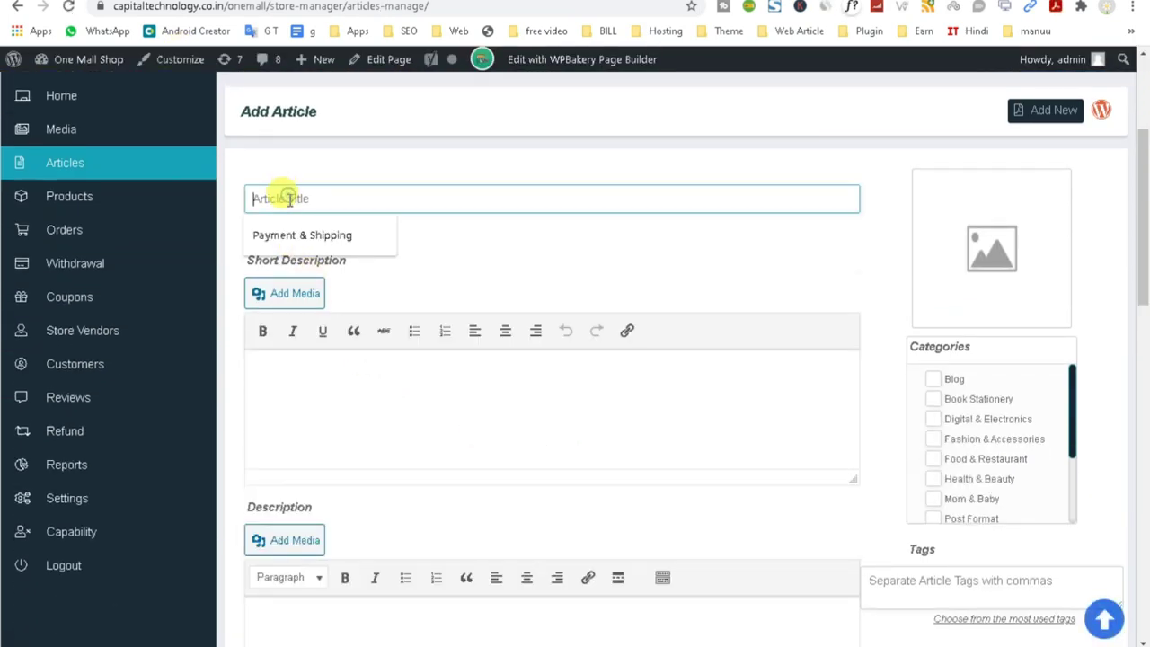
click(357, 377)
scroll(359, 379, down, 3)
click(331, 404)
scroll(508, 476, down, 4)
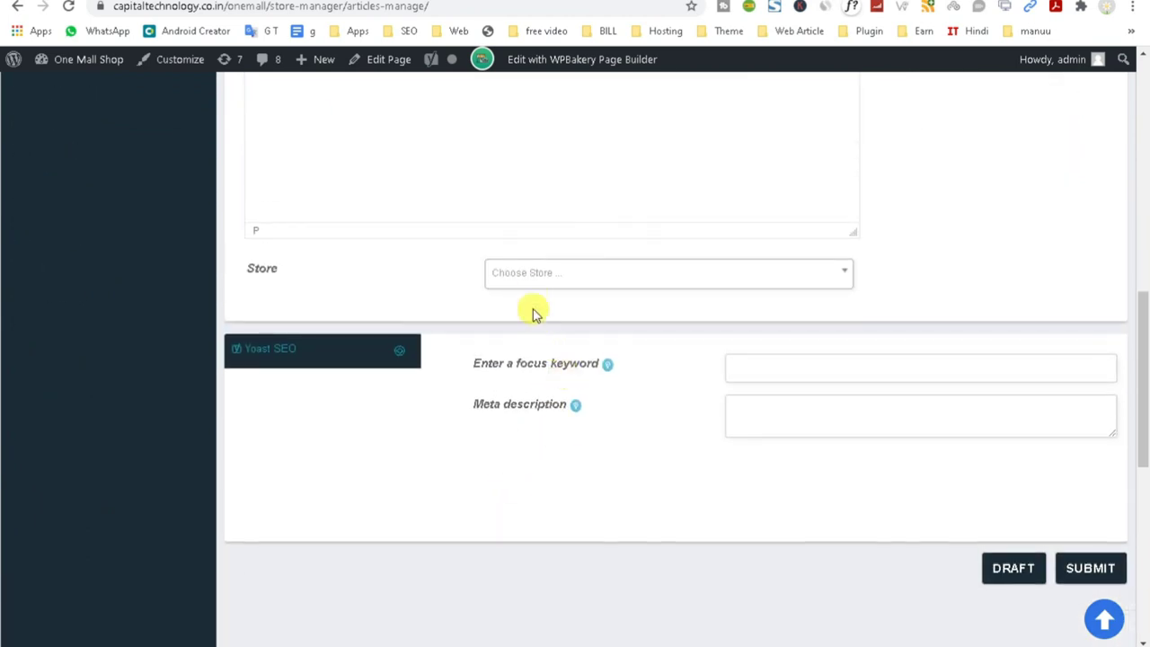
click(532, 277)
click(822, 415)
click(786, 371)
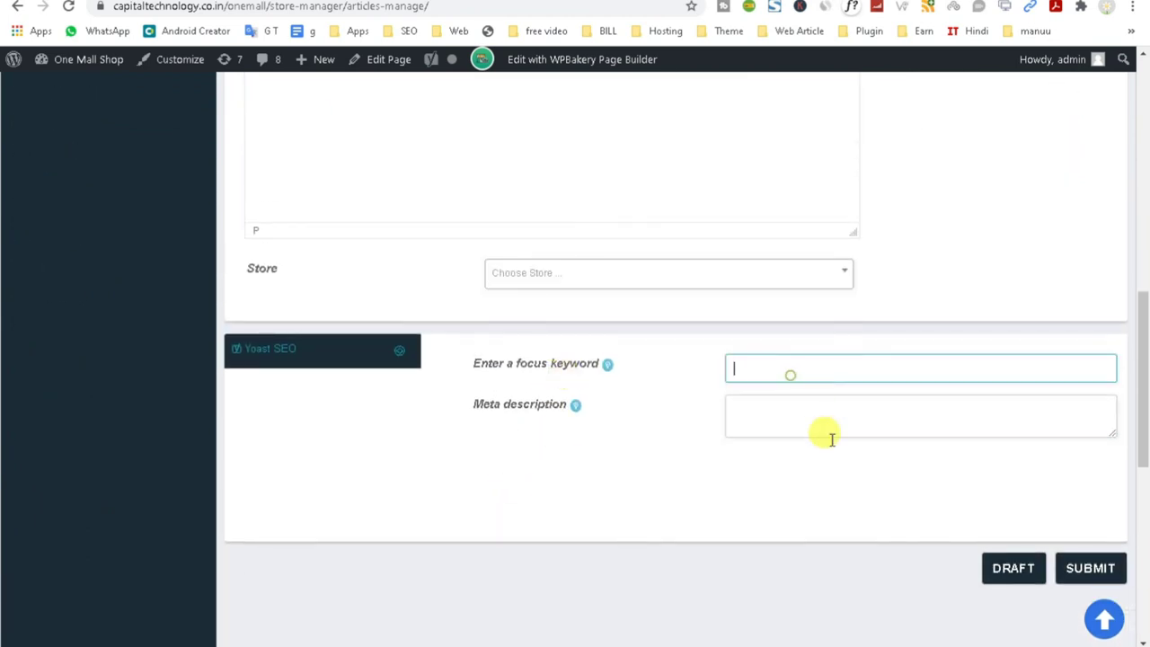
scroll(826, 467, up, 4)
scroll(827, 469, up, 2)
scroll(935, 323, down, 3)
scroll(934, 323, up, 3)
Enter 'Payment & Shipping' as the article title and place the caret in the description body.
click(485, 328)
scroll(487, 326, up, 3)
click(331, 356)
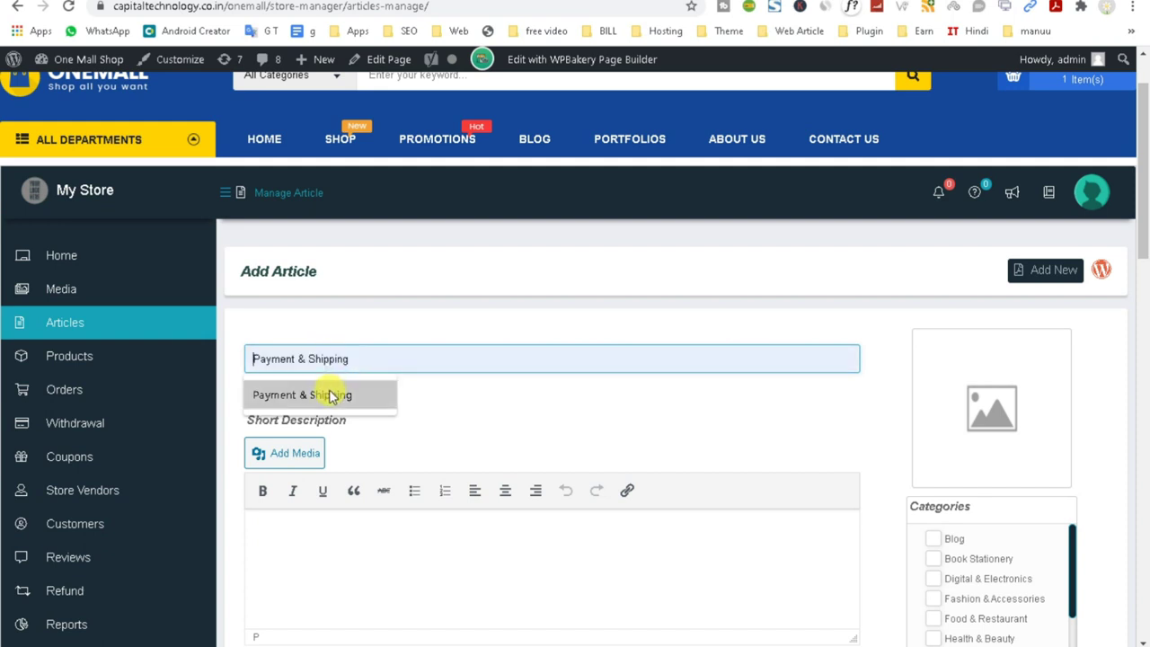
click(330, 397)
triple_click(405, 367)
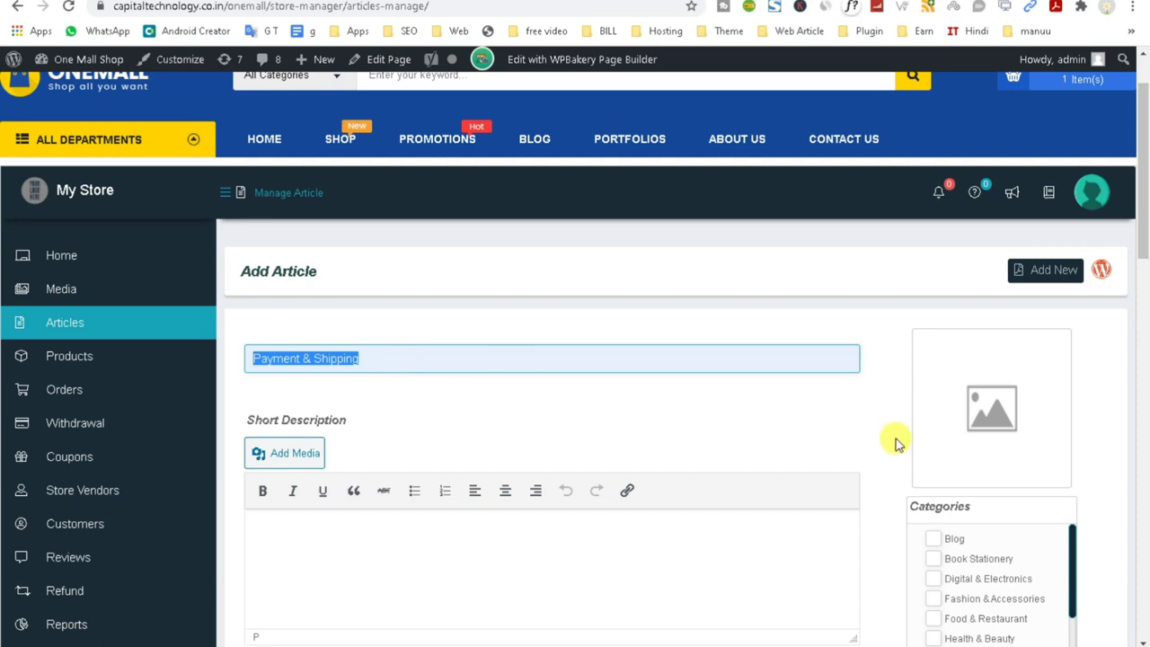
scroll(950, 455, down, 5)
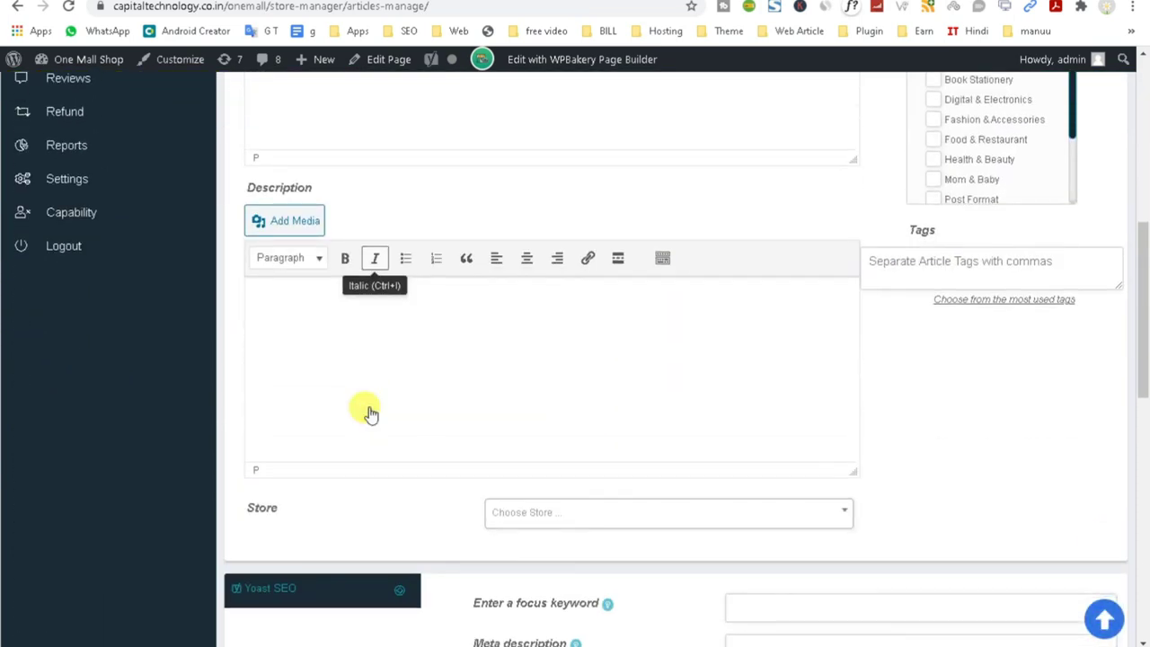
click(333, 389)
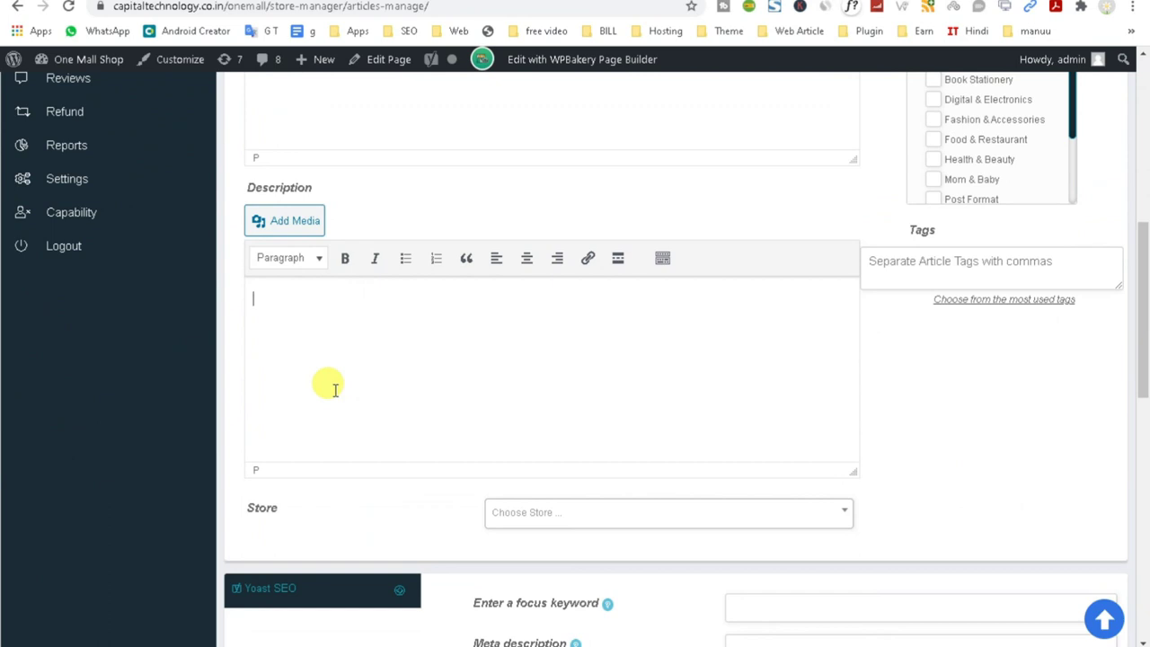
scroll(334, 389, up, 5)
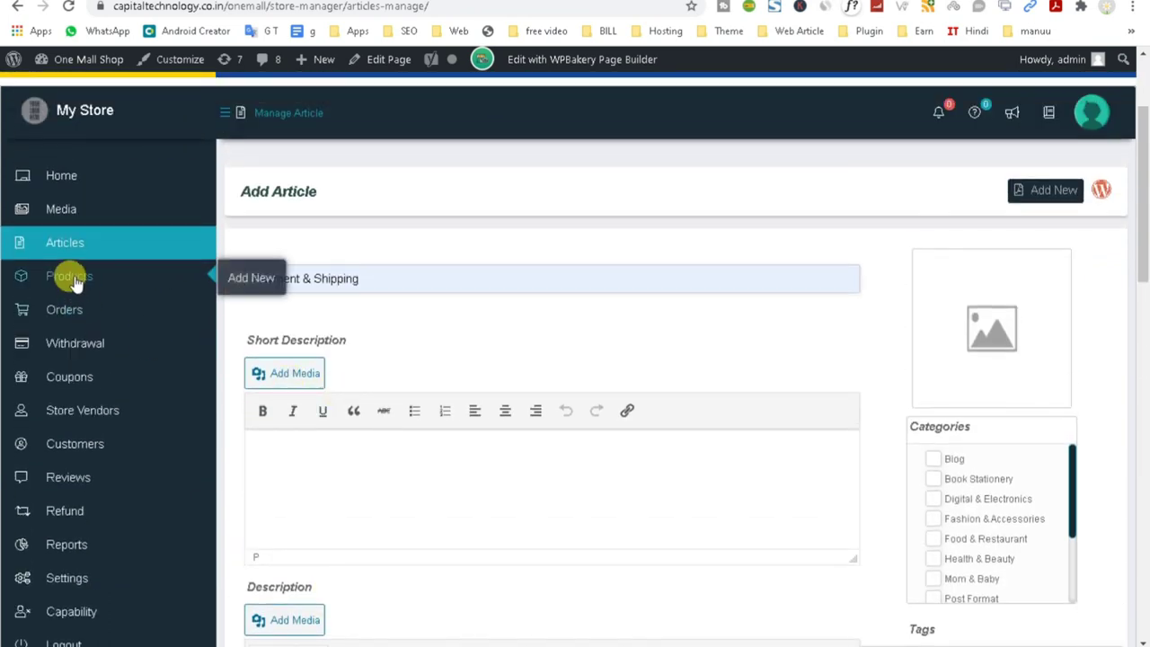
click(75, 281)
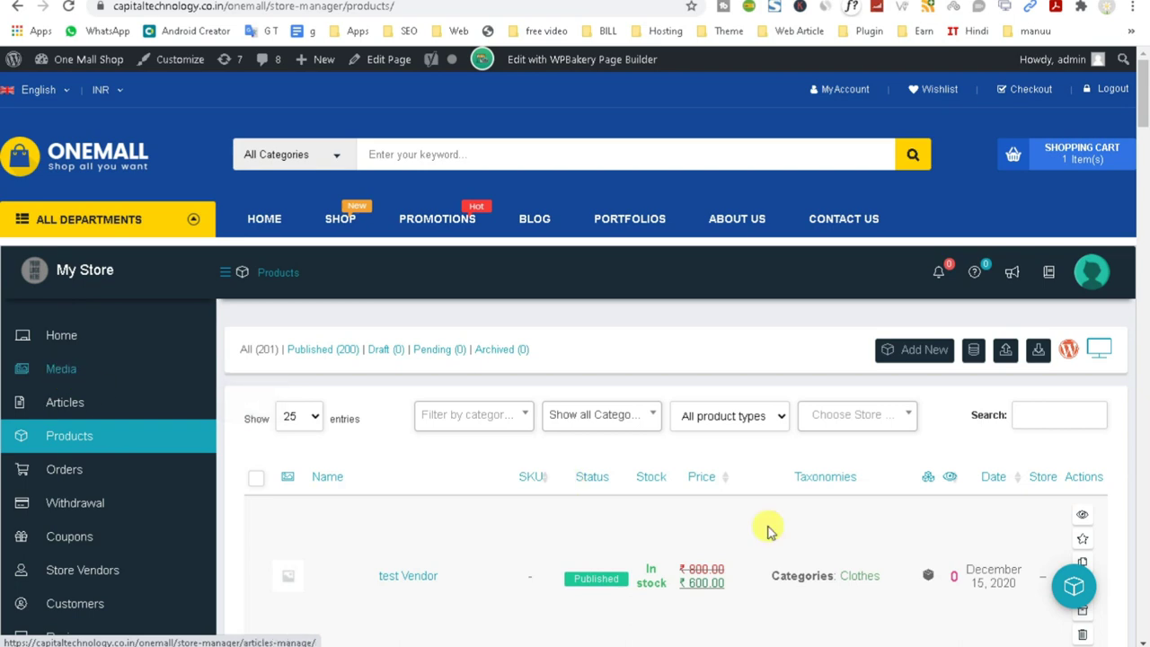
Scroll through the store's product list from top to bottom and back.
scroll(526, 549, down, 3)
scroll(398, 494, down, 4)
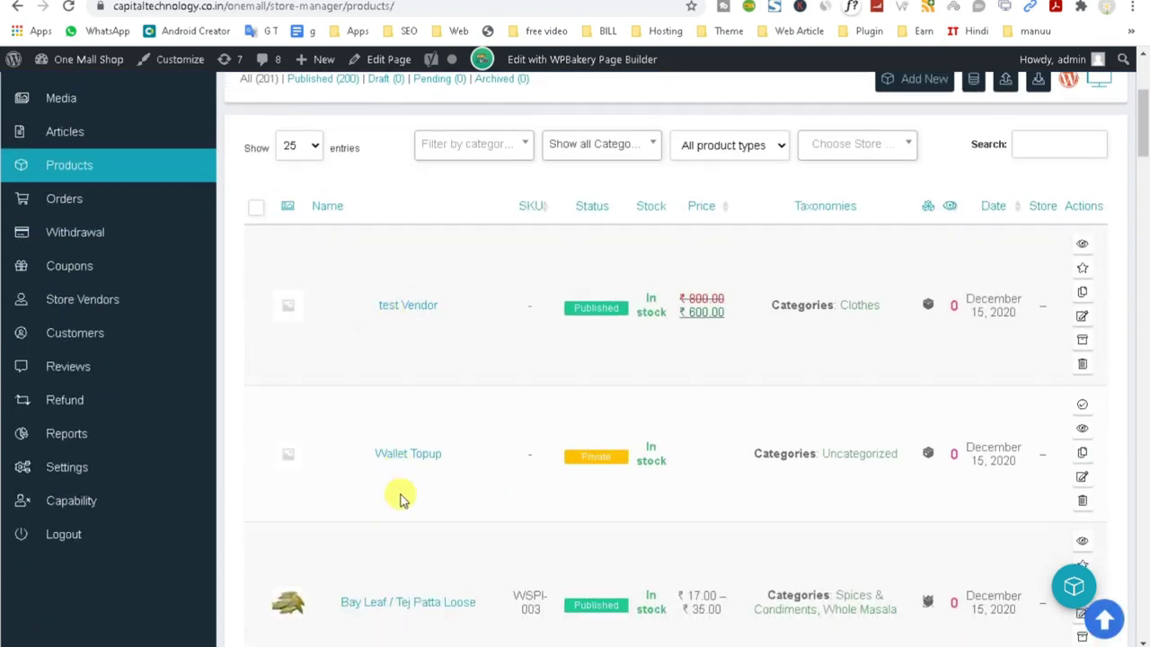
scroll(401, 500, up, 7)
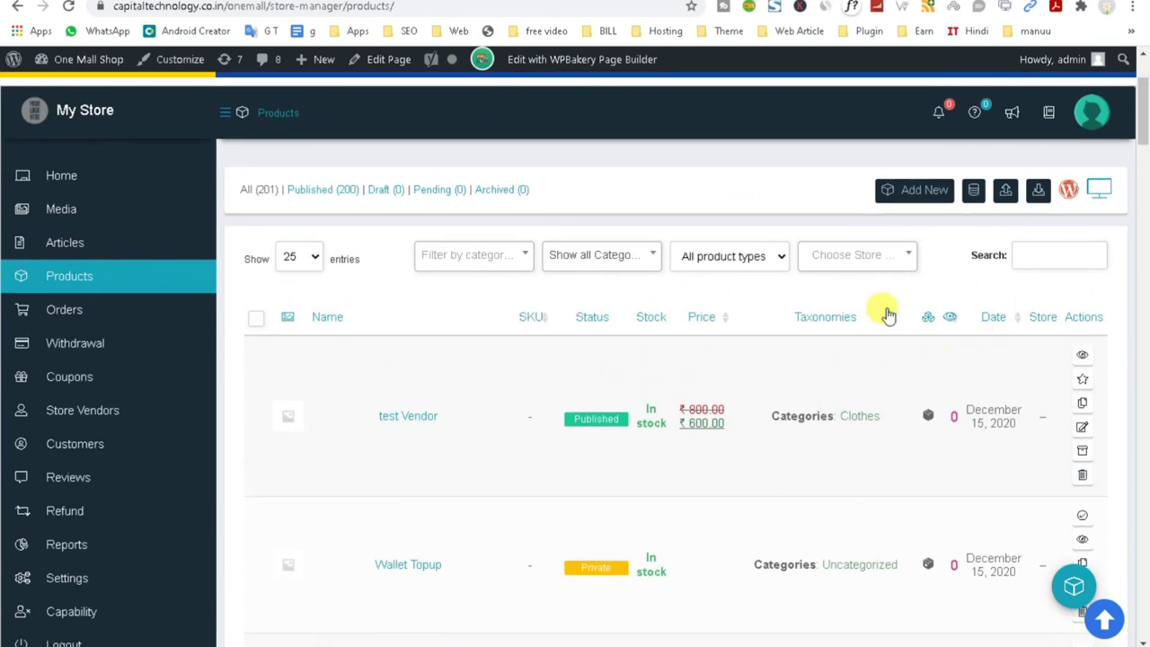
mouse_move(87, 292)
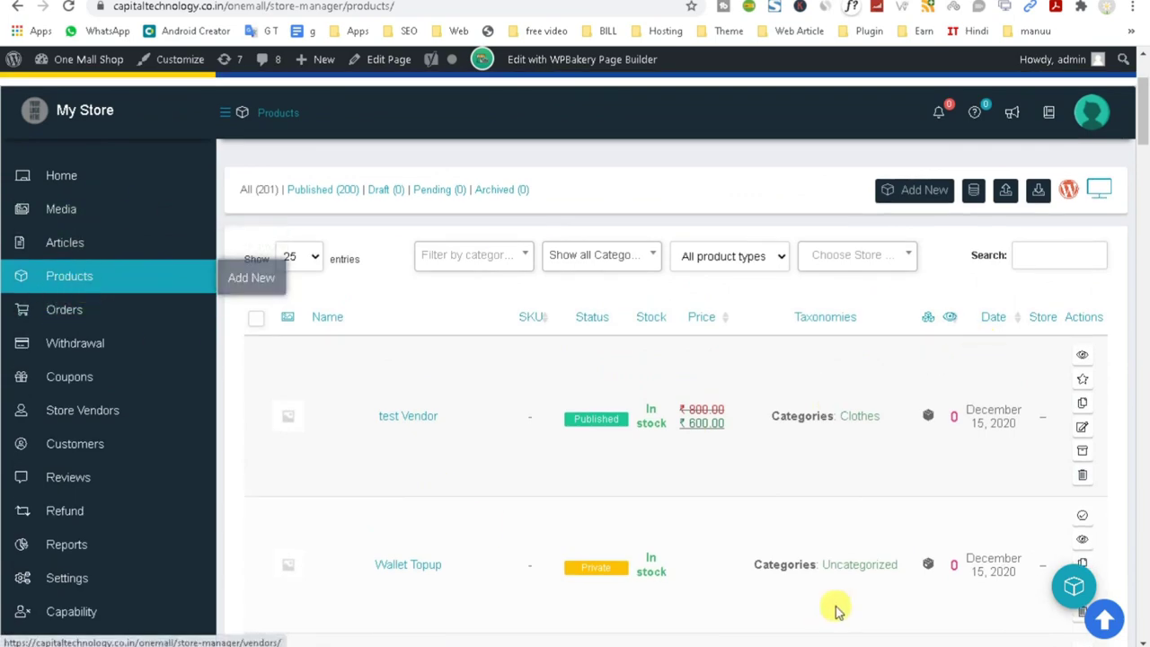
scroll(610, 529, down, 10)
scroll(611, 530, down, 20)
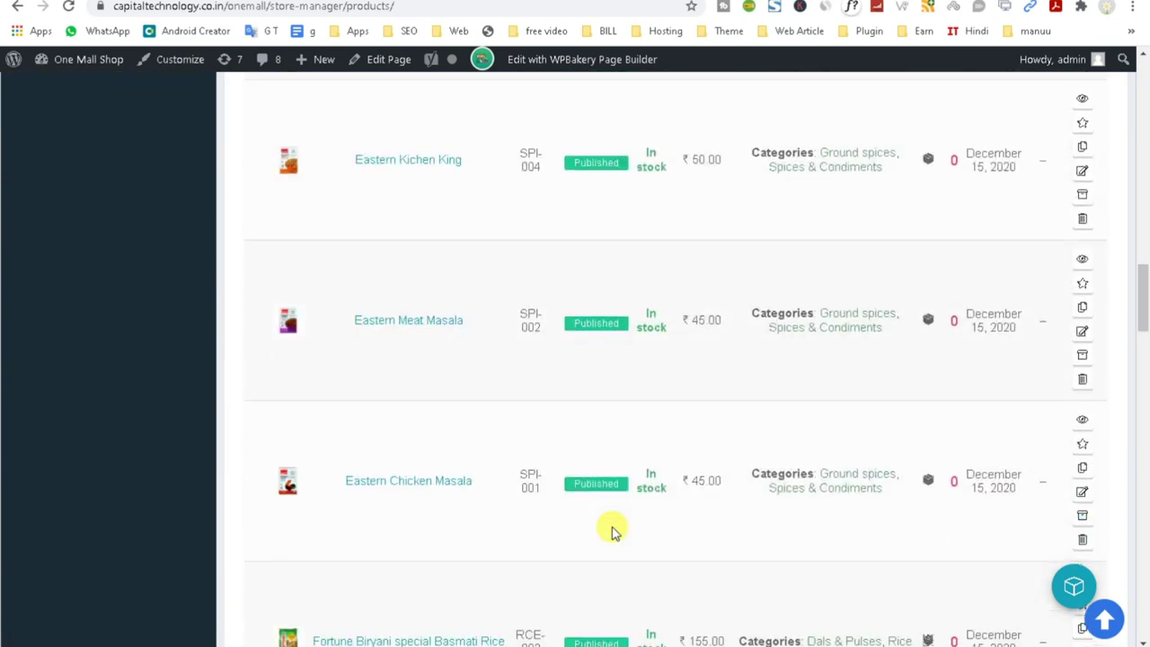
scroll(611, 530, down, 6)
drag(1143, 440, 1145, 128)
scroll(1144, 102, up, 2)
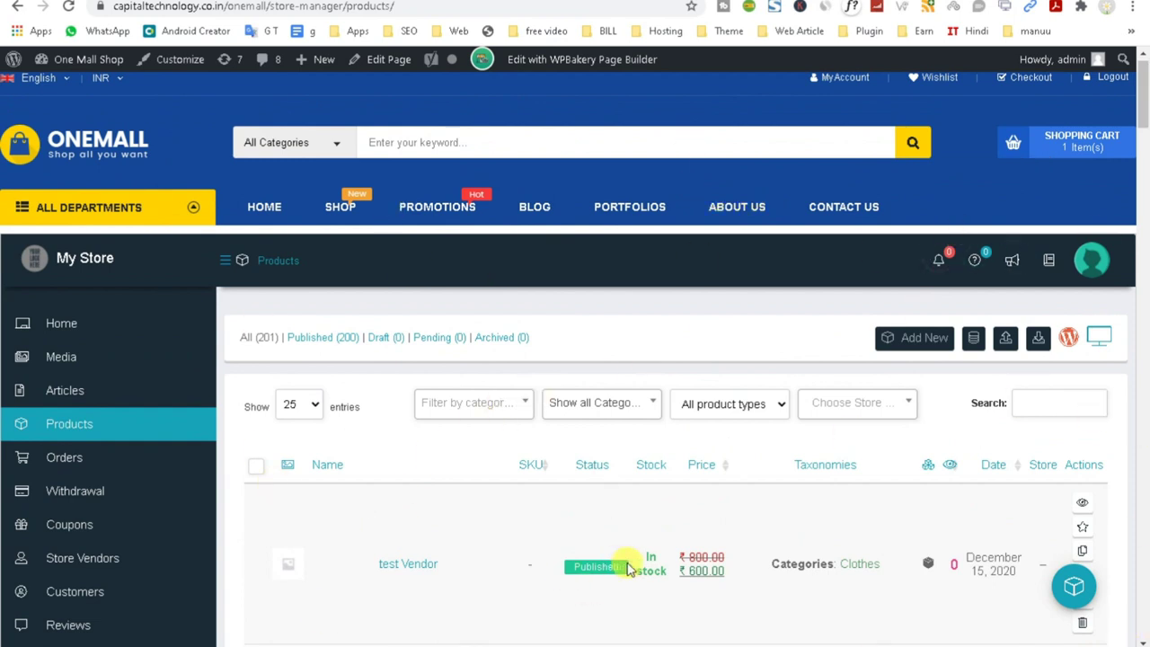
scroll(629, 567, up, 1)
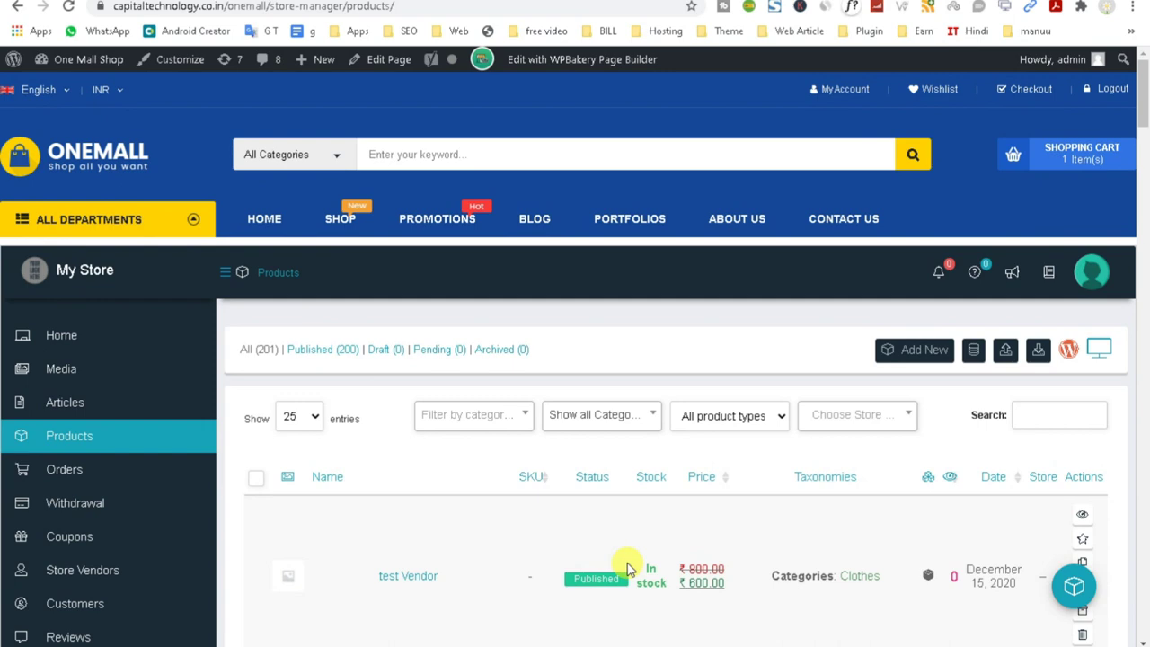
Bring up the context menu on the admin bar's Dashboard link.
mouse_move(77, 59)
right_click(63, 95)
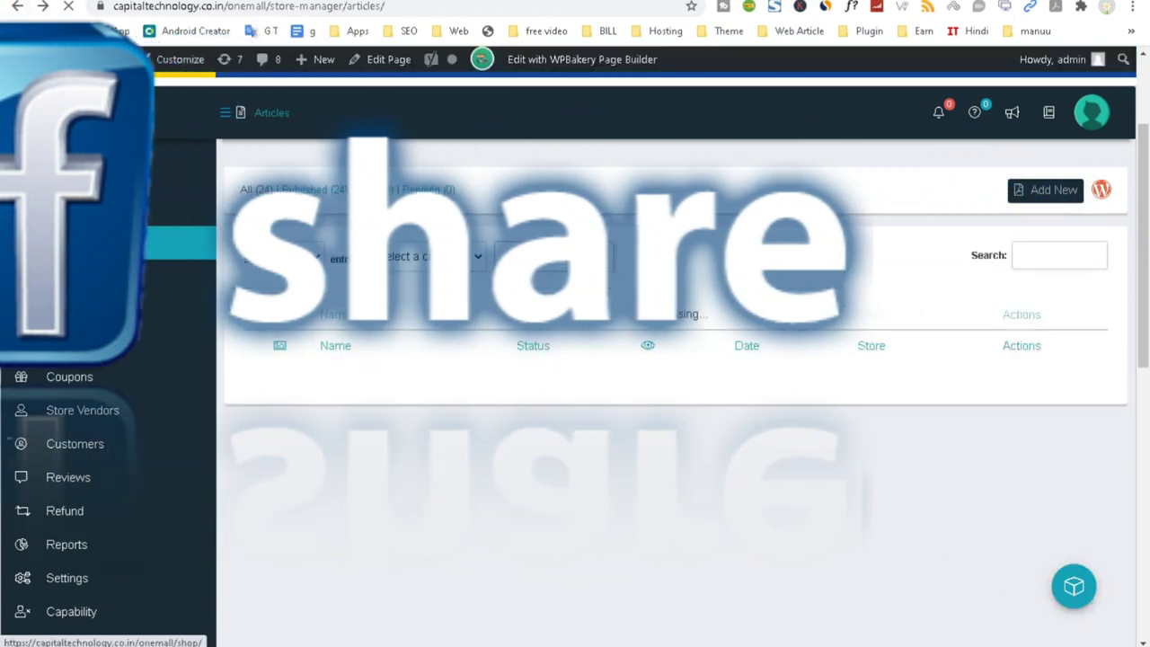
mouse_move(77, 59)
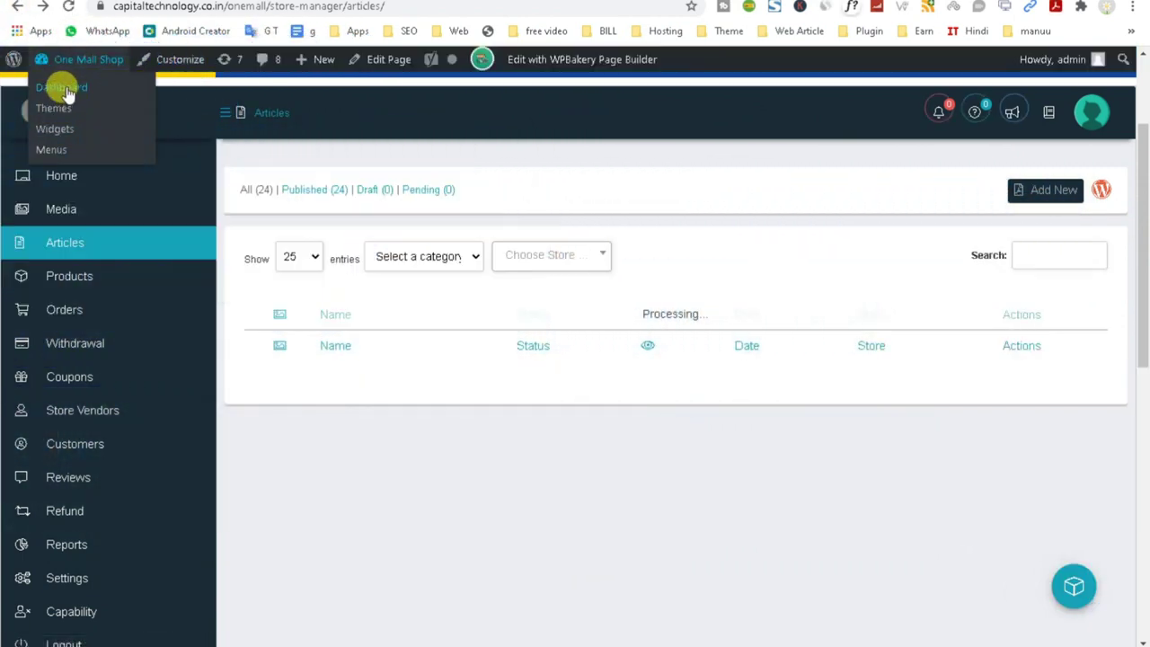
right_click(68, 95)
From the admin dashboard, open All Pages and search the pages for 'vendor'.
key(Escape)
click(88, 93)
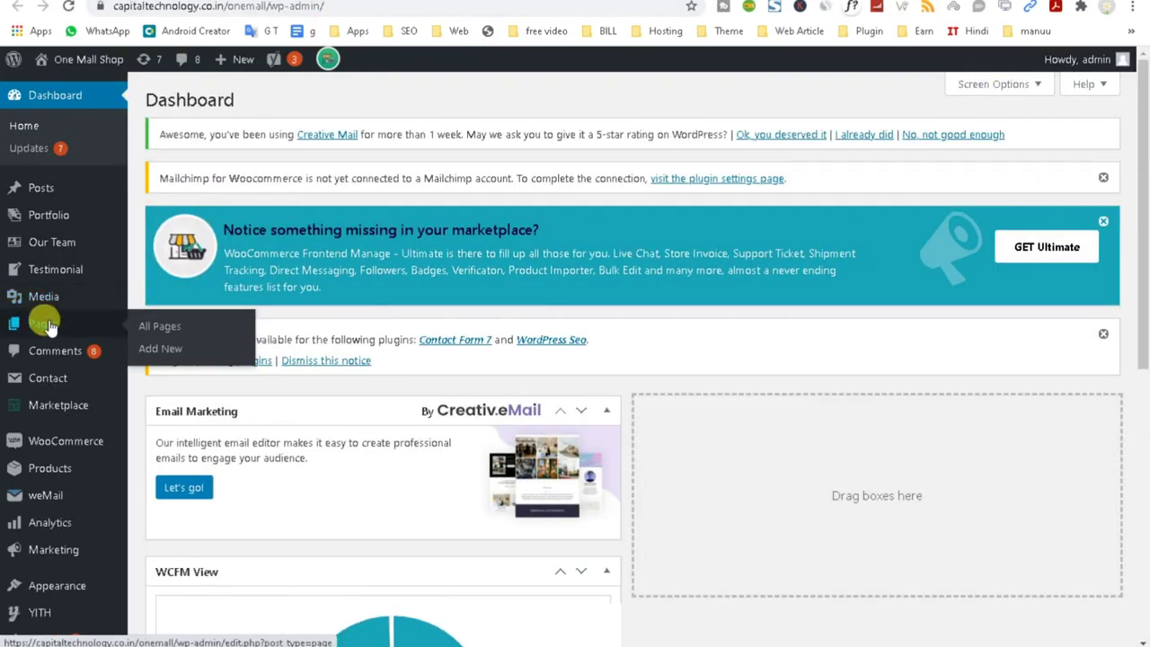
click(47, 332)
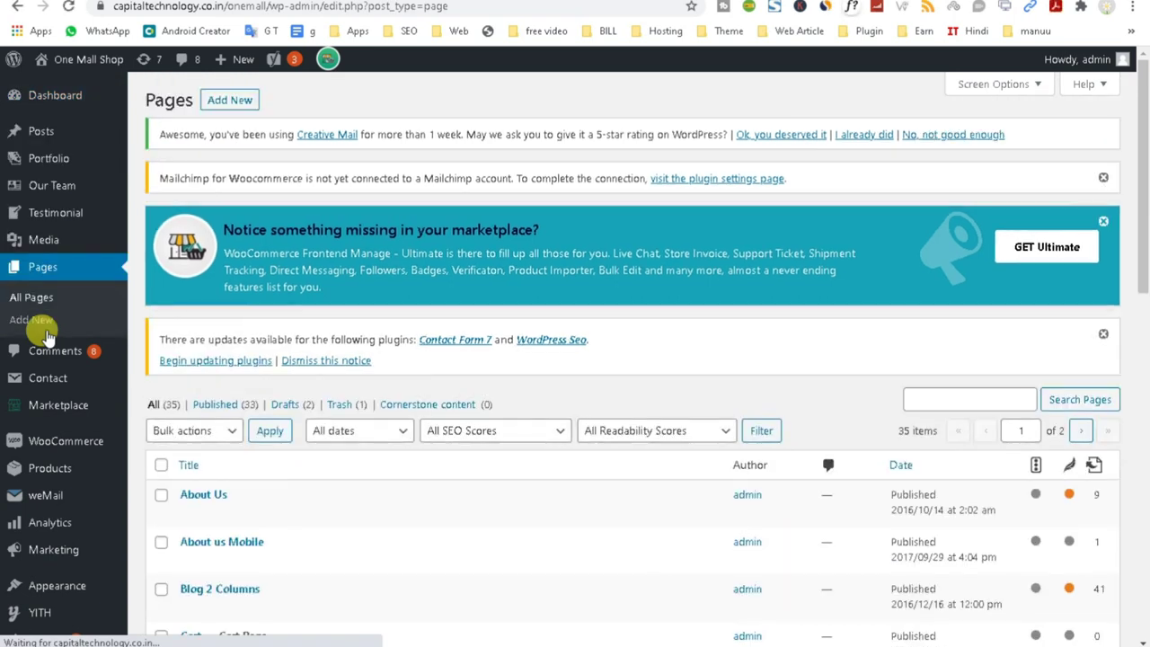
click(921, 398)
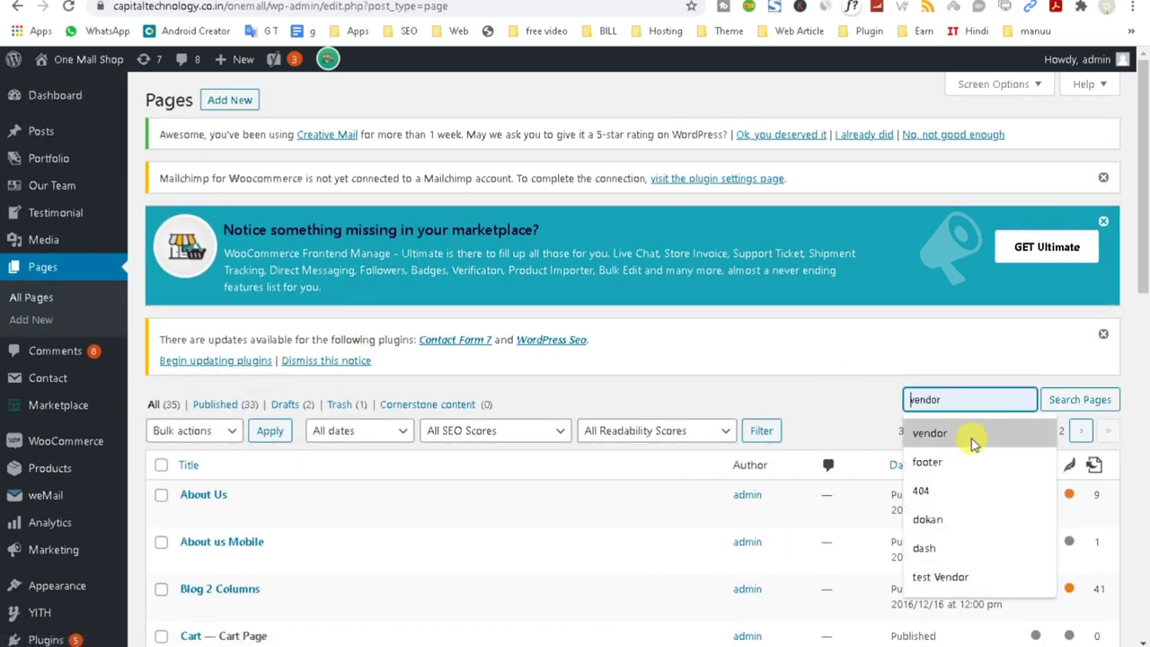
click(930, 432)
click(1069, 404)
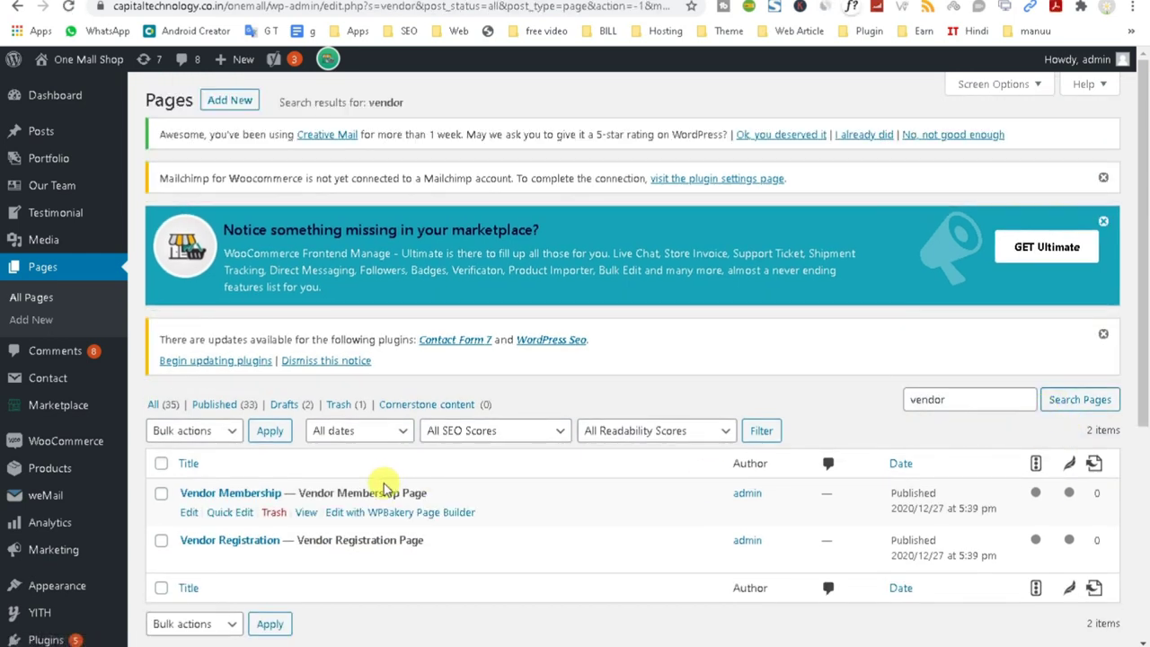
Open the Vendor Registration page's View link in a new tab.
scroll(568, 589, down, 2)
mouse_move(326, 429)
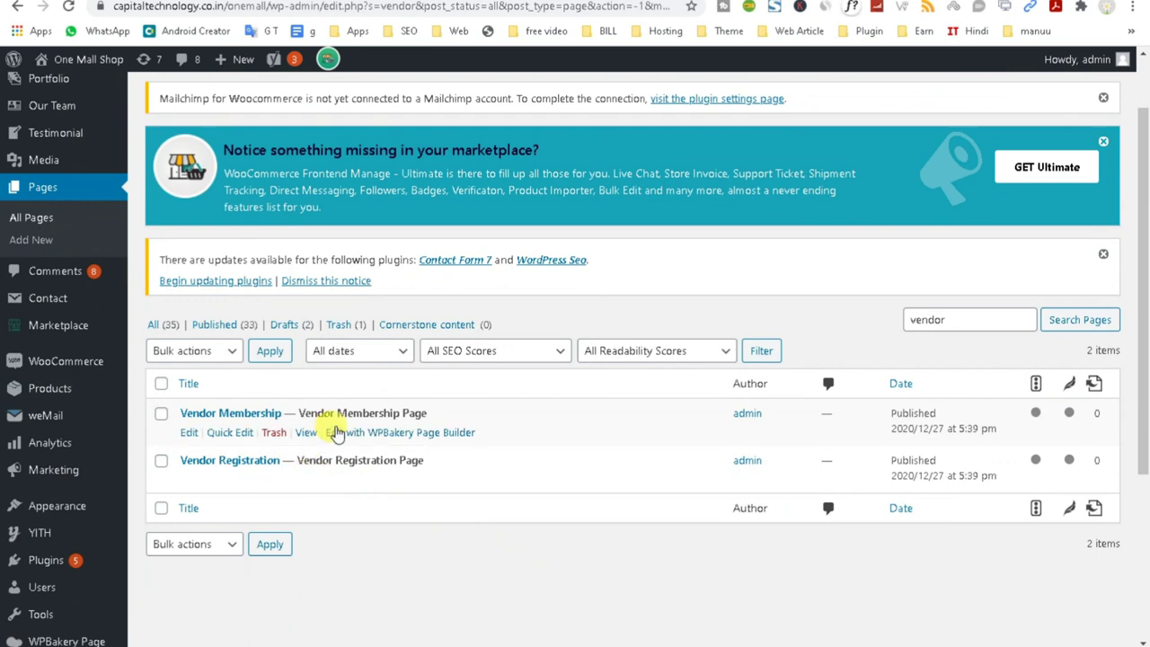
mouse_move(246, 479)
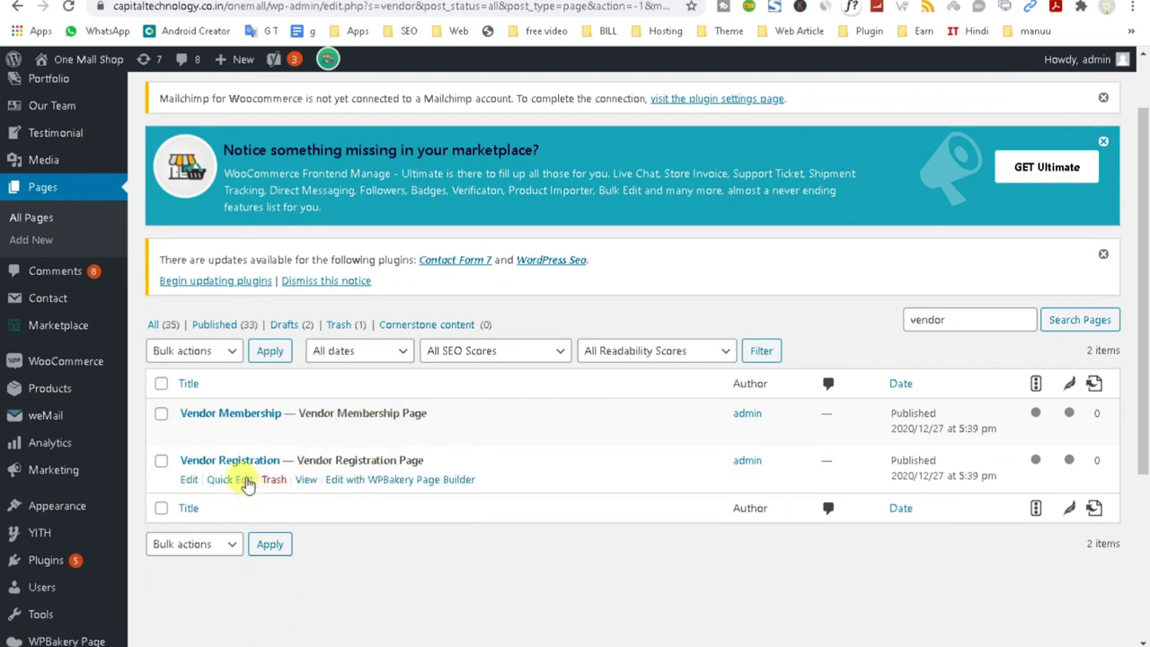
right_click(310, 481)
click(347, 494)
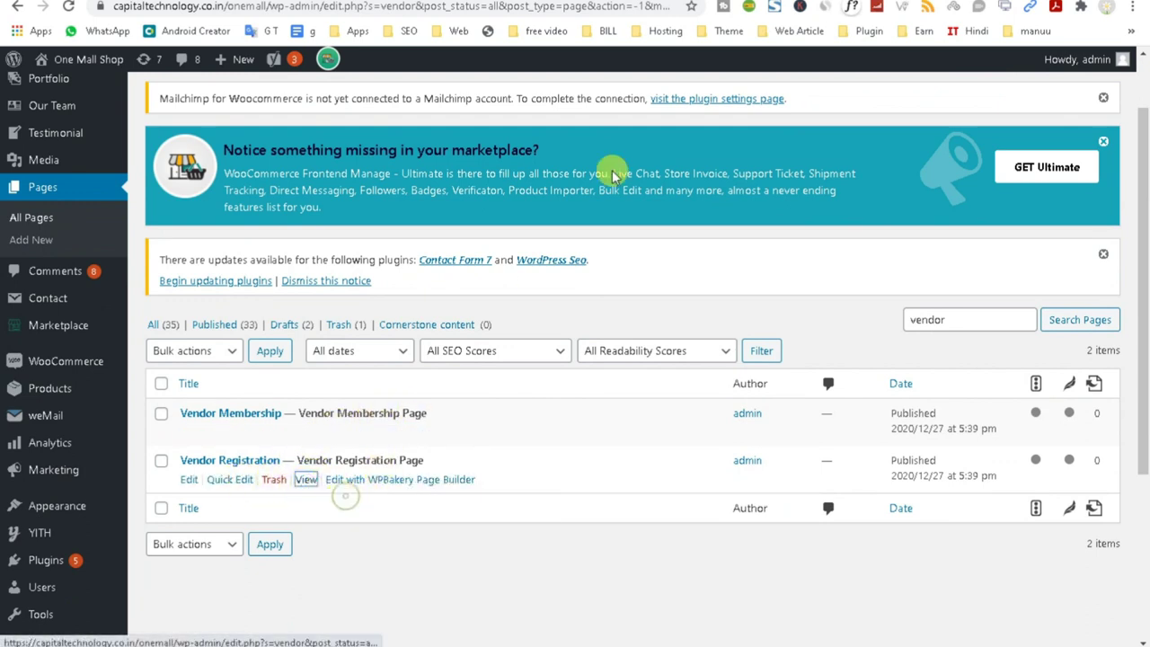
On the registration page, copy its address and confirm Store Name is a required field.
click(427, 2)
click(377, 4)
key(ctrl+c)
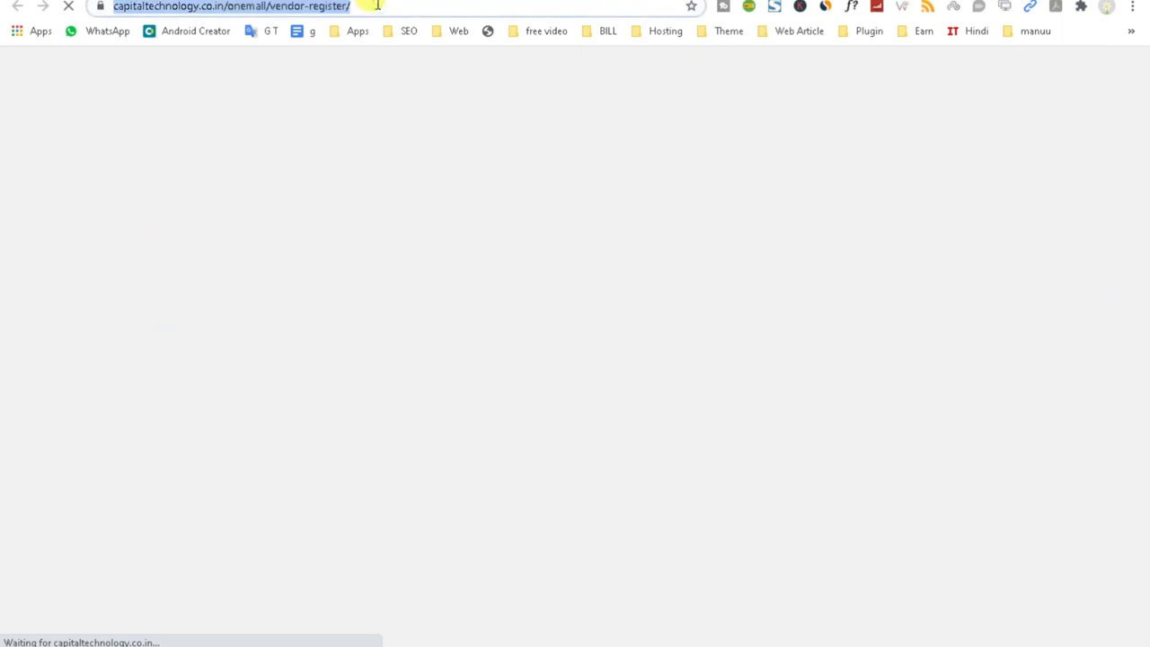
scroll(488, 389, down, 3)
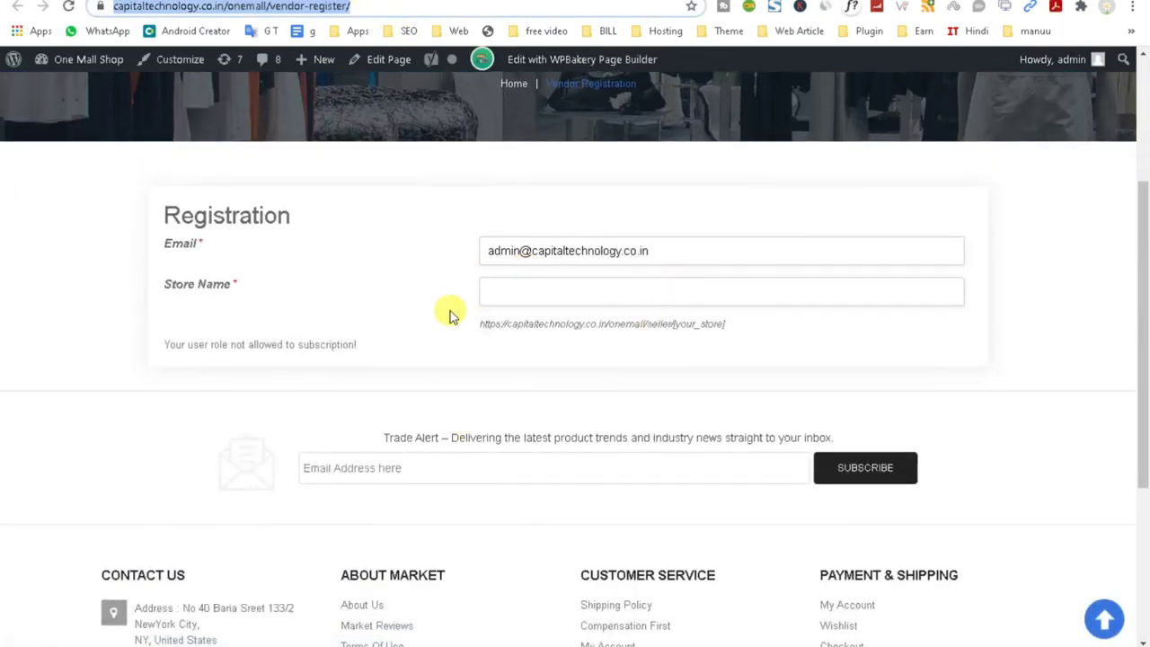
click(504, 295)
click(510, 244)
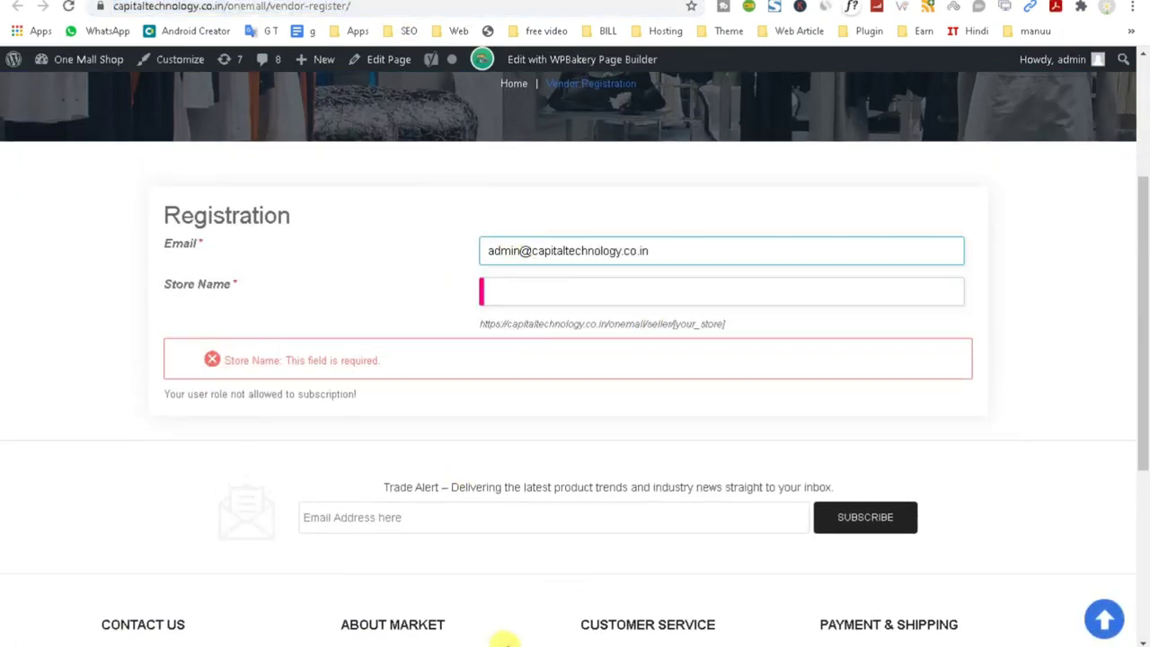
click(598, 608)
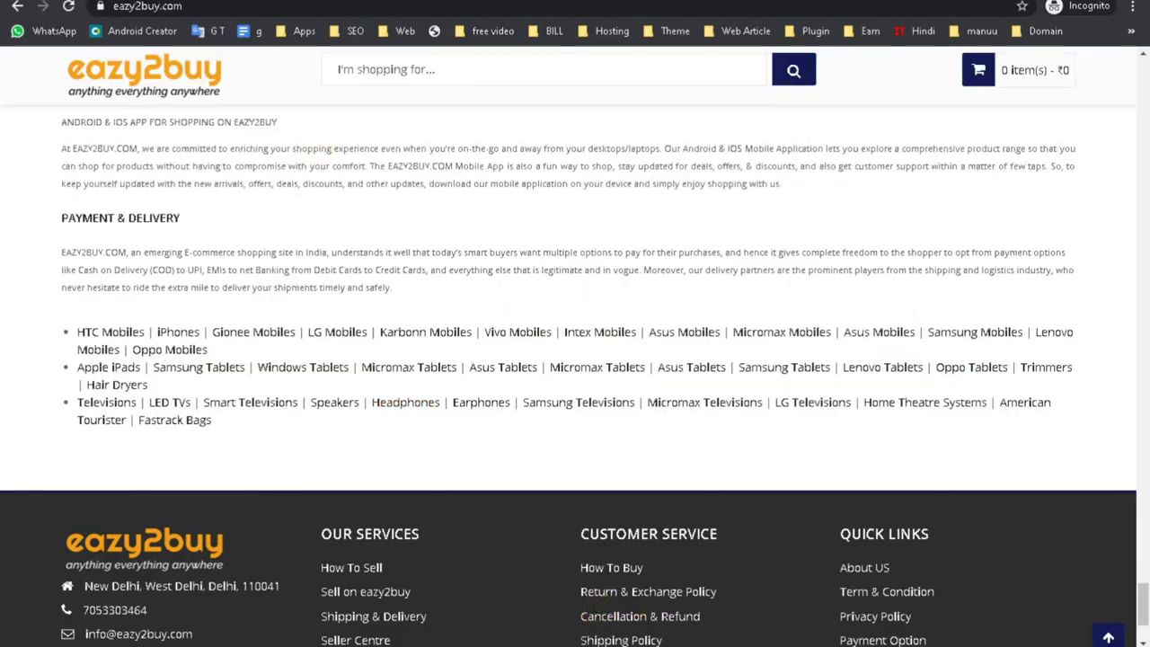
Paste the Vendor Registration address into the incognito window and load the page.
click(341, 5)
key(ctrl+v)
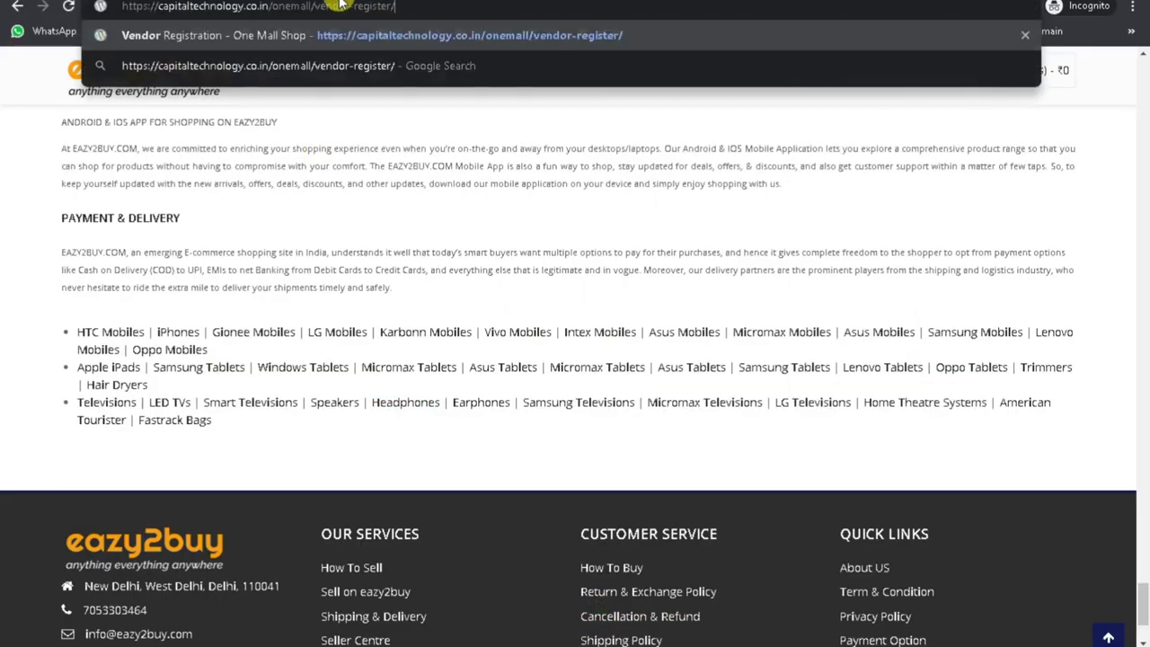
key(Return)
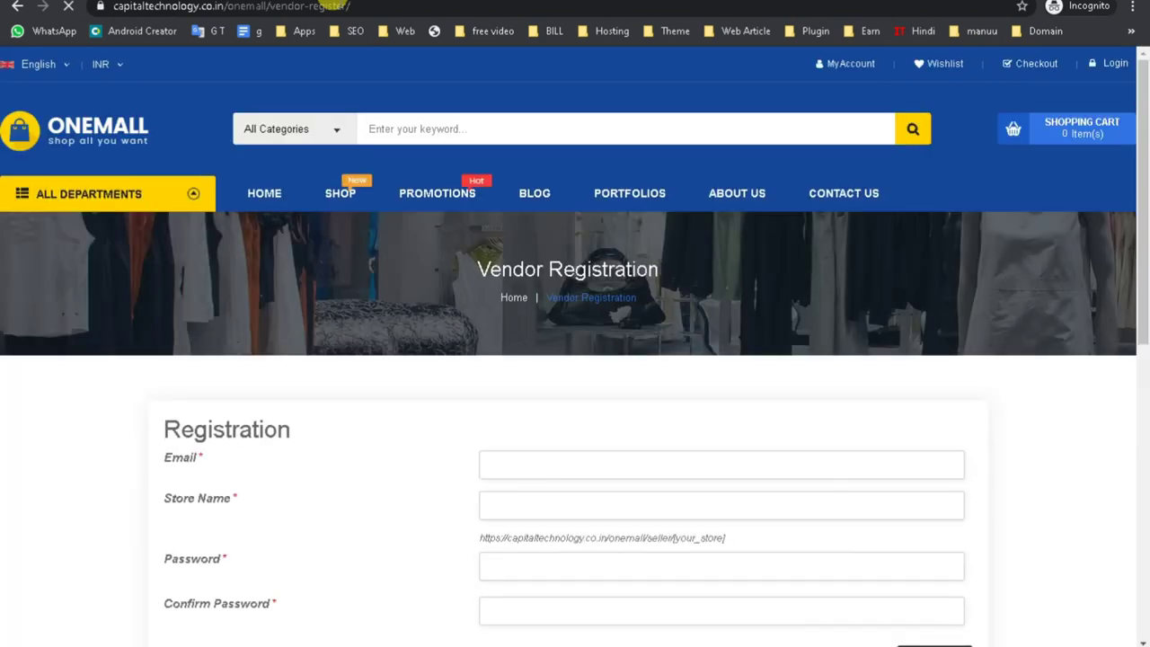
scroll(367, 282, down, 3)
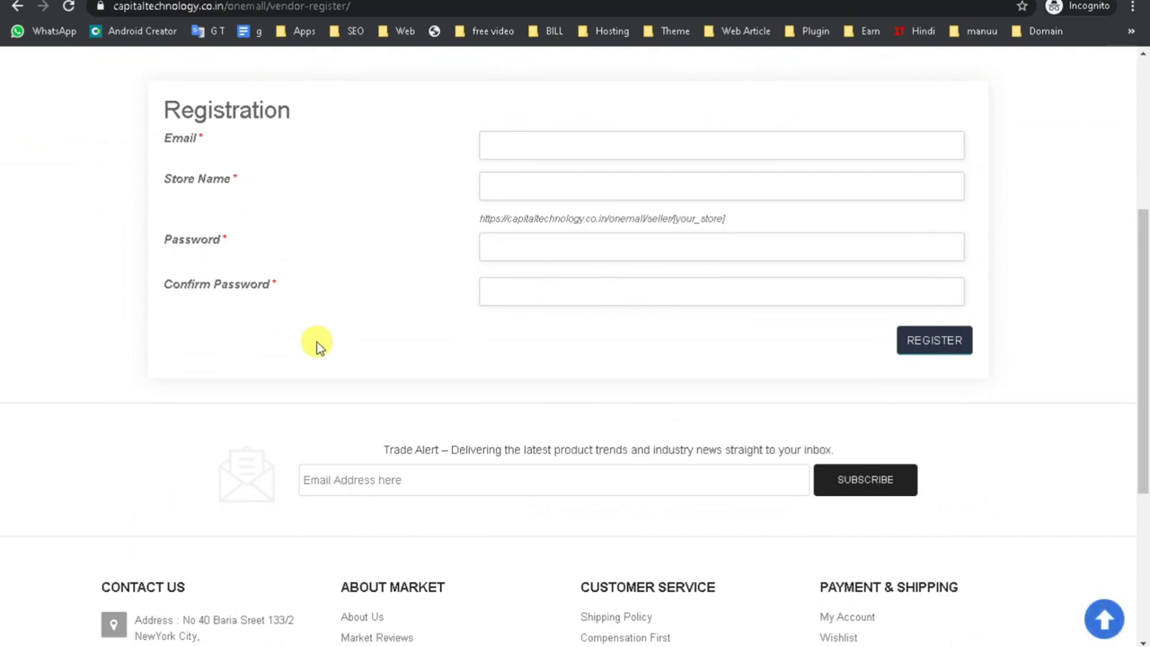
scroll(316, 344, up, 1)
Highlight the Email, Store Name and Confirm Password labels and the seller/your_store URL hint.
drag(159, 217, 235, 232)
drag(158, 261, 258, 267)
click(161, 324)
drag(156, 376, 289, 393)
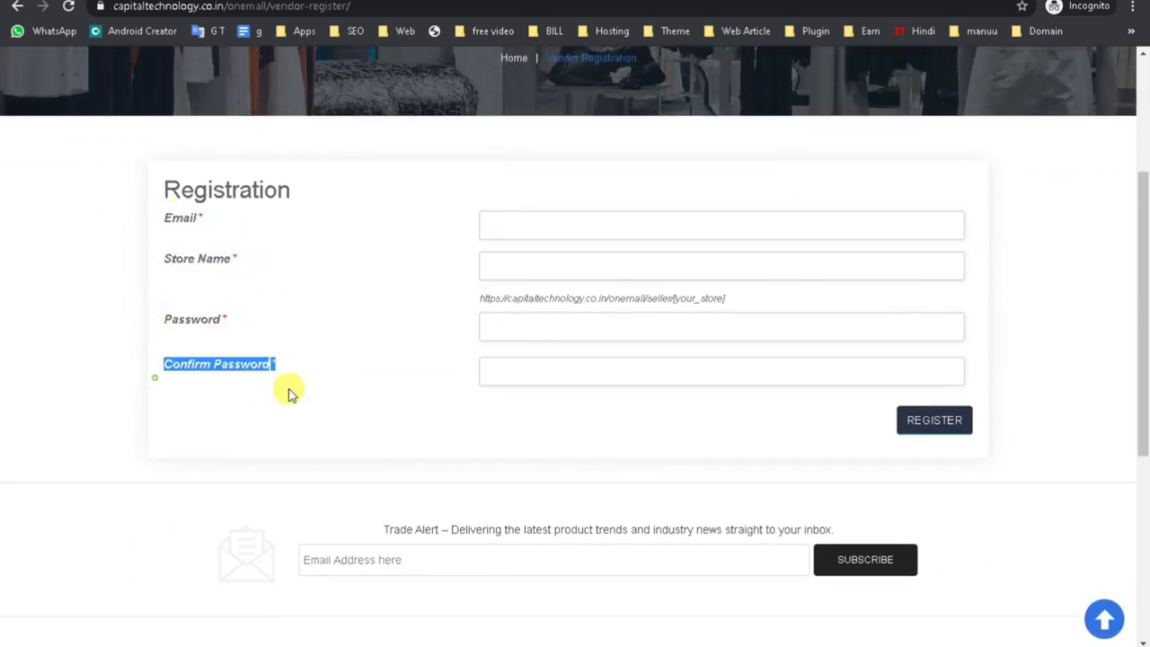
click(593, 327)
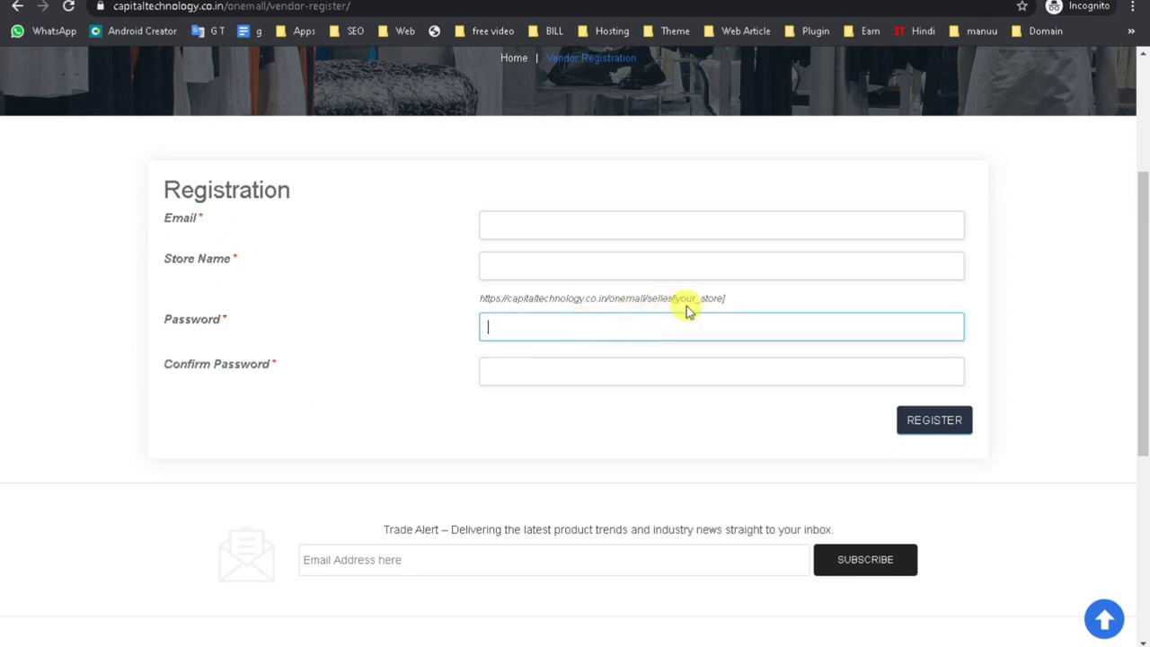
drag(674, 299, 666, 299)
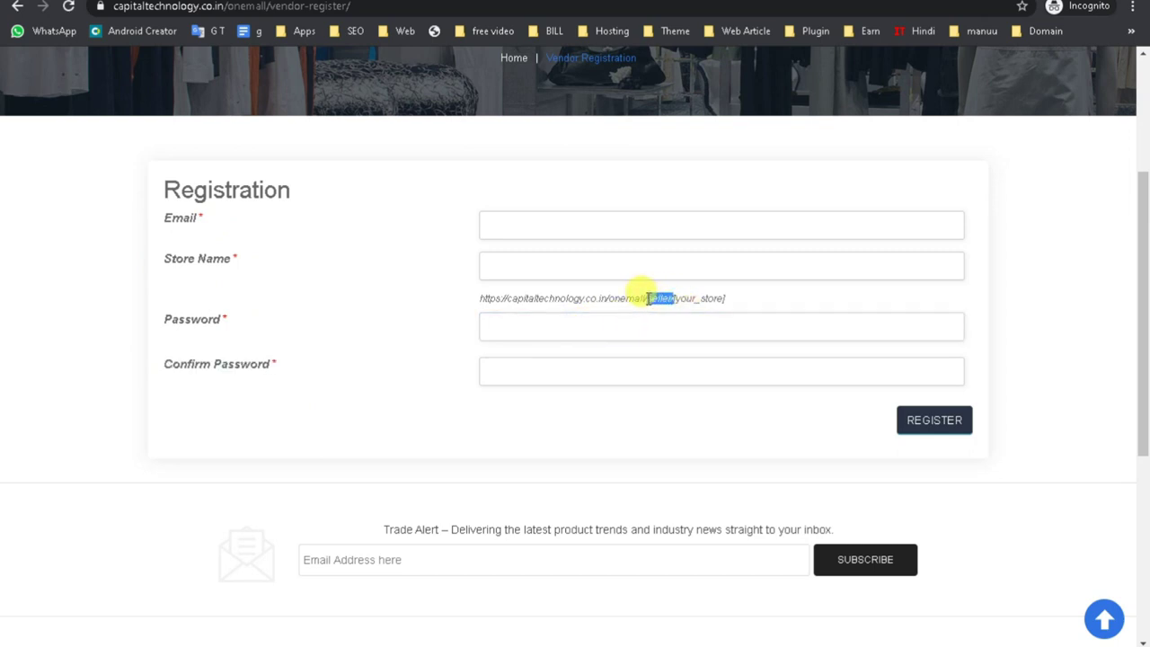
drag(673, 297, 774, 302)
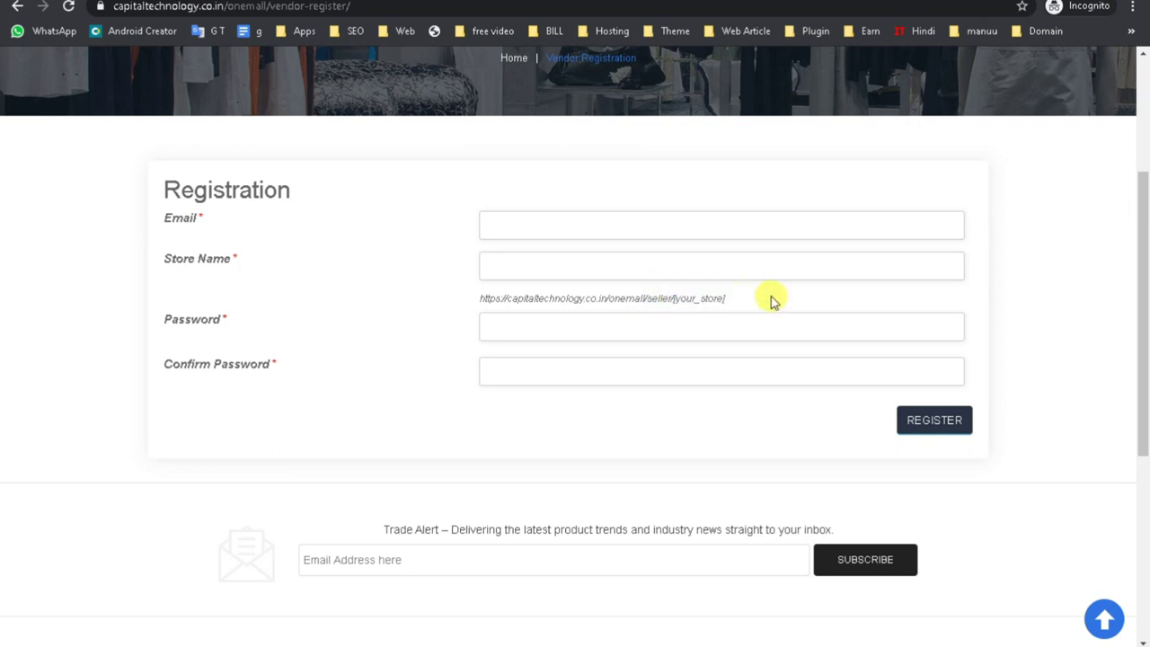
Try out the Password and Confirm Password fields, leaving the form blank.
click(488, 326)
click(488, 361)
click(488, 329)
click(491, 364)
click(494, 326)
click(497, 361)
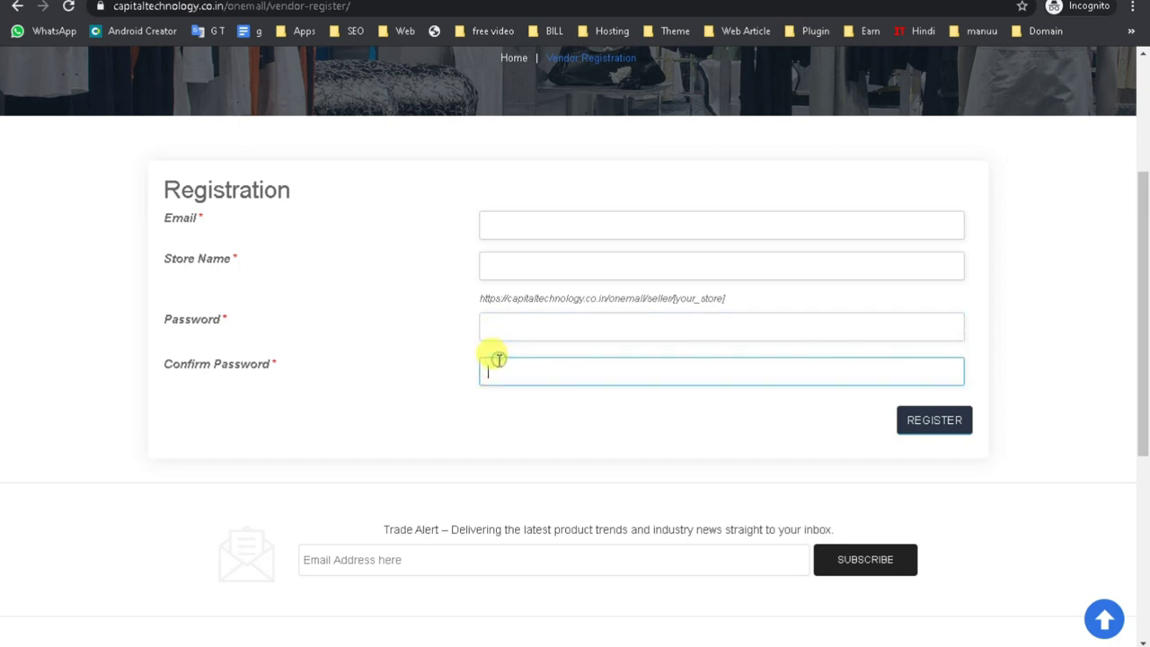
click(487, 323)
click(501, 369)
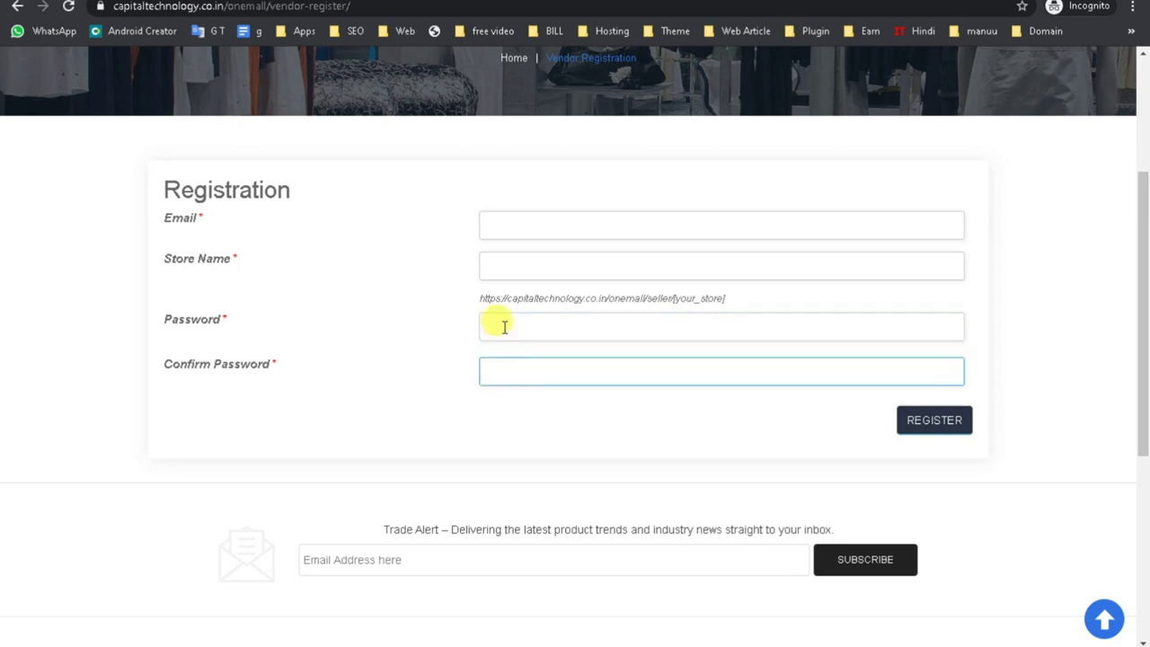
click(501, 326)
click(506, 370)
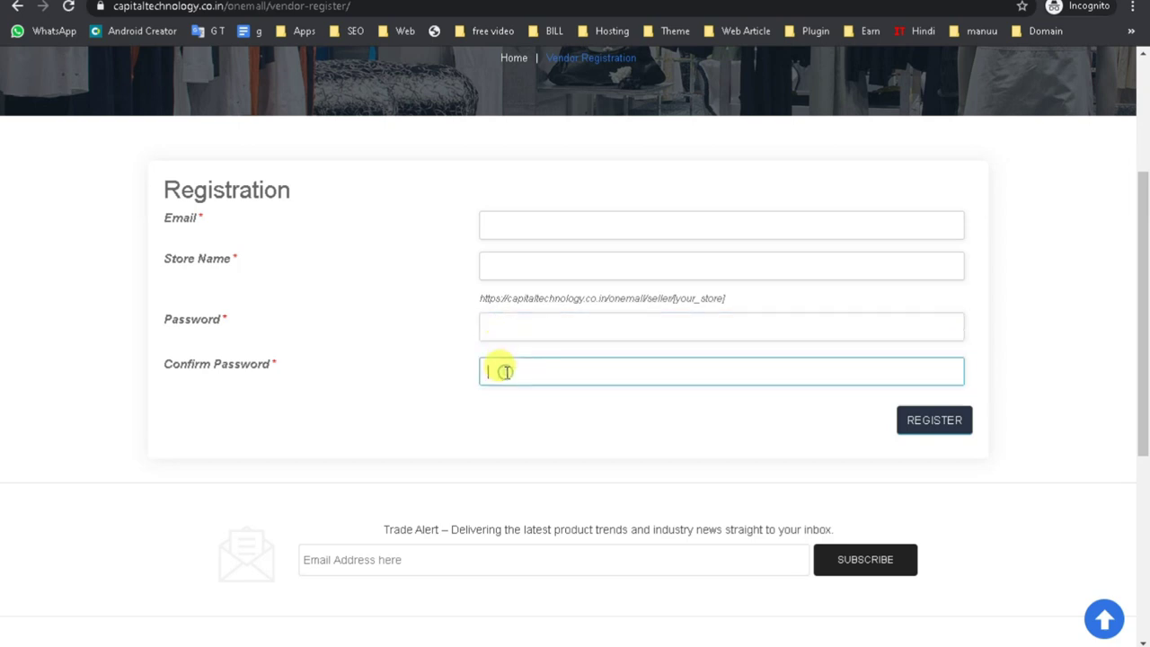
mouse_move(530, 640)
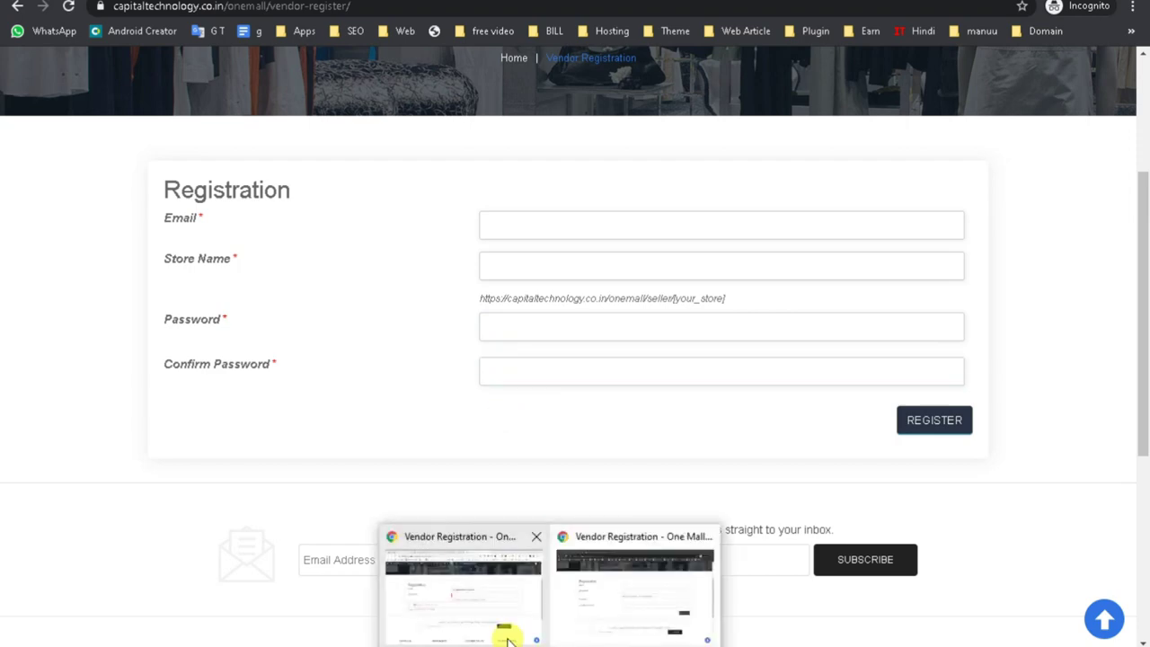
click(482, 611)
Switch back to the vendor-filtered admin Pages list and the store manager Articles page, then open Plugins.
scroll(619, 485, up, 3)
key(alt+Tab)
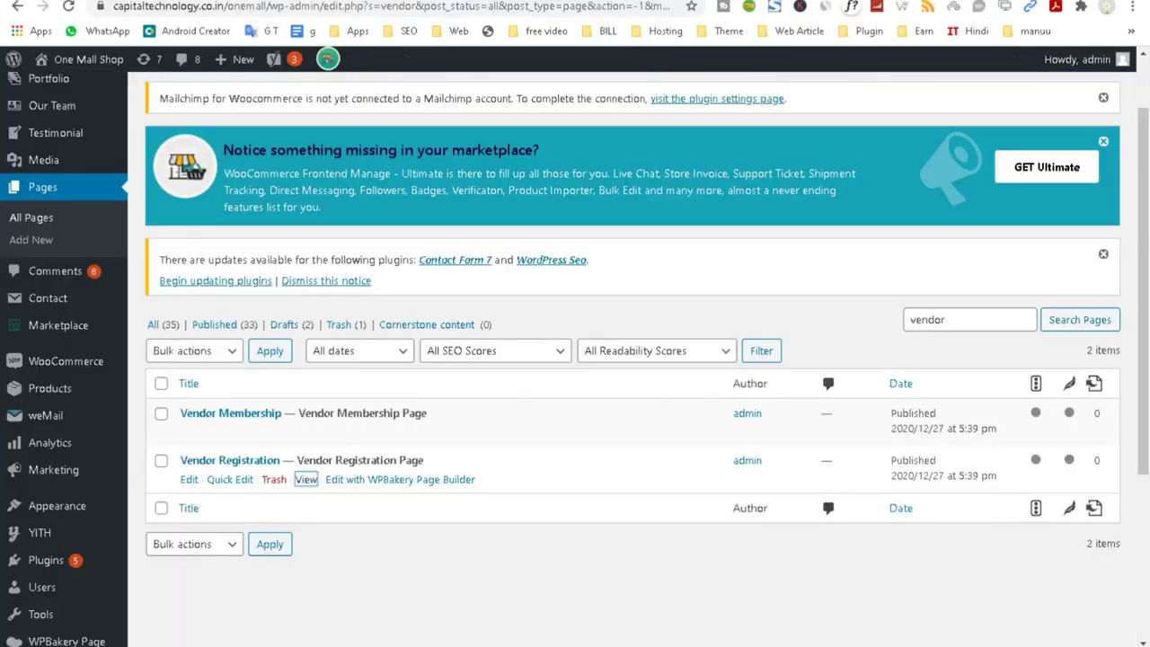
key(alt+Tab)
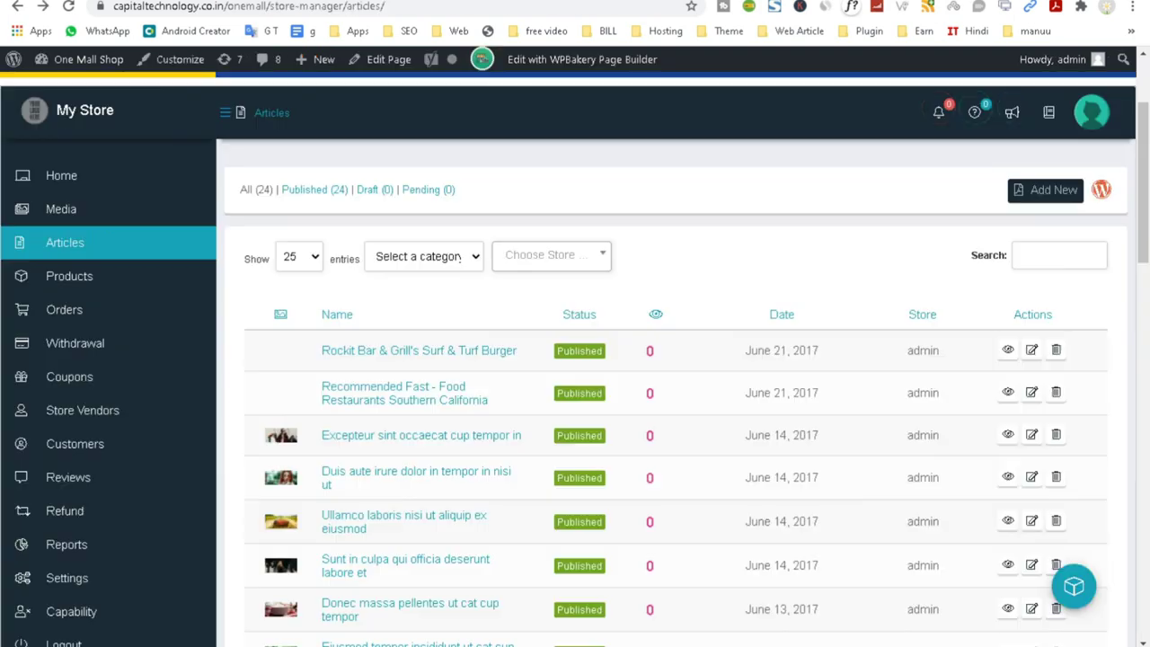
scroll(300, 465, down, 2)
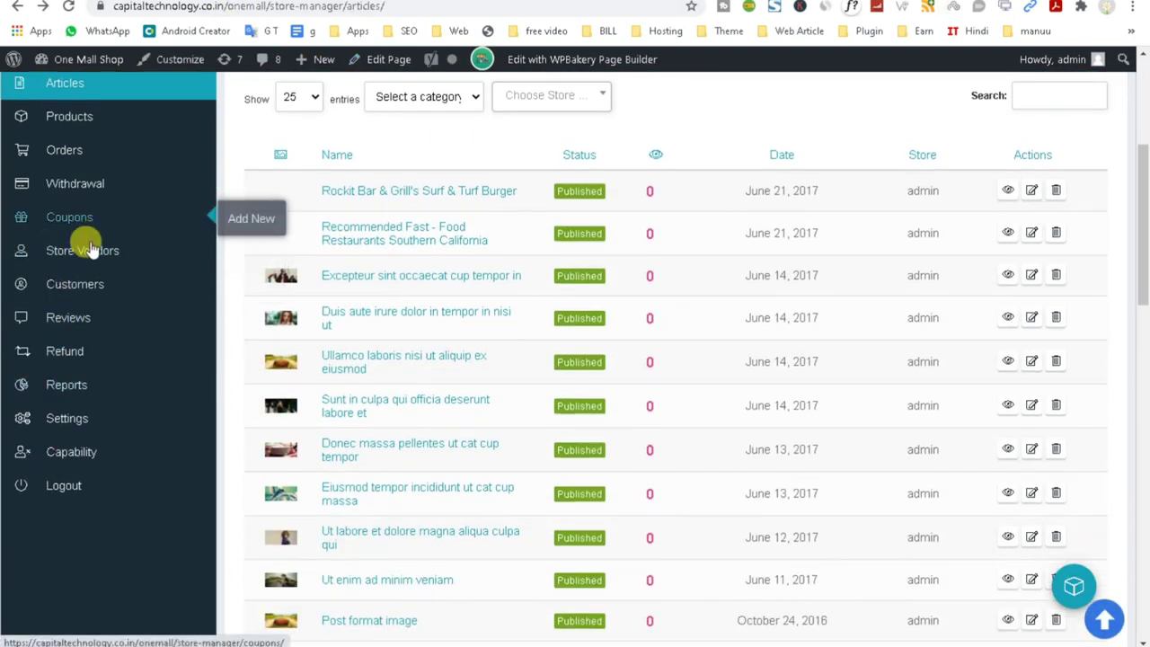
scroll(83, 472, up, 3)
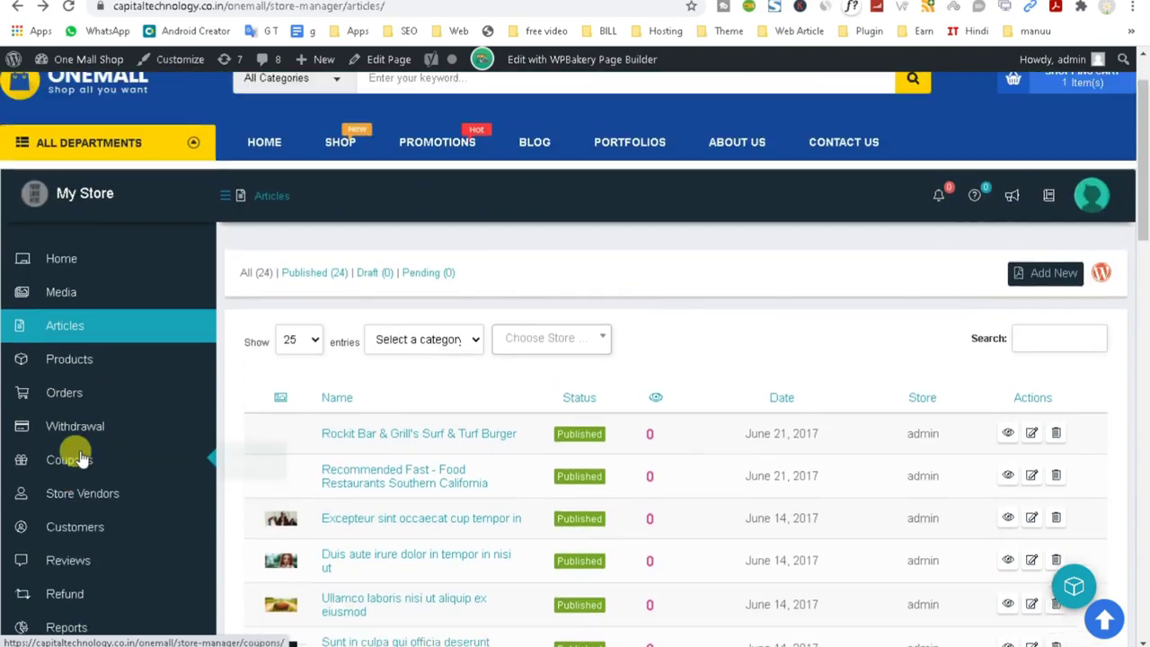
scroll(54, 450, up, 1)
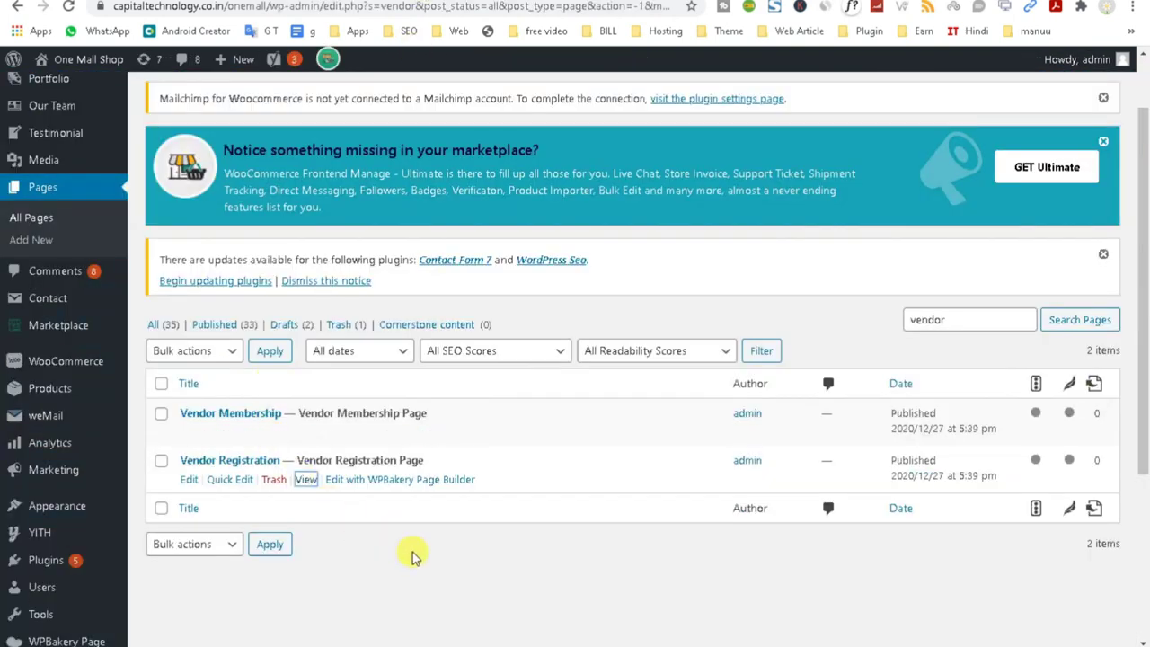
scroll(411, 556, down, 2)
click(58, 404)
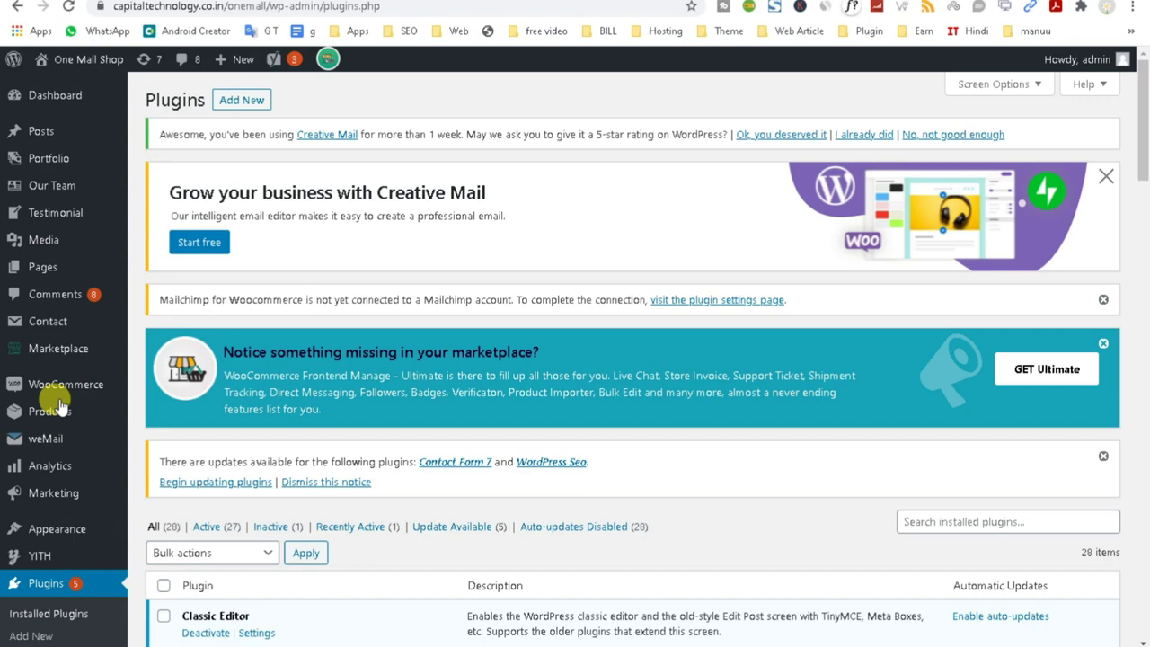
Highlight the three WCFM plugin names: Frontend Manager, Multivendor Marketplace and Multivendor Membership.
scroll(413, 326, down, 8)
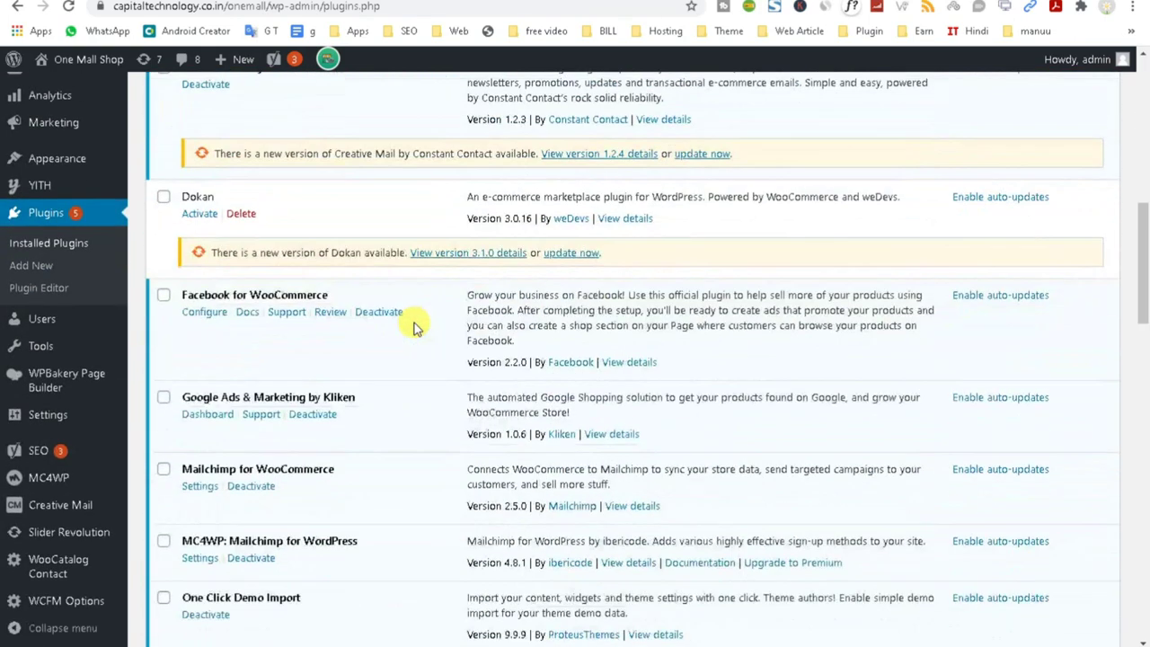
scroll(414, 328, down, 6)
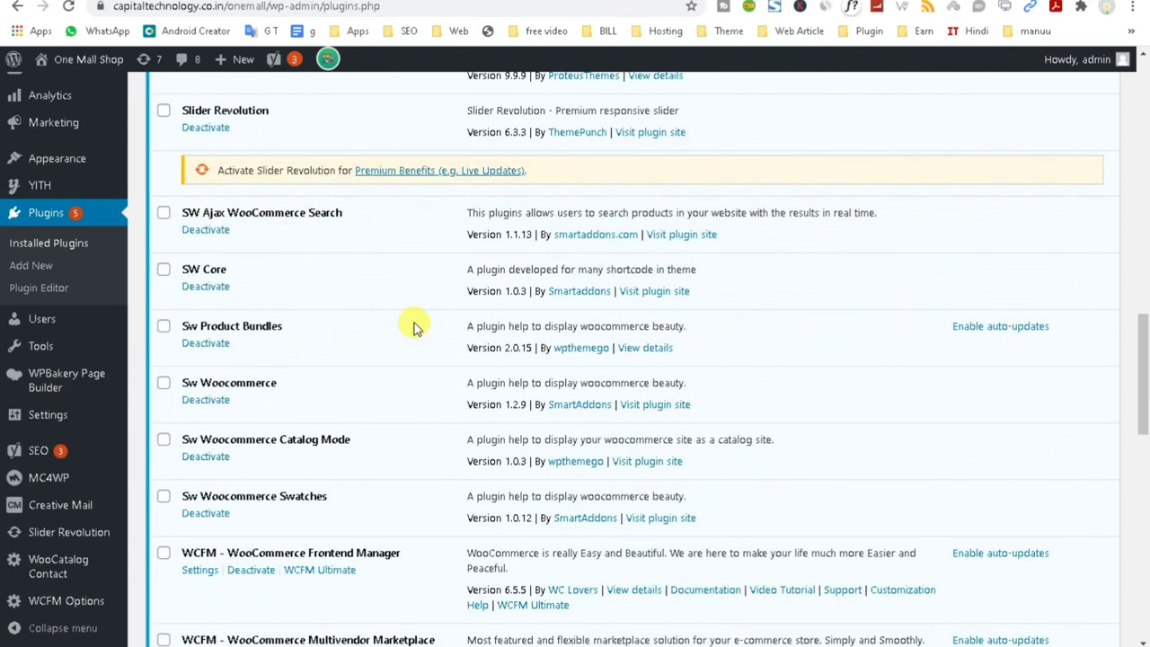
scroll(413, 328, down, 5)
scroll(413, 328, up, 1)
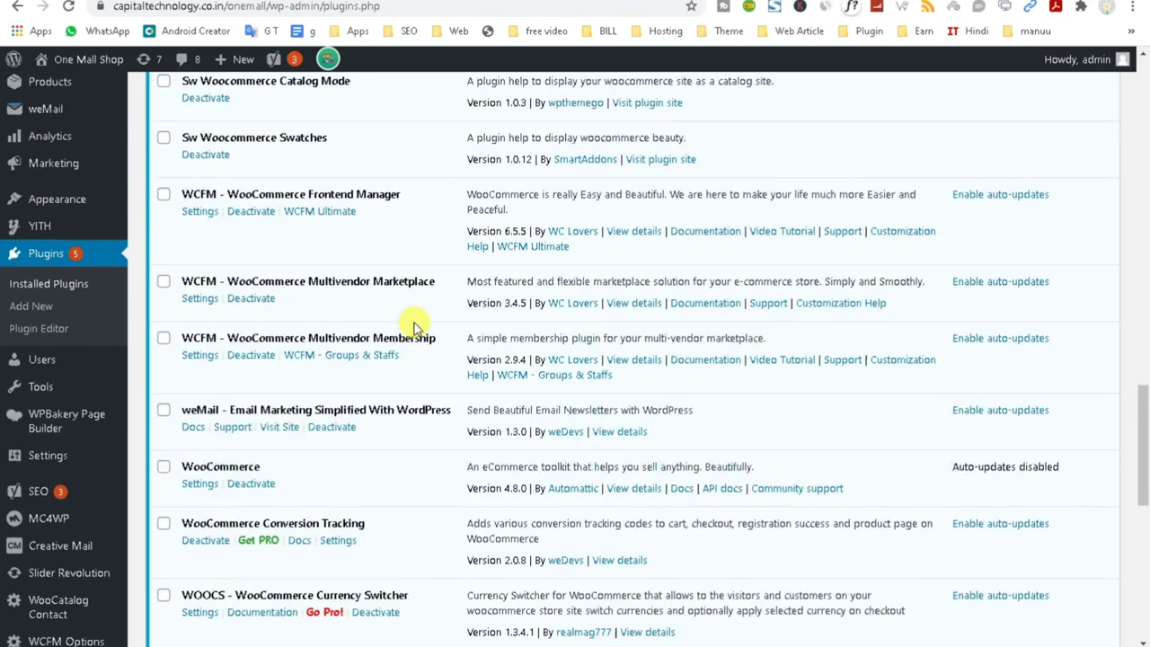
triple_click(294, 243)
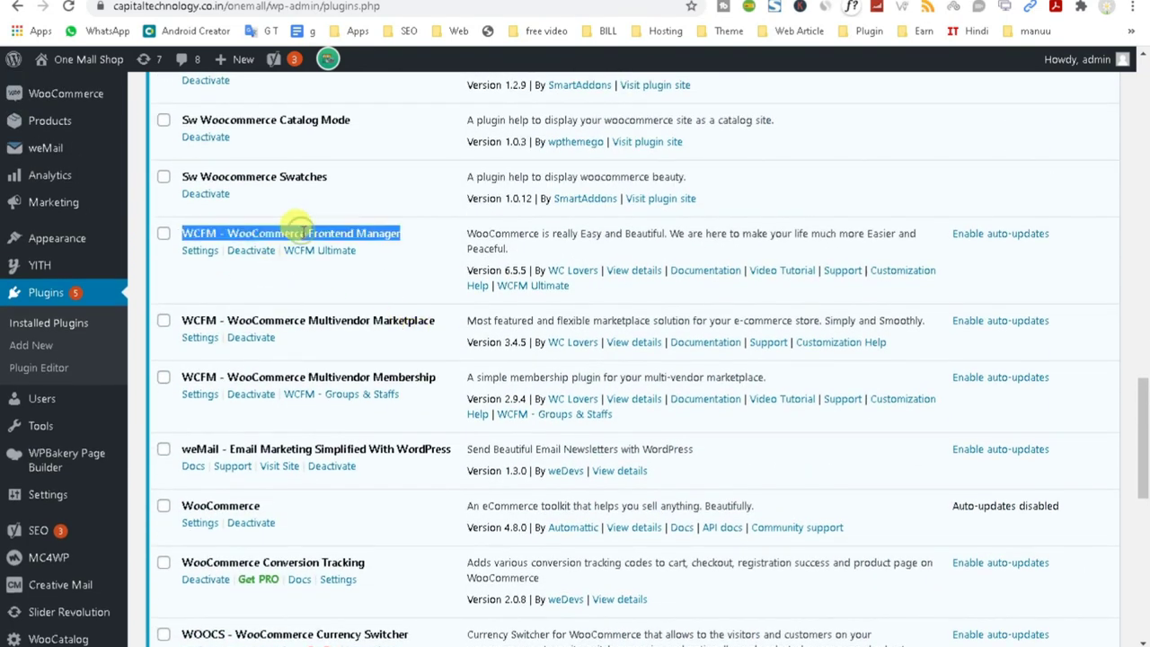
scroll(358, 325, up, 1)
scroll(359, 325, up, 1)
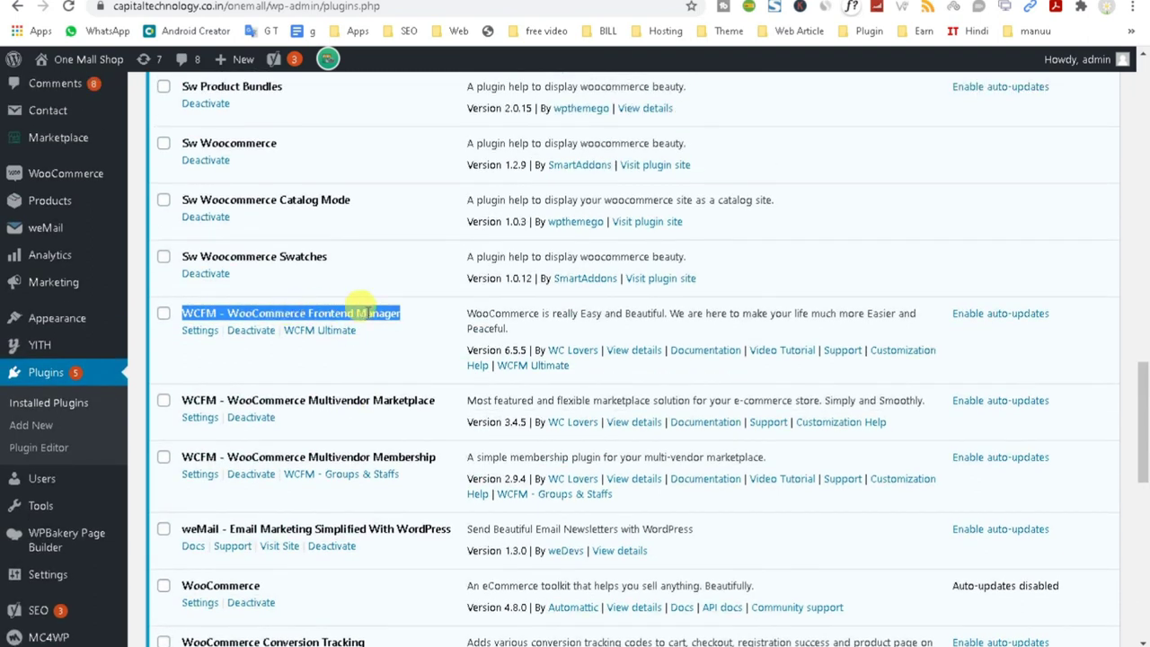
triple_click(388, 402)
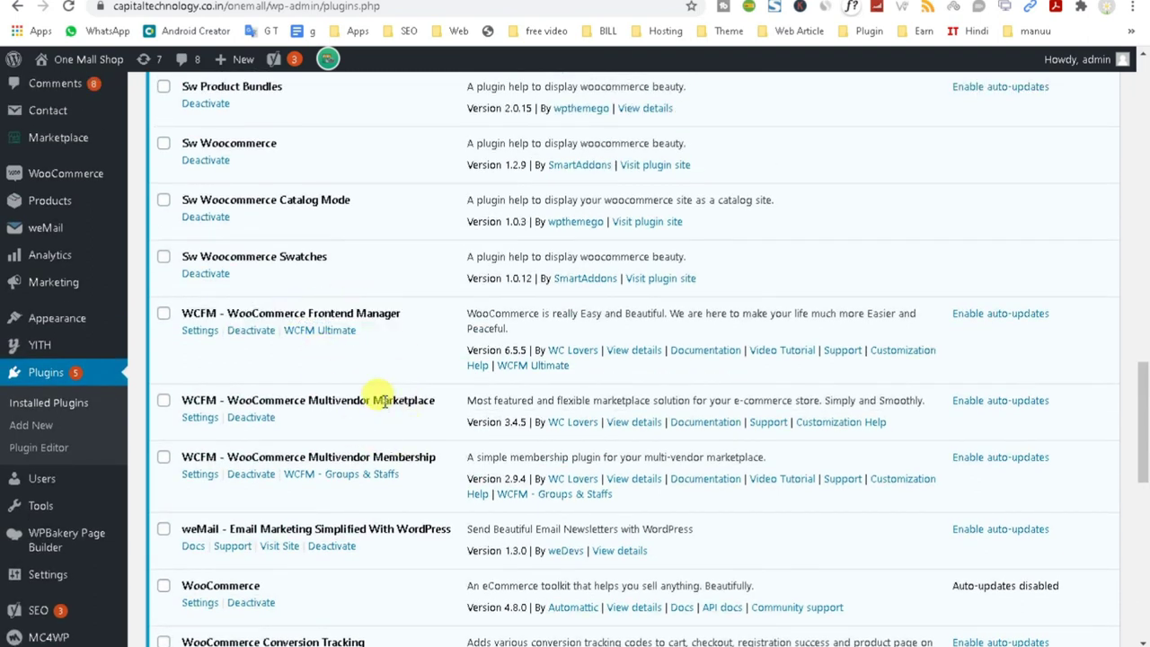
click(384, 458)
triple_click(384, 458)
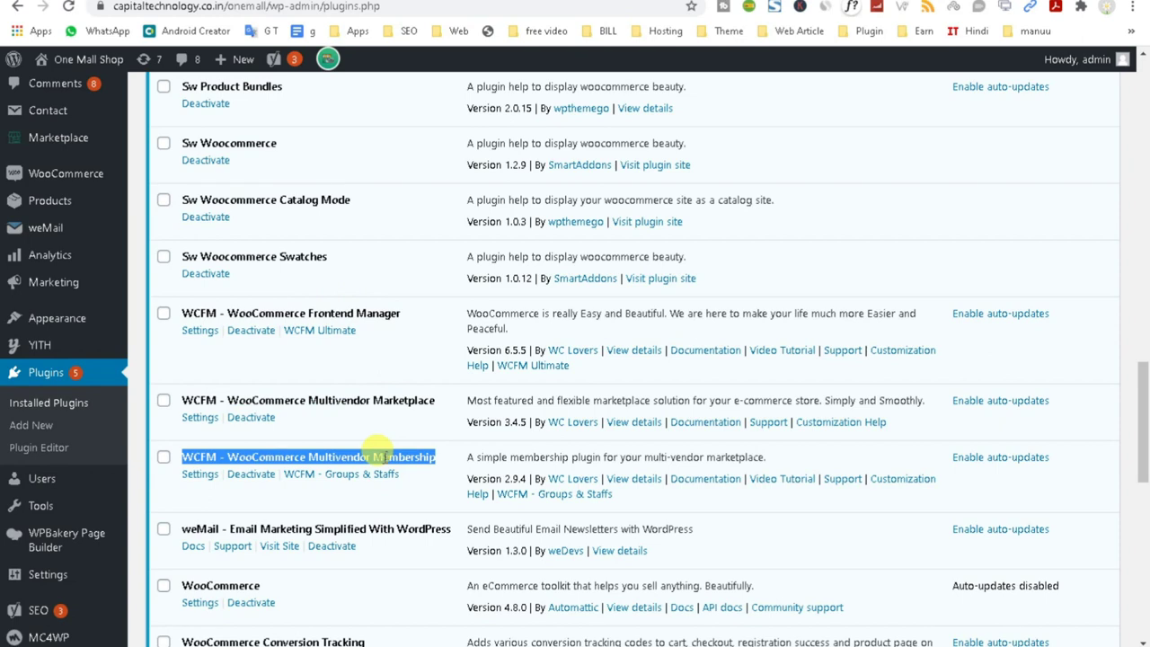
Go to the WCFM Marketplace settings from the sidebar.
scroll(378, 456, up, 7)
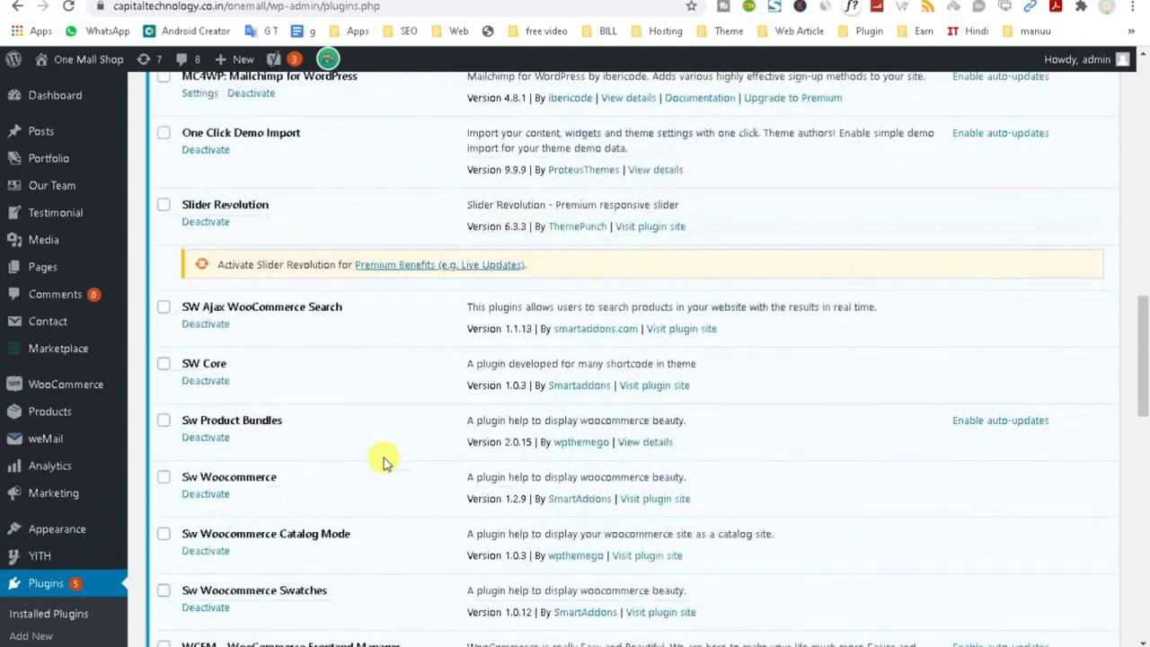
scroll(509, 378, up, 2)
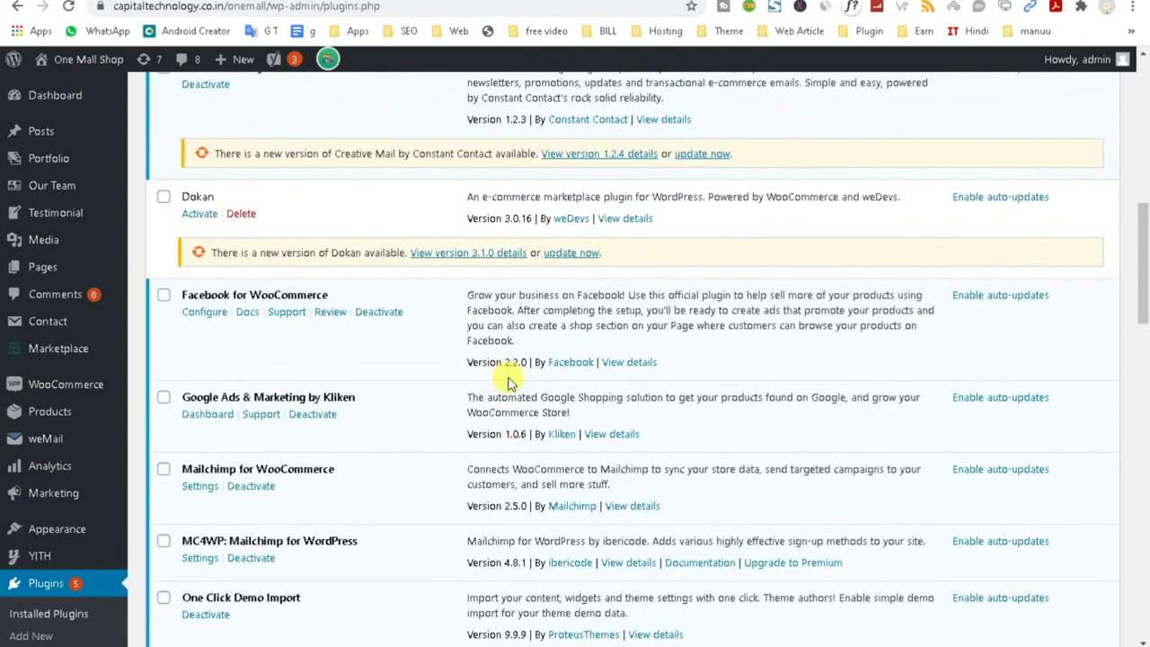
click(78, 356)
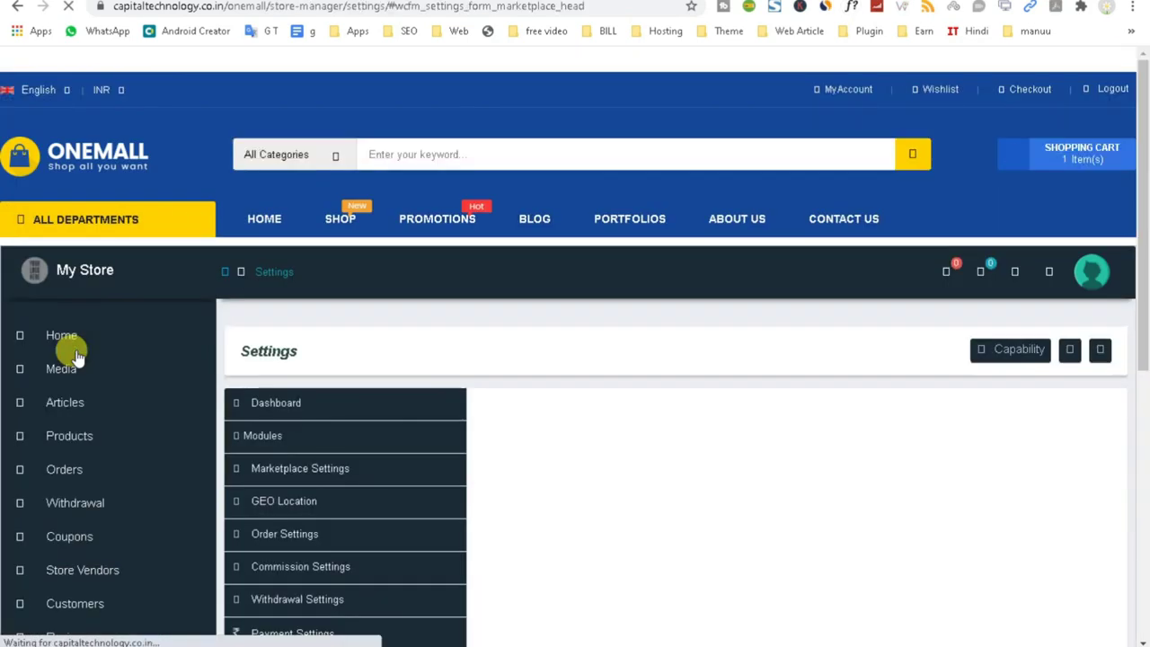
Compare with the vendor registration form's Email, Store Name and Password labels, then return to settings.
scroll(583, 629, down, 5)
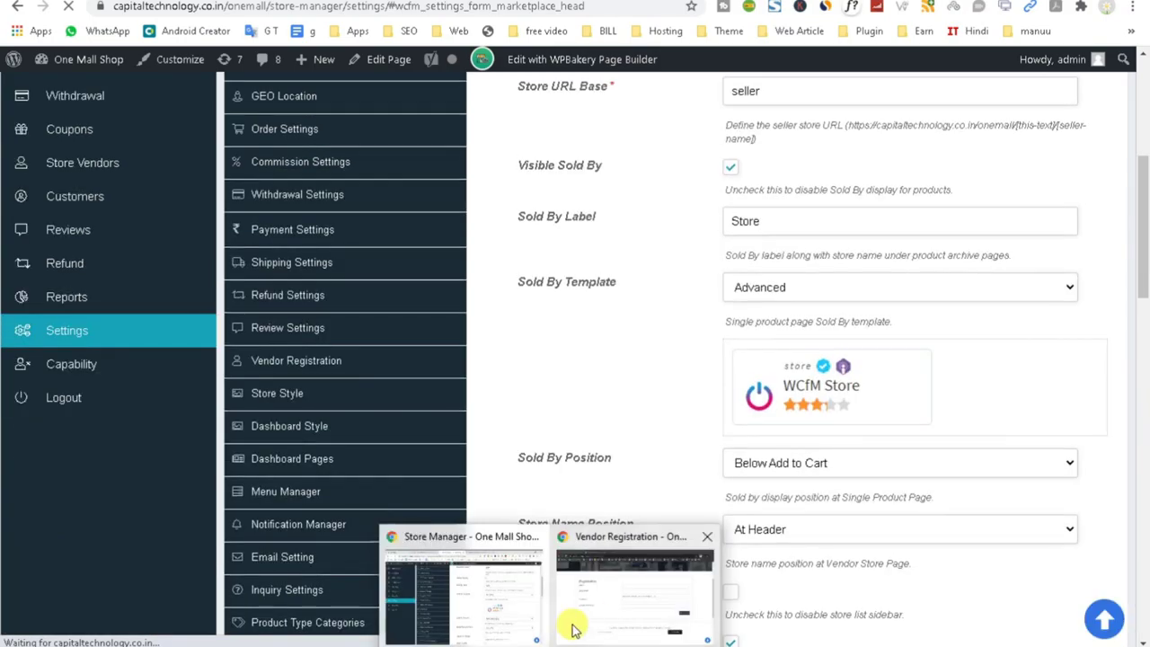
click(575, 628)
drag(153, 213, 232, 225)
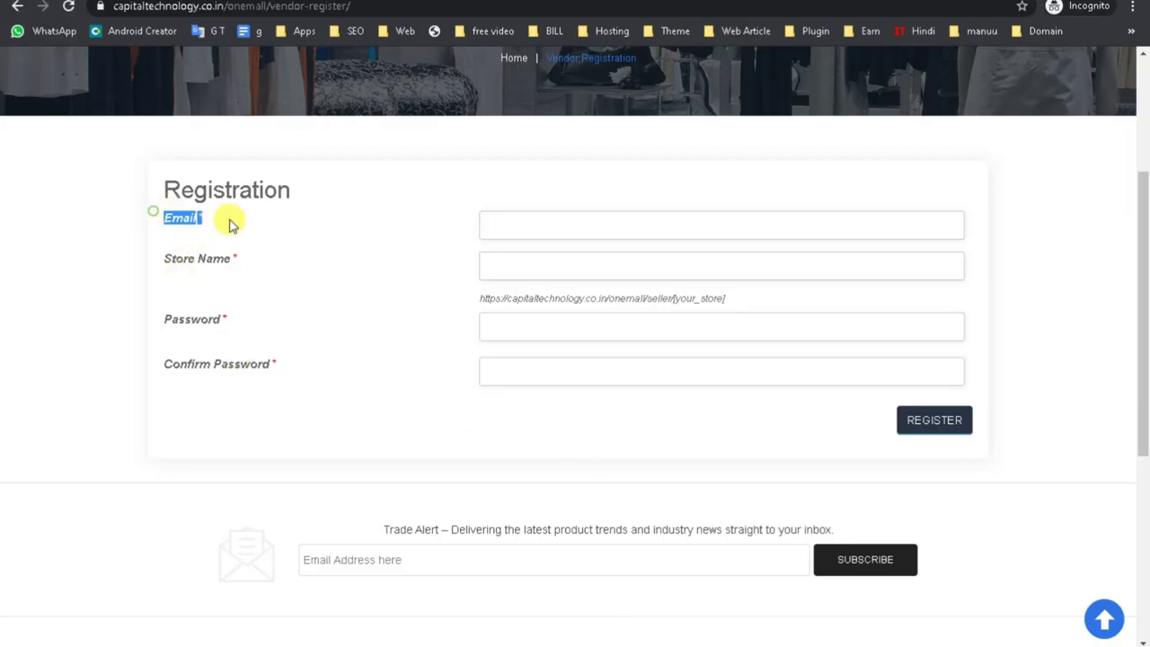
drag(154, 255, 236, 262)
drag(160, 316, 226, 321)
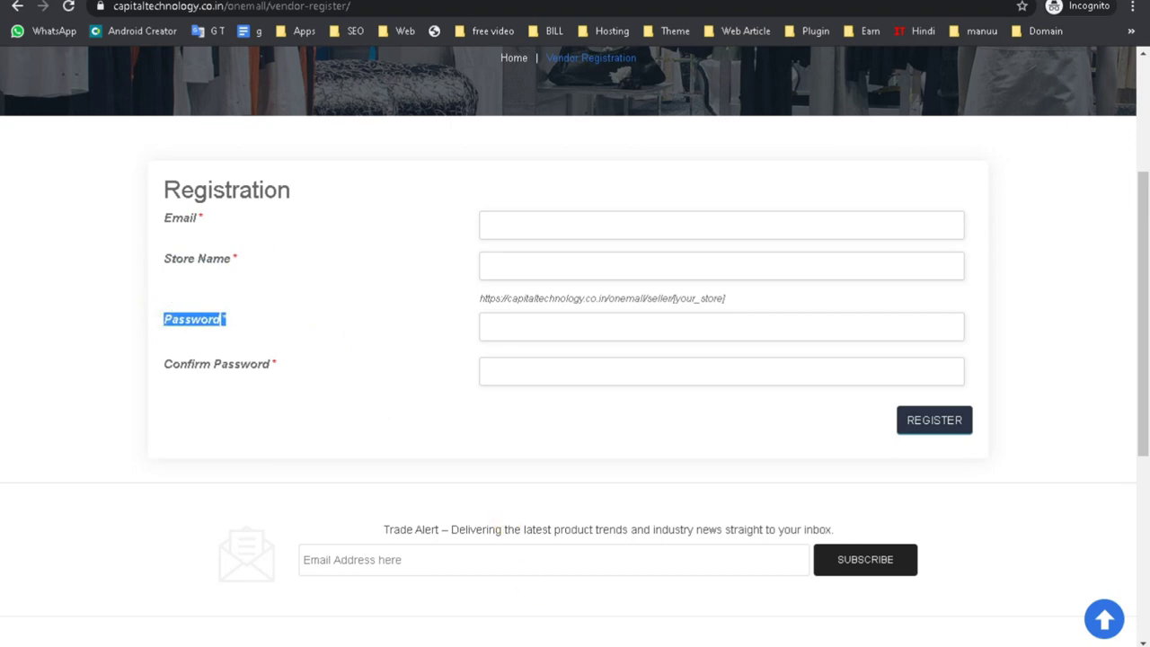
mouse_move(537, 640)
click(458, 602)
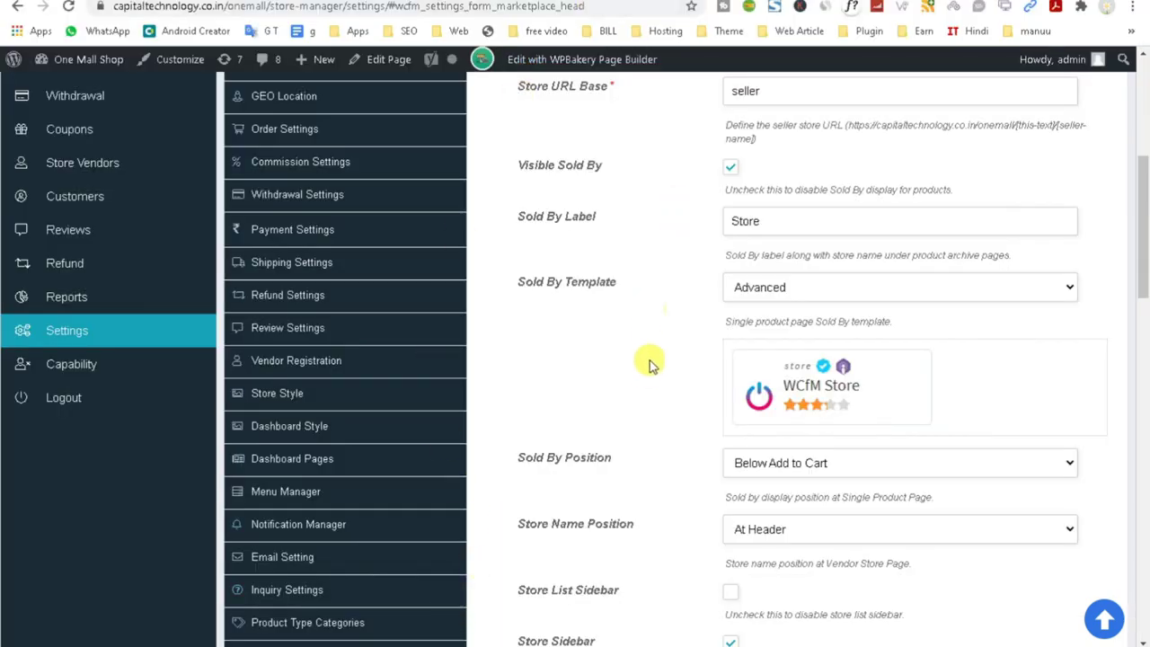
Visit the store manager Articles list and go back to Marketplace Settings.
scroll(651, 345, up, 3)
click(730, 276)
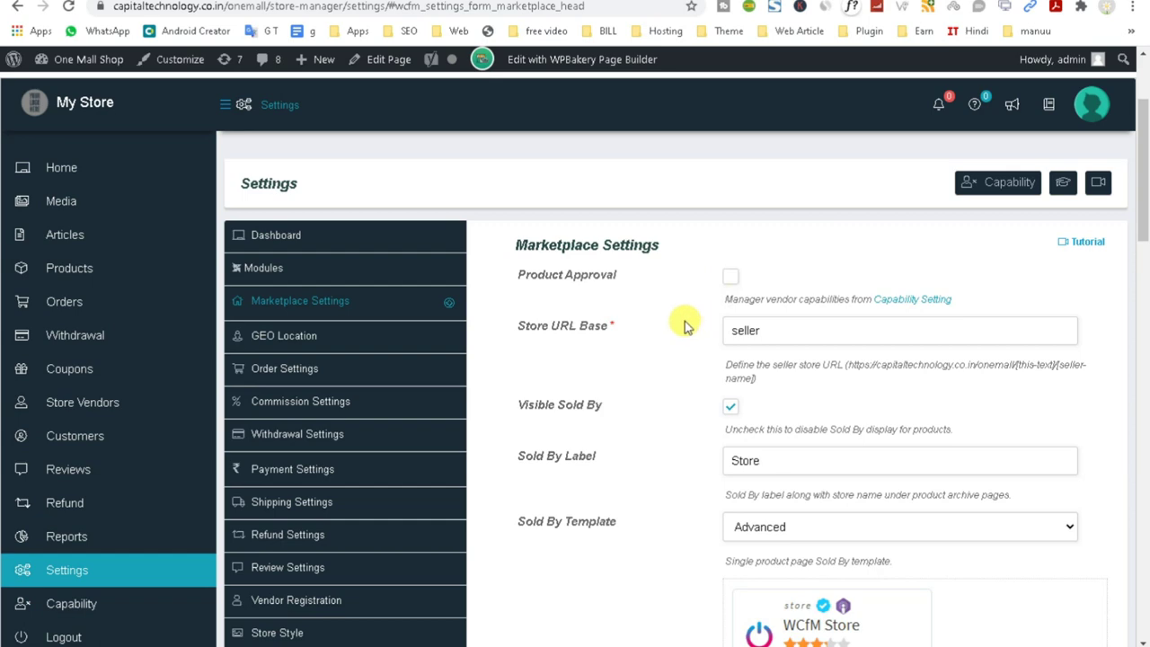
scroll(95, 431, down, 2)
scroll(90, 431, up, 4)
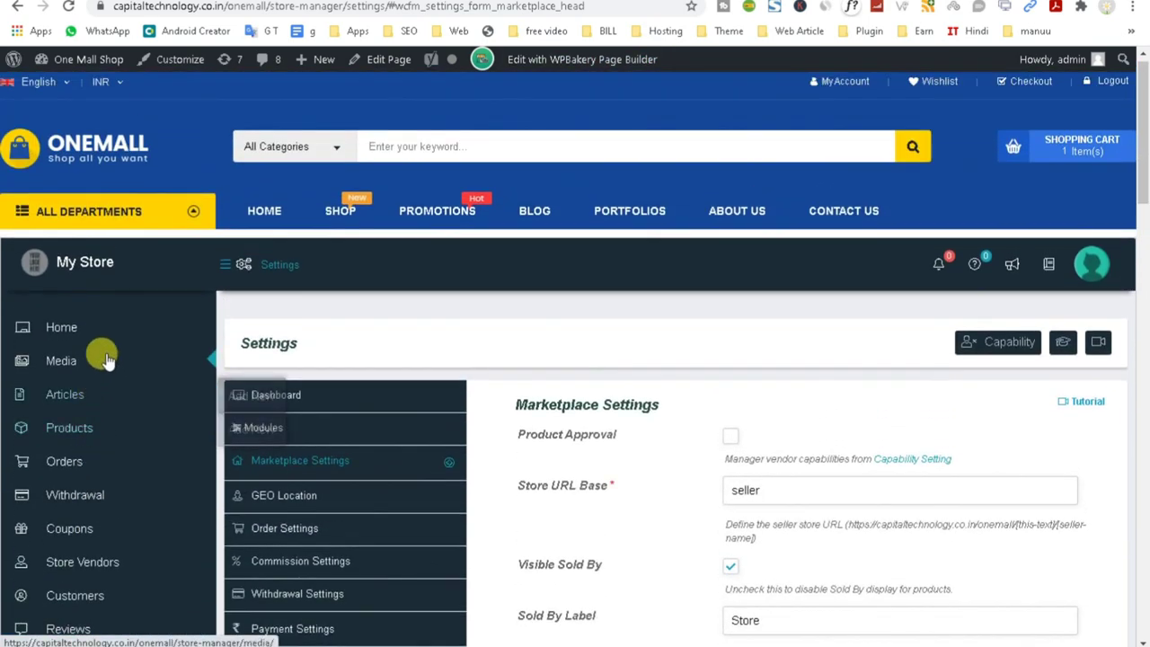
click(68, 394)
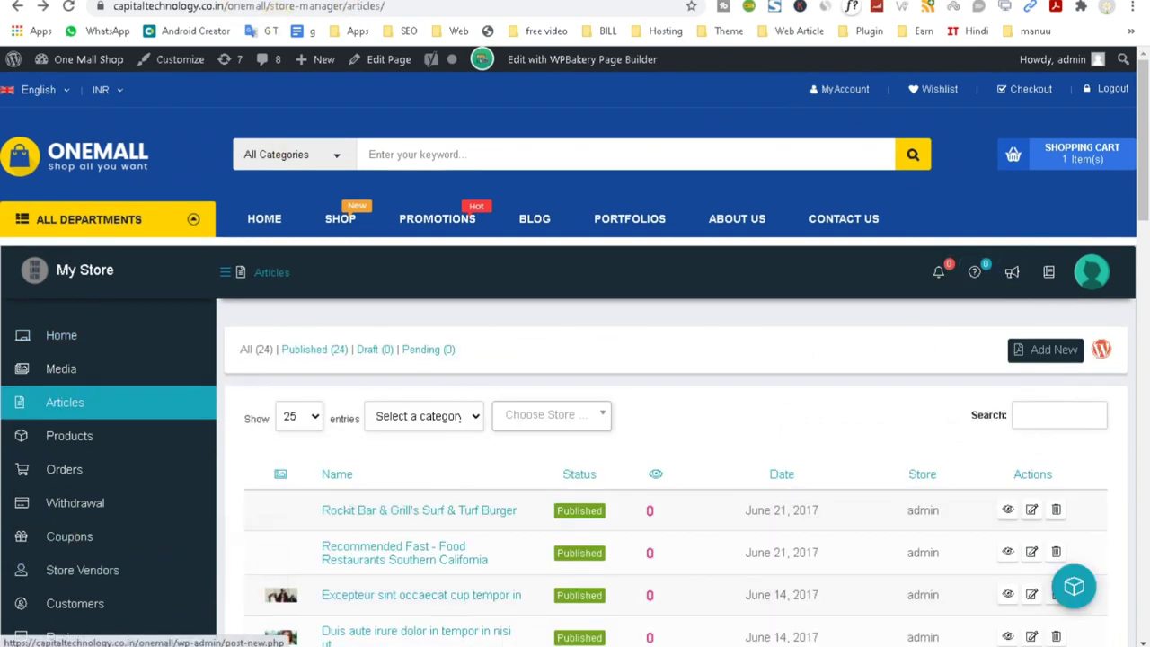
key(alt+Left)
Reopen the store manager Settings page and scroll through its section menu.
scroll(341, 305, down, 2)
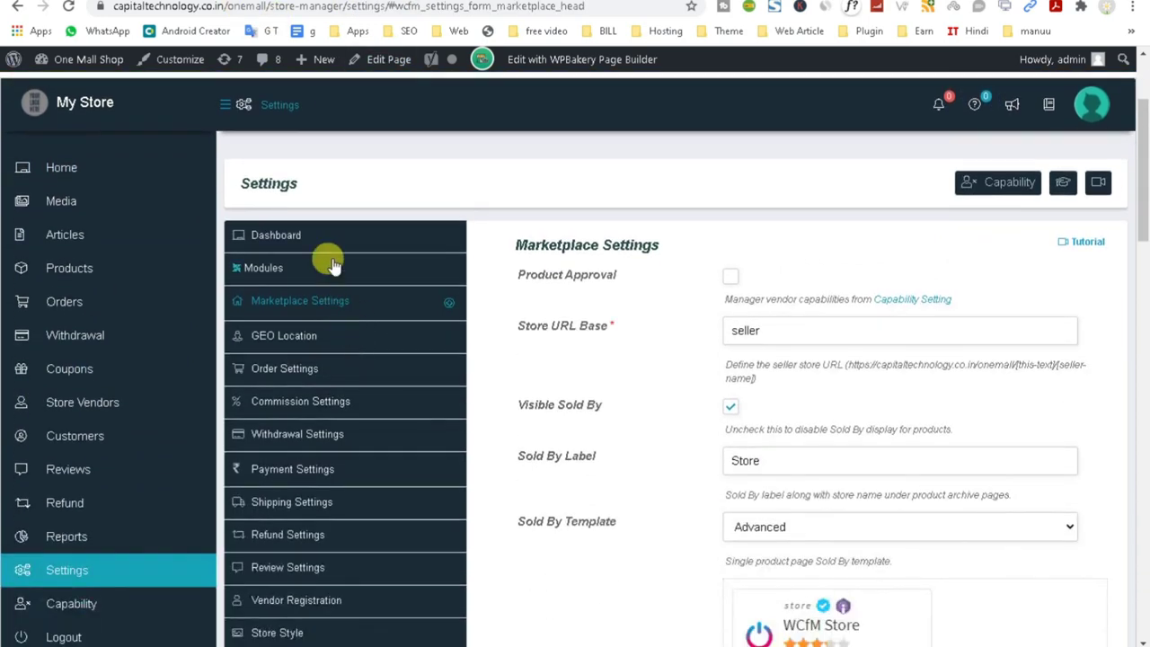
scroll(186, 545, down, 2)
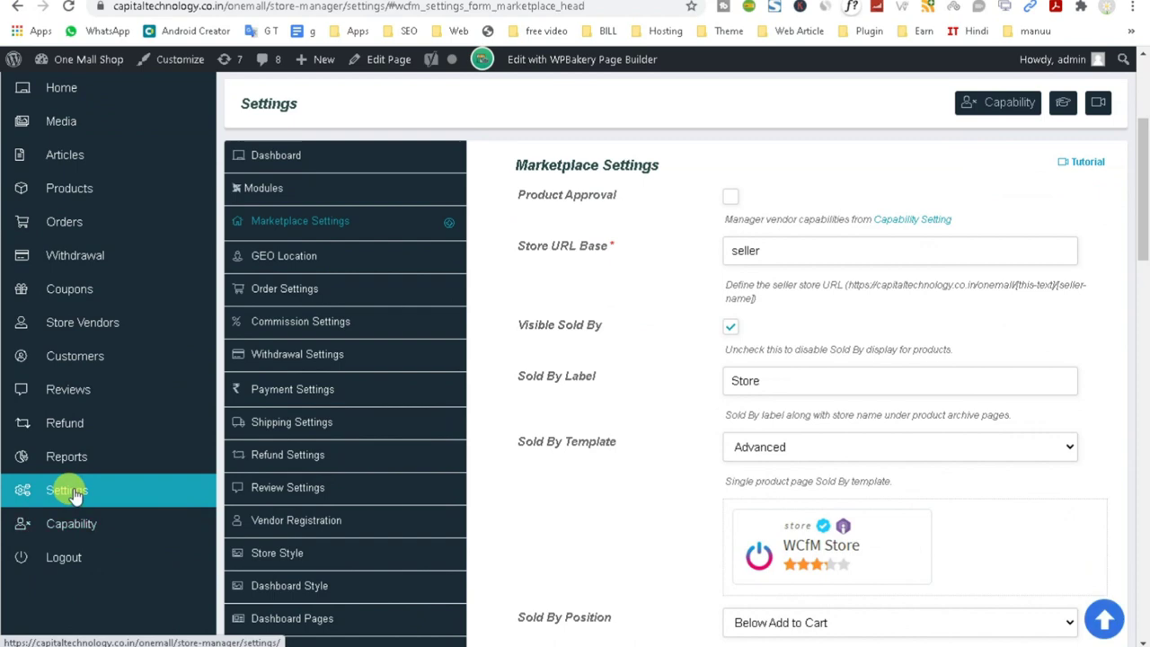
scroll(72, 492, up, 2)
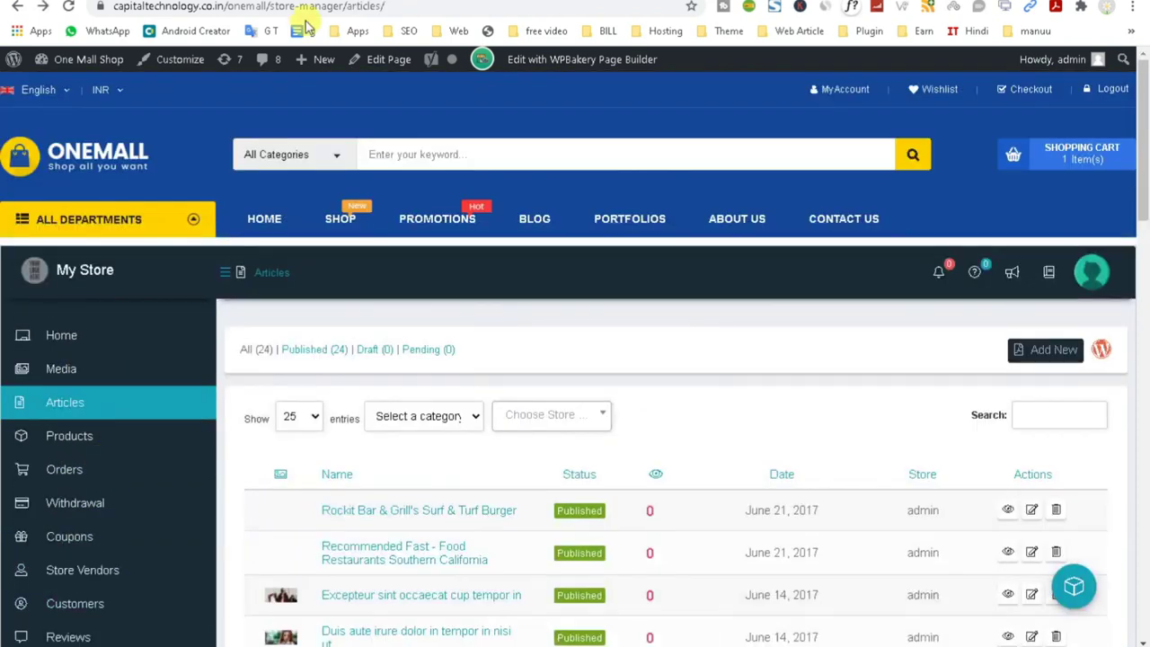
scroll(86, 539, down, 3)
click(97, 505)
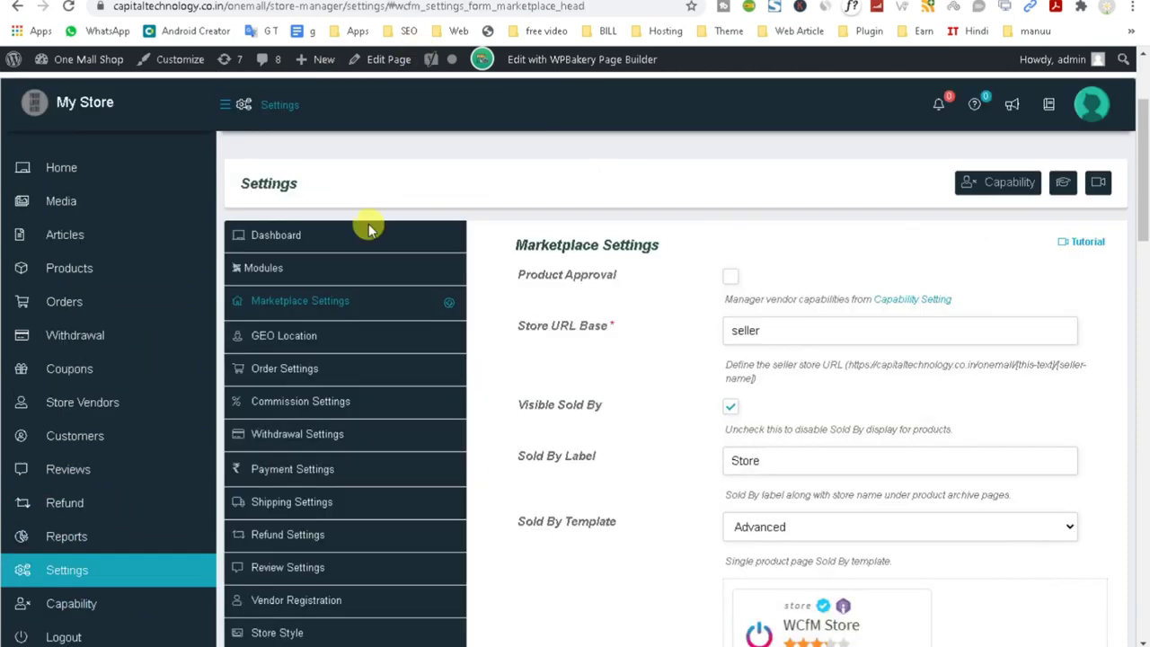
scroll(194, 592, down, 2)
scroll(194, 592, up, 1)
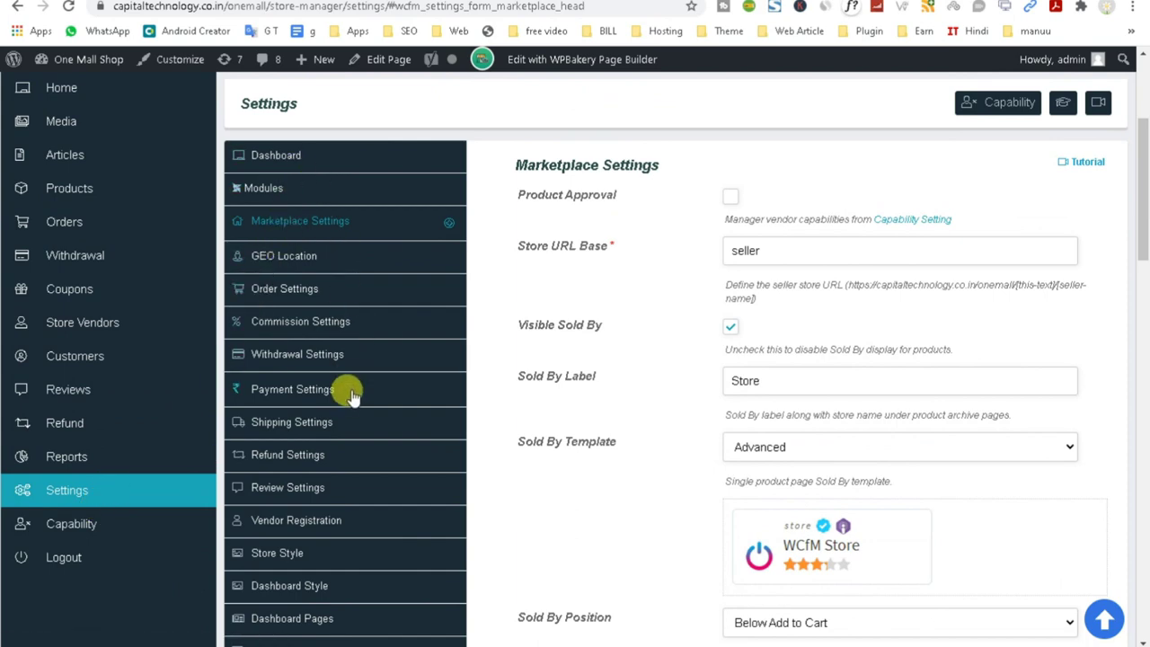
scroll(344, 432, down, 4)
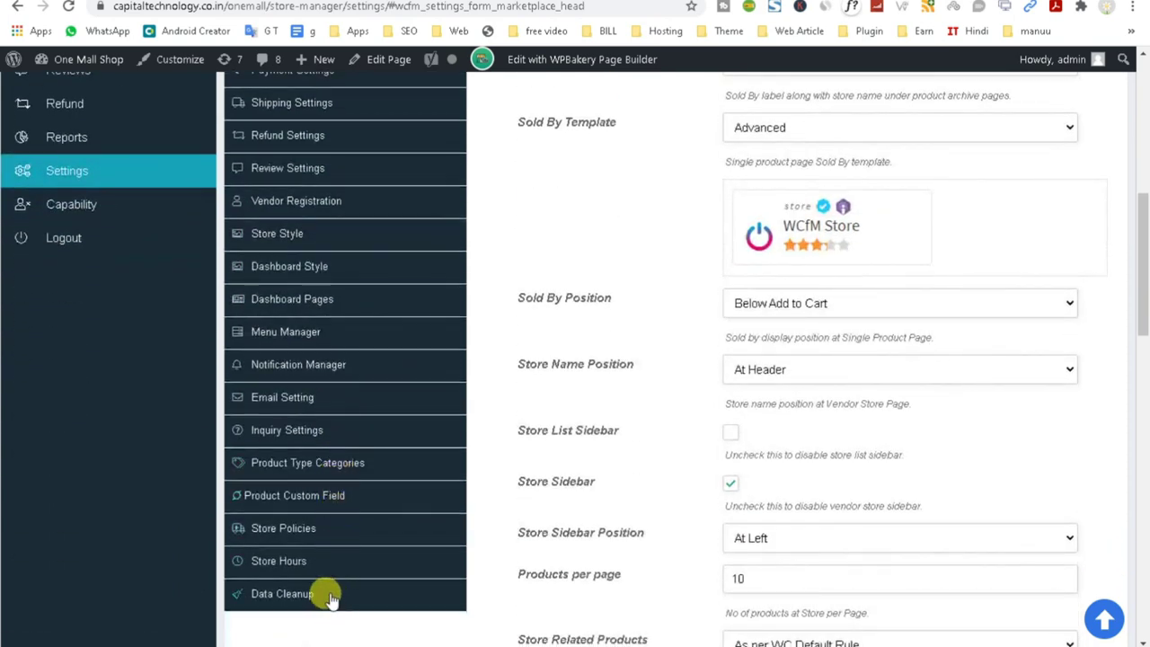
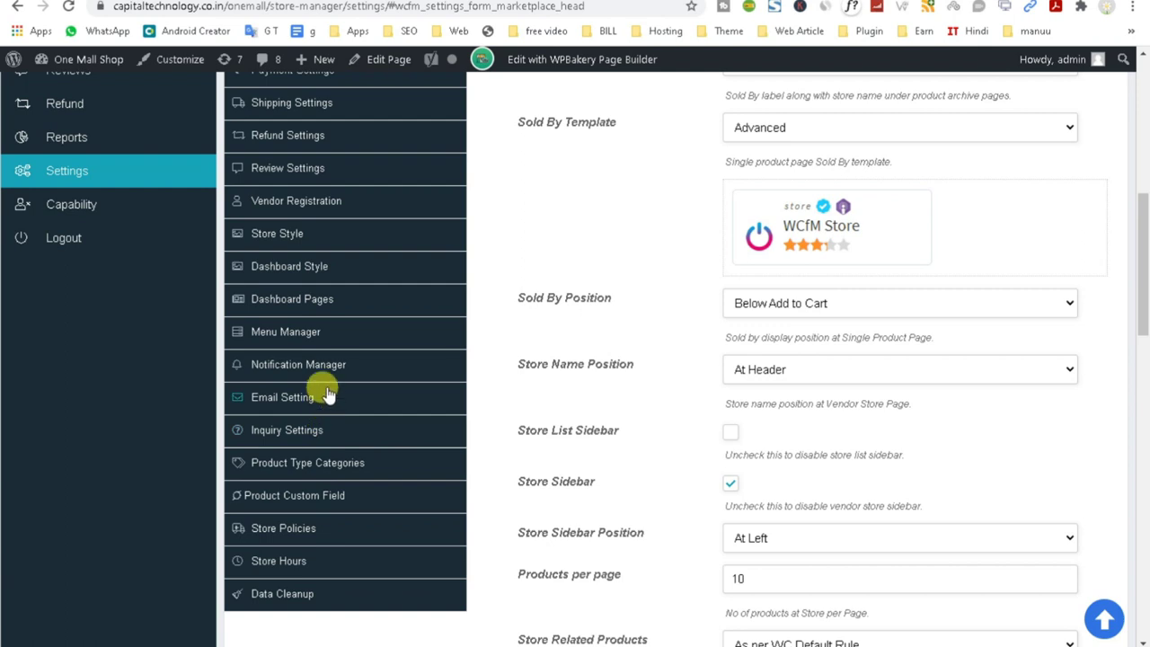
Jump to the Vendor Registration settings and highlight the Hide 'Become a Vendor' option.
scroll(335, 379, up, 2)
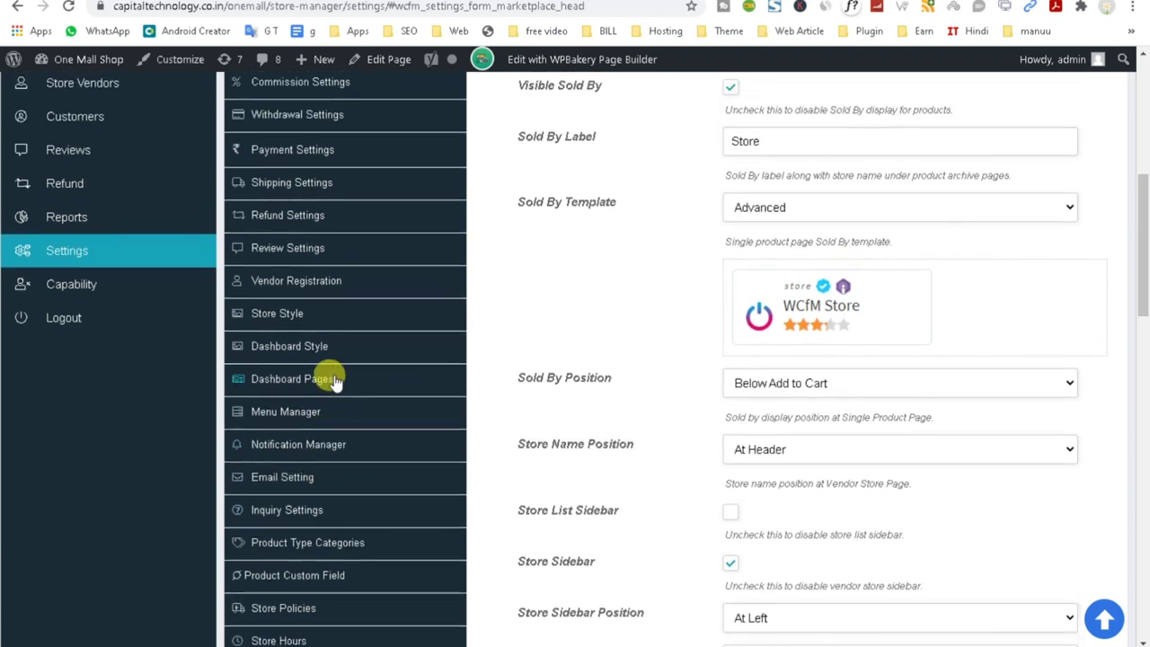
scroll(334, 390, up, 4)
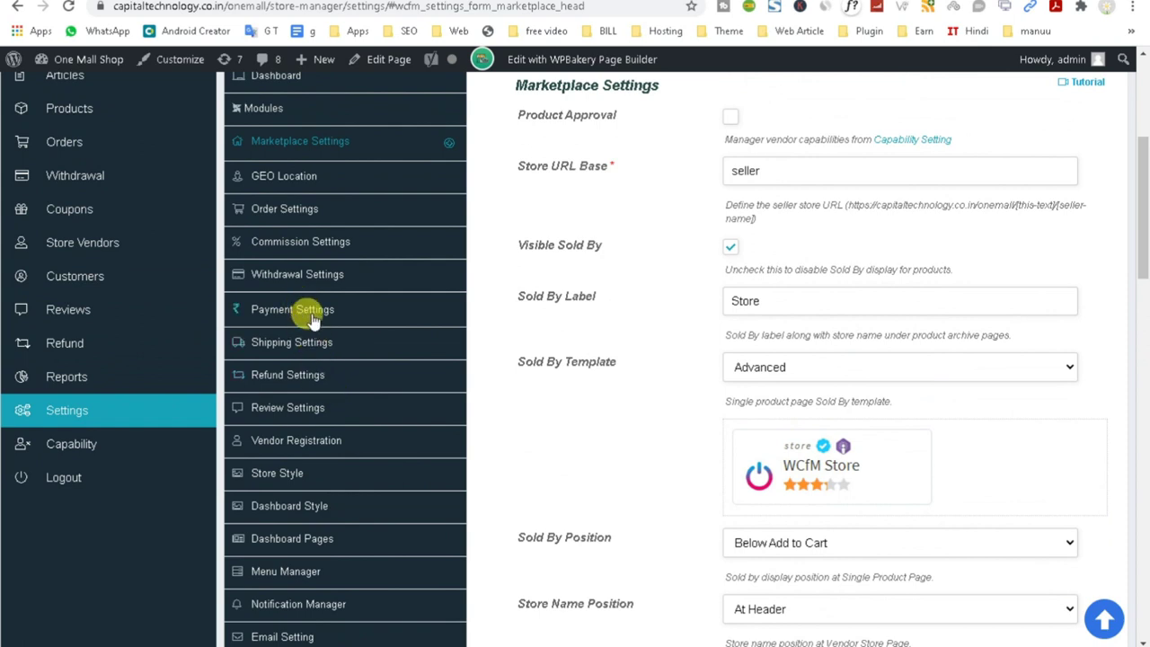
scroll(312, 321, up, 2)
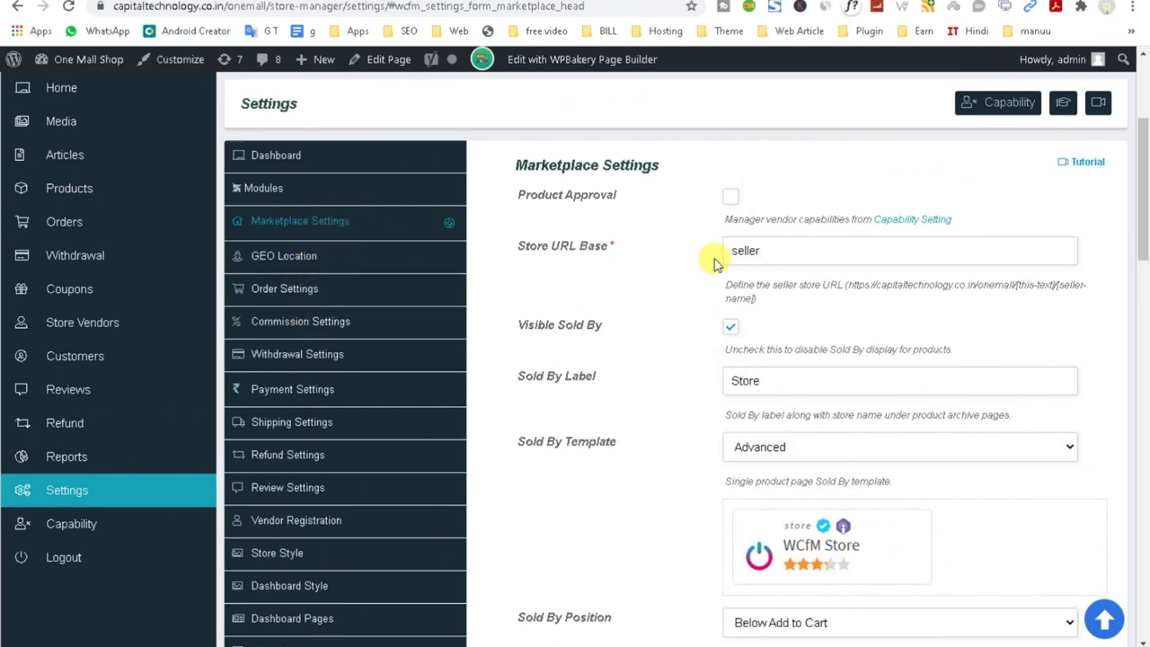
scroll(873, 320, down, 5)
scroll(876, 419, down, 3)
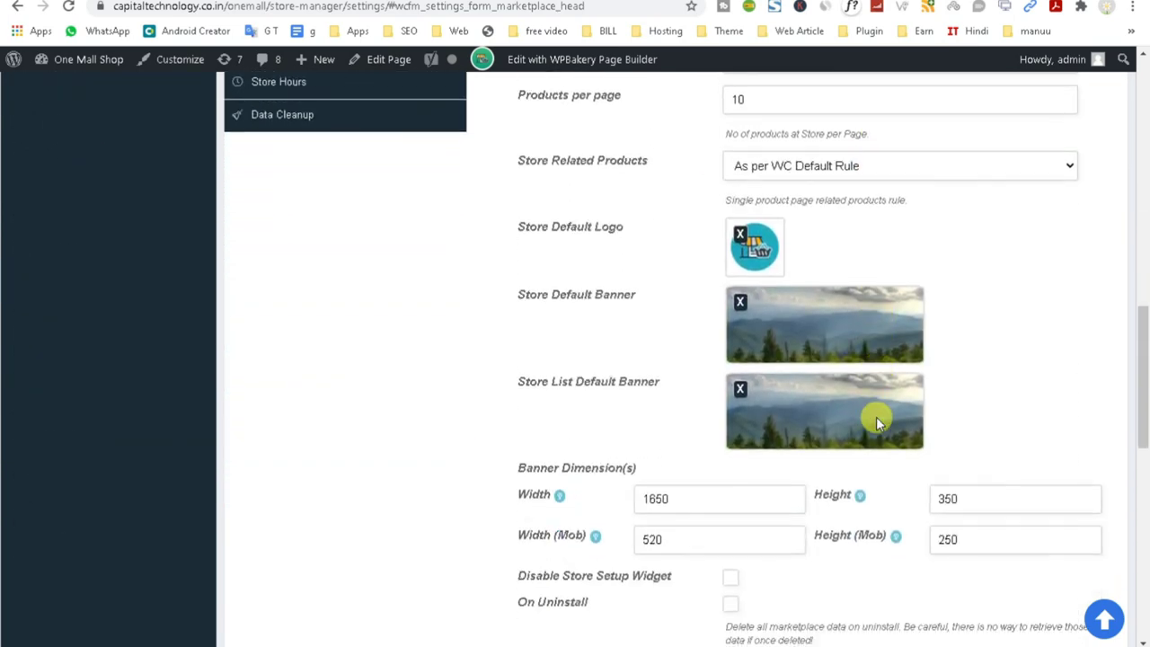
scroll(863, 431, down, 4)
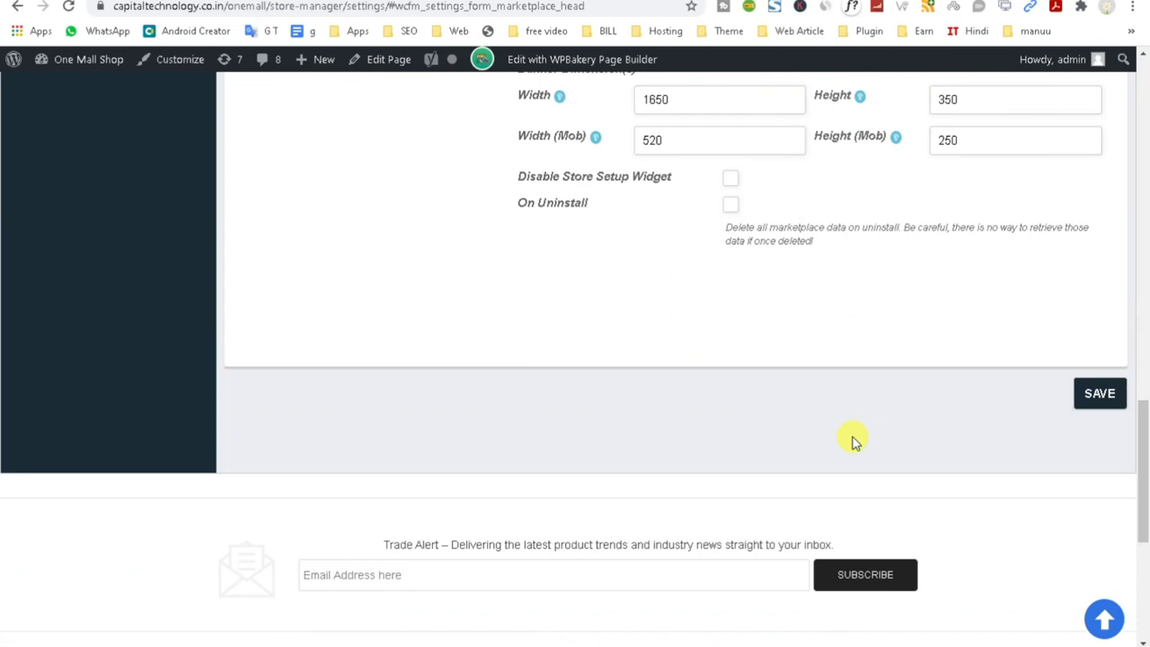
scroll(854, 439, up, 10)
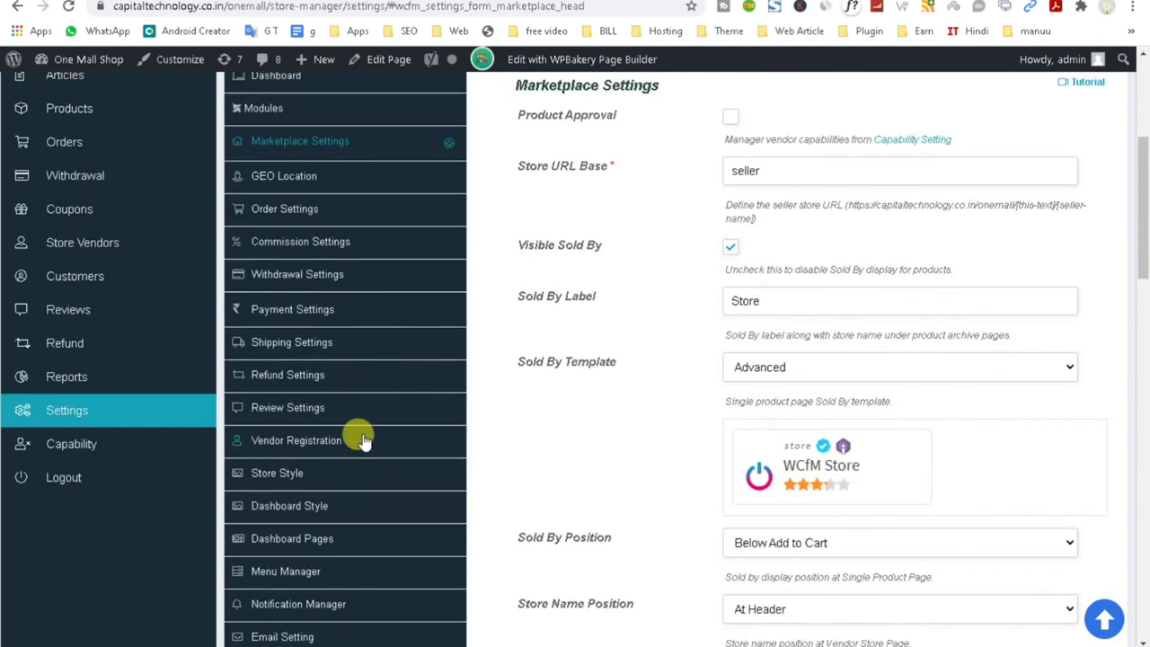
click(284, 442)
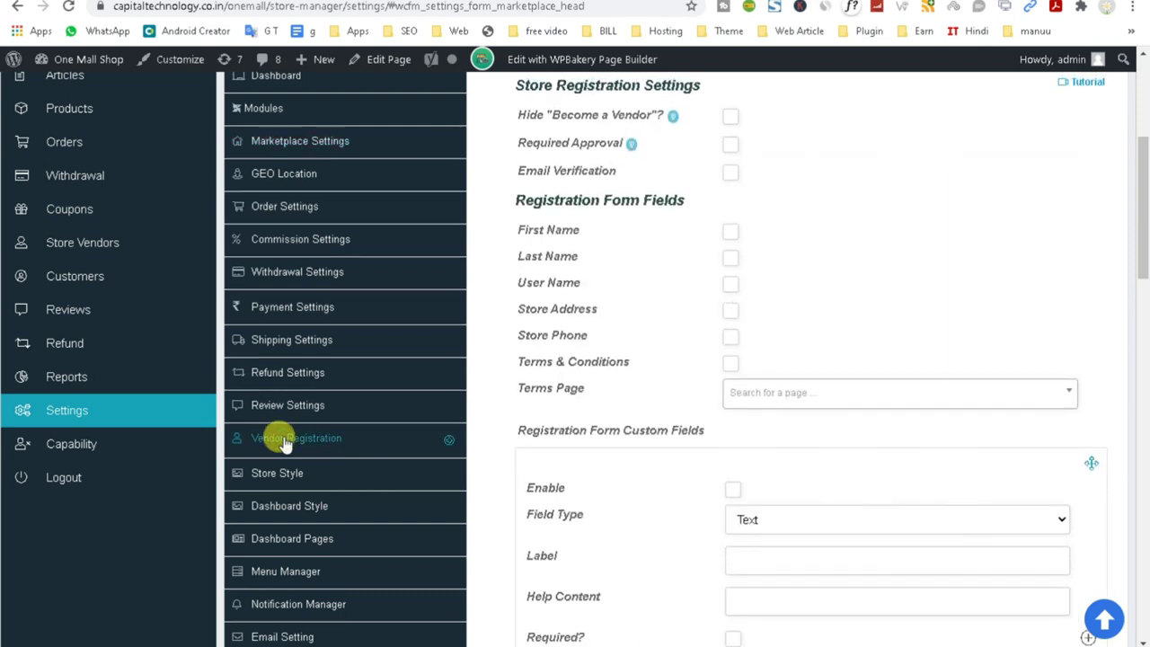
scroll(925, 330, up, 1)
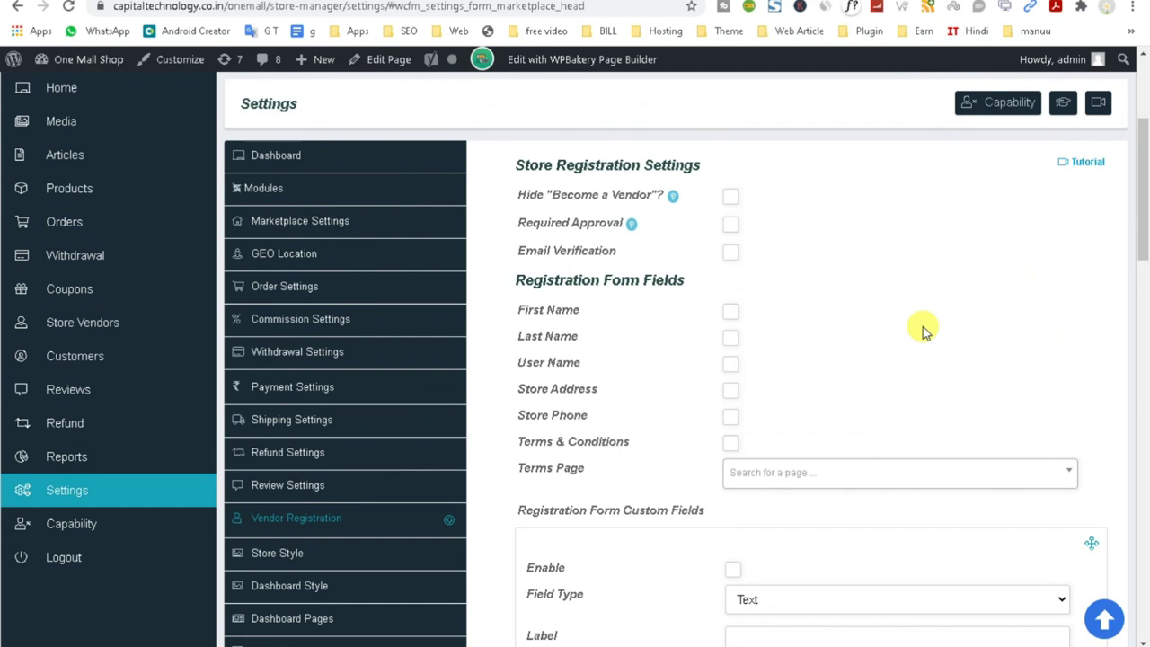
drag(513, 195, 661, 197)
Switch to the logged-out store window and close the blank window opened from Login.
click(660, 1)
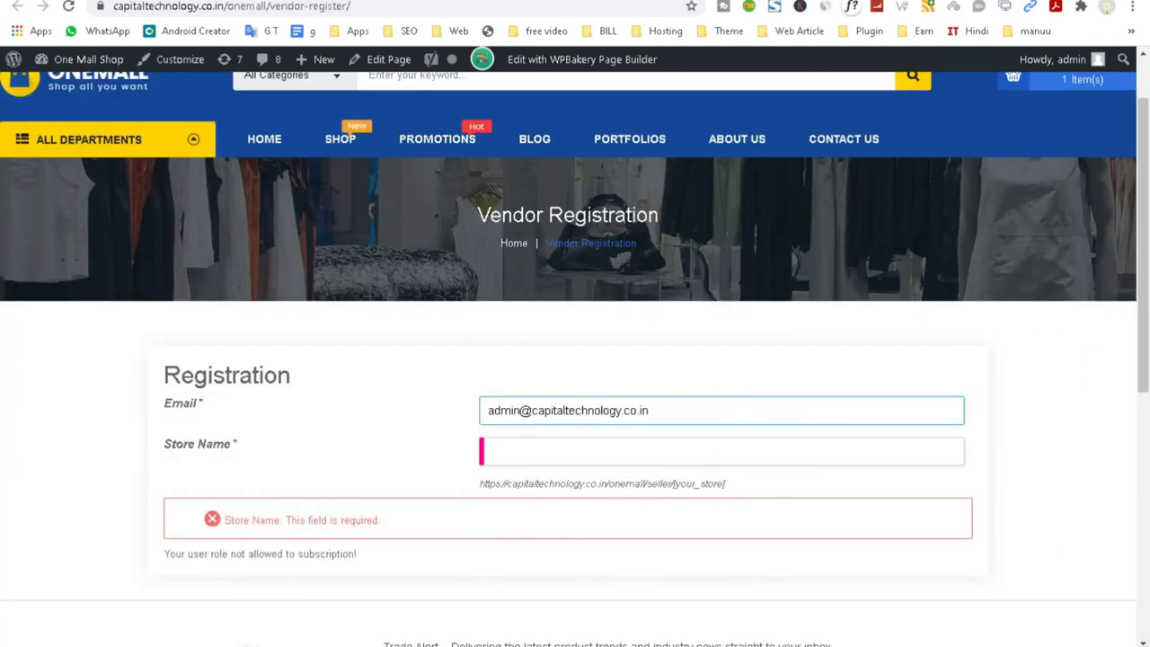
scroll(1055, 144, up, 1)
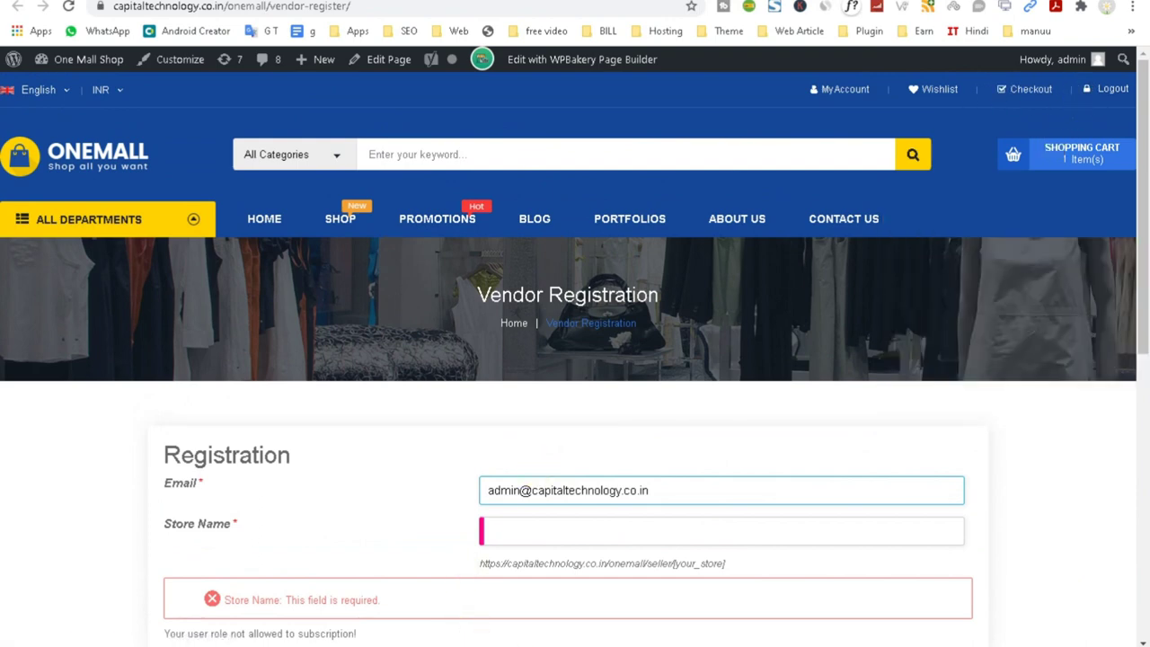
click(590, 628)
scroll(862, 359, up, 5)
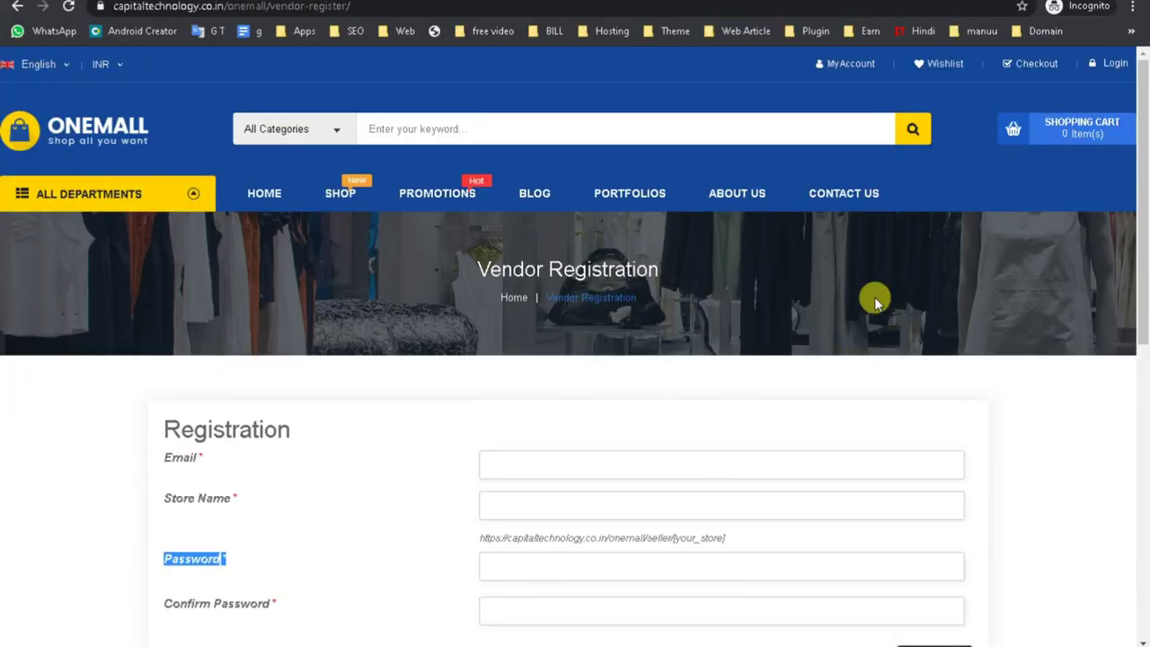
right_click(1105, 68)
click(1042, 95)
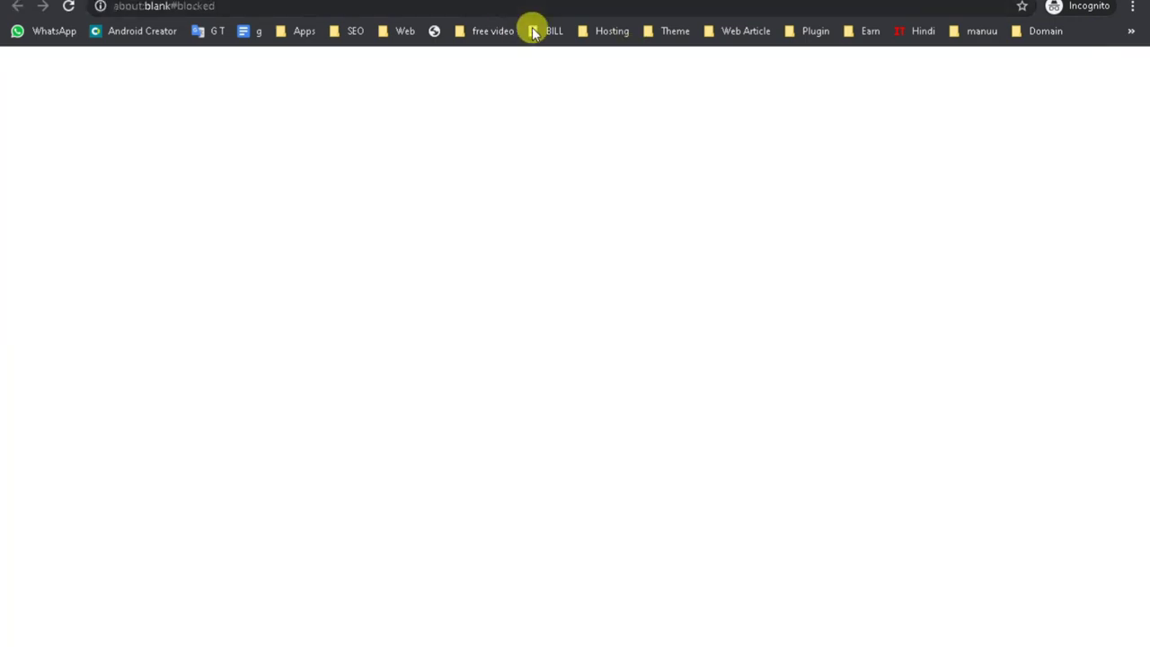
key(ctrl+w)
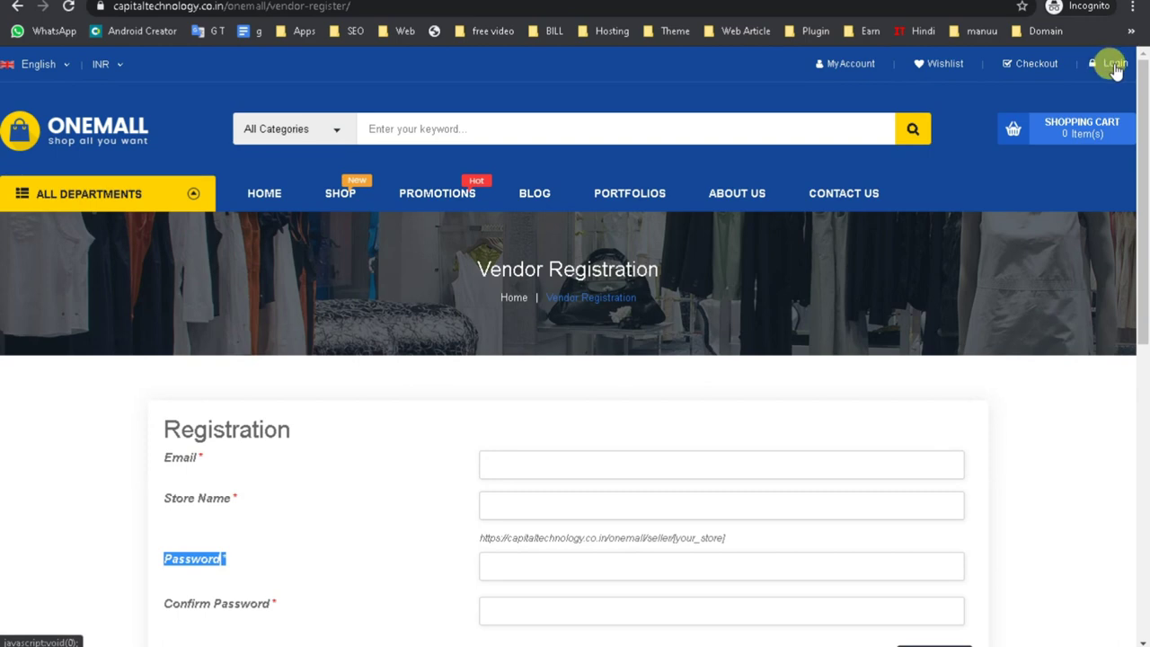
Reach the Vendor Registration page via Login, Create an Account, then Become a Vendor.
click(1110, 68)
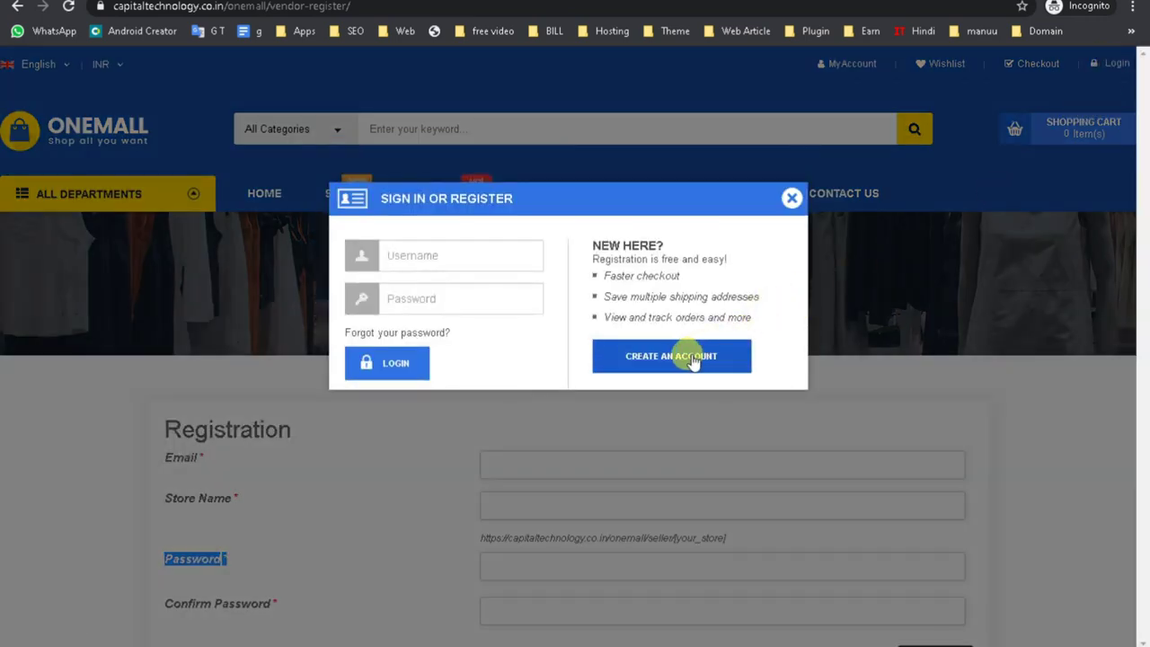
click(680, 370)
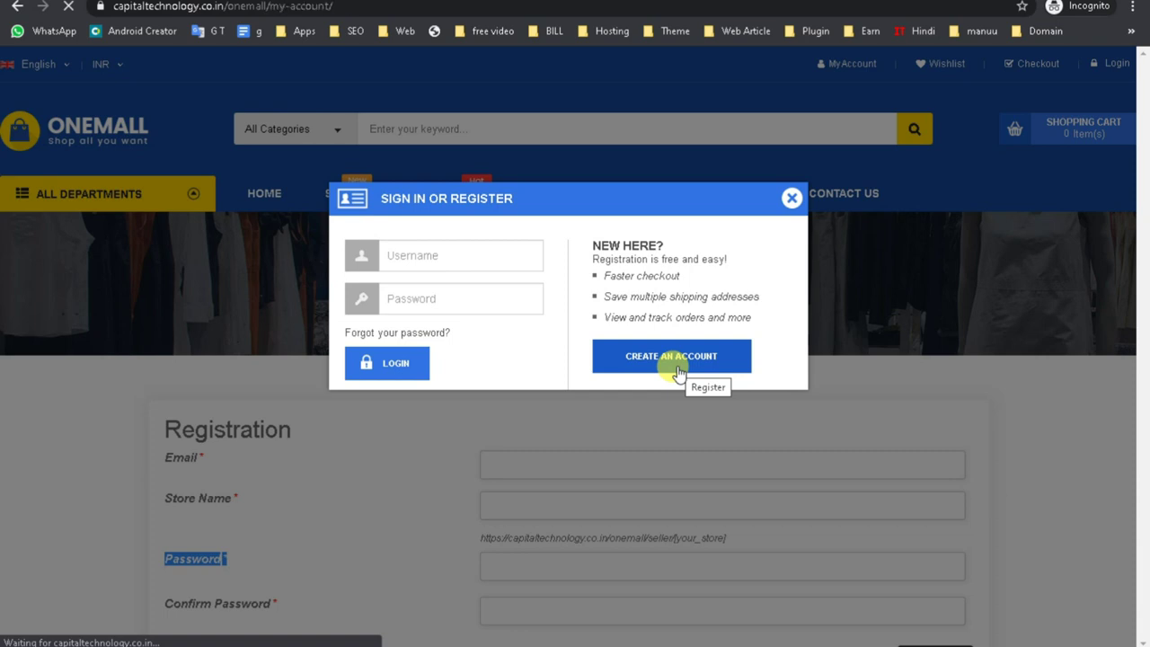
scroll(675, 368, down, 3)
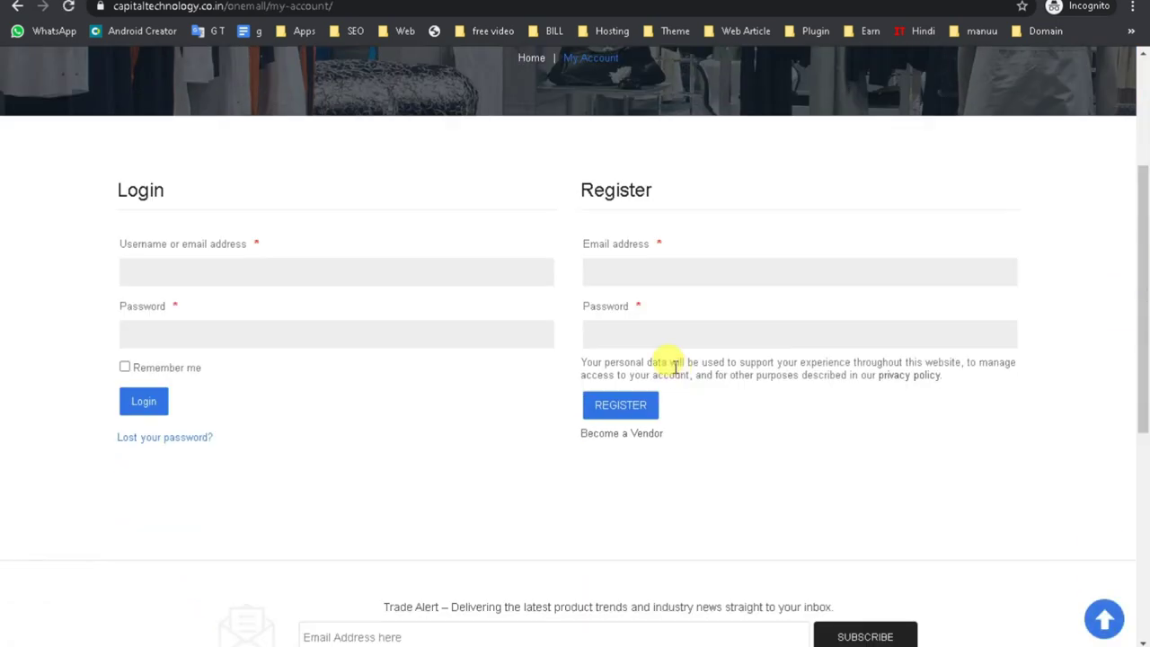
click(624, 437)
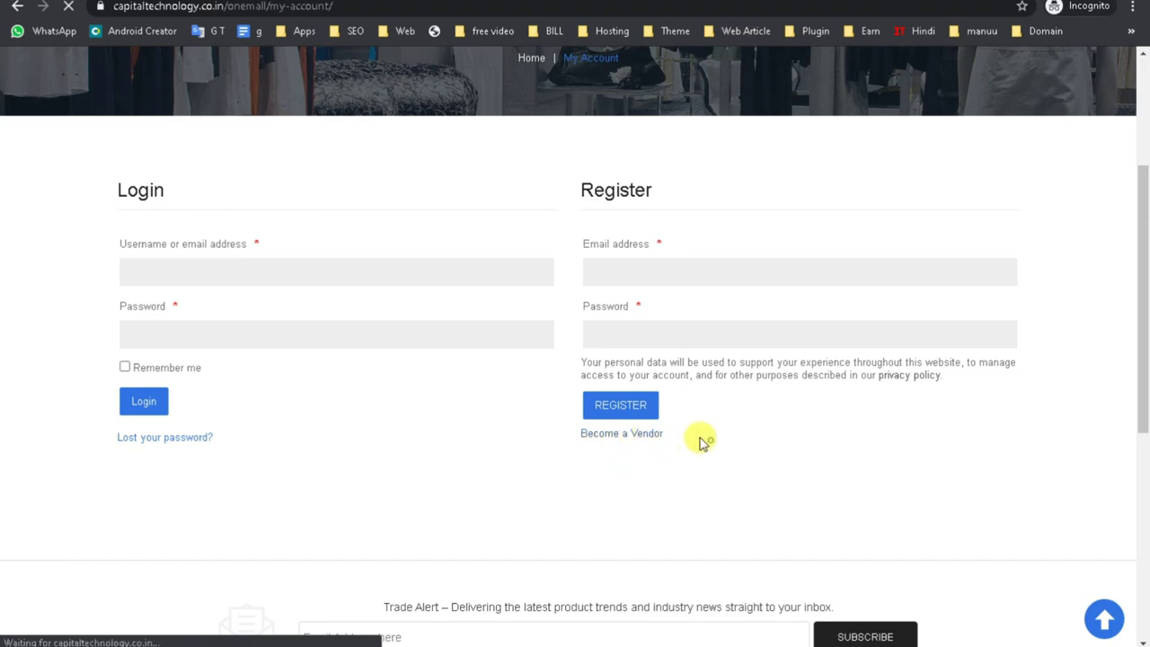
scroll(611, 441, down, 3)
scroll(623, 444, up, 3)
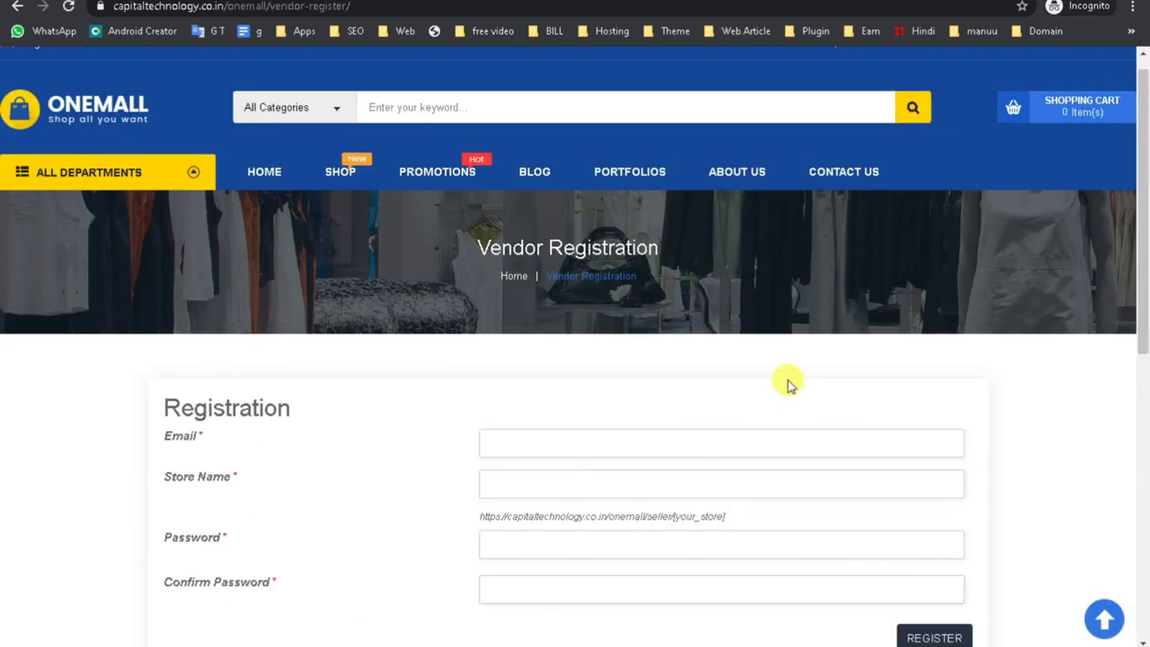
Return to My Account, highlight the Become a Vendor text, and reopen then close the login popup.
click(17, 5)
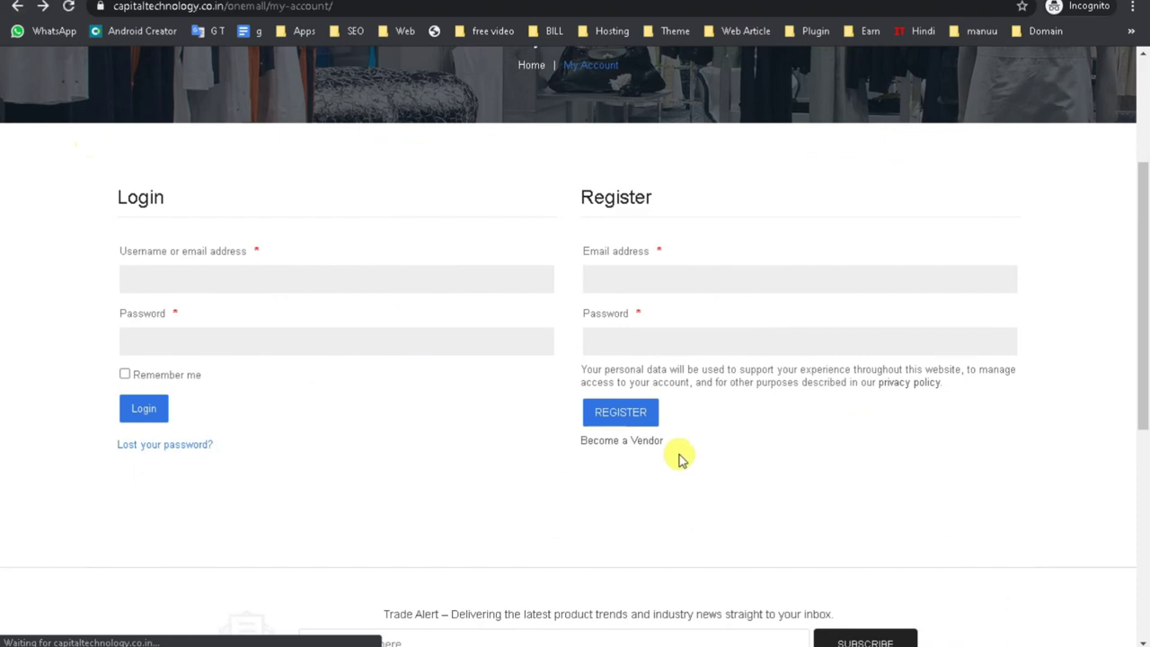
drag(708, 447, 577, 441)
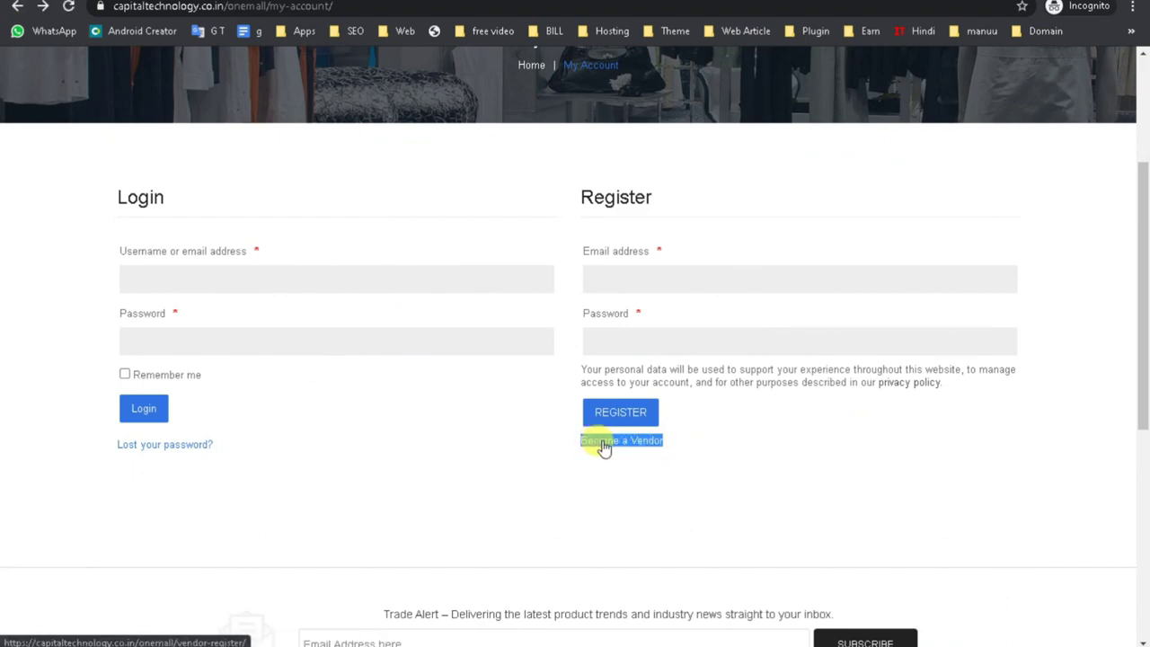
scroll(612, 448, up, 3)
click(1105, 65)
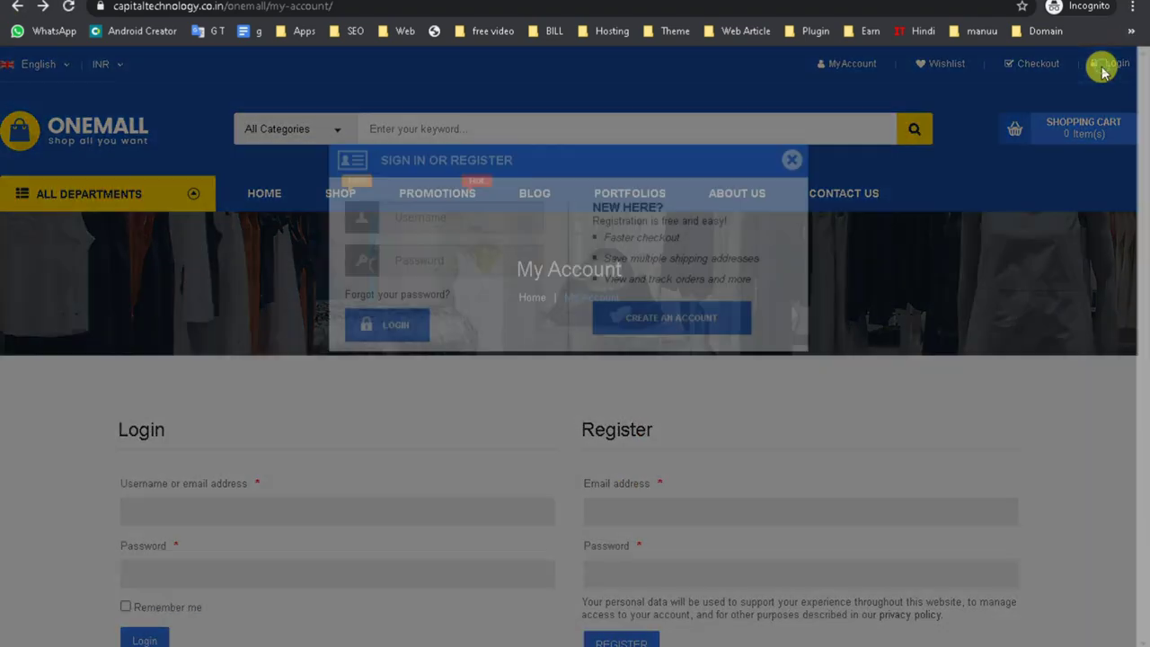
click(449, 299)
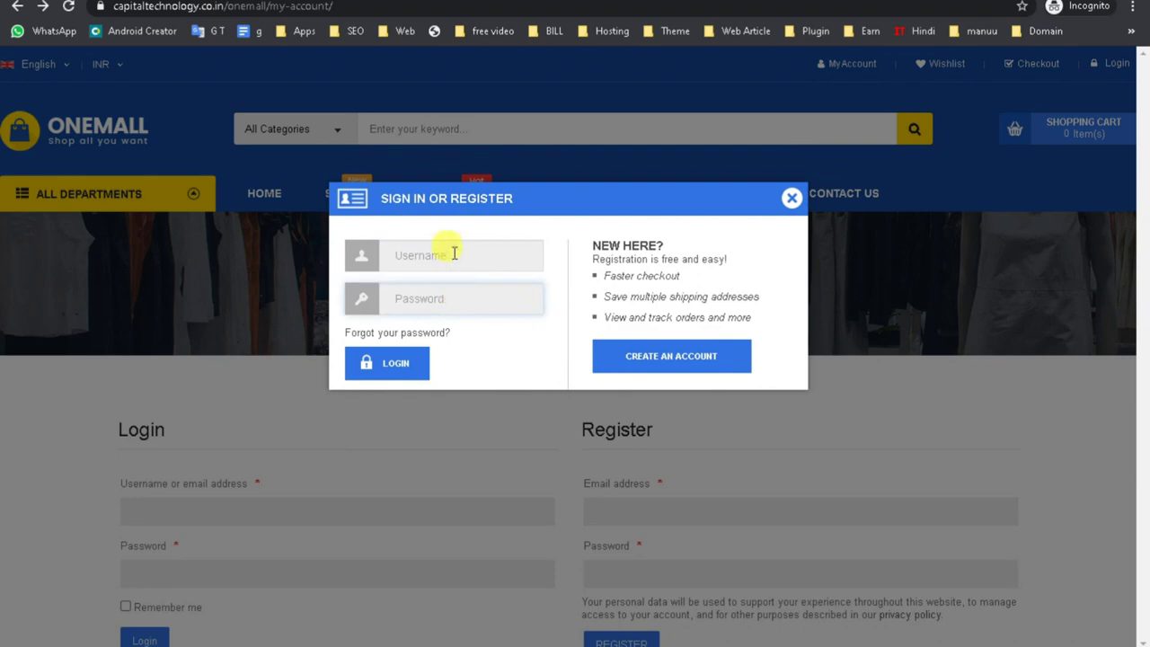
click(789, 197)
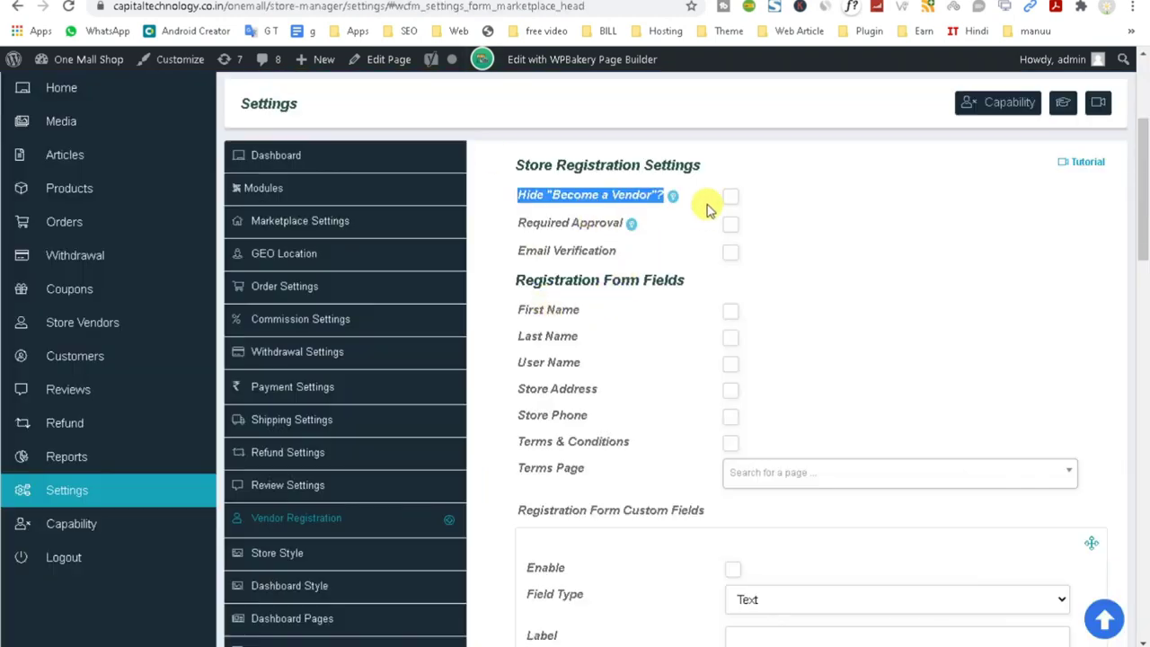
Toggle Hide 'Become a Vendor' and review the Required Approval and Email Verification options.
click(730, 199)
click(885, 215)
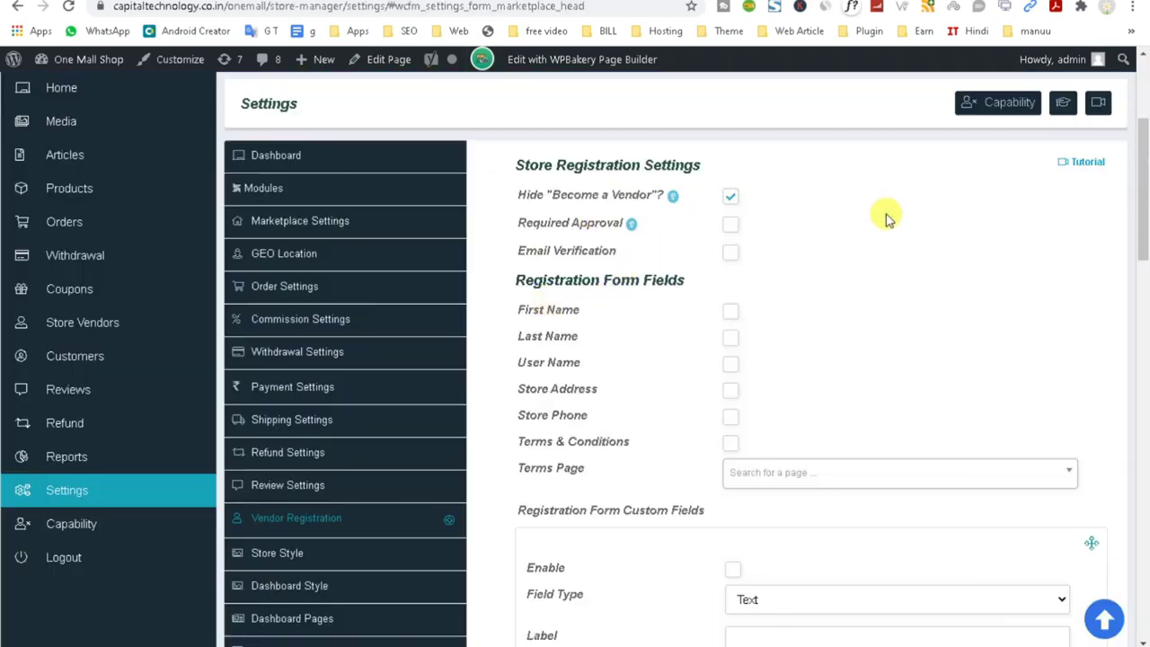
drag(487, 221, 613, 225)
triple_click(583, 223)
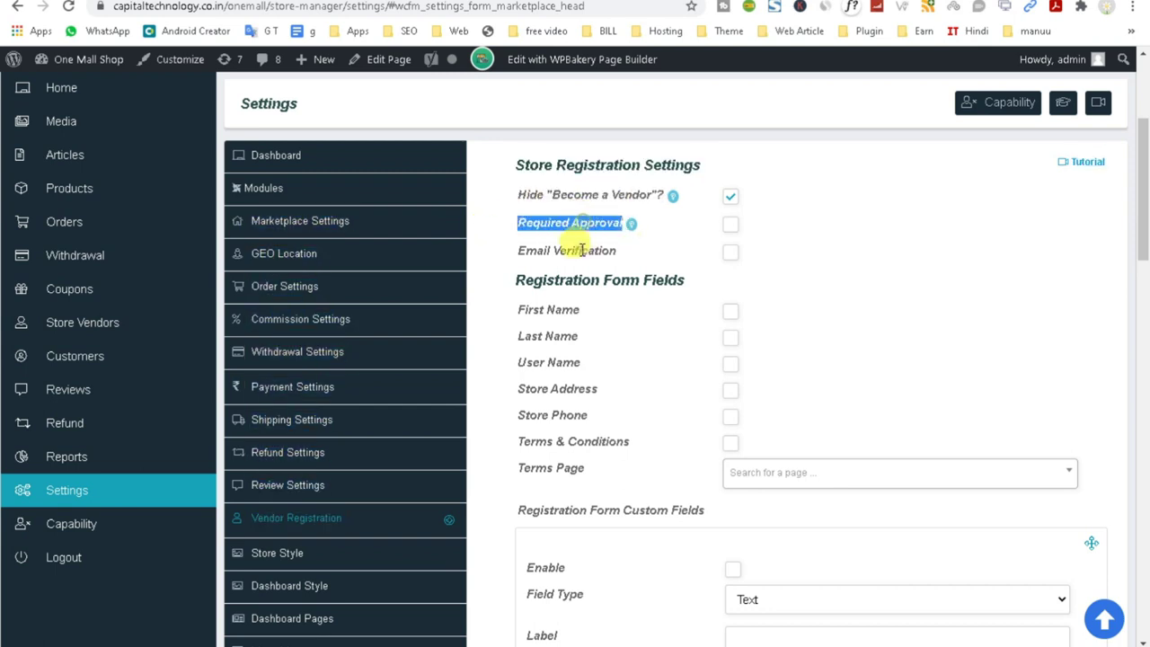
triple_click(575, 251)
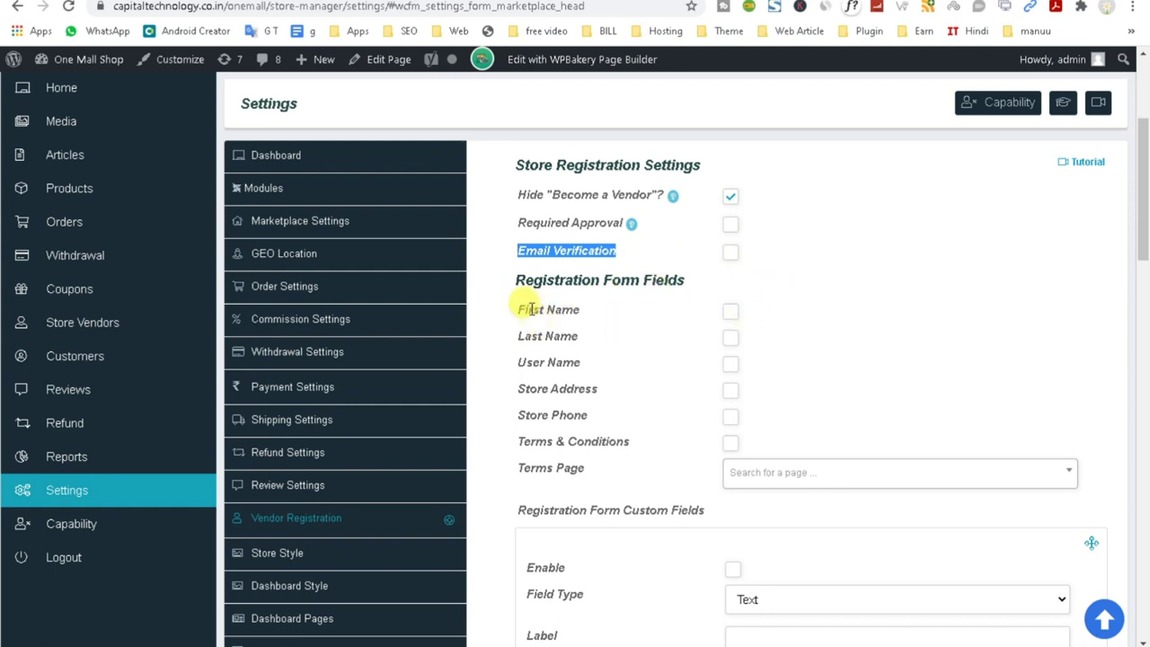
Add First Name, Last Name, Store Phone and Terms & Conditions fields to the registration form.
double_click(530, 309)
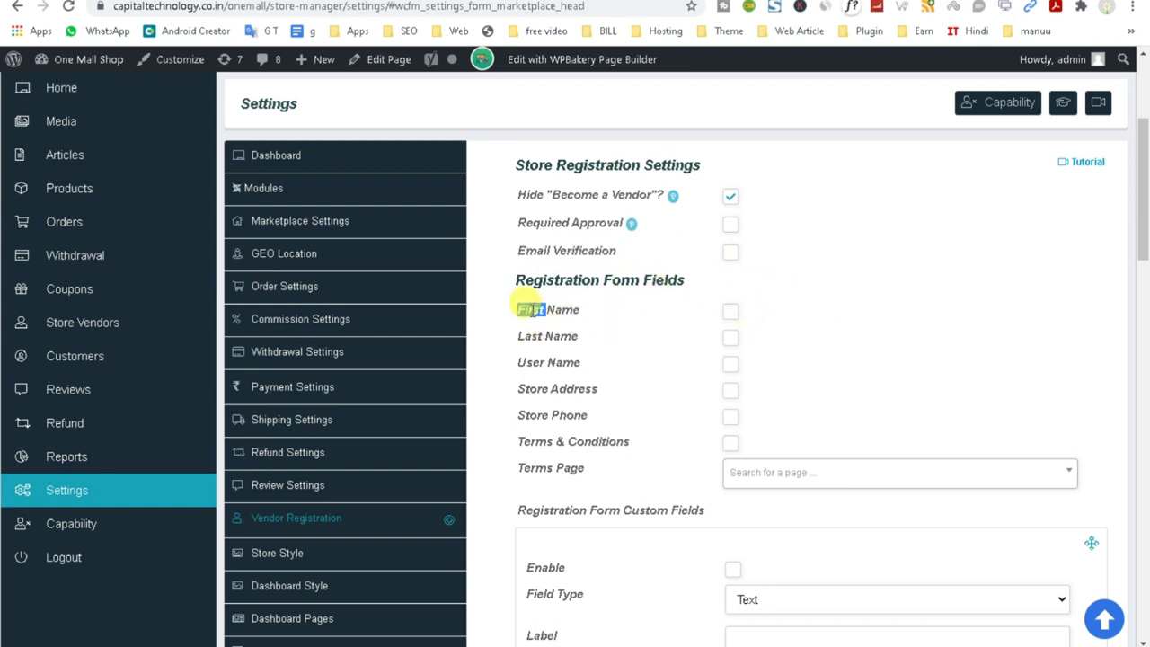
click(728, 312)
click(733, 340)
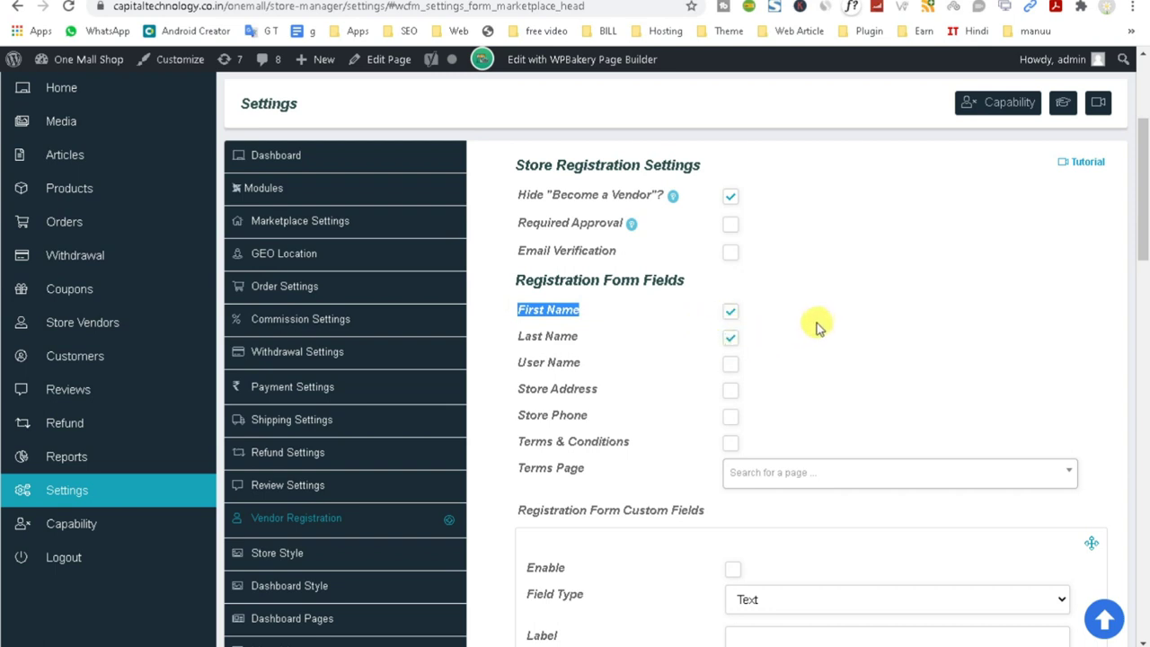
click(732, 419)
scroll(835, 403, down, 1)
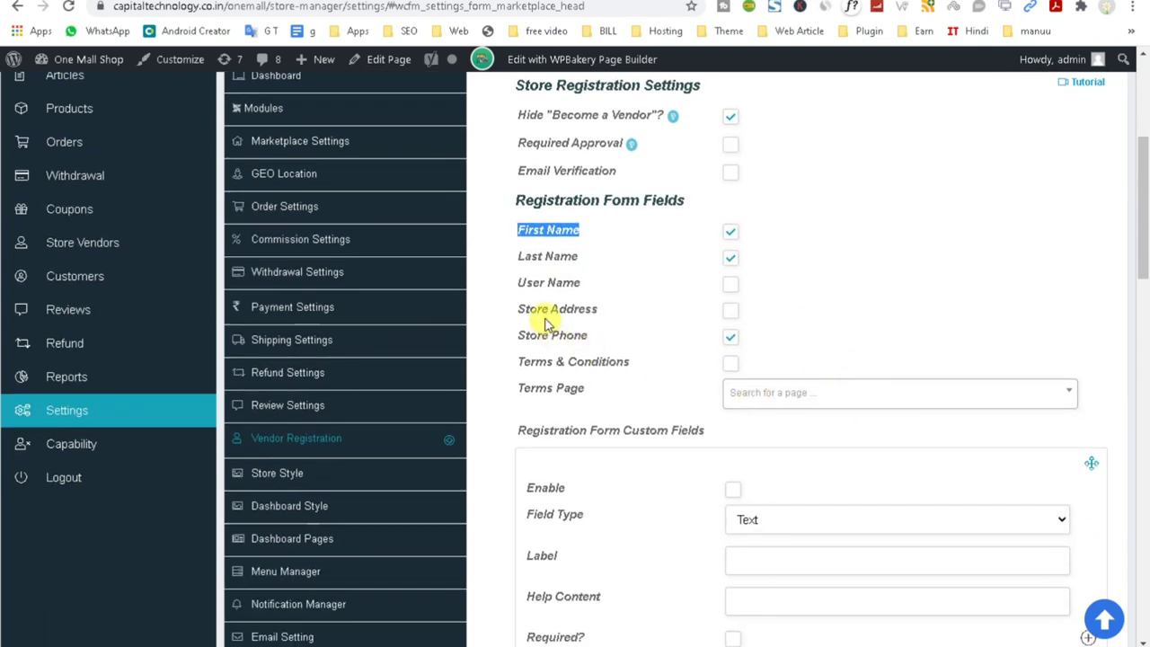
drag(520, 306, 623, 313)
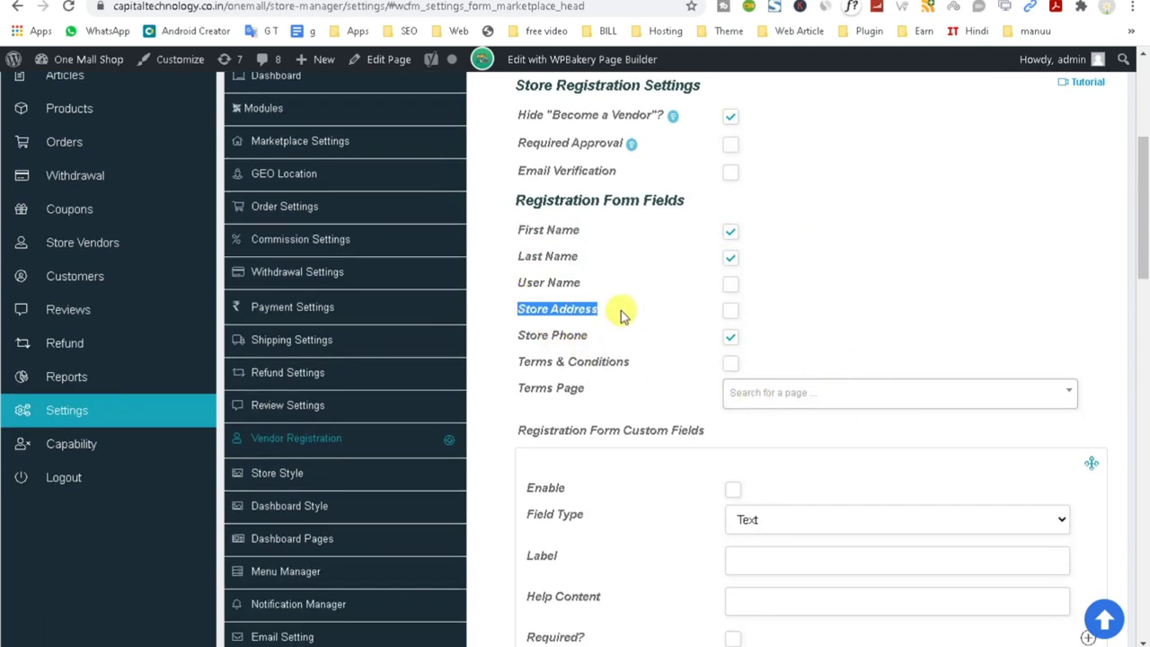
click(730, 367)
click(762, 392)
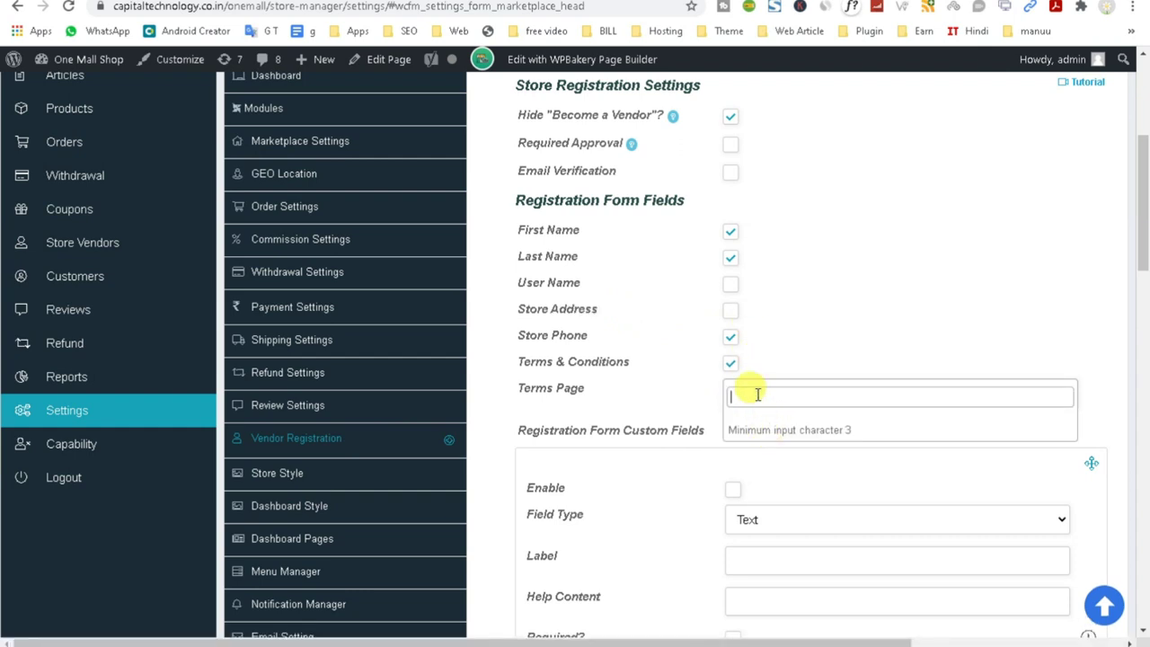
Copy the 'Terms & Conditions' field label text.
click(731, 366)
scroll(803, 410, down, 1)
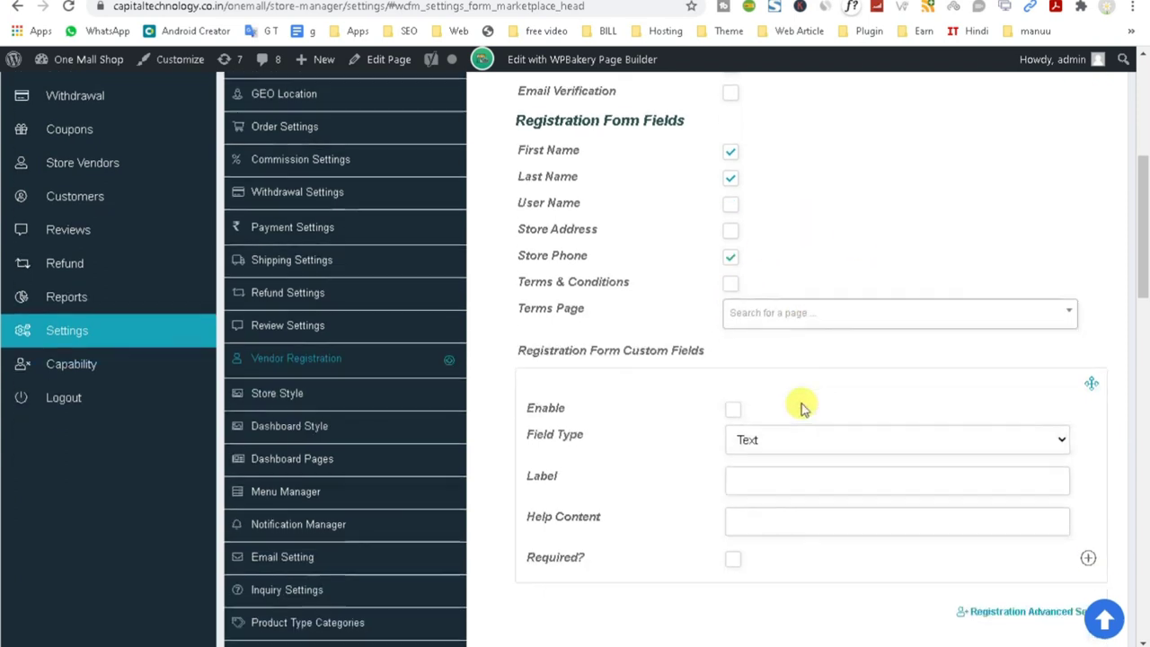
click(770, 314)
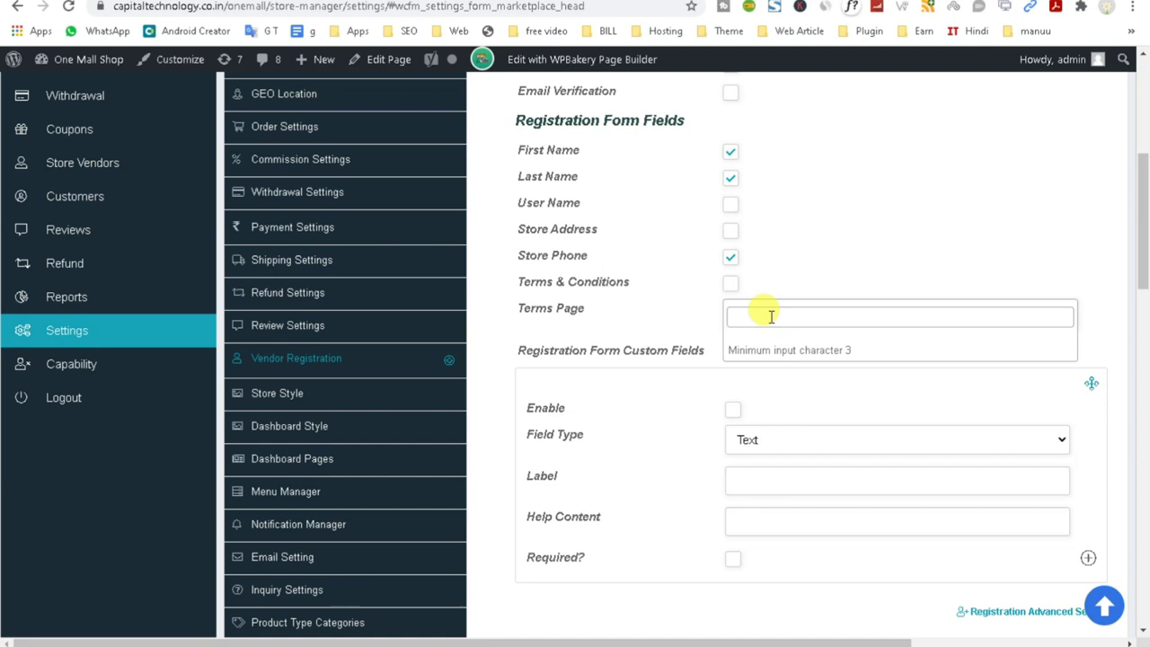
click(539, 287)
triple_click(566, 286)
key(super+c)
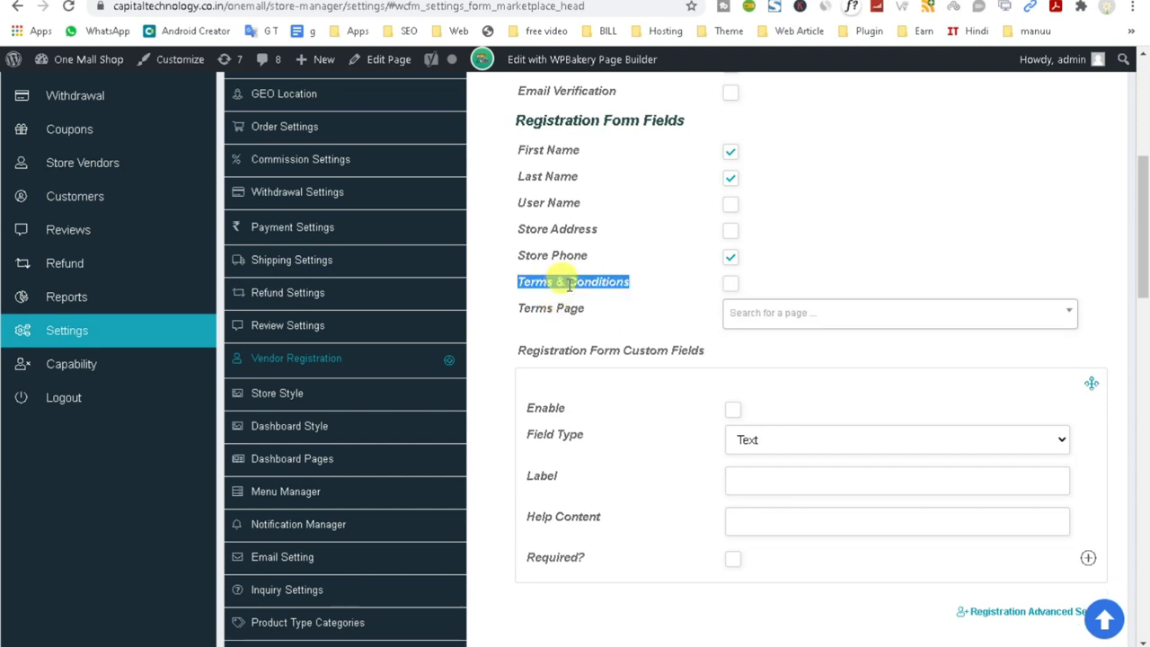
right_click(569, 285)
key(Escape)
Re-enable Terms & Conditions and search the Terms Page list for 'Terms & Conditions'.
click(729, 286)
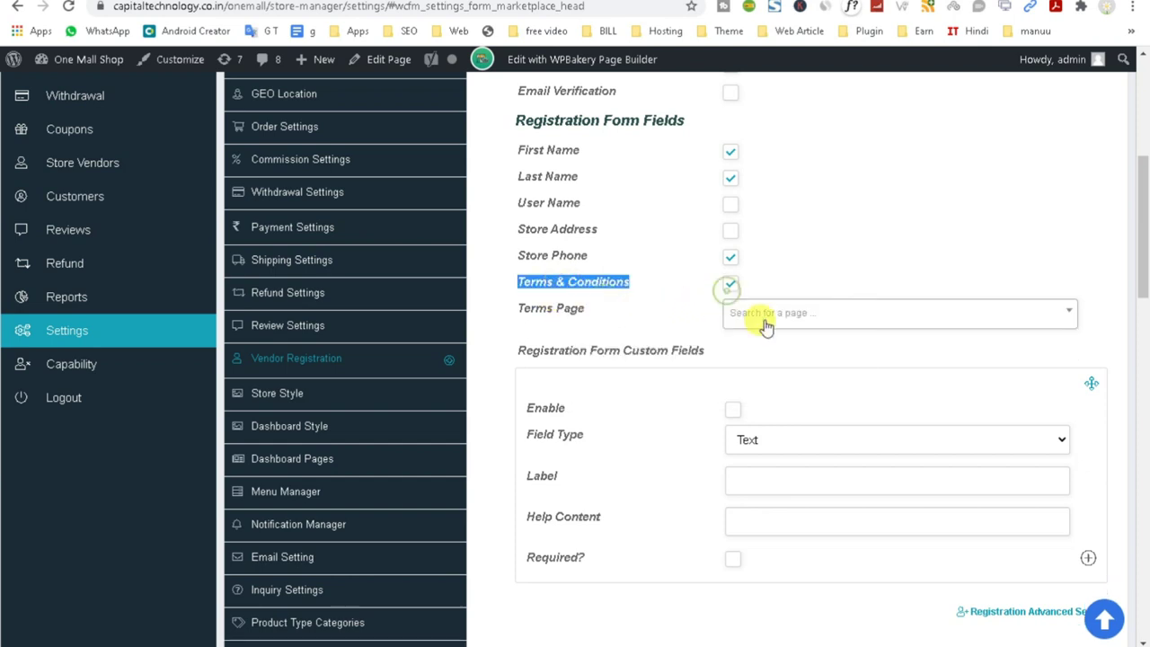
click(764, 314)
right_click(764, 315)
click(808, 439)
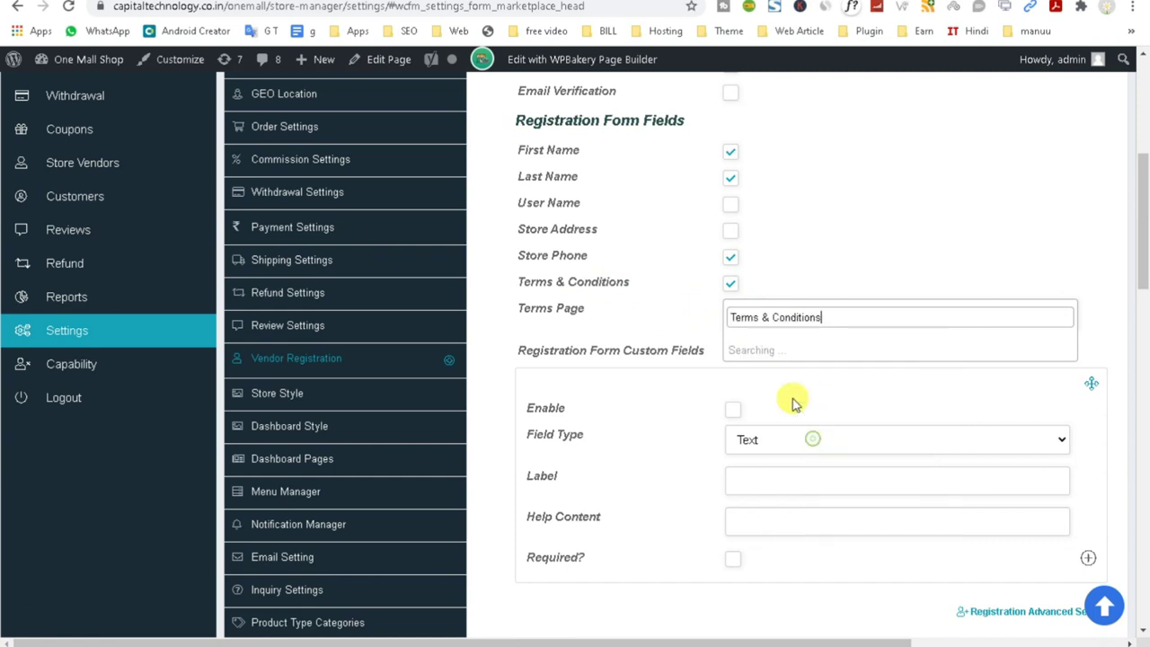
triple_click(770, 317)
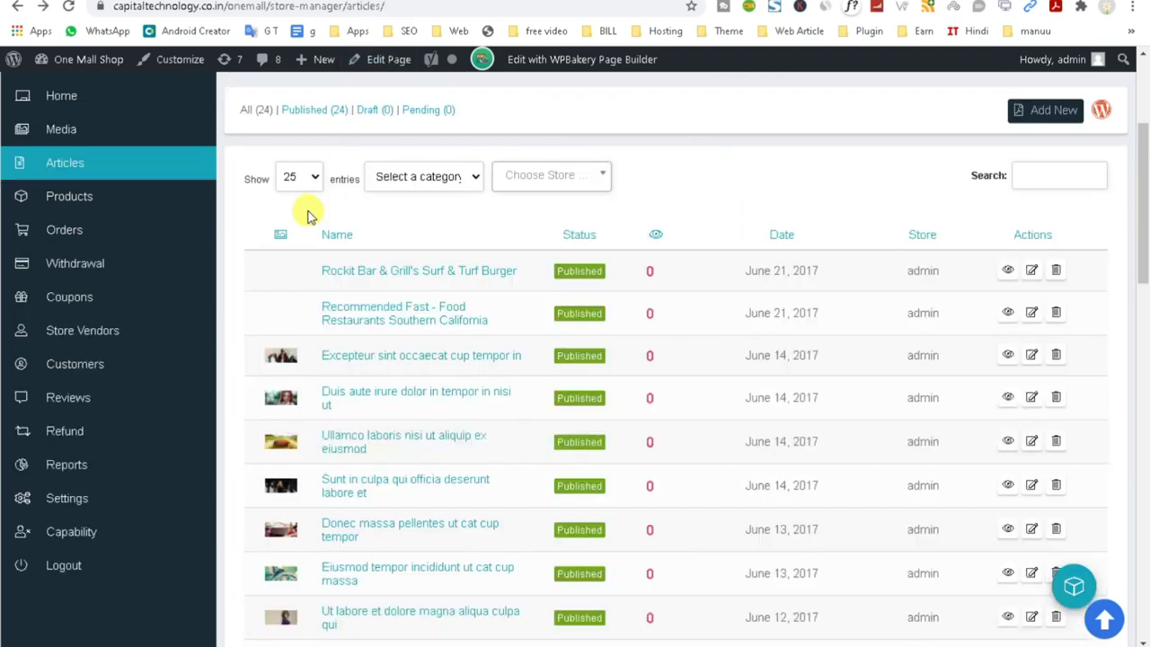
From the One Mall Shop dashboard, go to Pages and start a new page.
scroll(303, 215, up, 3)
mouse_move(88, 60)
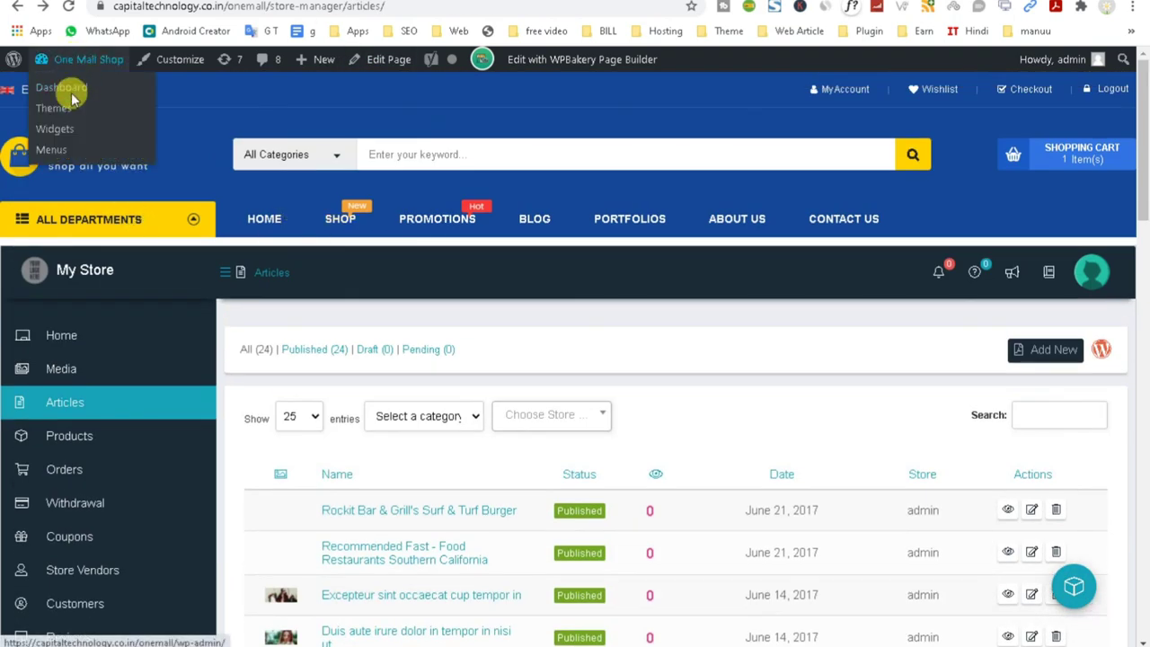
click(68, 89)
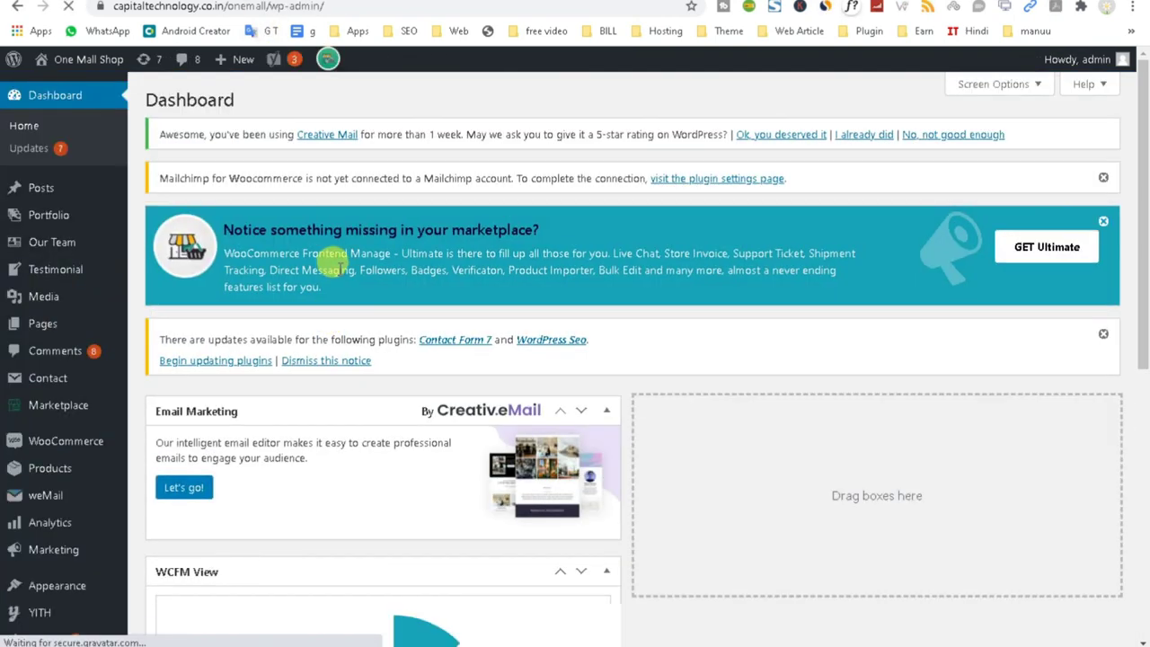
click(52, 333)
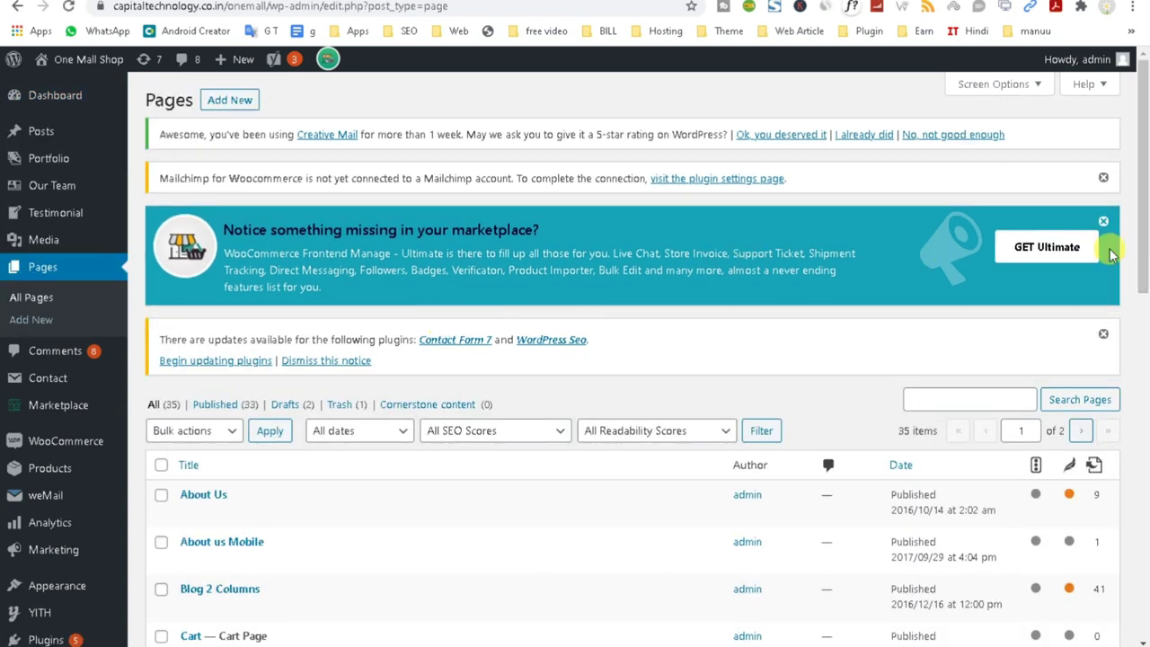
click(241, 99)
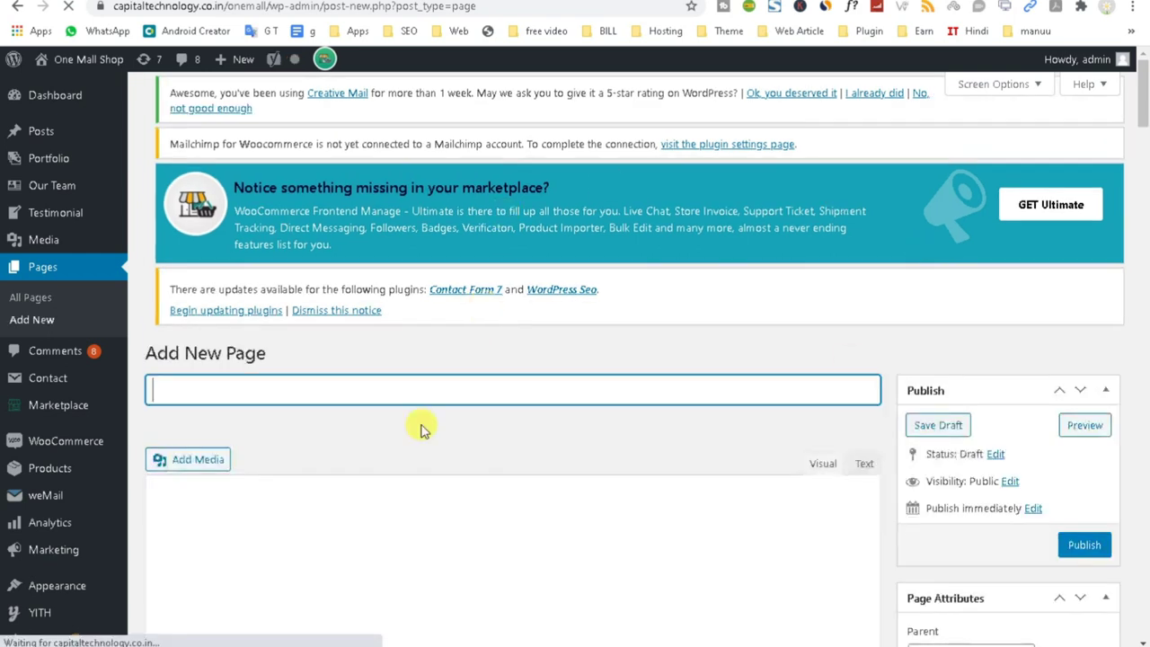
Publish a page titled 'Seller Terms & Conditions' with the body text 'Coming Soon'.
right_click(177, 387)
click(225, 510)
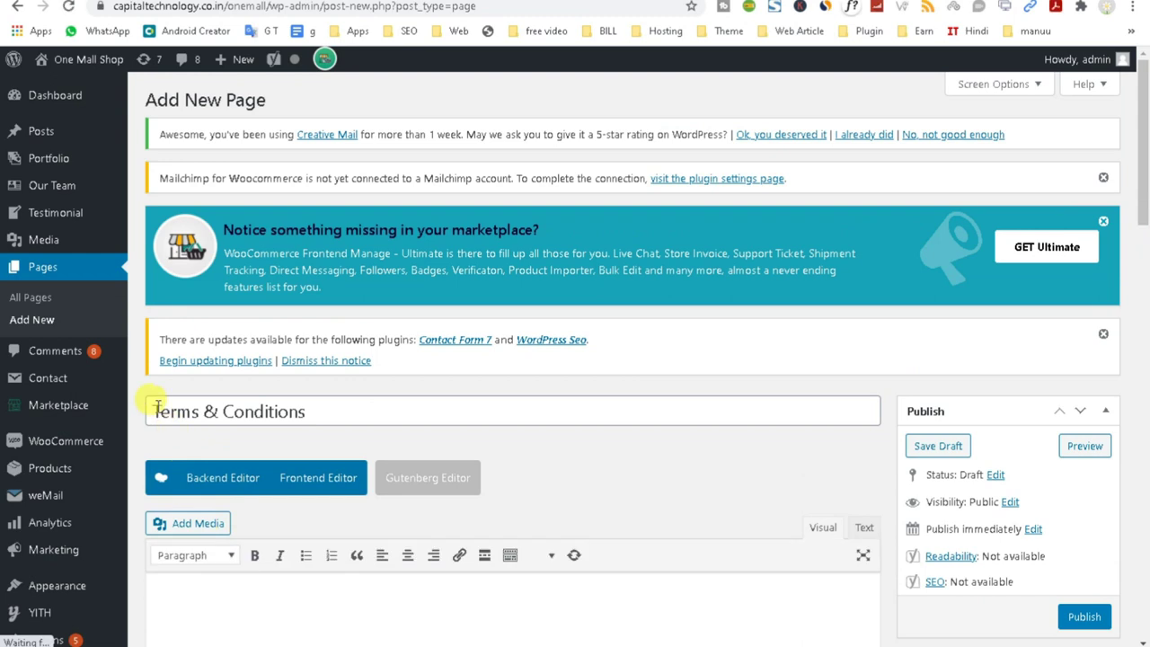
click(157, 405)
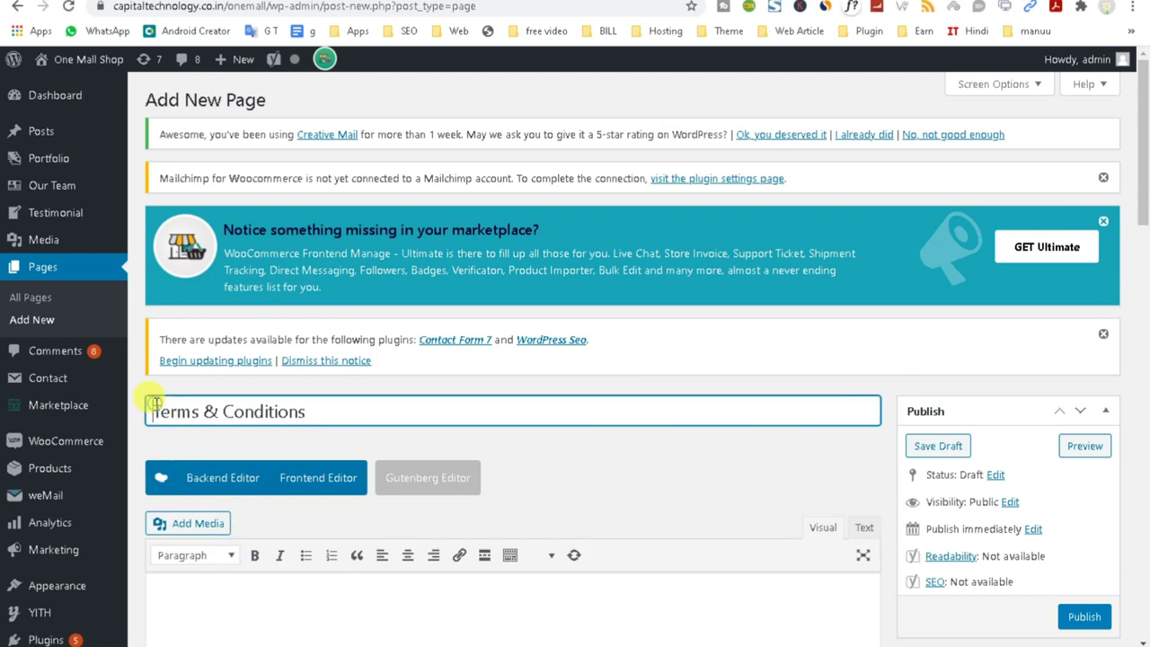
text(Seller)
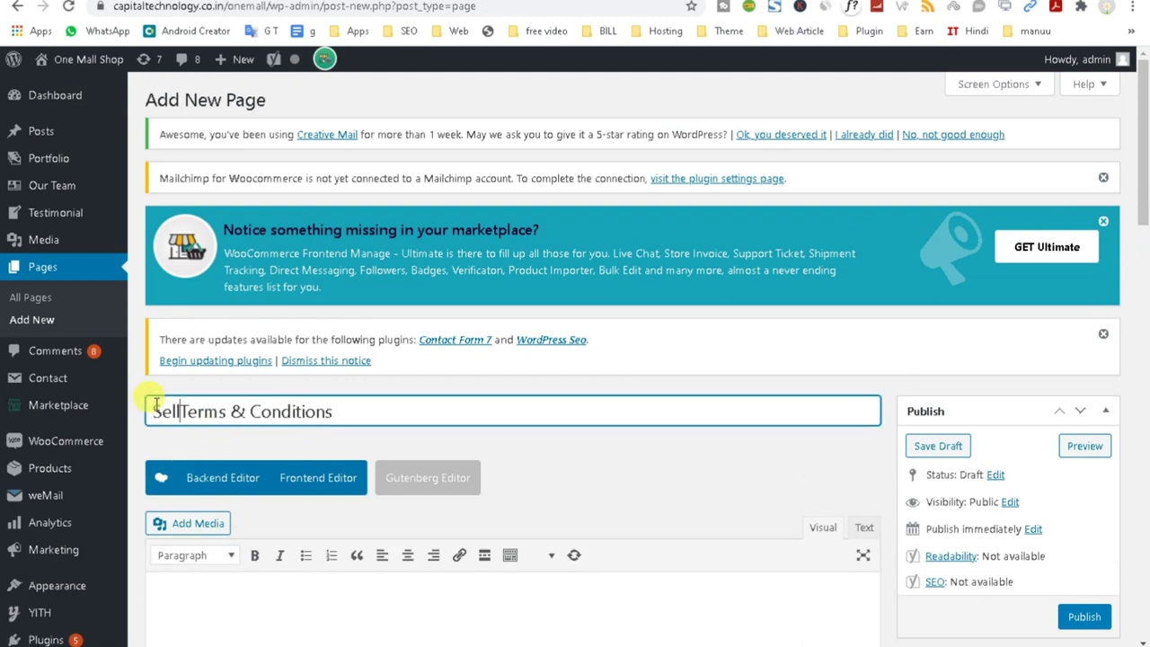
triple_click(226, 410)
key(ctrl+c)
click(216, 593)
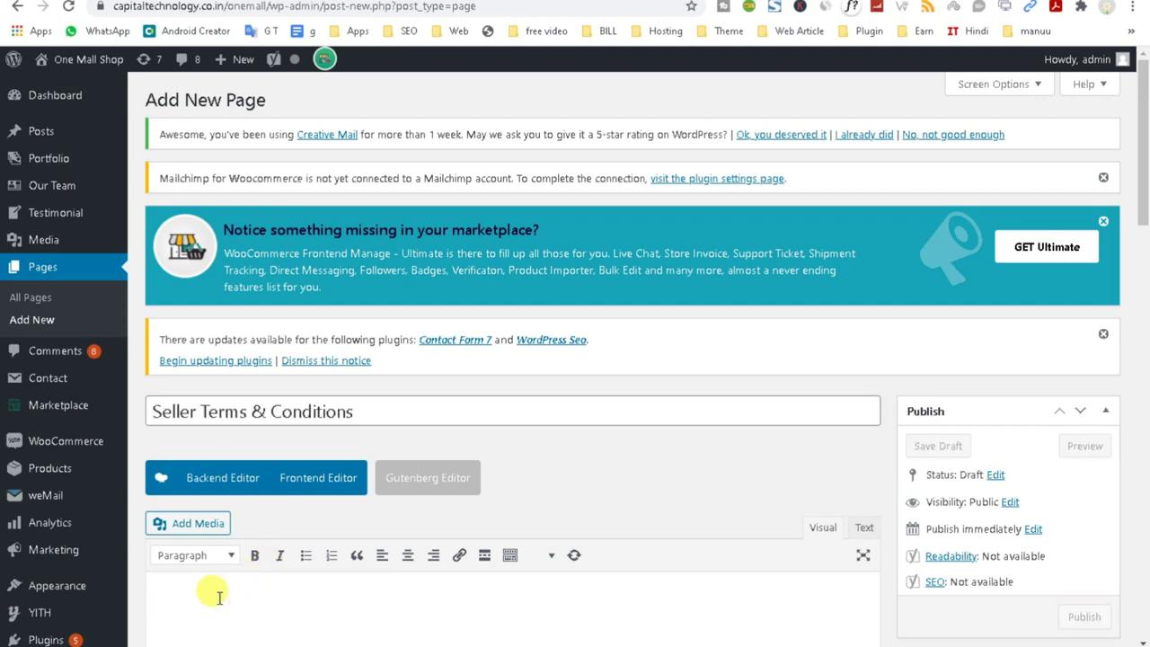
text(Comin)
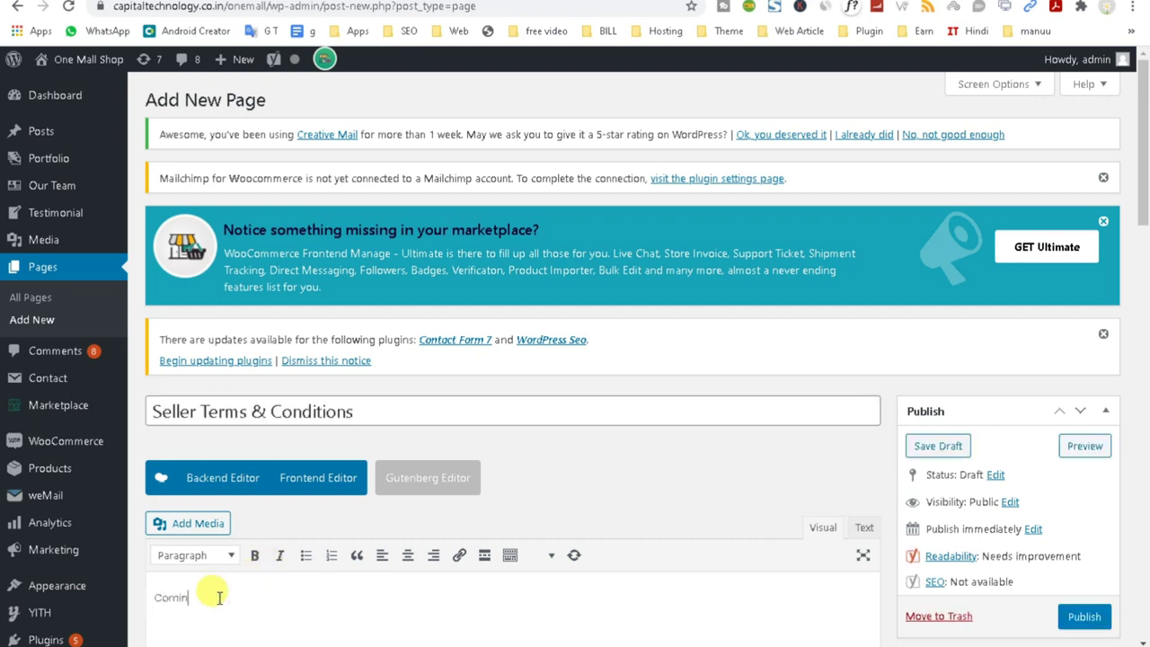
text(gin)
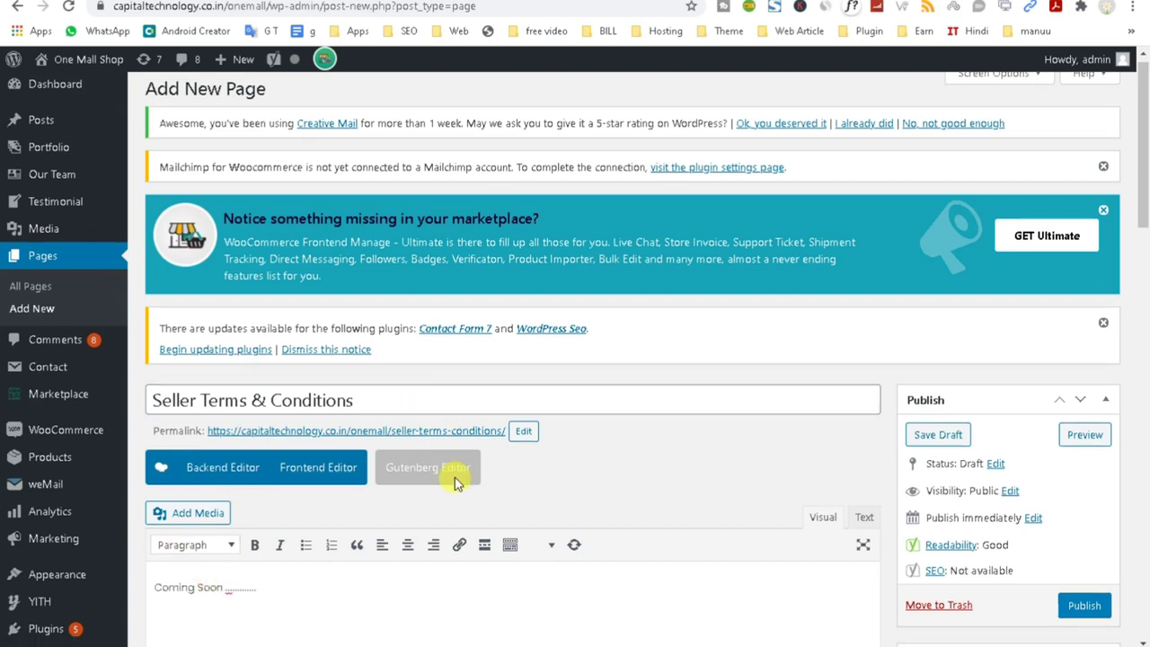
scroll(809, 423, down, 3)
click(1083, 297)
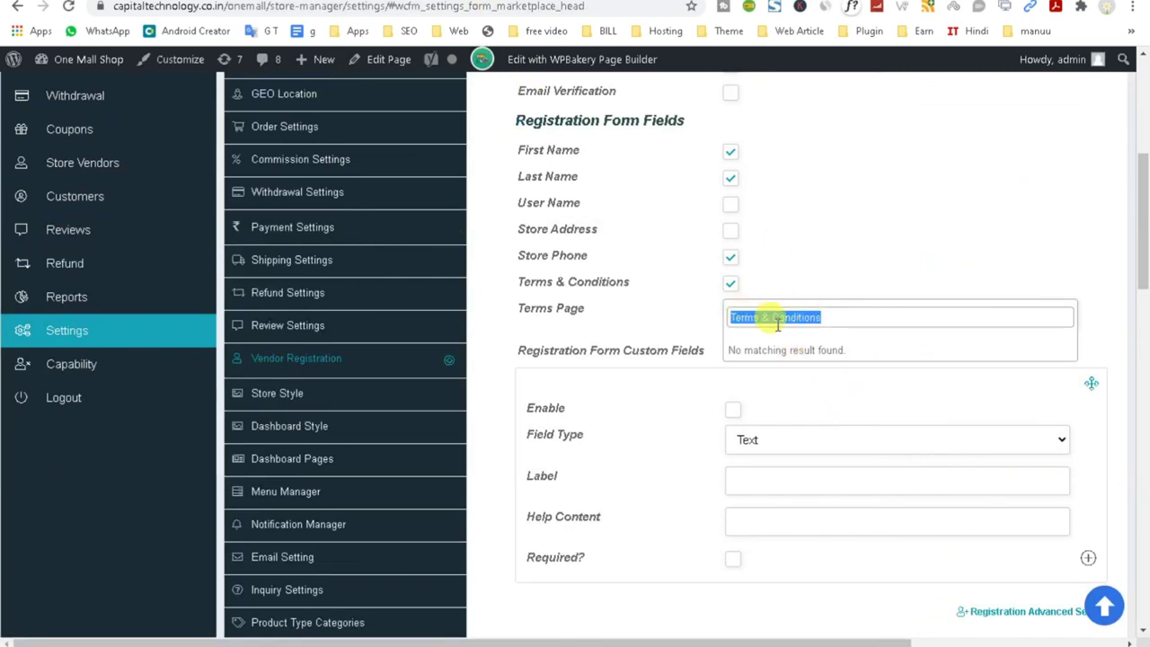
Search for and select 'Seller Terms & Conditions' as the registration Terms Page.
key(ctrl+v)
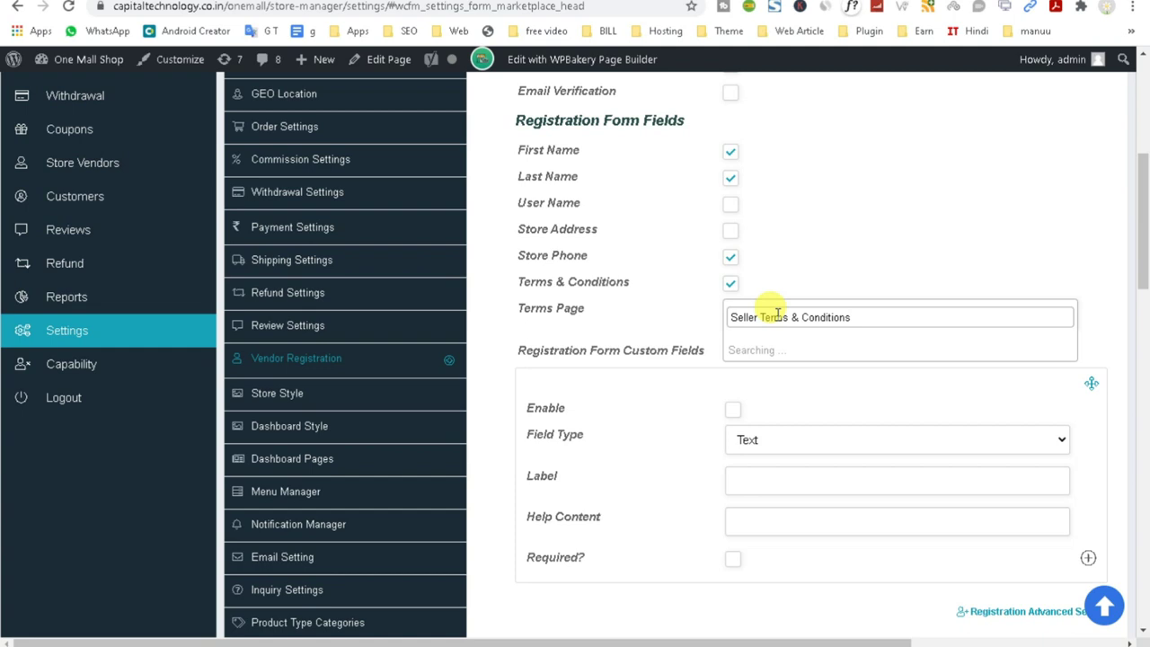
click(803, 351)
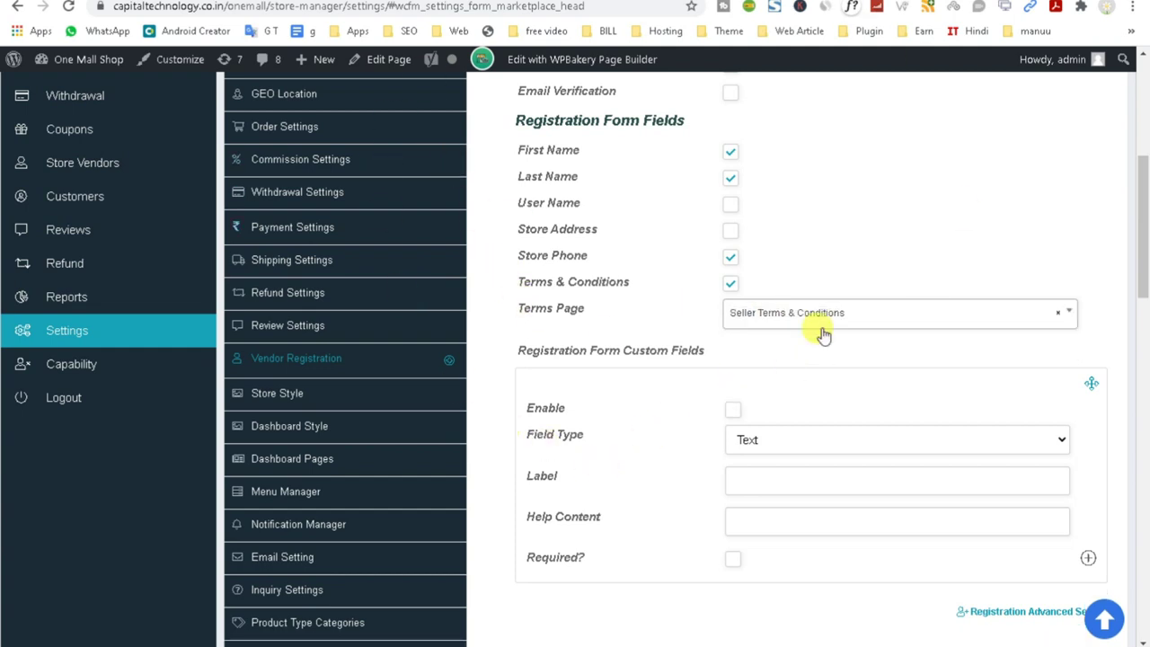
drag(506, 347, 762, 359)
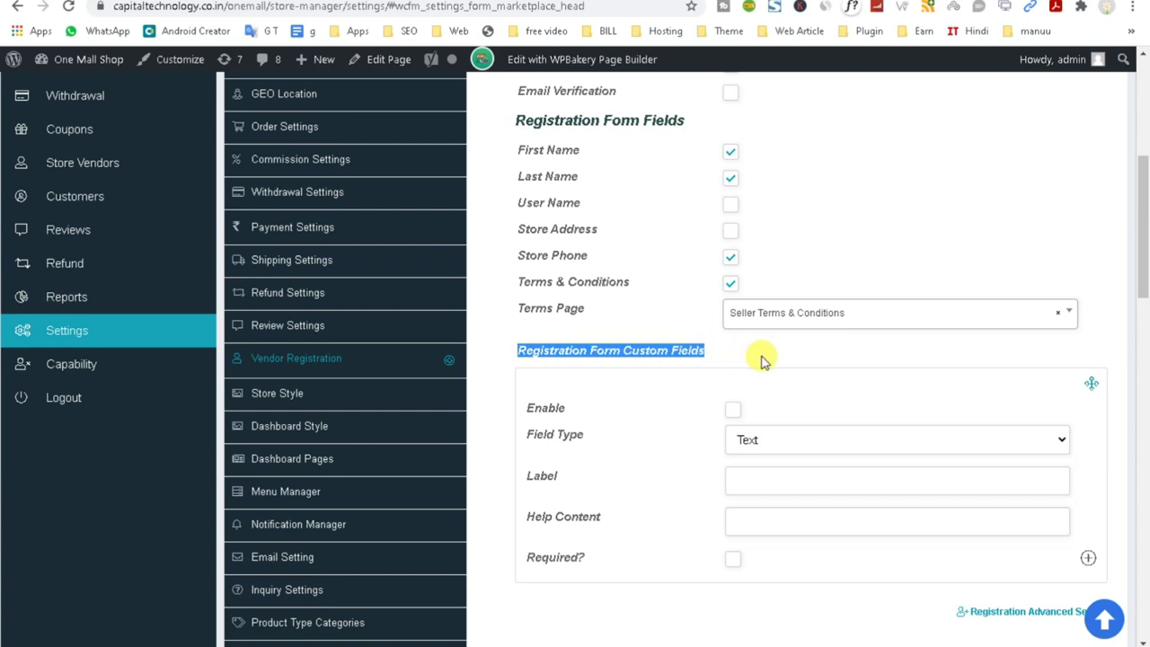
scroll(761, 360, down, 1)
scroll(759, 361, down, 4)
scroll(465, 206, up, 5)
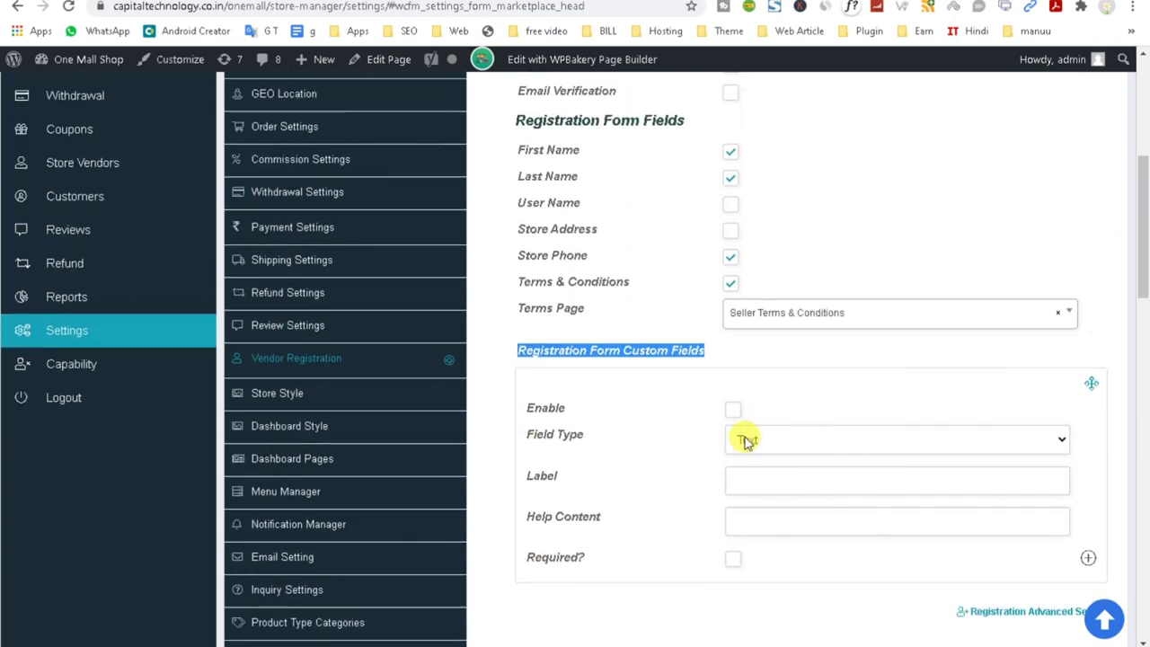
Create an enabled, required File/Image custom field labelled 'Address Proof', correcting the spelling.
click(744, 439)
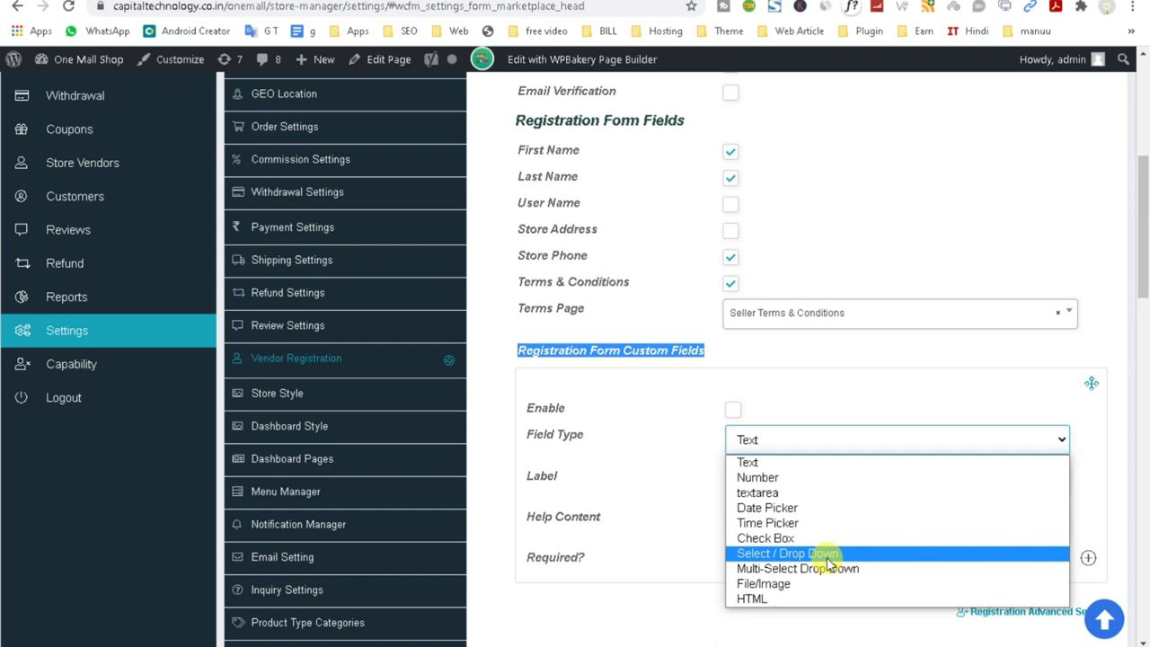
click(832, 583)
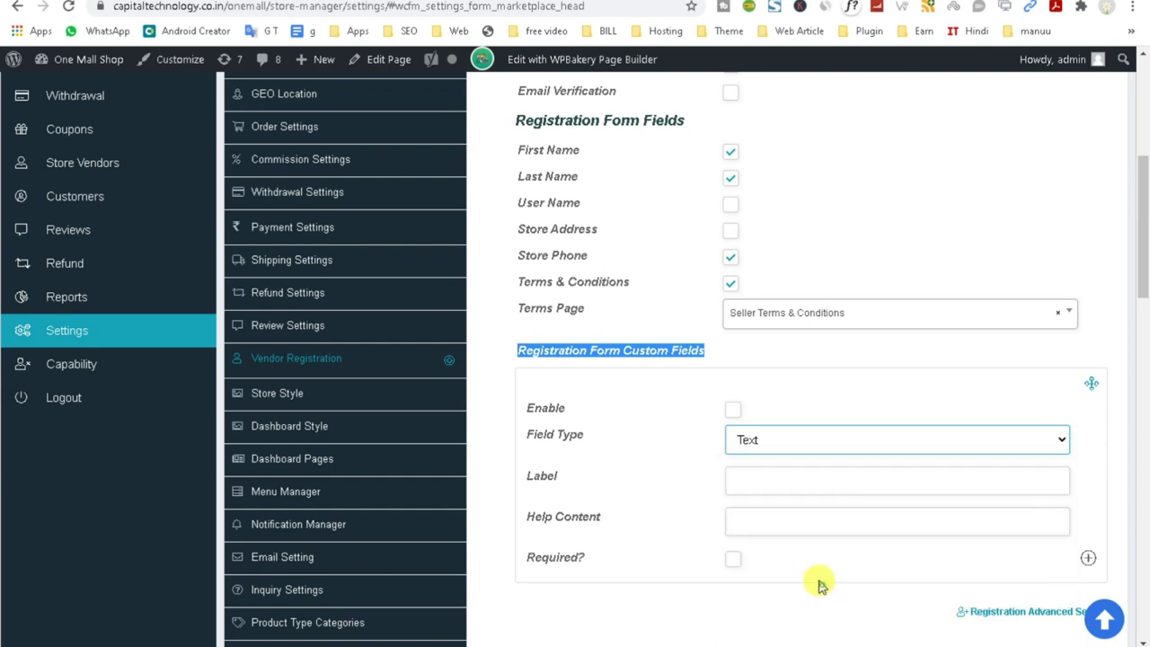
click(731, 408)
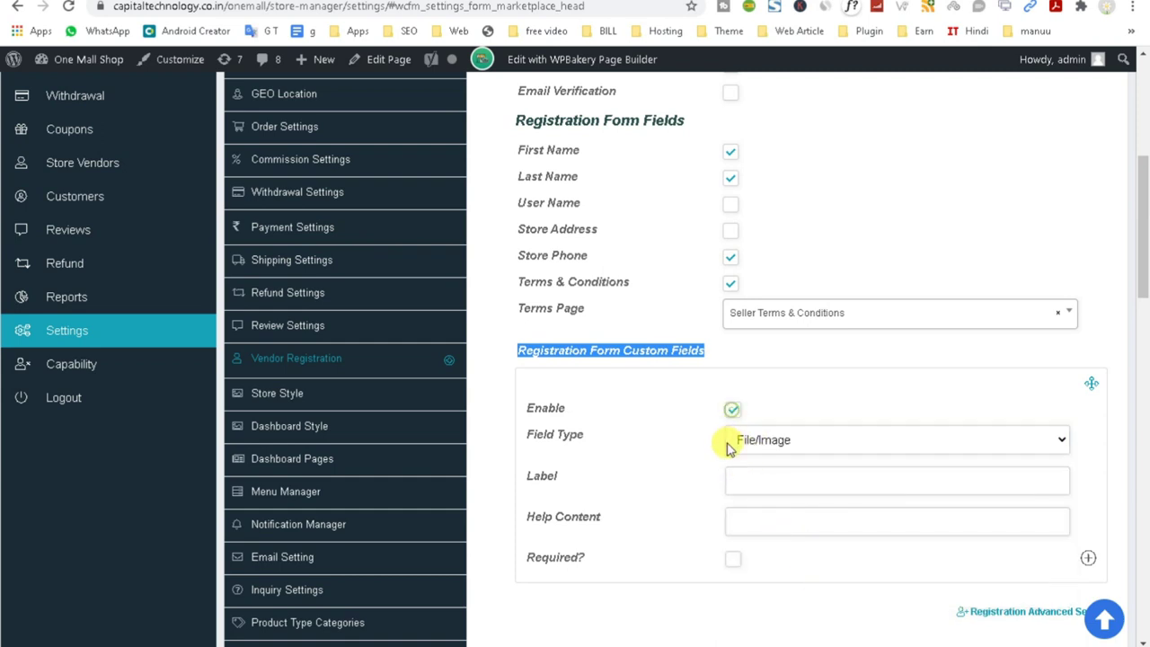
click(747, 480)
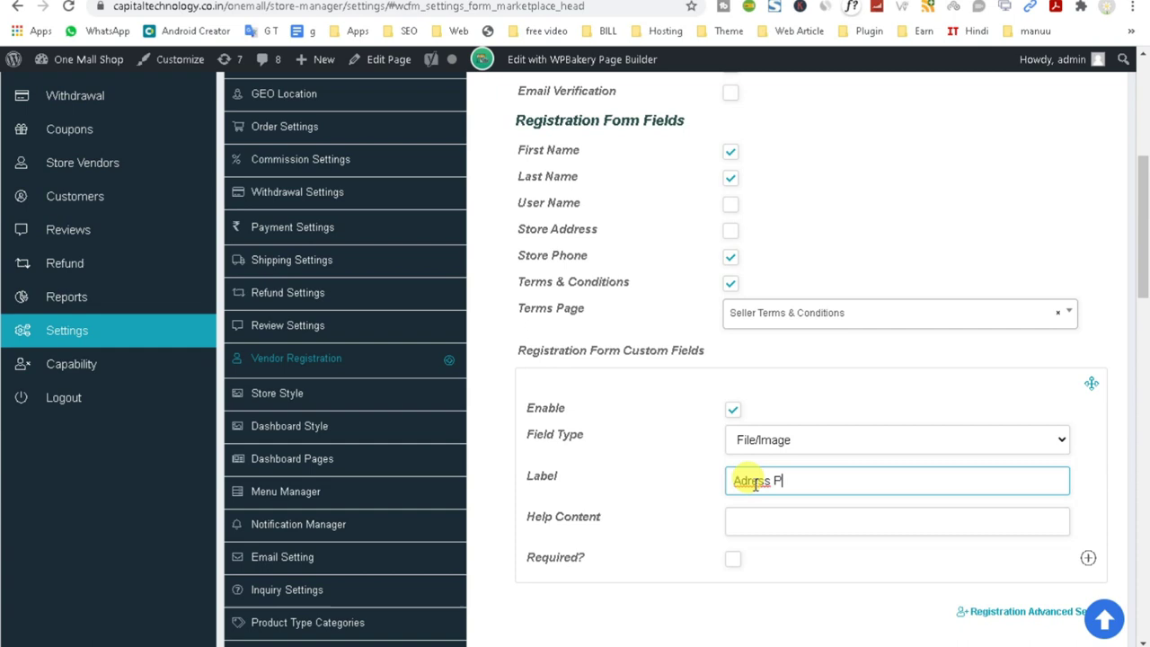
click(769, 522)
double_click(753, 483)
right_click(753, 483)
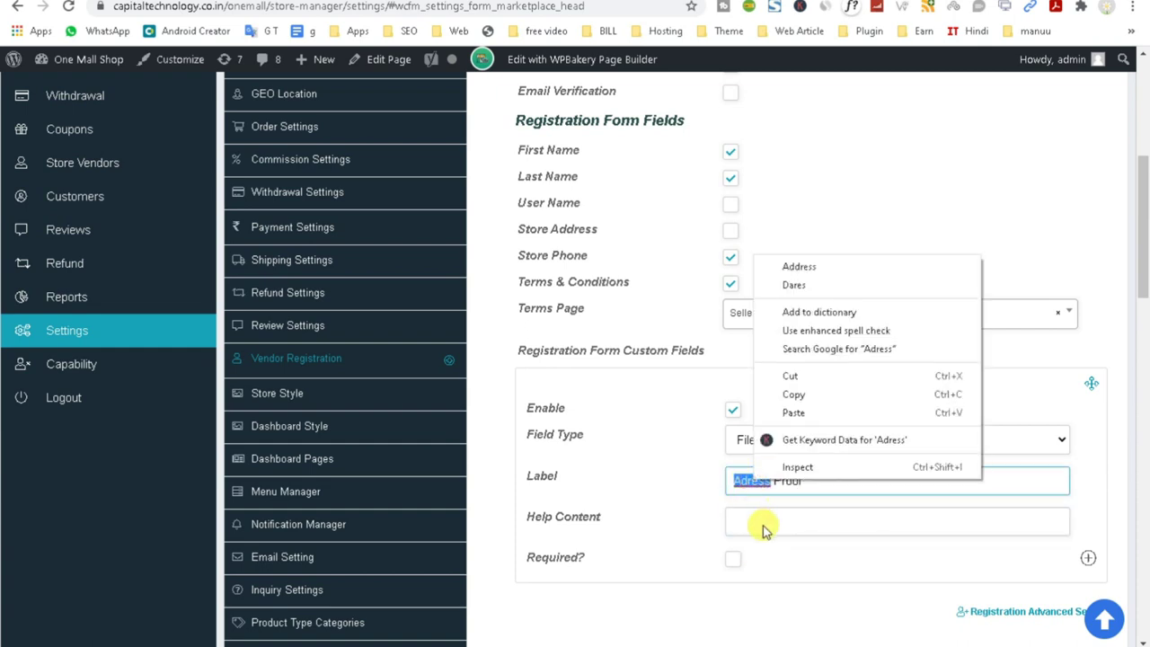
click(811, 263)
click(759, 525)
click(733, 560)
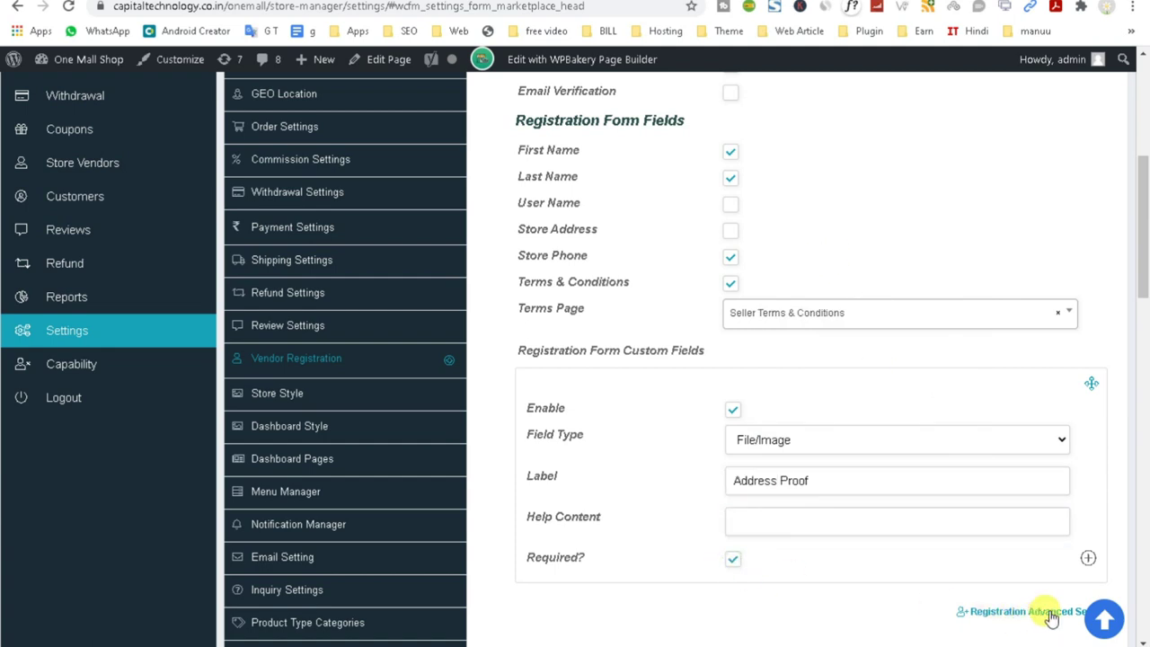
Add a second custom field block below it.
scroll(1033, 539, down, 1)
click(1087, 480)
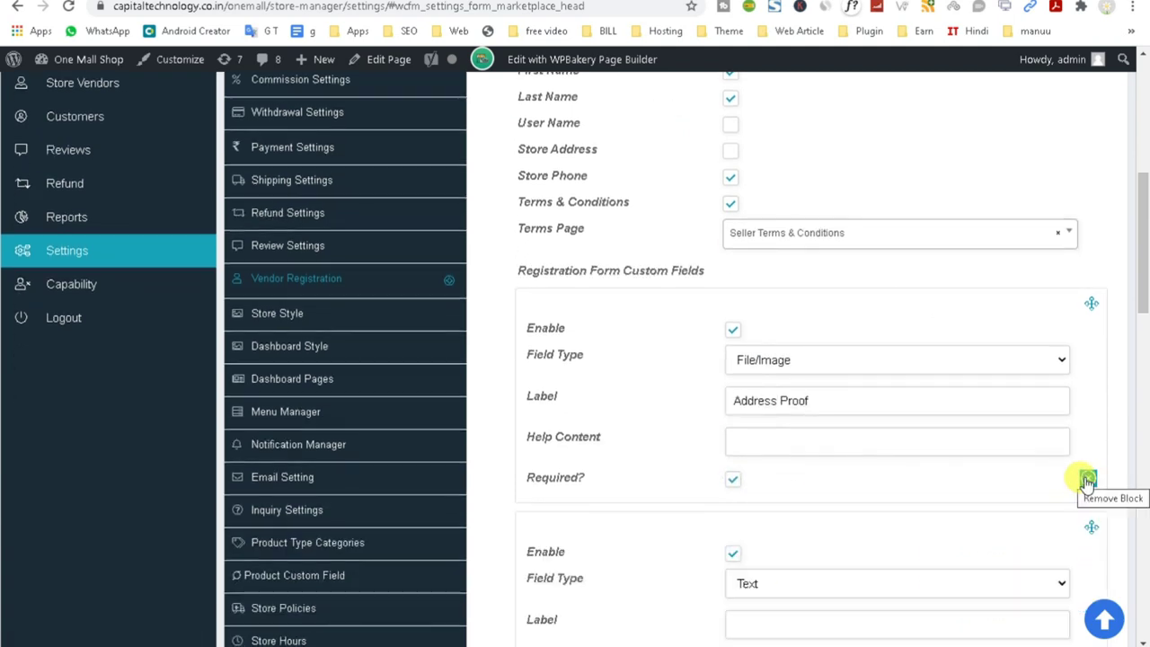
scroll(1033, 490, down, 2)
Add a 'Pan Card Soft Copy' File/Image field and rename the first to 'Address Proof Soft Copy'.
click(800, 424)
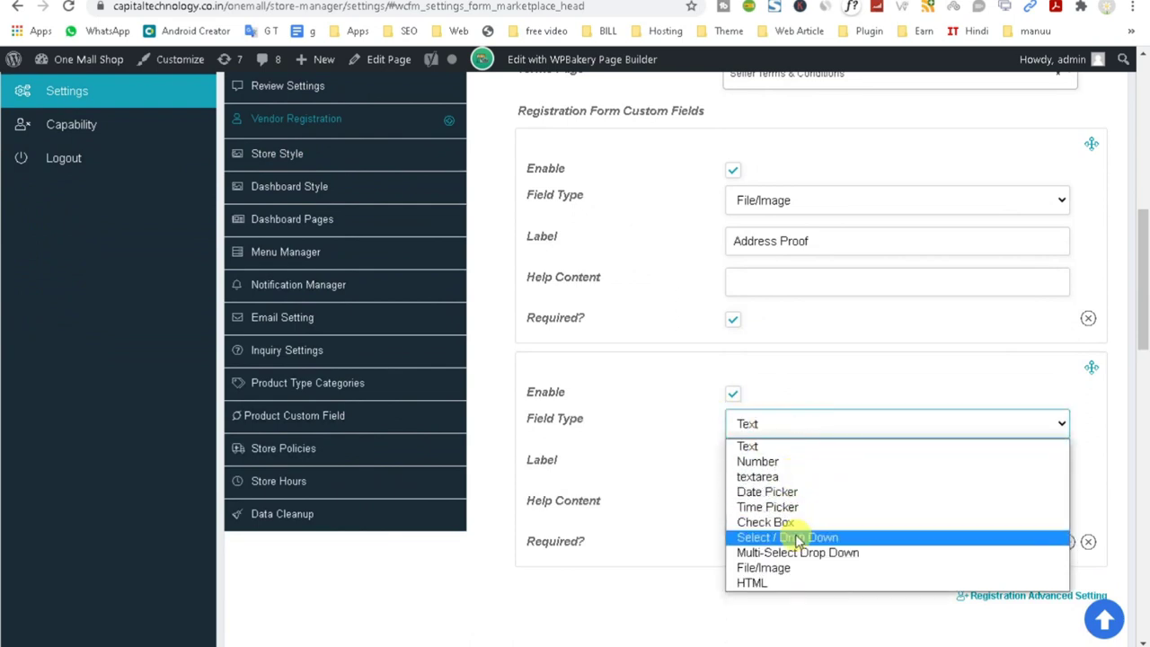
click(799, 567)
click(758, 467)
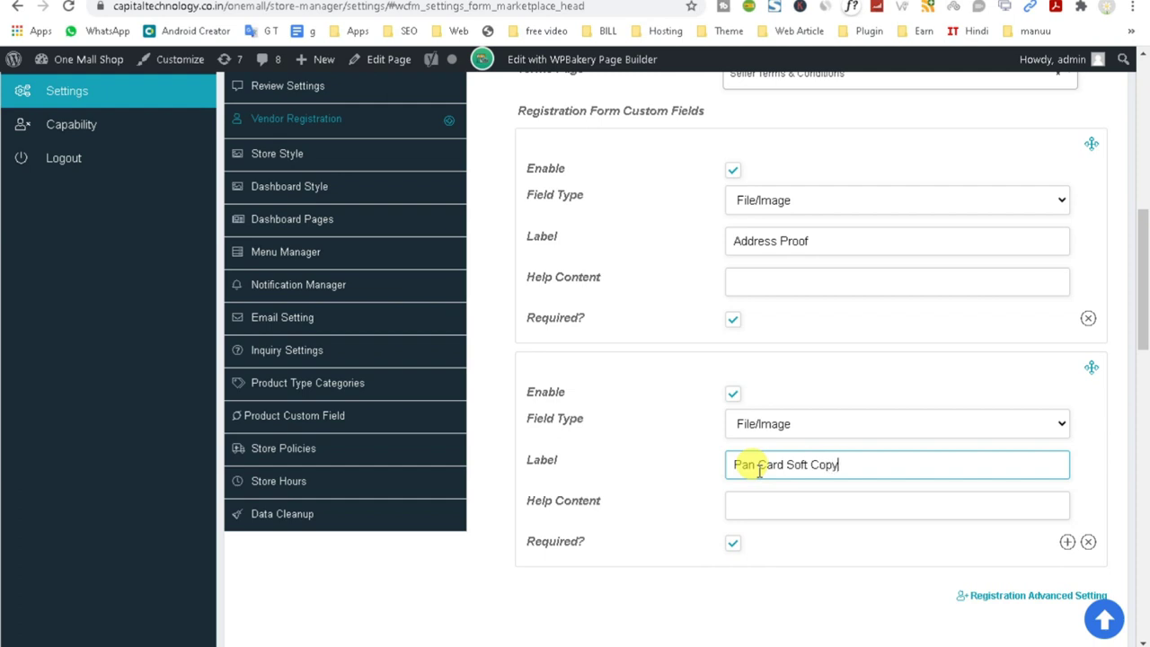
drag(786, 465, 839, 467)
key(ctrl+c)
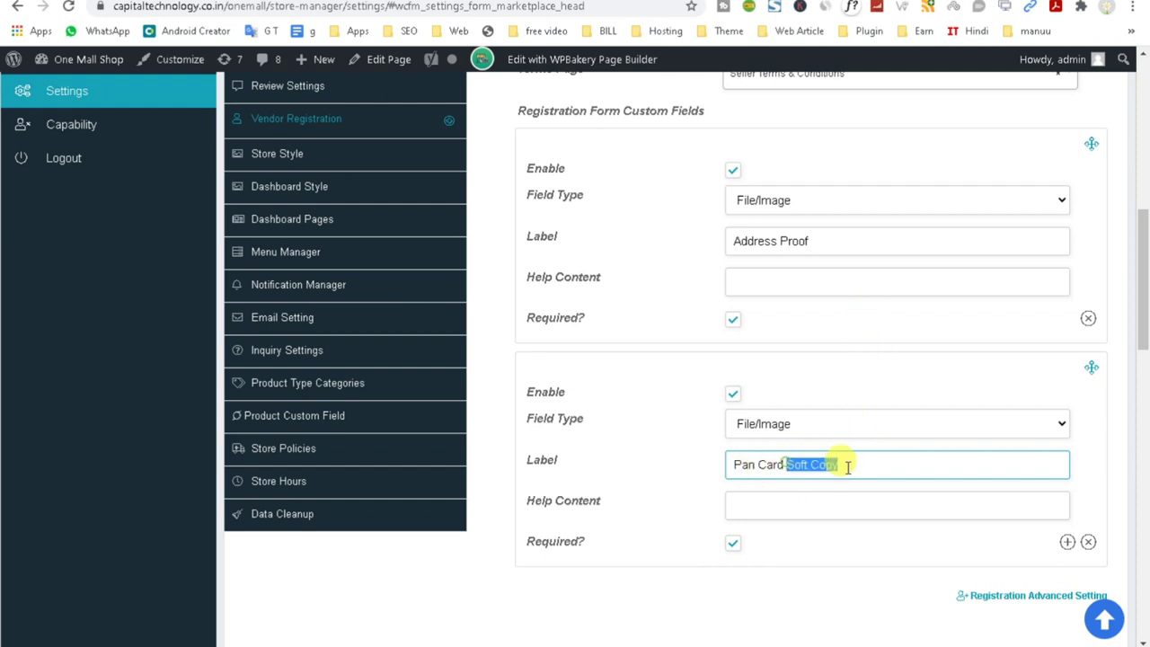
click(825, 235)
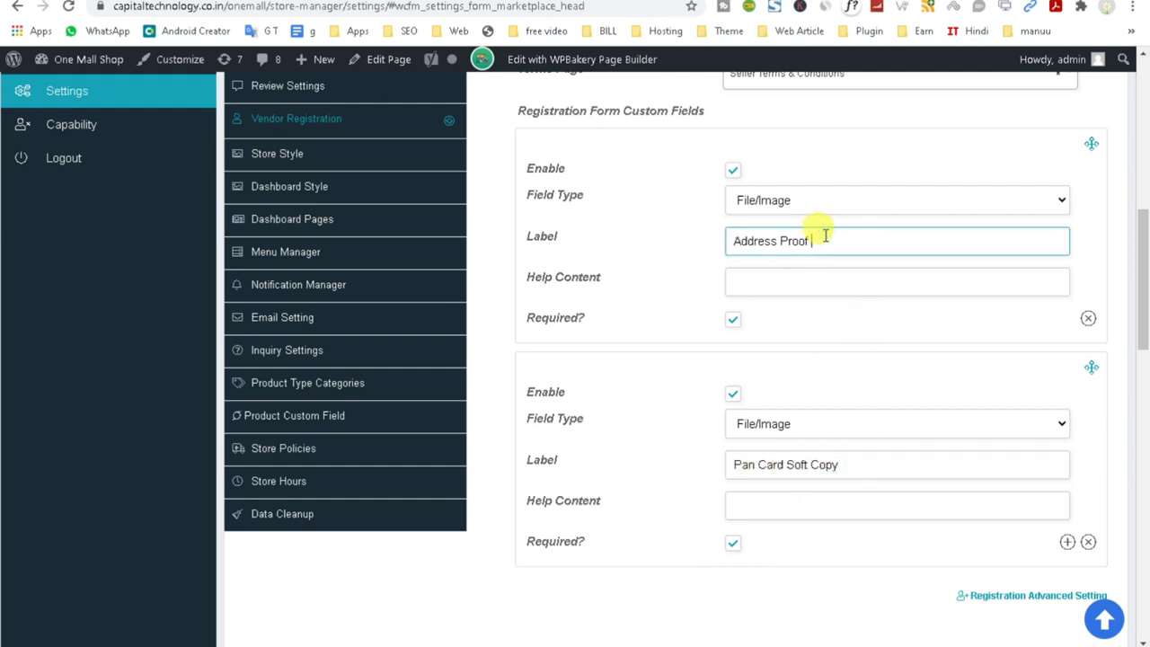
key(ctrl+v)
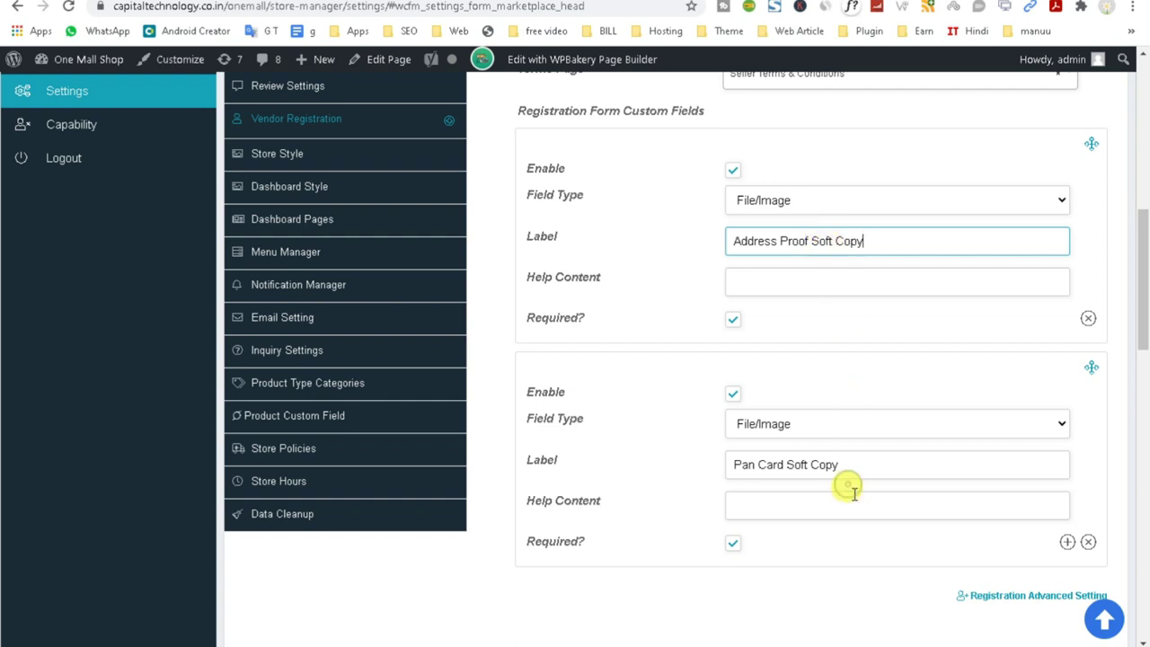
Save the registration form settings and switch to the store's My Account window.
scroll(849, 490, down, 2)
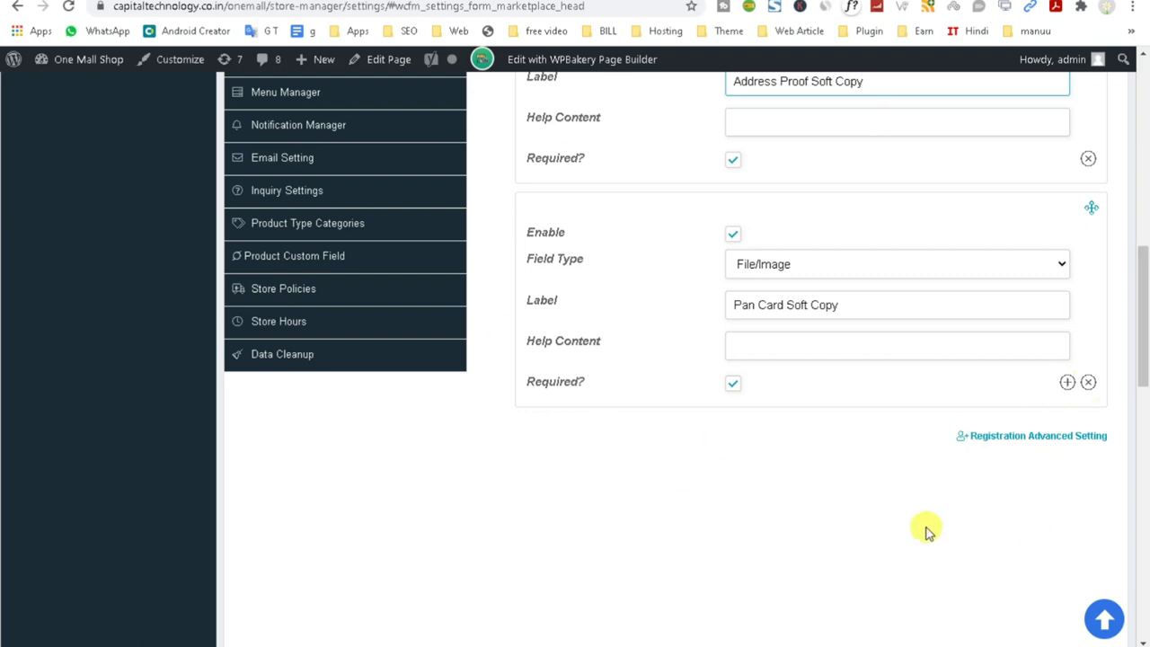
scroll(1078, 530, down, 3)
scroll(1077, 539, up, 3)
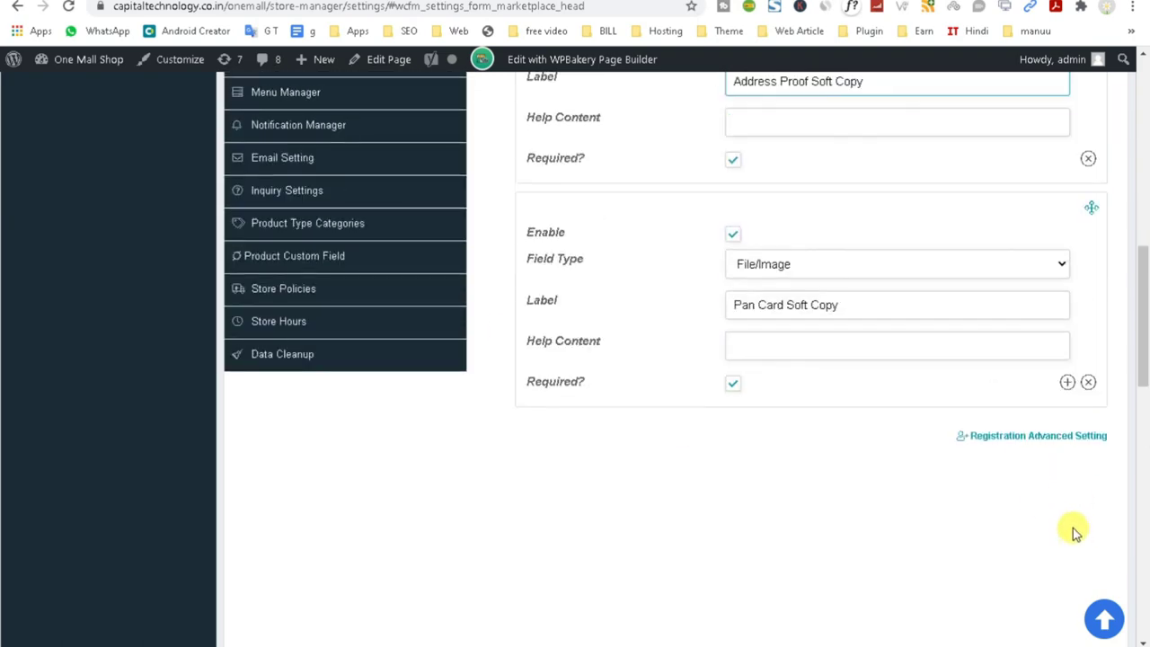
scroll(1073, 508, up, 10)
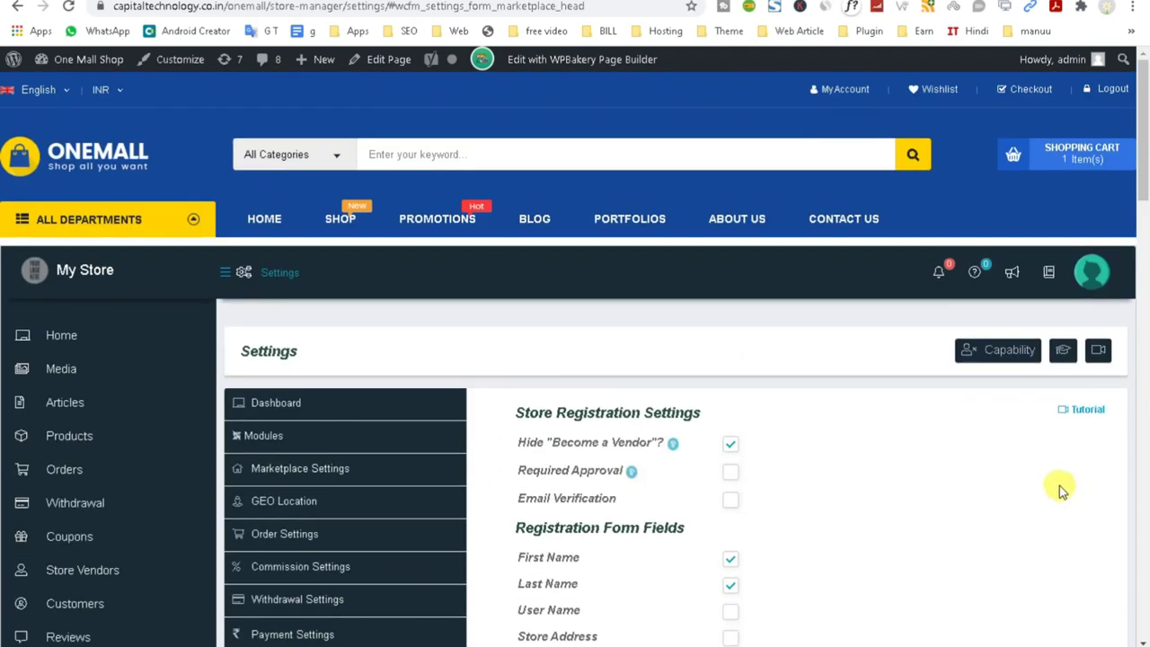
scroll(1060, 490, down, 20)
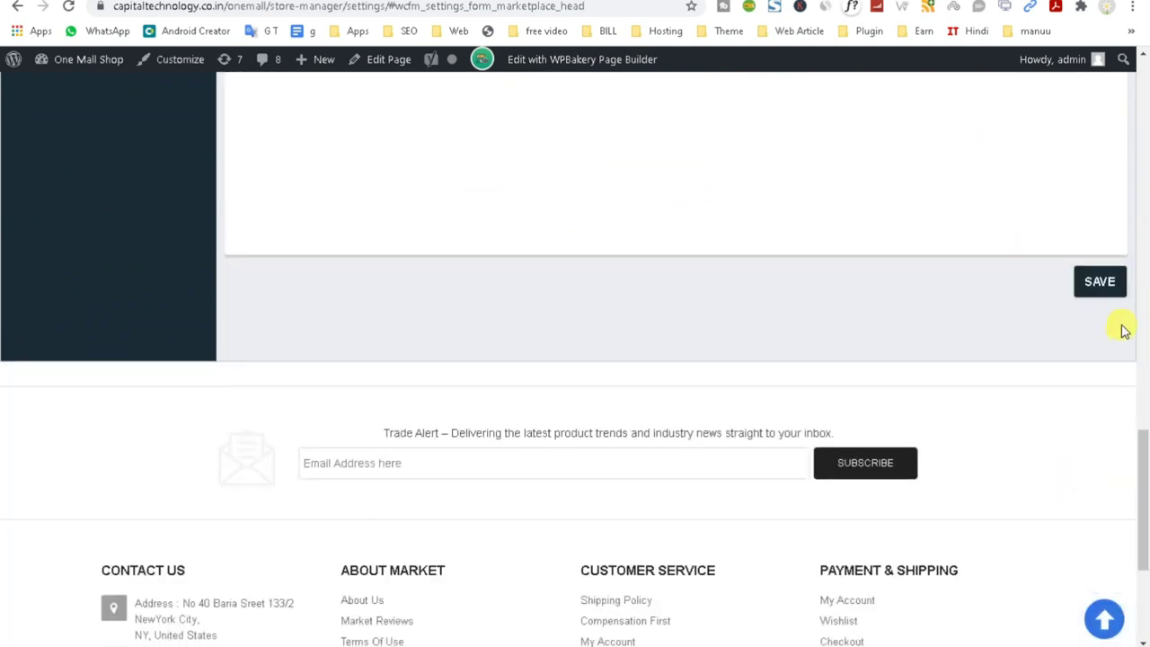
click(1102, 281)
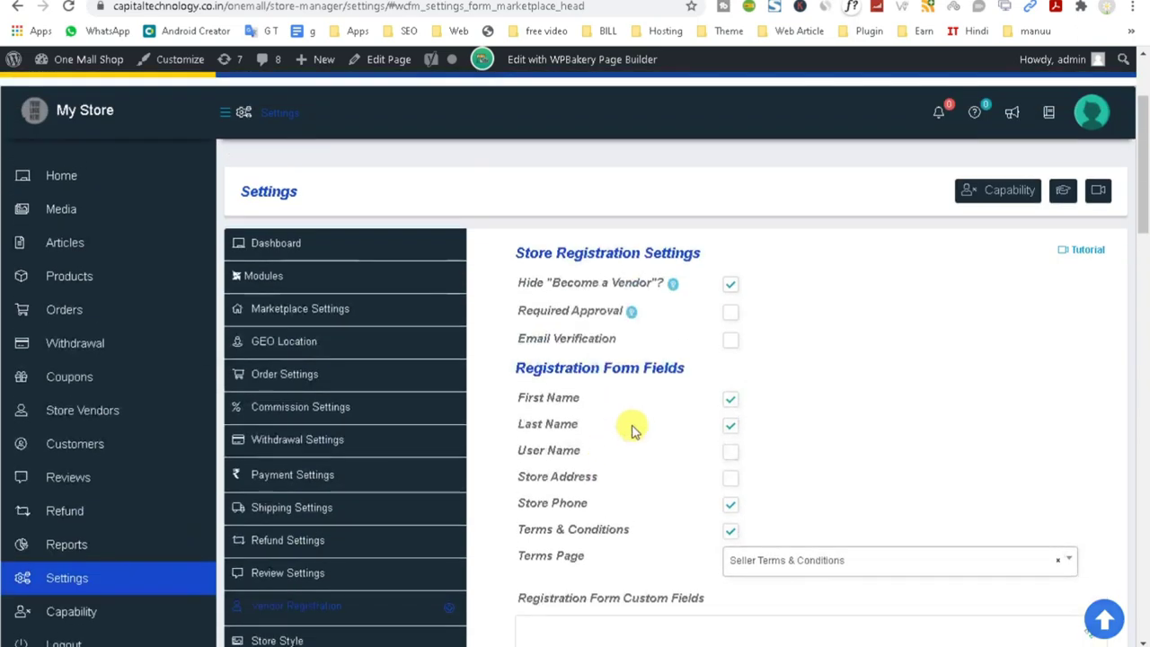
mouse_move(619, 639)
click(588, 615)
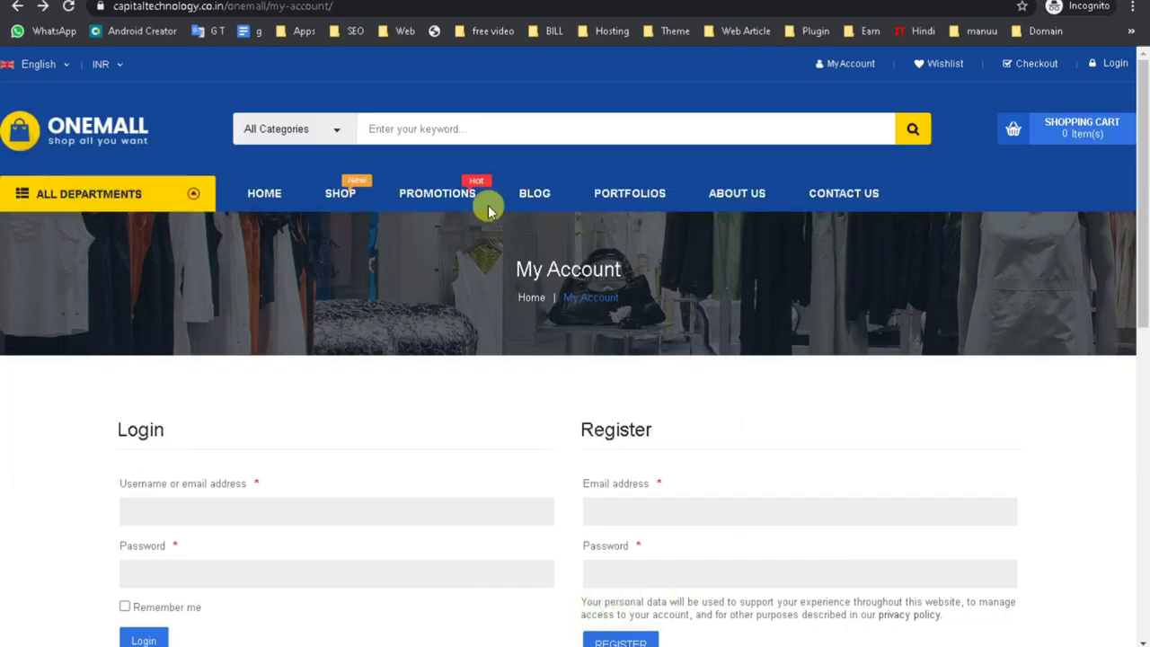
Return to the Vendor Registration page and reload it to show the new fields.
click(270, 0)
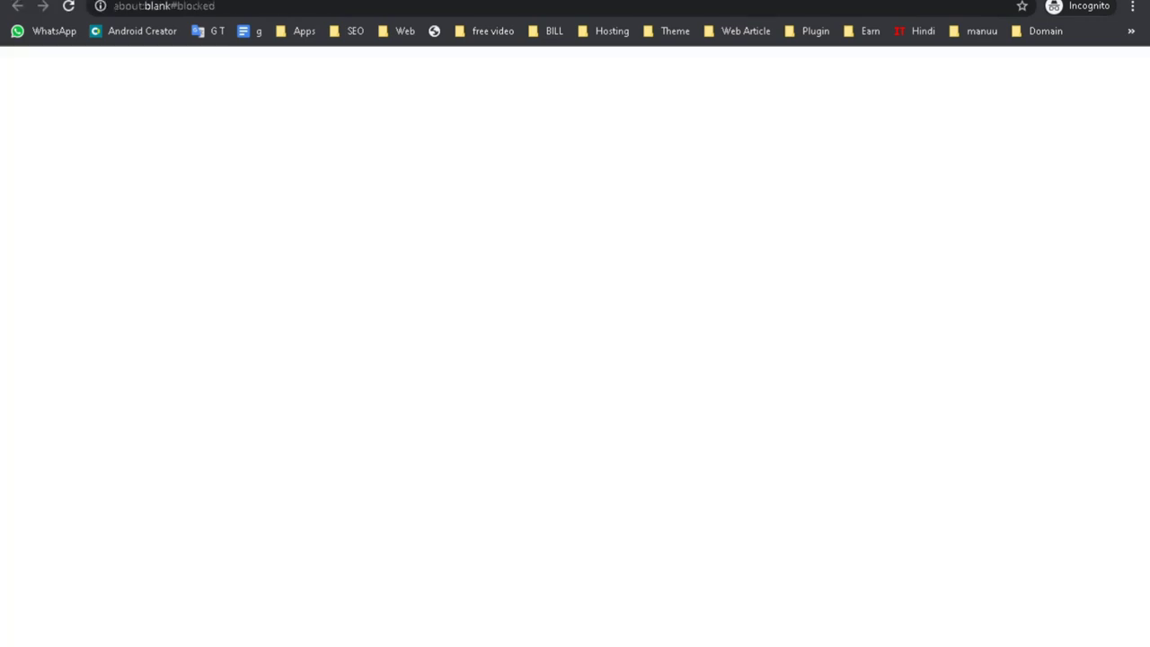
key(ctrl+w)
click(13, 7)
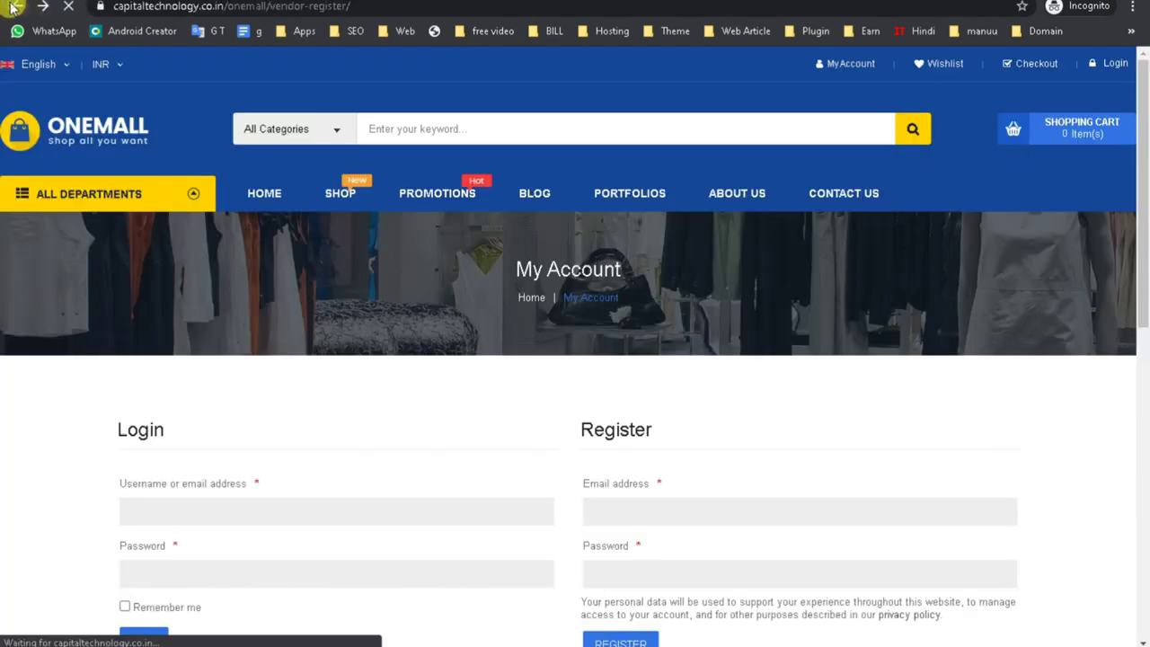
scroll(543, 440, down, 3)
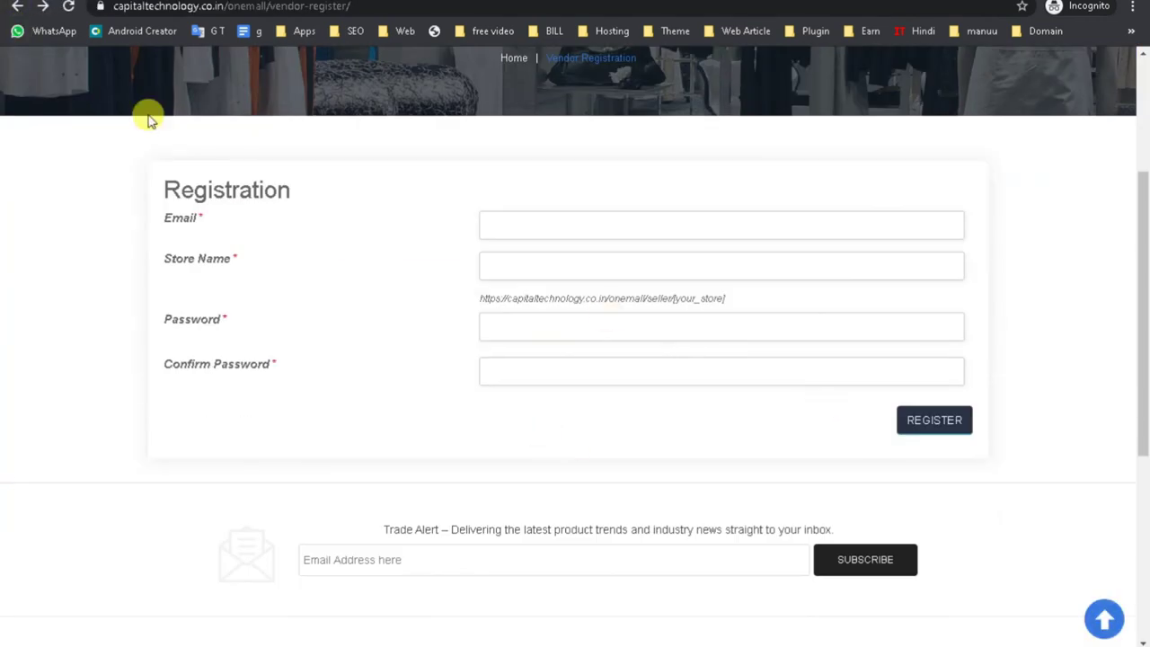
click(67, 6)
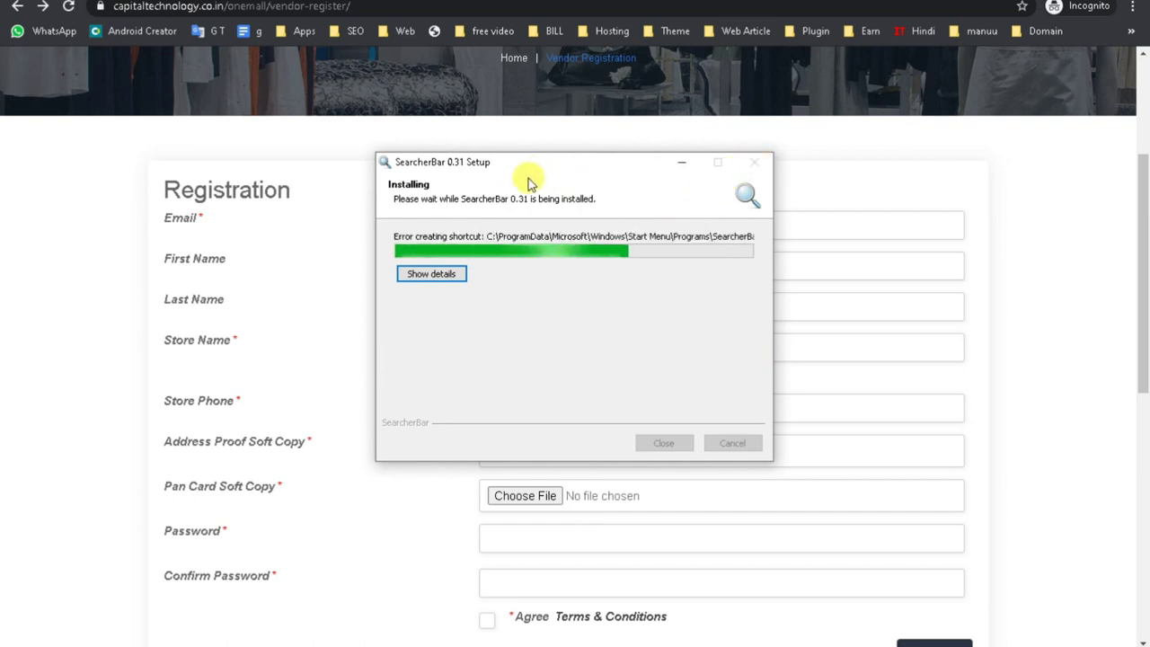
Step through the Email, First Name, Last Name, Store Name and Store Phone fields.
click(541, 220)
click(527, 263)
click(395, 272)
click(499, 307)
click(407, 327)
click(530, 347)
click(198, 400)
triple_click(197, 400)
click(496, 407)
scroll(282, 311, down, 2)
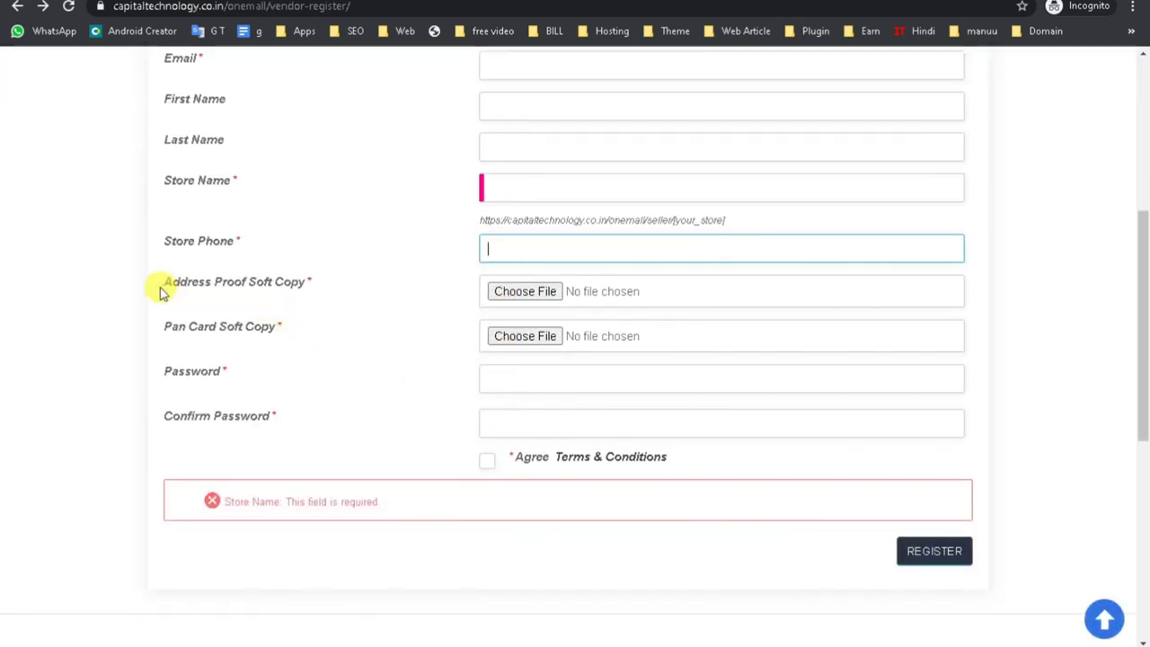
drag(159, 293, 339, 290)
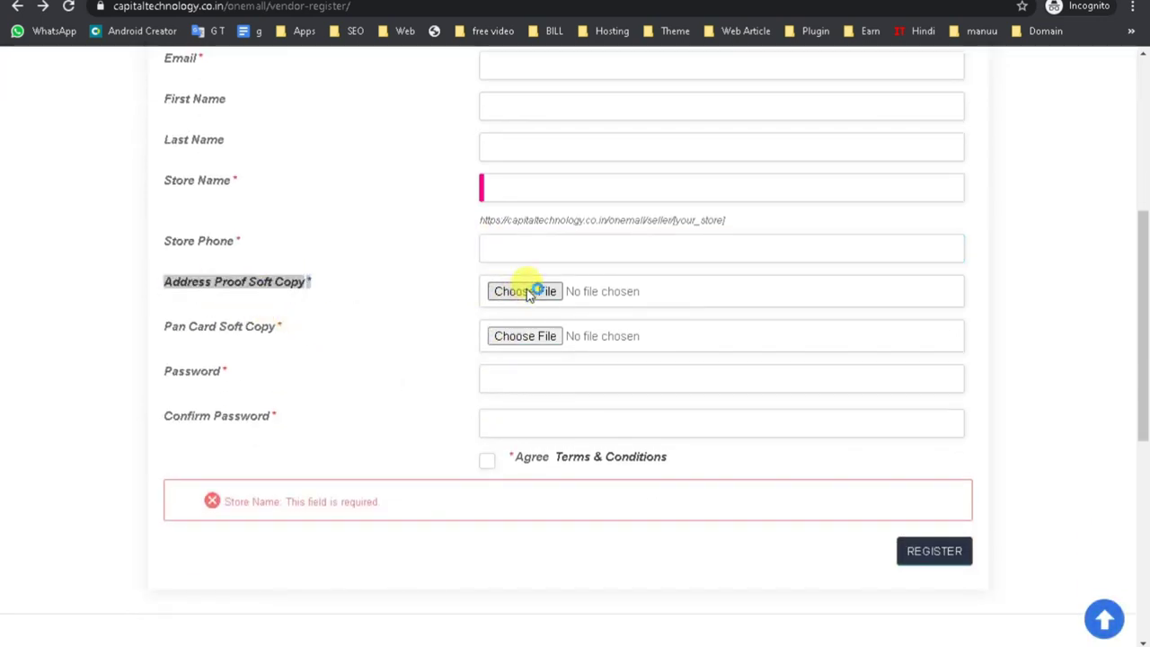
Check the address proof upload and password fields, agree to Terms & Conditions, then focus Email.
click(526, 292)
click(760, 58)
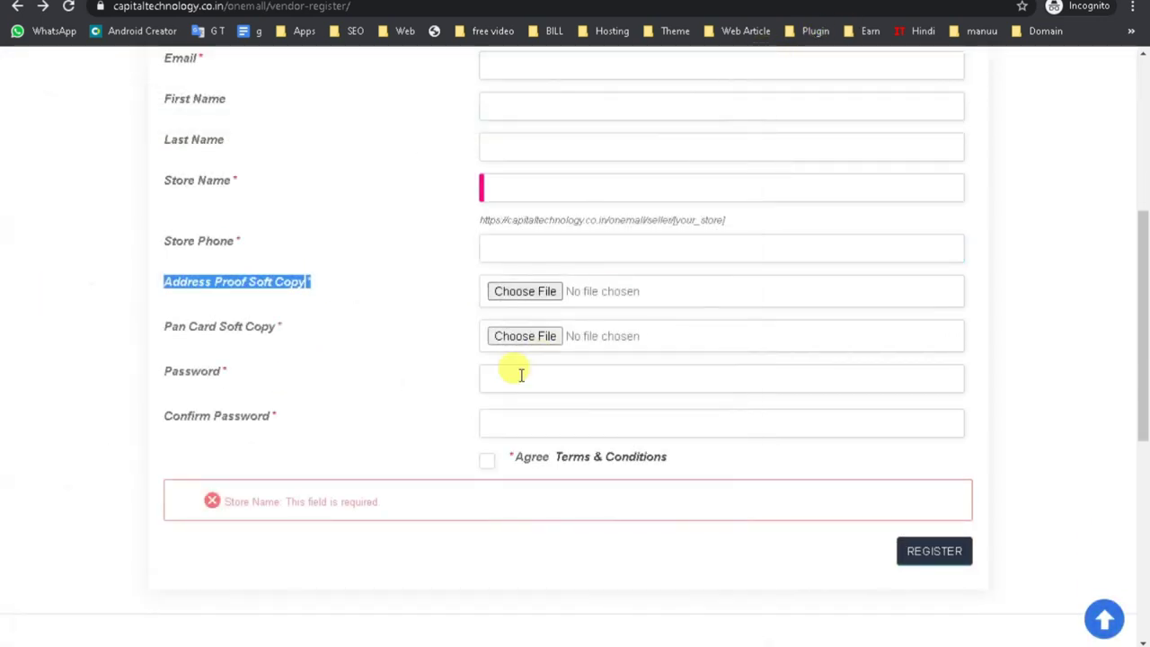
click(493, 380)
drag(156, 372, 470, 403)
click(513, 416)
click(486, 462)
click(501, 418)
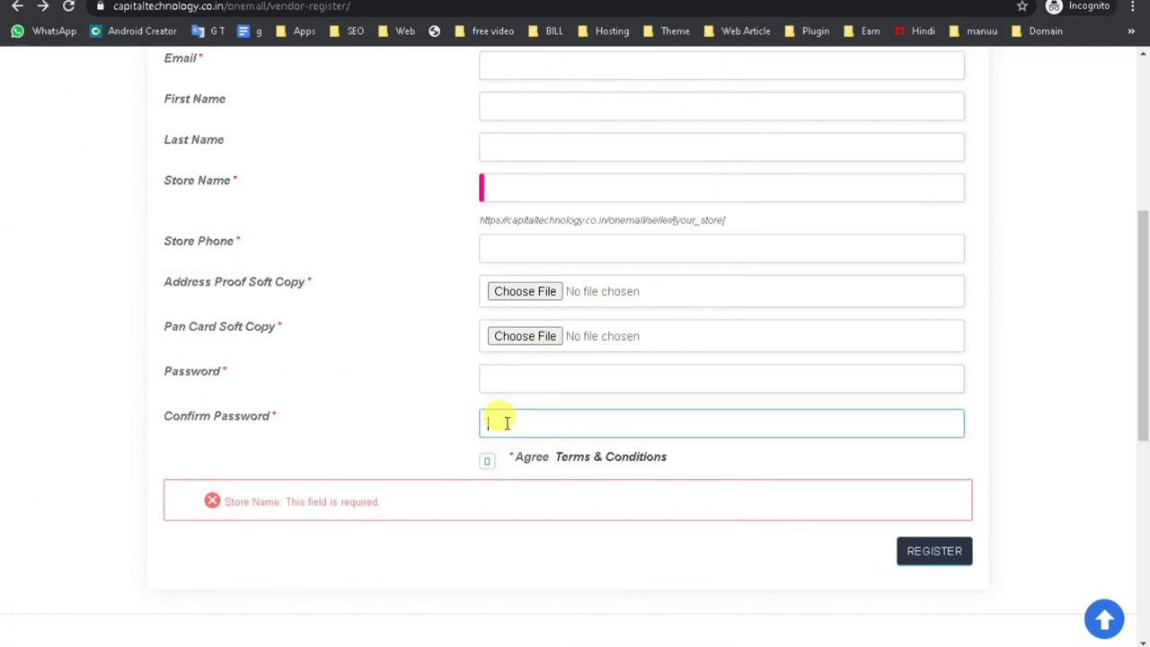
click(488, 472)
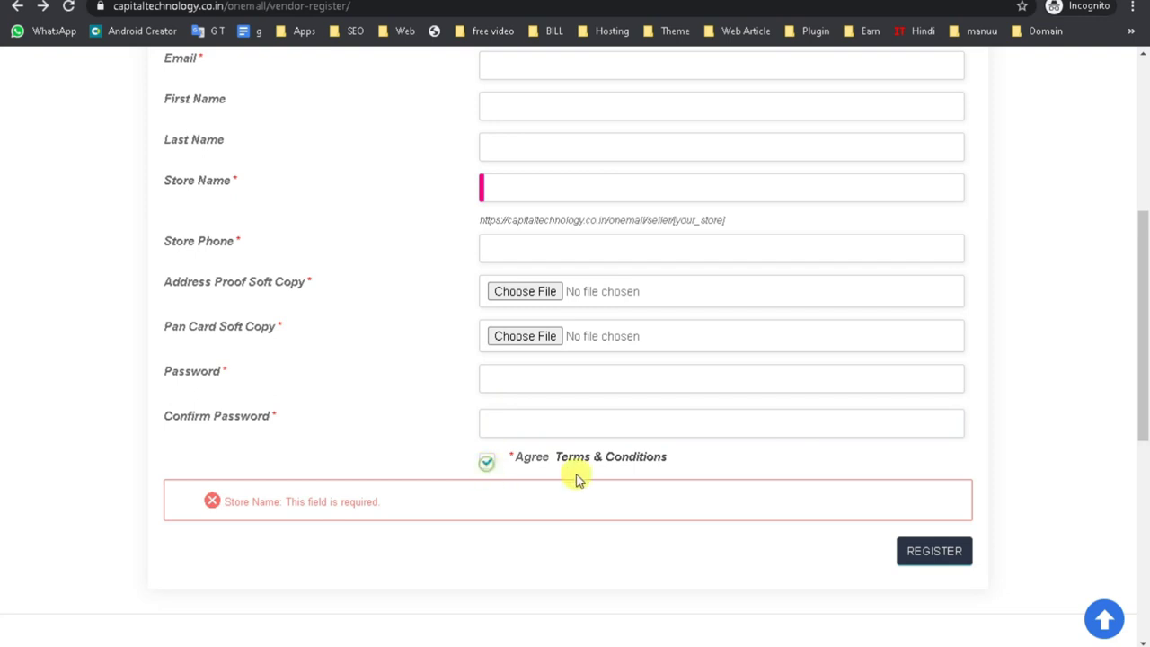
scroll(728, 447, up, 4)
click(509, 388)
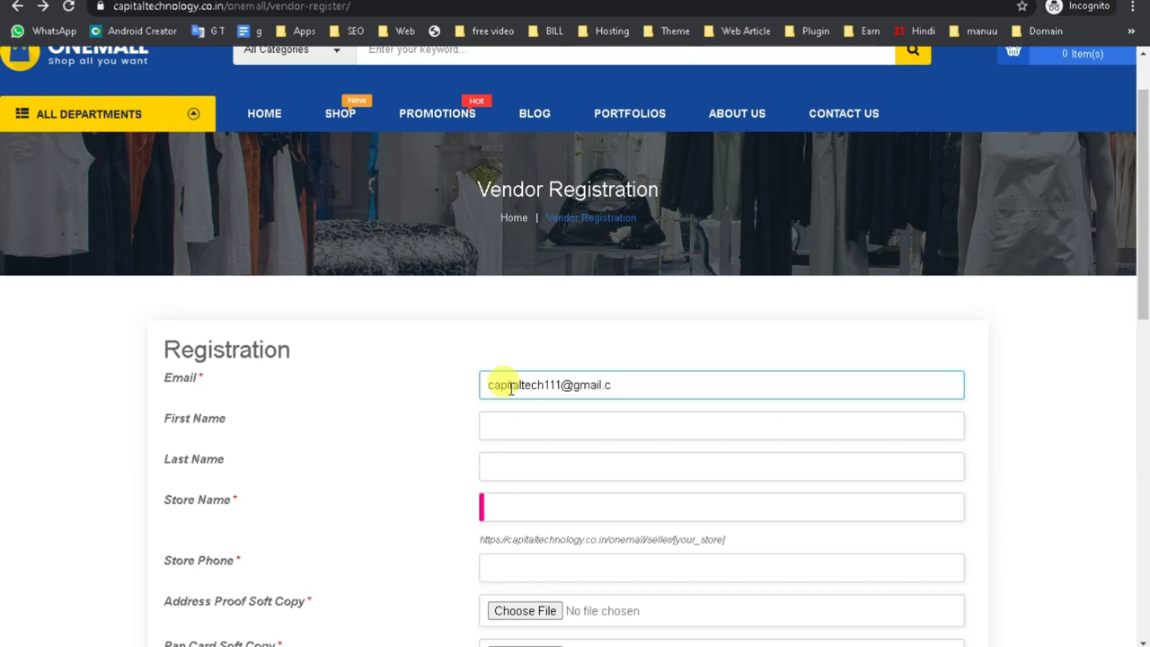
Fill First Name with the Mr suggestion and Last Name from the saved autofill.
scroll(510, 395, down, 1)
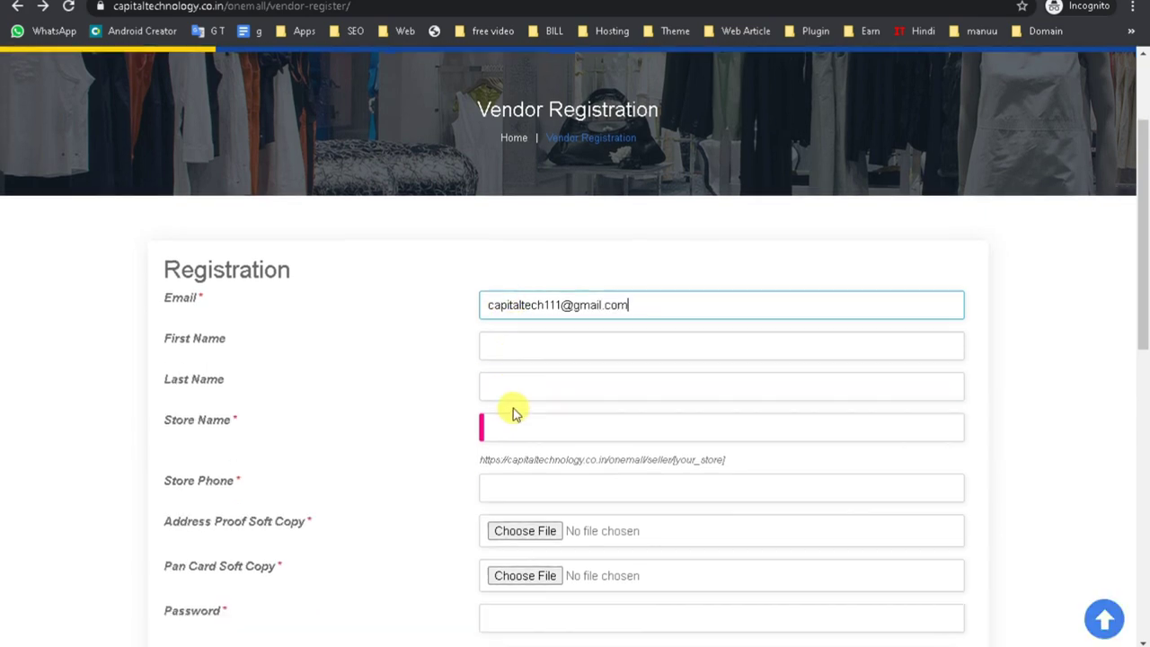
click(494, 344)
text(Mr)
click(502, 382)
click(500, 384)
click(508, 422)
Enter the store name and store phone, then bring up the Address Proof file picker.
click(517, 428)
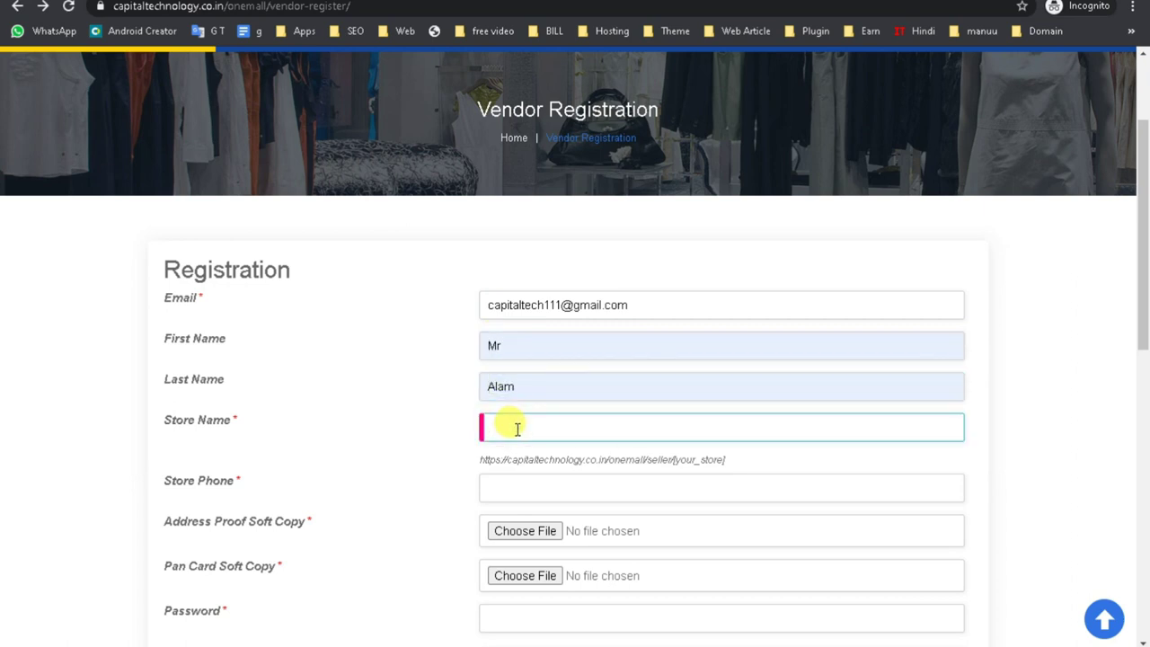
text(alam)
scroll(500, 431, down, 2)
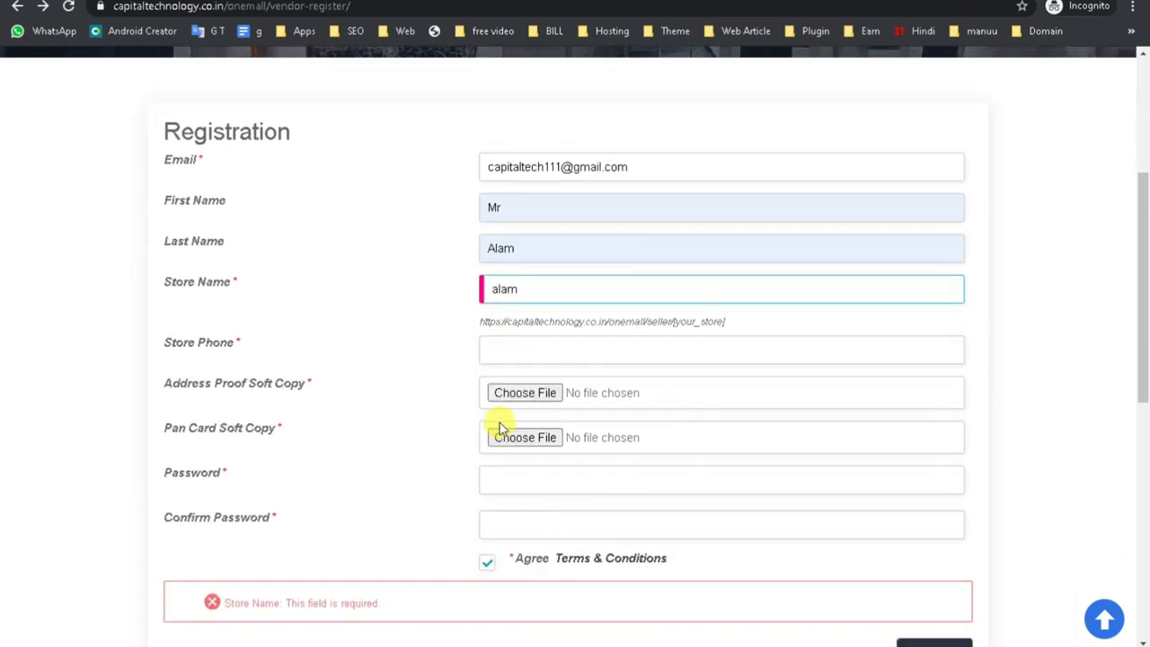
click(498, 328)
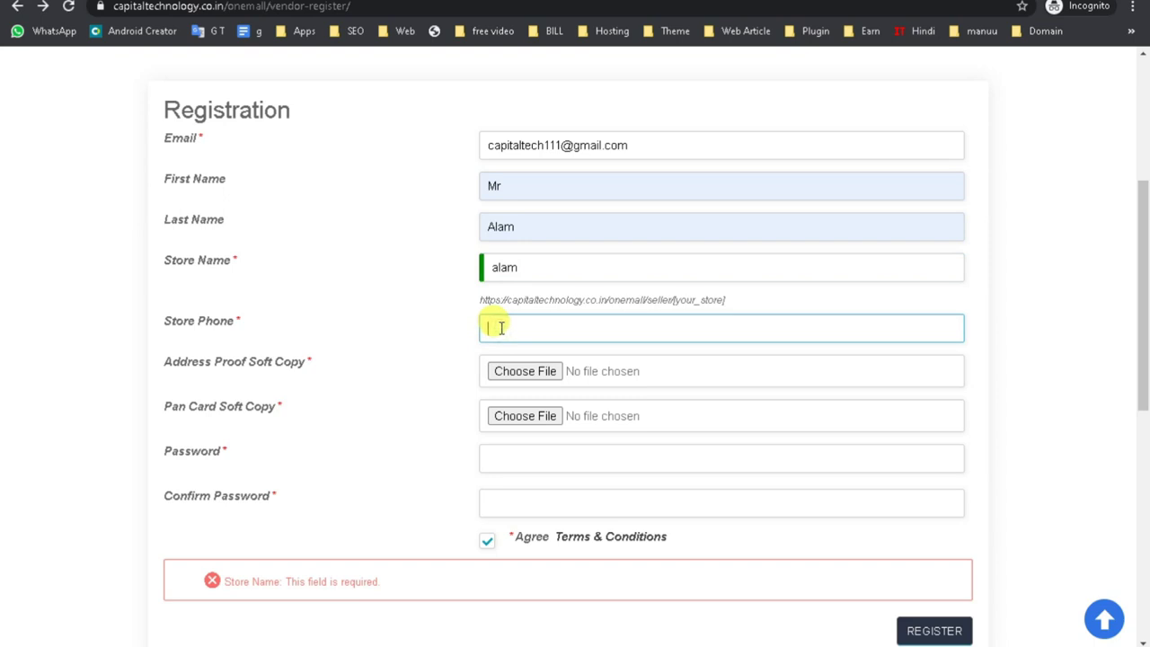
drag(697, 301, 470, 303)
scroll(529, 321, down, 1)
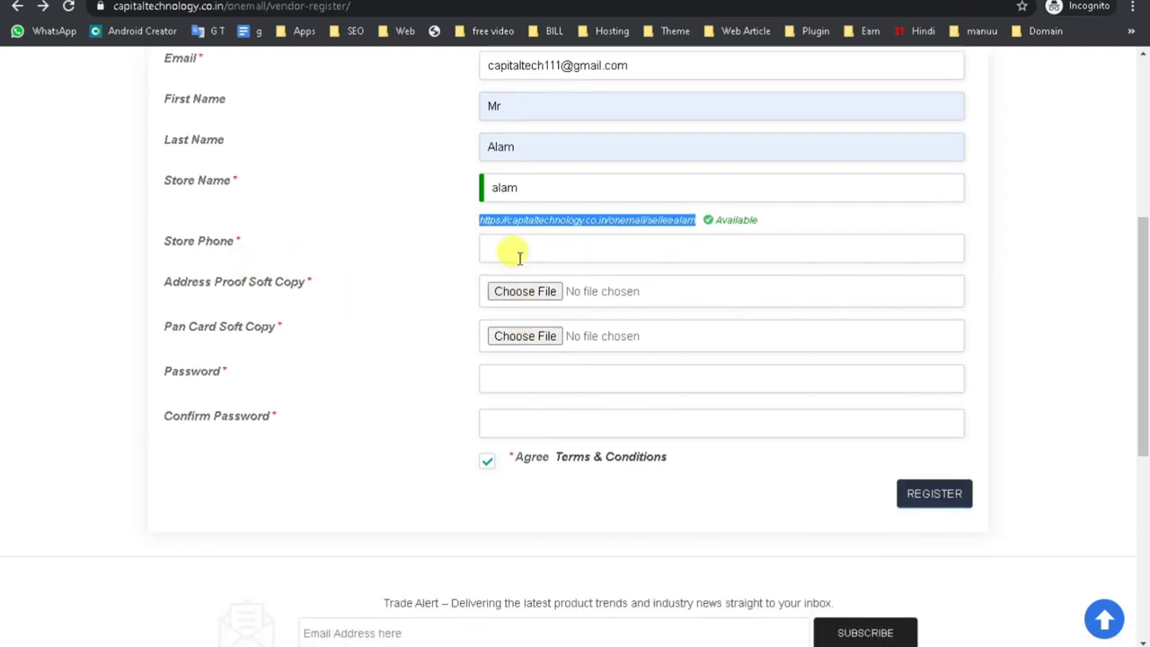
click(514, 249)
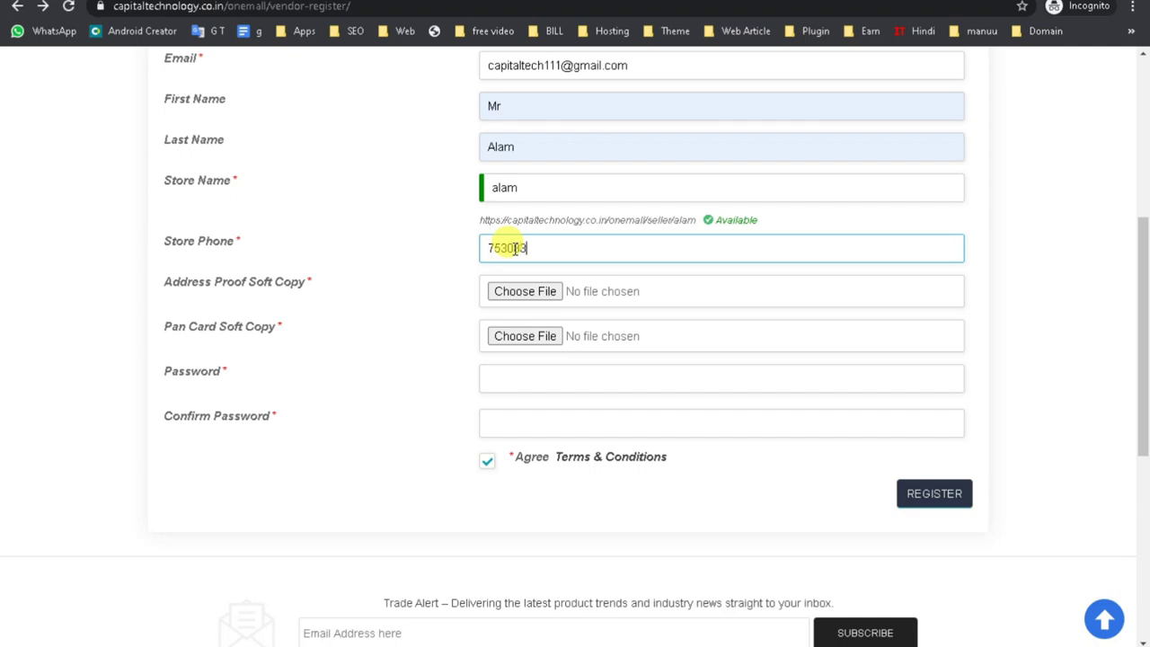
click(499, 290)
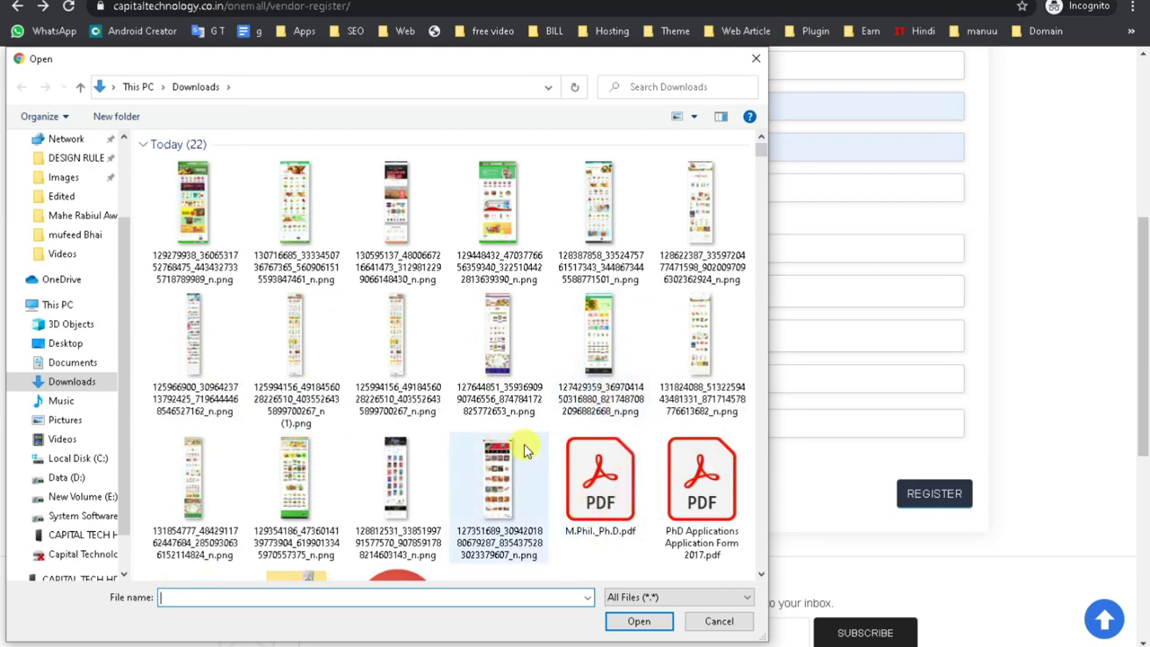
Attach 404-error-1.jpg as address proof and the PNG image as the Pan Card copy.
scroll(521, 453, down, 3)
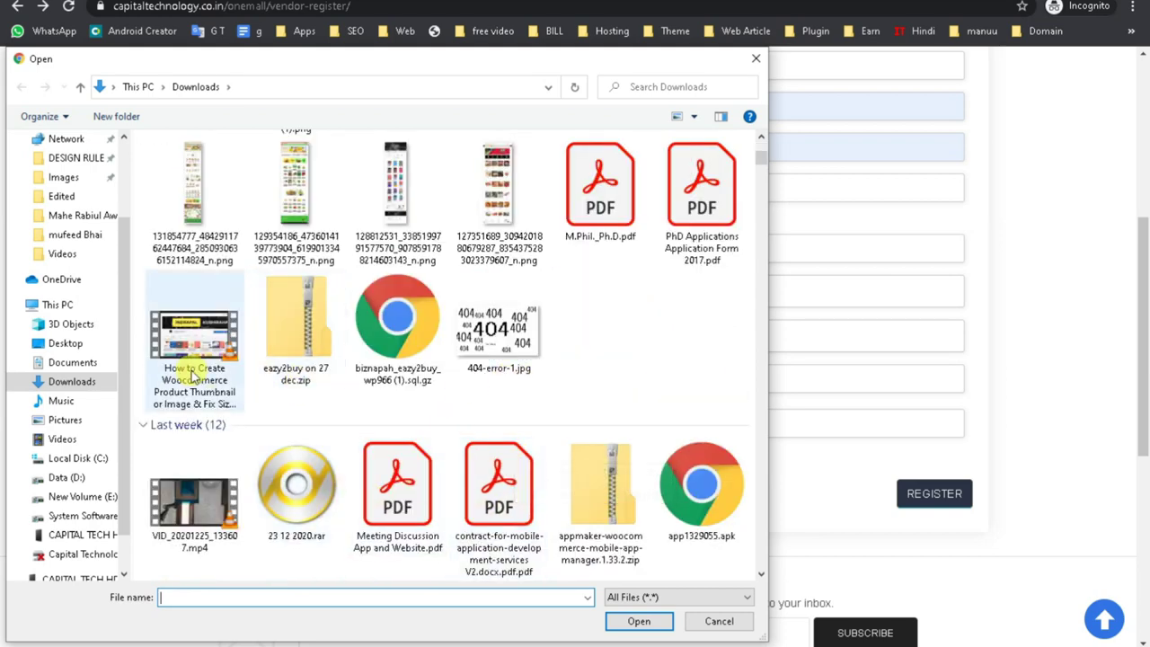
double_click(498, 337)
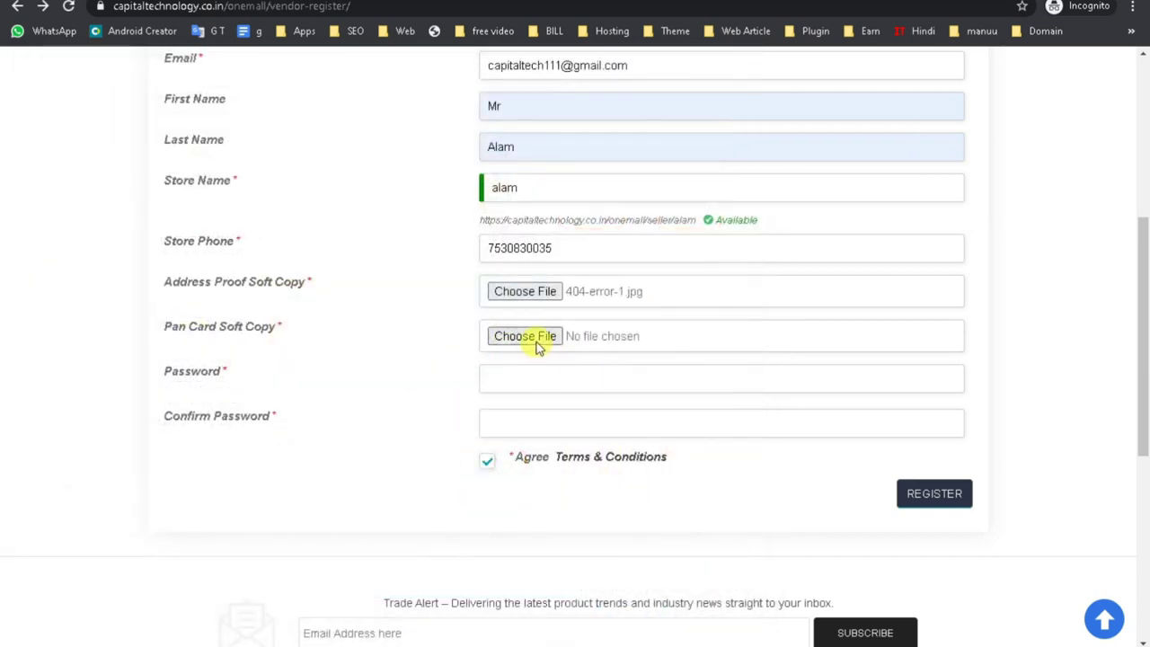
click(530, 340)
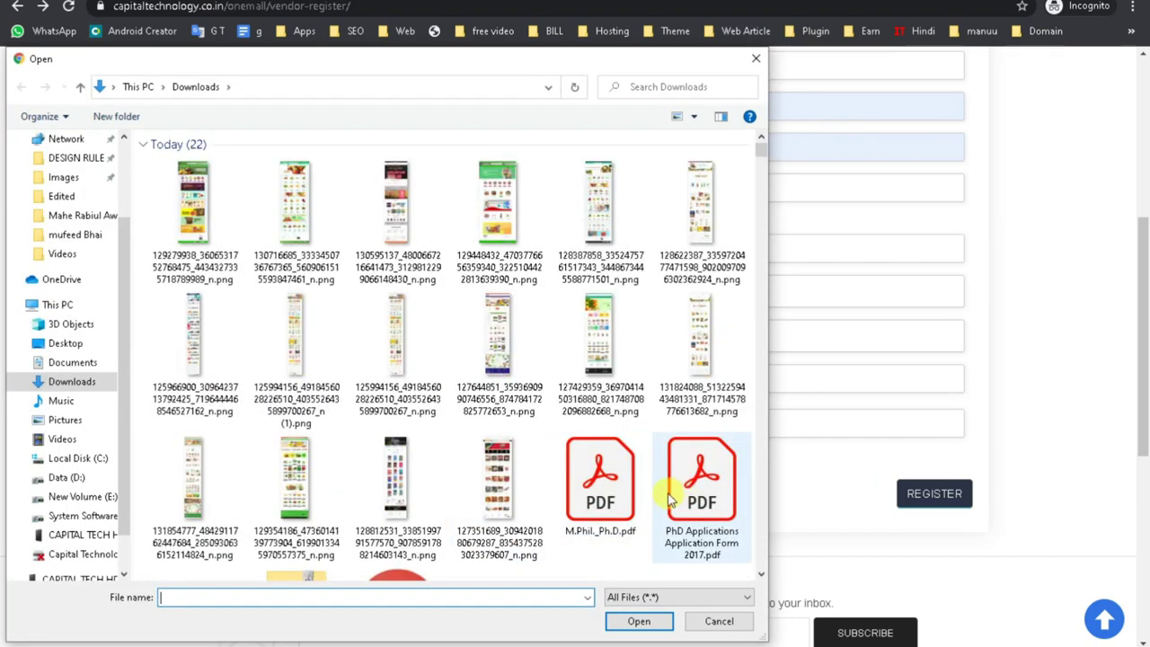
scroll(580, 485, down, 4)
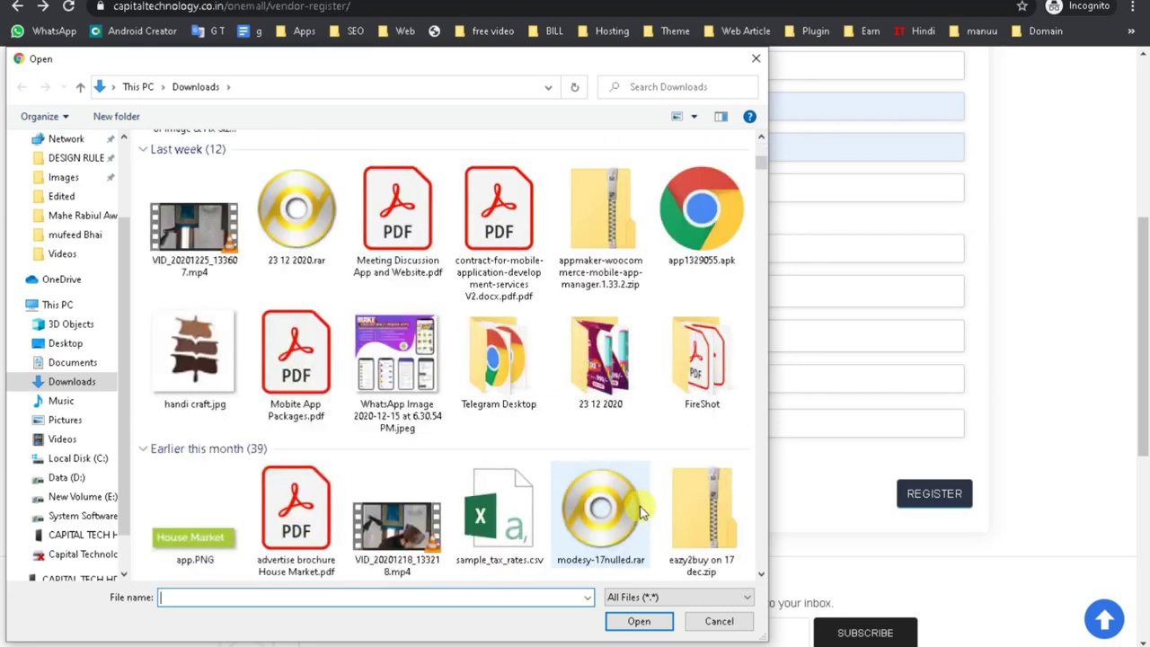
scroll(580, 488, up, 3)
scroll(553, 503, up, 2)
double_click(296, 471)
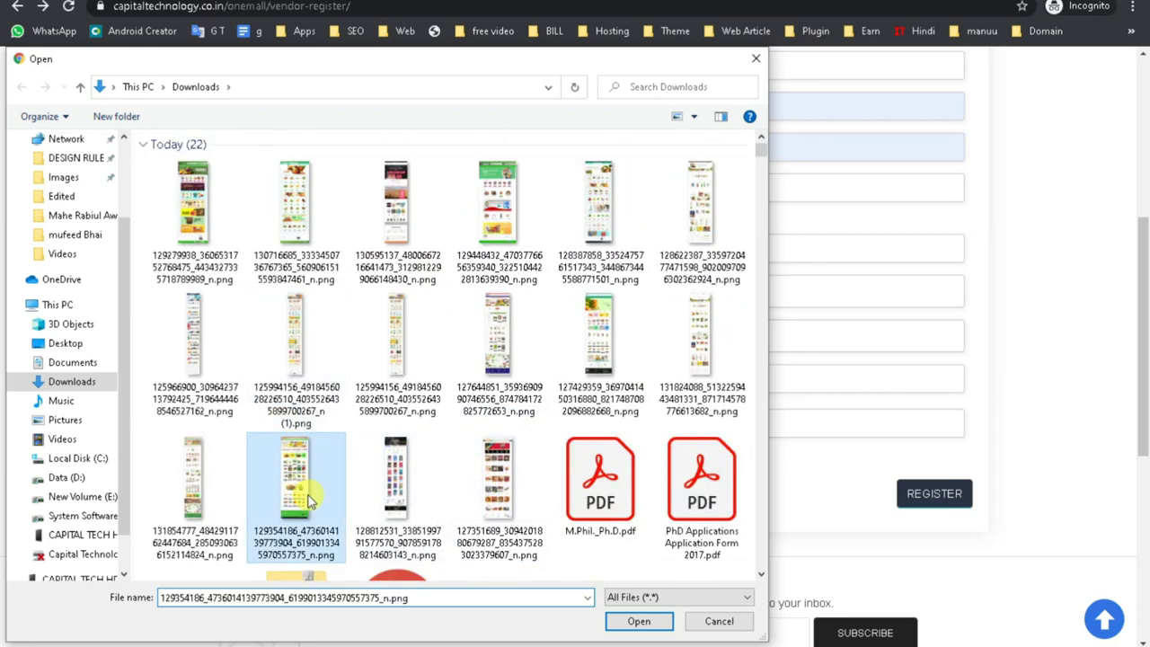
Enter and confirm the account password, then submit the vendor registration.
click(529, 372)
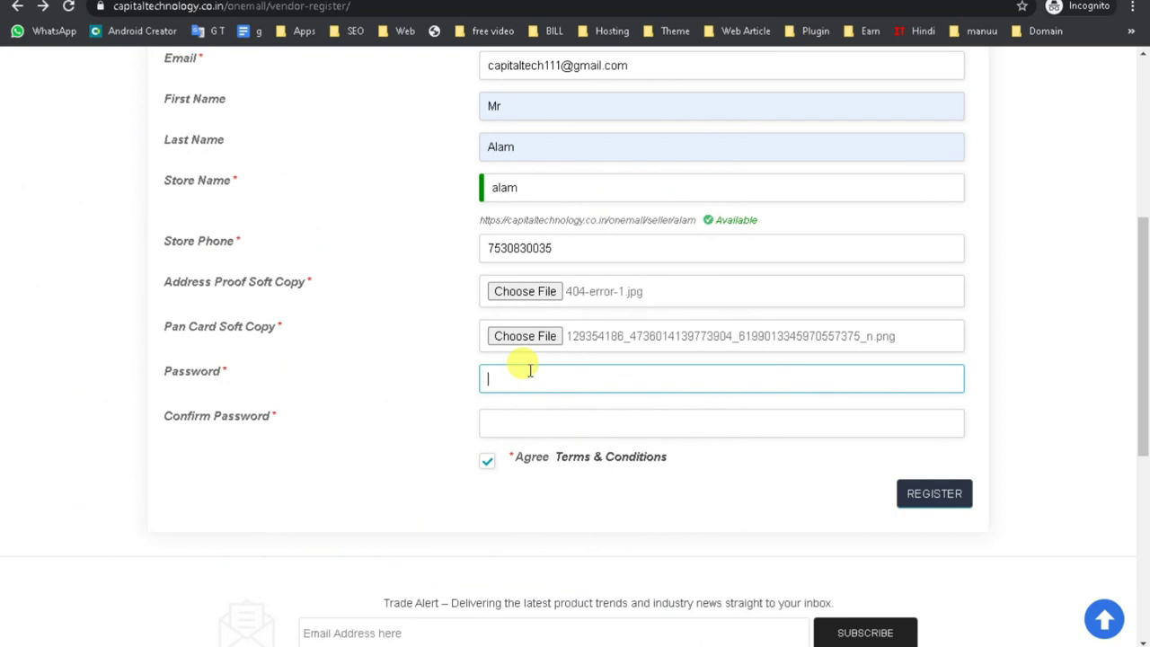
text(a)
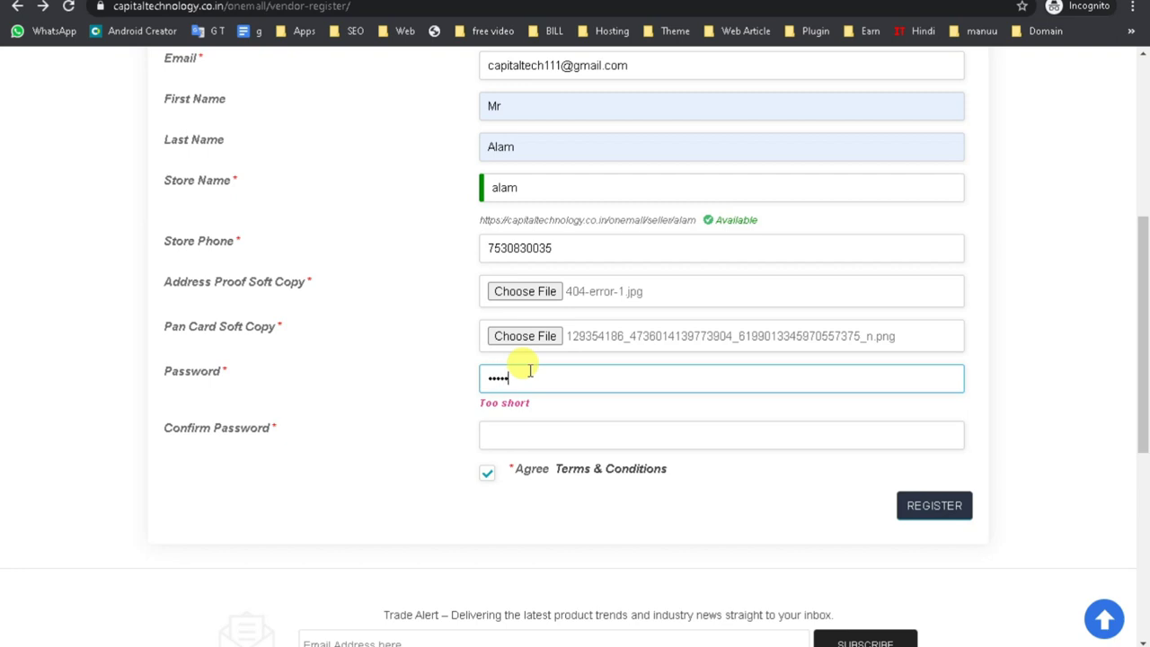
text(a)
click(520, 439)
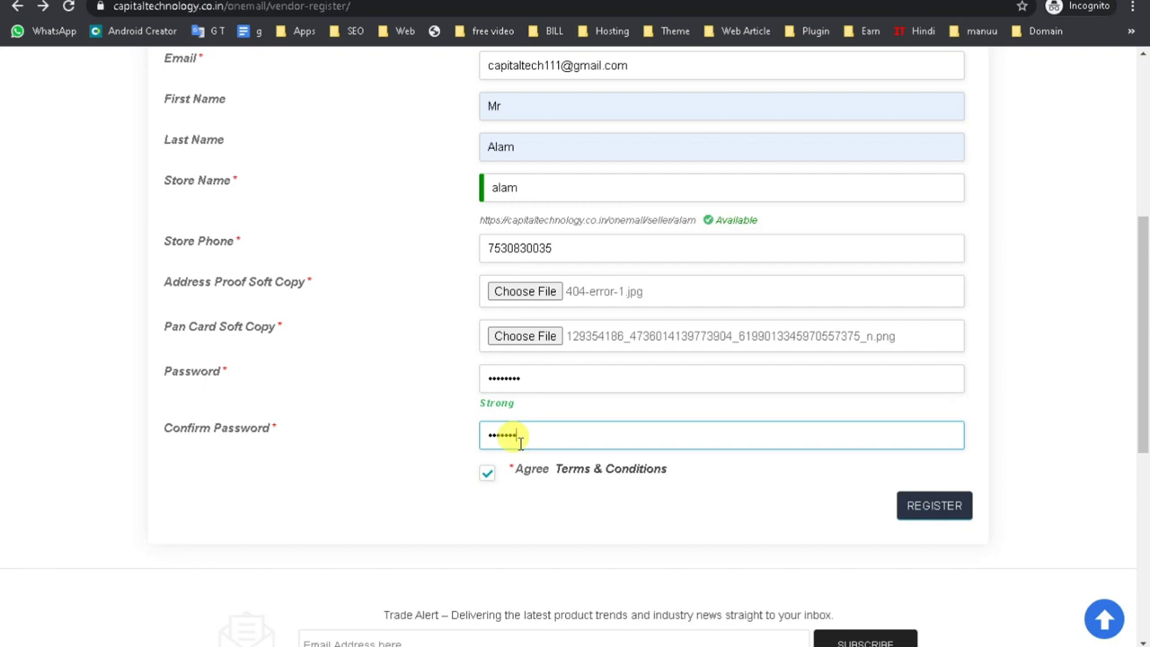
click(937, 506)
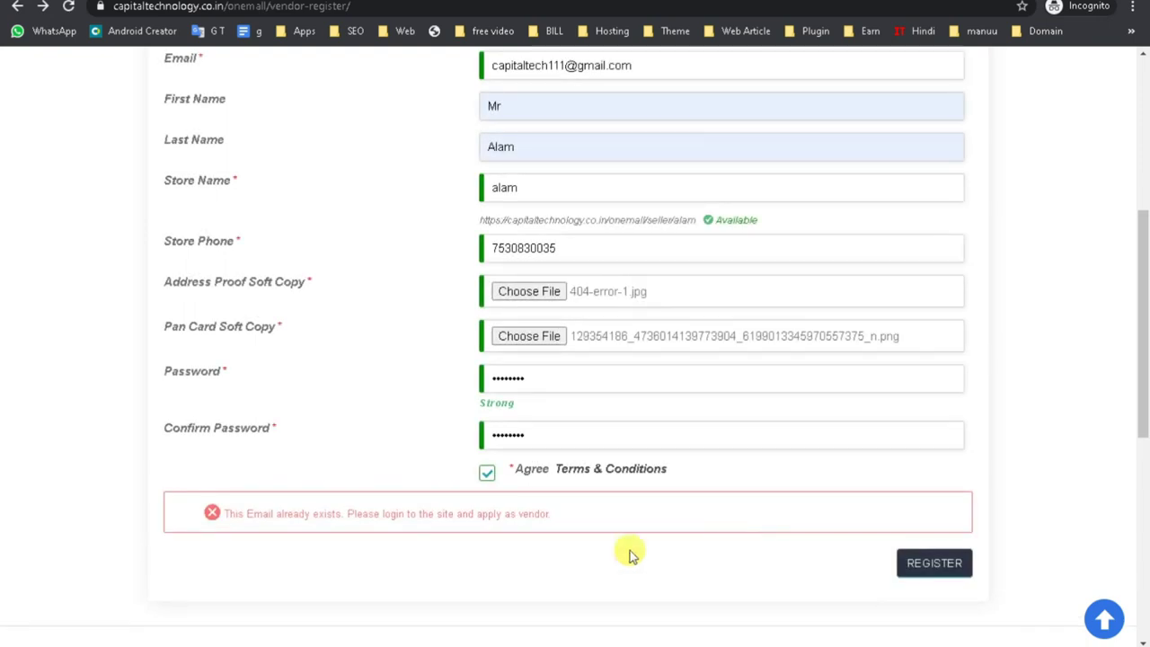
Swap the already-registered Email value for a new address and resubmit the registration.
triple_click(345, 512)
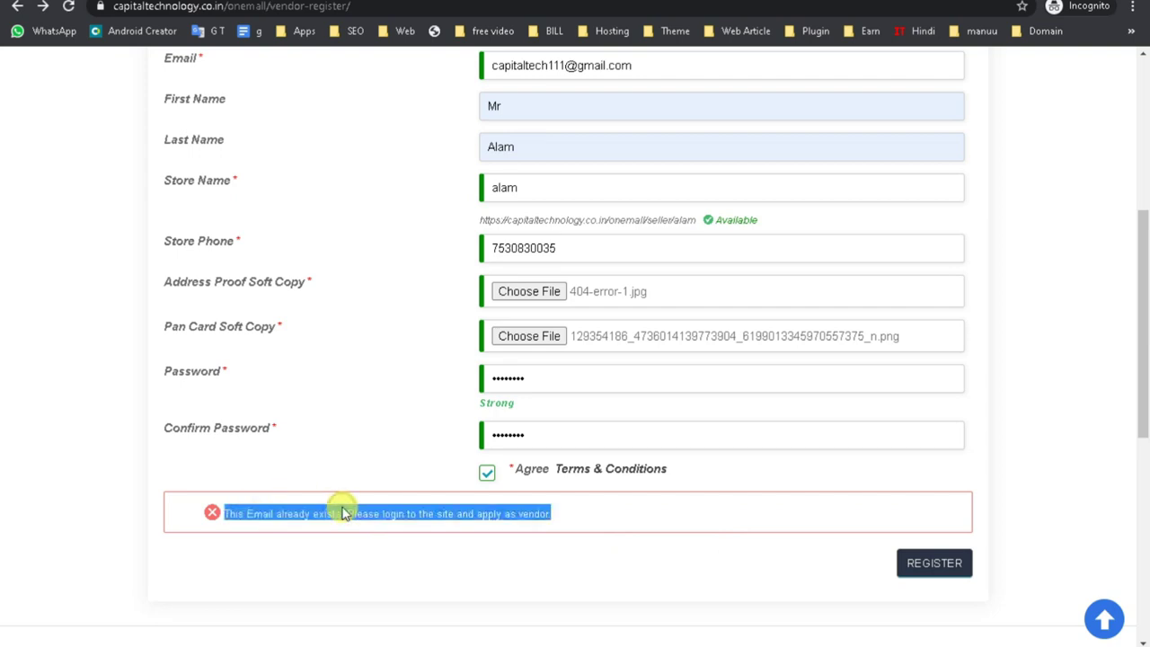
scroll(341, 490, up, 3)
click(568, 304)
drag(568, 304, 355, 306)
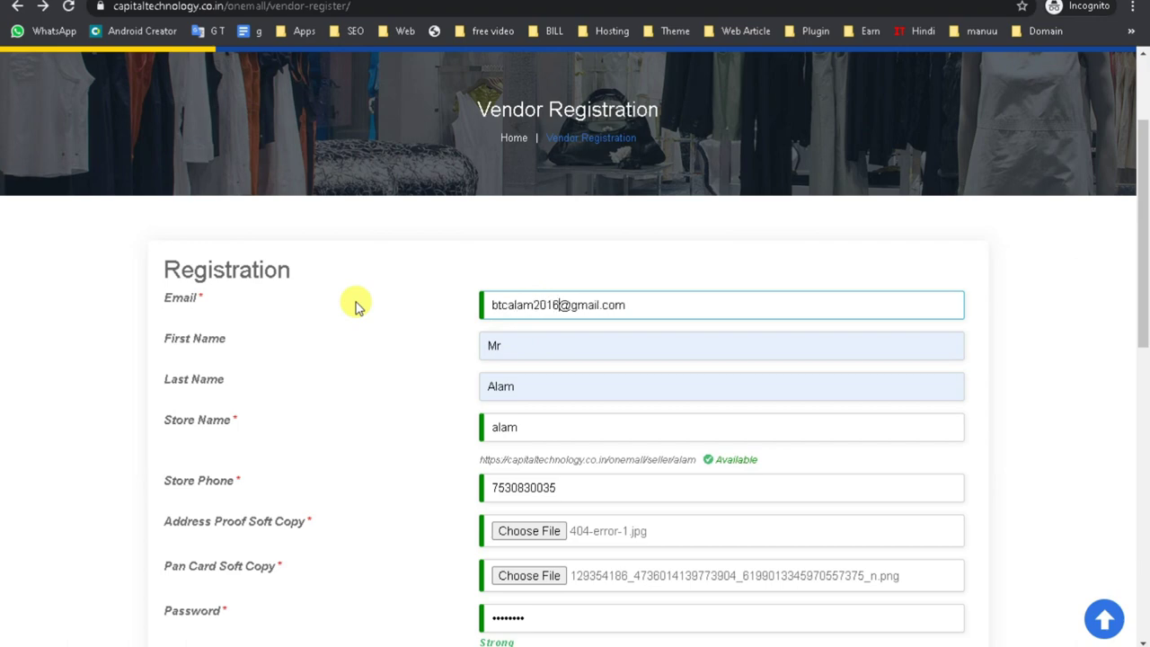
scroll(441, 336, down, 4)
click(916, 479)
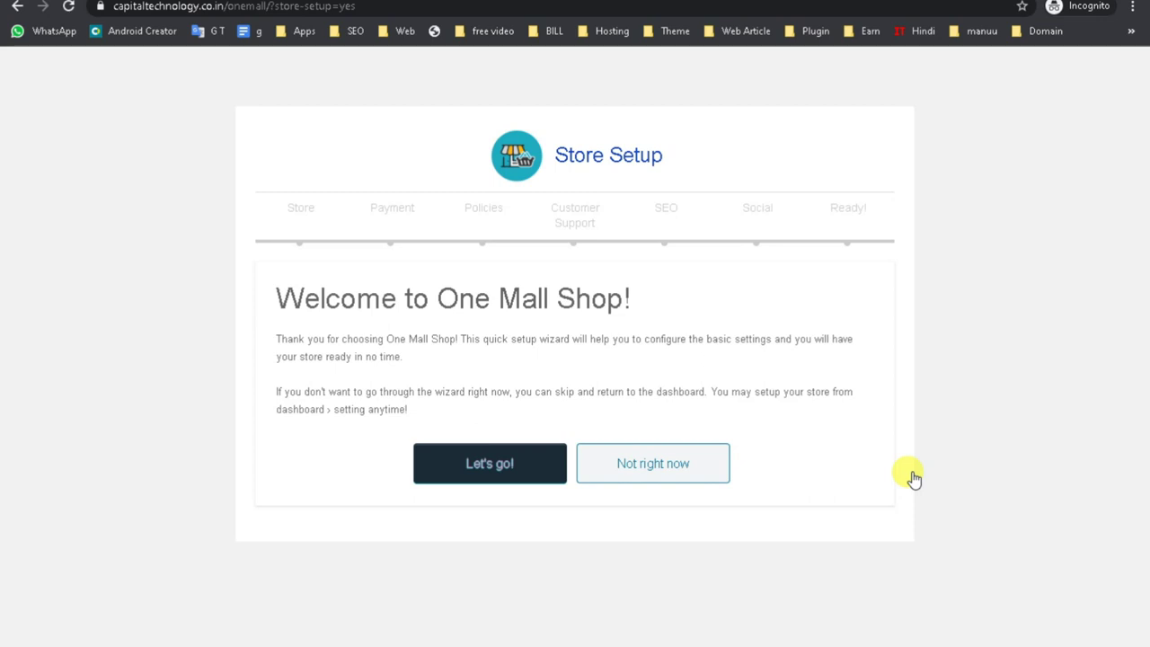
Start the One Mall Shop store setup wizard from its welcome screen.
drag(438, 298, 653, 303)
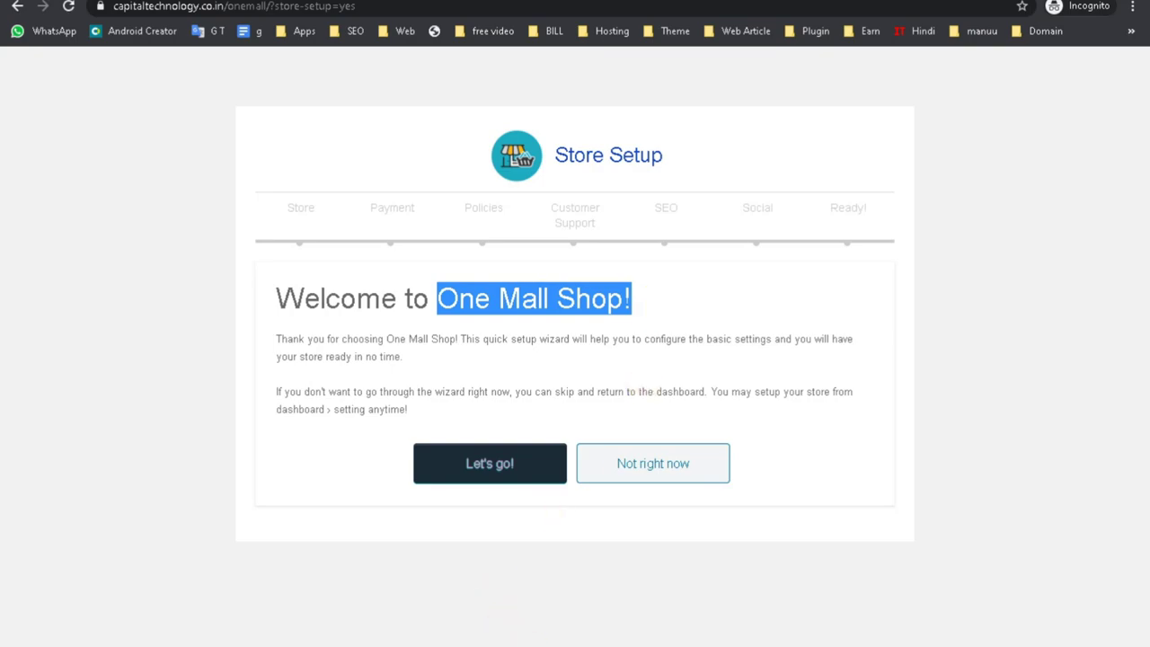
click(426, 616)
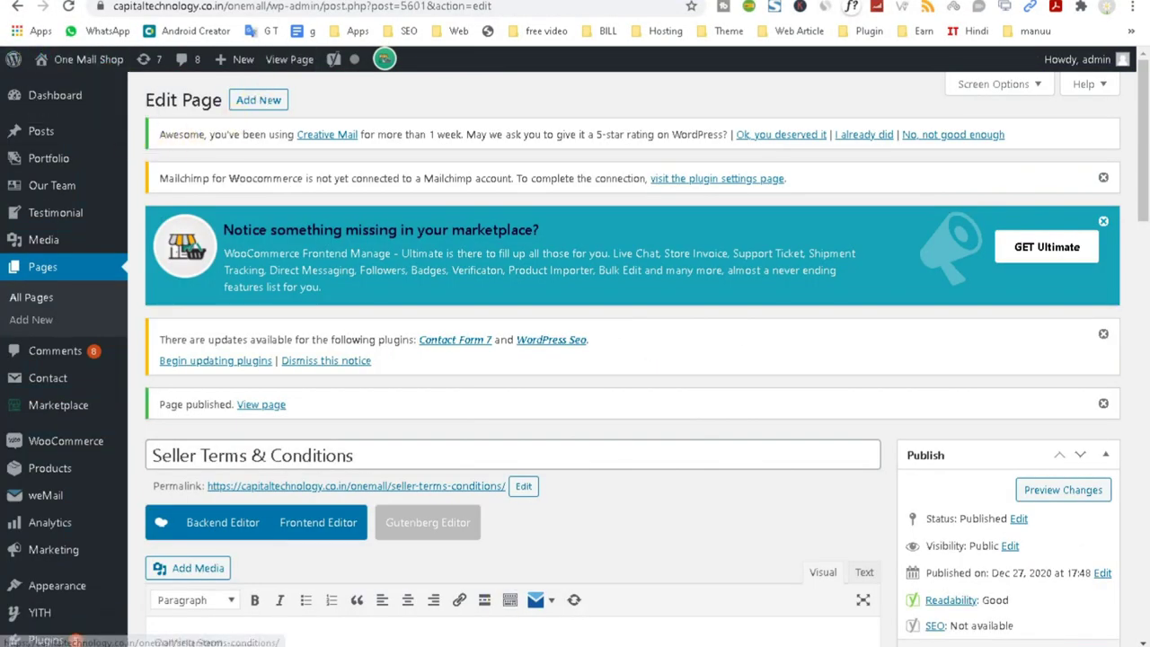
click(595, 603)
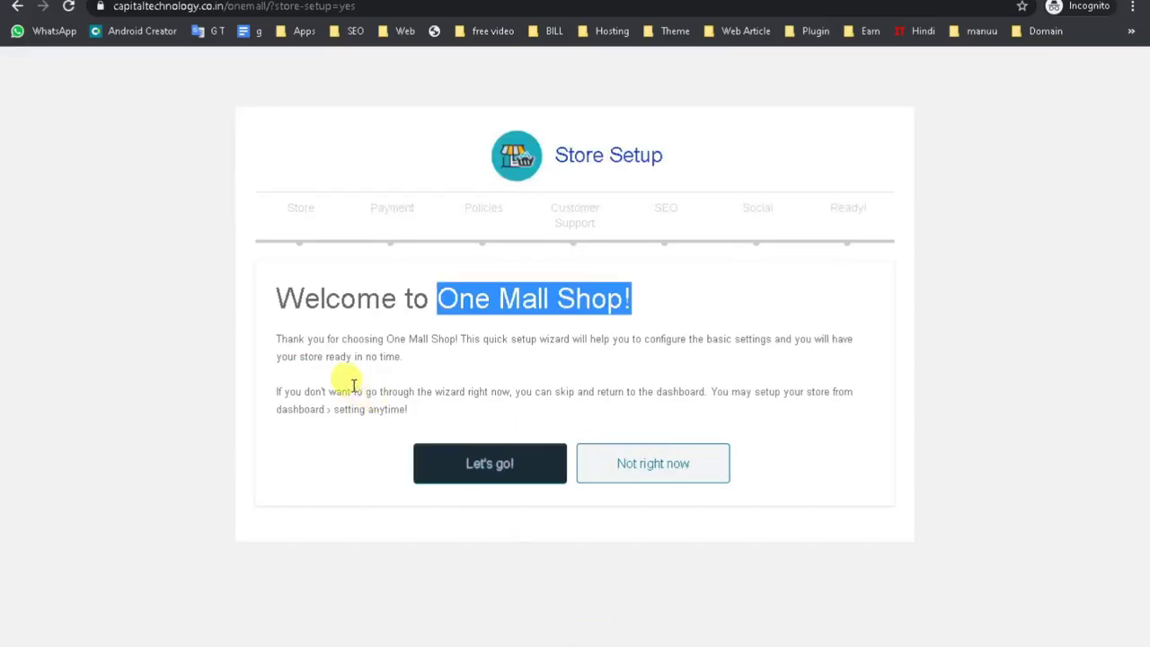
drag(274, 305, 610, 303)
click(505, 464)
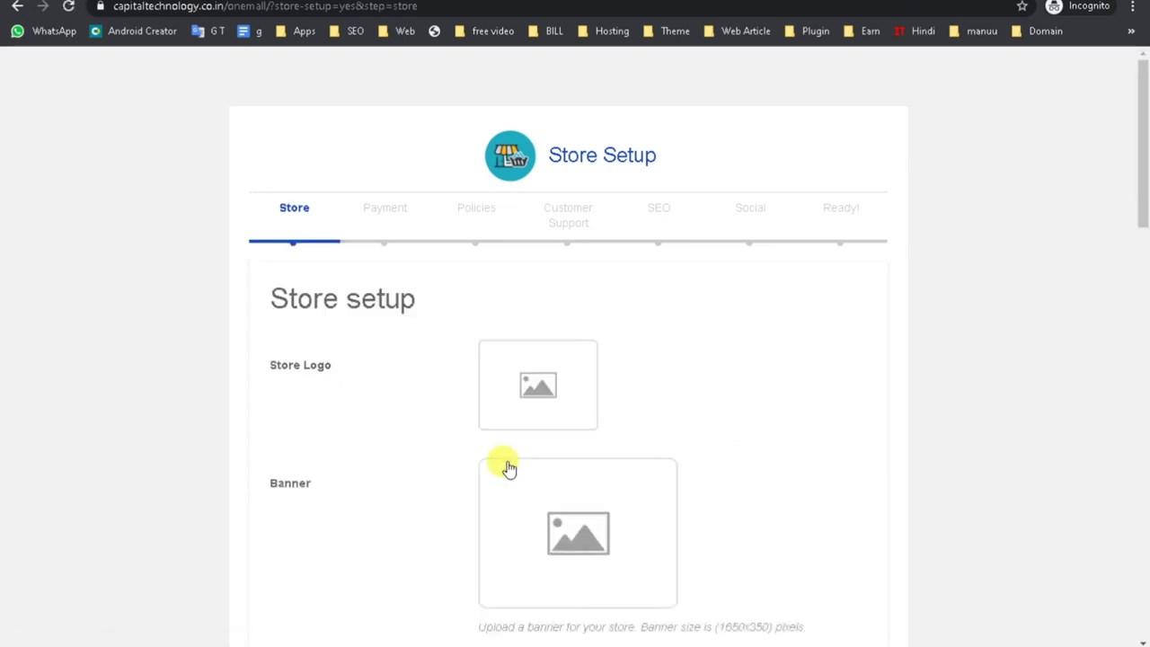
Scroll through the Store step's logo, banner, shop name, contact and address fields.
scroll(508, 468, down, 5)
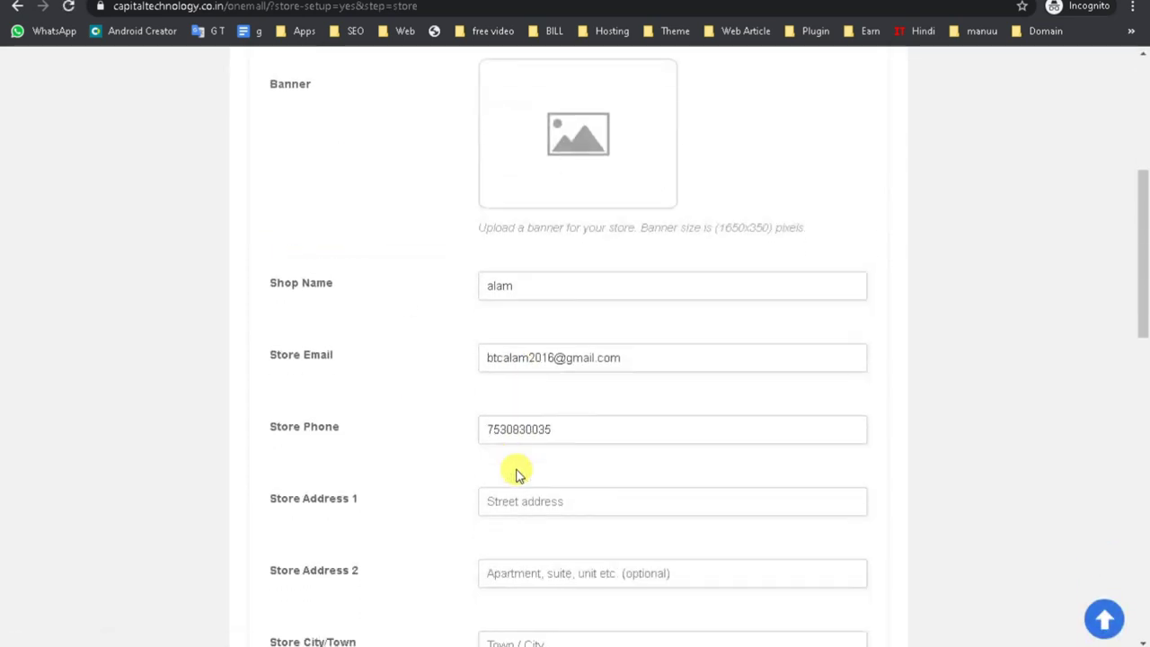
scroll(516, 474, down, 3)
scroll(517, 475, down, 3)
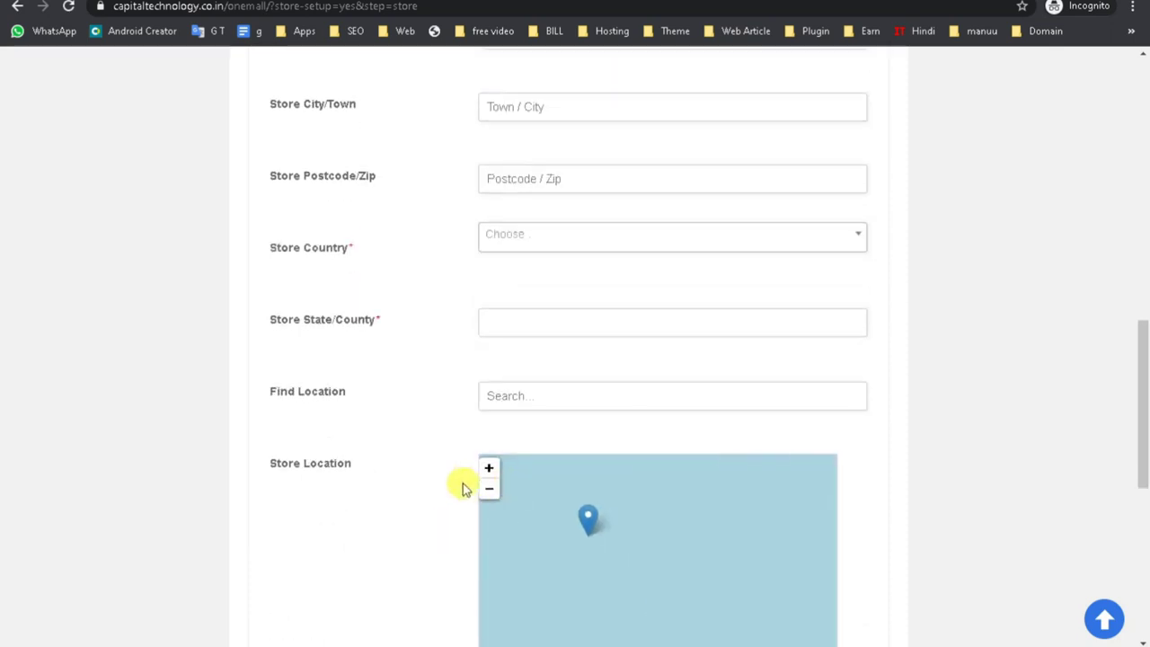
scroll(462, 483, up, 7)
scroll(464, 460, up, 4)
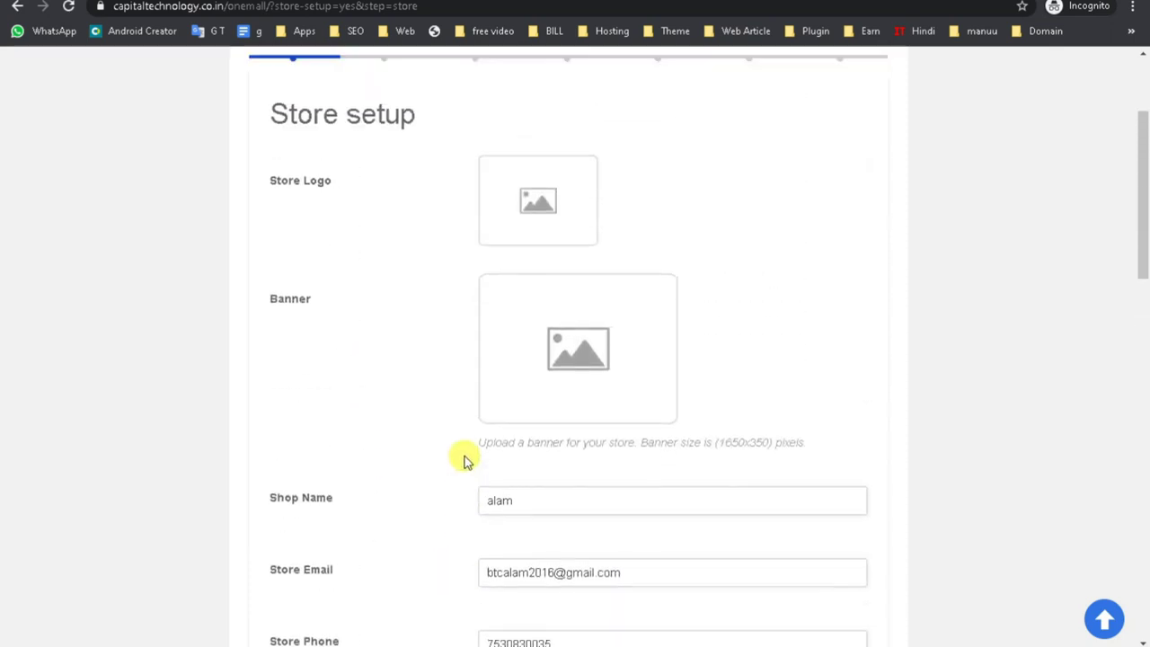
Upload the WhatsApp Image file and set it as the Store Logo.
click(533, 400)
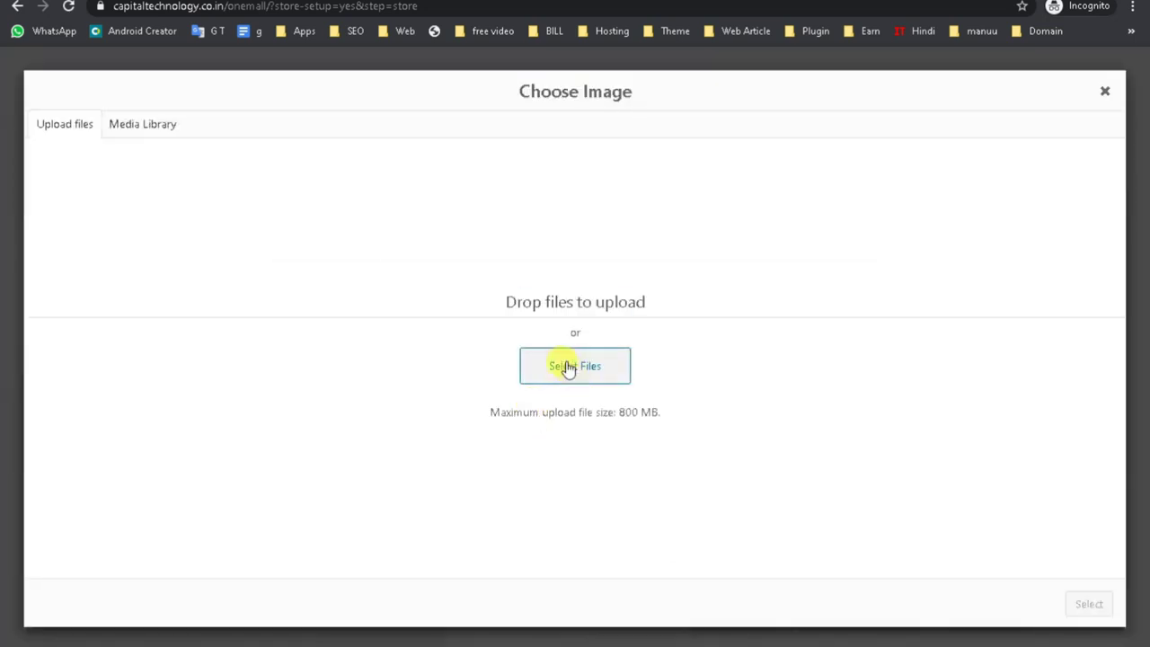
click(141, 125)
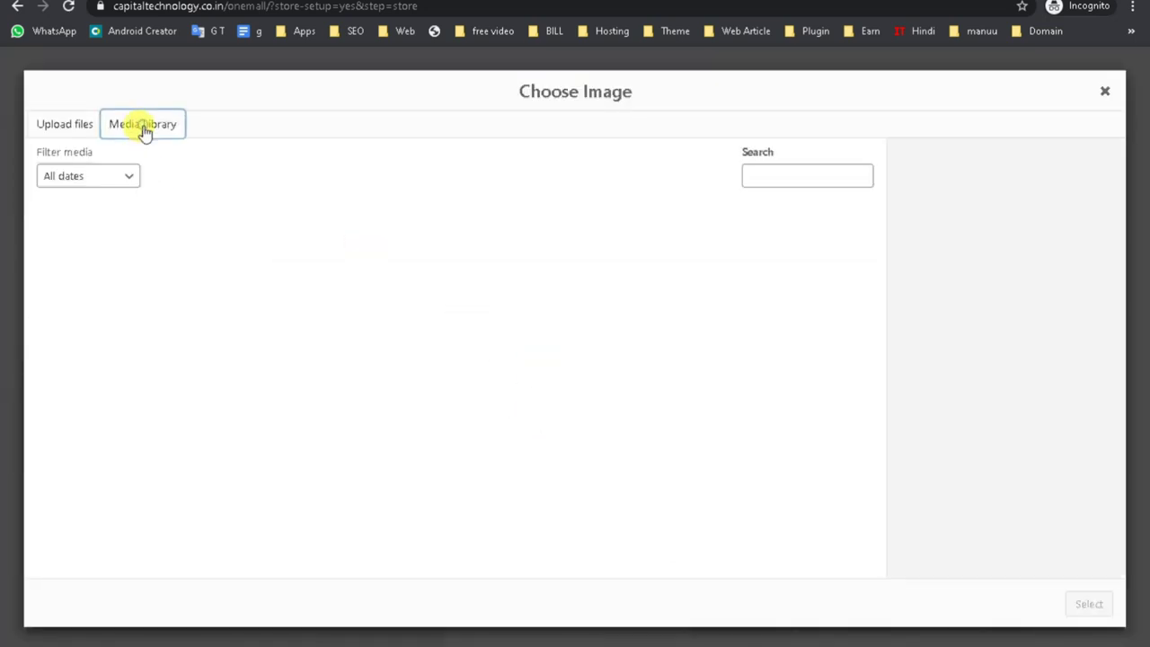
click(415, 420)
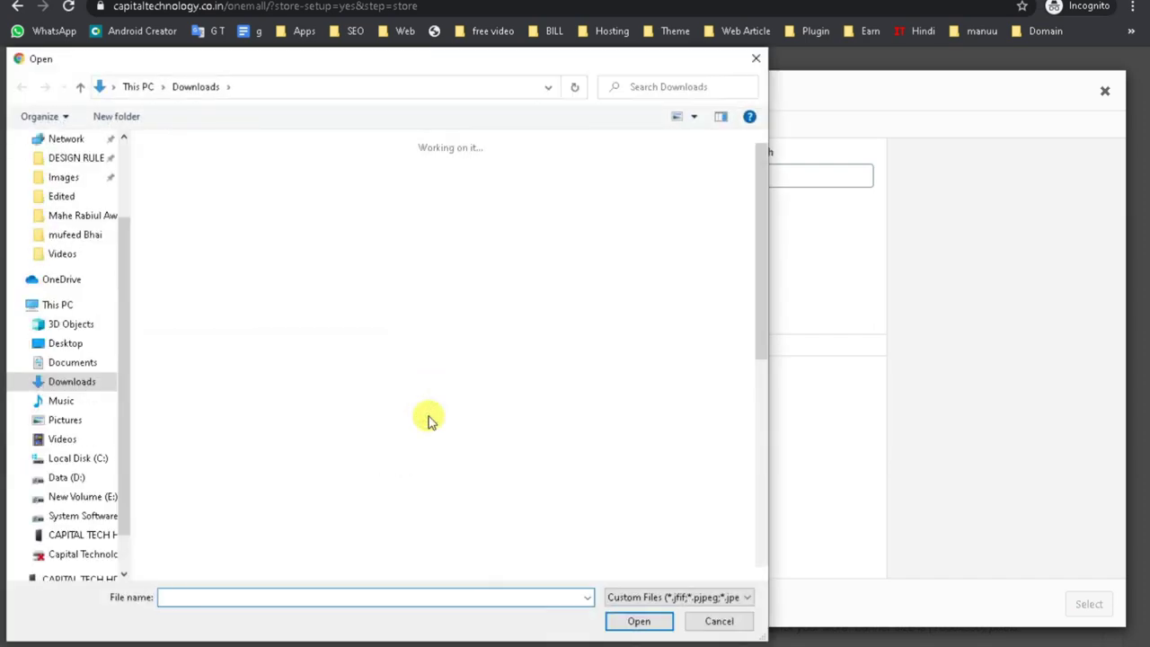
scroll(530, 454, down, 5)
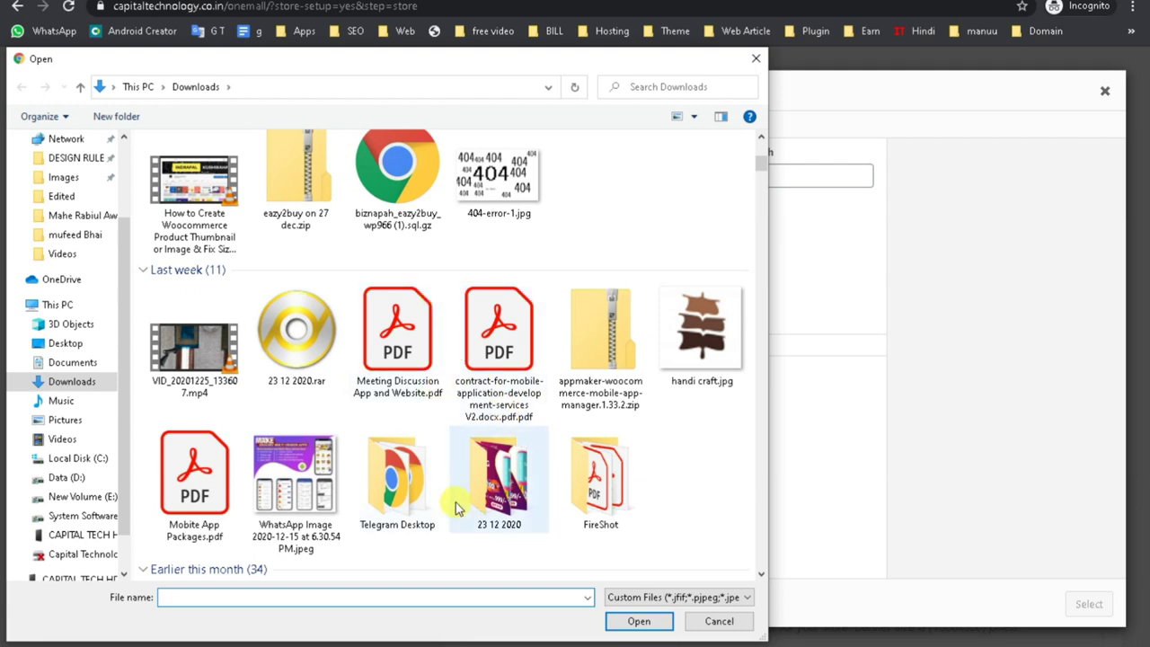
click(313, 512)
click(625, 620)
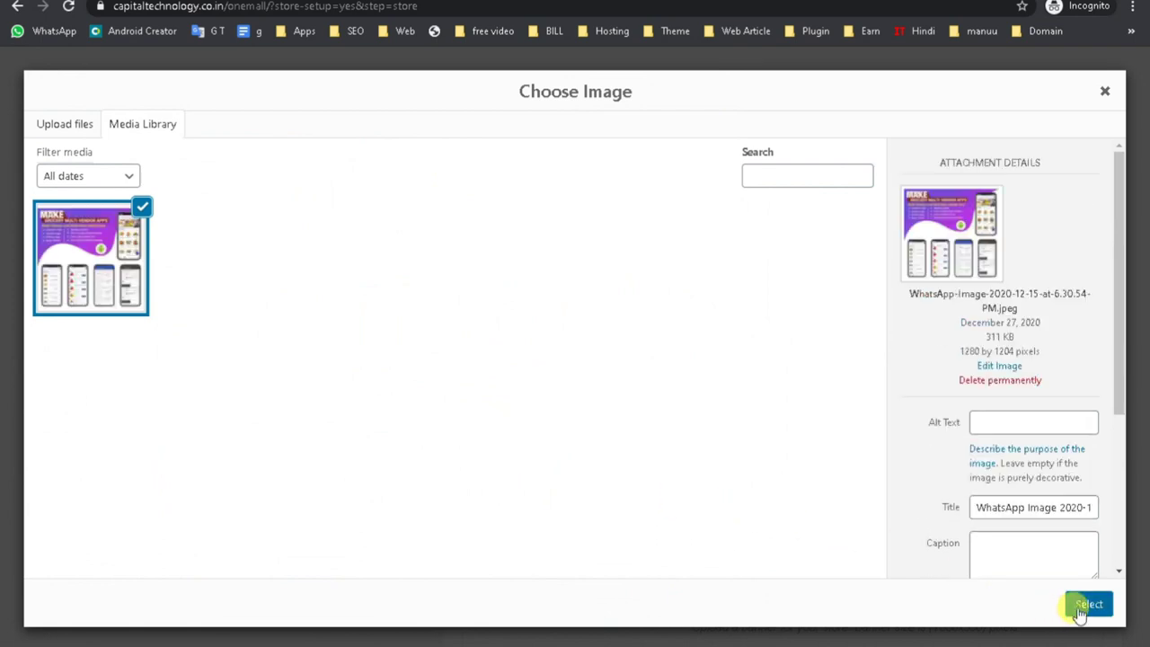
click(1080, 611)
Upload Digital Marketing.jpg from the 23 12 2020 folder as the store banner.
scroll(693, 477, down, 2)
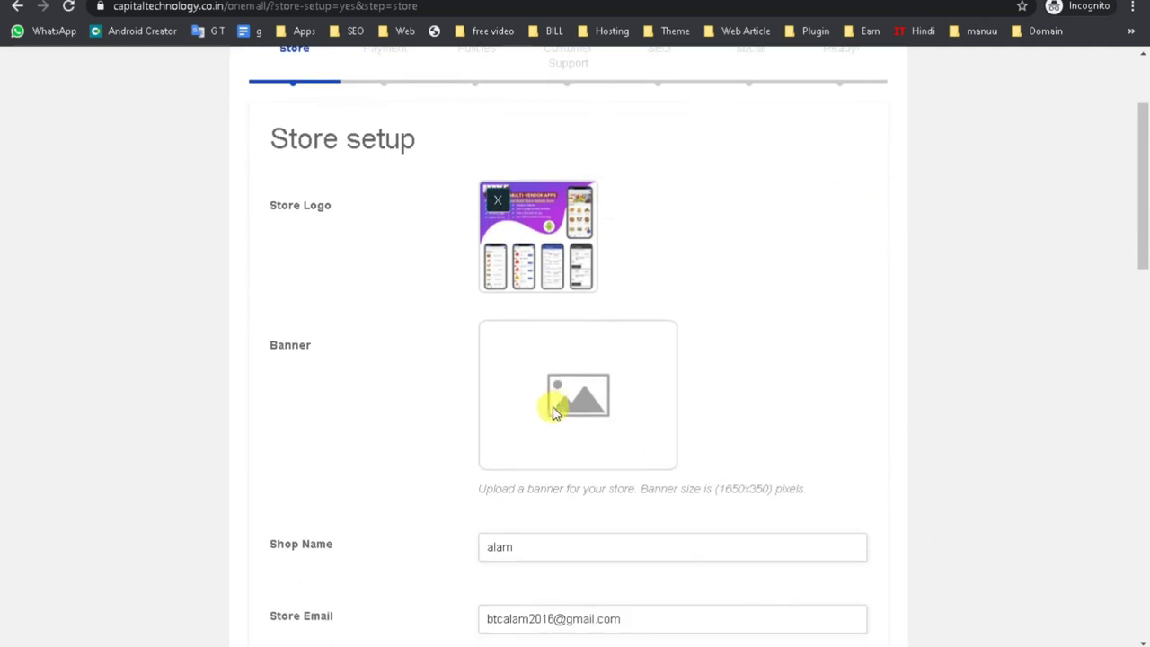
click(541, 416)
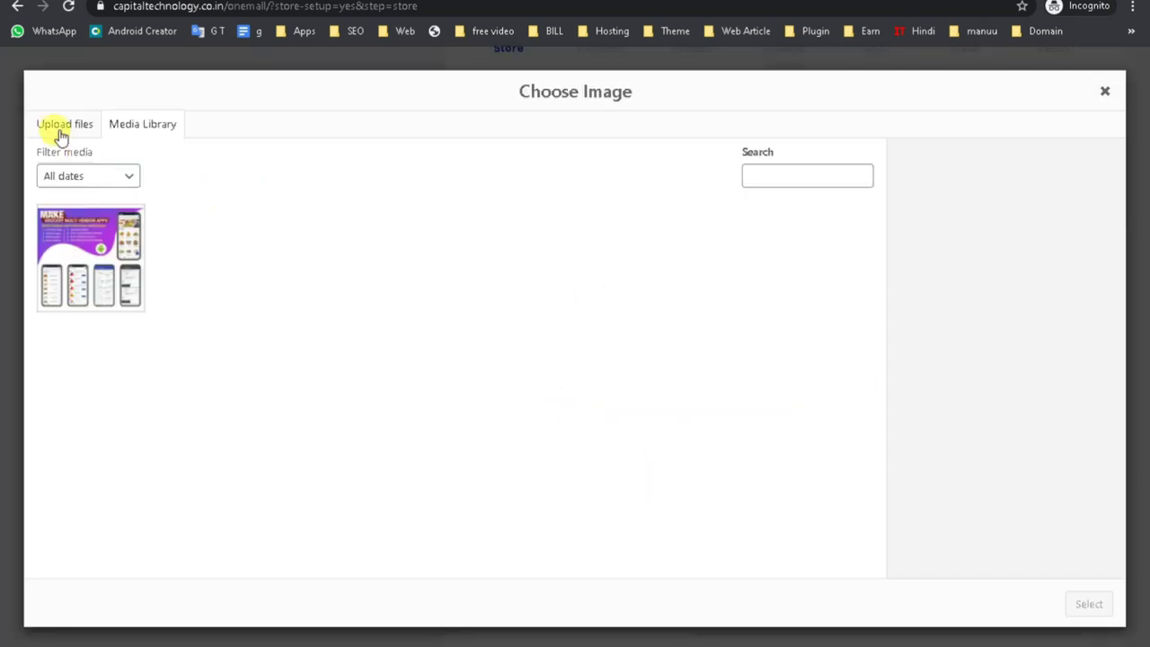
click(60, 134)
click(578, 366)
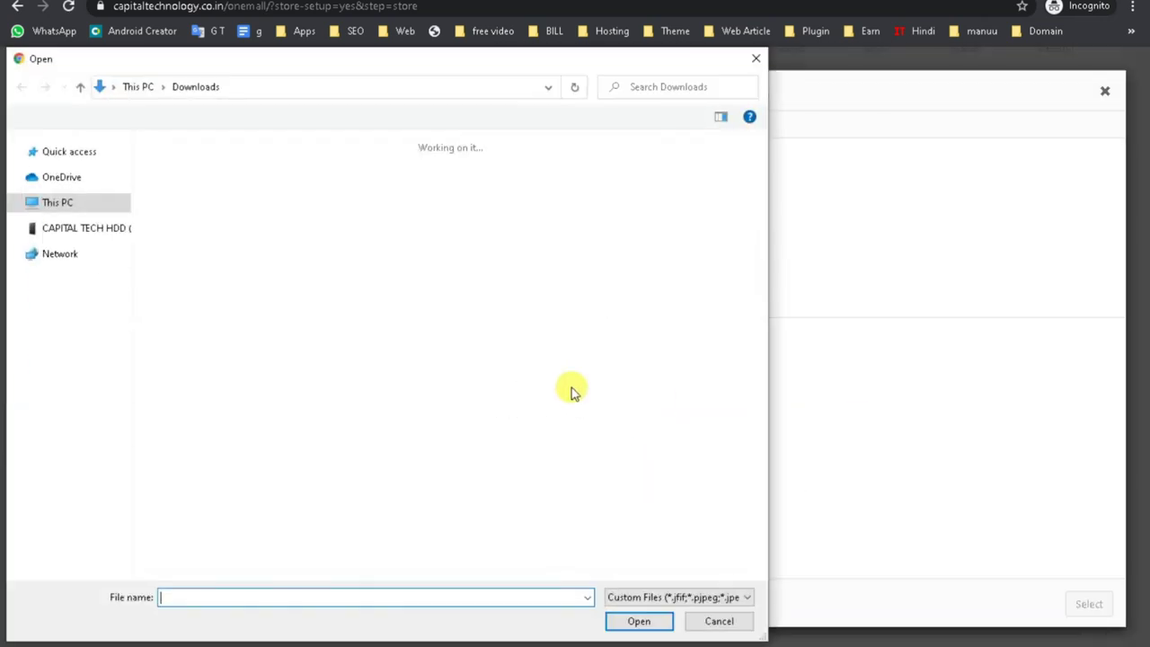
scroll(692, 472, down, 5)
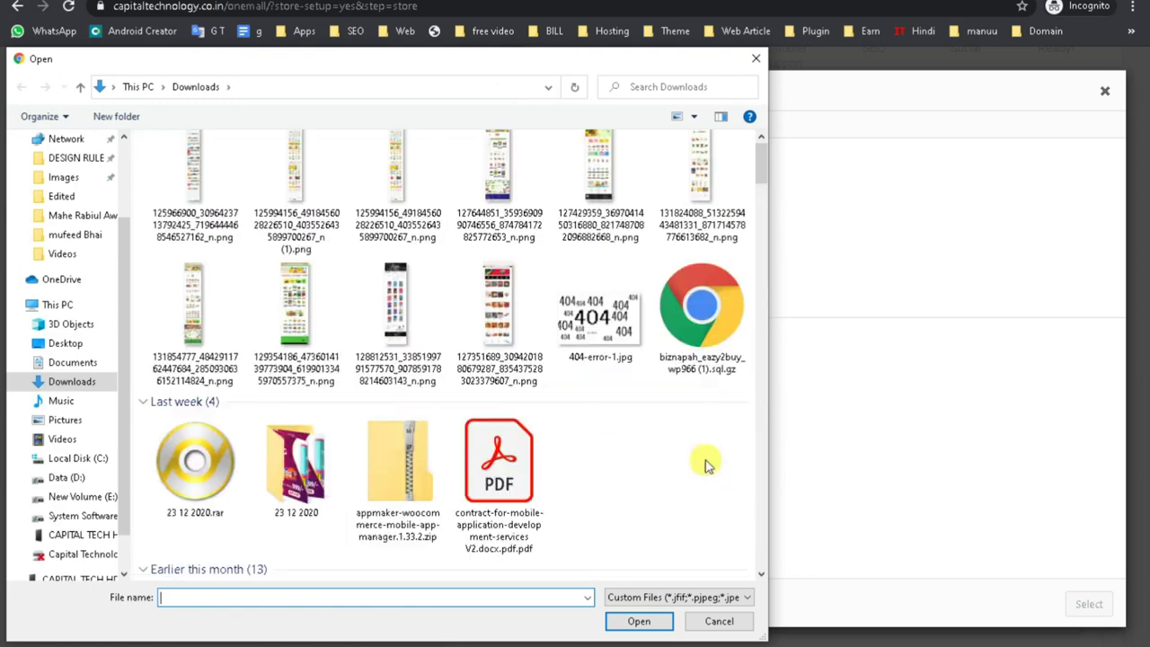
scroll(548, 461, up, 5)
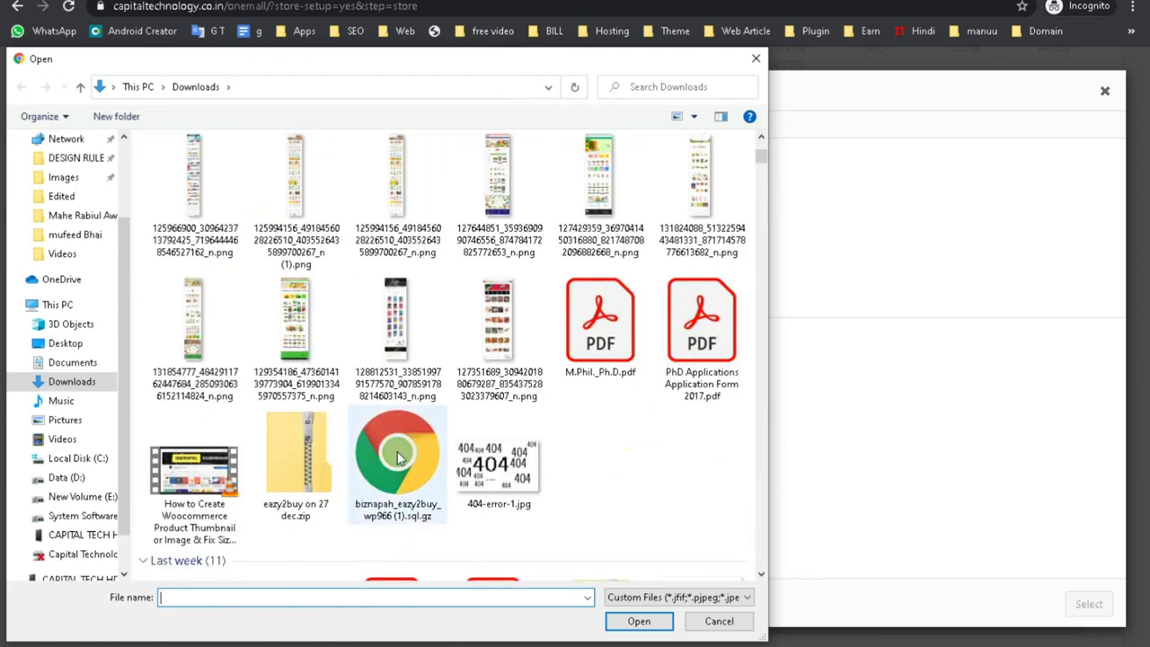
scroll(503, 476, down, 3)
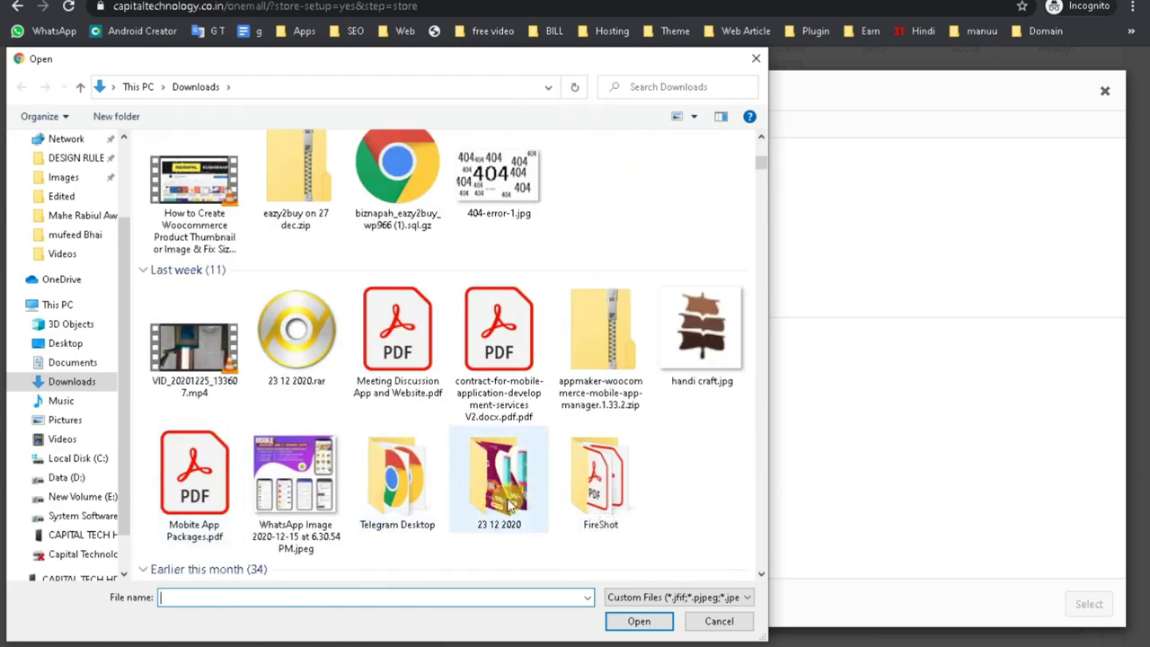
double_click(509, 506)
click(282, 205)
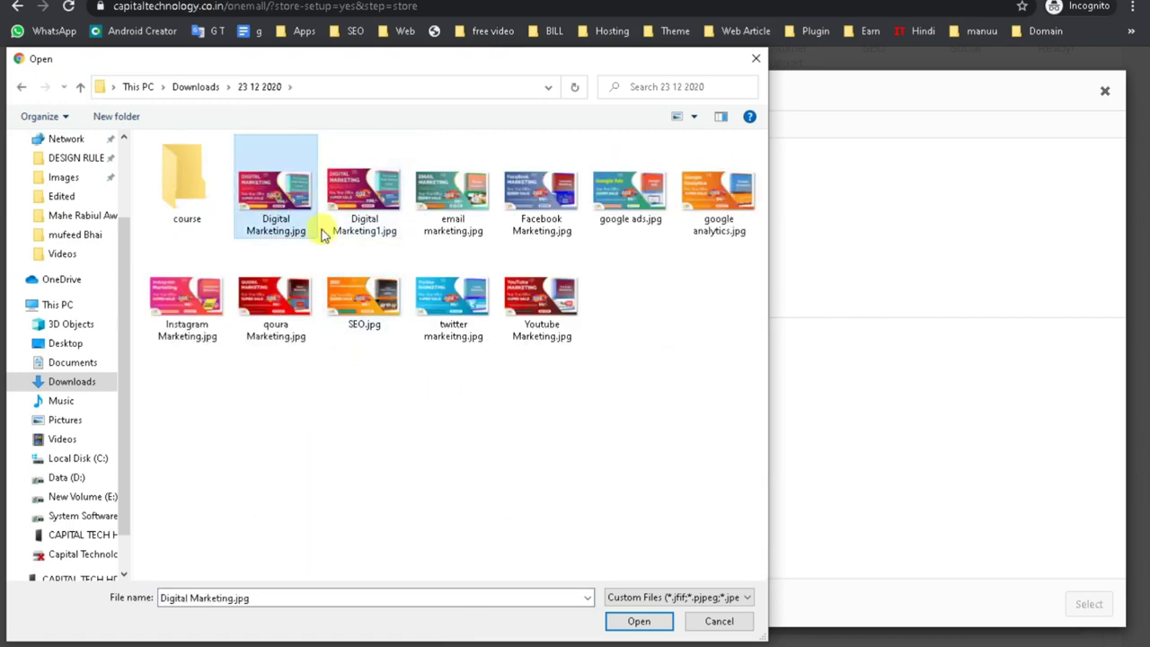
click(636, 620)
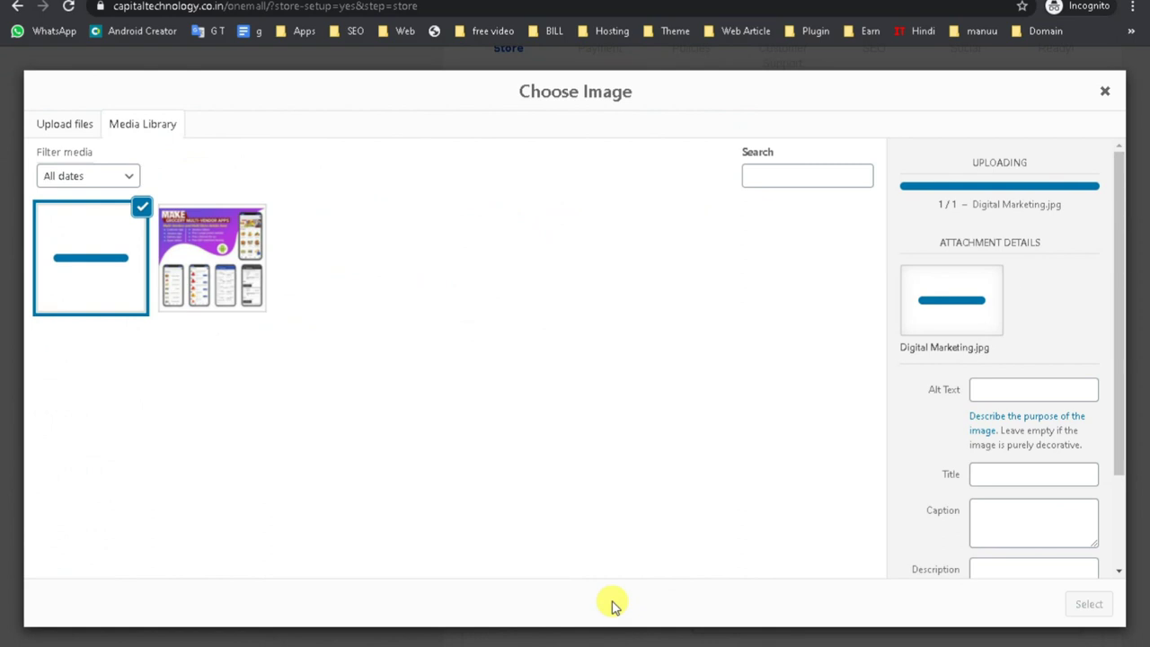
click(1087, 603)
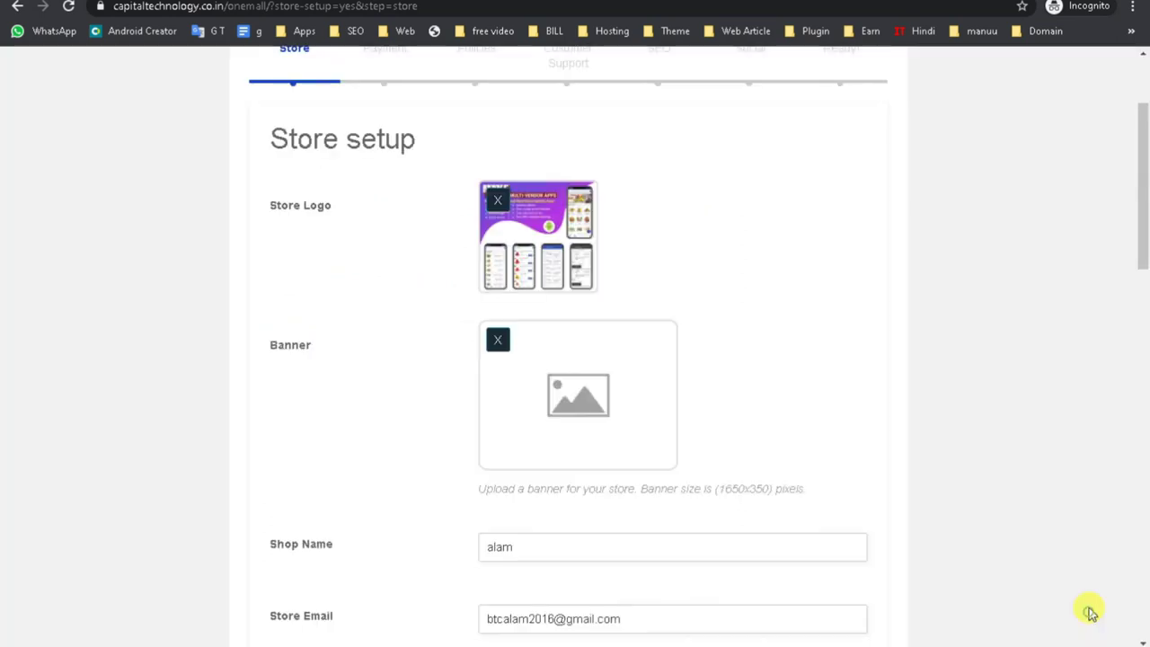
Review the prefilled shop name, store e-mail and store phone number.
scroll(700, 404, down, 3)
double_click(547, 339)
scroll(248, 393, down, 1)
triple_click(652, 334)
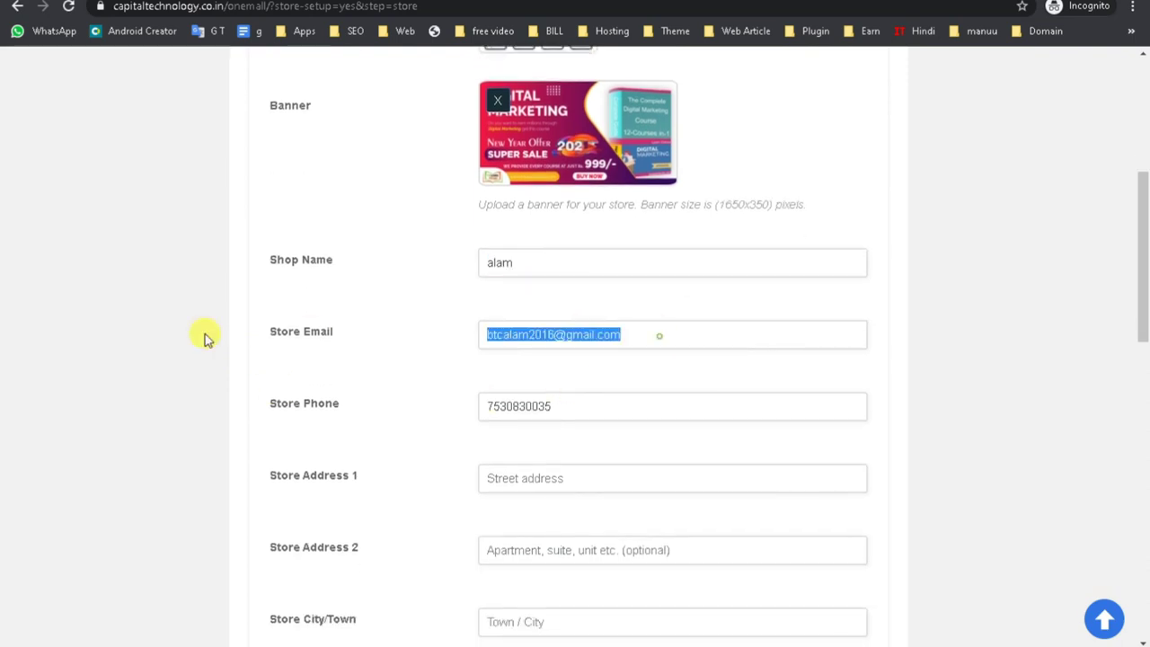
double_click(604, 415)
scroll(264, 467, down, 2)
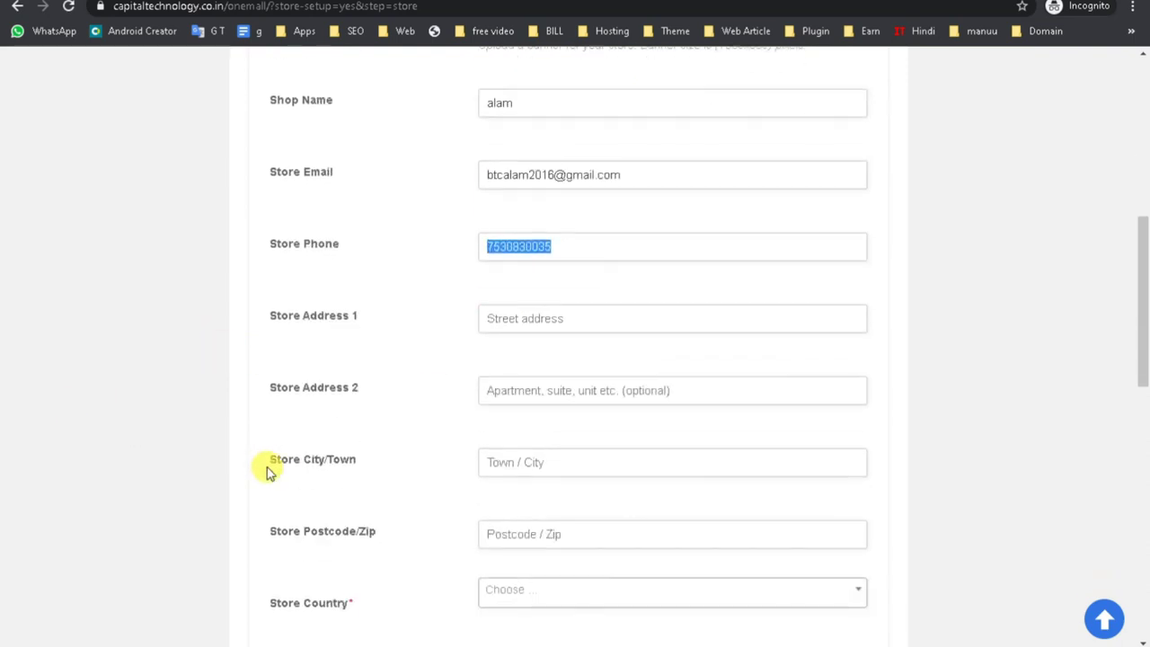
Enter the first address line, New Delhi as the city, and the postcode.
click(520, 314)
scroll(555, 443, down, 4)
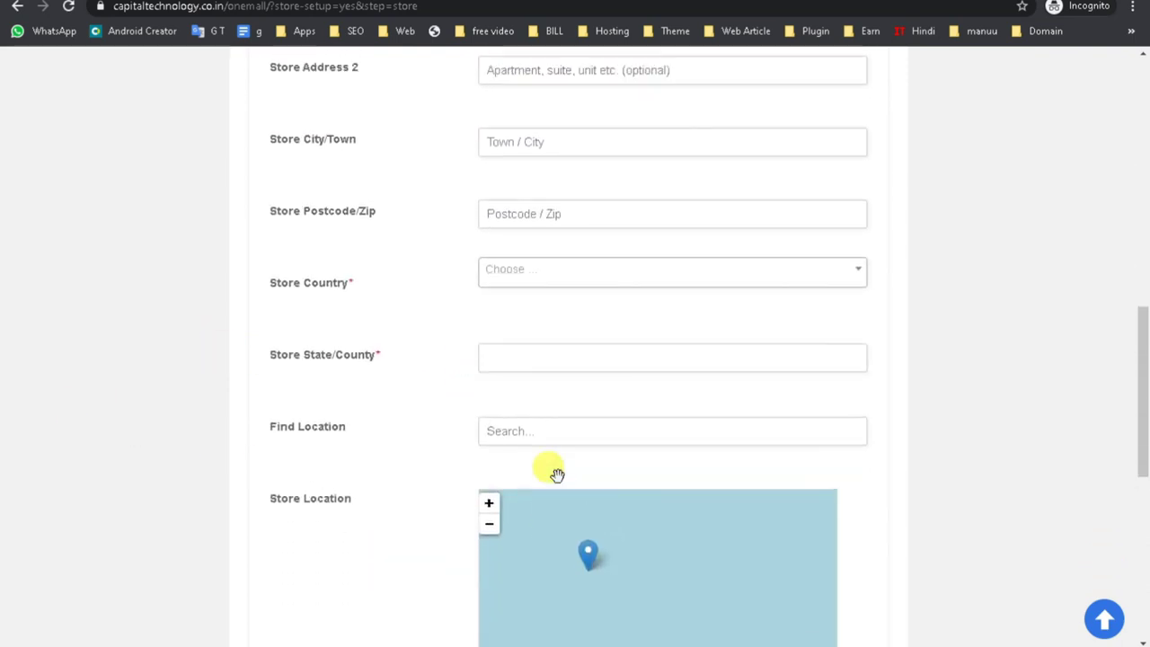
scroll(557, 474, up, 3)
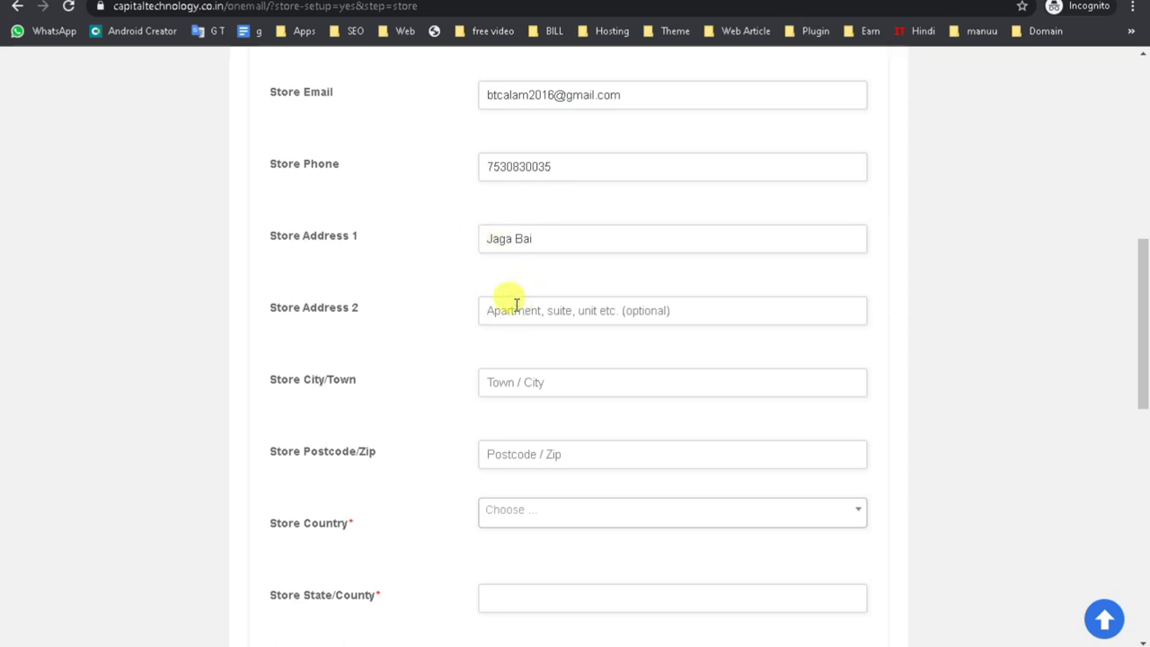
text(Jamia Nagar)
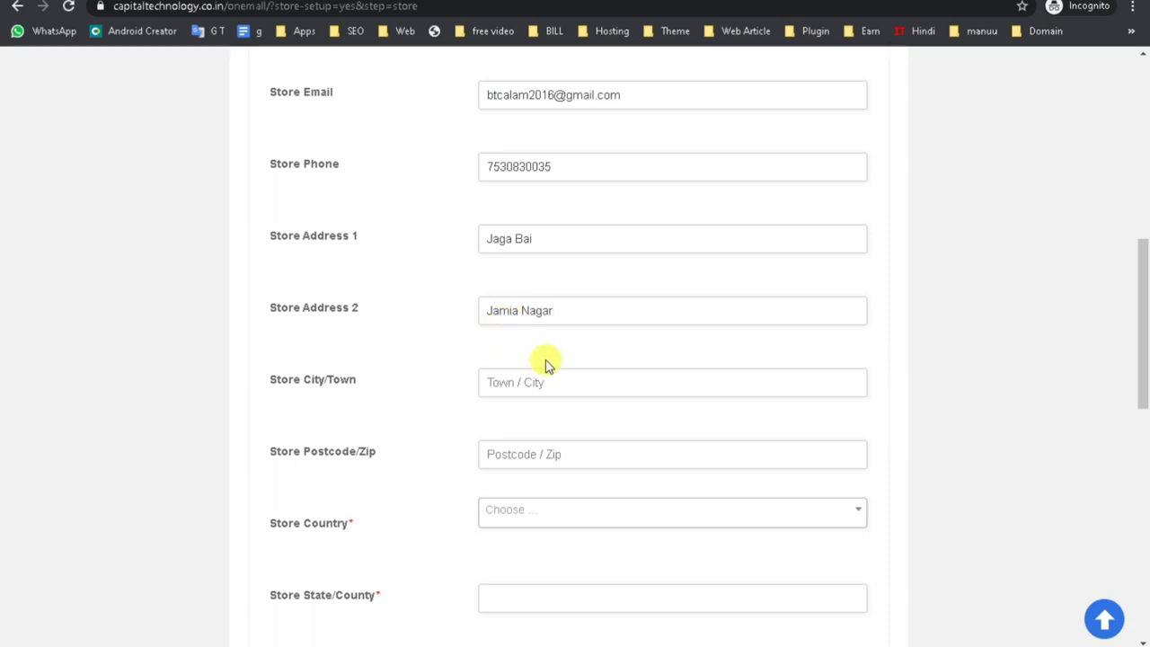
click(542, 378)
text(New Del)
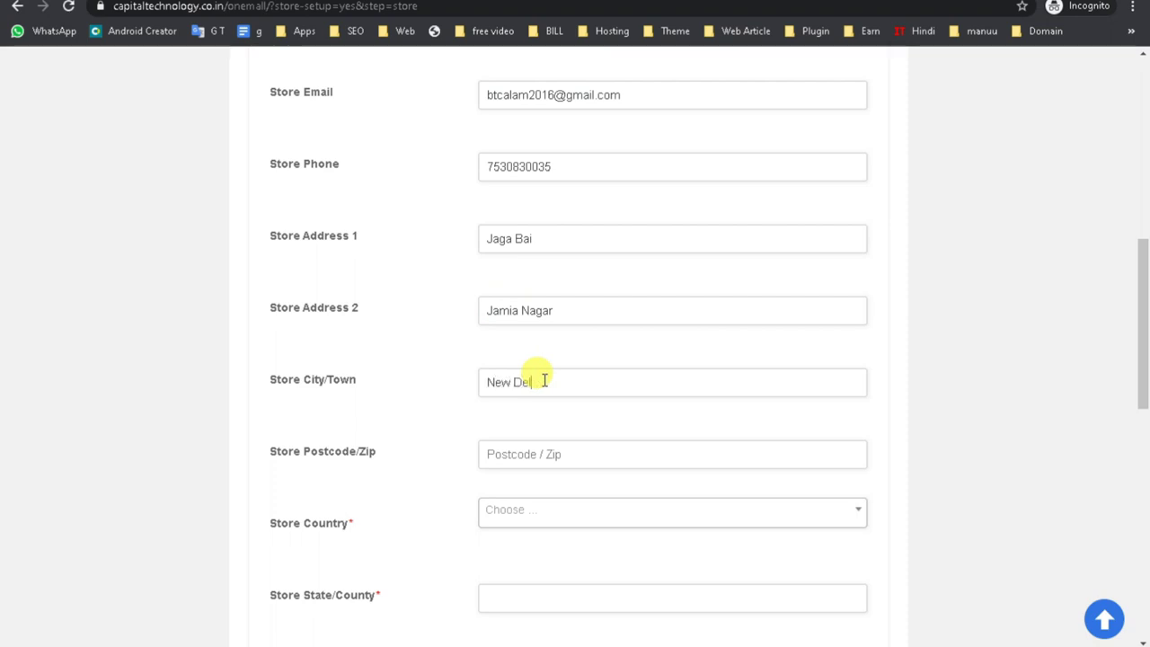
text(hi)
scroll(530, 404, down, 1)
click(506, 377)
text(110025)
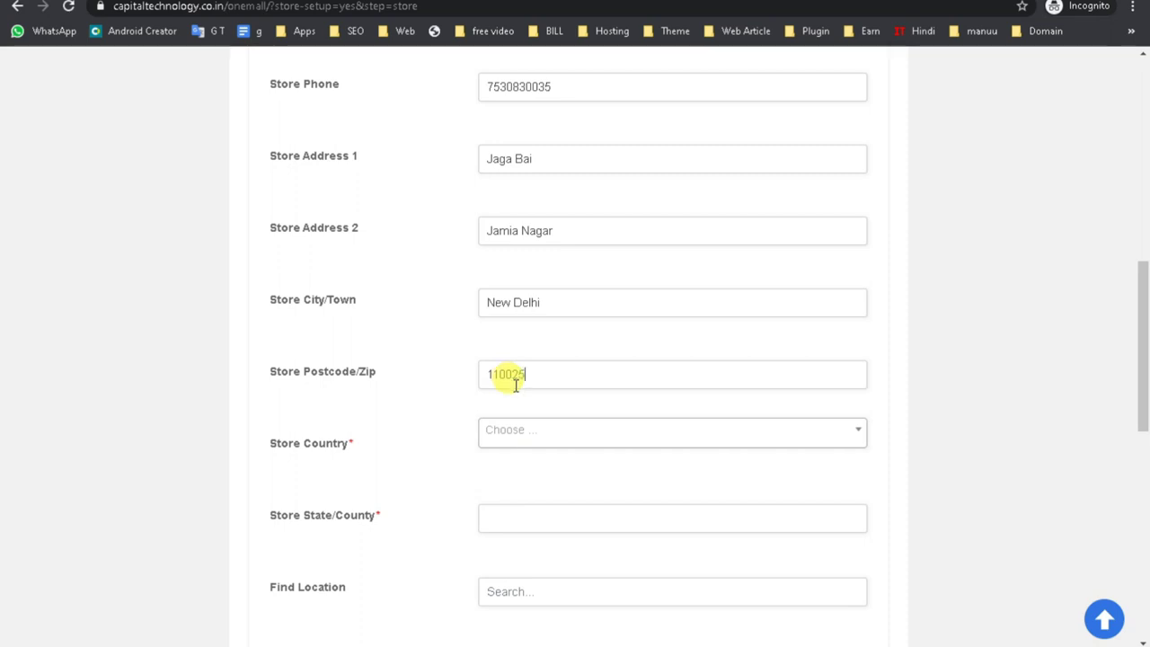
Set the store country to India and the state to Delhi.
scroll(512, 395, down, 1)
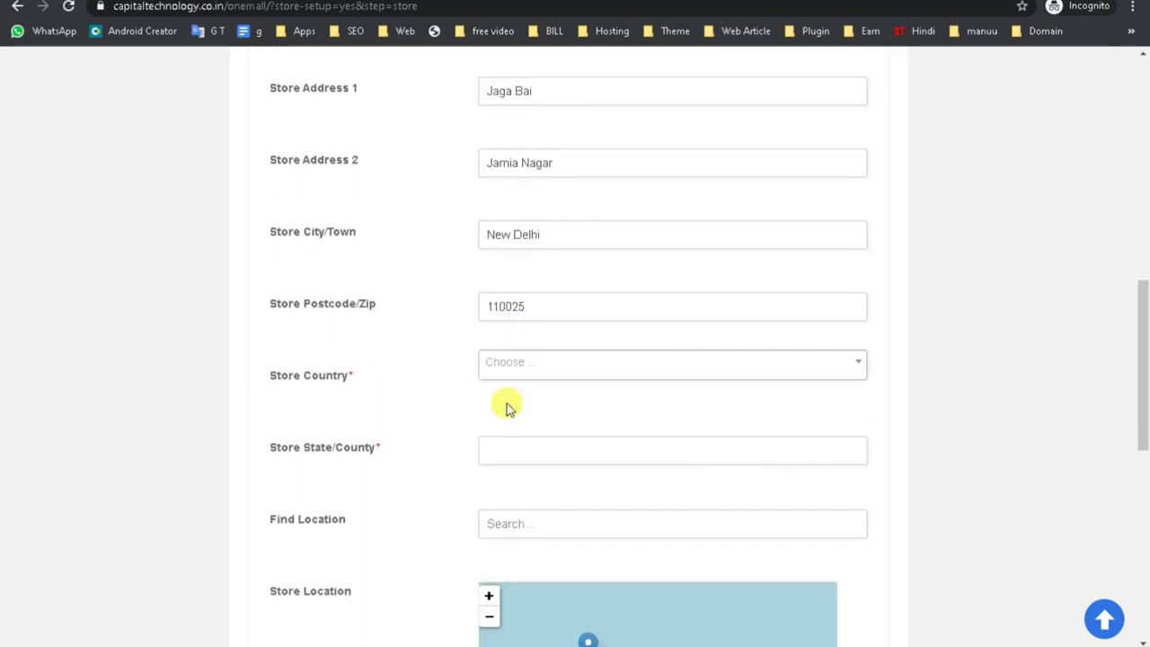
click(512, 356)
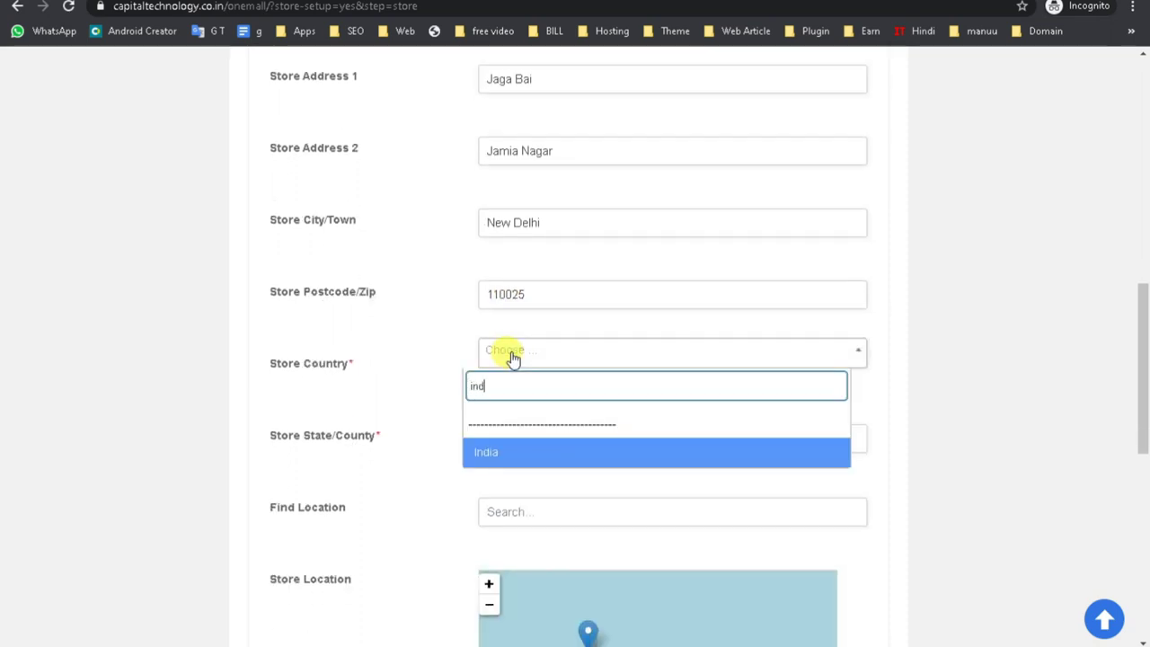
click(509, 454)
click(546, 438)
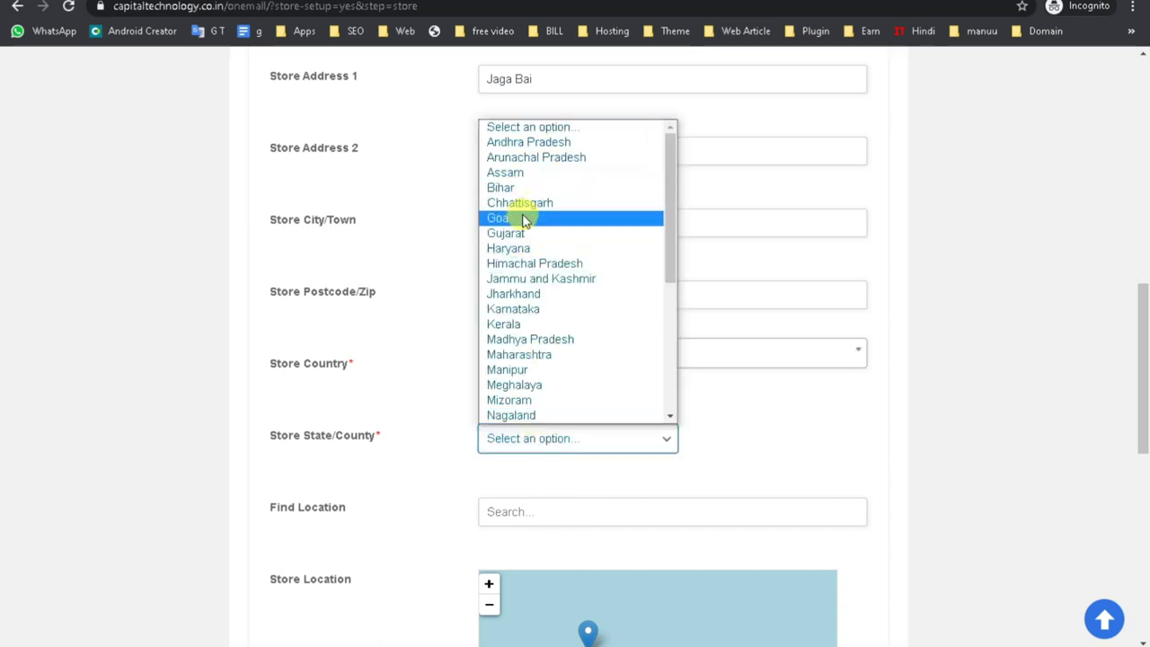
key(d)
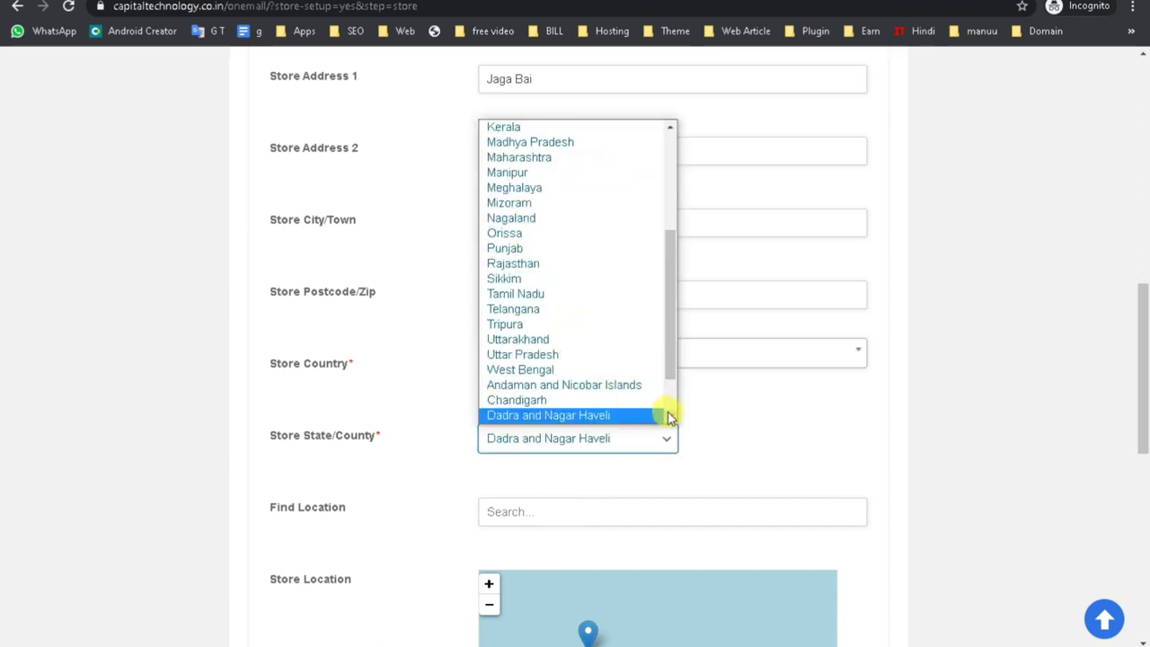
click(669, 415)
click(549, 412)
Search Find Location for the store address and pin the matching suggestion on the map.
click(509, 511)
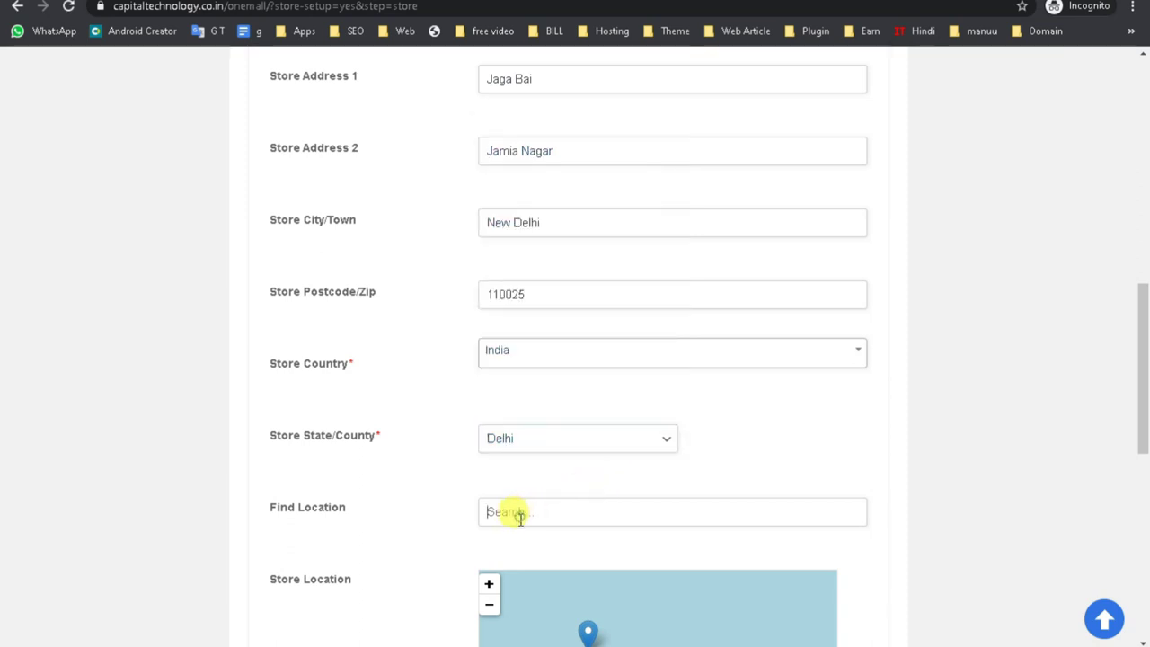
scroll(540, 511, down, 2)
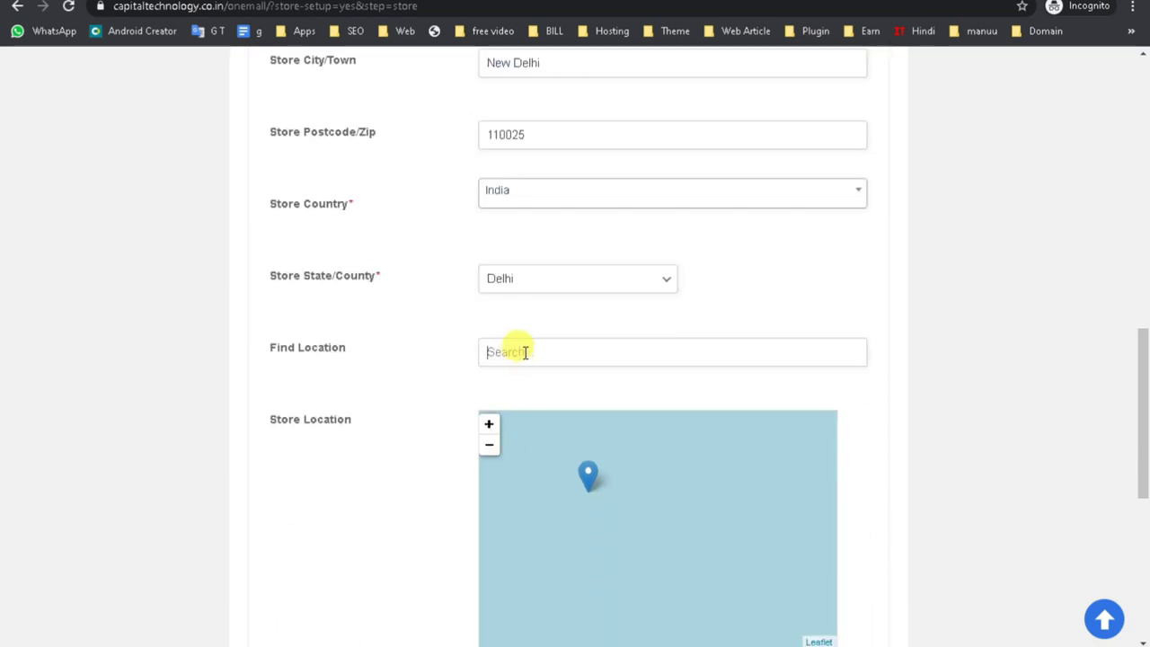
scroll(525, 352, down, 1)
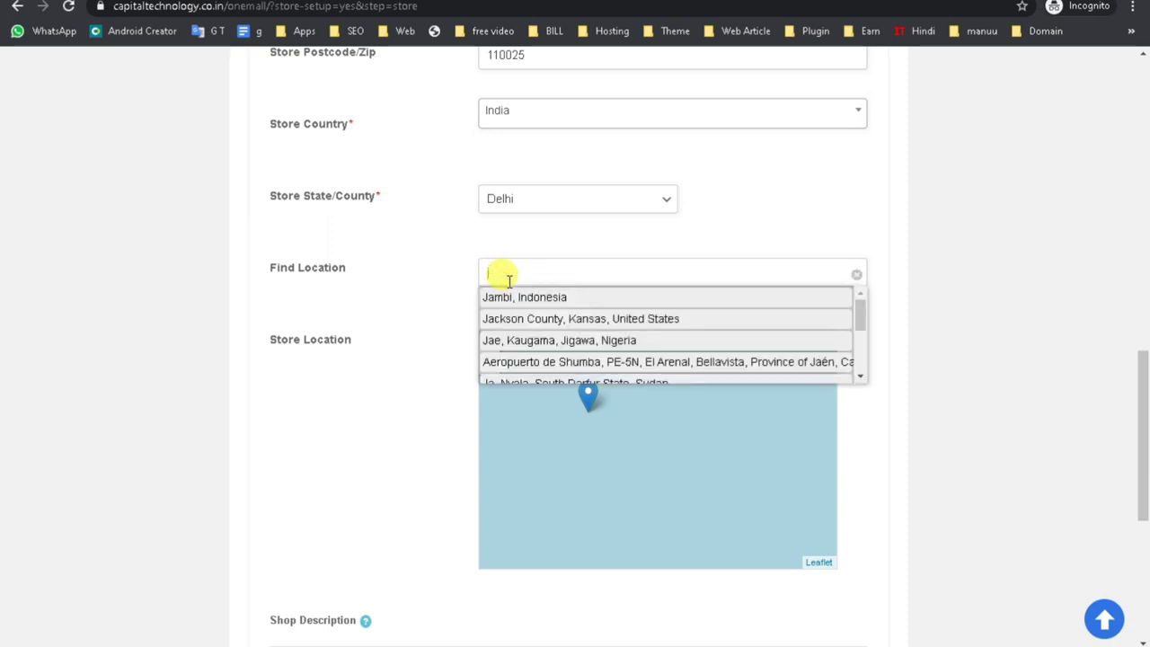
text(ga bai)
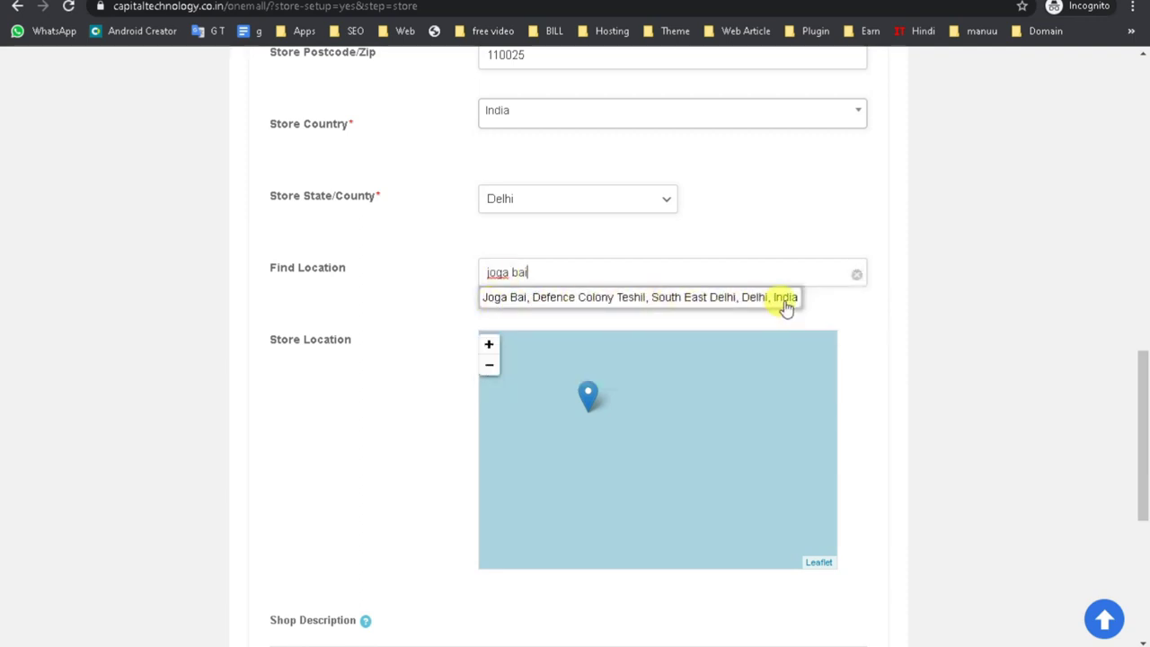
click(543, 302)
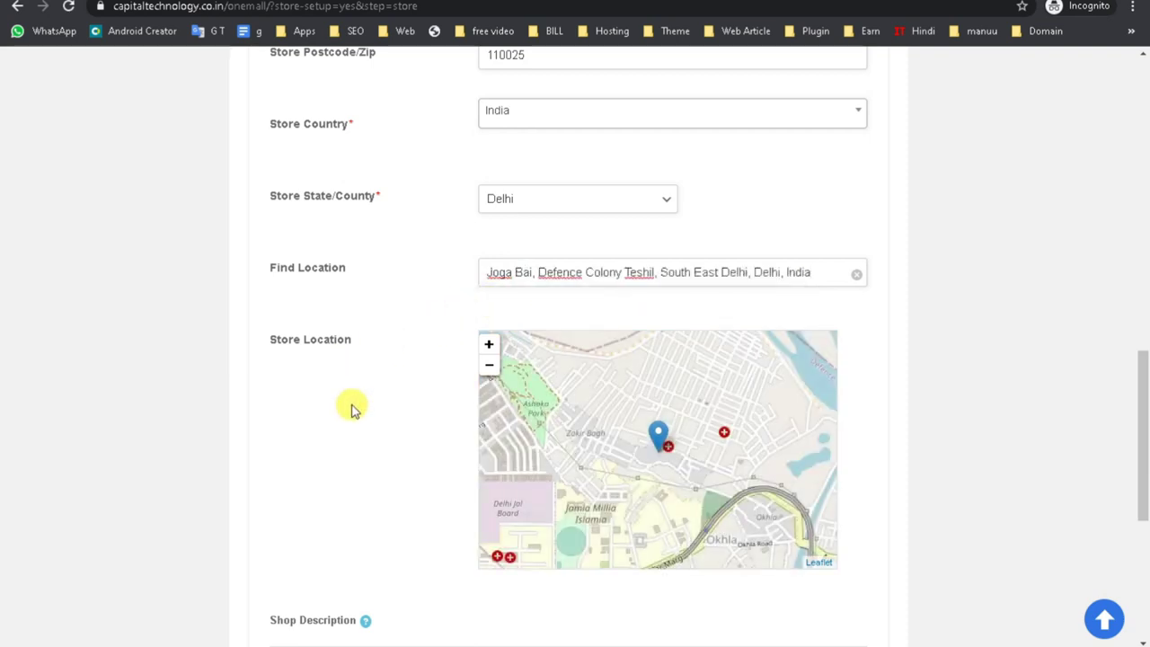
scroll(894, 409, down, 3)
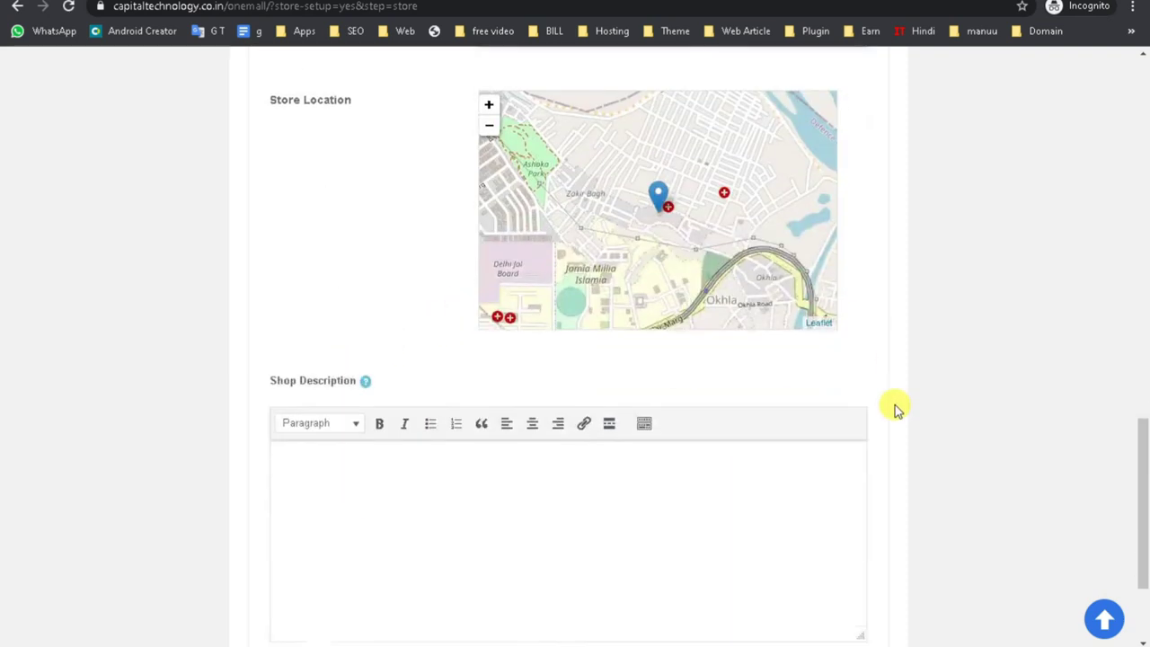
scroll(880, 419, down, 2)
click(332, 346)
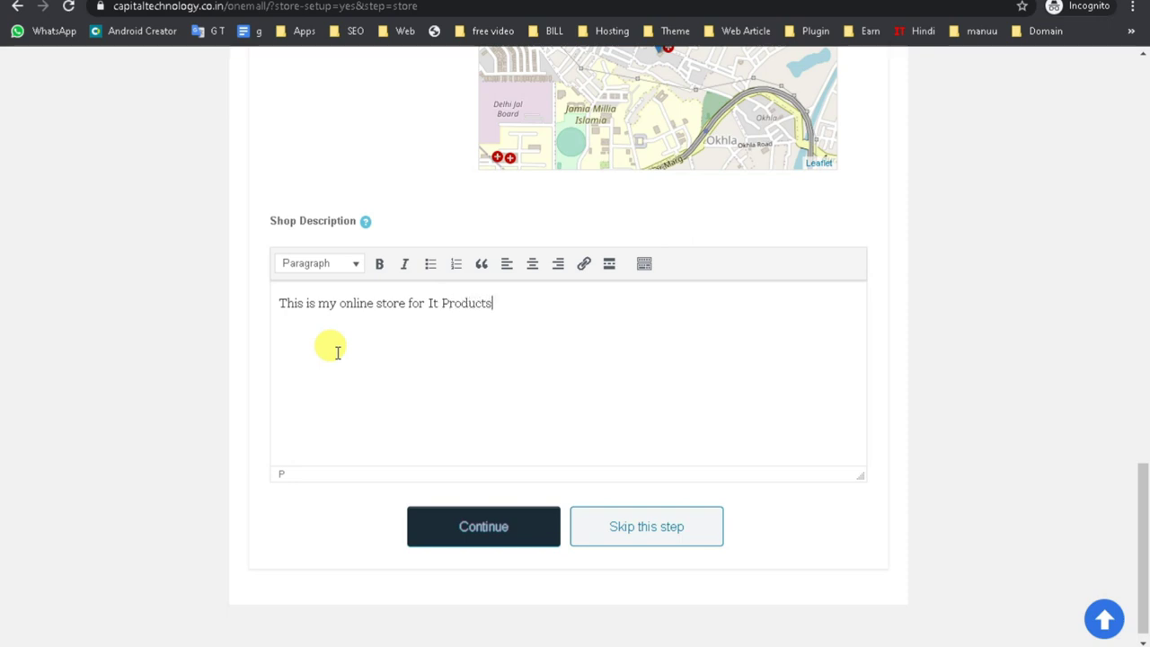
Continue past the Store step with the description 'This is my online store for It Products'.
click(461, 535)
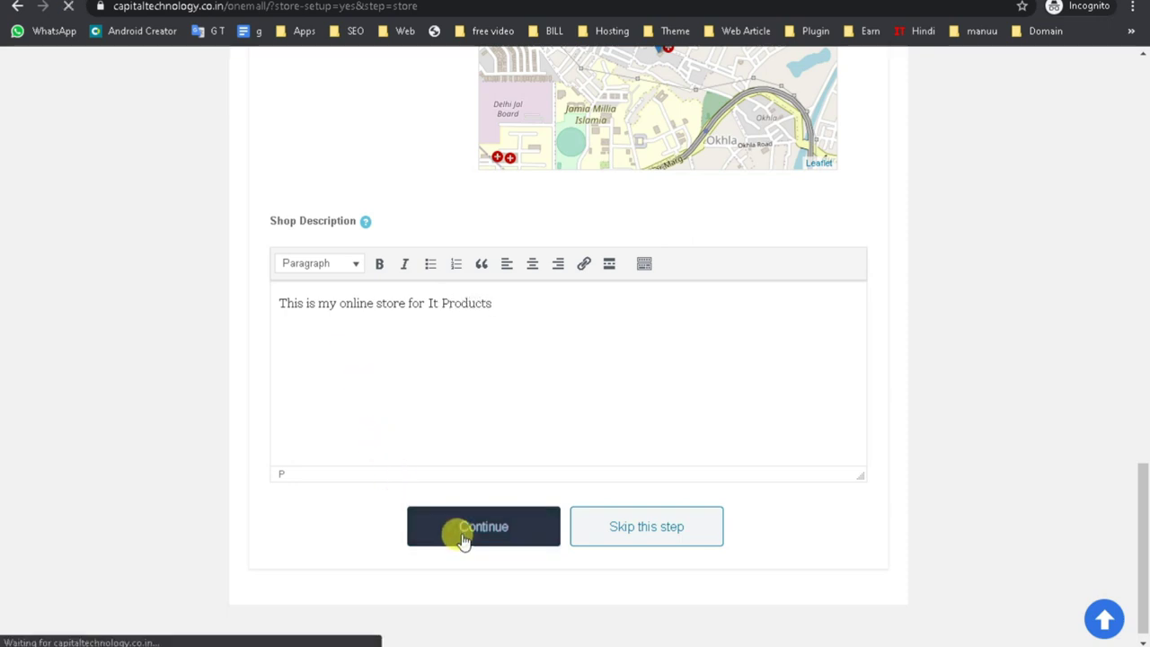
triple_click(539, 318)
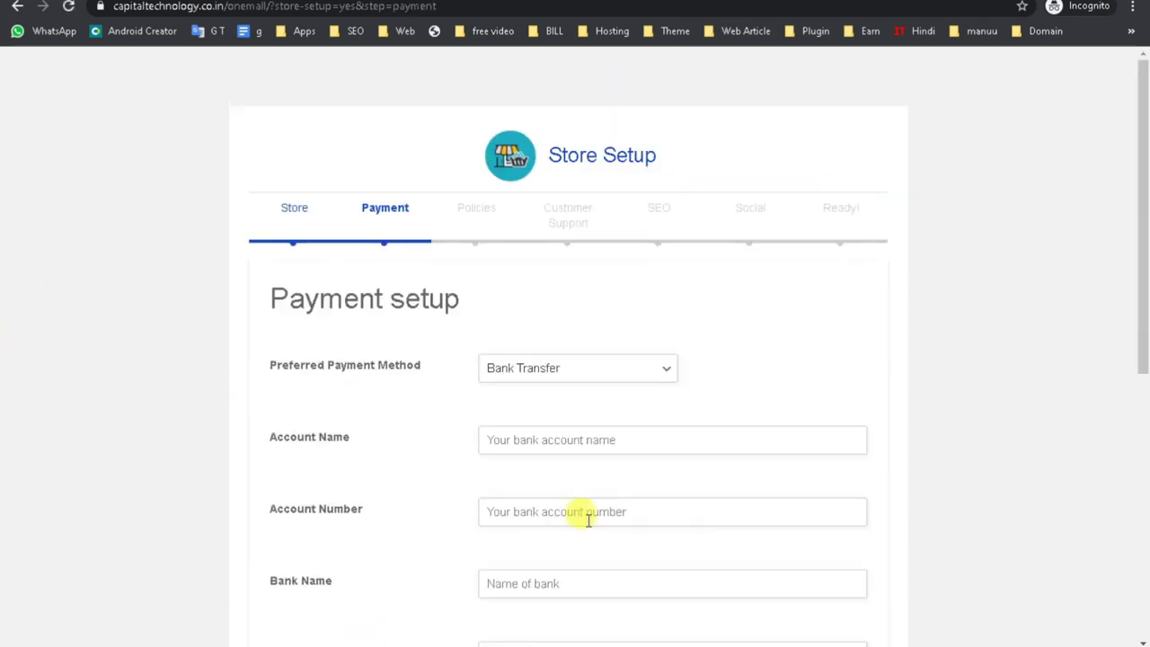
Switch the preferred payment method to Cash Pay, then back to Bank Transfer.
scroll(426, 488, down, 5)
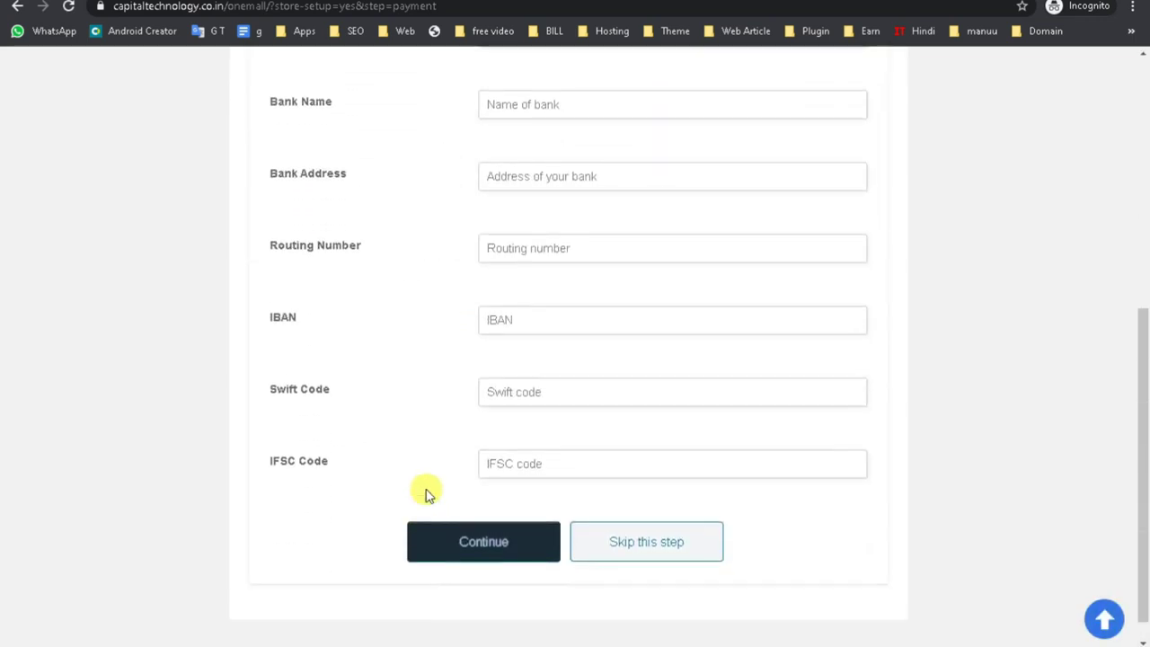
scroll(426, 493, up, 4)
scroll(426, 493, down, 4)
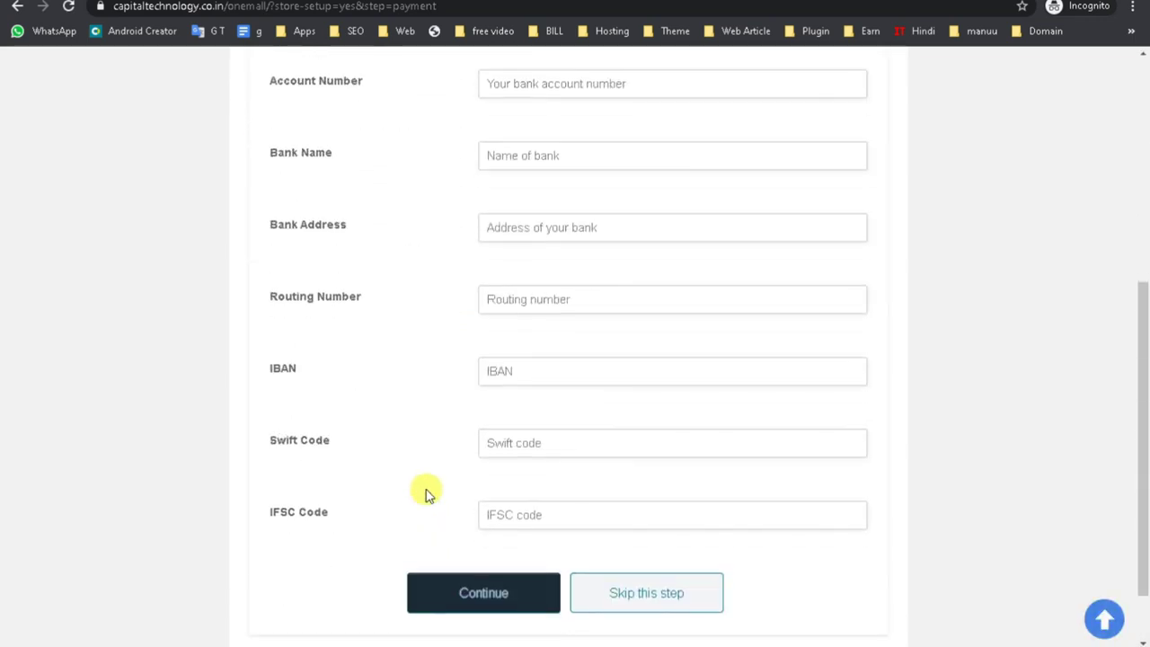
scroll(426, 493, up, 3)
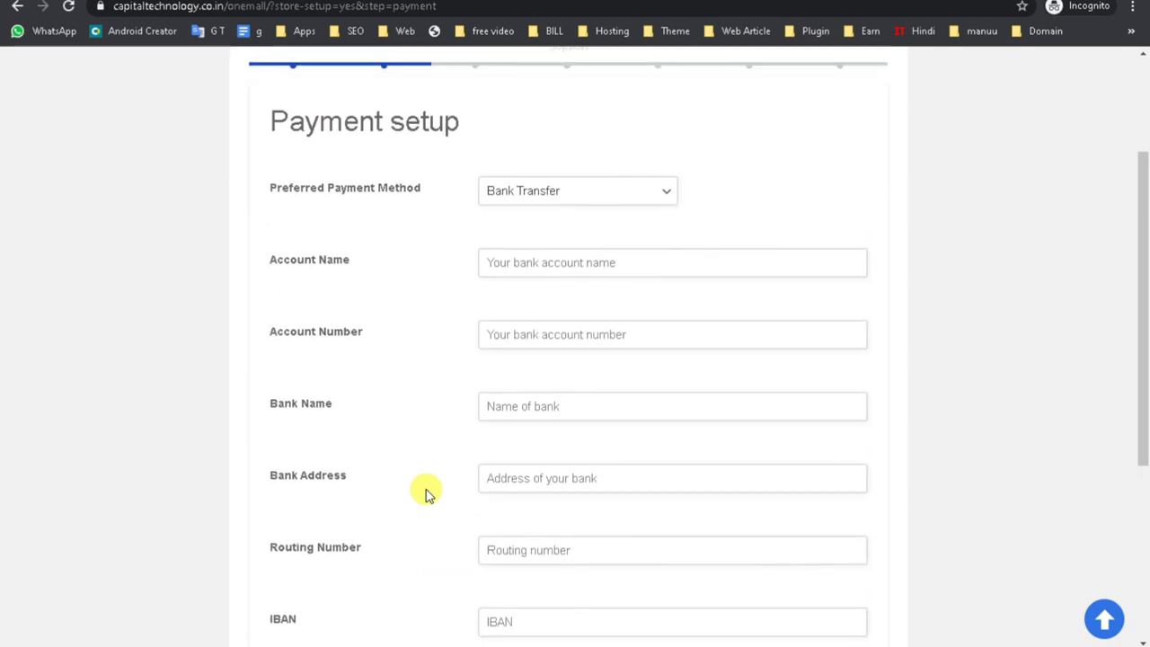
click(545, 251)
click(540, 299)
click(528, 370)
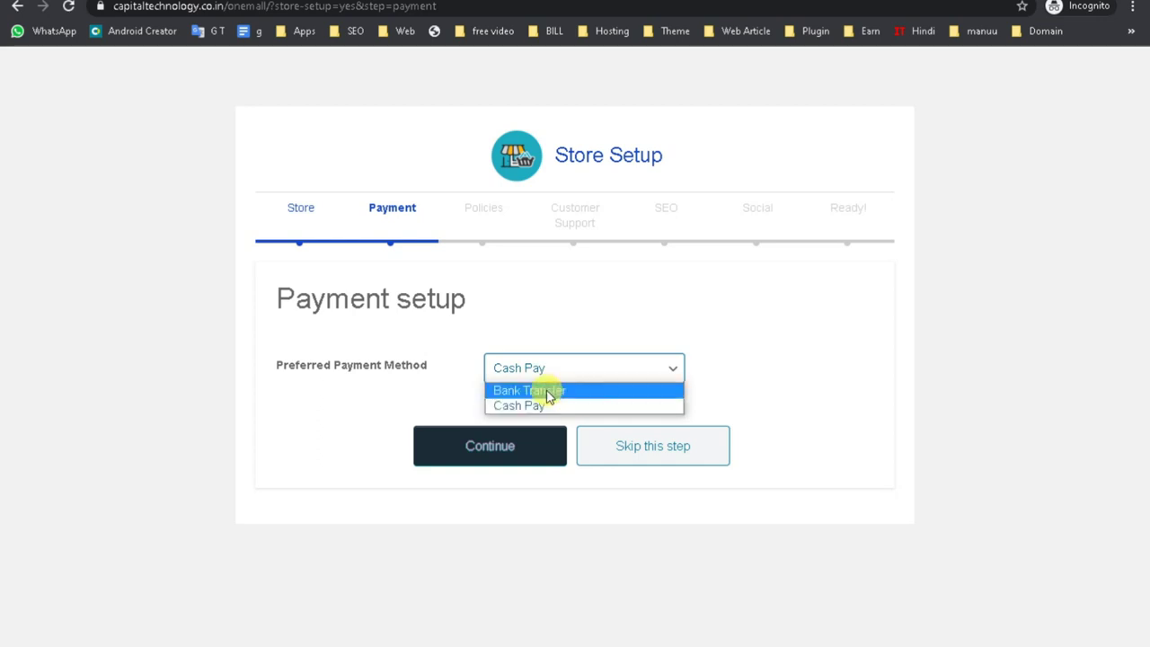
click(550, 393)
Look over the Bank Transfer fields, including IBAN, Routing Number and Swift Code.
scroll(599, 439, down, 3)
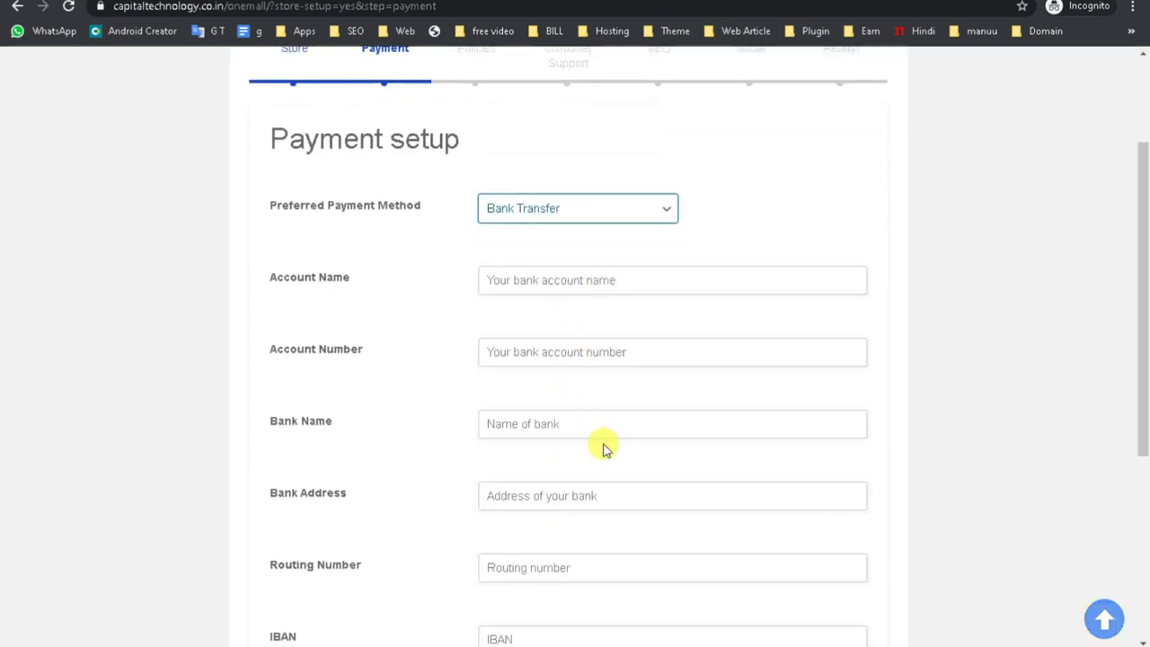
scroll(588, 390, down, 3)
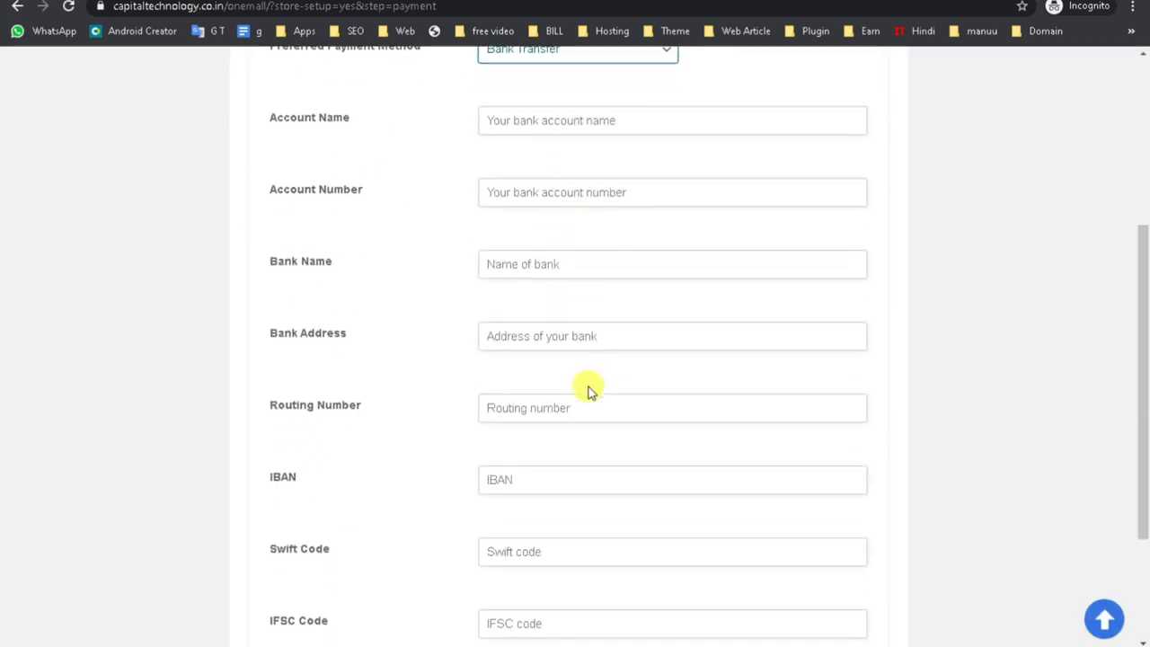
drag(253, 317, 290, 322)
click(296, 387)
double_click(284, 318)
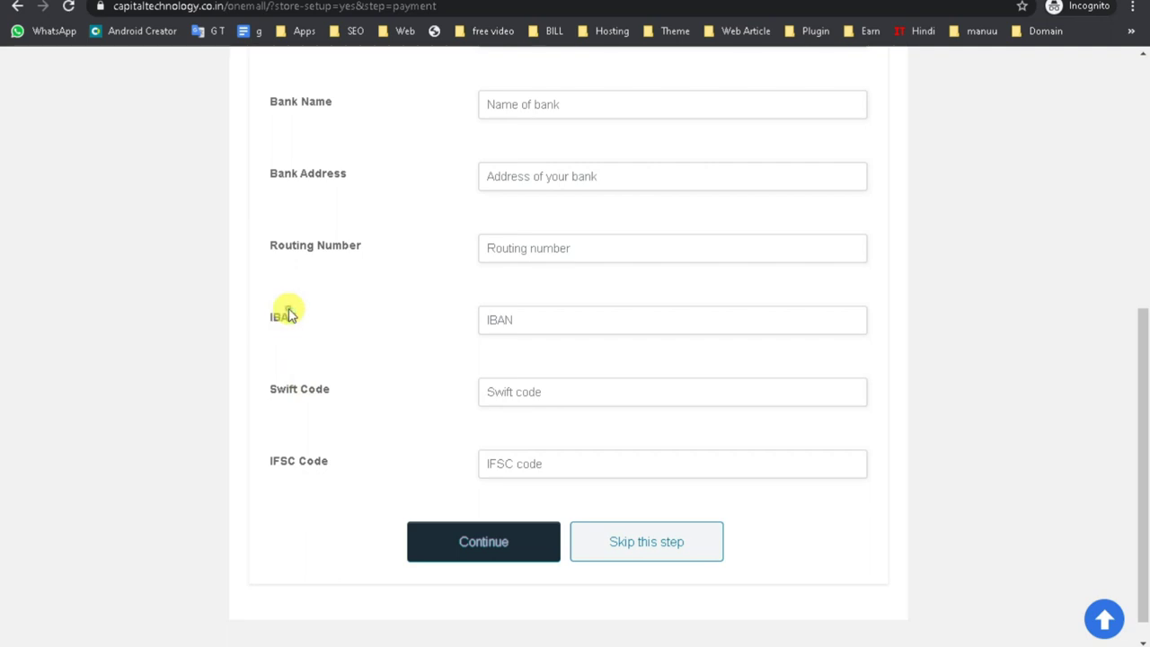
double_click(320, 242)
triple_click(321, 243)
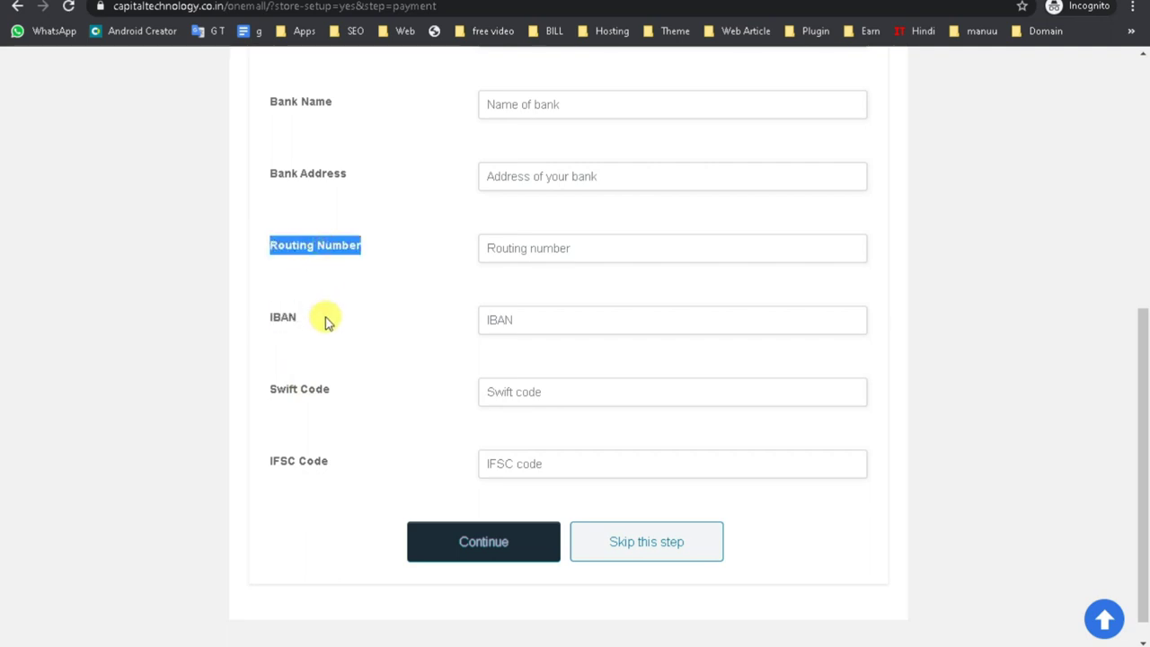
scroll(326, 321, up, 1)
triple_click(307, 461)
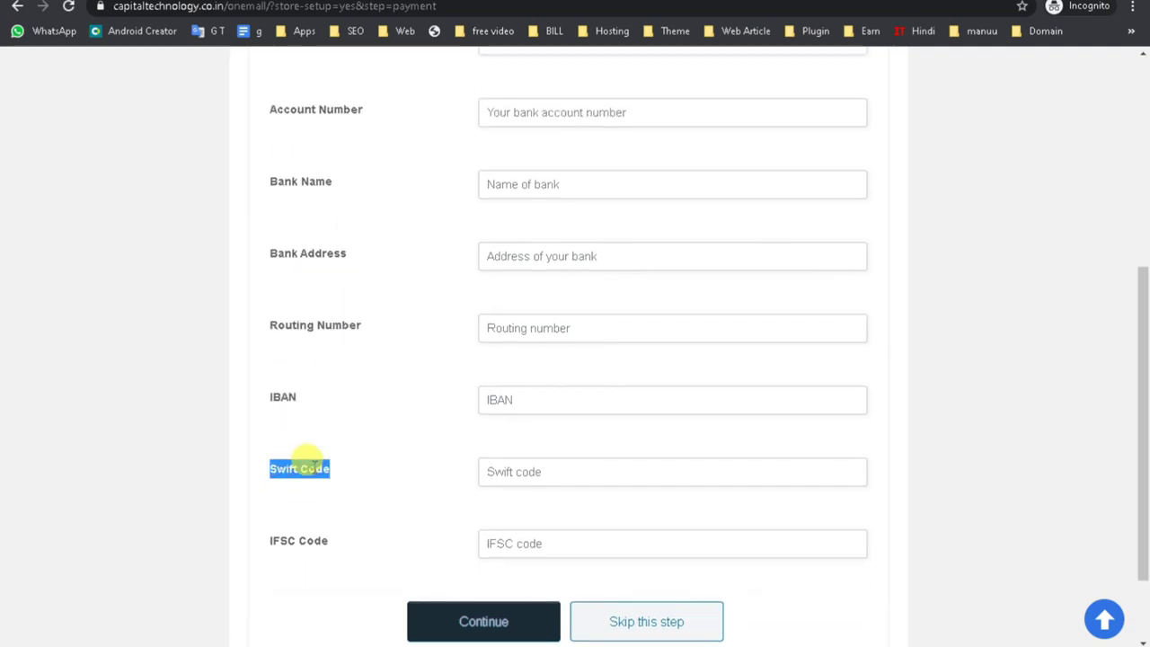
click(315, 465)
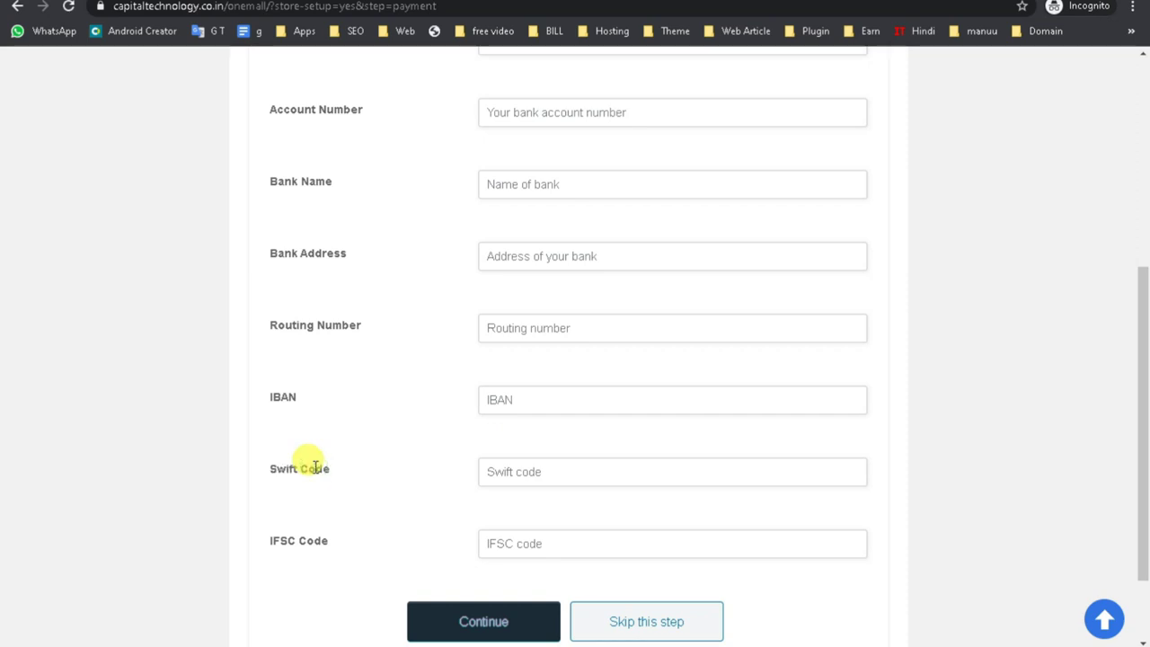
double_click(282, 396)
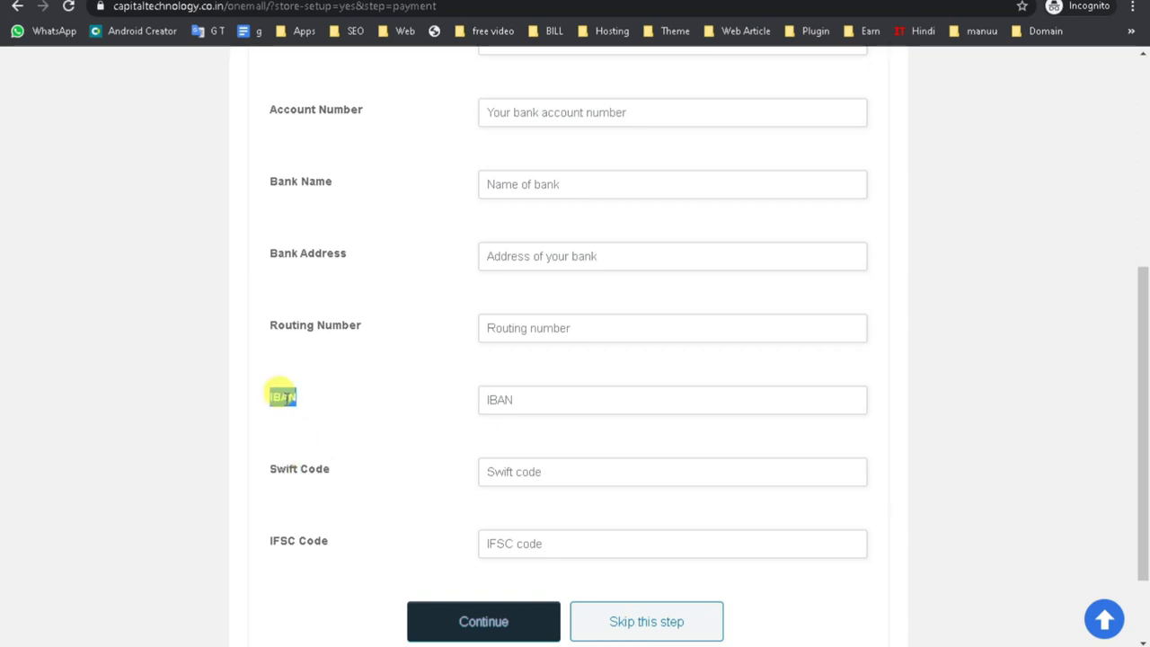
scroll(280, 393, up, 3)
Choose Cash Pay as the preferred payment method and continue.
click(500, 200)
click(521, 246)
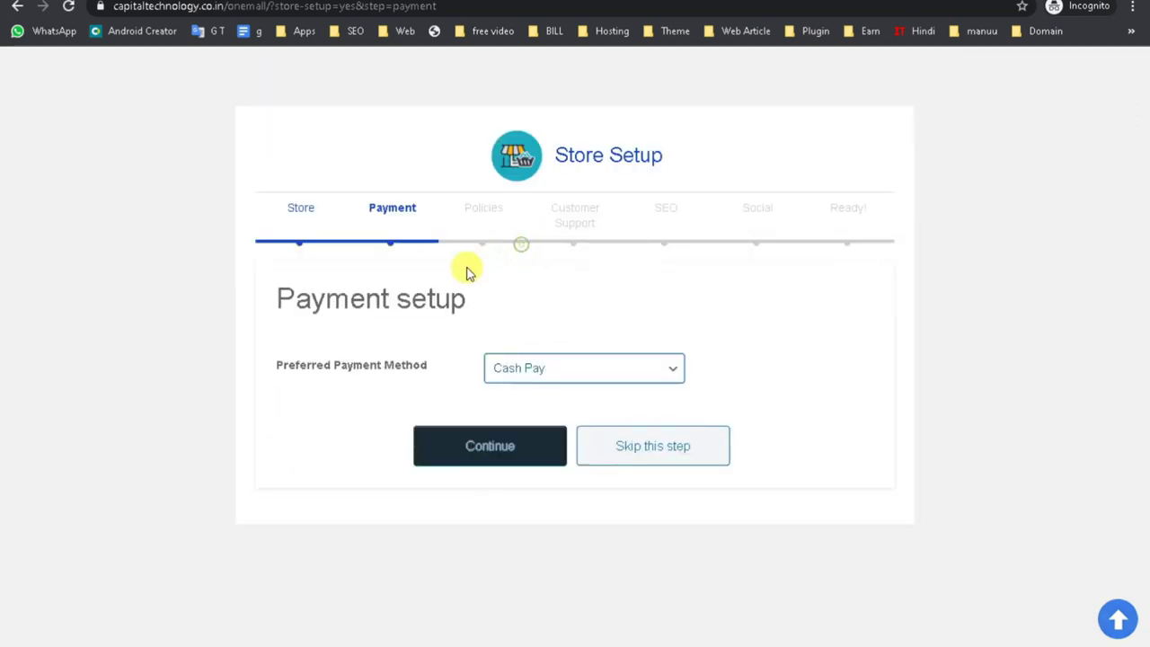
click(499, 450)
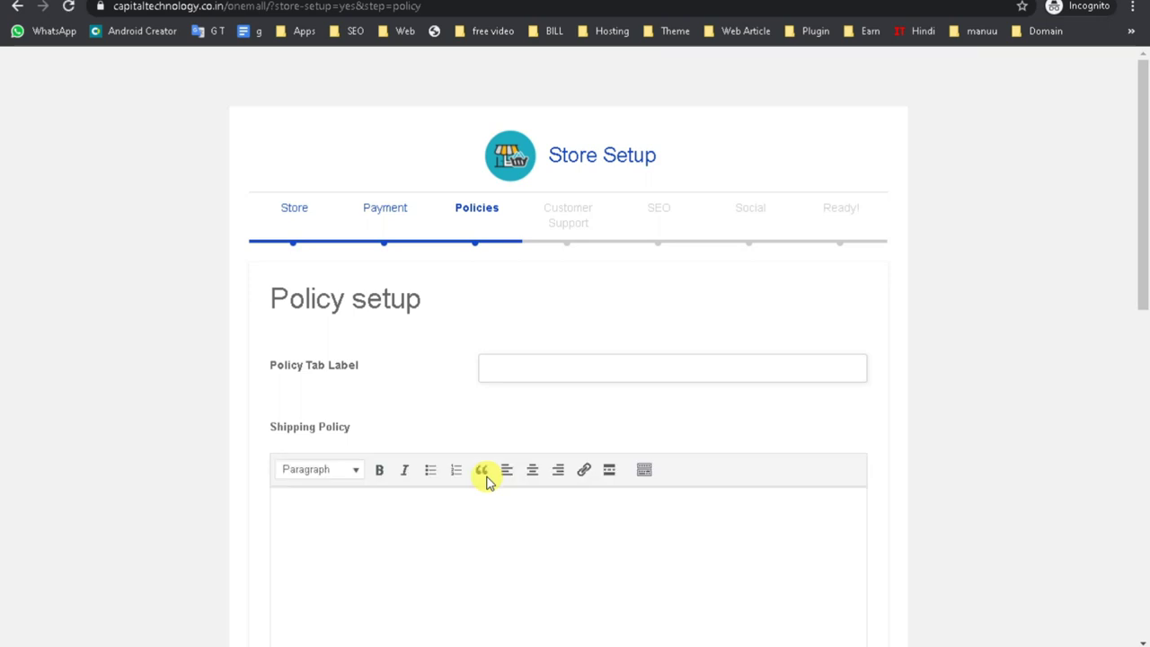
Skip the Policy setup step, leaving the Policy Tab Label unfilled.
scroll(489, 485, down, 9)
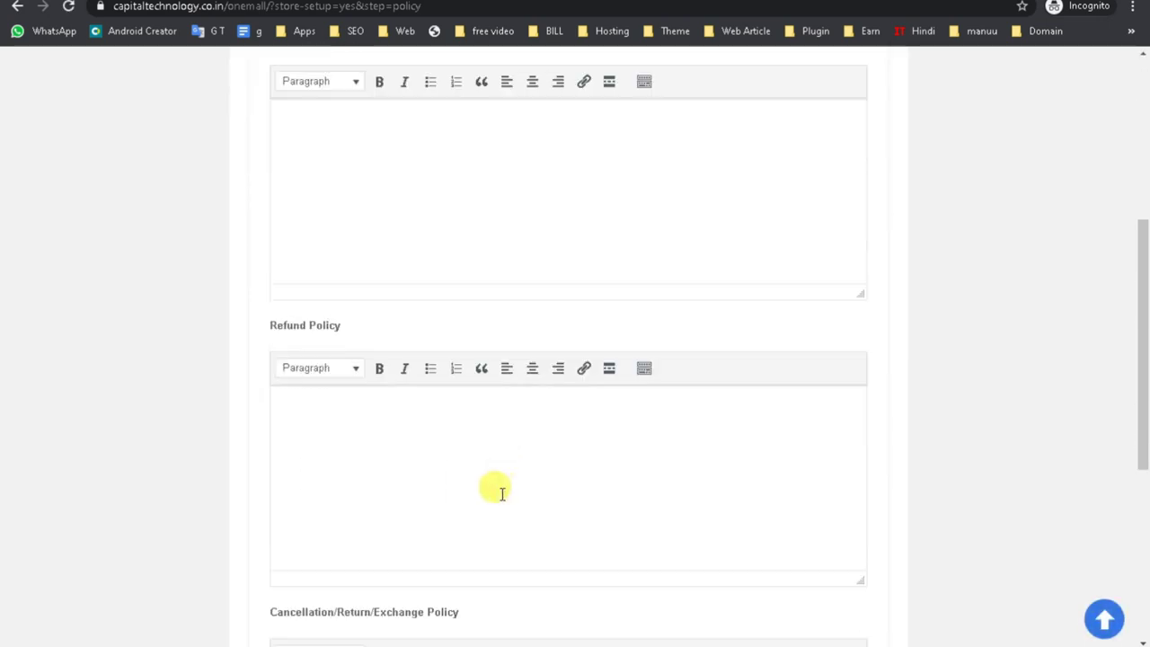
scroll(501, 503, up, 10)
click(537, 363)
scroll(500, 434, down, 9)
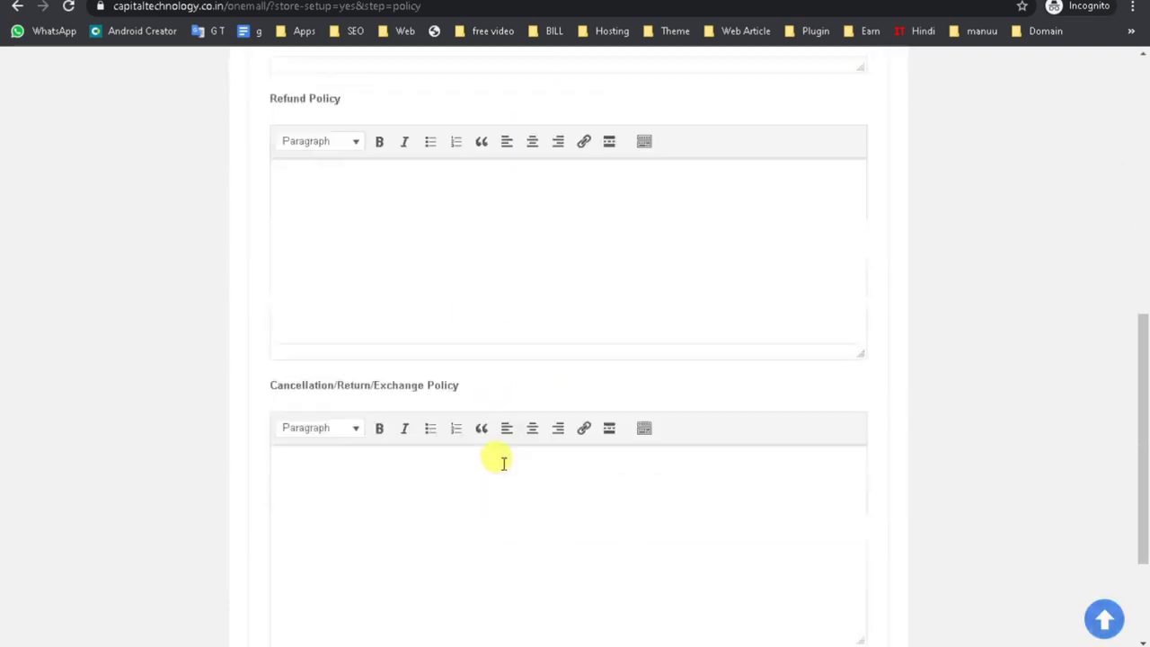
scroll(552, 505, down, 1)
click(625, 527)
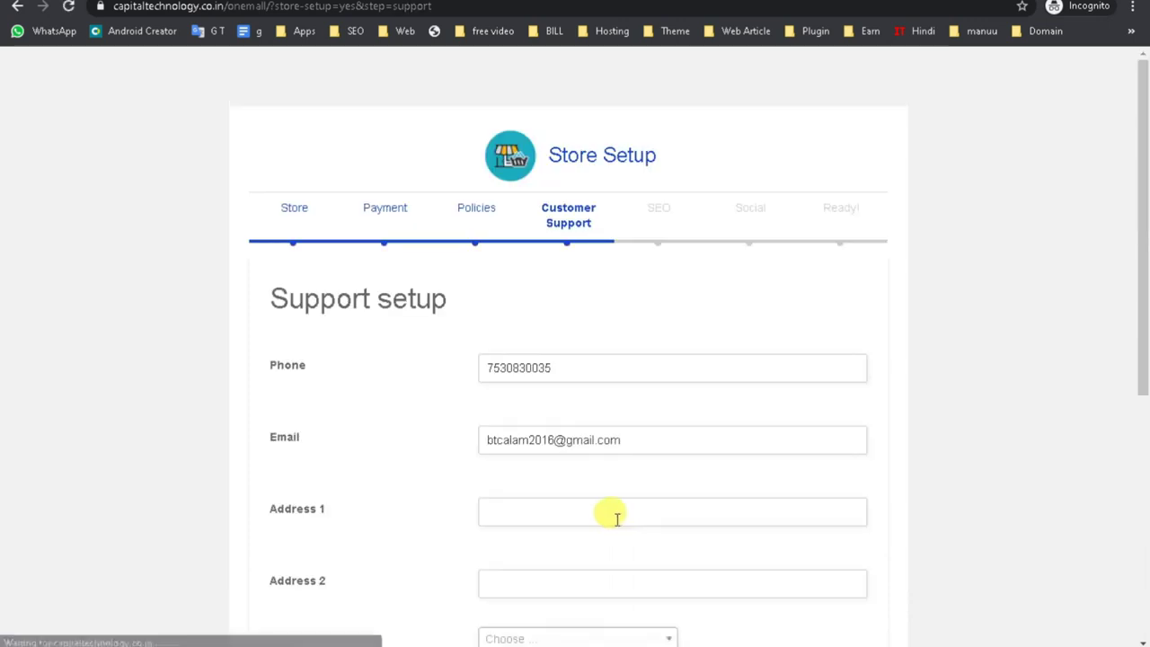
Look over the Customer Support fields without choosing a country and skip the step.
scroll(616, 523, down, 2)
scroll(609, 529, up, 2)
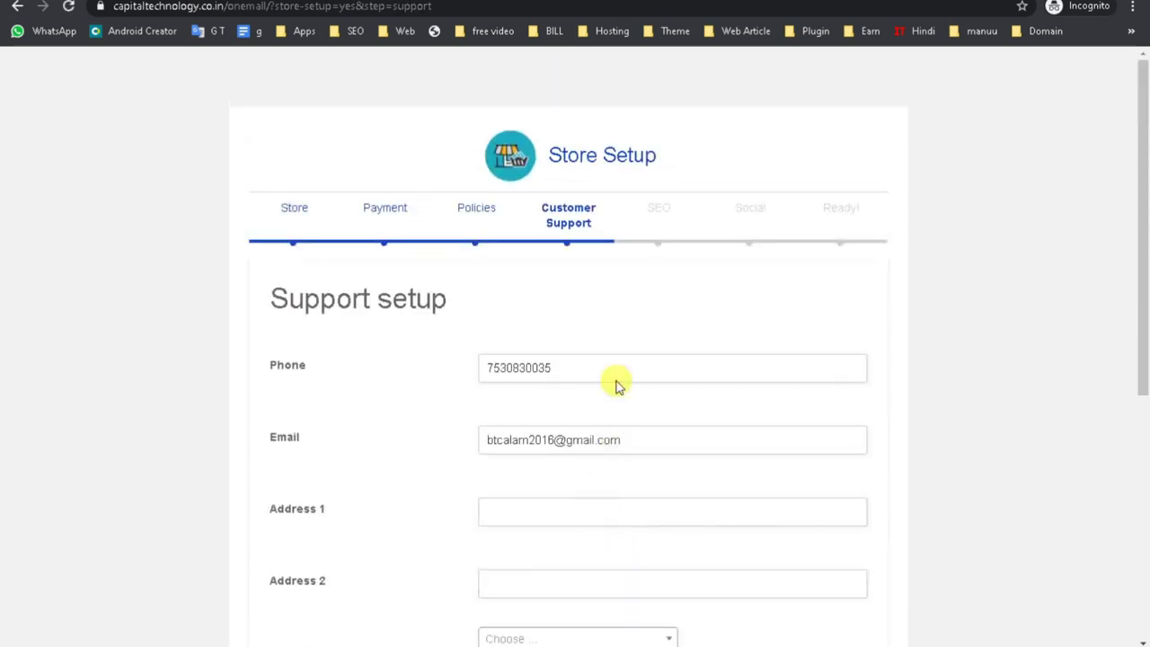
drag(518, 202, 577, 224)
scroll(598, 403, down, 4)
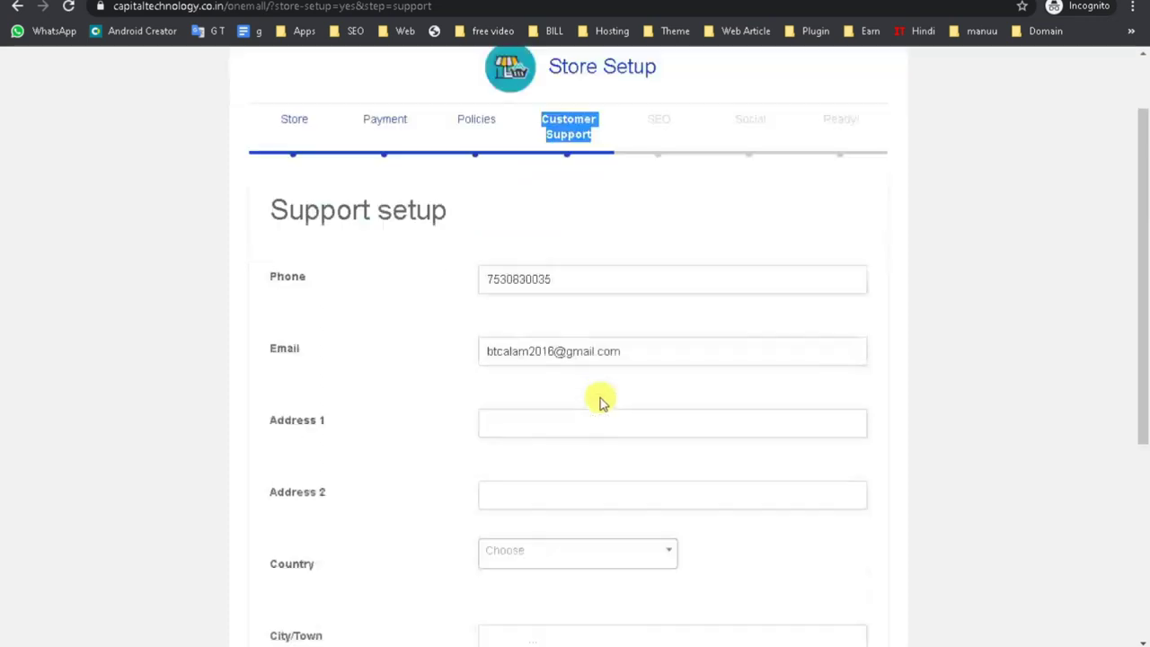
click(547, 326)
click(418, 357)
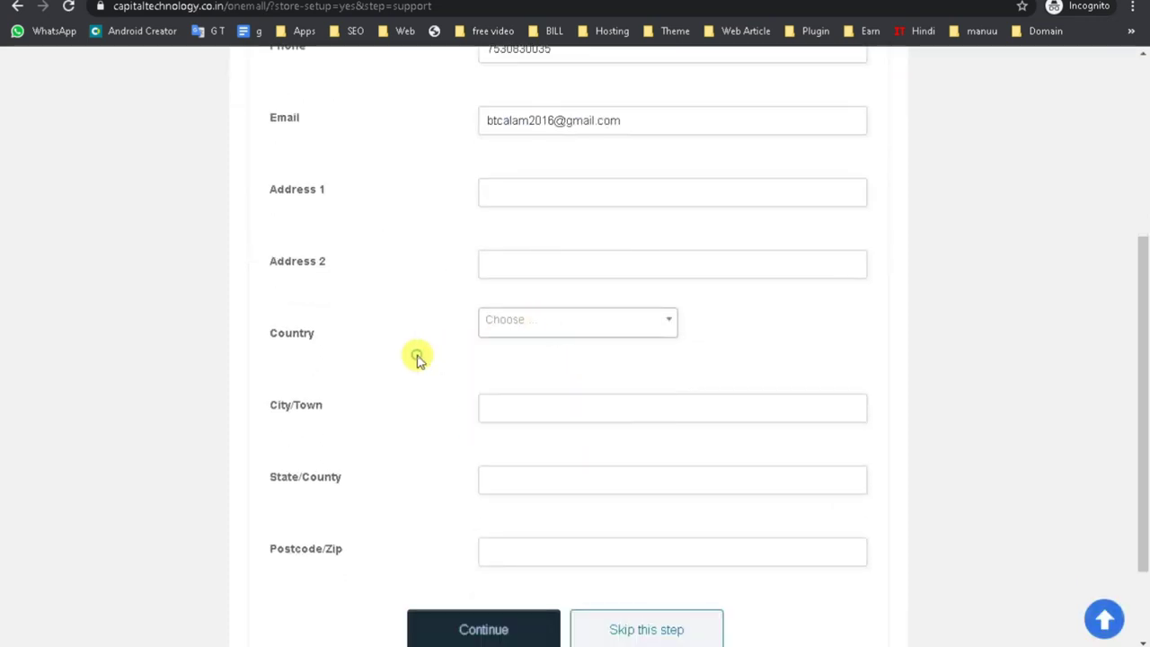
scroll(485, 360, down, 1)
scroll(437, 408, up, 3)
scroll(437, 396, down, 4)
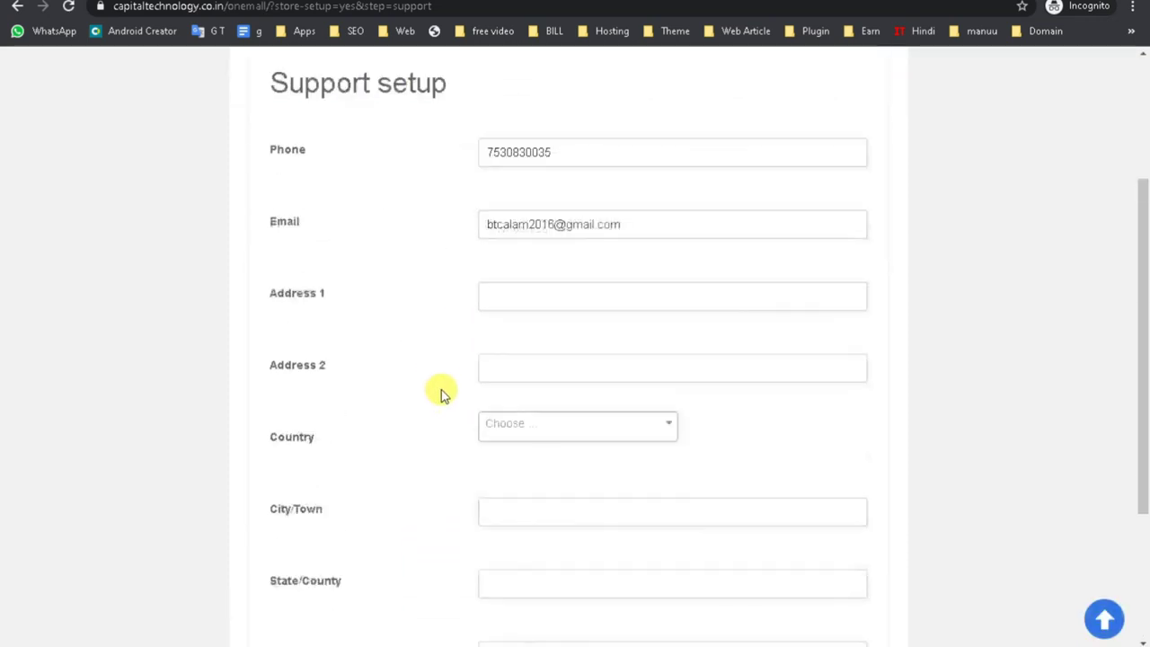
click(651, 498)
scroll(441, 380, up, 5)
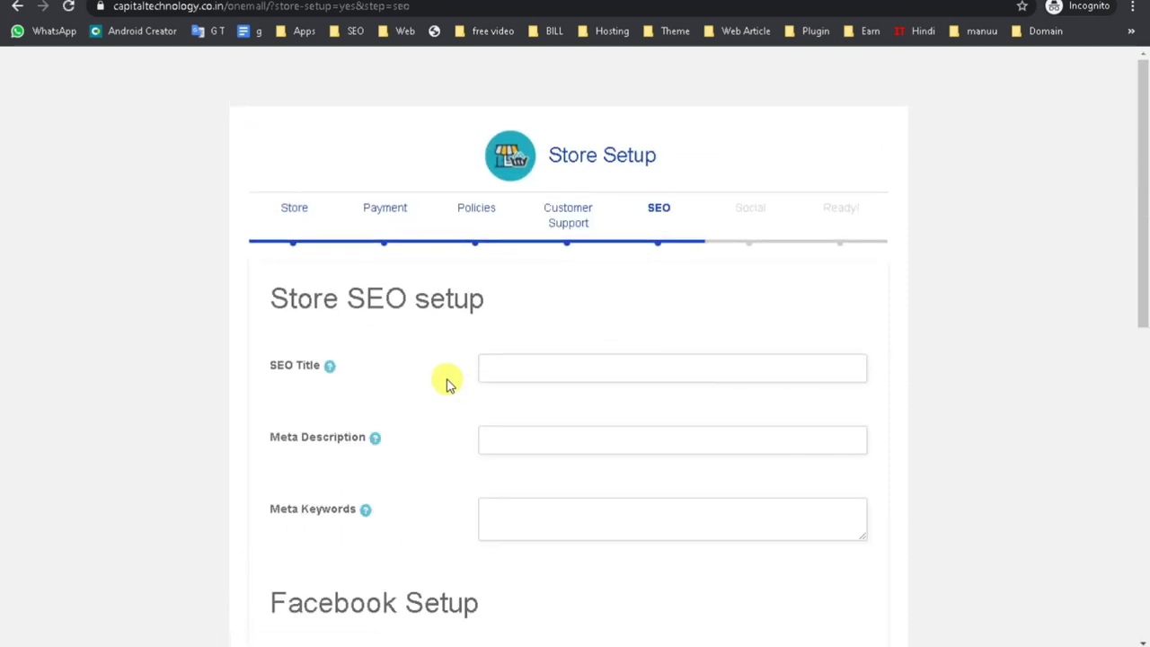
Enter the SEO title and meta description, fixing the misspelling to 'Development' via spelling suggestions.
scroll(449, 383, down, 5)
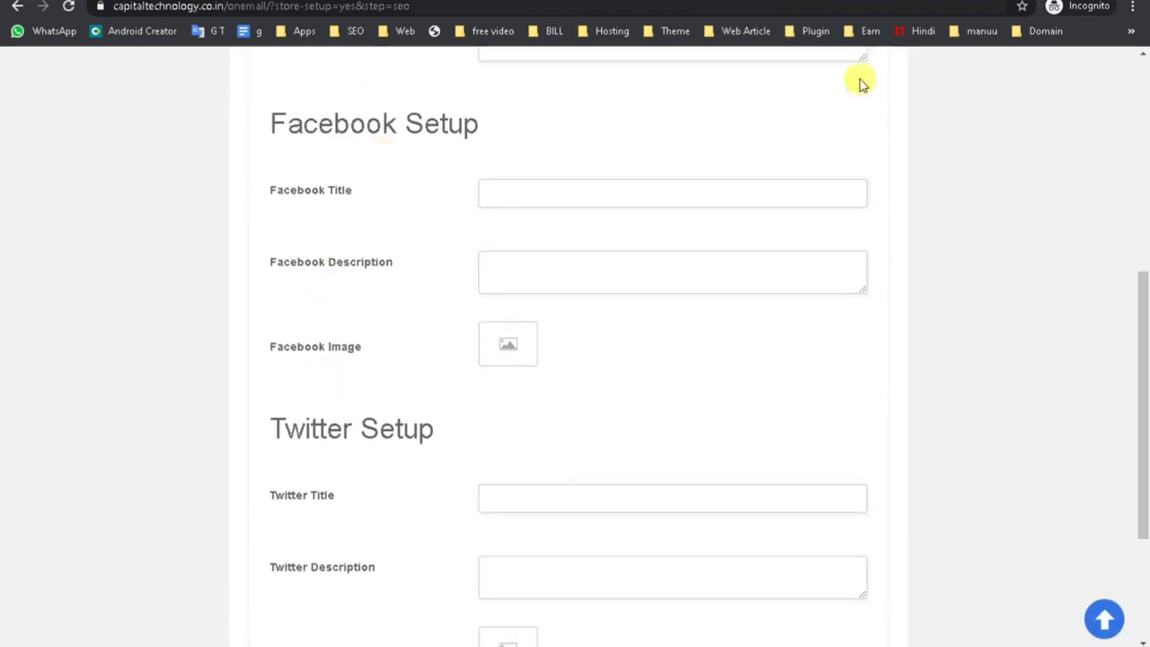
scroll(364, 322, down, 1)
scroll(363, 321, down, 2)
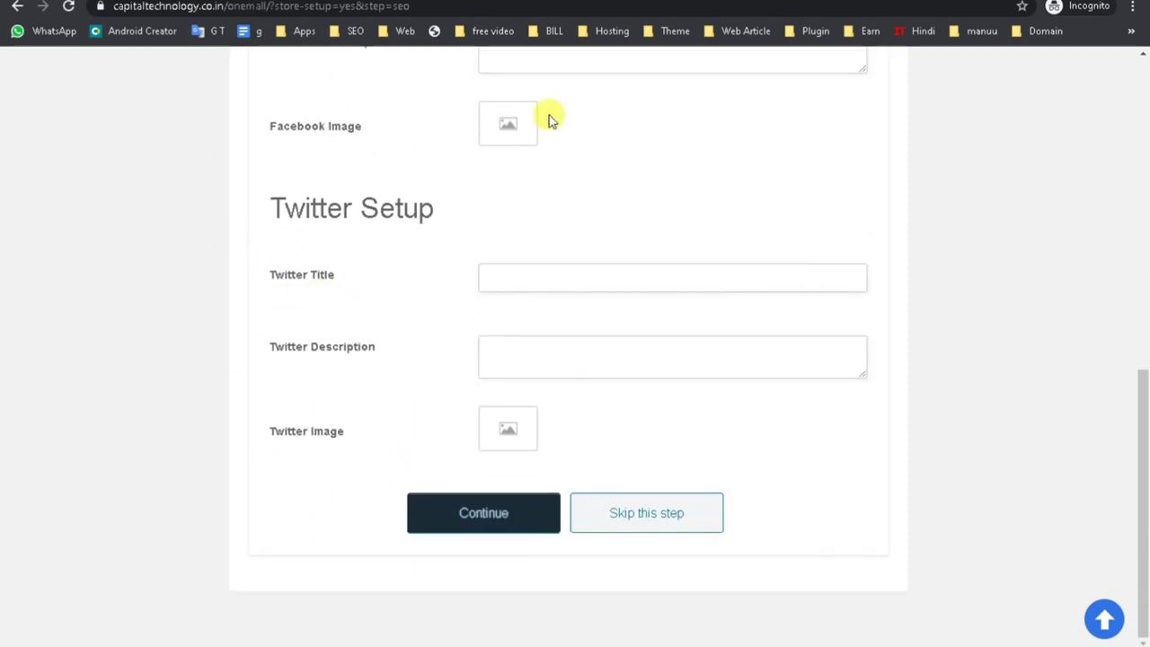
scroll(694, 485, up, 3)
scroll(693, 485, up, 5)
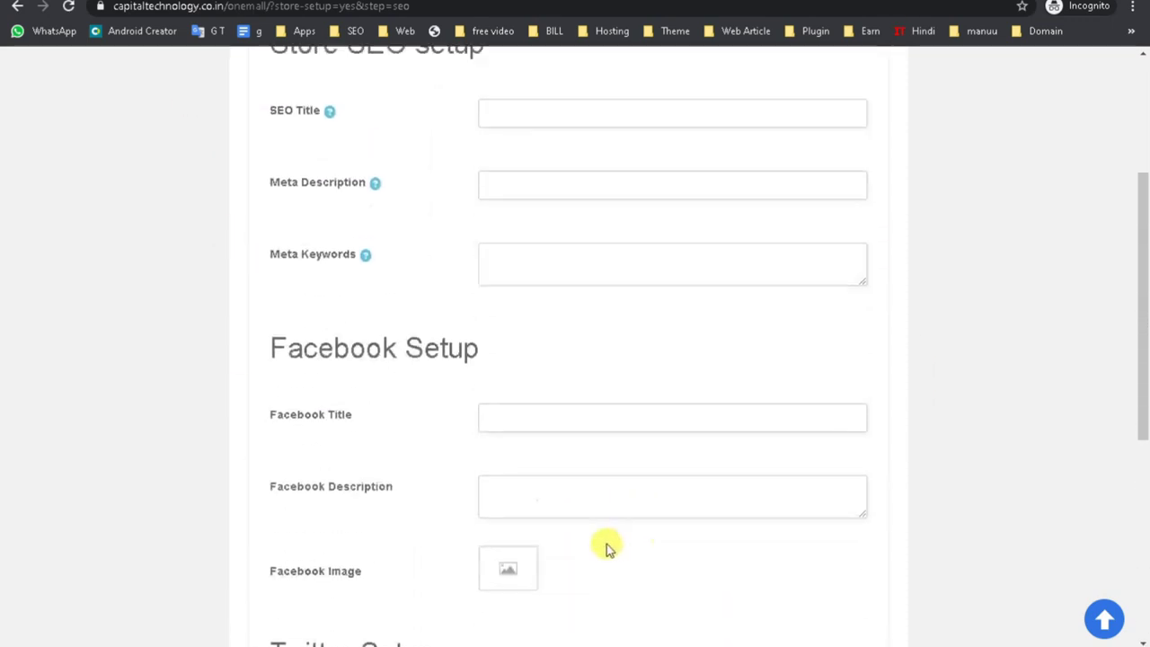
drag(266, 359, 334, 364)
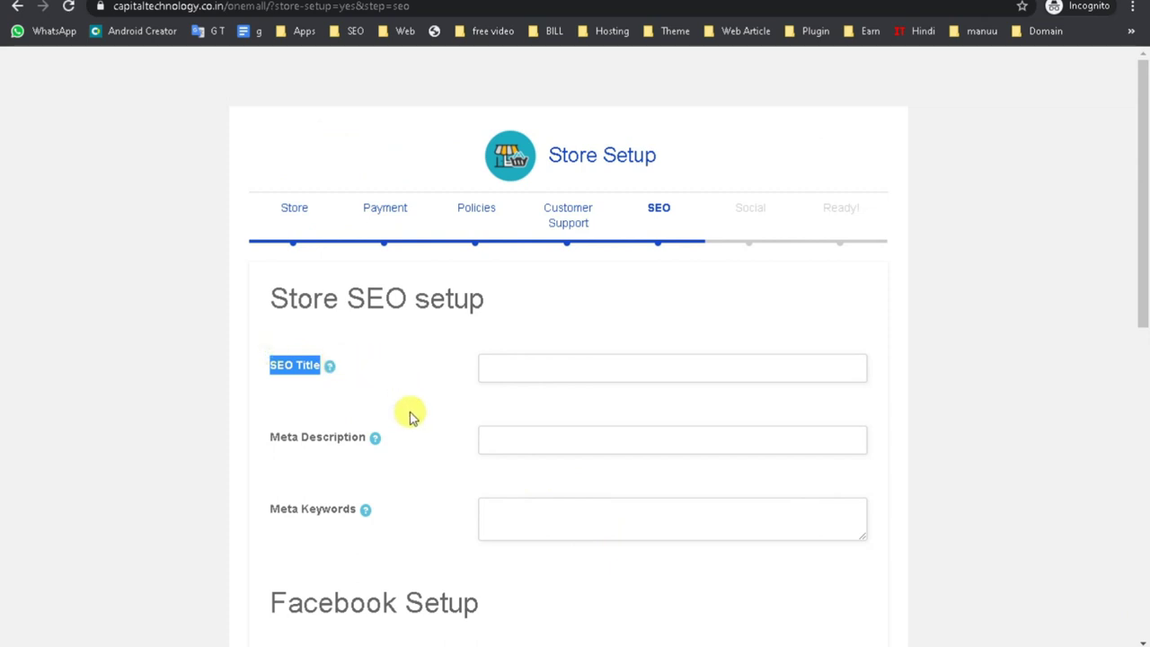
drag(265, 441, 367, 441)
drag(270, 518, 410, 519)
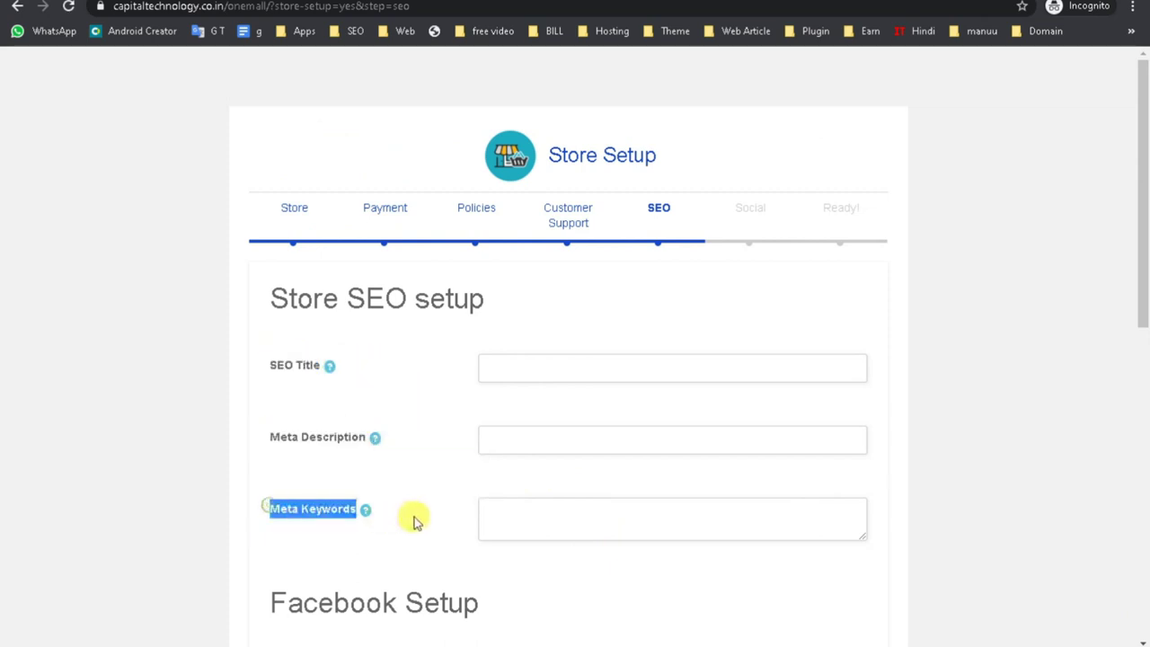
scroll(440, 537, down, 2)
click(513, 349)
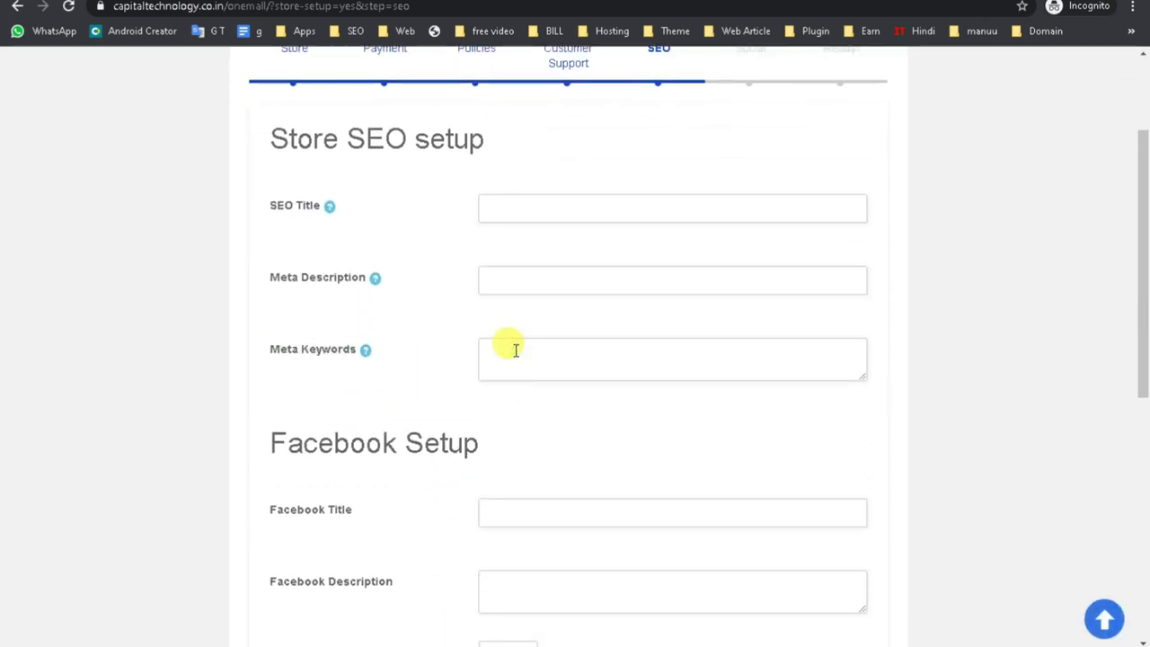
click(575, 212)
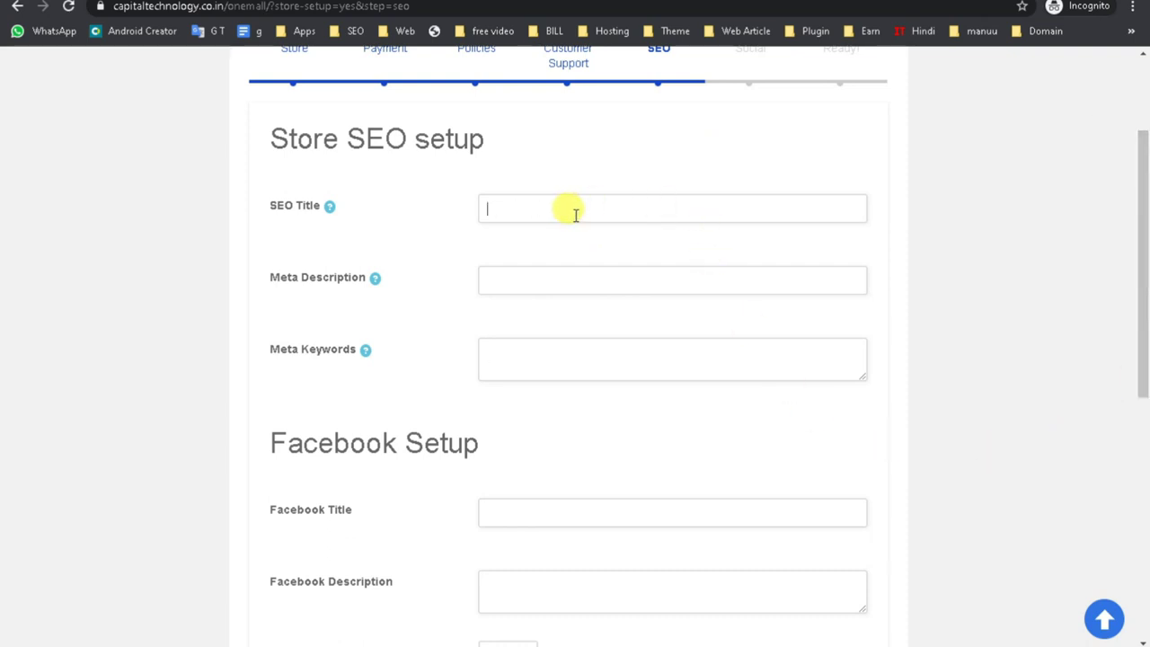
scroll(574, 212, up, 2)
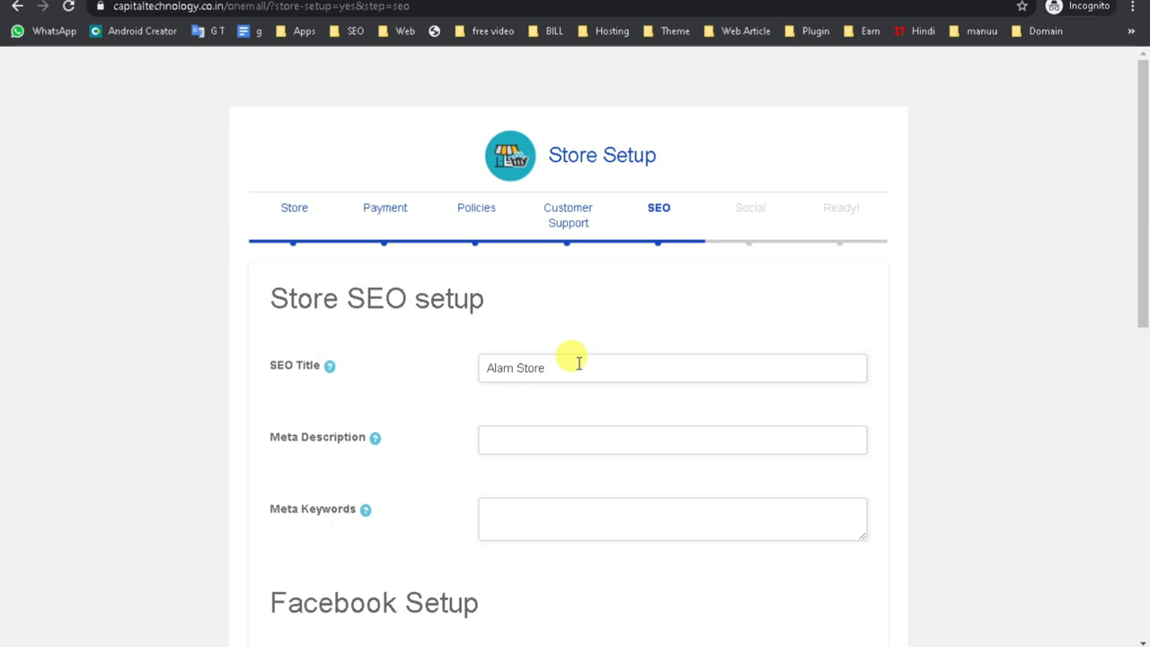
click(521, 443)
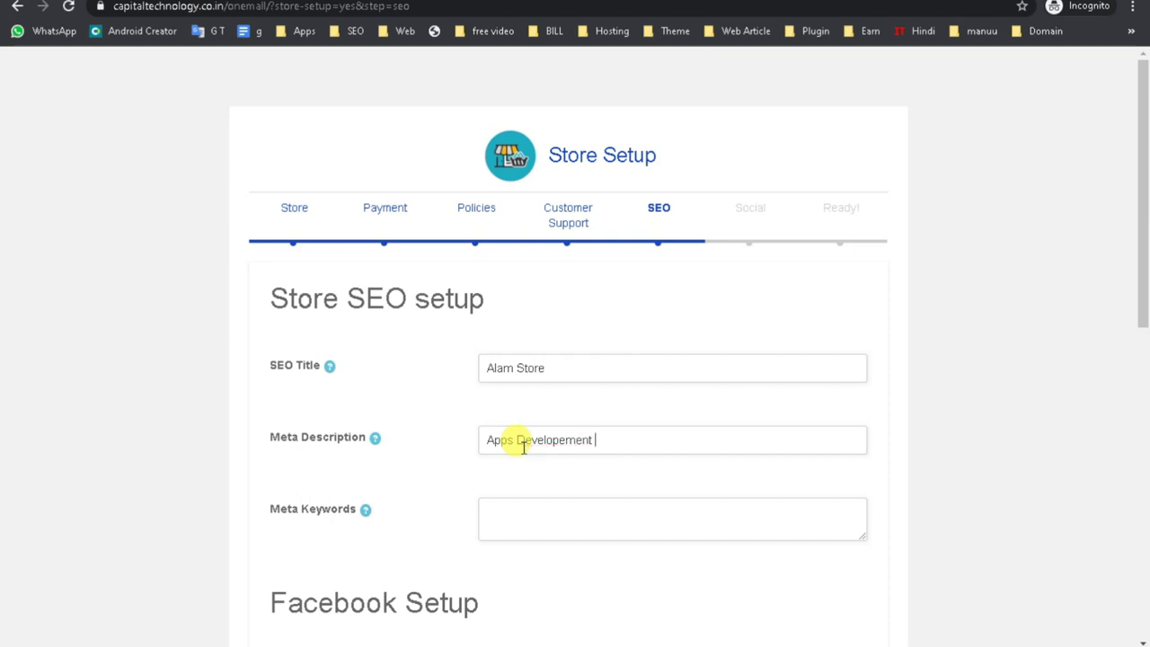
right_click(549, 441)
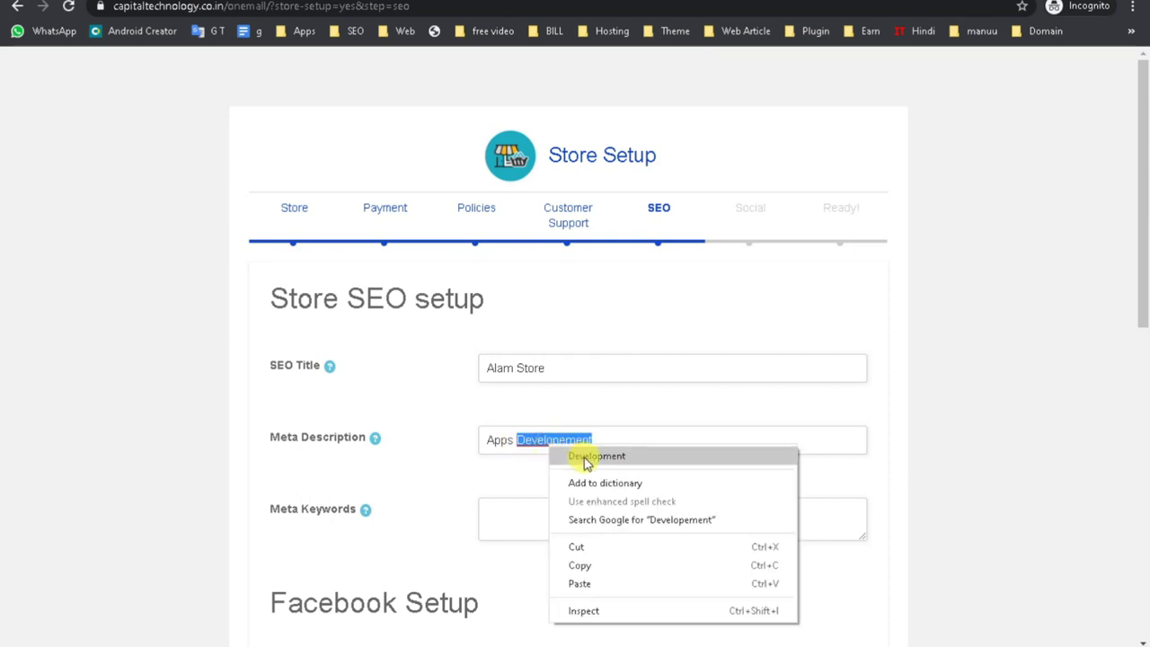
click(583, 455)
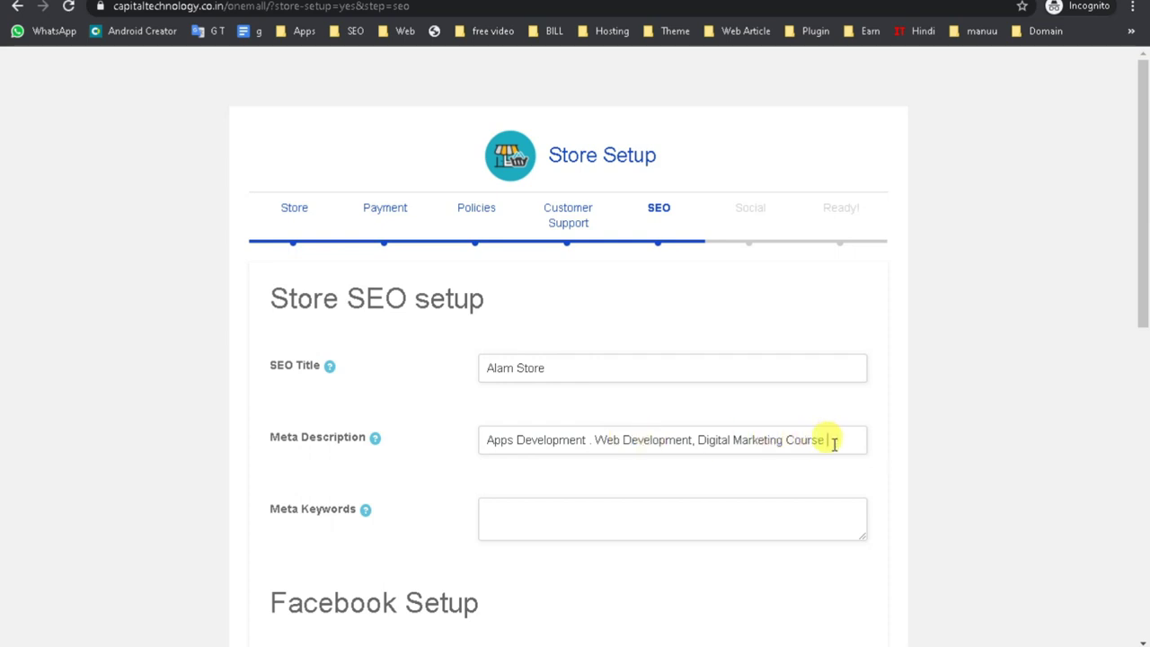
Copy the meta description into Meta Keywords and continue to the Social step.
drag(836, 440, 403, 457)
key(ctrl+c)
click(540, 525)
drag(835, 434, 436, 453)
click(495, 505)
key(ctrl+v)
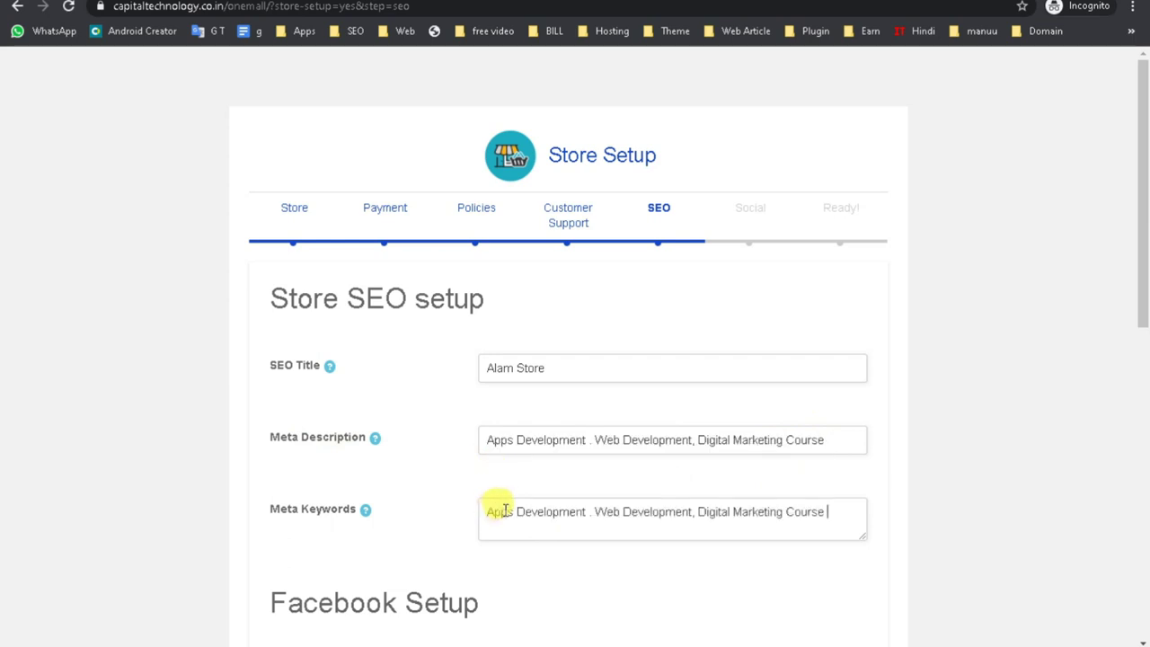
scroll(495, 505, down, 3)
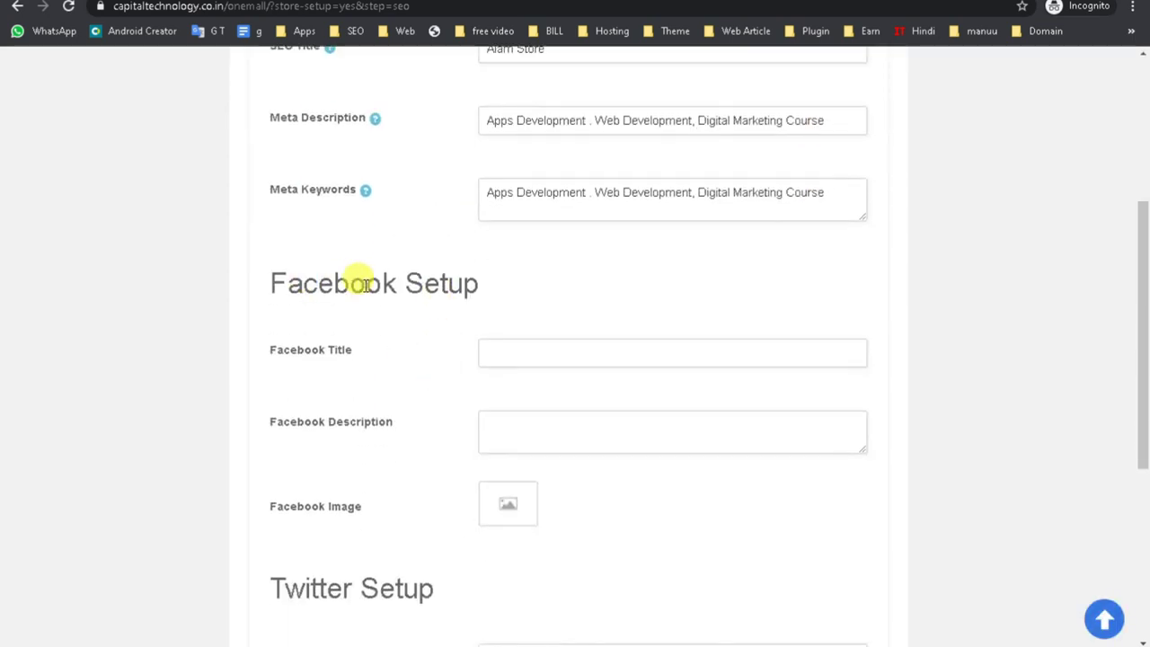
double_click(338, 347)
click(506, 426)
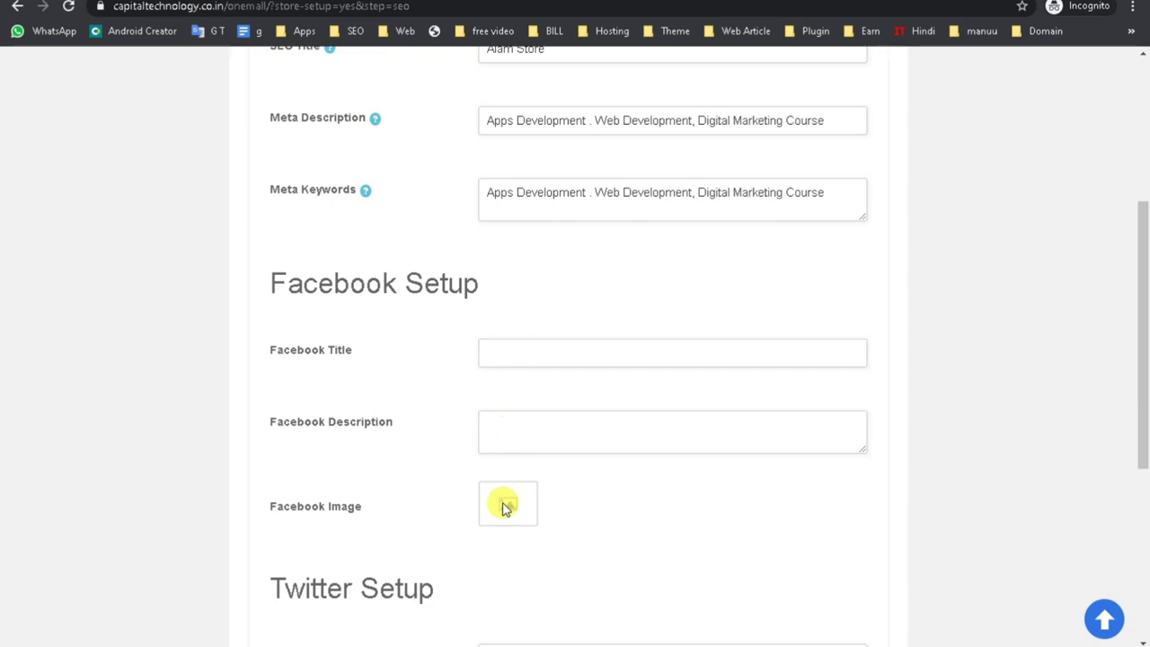
scroll(505, 507, down, 3)
drag(317, 359, 447, 359)
scroll(400, 457, down, 2)
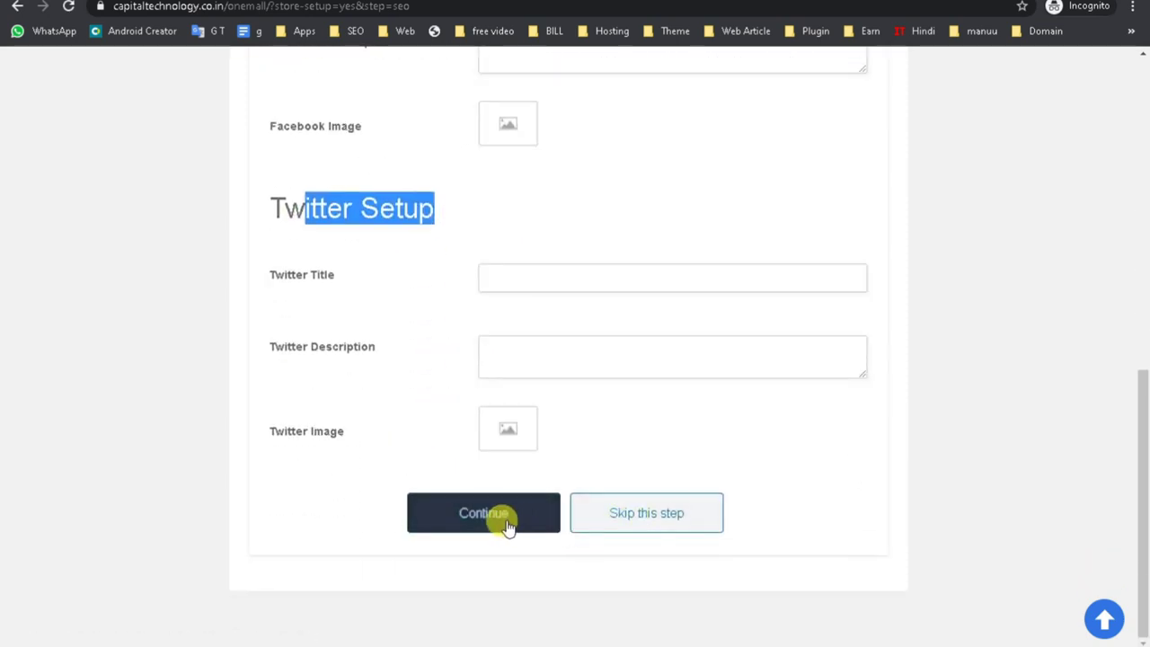
click(500, 521)
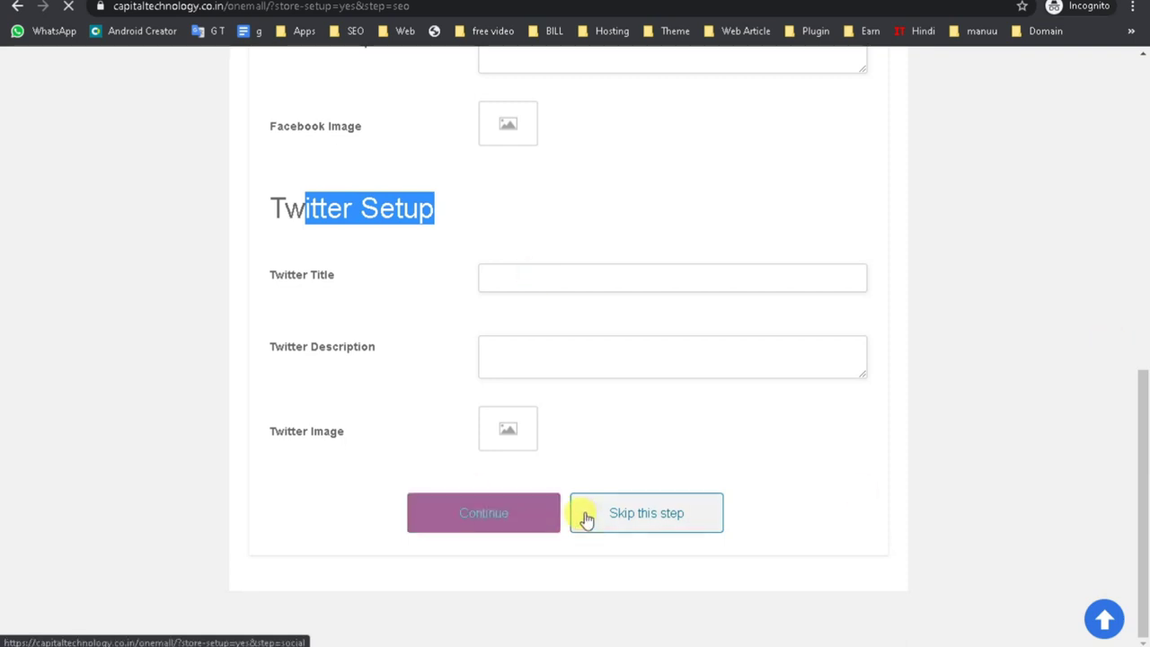
scroll(583, 518, up, 3)
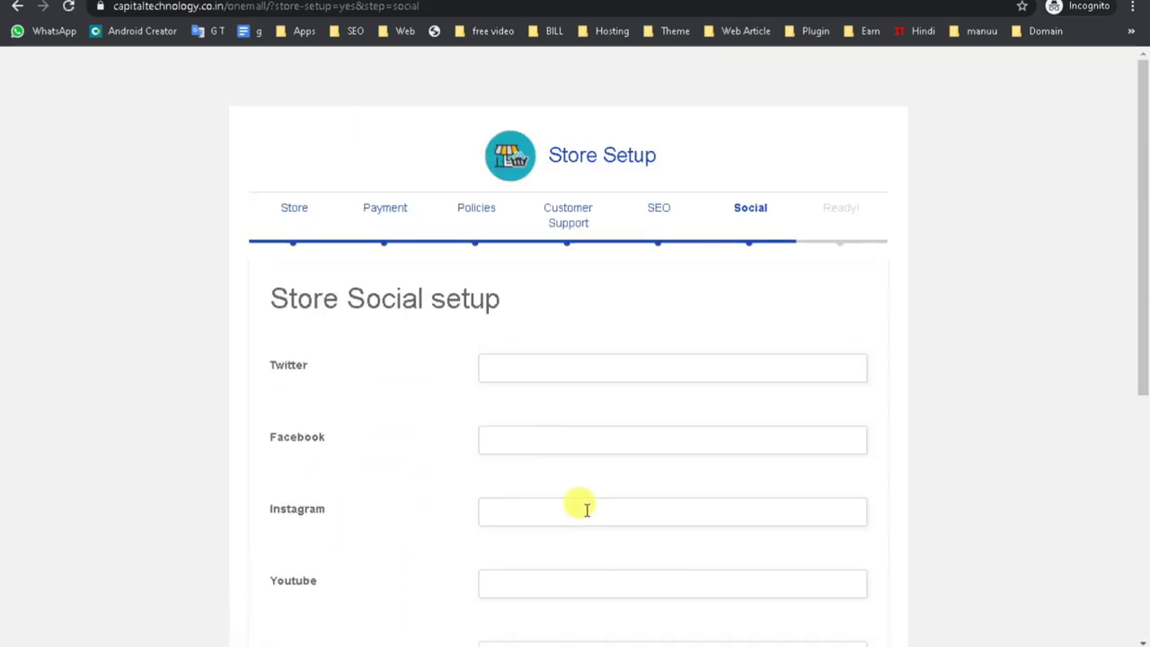
Skip the Social profile links step to reach the 'We are done!' page.
drag(719, 208, 783, 210)
click(537, 369)
drag(270, 367, 327, 369)
click(272, 431)
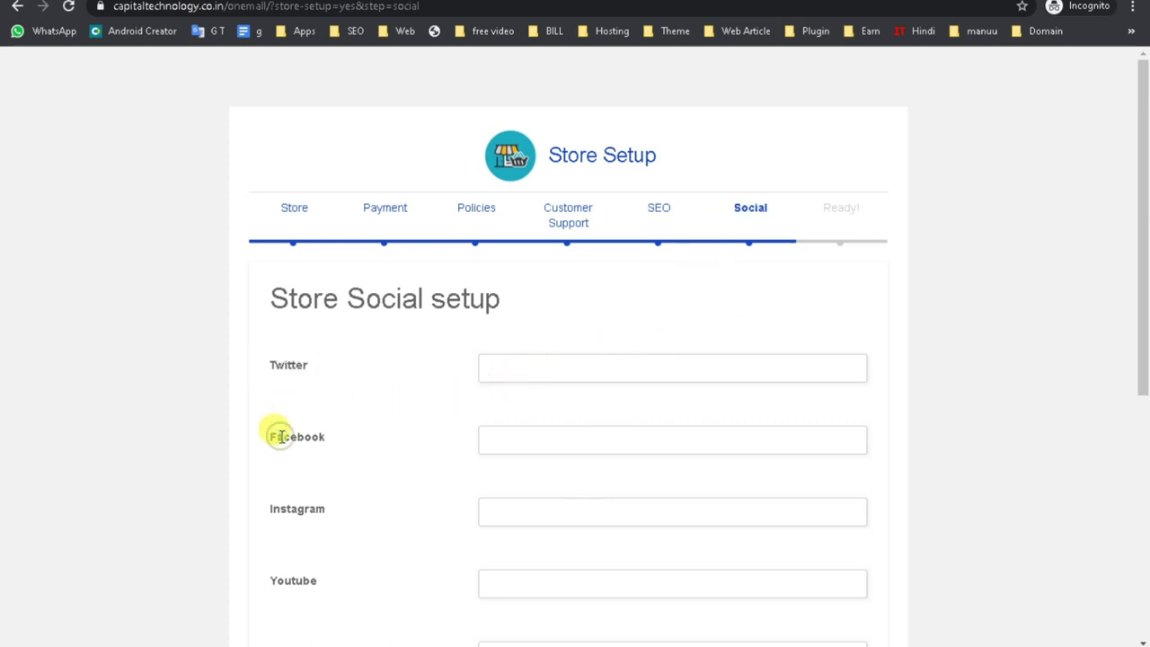
scroll(314, 476, down, 1)
scroll(310, 467, down, 5)
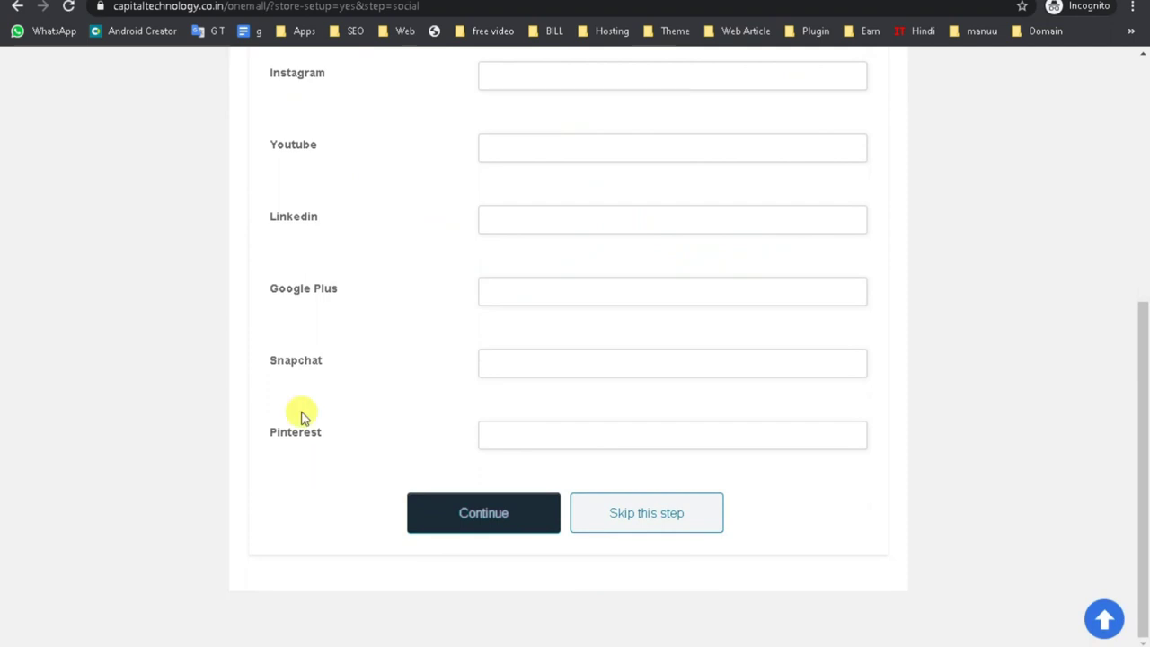
click(628, 518)
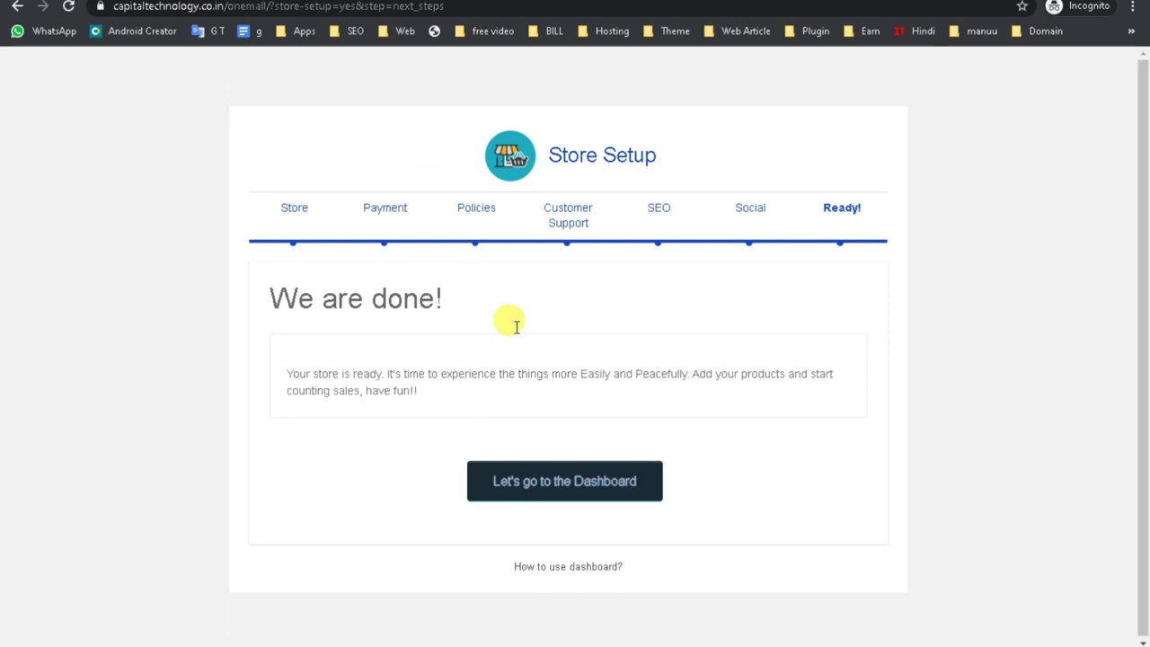
Go to the One Mall Shop dashboard and review its ₹0.00 sales, 0 orders overview.
click(529, 489)
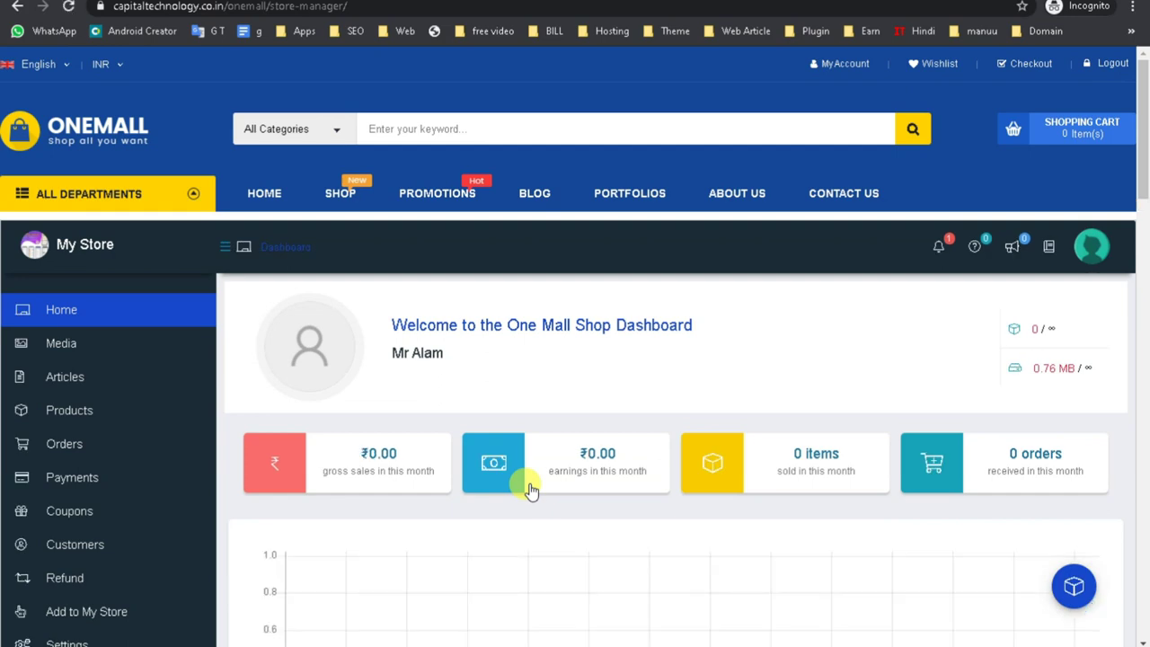
scroll(634, 580, down, 5)
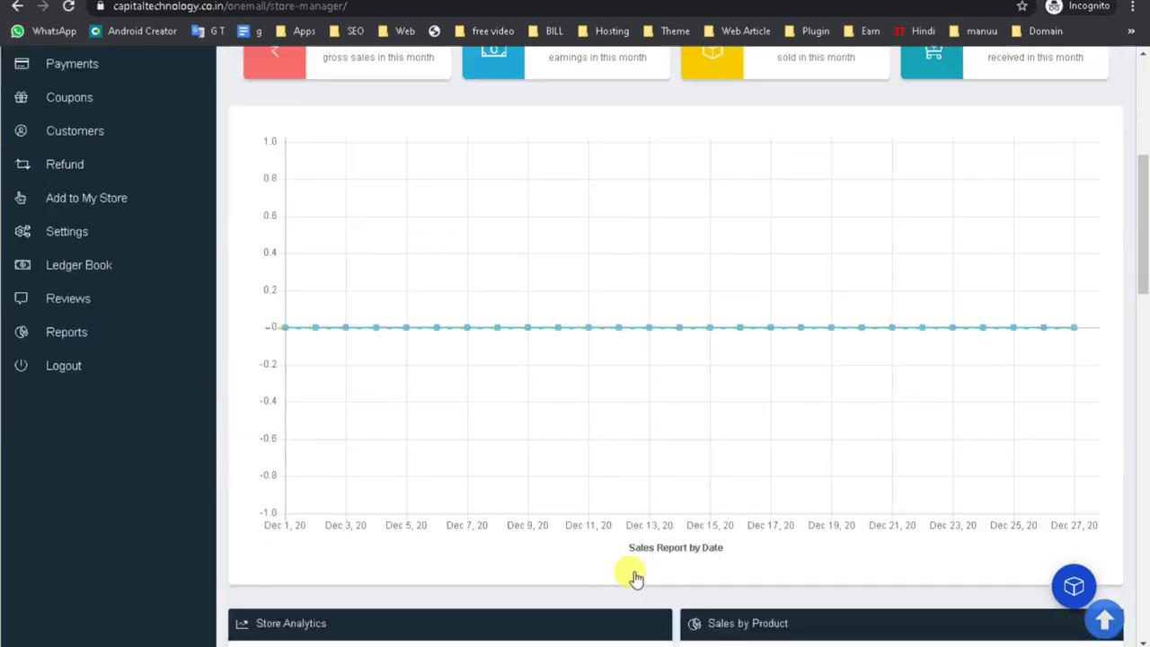
scroll(633, 579, down, 4)
scroll(633, 579, up, 8)
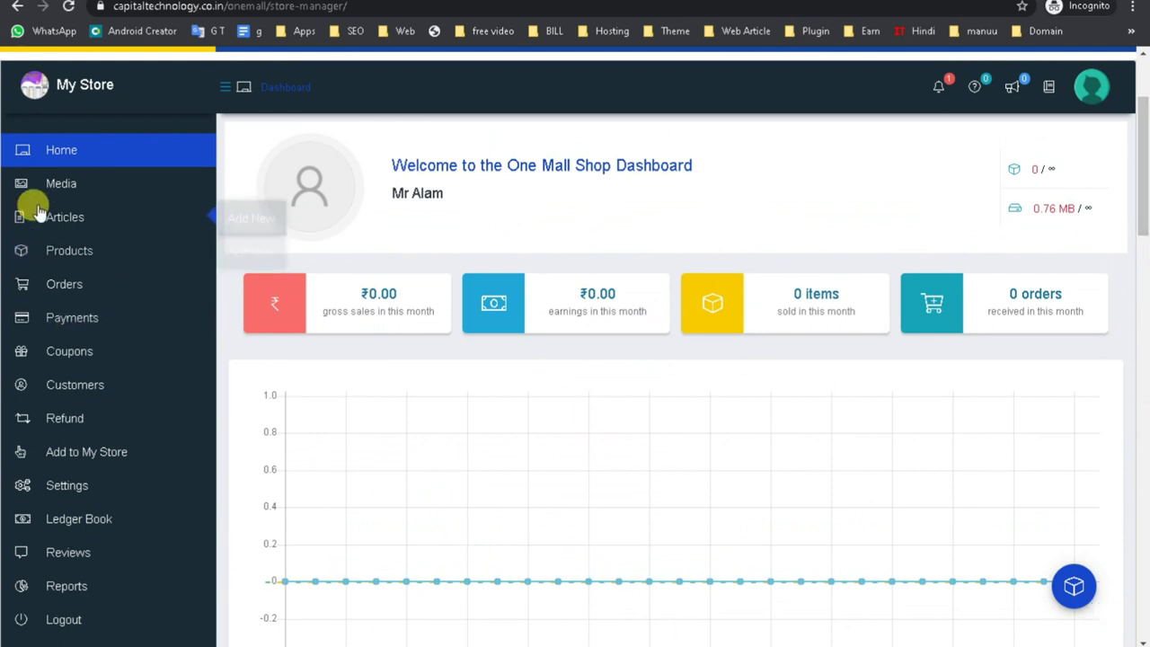
Inspect the Digital Marketing and WhatsApp image files in Media Manager, then open Products.
click(65, 185)
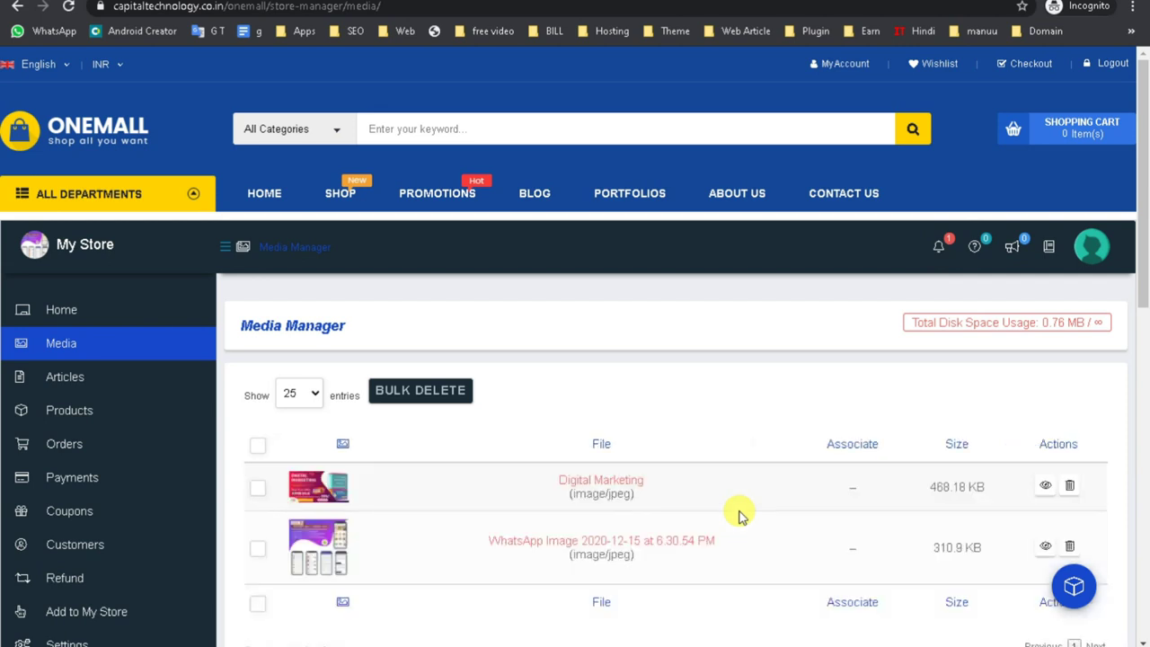
scroll(736, 516, down, 3)
scroll(737, 516, up, 2)
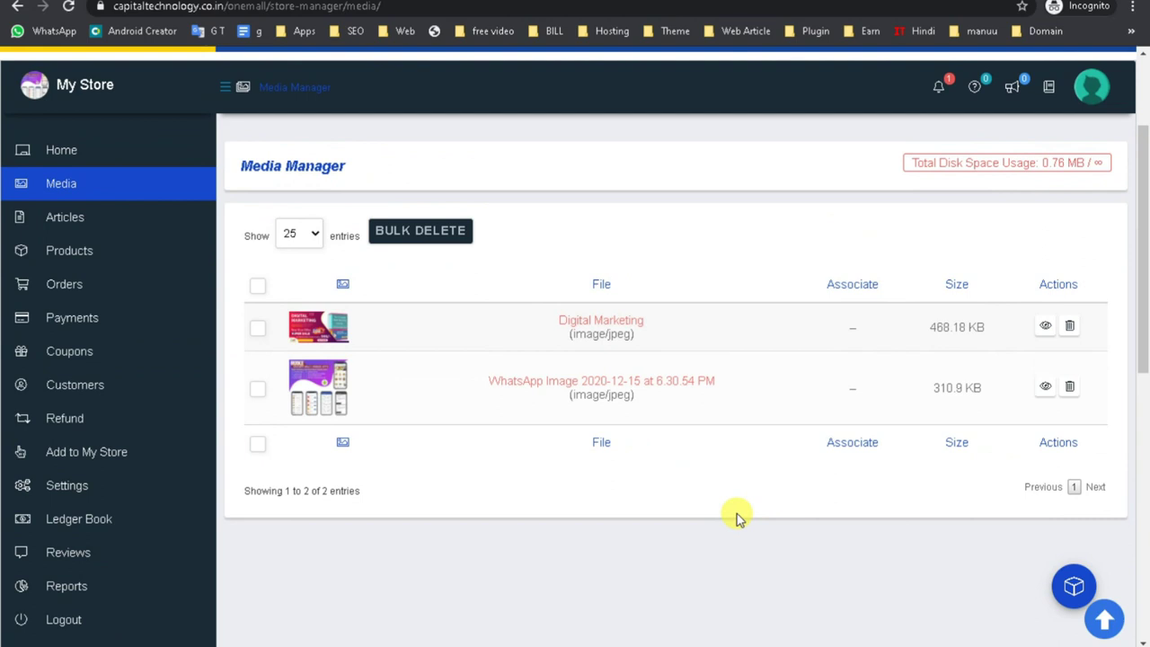
drag(546, 398, 683, 441)
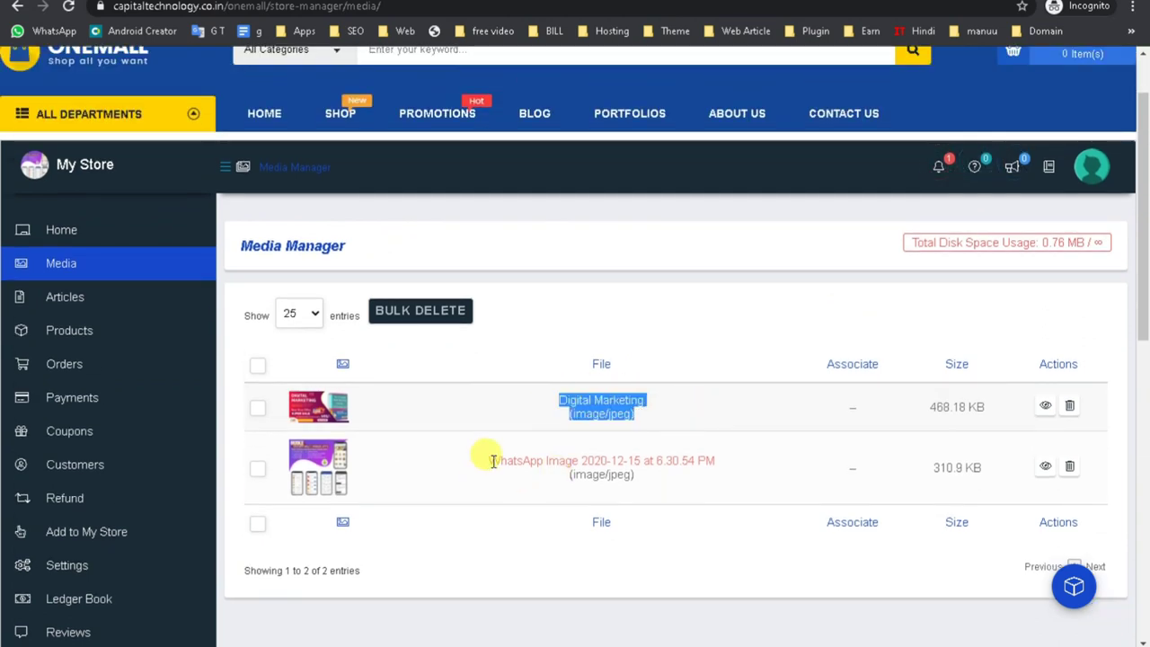
drag(491, 460, 794, 477)
drag(656, 460, 697, 460)
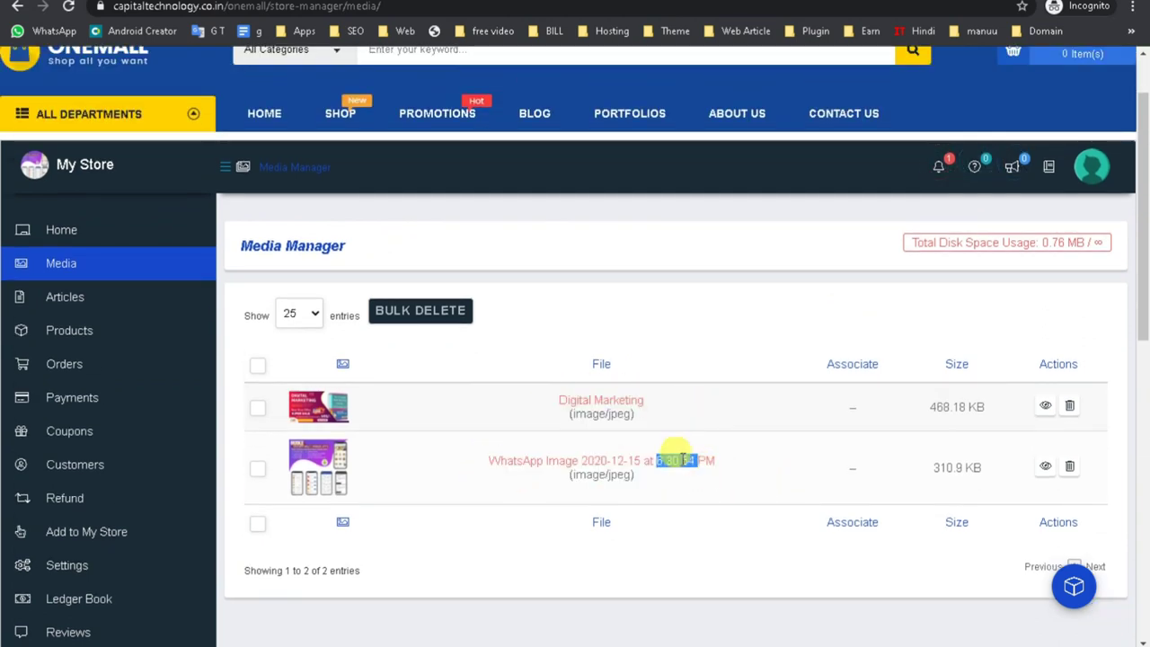
triple_click(682, 460)
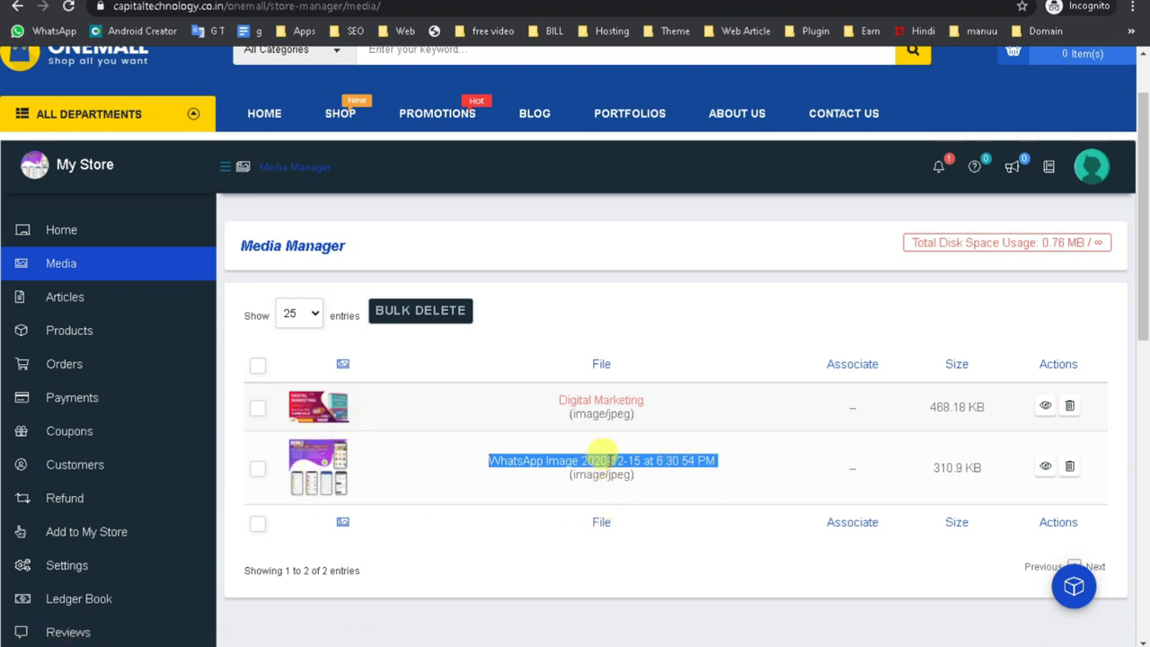
triple_click(601, 475)
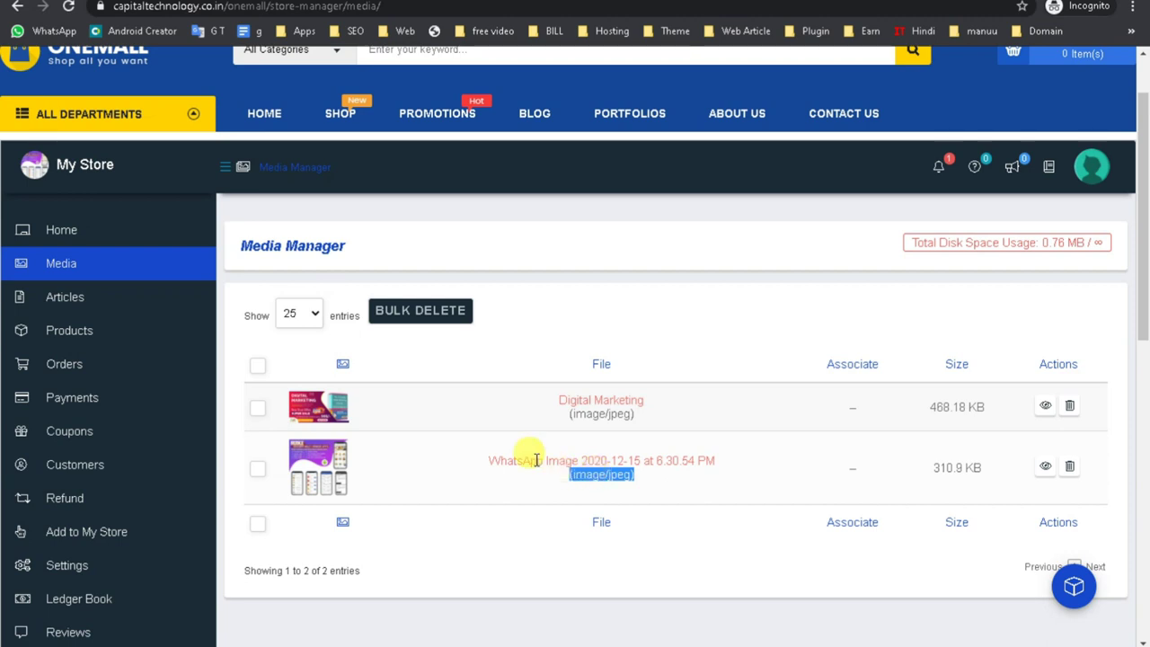
triple_click(483, 462)
triple_click(570, 402)
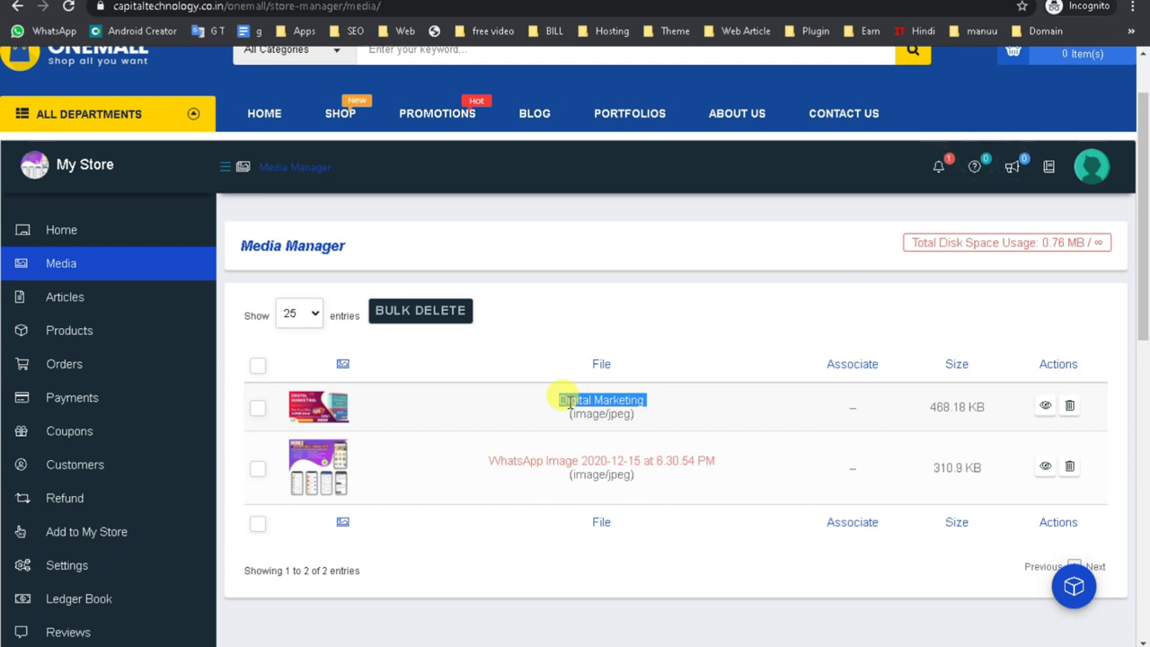
click(87, 341)
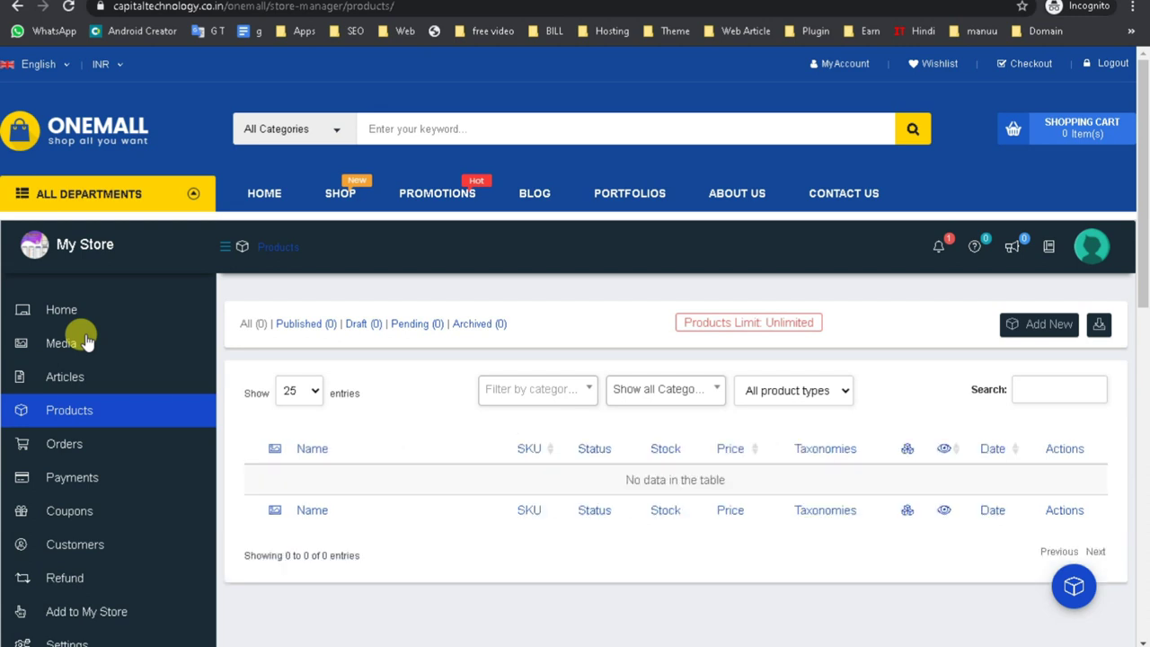
Start a new product via Add New and look over the description and short description editors.
click(1038, 326)
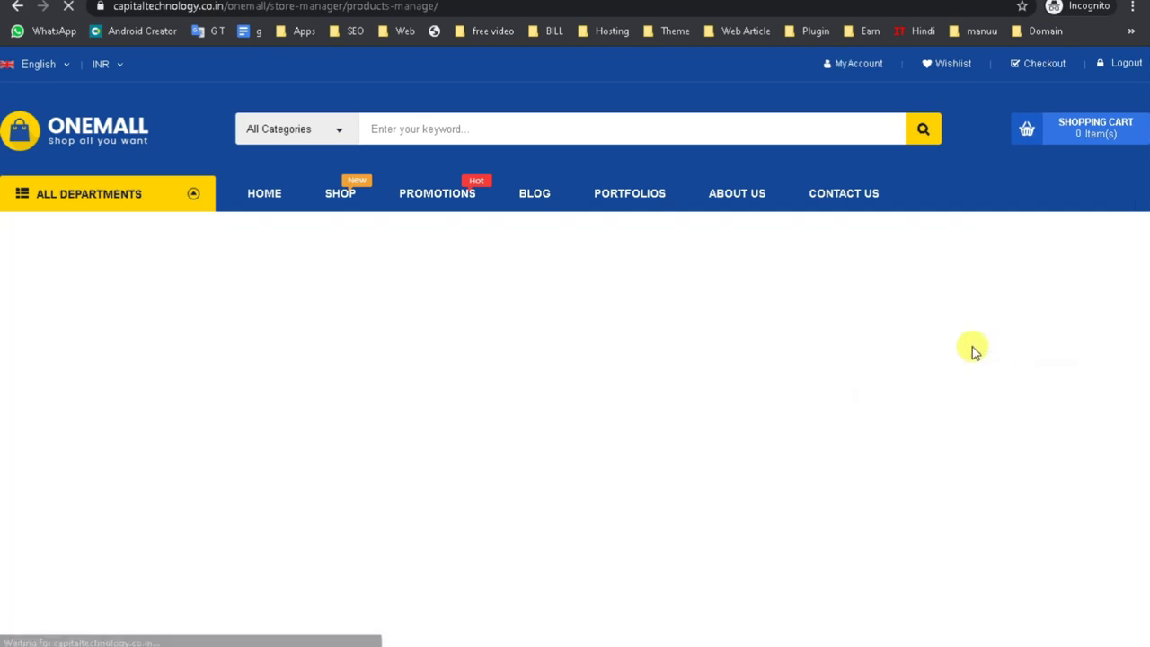
scroll(275, 477, down, 3)
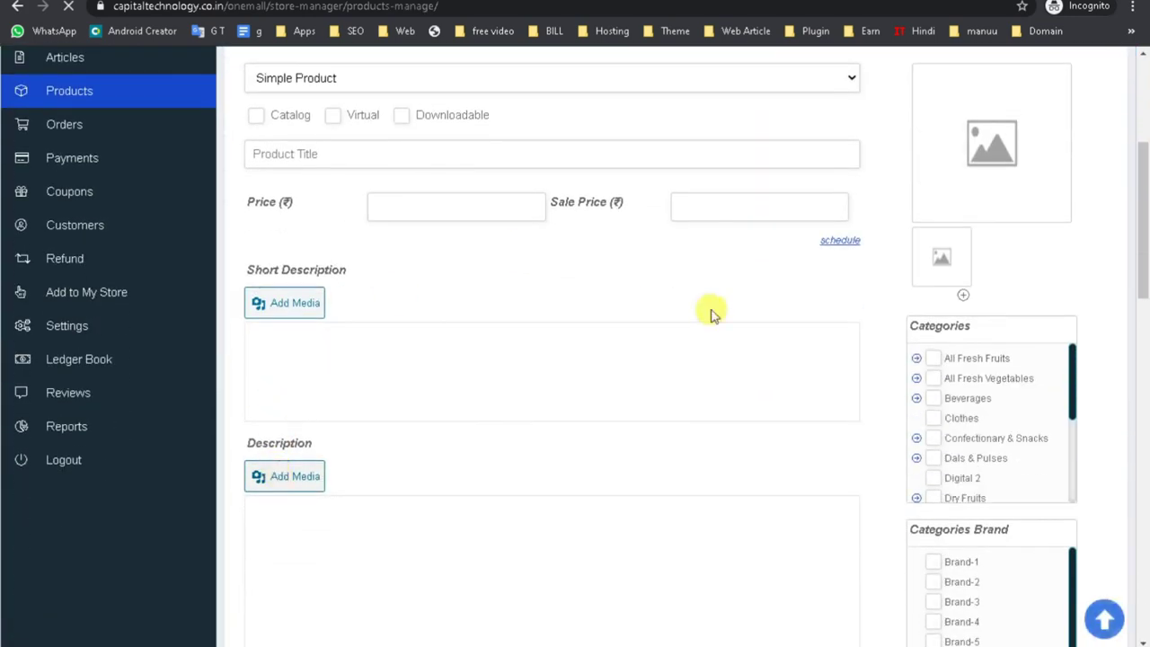
scroll(683, 359, down, 2)
scroll(656, 413, down, 7)
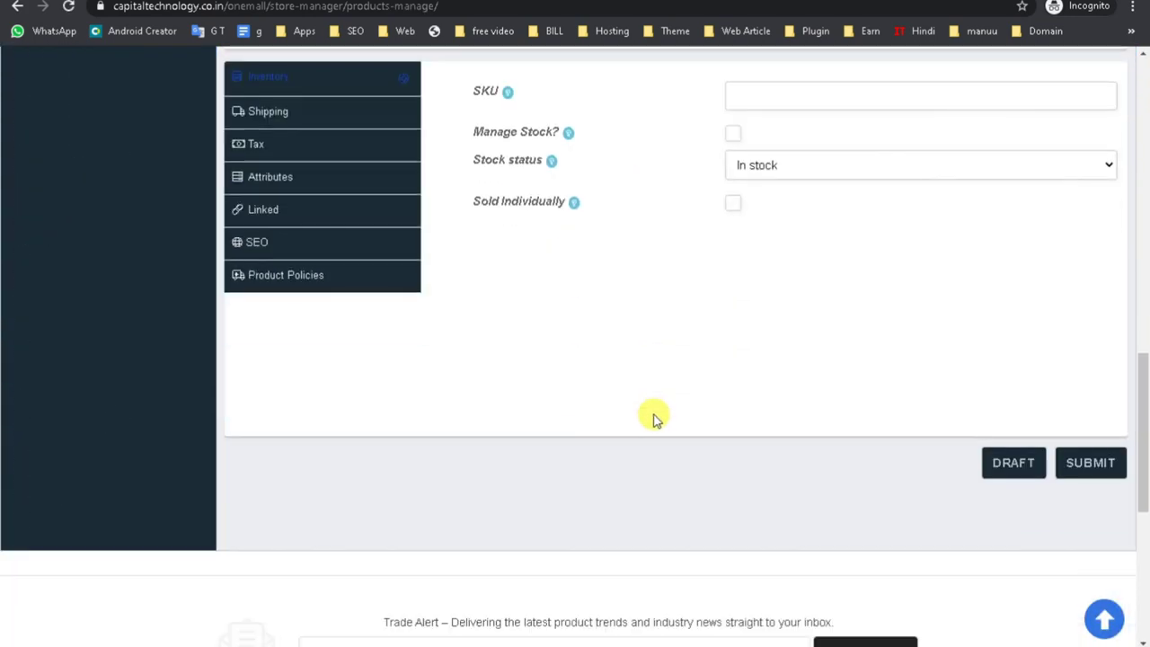
scroll(653, 420, up, 6)
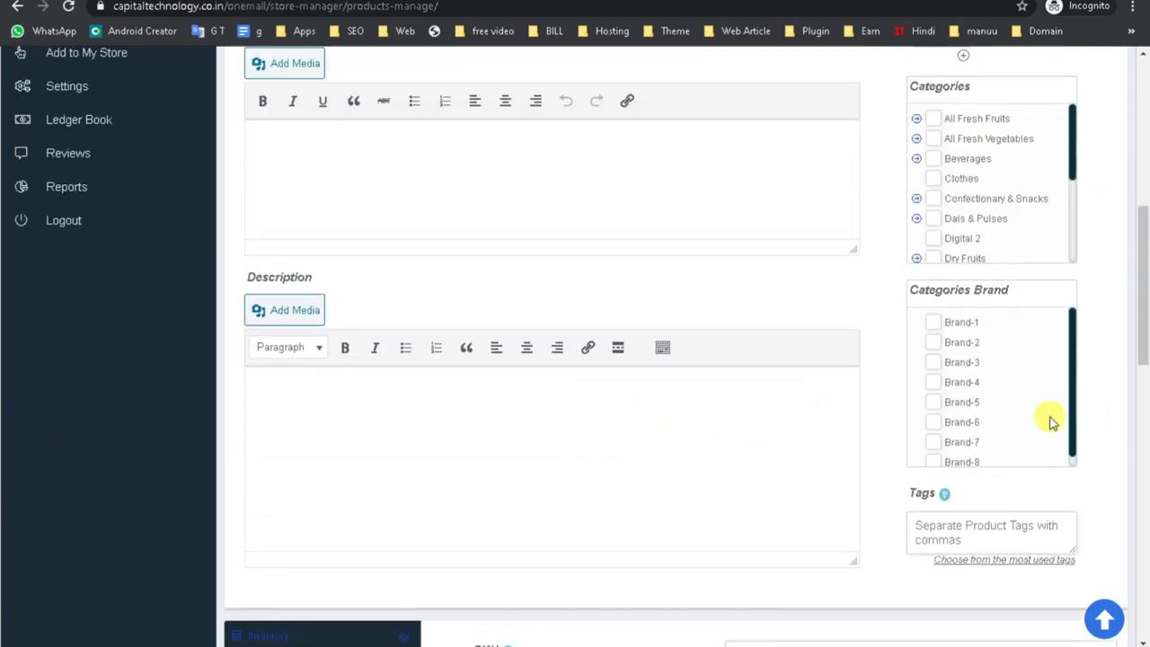
scroll(955, 387, down, 1)
scroll(952, 400, up, 1)
click(359, 425)
scroll(354, 431, up, 4)
click(346, 438)
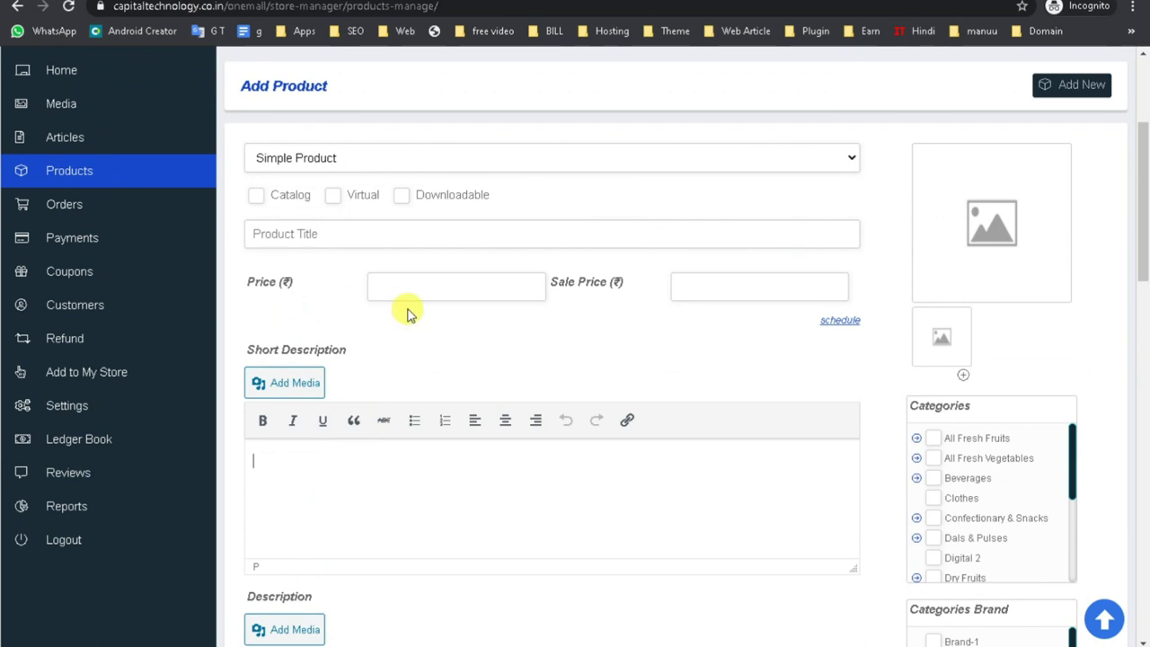
Try Variable Product, revert the type to Simple Product, and tick Downloadable.
click(426, 281)
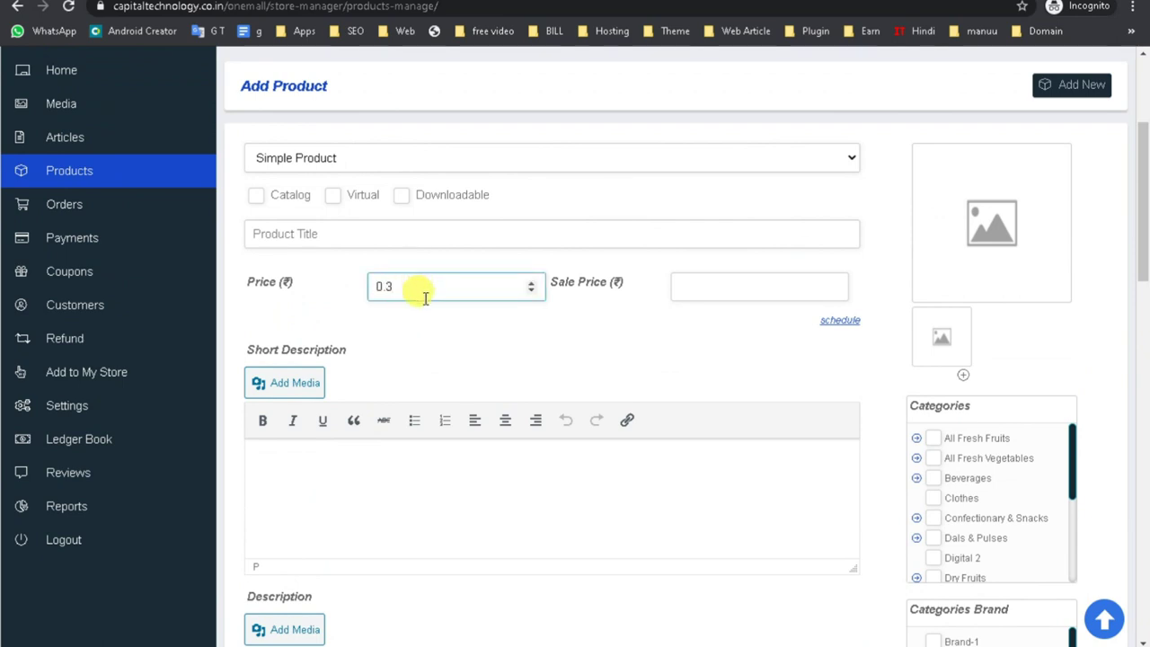
click(359, 157)
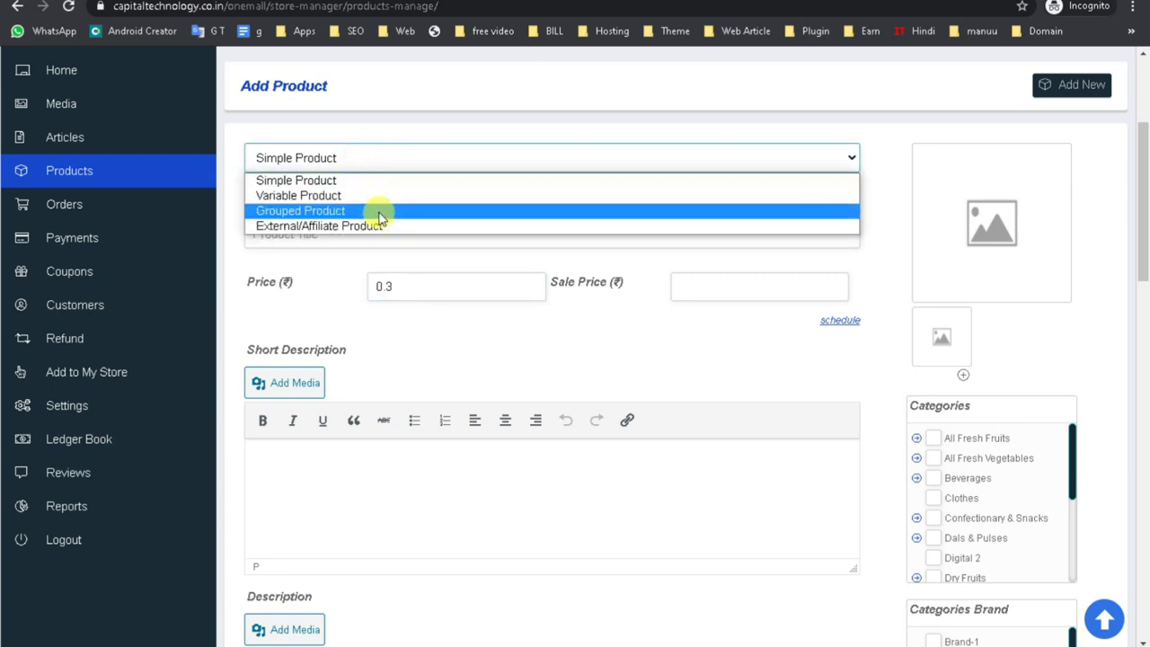
click(368, 197)
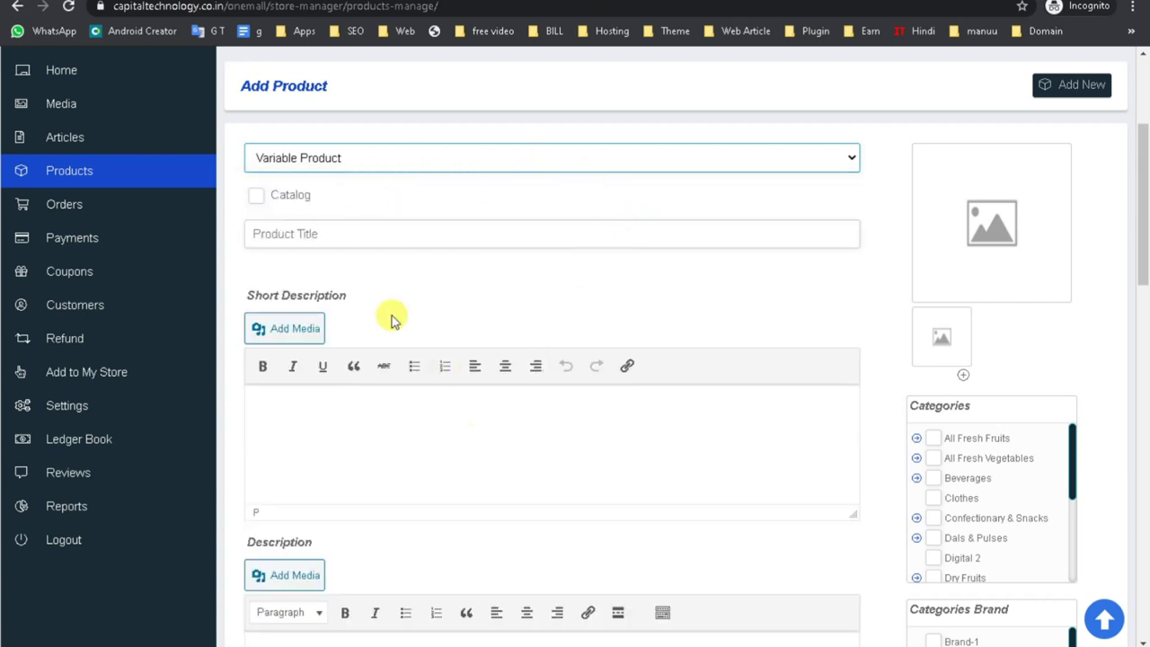
click(336, 230)
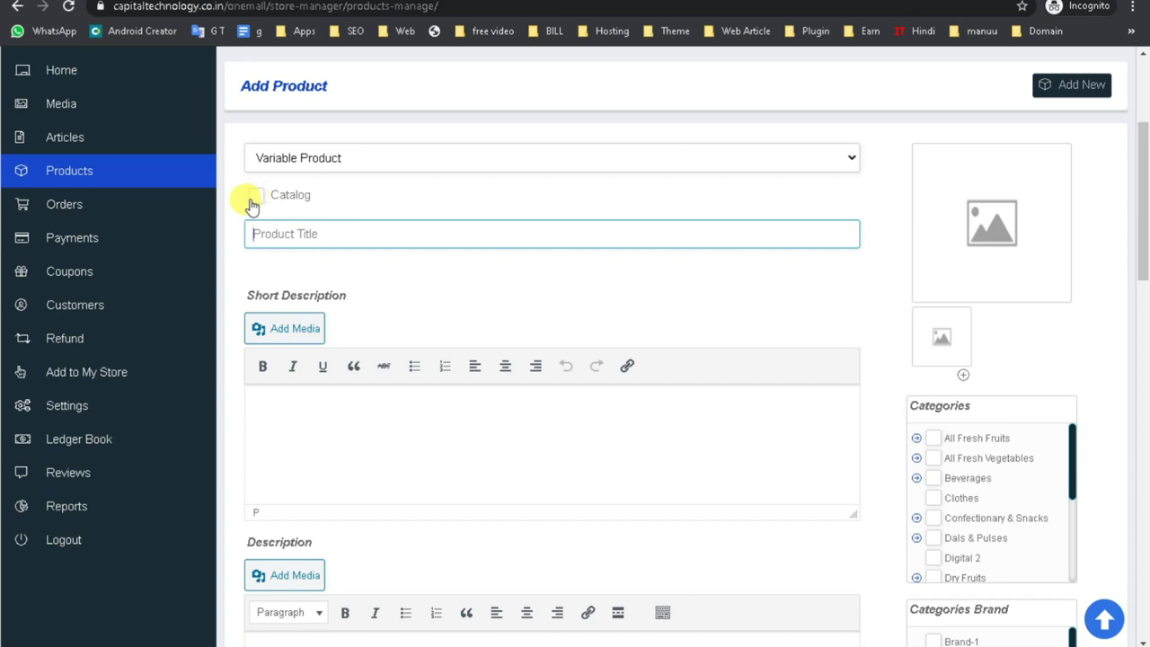
click(342, 166)
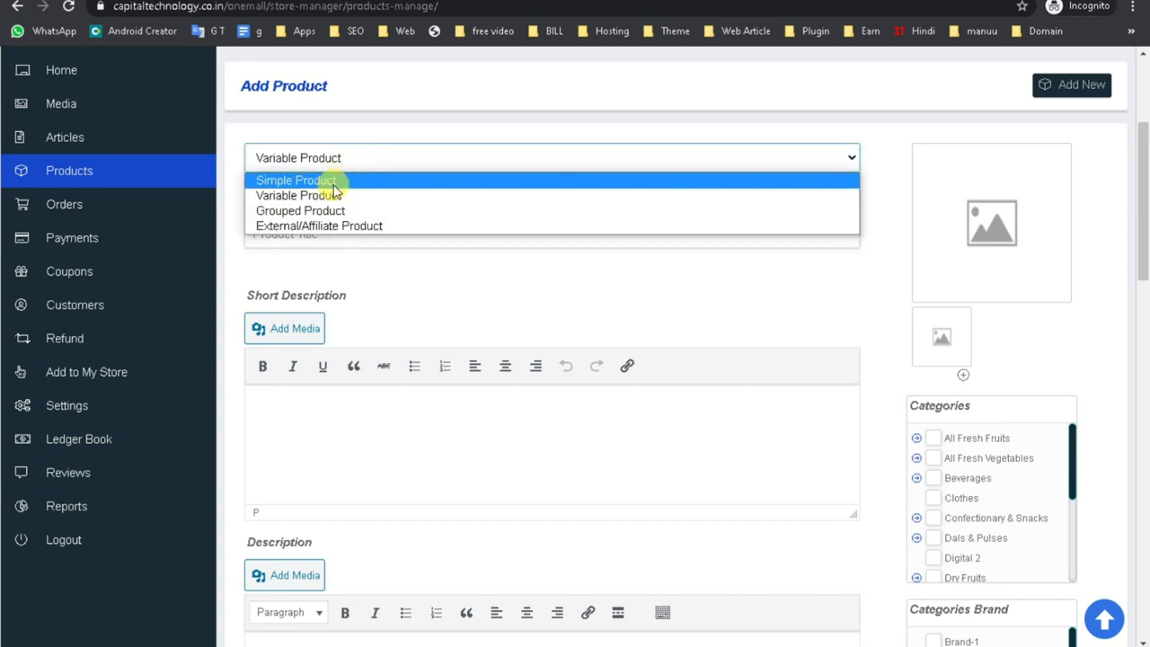
click(296, 181)
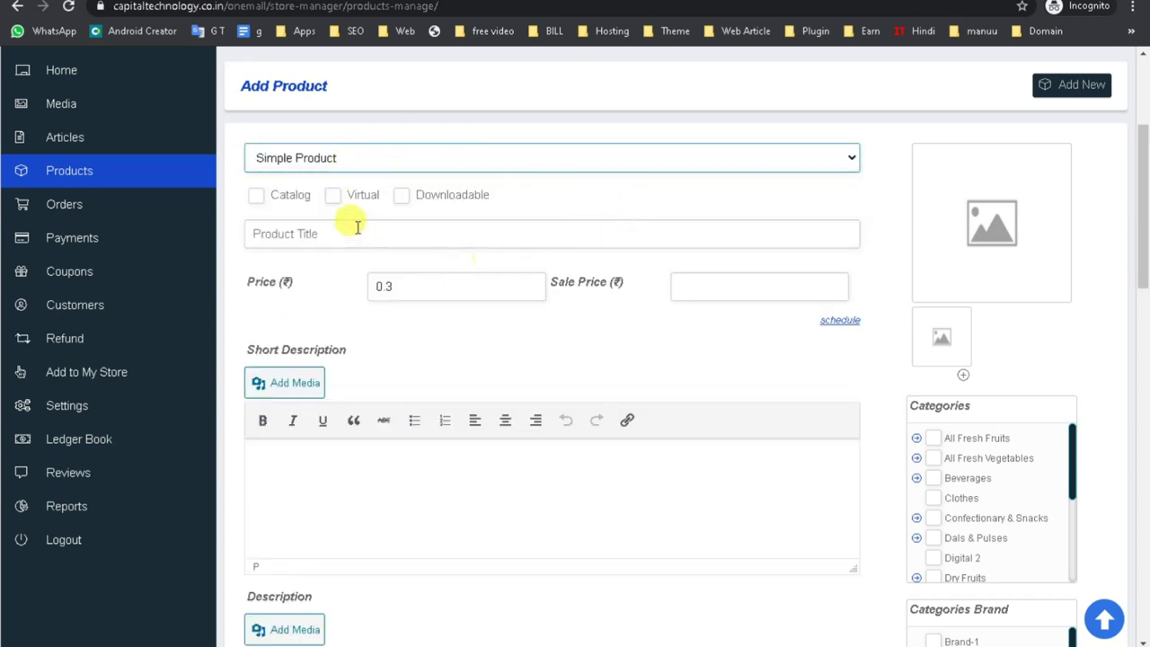
click(402, 196)
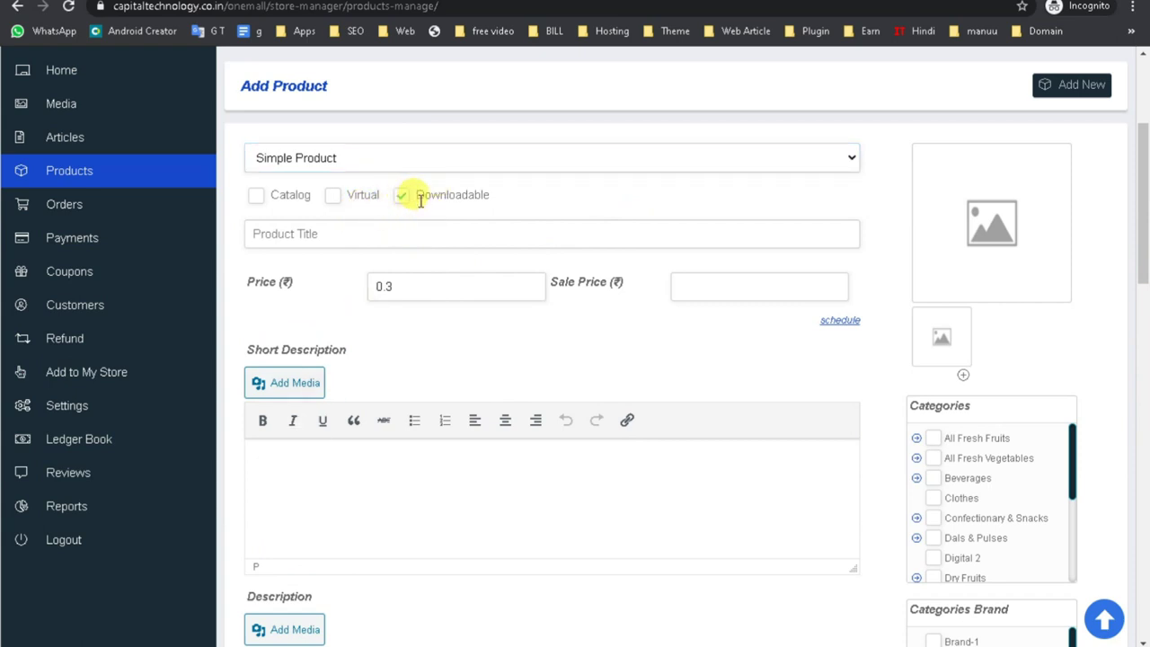
click(331, 234)
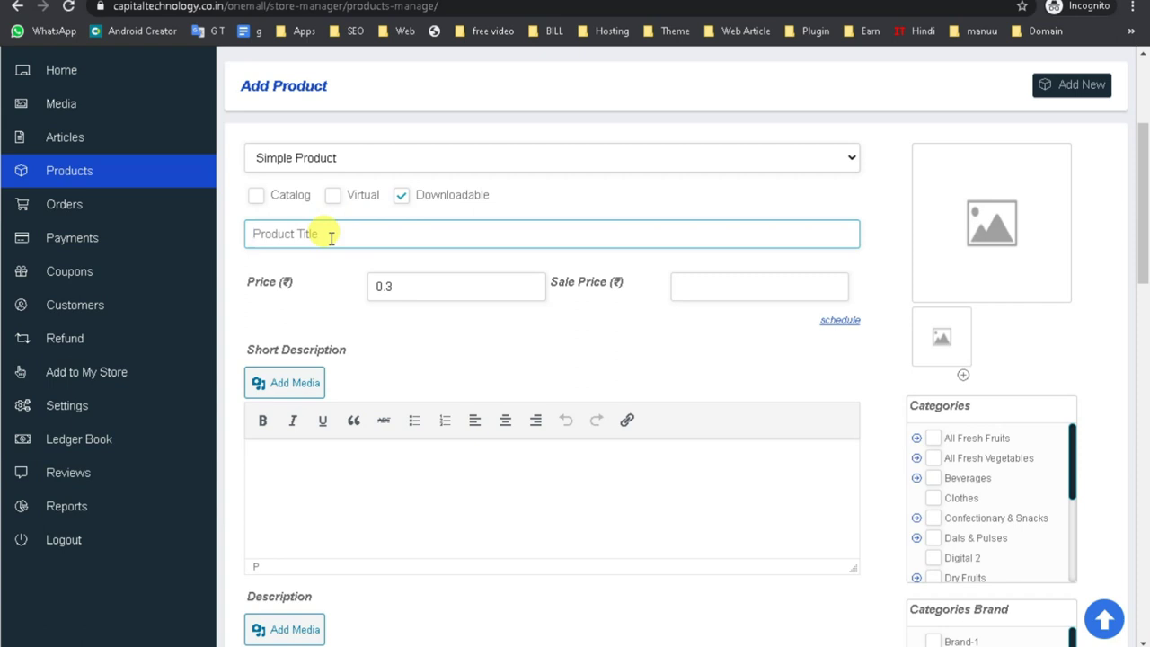
Title the product 'Digital Marketing Course' and set the regular price to 10000.
text(Apps Development, Web Development, Digital Marketing Course)
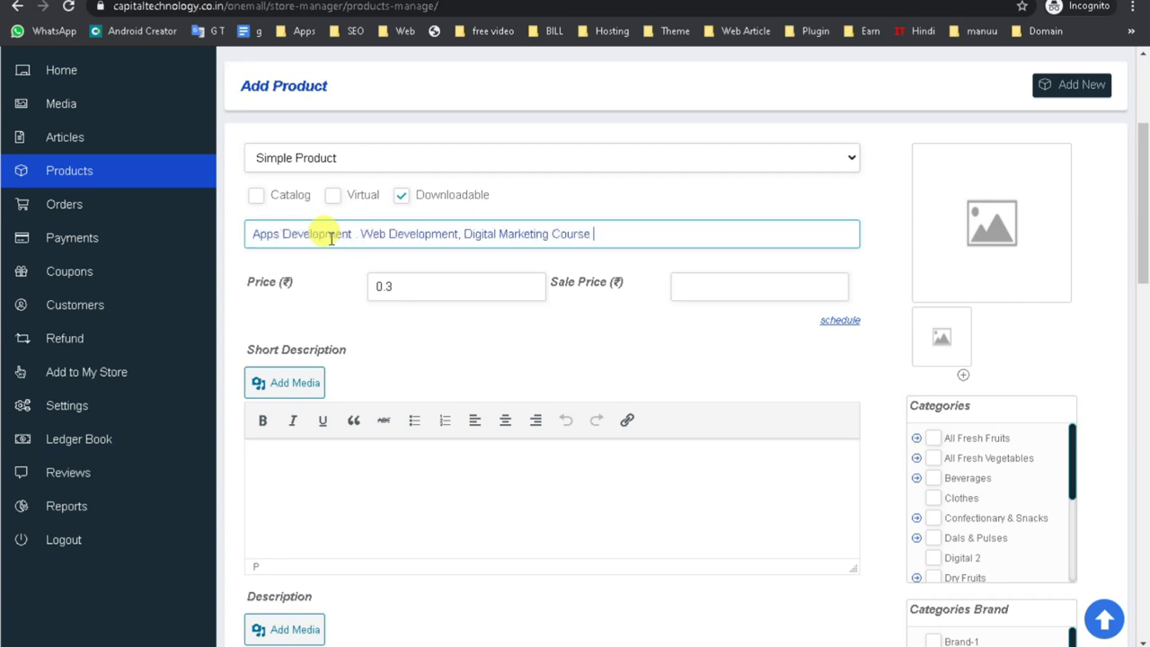
drag(463, 233, 41, 236)
key(BackSpace)
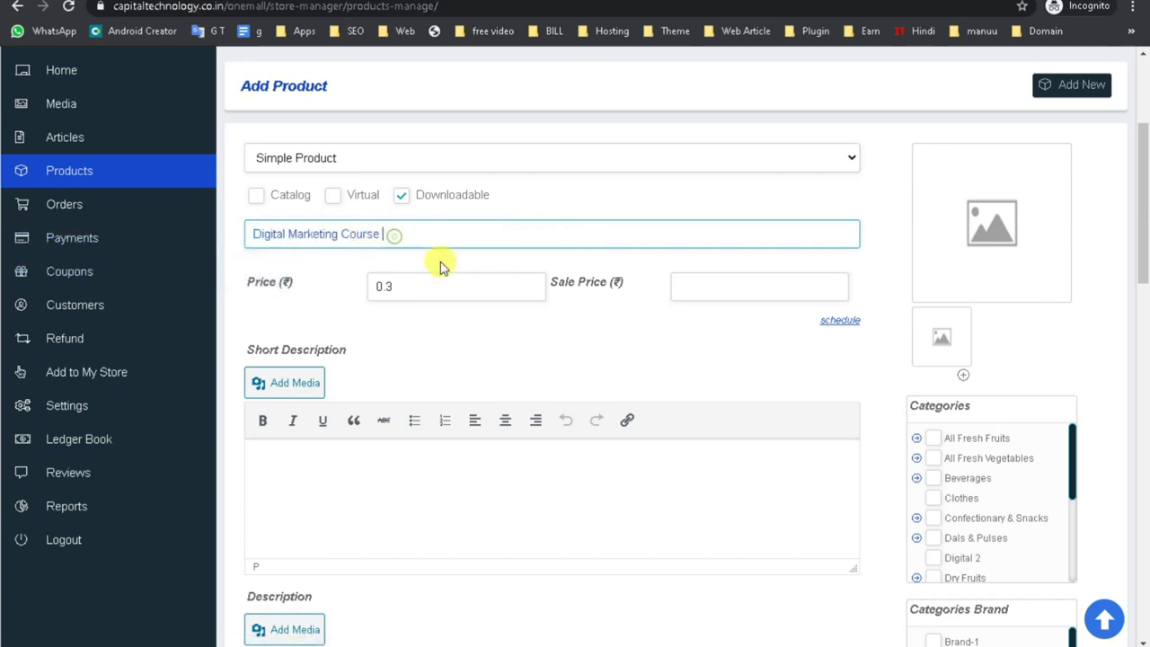
double_click(428, 293)
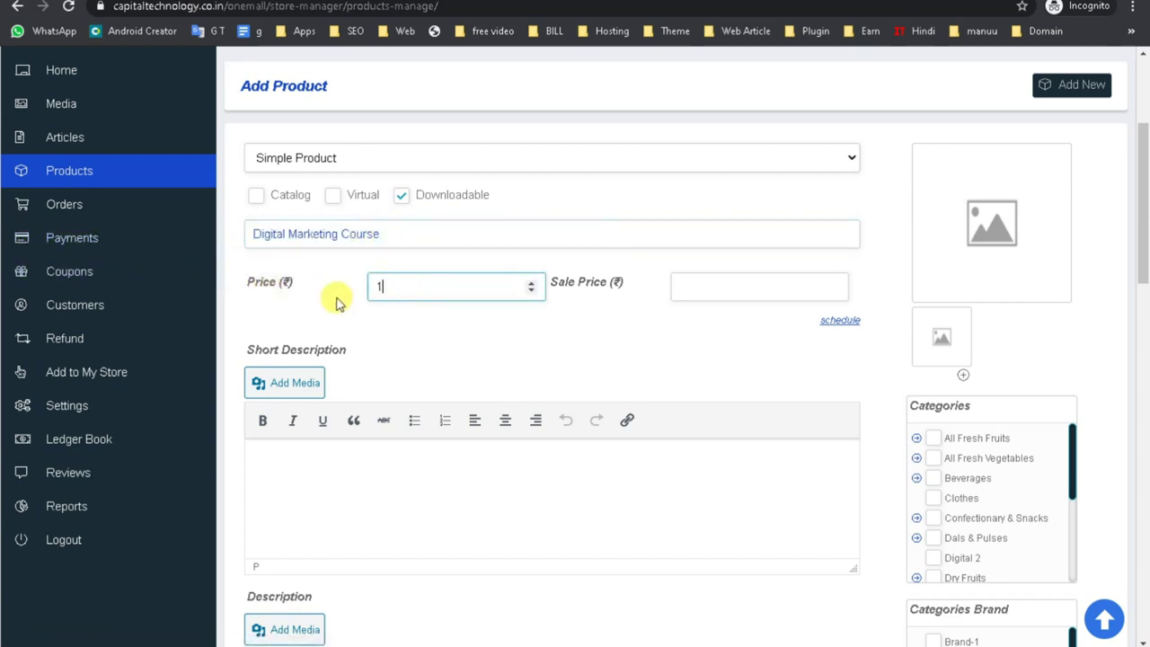
key(BackSpace)
text(0000)
Set a 9999 sale price scheduled from 27 Dec 2020 to 28 Feb 2021.
click(729, 284)
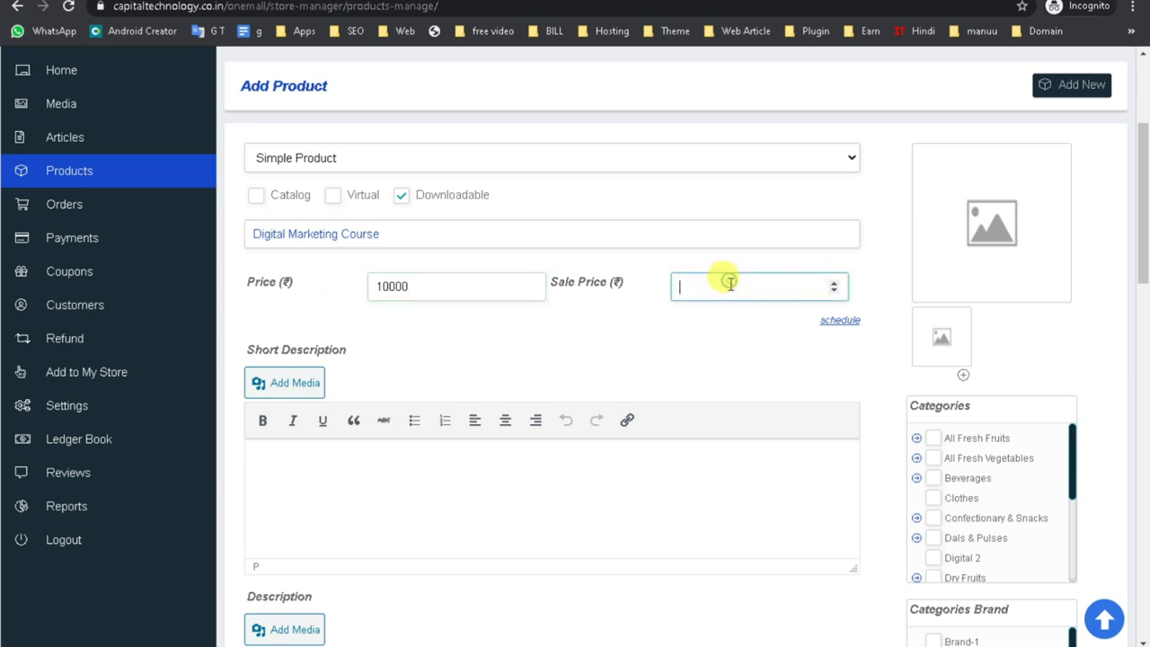
text(9999)
click(594, 349)
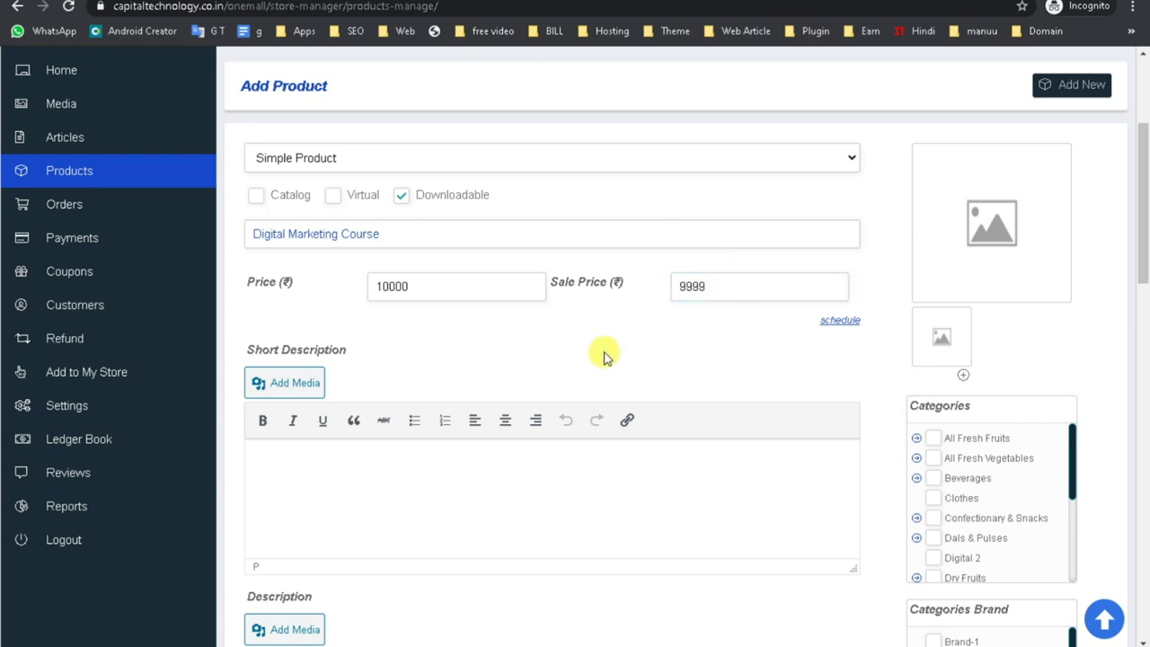
click(840, 322)
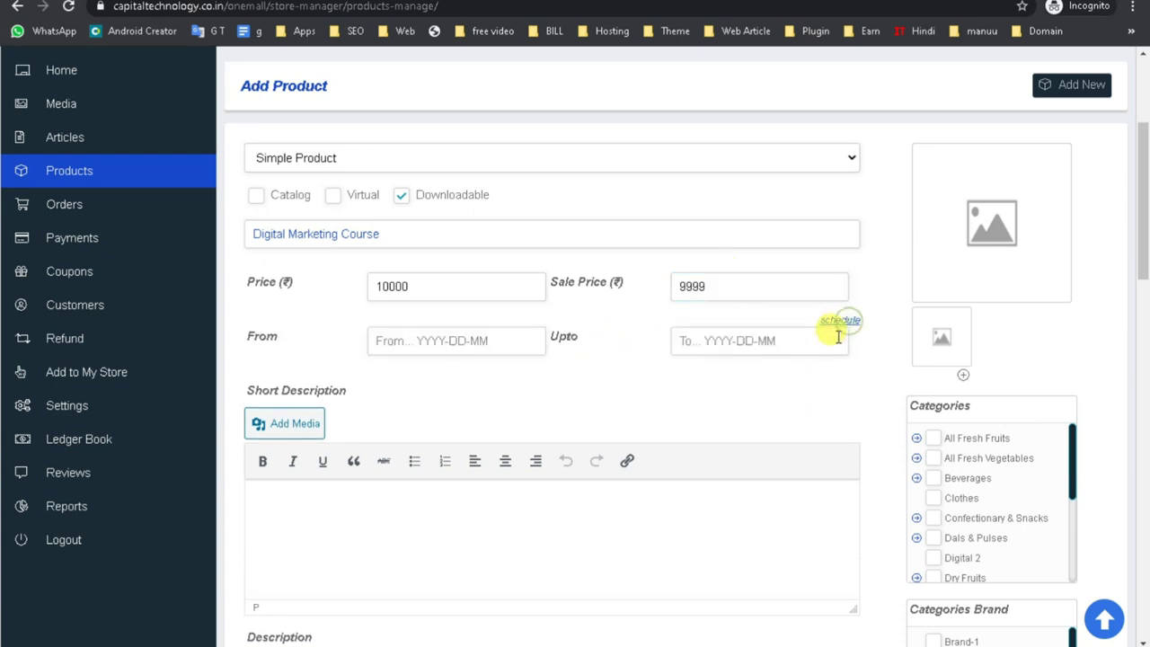
click(464, 339)
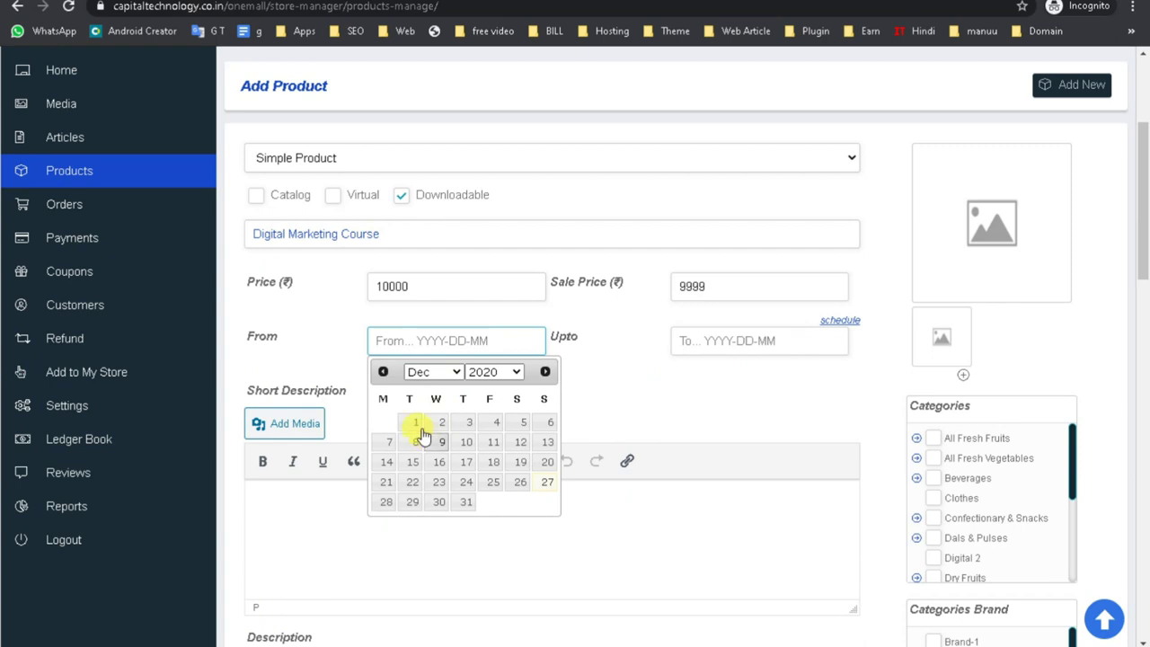
click(547, 481)
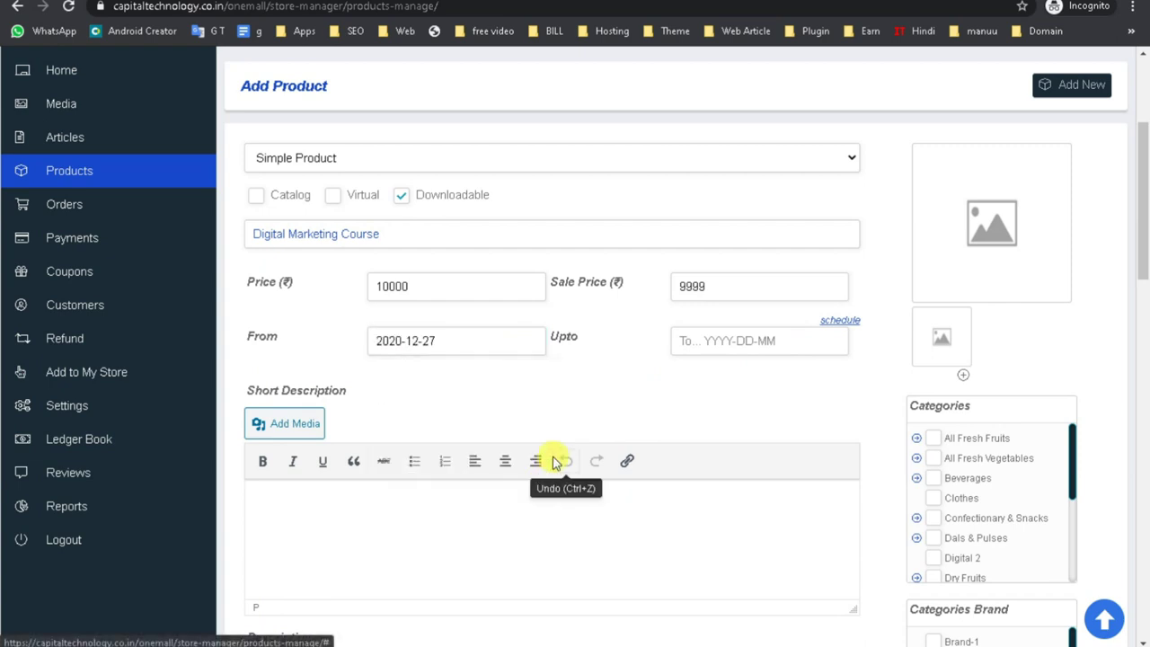
click(734, 334)
click(848, 372)
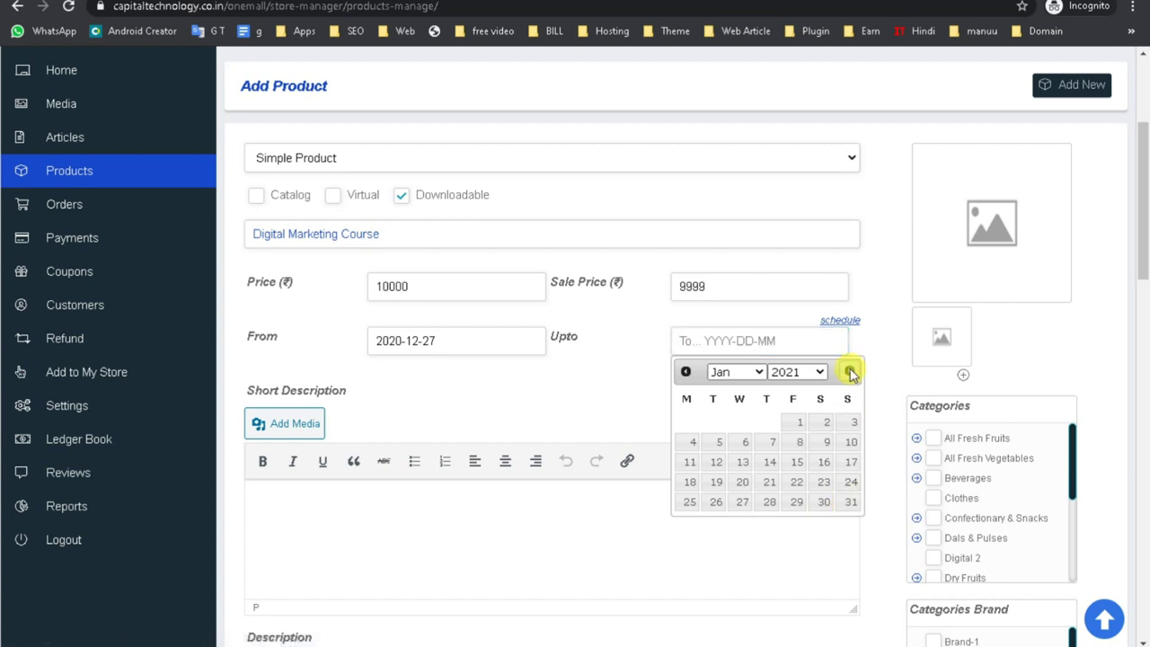
click(849, 372)
click(851, 481)
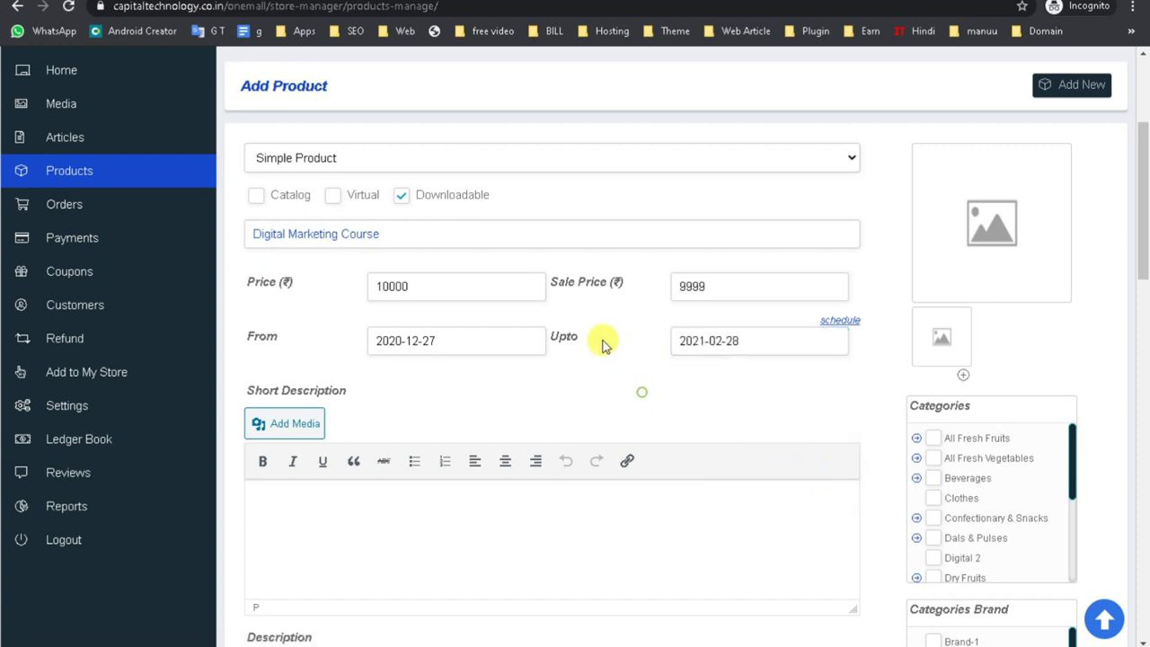
scroll(503, 539, down, 2)
click(362, 384)
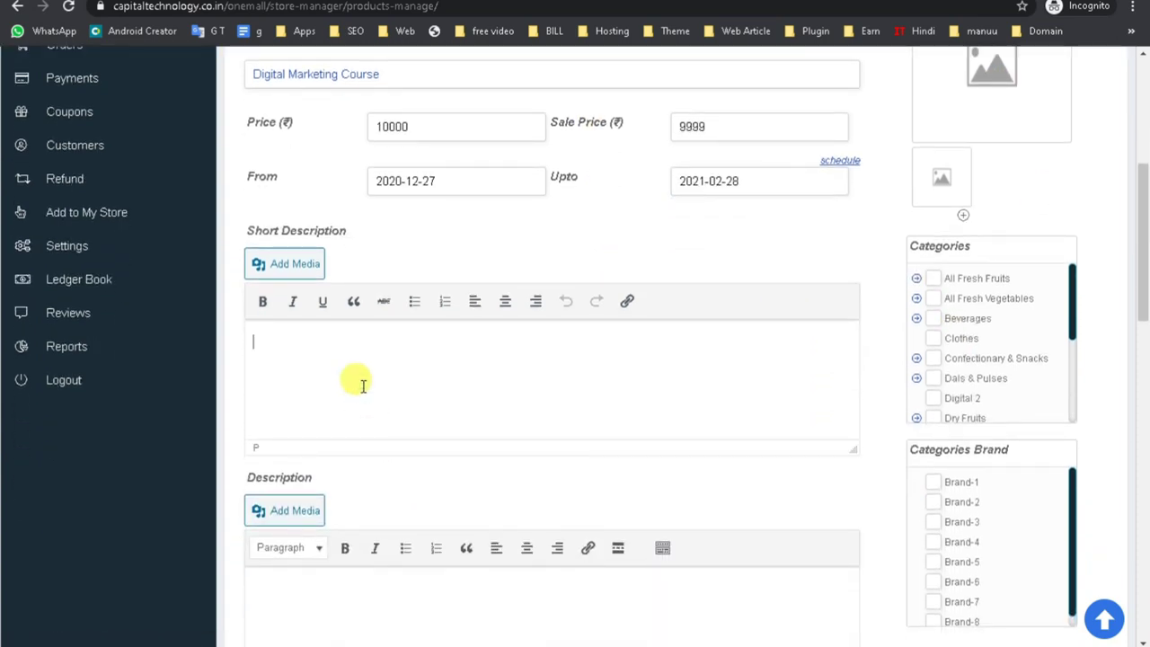
Paste 'Apps Development . Web Development, Digital Marketing Course' into both short and full descriptions.
text(Apps Development . Web Development, Digital Marketing Course)
click(354, 608)
scroll(470, 590, down, 3)
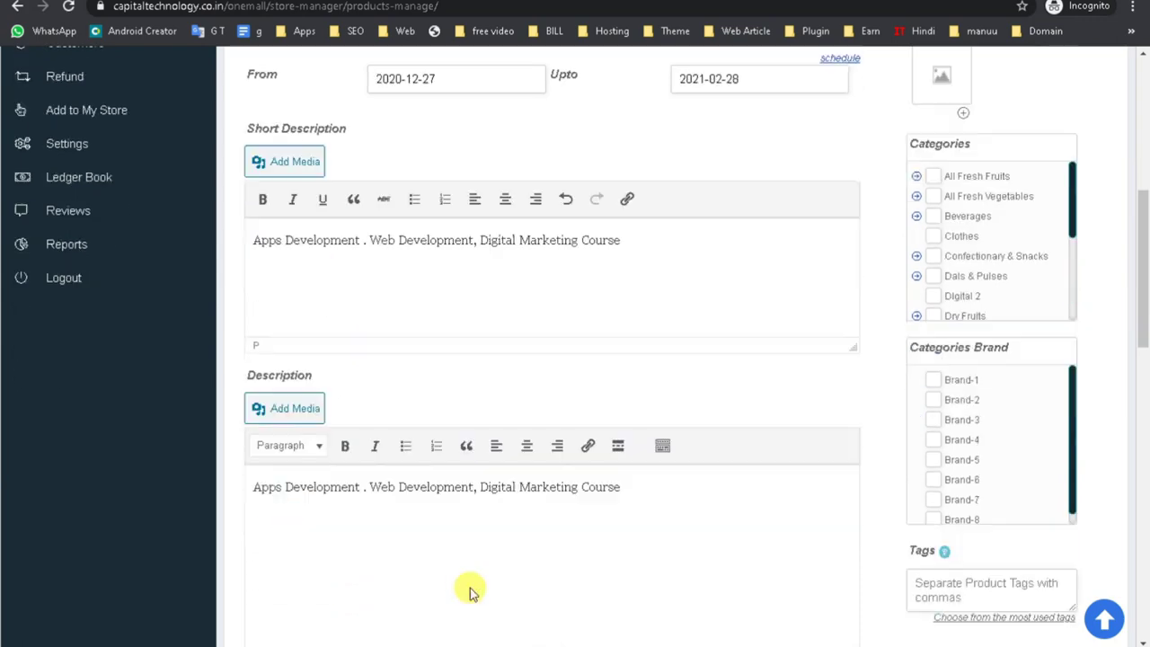
scroll(469, 531, up, 3)
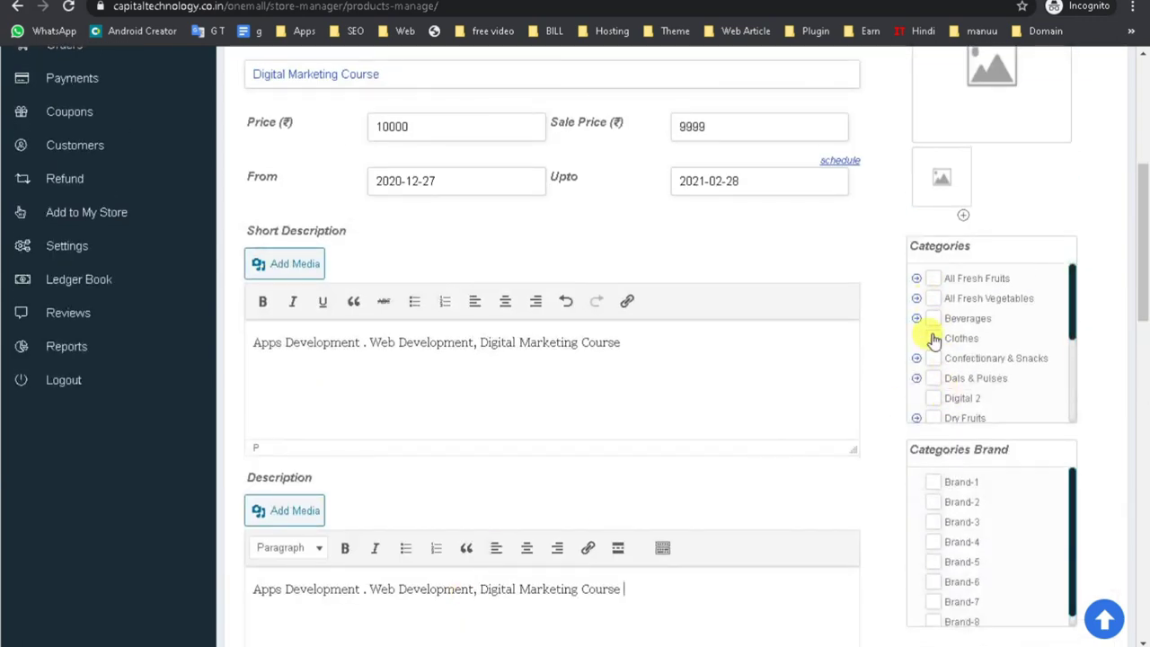
scroll(933, 409, down, 2)
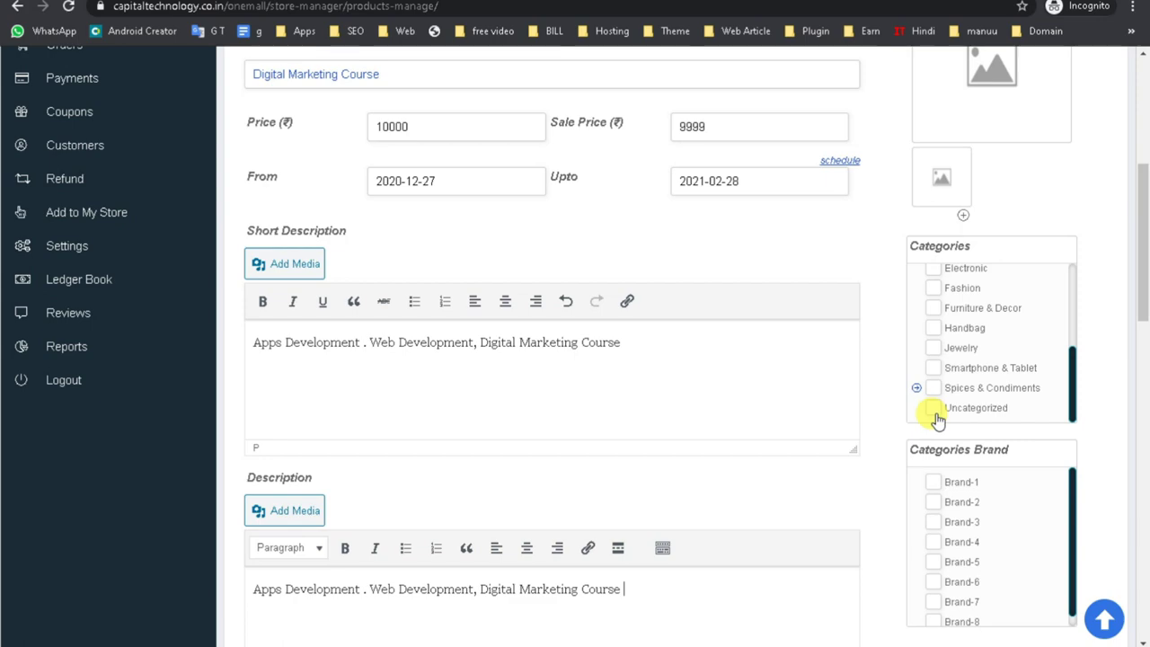
scroll(937, 413, up, 3)
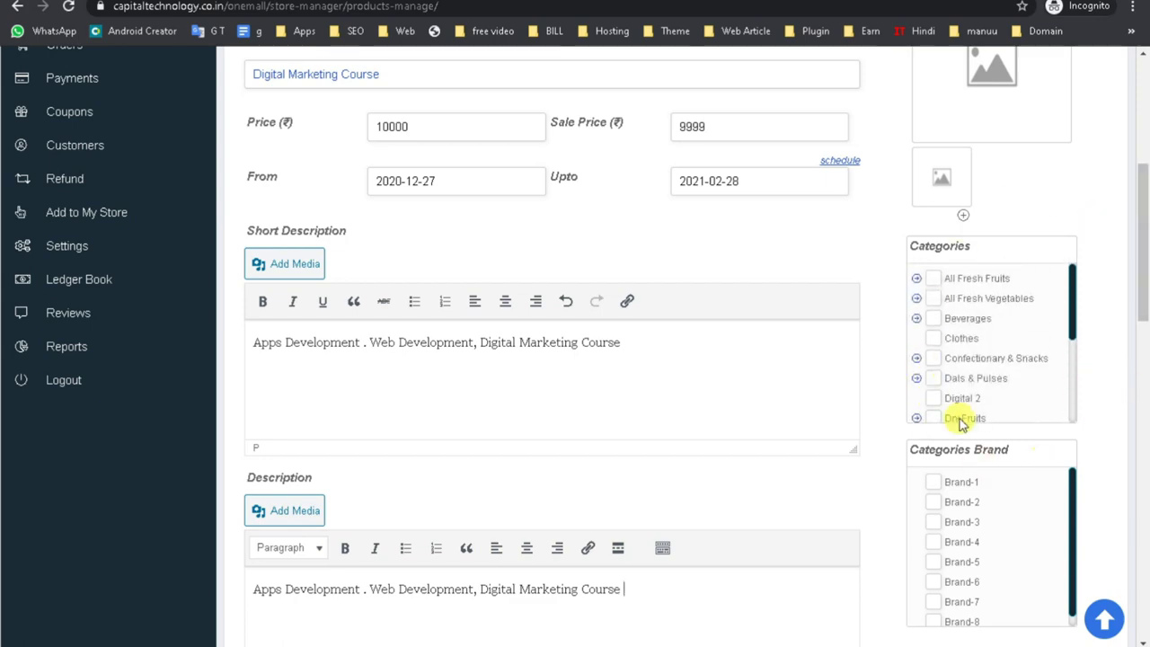
scroll(955, 351, down, 3)
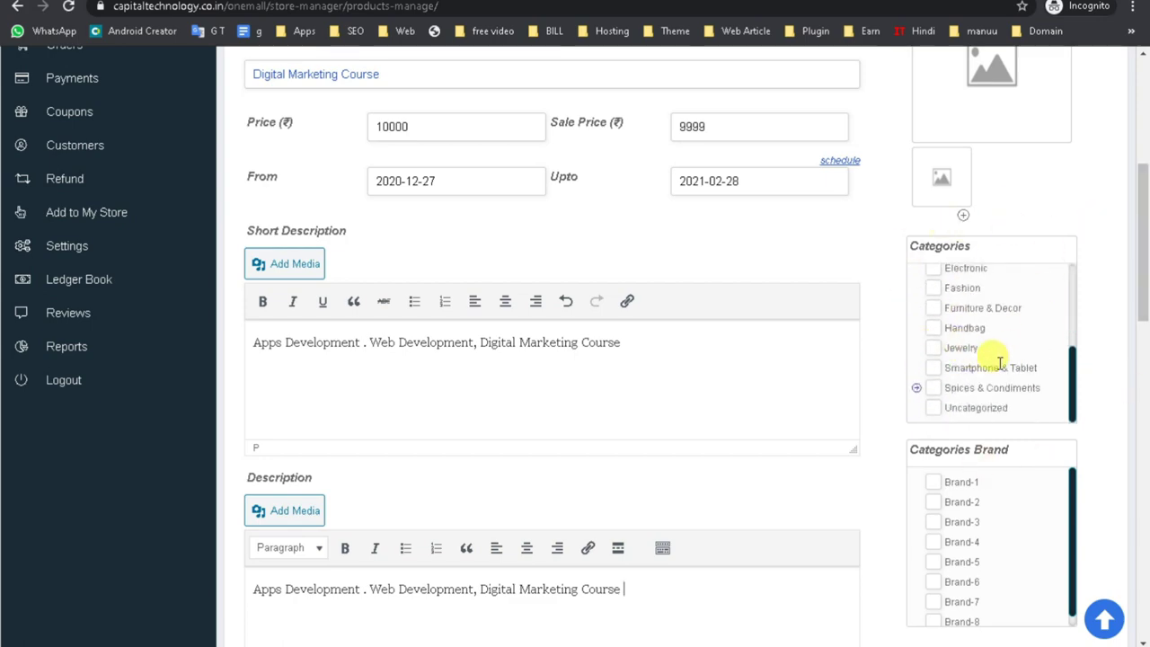
scroll(997, 368, down, 3)
scroll(996, 375, up, 4)
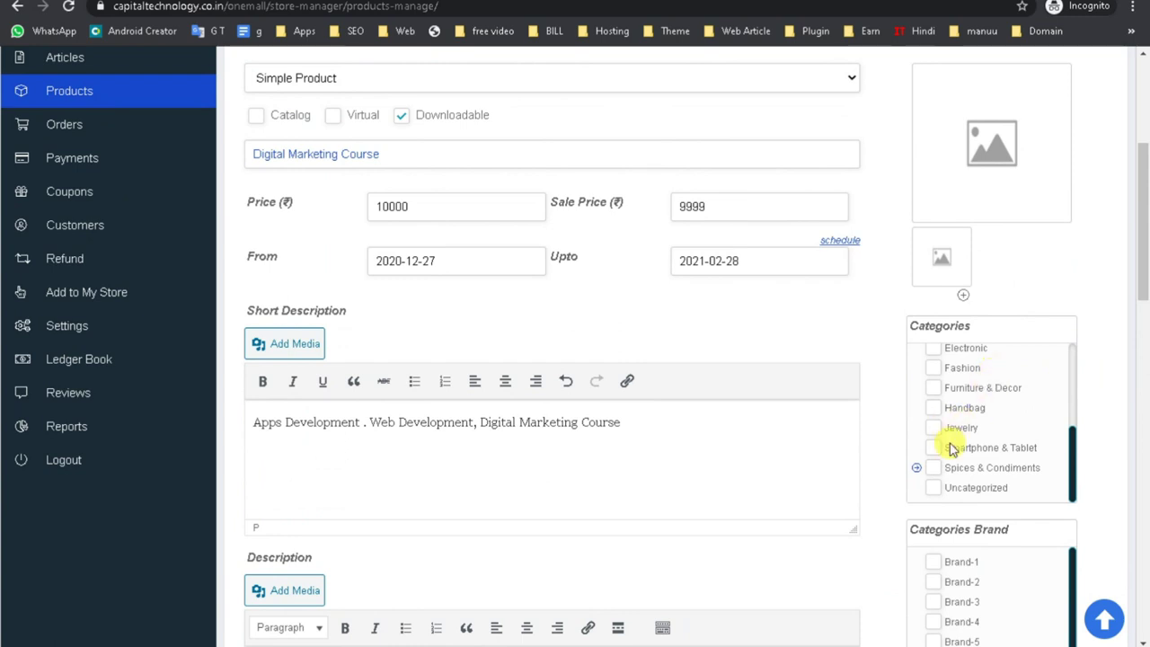
scroll(948, 468, up, 2)
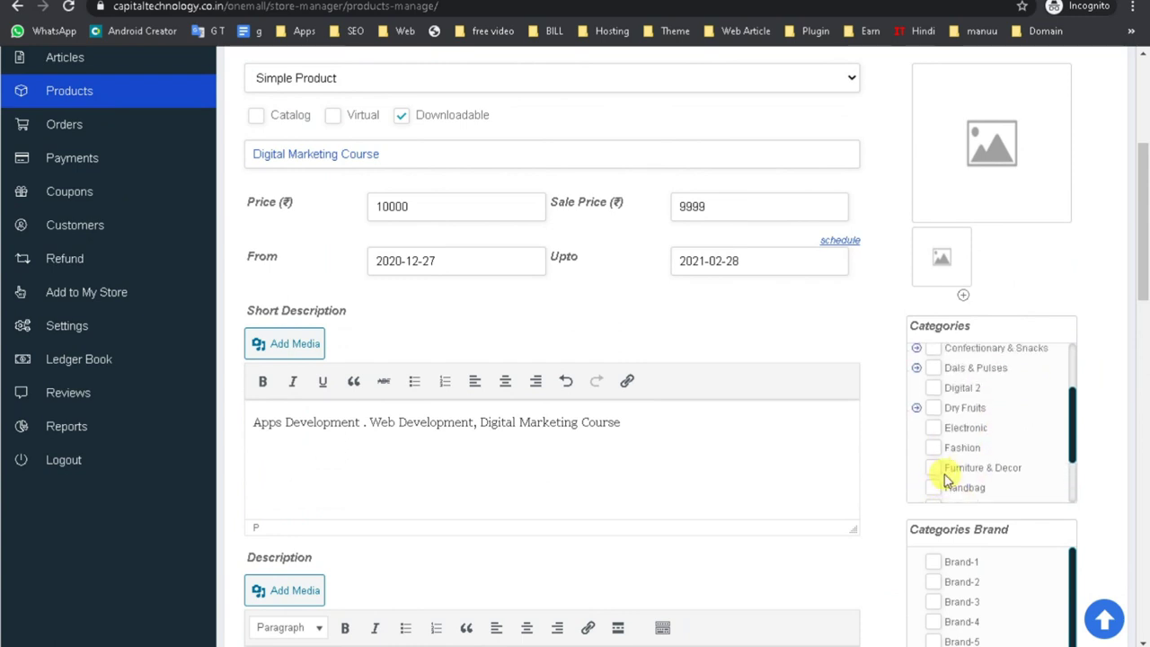
scroll(944, 474, up, 2)
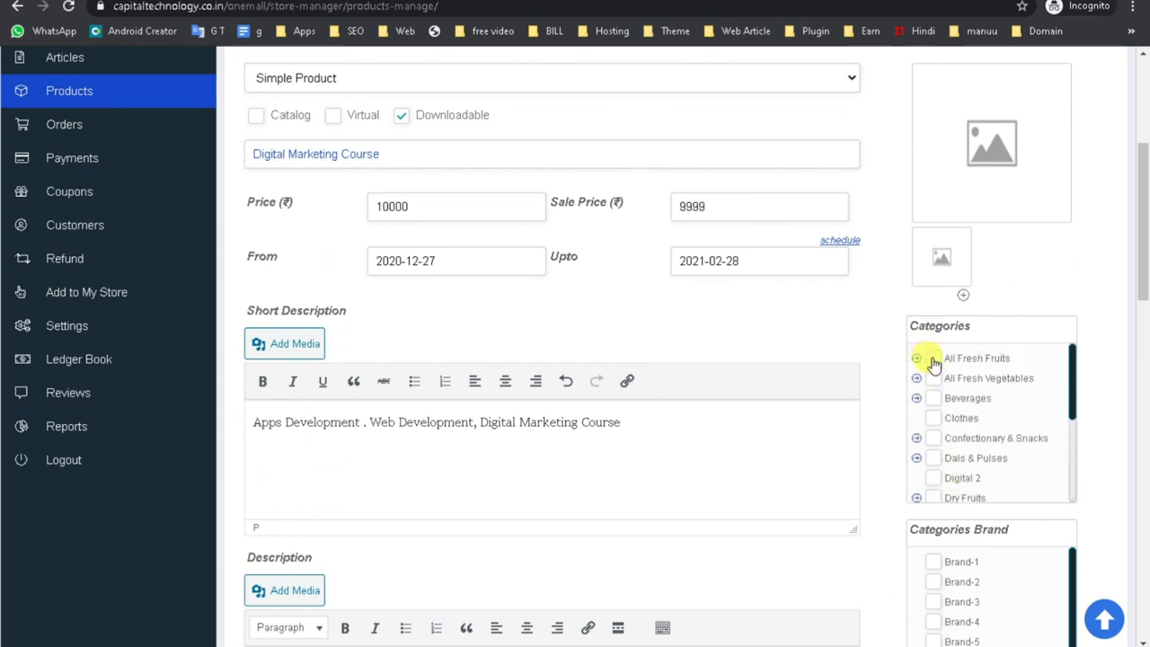
scroll(908, 435, down, 4)
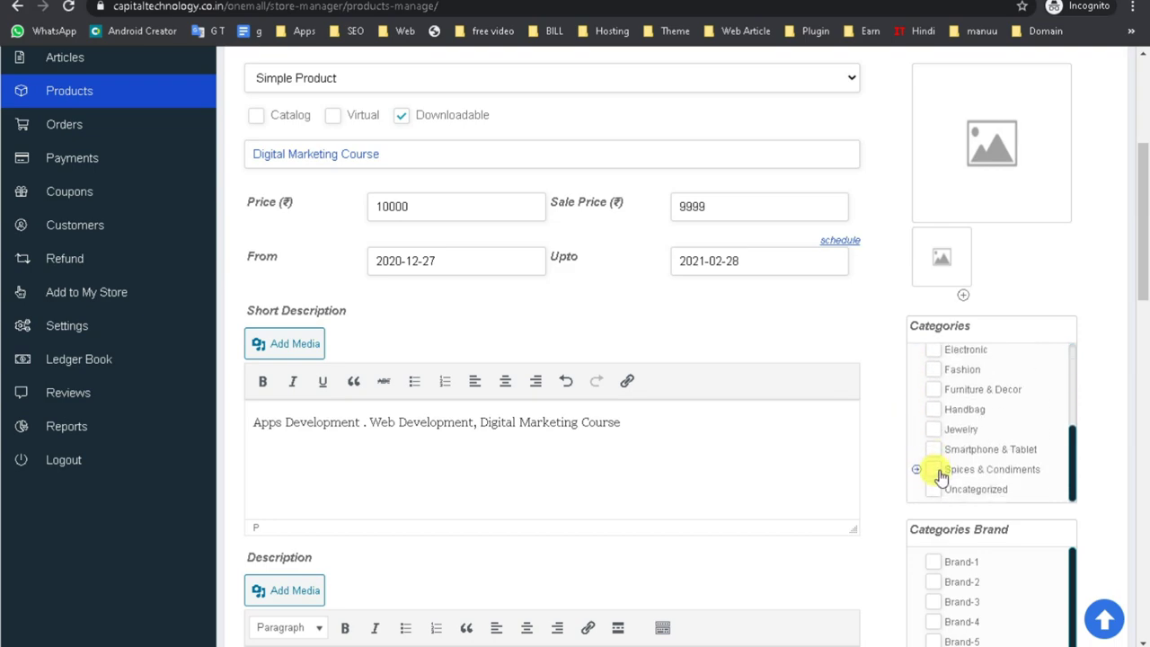
scroll(847, 449, up, 4)
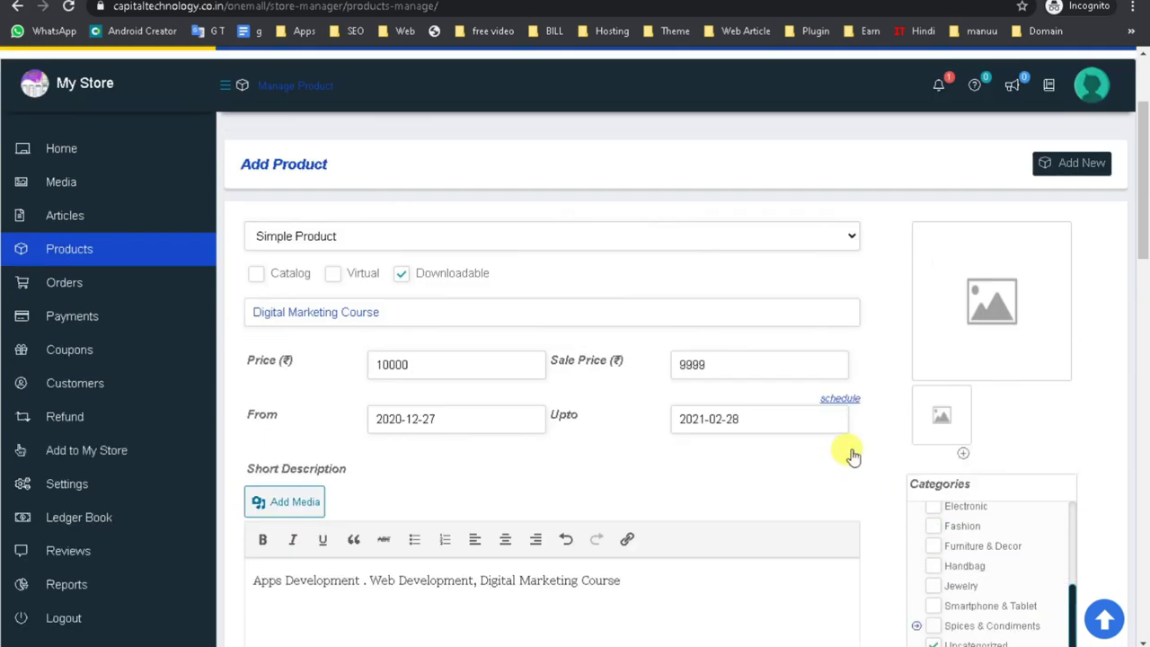
click(976, 486)
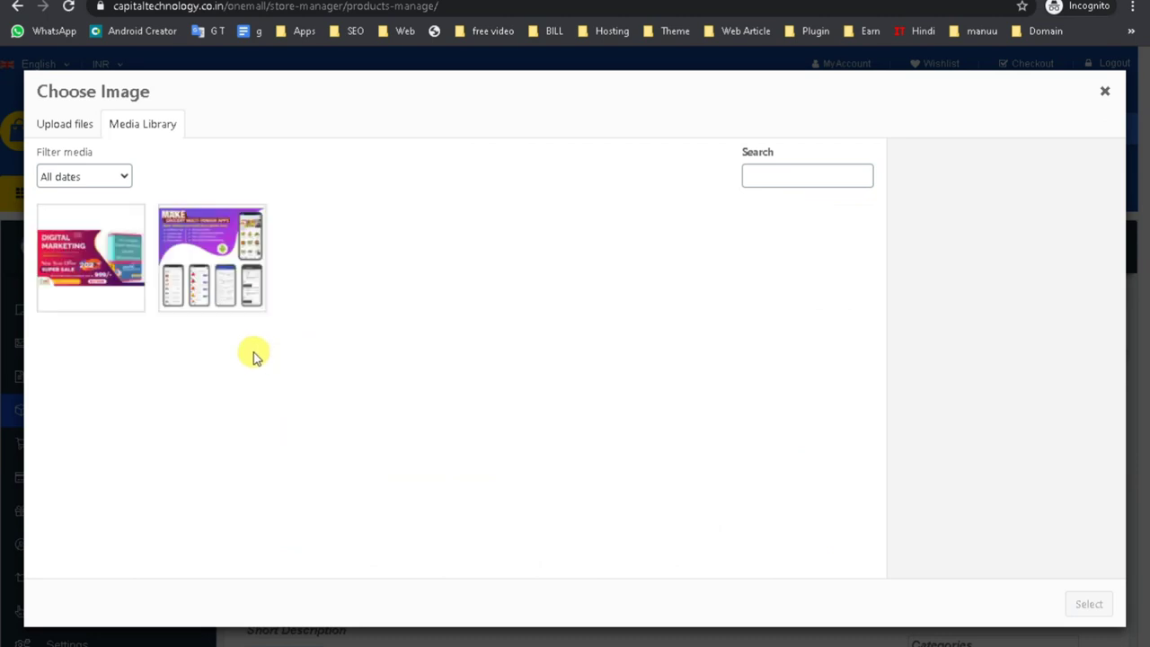
Set Digital-Marketing.jpg as the main product image.
click(90, 285)
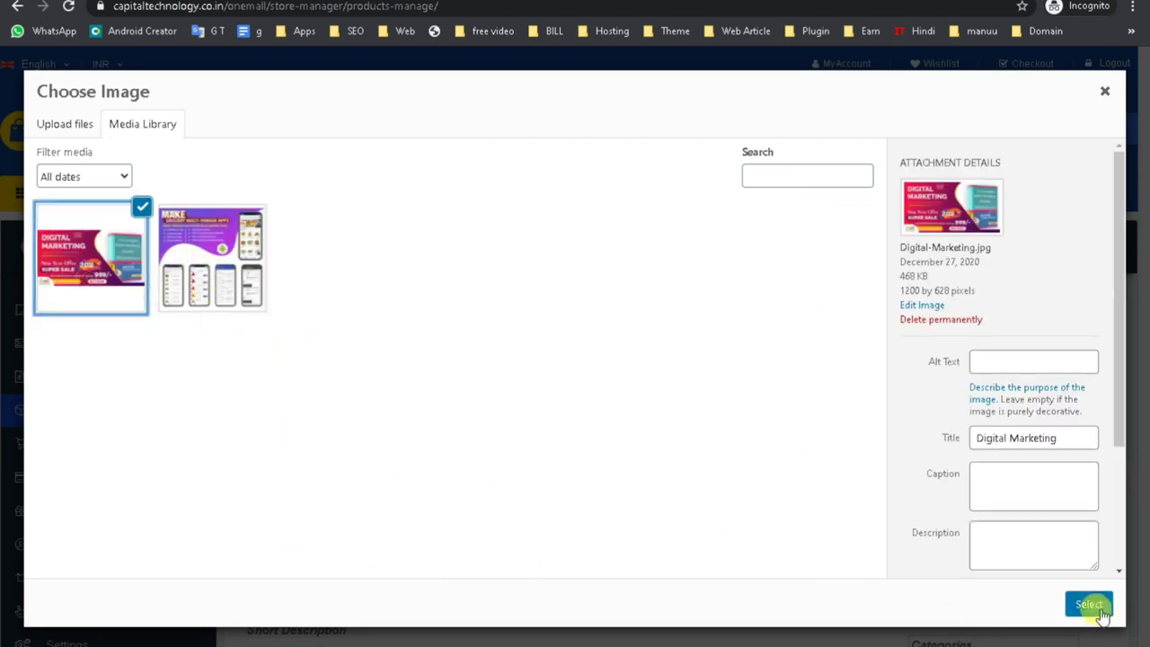
click(1089, 606)
scroll(1033, 521, down, 2)
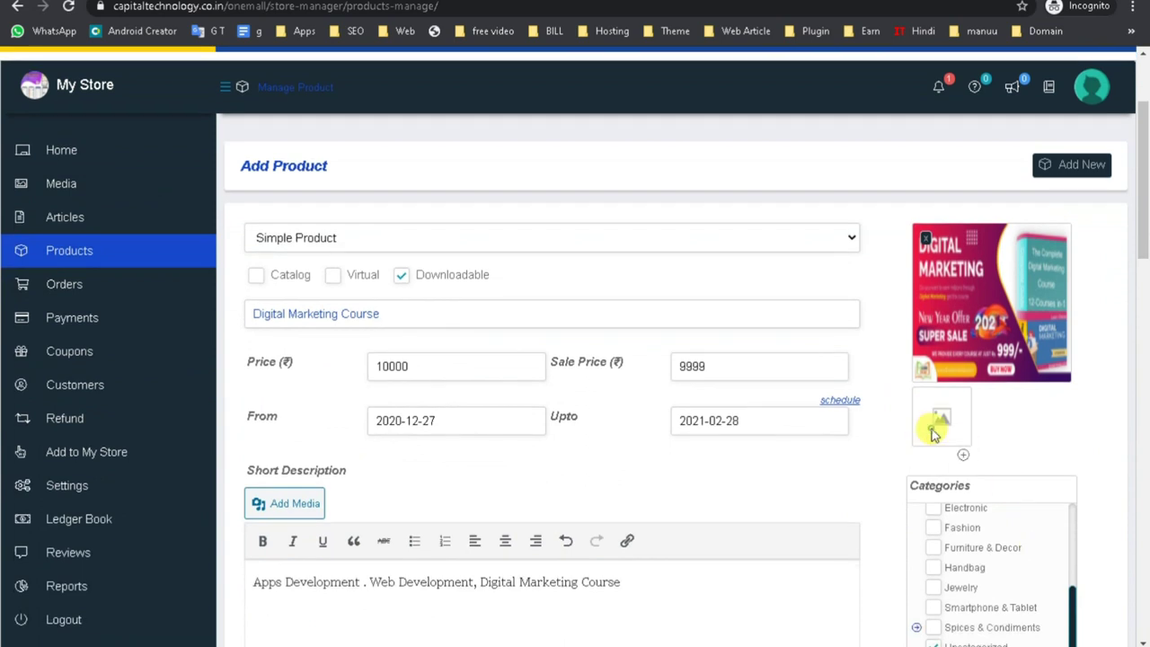
Add the multi-vendor apps WhatsApp image to the product gallery.
click(941, 416)
click(215, 279)
click(1066, 605)
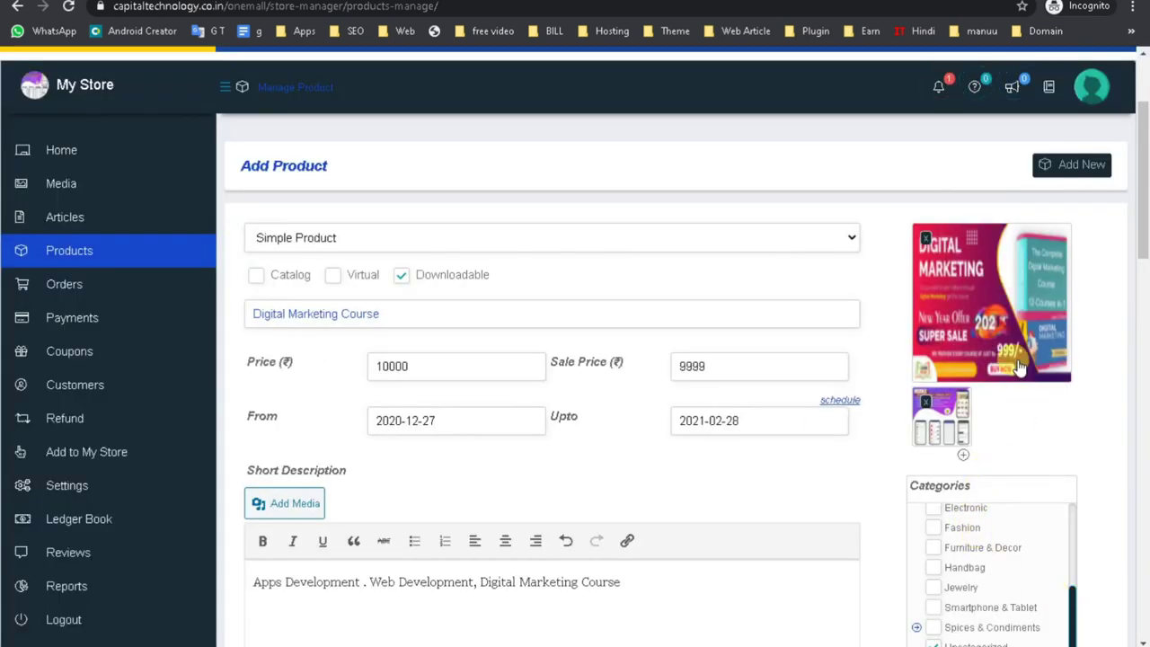
Tick Brand-7, enter SKU D-001 and enable Manage Stock (Stock Qty 0).
scroll(1008, 403, down, 4)
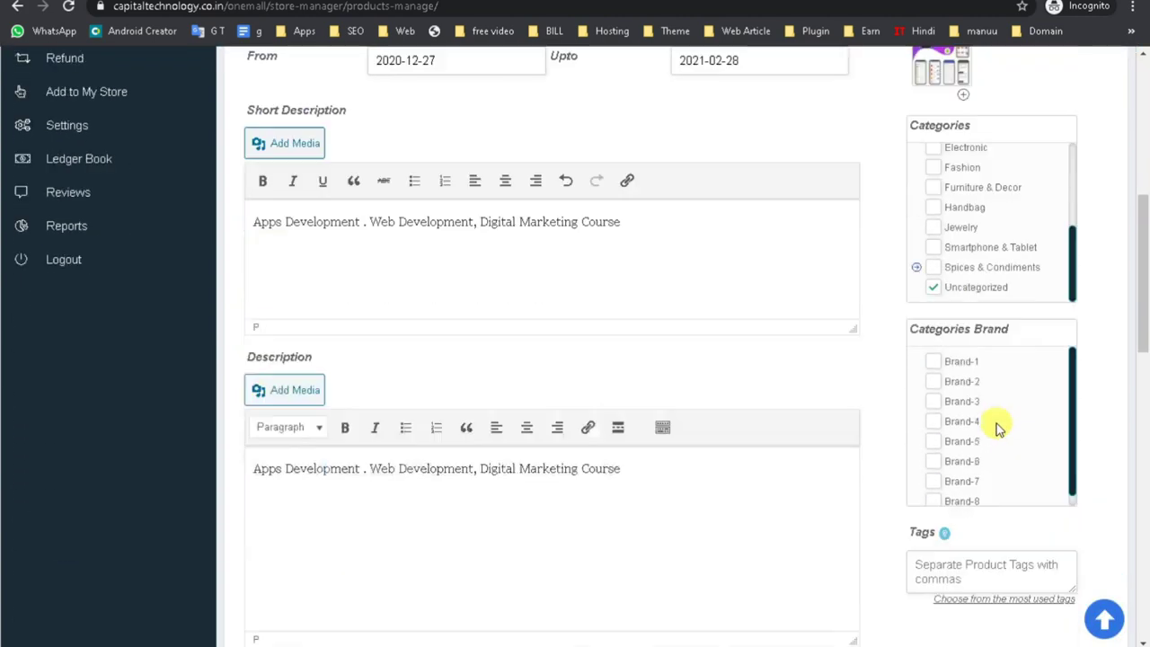
scroll(997, 428, down, 1)
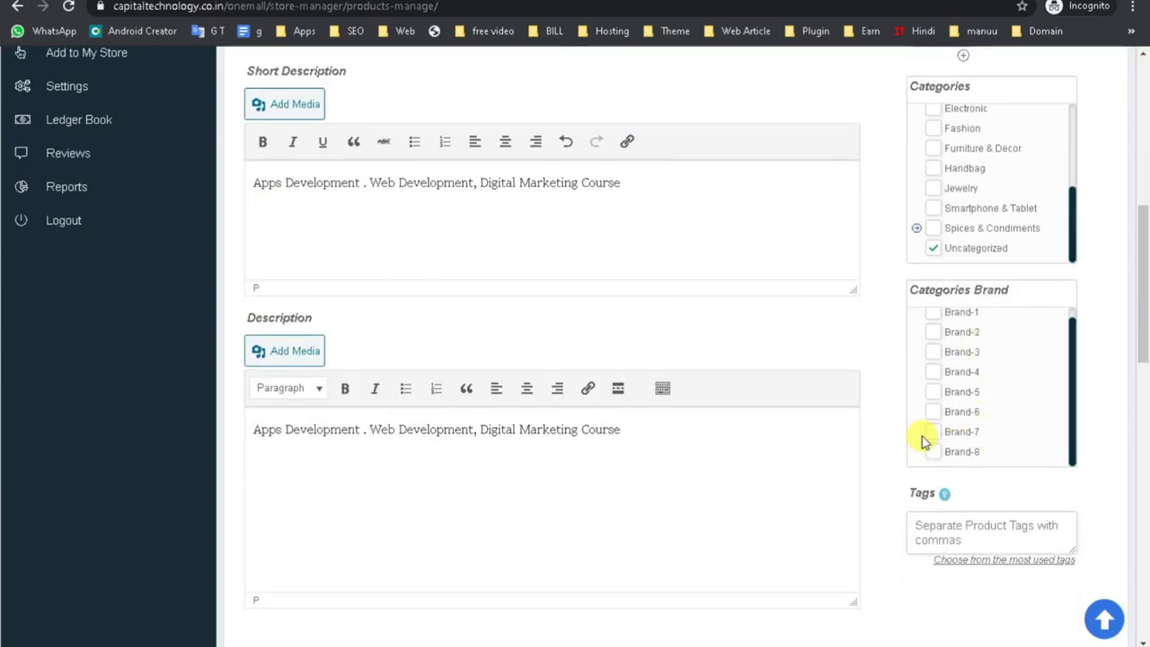
click(932, 432)
scroll(934, 422, down, 3)
click(938, 287)
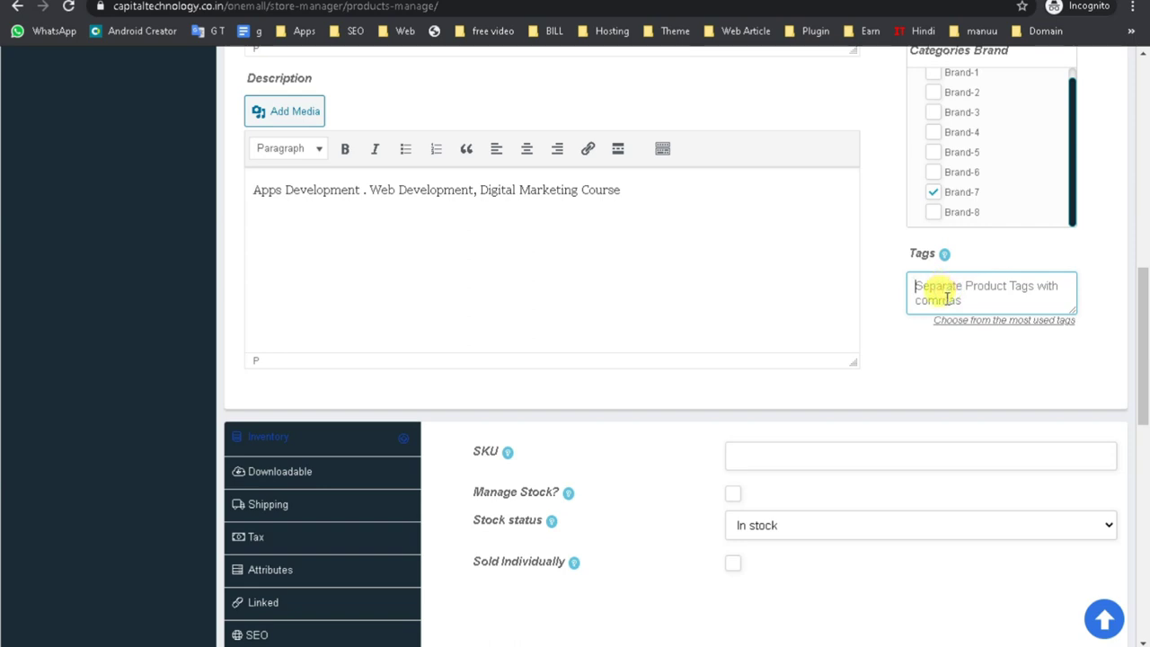
click(739, 446)
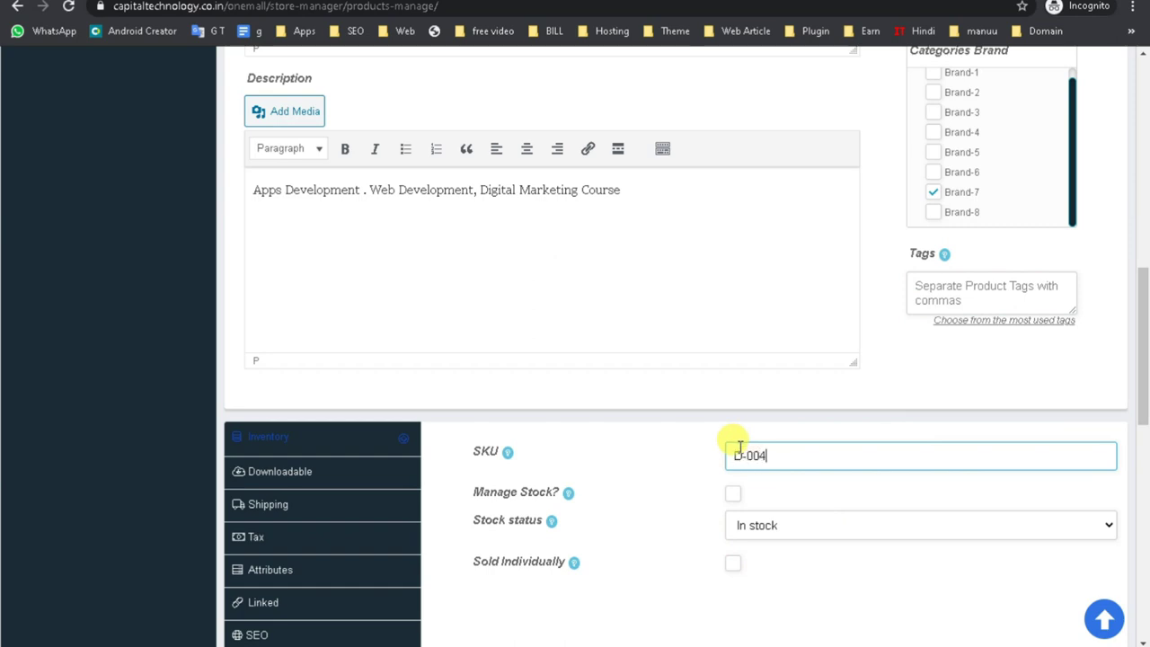
click(733, 493)
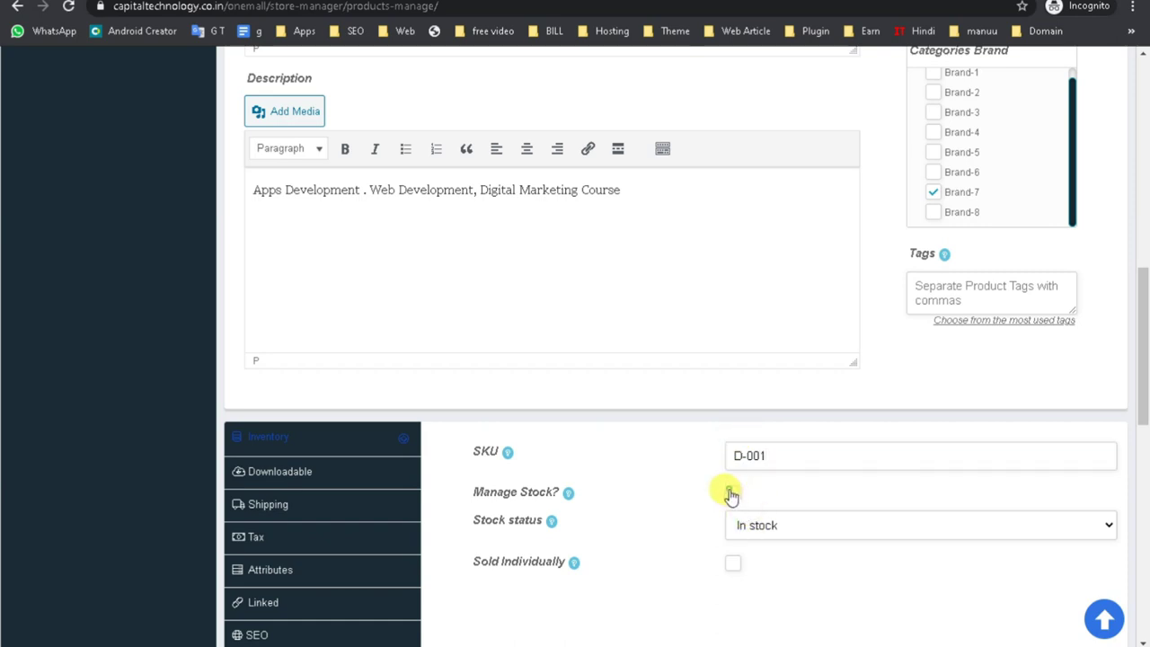
click(762, 455)
drag(762, 455, 584, 480)
scroll(585, 480, down, 1)
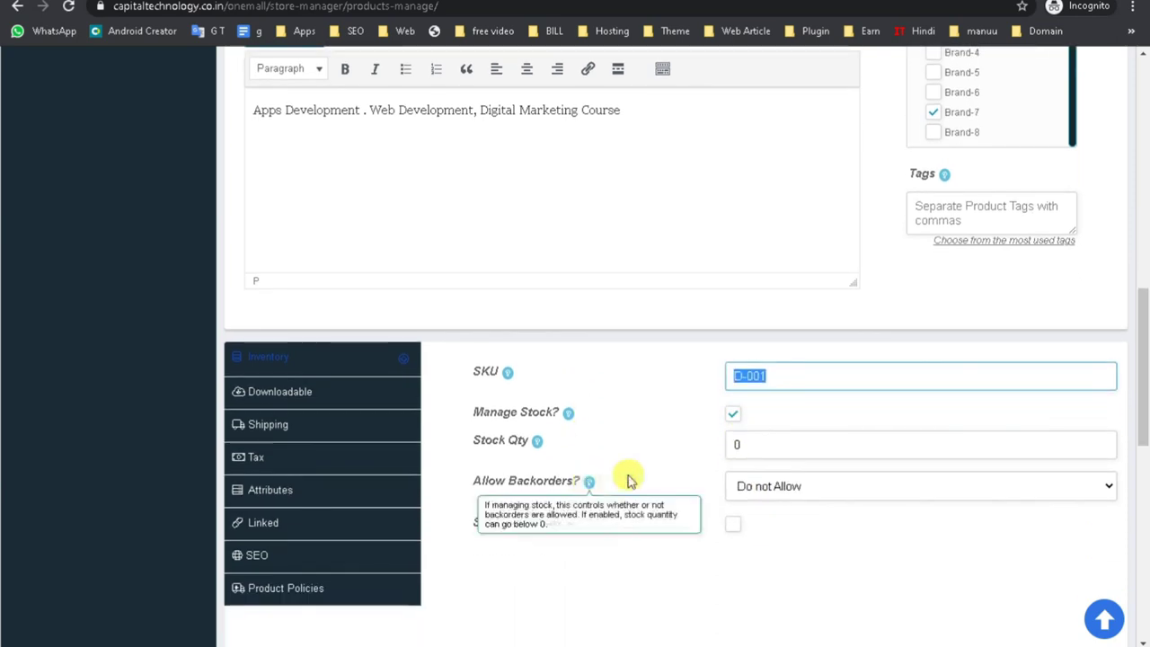
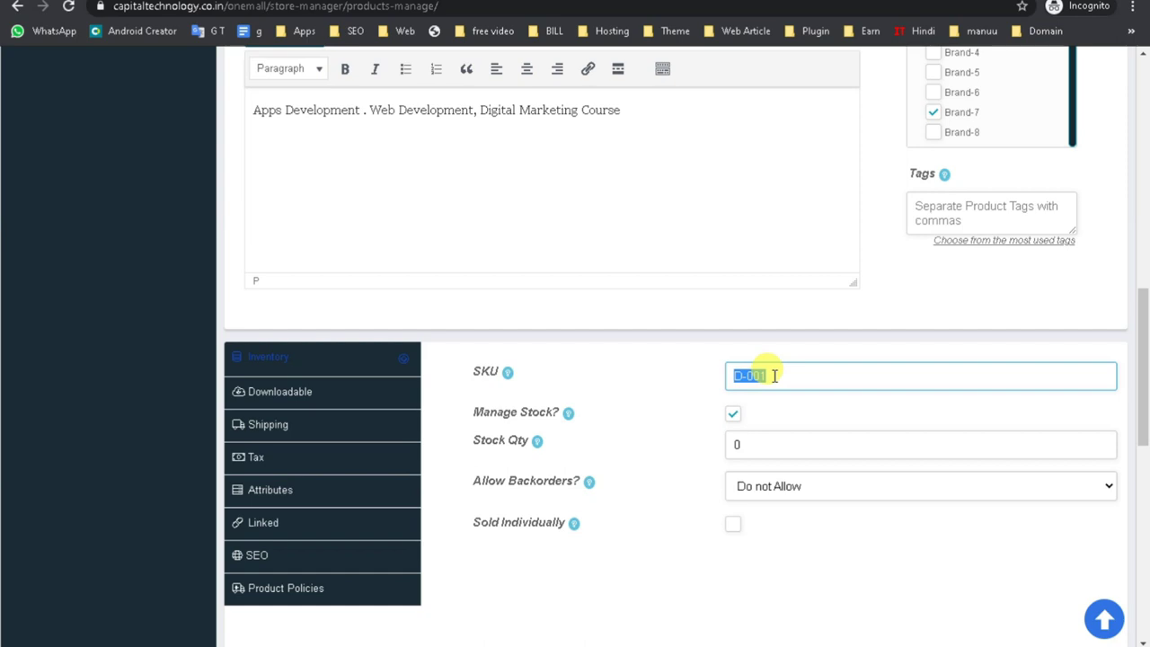
Change the stock quantity from 0 to 10 and keep backorders at Do not Allow.
double_click(776, 439)
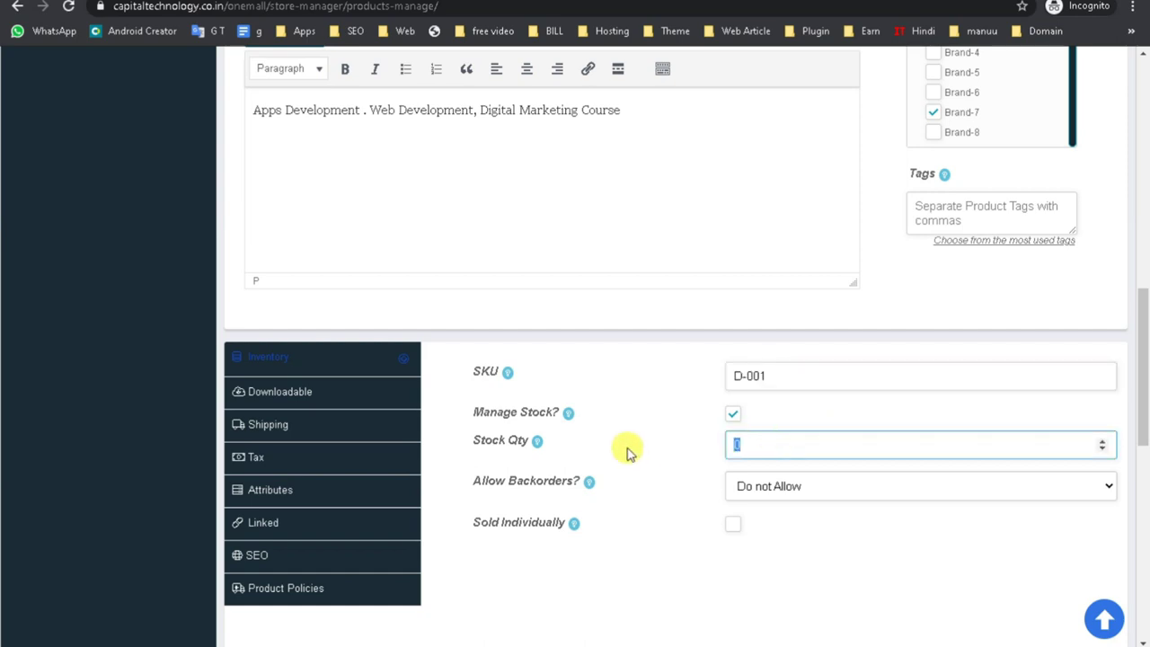
click(619, 535)
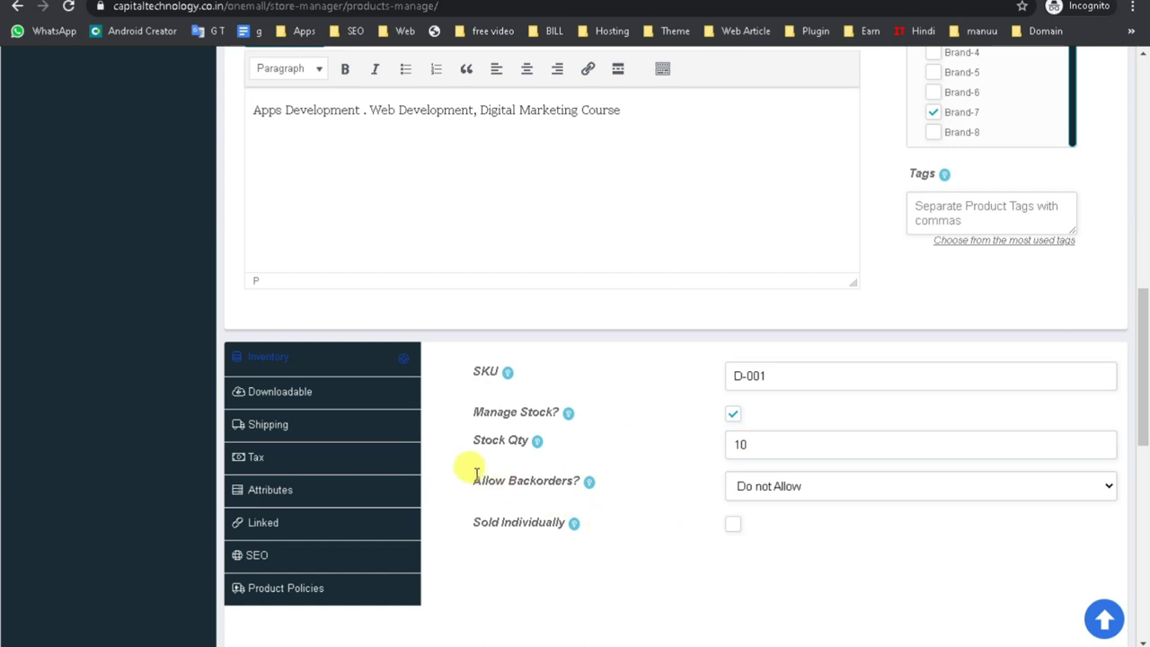
double_click(739, 439)
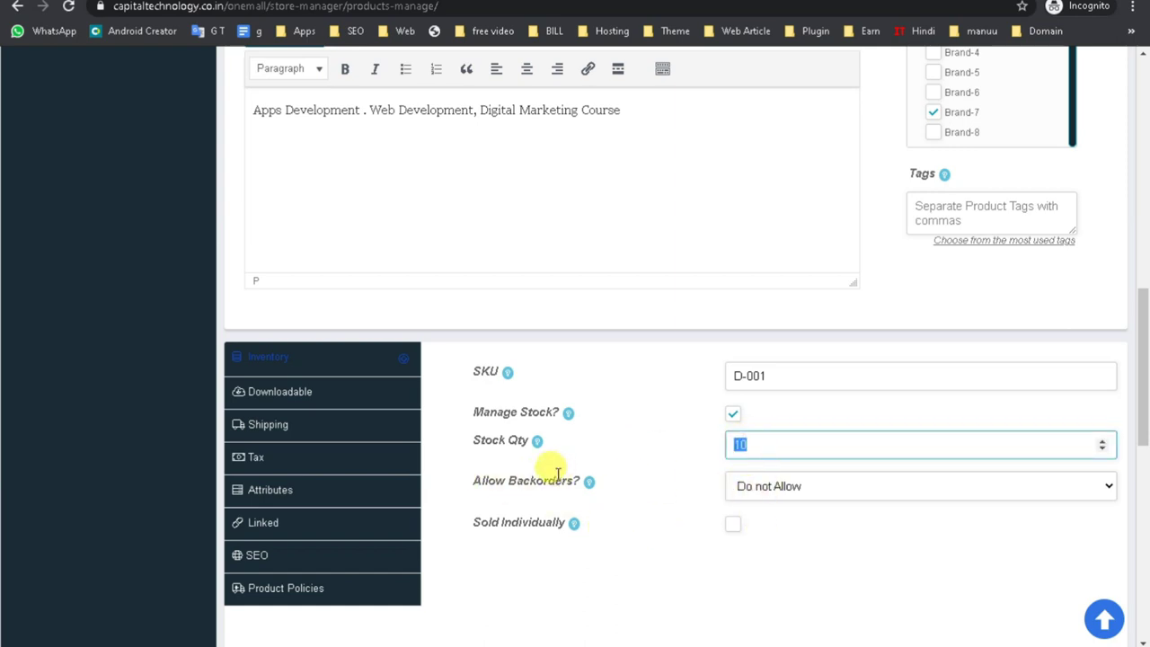
drag(776, 449, 626, 451)
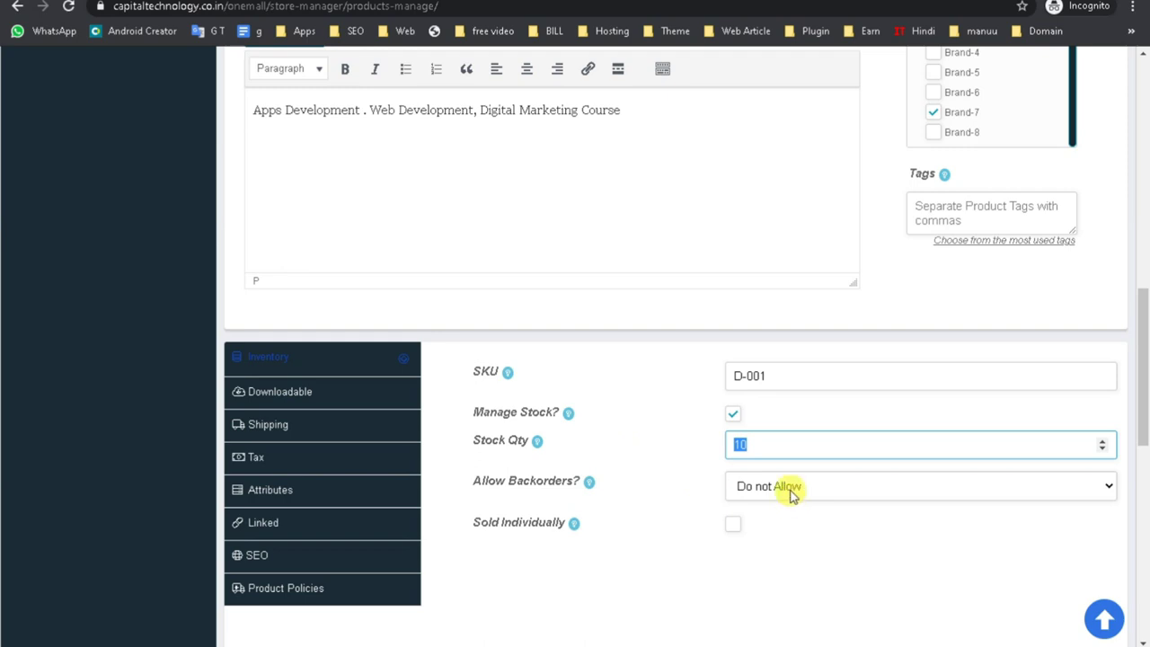
click(792, 494)
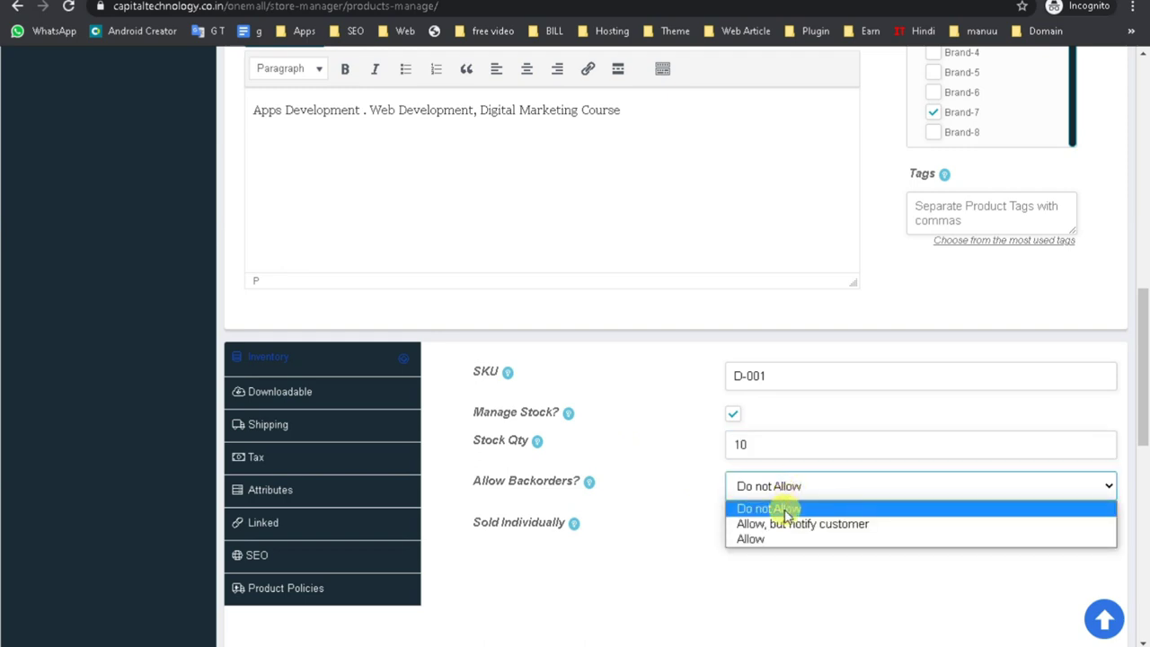
drag(764, 445, 629, 452)
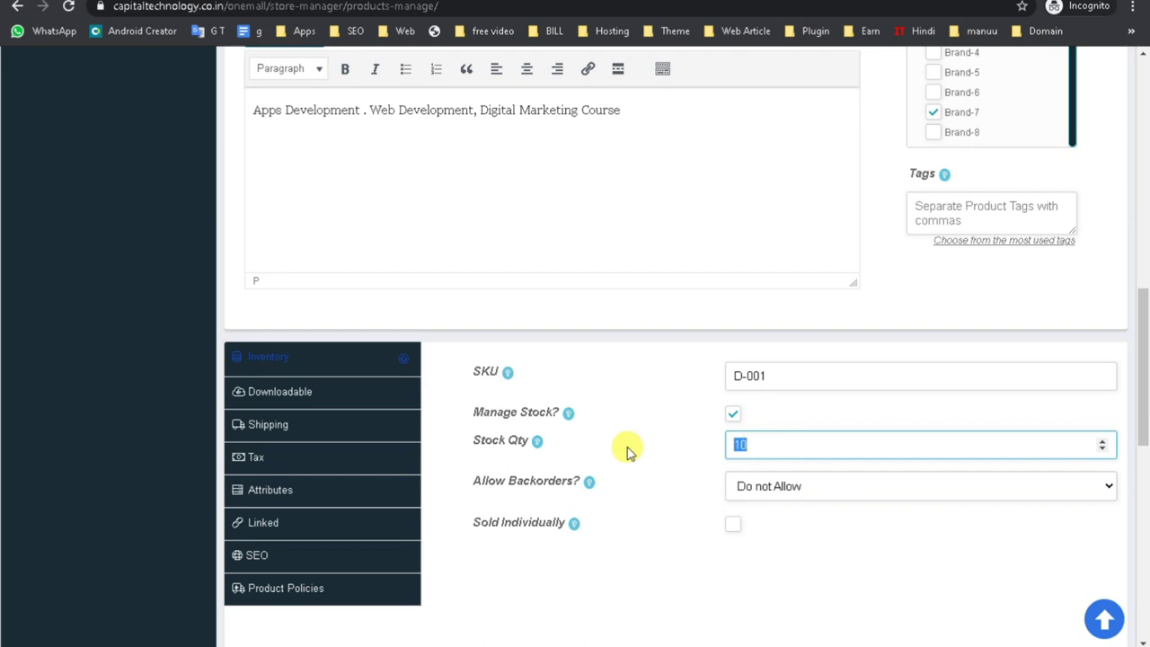
click(688, 538)
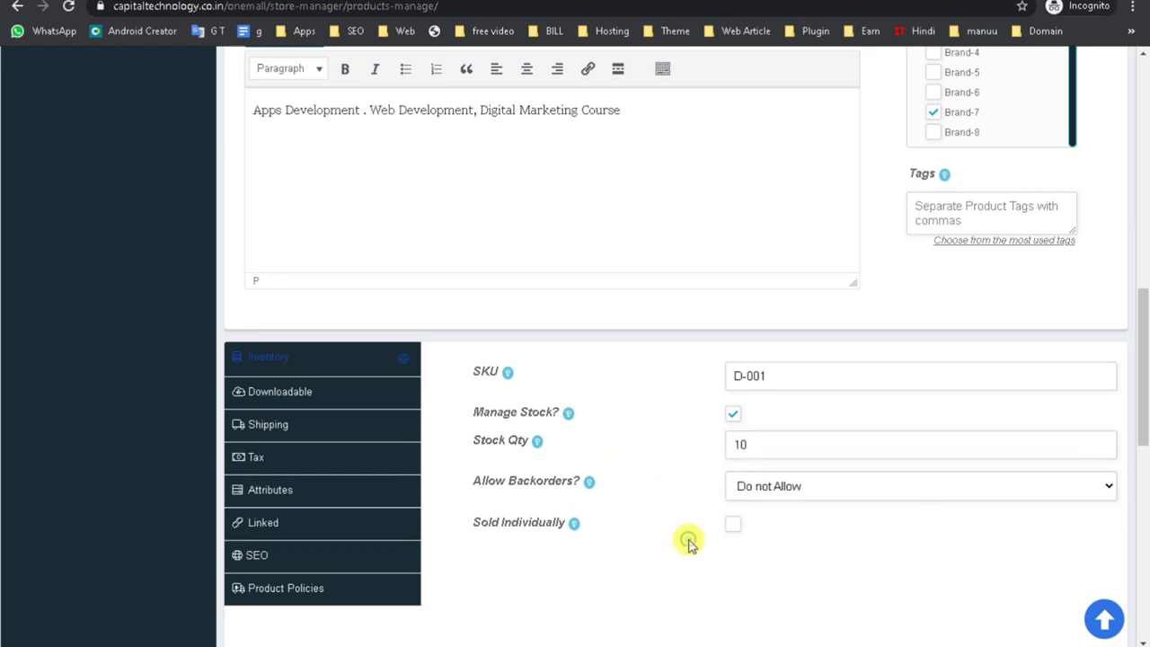
Add a download named 'Apps Development . Web Development, Digital Marketing Course' using the second library image.
click(321, 398)
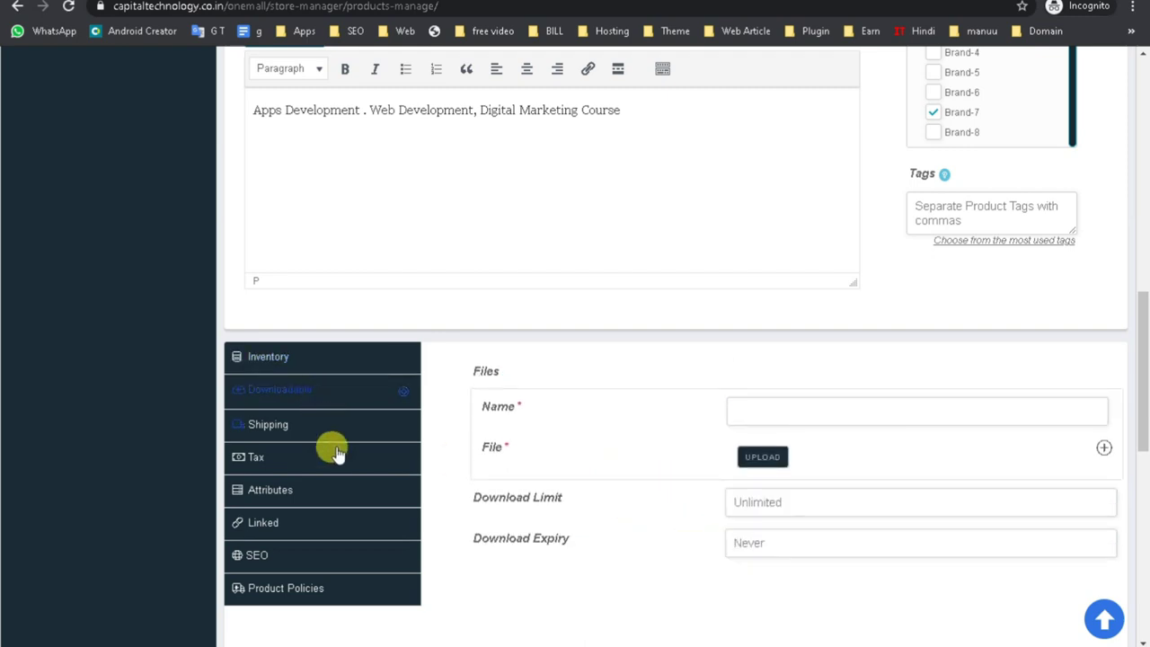
click(779, 409)
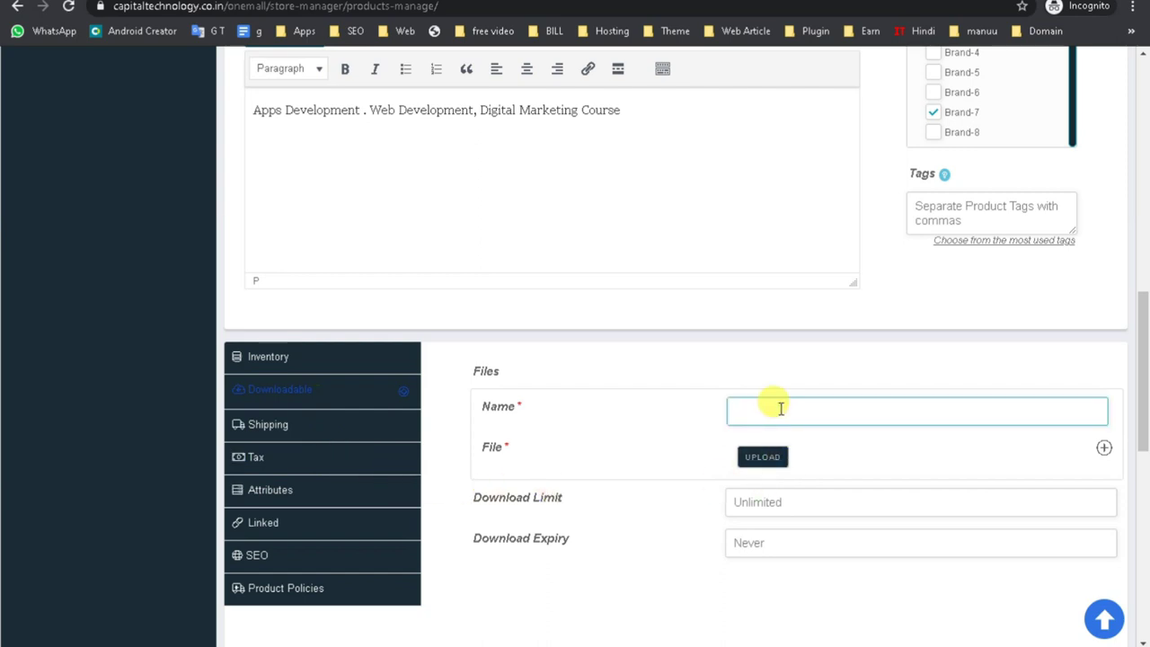
text(Apps Development . Web Development, Digital Marketing Course)
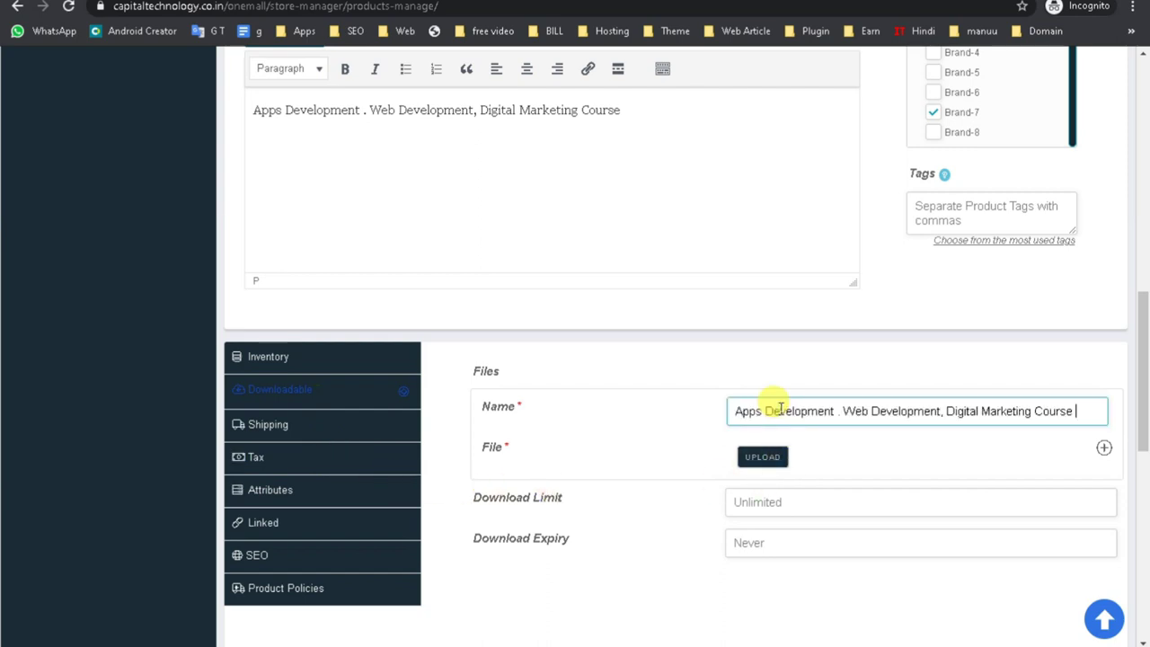
click(762, 459)
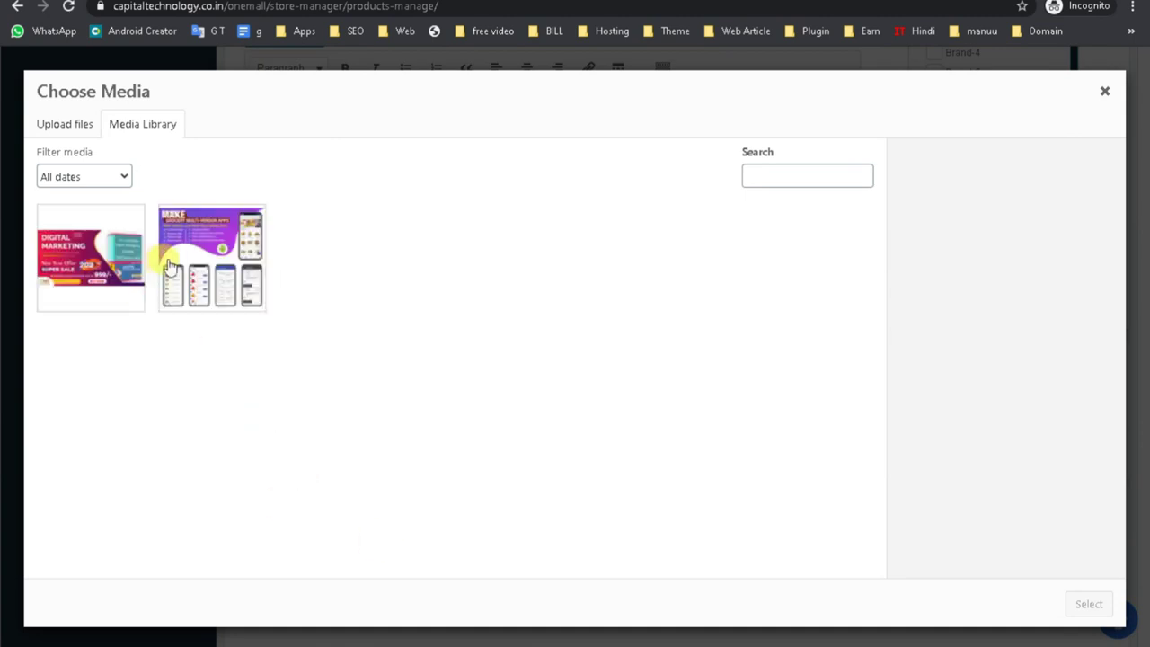
click(206, 259)
click(1089, 604)
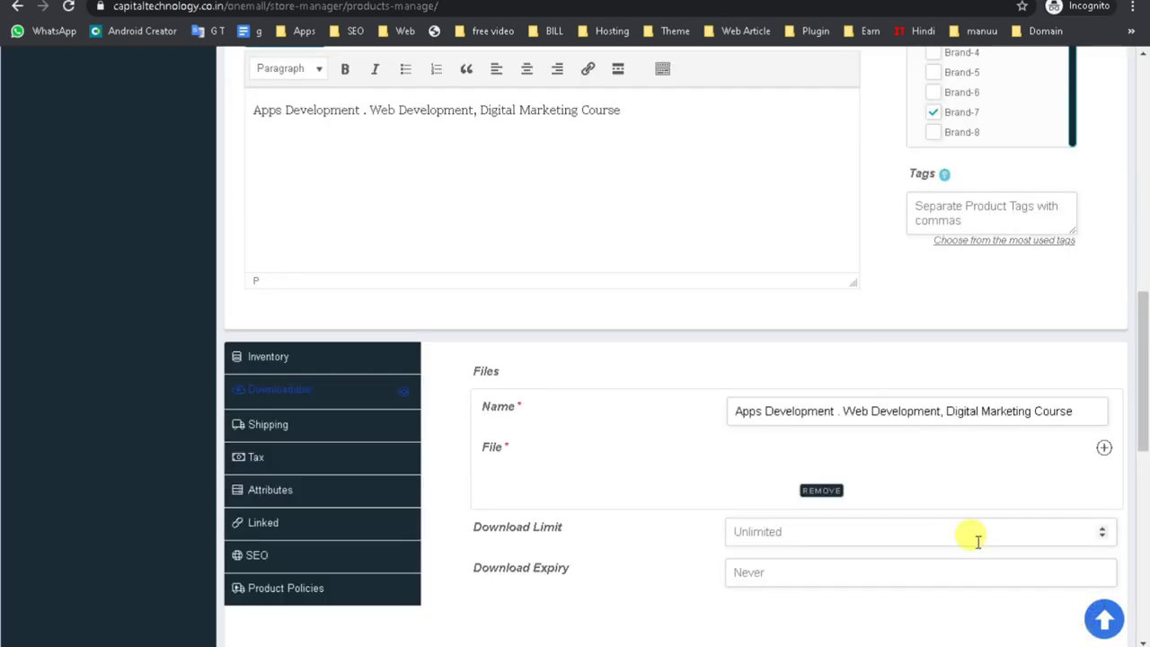
Check that the download limit and expiry stay unlimited with no expiry.
scroll(978, 538, down, 1)
click(778, 494)
click(761, 450)
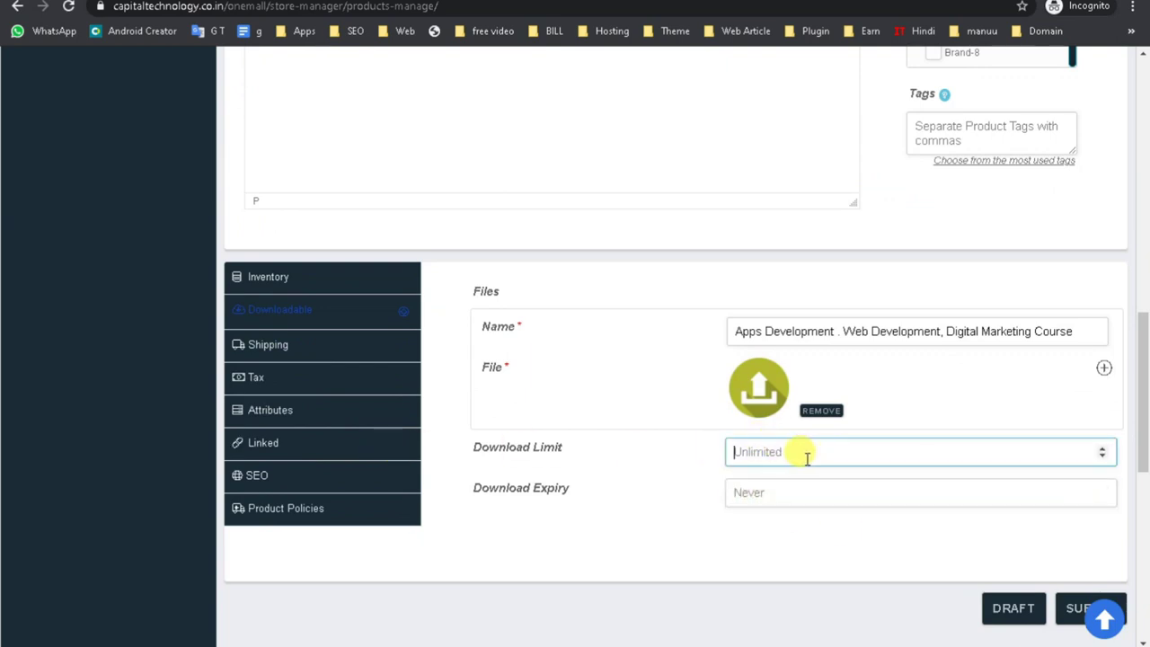
click(761, 489)
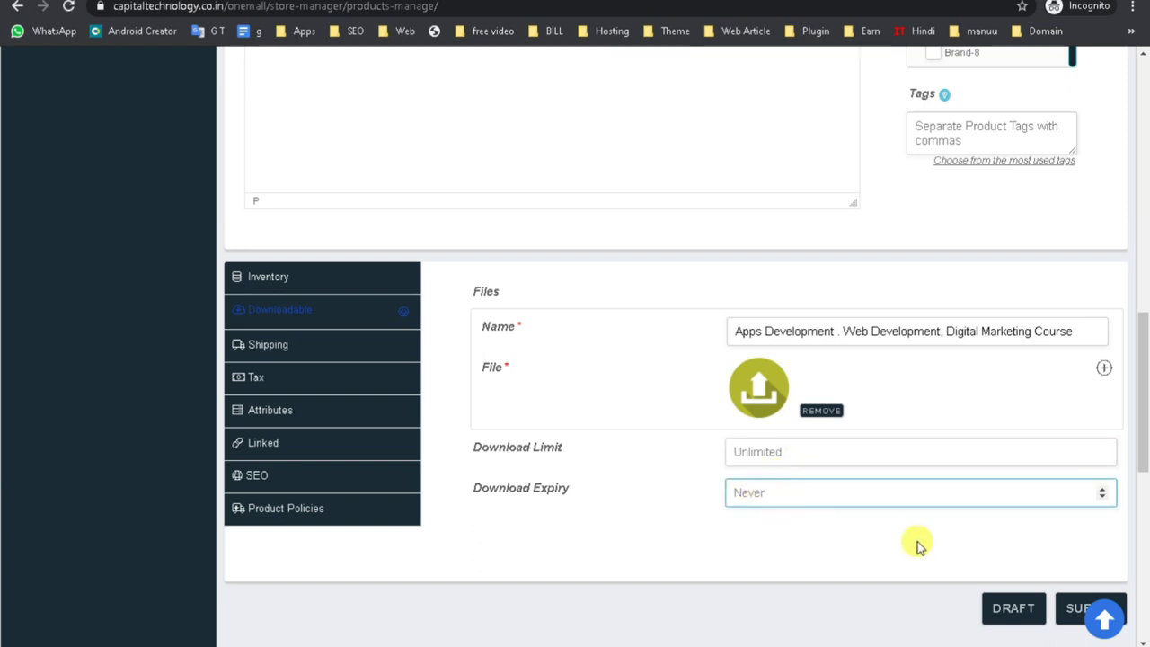
Set the product's tax class to 12% GST.
click(288, 345)
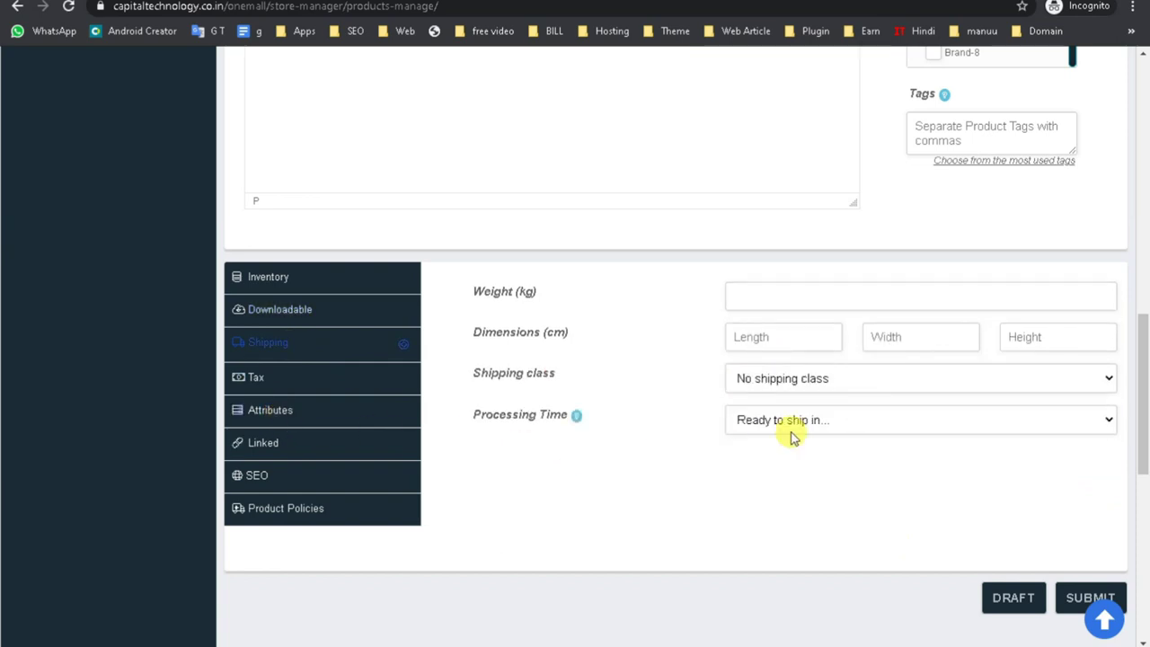
click(261, 378)
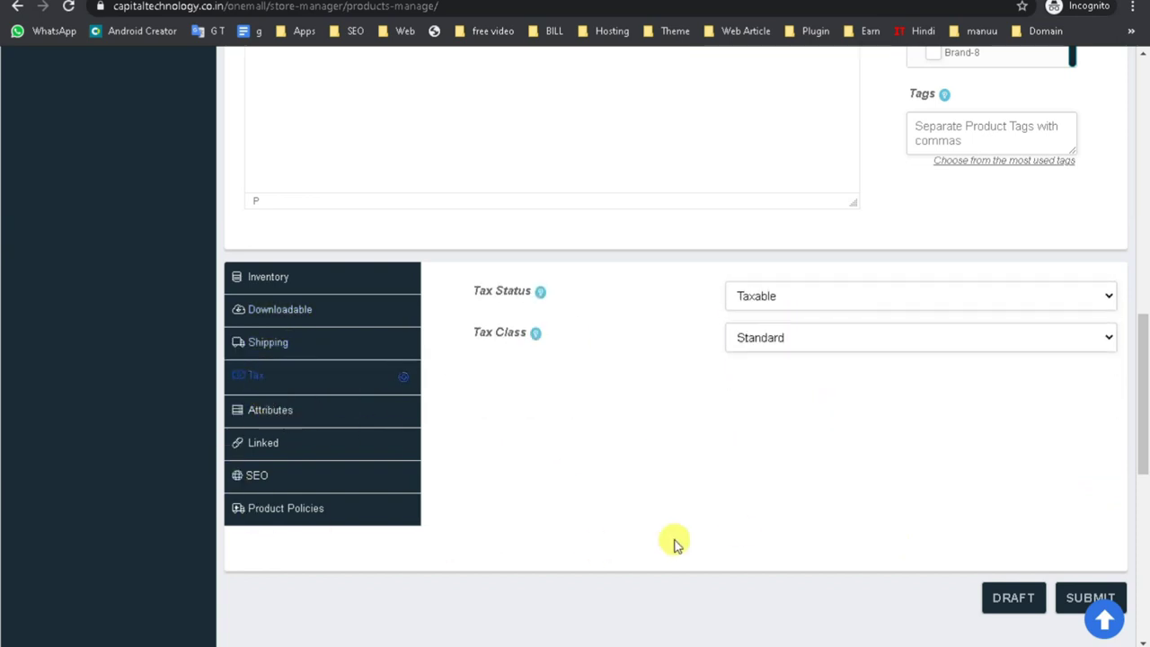
click(771, 341)
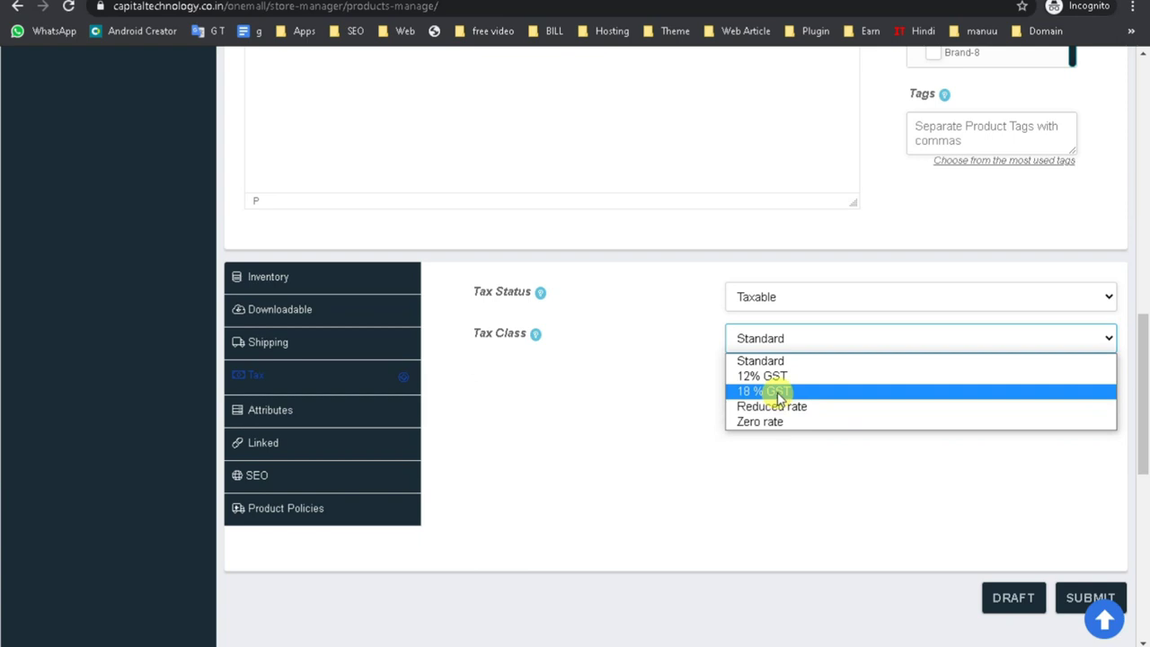
click(778, 396)
click(787, 339)
click(787, 376)
Expand the Color attribute and close it without choosing any colours.
click(289, 409)
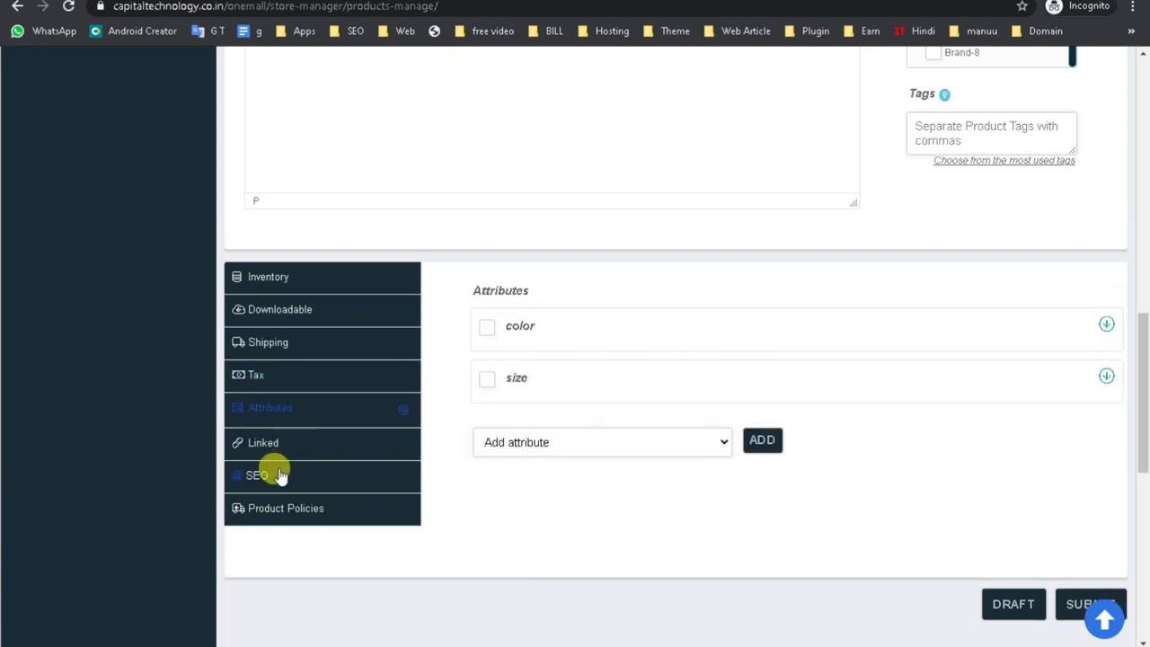
click(487, 327)
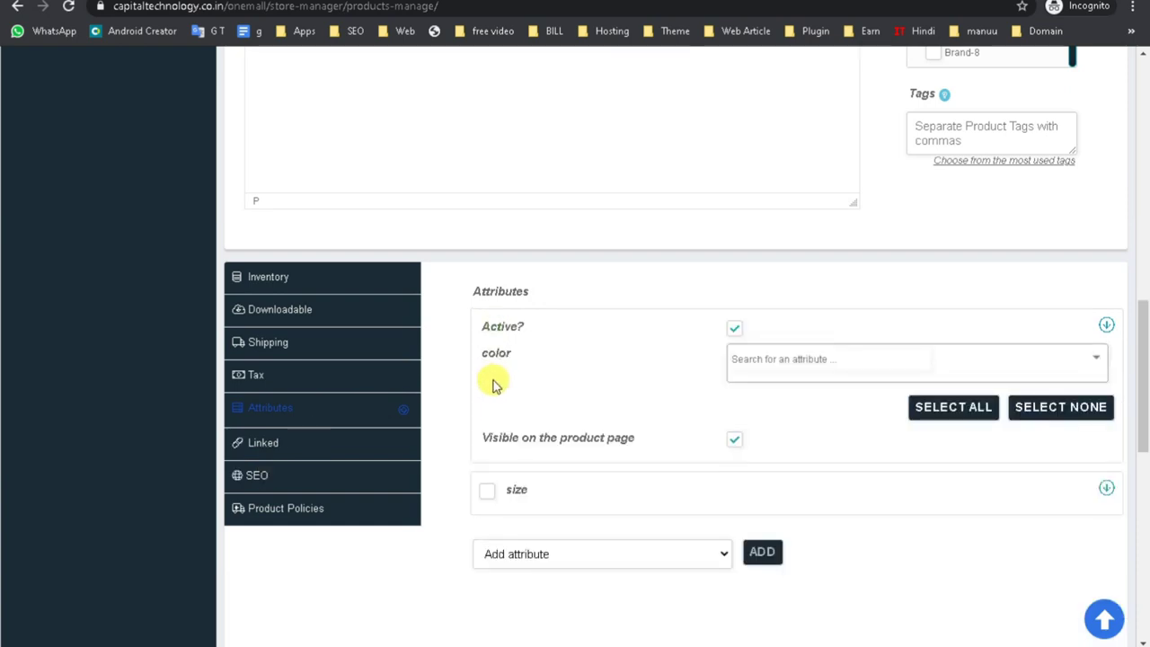
click(732, 330)
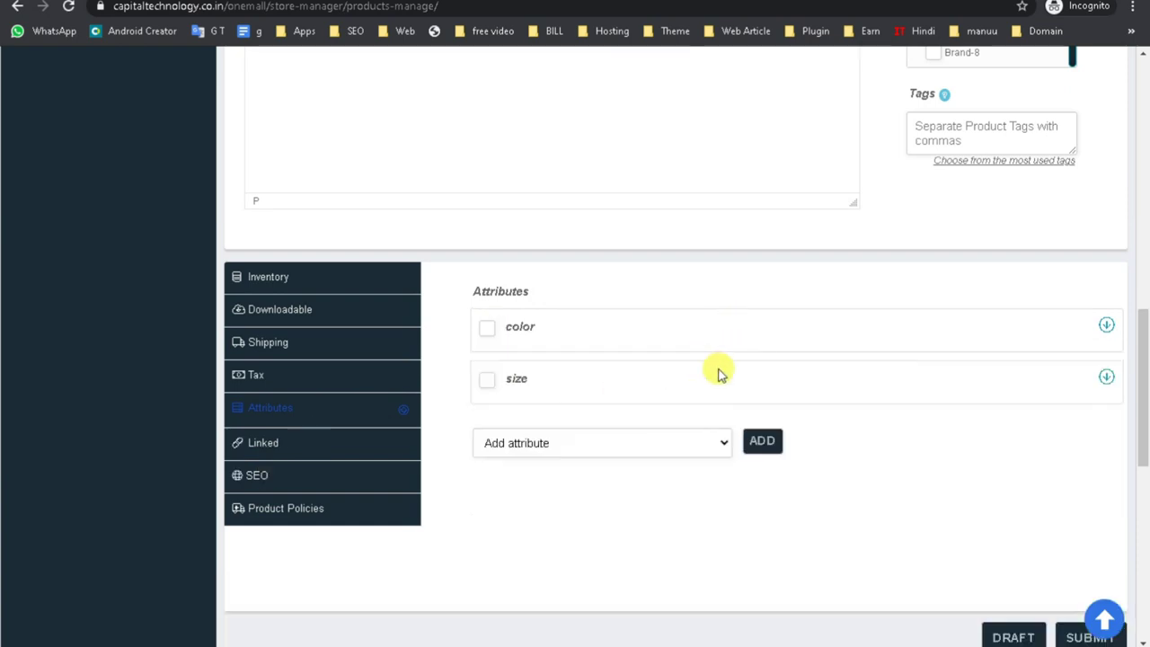
click(492, 331)
click(808, 358)
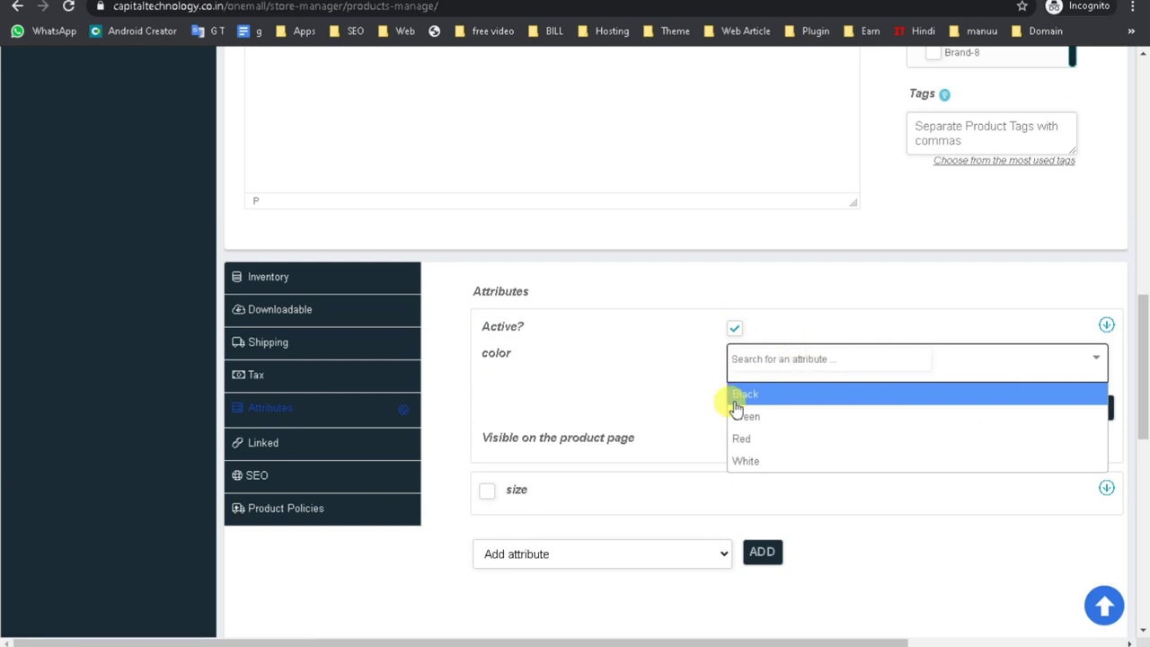
click(734, 333)
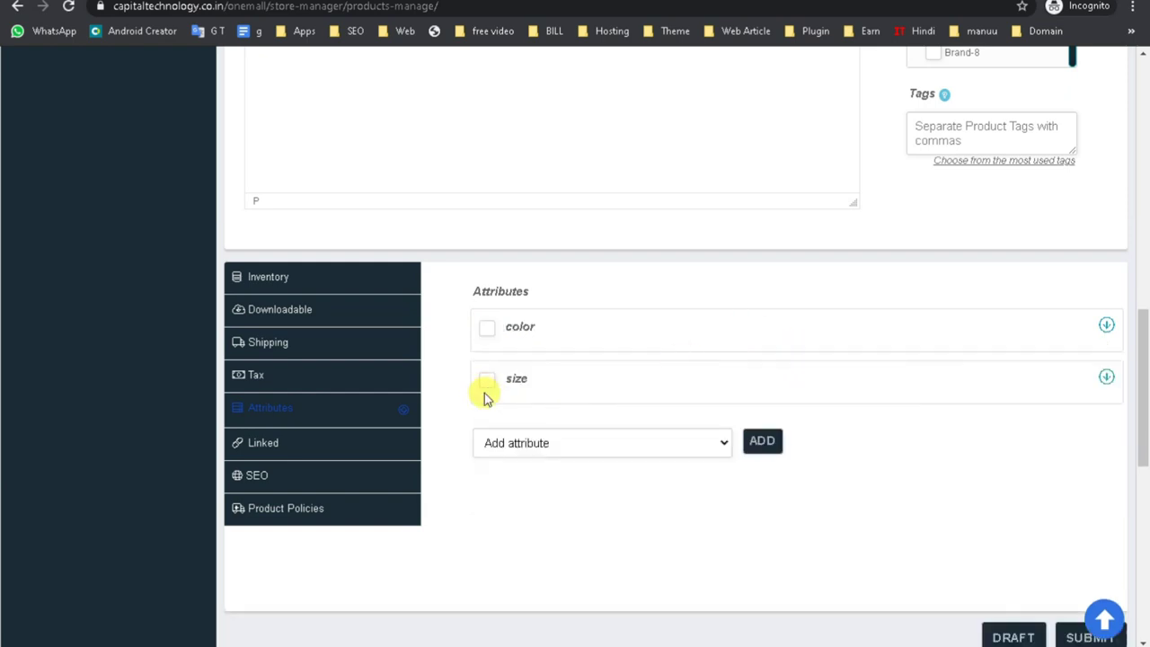
Look through the Linked and SEO settings, then show the Product Policies editors.
click(289, 448)
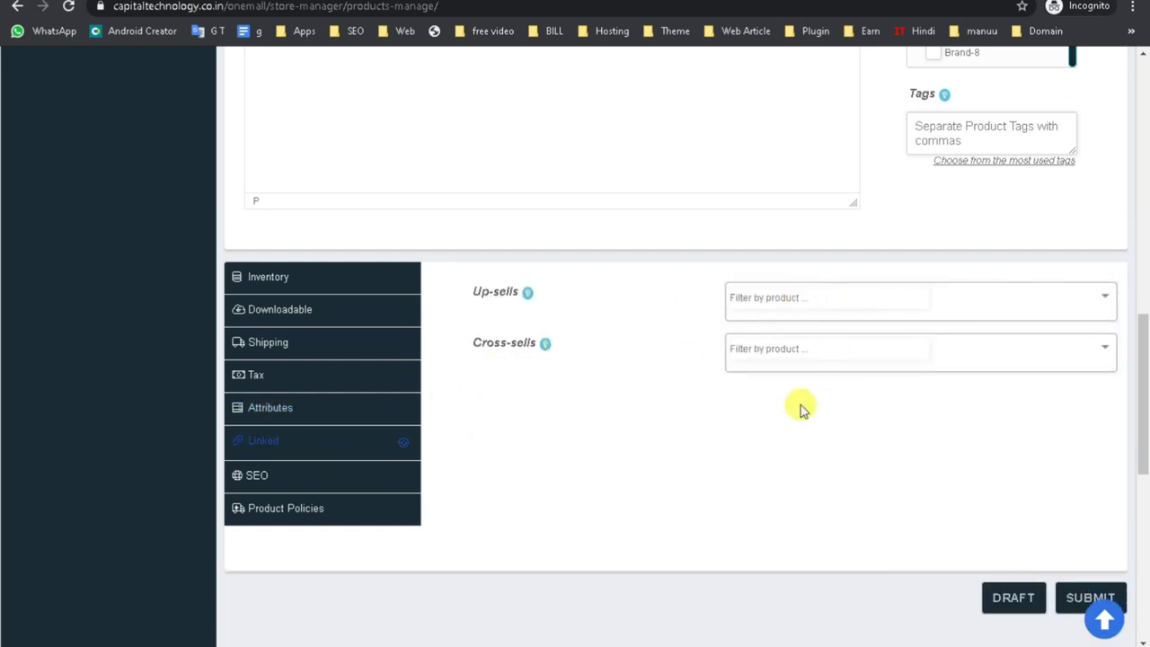
click(260, 476)
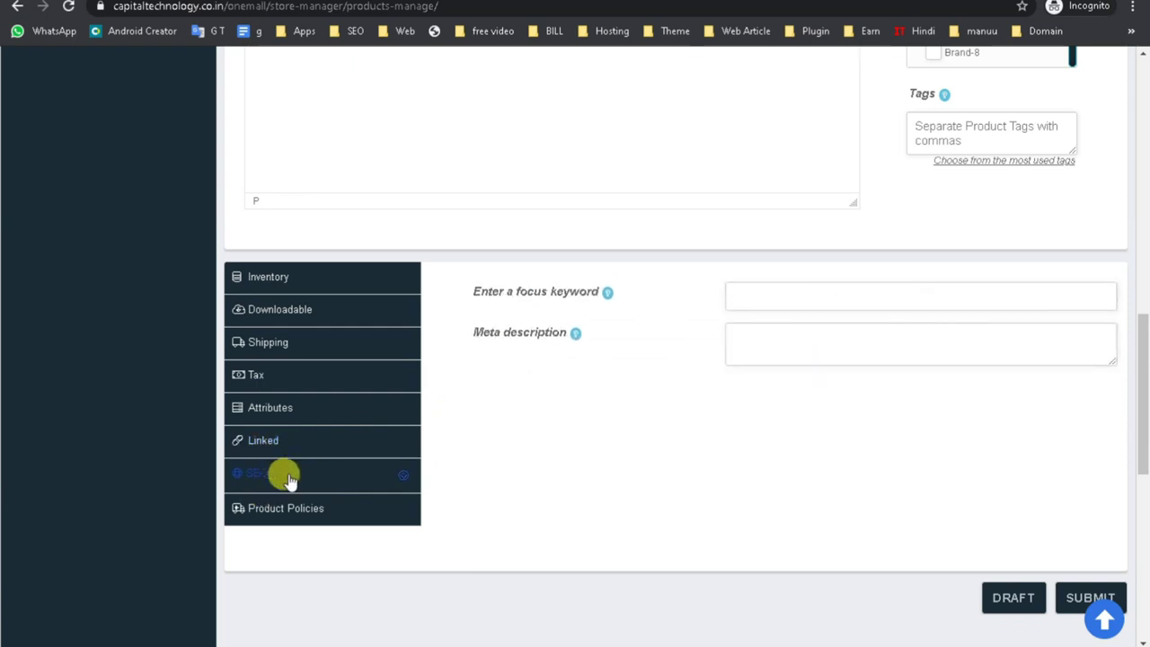
click(756, 283)
click(765, 334)
click(323, 510)
Leave the policy fields empty and submit the Digital Marketing Course product.
scroll(575, 509, down, 1)
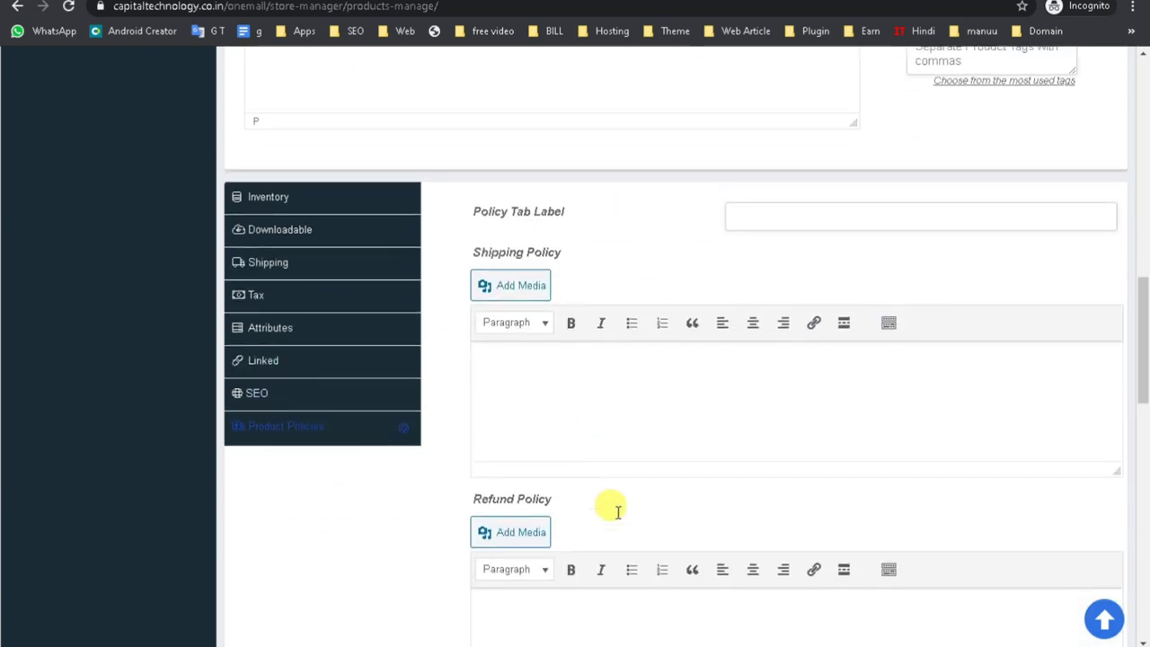
click(589, 377)
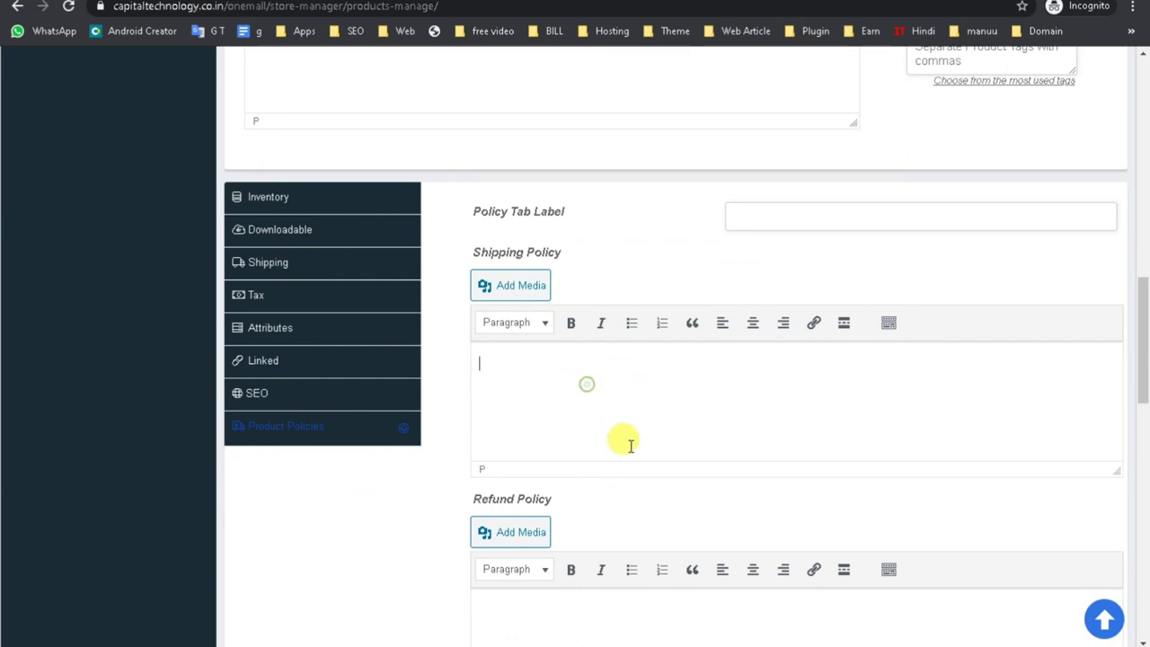
scroll(629, 444, down, 5)
scroll(633, 465, up, 9)
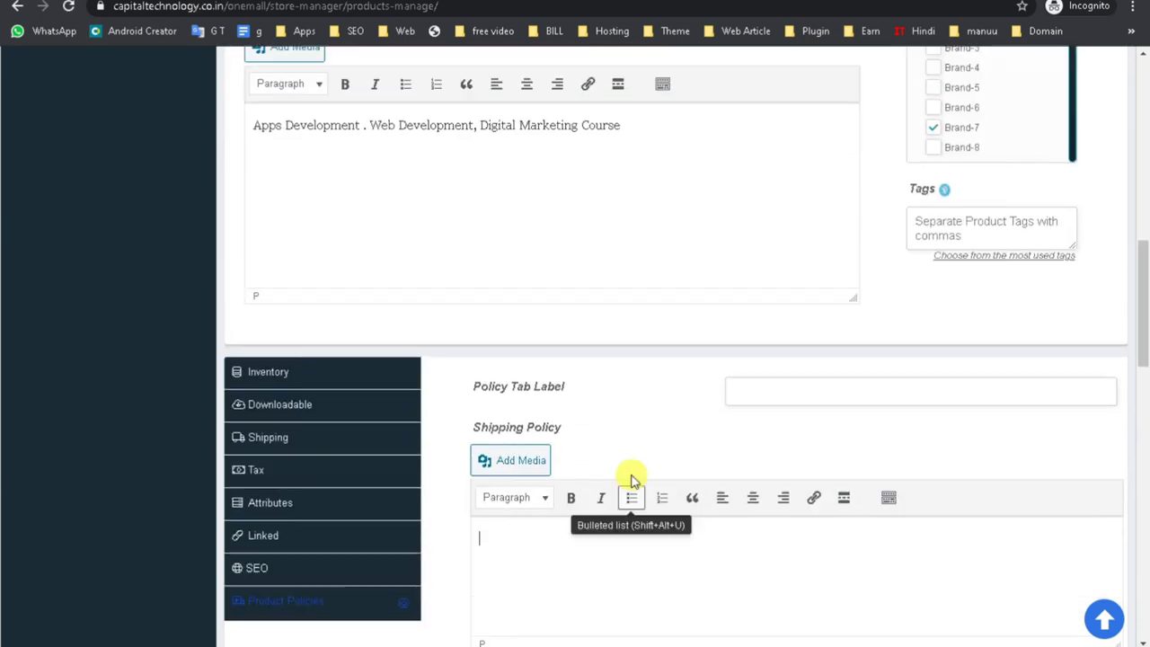
scroll(635, 477, up, 6)
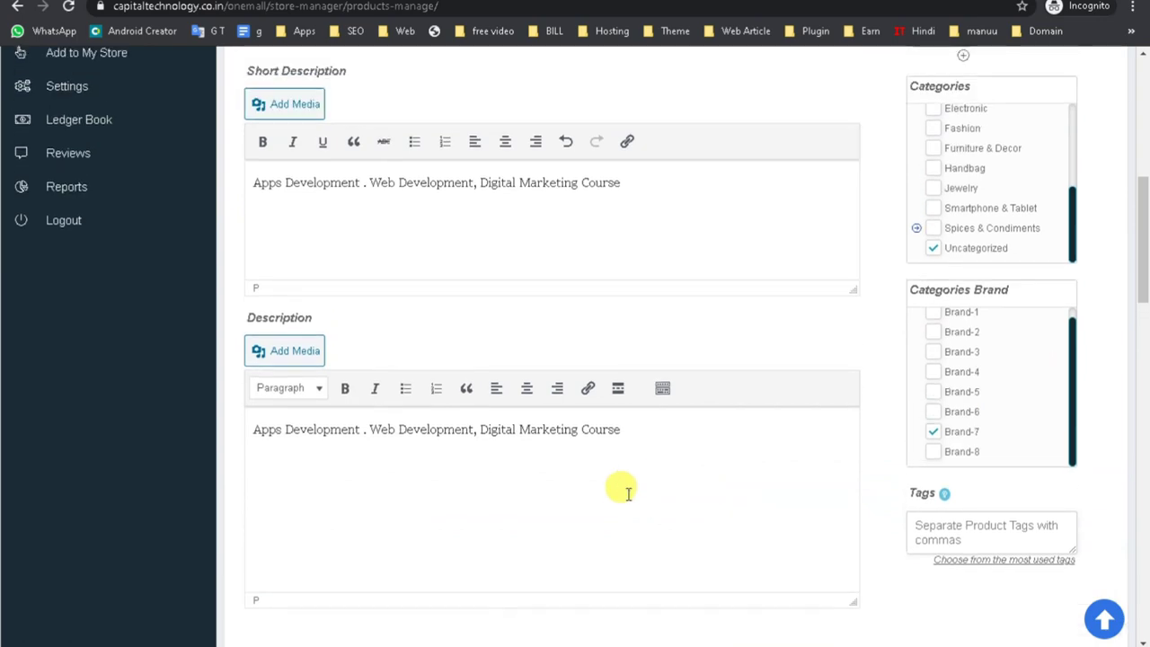
scroll(629, 557, up, 3)
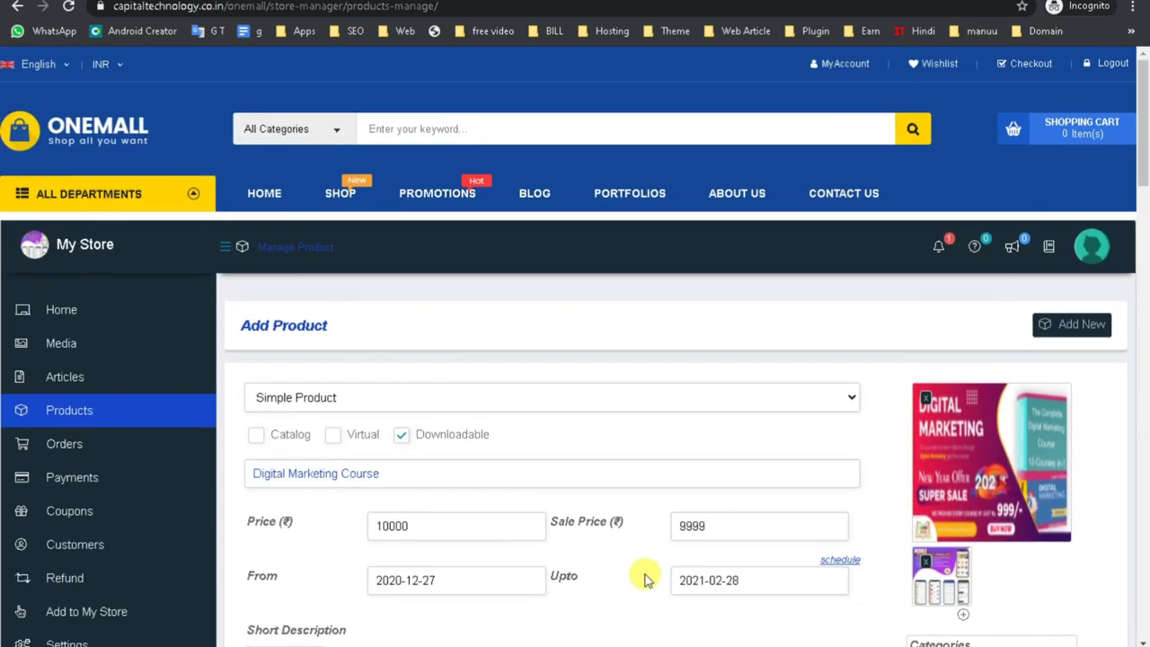
scroll(938, 521, down, 16)
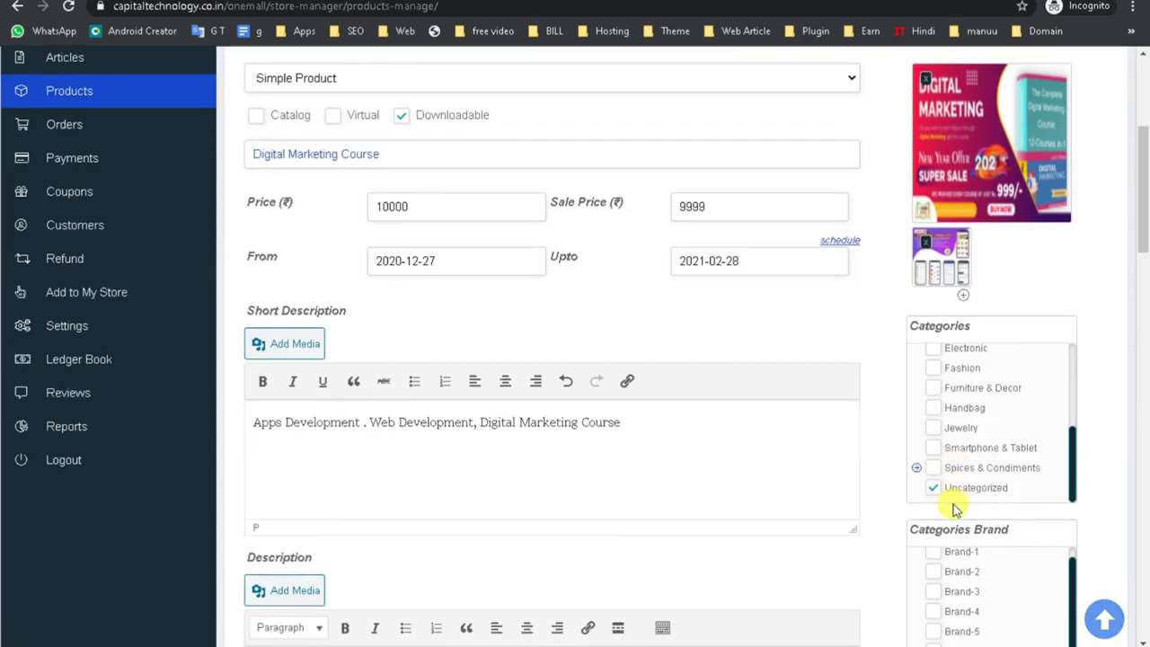
scroll(918, 555, down, 5)
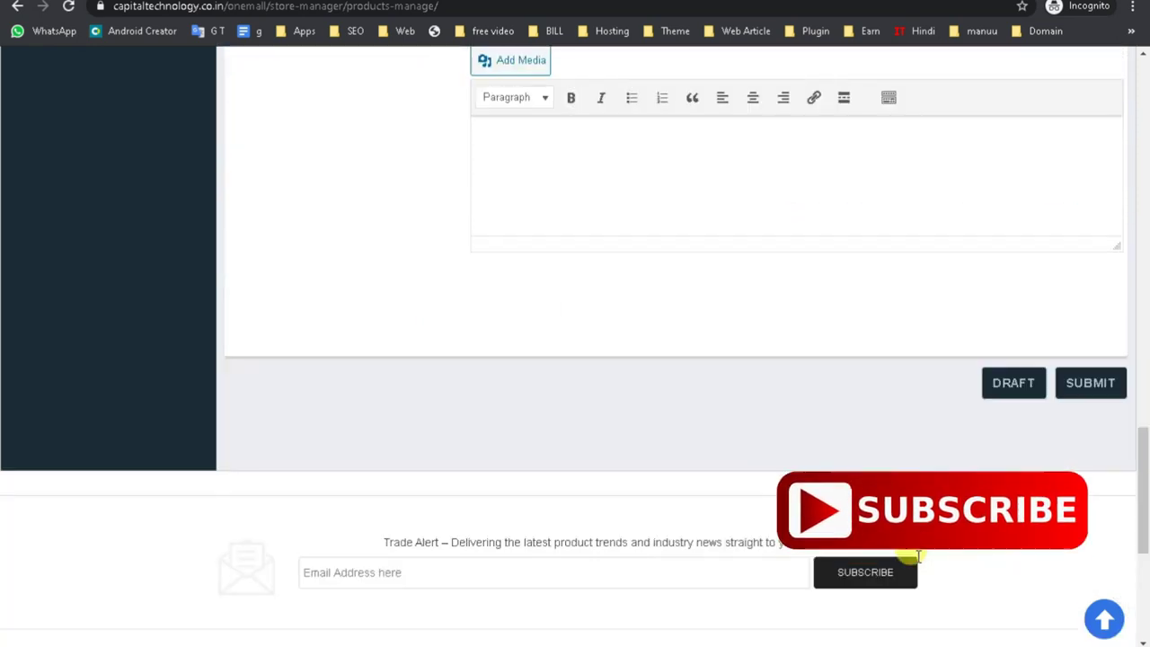
click(1091, 383)
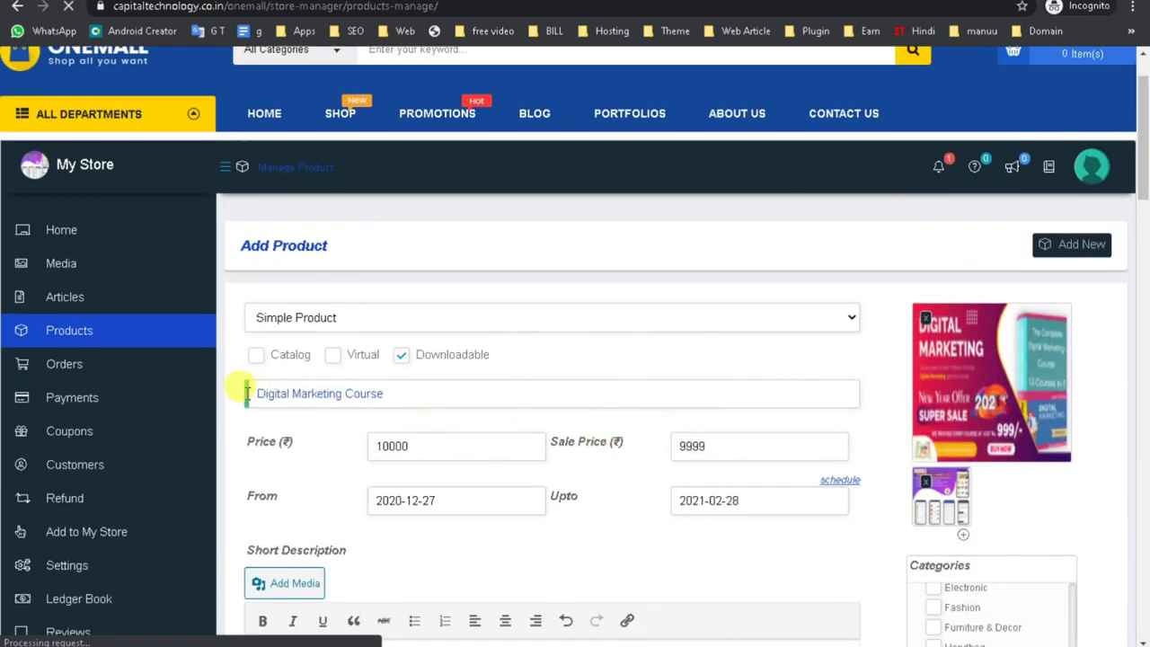
Copy the 'Digital Marketing Course' title and move to the other OneMall window.
drag(247, 393, 429, 396)
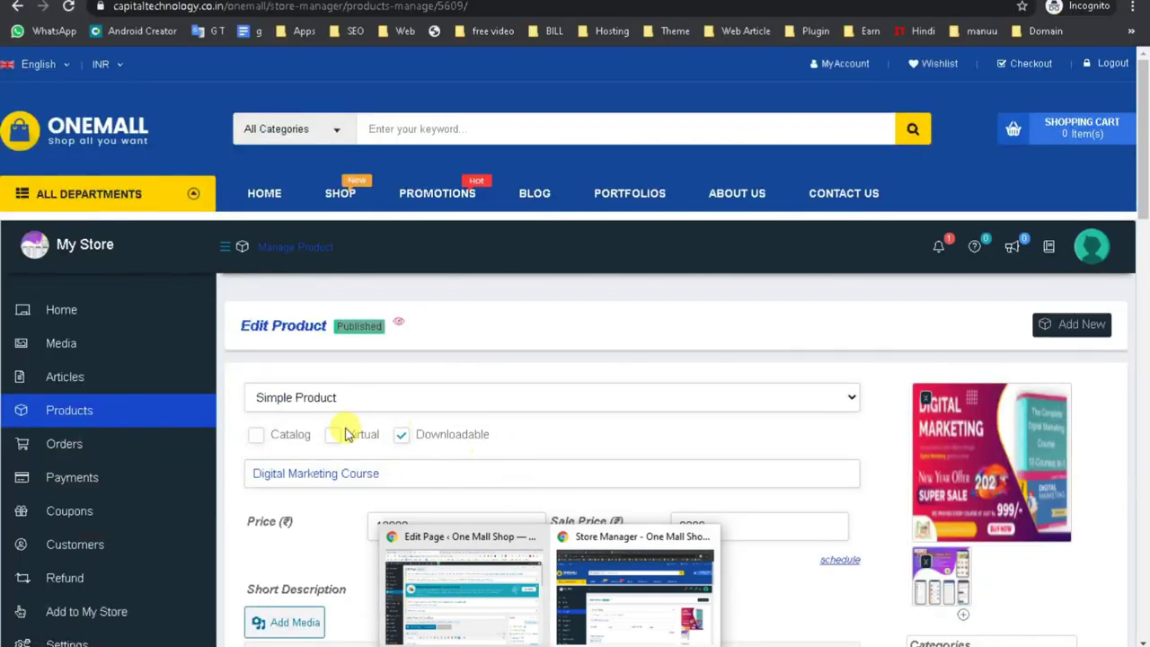
triple_click(346, 474)
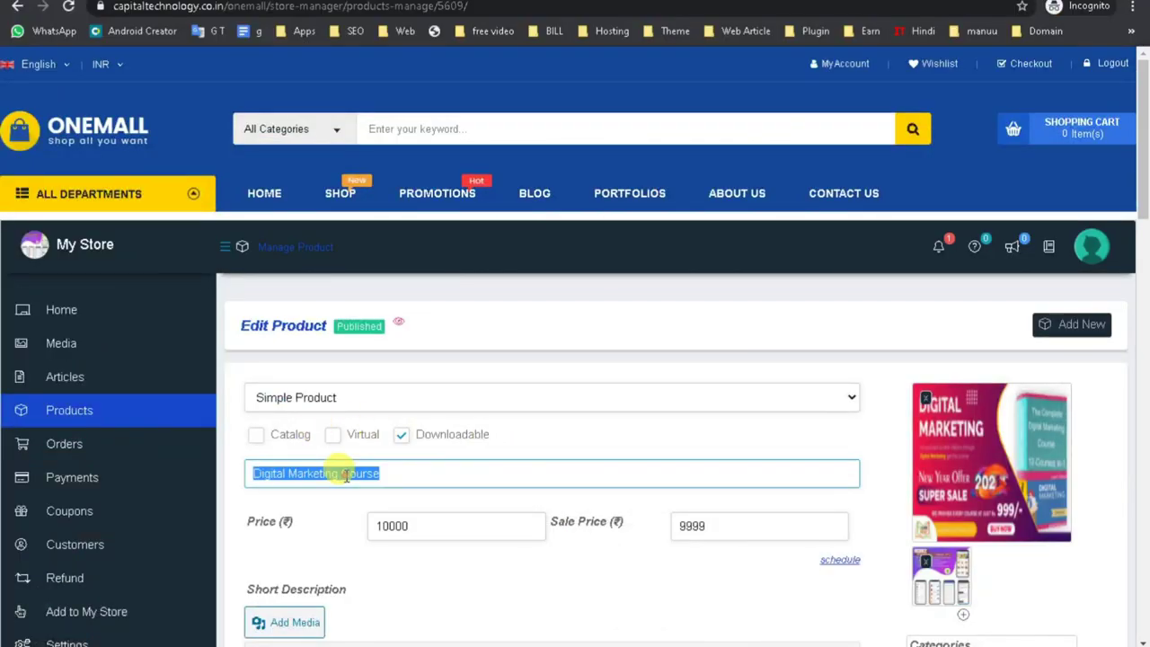
right_click(345, 474)
click(395, 290)
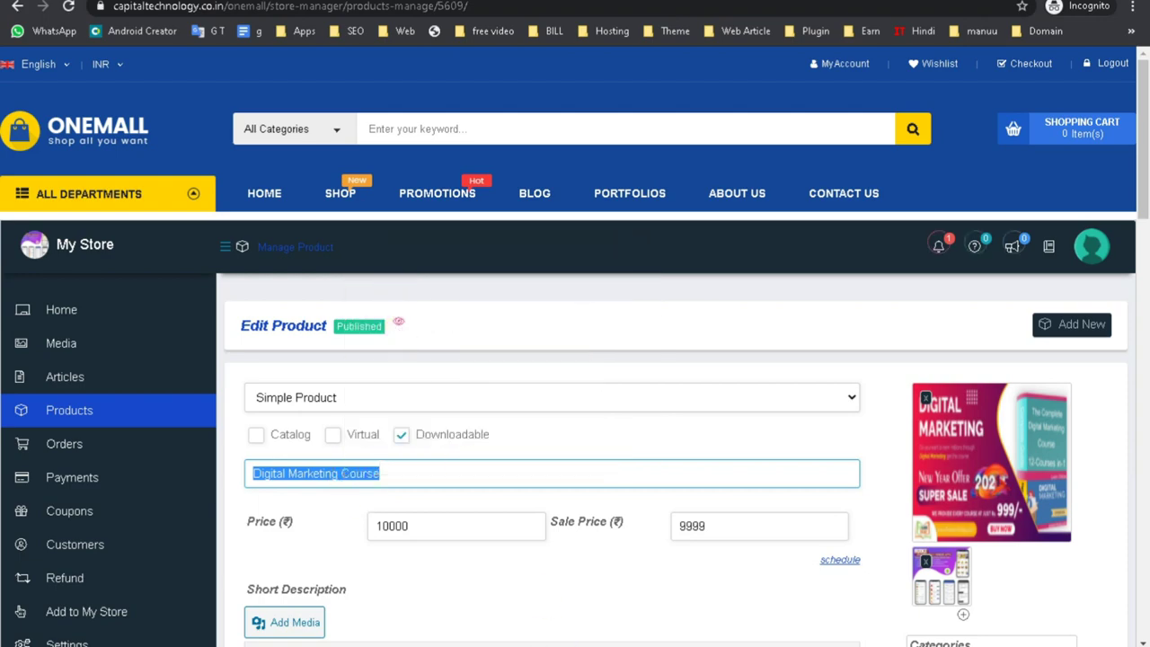
click(462, 623)
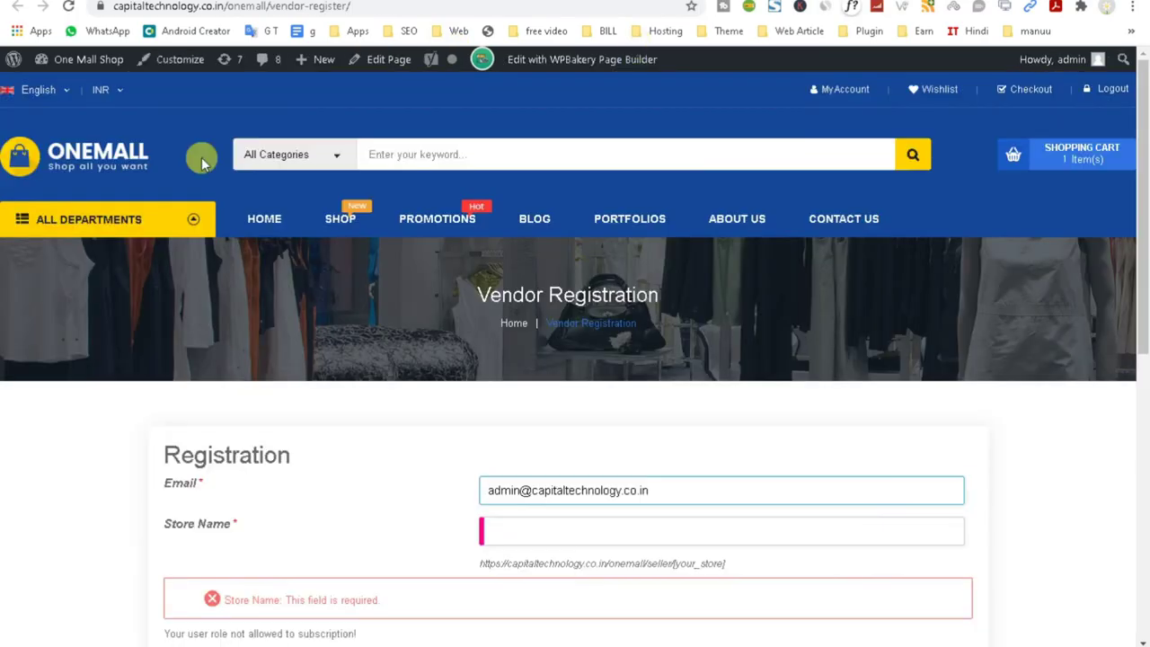
Paste 'Digital Marketing Course' into the store search box and search.
click(415, 155)
right_click(419, 158)
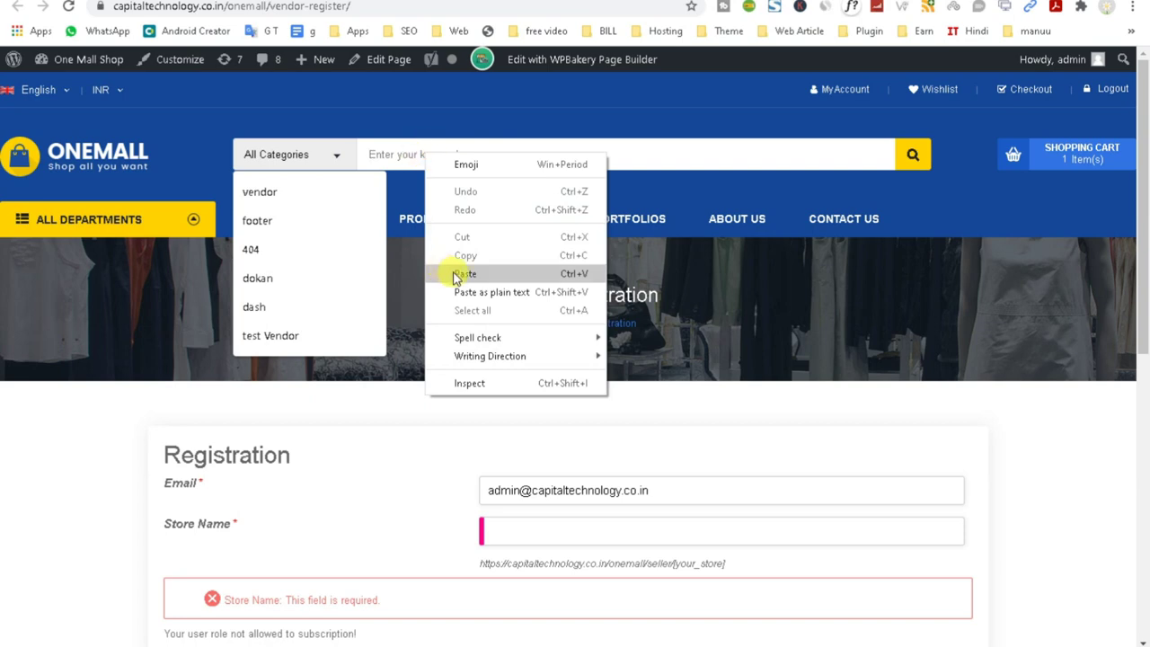
click(458, 273)
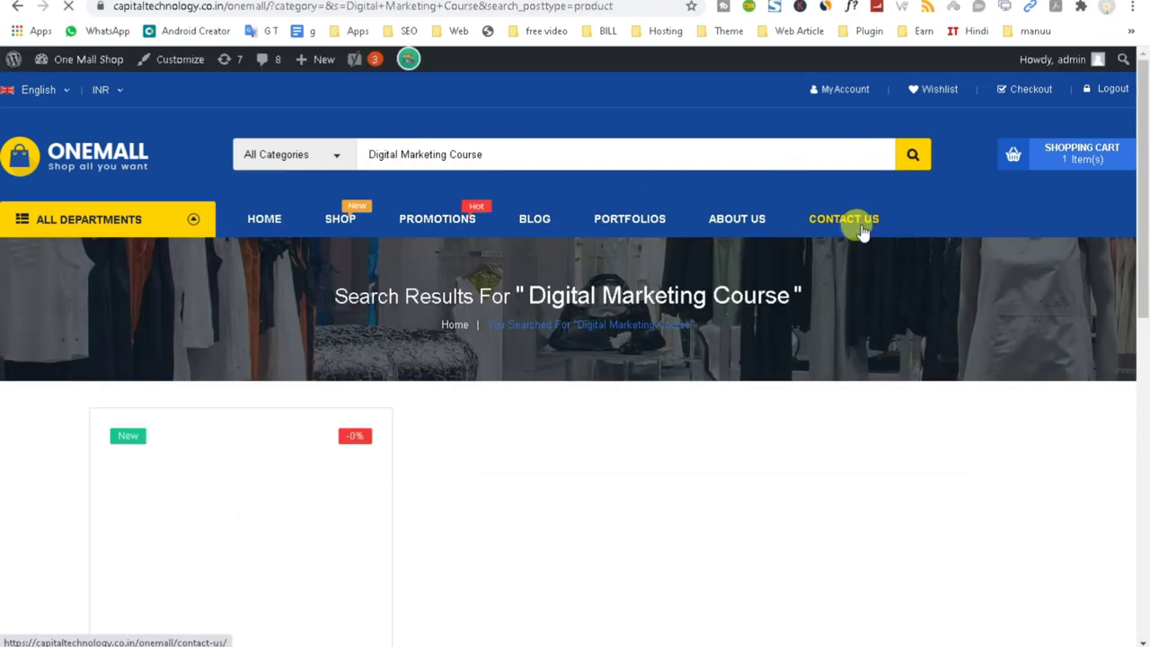
Open the Digital Marketing Course product page from the search results.
scroll(803, 390, down, 3)
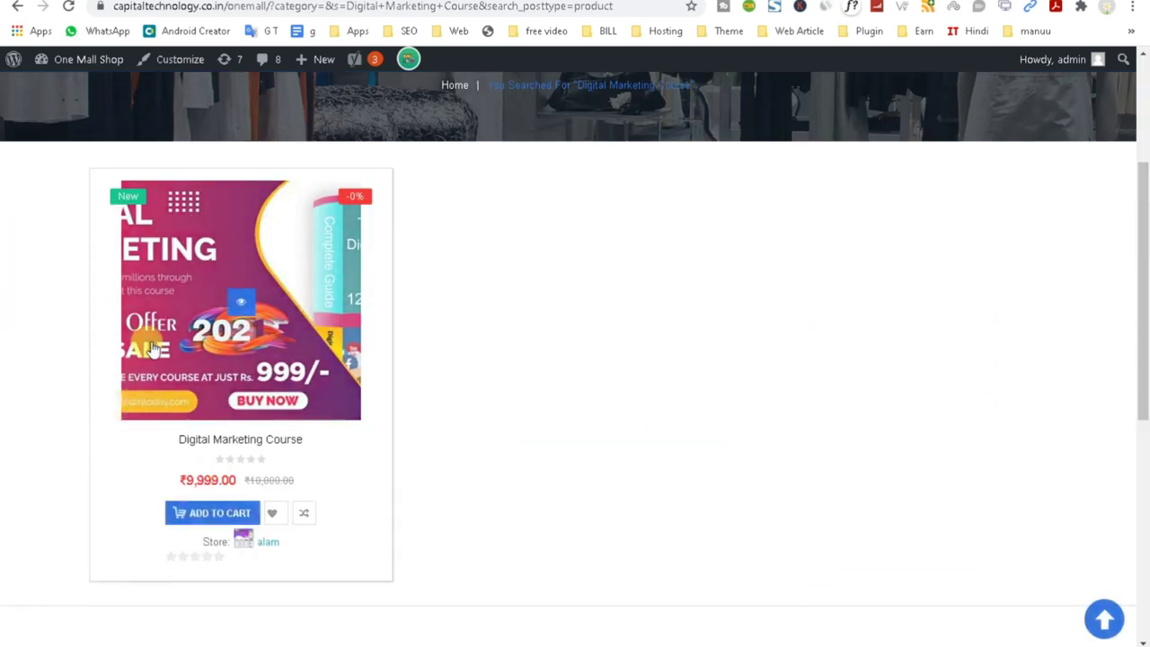
triple_click(300, 547)
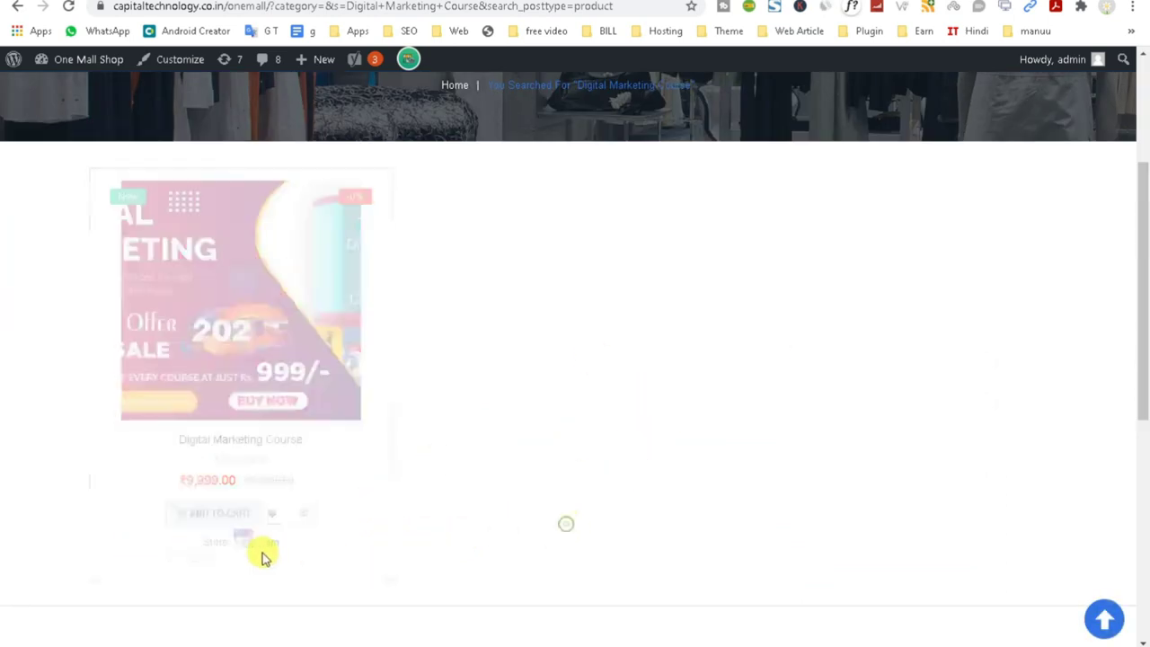
click(270, 549)
click(665, 452)
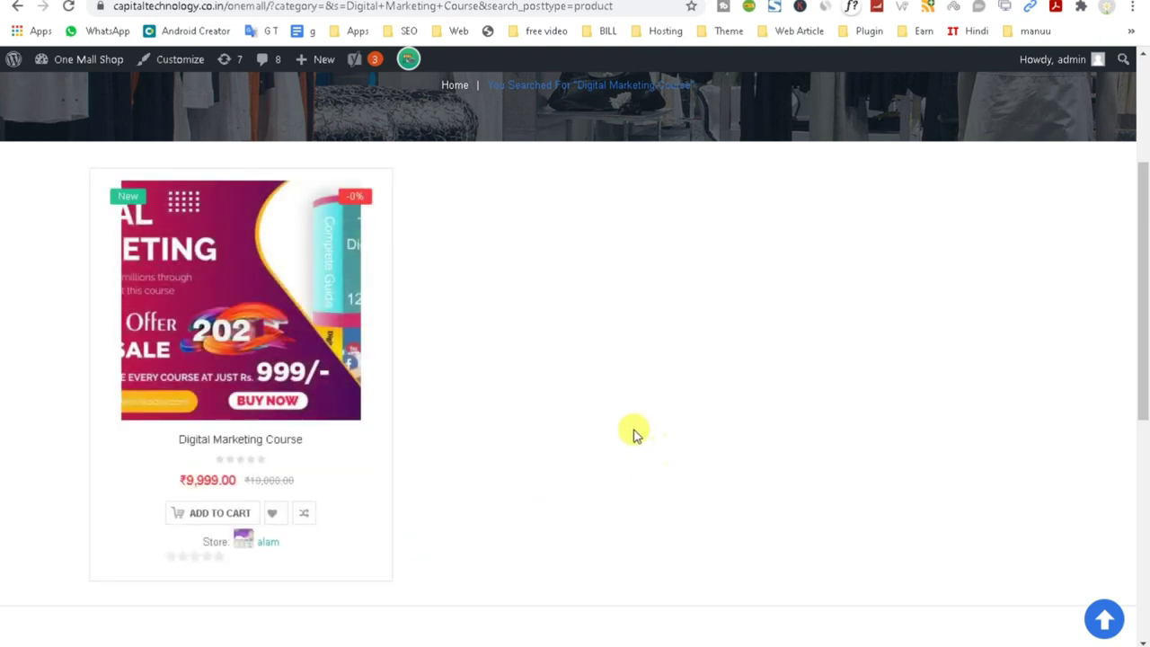
click(227, 440)
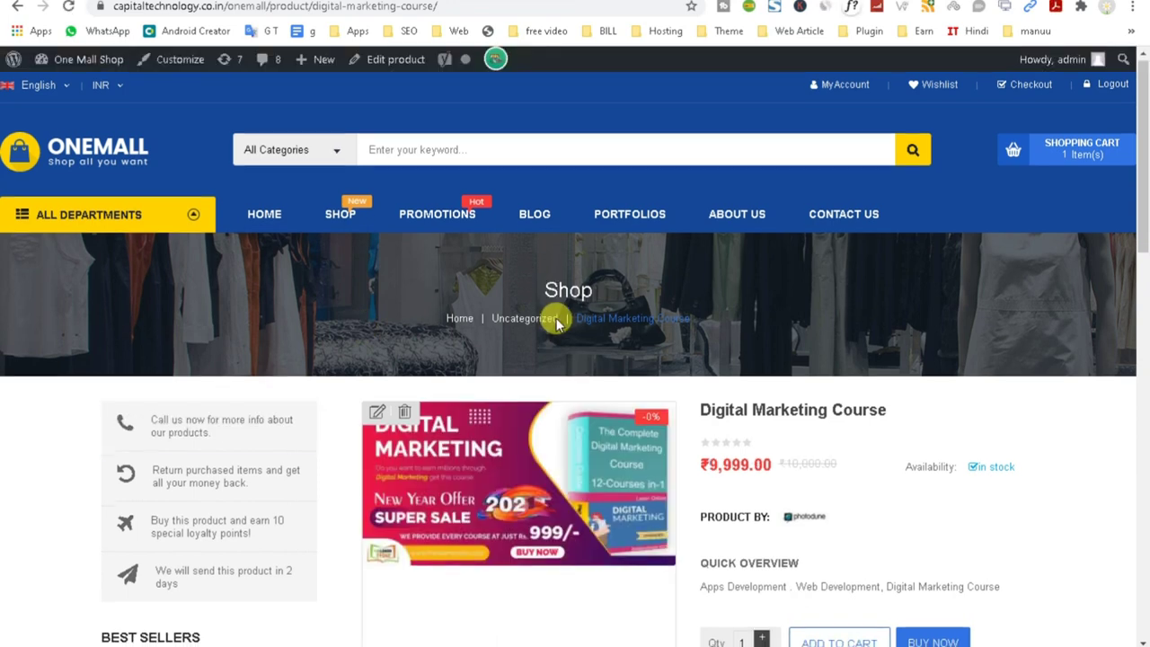
View the second product image, then open and close the Ask a Question form.
scroll(552, 320, down, 3)
click(486, 515)
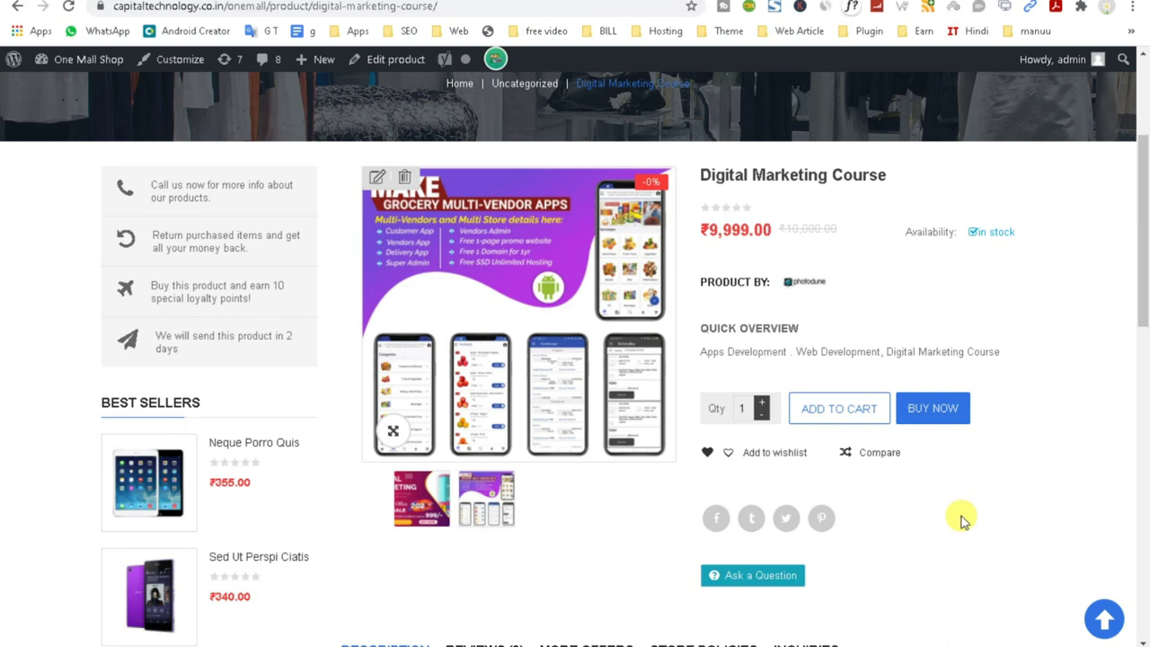
scroll(961, 521, down, 3)
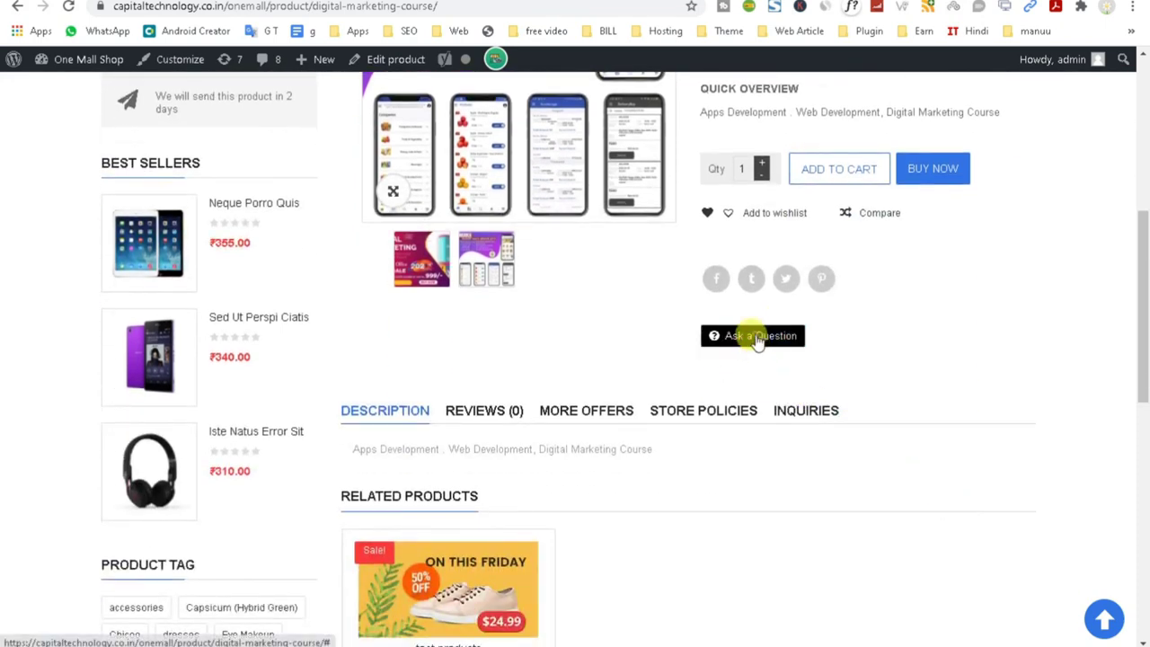
click(757, 341)
click(822, 229)
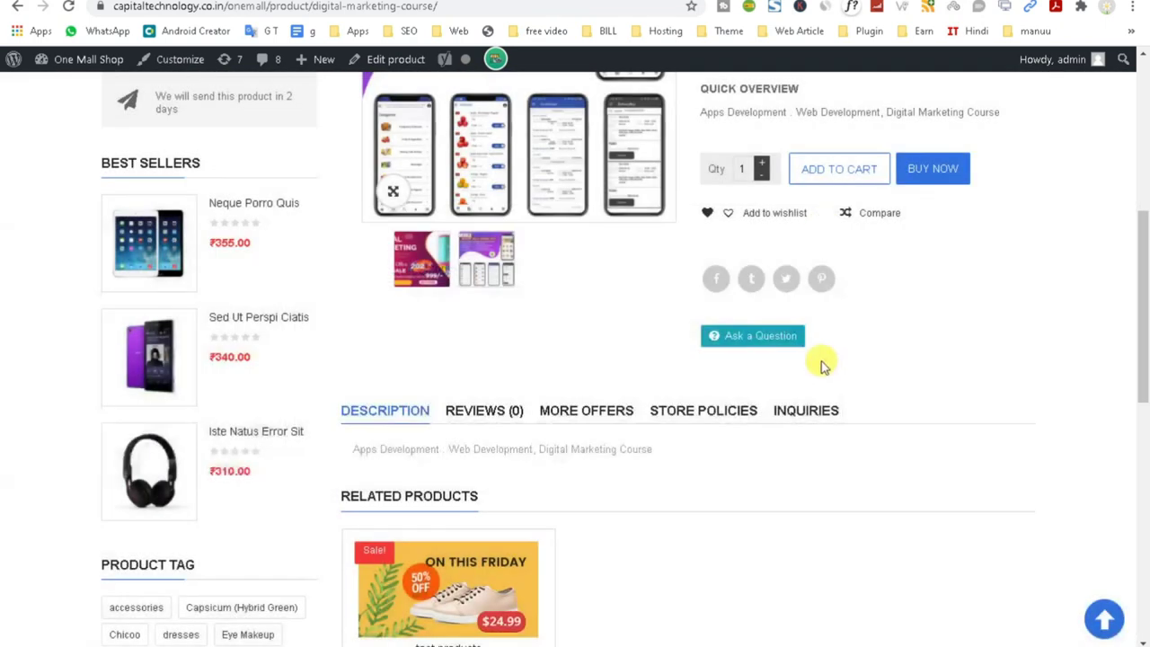
Browse the Store Policies, Inquiries, More Offers, Reviews and Description tabs, then return to store manager Settings.
scroll(745, 349, down, 1)
scroll(662, 432, down, 2)
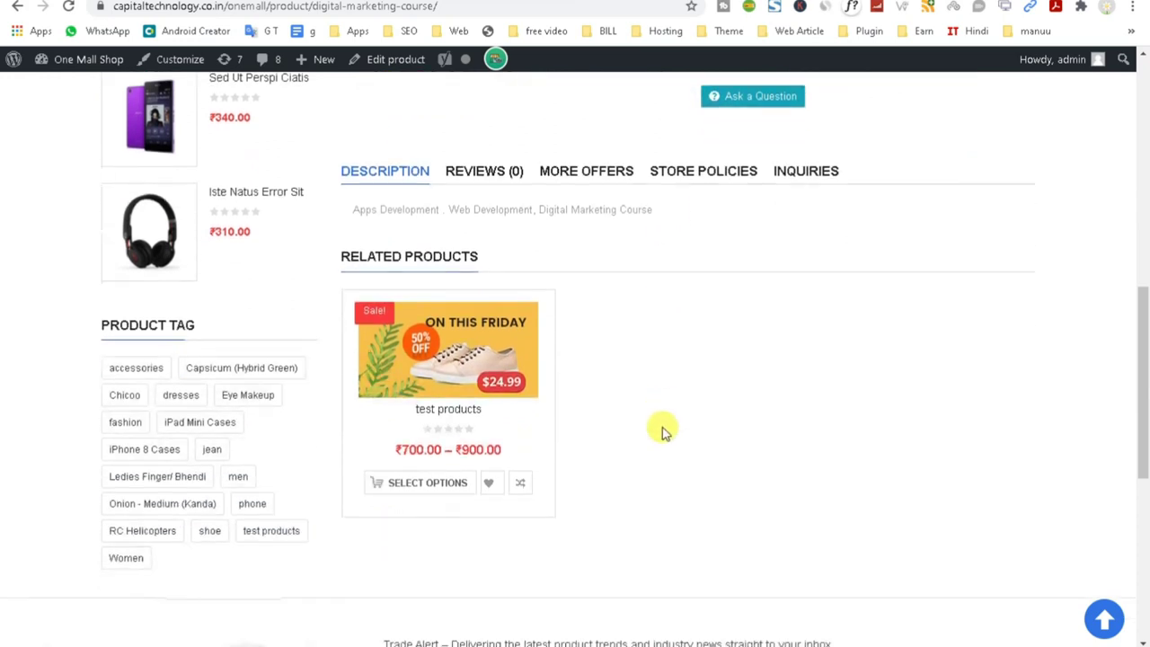
scroll(593, 371, up, 2)
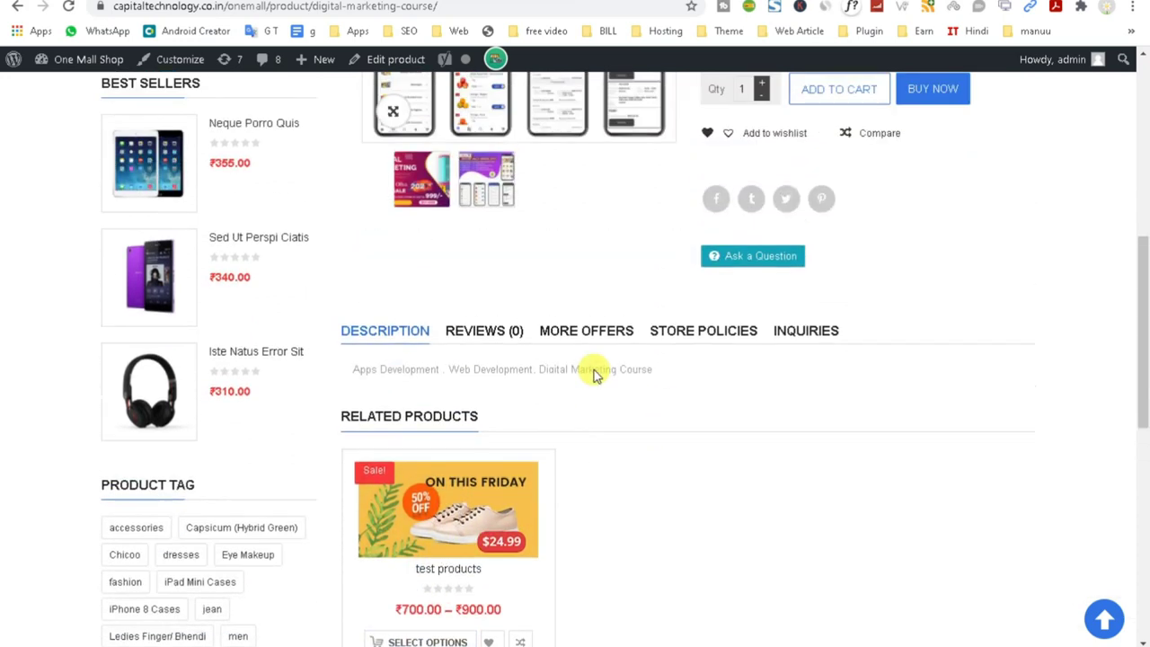
click(696, 332)
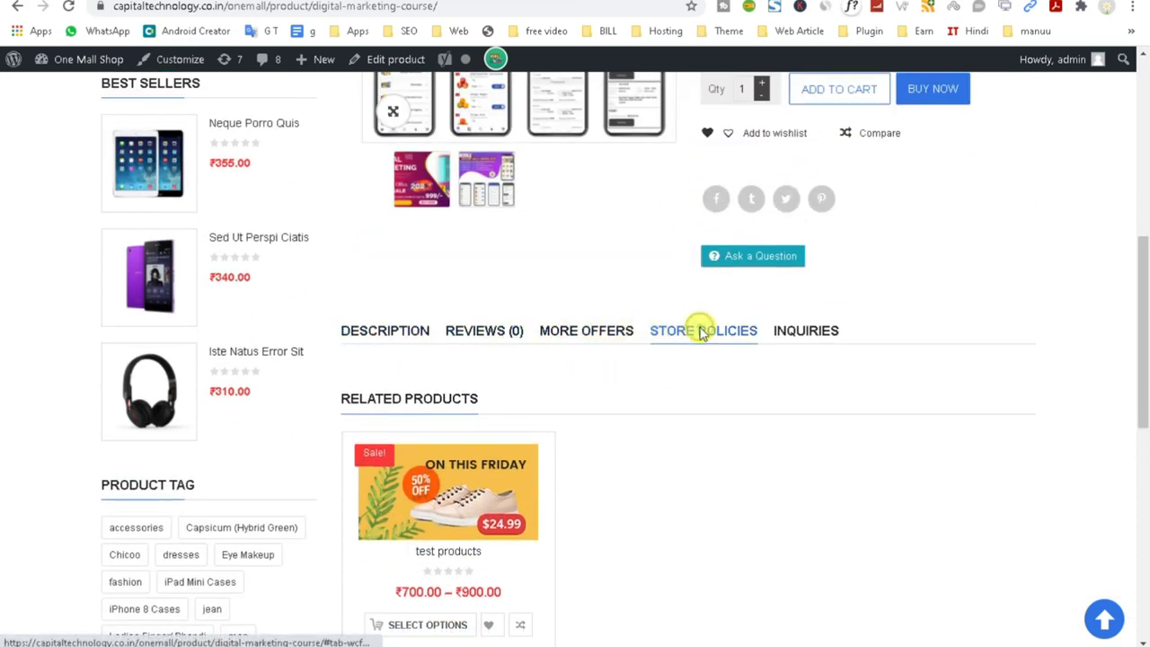
click(781, 334)
click(709, 332)
click(579, 332)
click(494, 331)
click(385, 328)
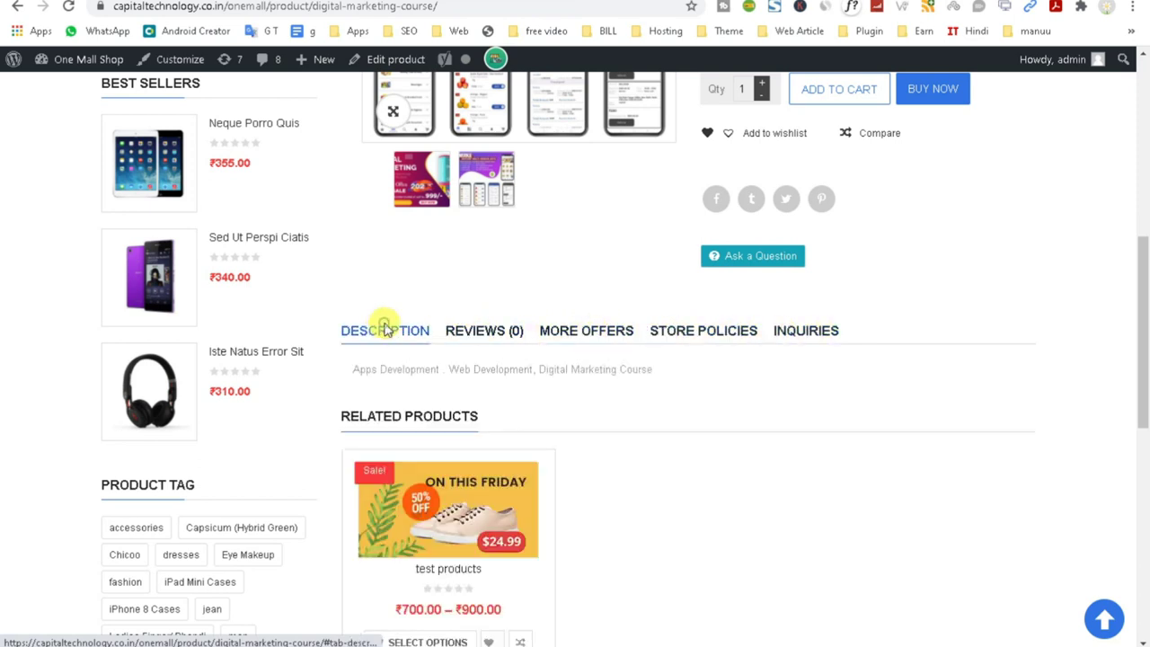
click(500, 332)
click(380, 333)
scroll(380, 337, up, 3)
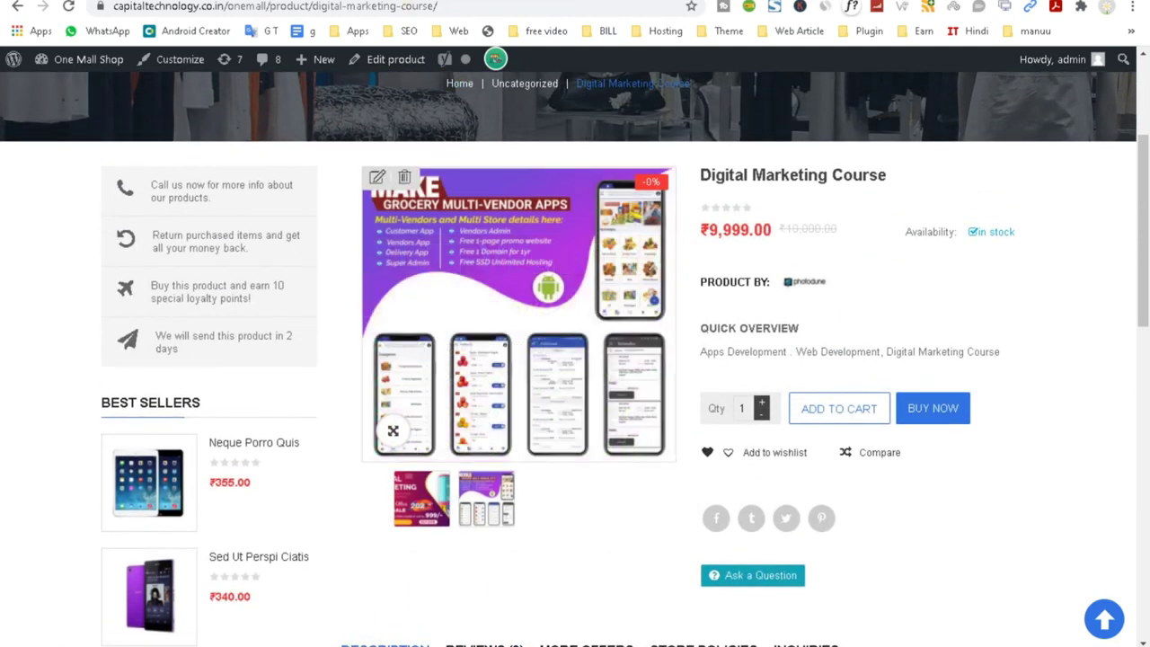
click(478, 2)
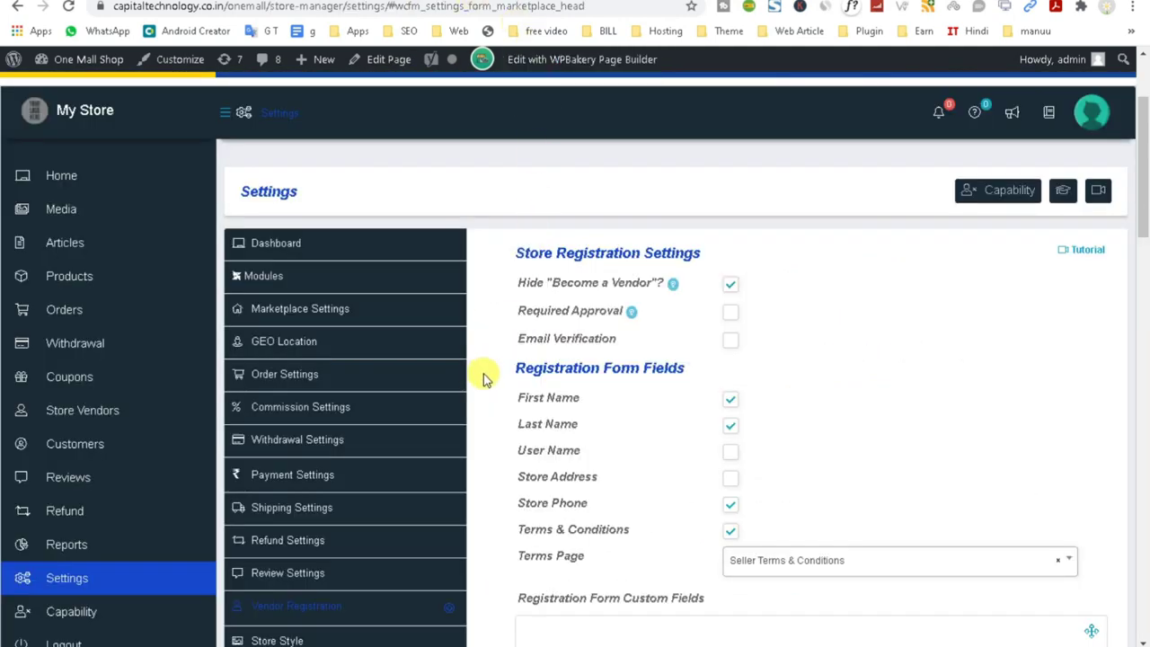
Browse the Product Type Categories and Store Policies settings.
scroll(460, 434, down, 2)
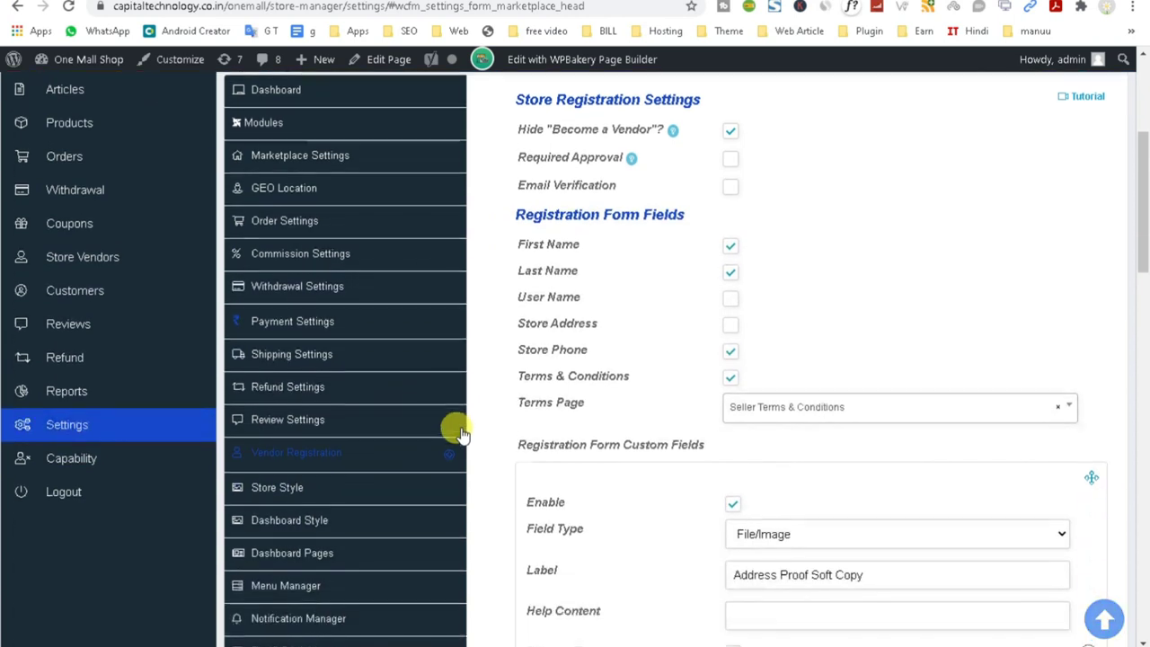
scroll(449, 449, up, 1)
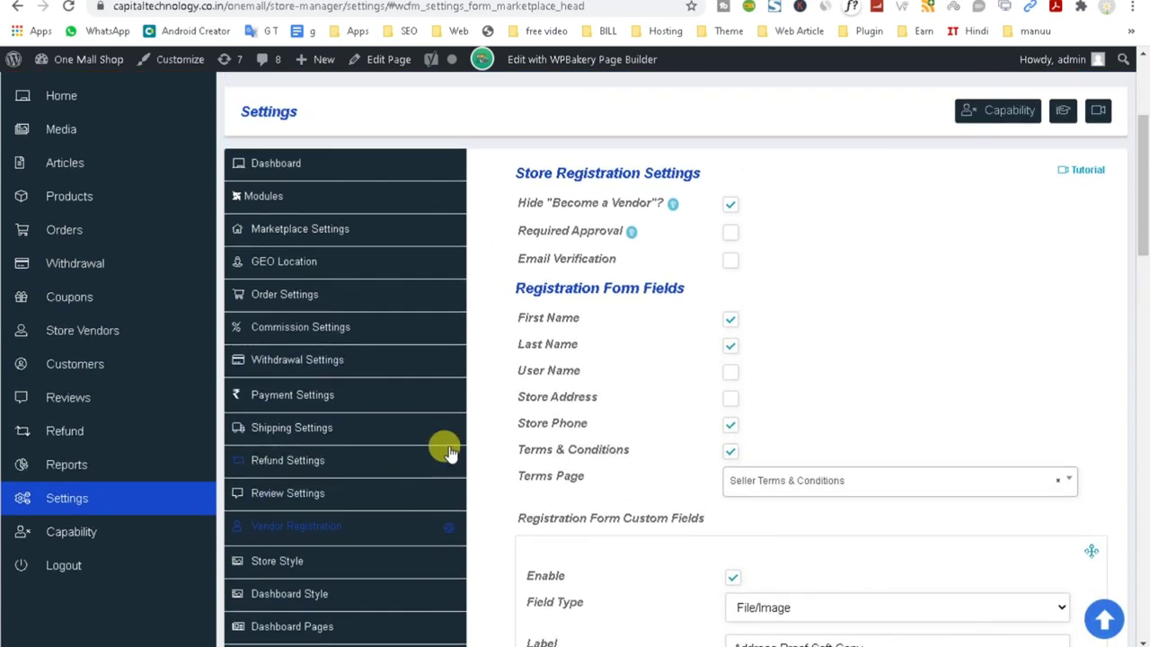
scroll(481, 539, down, 1)
scroll(479, 541, down, 2)
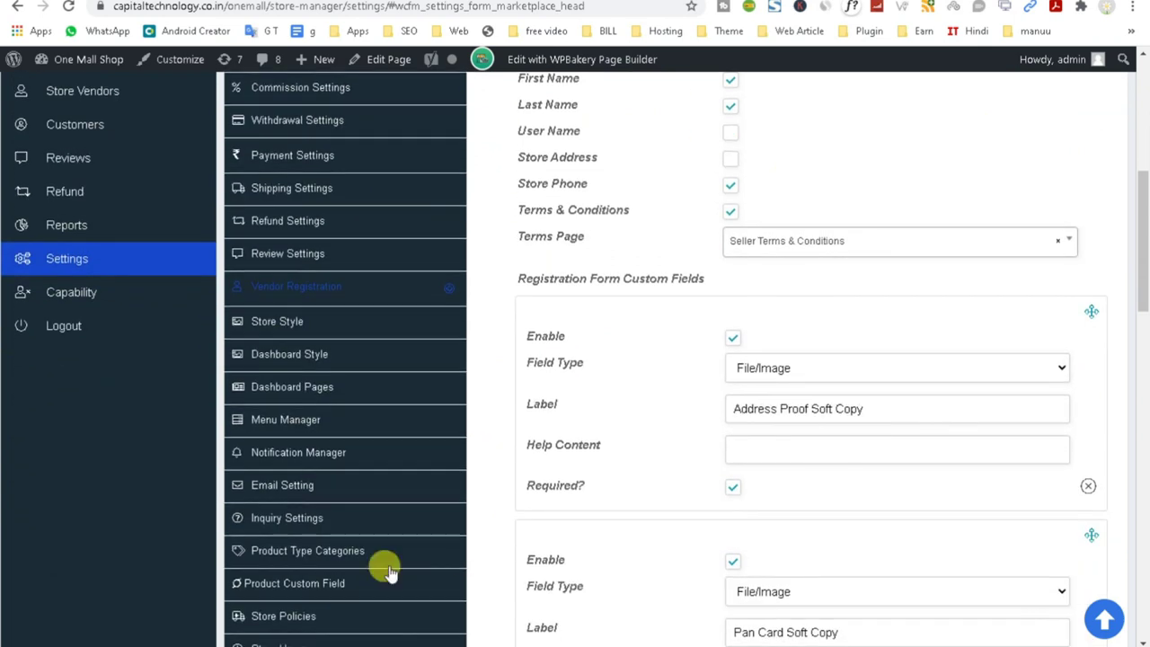
click(360, 554)
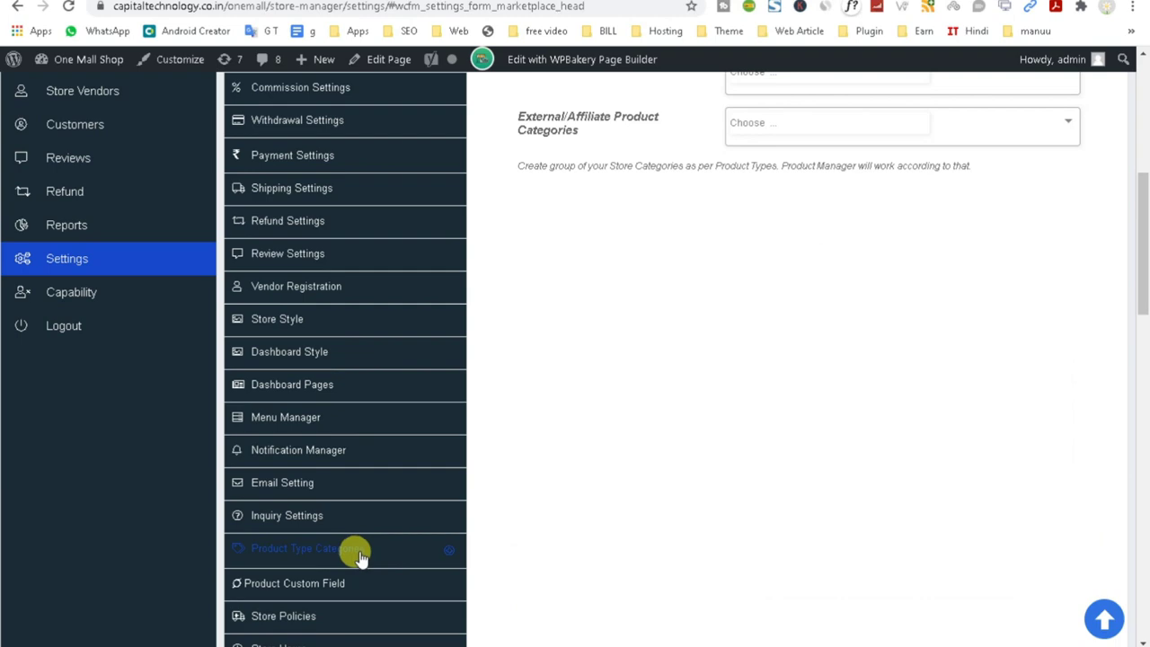
scroll(860, 364, up, 4)
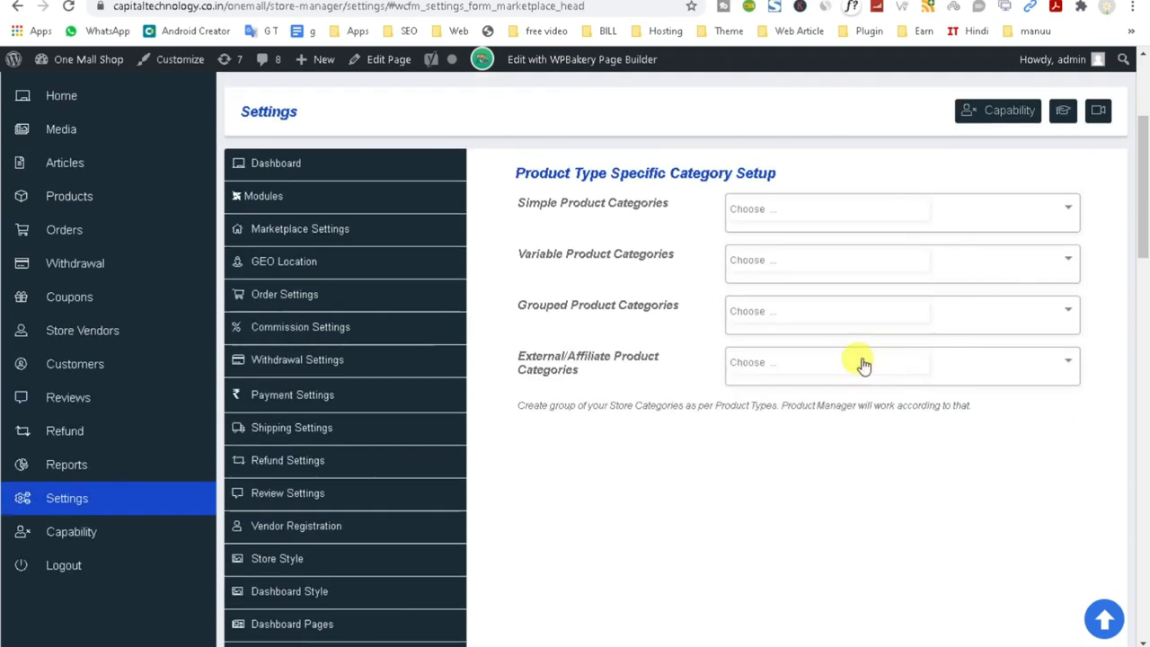
scroll(859, 365, down, 4)
scroll(844, 382, down, 3)
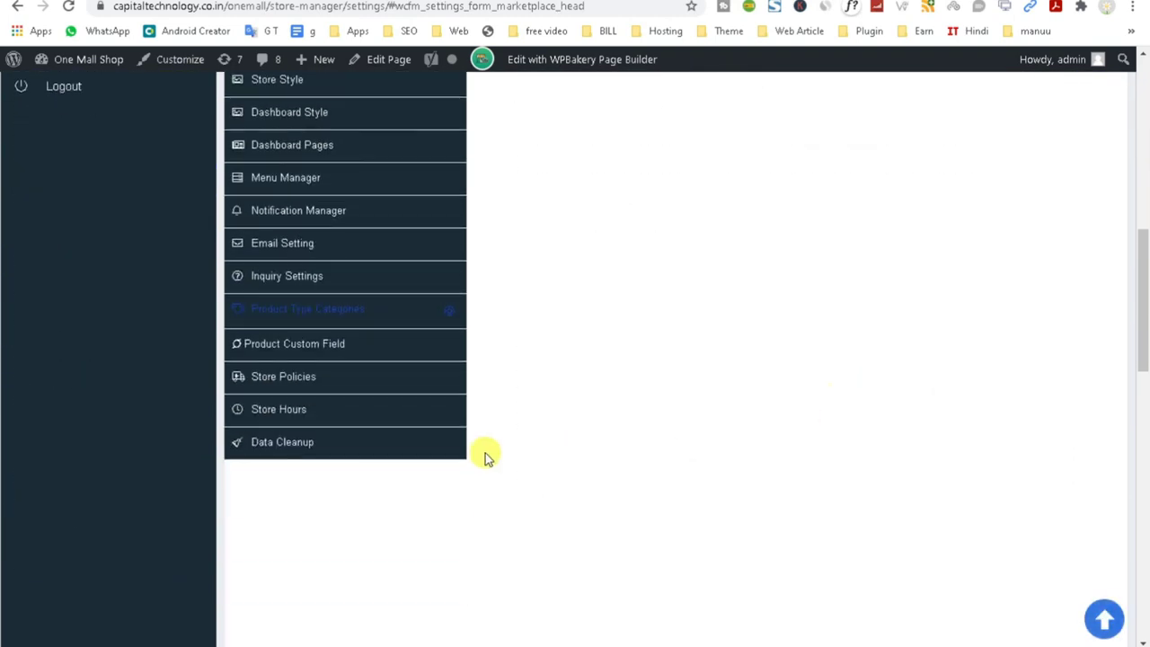
click(323, 382)
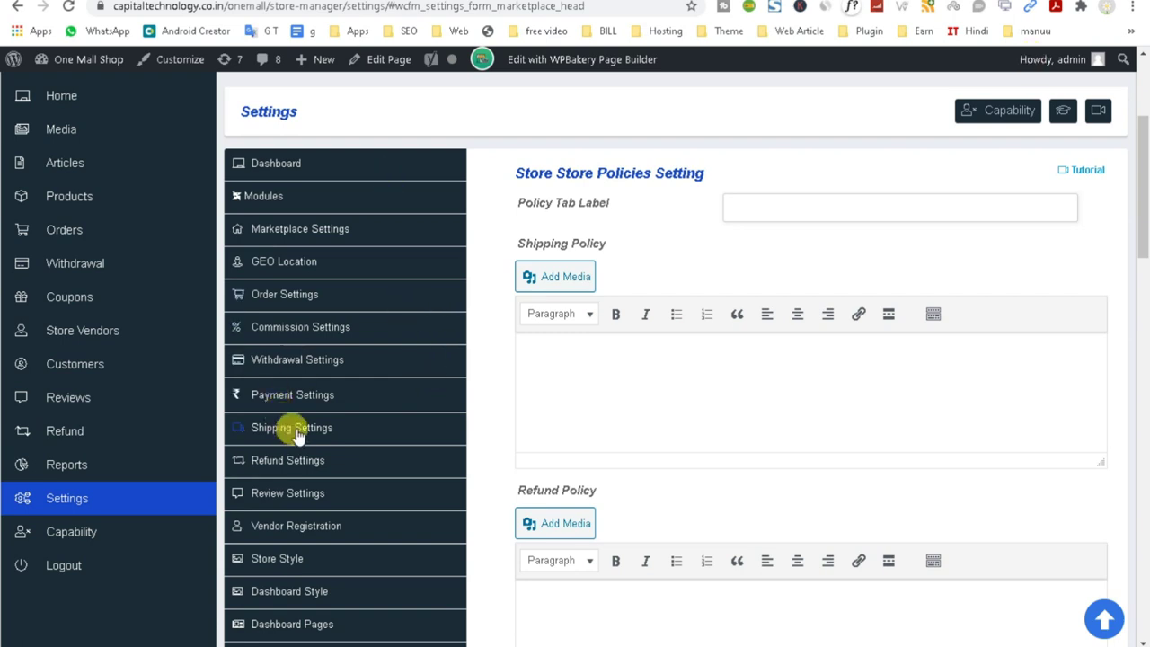
Open the Module Controller, showing Policy on and Membership off.
click(287, 164)
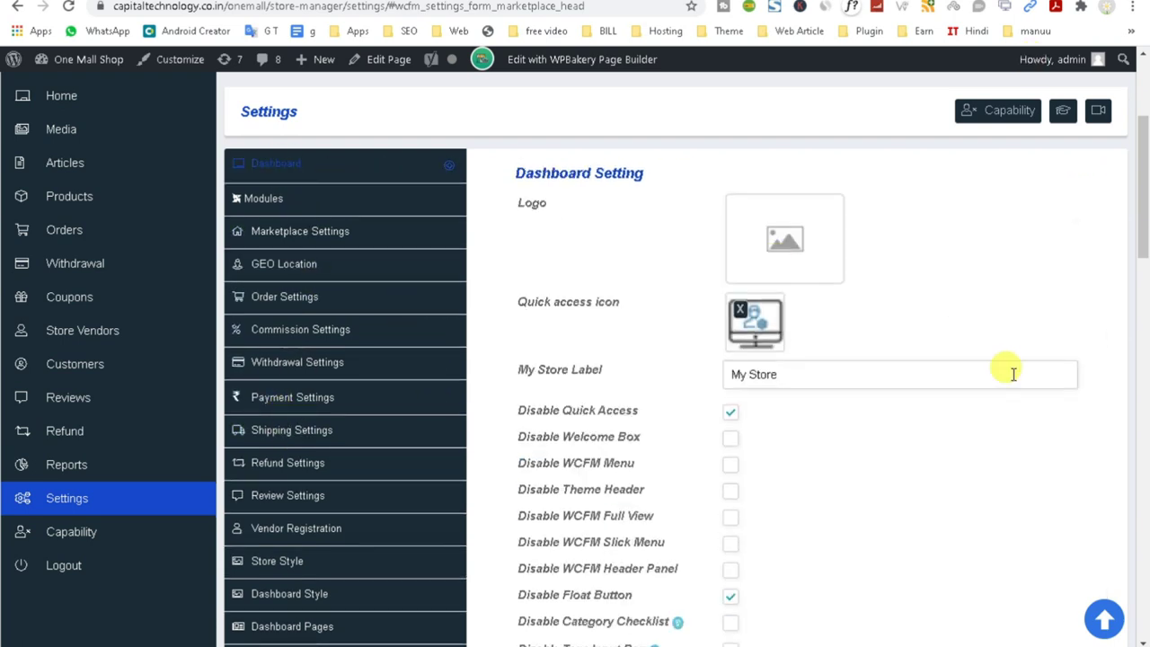
scroll(914, 462, down, 2)
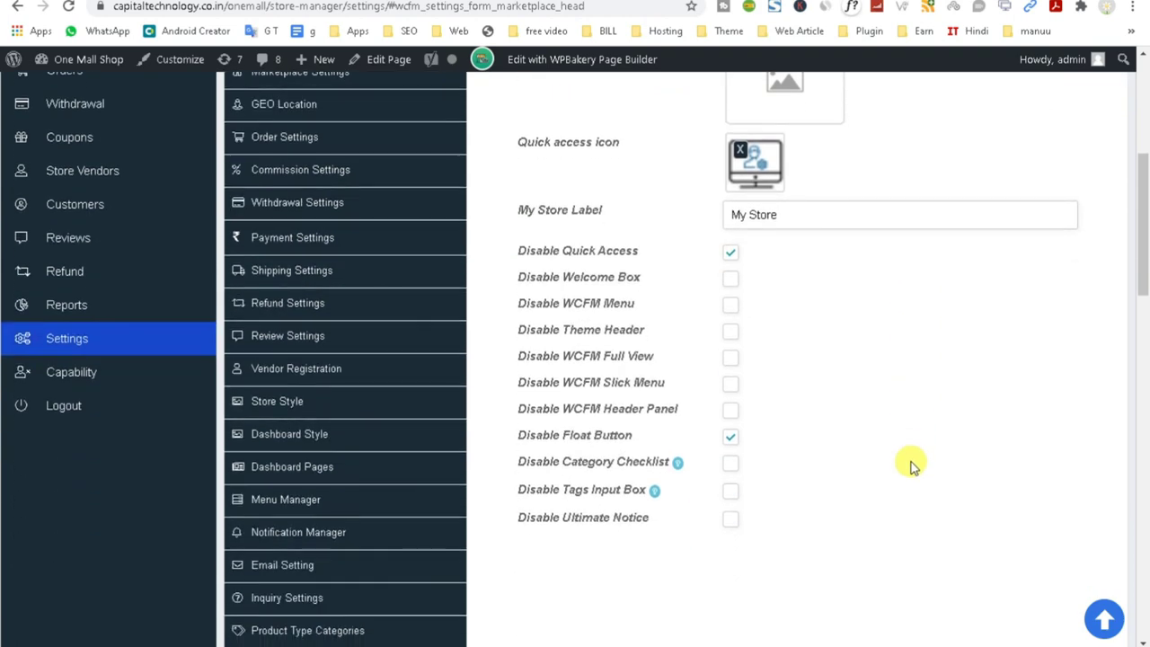
scroll(914, 464, down, 3)
scroll(910, 464, up, 5)
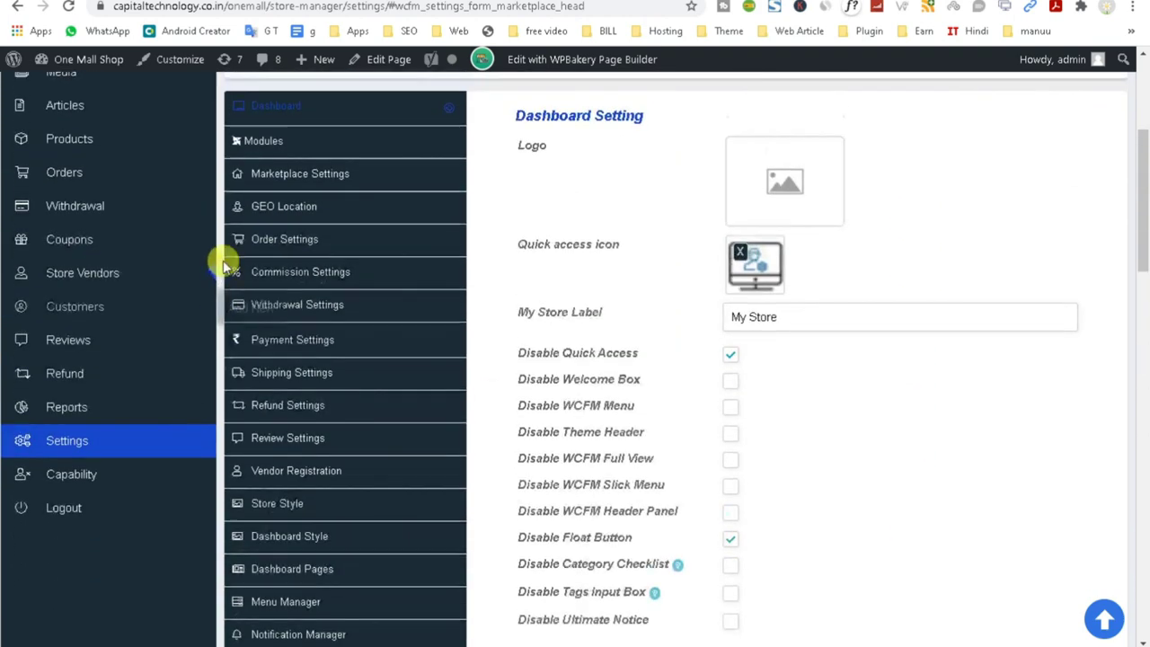
click(293, 203)
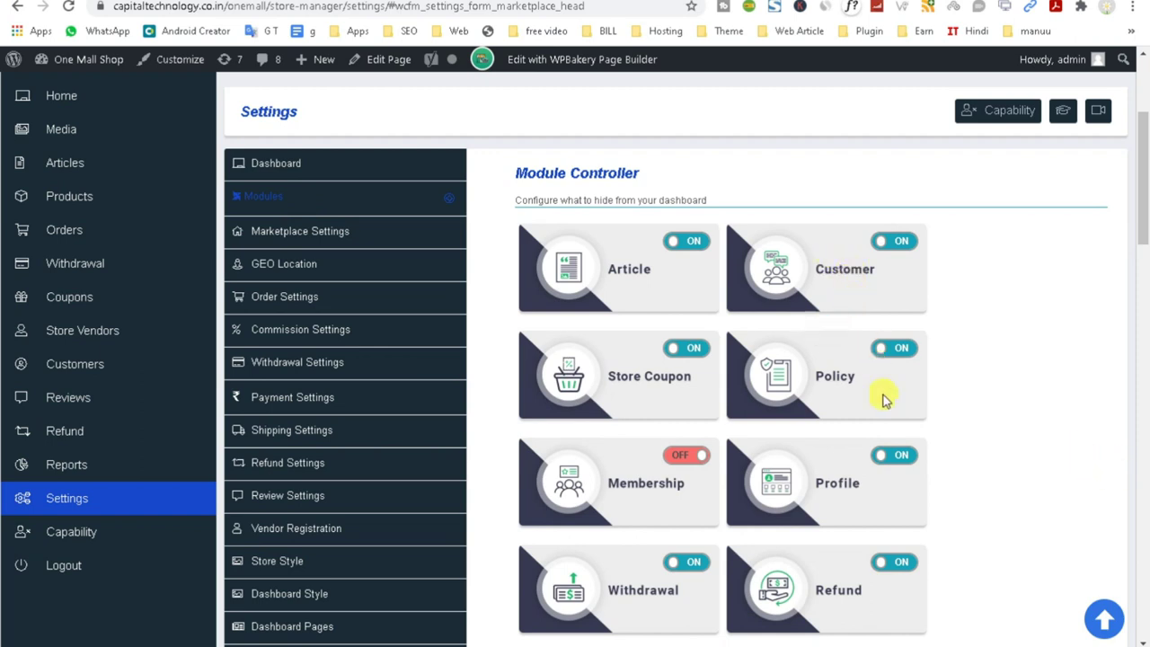
Scroll through the Module Controller's module switches, including Store Review.
scroll(878, 396, down, 1)
scroll(893, 398, down, 1)
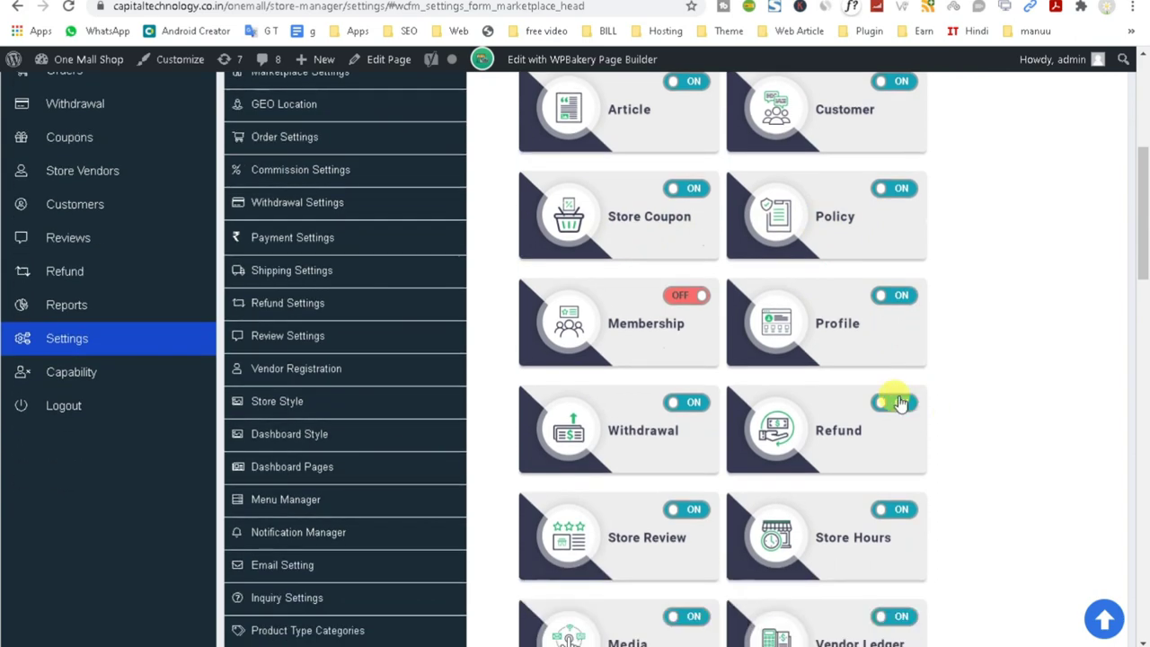
scroll(880, 456, down, 1)
scroll(879, 457, down, 2)
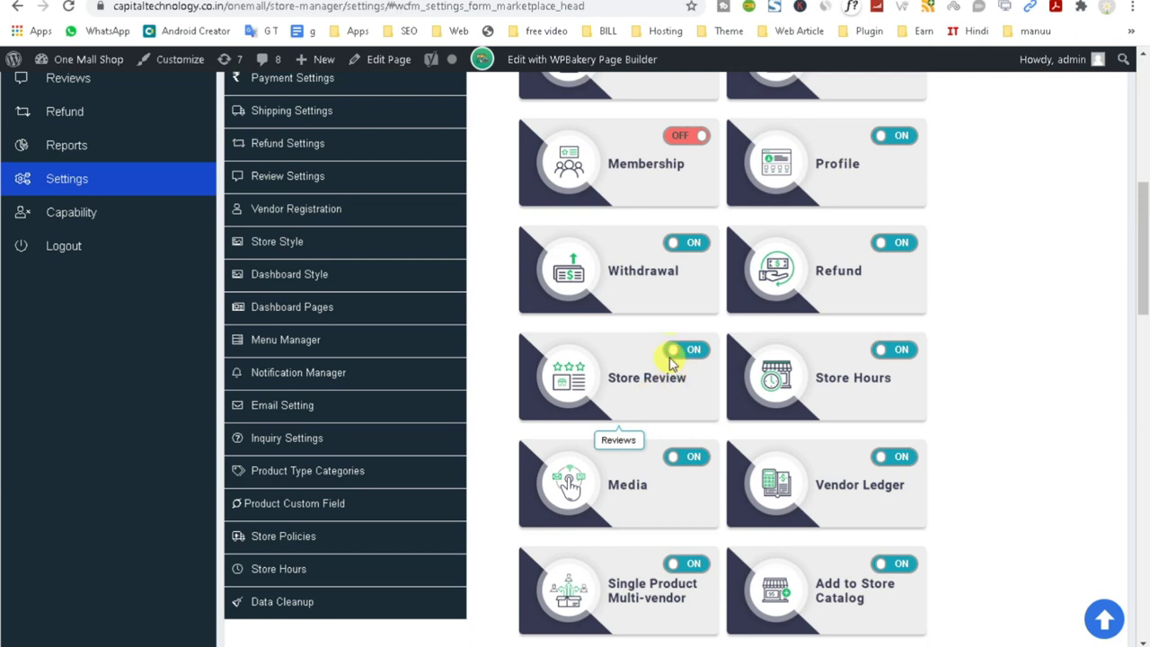
scroll(1047, 416, down, 1)
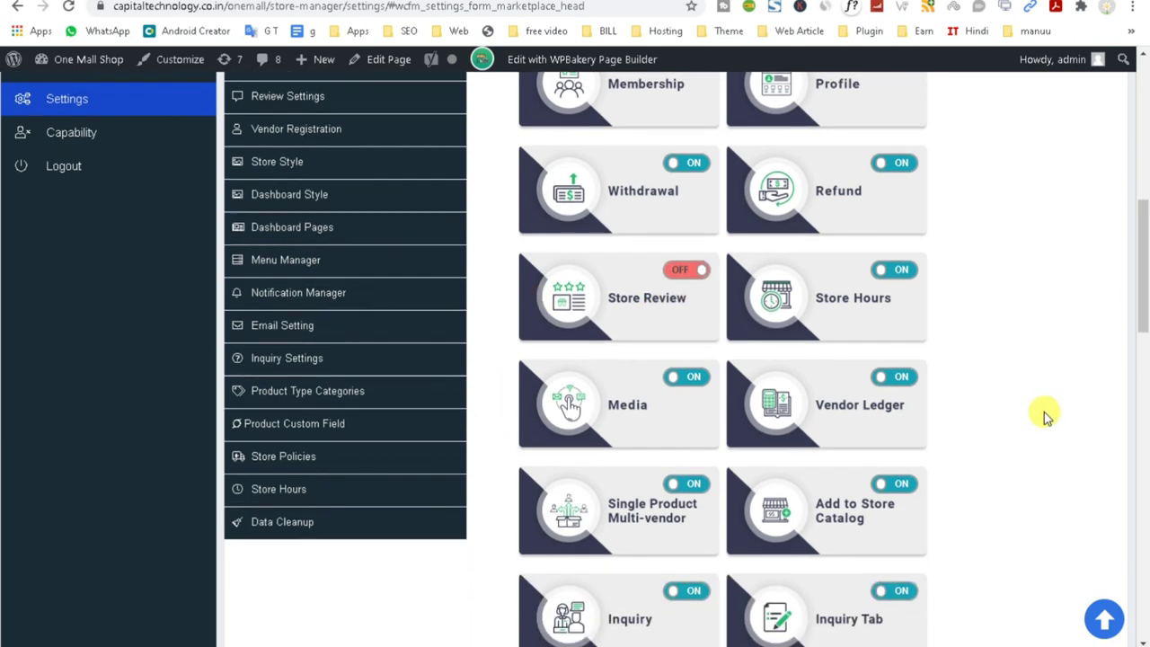
scroll(1044, 419, down, 1)
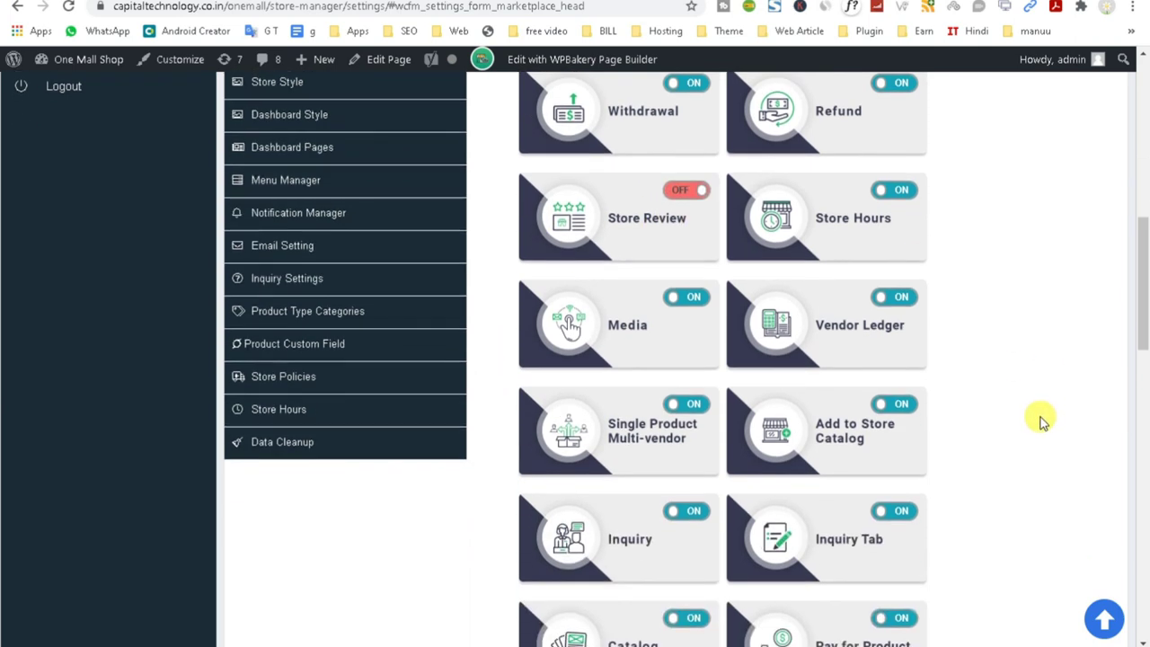
scroll(919, 380, down, 1)
scroll(698, 477, down, 2)
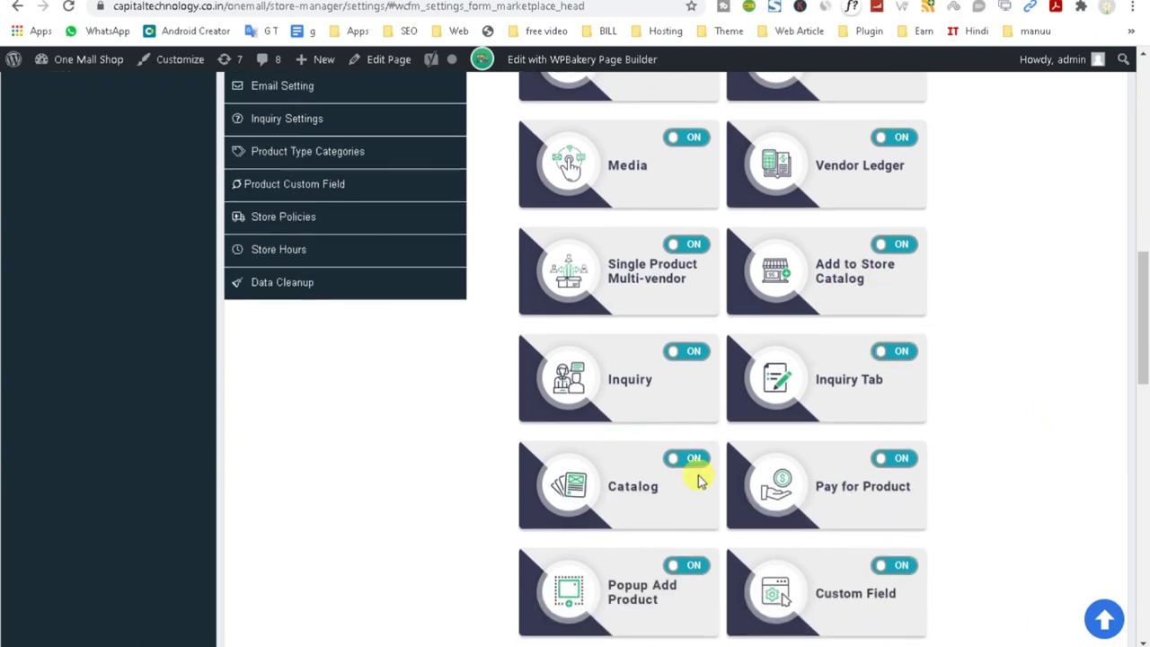
scroll(698, 477, down, 2)
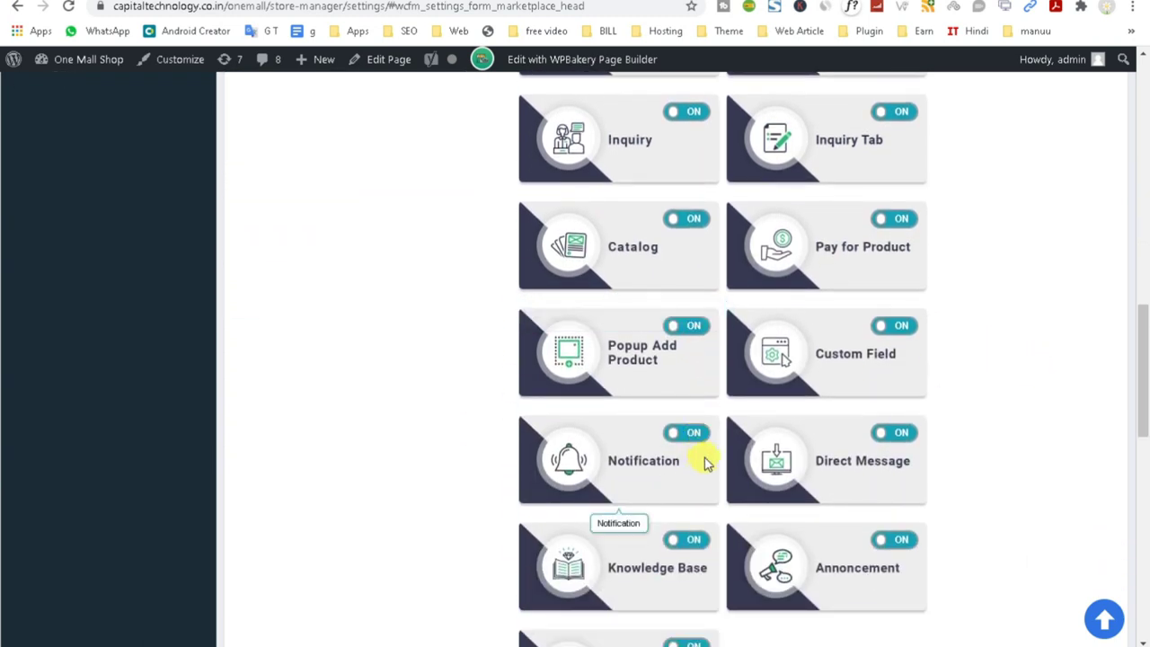
scroll(705, 462, down, 2)
scroll(706, 463, up, 2)
scroll(705, 463, up, 1)
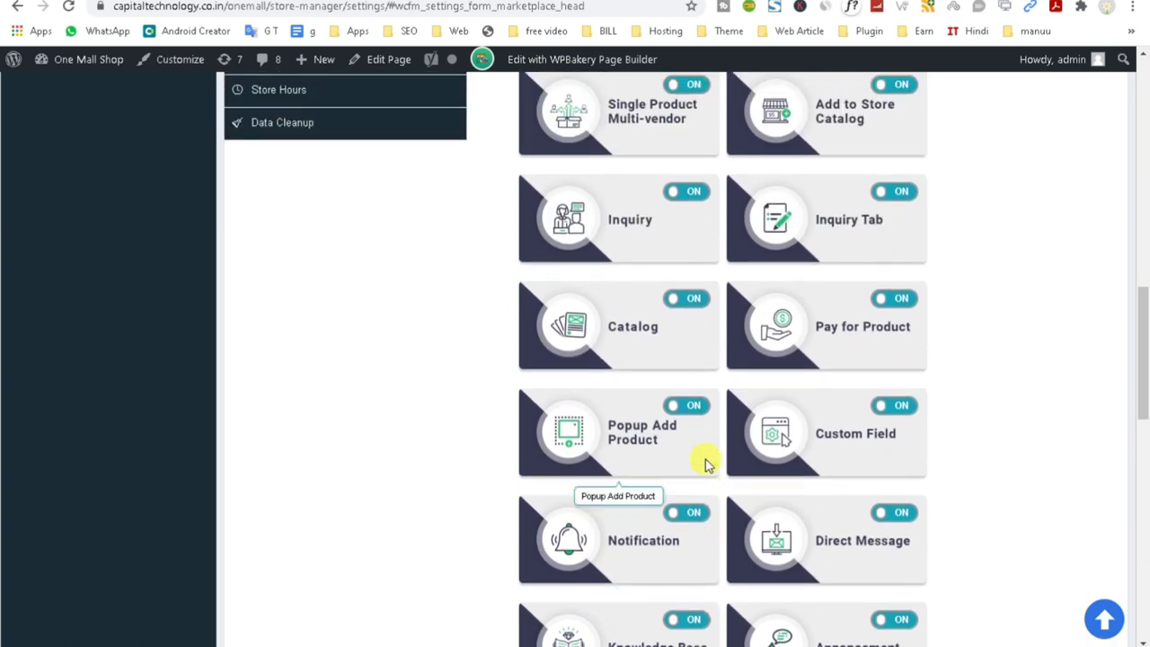
scroll(705, 463, up, 1)
scroll(690, 488, up, 2)
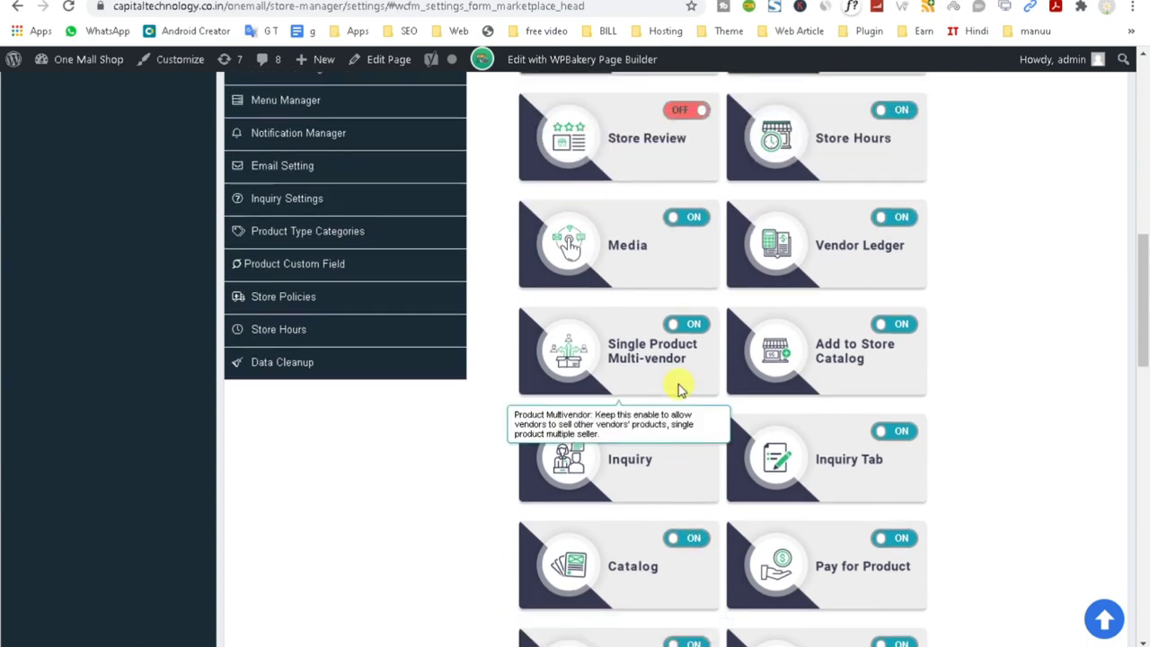
scroll(678, 389, up, 1)
scroll(678, 389, up, 1)
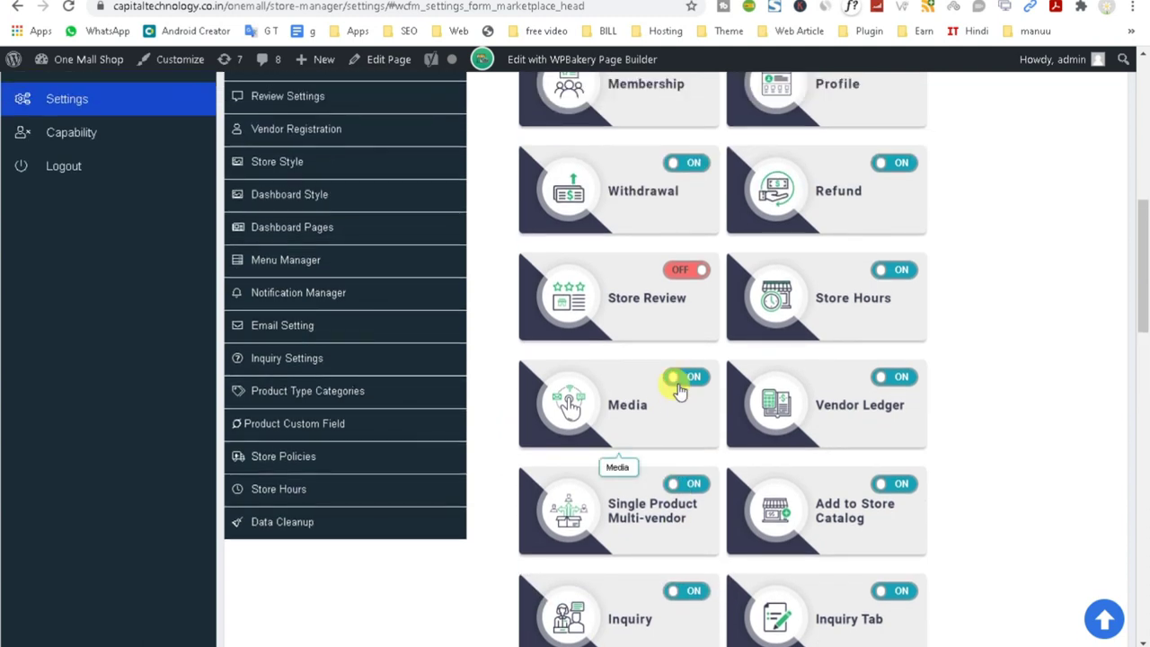
scroll(678, 389, up, 1)
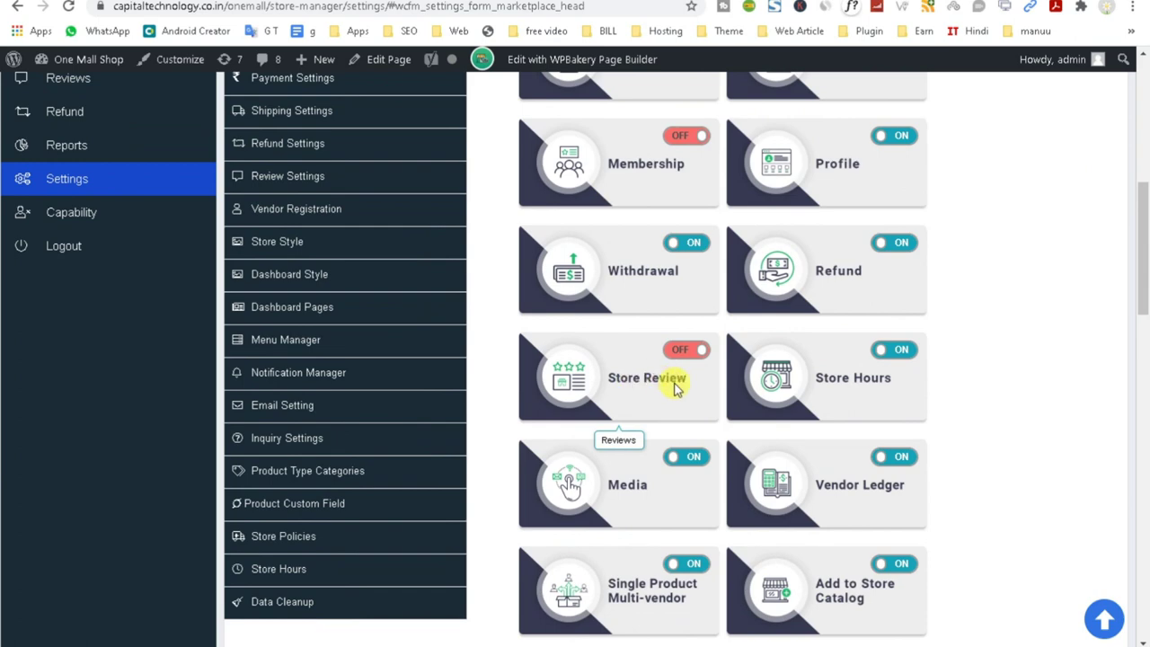
scroll(678, 386, up, 1)
scroll(676, 388, up, 3)
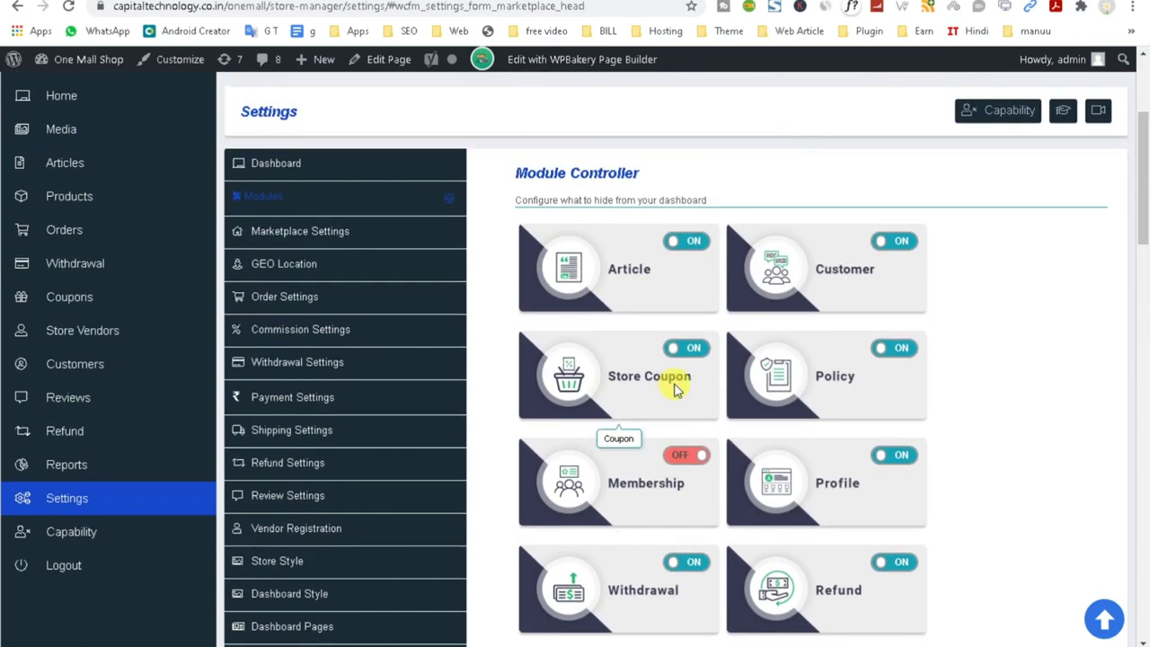
scroll(675, 388, up, 3)
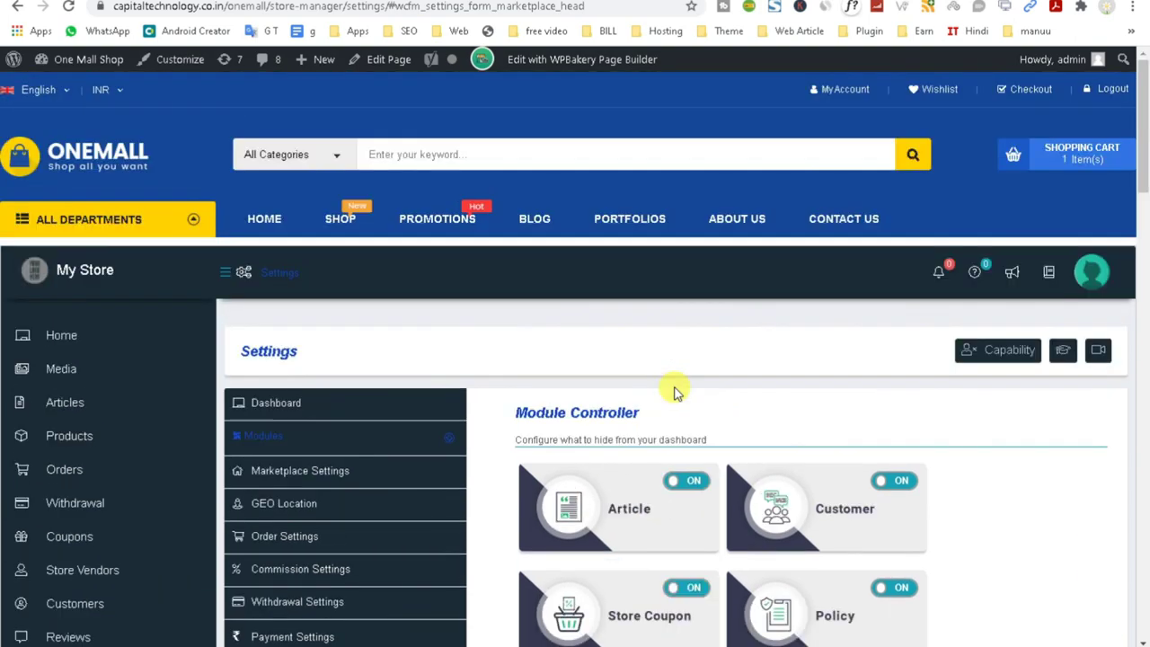
scroll(676, 391, down, 15)
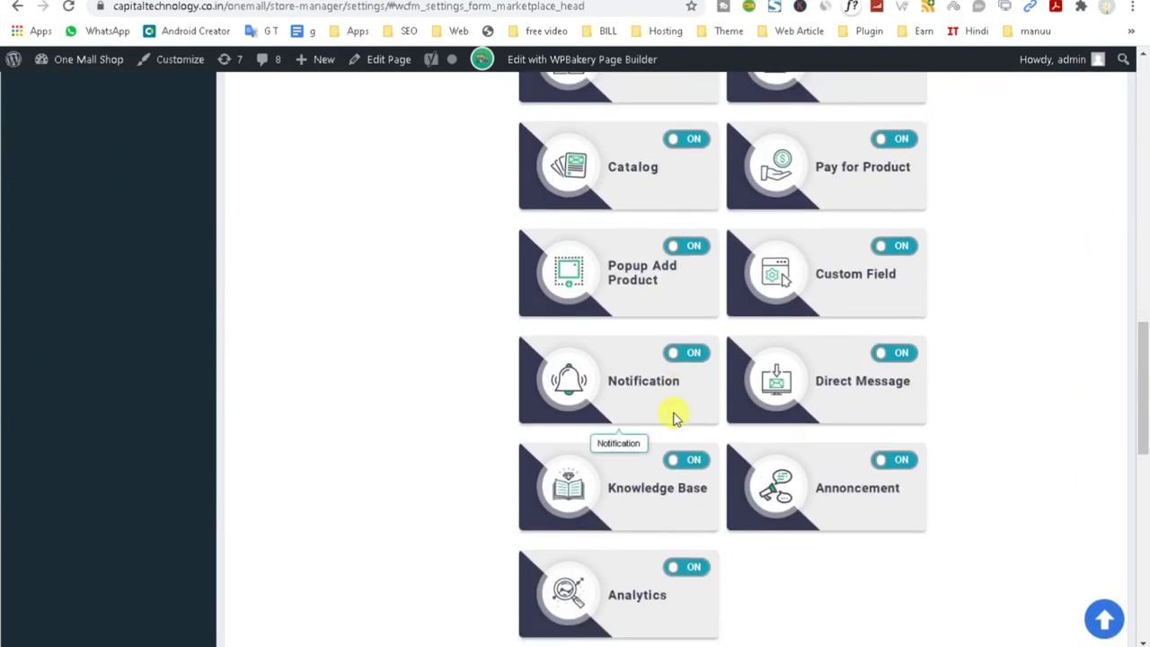
scroll(675, 418, up, 15)
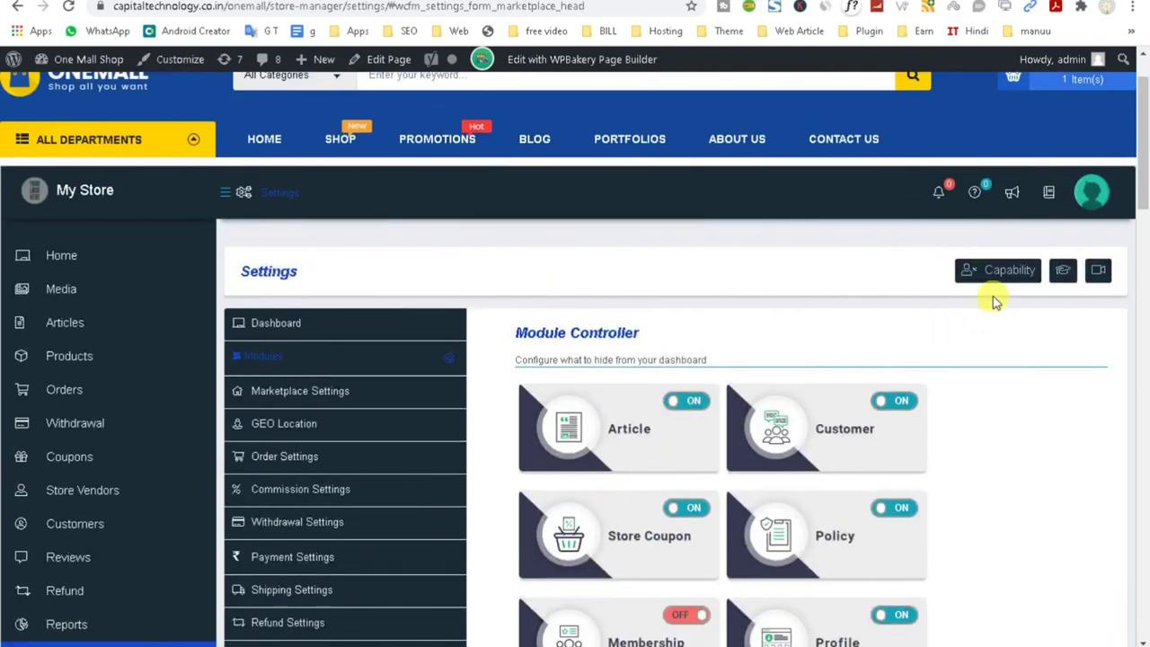
scroll(1048, 416, down, 20)
scroll(1033, 221, down, 1)
scroll(854, 431, up, 15)
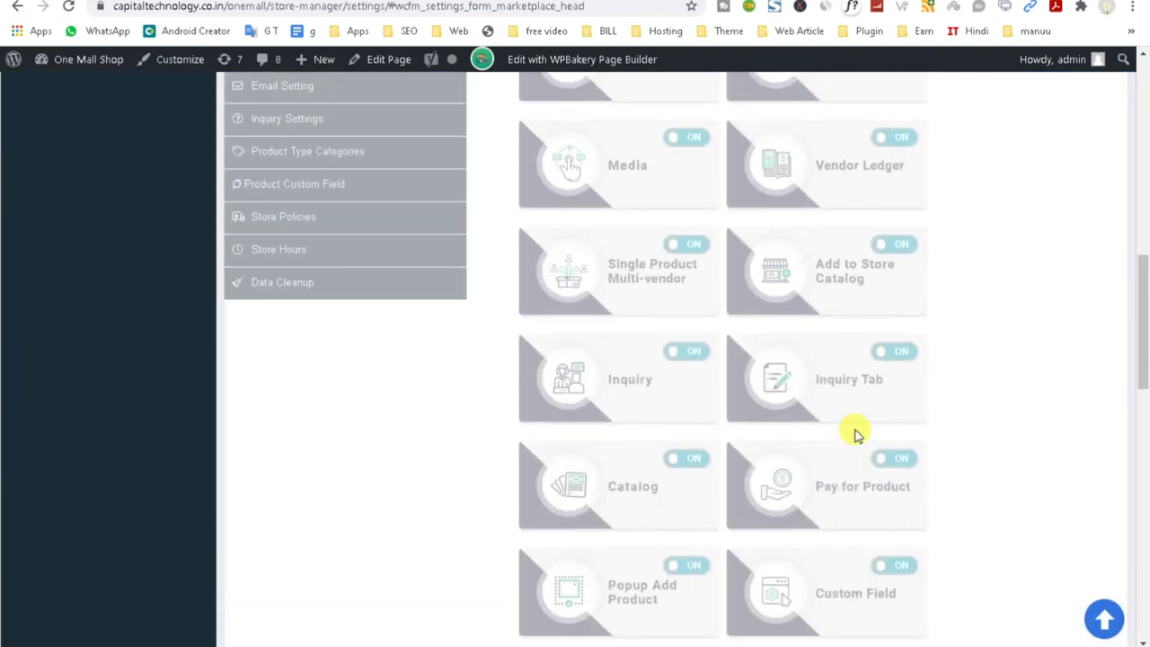
scroll(854, 432, up, 3)
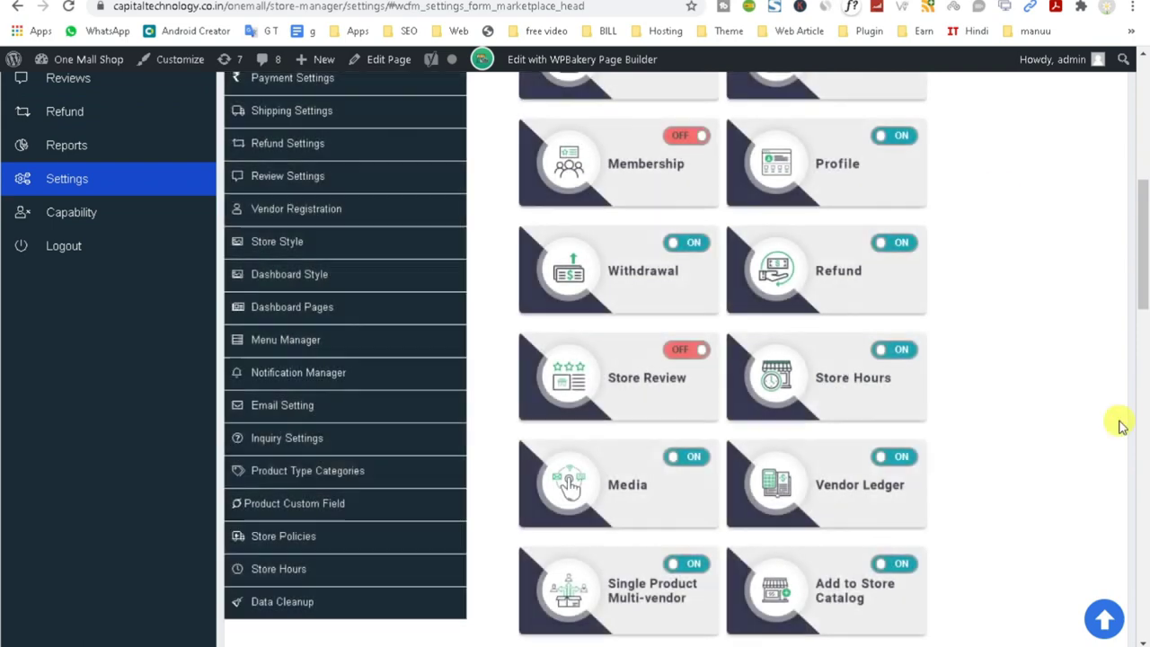
Check the Product Type Categories, Withdrawal and Payment settings, then open the admin All Products list.
click(303, 471)
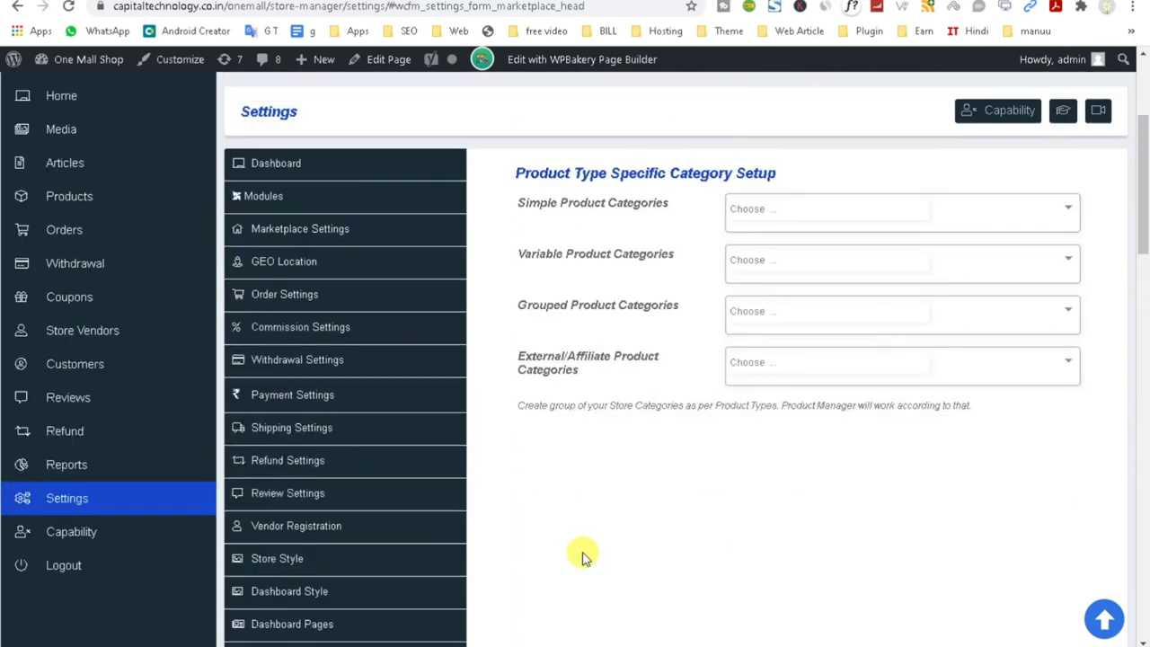
click(356, 363)
click(341, 403)
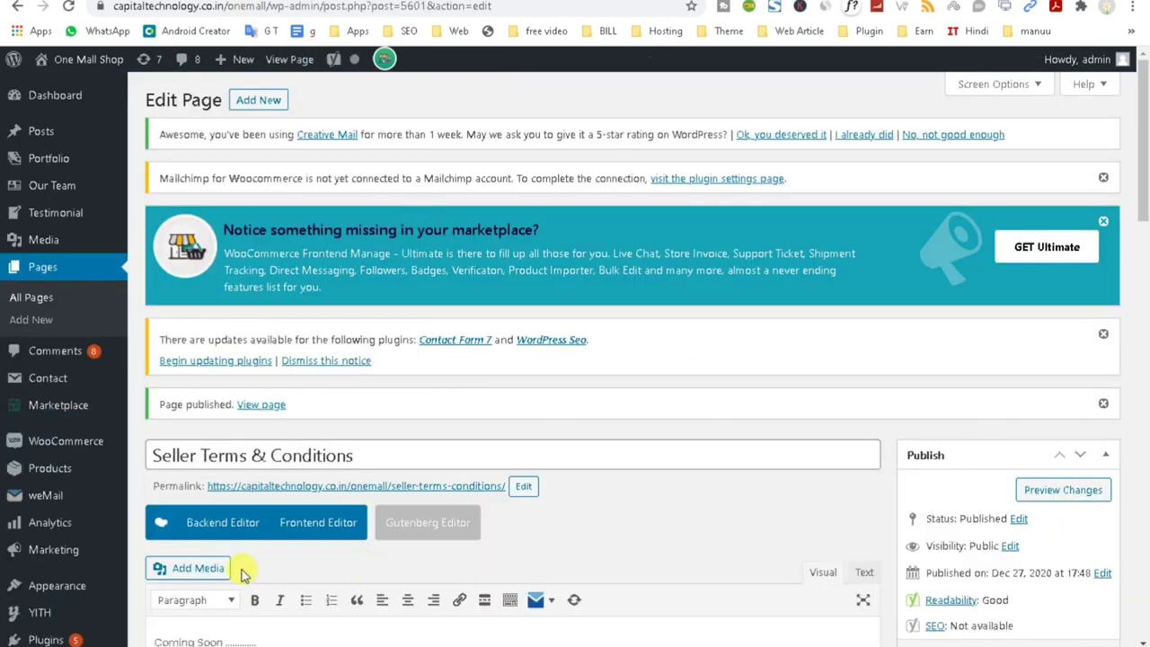
scroll(1121, 519, down, 1)
click(43, 389)
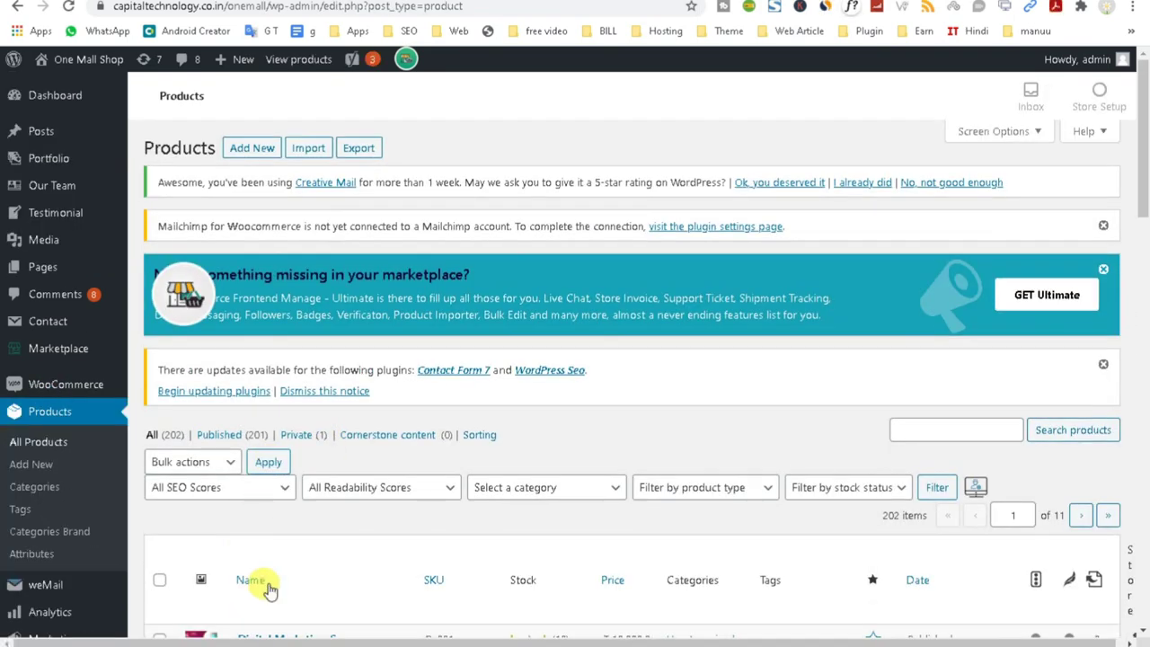
Dismiss the marketplace upgrade promo notice on the All Products list.
scroll(360, 584, down, 4)
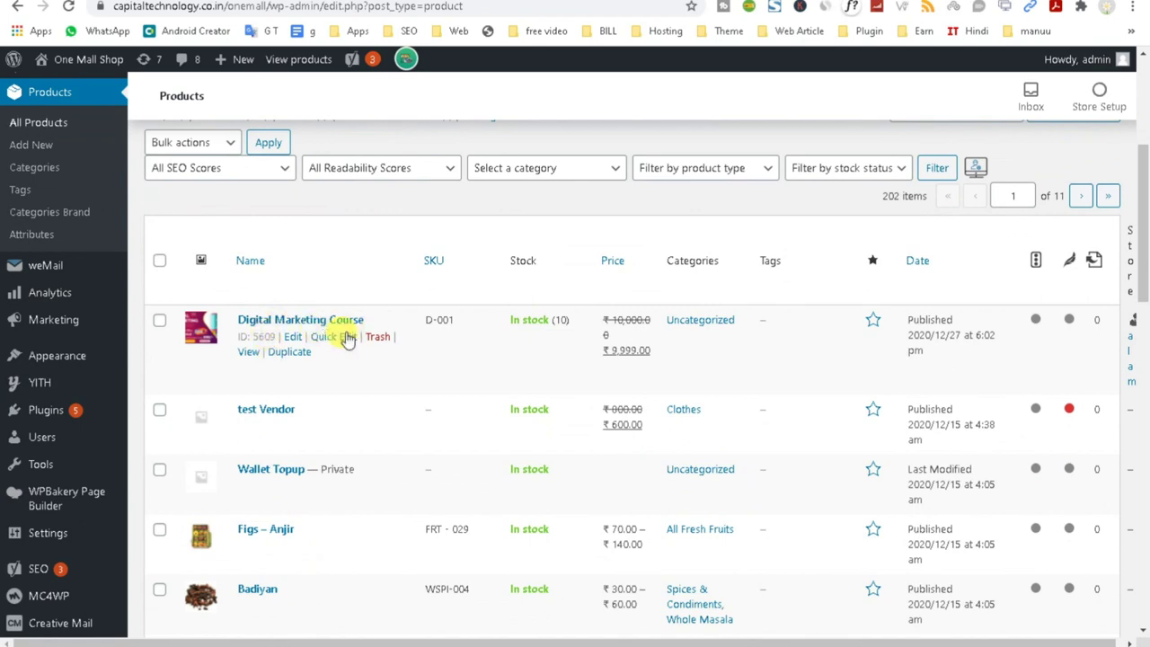
scroll(834, 149, up, 5)
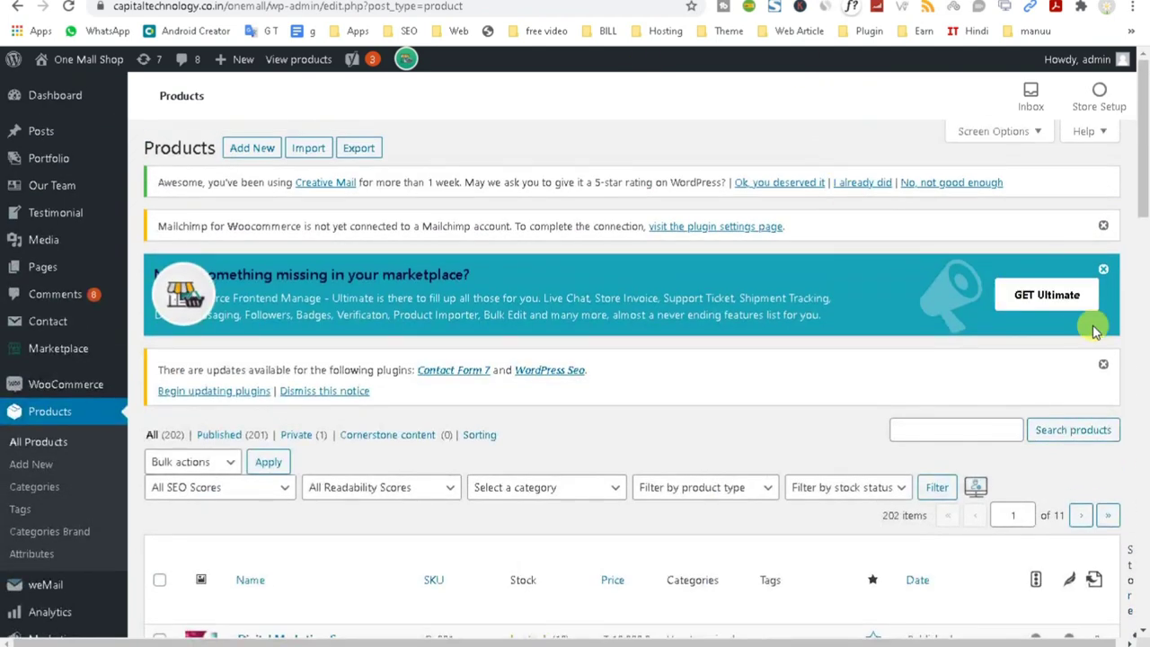
click(1100, 270)
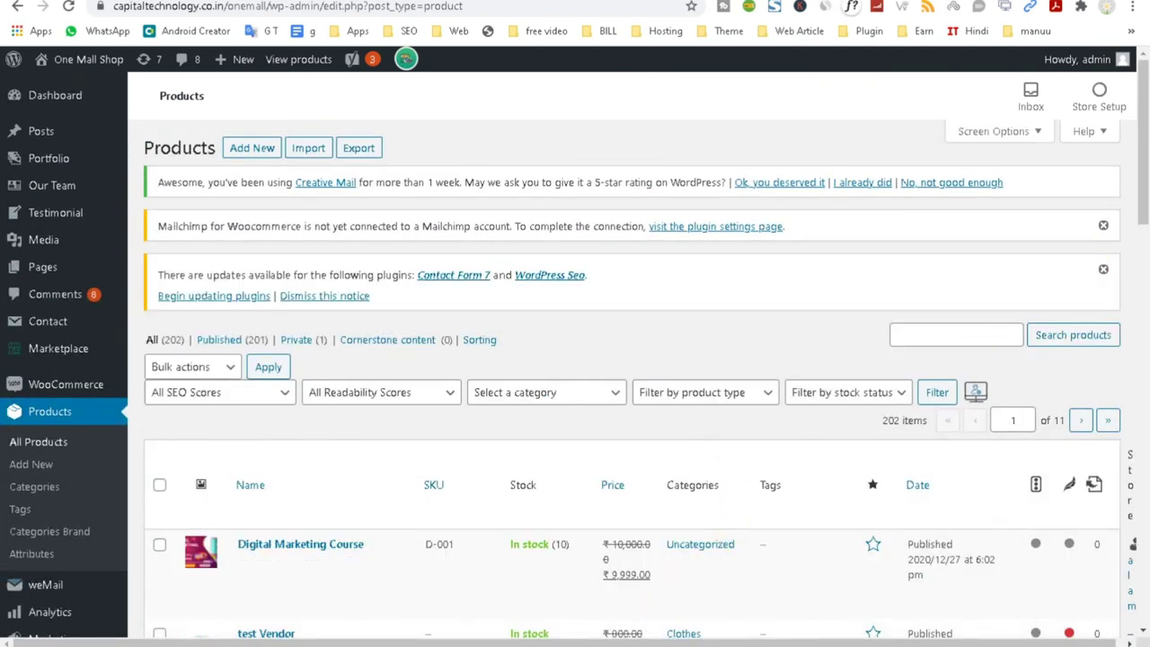
Switch to the store manager's Edit Product page for Digital Marketing Course.
scroll(525, 375, down, 12)
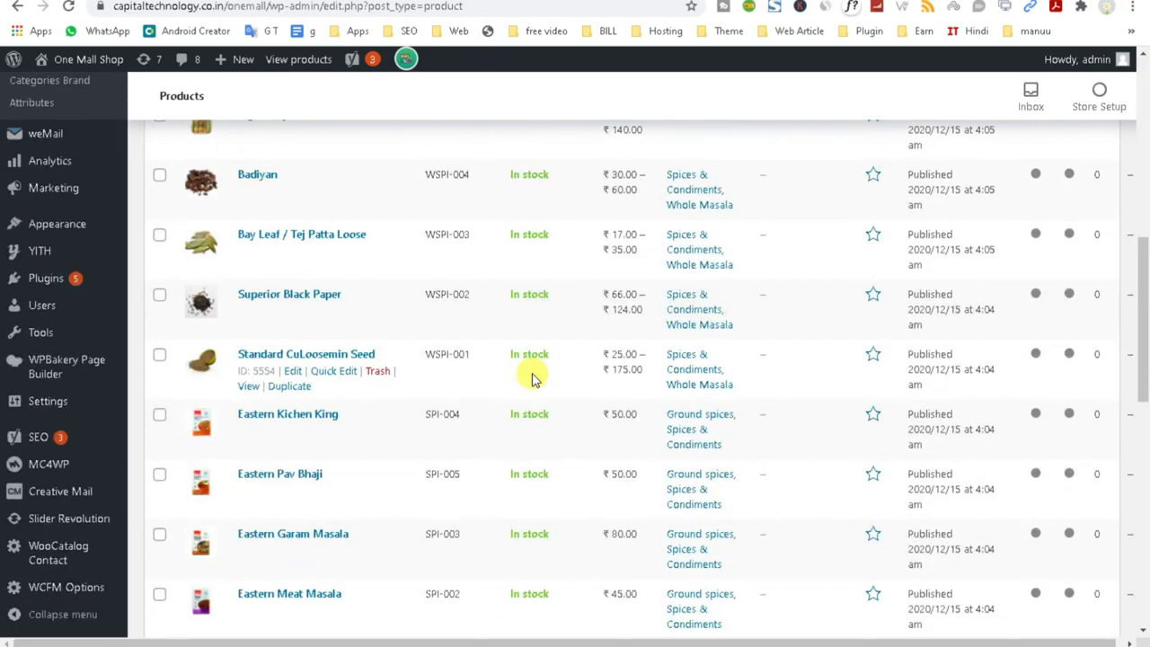
scroll(530, 379, down, 2)
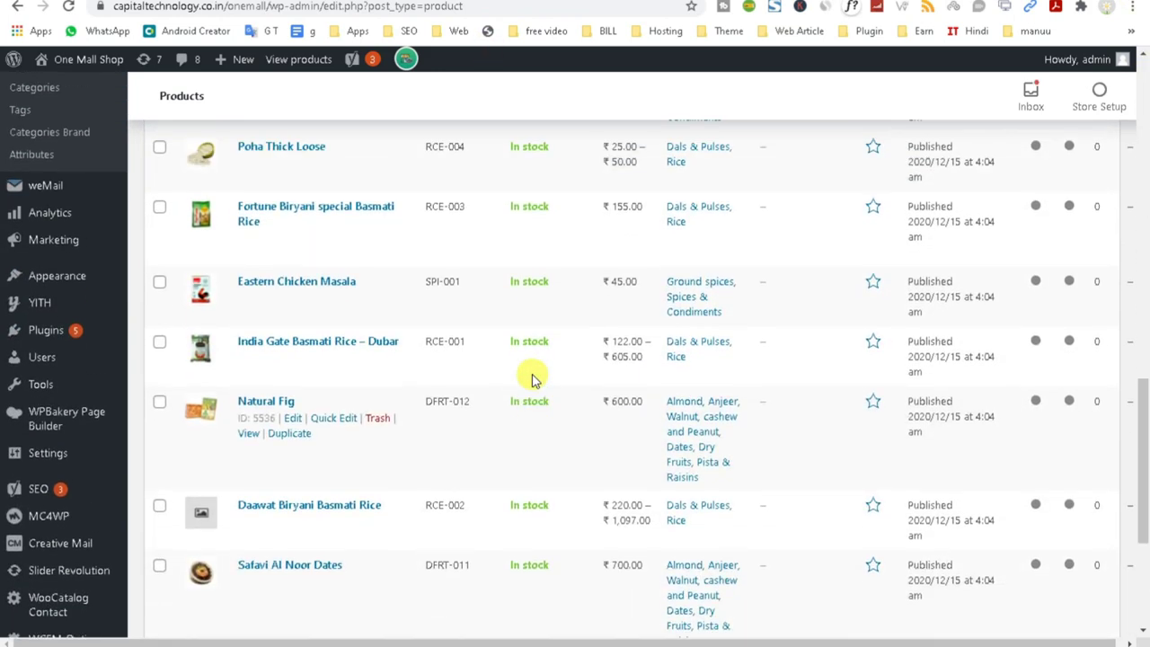
scroll(530, 379, up, 4)
scroll(530, 379, up, 12)
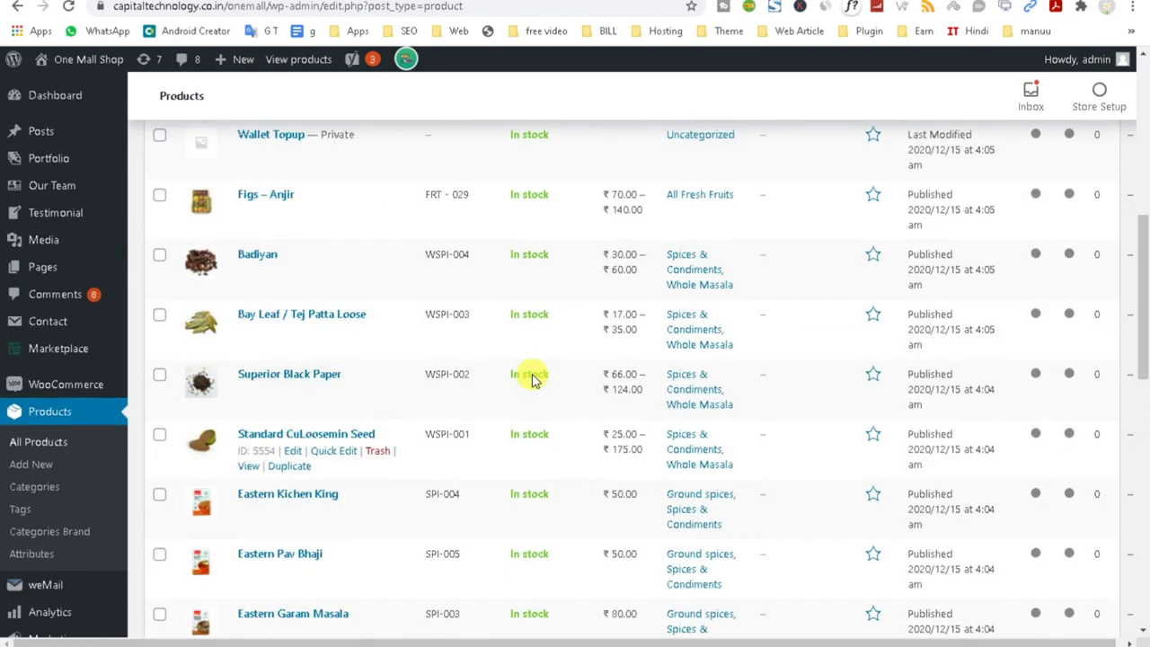
scroll(534, 378, up, 2)
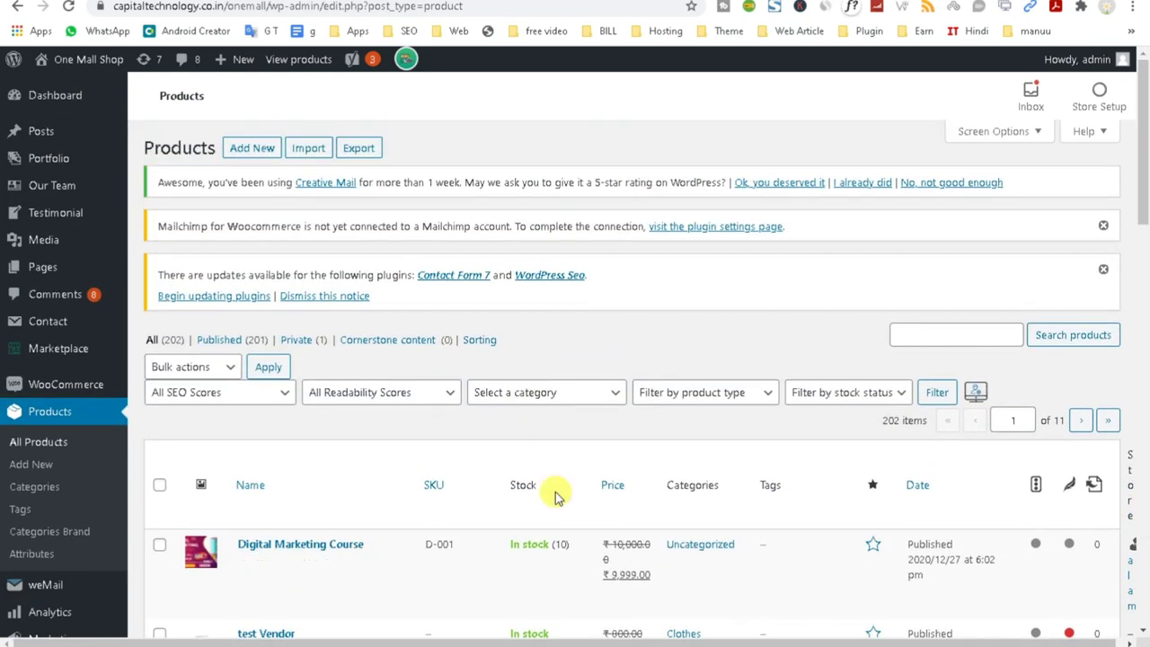
mouse_move(551, 639)
click(599, 611)
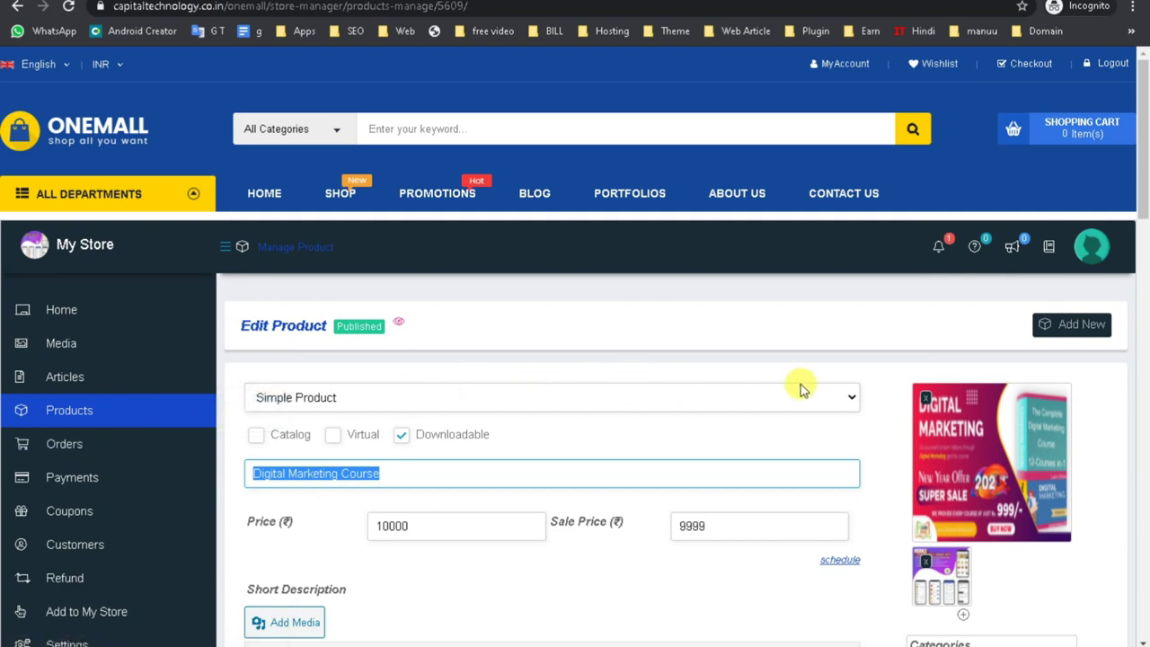
Go back to the store's Products list from the Digital Marketing Course editor.
scroll(698, 404, down, 2)
scroll(467, 387, up, 1)
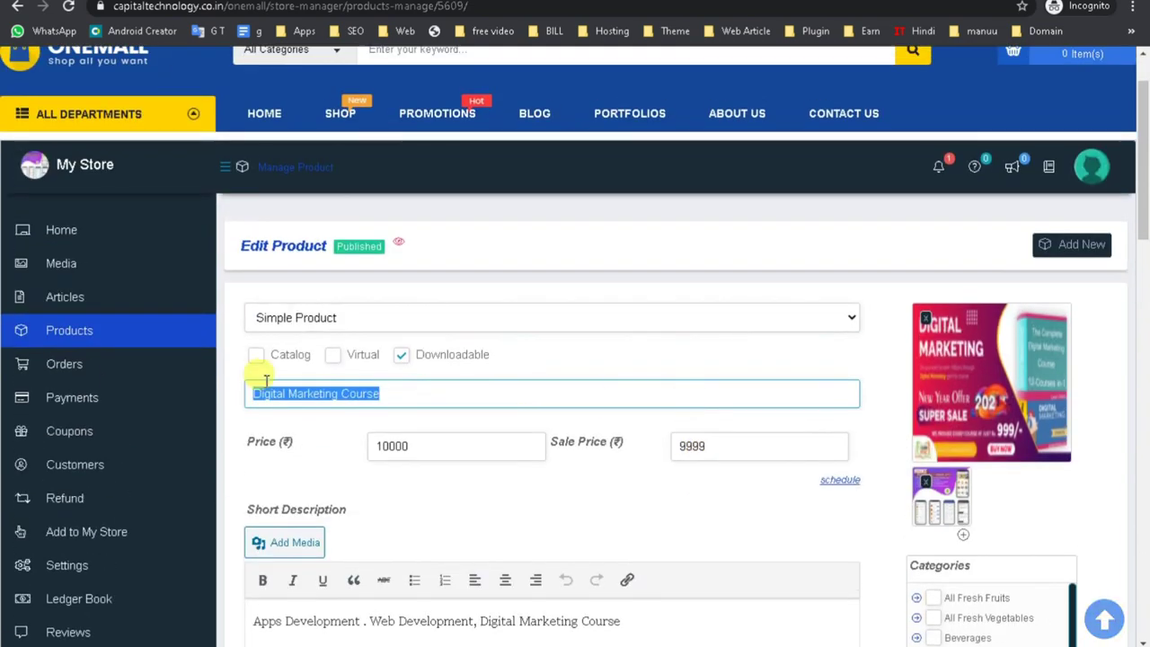
click(51, 334)
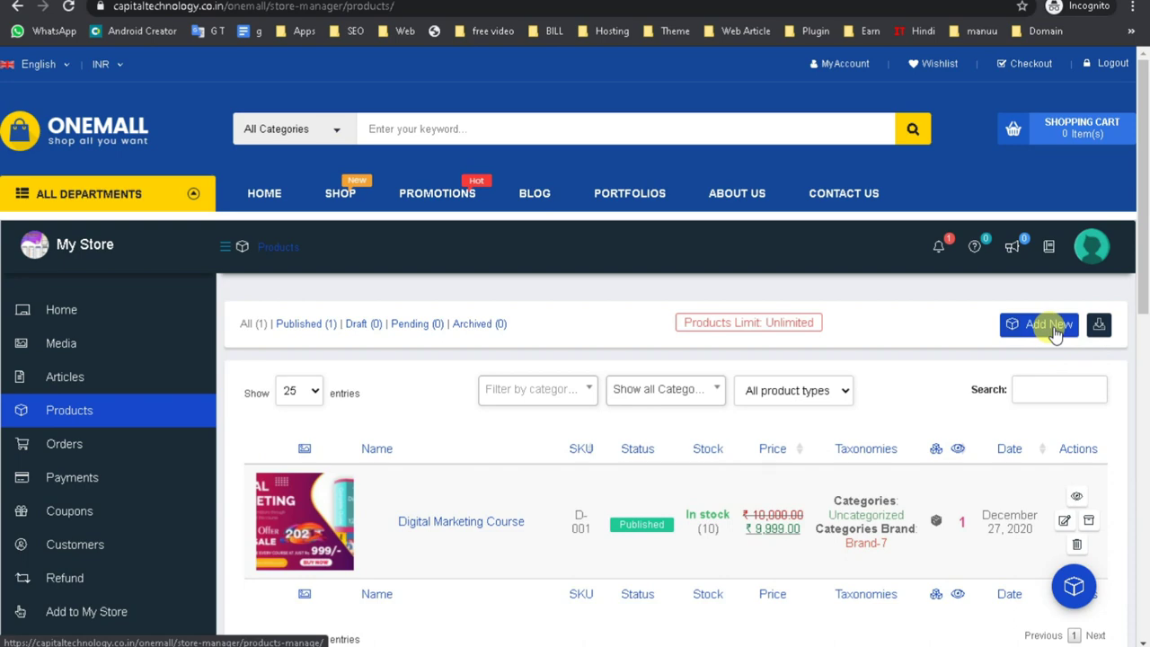
scroll(1105, 346, down, 4)
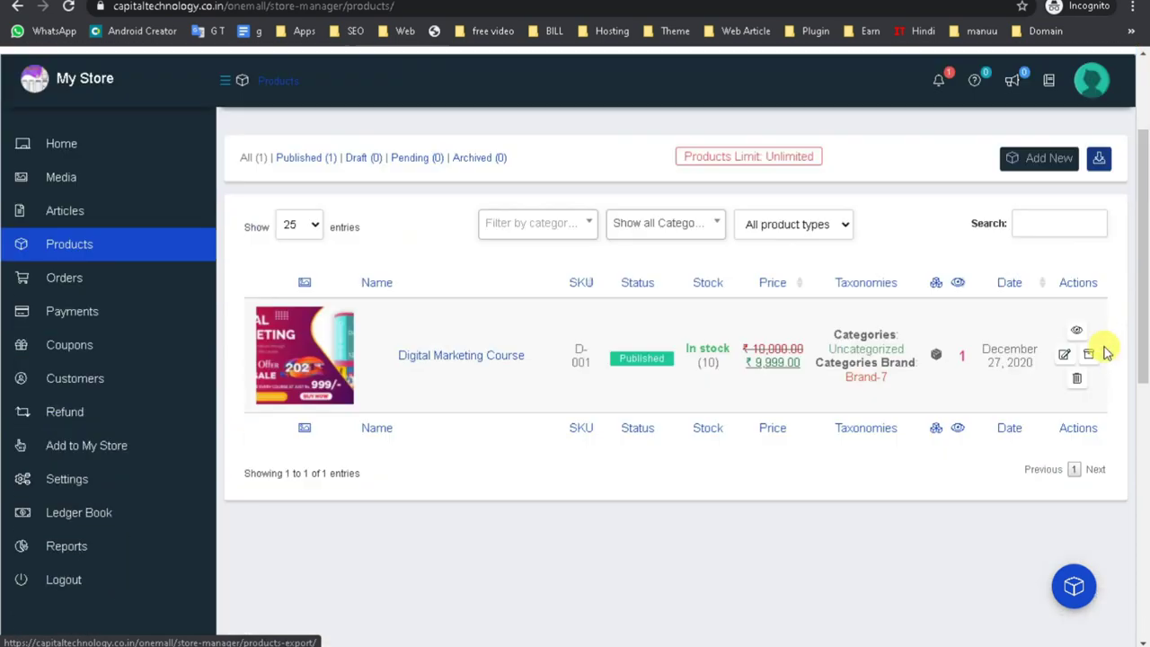
scroll(1076, 385, up, 4)
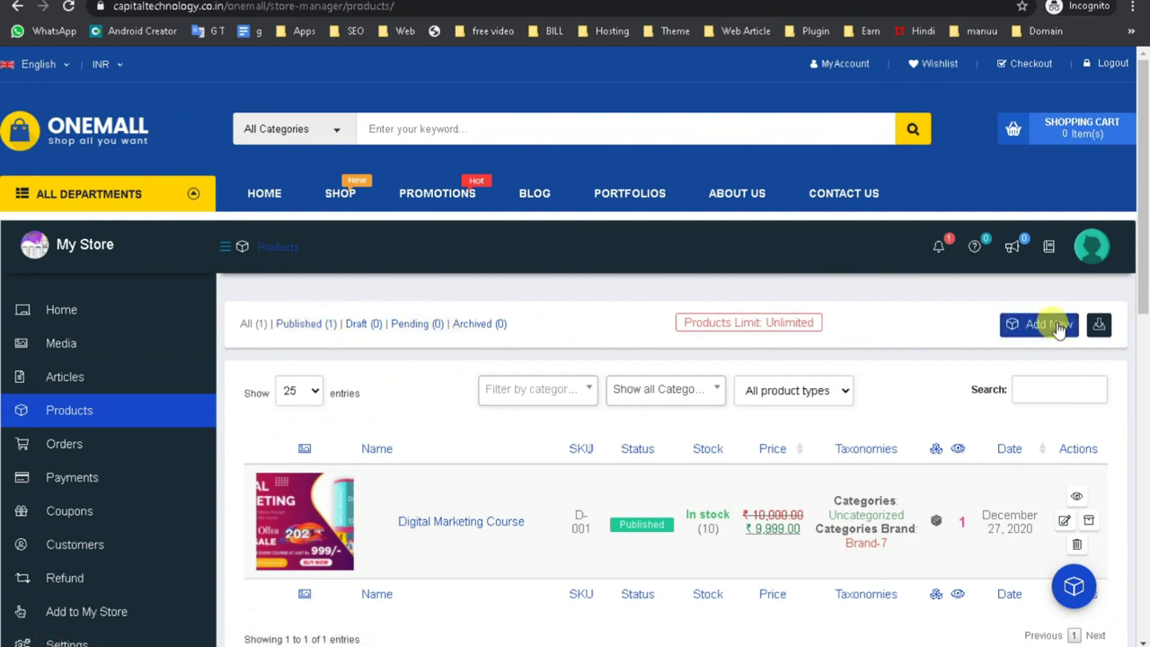
View the Export products page, open and close the quick Add Product form, then return to Products.
click(1096, 327)
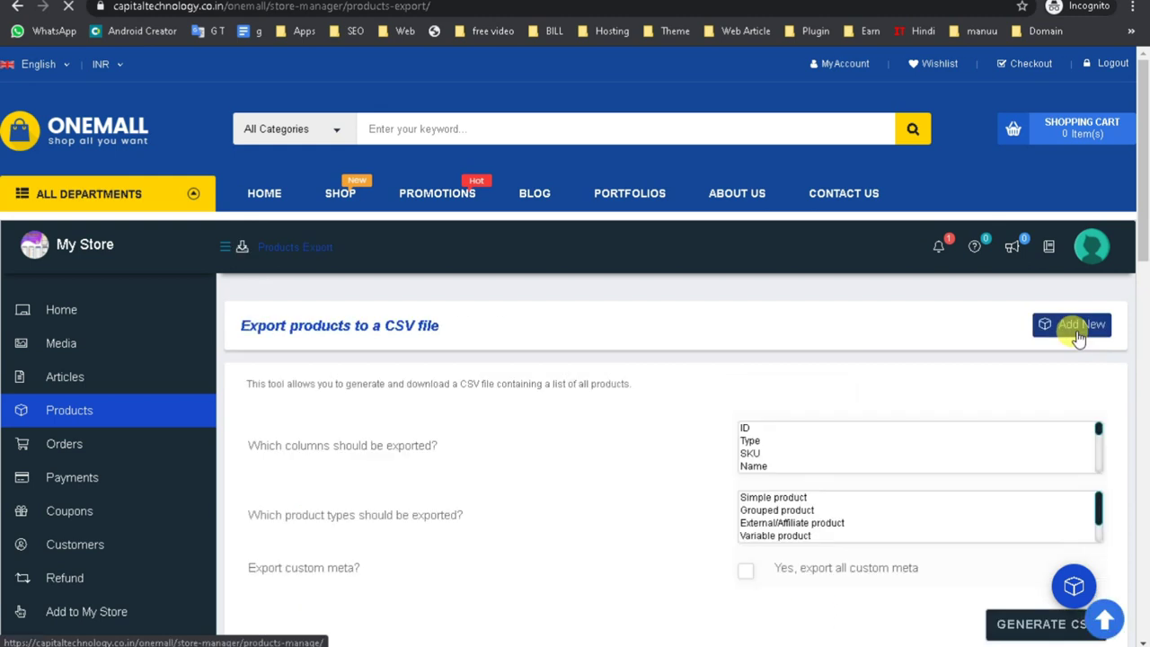
scroll(656, 464, down, 2)
scroll(656, 464, down, 1)
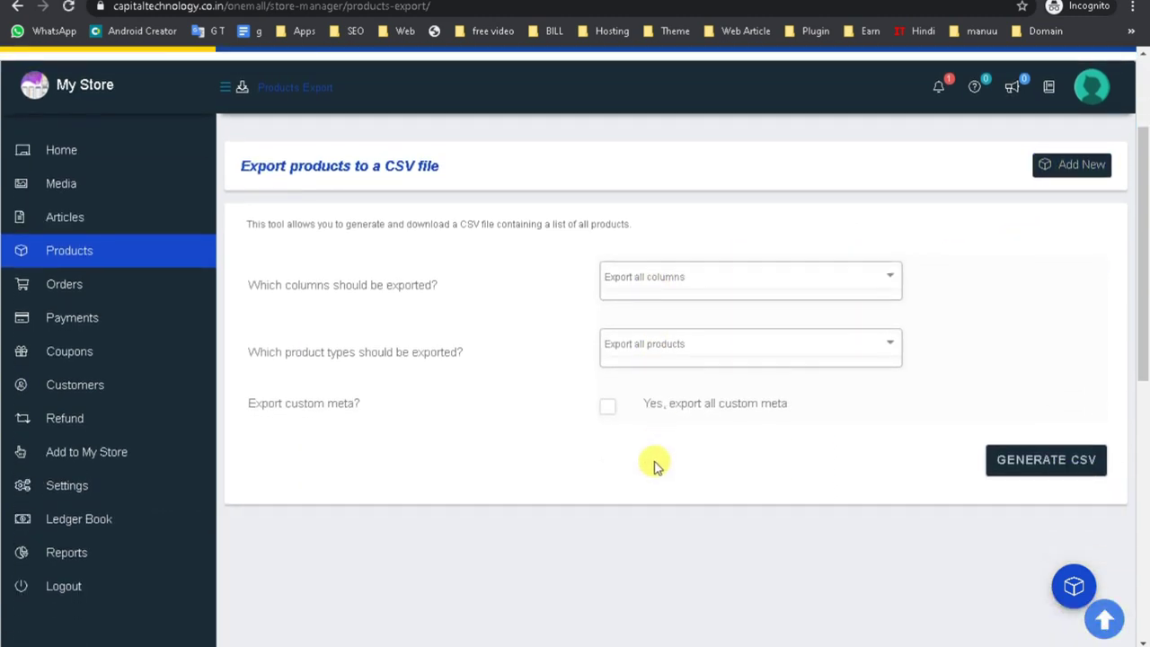
click(1076, 588)
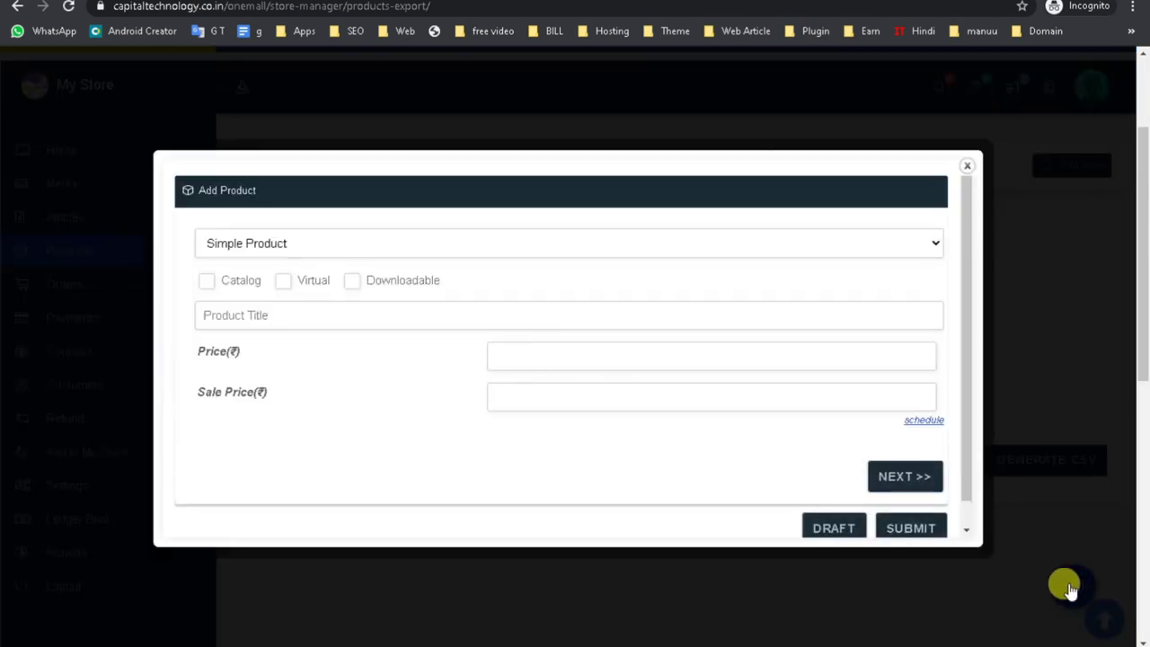
click(967, 171)
click(1104, 621)
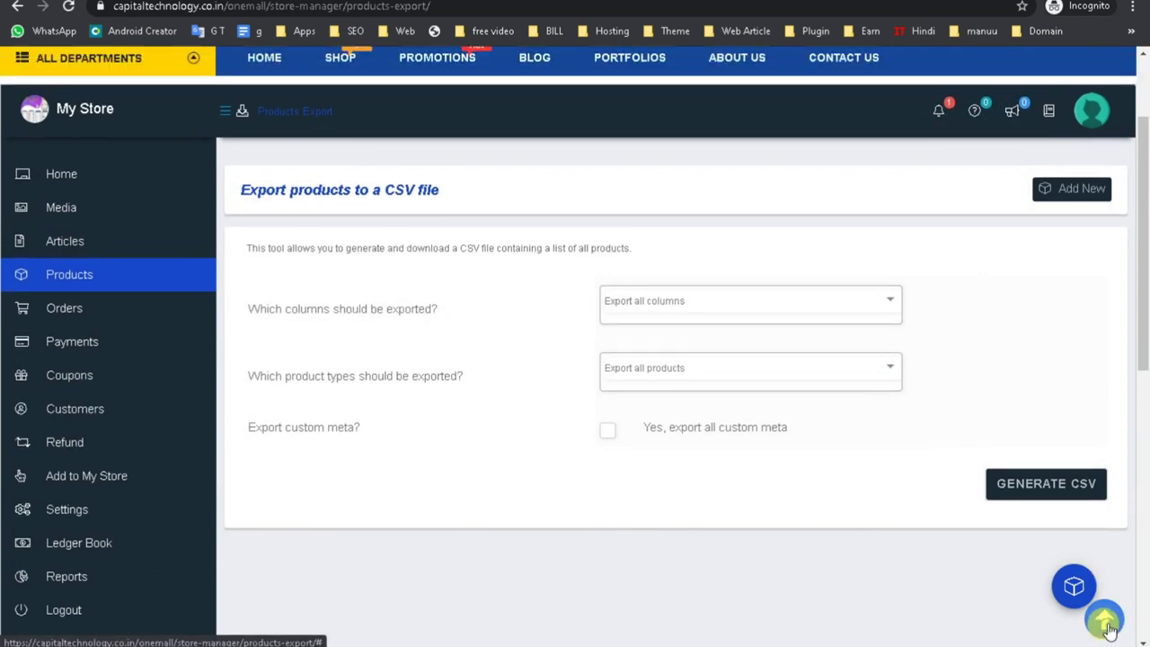
click(69, 414)
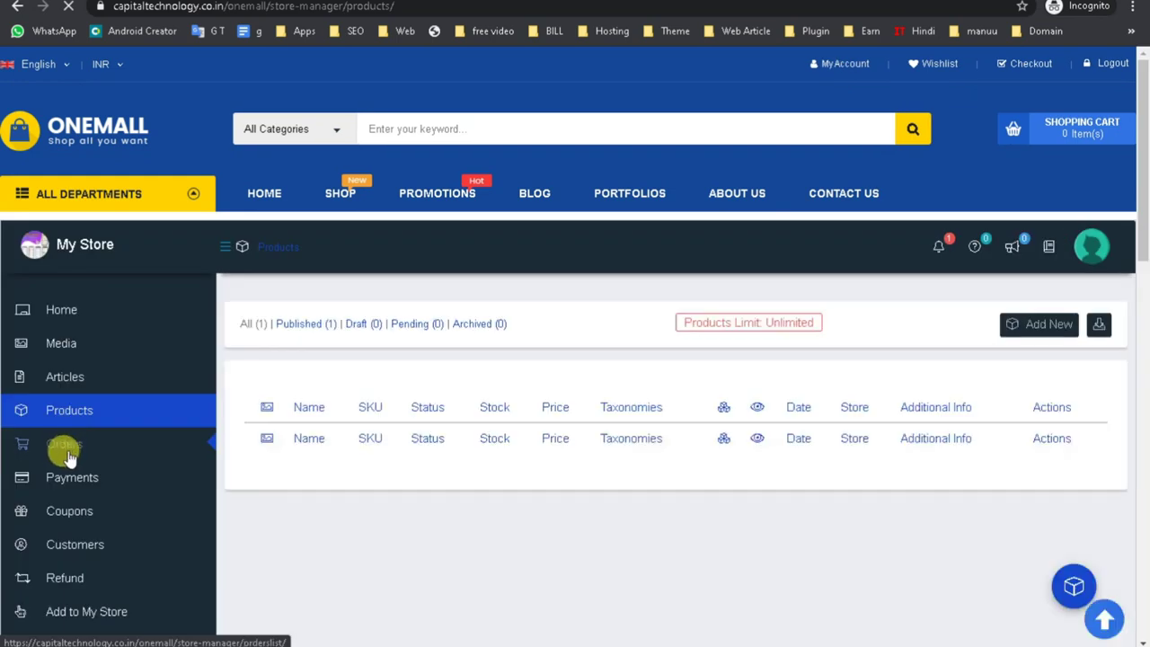
Look over the empty Orders Listing, then go back to the store dashboard home.
click(74, 446)
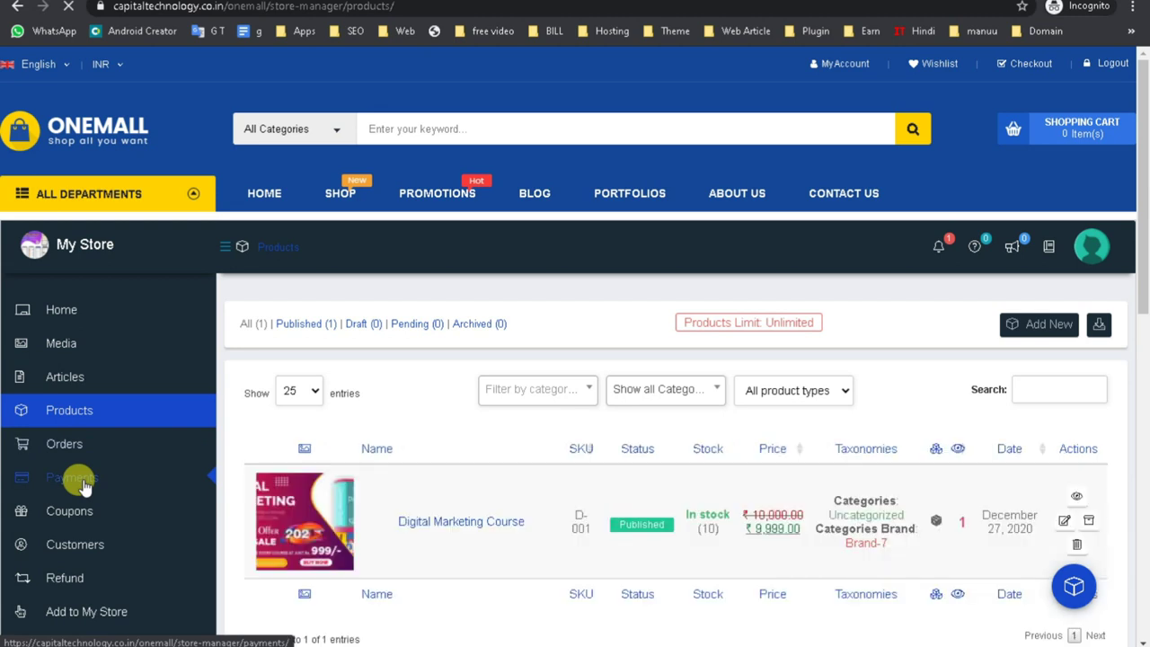
scroll(269, 472, down, 1)
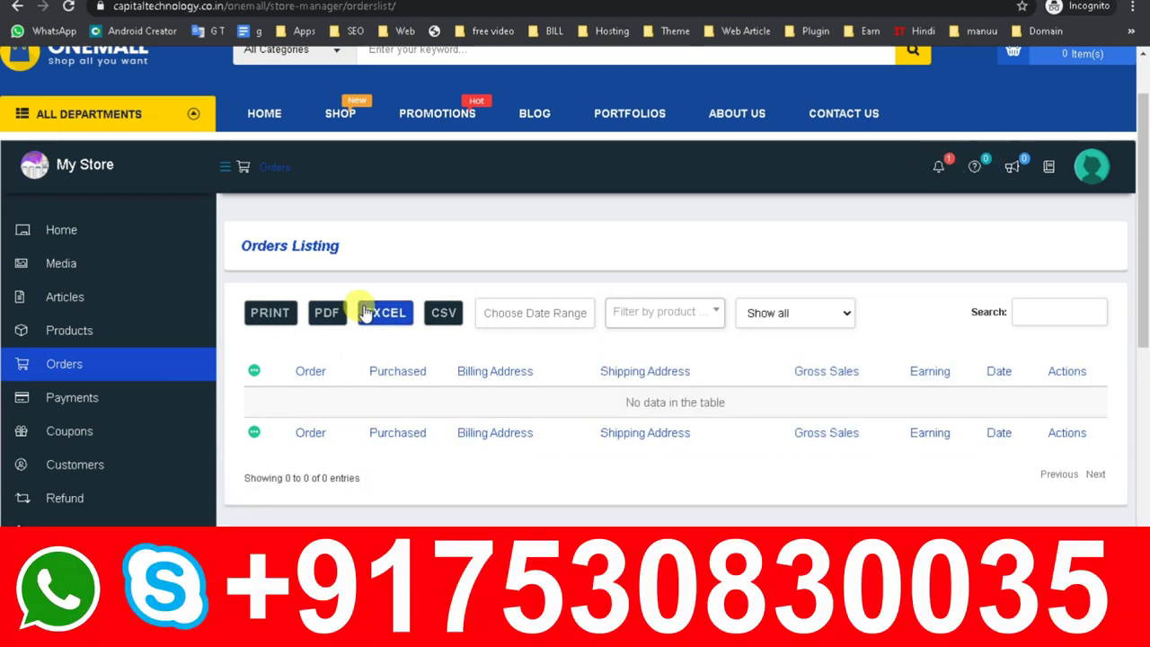
scroll(390, 404, up, 1)
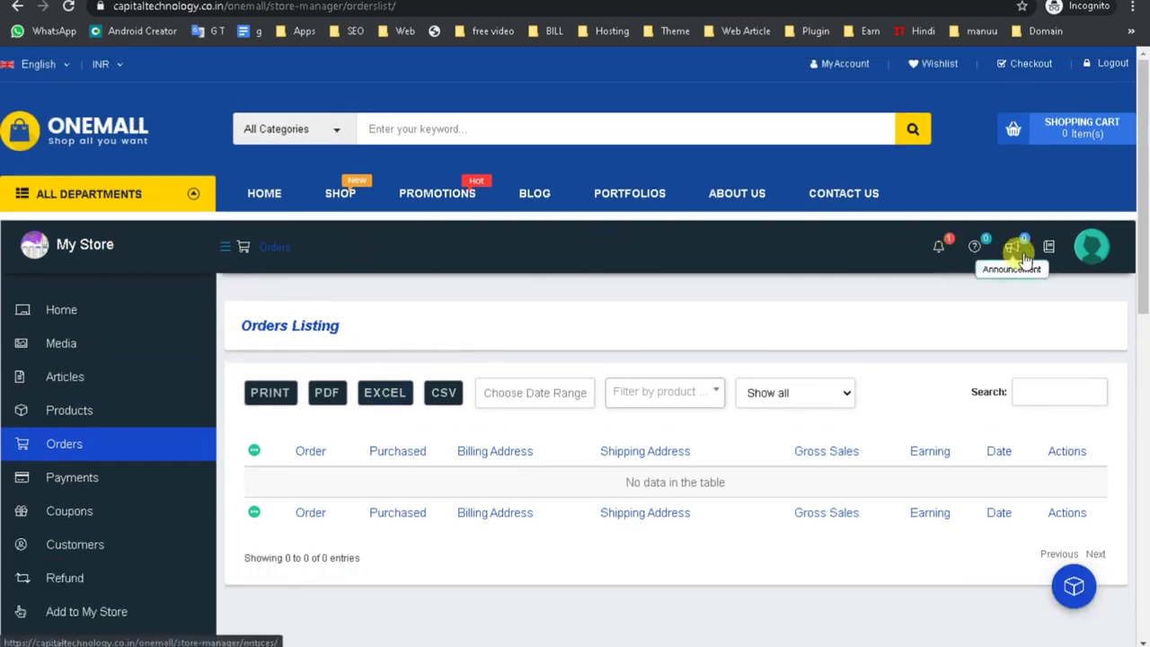
click(83, 306)
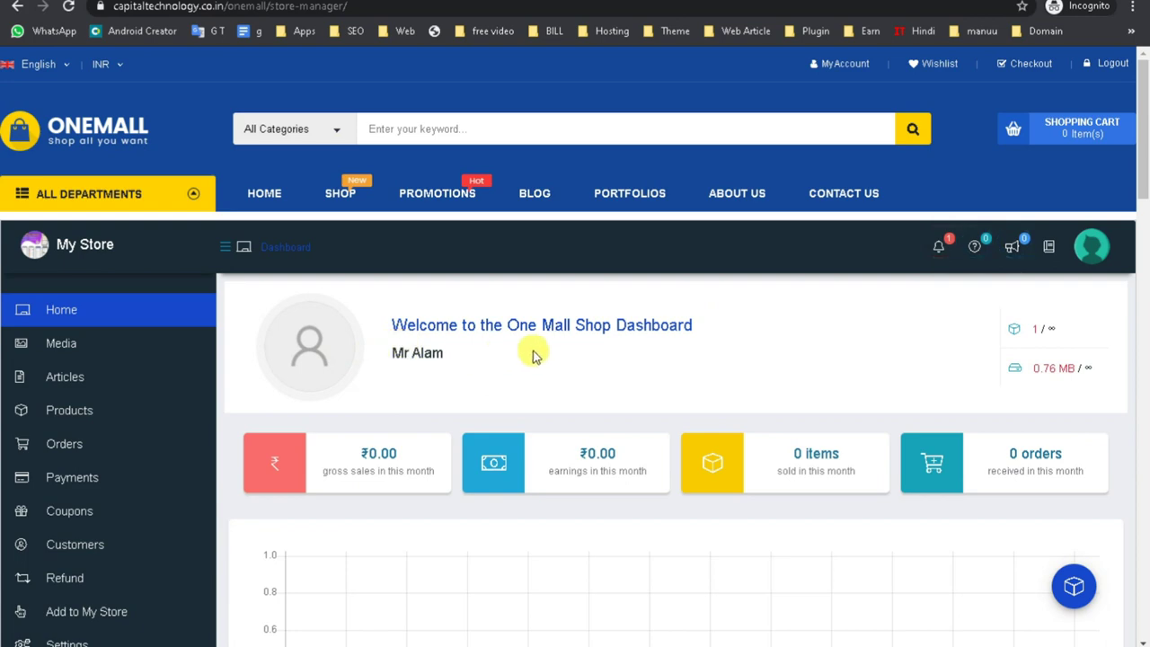
Scroll through the dashboard, briefly selecting the One Mall Shop welcome heading.
scroll(532, 359, down, 5)
scroll(526, 462, up, 5)
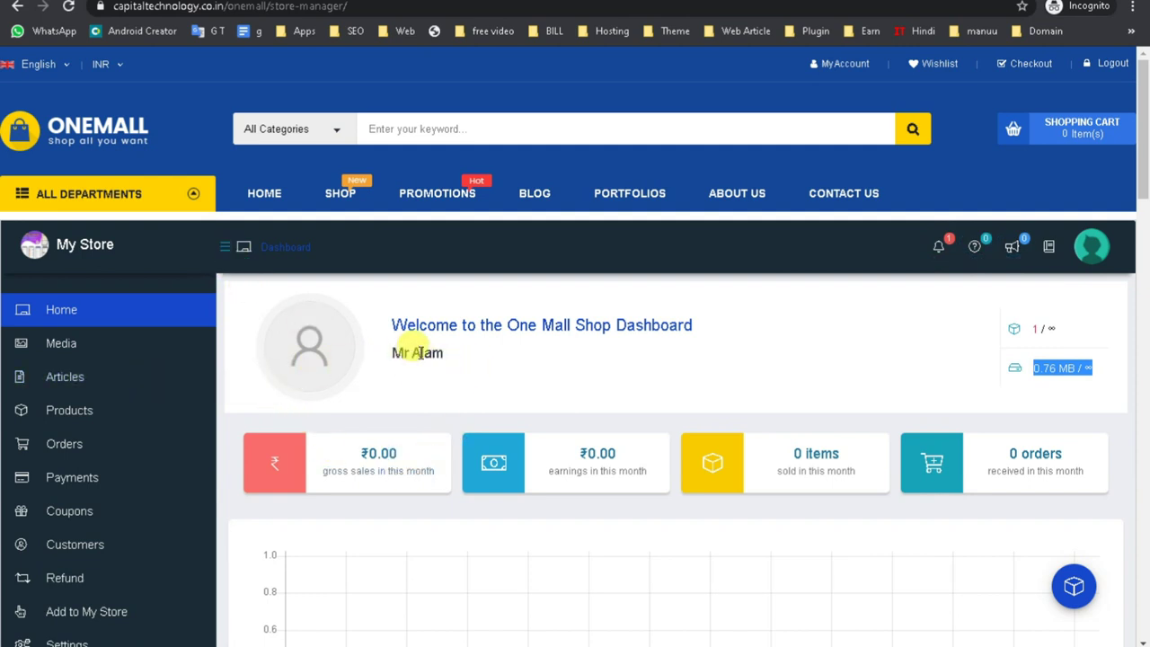
triple_click(627, 319)
click(767, 352)
scroll(470, 546, down, 15)
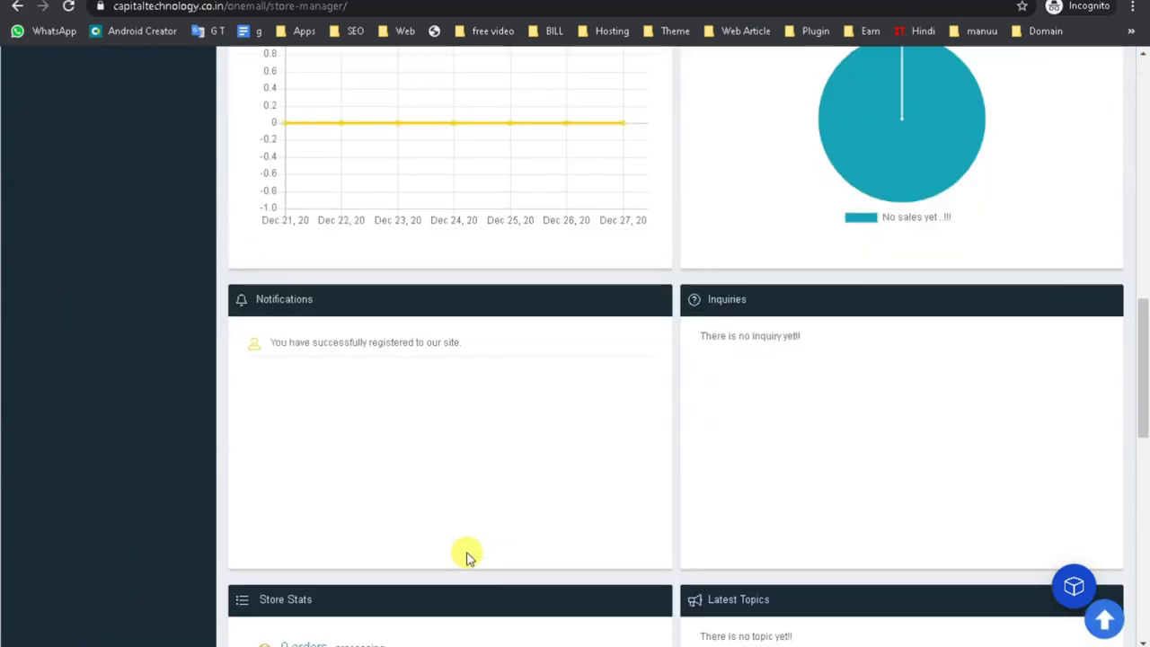
scroll(466, 552, down, 6)
scroll(210, 384, up, 15)
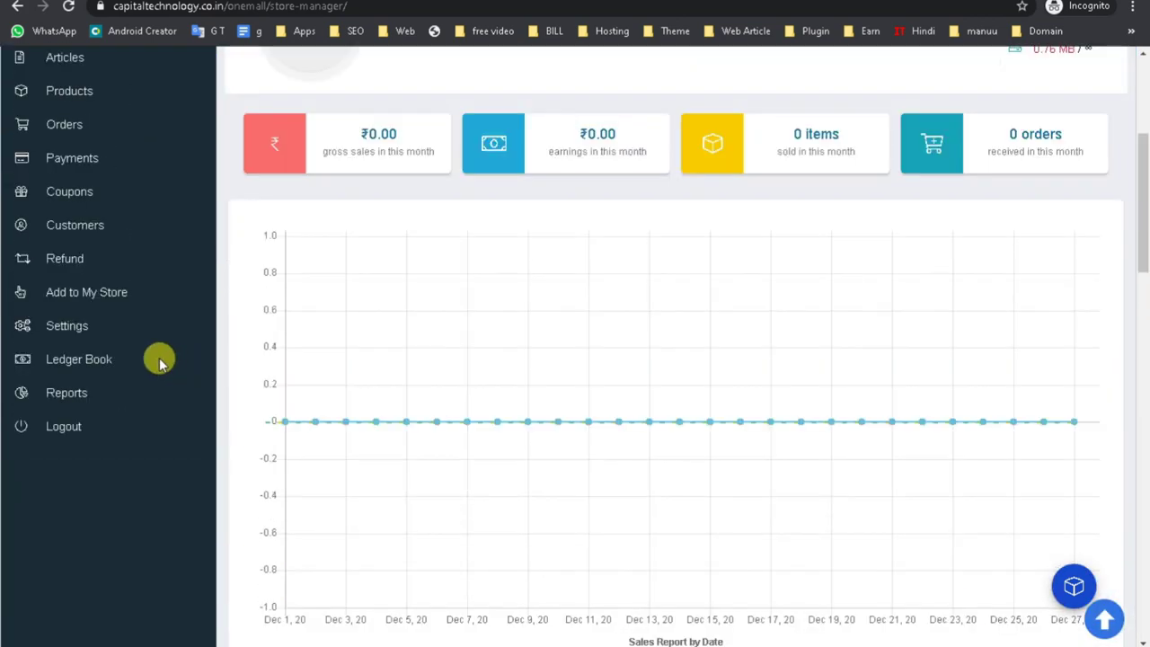
scroll(78, 399, up, 4)
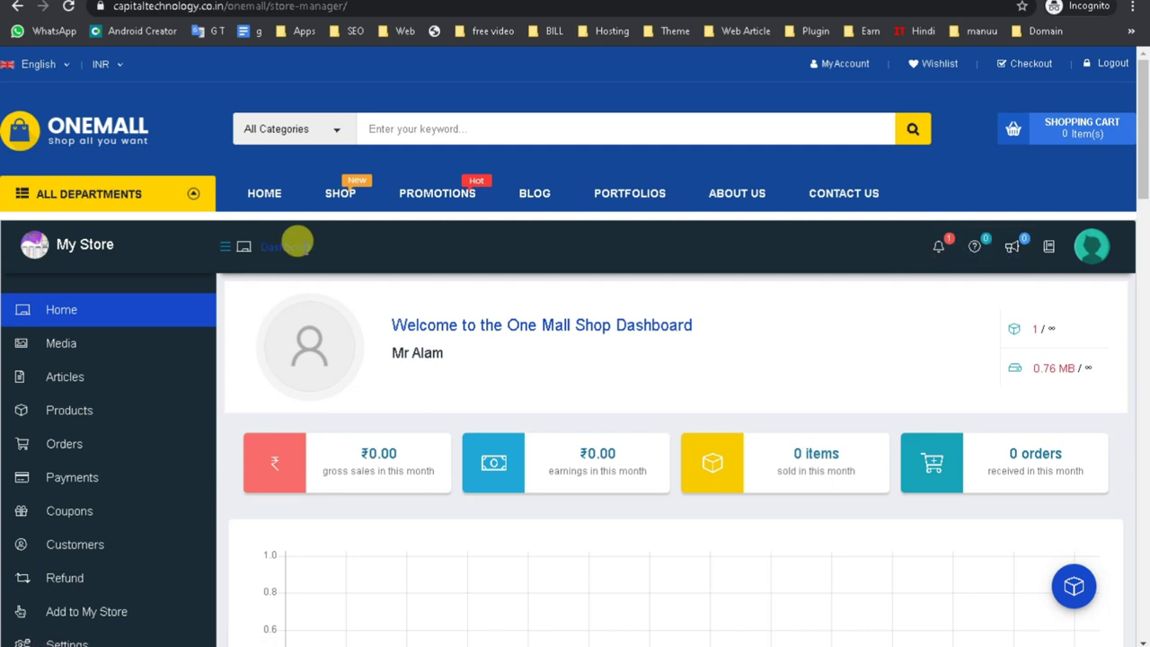
Open the My Store vendor page in a new tab and go to it.
right_click(72, 246)
click(106, 261)
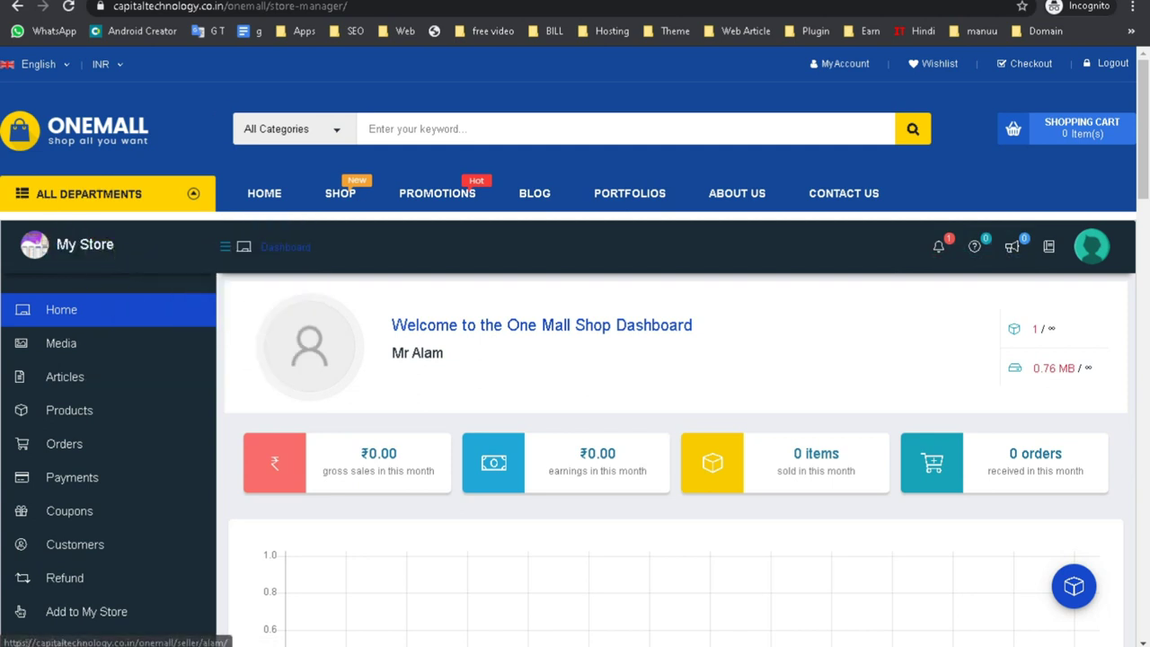
click(19, 611)
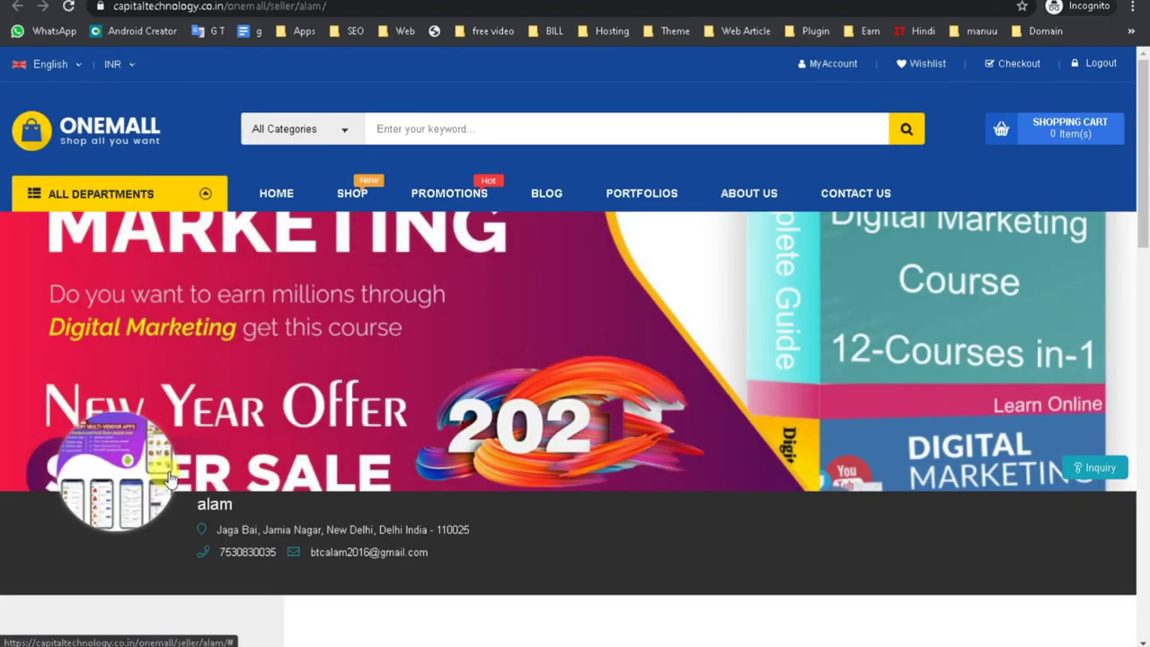
Scroll through the vendor store page, selecting and then clearing sidebar heading text.
scroll(169, 477, down, 10)
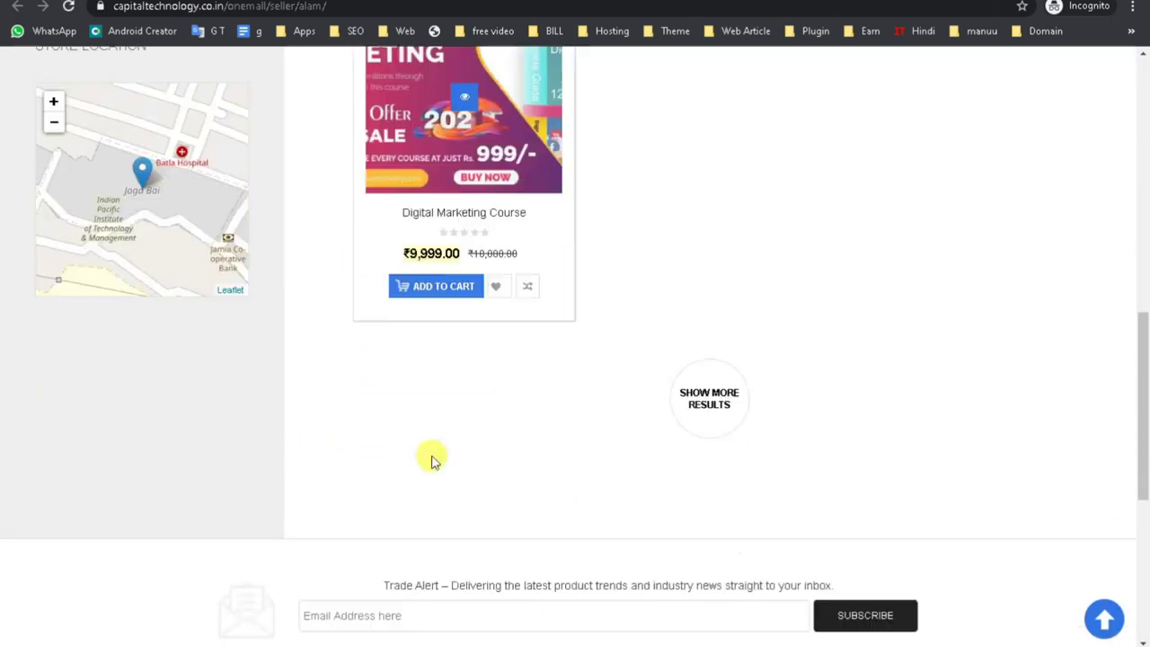
scroll(437, 457, down, 2)
scroll(144, 422, up, 5)
scroll(72, 386, up, 1)
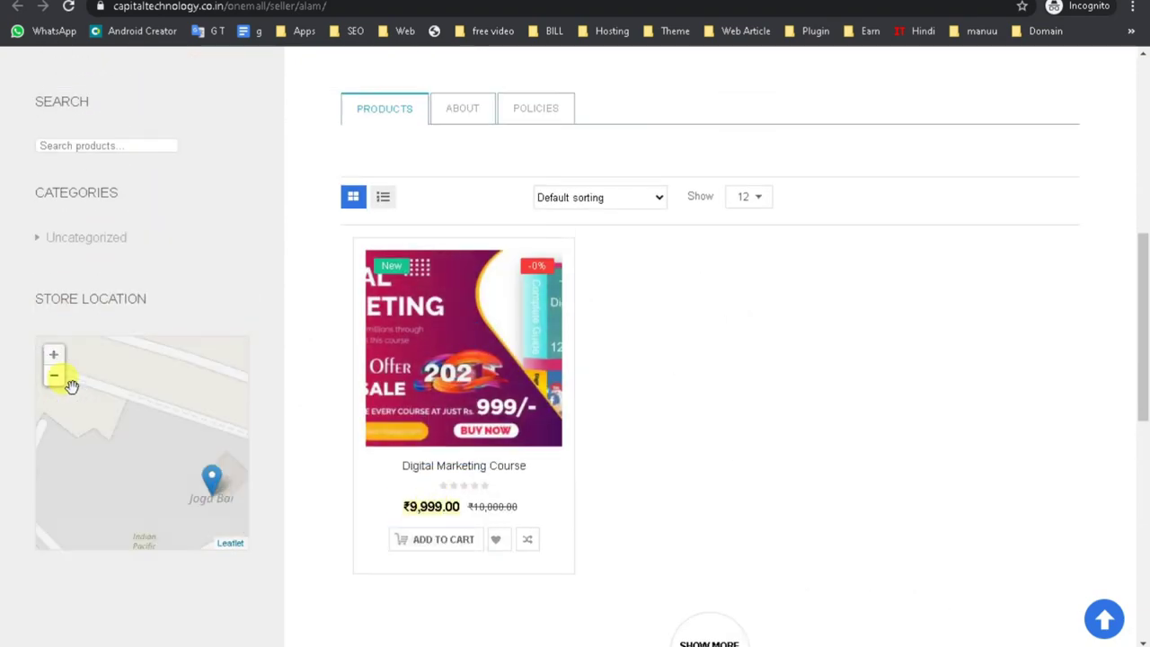
drag(36, 195, 162, 194)
scroll(149, 198, up, 3)
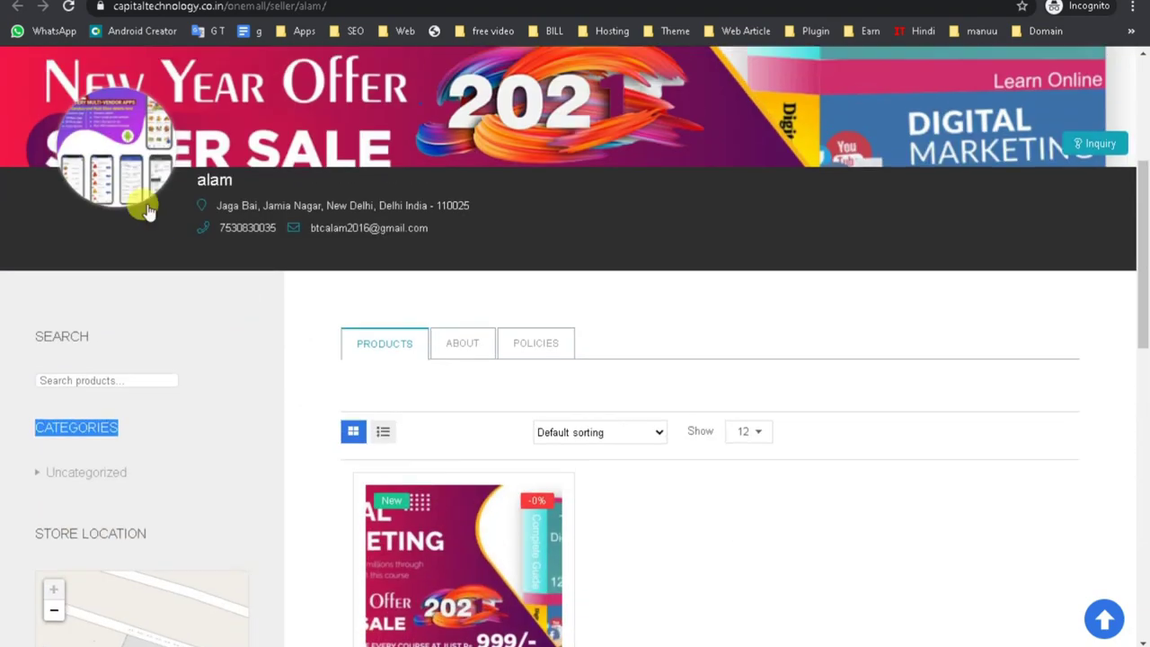
drag(31, 333, 229, 353)
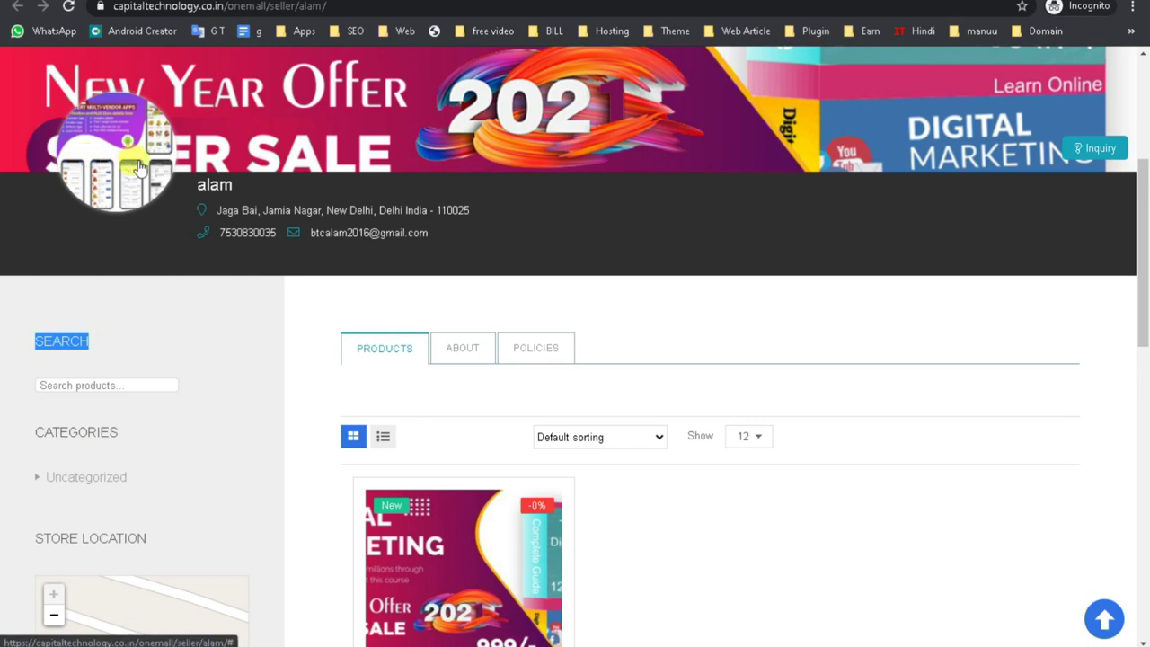
scroll(480, 174, up, 3)
click(556, 304)
scroll(970, 340, down, 3)
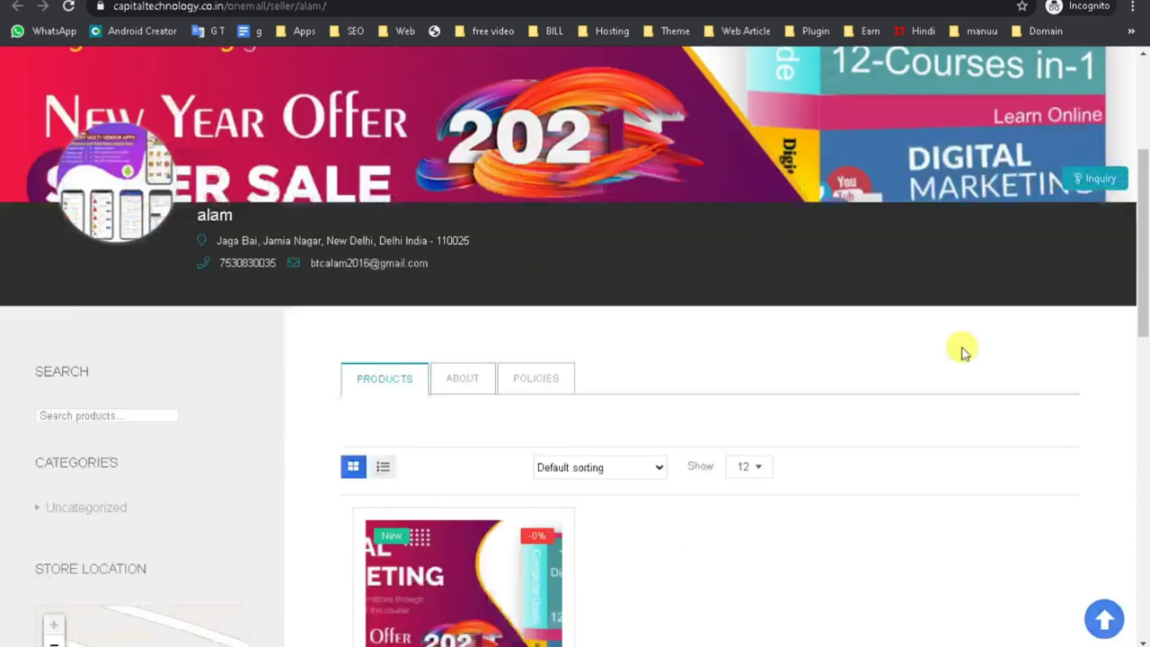
View the store's Policies section, then return to its Products section.
click(470, 355)
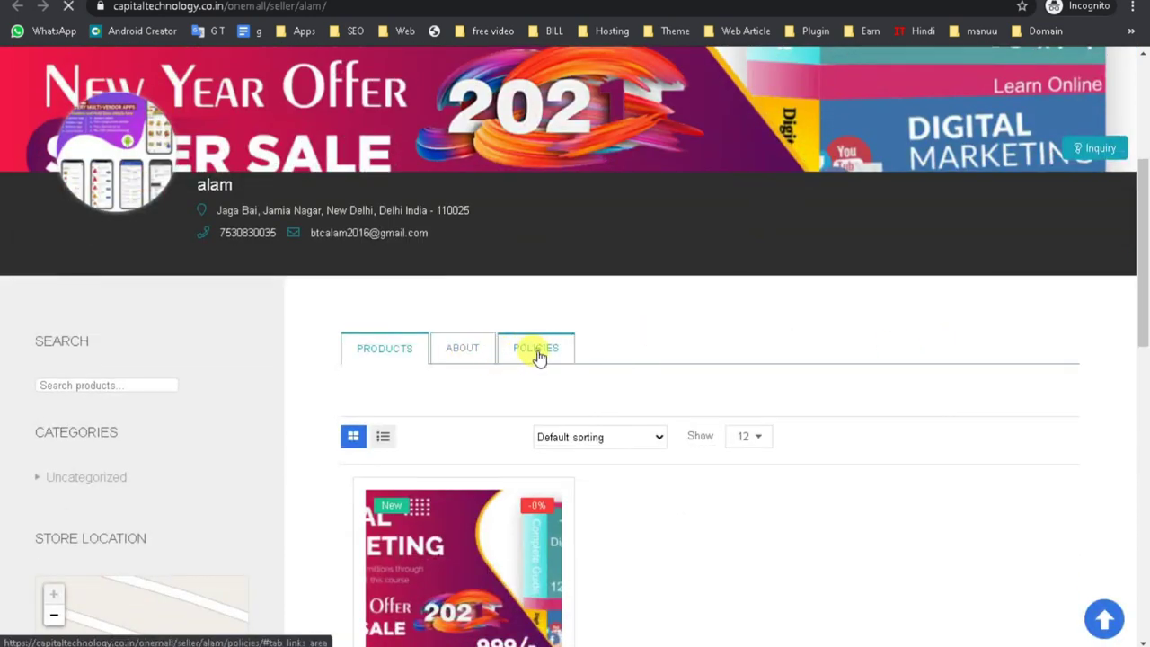
scroll(398, 367, down, 5)
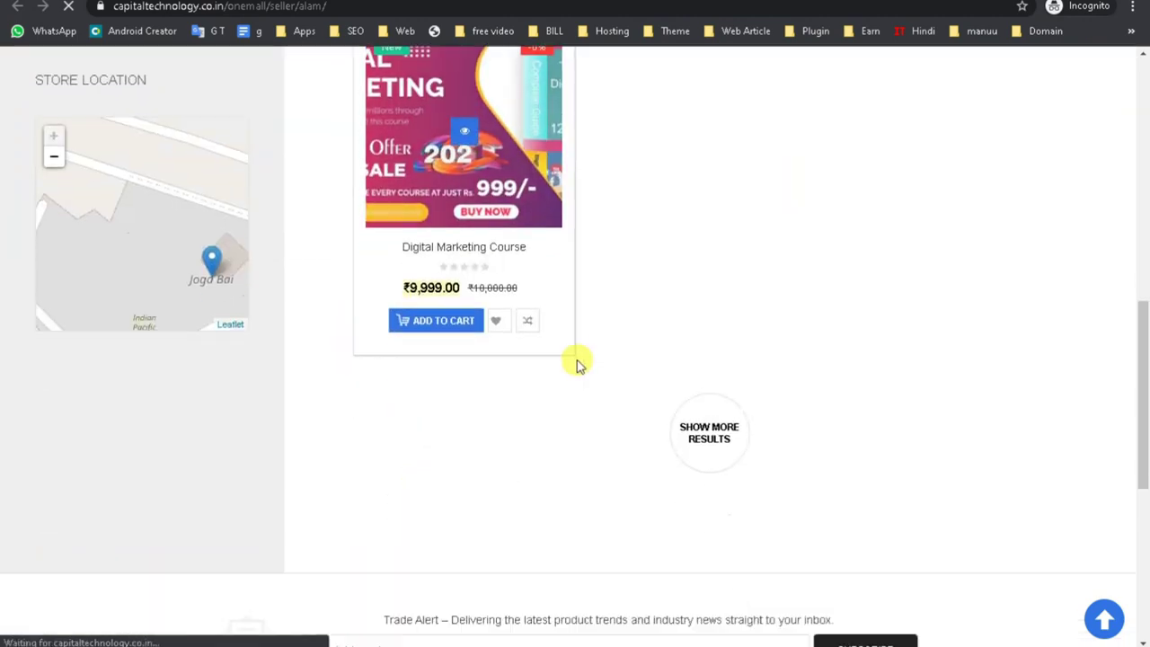
scroll(629, 269, down, 4)
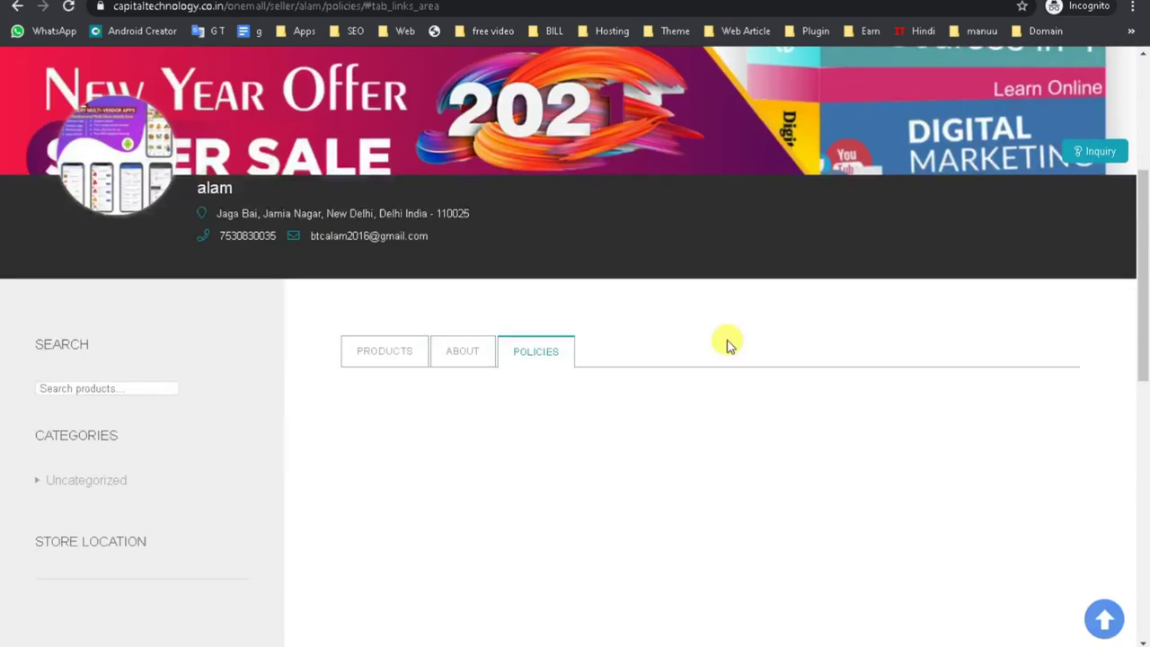
scroll(728, 345, down, 4)
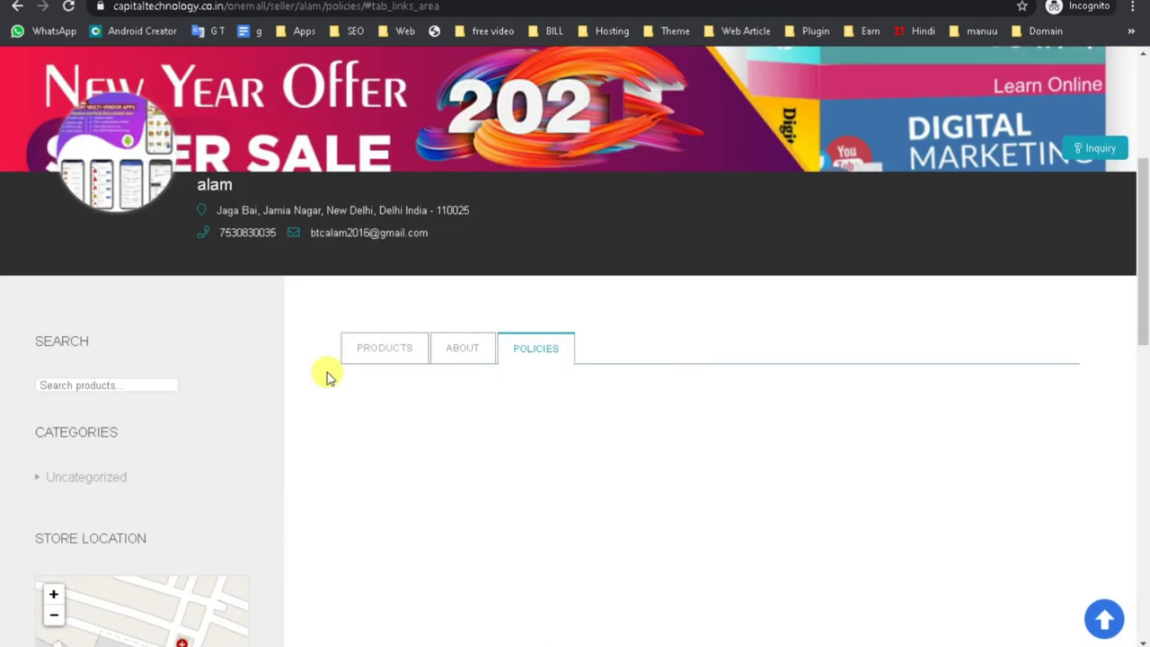
click(372, 352)
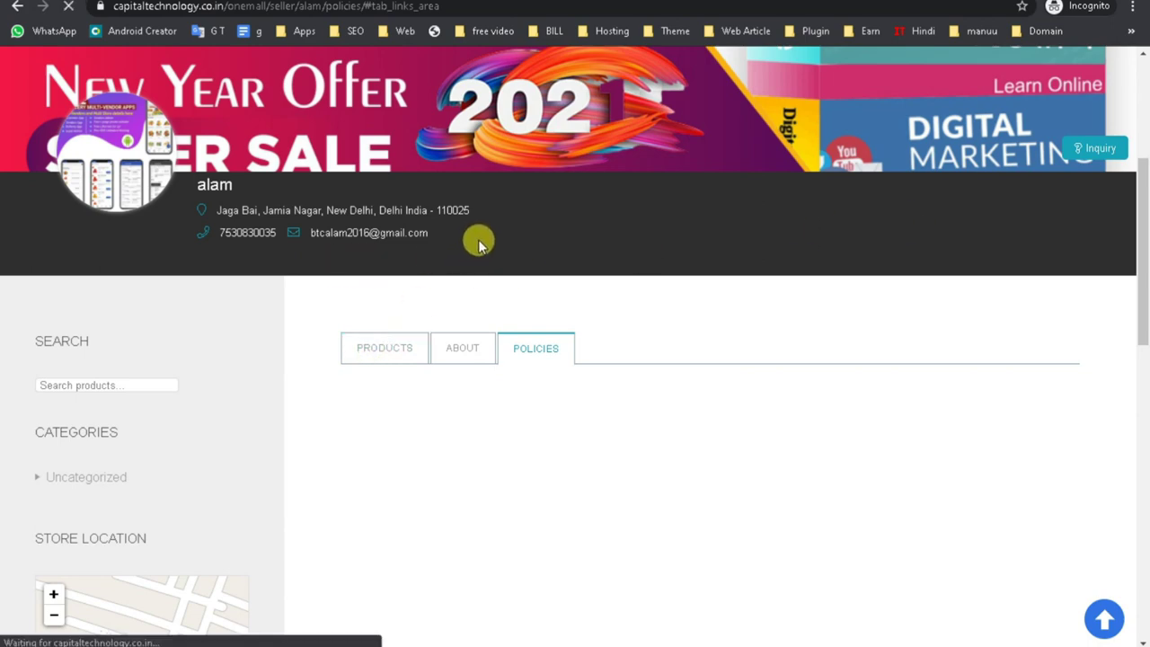
Select the store's address and contact details, then switch to the Word topic outline.
drag(493, 236, 202, 216)
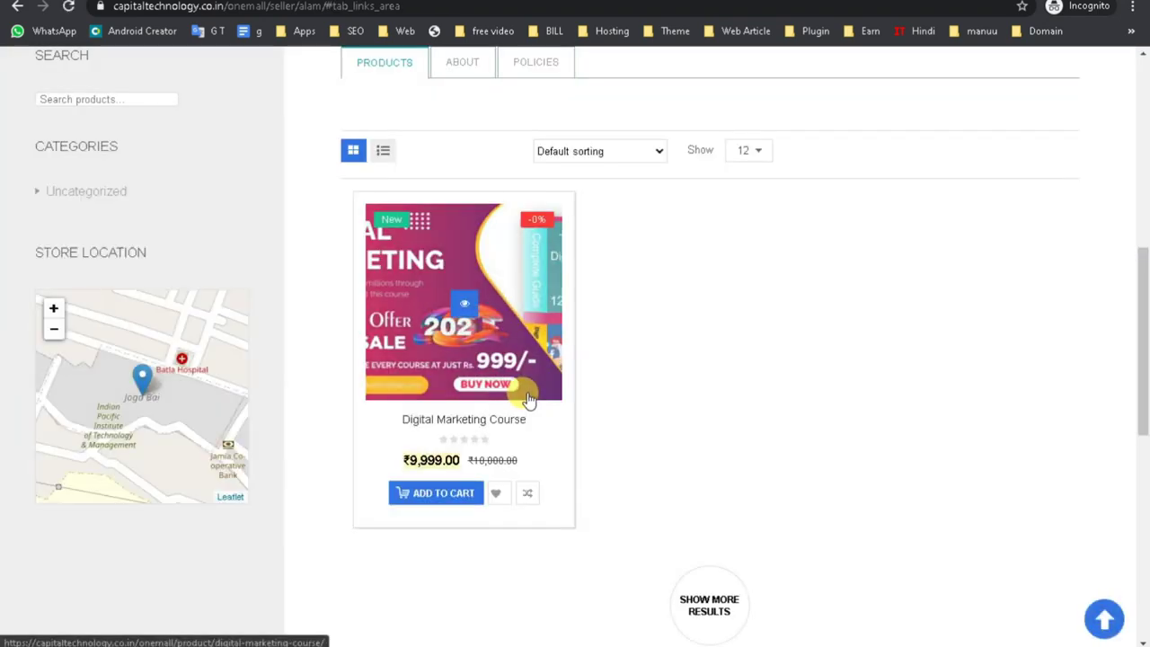
scroll(523, 404, up, 6)
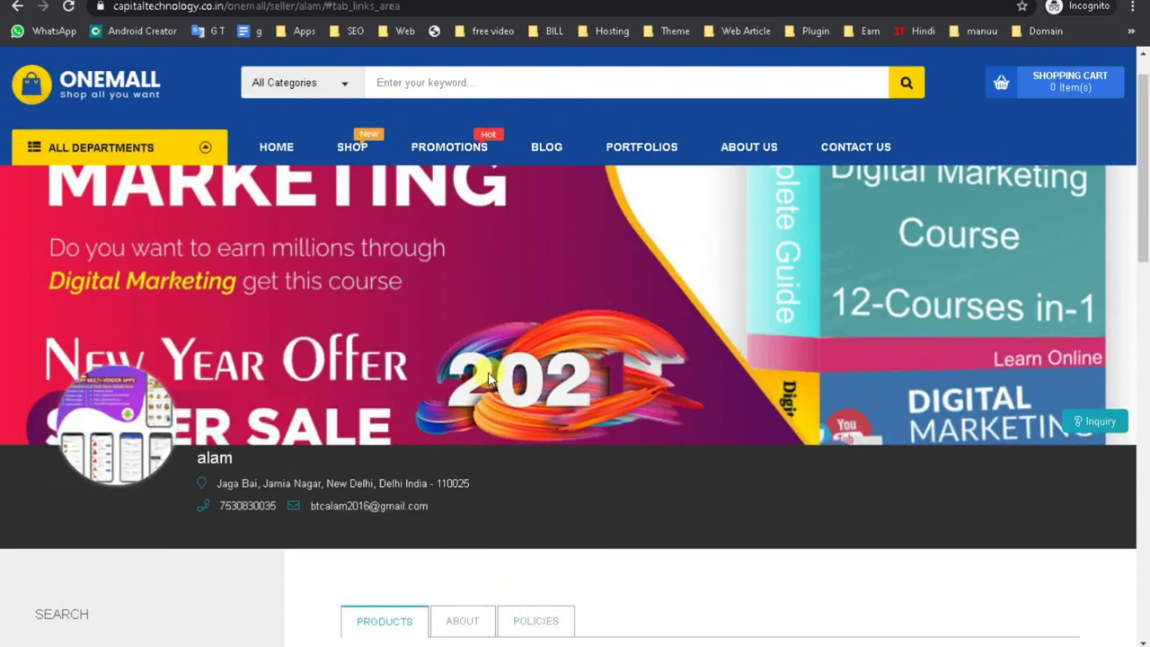
mouse_move(440, 144)
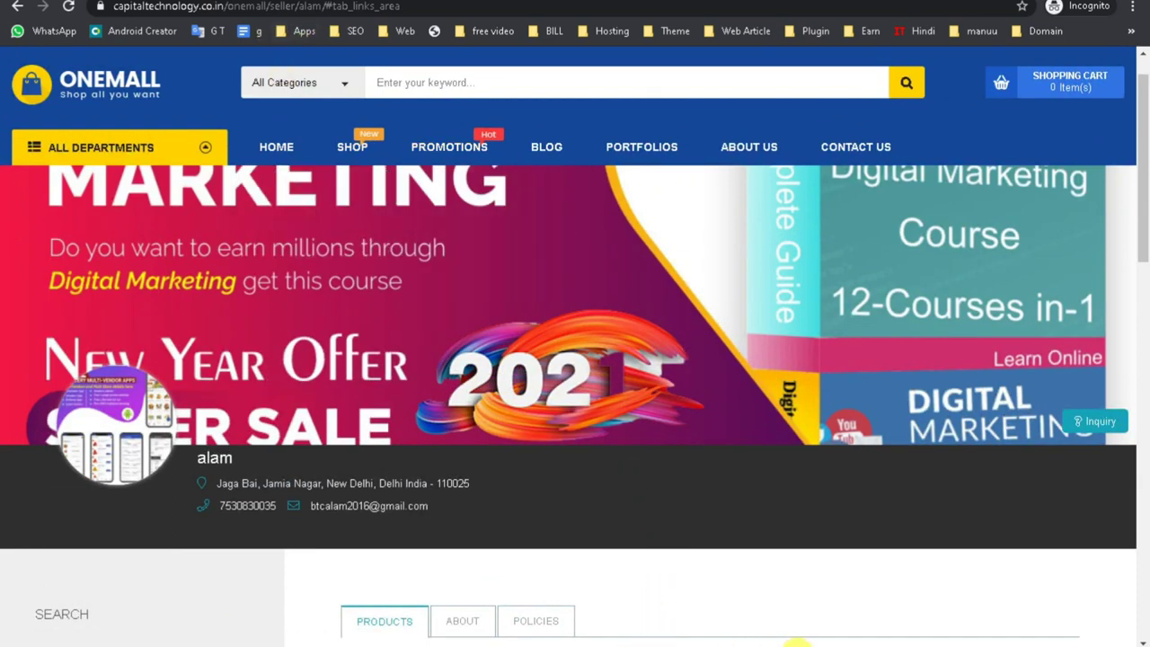
click(593, 636)
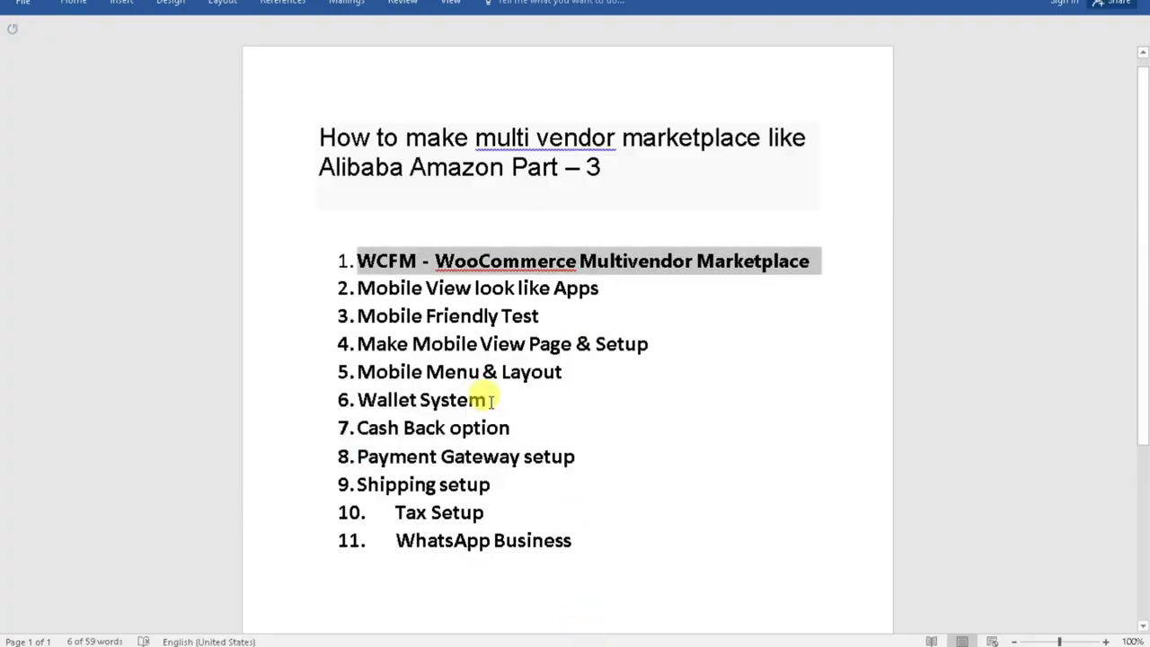
Select the Mobile View, Mobile Friendly Test and Mobile View Page lines, undo an accidental indent, and return to Chrome.
triple_click(361, 288)
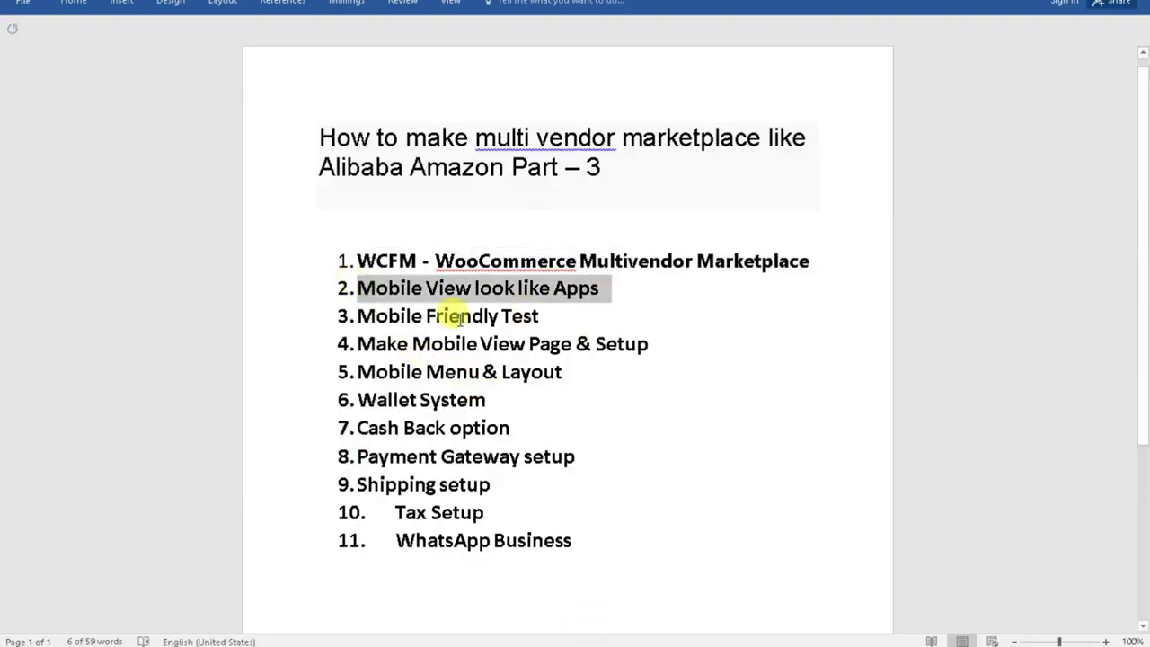
triple_click(363, 314)
drag(364, 342, 749, 351)
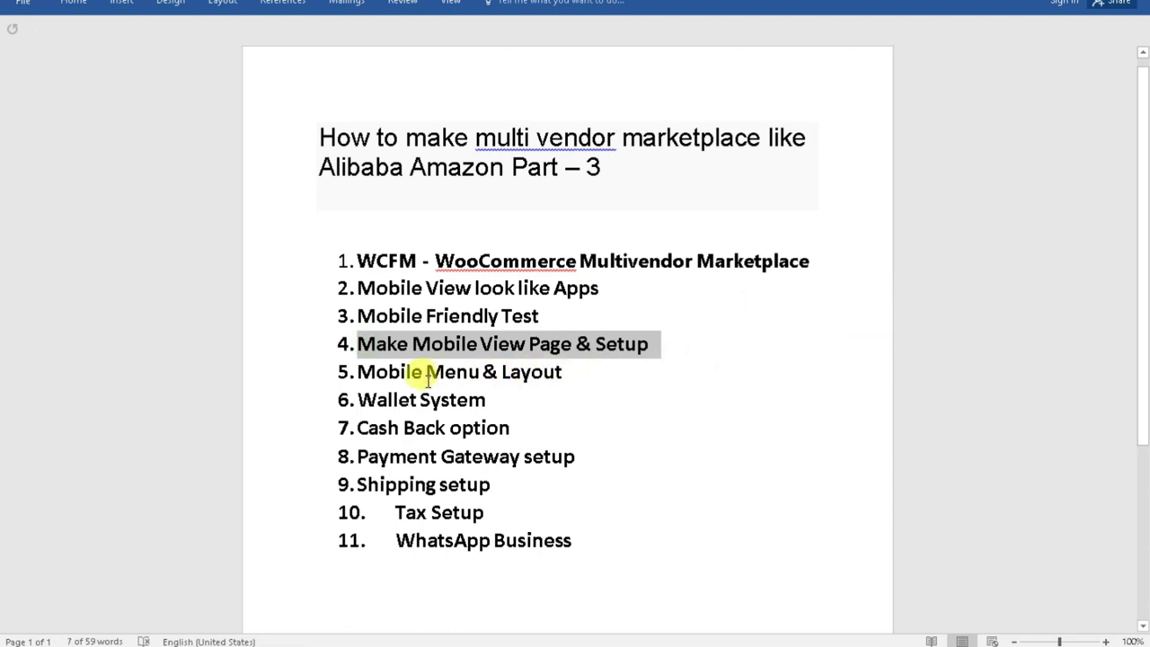
drag(355, 371, 520, 367)
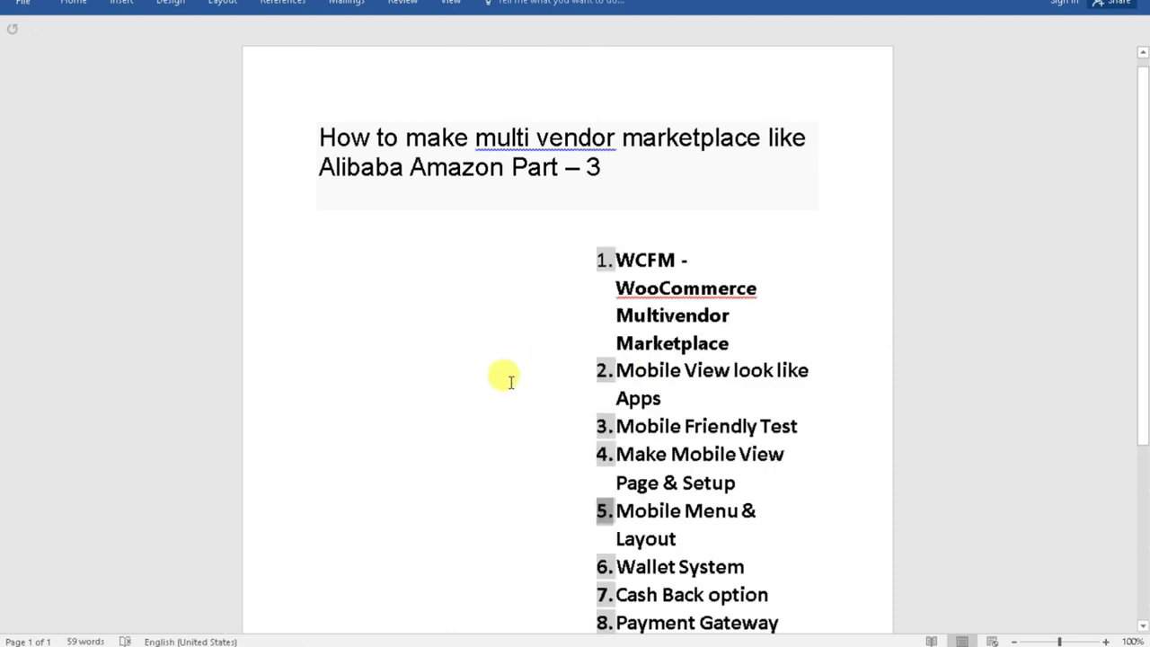
key(ctrl+z)
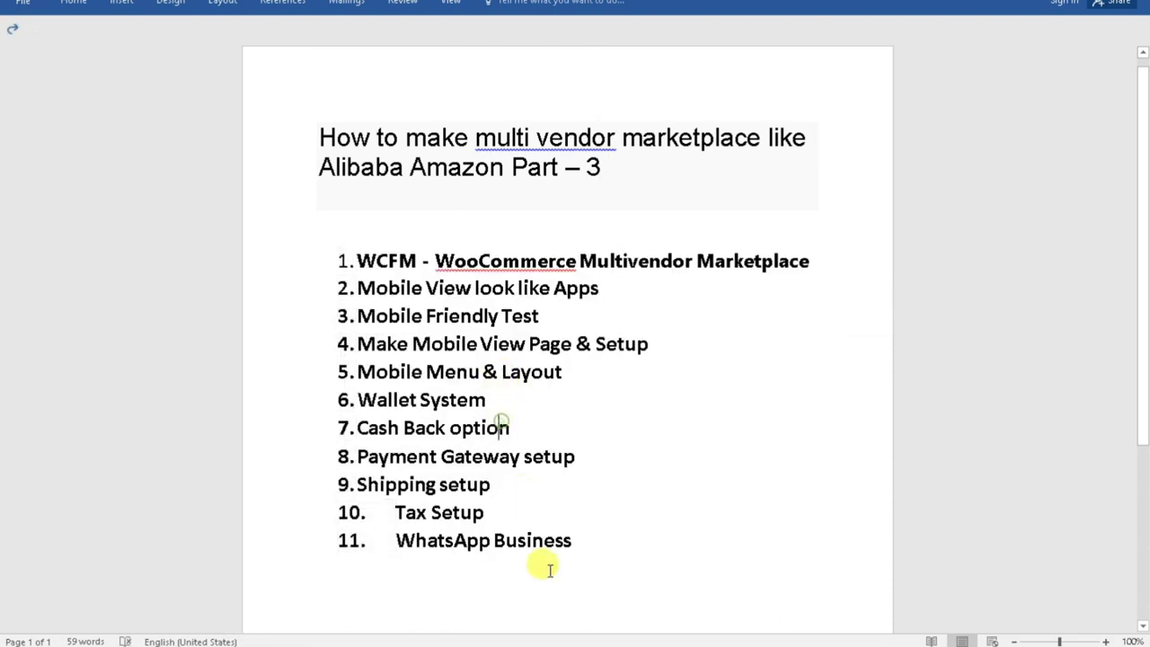
click(485, 622)
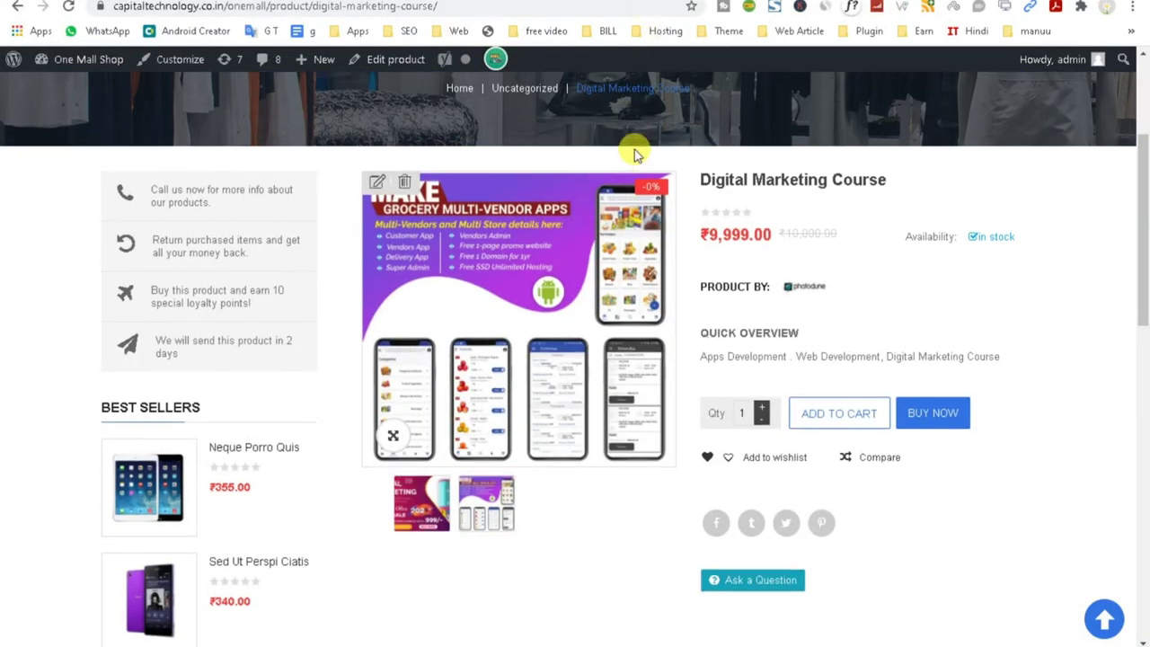
Go to the OneMall home page, then open the admin Pages list.
scroll(633, 155, up, 3)
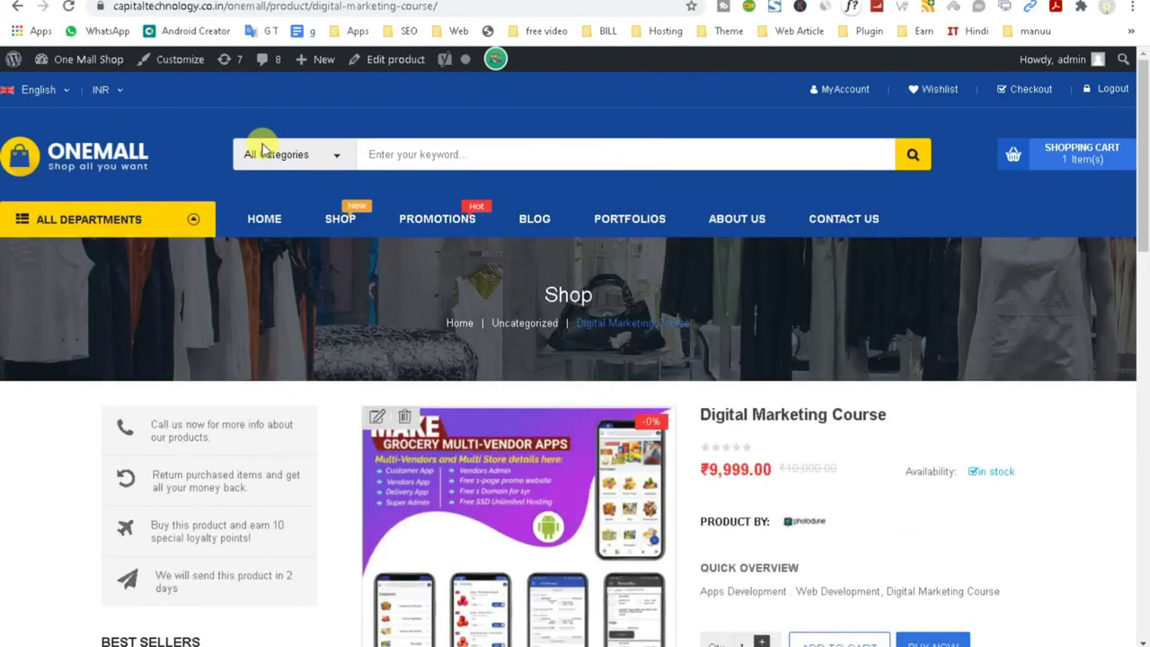
click(75, 168)
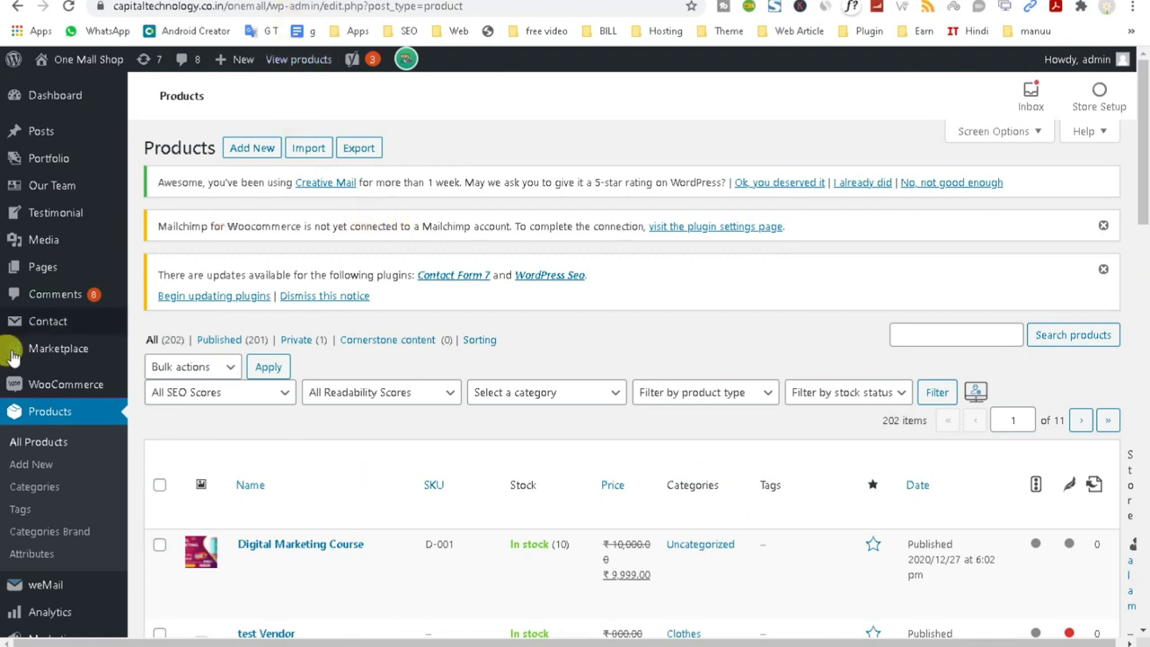
click(41, 266)
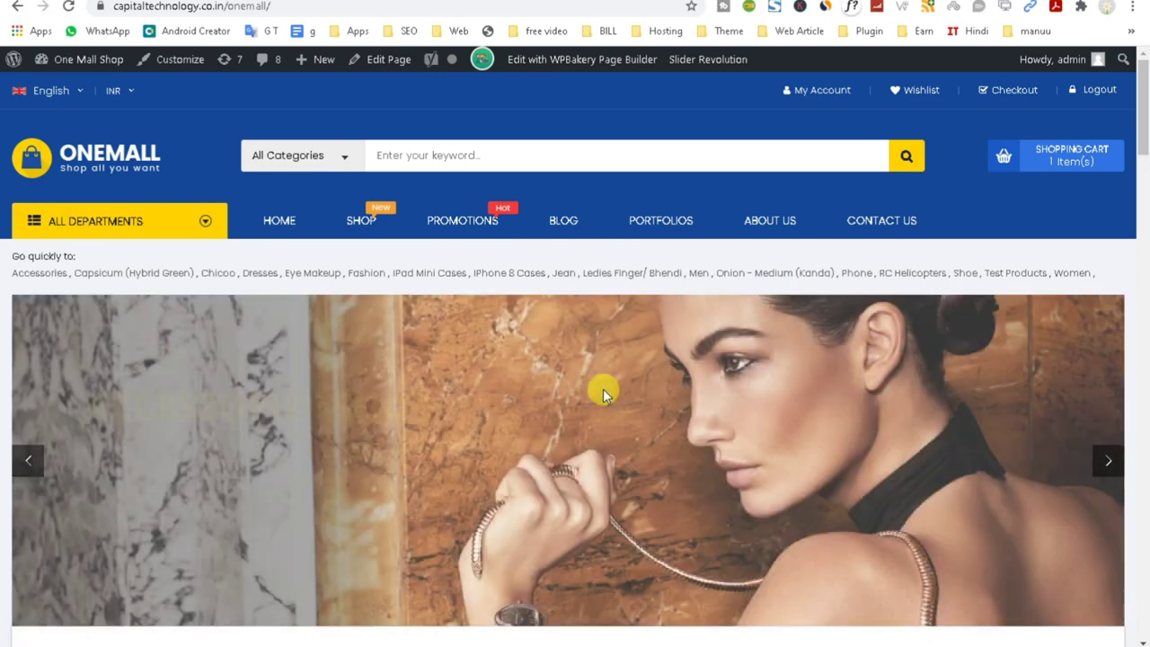
scroll(615, 341, down, 10)
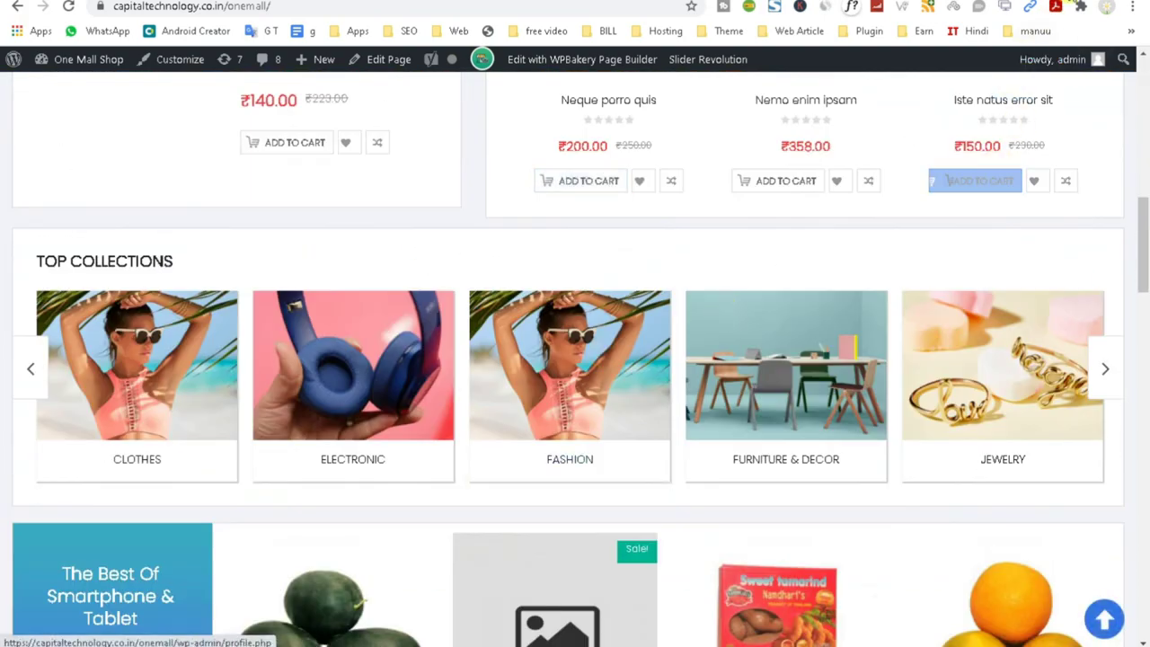
Preview the page at narrow mobile width down to the footer, then maximize Chrome again.
click(1071, 1)
scroll(757, 333, down, 4)
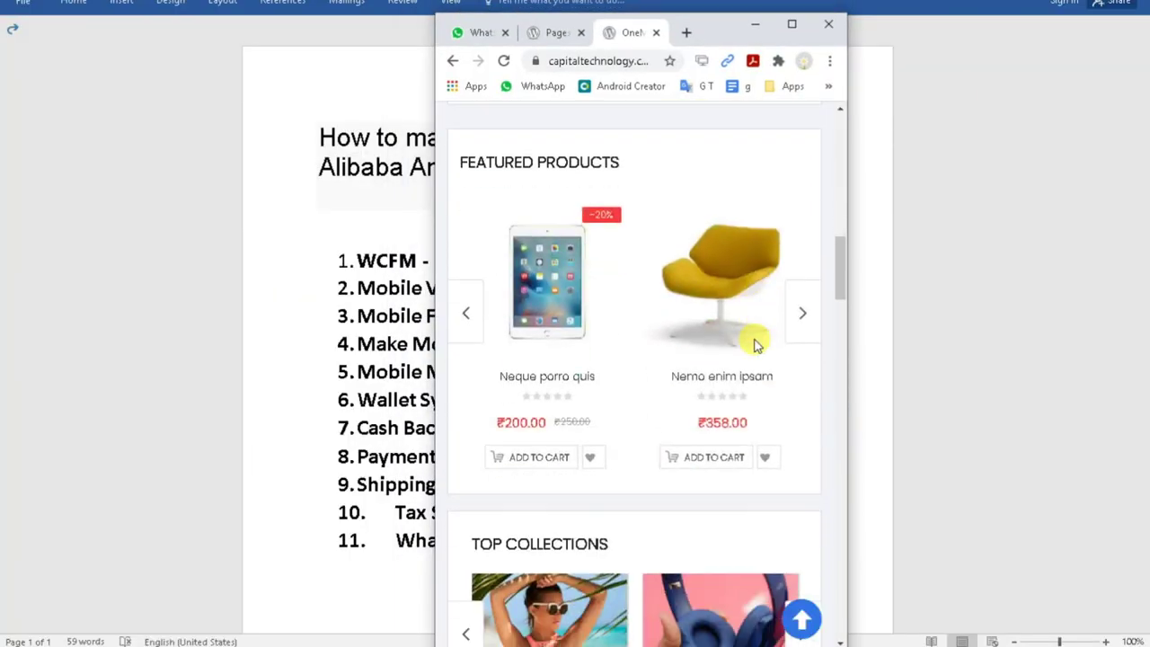
scroll(755, 346, down, 15)
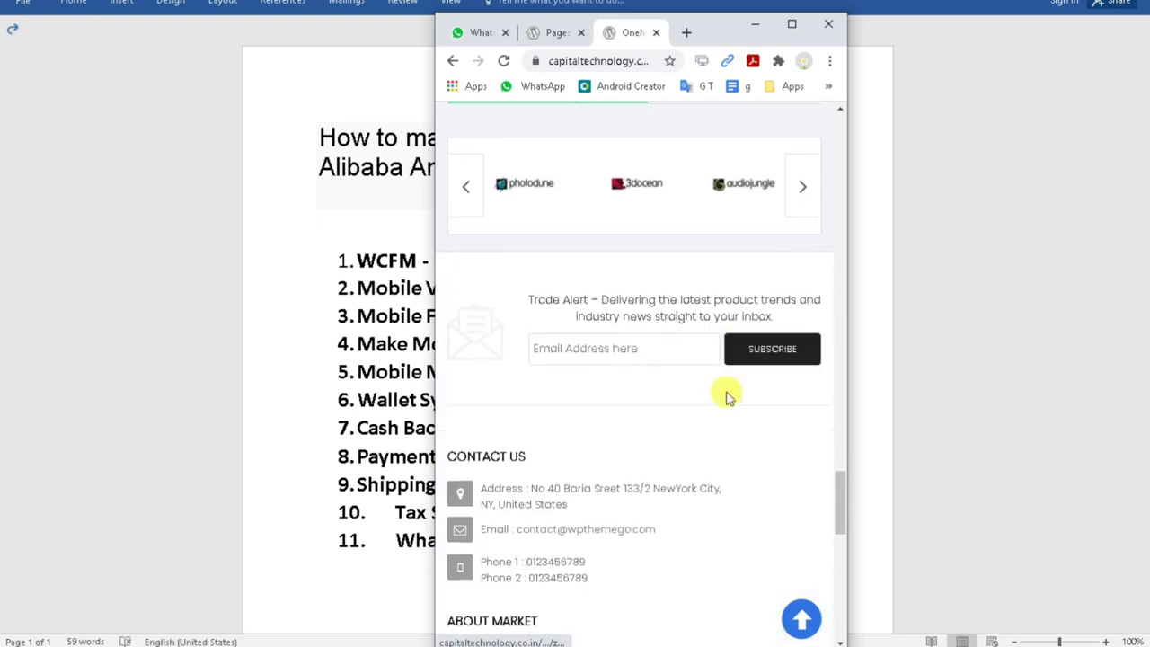
scroll(728, 395, down, 5)
drag(834, 616, 850, 126)
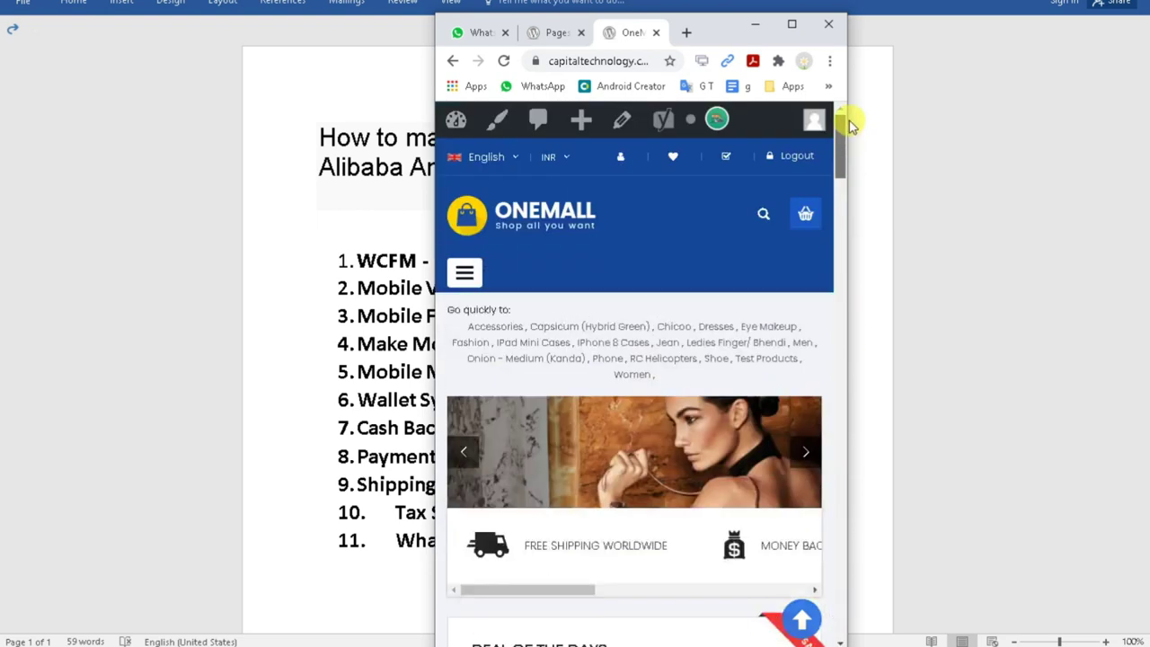
scroll(722, 271, down, 10)
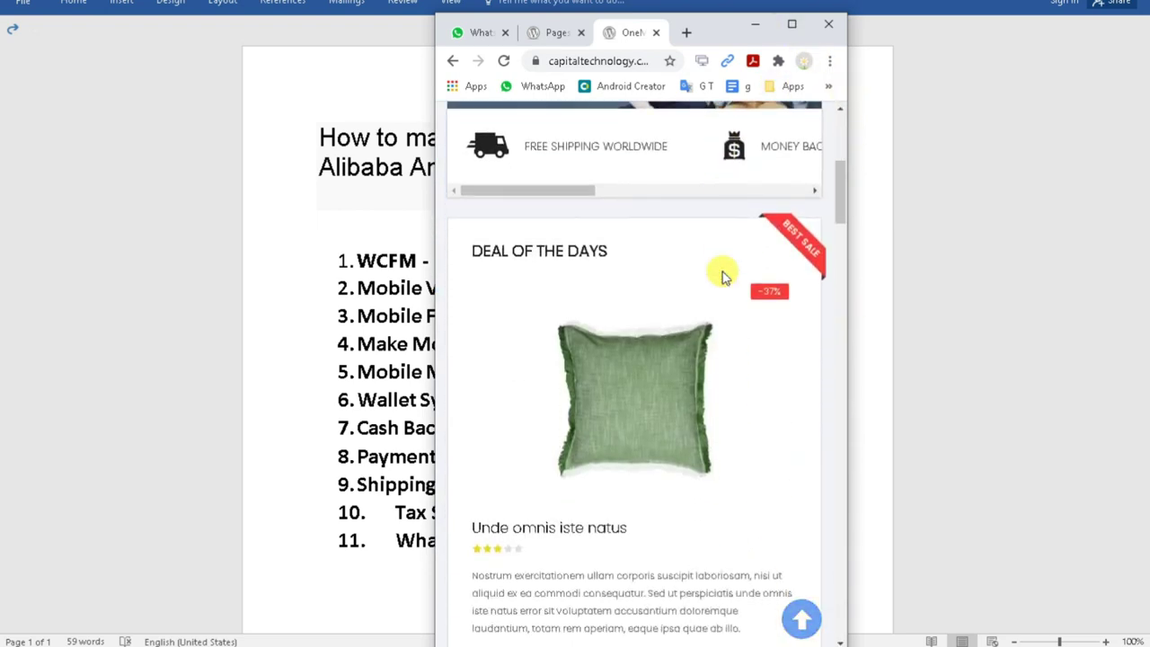
scroll(721, 280, down, 15)
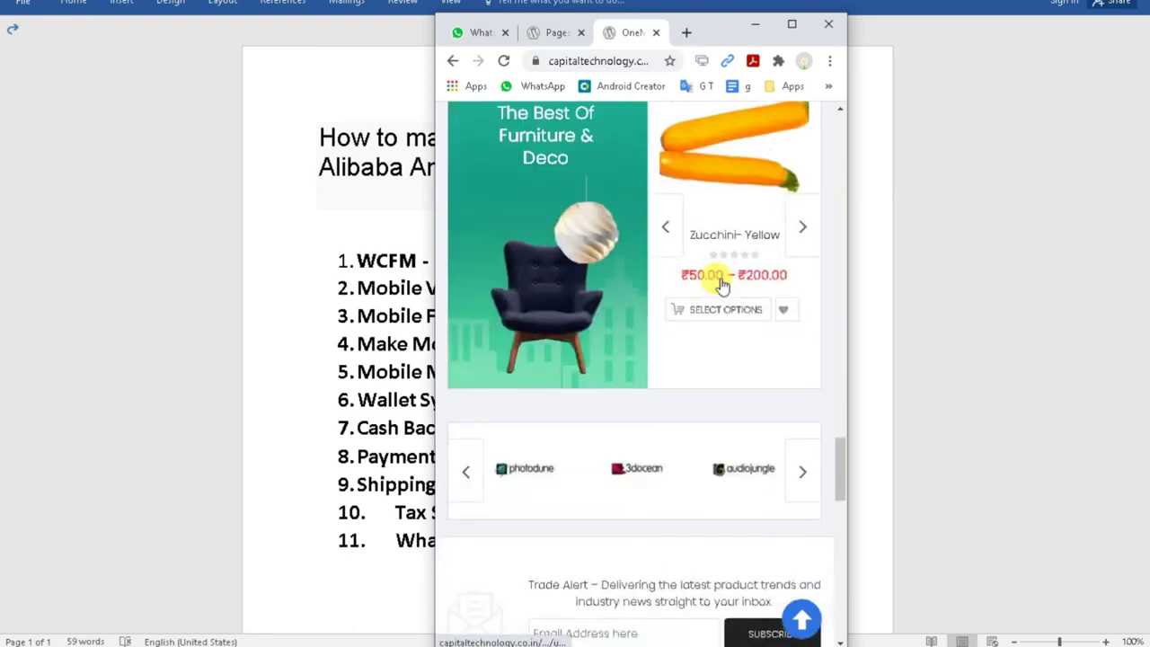
scroll(731, 384, down, 3)
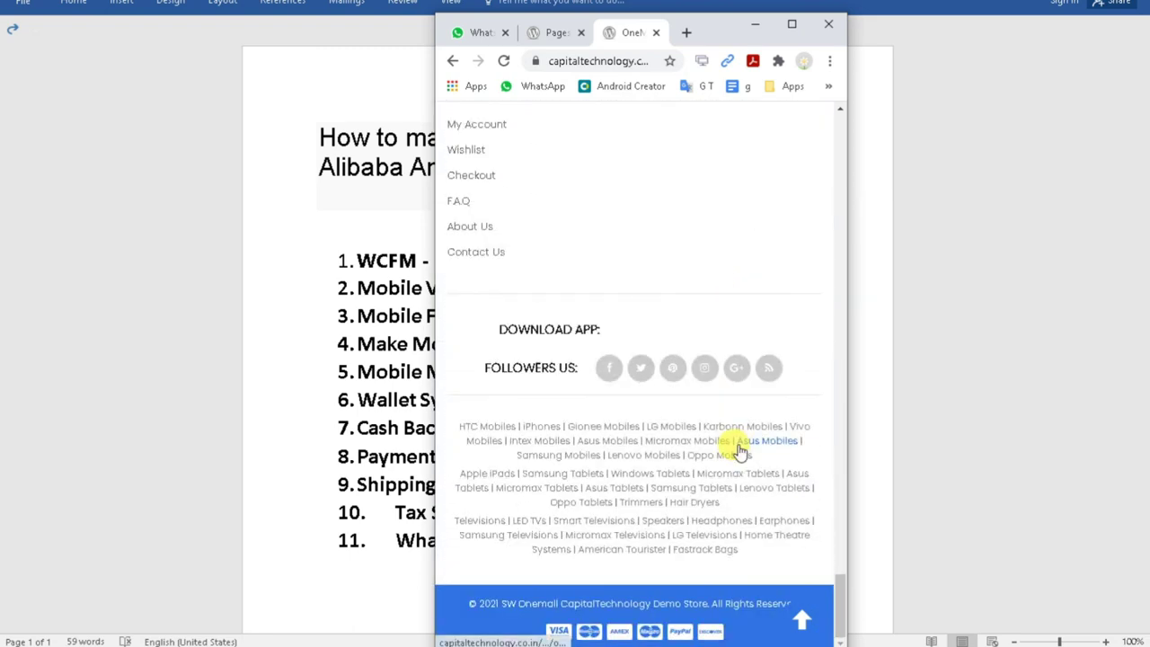
scroll(728, 453, up, 12)
drag(839, 500, 818, 160)
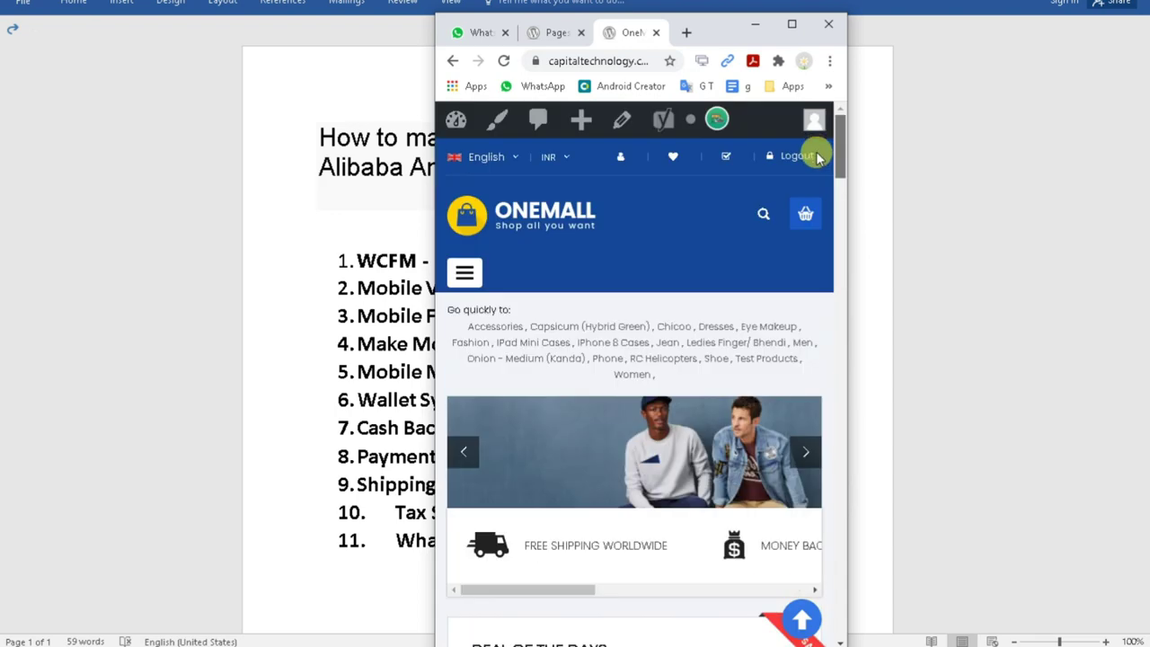
click(792, 23)
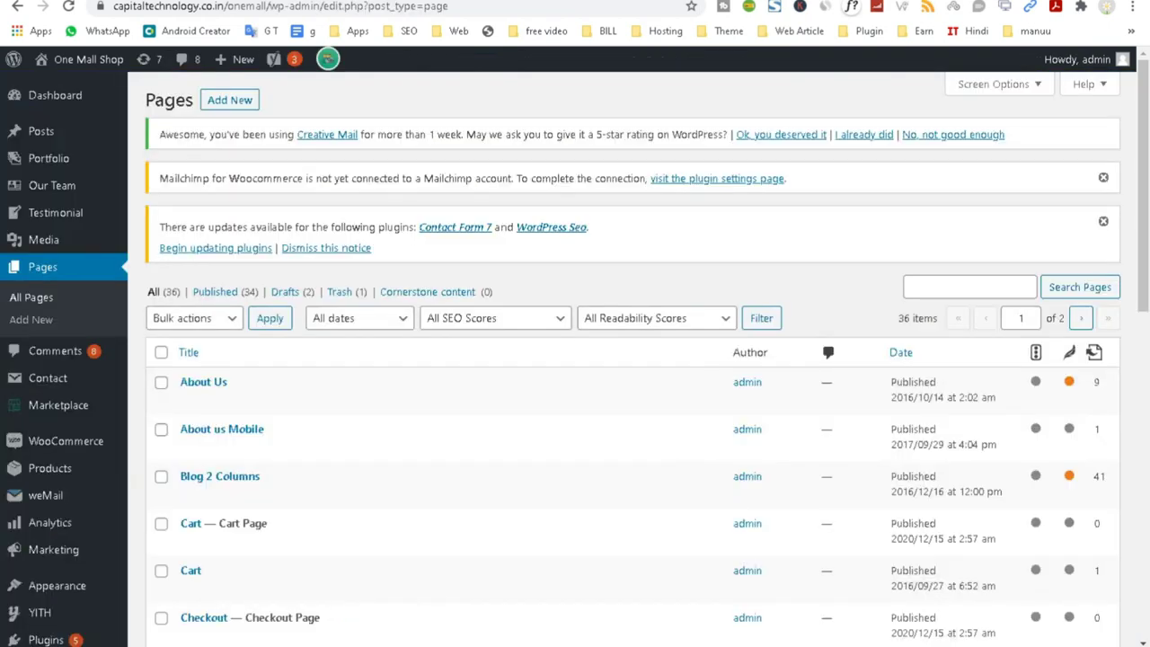
Browse the Pages list, checking page 2 and coming back to page 1.
scroll(321, 488, down, 4)
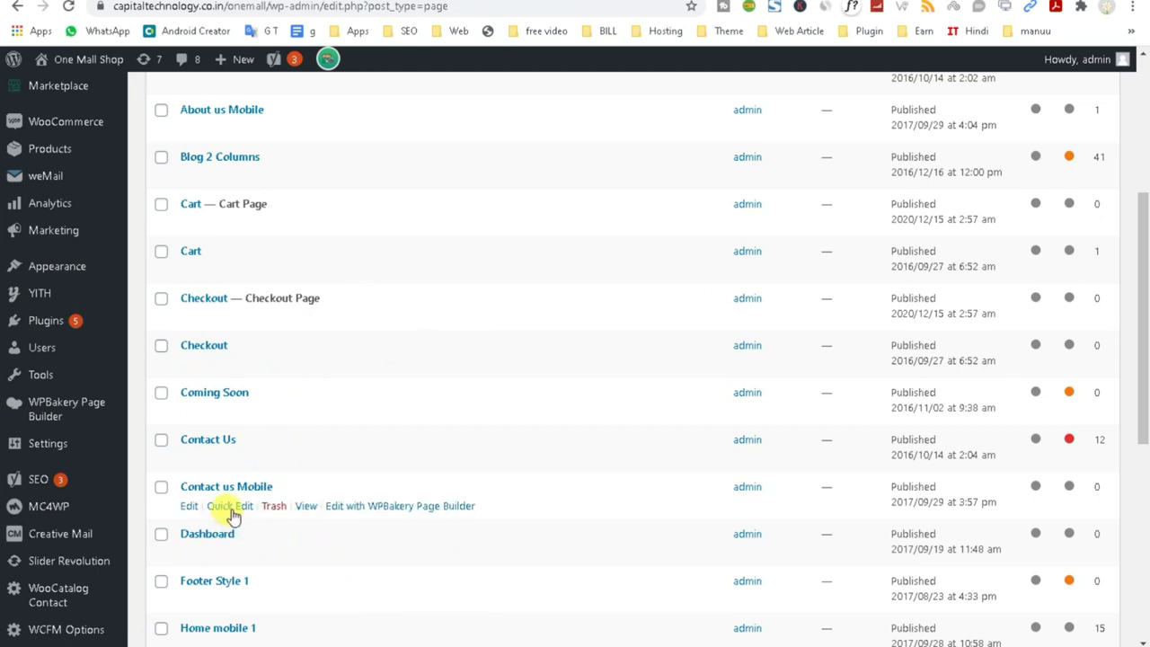
drag(289, 486, 165, 482)
scroll(252, 433, up, 2)
scroll(252, 433, up, 2)
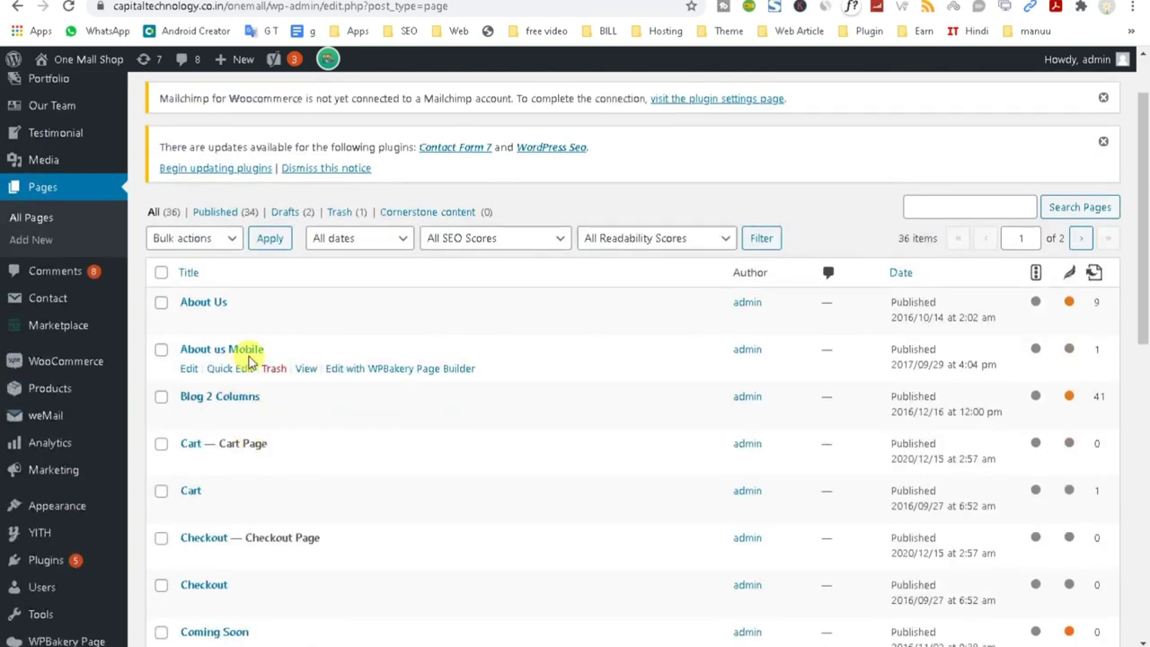
drag(243, 346, 157, 347)
scroll(169, 457, down, 4)
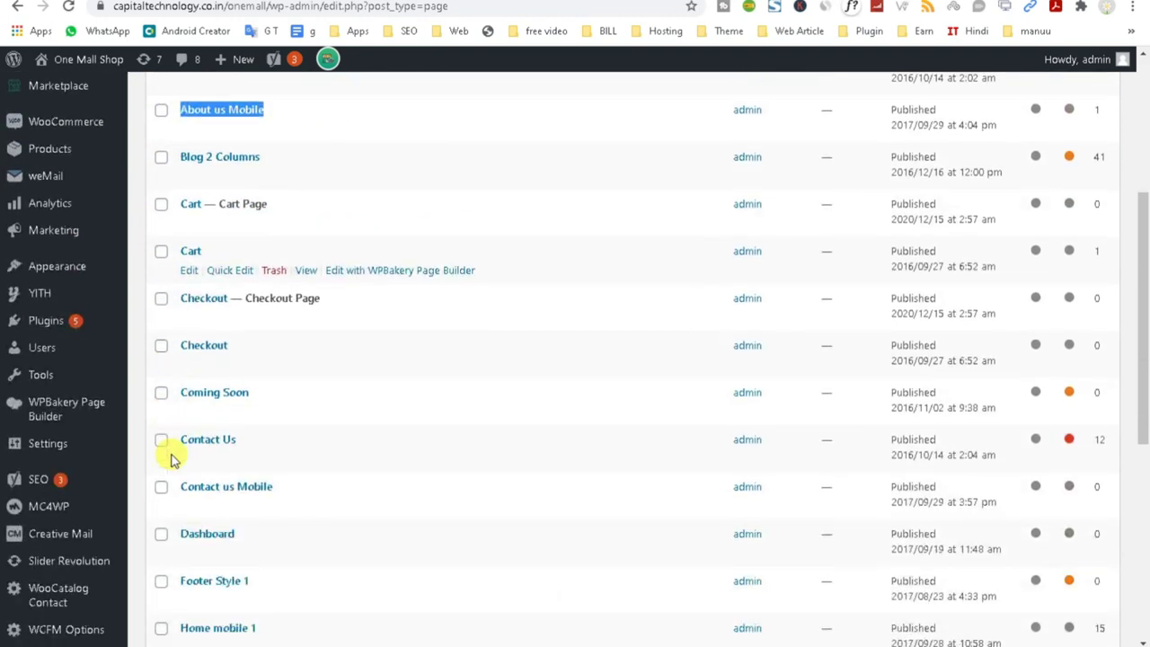
scroll(171, 460, down, 5)
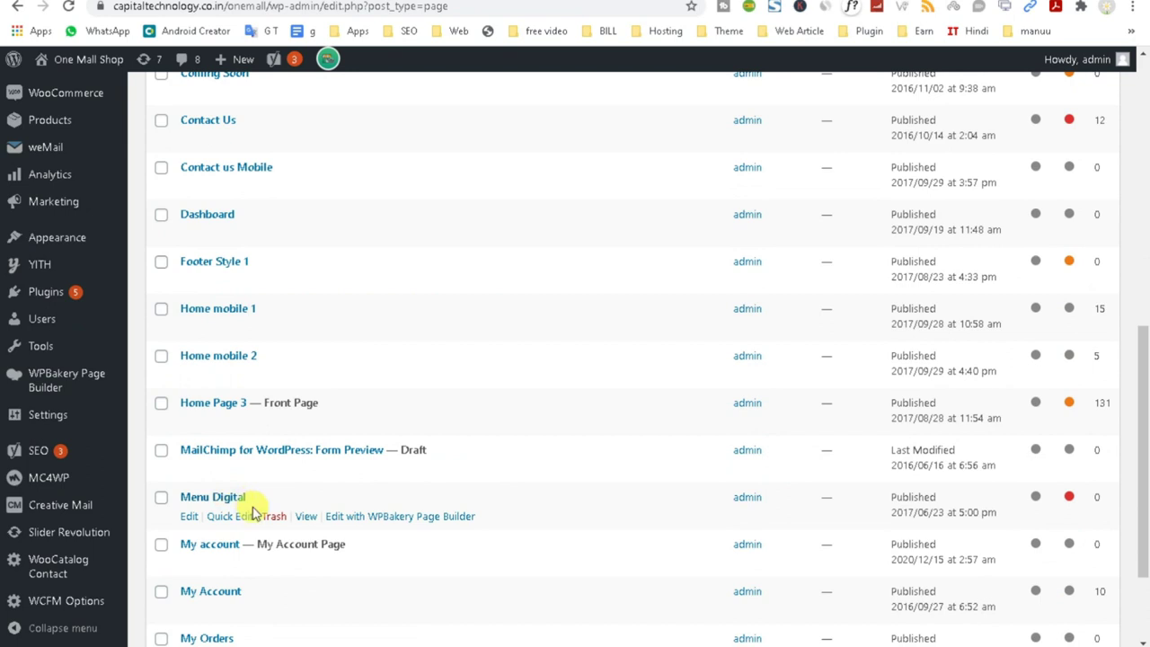
scroll(278, 400, down, 2)
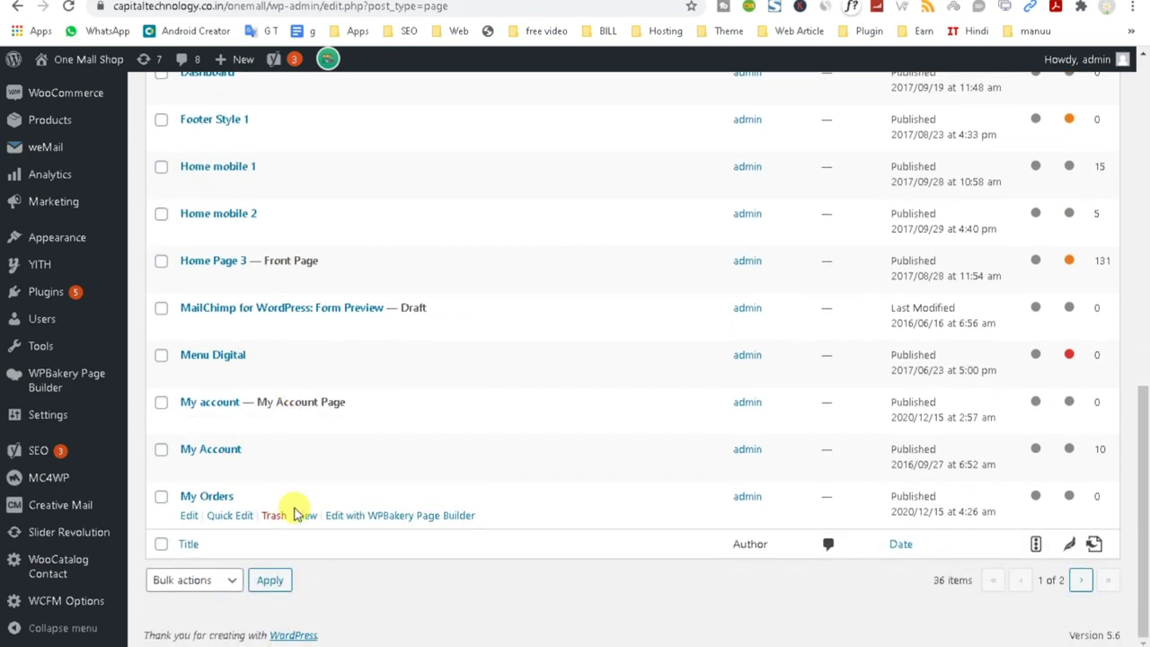
click(1081, 582)
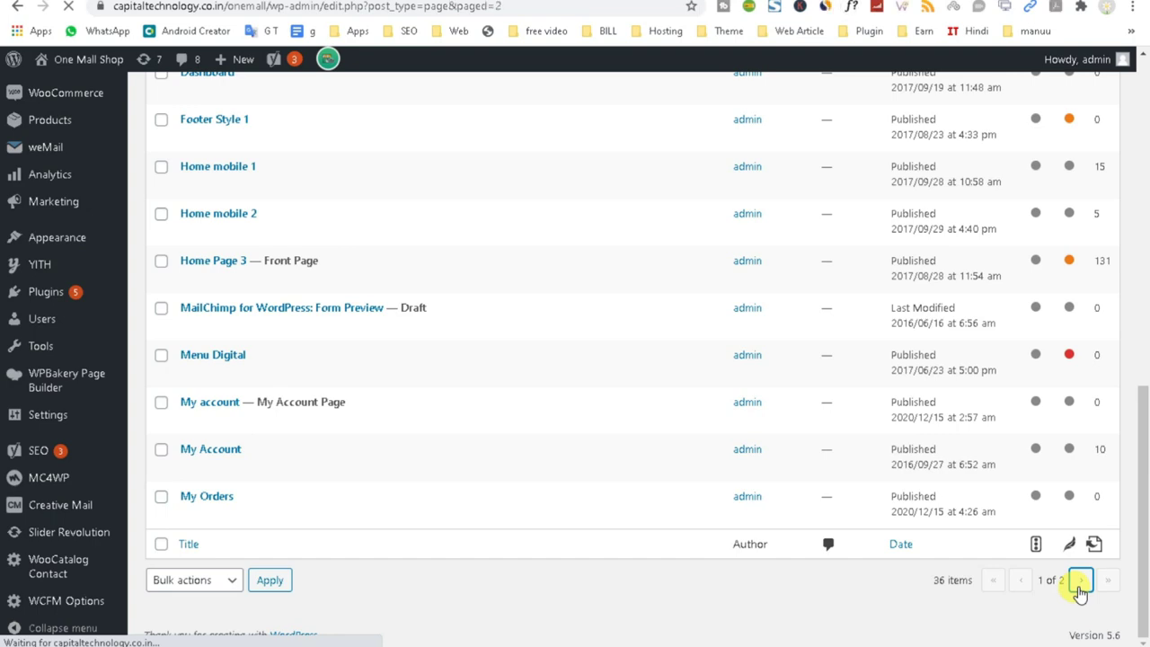
scroll(391, 485, down, 3)
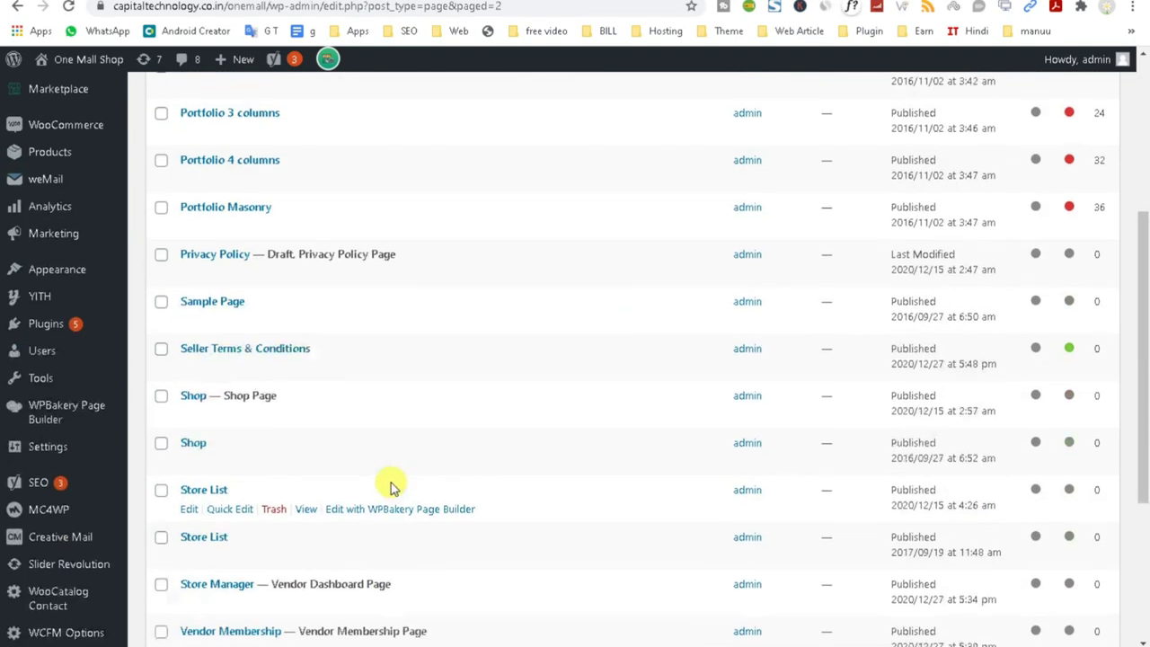
scroll(382, 483, down, 3)
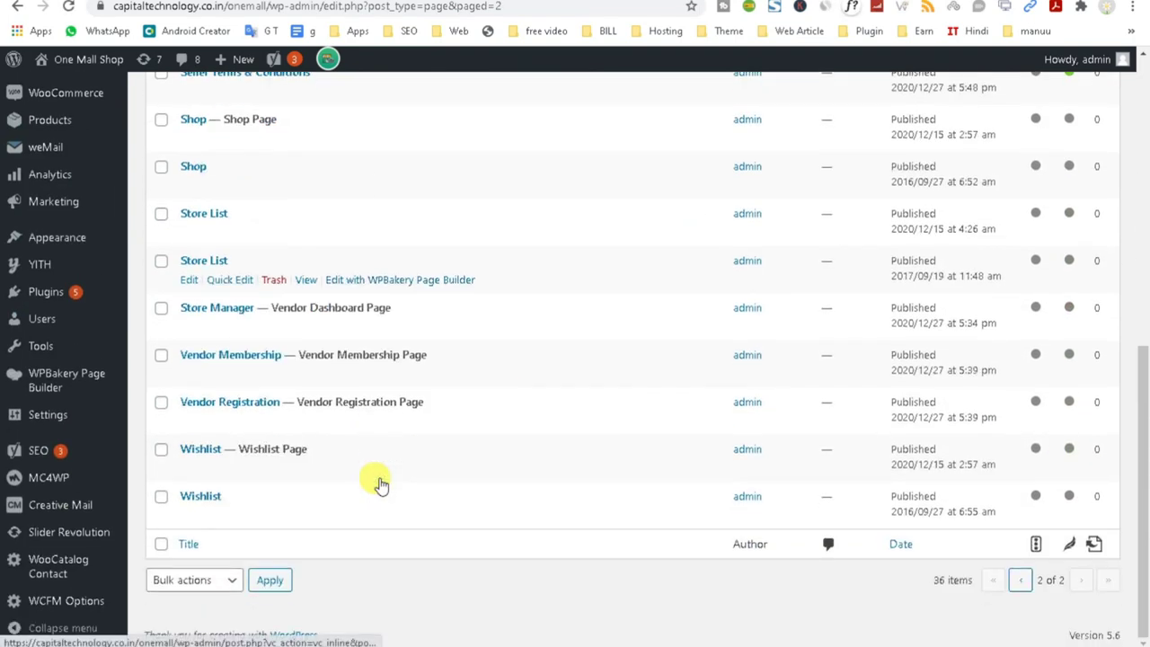
click(1019, 580)
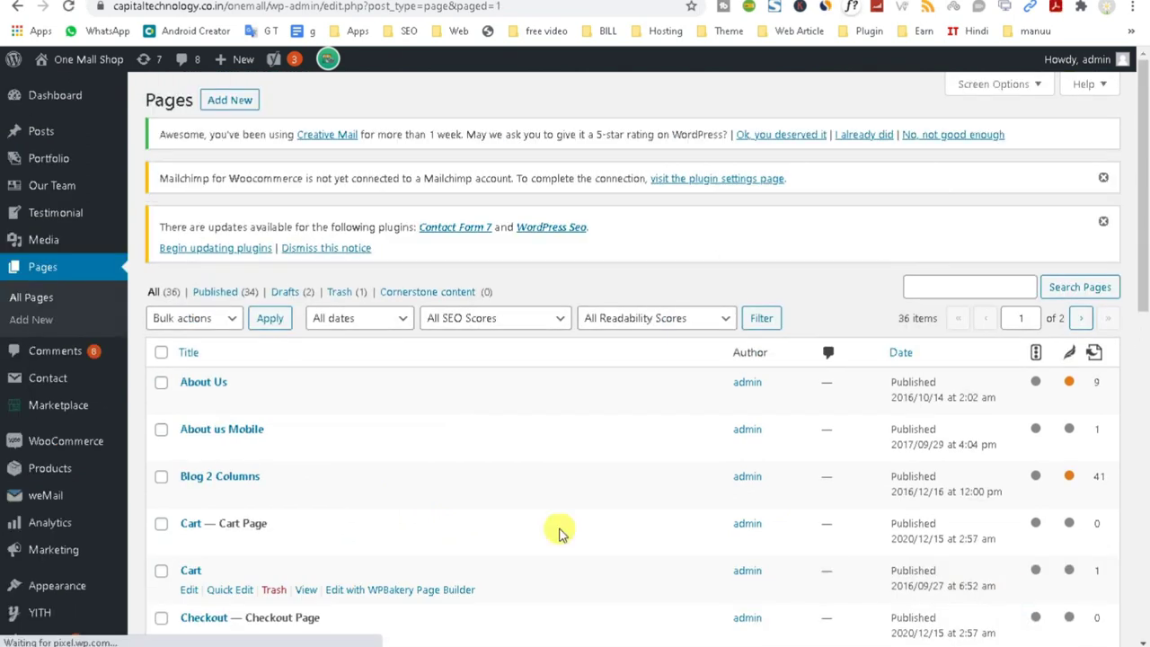
scroll(539, 539, down, 2)
scroll(296, 372, down, 3)
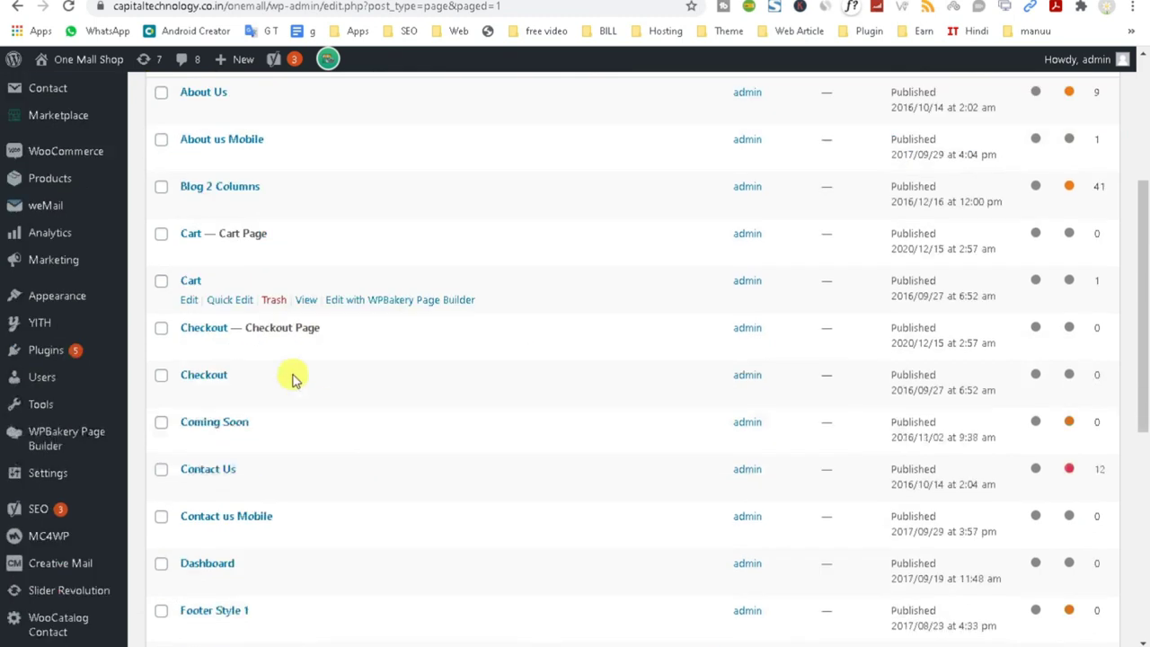
scroll(292, 373, down, 2)
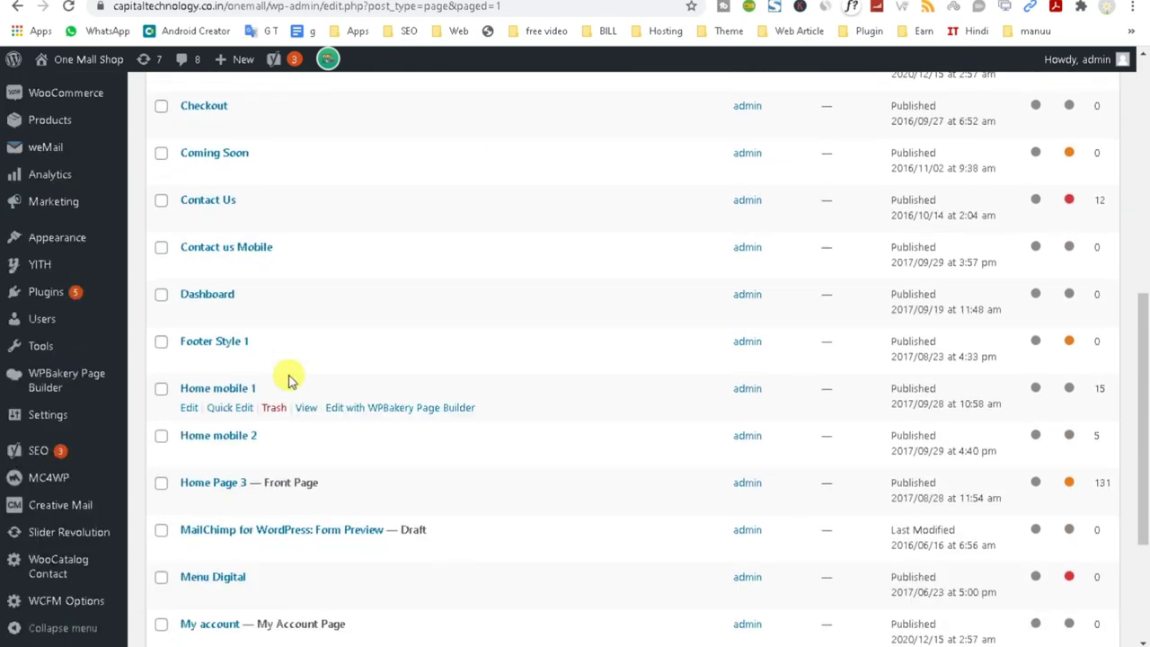
Open the live Home mobile 1 and Home mobile 2 pages in new tabs, then Footer Style 1's link menu.
right_click(304, 407)
click(327, 424)
right_click(303, 455)
click(326, 465)
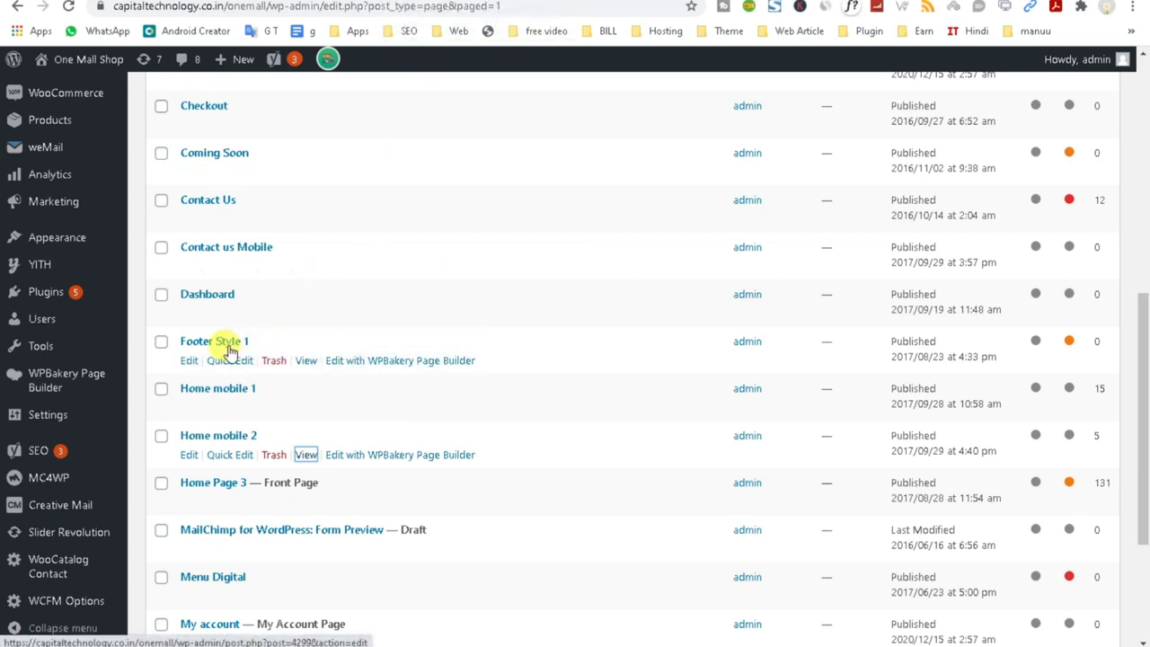
right_click(303, 363)
Open Footer Style 1 in a new tab and look over the Home Mobile 1 and Footer Style 1 pages.
click(318, 368)
key(ctrl+Tab)
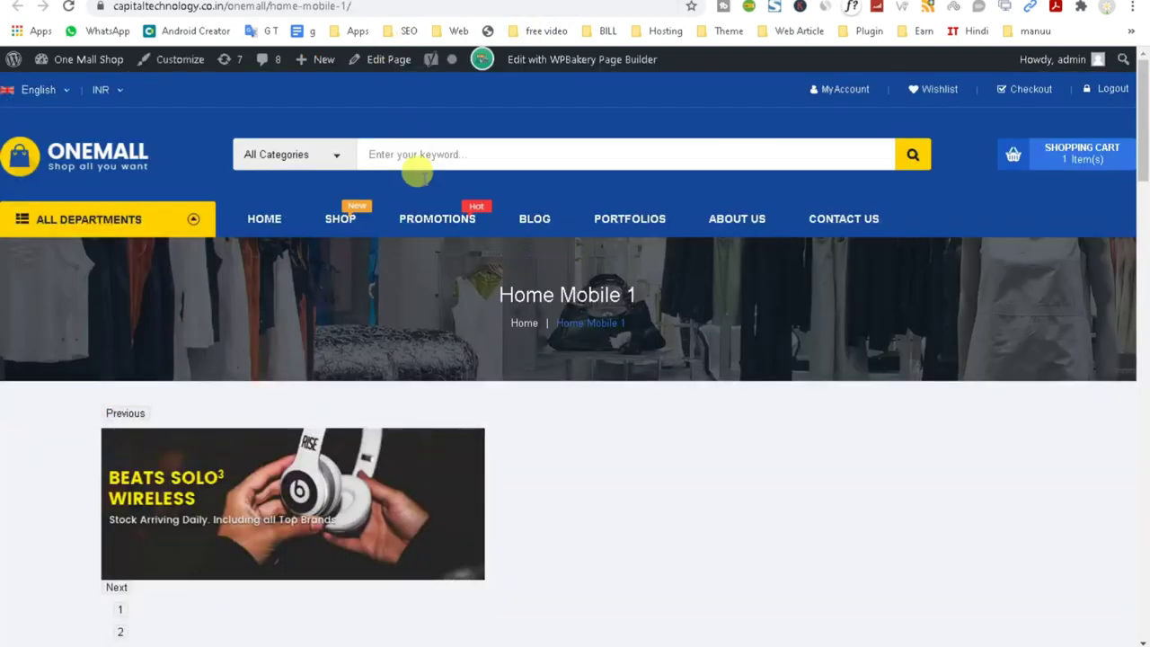
scroll(602, 469, down, 5)
scroll(602, 469, up, 4)
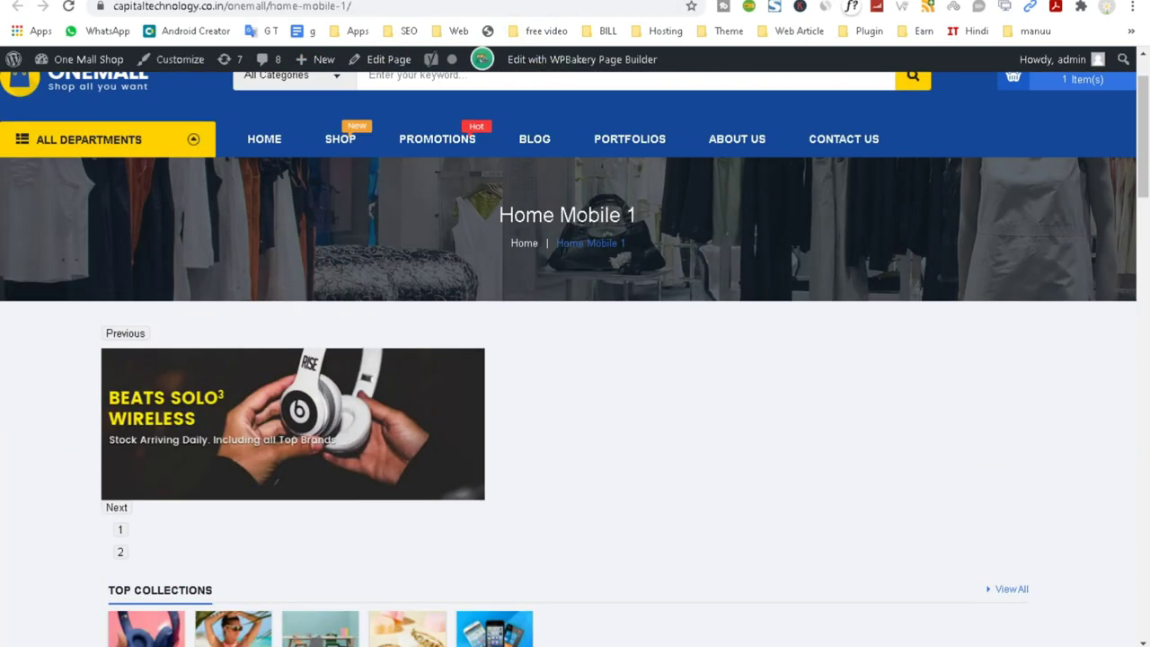
key(ctrl+Tab)
scroll(1117, 225, down, 3)
drag(873, 350, 56, 249)
scroll(342, 333, up, 3)
click(446, 430)
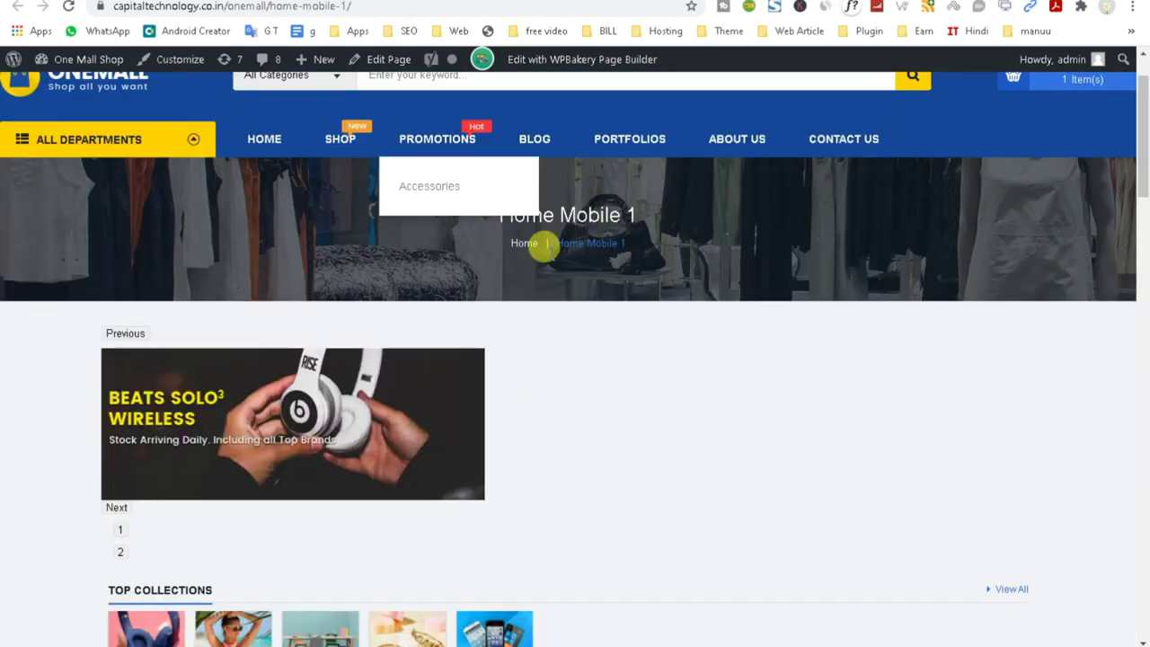
scroll(548, 297, up, 1)
Scroll through Home Mobile 1, then shrink Chrome to a narrow mobile-width window.
drag(494, 301, 629, 294)
scroll(620, 368, down, 5)
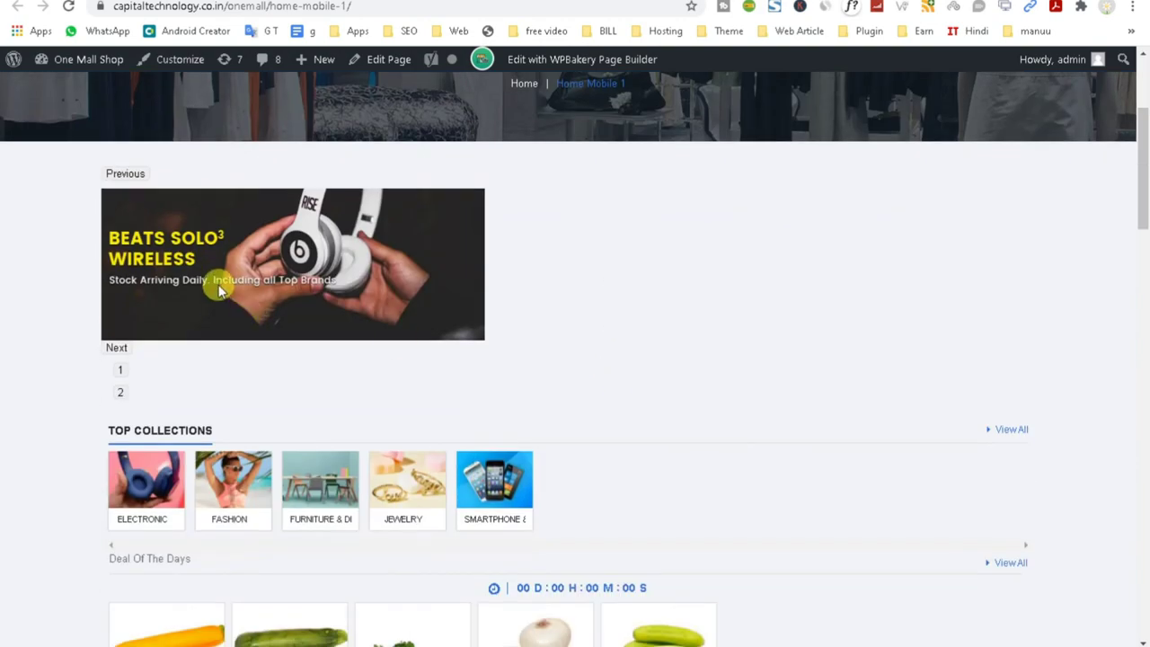
scroll(216, 284, down, 3)
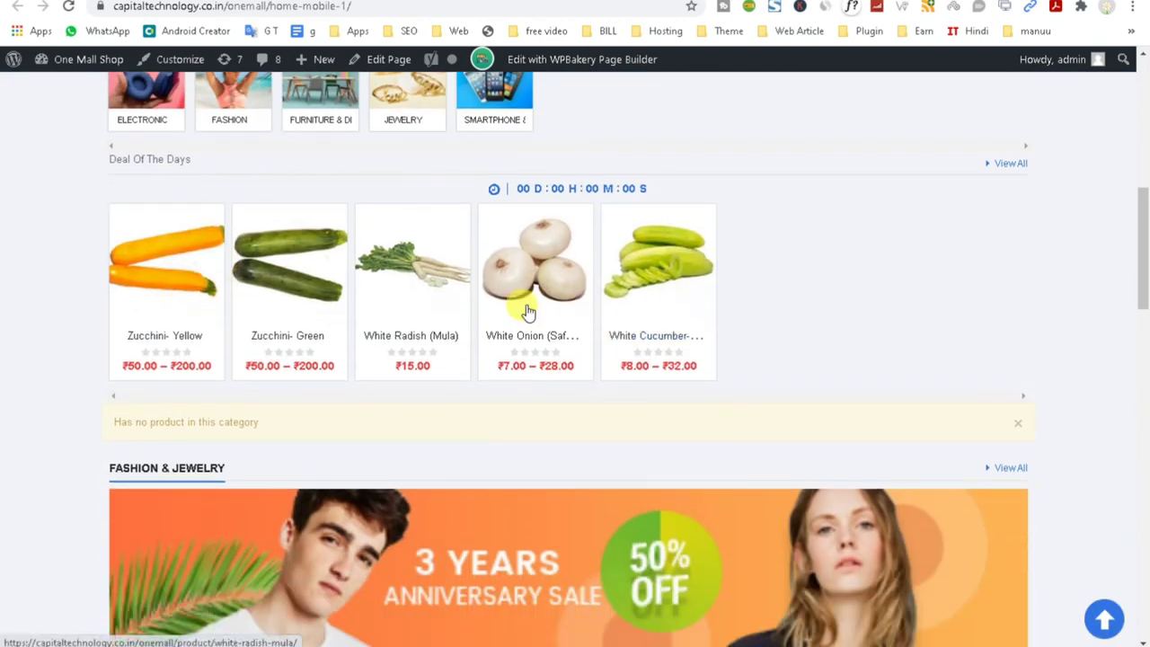
scroll(629, 308, down, 15)
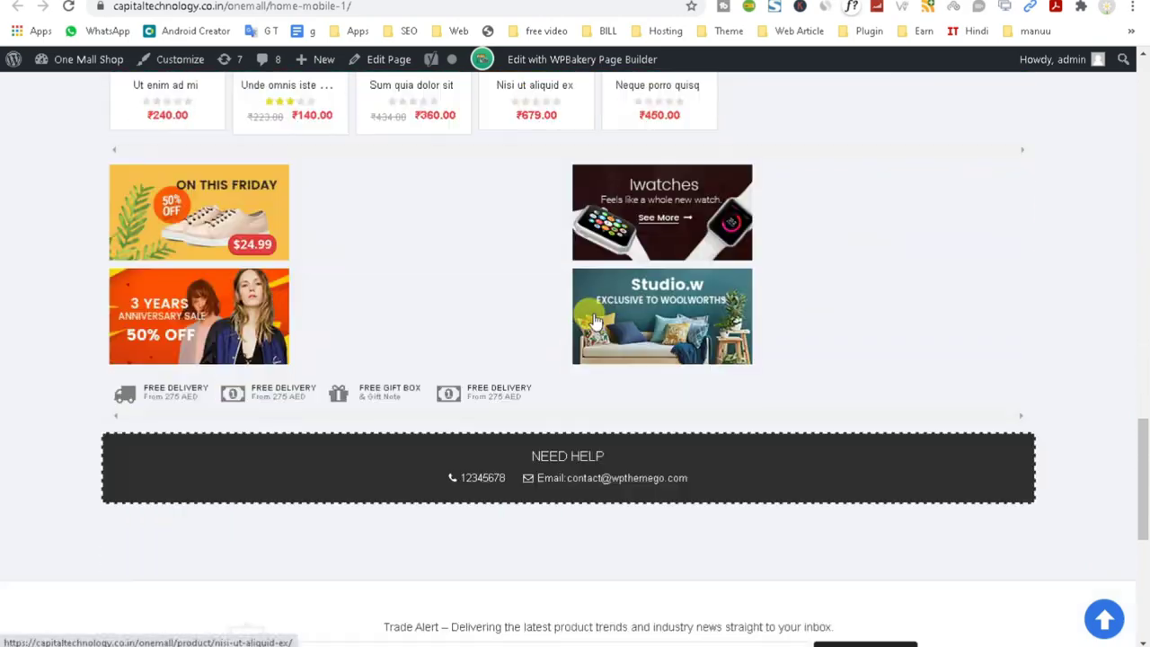
scroll(593, 321, down, 3)
scroll(587, 313, up, 15)
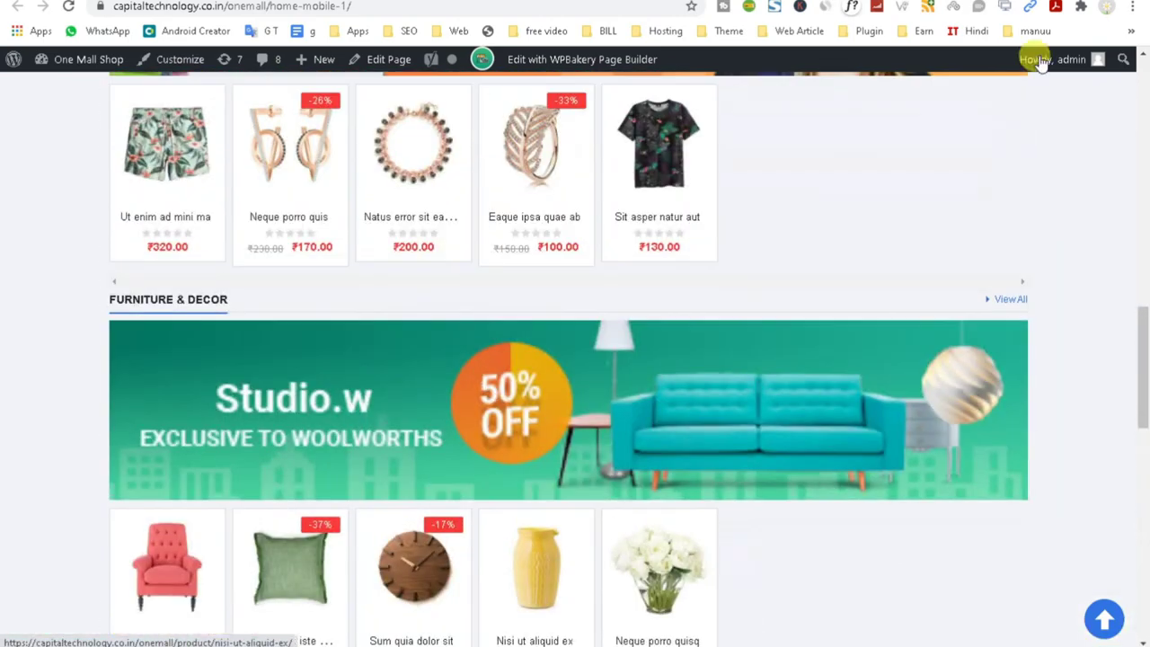
key(super+Down)
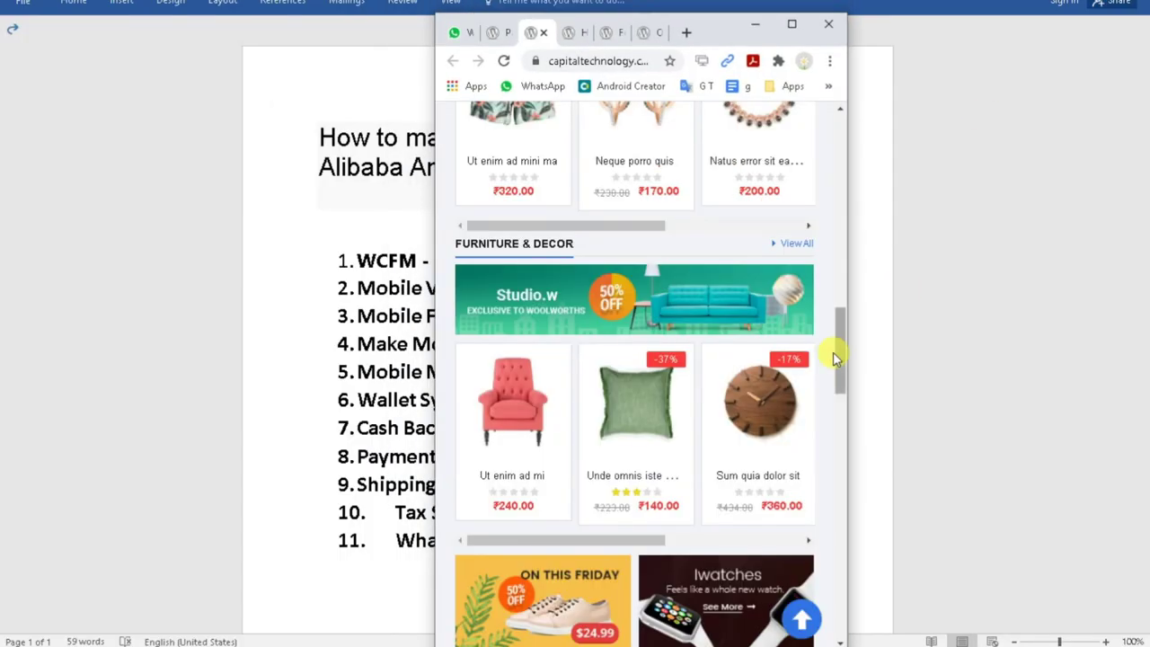
Browse the storefront's mobile navigation menu and its product categories list, then close the panel.
scroll(801, 372, up, 12)
scroll(801, 372, up, 3)
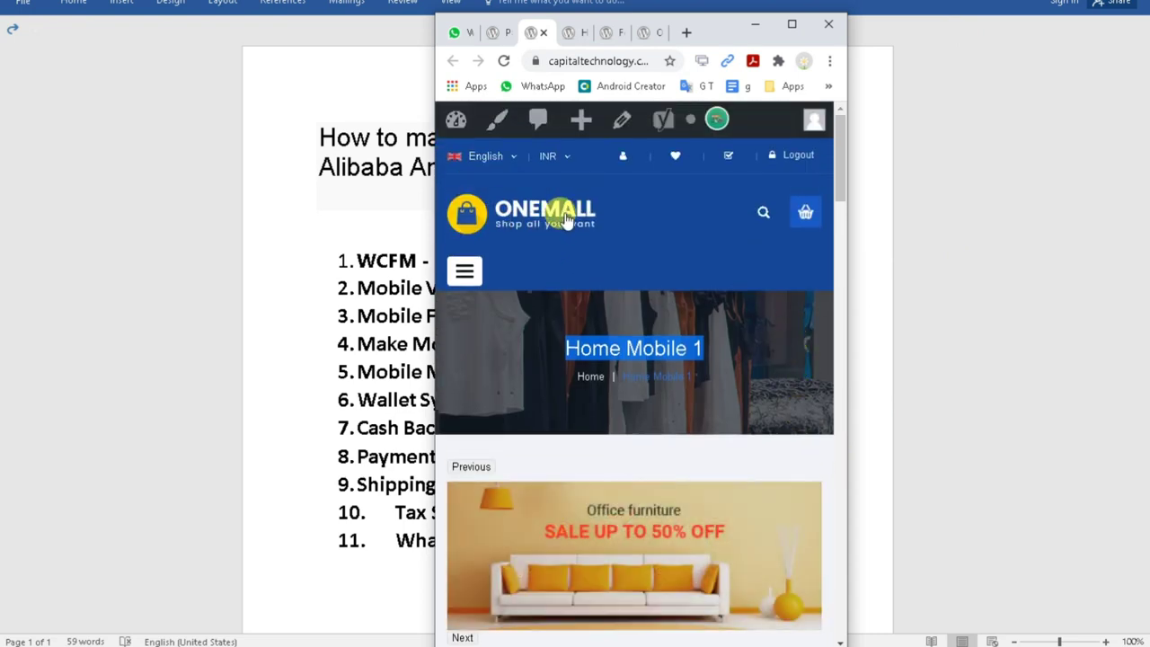
click(763, 212)
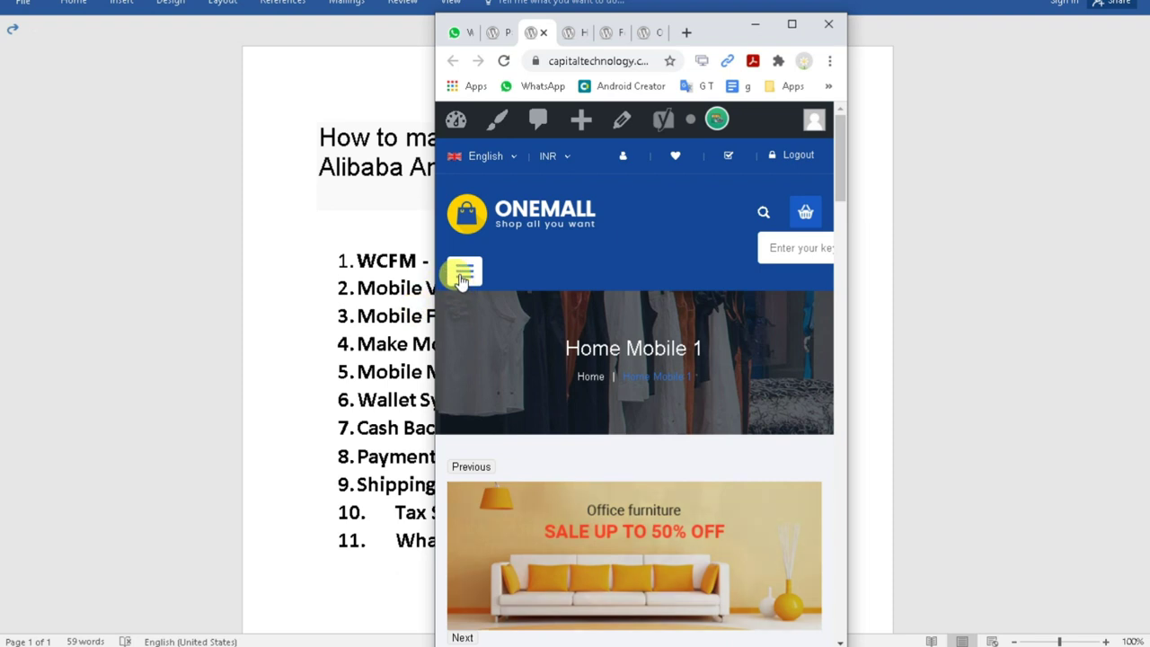
click(461, 278)
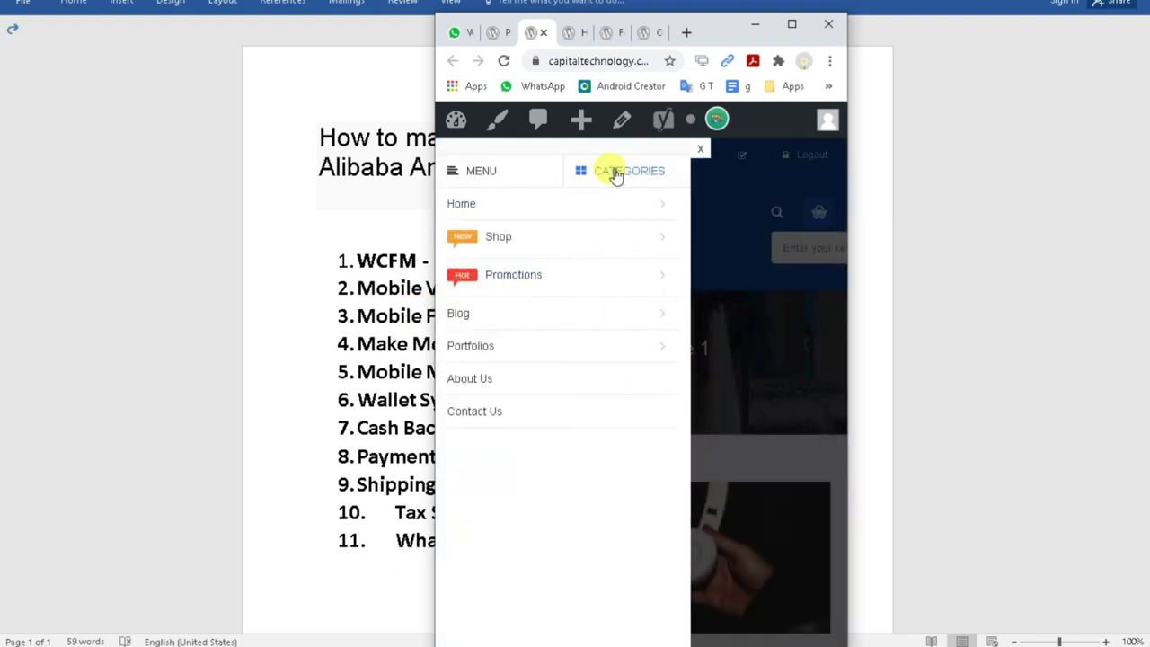
click(615, 175)
click(483, 172)
click(586, 172)
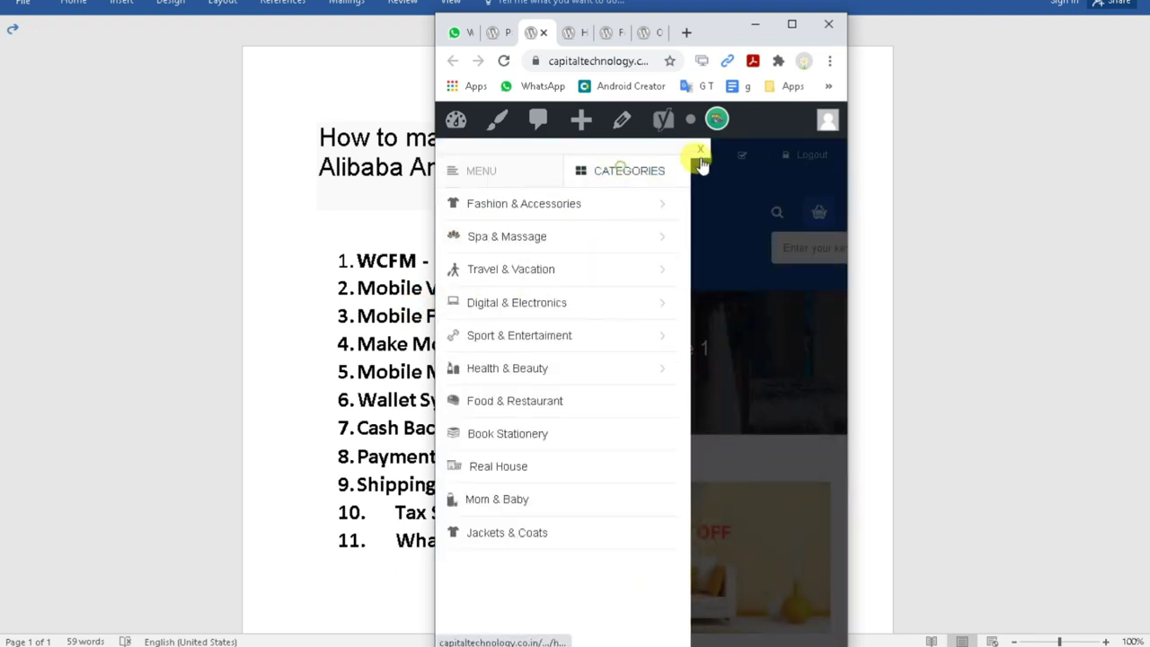
click(699, 160)
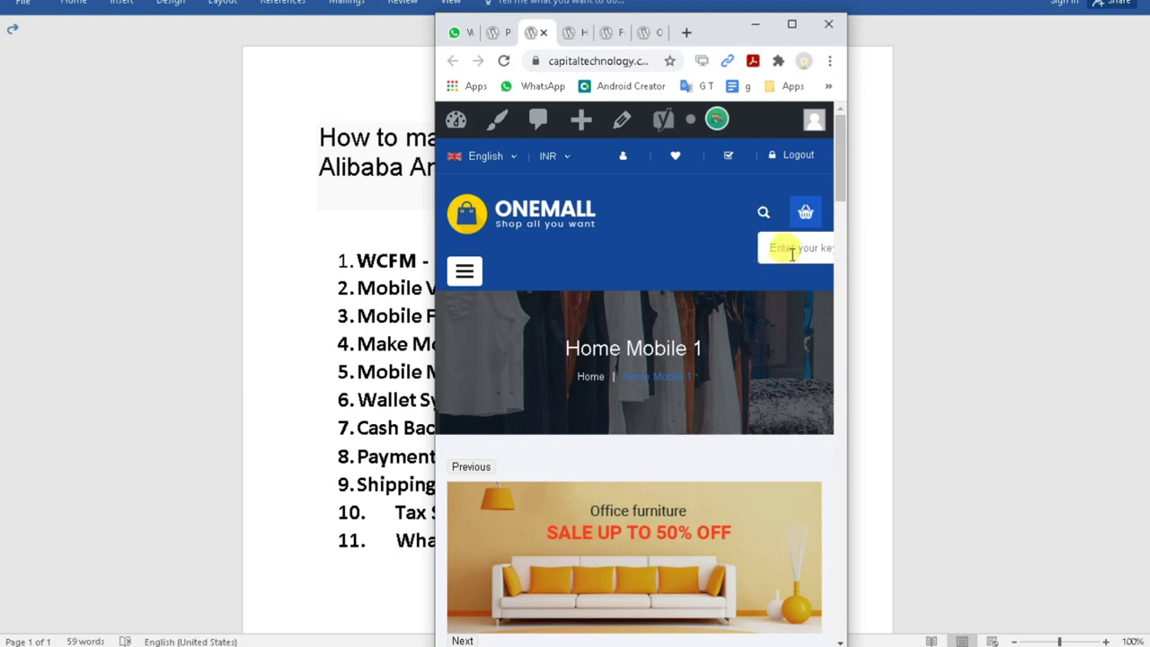
Try the storefront keyword search field and dismiss its suggestions list.
click(782, 247)
click(578, 249)
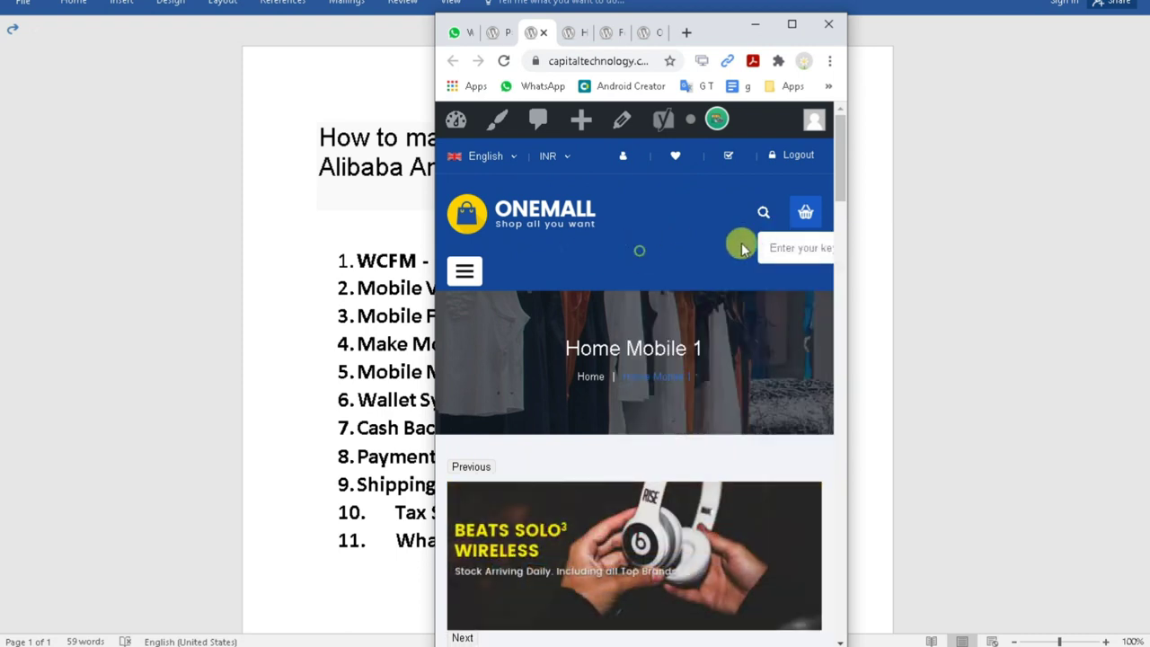
click(774, 251)
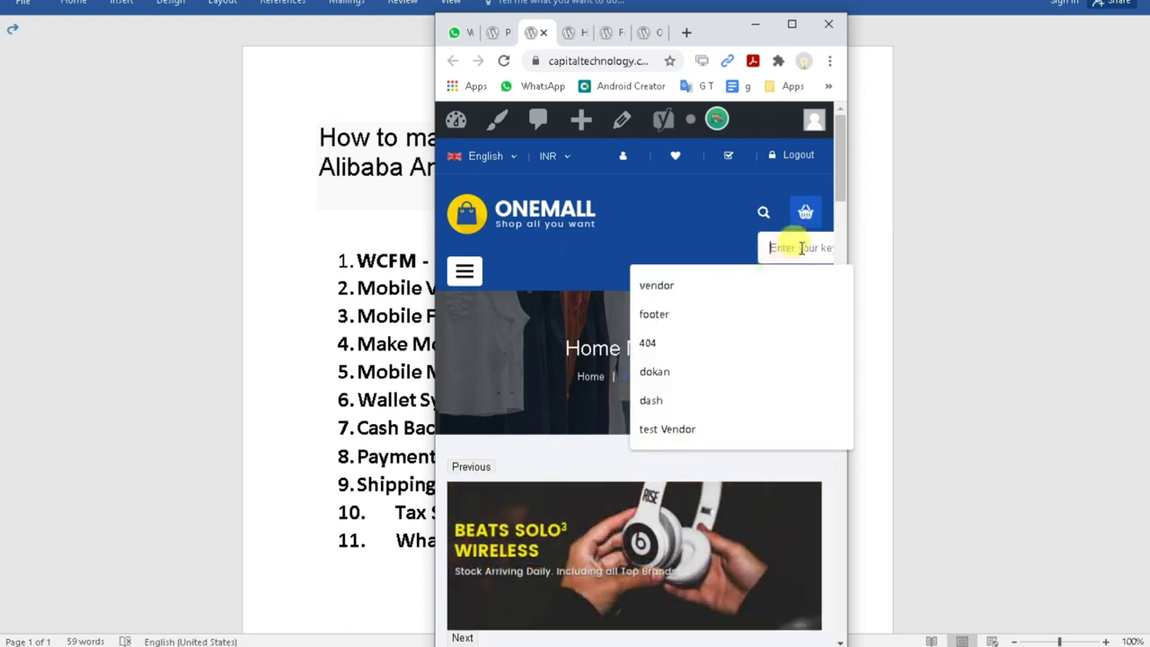
click(662, 247)
mouse_move(802, 214)
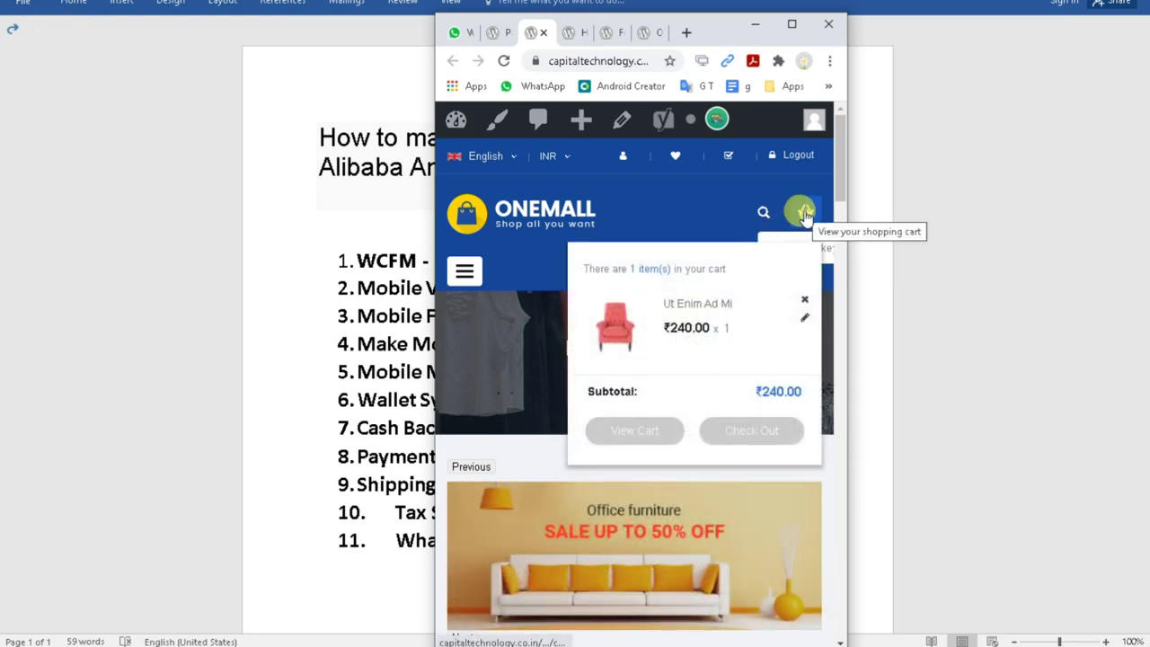
Scroll through the storefront's product cards, such as White Radish.
scroll(585, 256, down, 4)
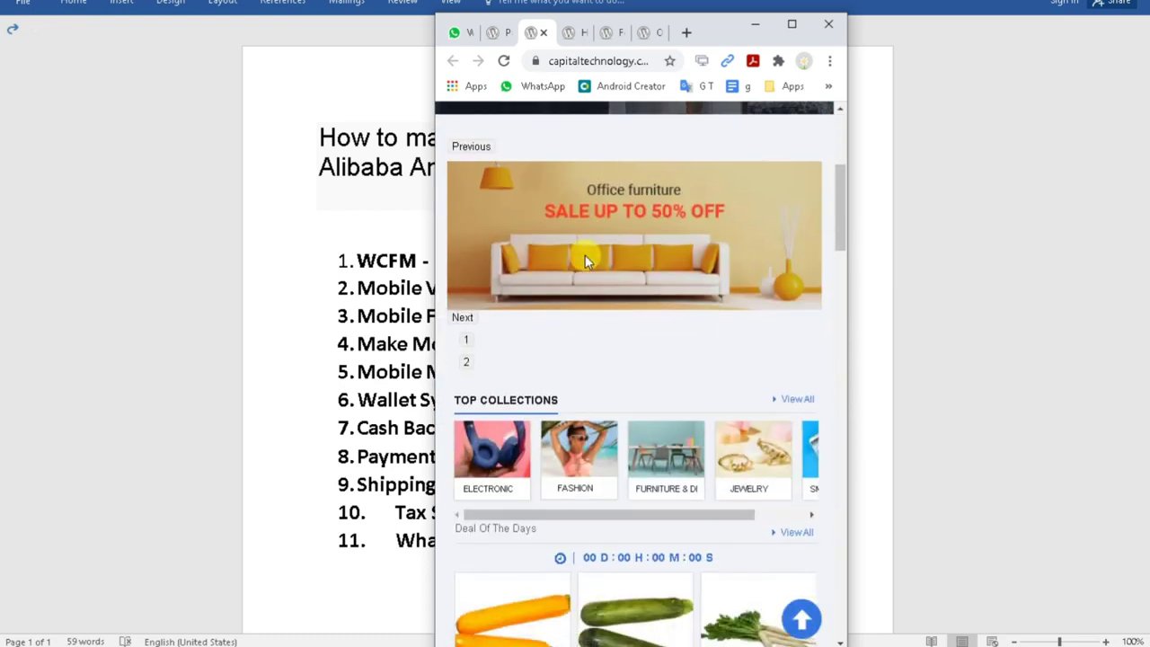
scroll(585, 257, down, 3)
scroll(584, 259, down, 1)
scroll(629, 270, up, 2)
drag(659, 277, 526, 269)
scroll(683, 342, down, 2)
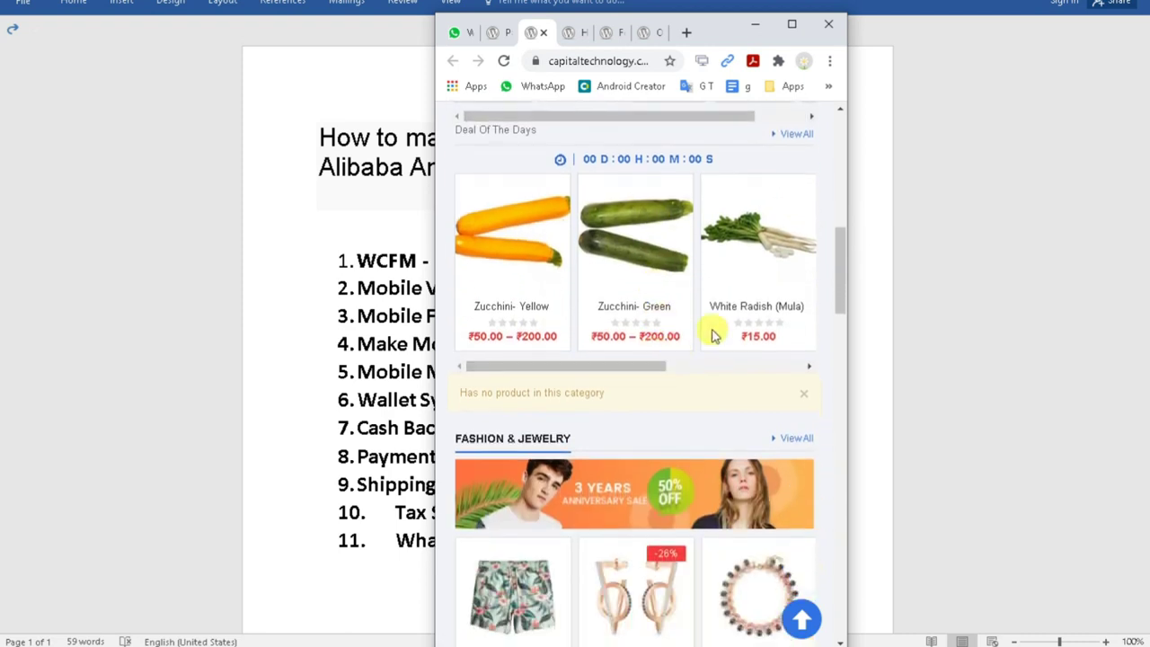
drag(709, 368, 526, 376)
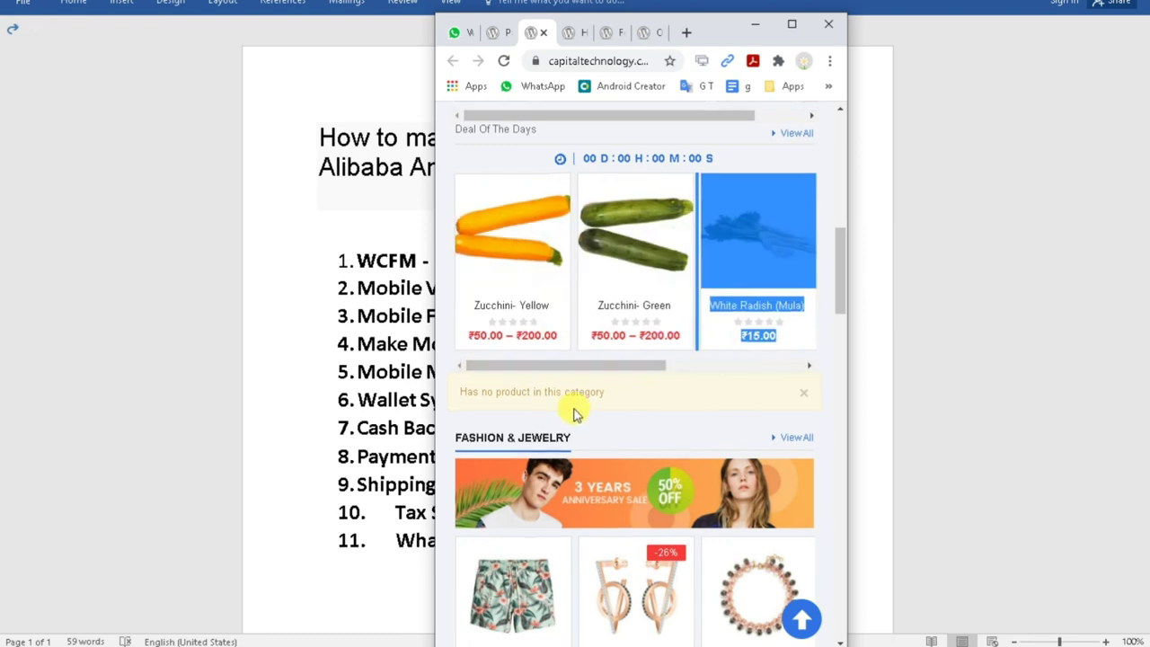
scroll(628, 372, down, 2)
scroll(555, 370, down, 2)
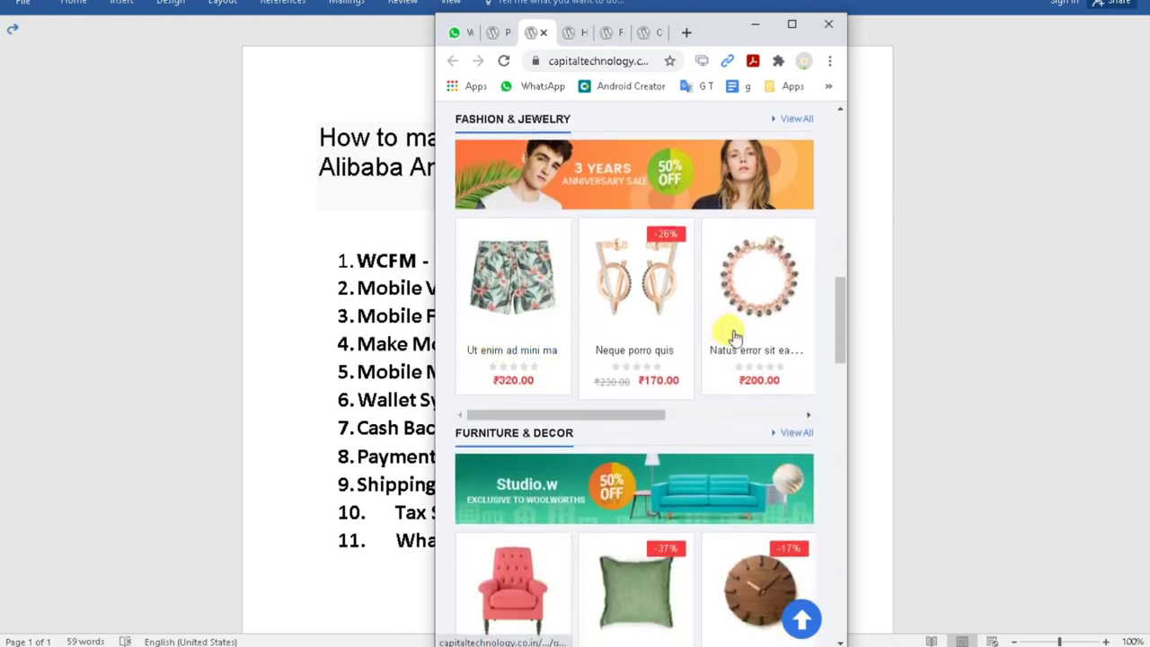
mouse_move(617, 418)
mouse_down()
mouse_move(782, 411)
mouse_move(620, 415)
mouse_up()
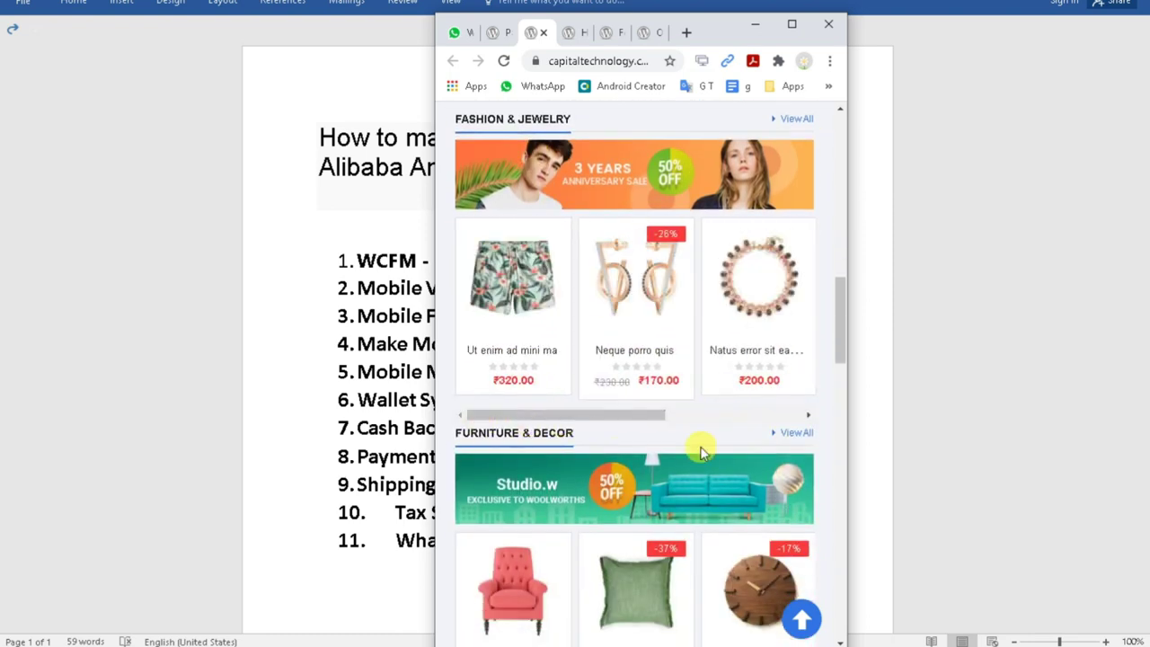
scroll(710, 445, down, 3)
scroll(709, 422, down, 2)
drag(655, 326, 585, 359)
scroll(611, 386, down, 3)
drag(660, 346, 467, 354)
scroll(613, 453, down, 8)
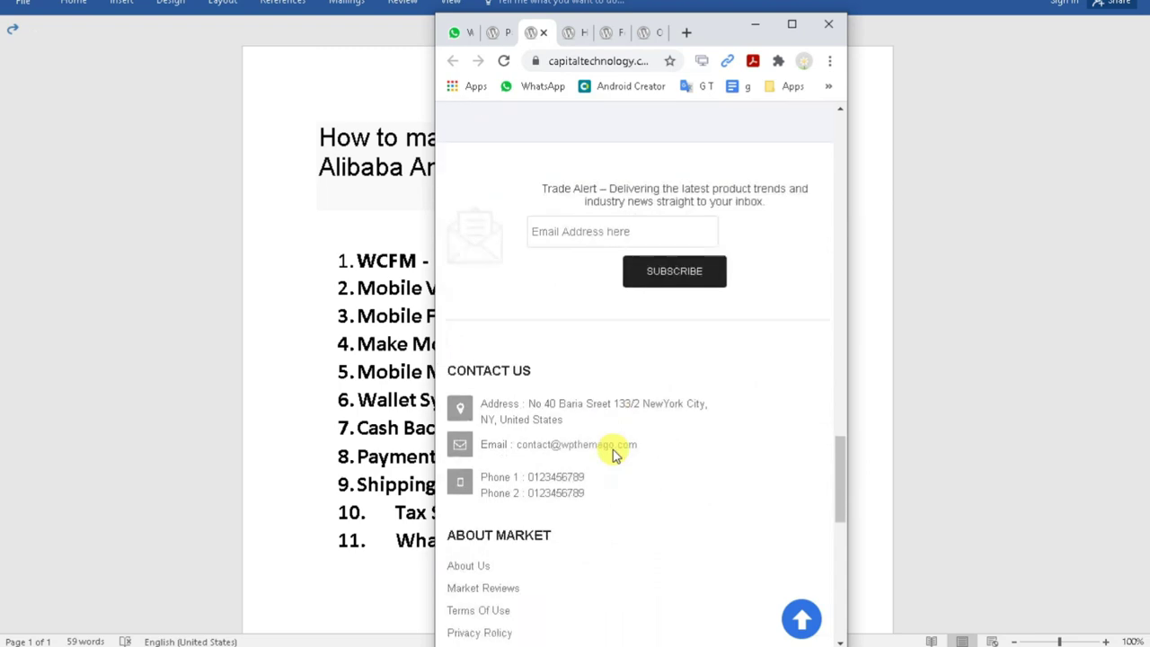
scroll(611, 452, down, 3)
scroll(606, 452, up, 8)
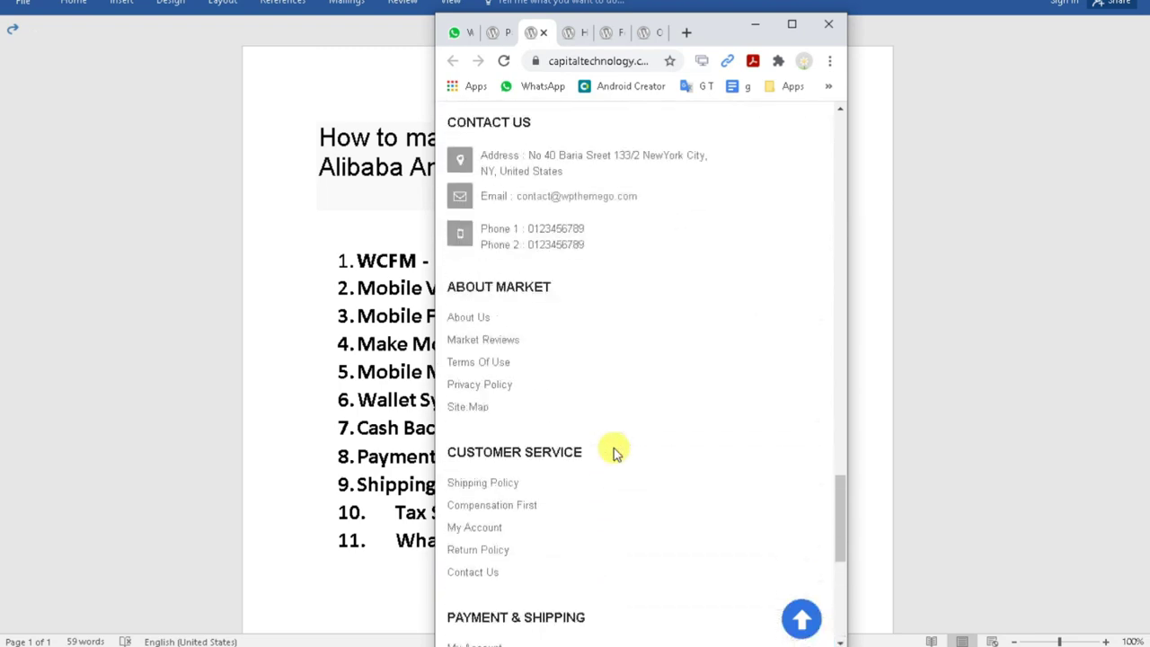
scroll(593, 449, up, 3)
drag(844, 431, 839, 141)
Switch to the Home Mobile 2 page and look through its content.
click(575, 32)
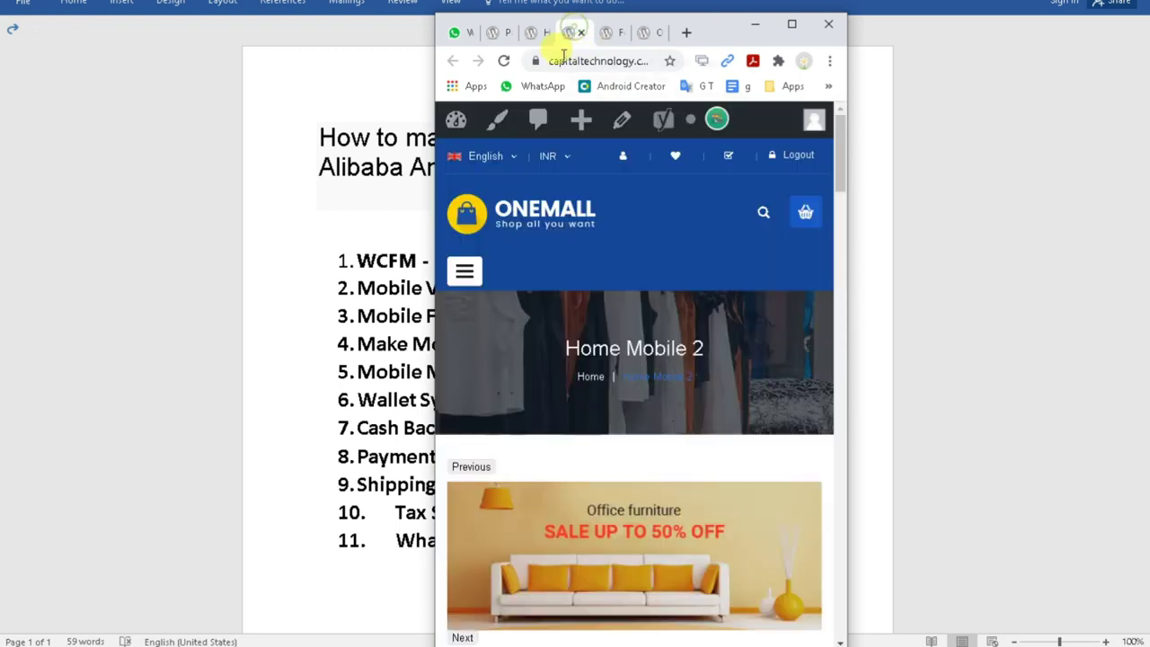
scroll(679, 346, down, 3)
scroll(685, 355, down, 5)
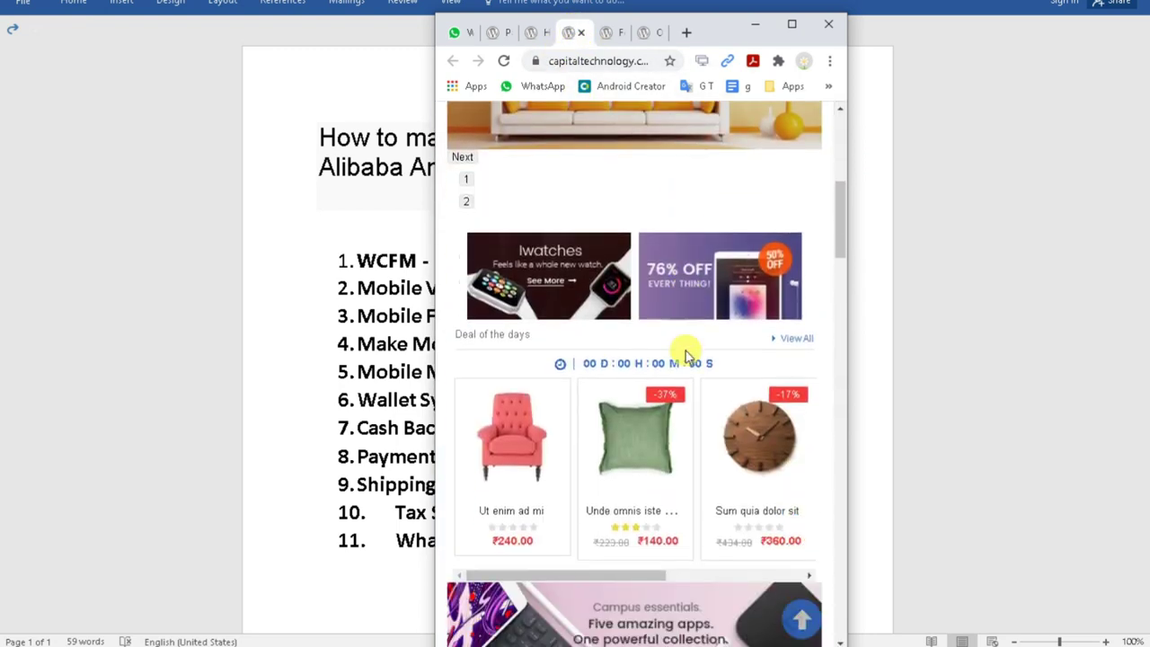
scroll(746, 332, down, 12)
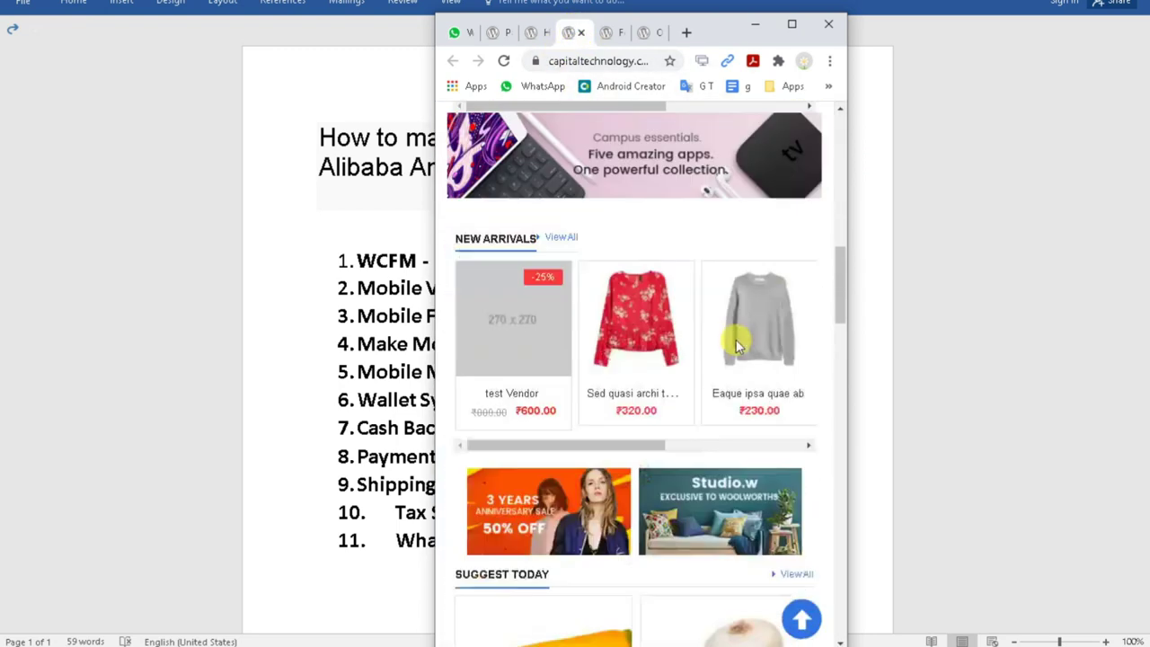
scroll(737, 346, down, 15)
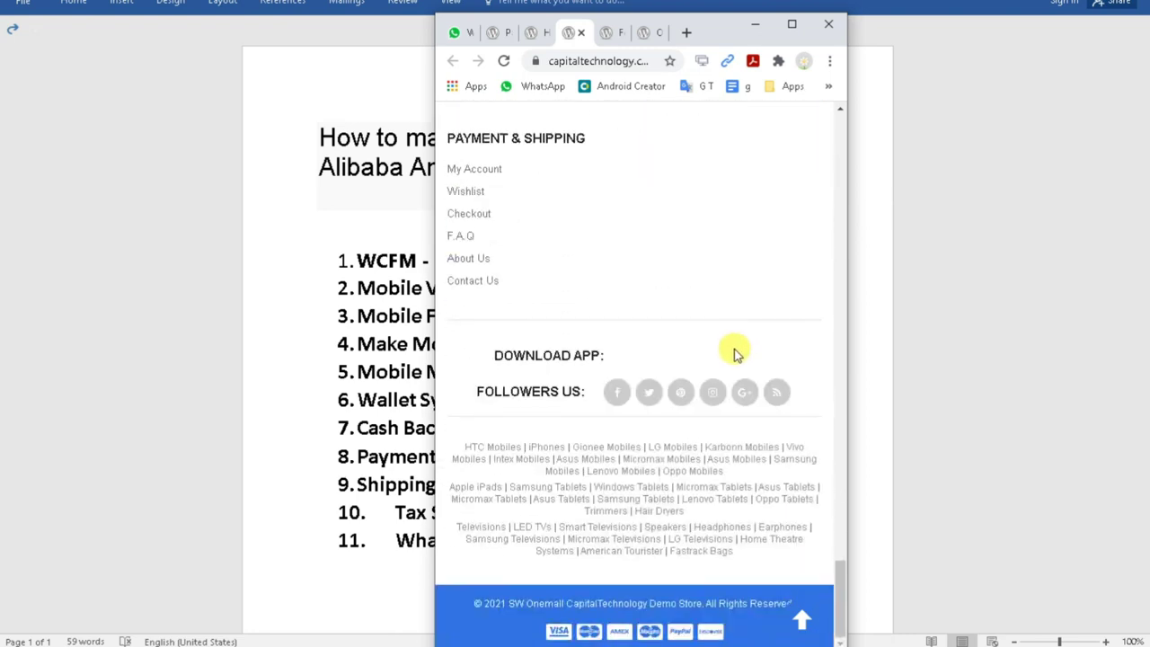
scroll(782, 395, up, 5)
drag(838, 539, 847, 117)
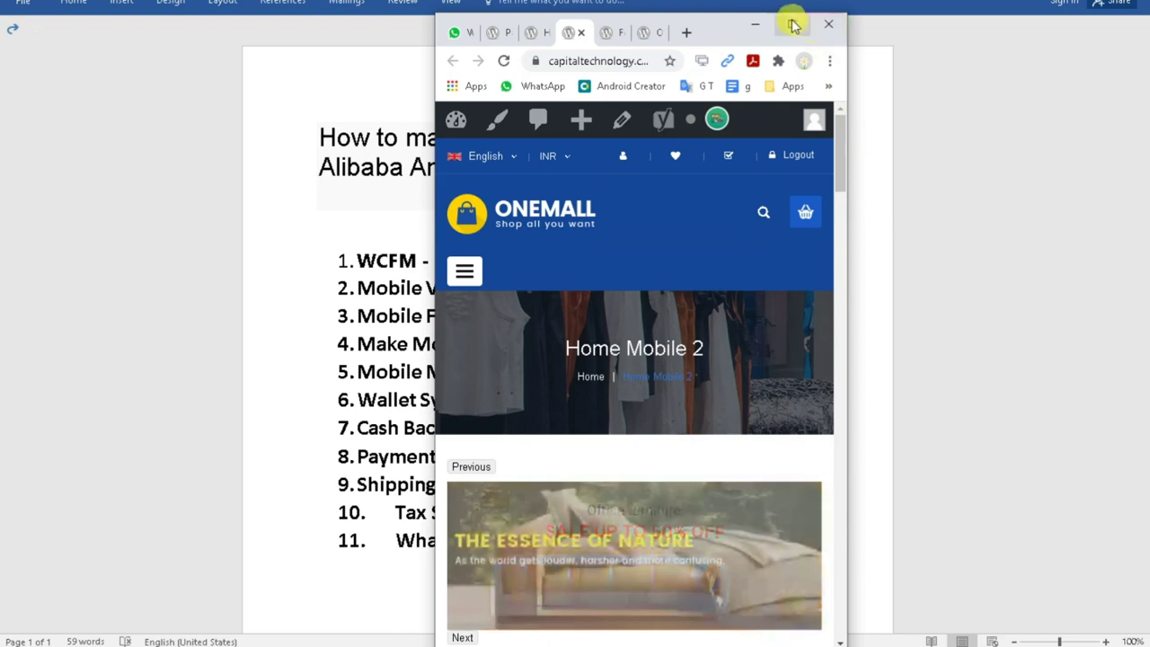
Maximize Chrome and return to the All Pages list at the Home mobile 1 row.
click(794, 26)
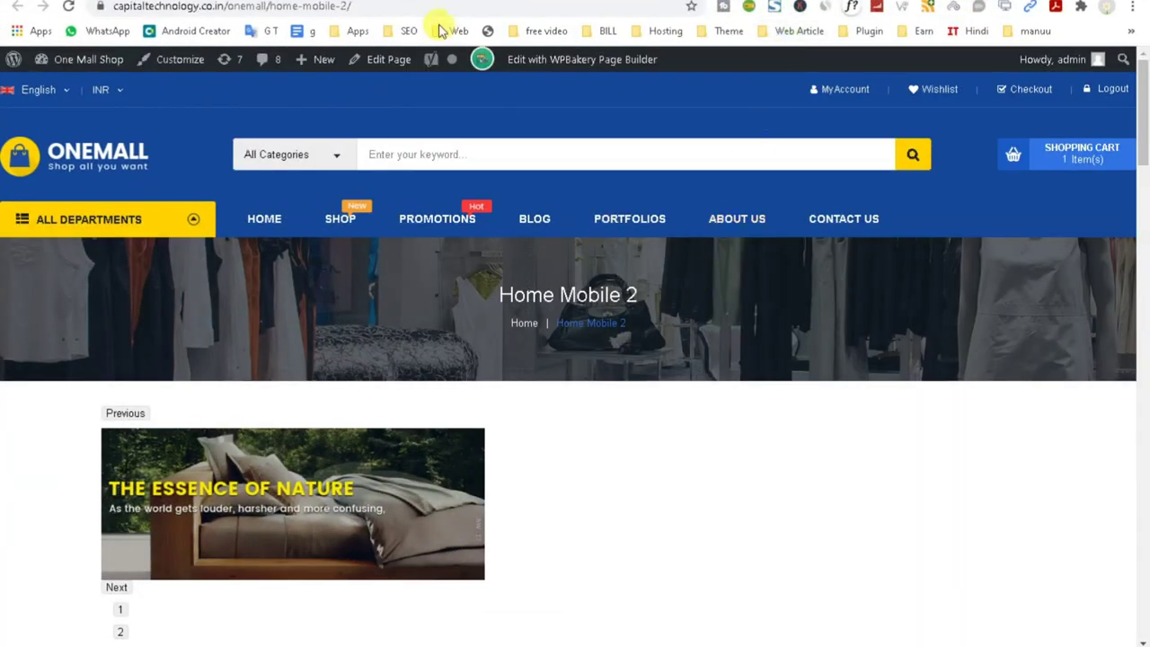
key(alt+Left)
key(alt+Left)
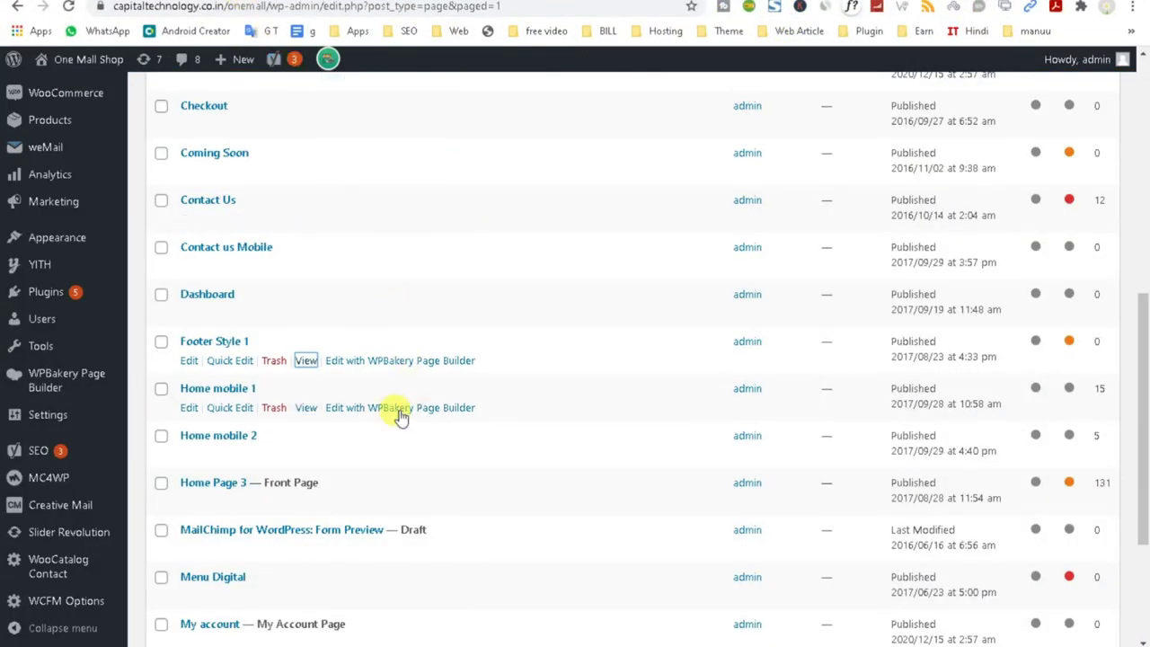
click(190, 410)
right_click(189, 408)
key(Escape)
Open Home mobile 1 in WPBakery and search Add Element below the slider for 'pro'.
click(189, 409)
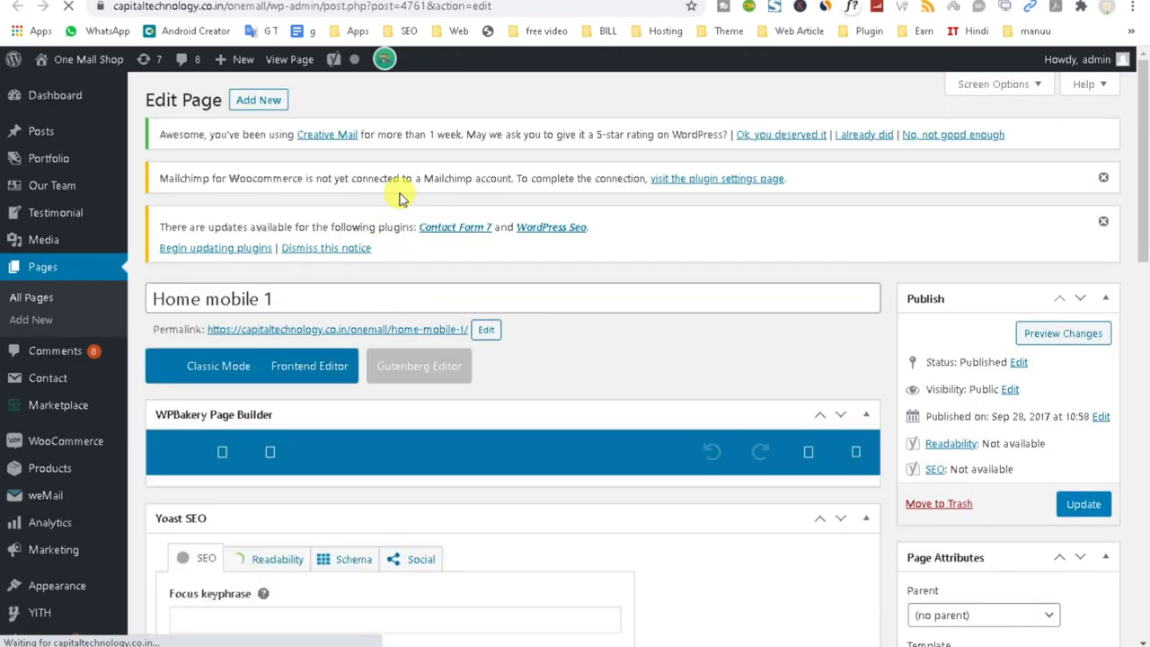
scroll(577, 364, down, 10)
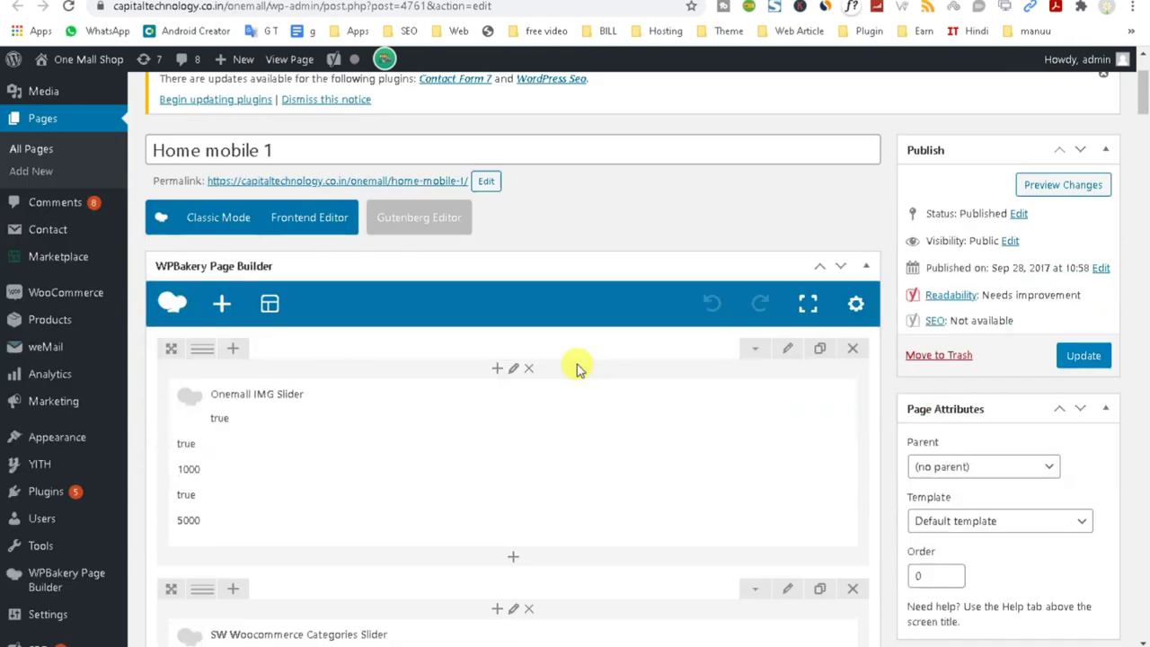
scroll(577, 367, down, 10)
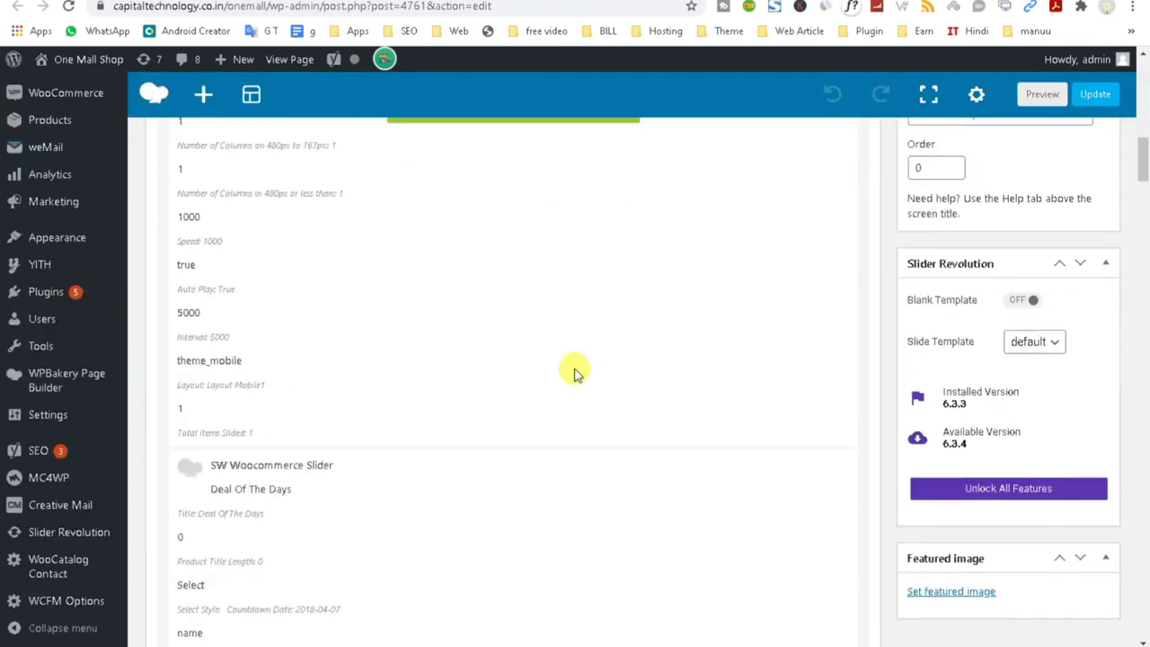
mouse_move(289, 343)
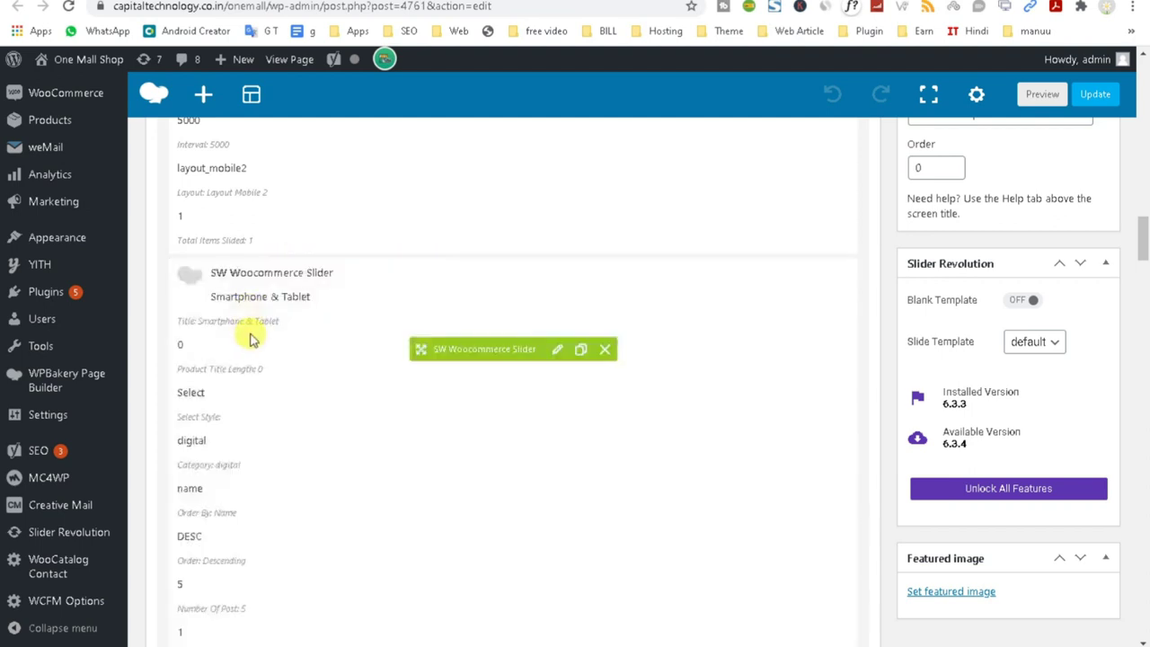
scroll(314, 330, up, 10)
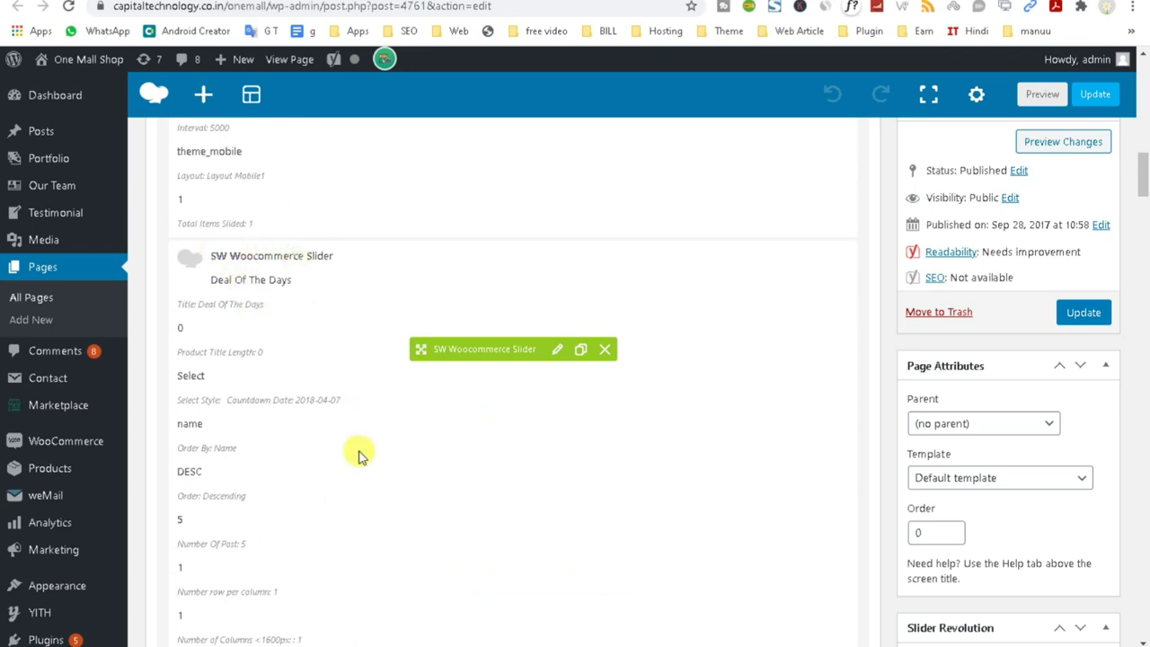
scroll(357, 456, down, 5)
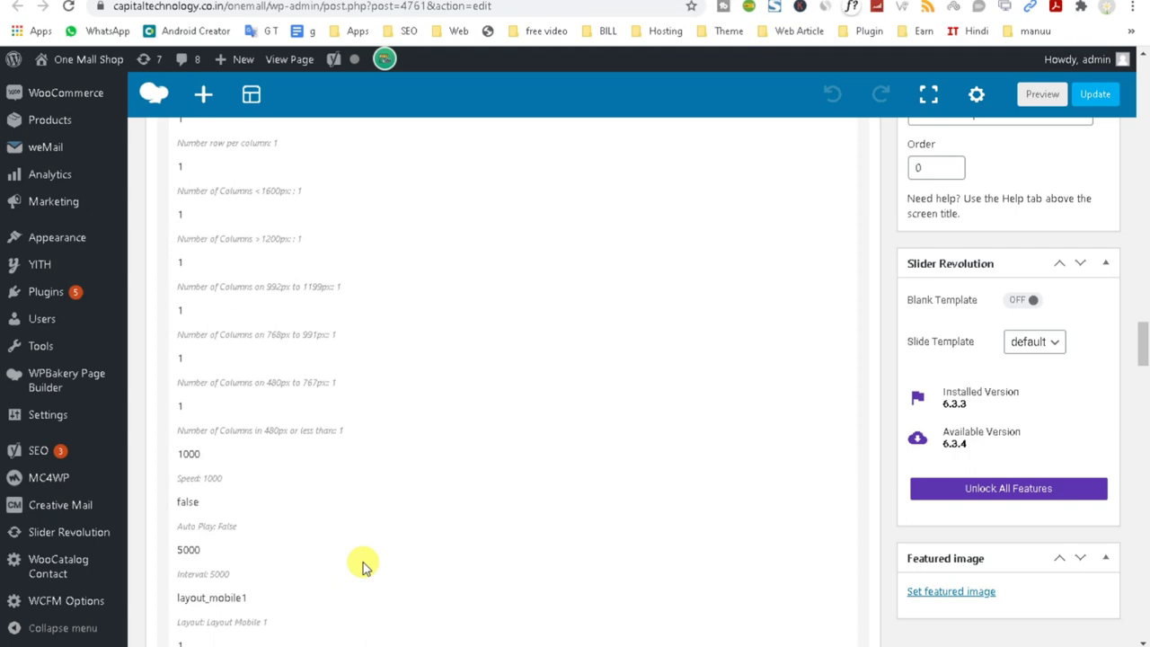
scroll(362, 566, down, 7)
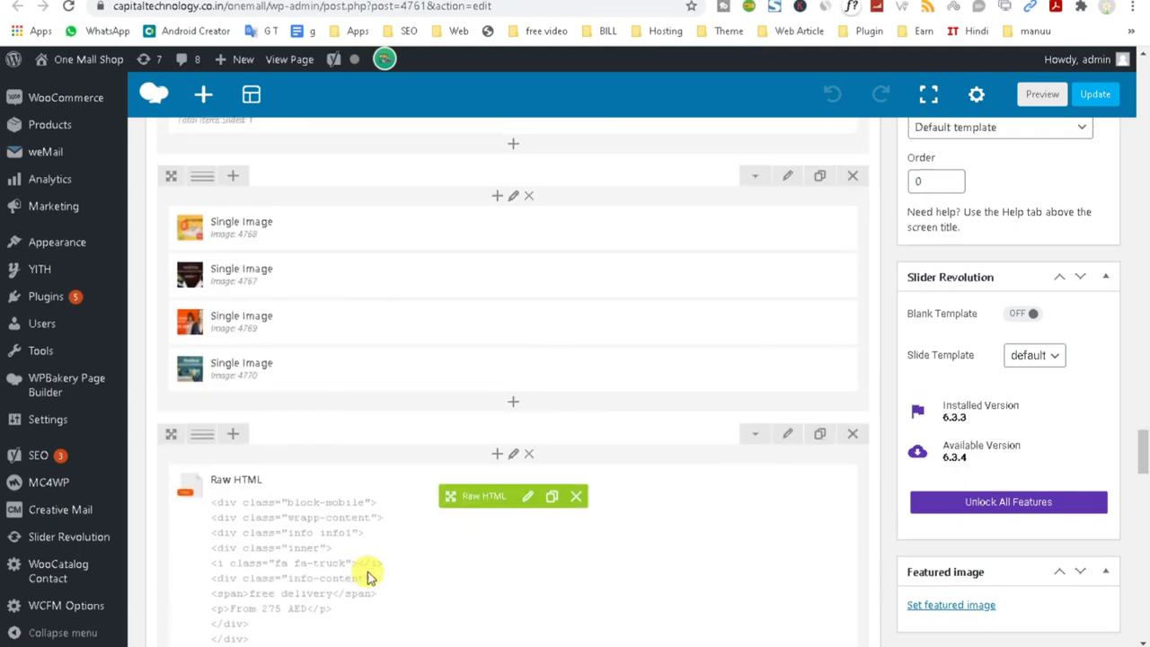
scroll(366, 575, up, 5)
scroll(367, 570, down, 2)
scroll(508, 509, up, 2)
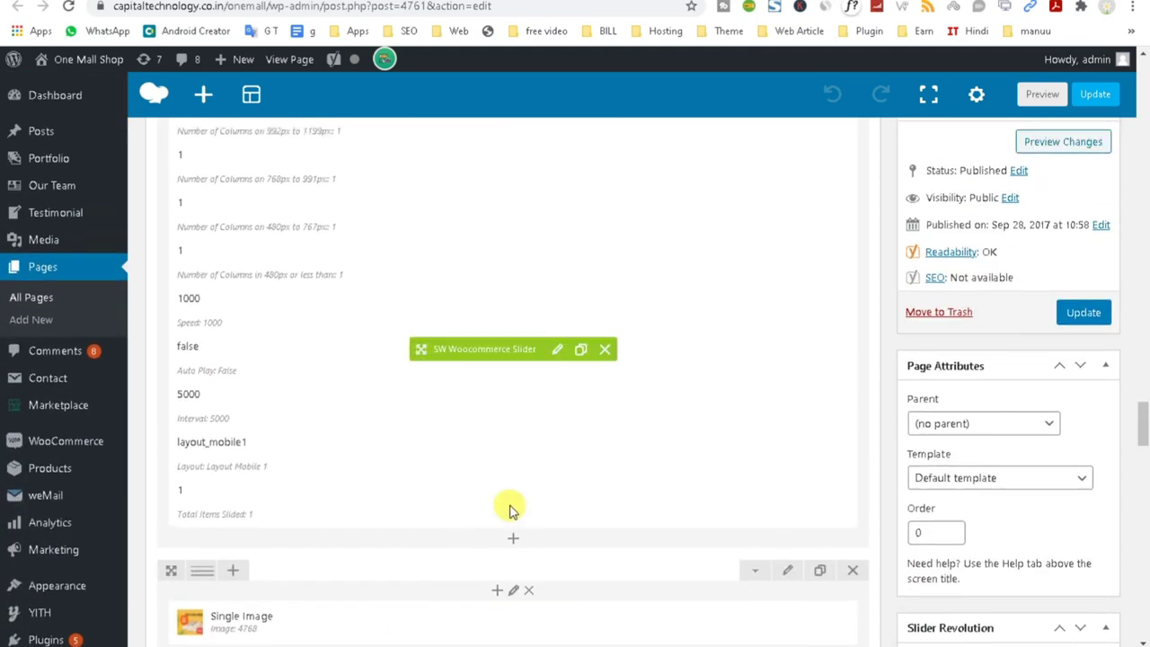
click(513, 538)
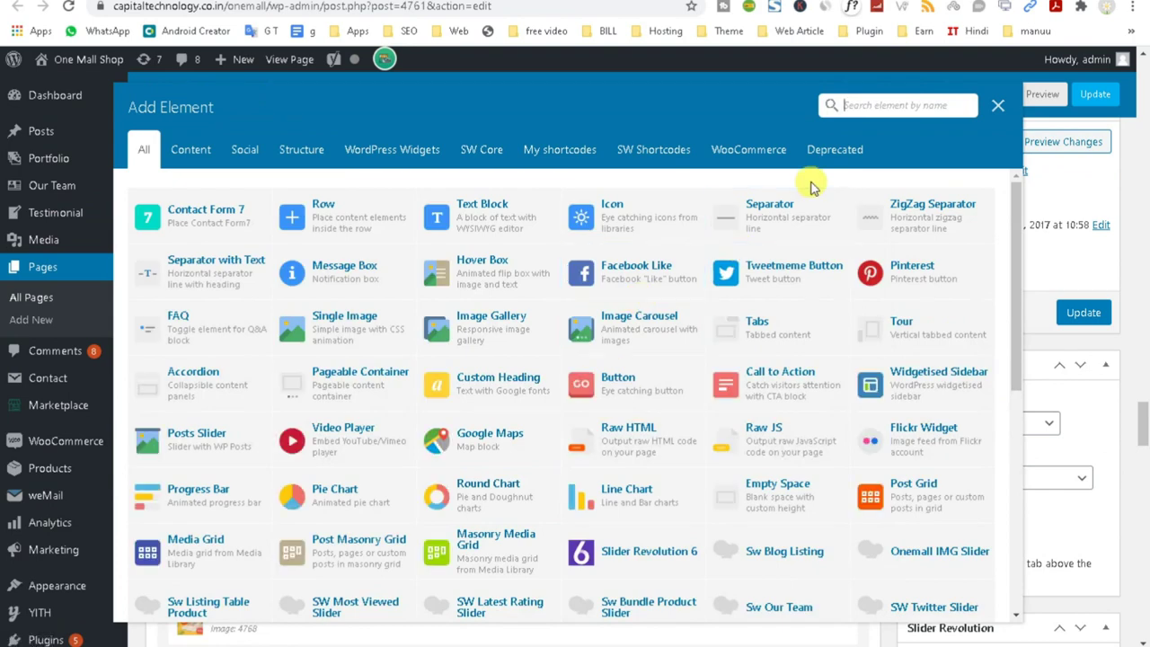
text(pro)
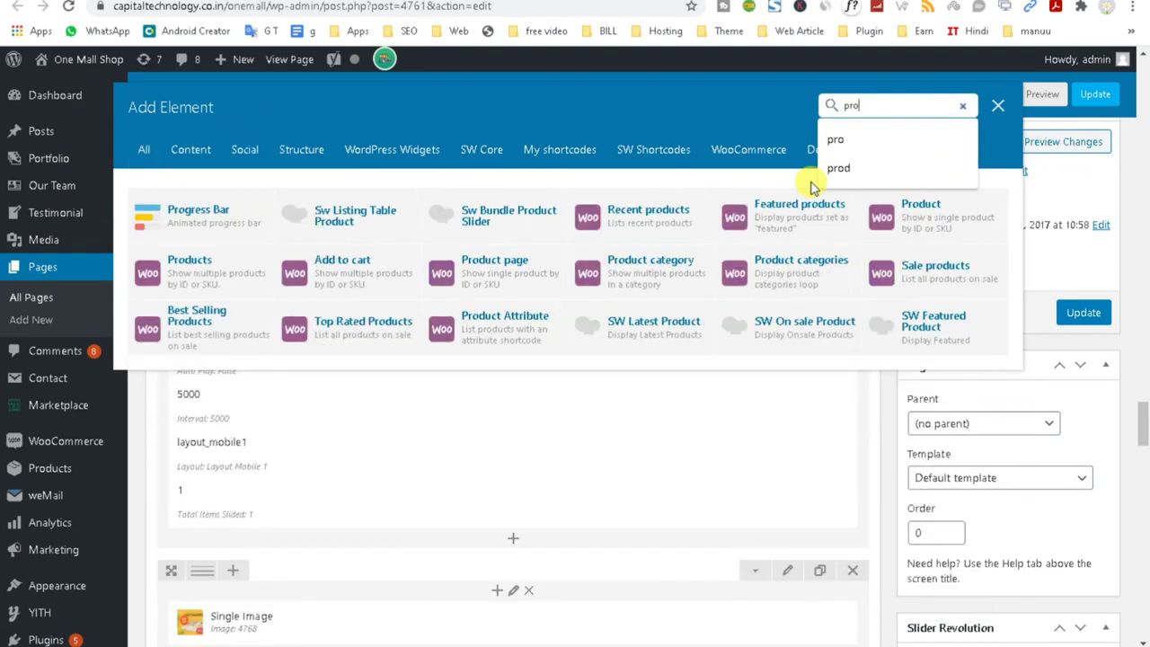
Add a Recent products element below the slider, changing its Columns from 4 to 2.
click(647, 220)
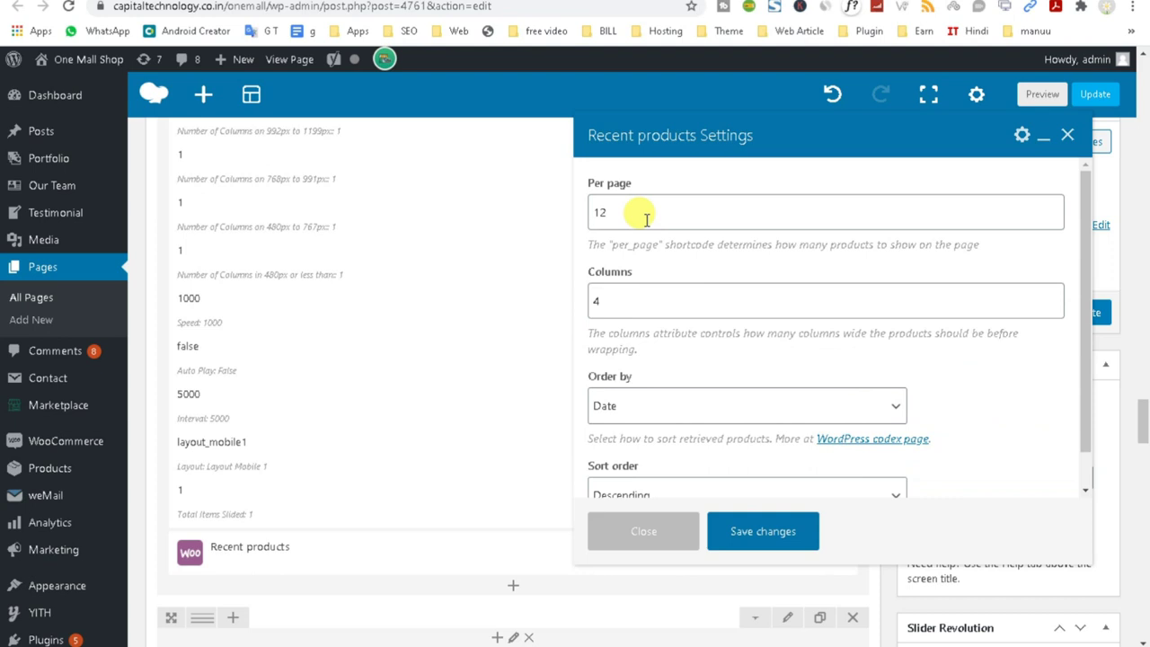
click(616, 303)
double_click(623, 212)
click(635, 213)
double_click(662, 214)
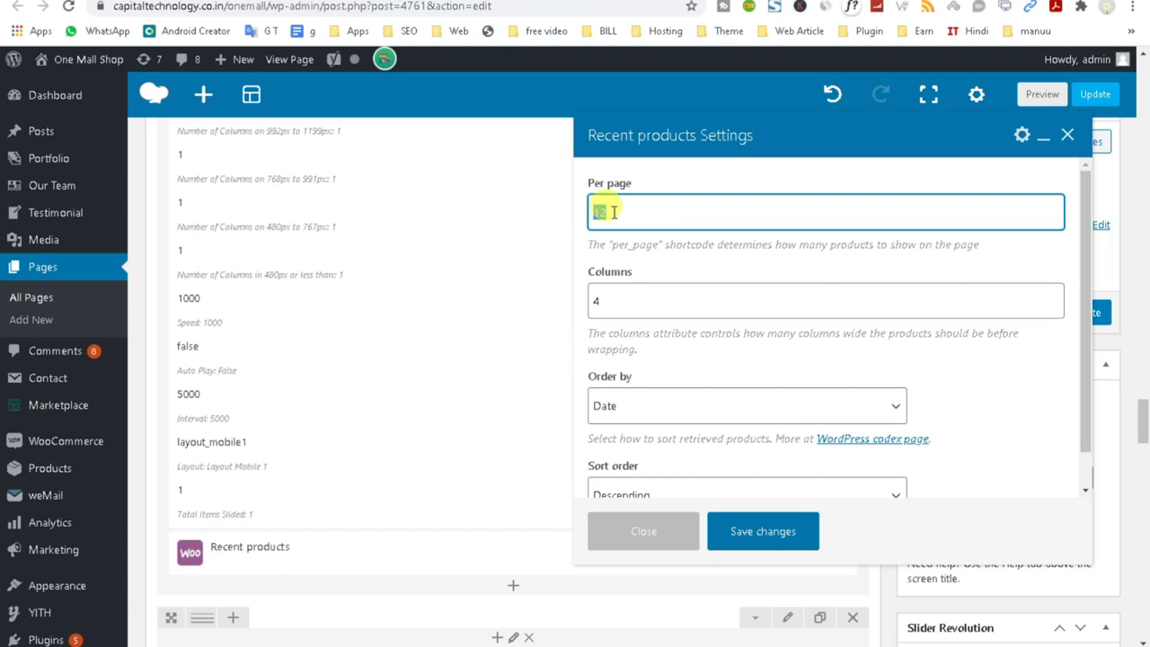
click(616, 301)
drag(637, 302, 582, 308)
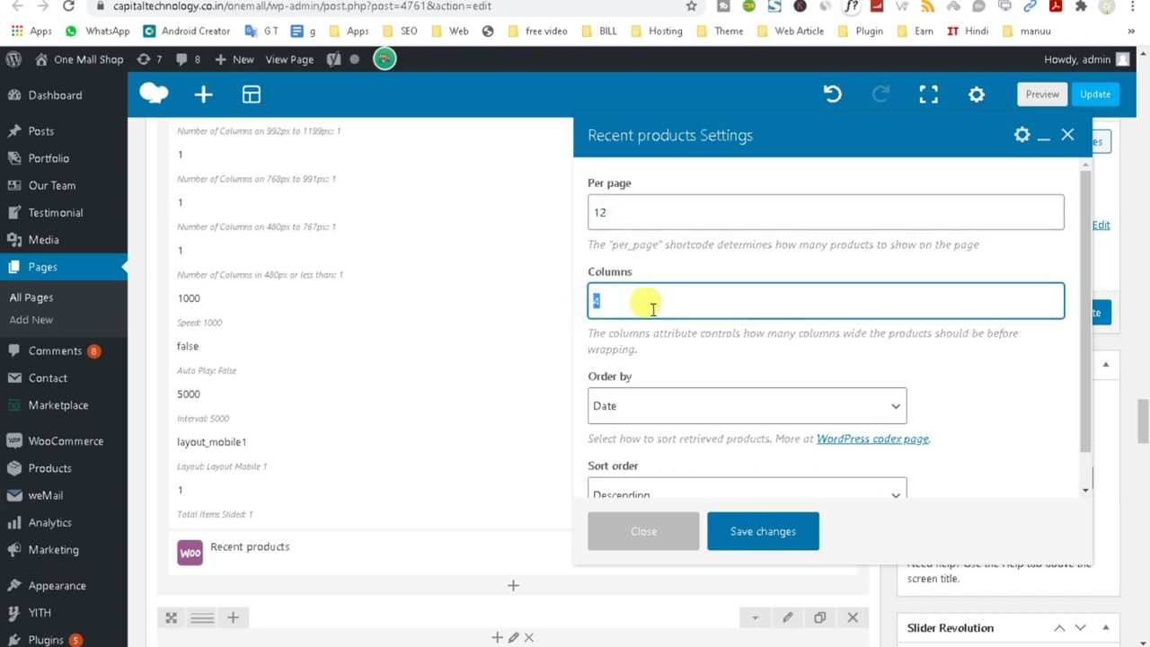
scroll(653, 310, down, 3)
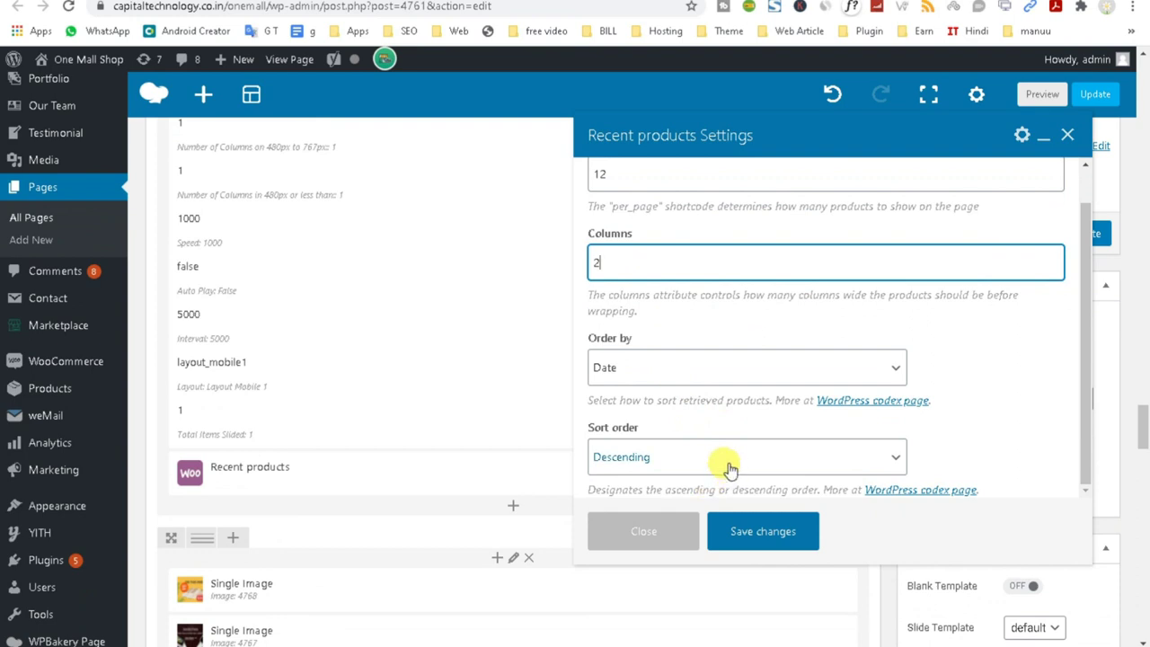
scroll(719, 458, up, 3)
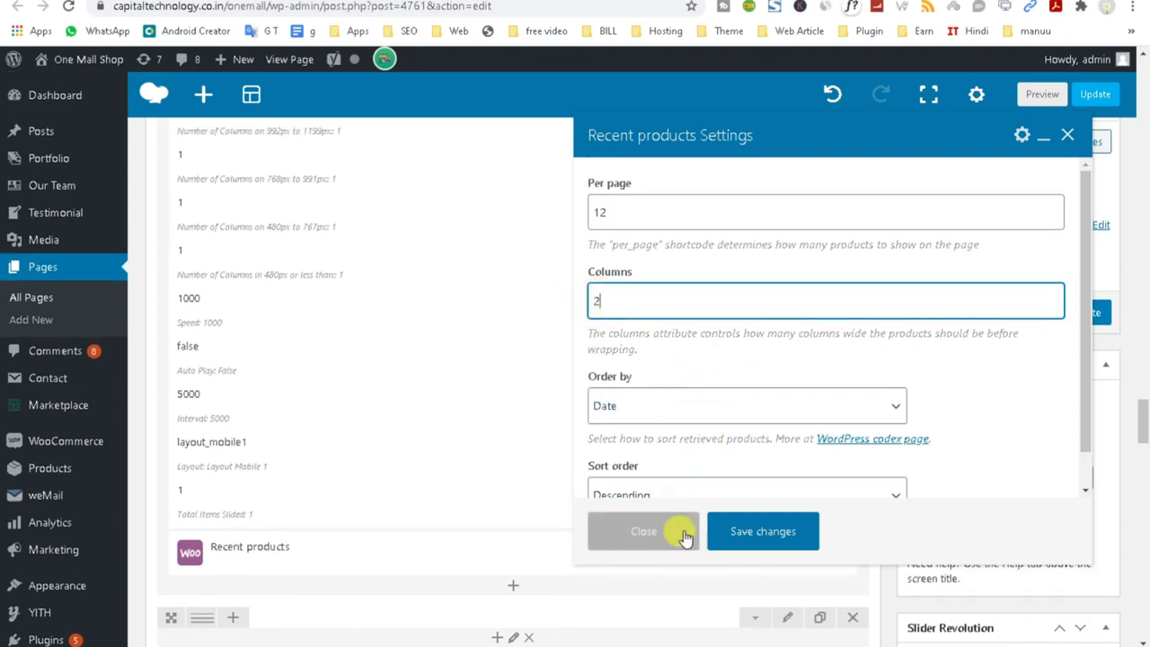
scroll(835, 380, down, 3)
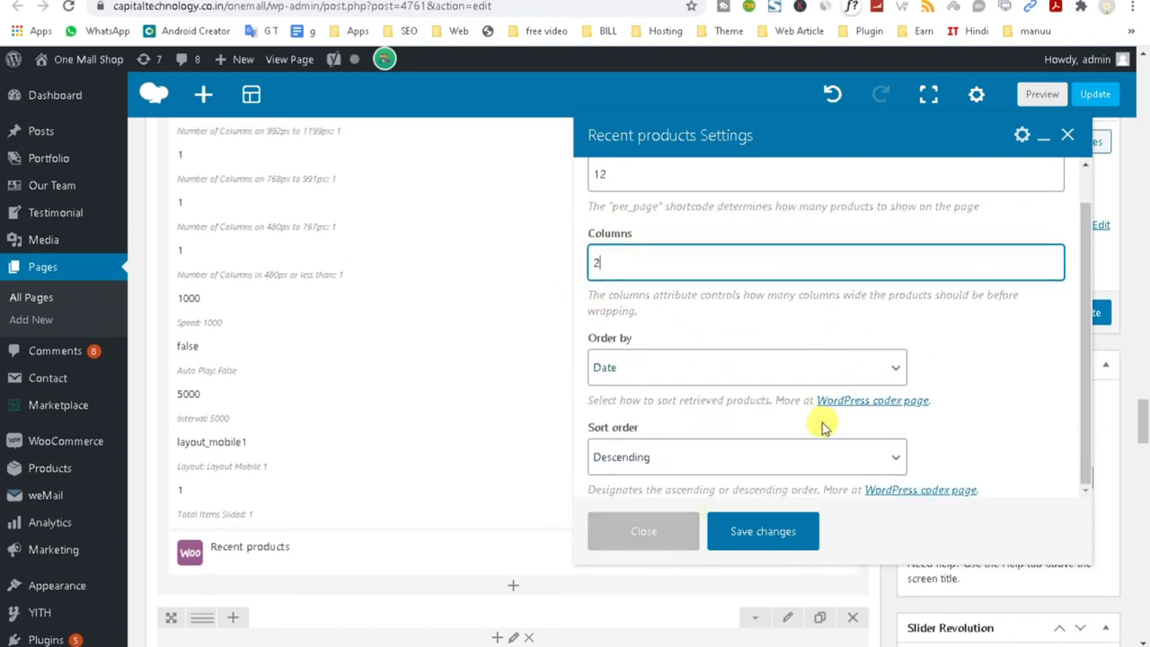
scroll(732, 472, up, 1)
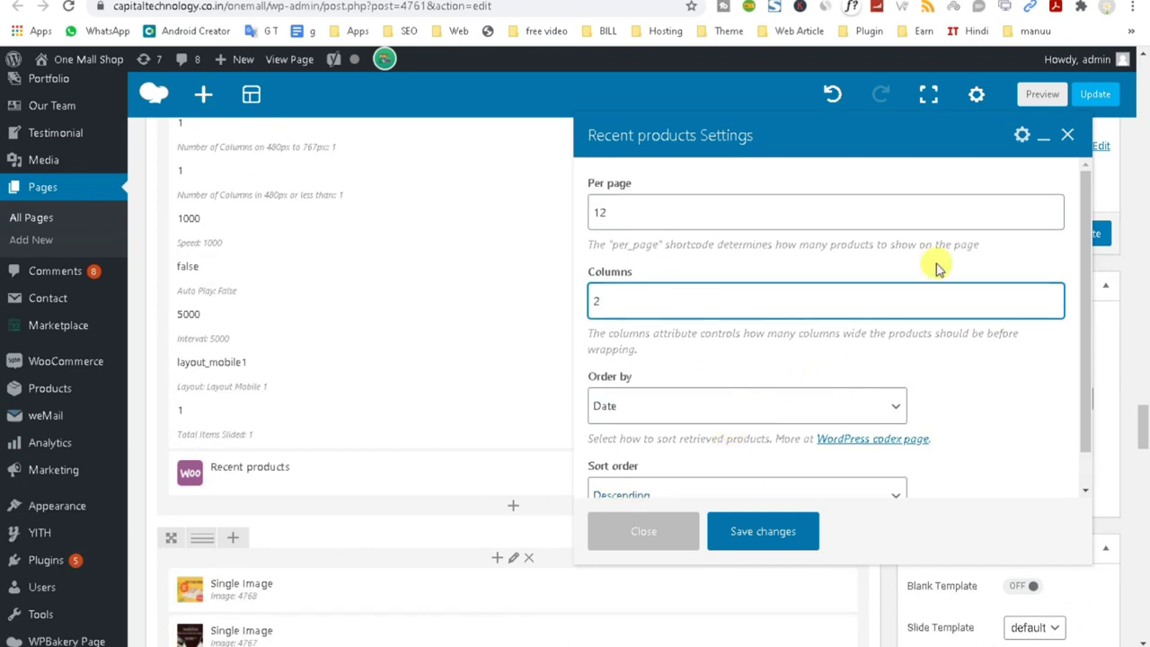
click(1066, 135)
mouse_move(614, 488)
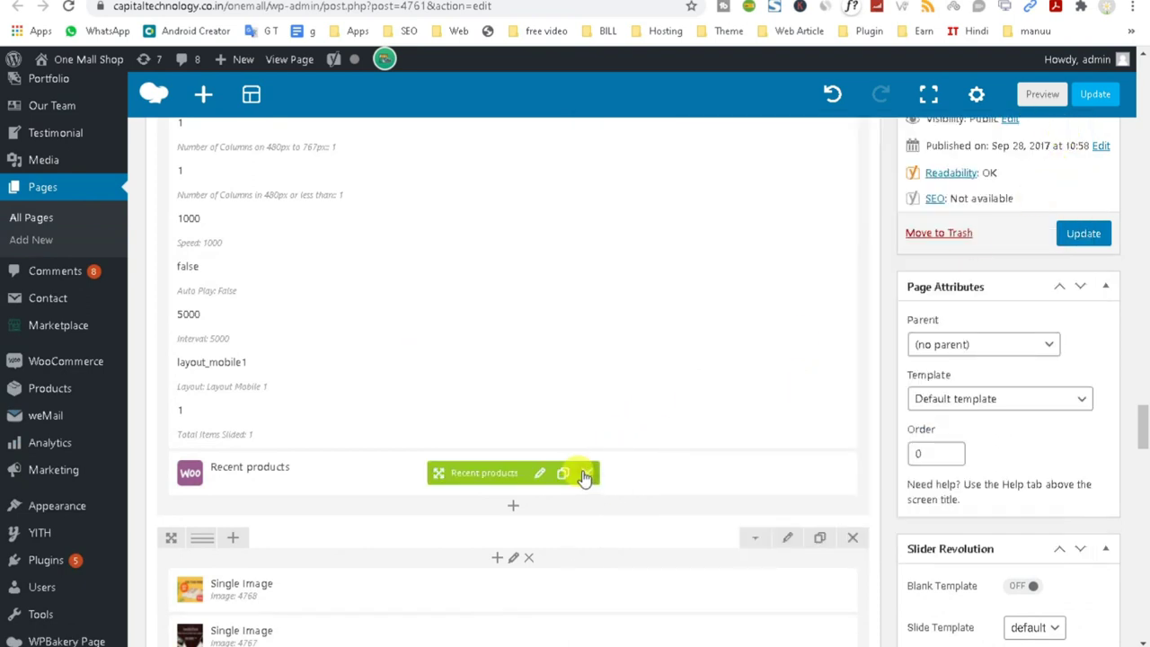
click(585, 475)
scroll(449, 392, up, 5)
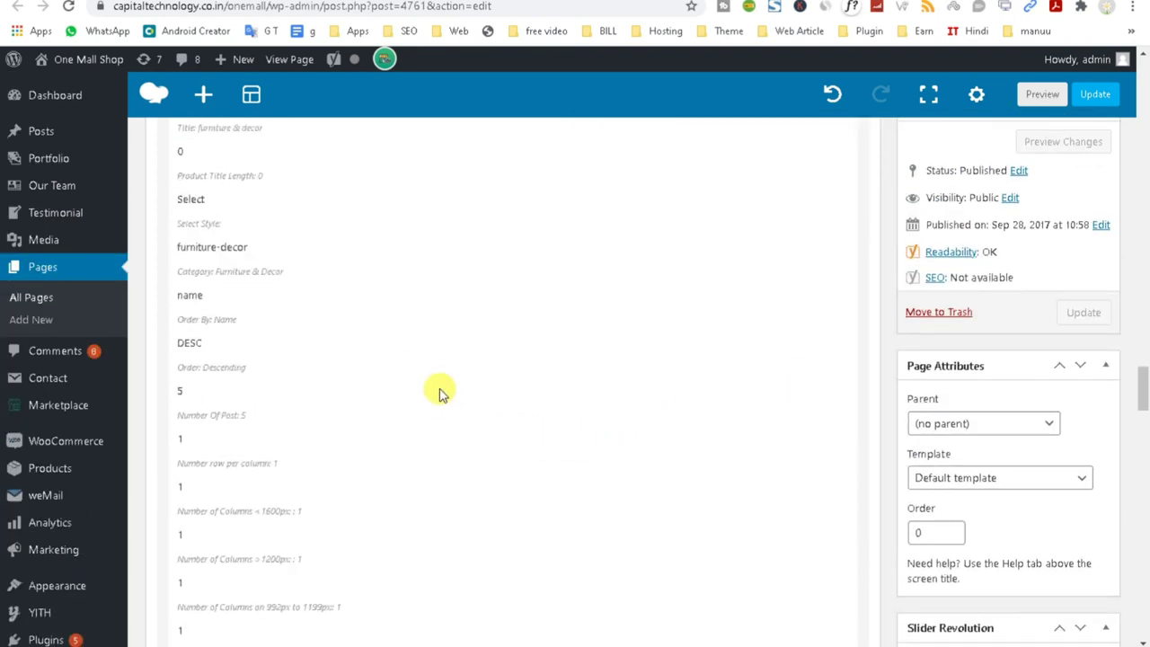
scroll(437, 388, up, 1)
mouse_move(261, 214)
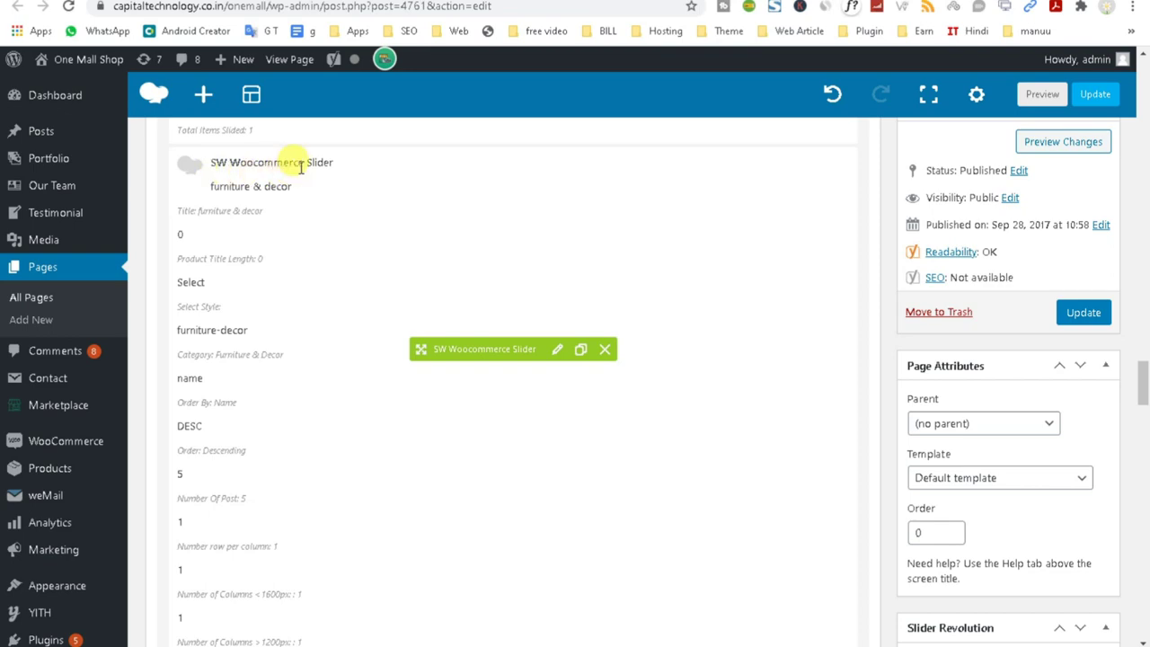
scroll(449, 551, down, 7)
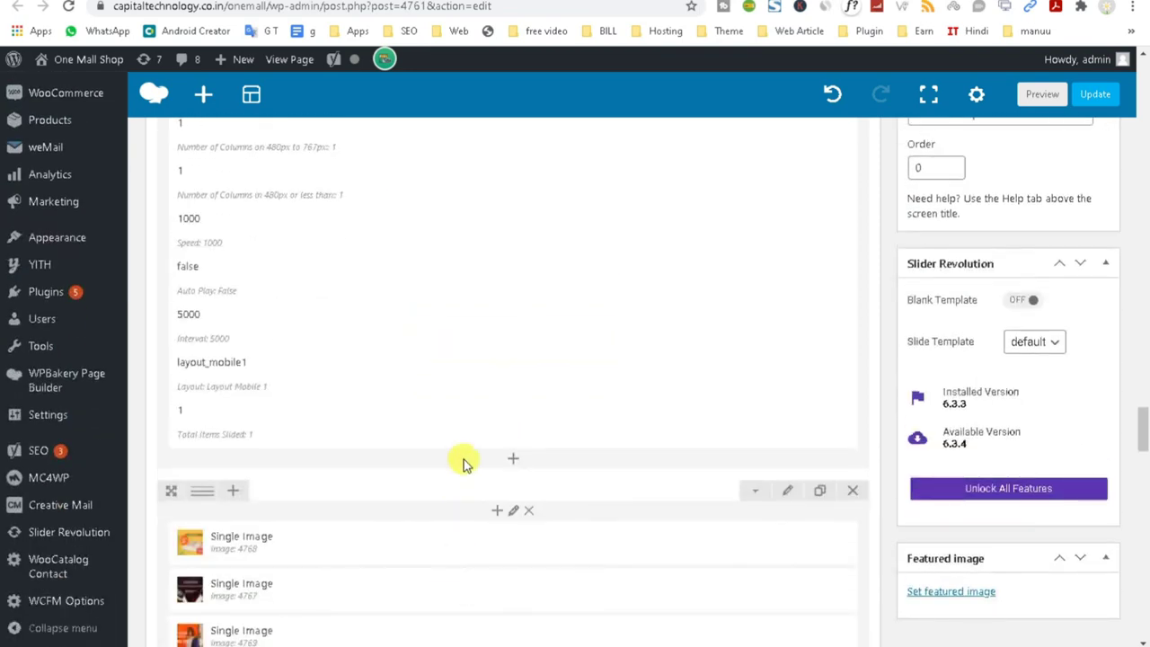
scroll(565, 385, up, 6)
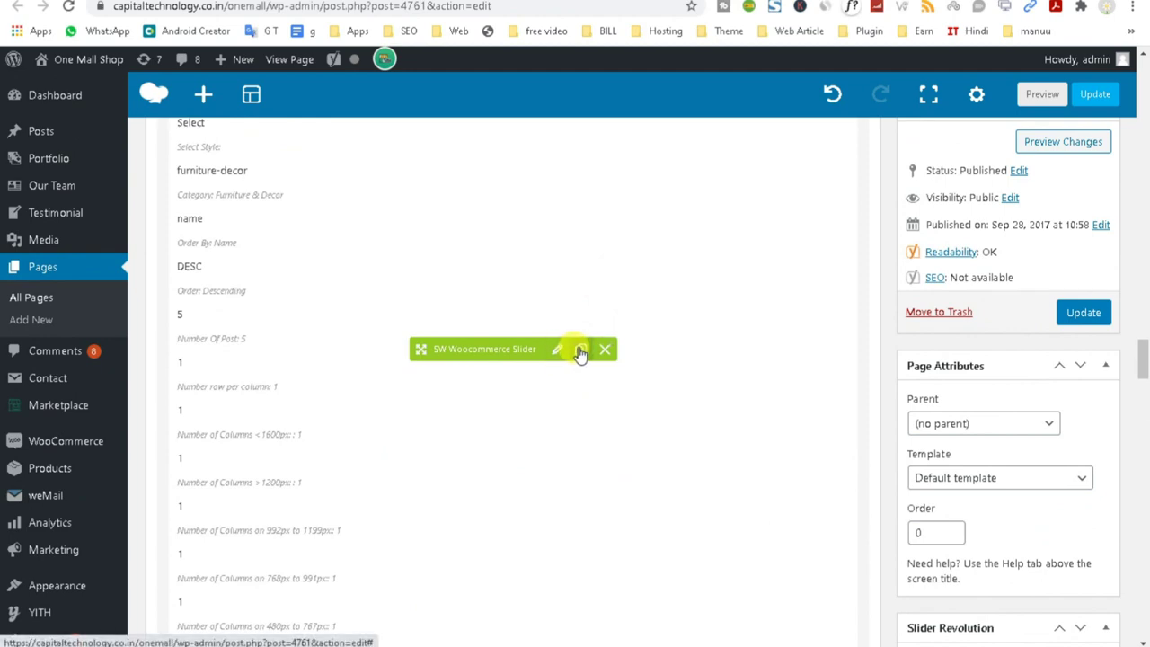
scroll(574, 359, down, 4)
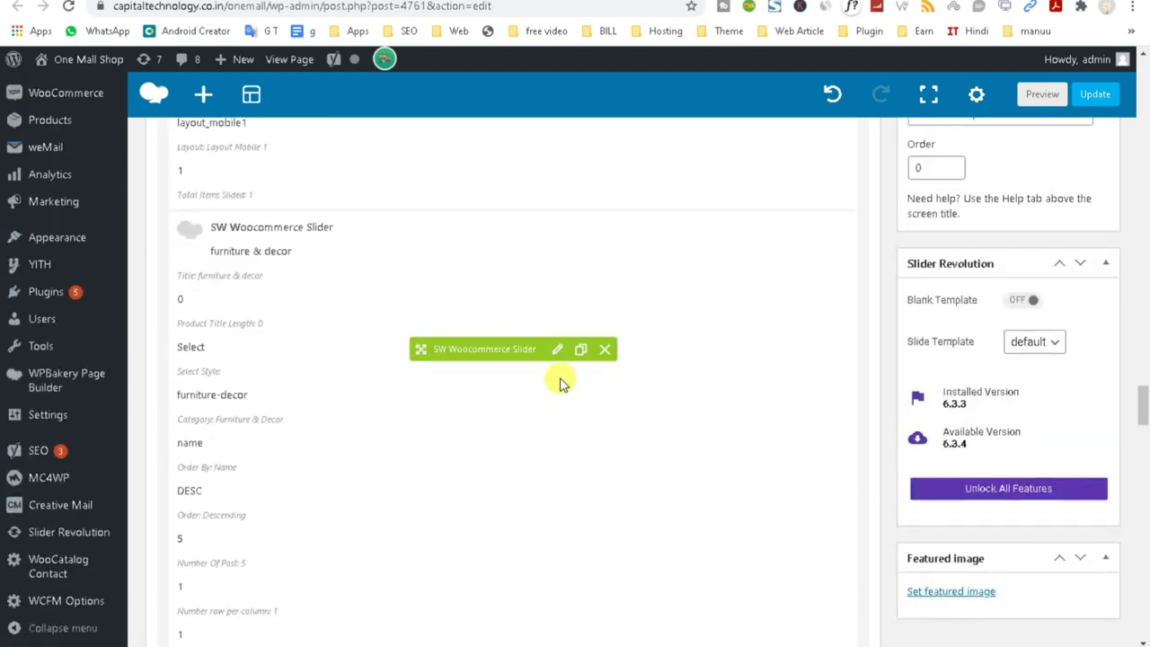
click(556, 349)
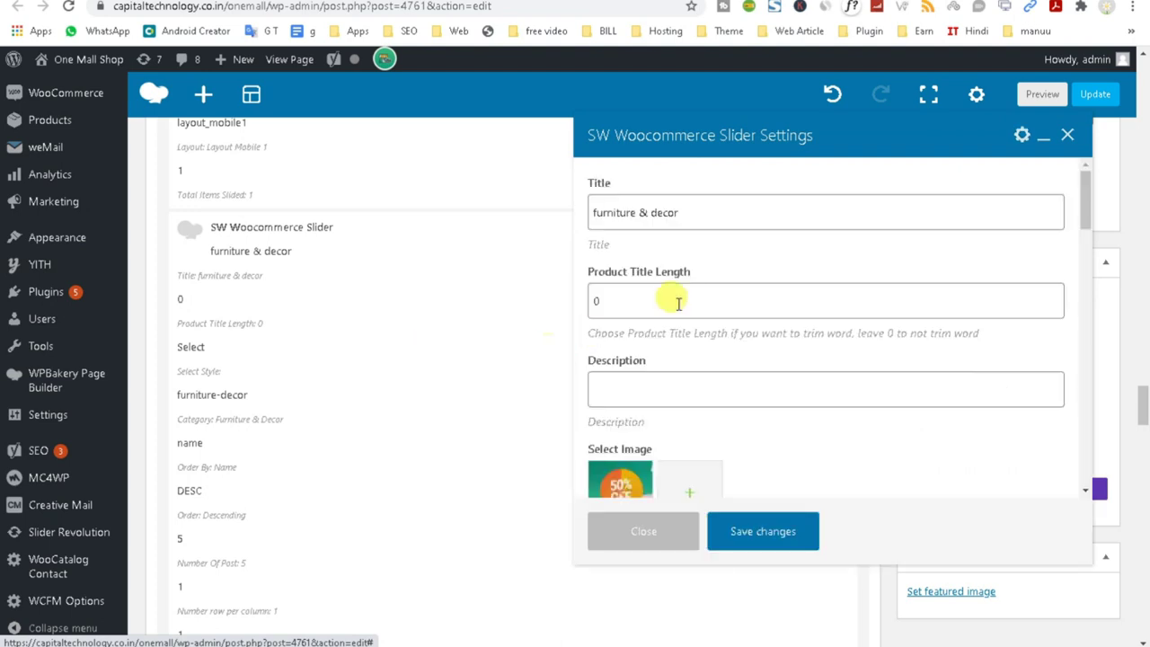
triple_click(706, 213)
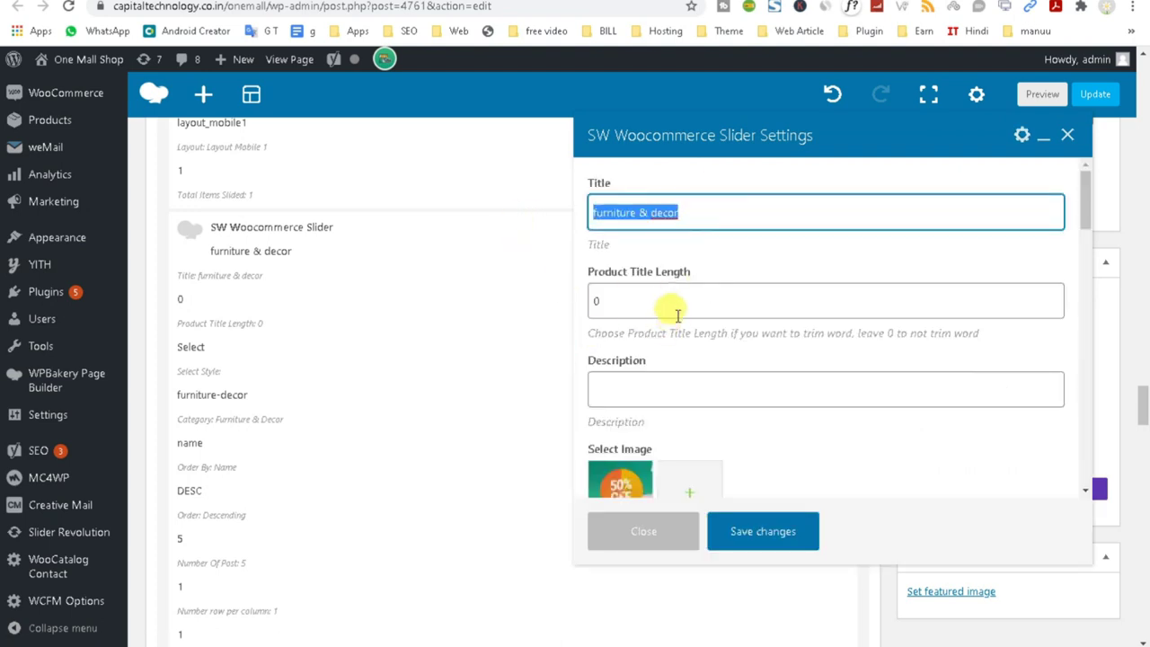
double_click(598, 301)
scroll(780, 321, down, 2)
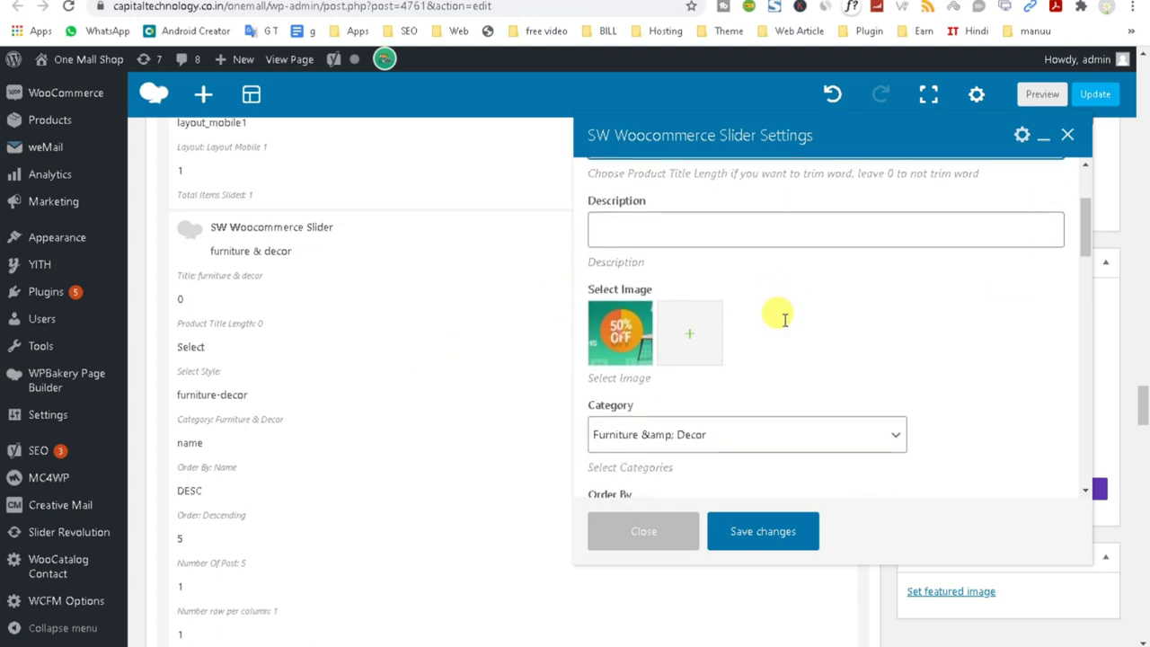
scroll(778, 313, up, 1)
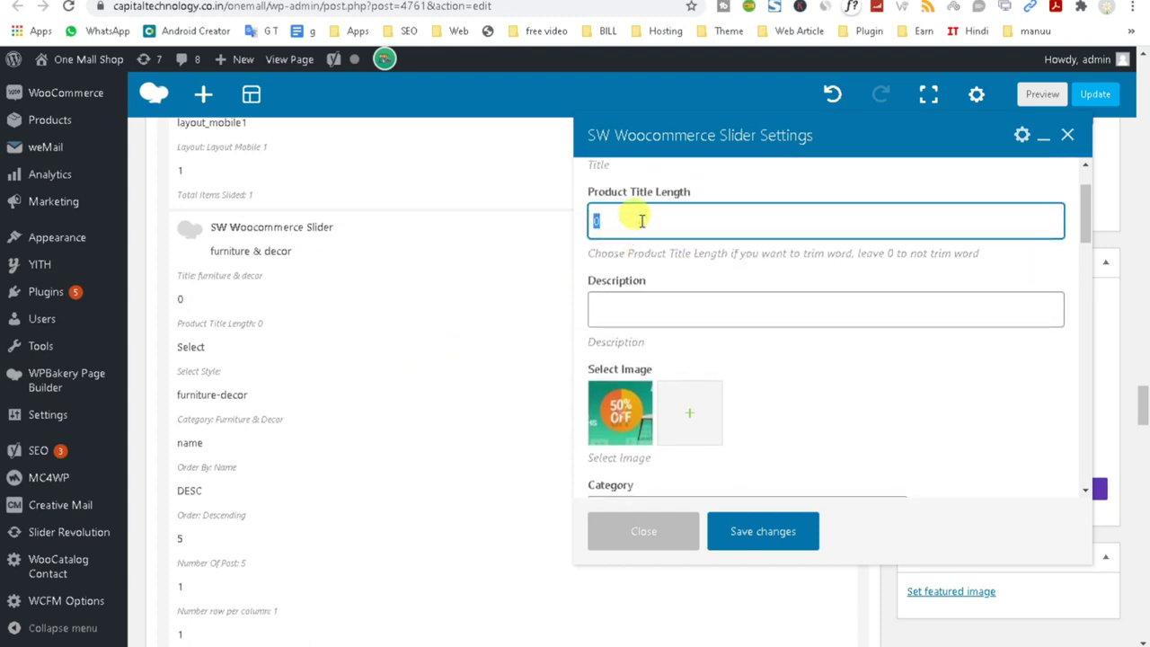
click(641, 317)
scroll(640, 314, down, 3)
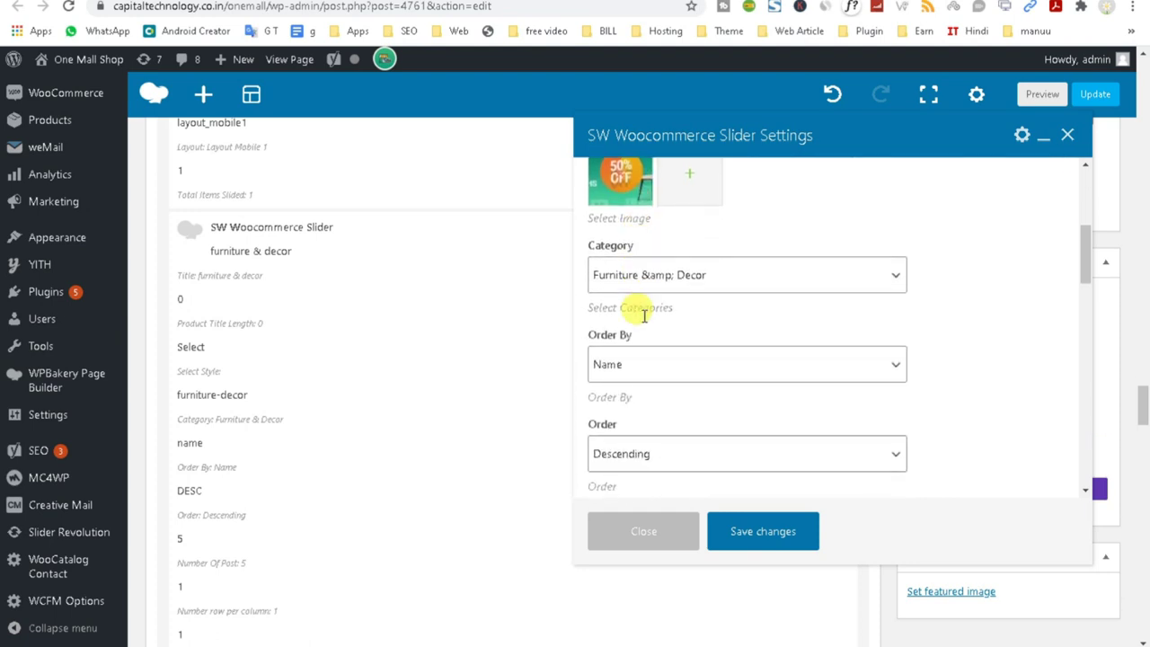
scroll(643, 320, down, 3)
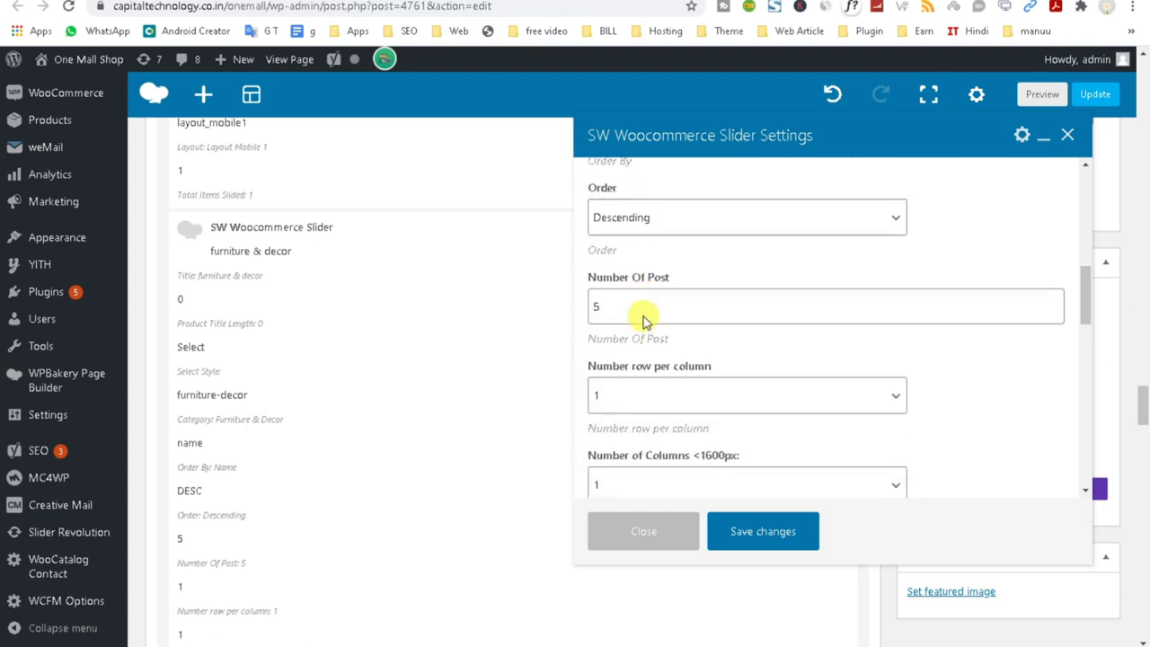
scroll(642, 310, up, 3)
scroll(643, 303, up, 2)
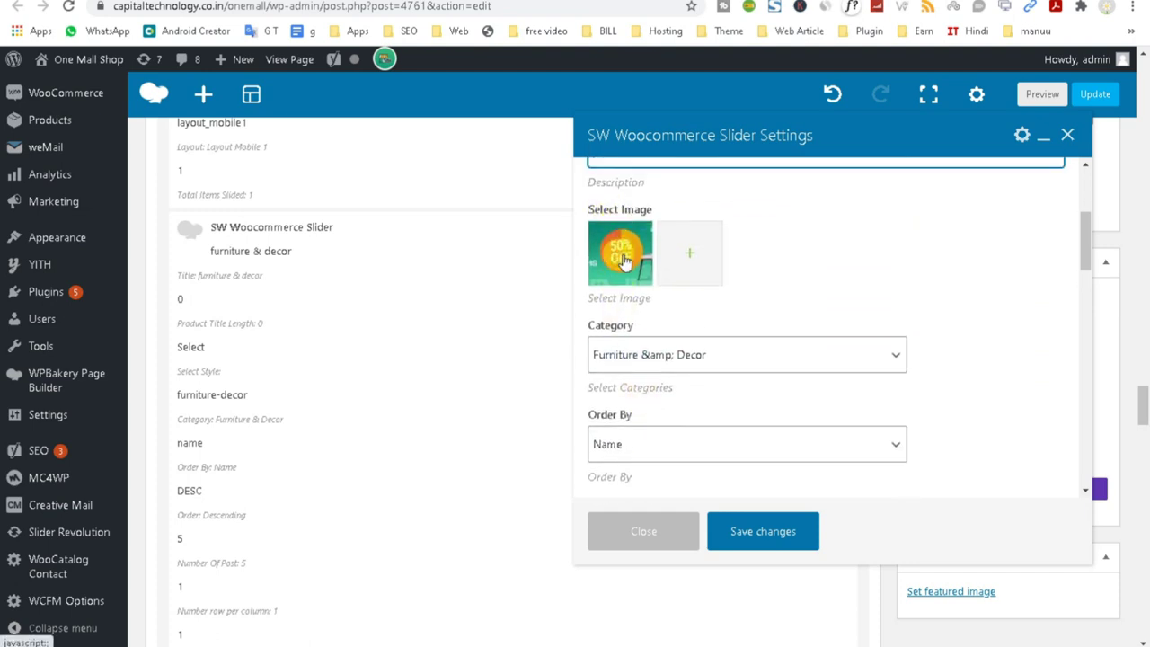
scroll(689, 306, down, 3)
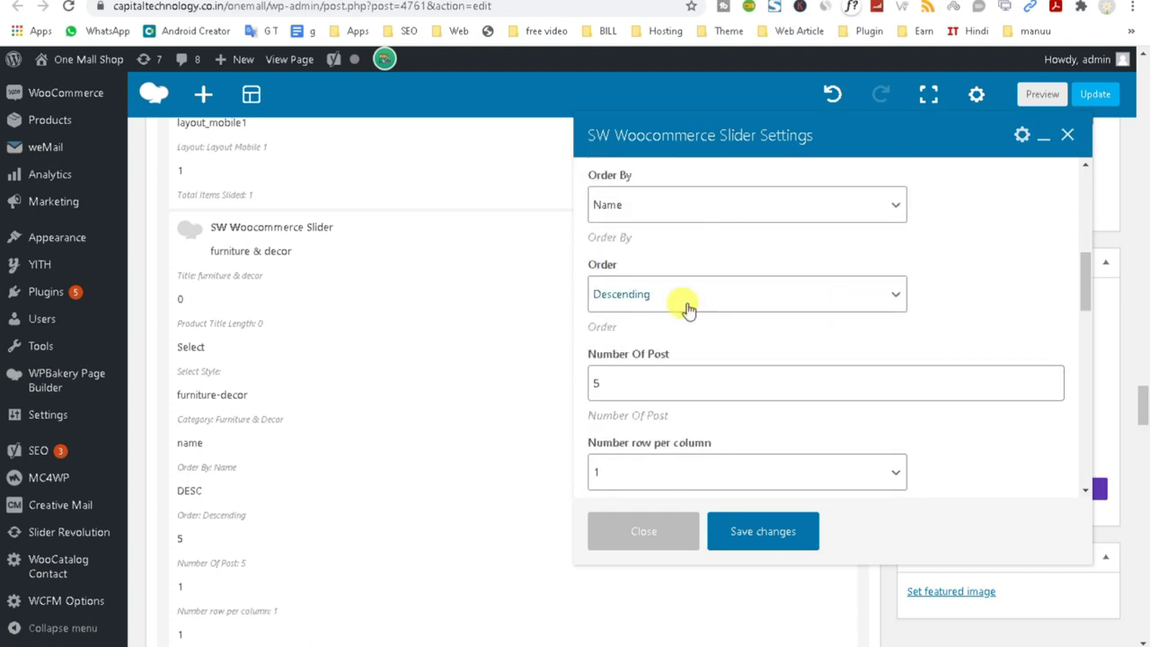
scroll(687, 309, down, 2)
double_click(680, 229)
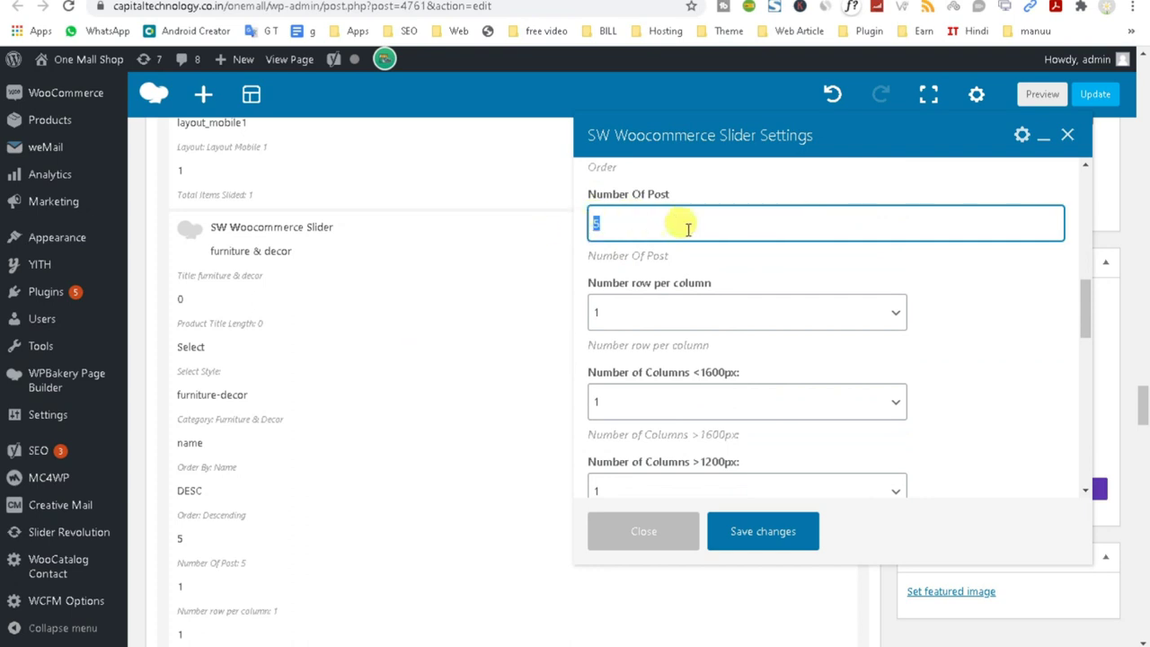
scroll(662, 259, down, 1)
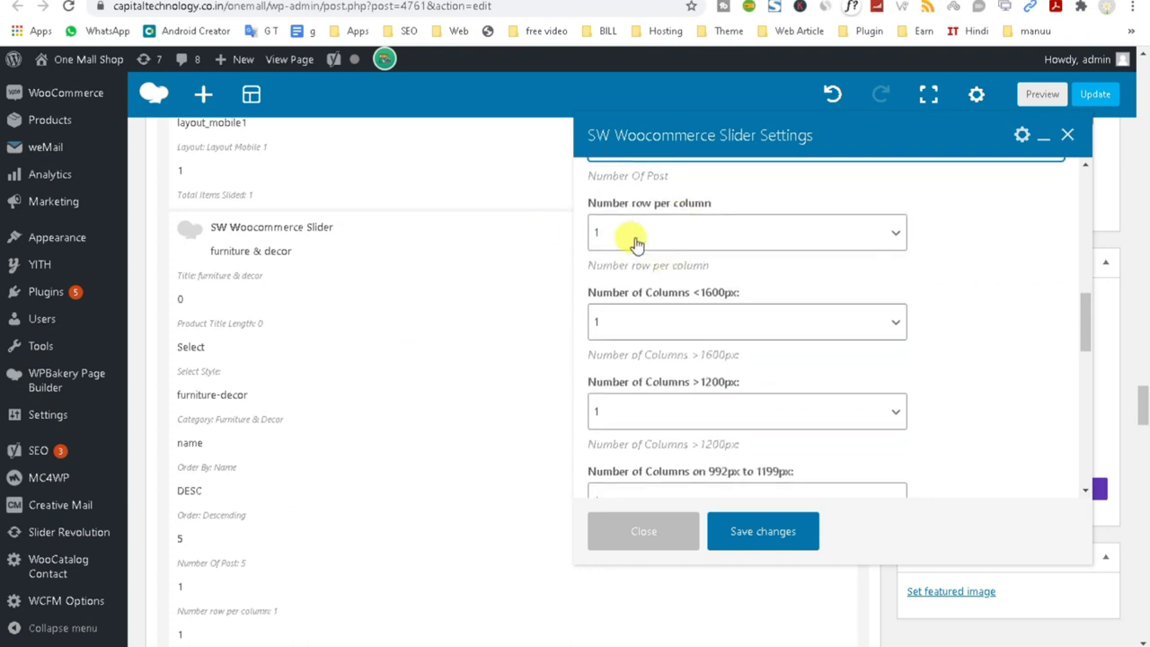
scroll(643, 325, down, 3)
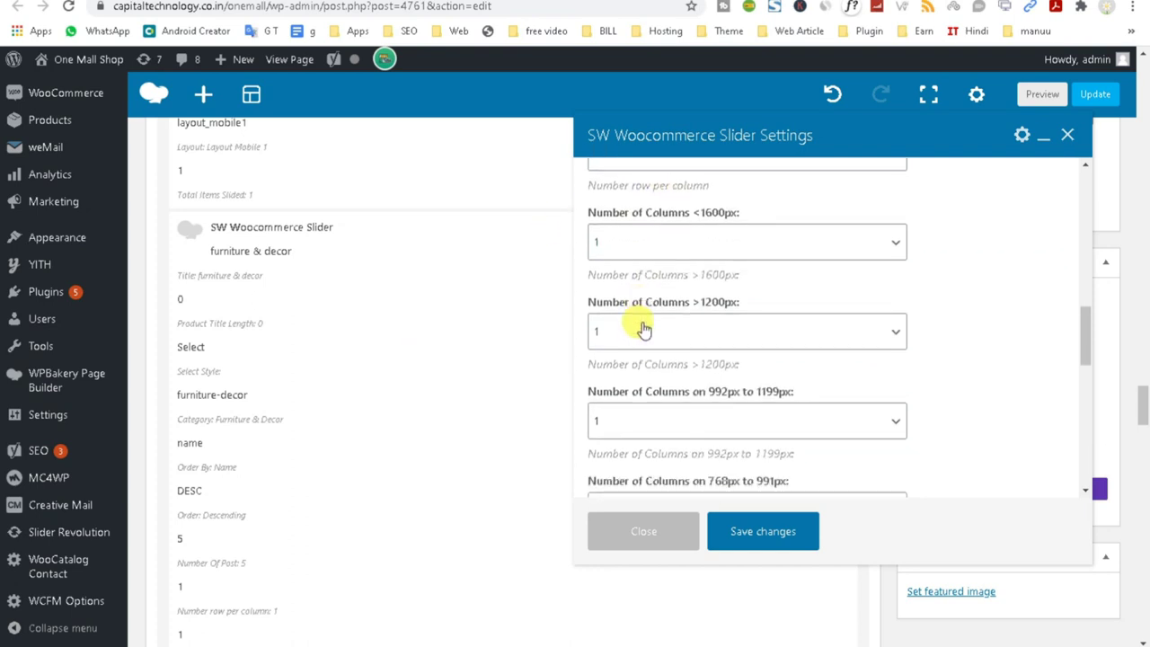
scroll(643, 326, down, 3)
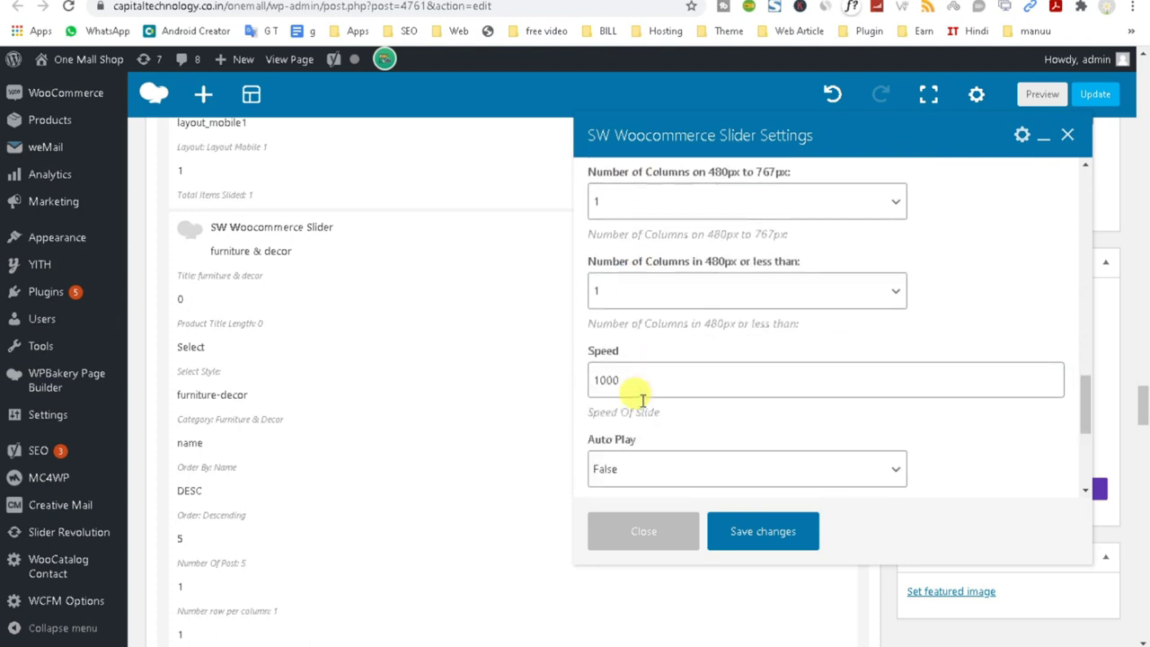
scroll(643, 399, down, 2)
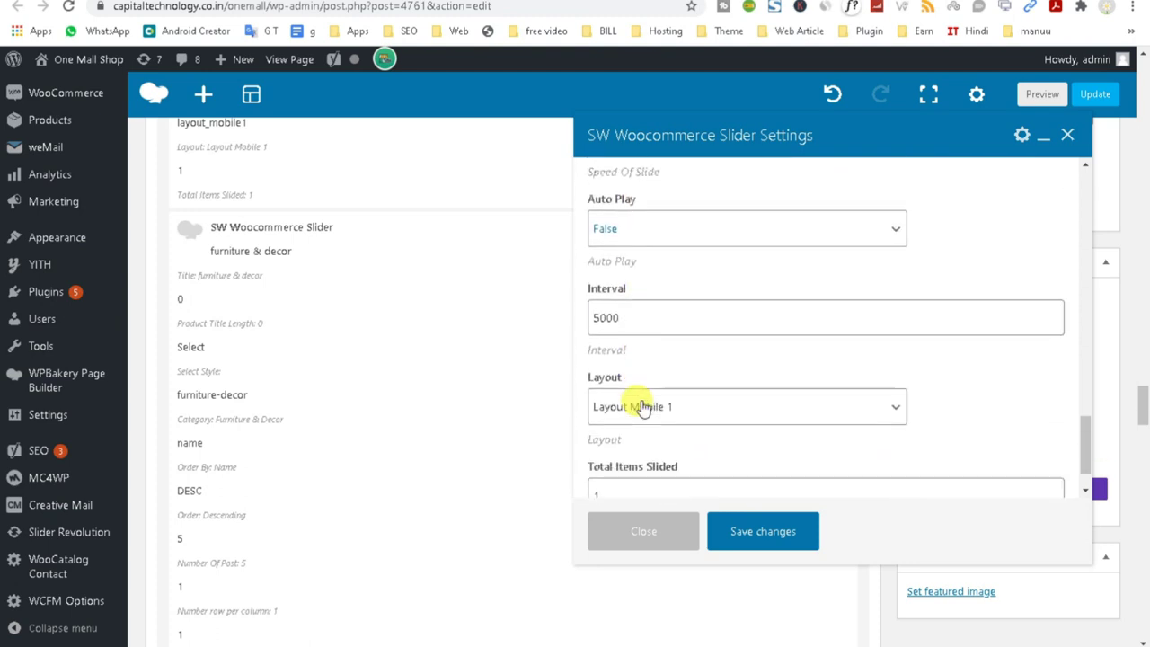
drag(621, 377, 588, 377)
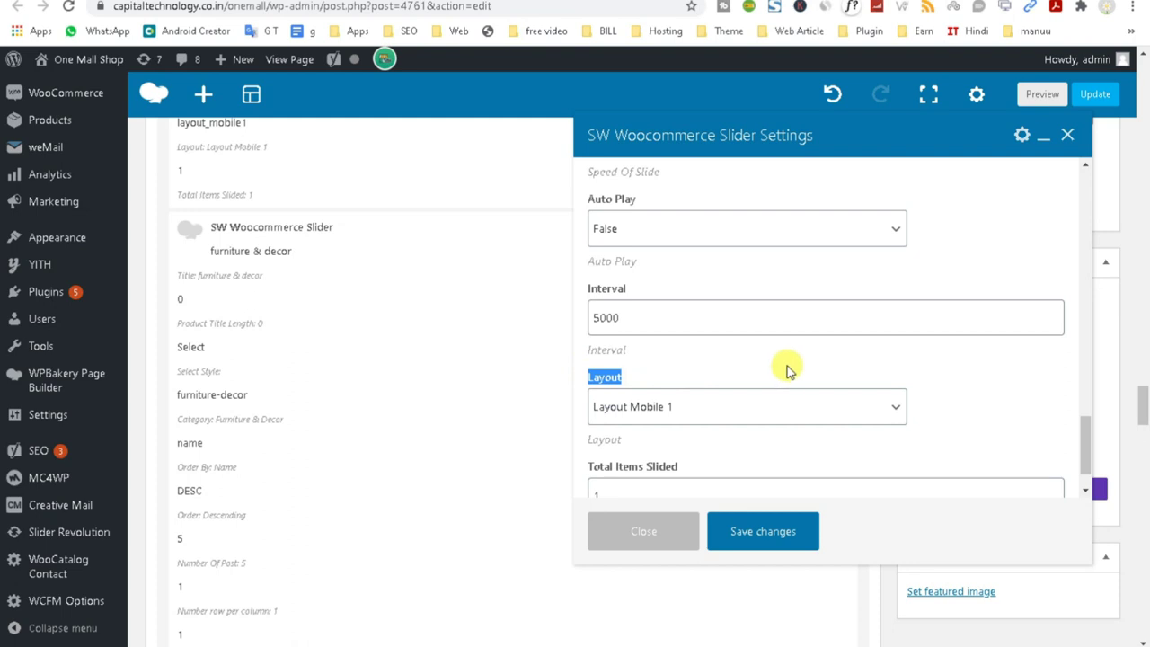
scroll(787, 371, down, 1)
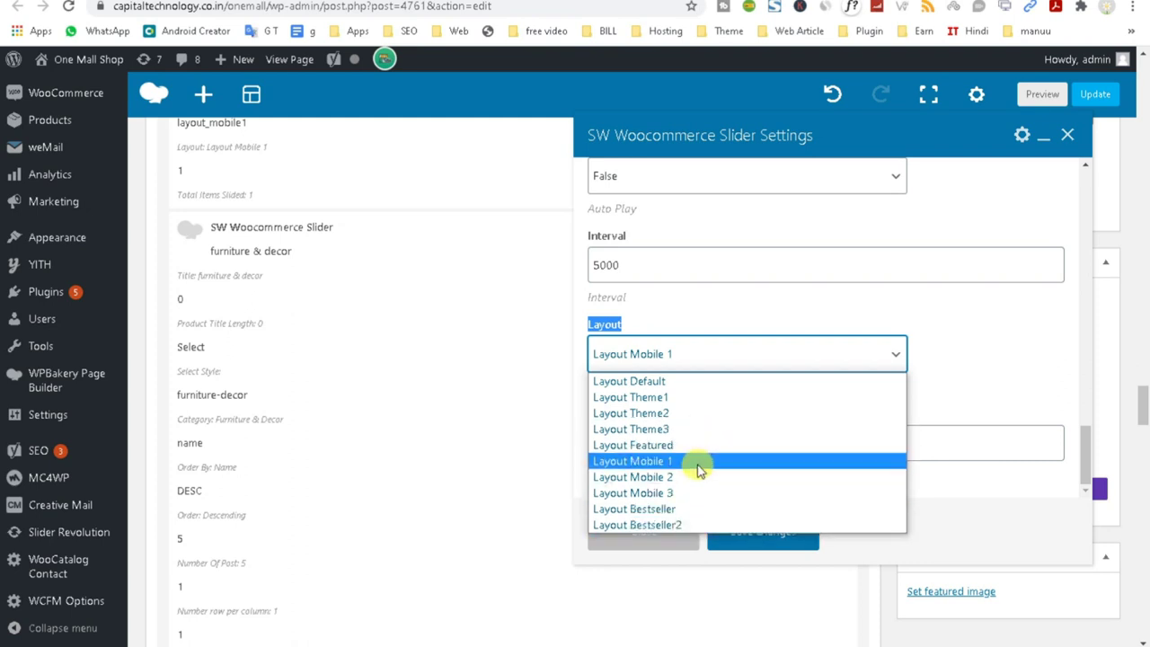
click(948, 398)
scroll(763, 393, down, 2)
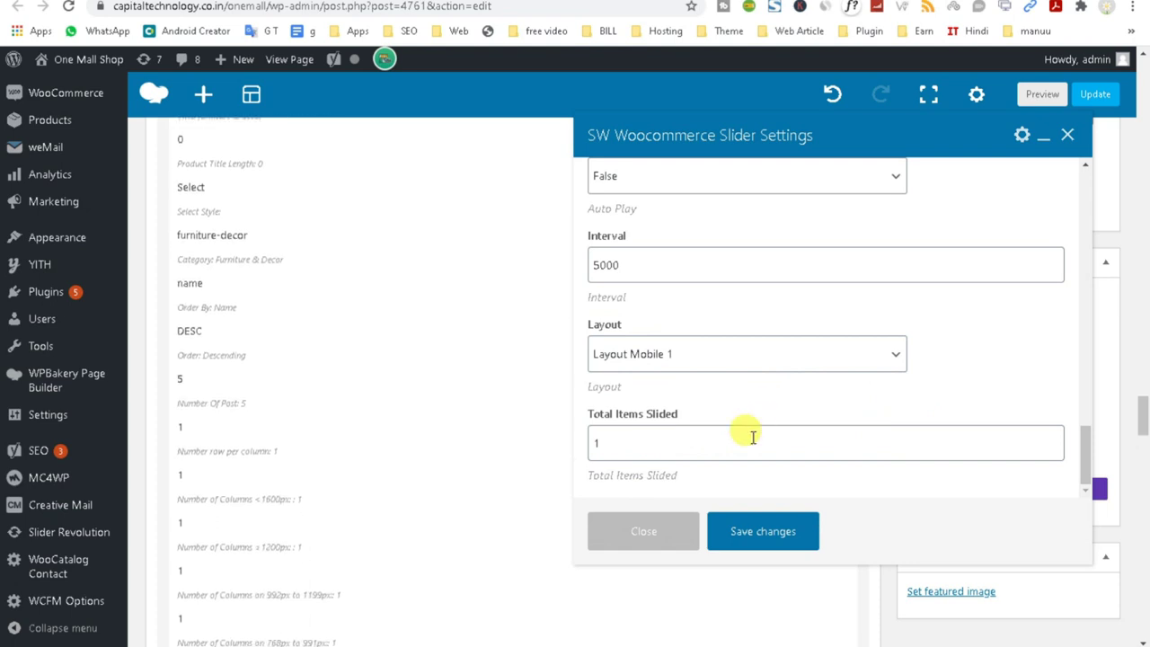
Change the second product slider's category from Furniture & Decor to Digital 2.
click(759, 533)
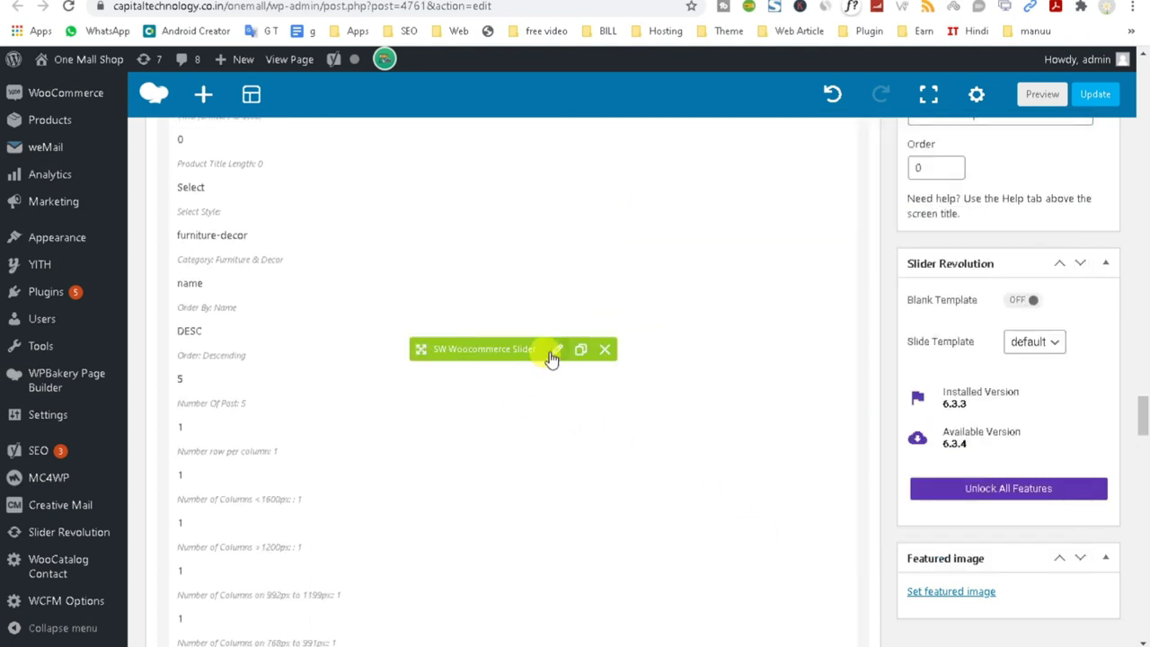
click(556, 350)
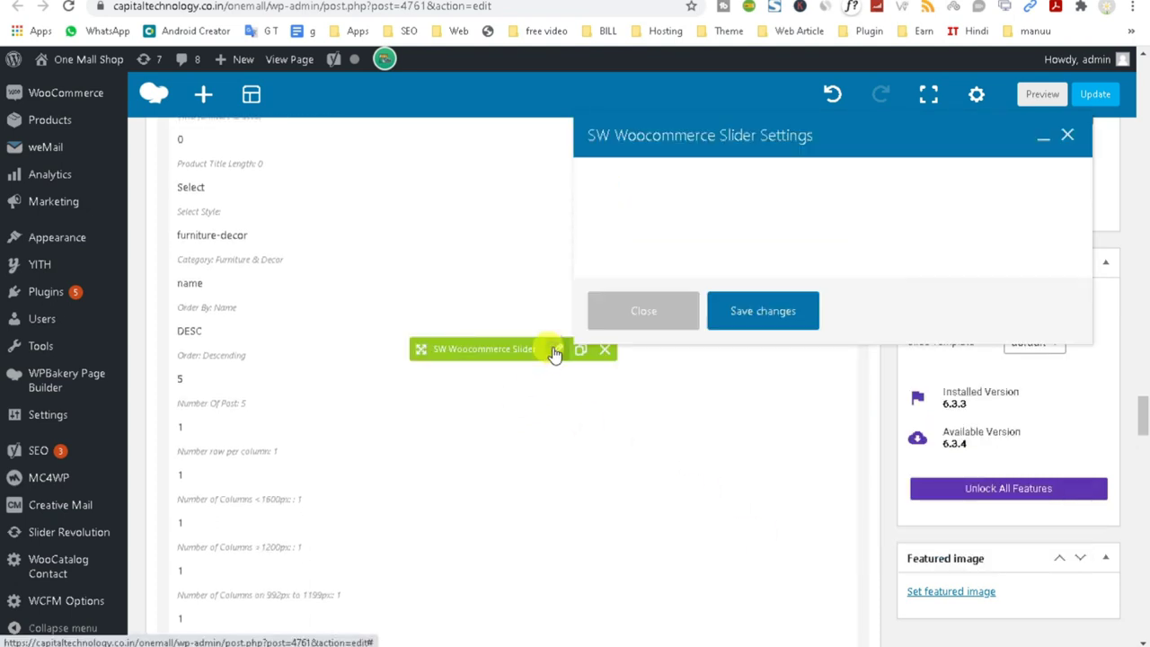
scroll(885, 390, down, 5)
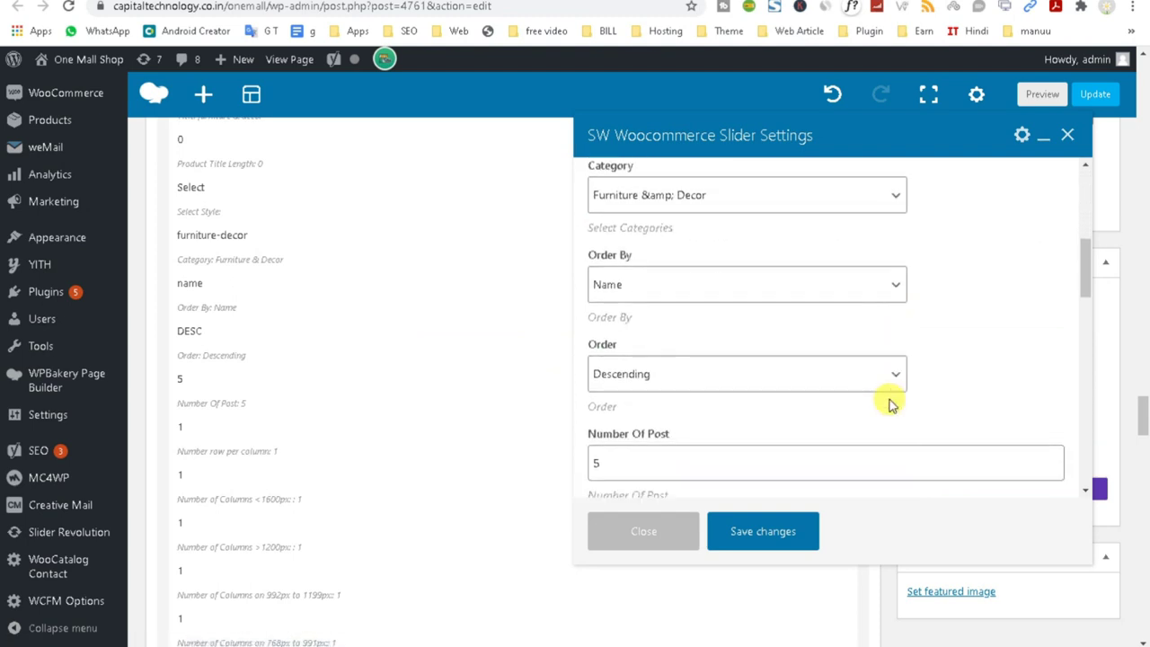
click(746, 194)
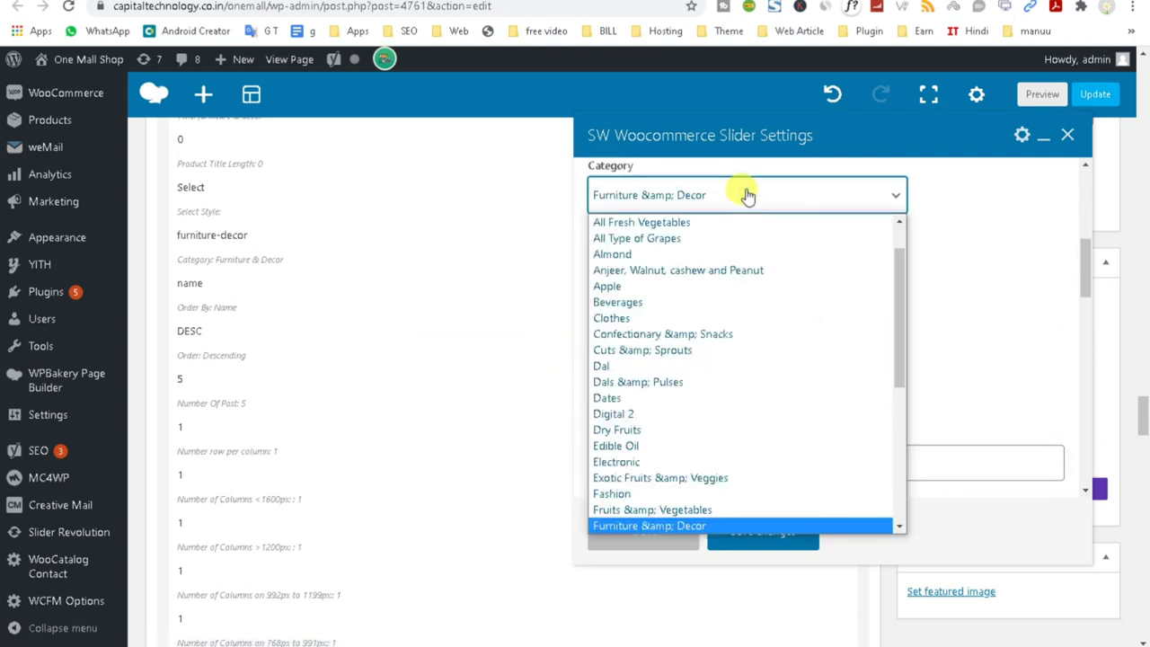
click(701, 413)
click(753, 533)
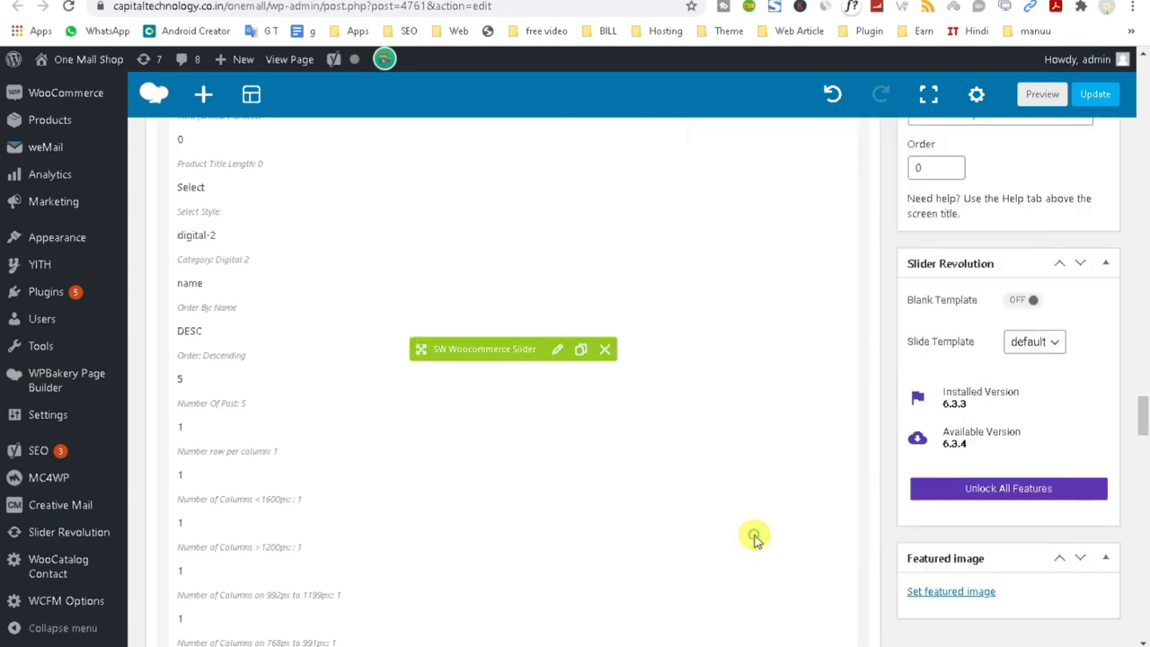
Update the Home mobile 1 page to save the changes.
scroll(731, 480, up, 3)
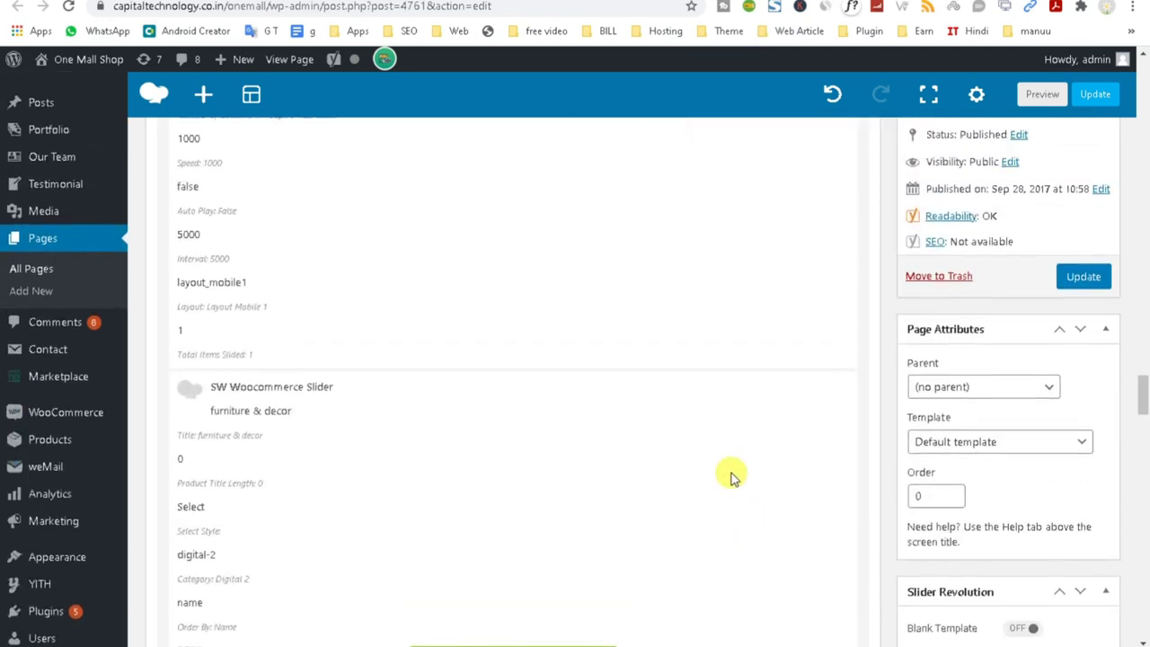
scroll(731, 476, up, 3)
click(1081, 311)
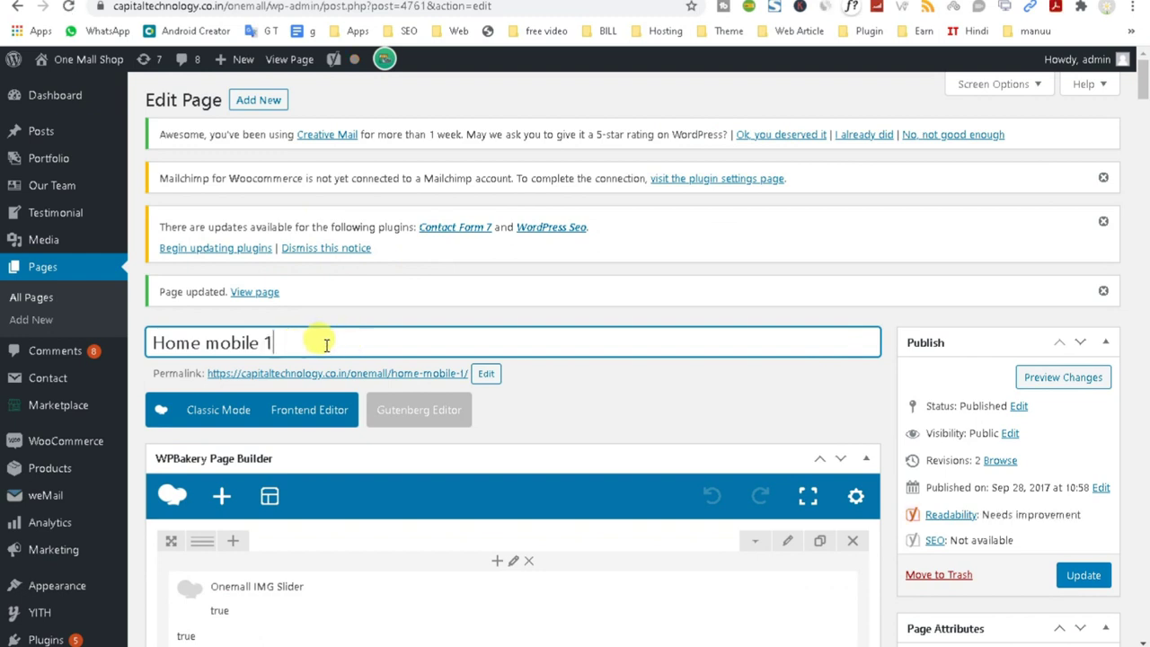
Select the whole Home mobile 1 page title text.
drag(346, 342, 30, 343)
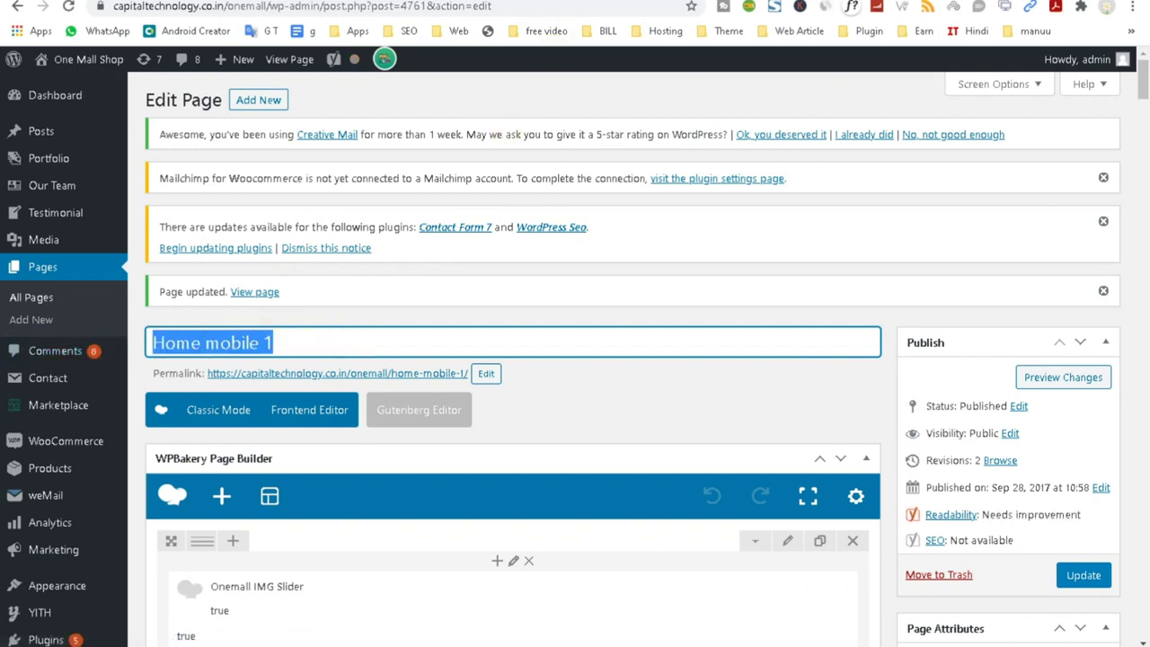
click(239, 340)
key(ctrl+a)
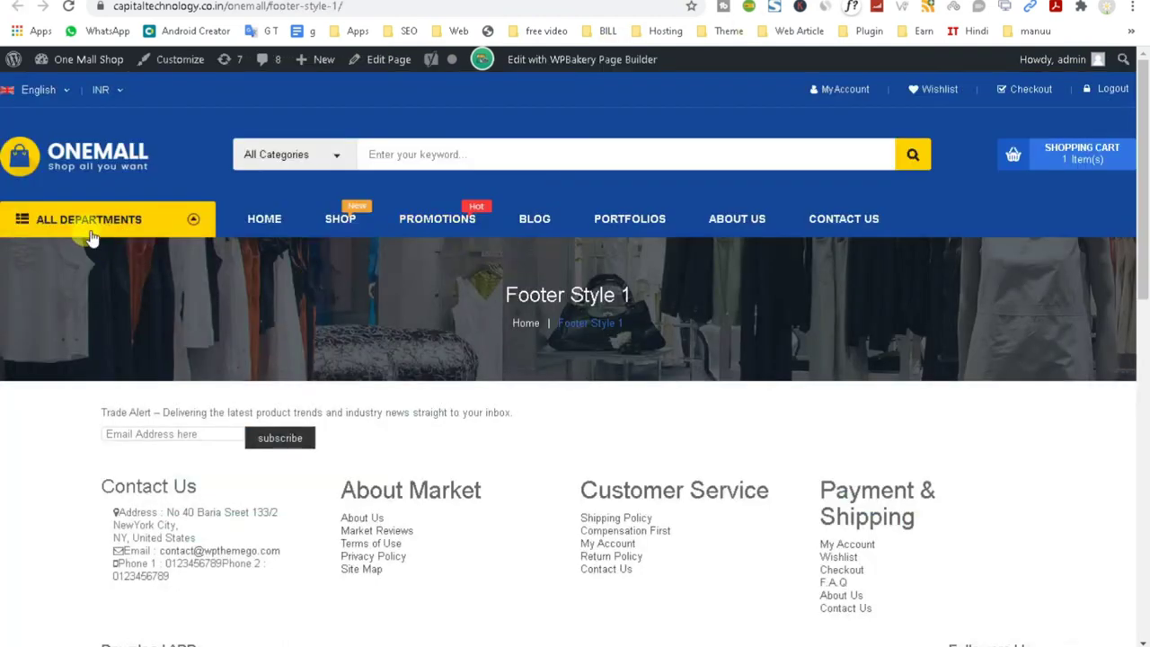
Go to the store's home page, then load Appearance > Theme Options.
click(77, 167)
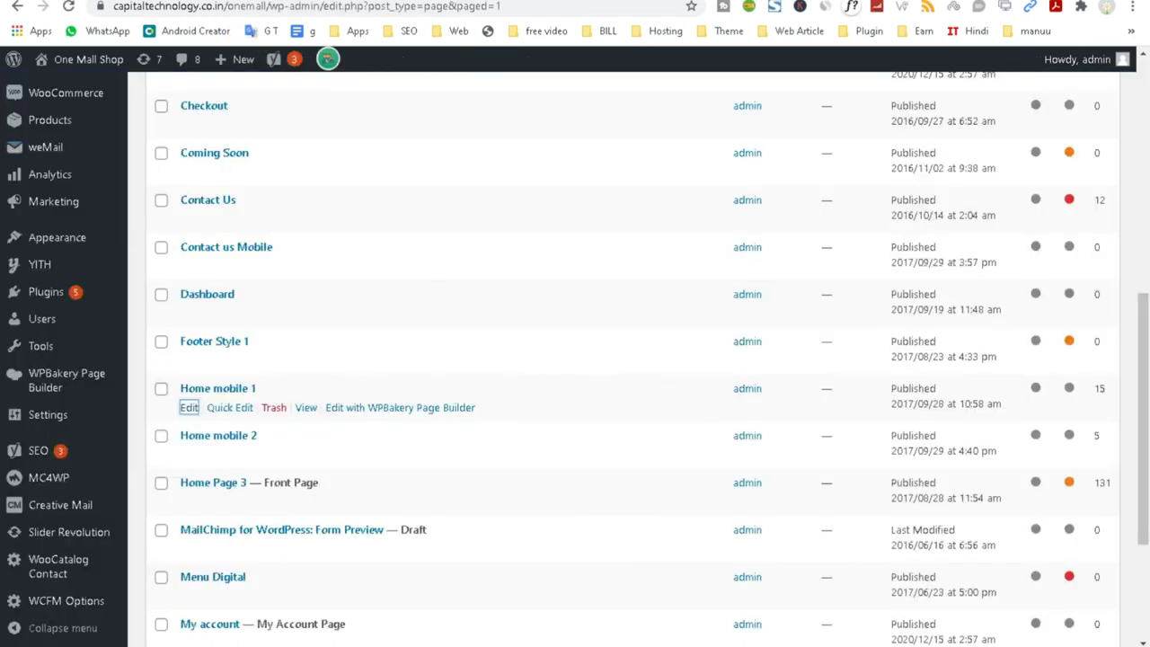
scroll(77, 521, down, 2)
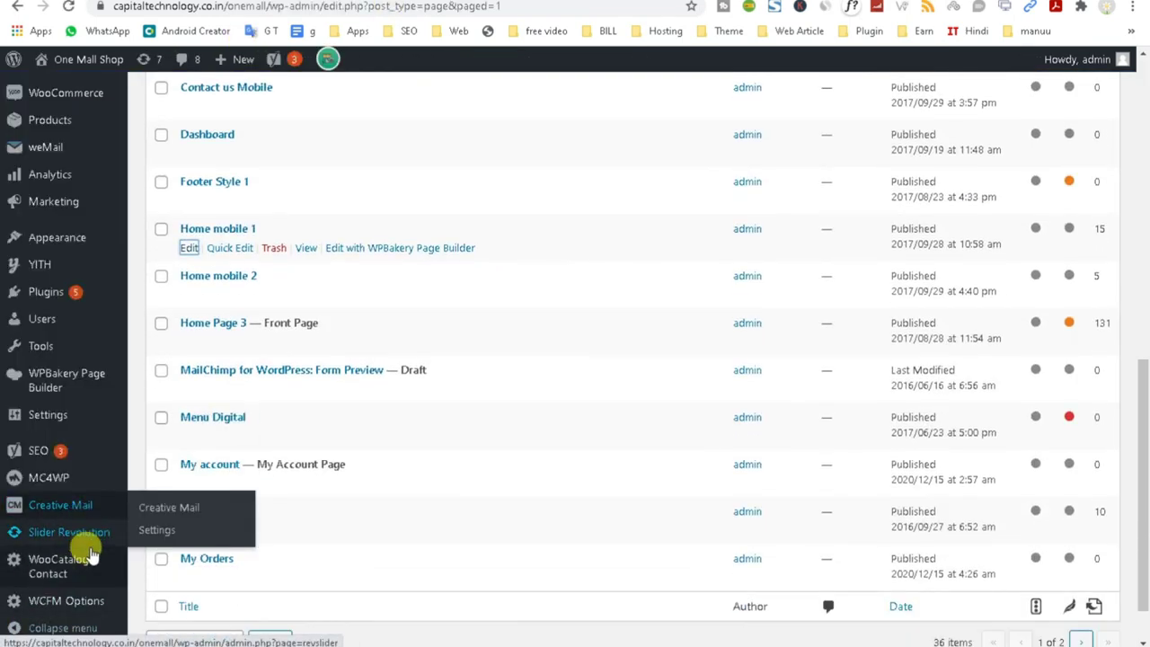
mouse_move(70, 244)
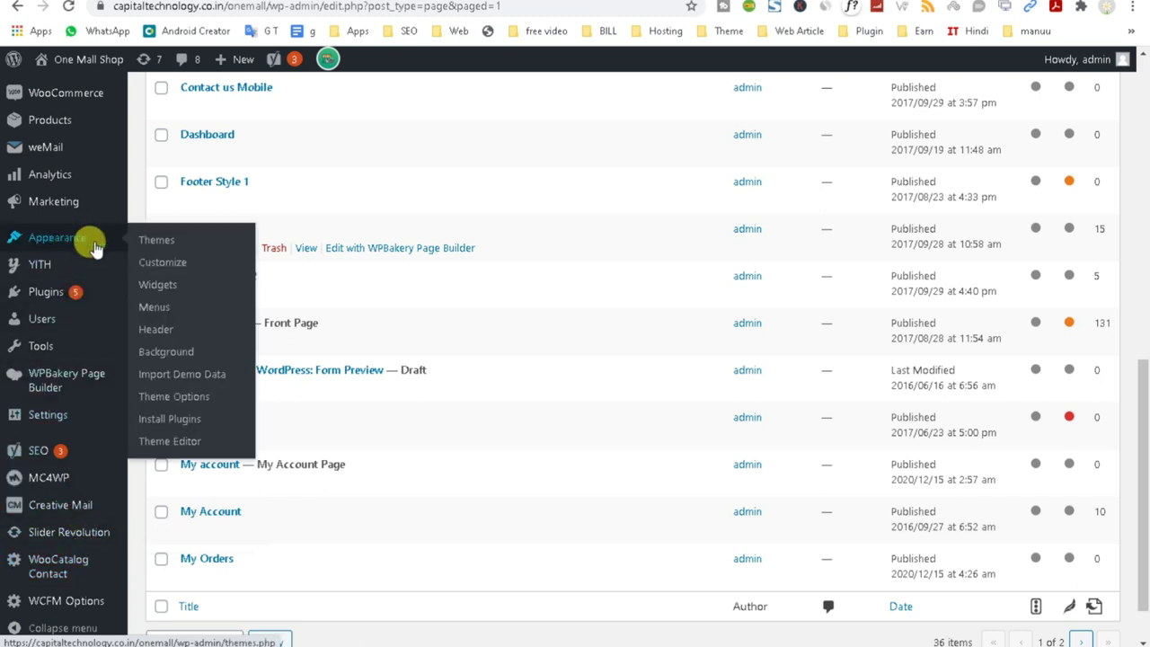
right_click(184, 398)
click(238, 405)
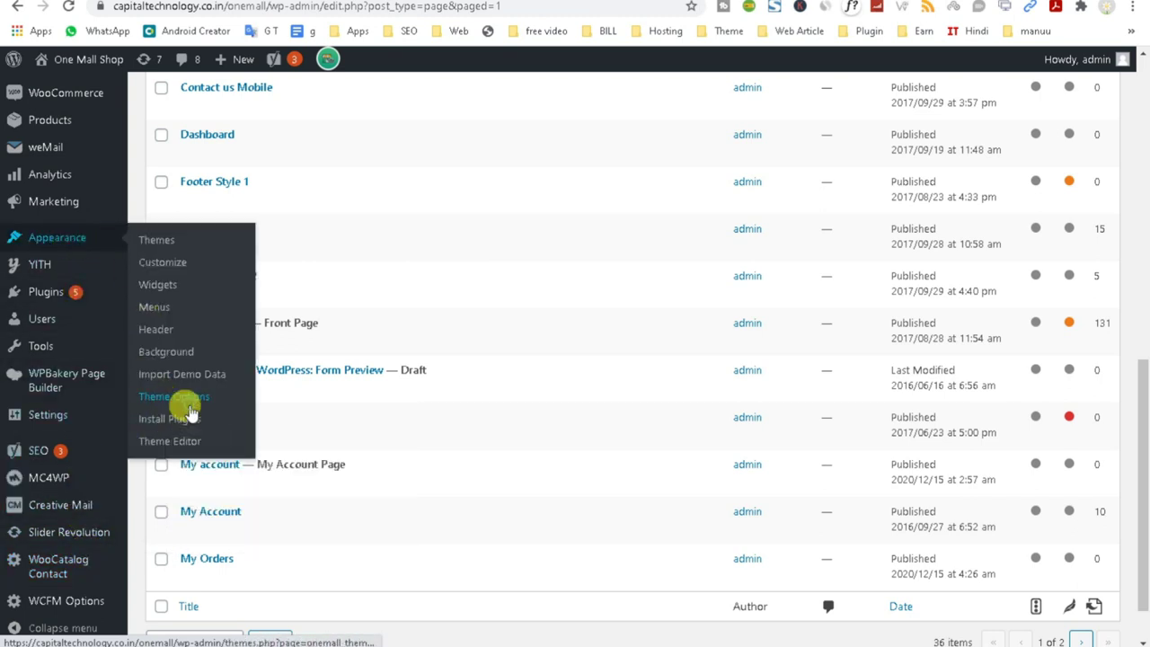
click(326, 196)
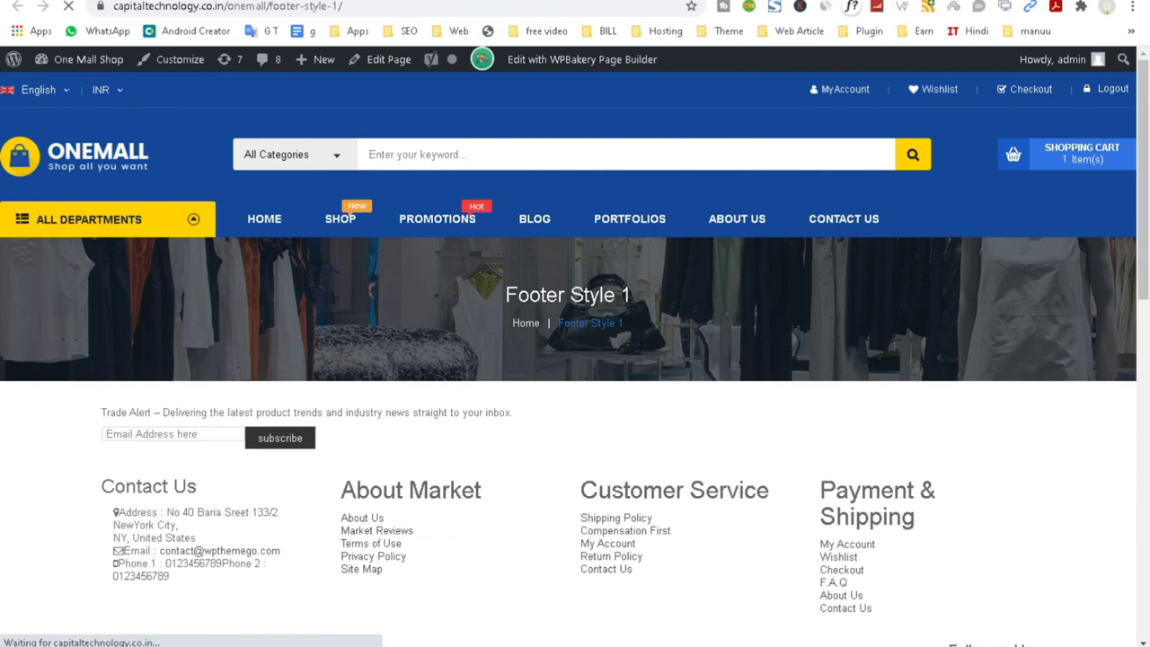
key(ctrl+Tab)
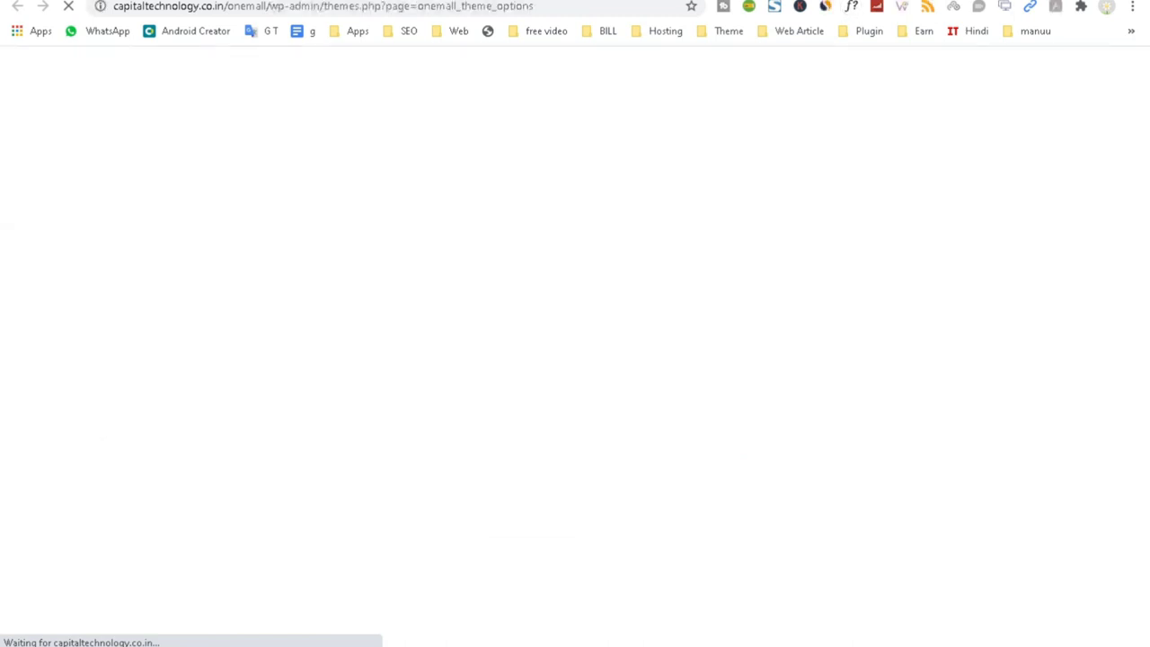
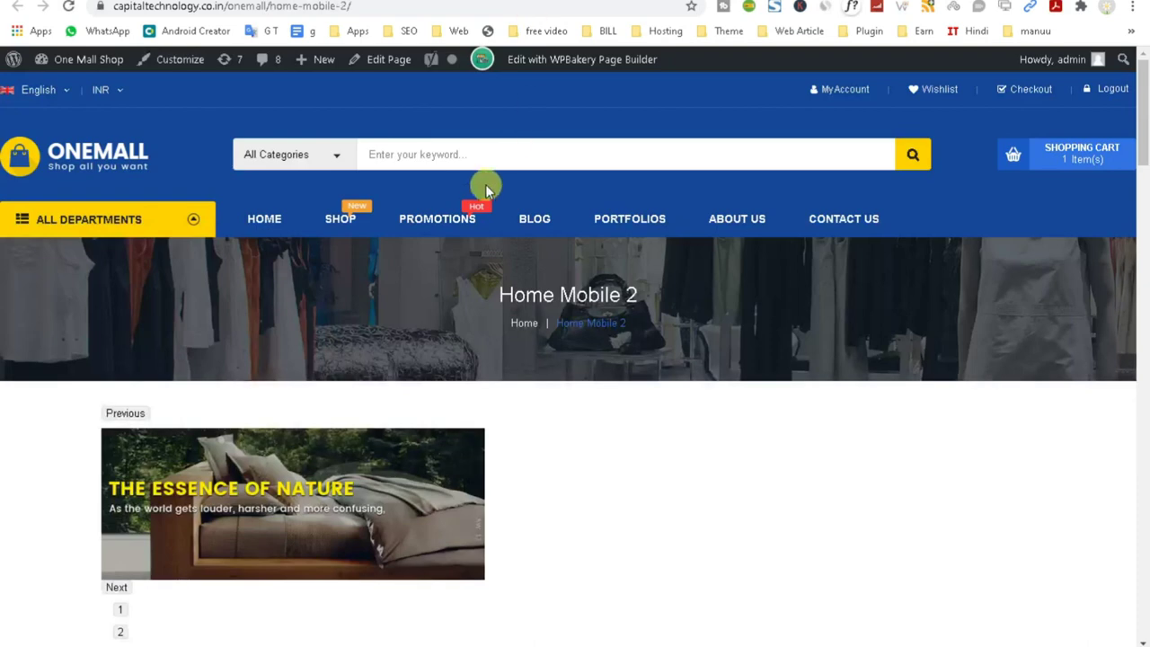
Load the OneMall home page and scroll through its sections.
click(91, 171)
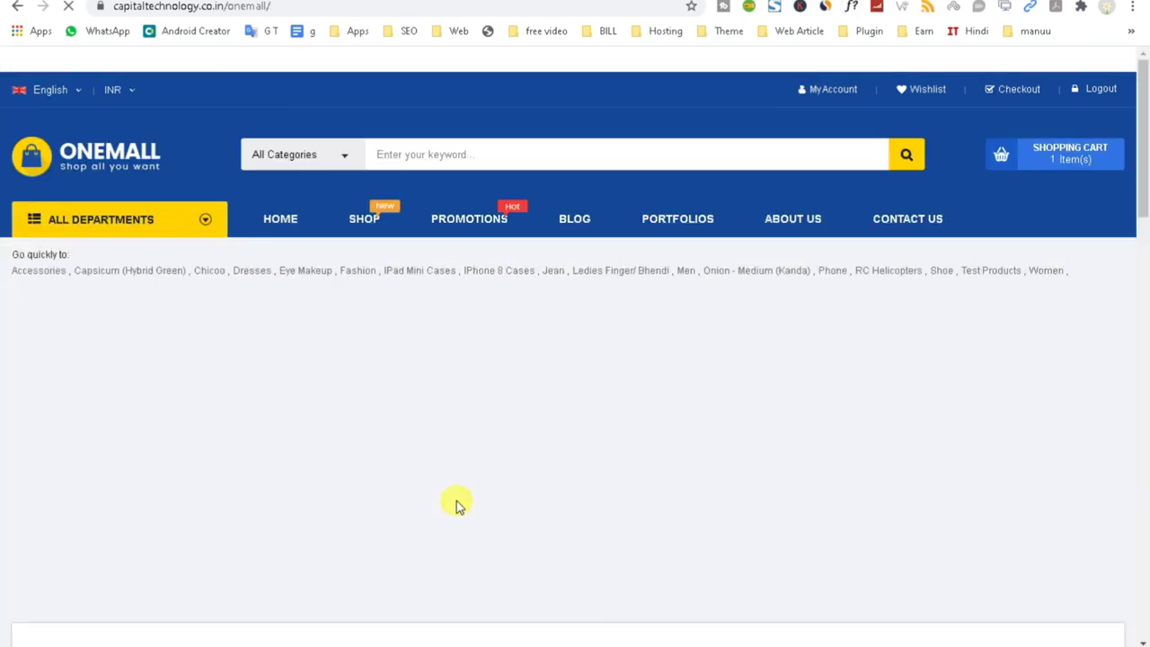
scroll(457, 503, down, 2)
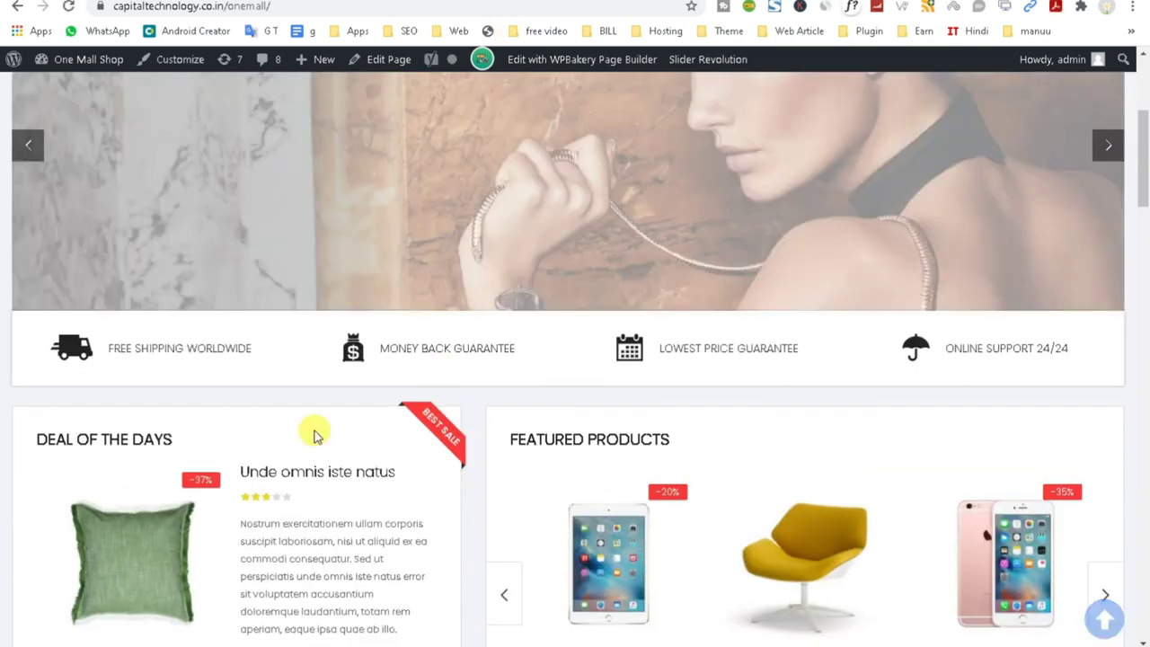
scroll(278, 449, down, 10)
scroll(281, 427, down, 20)
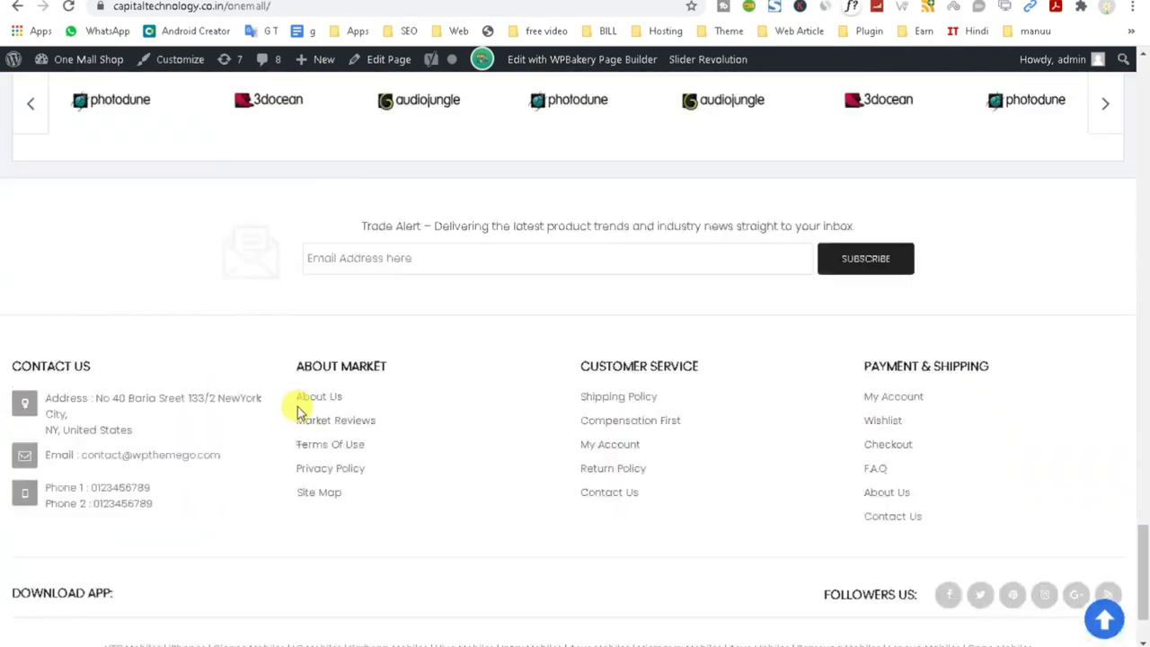
click(298, 406)
scroll(299, 419, up, 15)
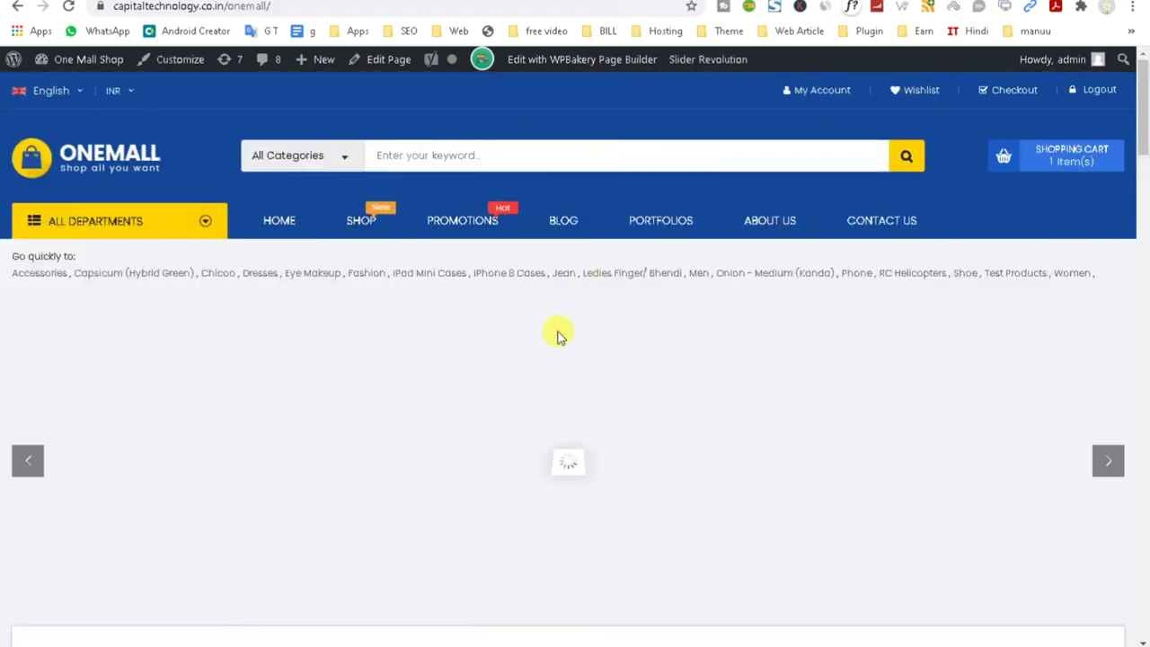
scroll(555, 336, down, 8)
scroll(555, 341, up, 2)
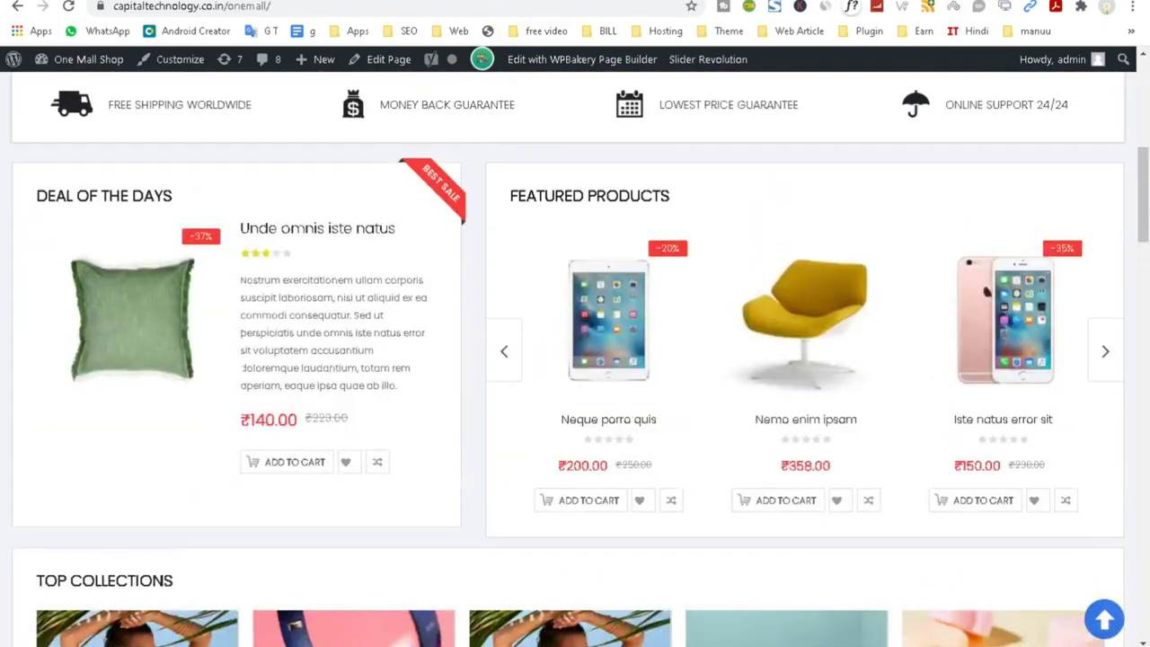
Preview Home Mobile 1 in a narrowed window, maximize it, and return to the theme options.
click(396, 2)
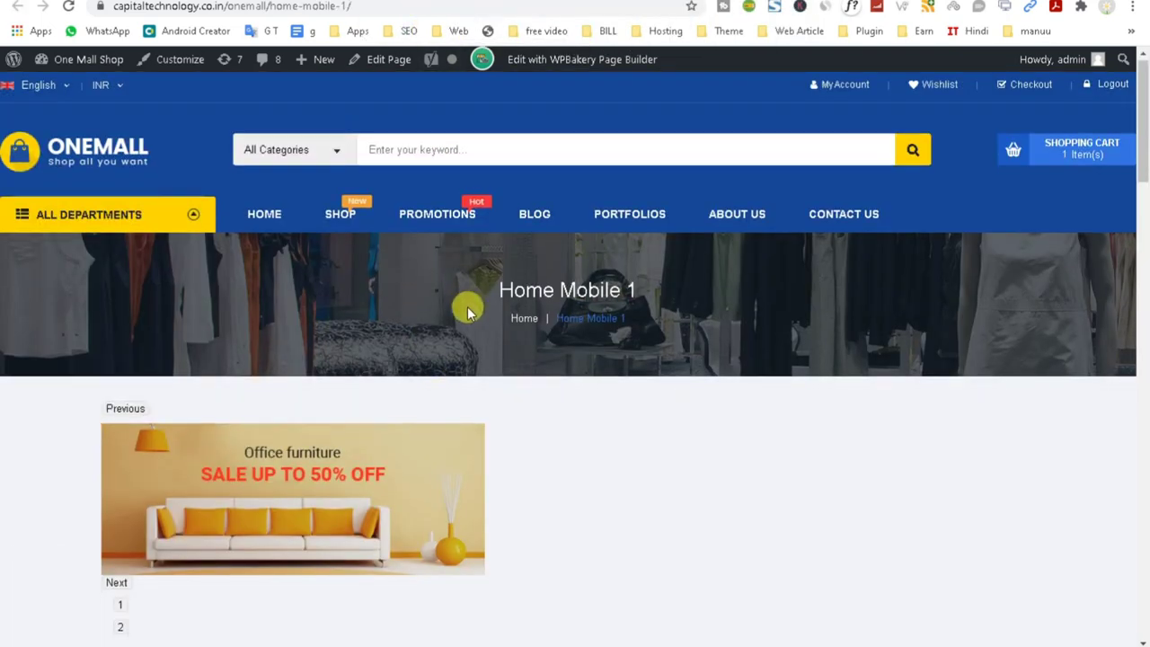
scroll(467, 308, down, 10)
key(super+Down)
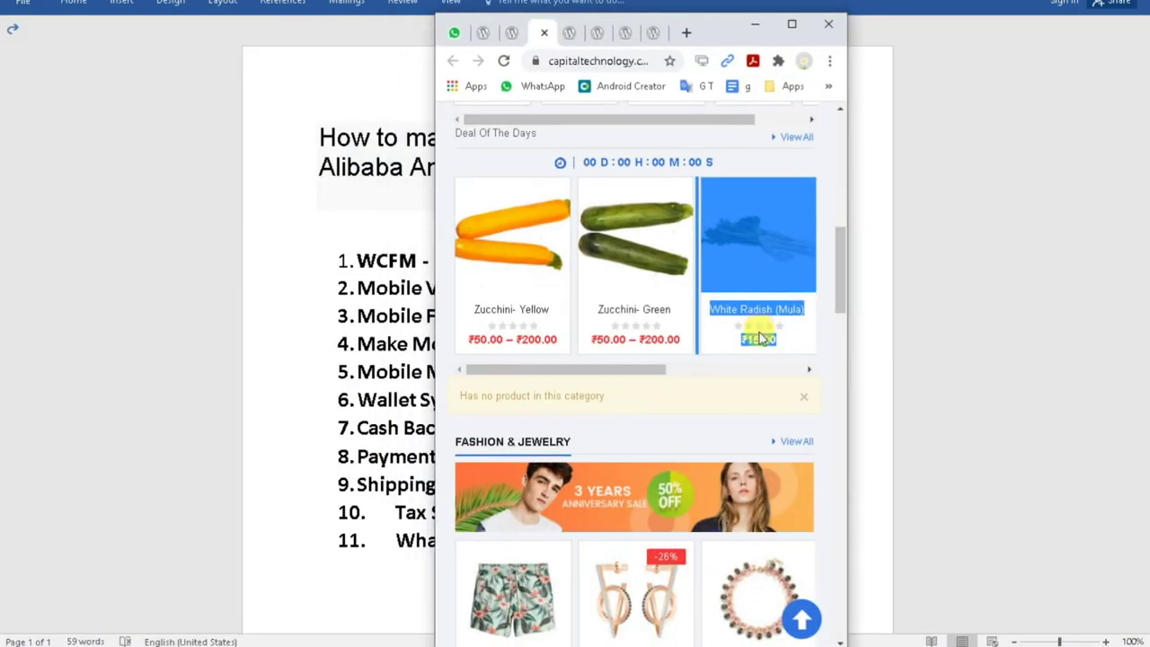
scroll(760, 345, up, 10)
mouse_move(837, 161)
mouse_down()
mouse_move(837, 597)
mouse_move(841, 147)
mouse_up()
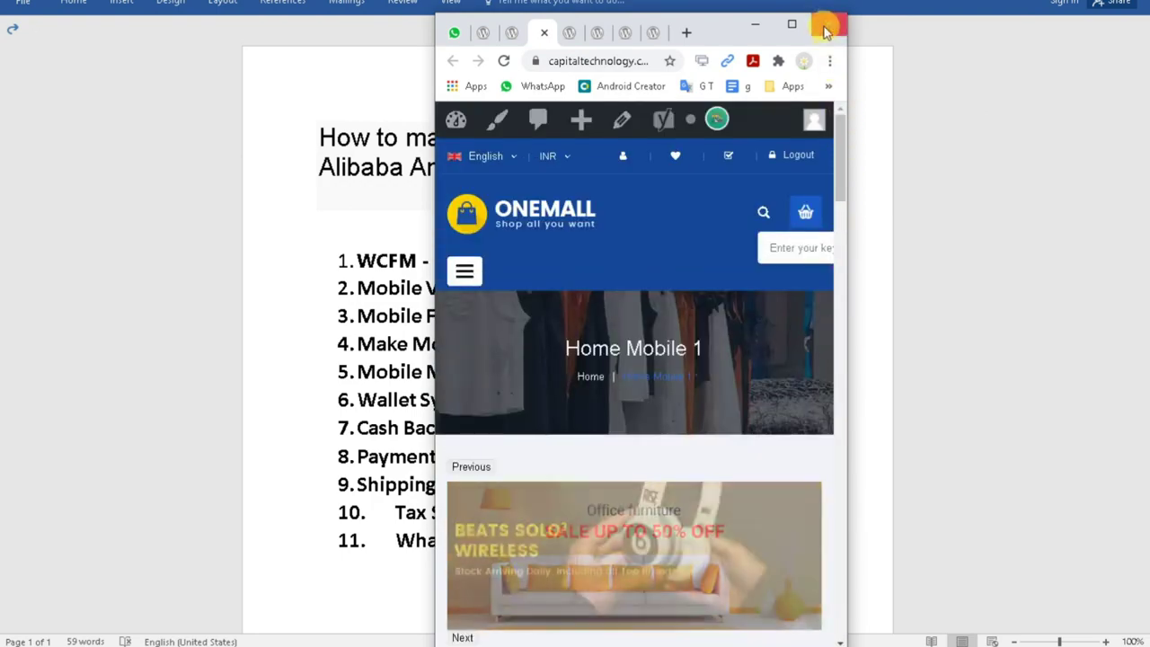
click(794, 23)
key(ctrl+Tab)
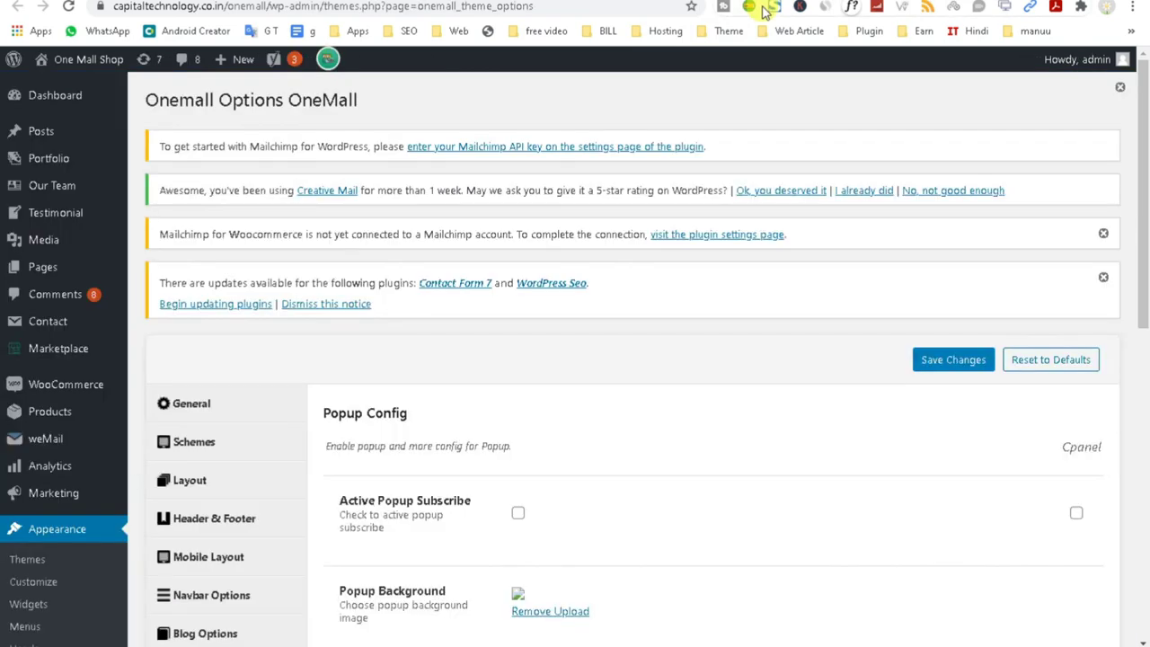
In the Mobile Layout section, keep Mobile Layout Content set to Home mobile 1.
scroll(759, 470, down, 6)
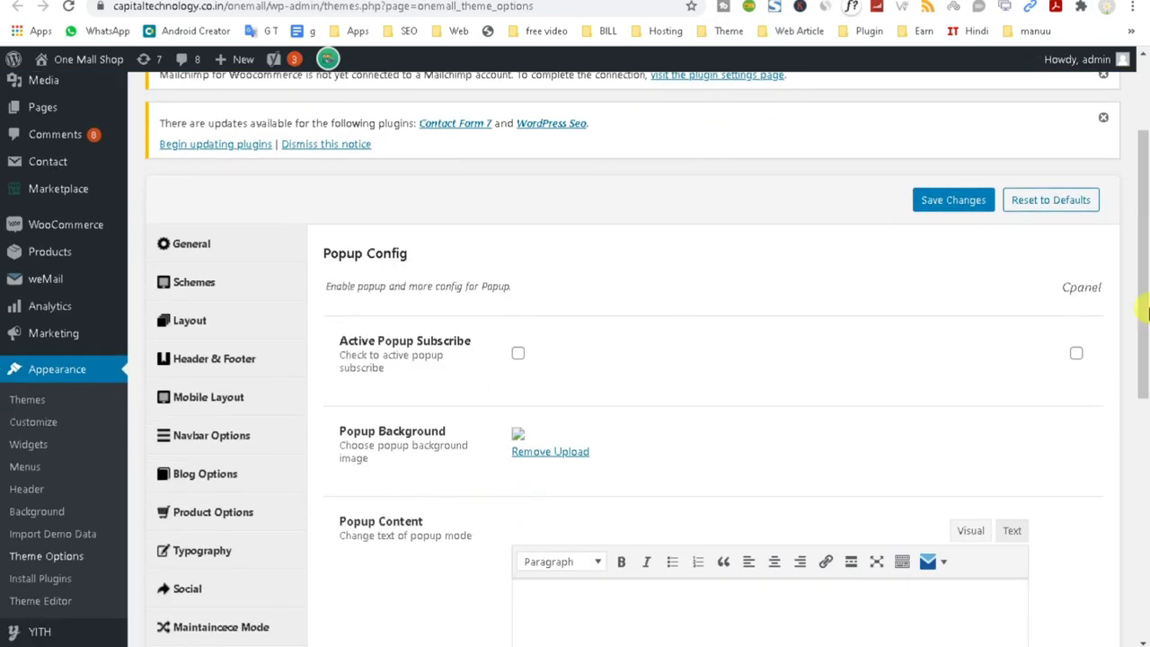
scroll(668, 439, down, 2)
scroll(668, 439, up, 5)
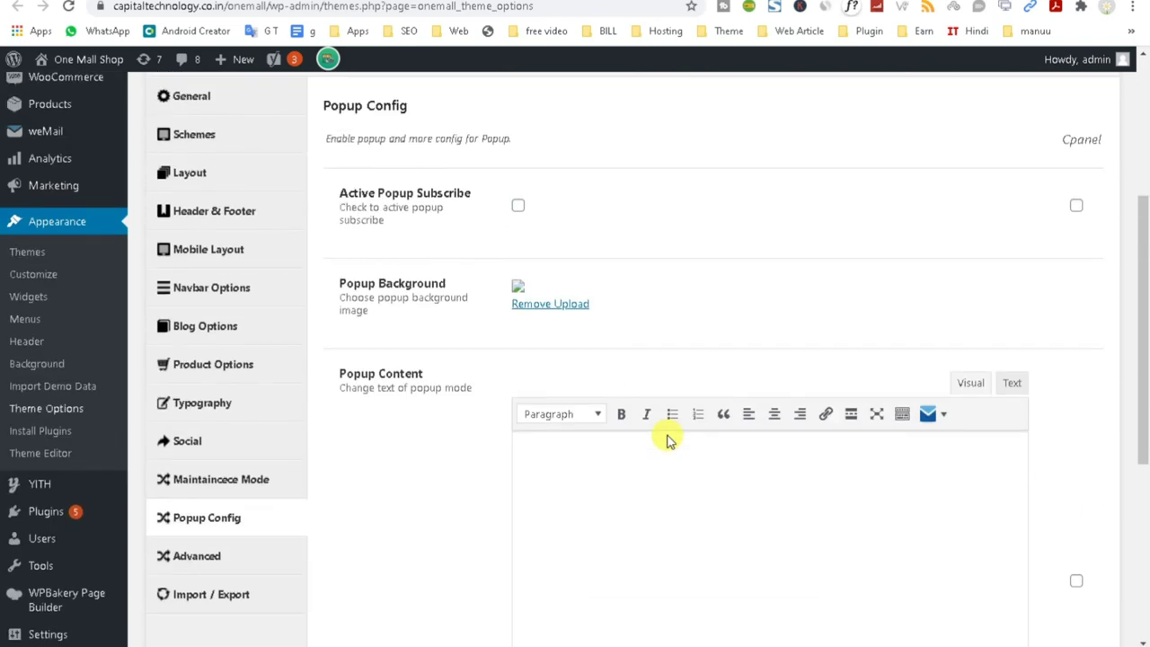
scroll(577, 513, up, 5)
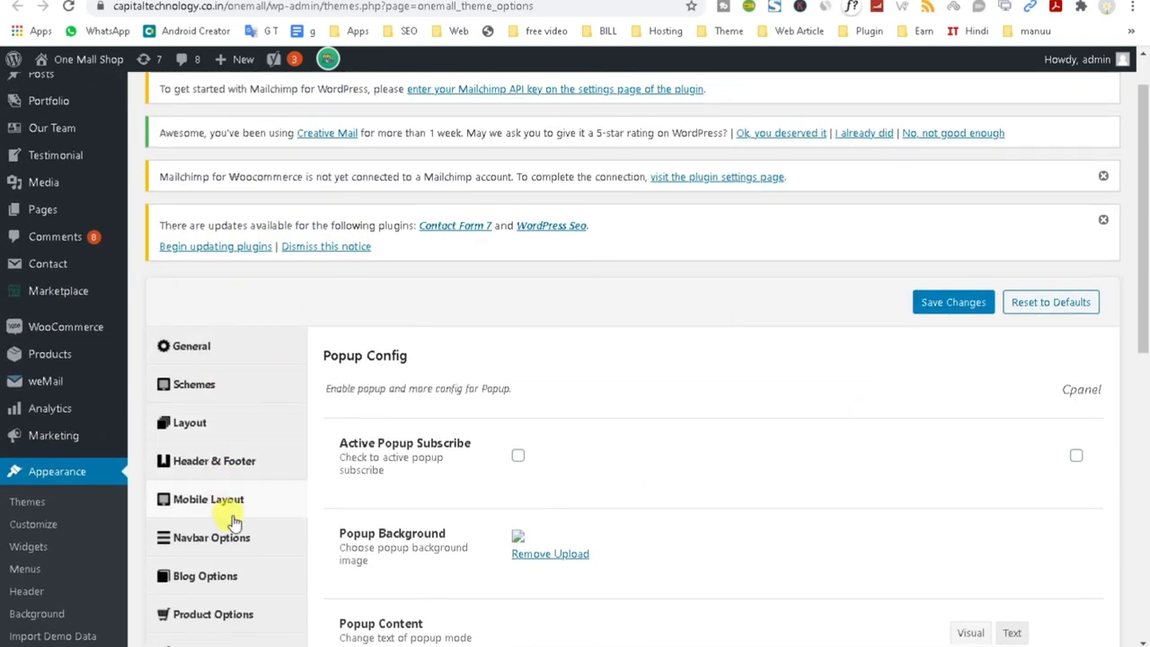
click(228, 505)
scroll(885, 477, down, 4)
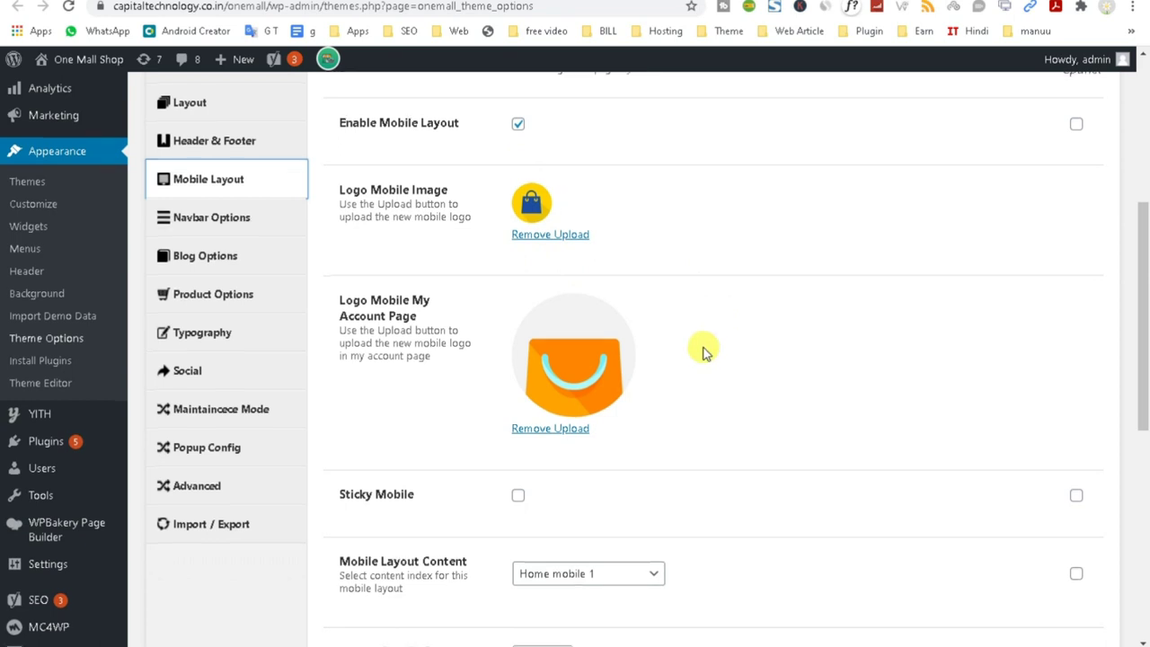
scroll(699, 348, down, 3)
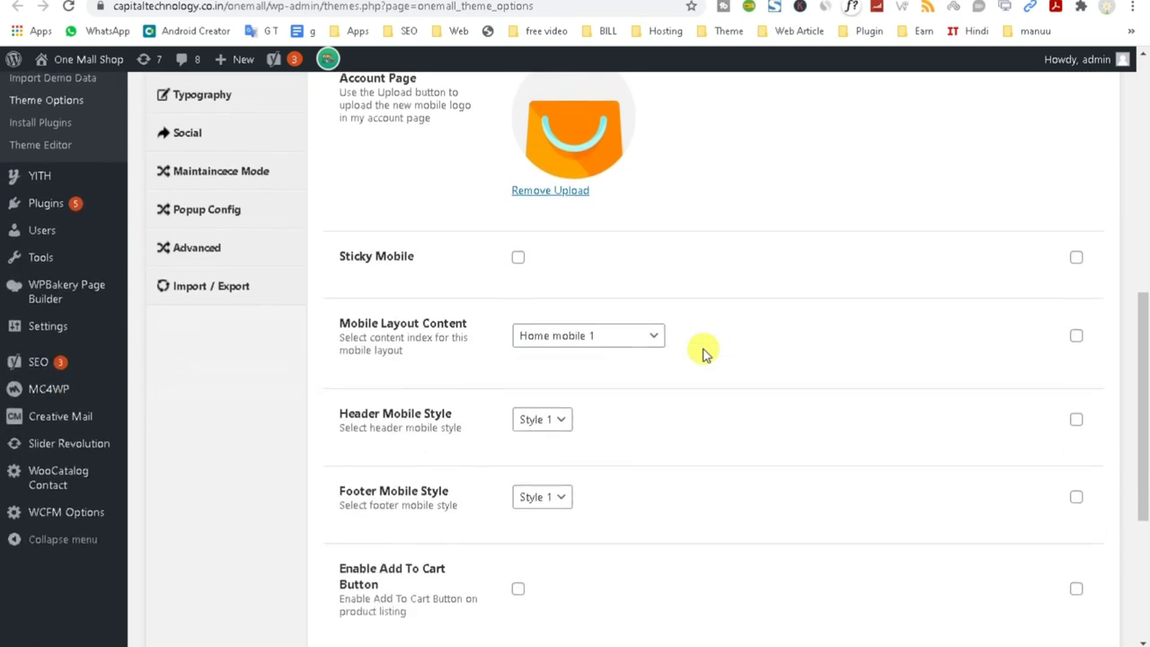
click(541, 340)
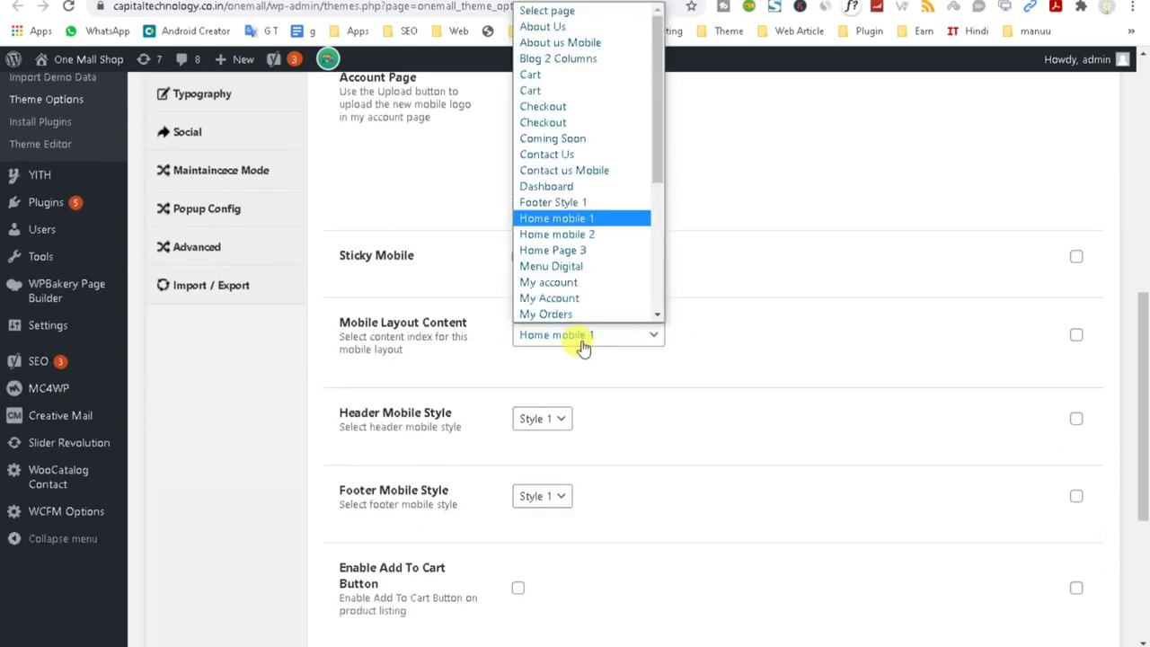
click(584, 218)
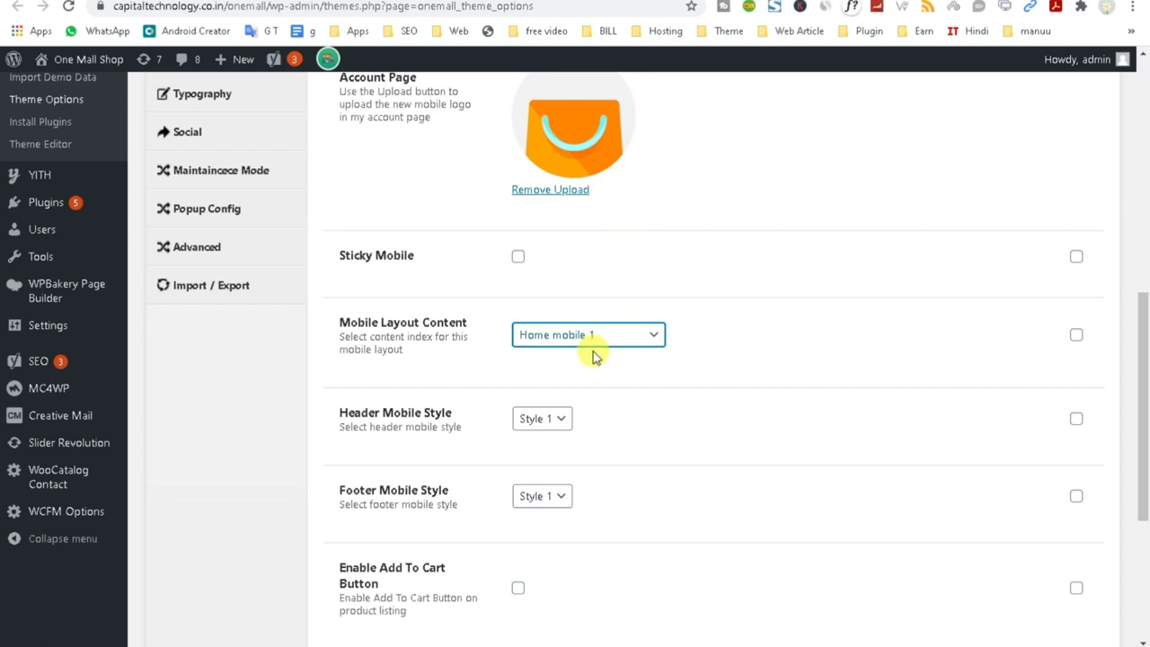
Turn on Sticky Mobile and save the theme options.
scroll(616, 411, down, 3)
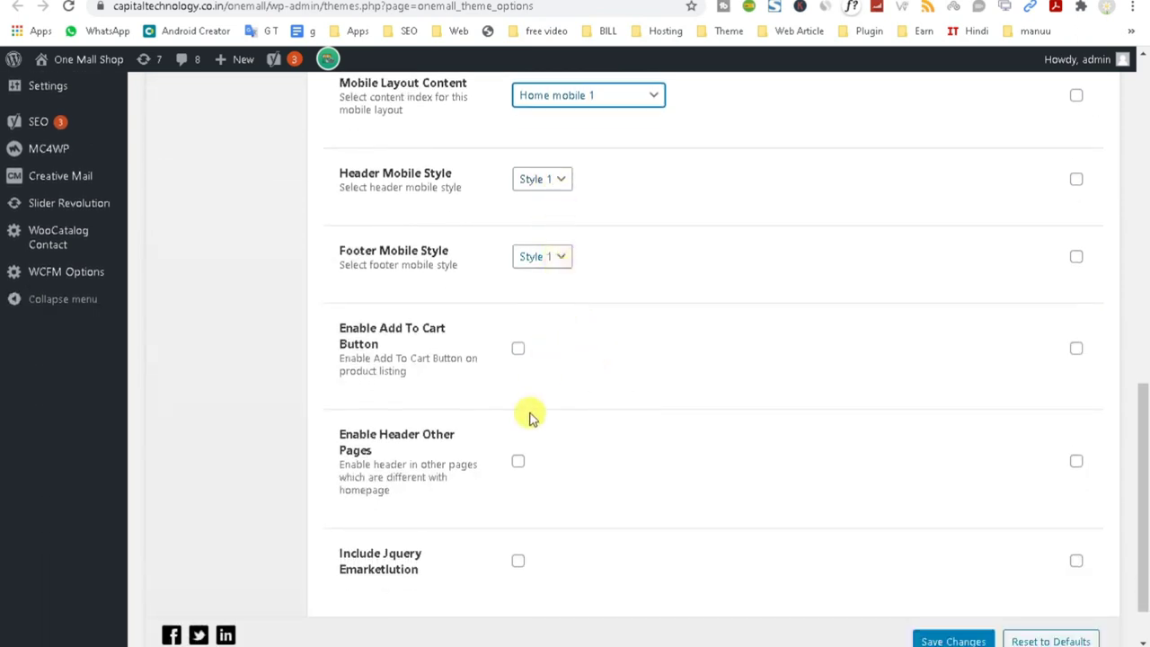
scroll(531, 552, down, 1)
scroll(531, 554, up, 5)
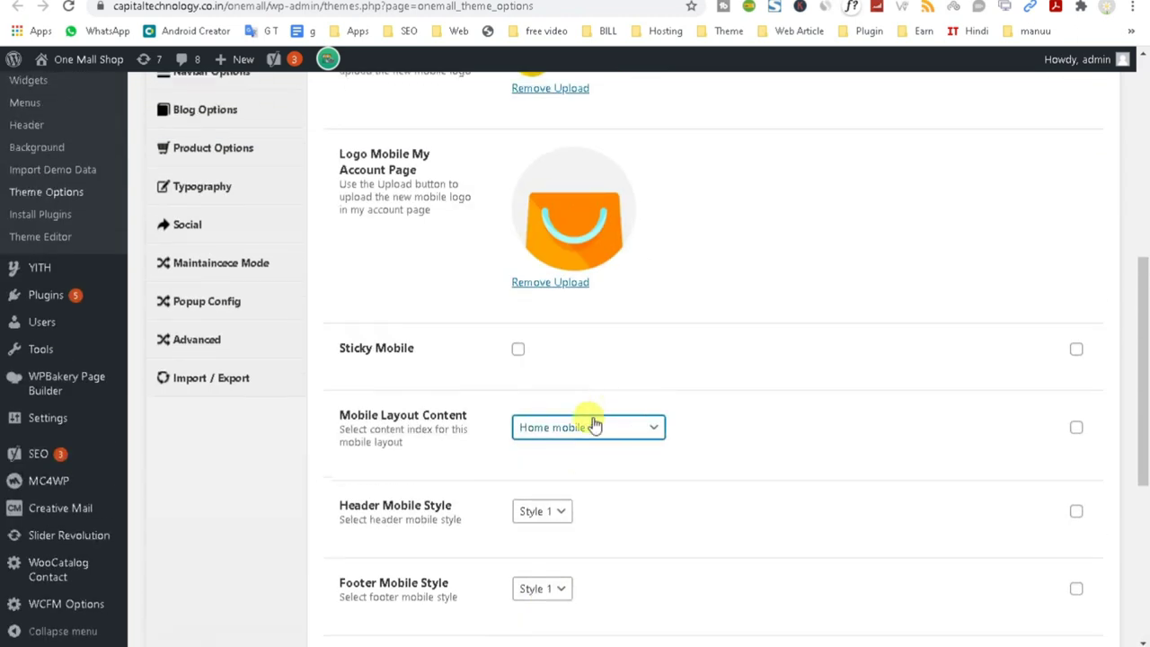
triple_click(323, 408)
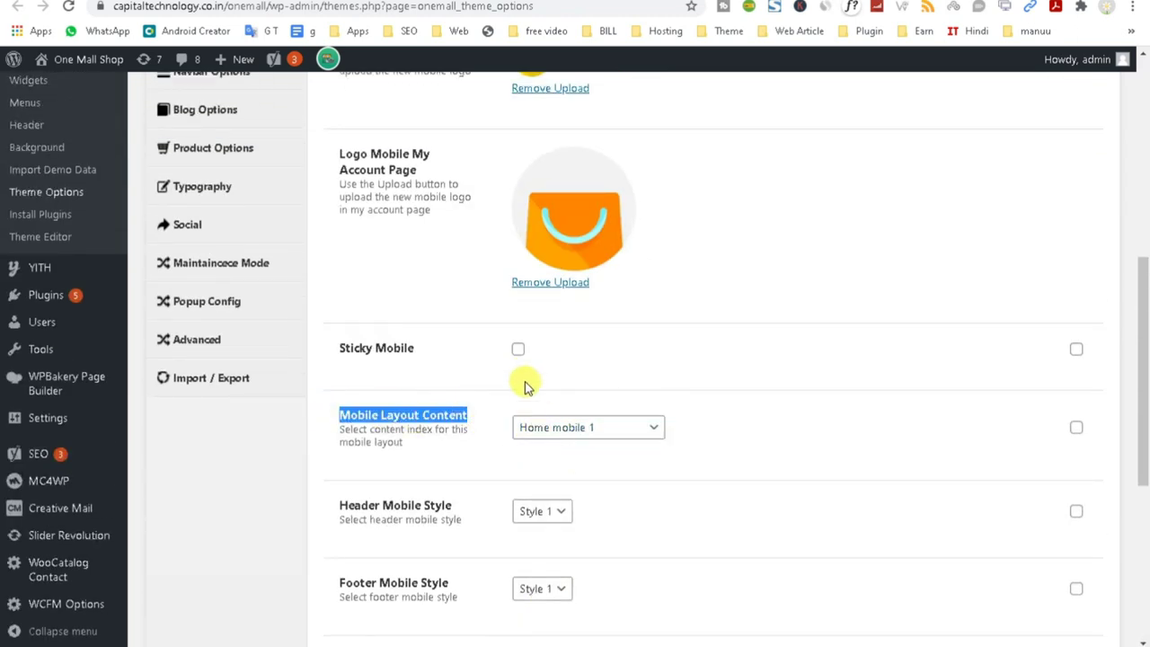
click(518, 350)
scroll(416, 471, up, 1)
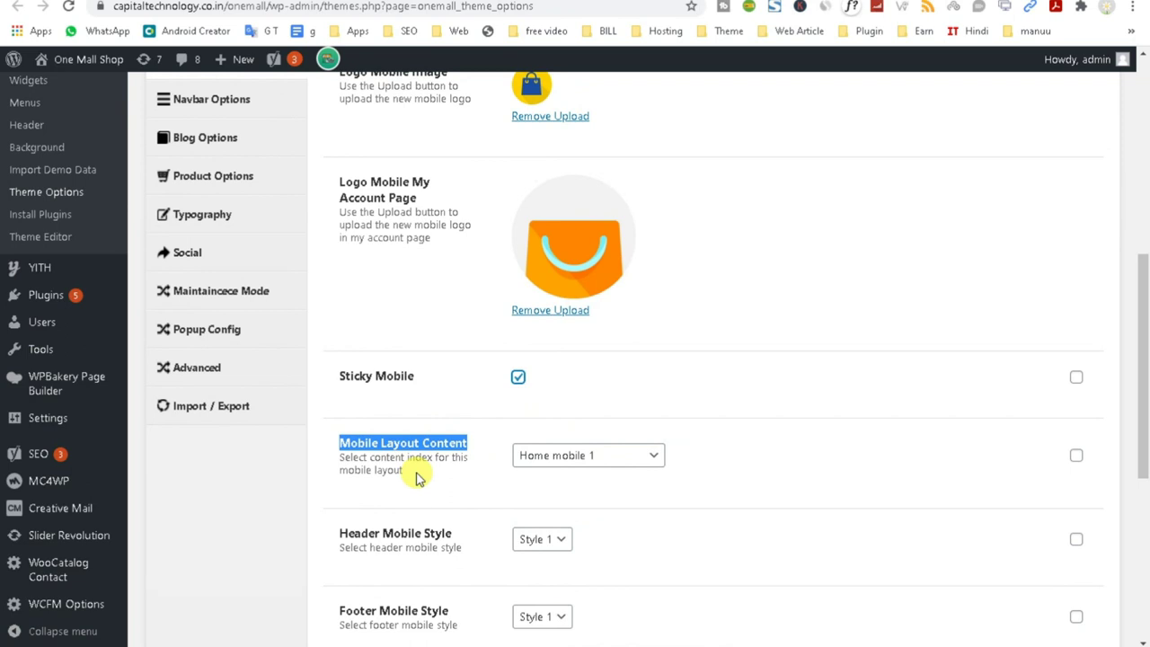
scroll(416, 479, down, 5)
click(950, 575)
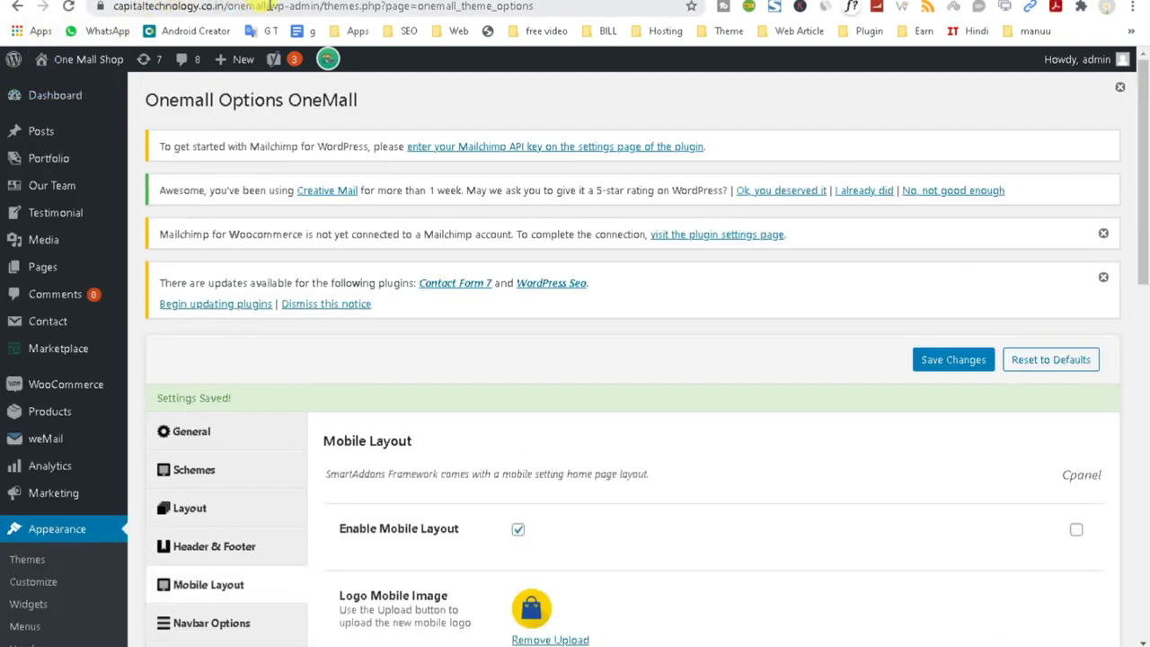
click(265, 7)
Load the copied OneMall site address in a phone-width incognito window.
drag(114, 7, 180, 7)
right_click(179, 6)
click(223, 82)
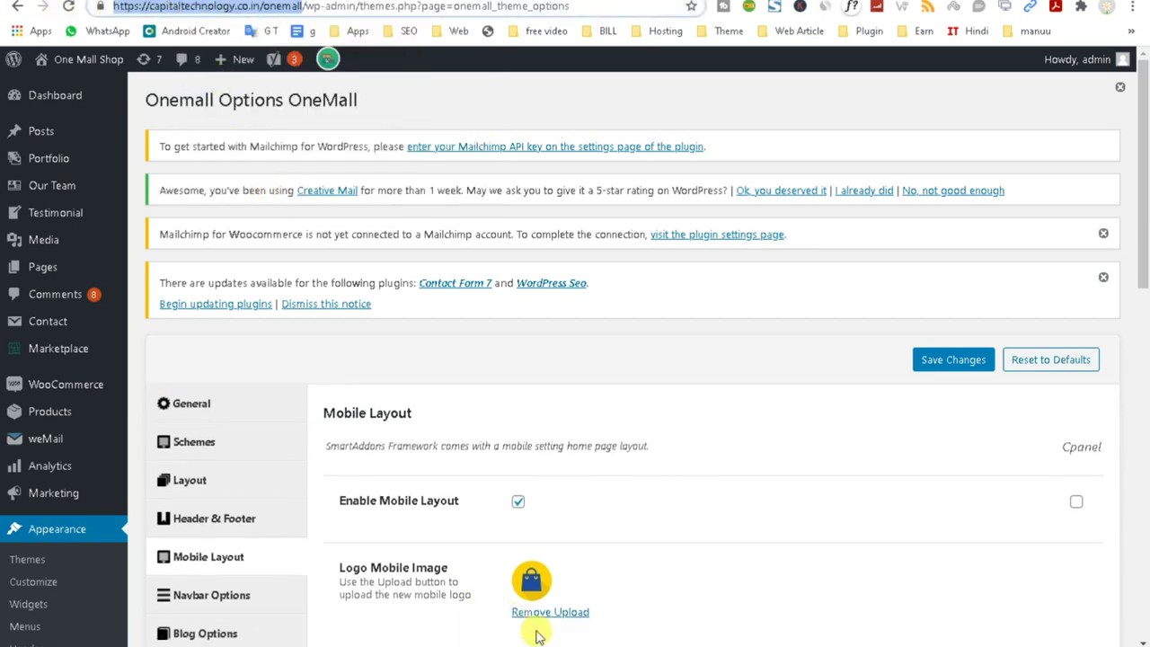
click(637, 608)
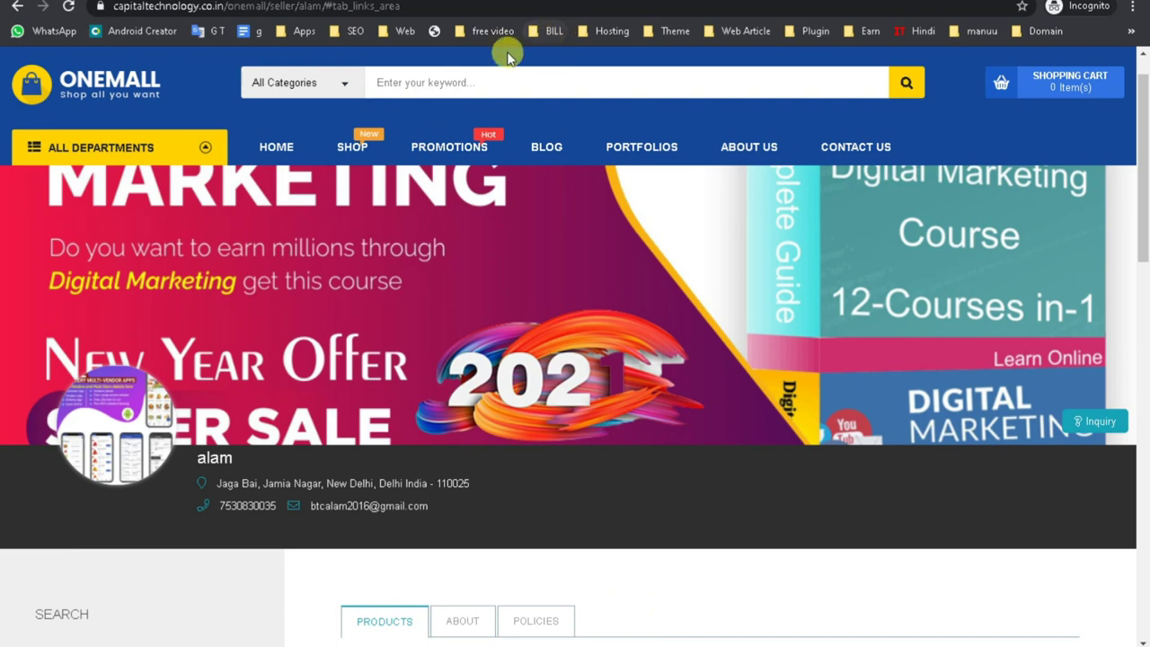
key(super+Down)
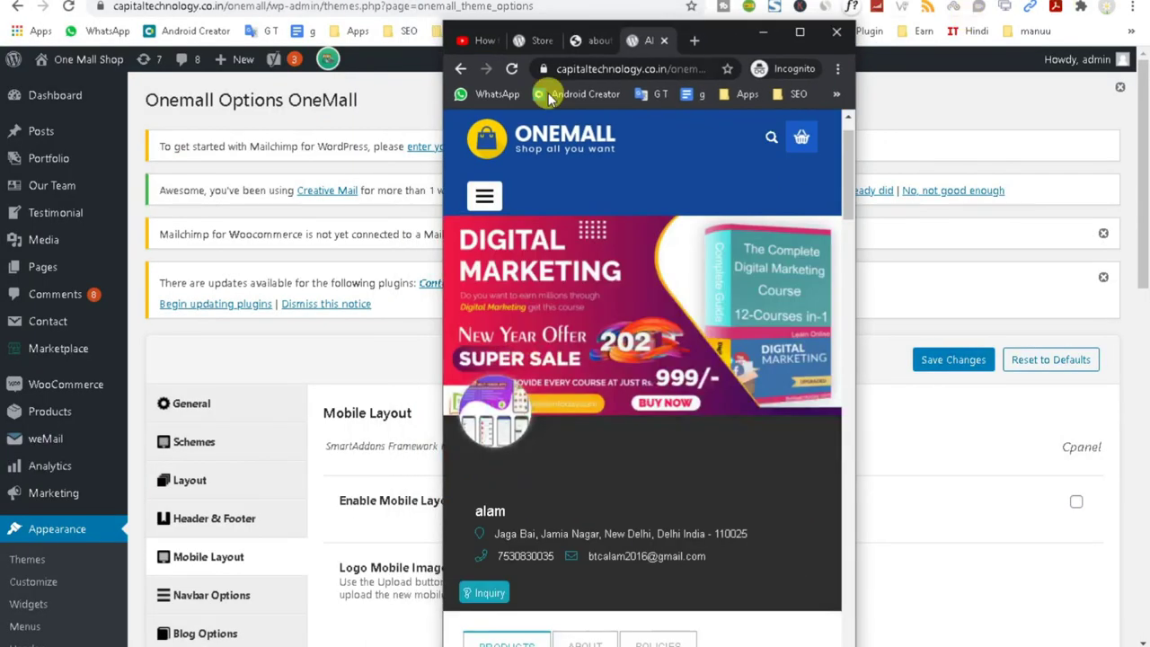
click(619, 68)
right_click(640, 68)
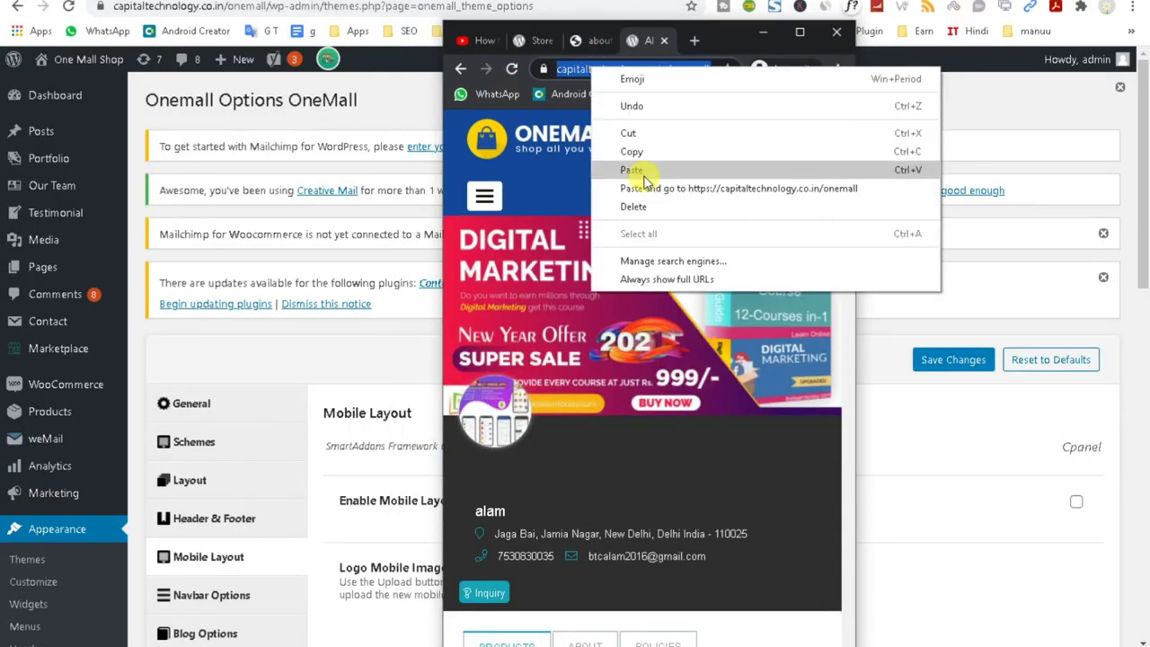
click(649, 173)
key(Return)
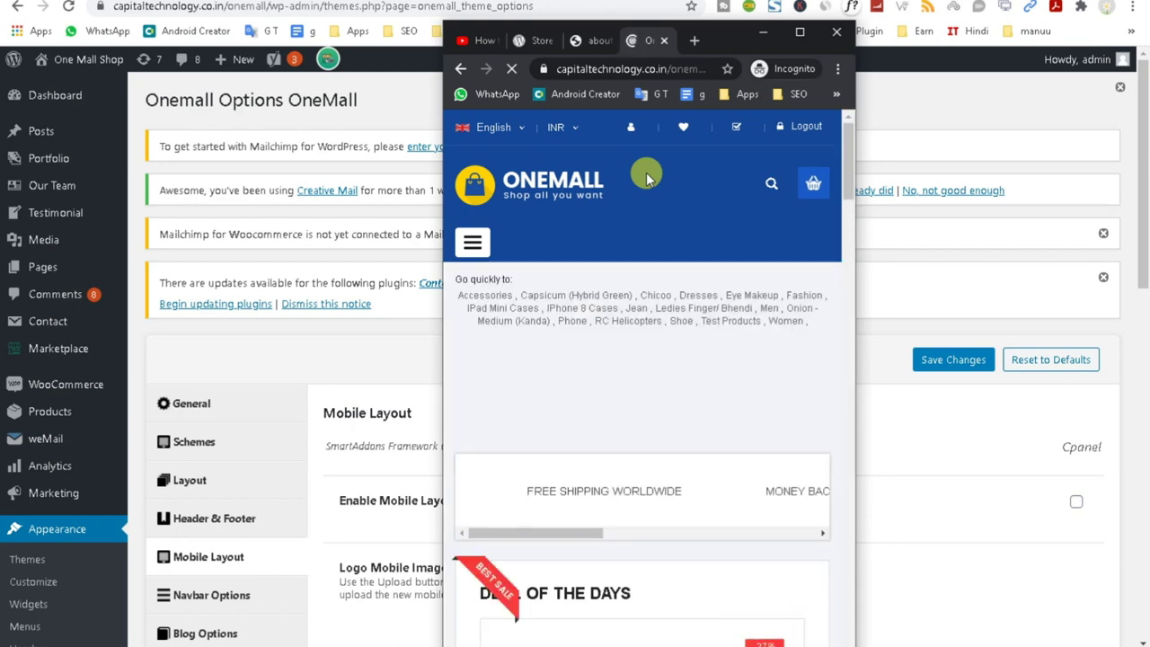
Scroll the mobile home page, maximize the incognito window, and select 'onemall' in the address.
scroll(674, 342, down, 10)
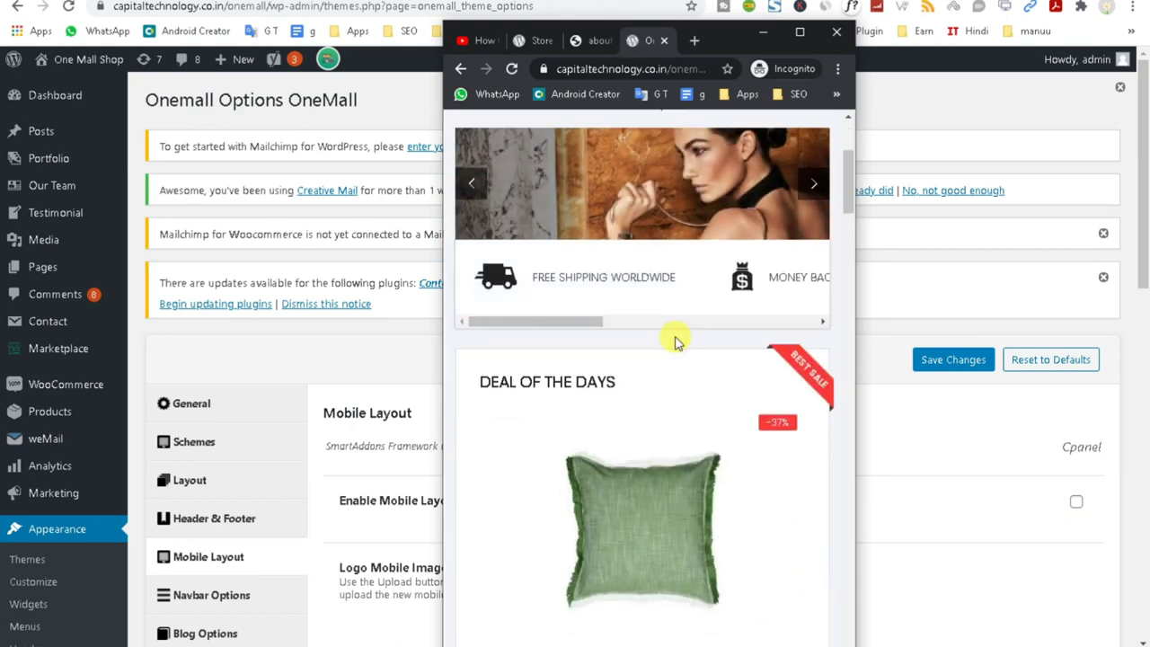
scroll(660, 353, down, 12)
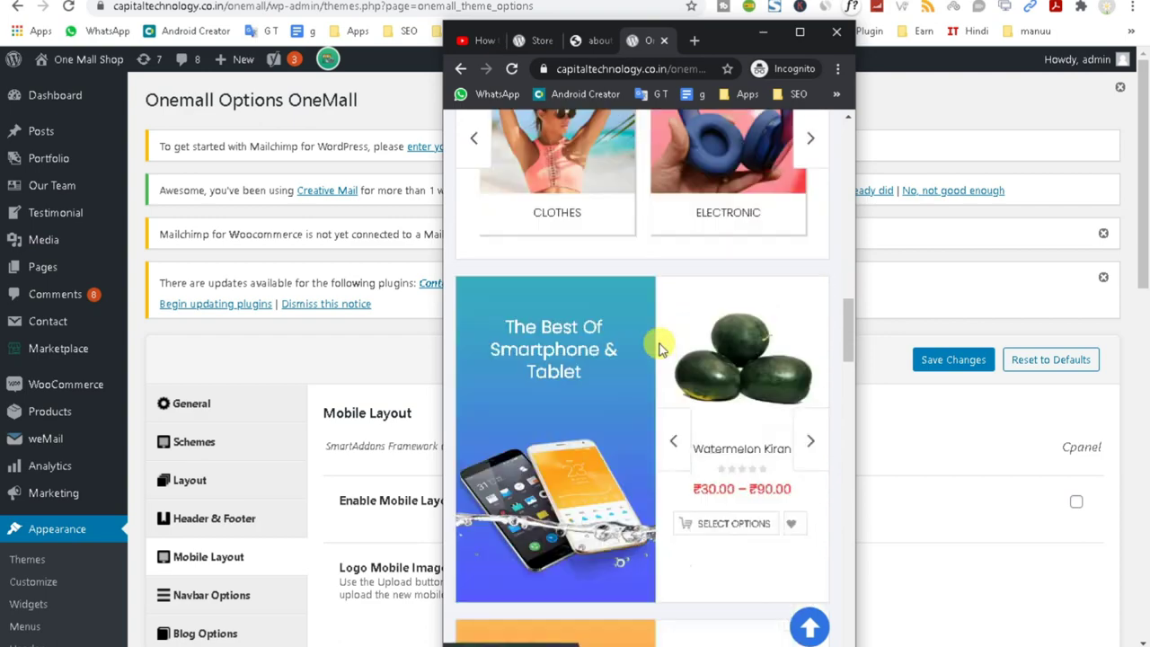
scroll(658, 349, down, 15)
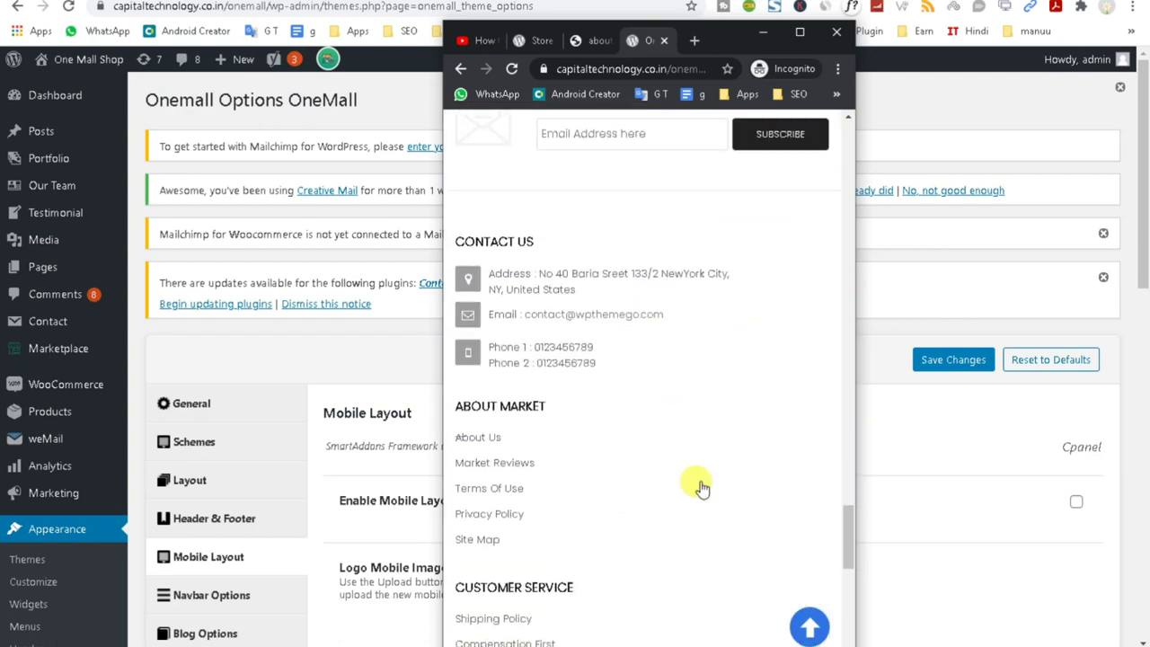
drag(850, 597, 846, 117)
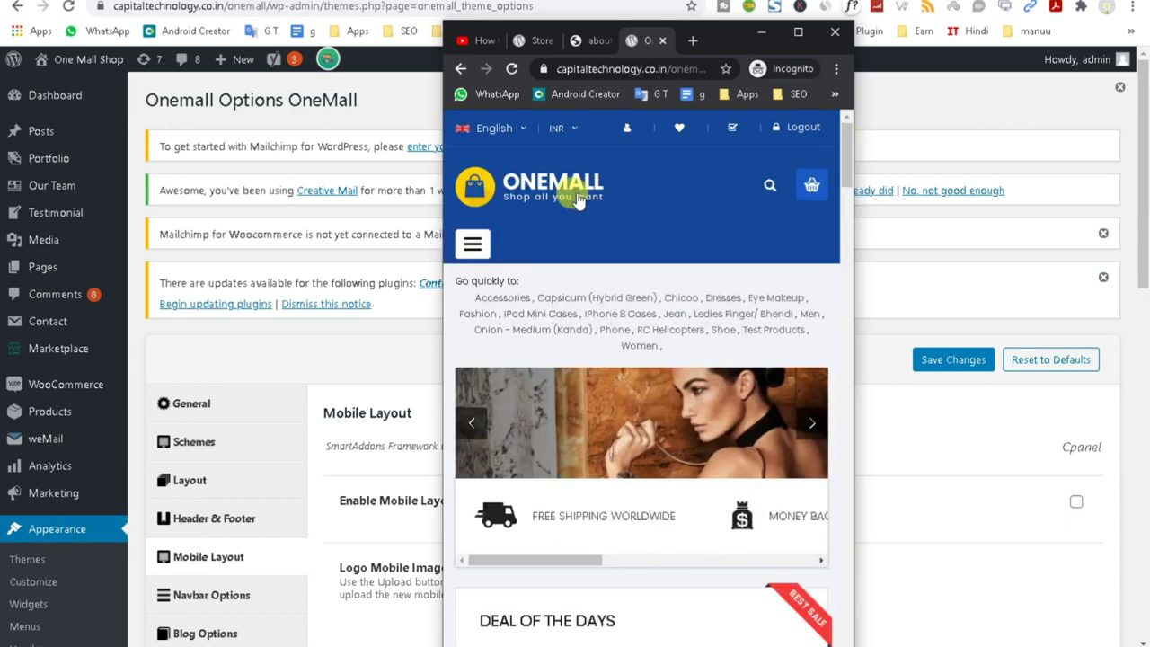
click(800, 35)
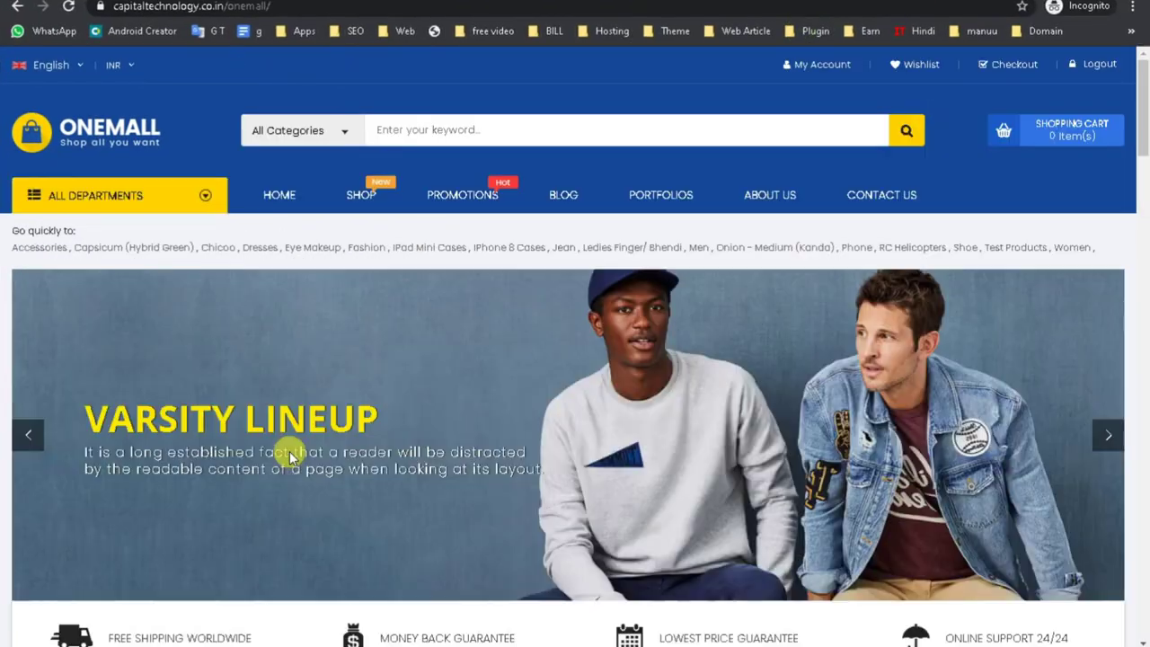
click(290, 7)
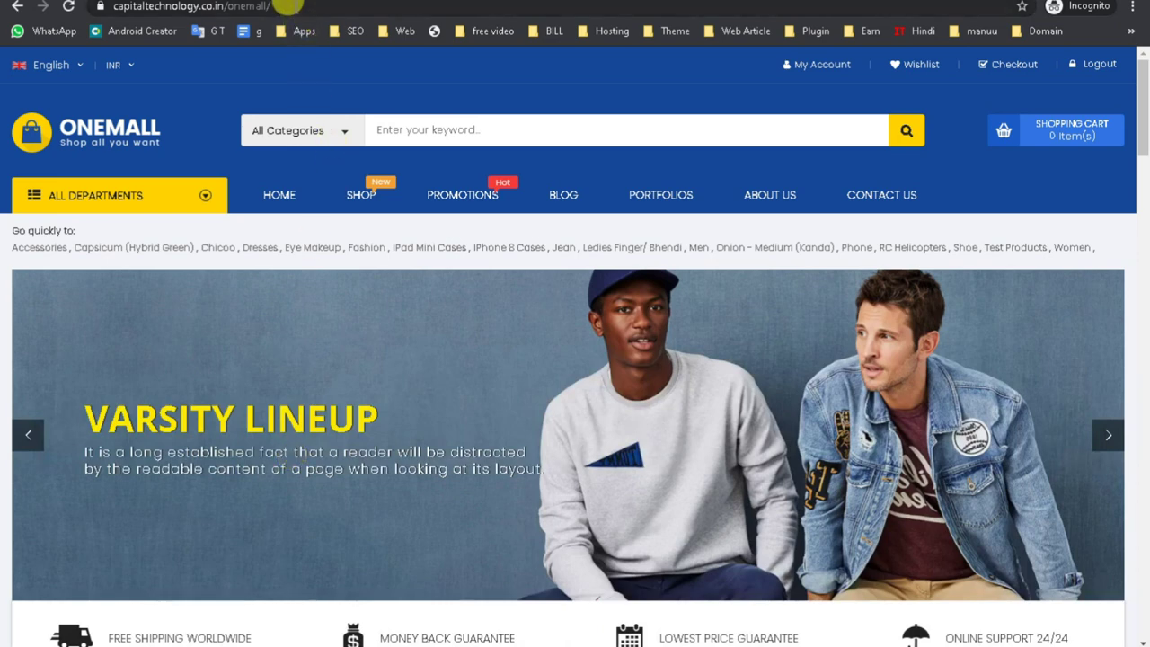
click(294, 9)
double_click(293, 9)
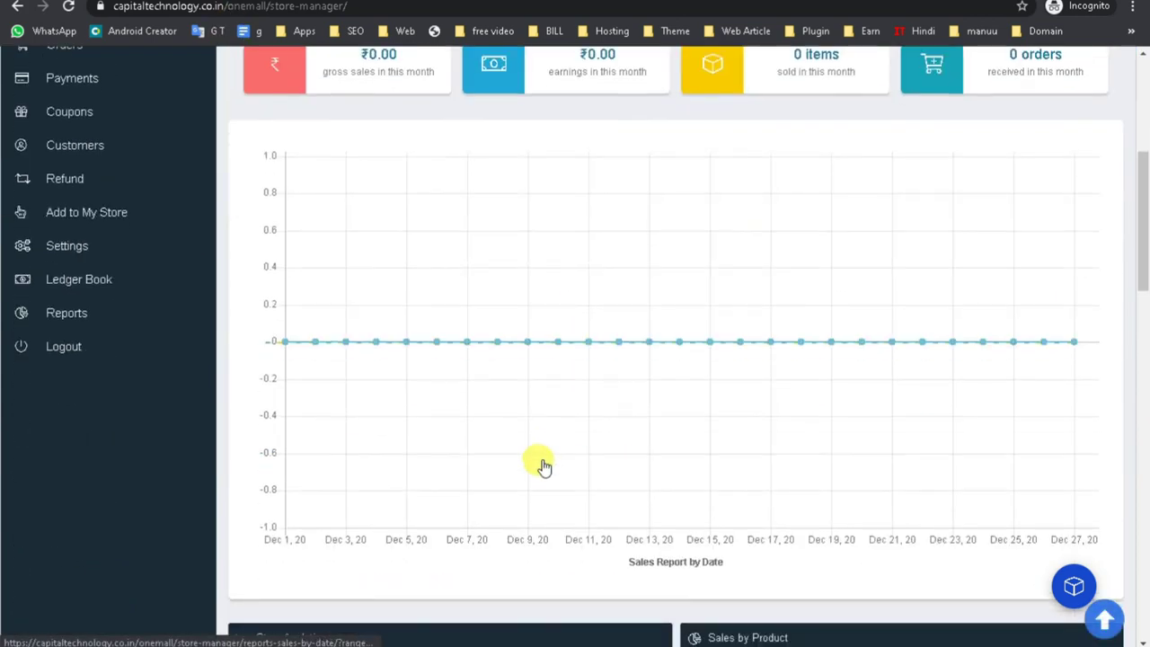
scroll(545, 466, up, 5)
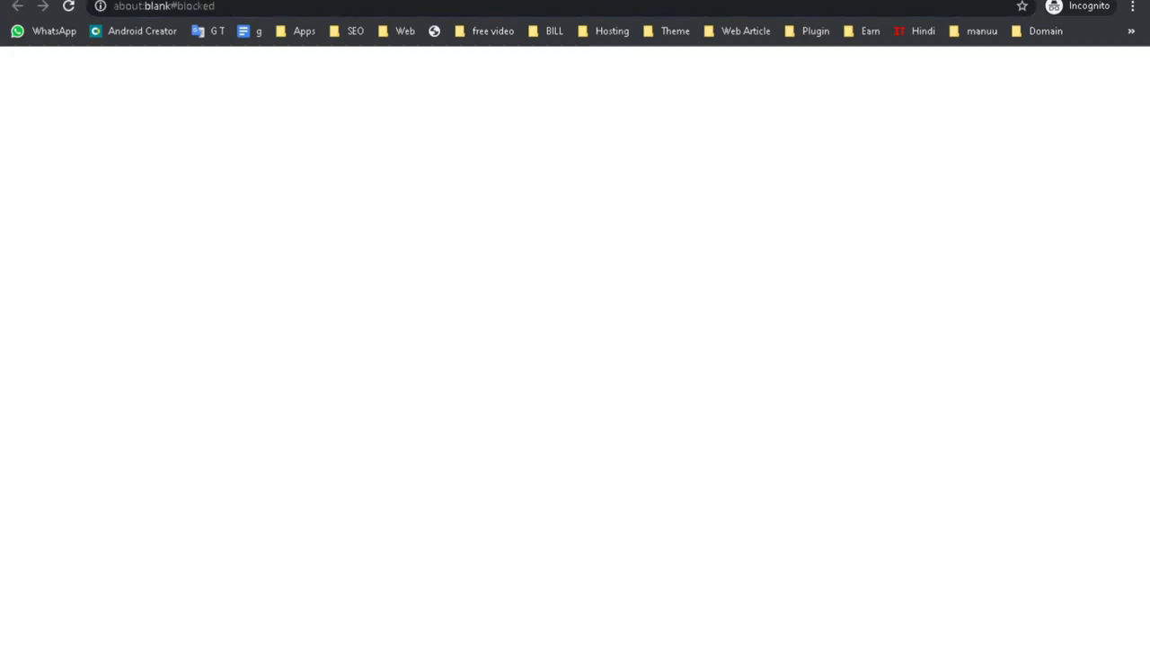
Scroll the Home Mobile 1 preview in the other window and maximize it.
click(467, 623)
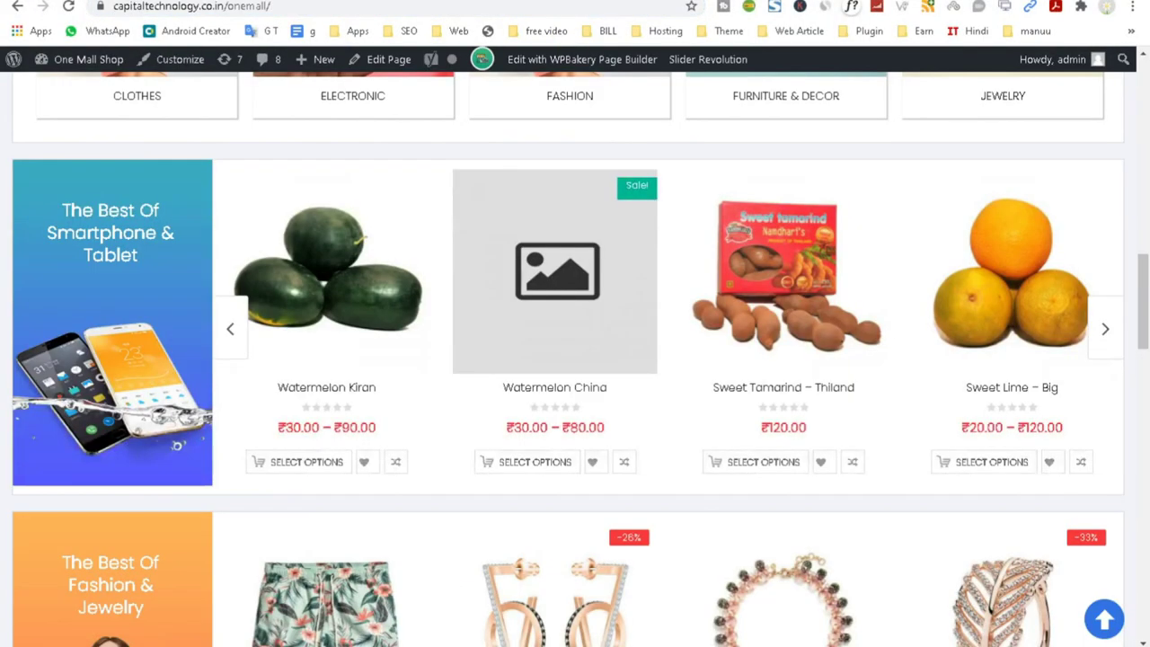
scroll(659, 354, up, 10)
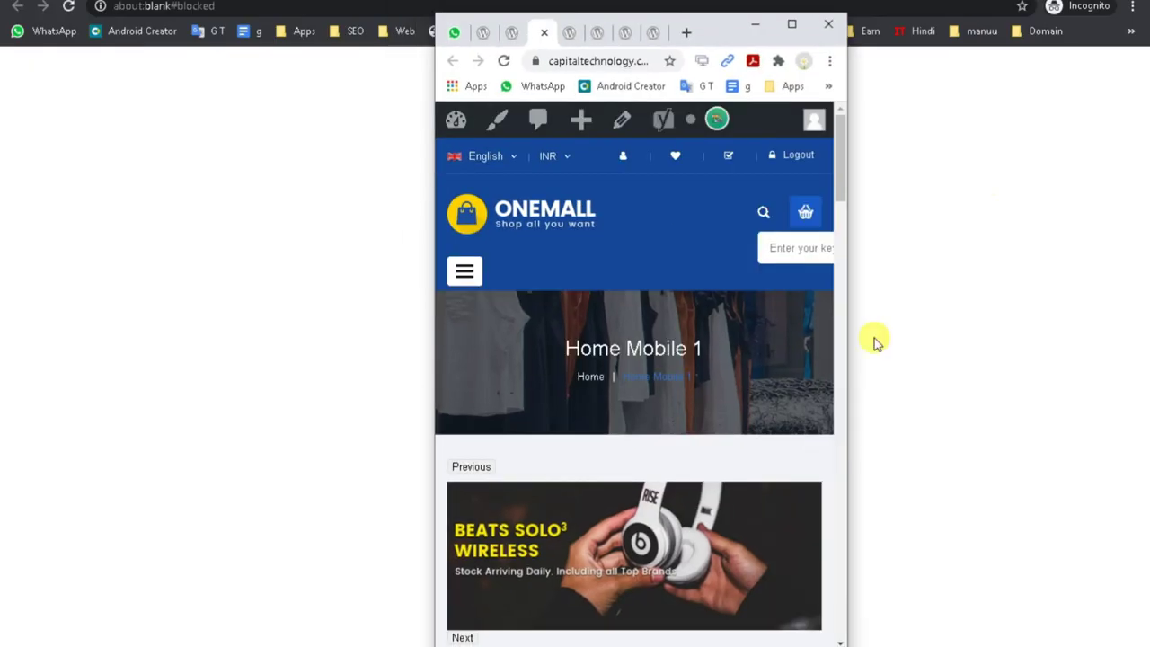
scroll(724, 392, down, 10)
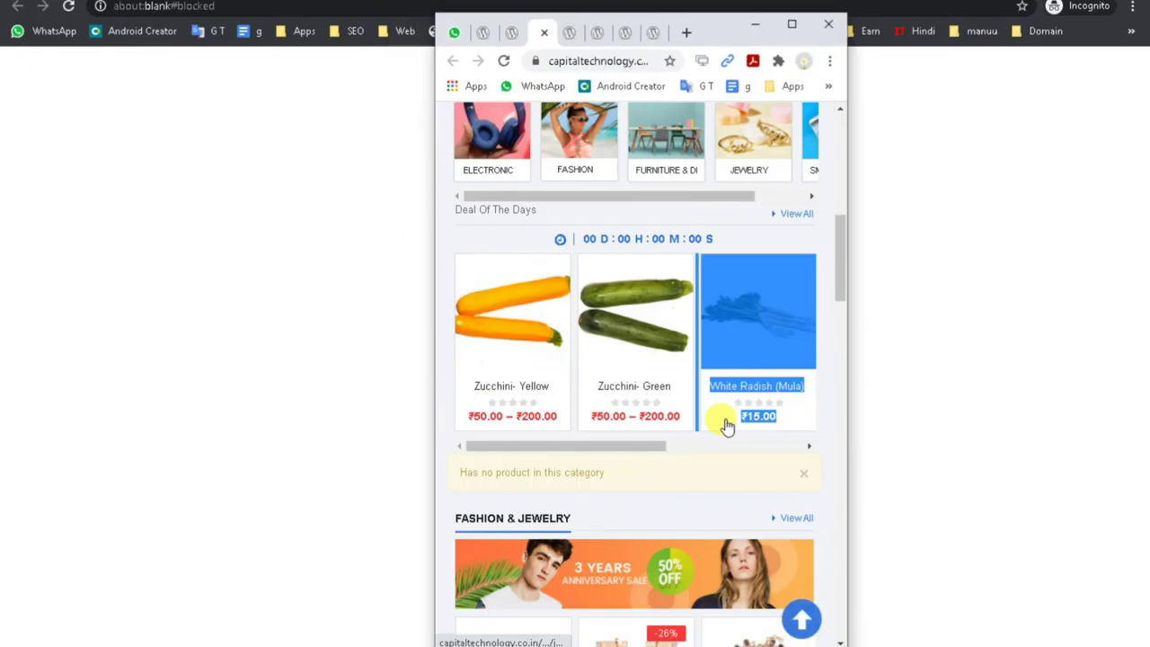
scroll(724, 427, down, 15)
scroll(722, 427, up, 6)
scroll(721, 425, up, 20)
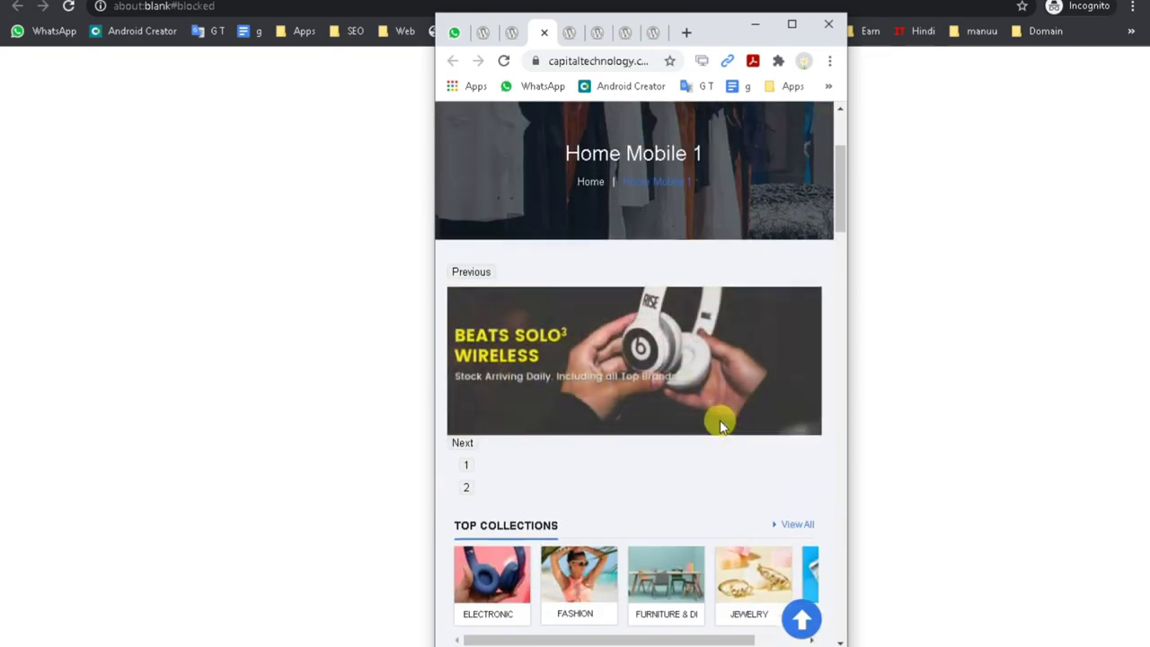
click(792, 24)
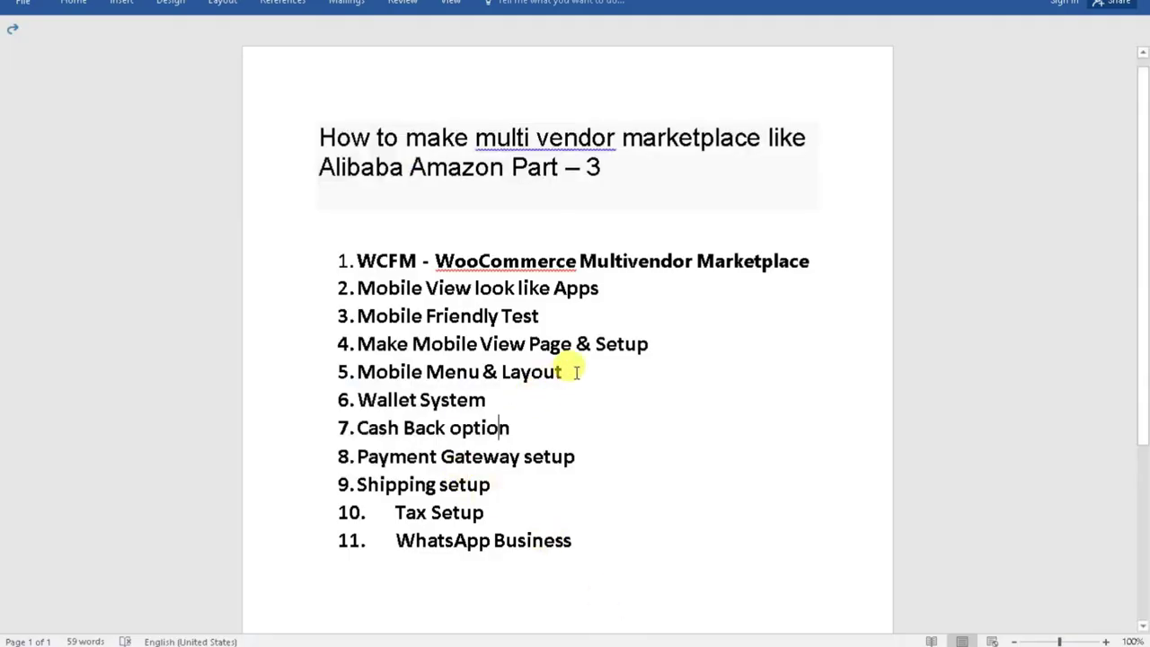
Highlight the Mobile Menu & Layout outline line, then view the Home mobile 1 page editor.
drag(572, 372, 363, 371)
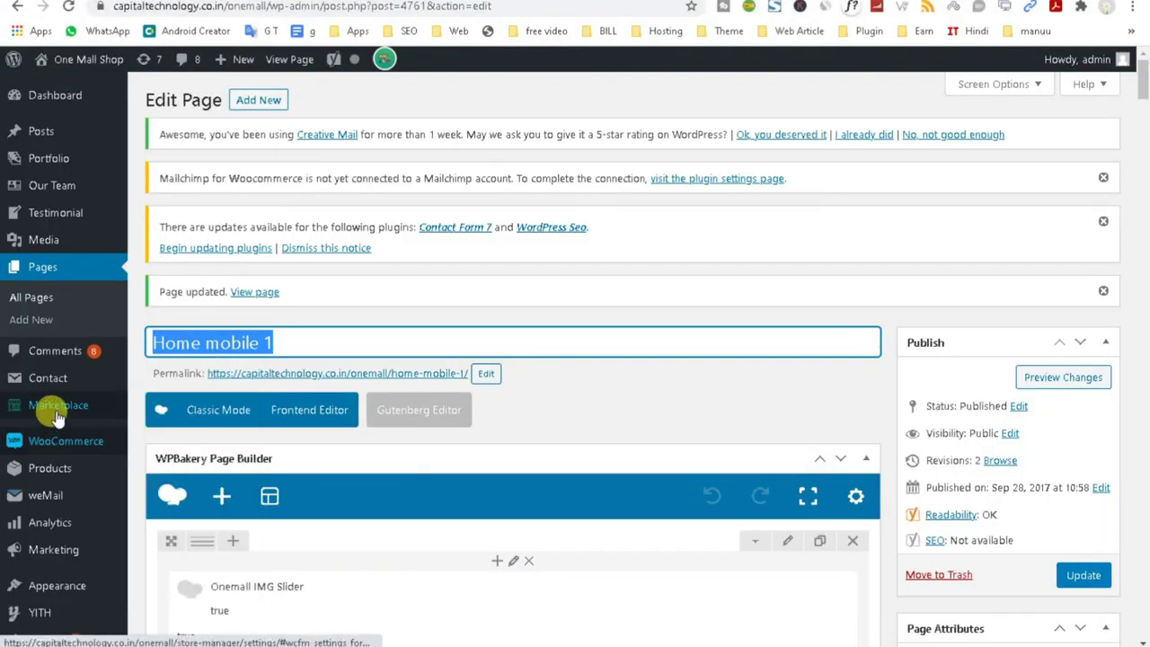
scroll(120, 489, down, 1)
On the Menus page, tick Mobile Menu and untick Vertical Menu under Display location.
mouse_move(63, 525)
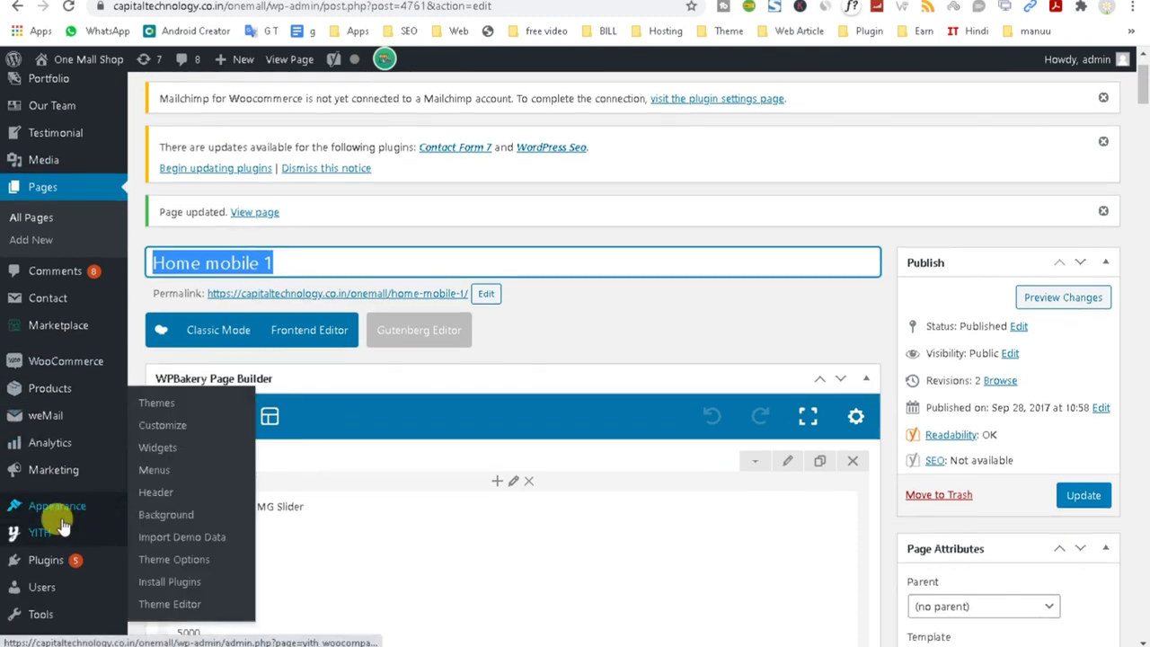
right_click(160, 469)
click(214, 479)
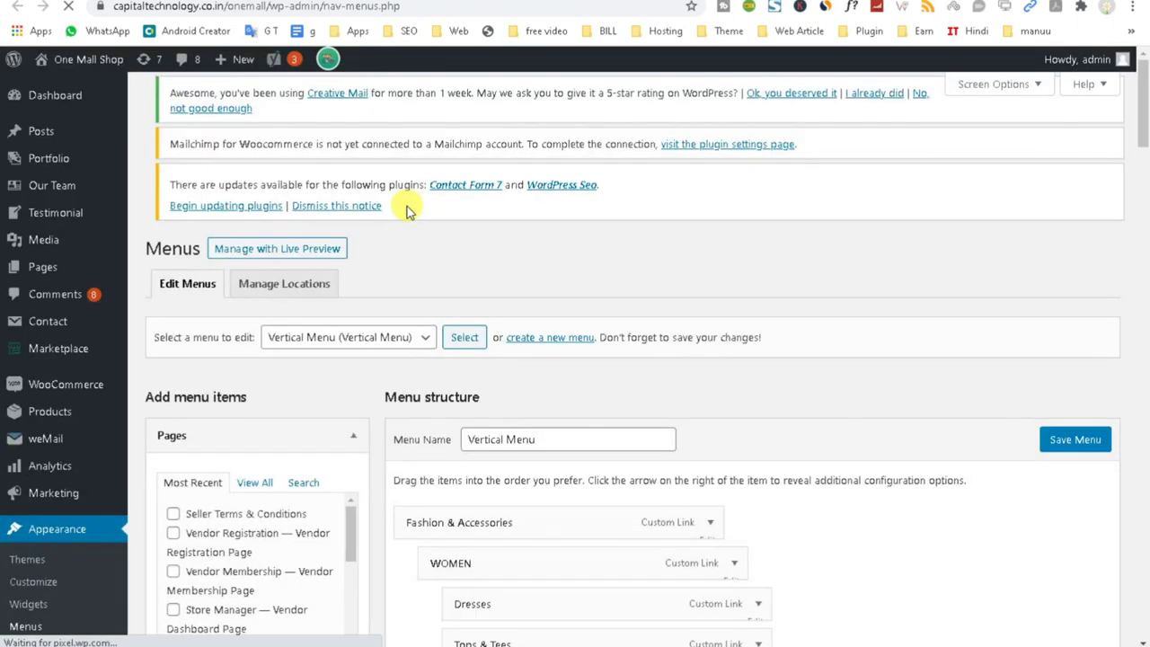
scroll(477, 300, down, 4)
scroll(509, 252, down, 20)
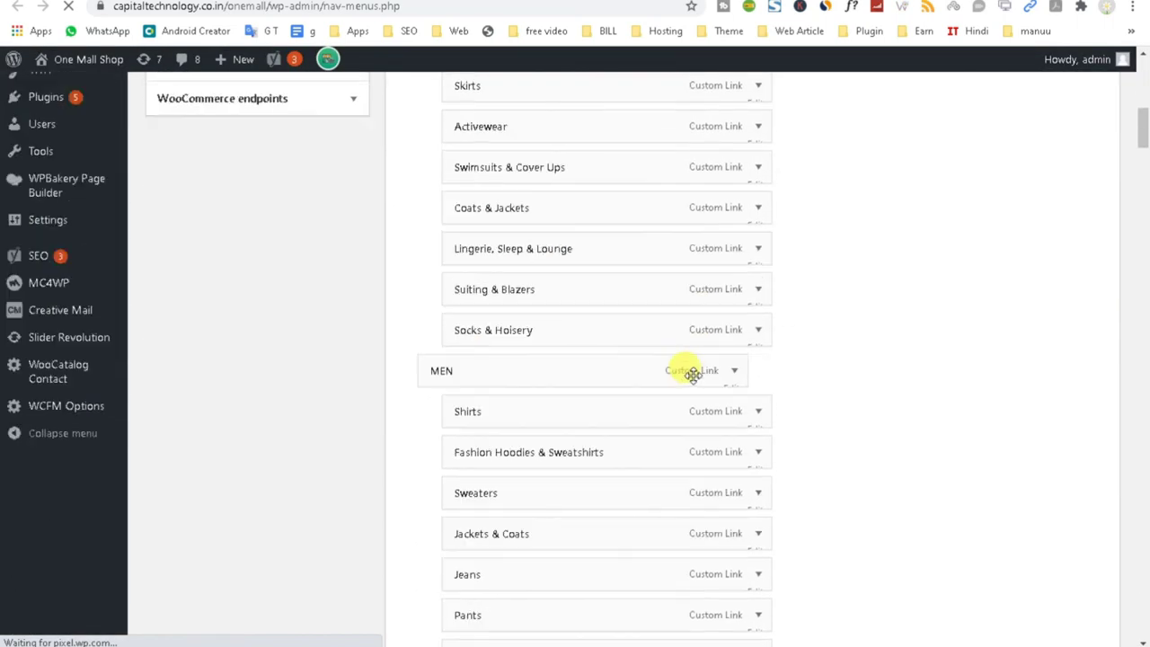
scroll(561, 467, down, 20)
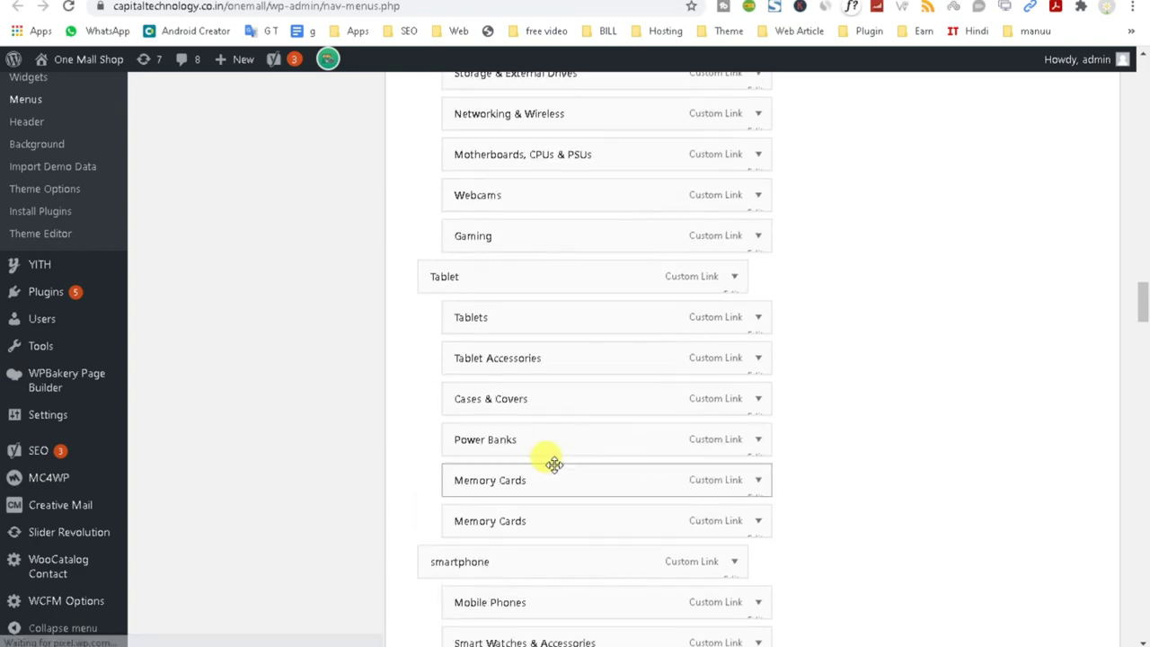
scroll(1033, 395, down, 5)
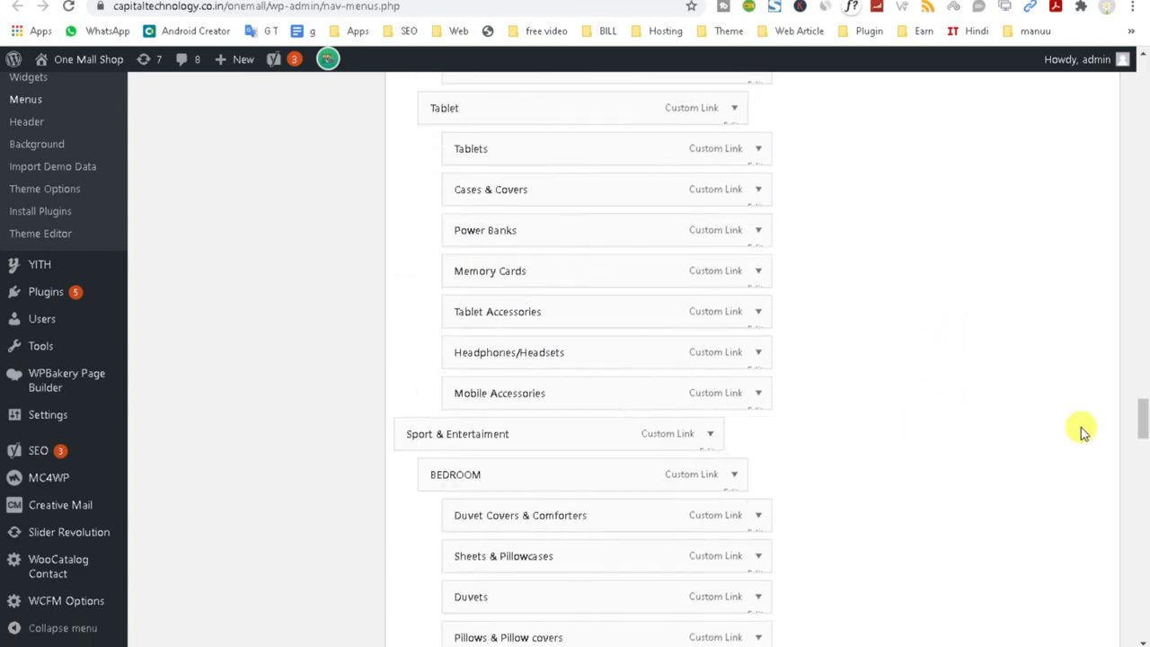
drag(1143, 416, 1143, 611)
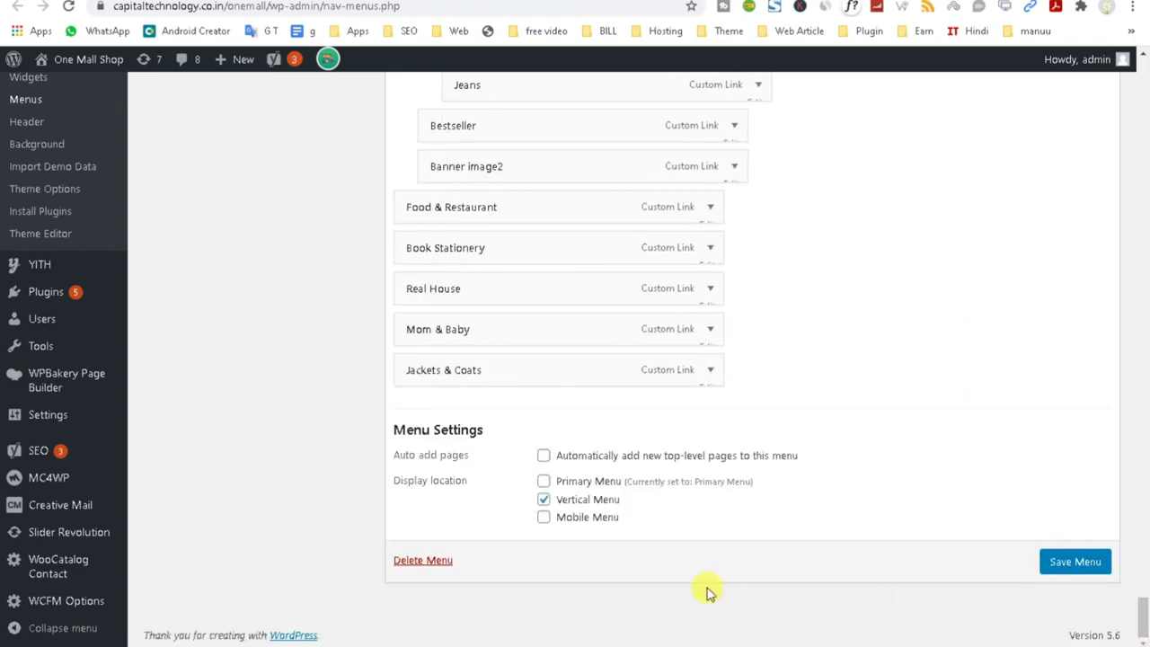
click(543, 519)
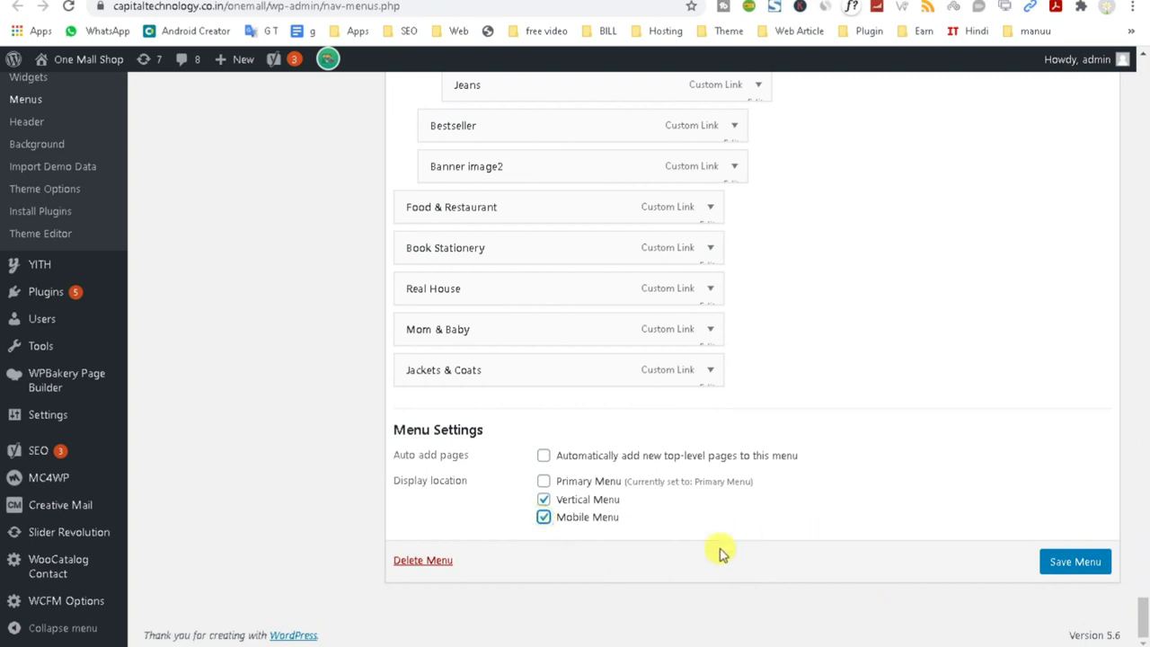
click(543, 503)
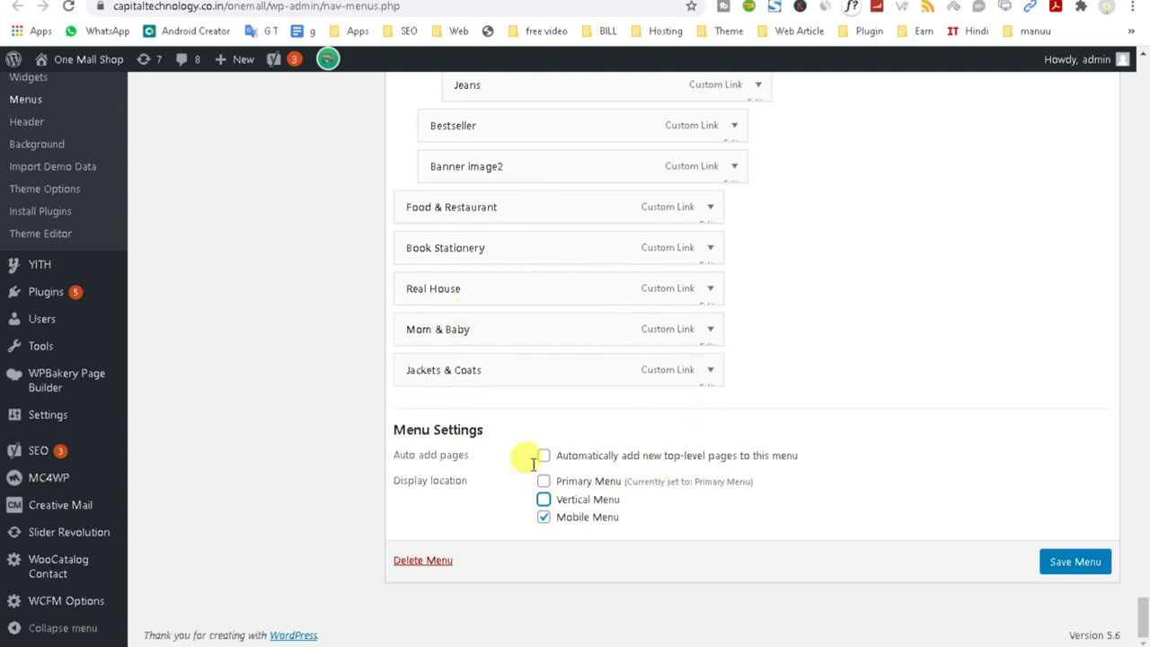
scroll(569, 333, up, 5)
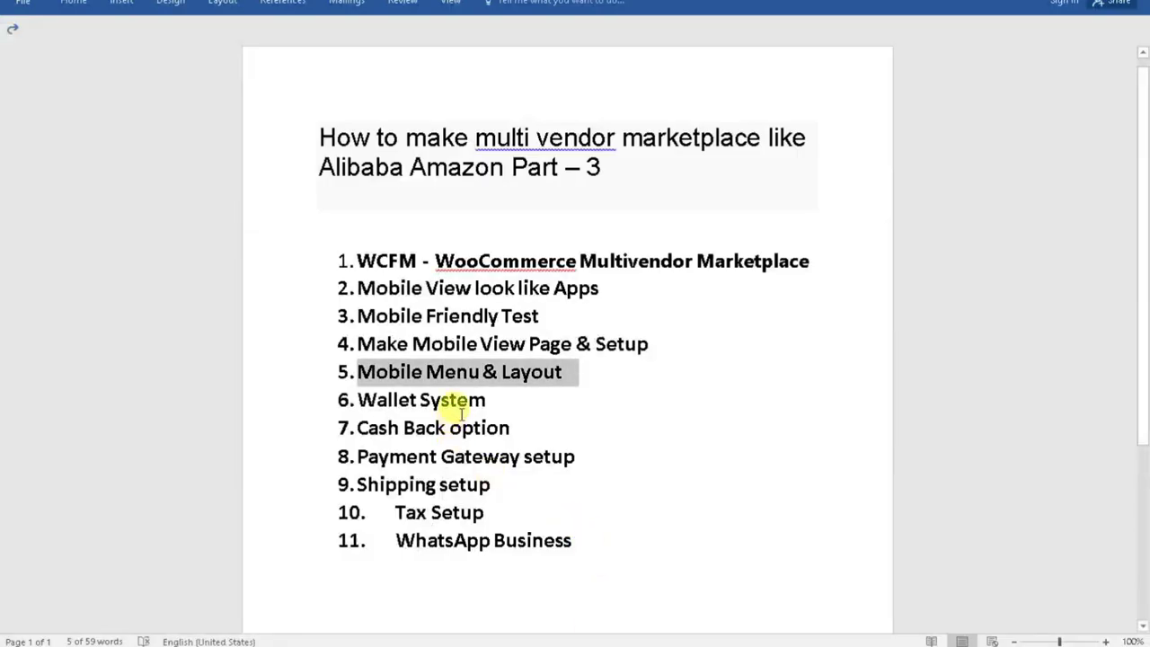
drag(490, 399, 355, 404)
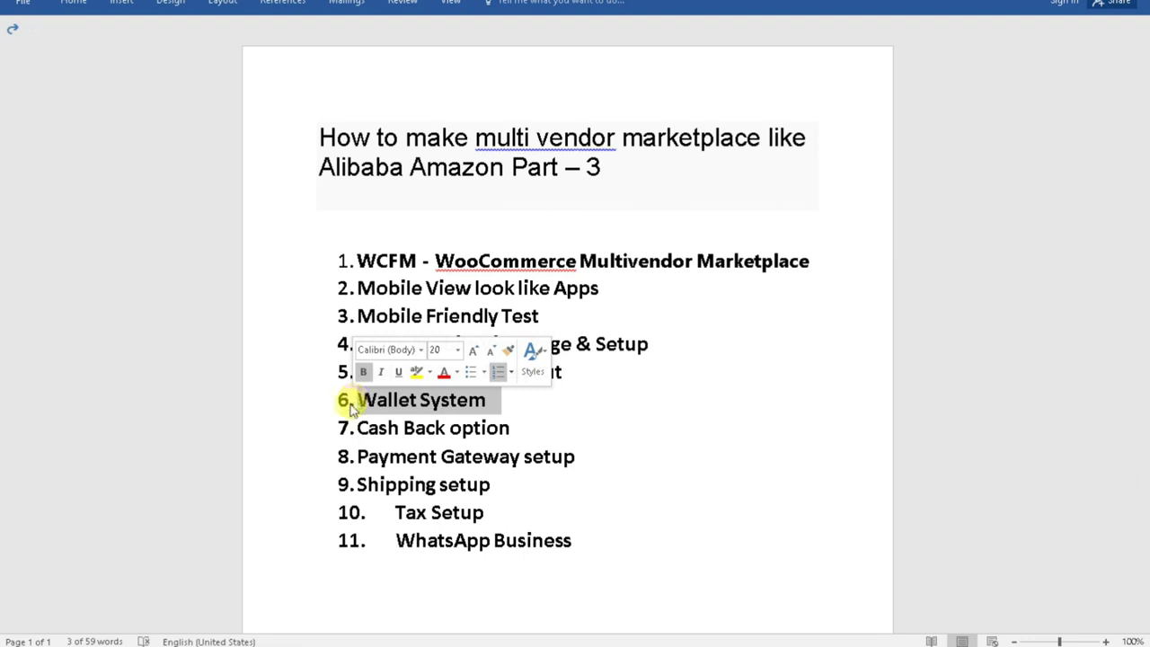
triple_click(396, 427)
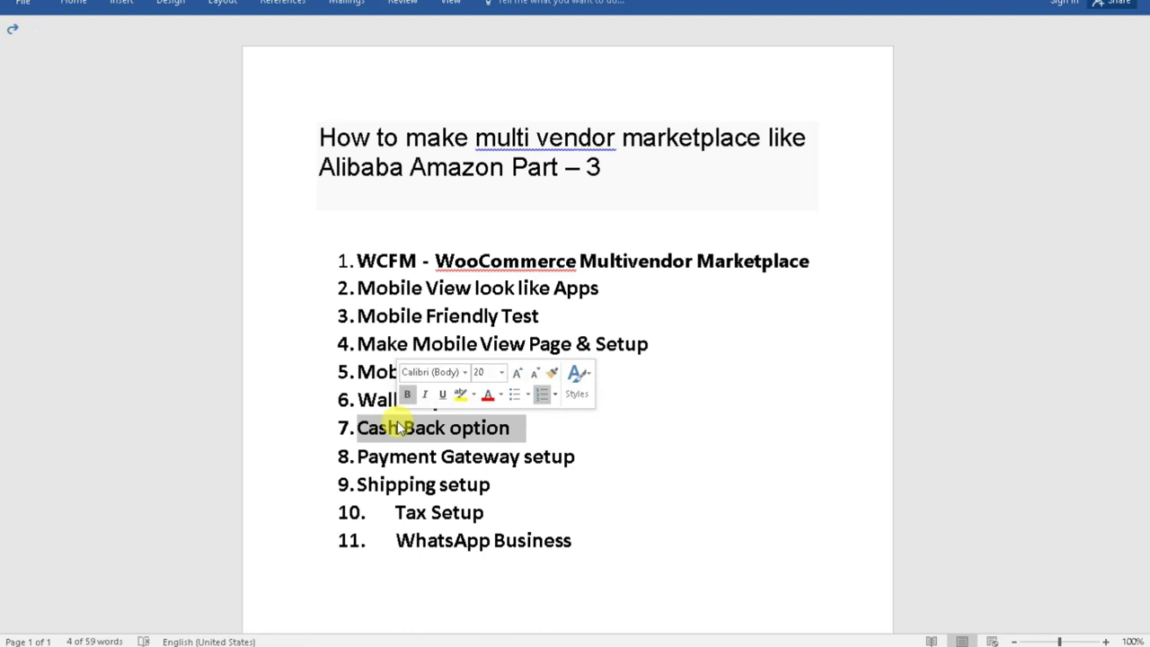
Go to Plugins, leaving the menu page without saving, and review the installed plugins.
mouse_move(557, 639)
click(494, 613)
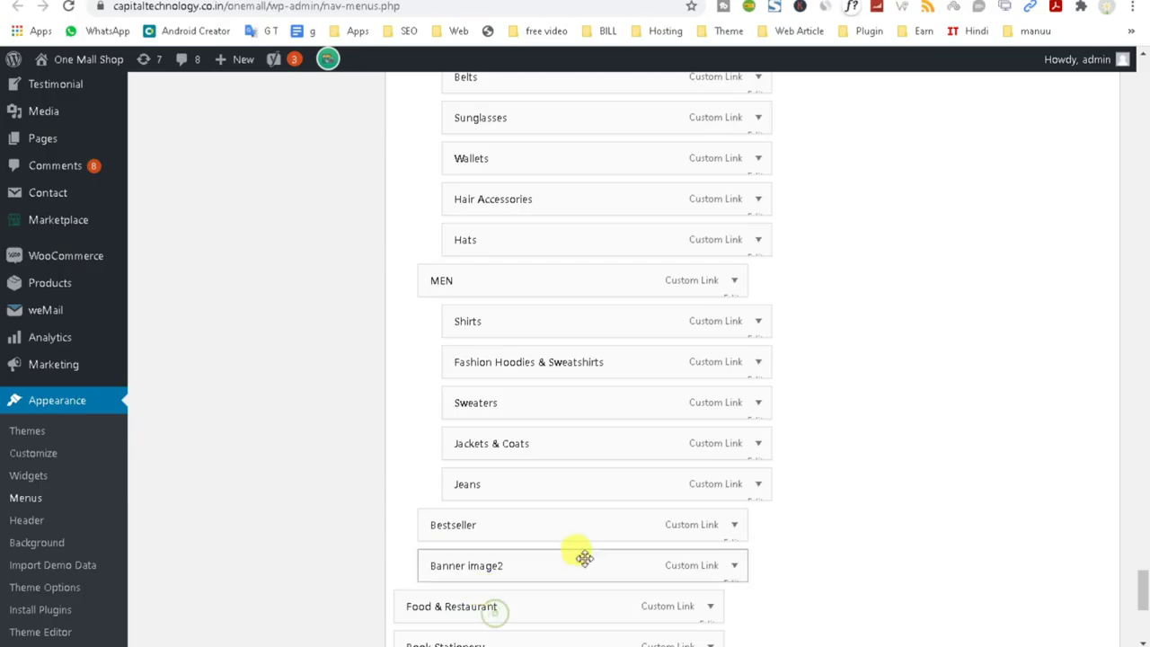
scroll(847, 377, up, 5)
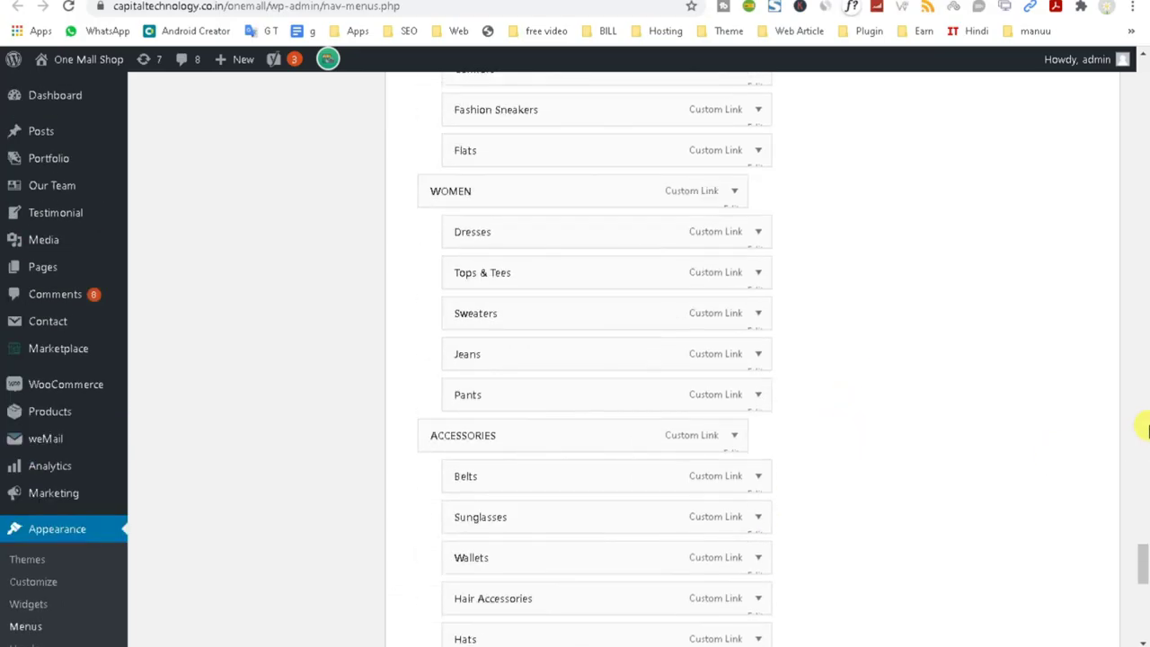
scroll(56, 575, down, 3)
click(49, 585)
click(653, 96)
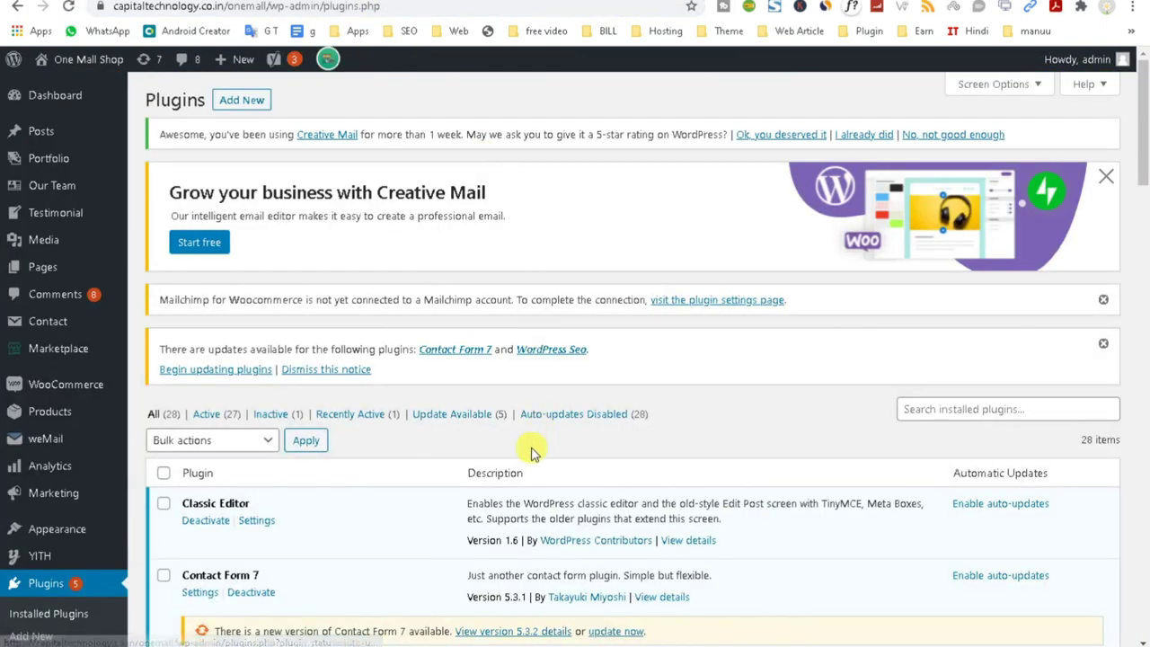
scroll(530, 452, down, 9)
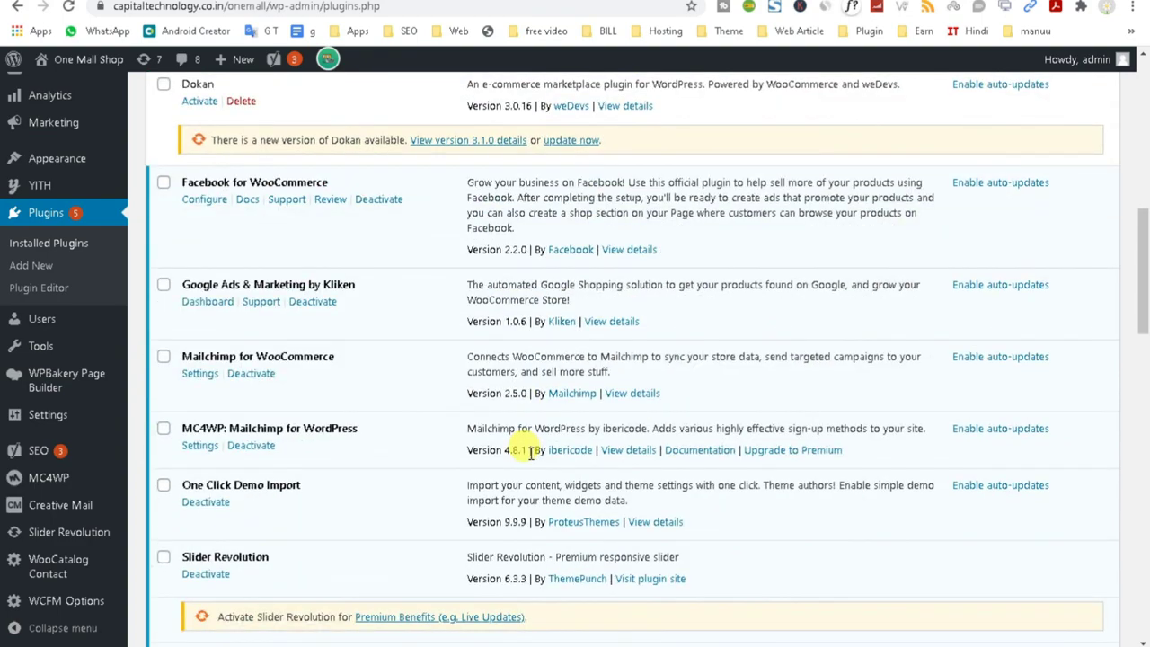
Go to Plugins > Add New and search the directory for 'wallet'.
scroll(530, 452, up, 10)
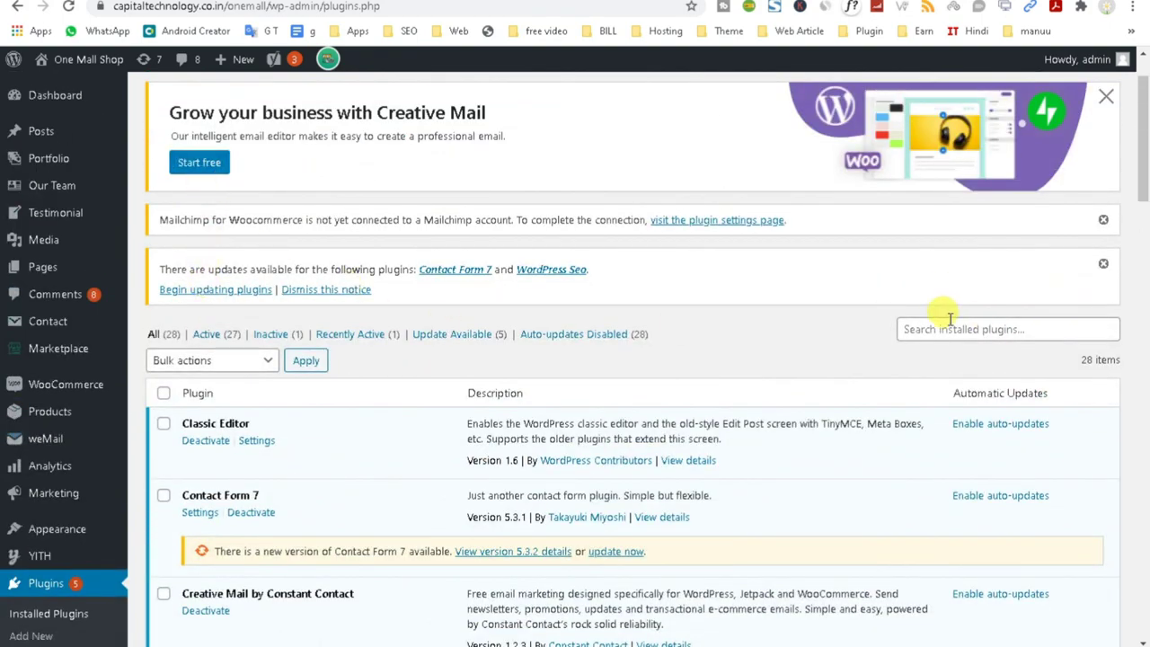
scroll(341, 171, up, 2)
click(233, 99)
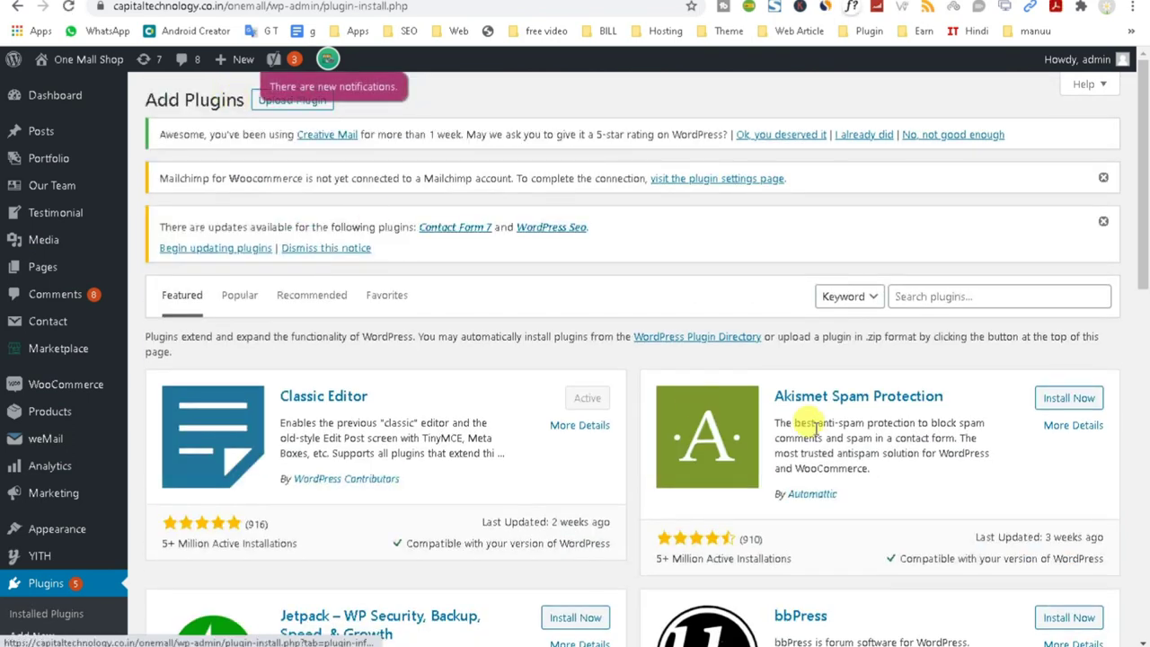
click(921, 289)
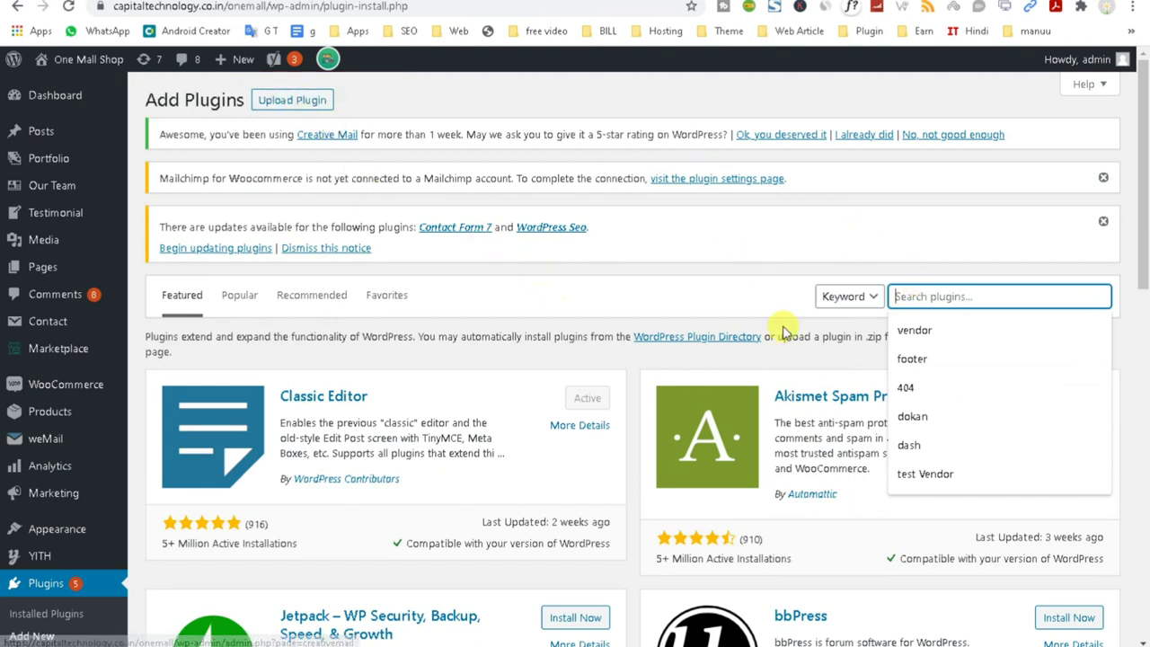
text(wallet)
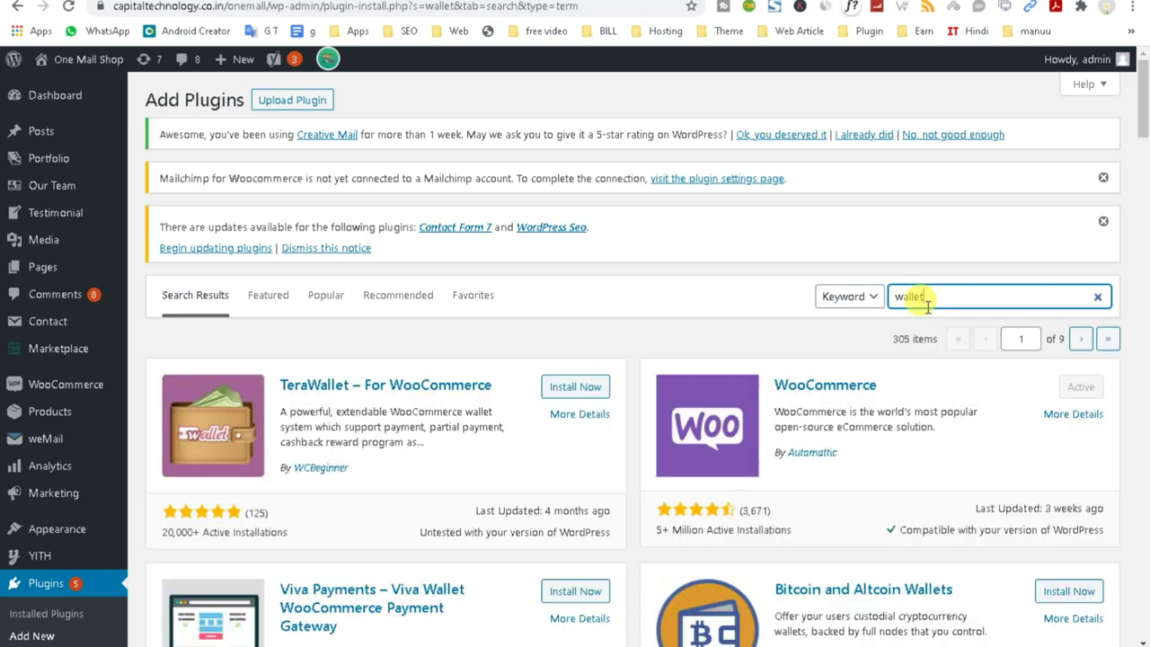
Install and activate TeraWallet – For WooCommerce, then open its Users wallet details page.
scroll(310, 557, down, 1)
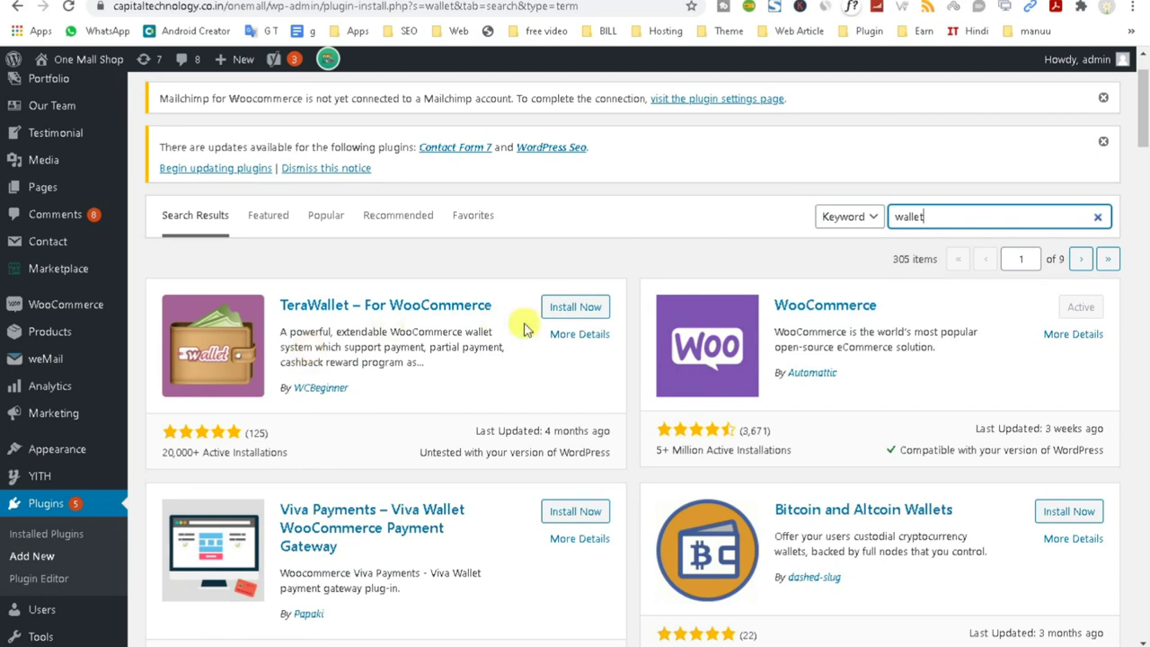
click(572, 307)
scroll(461, 546, down, 1)
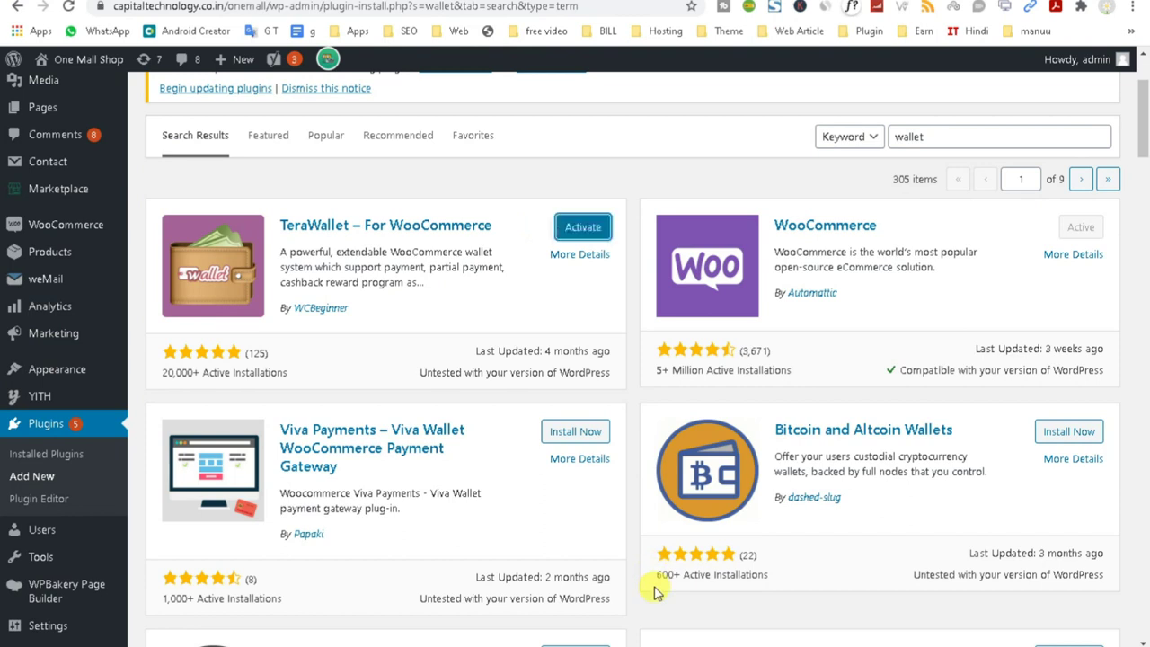
click(580, 227)
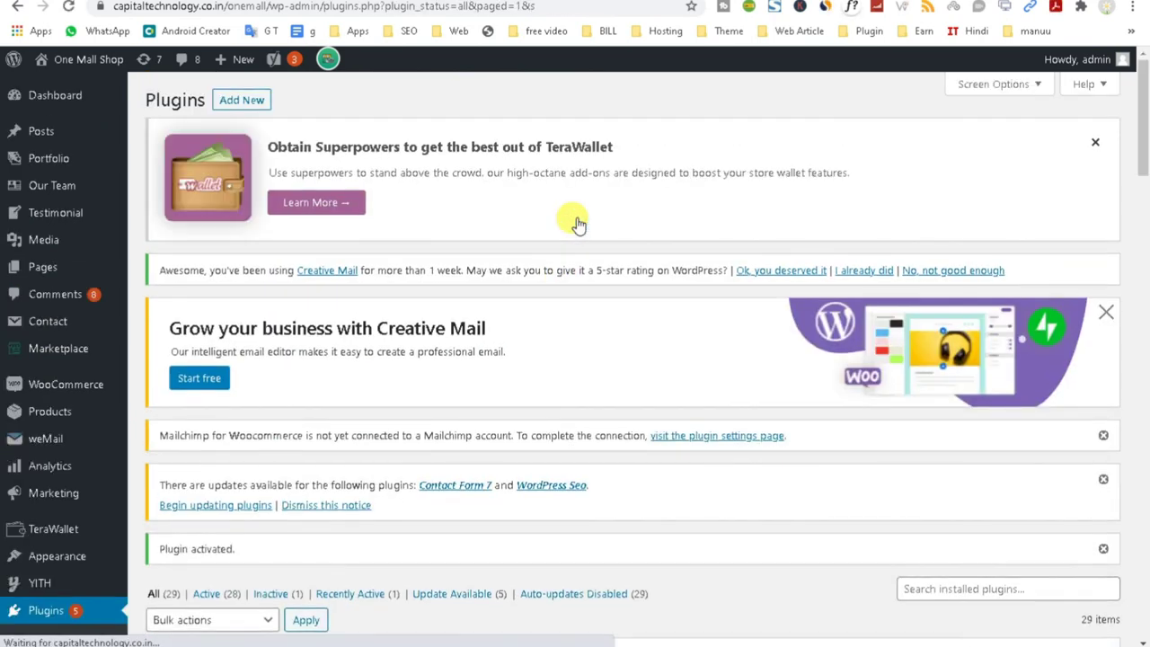
scroll(578, 225, down, 3)
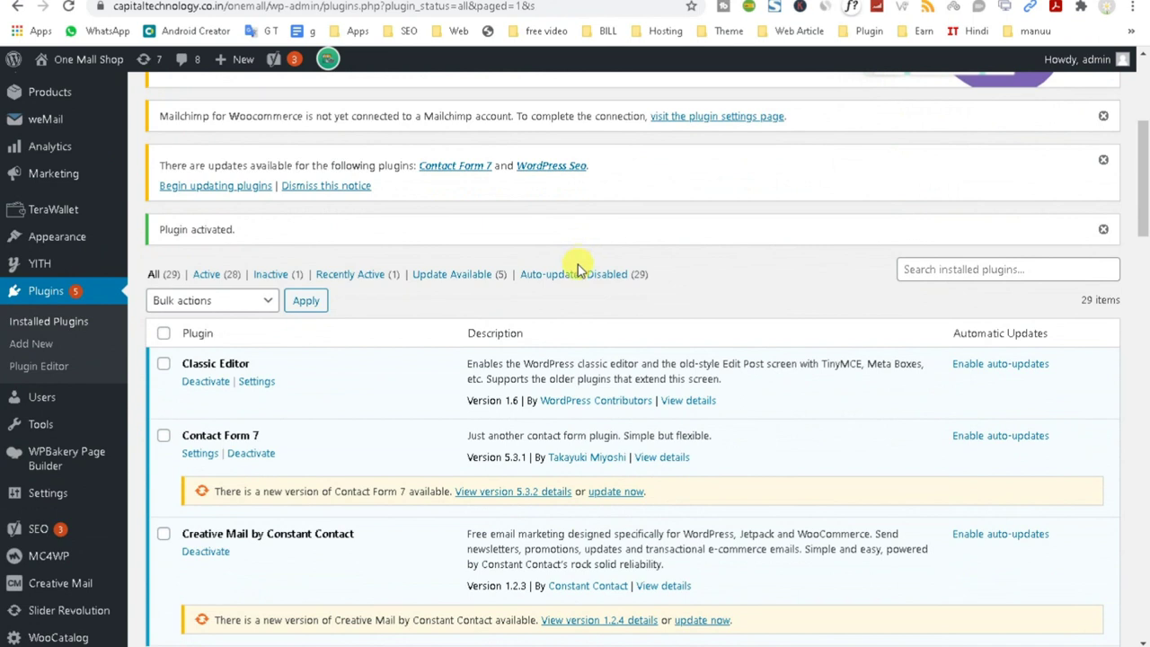
mouse_move(46, 212)
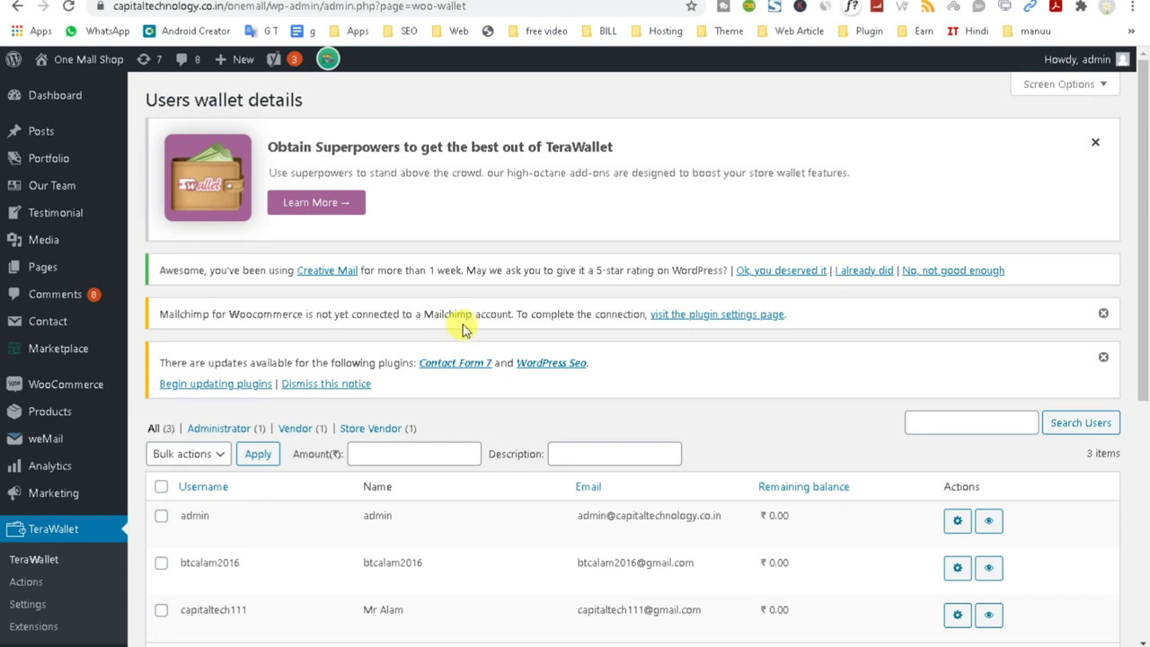
Review the rechargeable product title 'Wallet Topup' and keep the Standard tax class.
scroll(462, 330, down, 3)
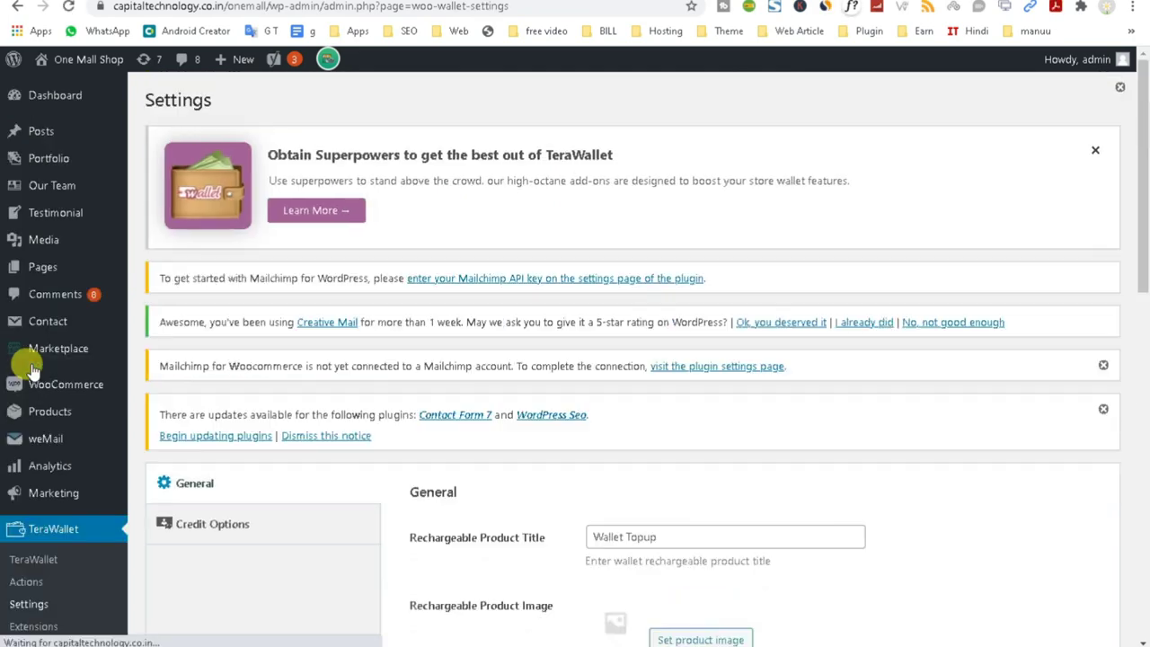
scroll(743, 445, down, 1)
scroll(743, 444, down, 3)
click(673, 296)
triple_click(640, 298)
double_click(640, 298)
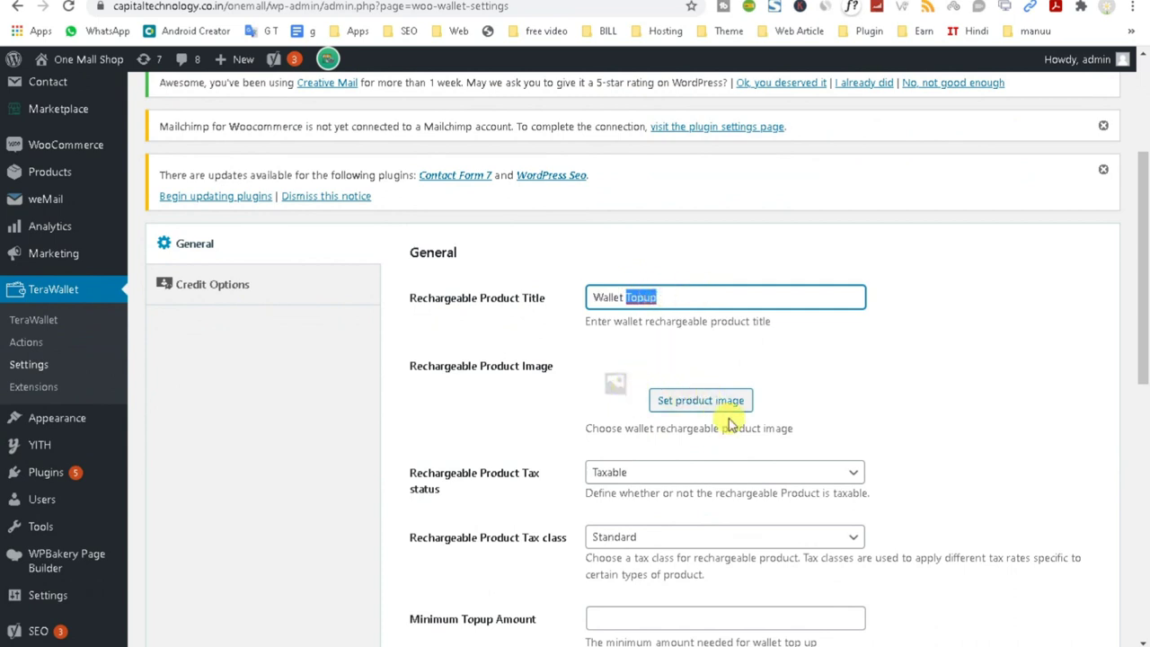
scroll(705, 413, down, 2)
click(640, 384)
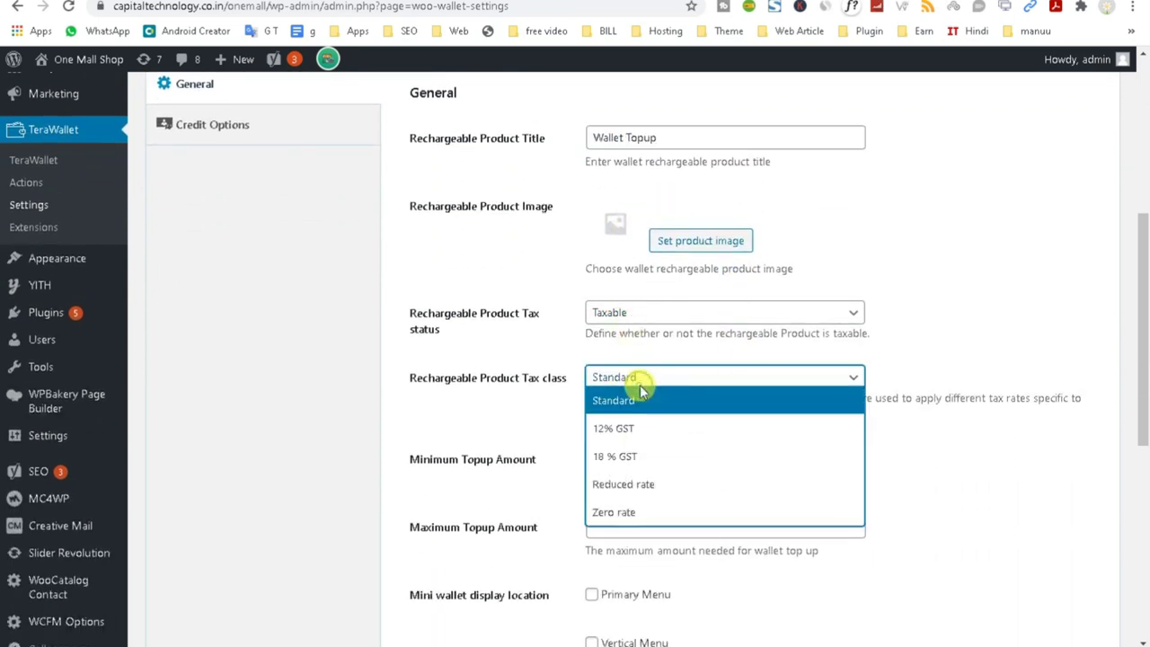
click(543, 420)
scroll(685, 449, down, 3)
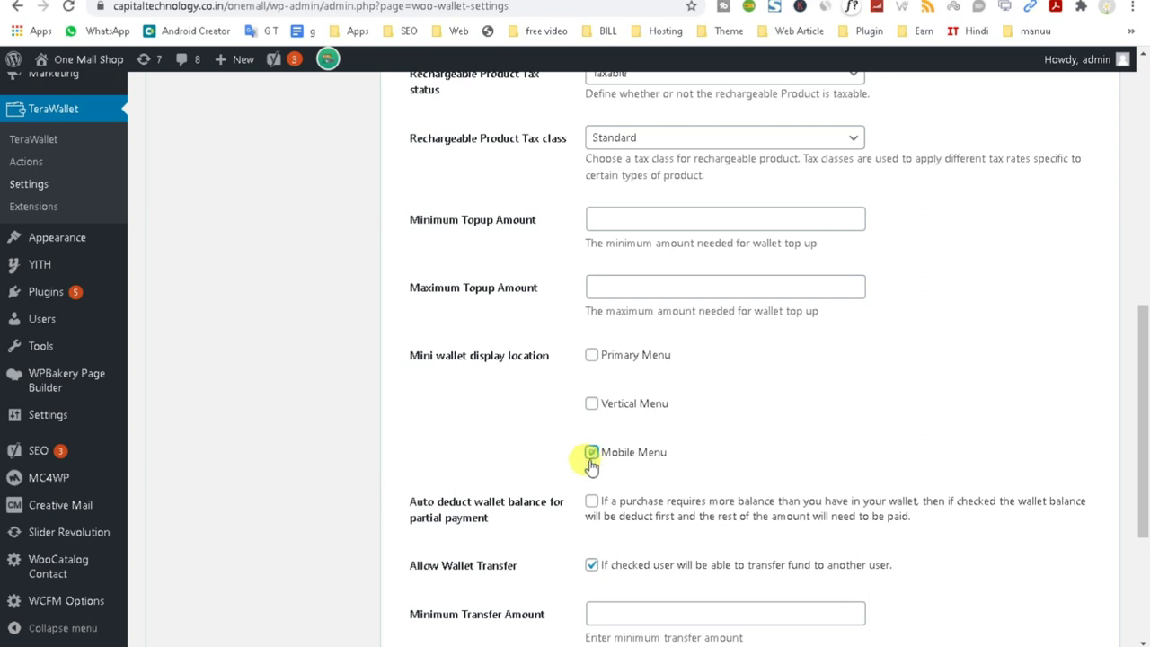
Show the mini wallet in Primary Menu, set minimum transfer 100, Percentage charge 0, and save.
click(591, 357)
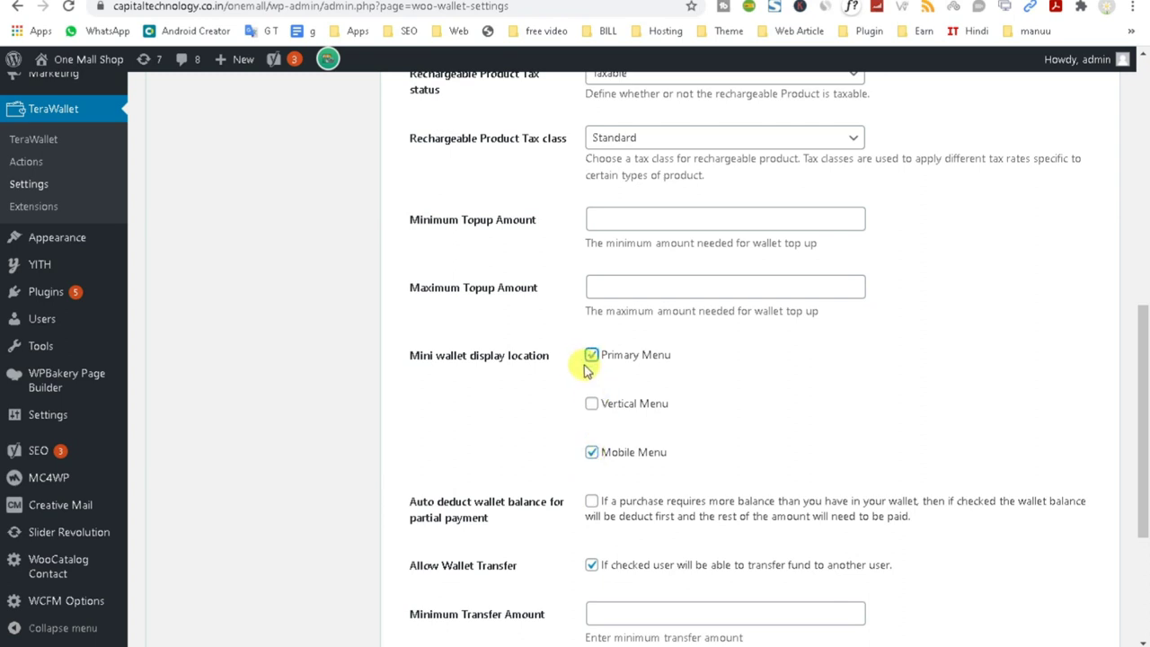
scroll(592, 450, down, 2)
scroll(604, 473, down, 1)
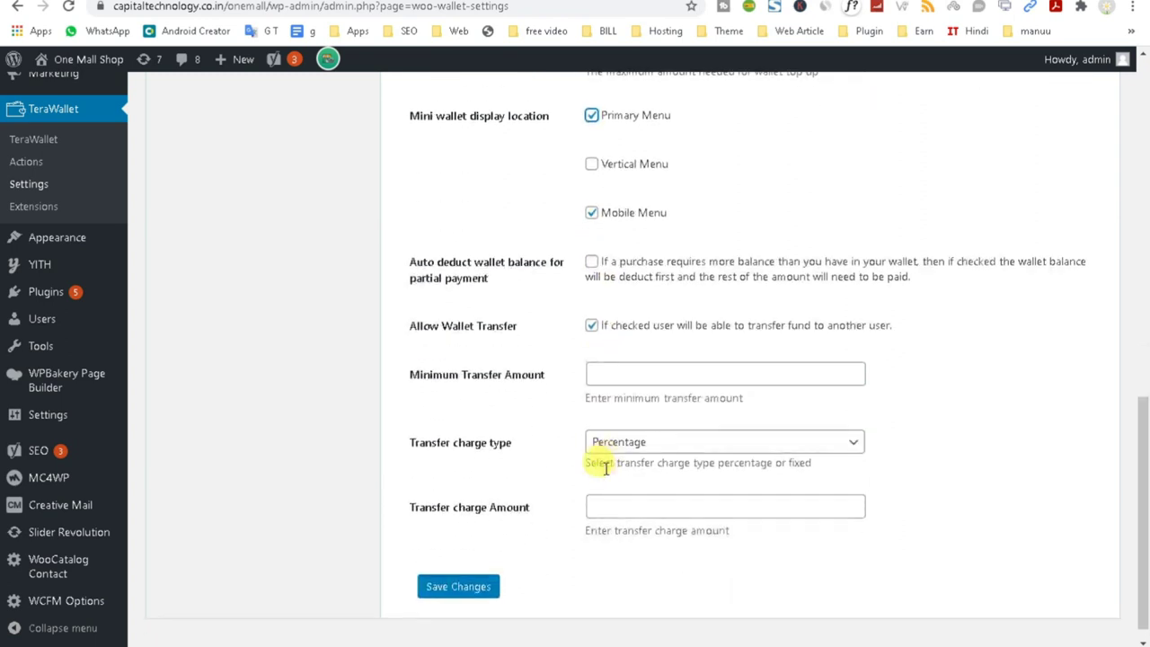
scroll(623, 218, up, 1)
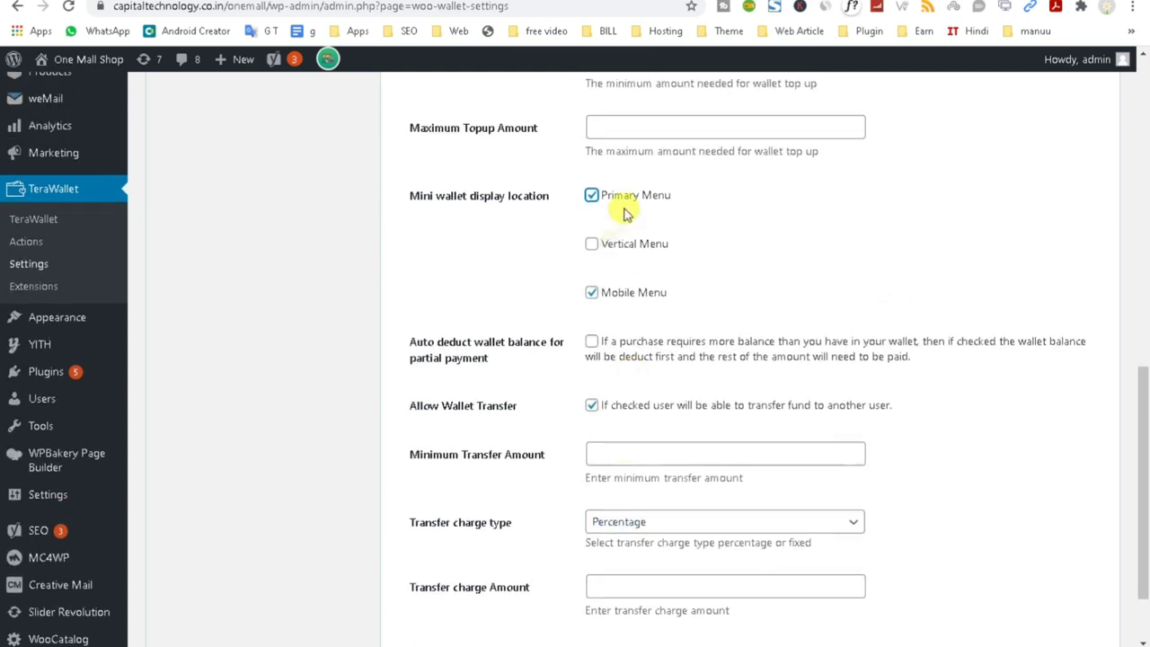
scroll(655, 359, down, 2)
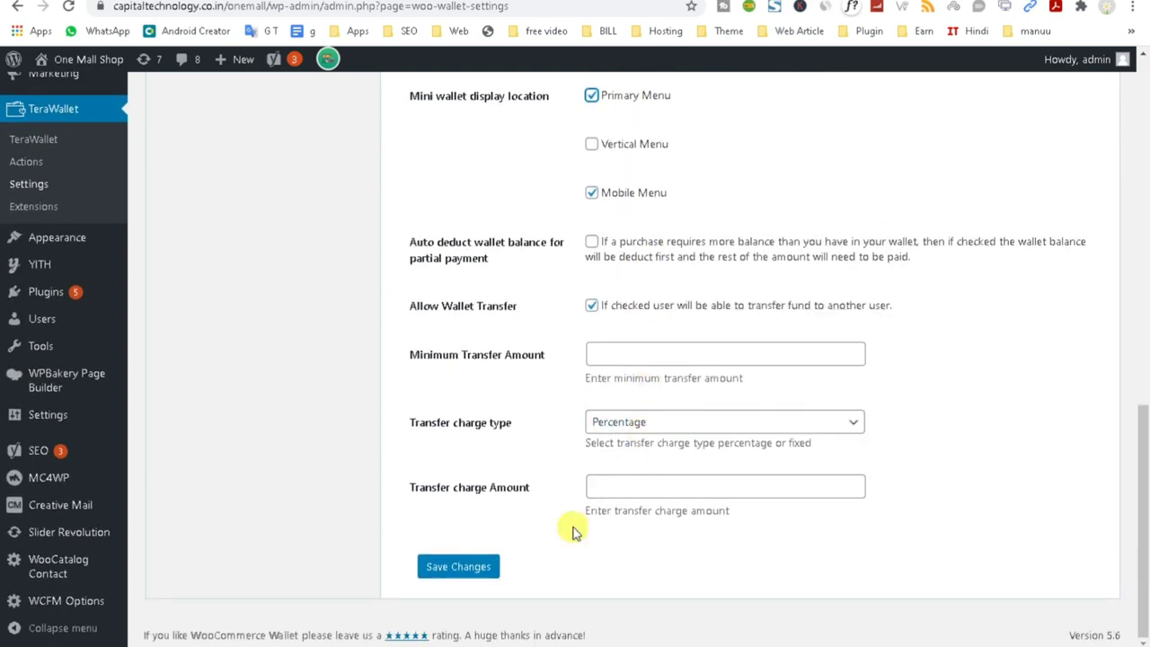
click(616, 351)
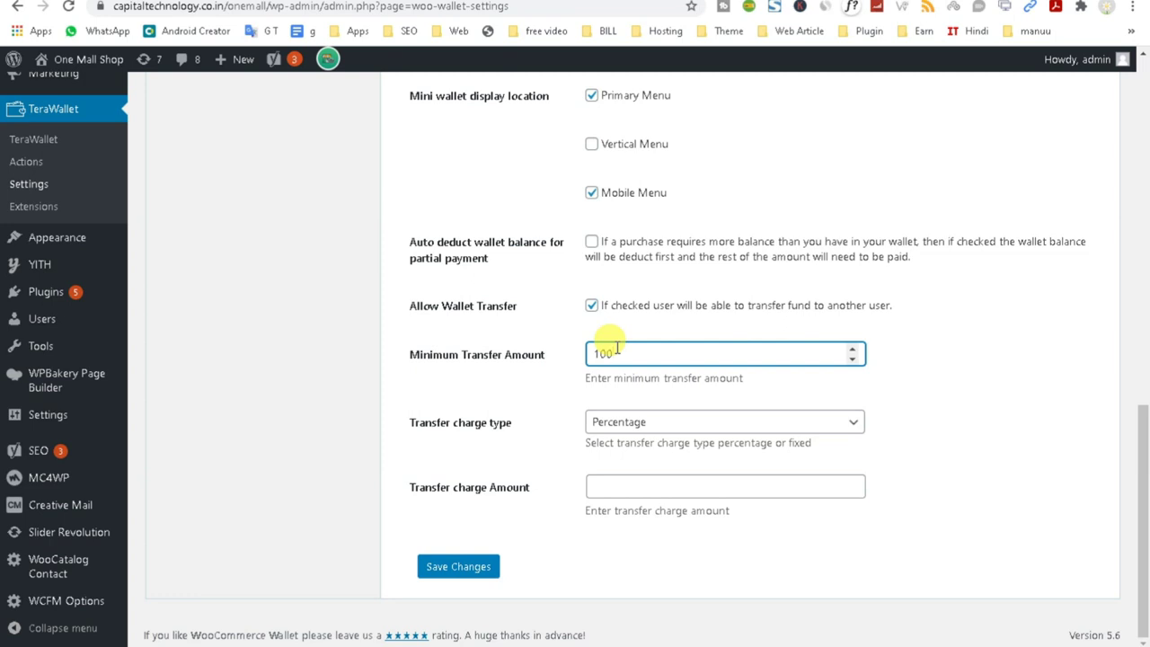
click(644, 427)
click(995, 430)
click(620, 483)
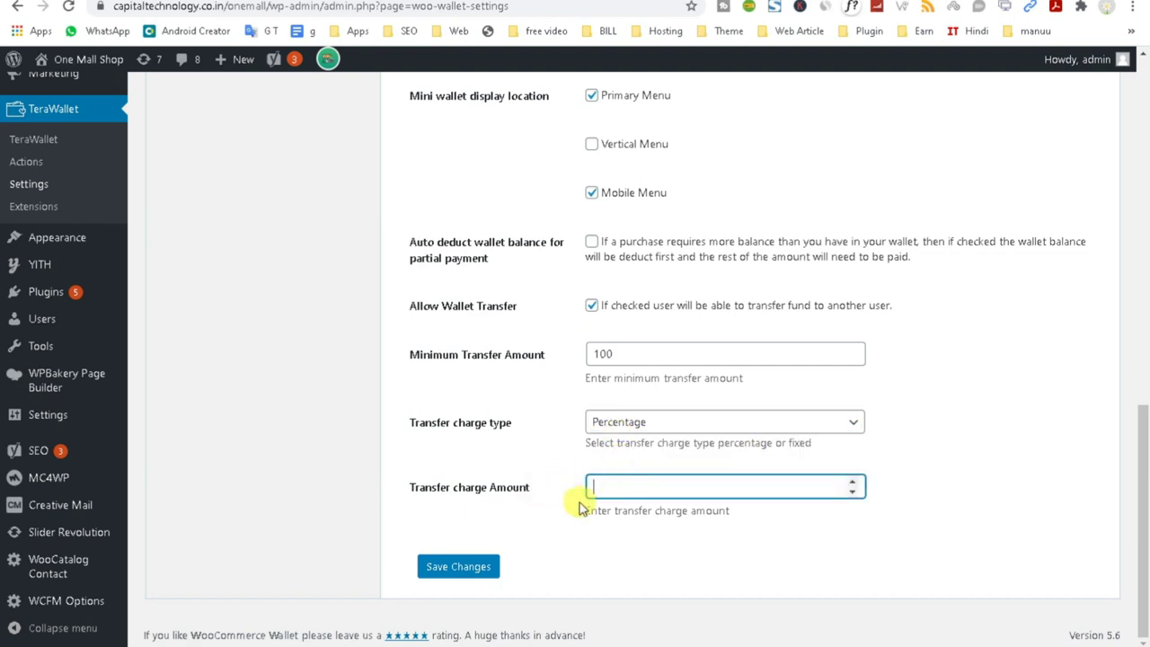
text(0)
click(457, 566)
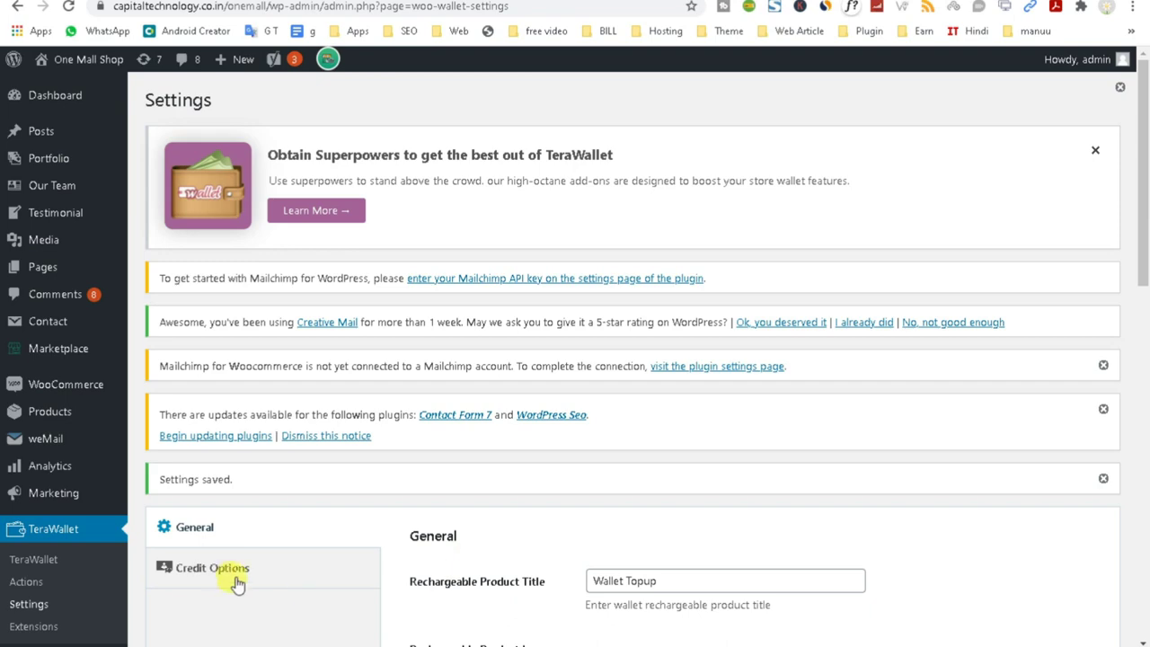
Turn on the Cashback Reward Program in Credit Options and remove Processing from its order statuses.
click(227, 575)
scroll(223, 575, down, 4)
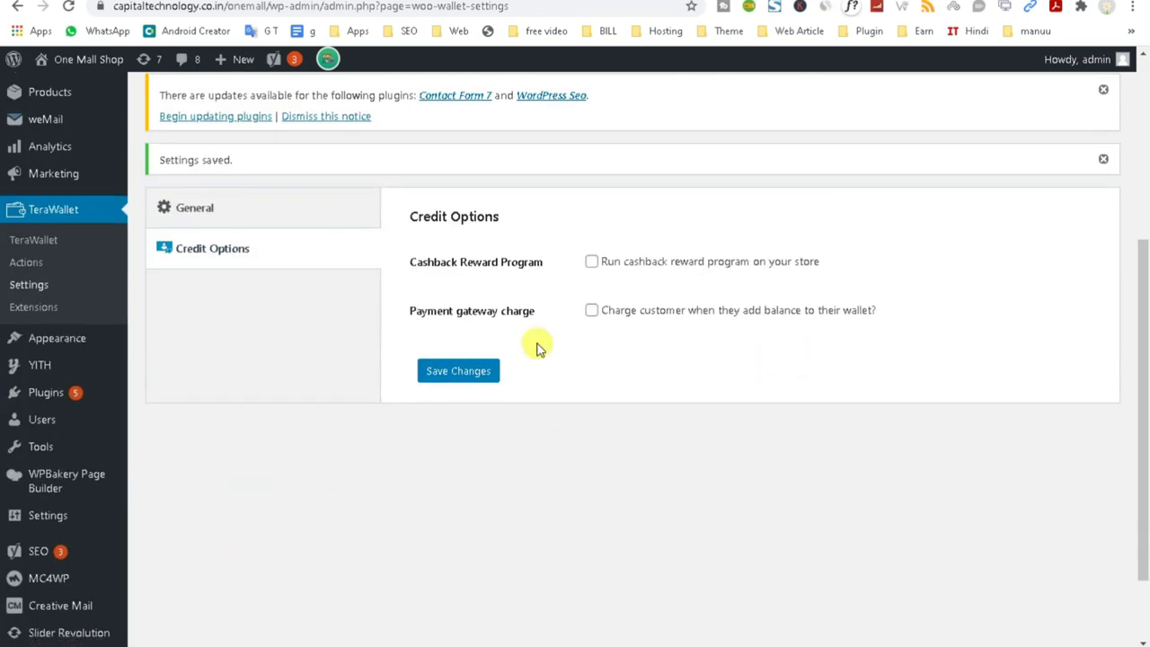
click(590, 262)
scroll(591, 262, down, 3)
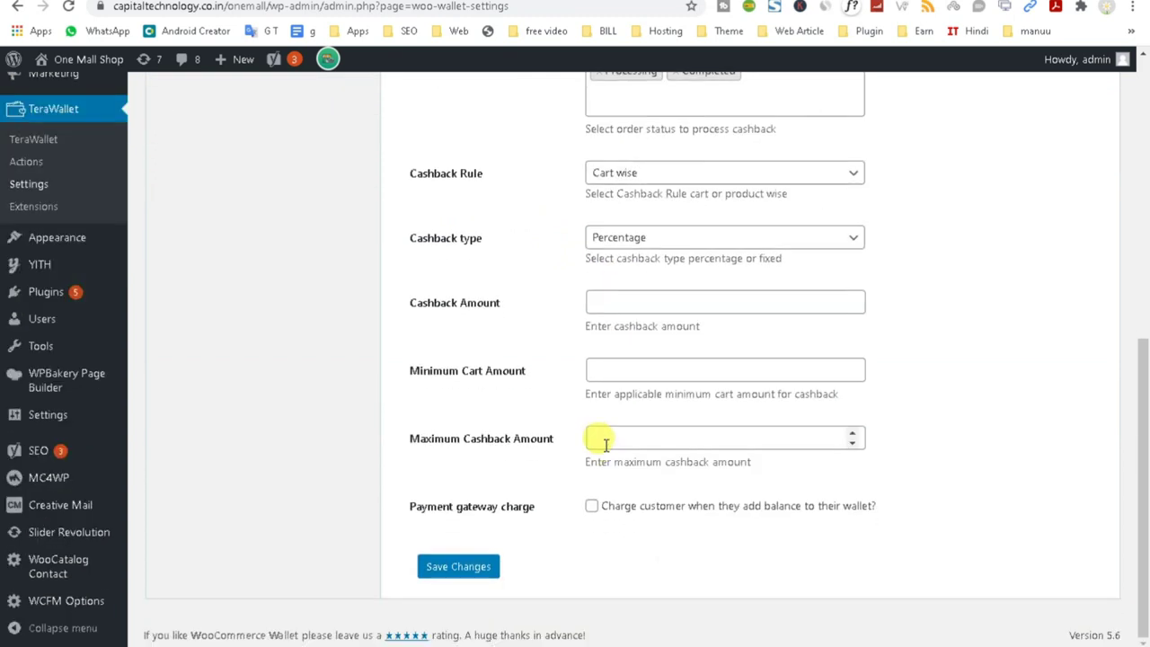
scroll(595, 378, up, 2)
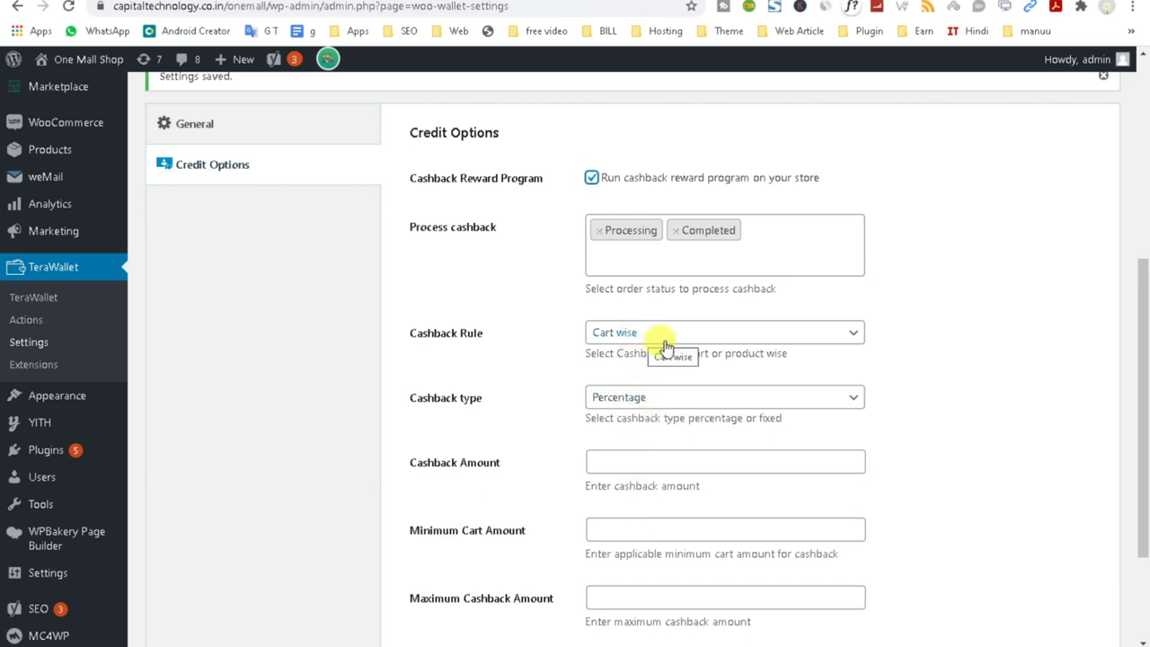
click(604, 252)
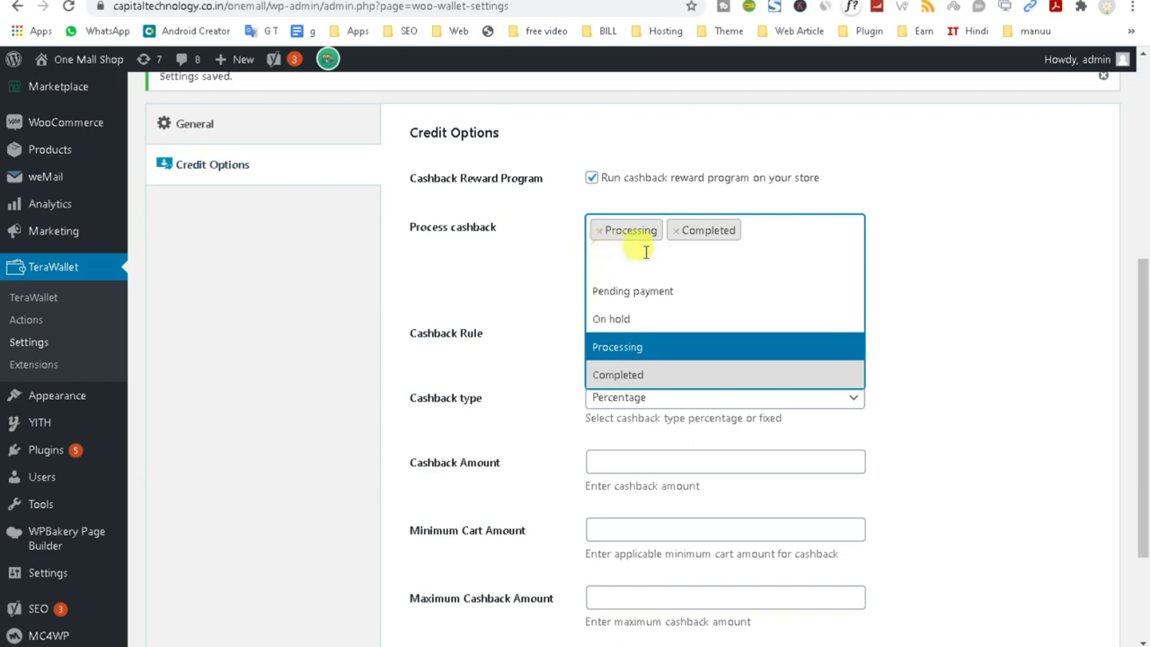
click(600, 231)
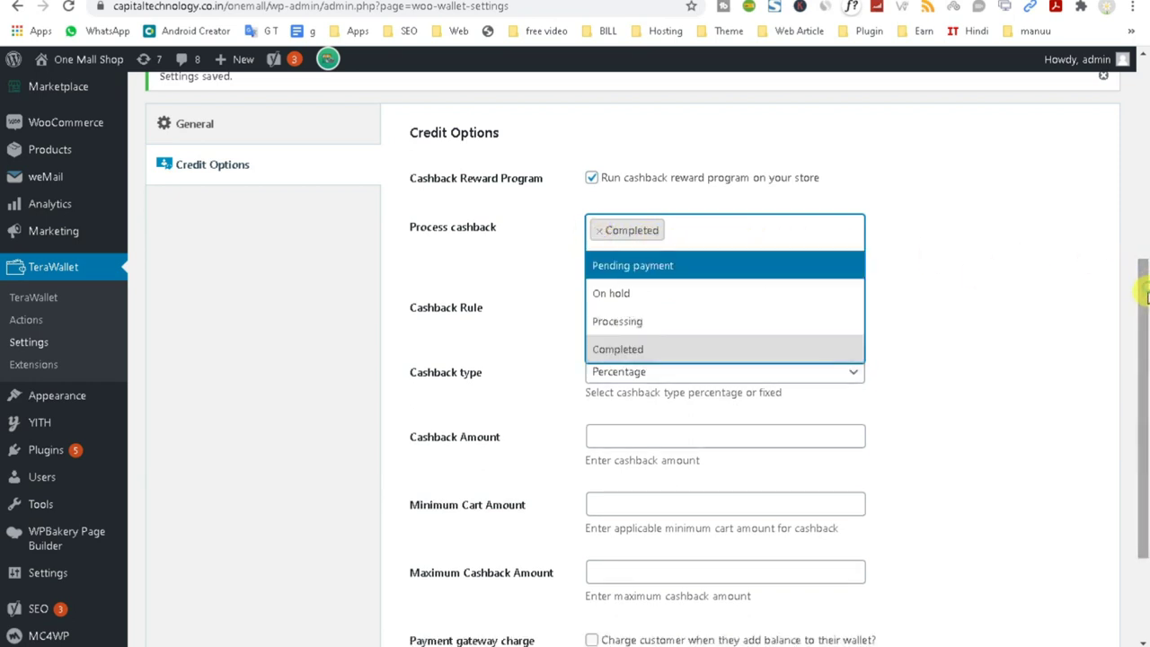
click(416, 440)
Set the cashback amount to 50, minimum cart amount to 1000 and maximum cashback to 500.
drag(479, 444, 403, 437)
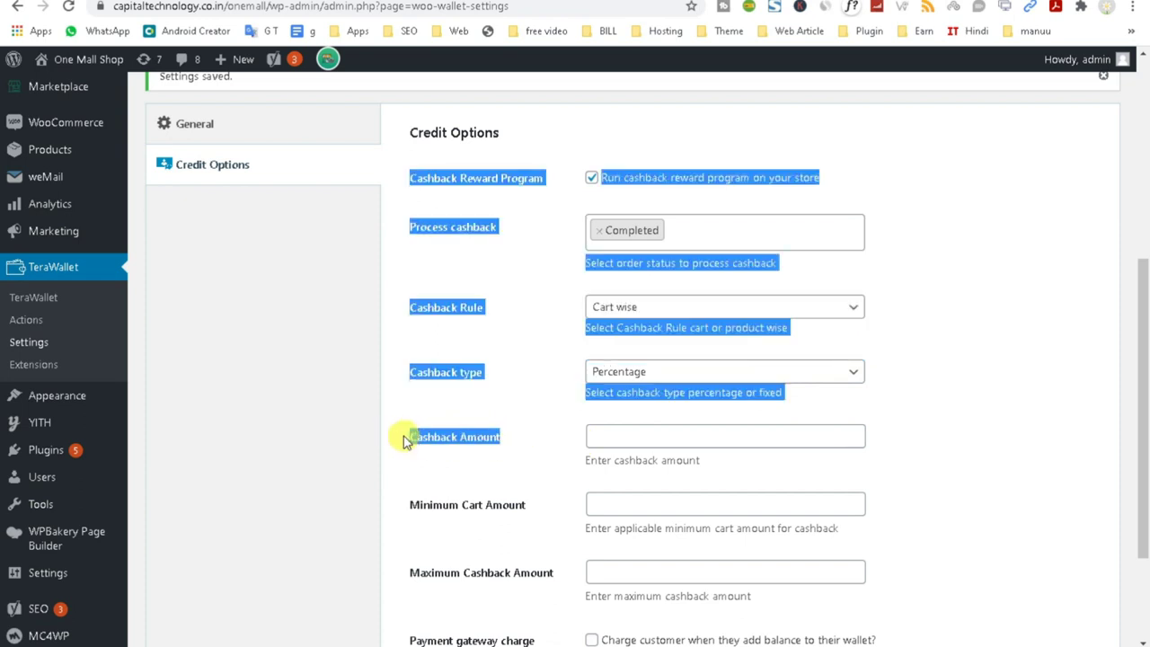
double_click(432, 440)
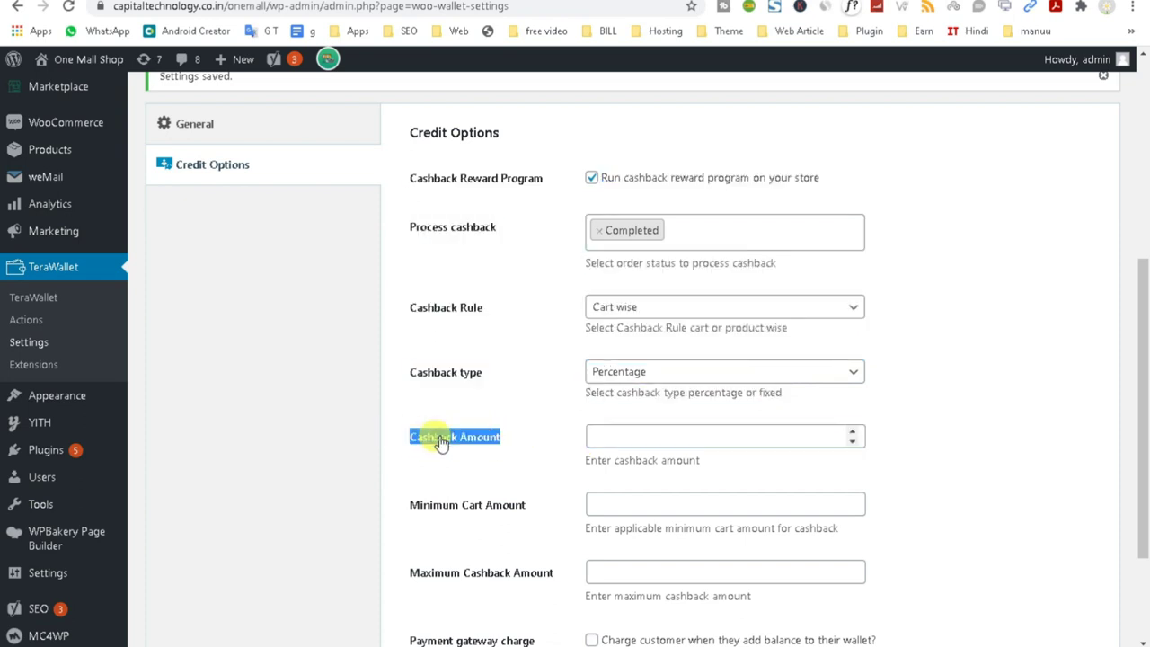
click(593, 434)
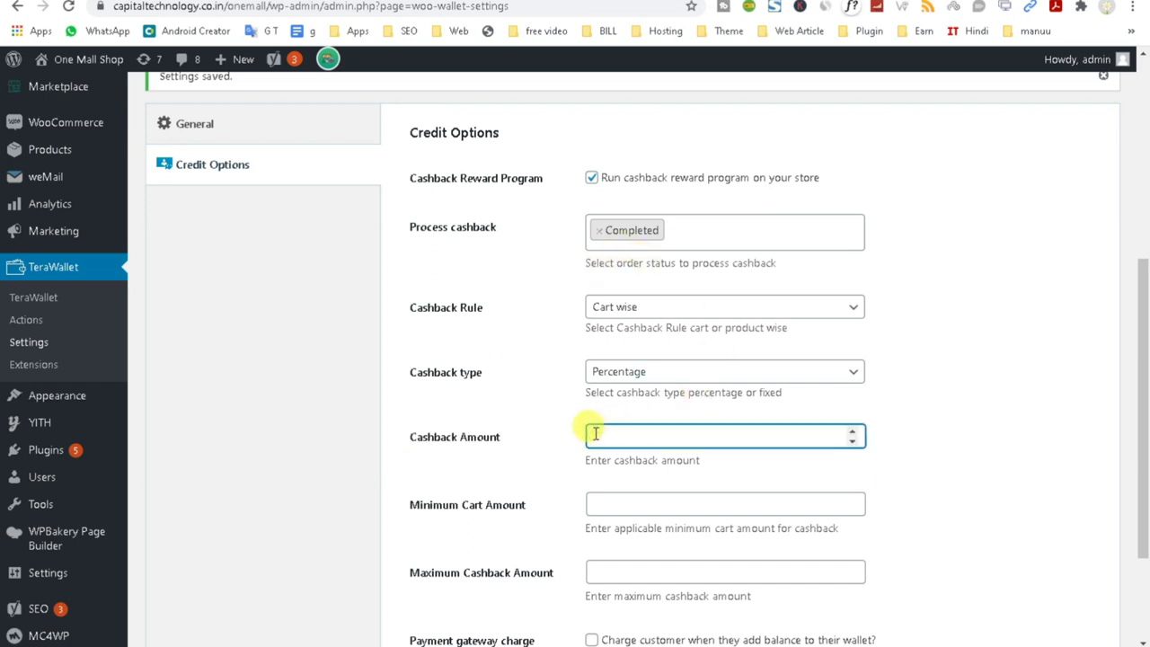
click(535, 476)
click(645, 507)
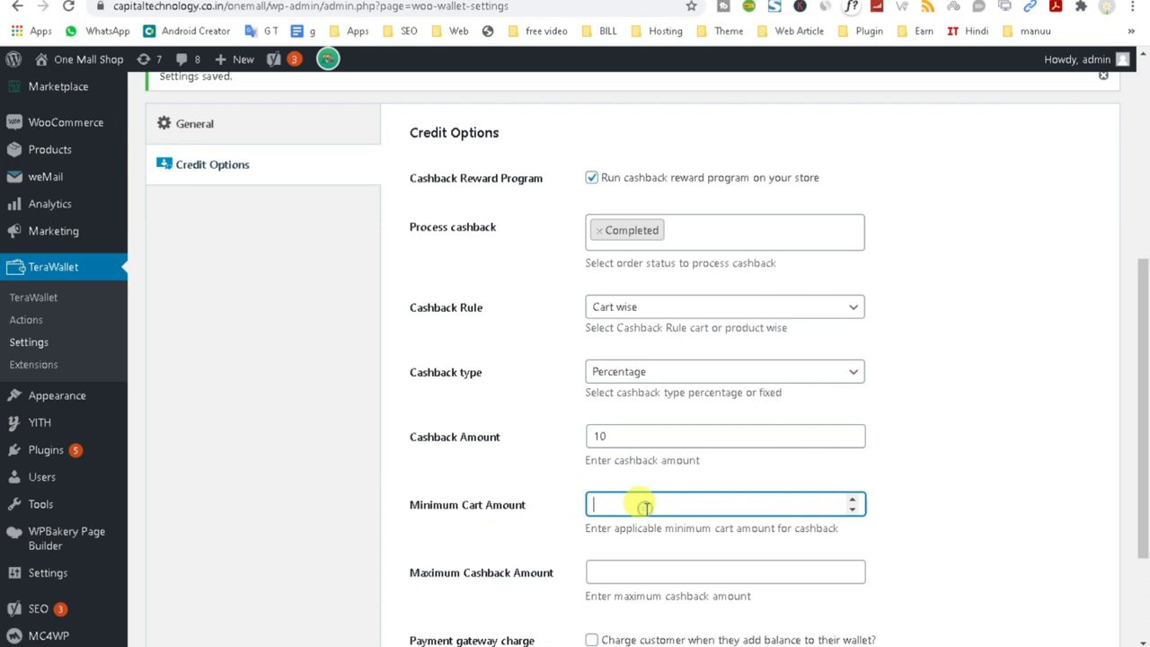
click(437, 539)
scroll(436, 544, down, 2)
click(611, 367)
click(511, 368)
click(514, 306)
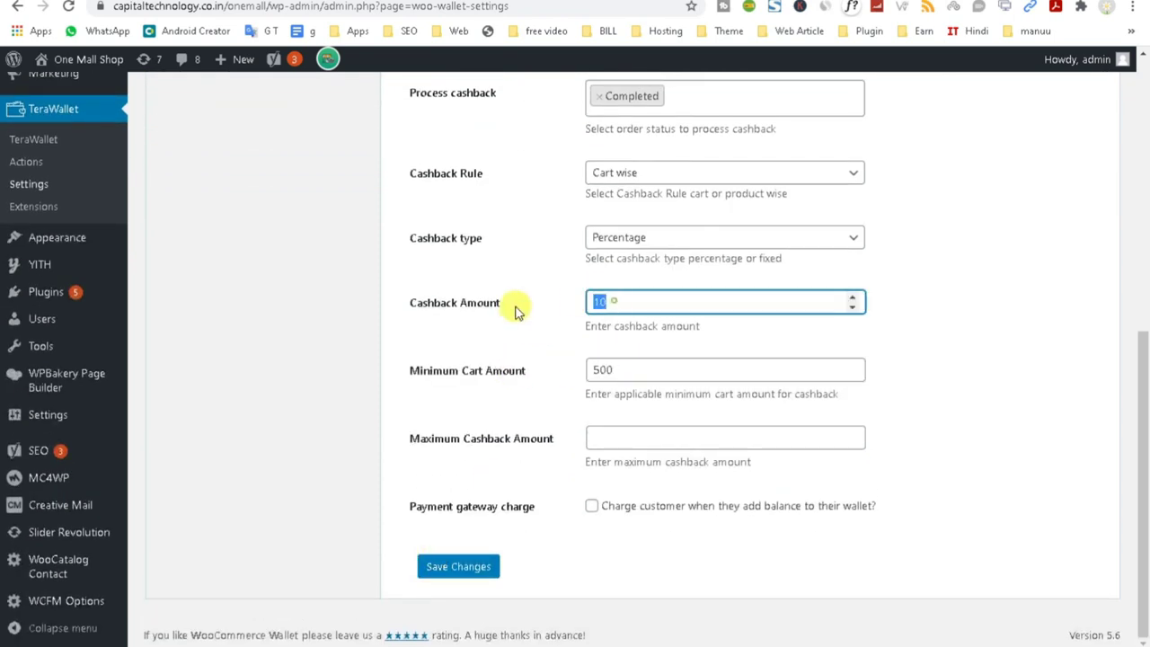
click(618, 368)
drag(611, 368, 575, 373)
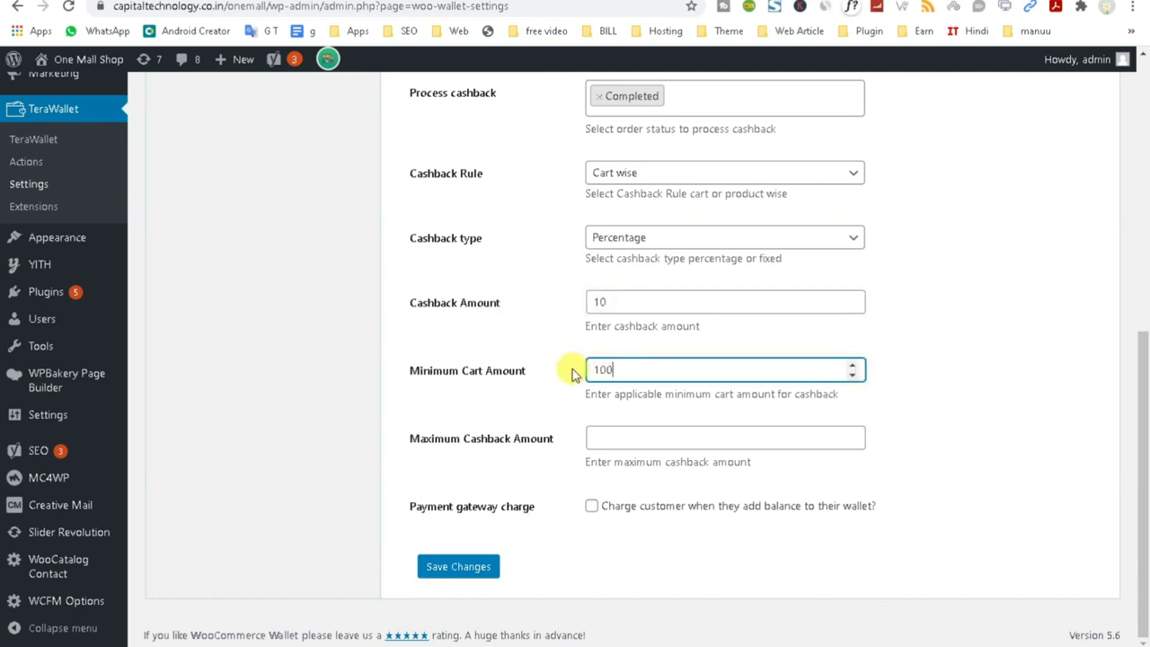
text(1000)
key(shift+Tab)
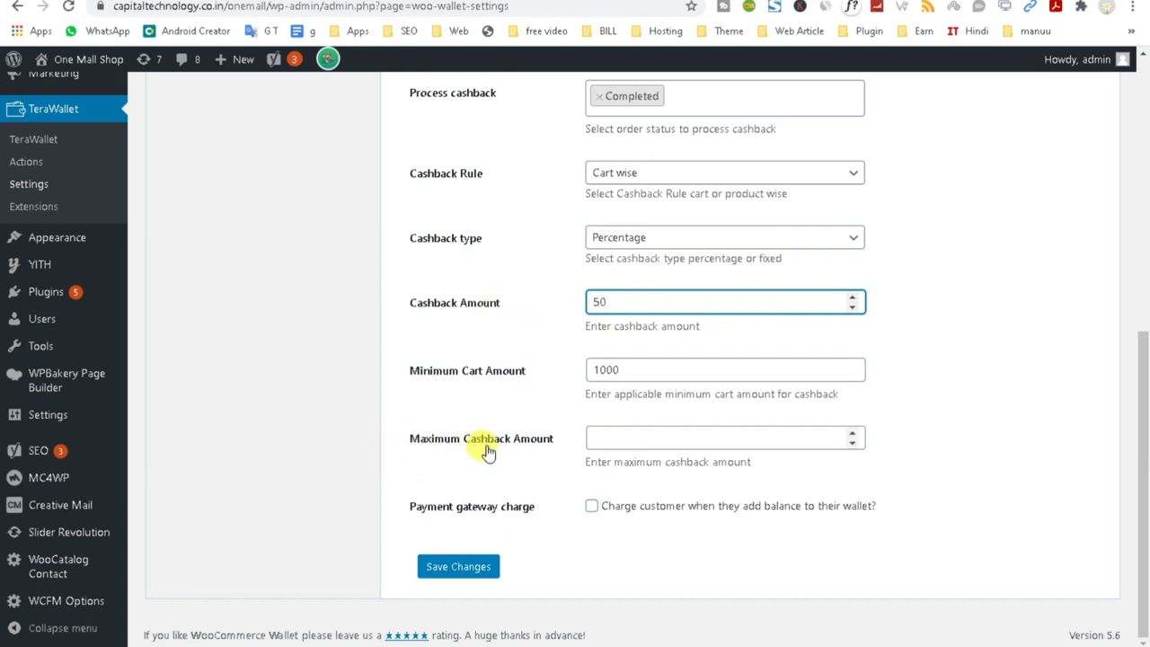
click(622, 434)
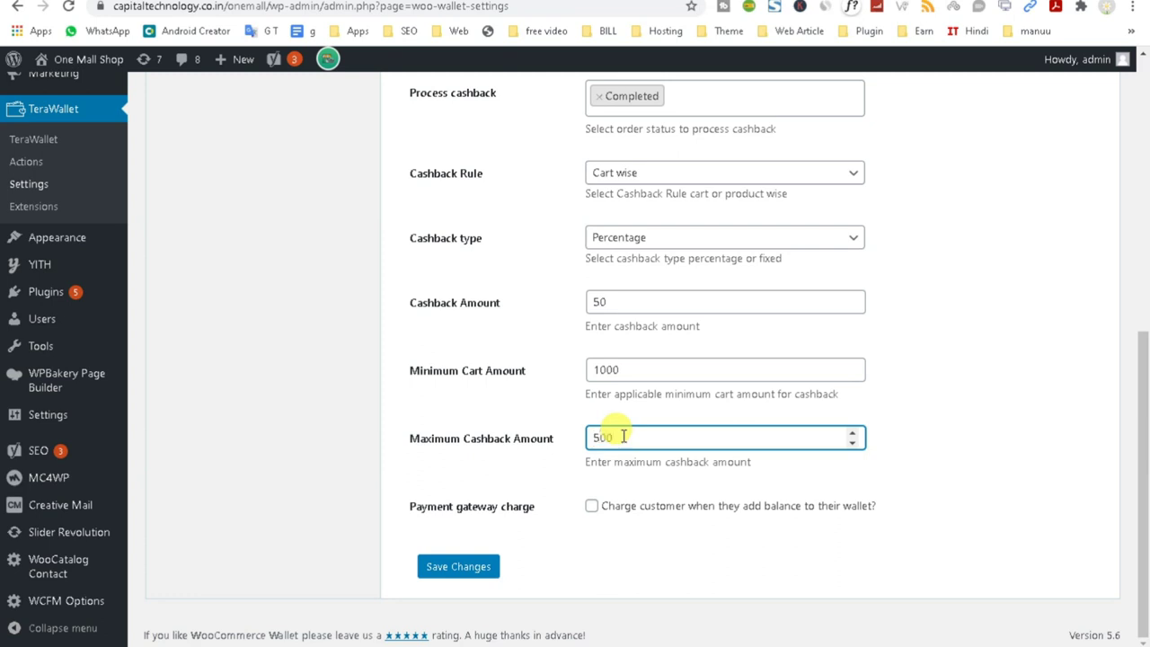
Leave the payment gateway charge switched off and save the Credit Options.
click(591, 508)
click(591, 507)
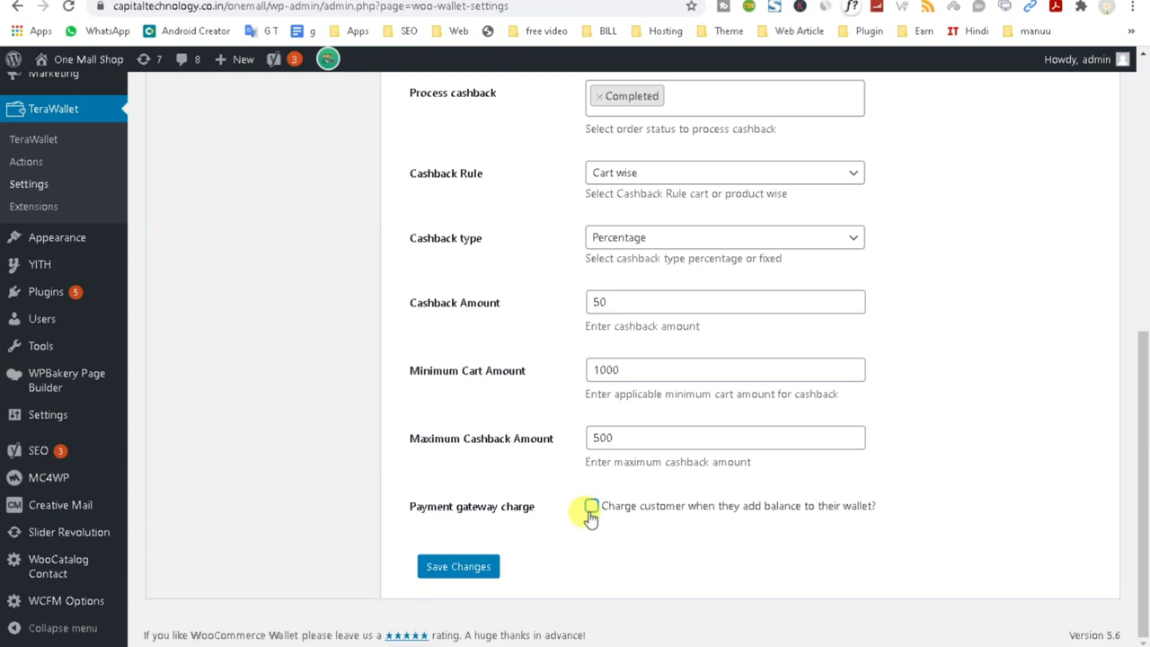
click(591, 507)
click(611, 554)
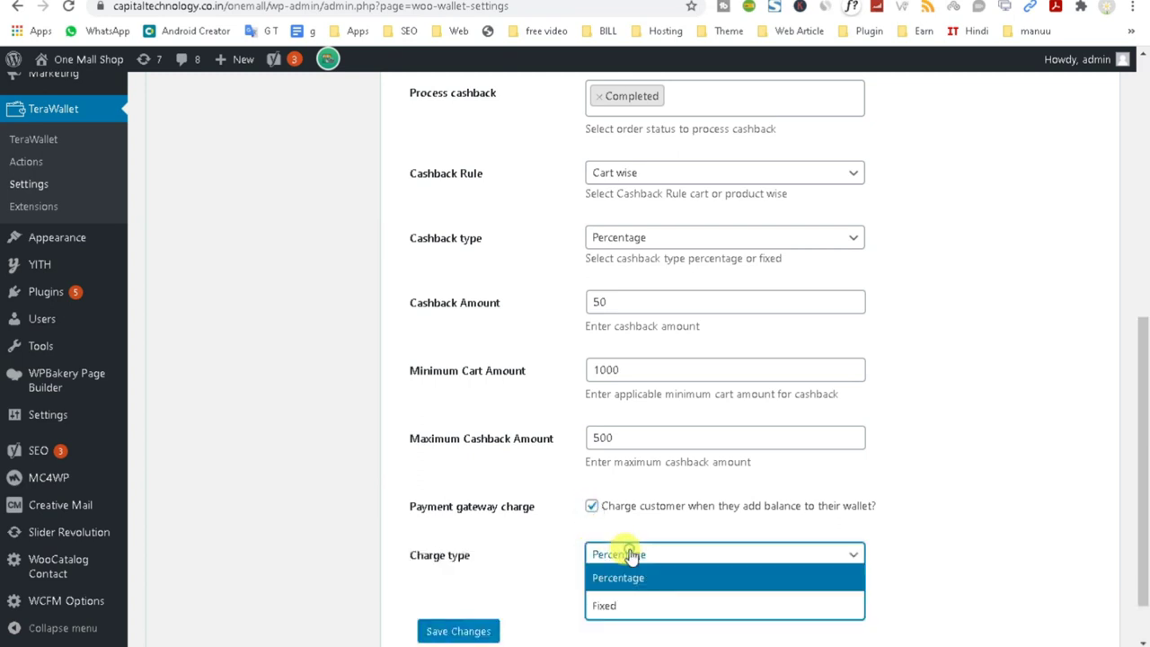
click(621, 604)
click(632, 561)
click(616, 576)
click(591, 507)
click(467, 567)
scroll(611, 571, up, 3)
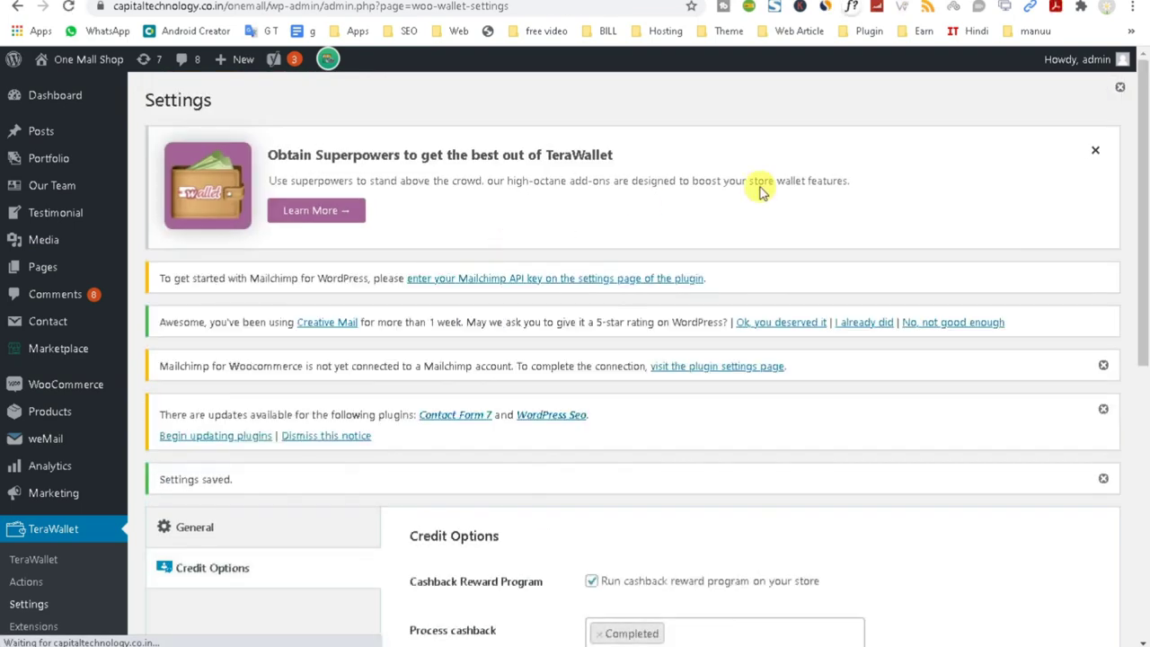
Toggle the cashback reward program off and back on, leaving it enabled.
scroll(725, 503, down, 4)
scroll(697, 388, down, 3)
scroll(675, 380, up, 6)
click(591, 363)
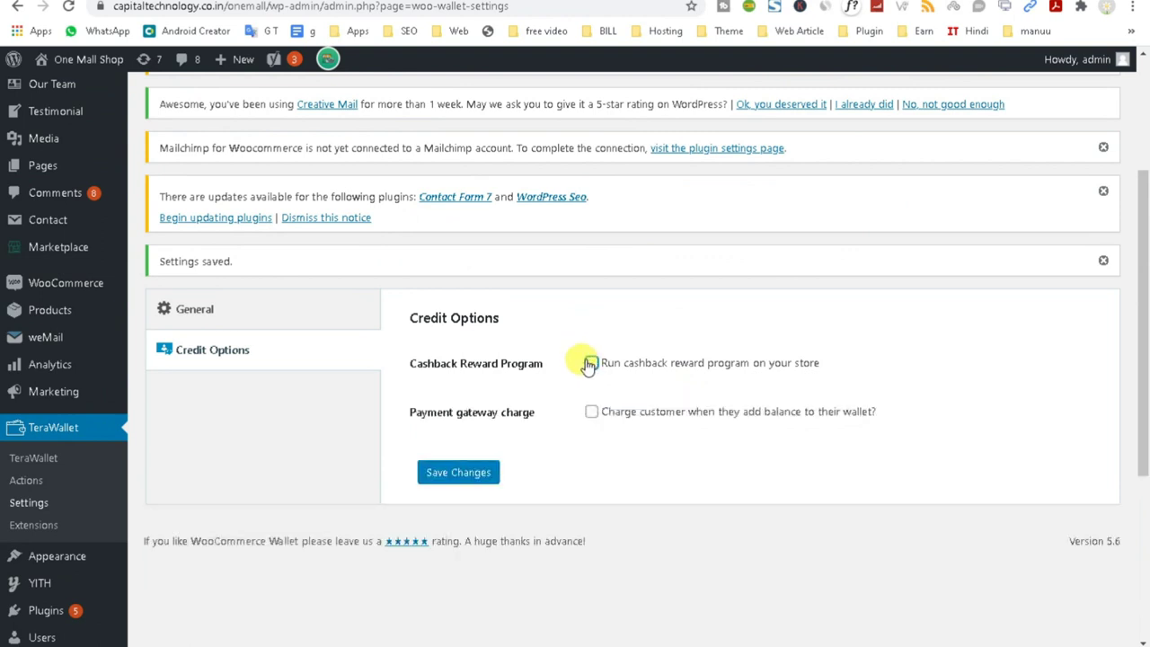
click(591, 363)
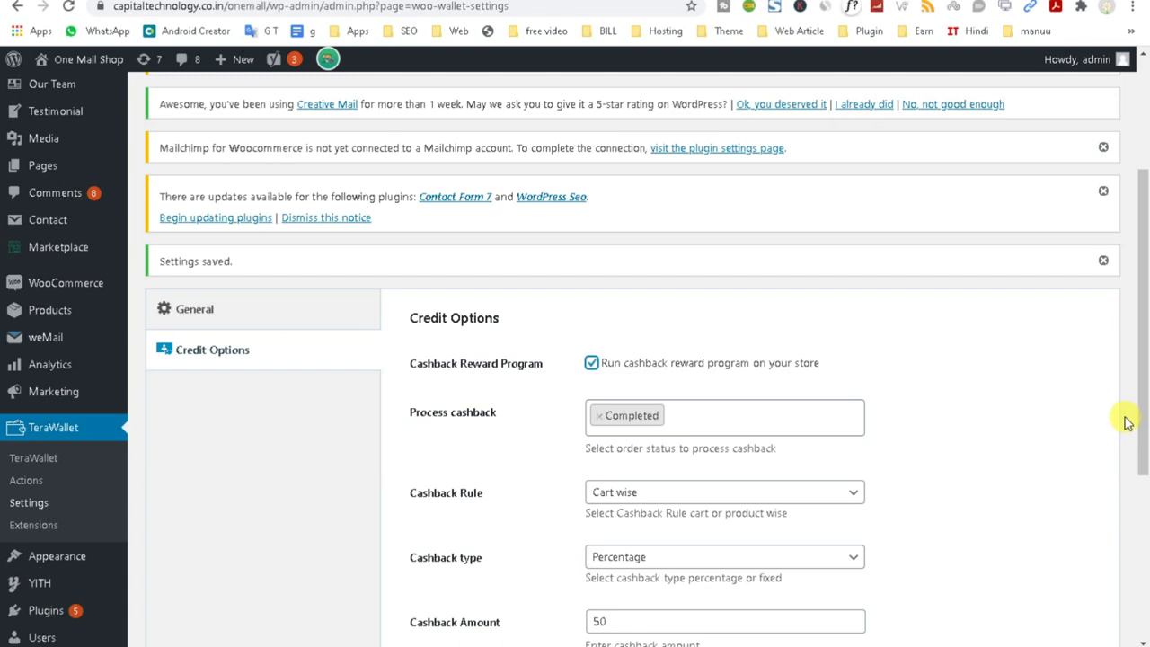
scroll(1129, 422, up, 3)
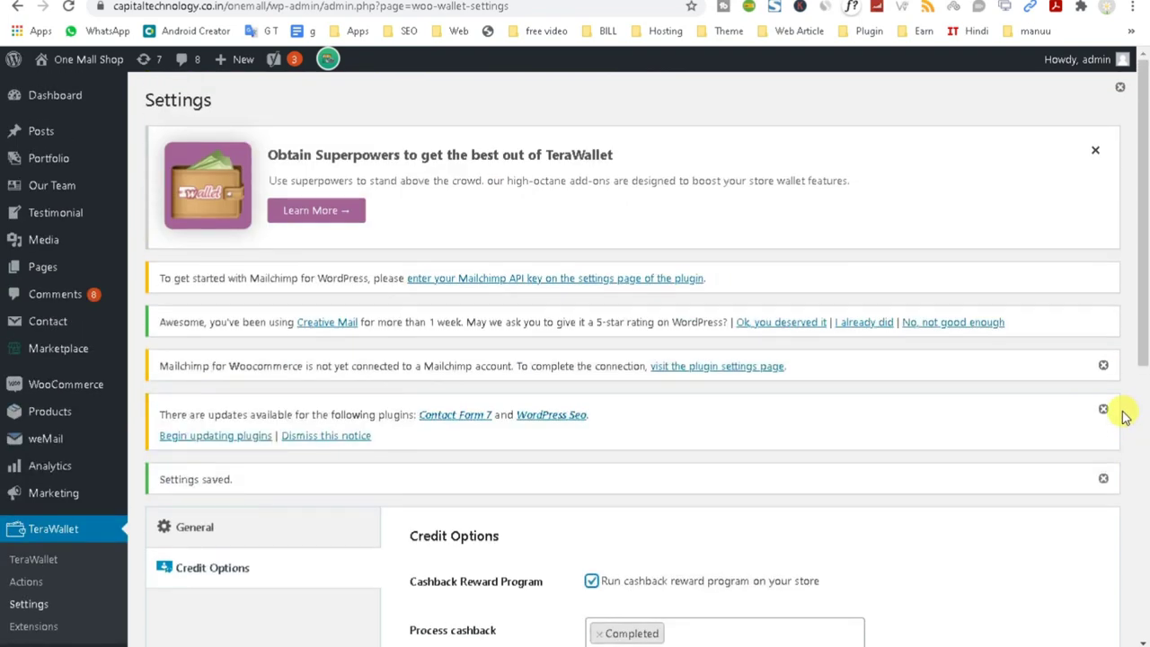
scroll(1123, 416, down, 2)
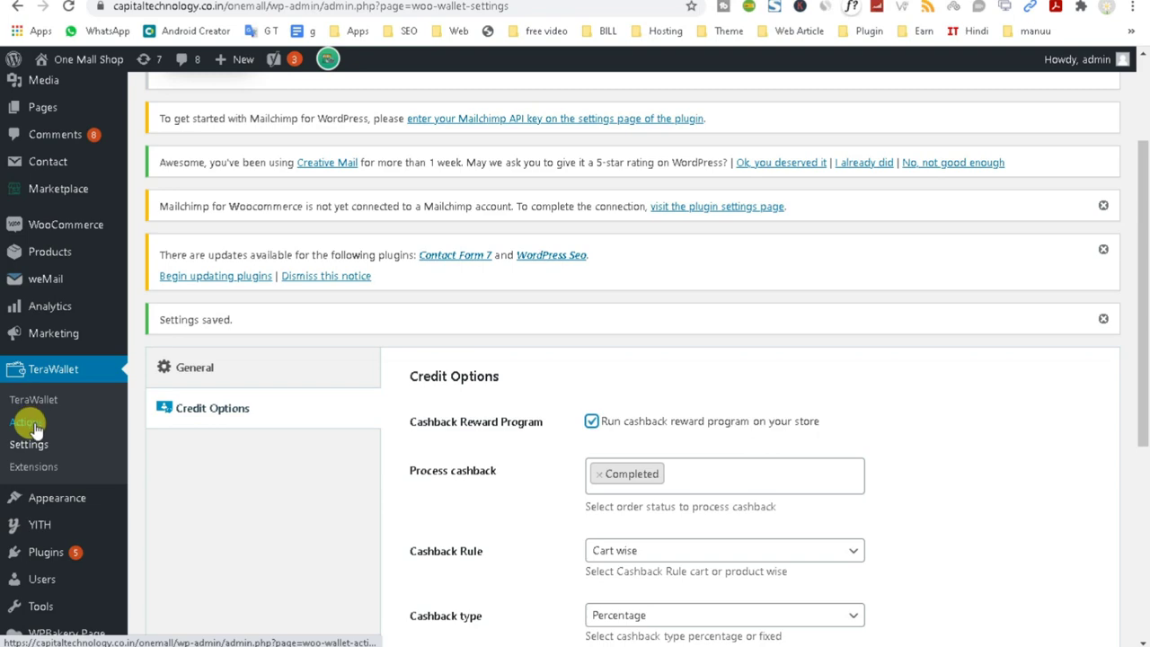
View the Installed Plugins list, then go to the OneMall store front page.
mouse_move(56, 554)
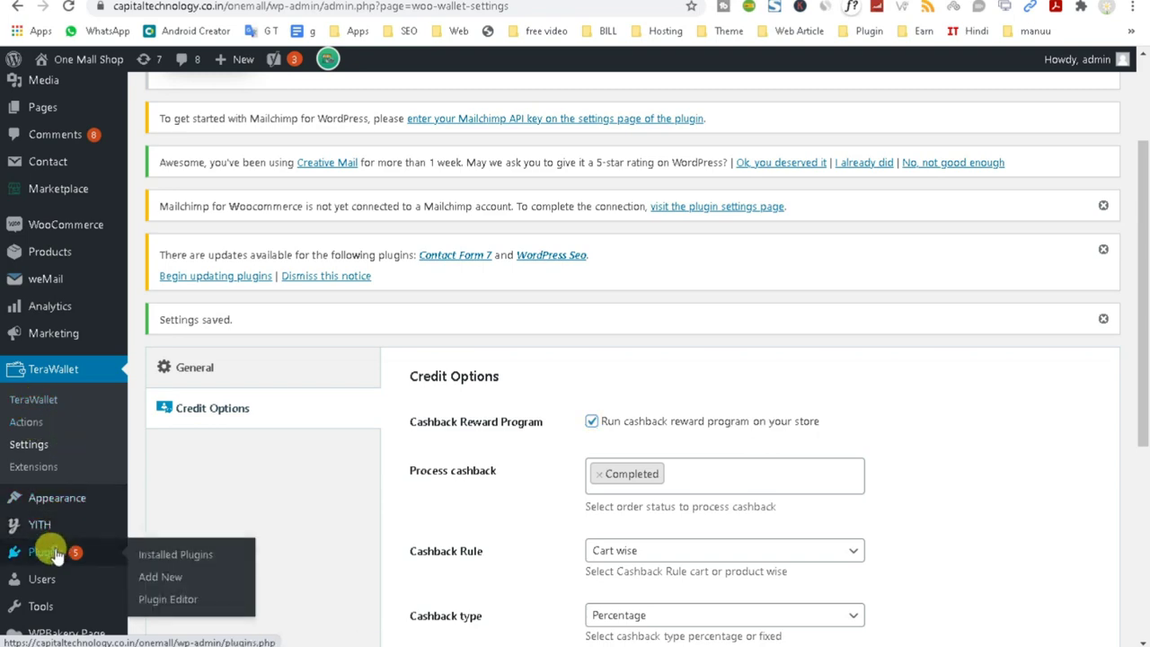
click(55, 555)
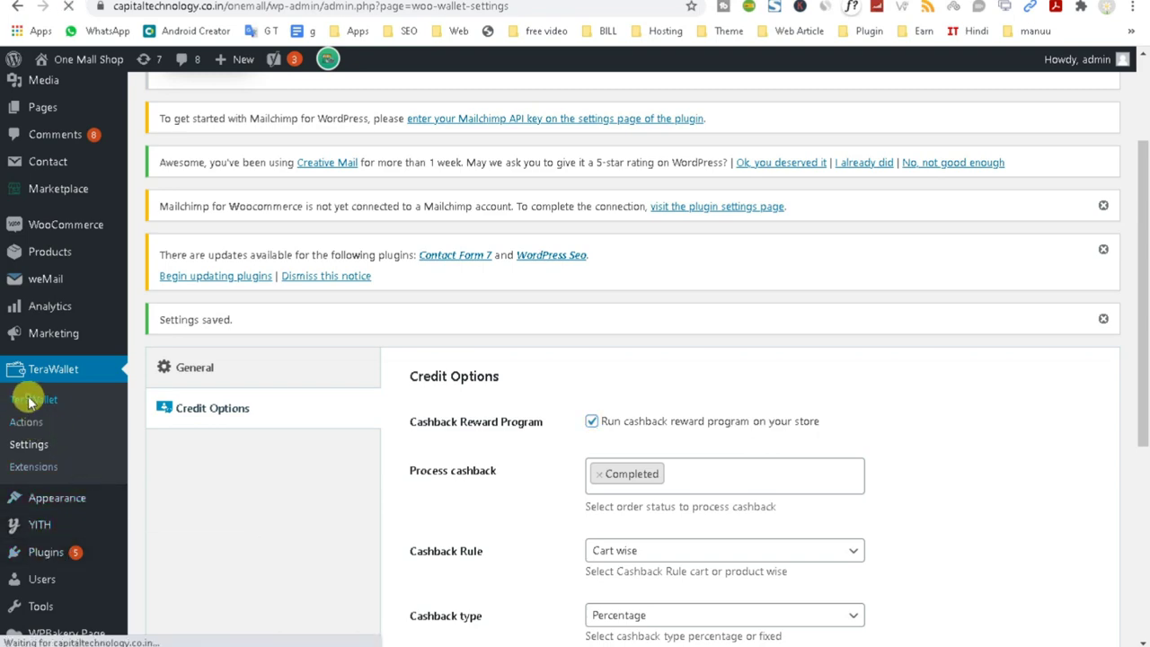
scroll(461, 470, down, 3)
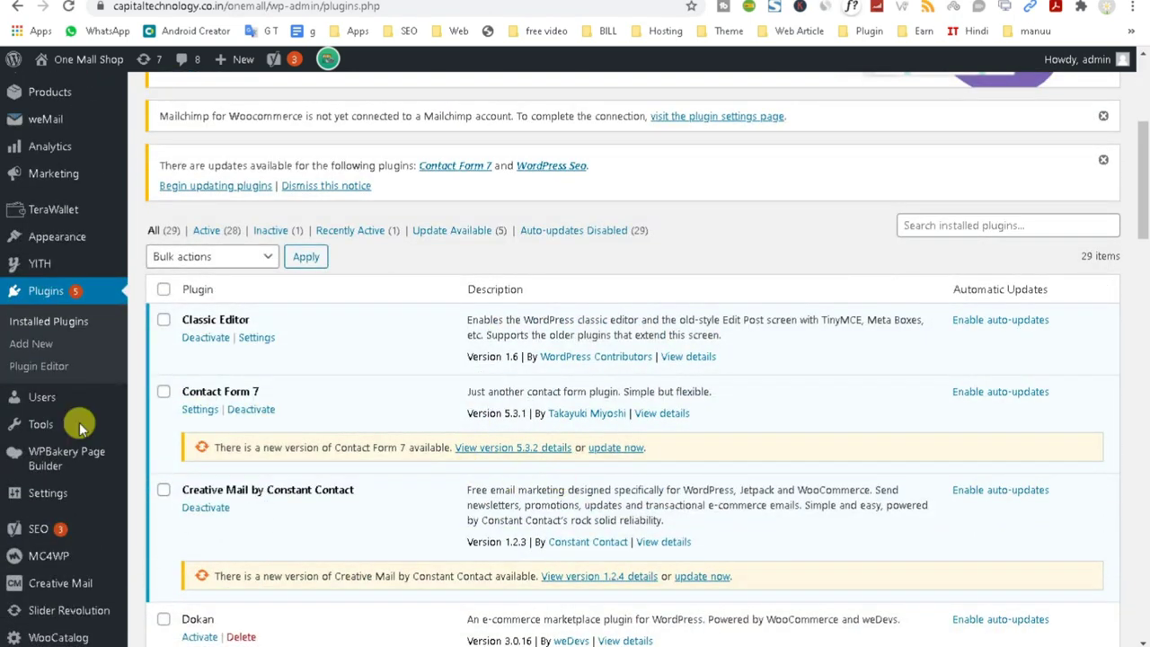
click(56, 209)
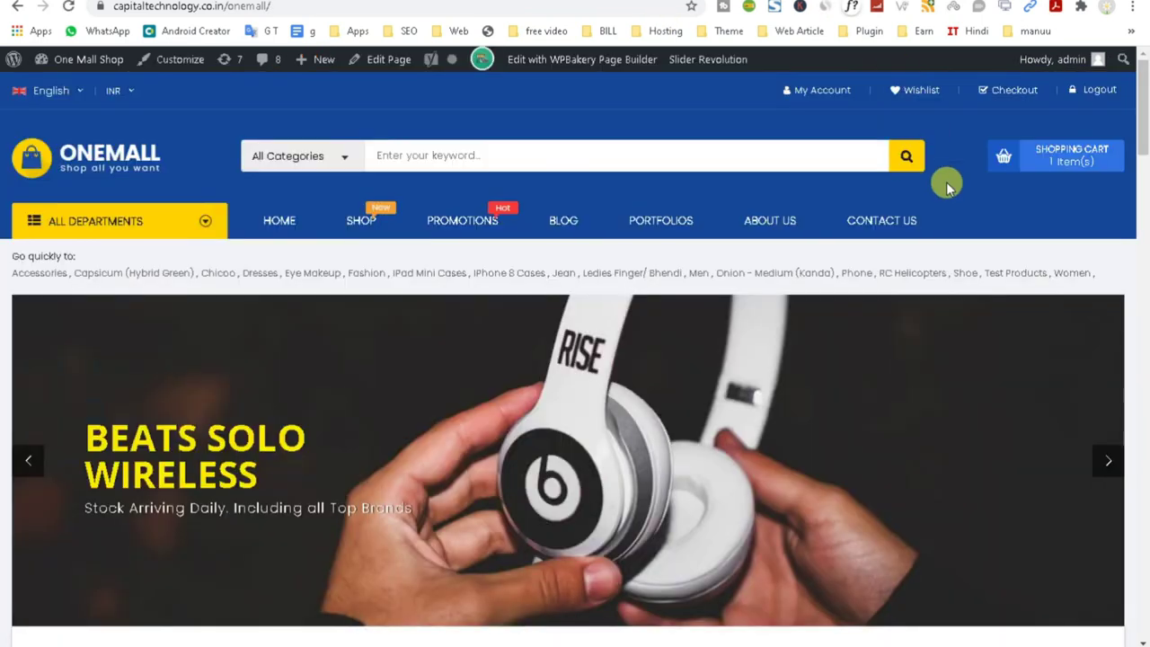
Reload the store home page, copy its web address and paste it into a new tab.
drag(1074, 229, 50, 220)
click(68, 7)
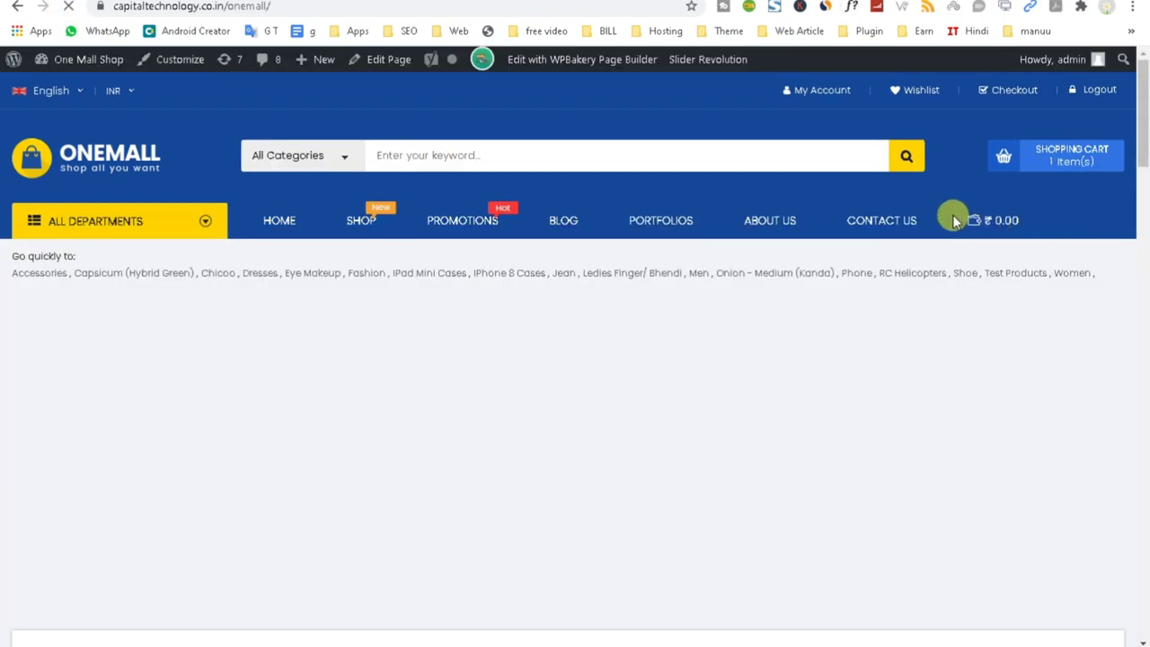
double_click(1012, 215)
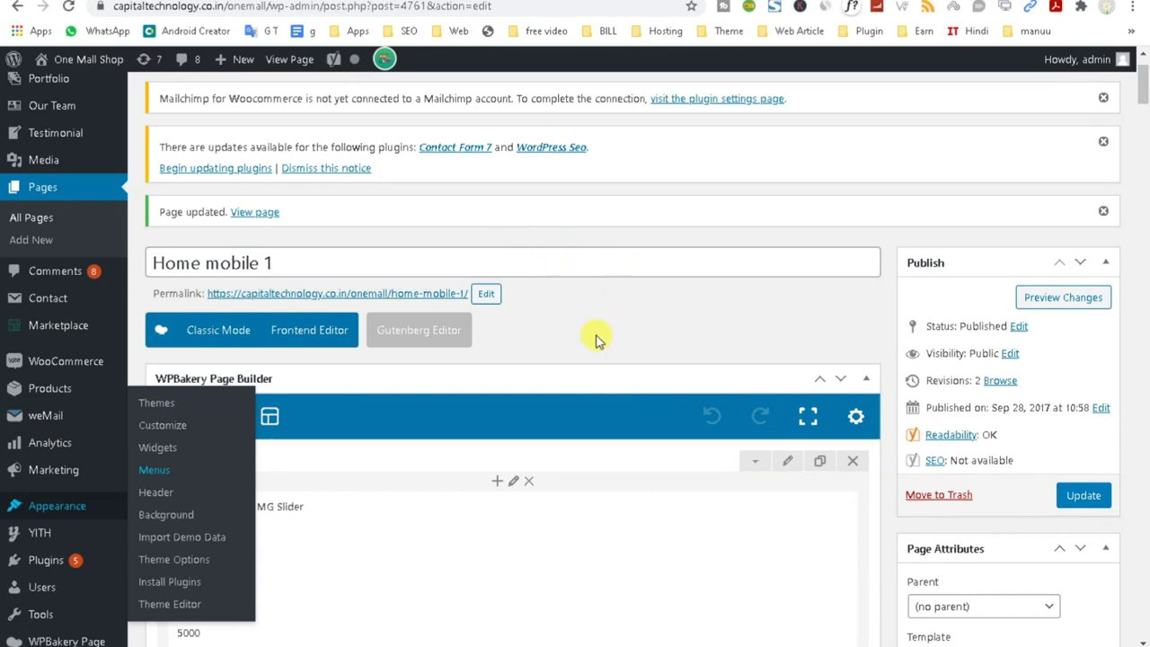
click(595, 336)
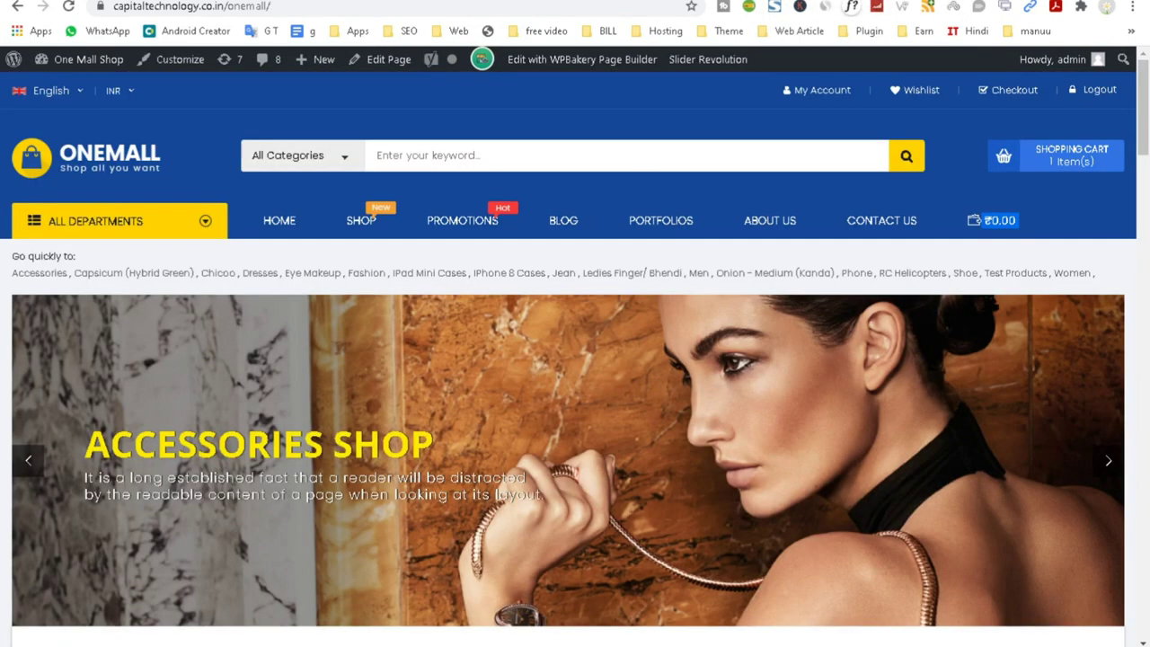
click(222, 7)
right_click(172, 6)
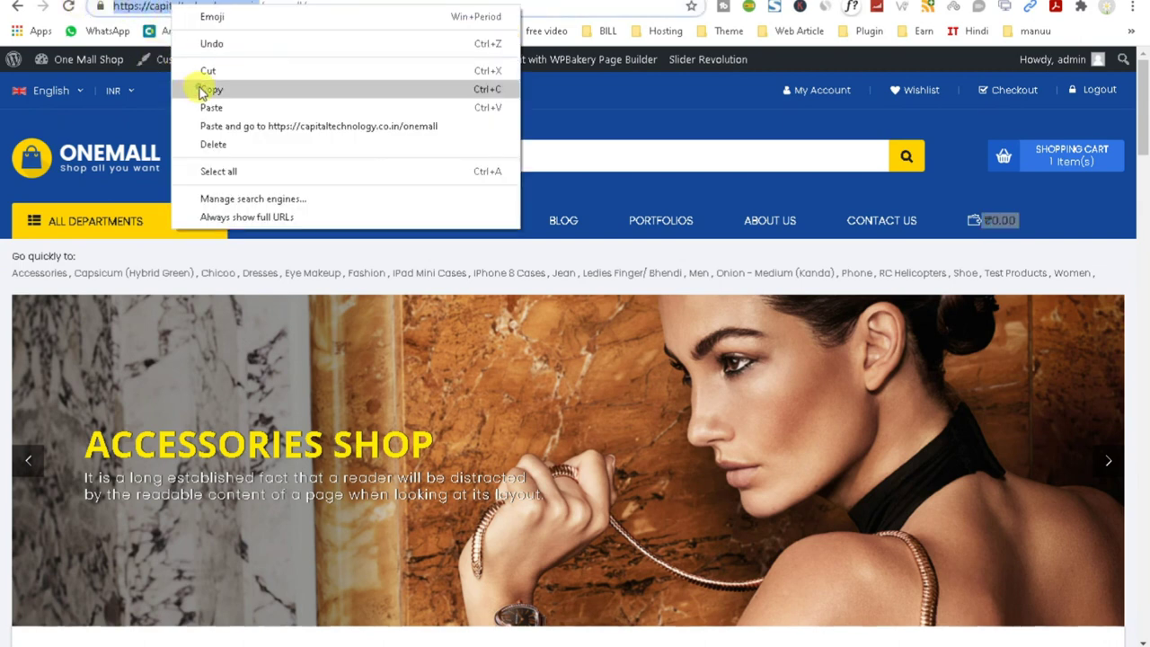
click(211, 90)
key(ctrl+t)
right_click(508, 7)
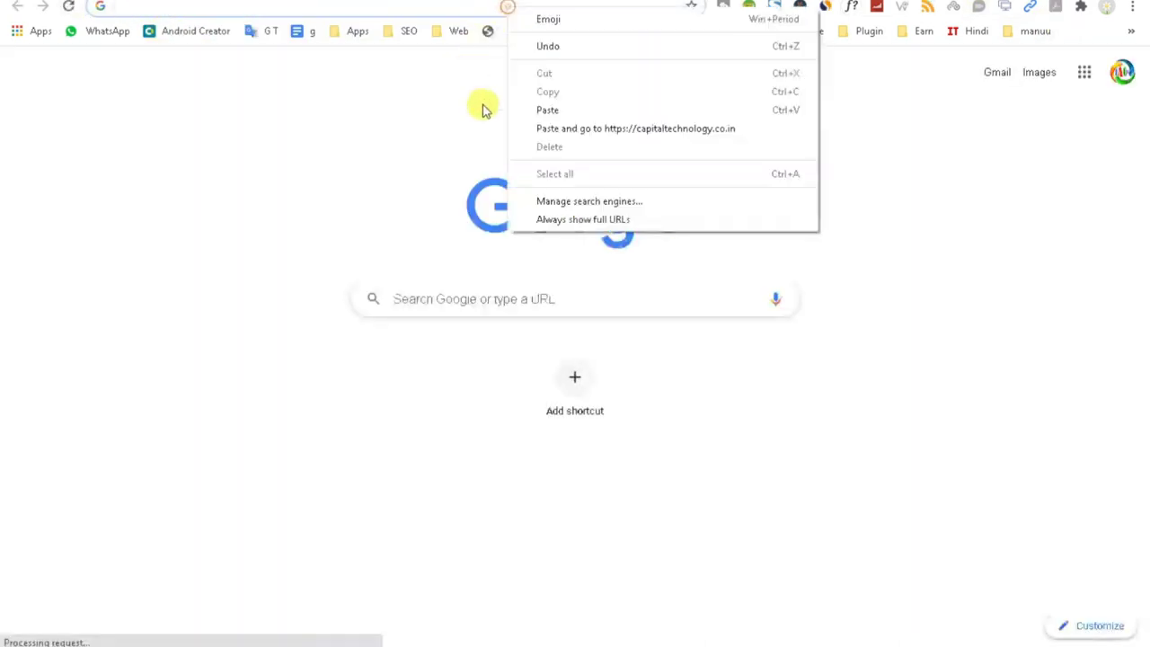
click(568, 110)
key(Return)
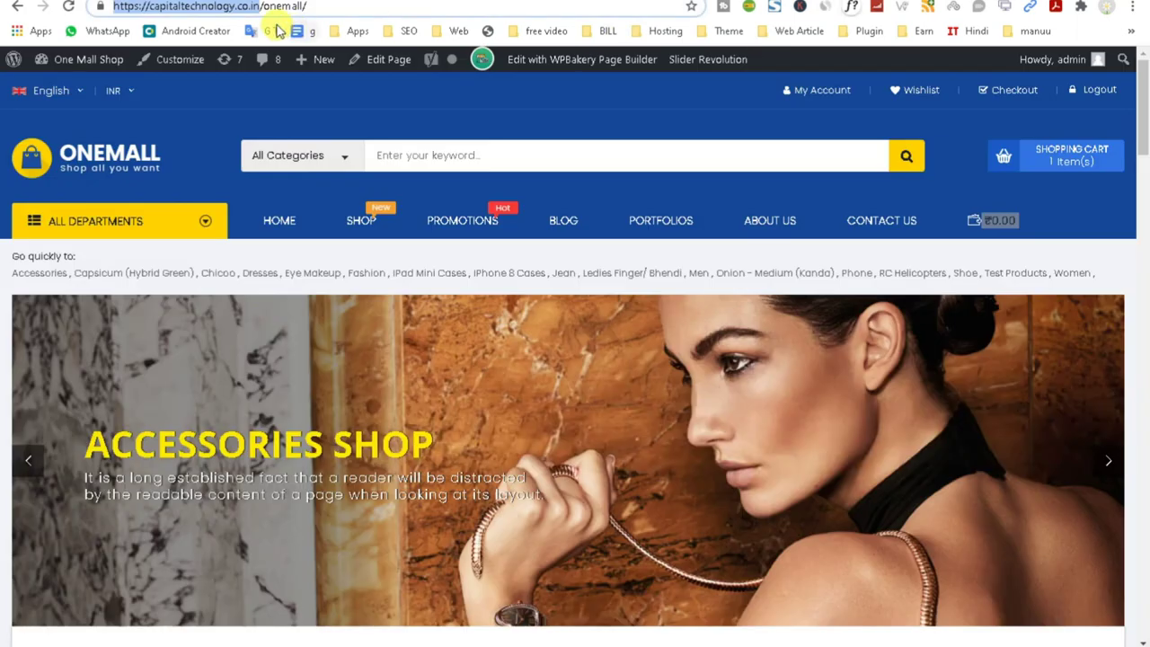
Re-copy and re-enter the OneMall store address to load its home page.
click(257, 8)
triple_click(180, 8)
right_click(170, 8)
click(211, 95)
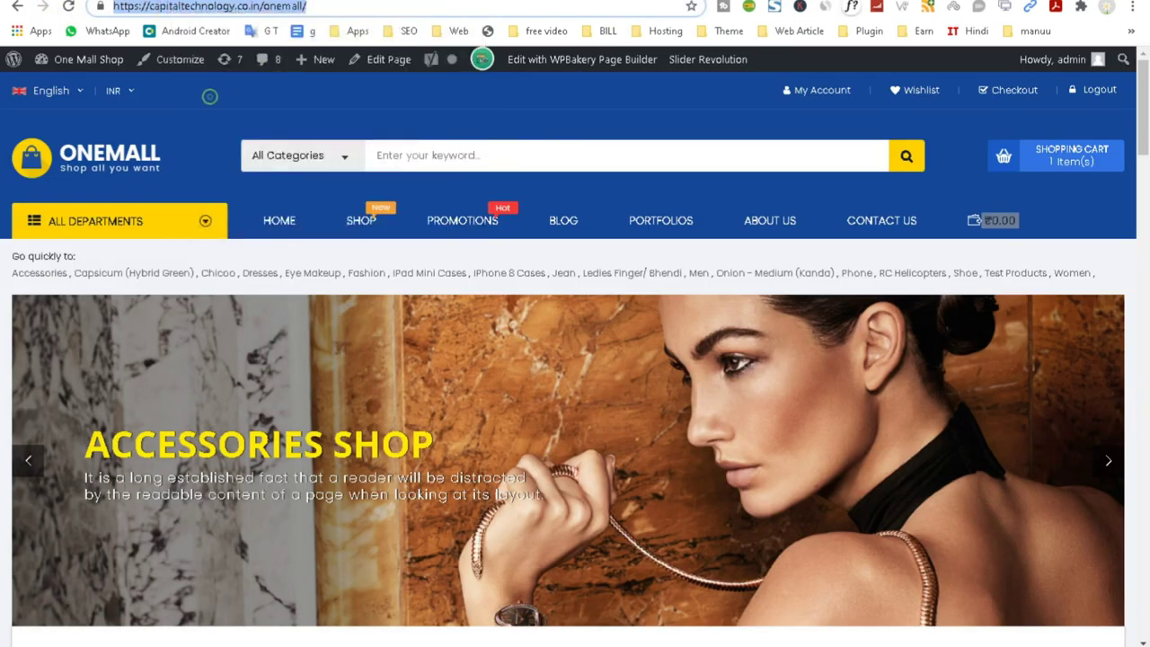
click(539, 6)
key(Return)
right_click(505, 6)
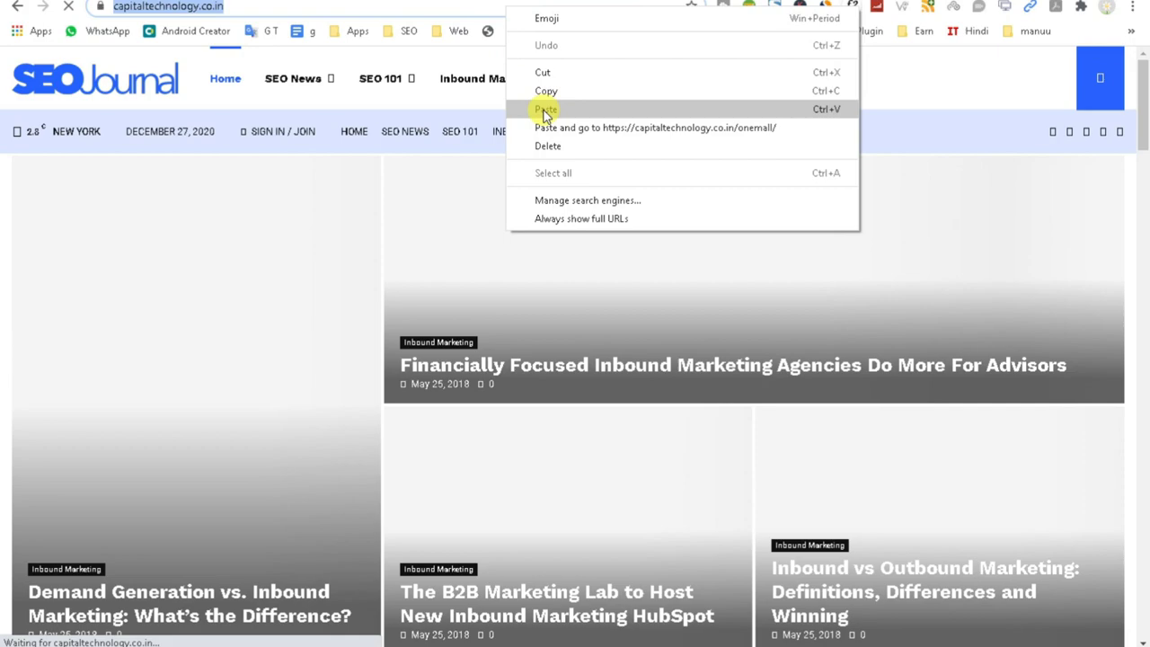
click(545, 108)
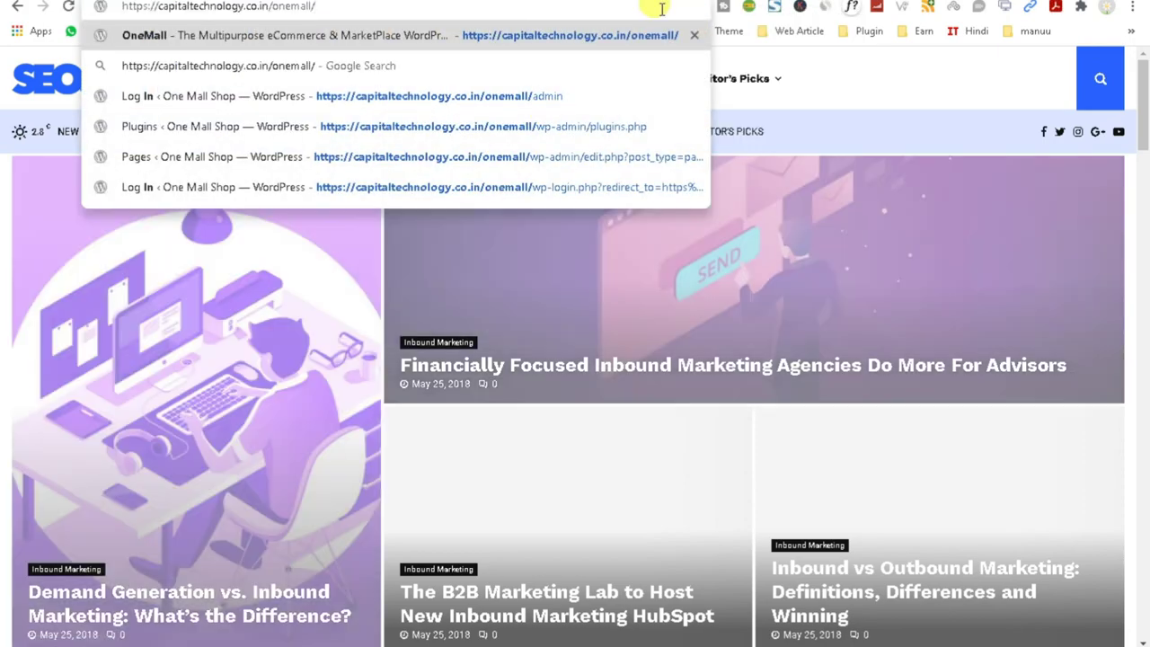
key(Return)
Add the featured products Neque porro quis, Nemo enim ipsam and Iste natus error sit to the cart.
scroll(657, 382, down, 10)
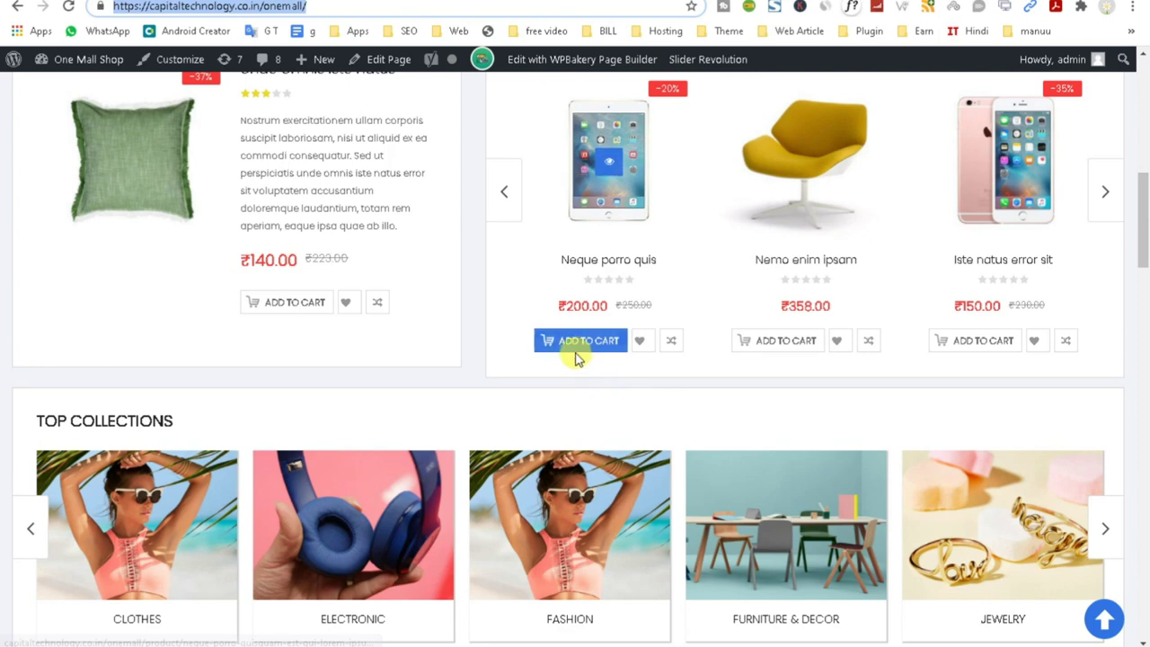
click(571, 350)
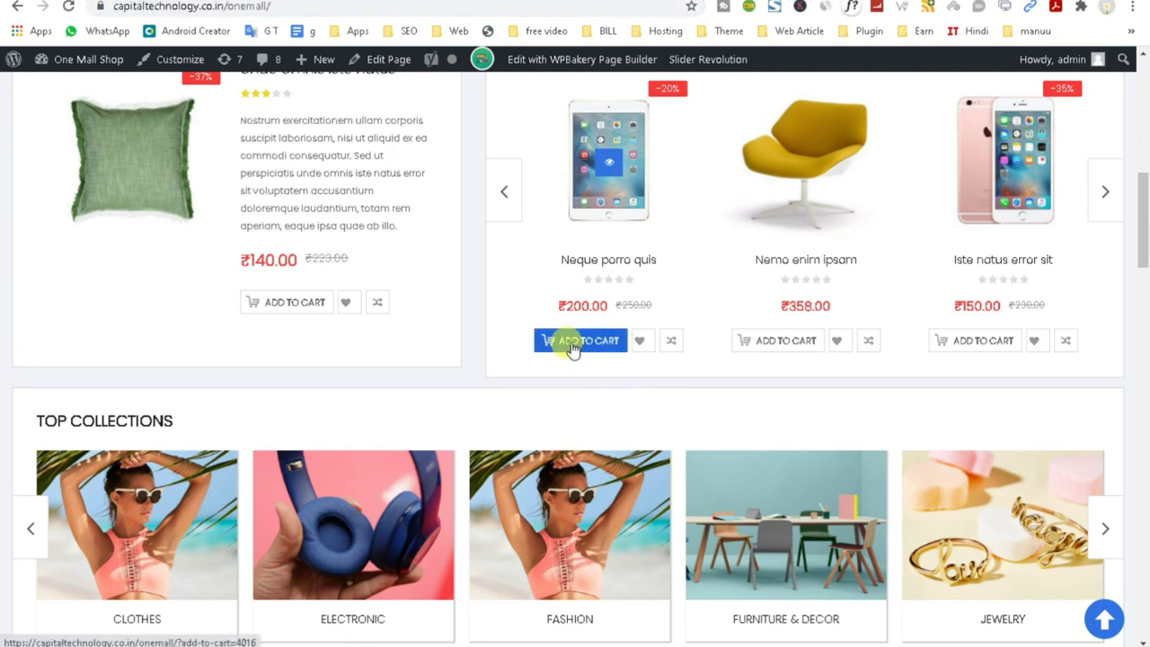
click(771, 345)
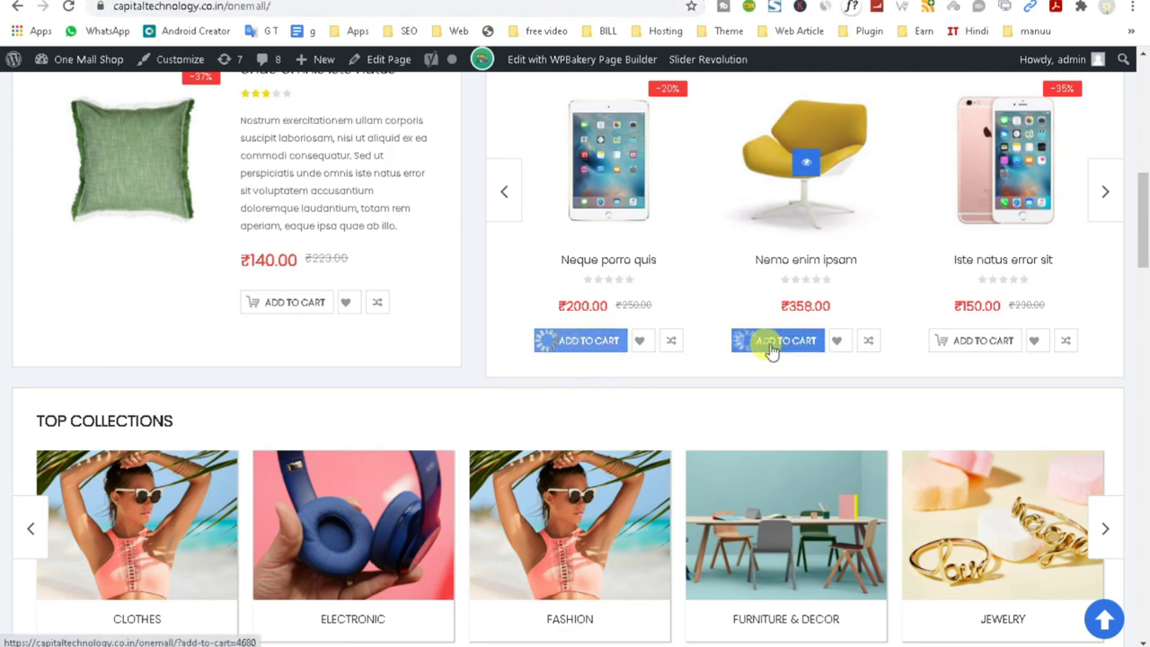
click(1007, 356)
scroll(962, 369, down, 3)
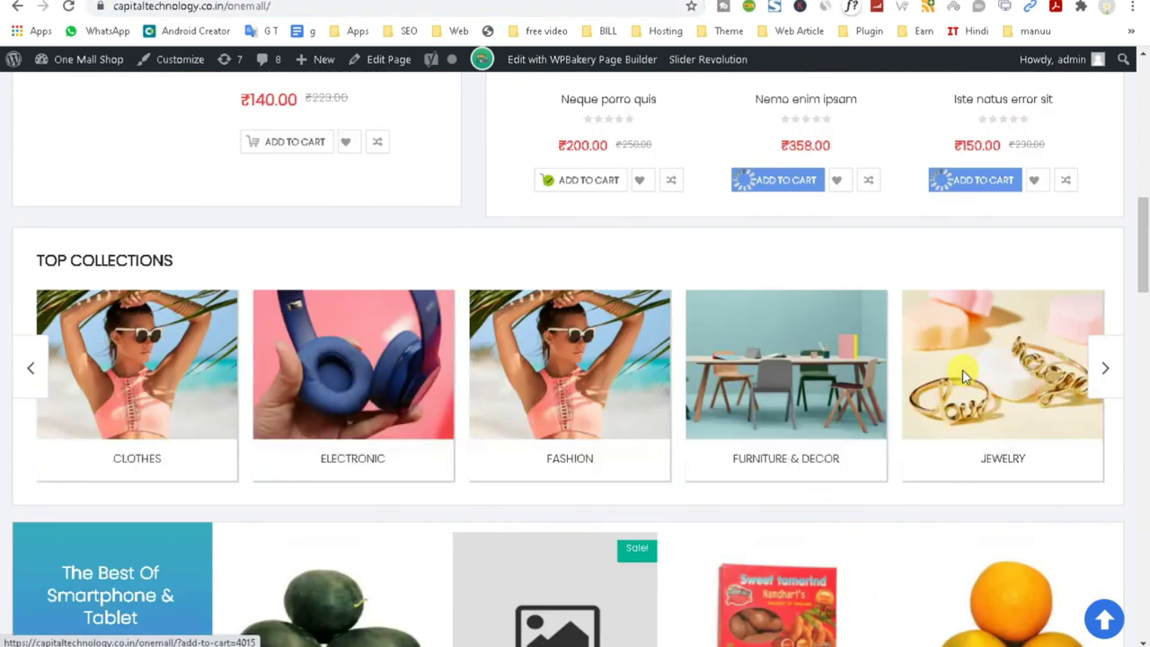
scroll(856, 438, up, 3)
scroll(856, 438, down, 7)
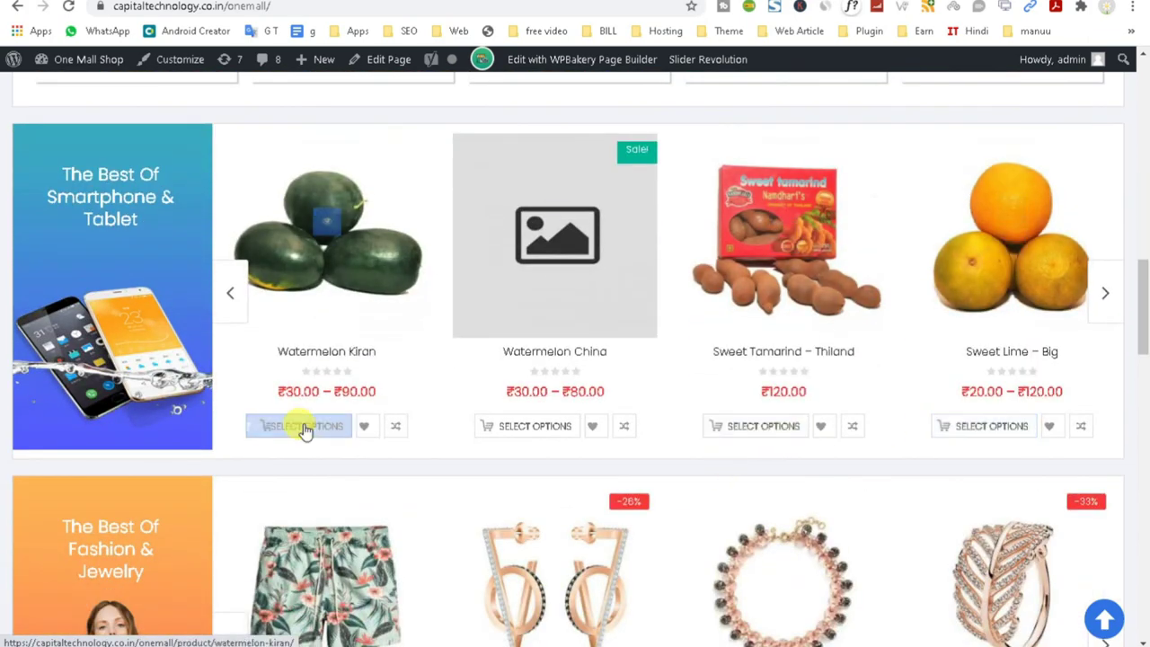
Add the 3 kg Watermelon Kiran to the cart and proceed to checkout.
click(306, 428)
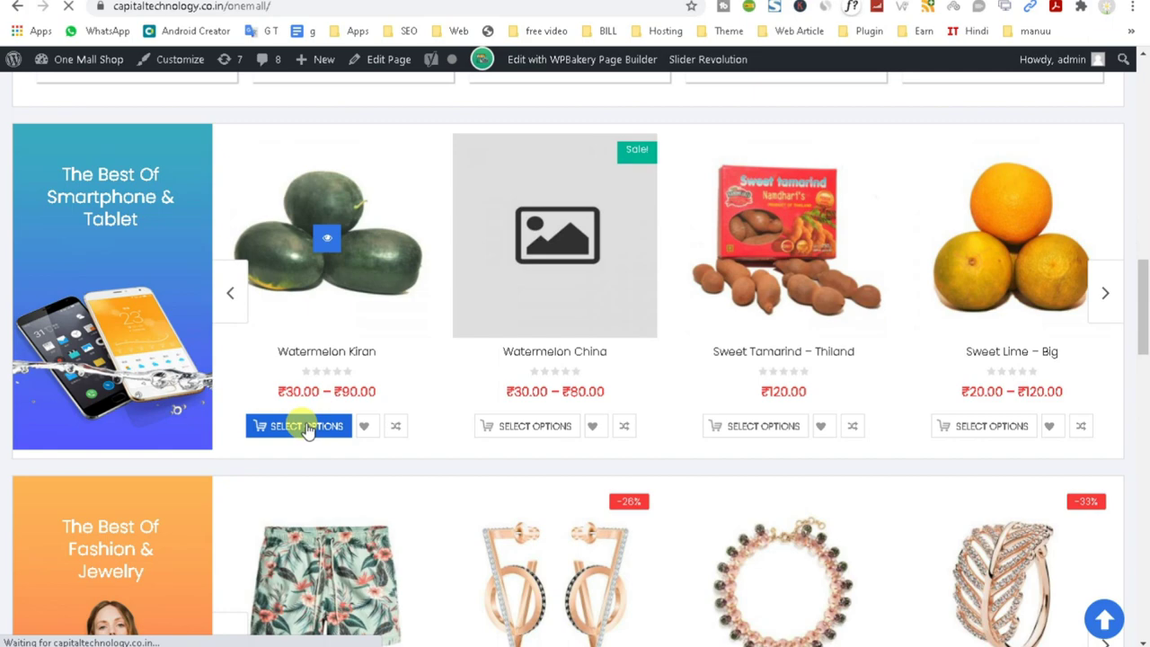
scroll(701, 382, down, 4)
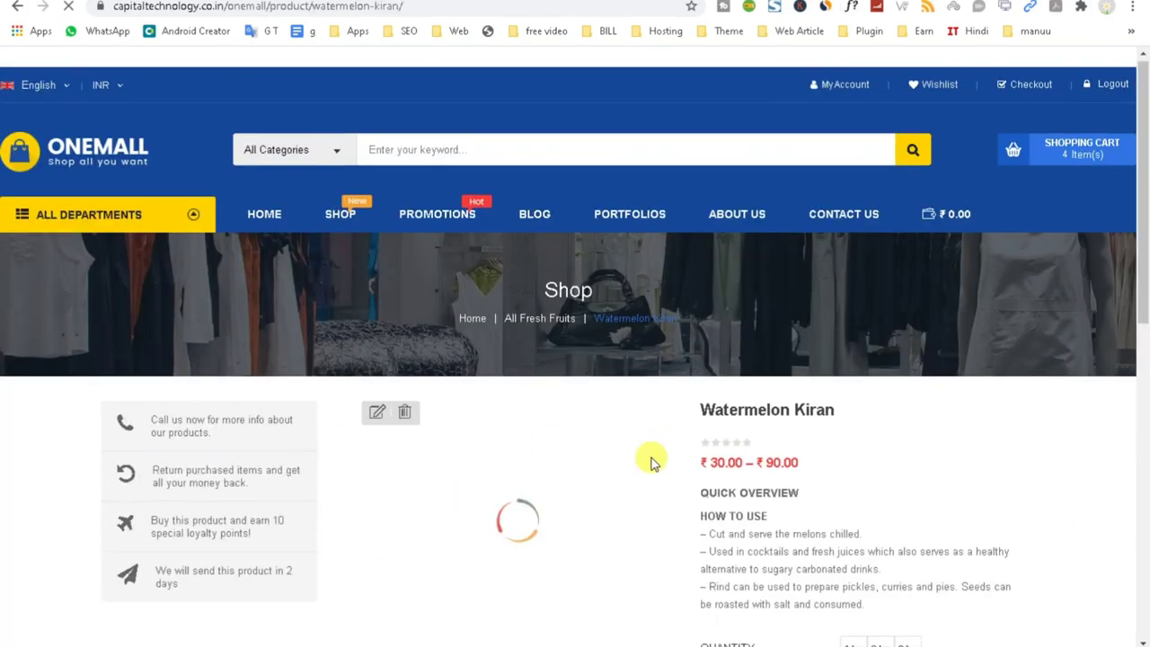
scroll(650, 461, down, 3)
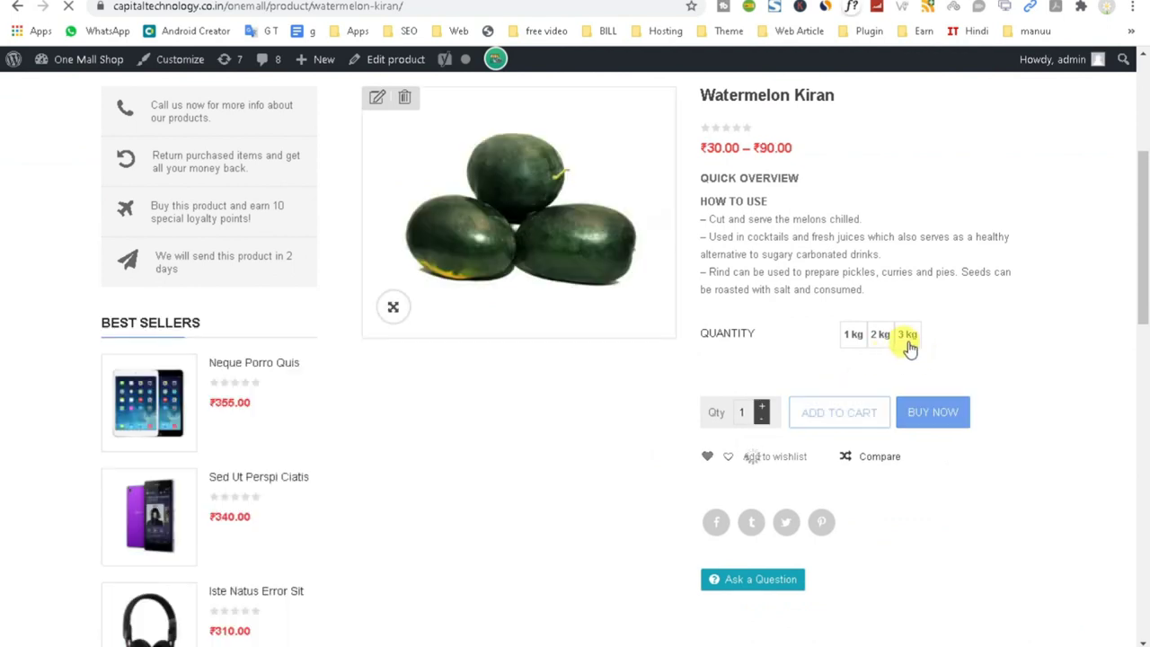
click(907, 336)
click(831, 415)
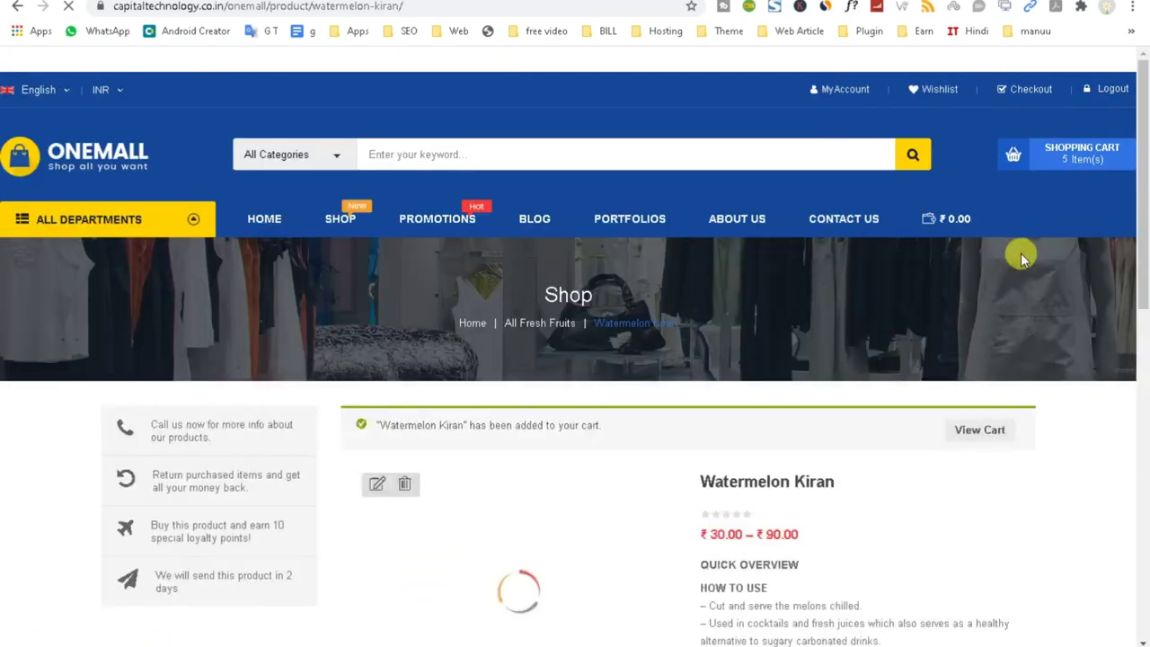
mouse_move(1053, 154)
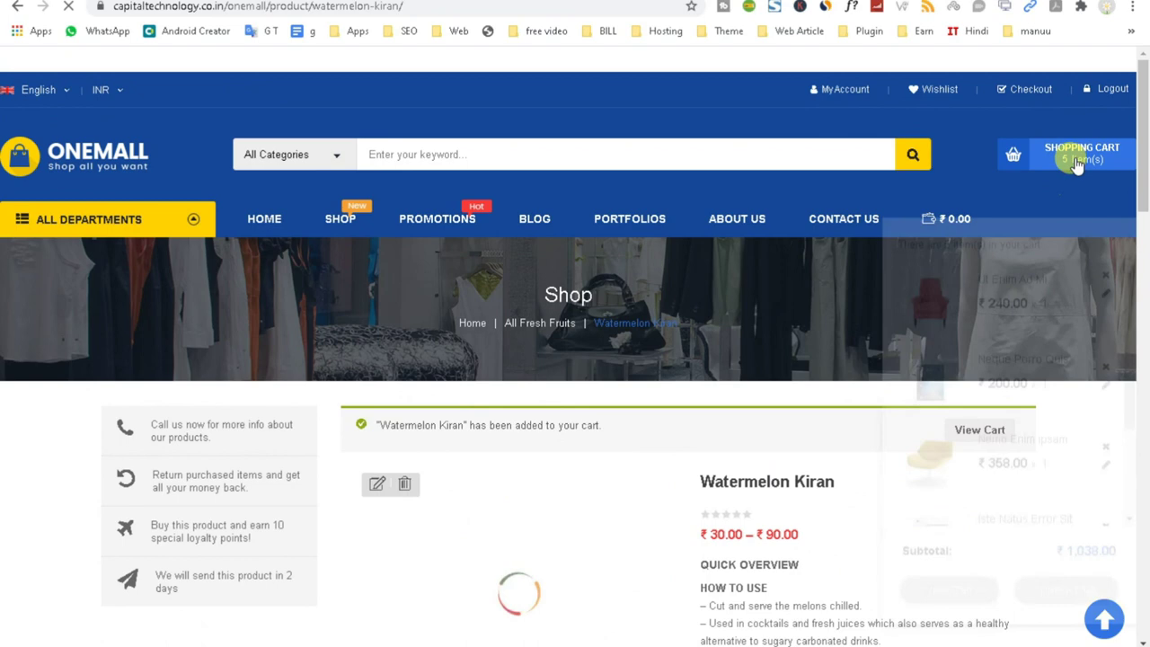
click(1064, 563)
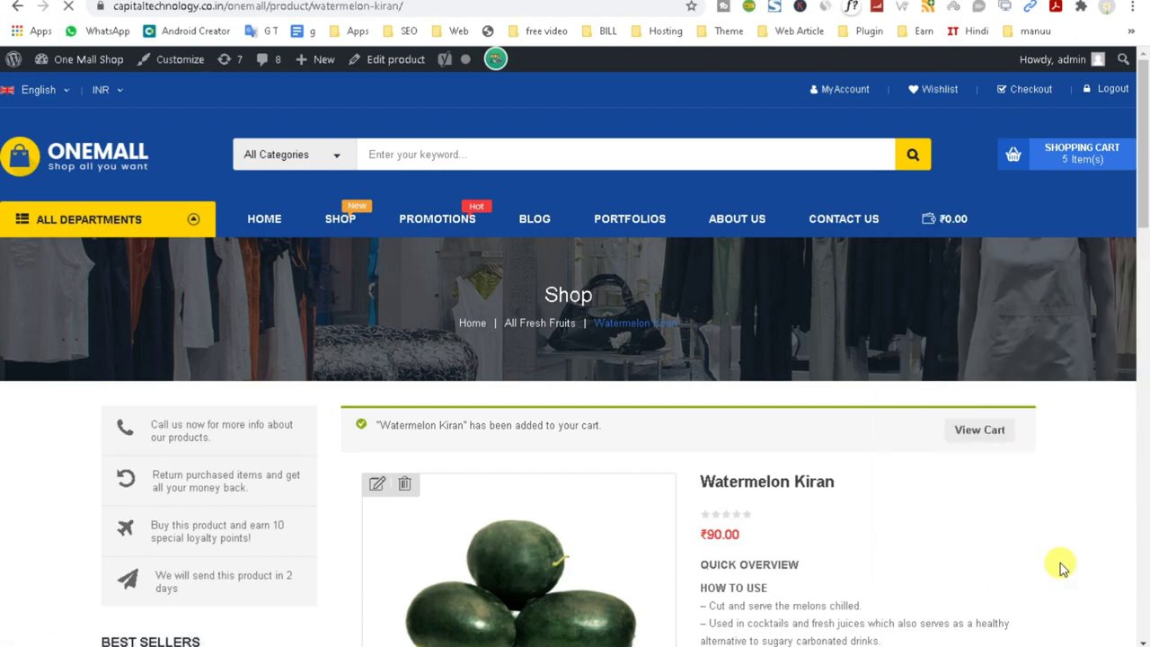
Dismiss the location prompt and choose Free shipping on the checkout page.
scroll(1060, 566, down, 9)
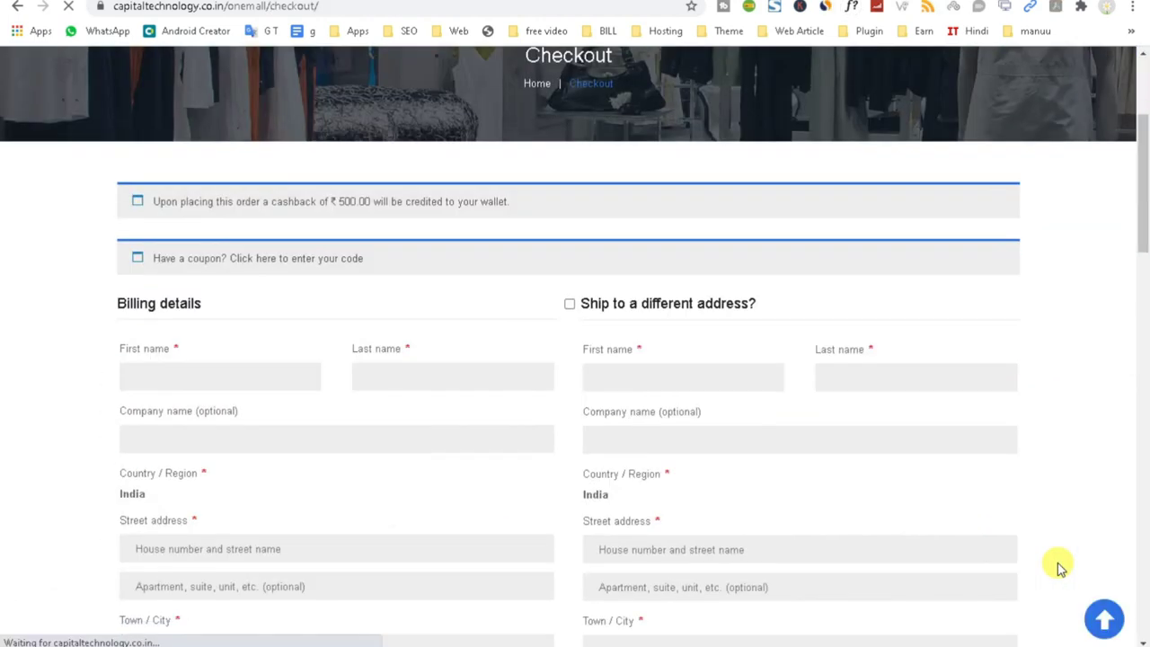
scroll(1053, 564, down, 2)
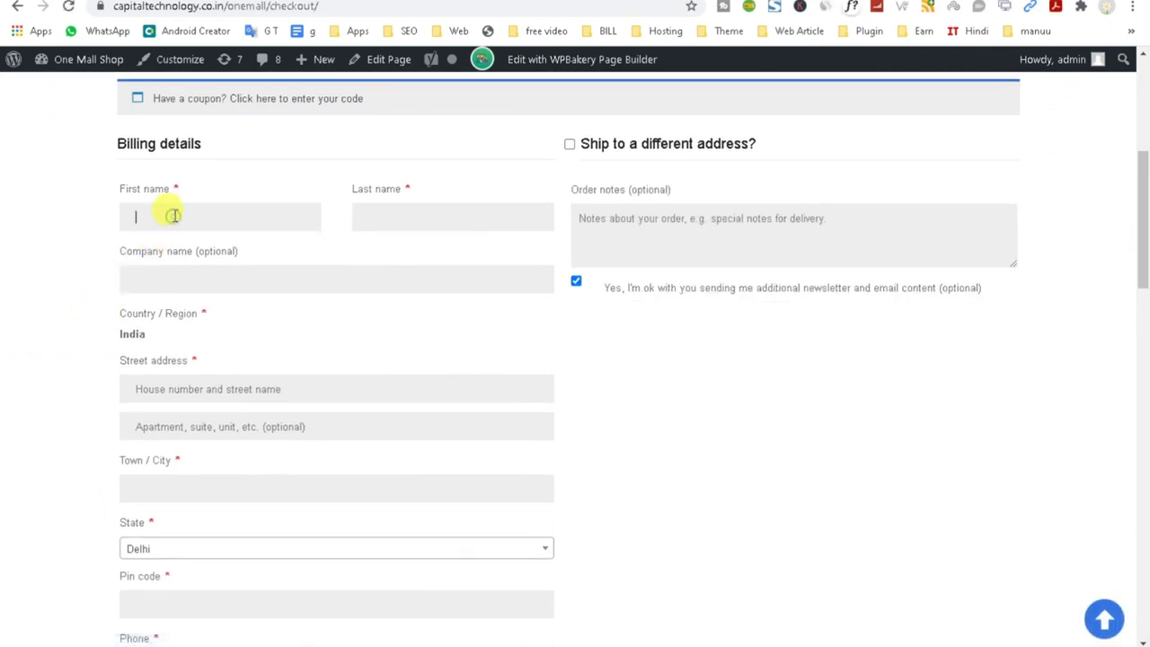
click(332, 34)
scroll(260, 303, down, 6)
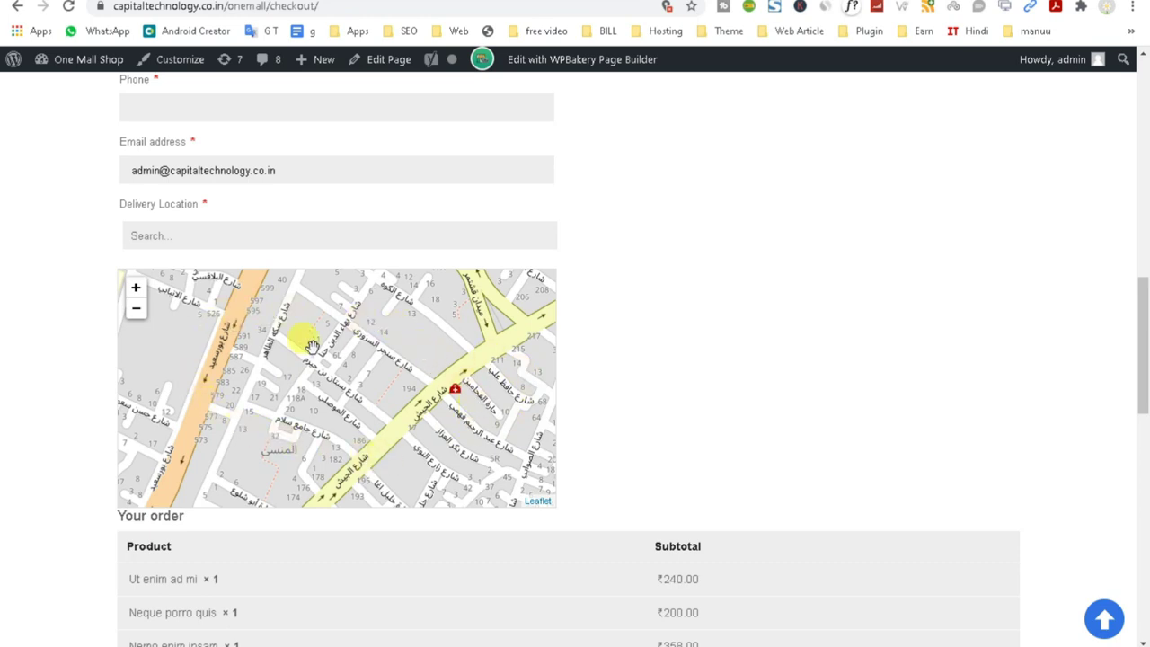
click(159, 230)
scroll(377, 413, down, 2)
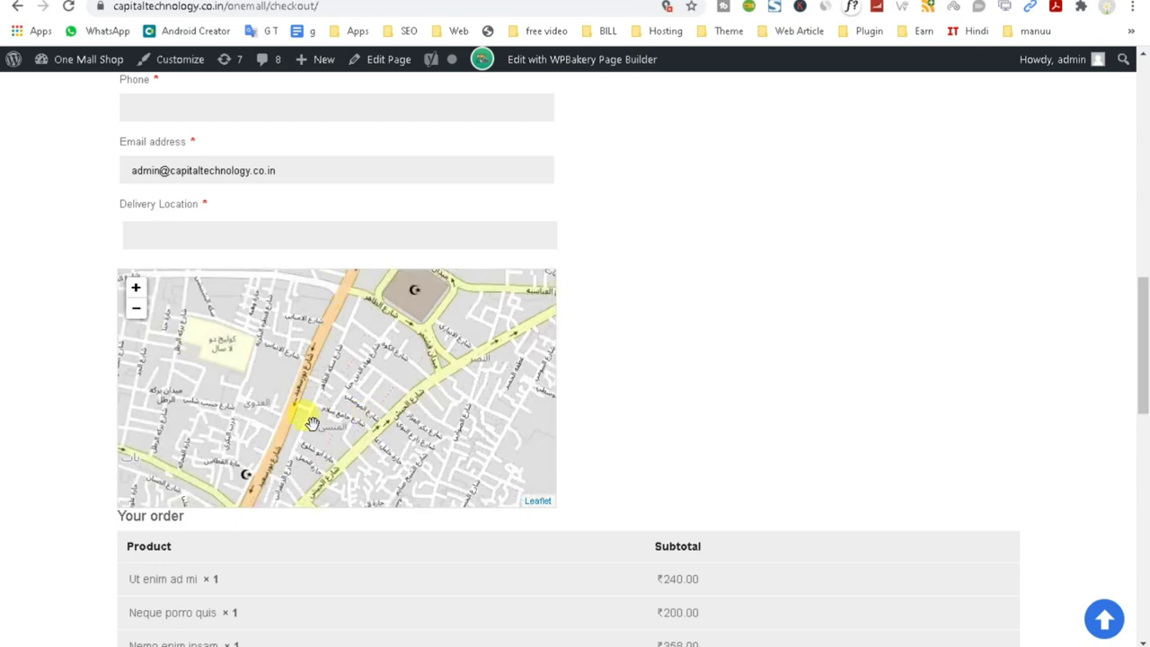
scroll(305, 421, down, 1)
scroll(308, 424, down, 2)
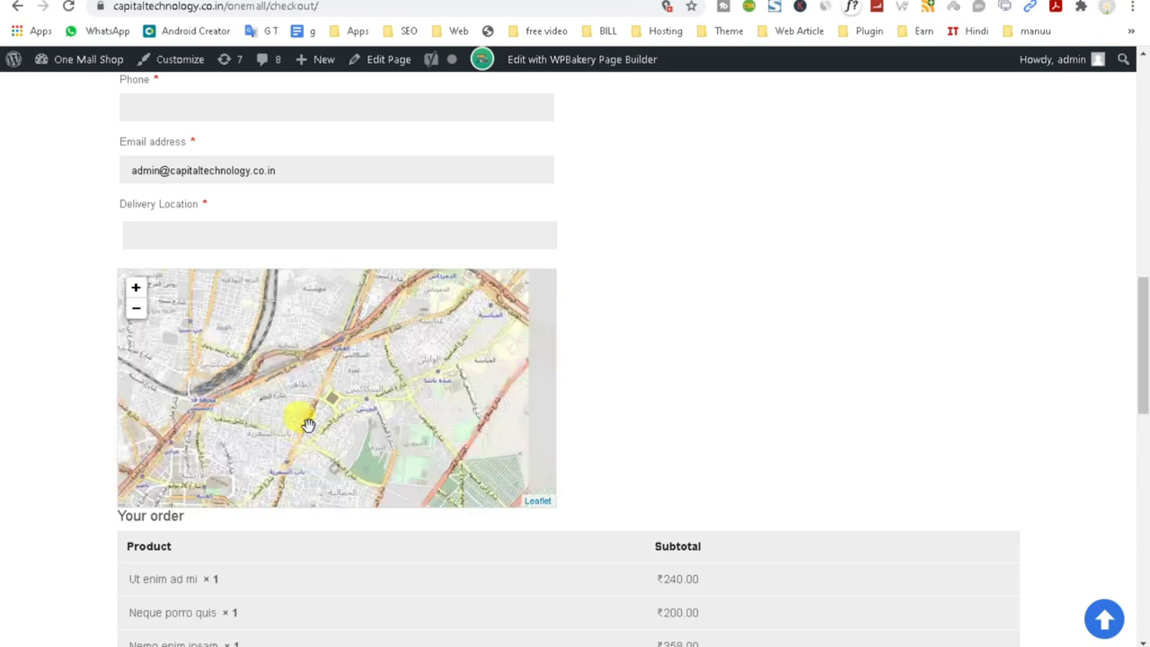
scroll(656, 395, down, 5)
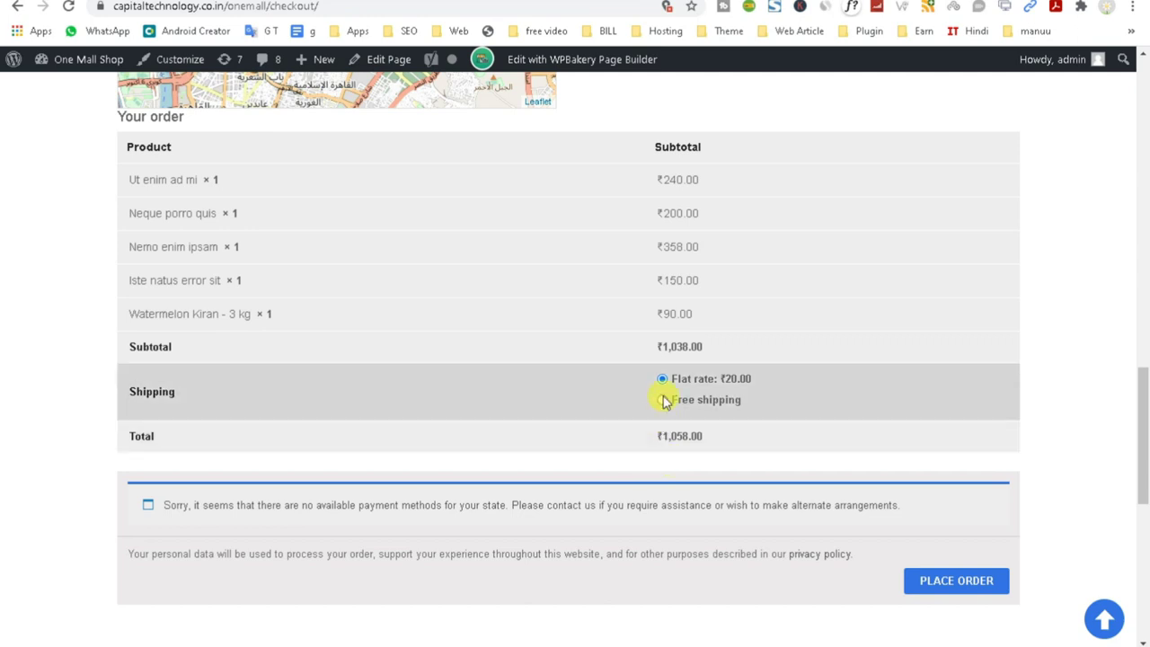
click(662, 401)
Review the no-payment-methods warning and privacy notice below the order summary.
scroll(423, 479, up, 4)
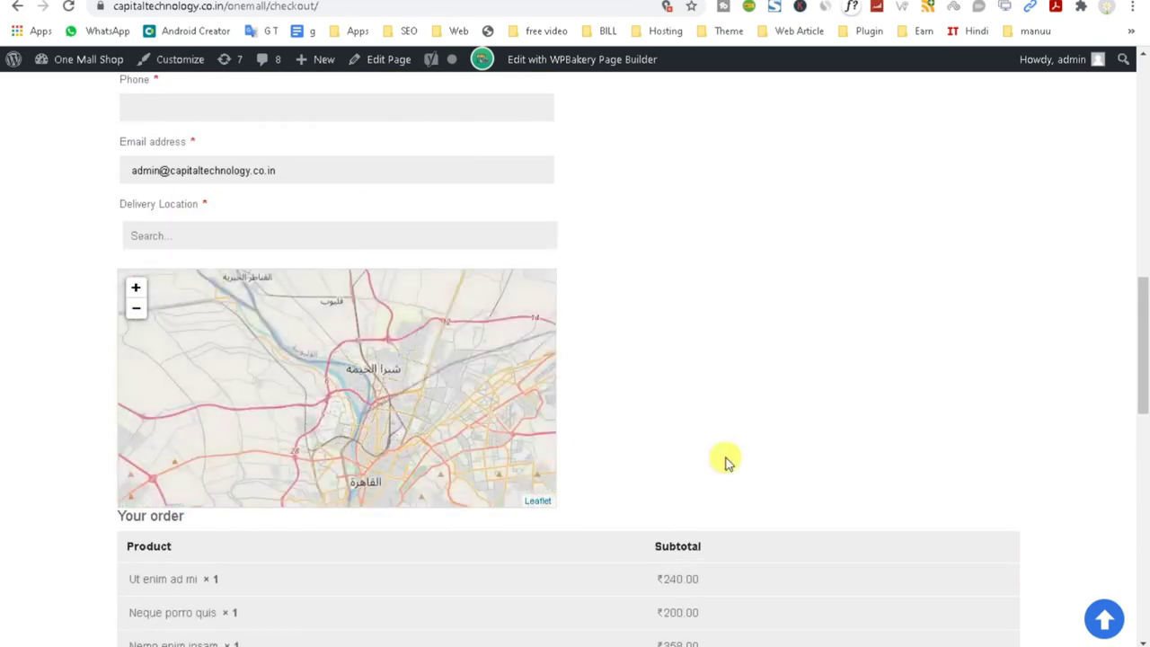
scroll(727, 461, down, 5)
drag(167, 423, 970, 489)
triple_click(698, 476)
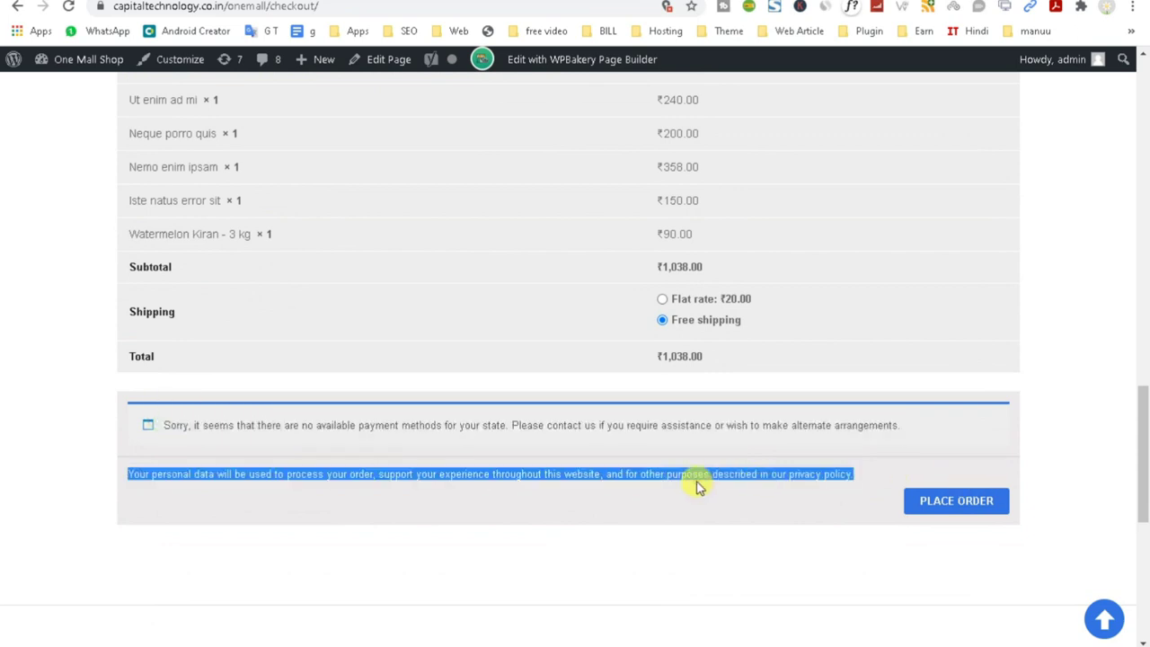
triple_click(679, 427)
scroll(637, 493, up, 5)
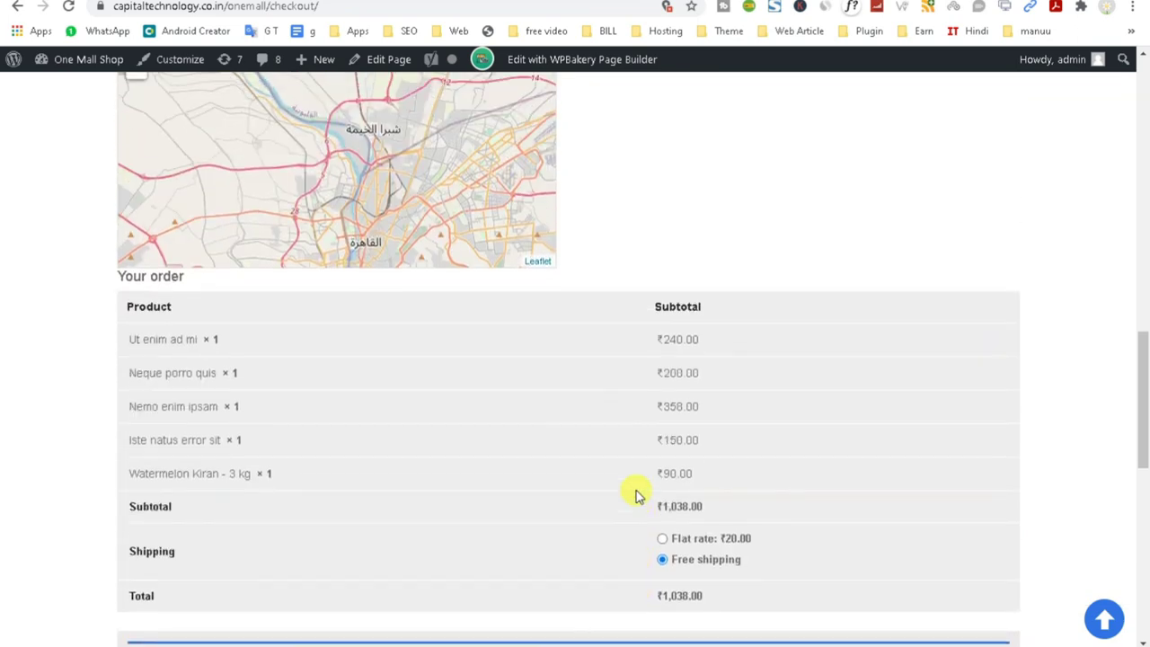
scroll(624, 490, up, 8)
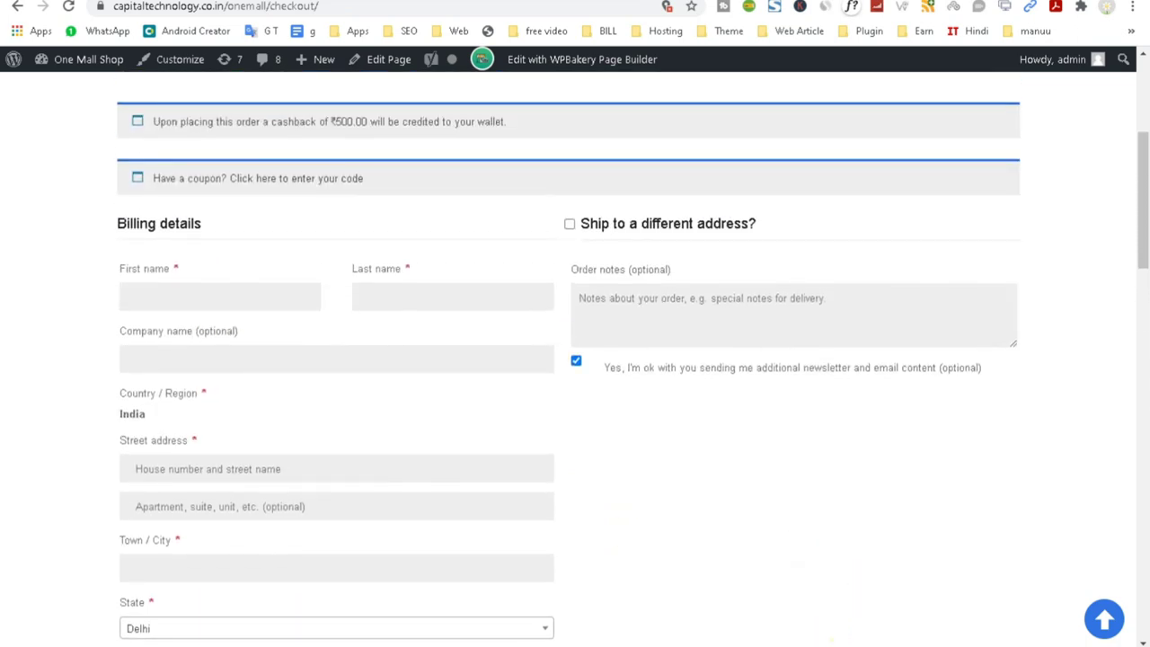
In the tutorial outline, select the Payment Gateway setup item.
key(alt+Tab)
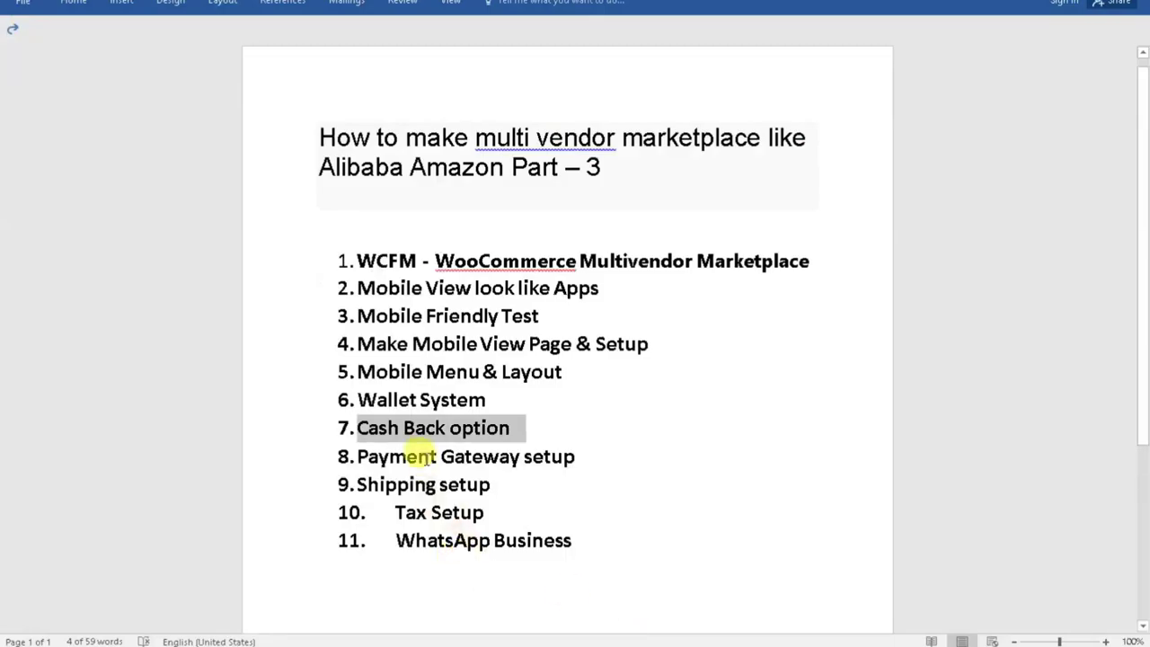
double_click(427, 458)
triple_click(428, 460)
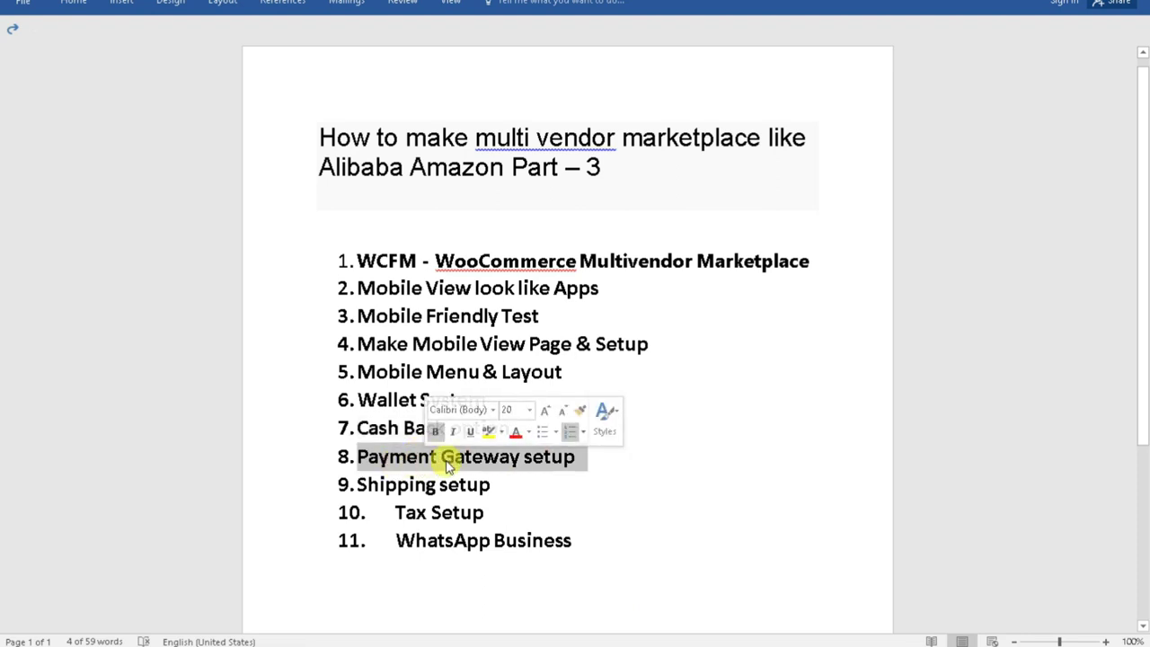
Return to the WordPress admin tab and open WooCommerce Settings on its General tab.
key(alt+Tab)
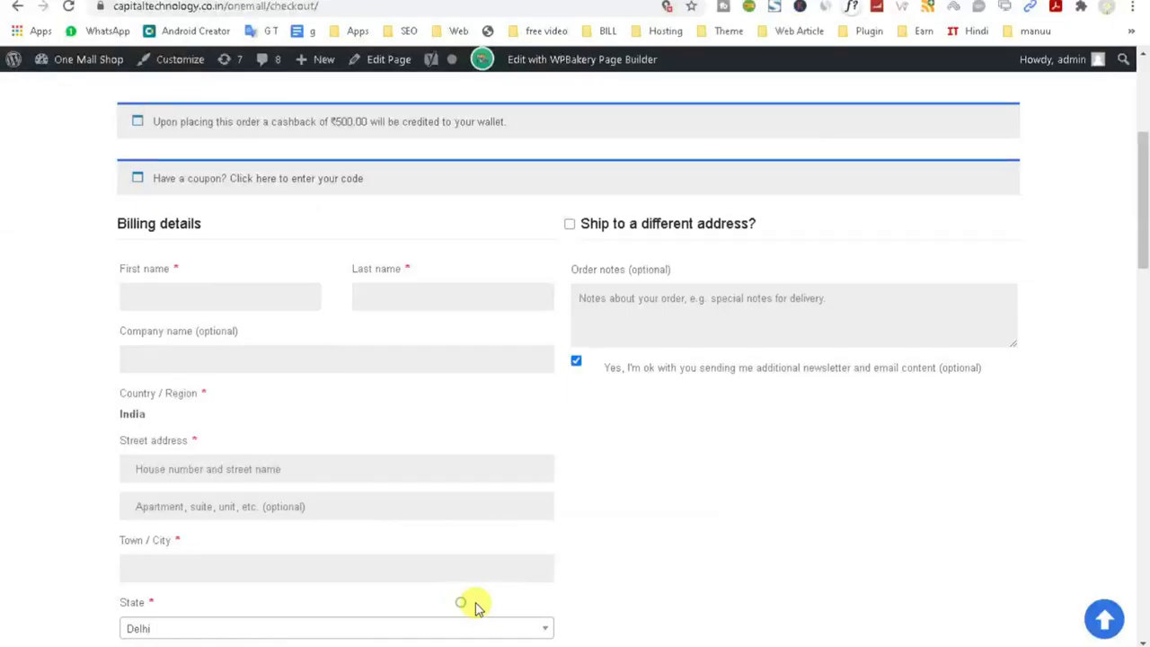
scroll(570, 457, up, 2)
scroll(580, 477, down, 6)
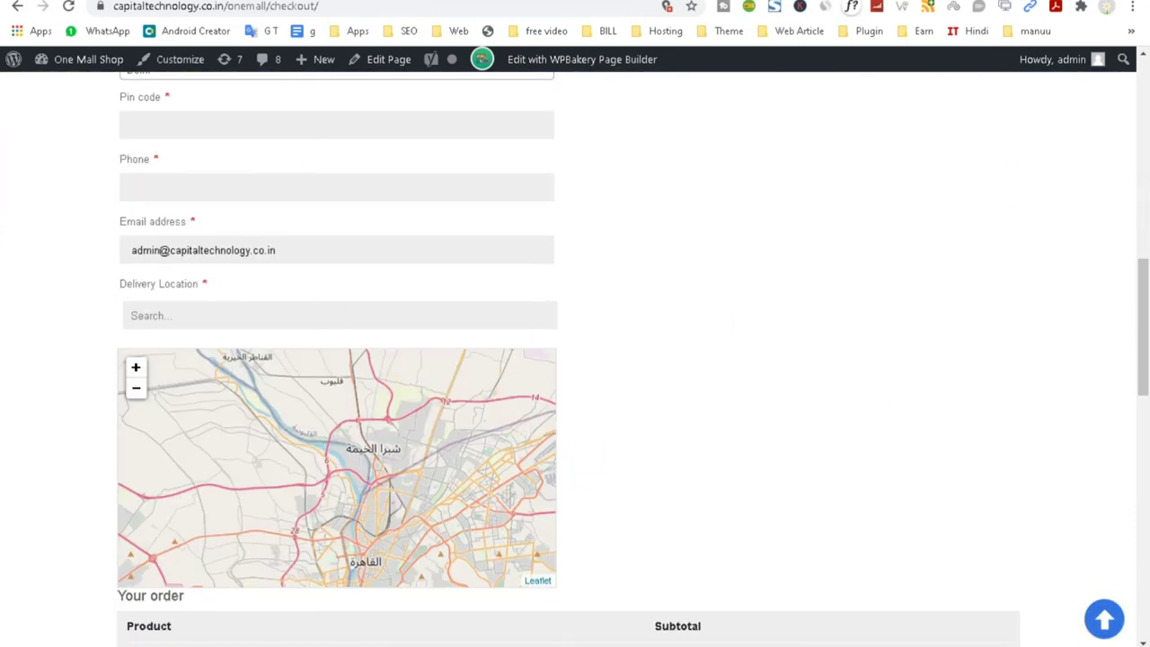
key(ctrl+Tab)
scroll(84, 276, down, 2)
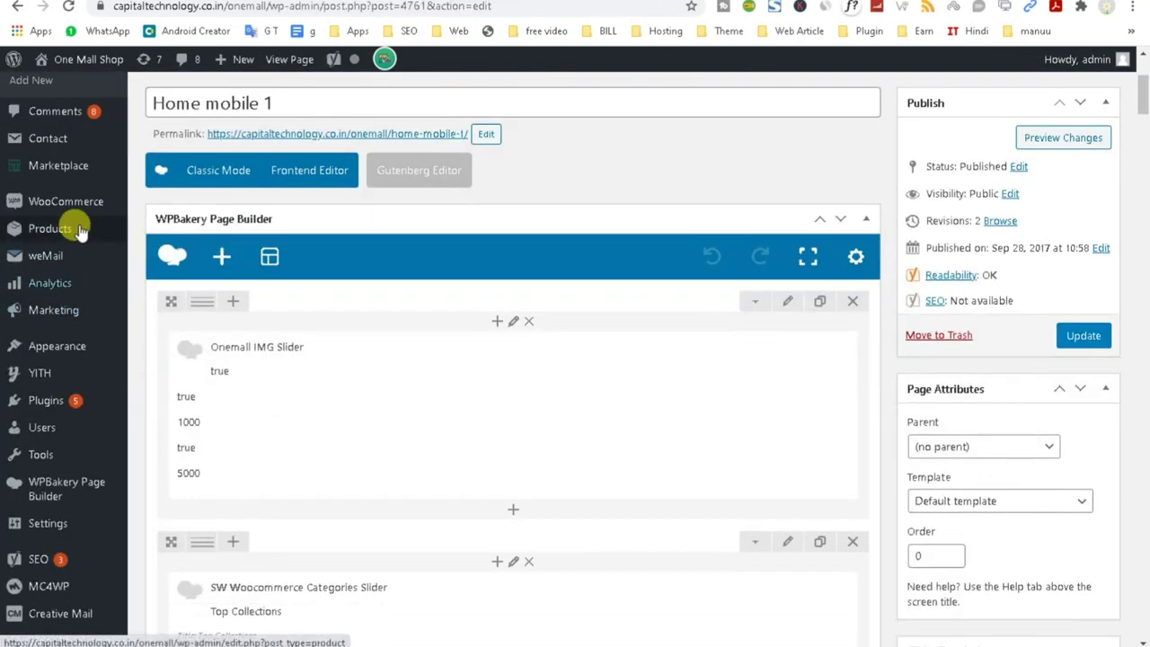
mouse_move(68, 205)
right_click(155, 339)
click(174, 341)
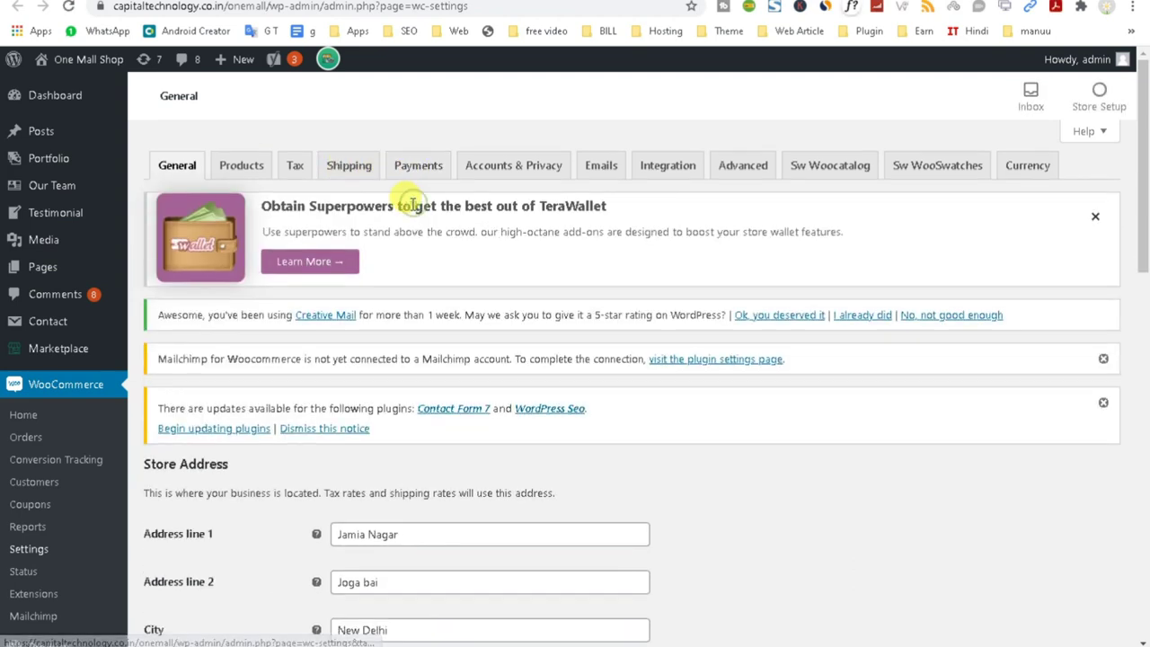
On the Payments tab, try switching the Cash on delivery toggle to enabled.
click(407, 172)
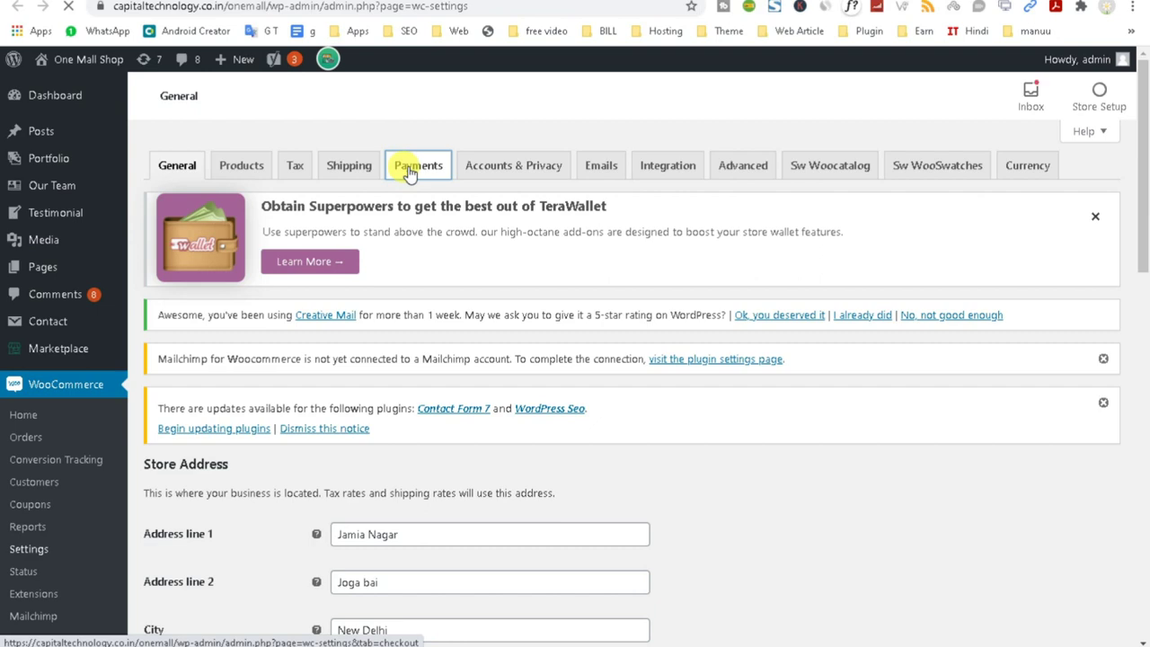
click(409, 169)
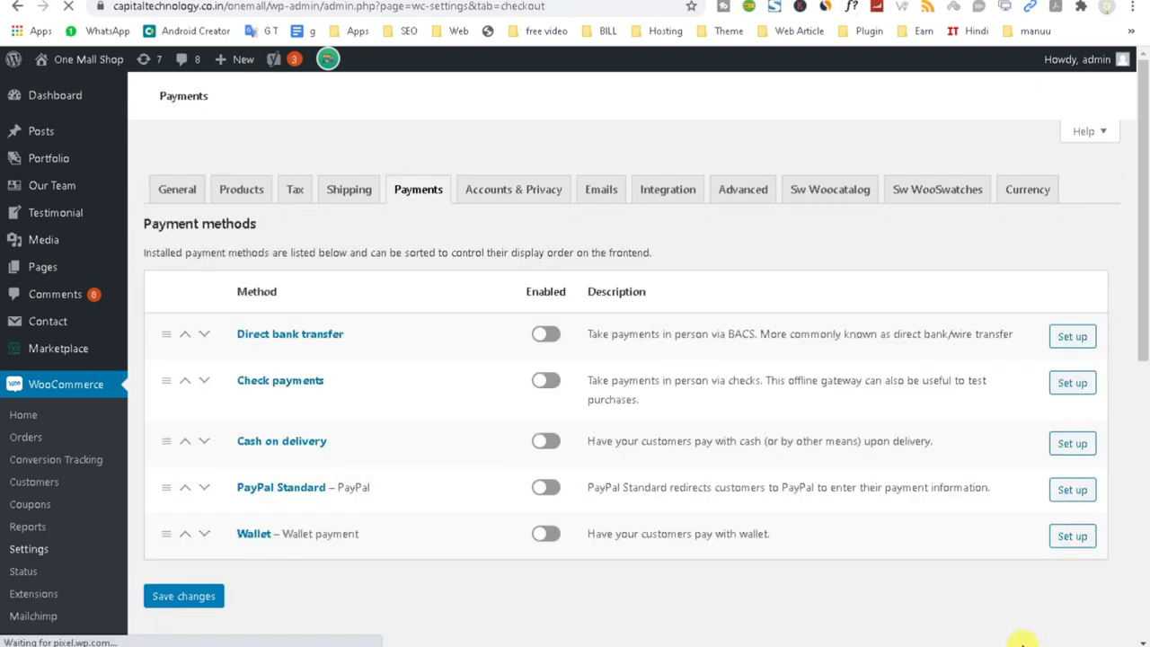
scroll(537, 501, down, 4)
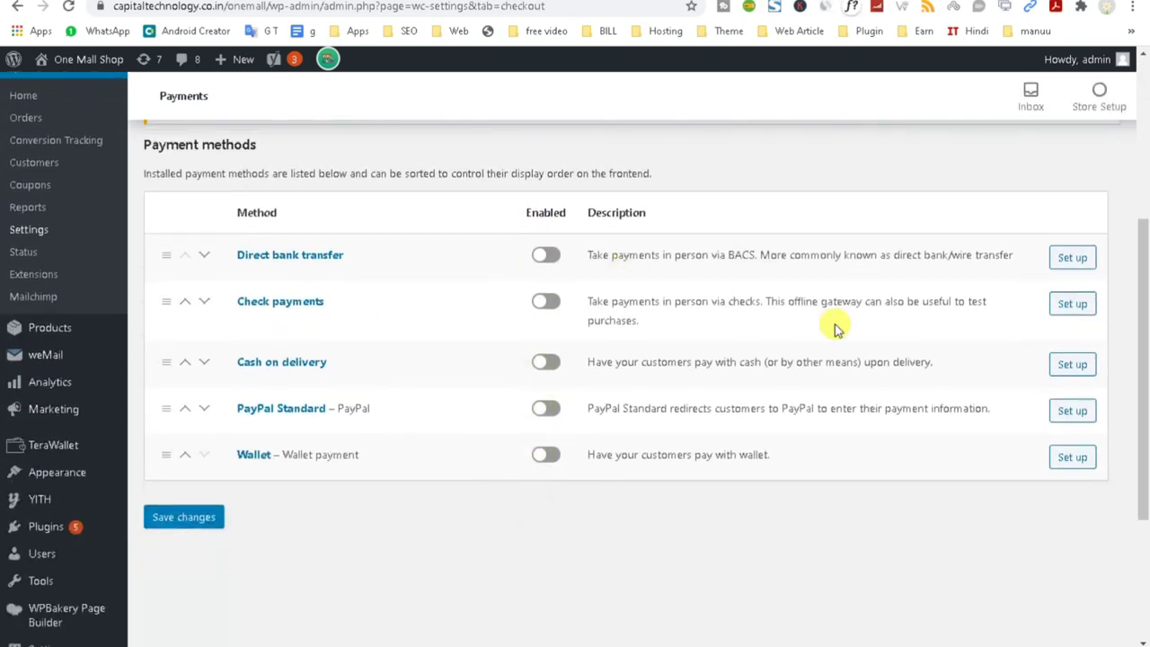
click(544, 368)
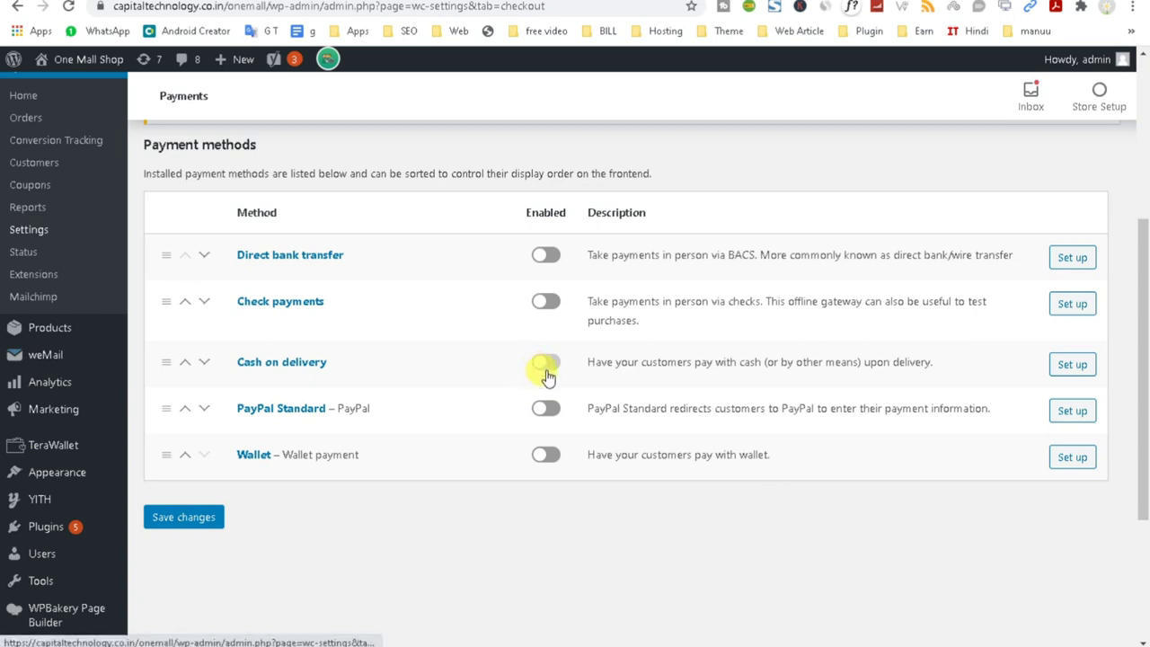
Open Cash on delivery setup and save it enabled with its default title and instructions.
click(1073, 367)
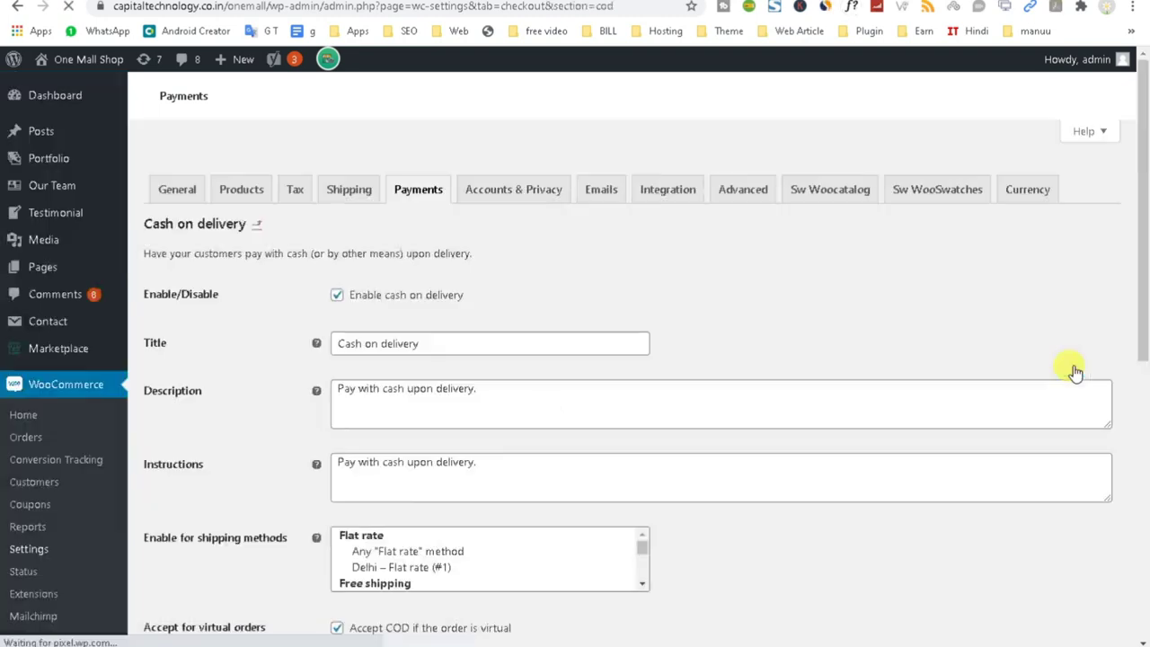
scroll(455, 449, down, 6)
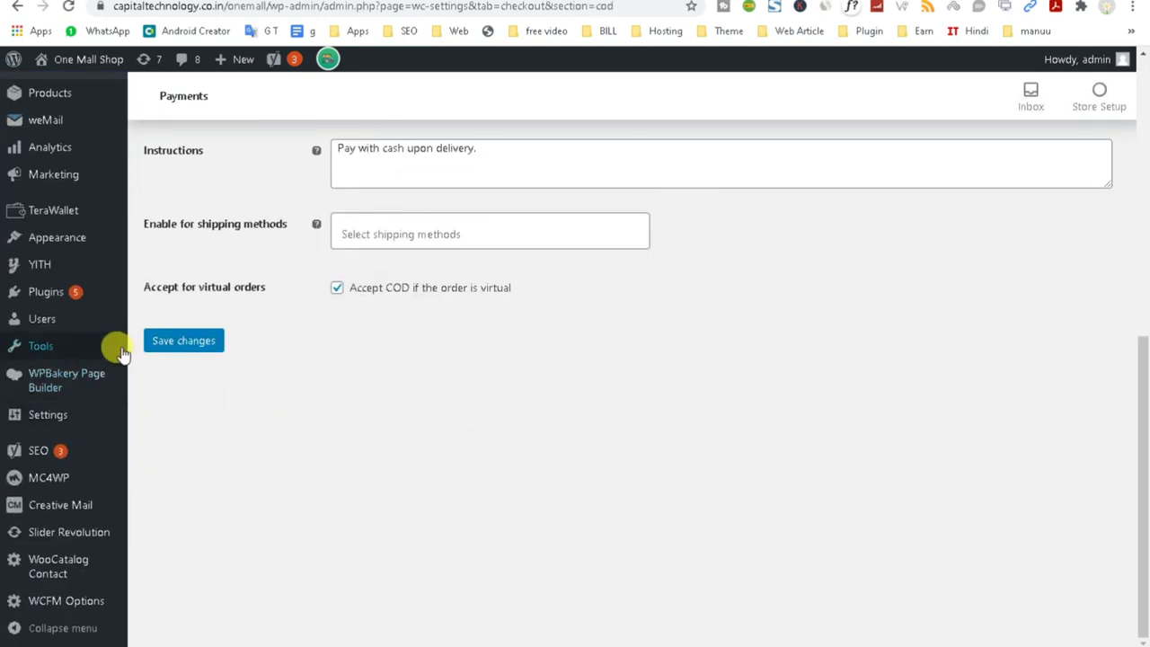
click(185, 343)
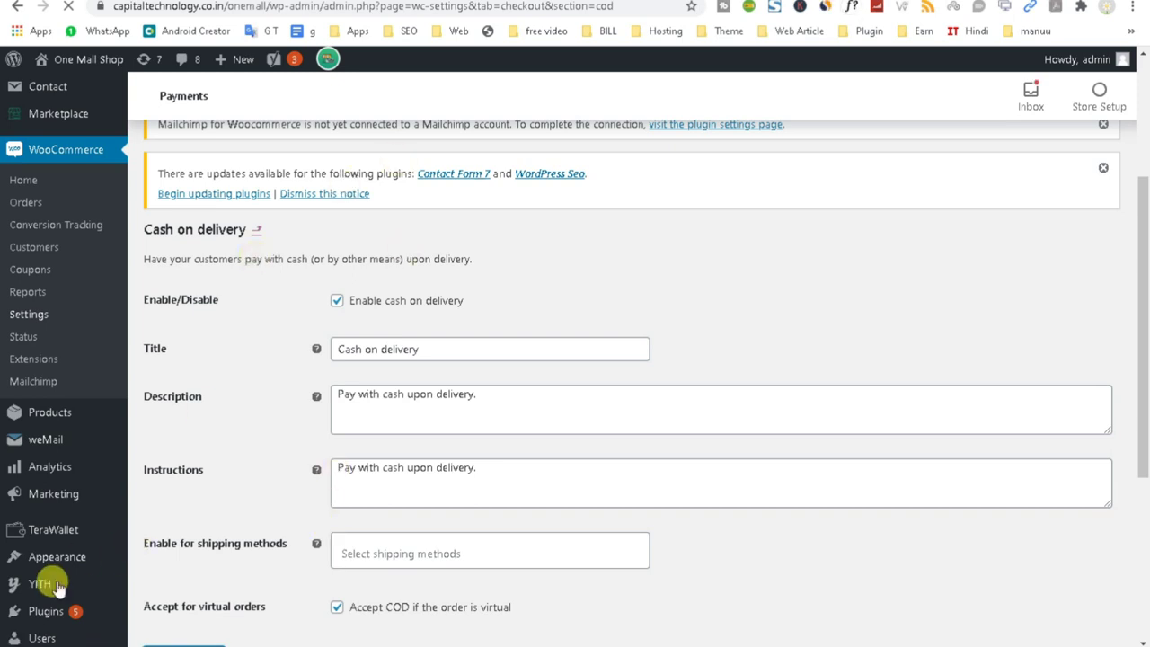
scroll(401, 427, up, 5)
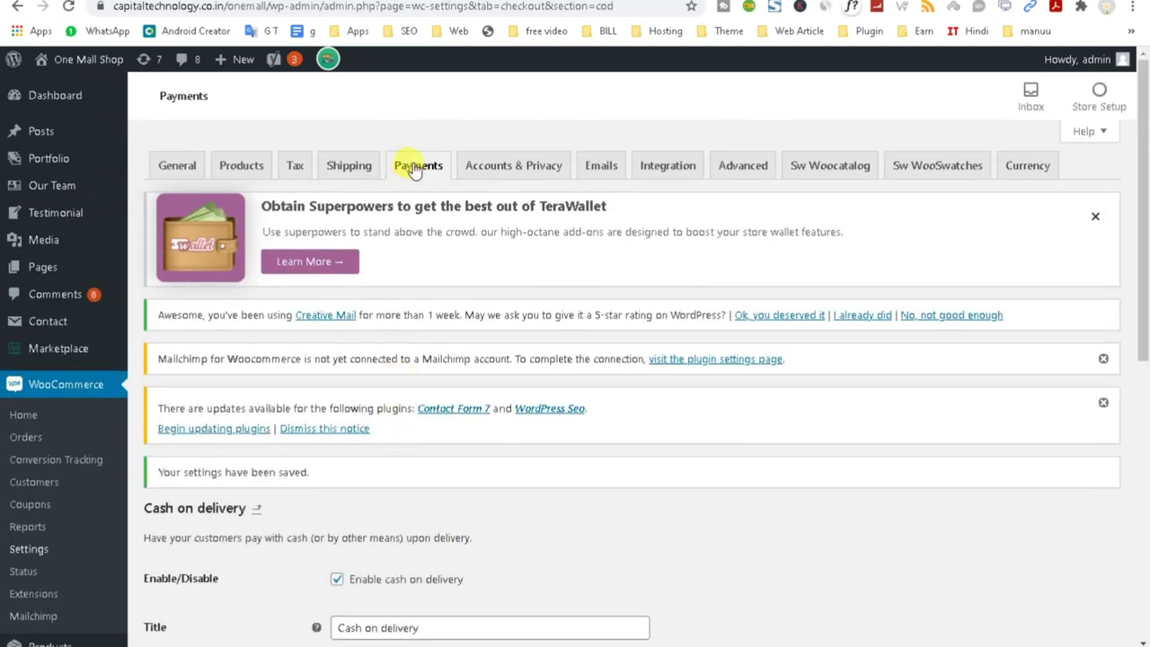
scroll(89, 398, down, 4)
click(72, 532)
Install the Razorpay for WooCommerce plugin from the Add New Plugins page.
right_click(72, 528)
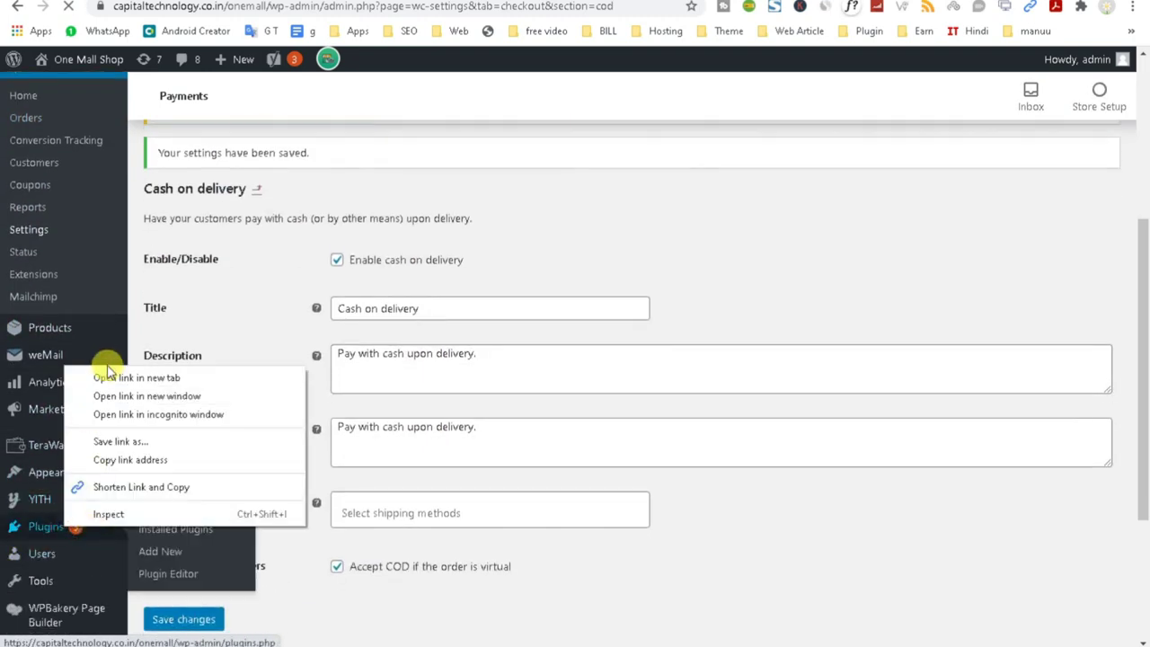
click(97, 377)
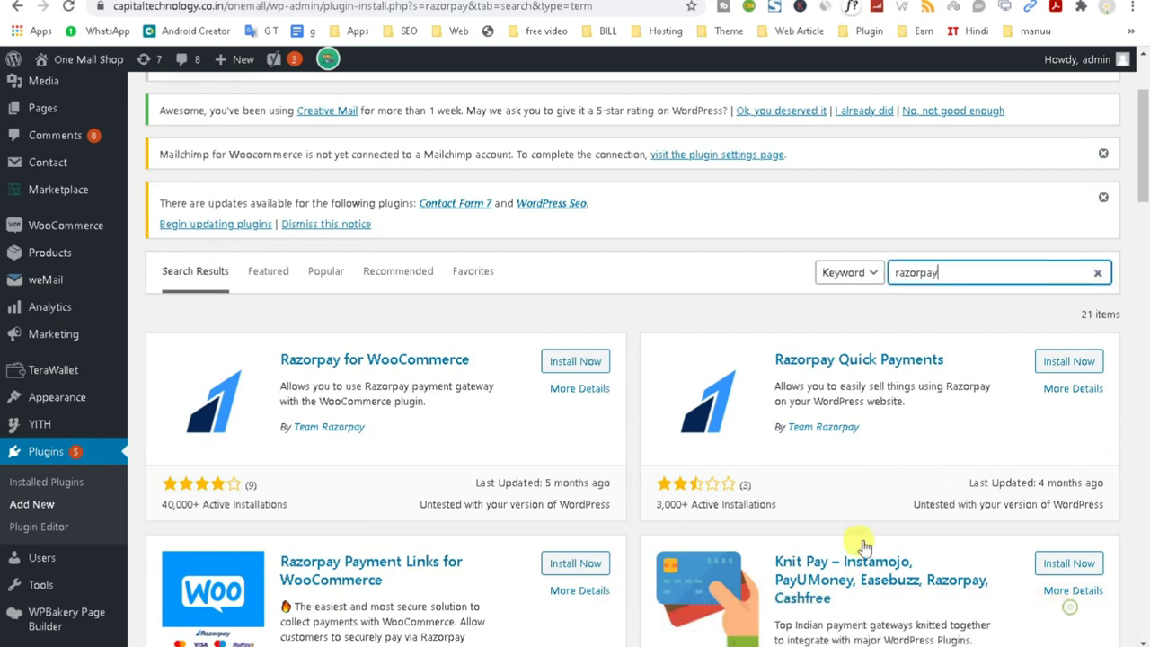
scroll(539, 461, down, 2)
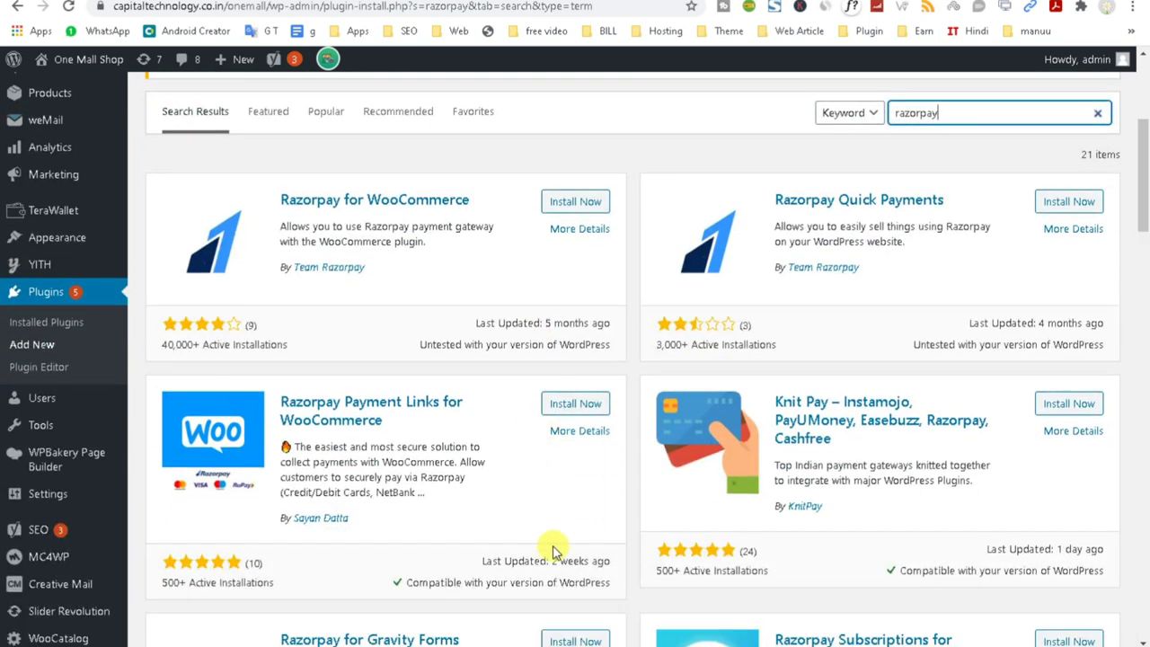
click(575, 202)
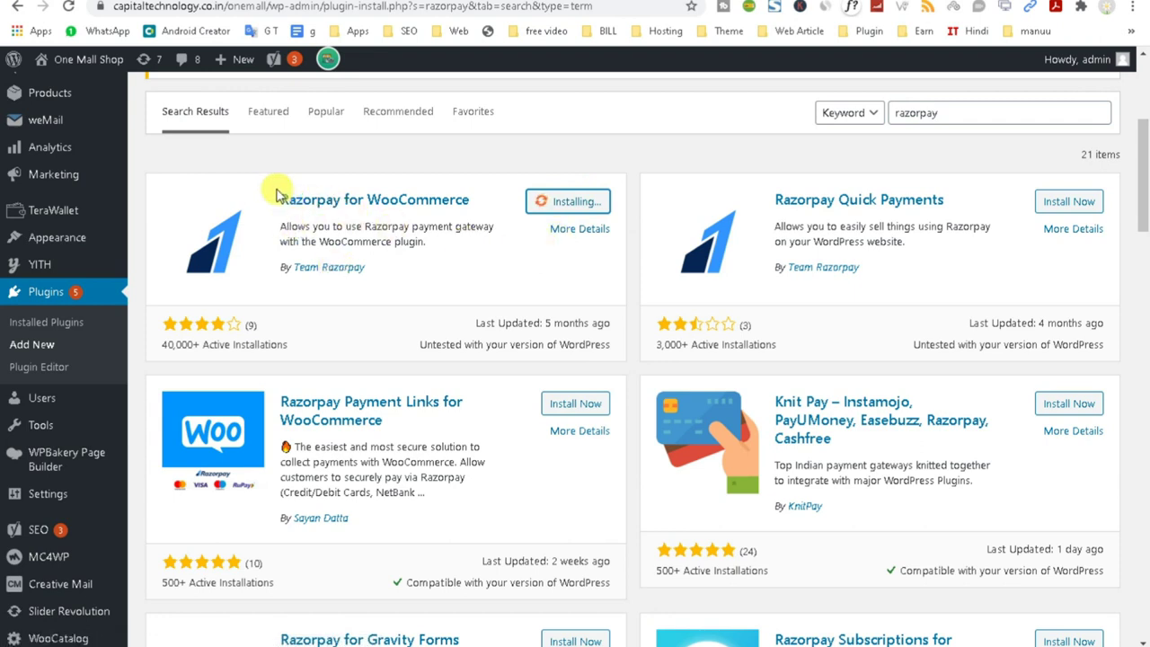
Copy the word 'Razorpay' from the plugin title.
drag(277, 197, 341, 199)
right_click(312, 200)
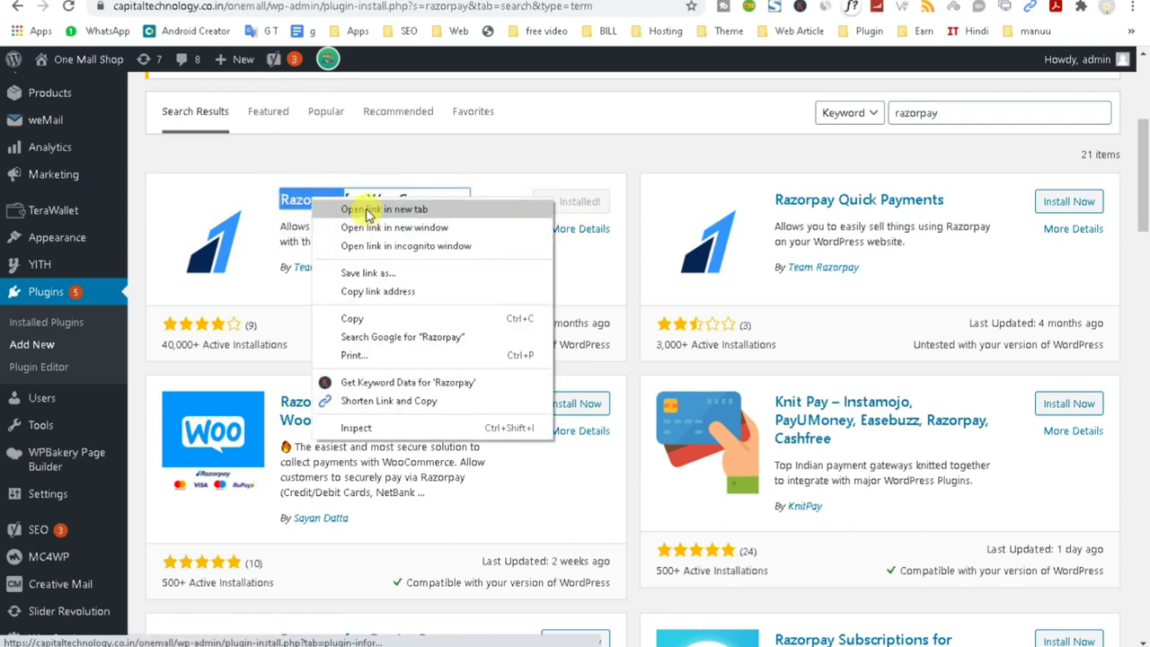
click(378, 318)
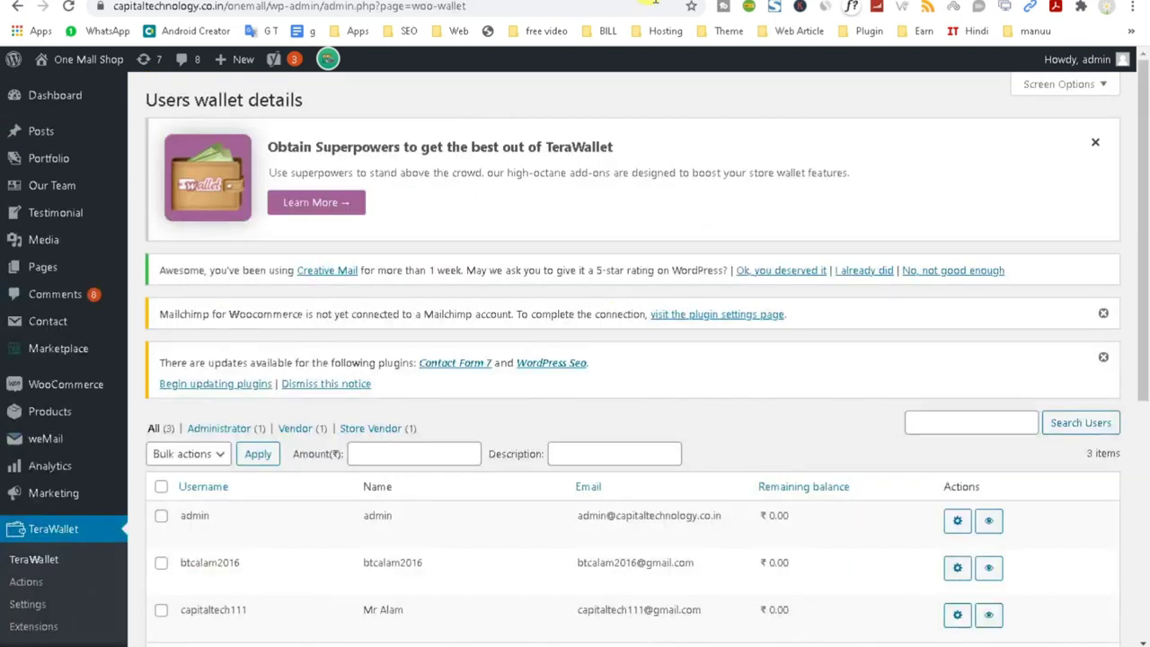
click(614, 7)
Search Google for 'Razorpay' and open the official Razorpay website.
click(488, 30)
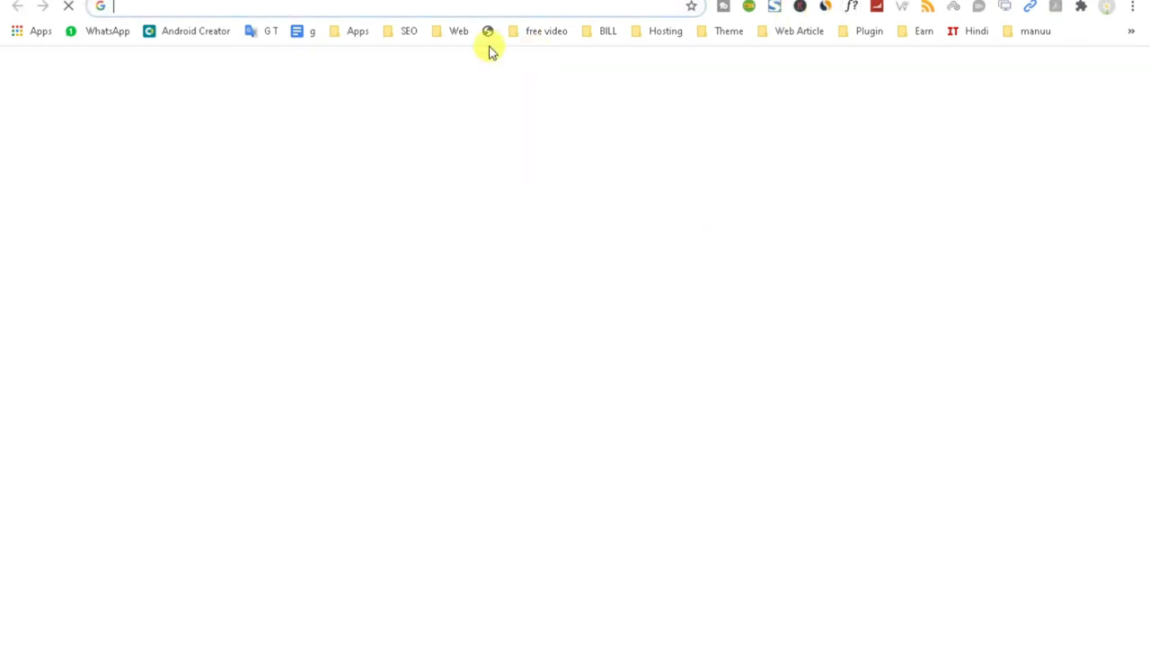
right_click(458, 7)
click(494, 102)
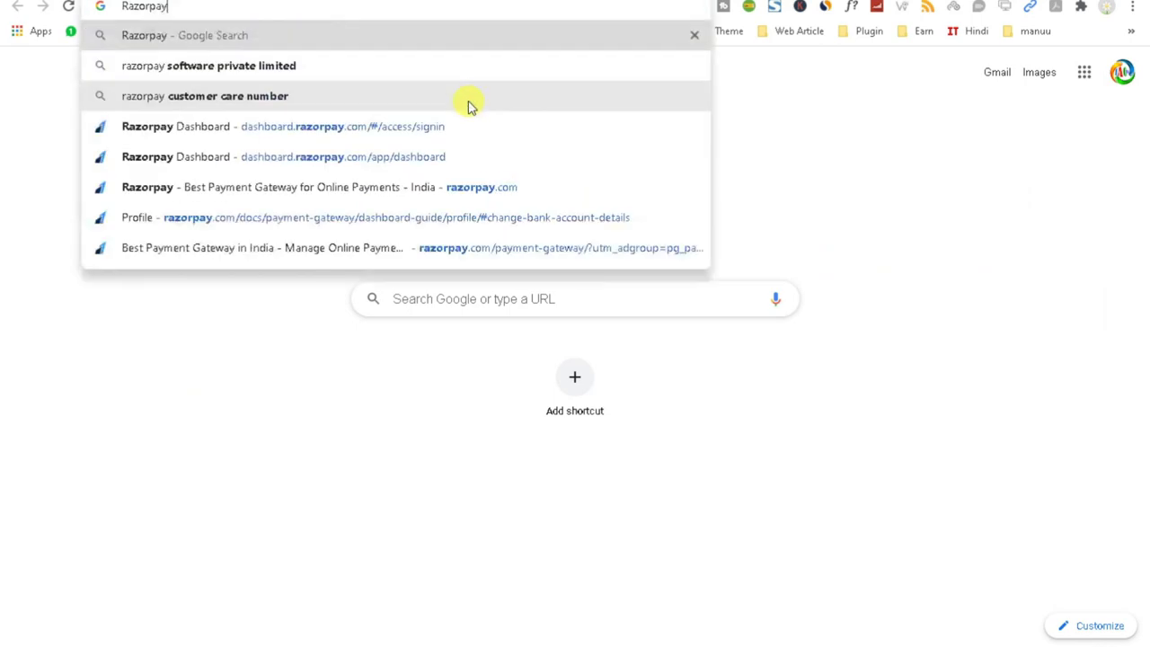
key(Return)
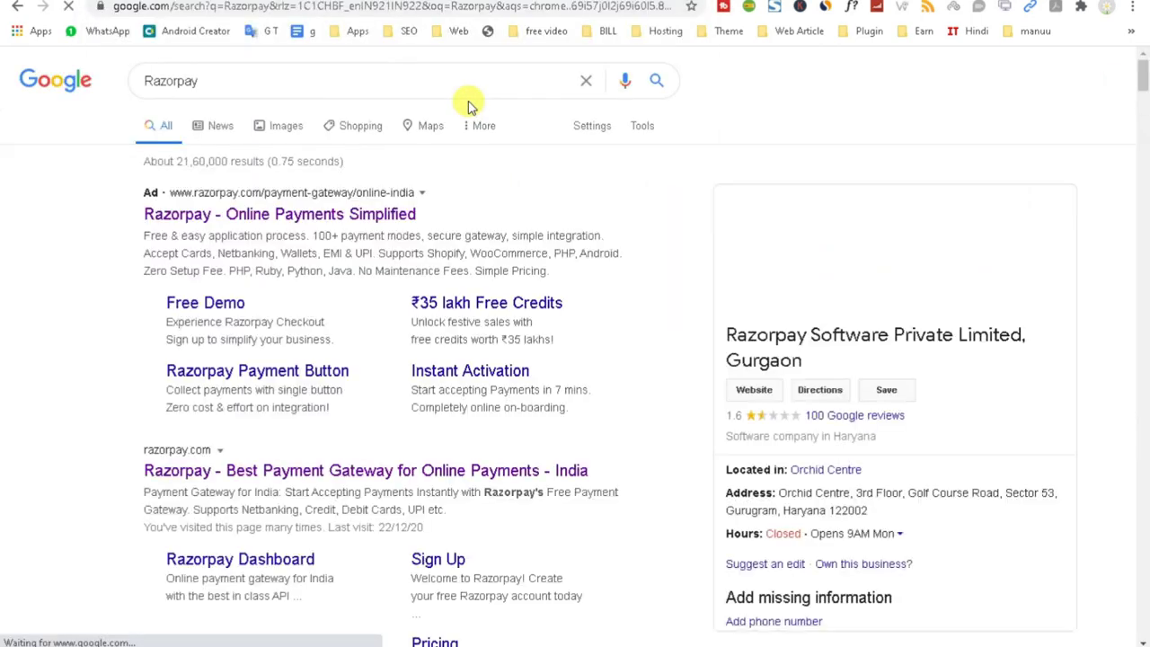
click(362, 474)
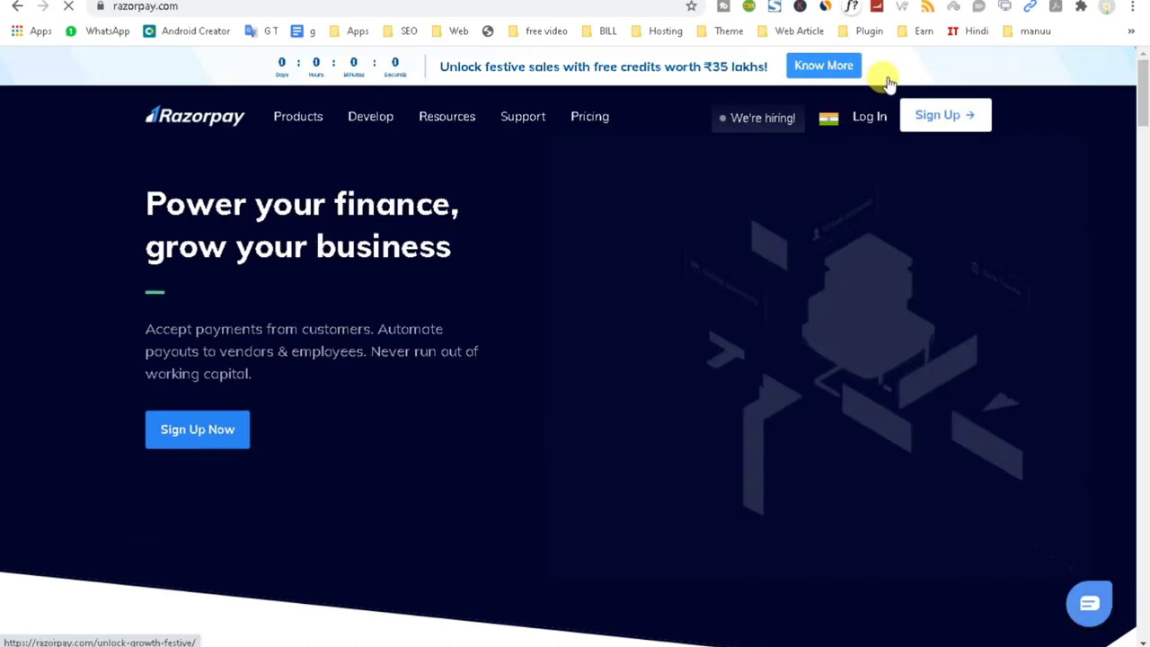
Go to the Razorpay dashboard sign-in page and switch to its sign-up page.
click(860, 117)
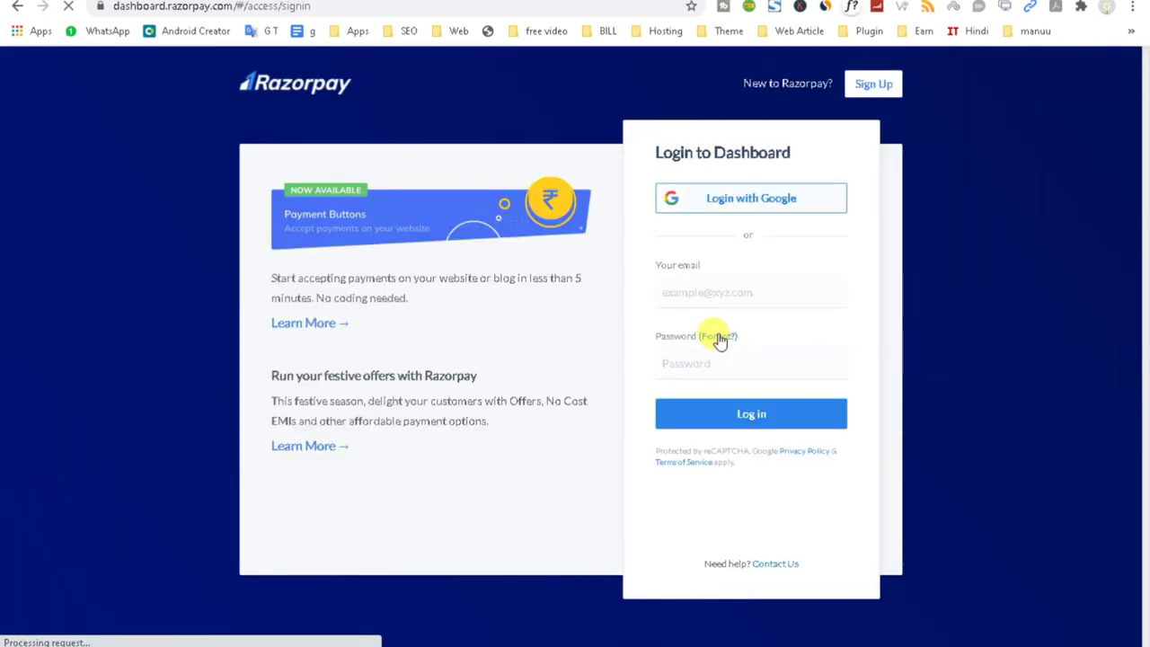
click(703, 289)
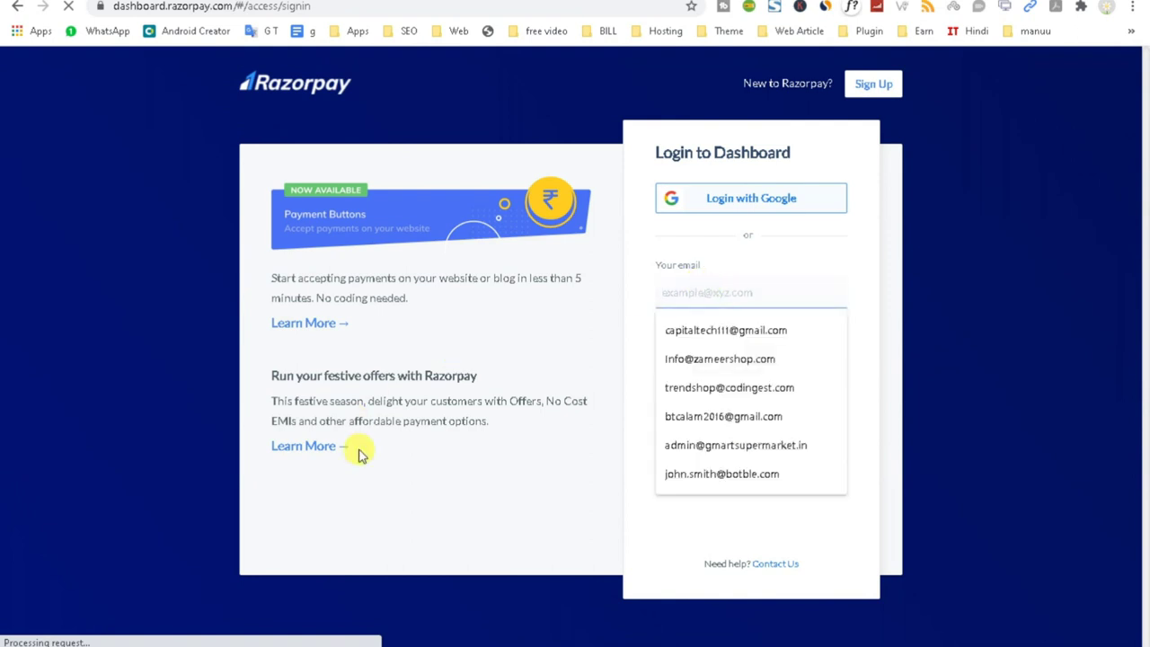
click(670, 290)
click(530, 455)
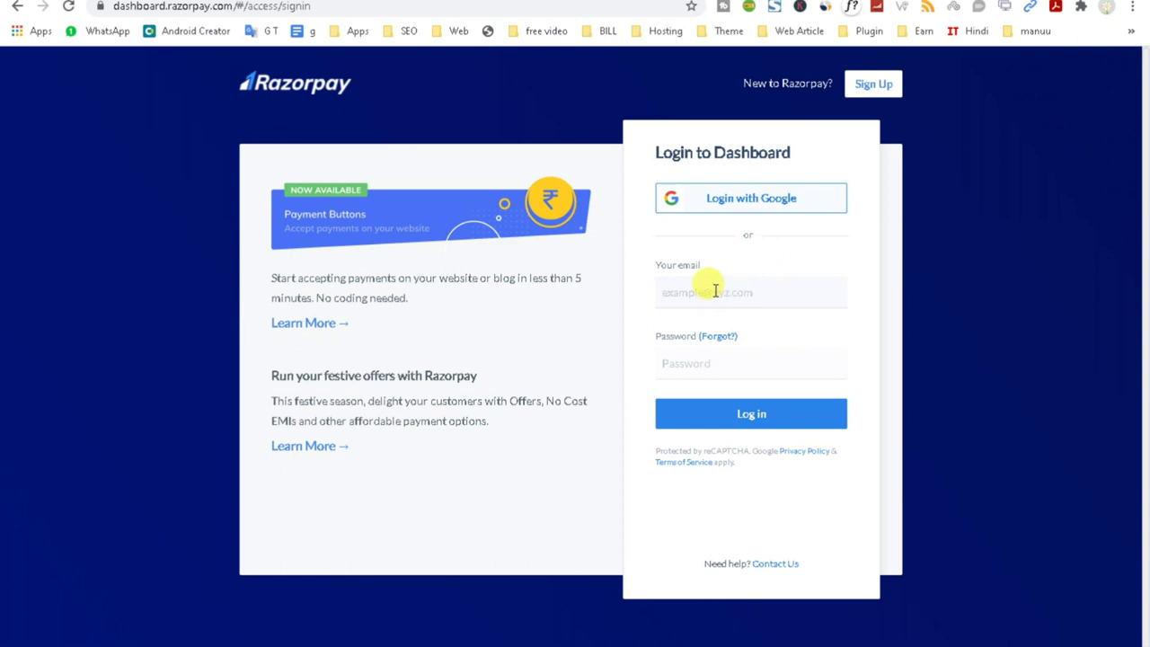
click(869, 83)
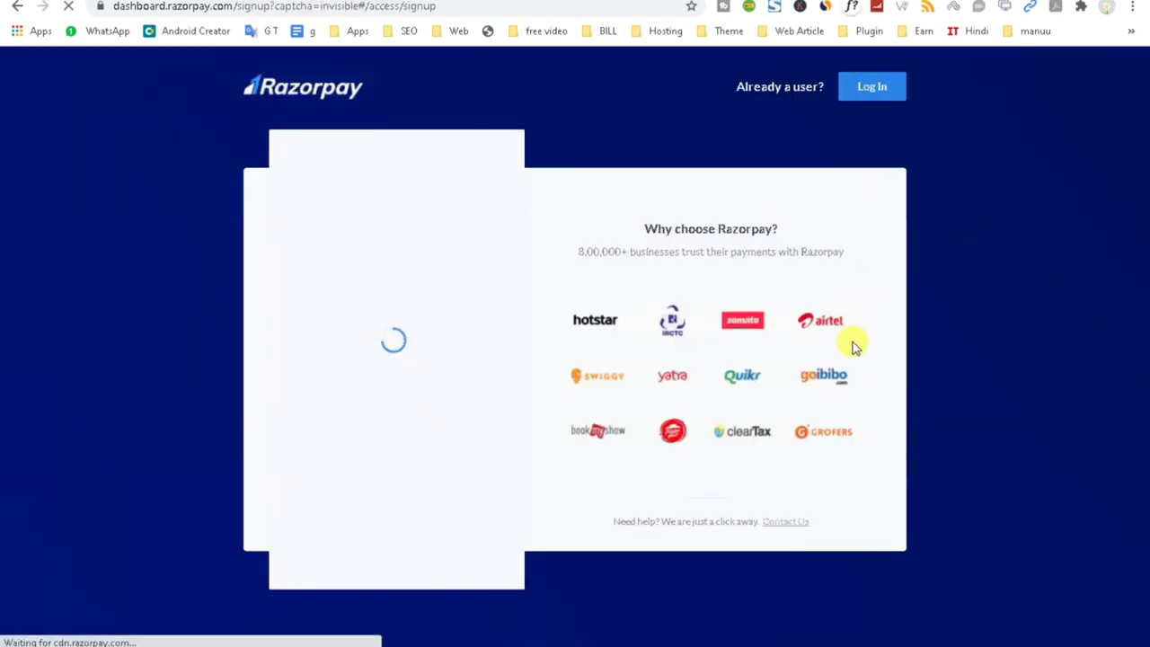
Sign in to the Razorpay Dashboard with the saved login email and the account password.
click(870, 87)
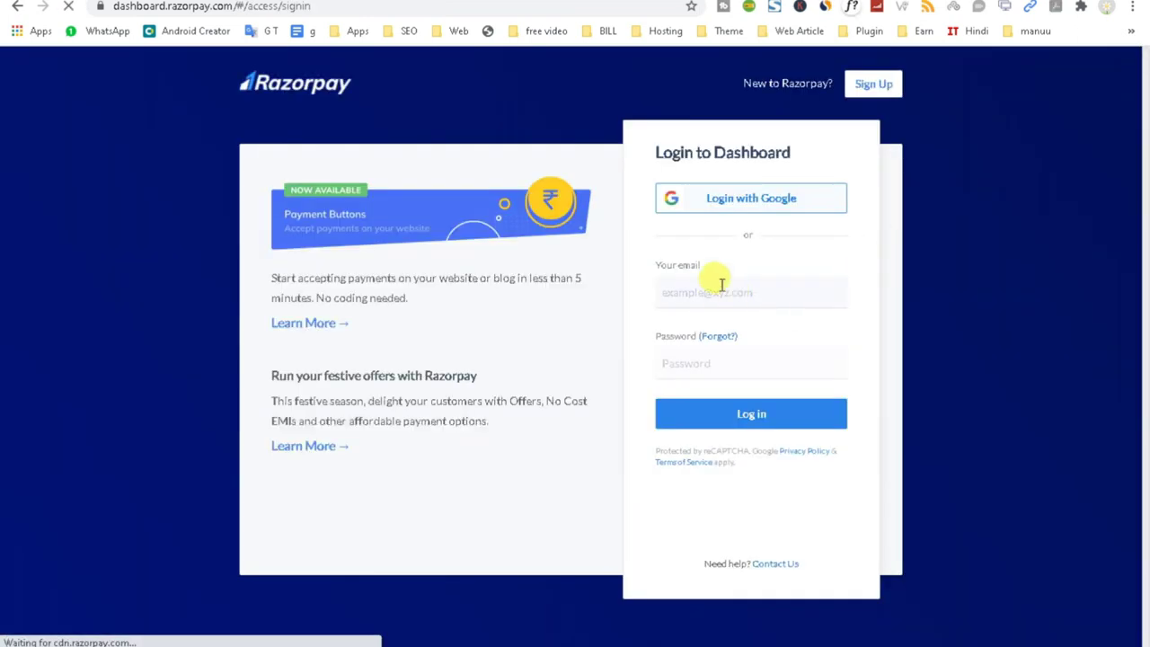
click(694, 297)
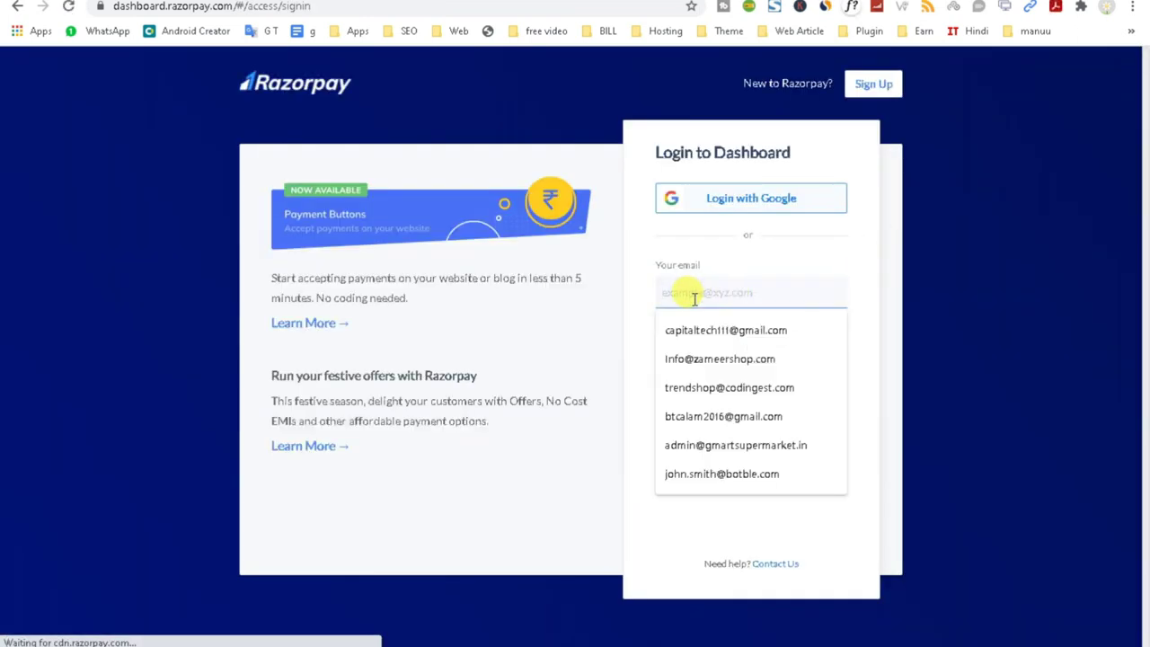
click(740, 353)
click(709, 362)
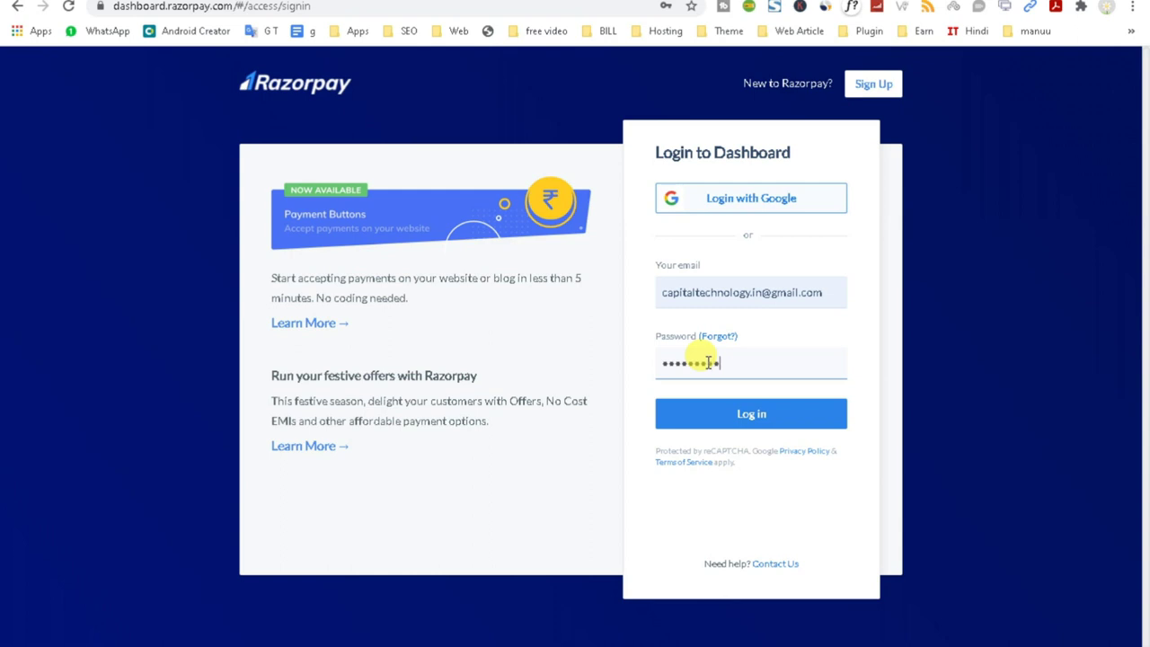
key(Return)
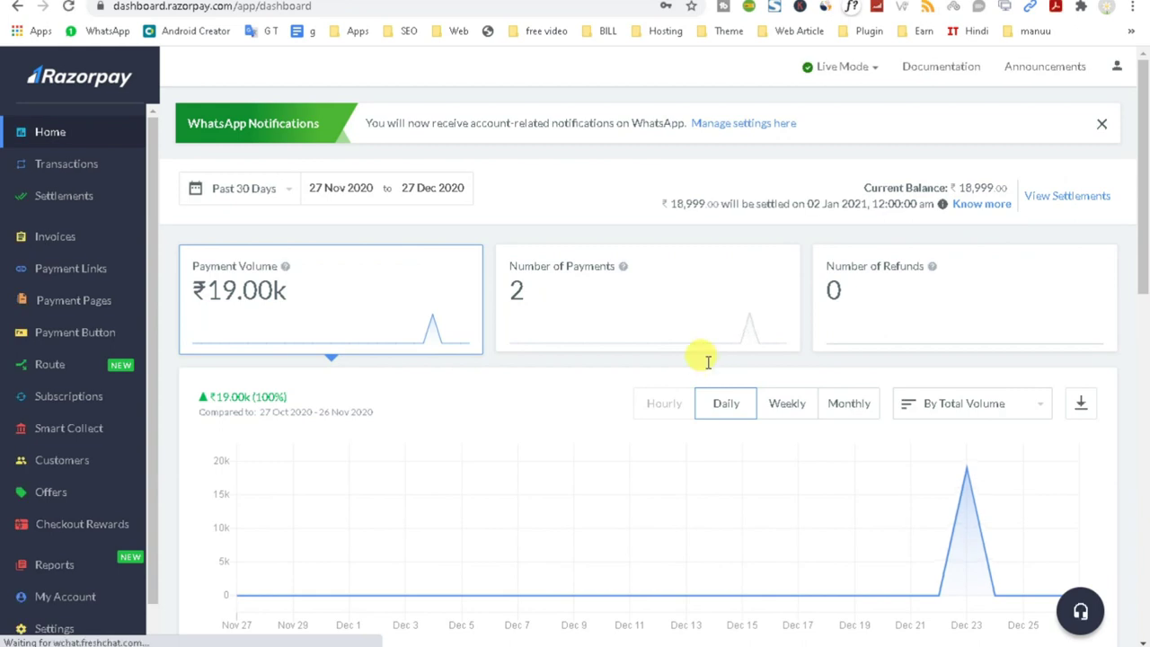
Open the account Settings page showing the brand logo, #FFFFFF theme colour and Flash Checkout.
scroll(170, 441, down, 5)
scroll(154, 508, down, 1)
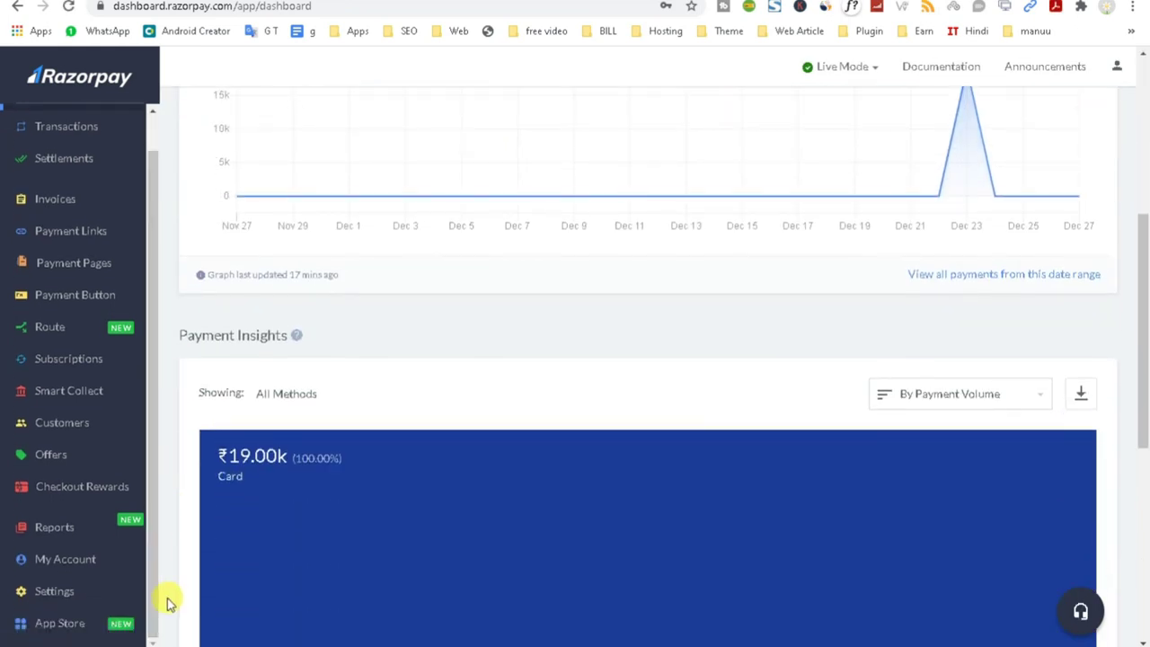
click(56, 591)
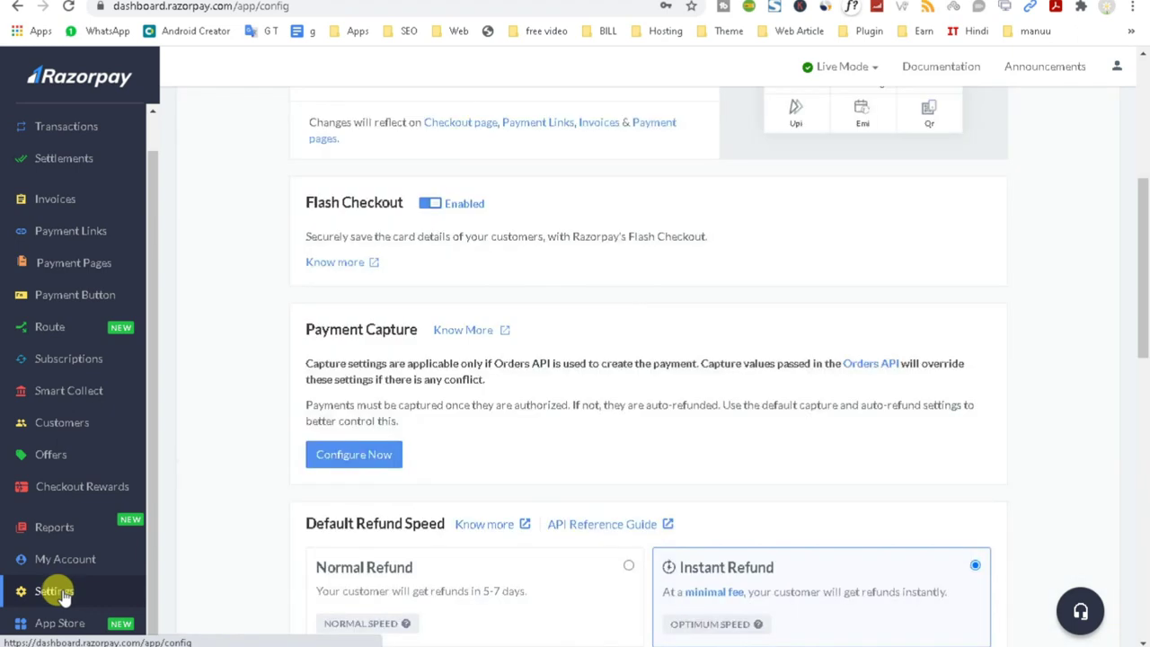
scroll(309, 464, up, 3)
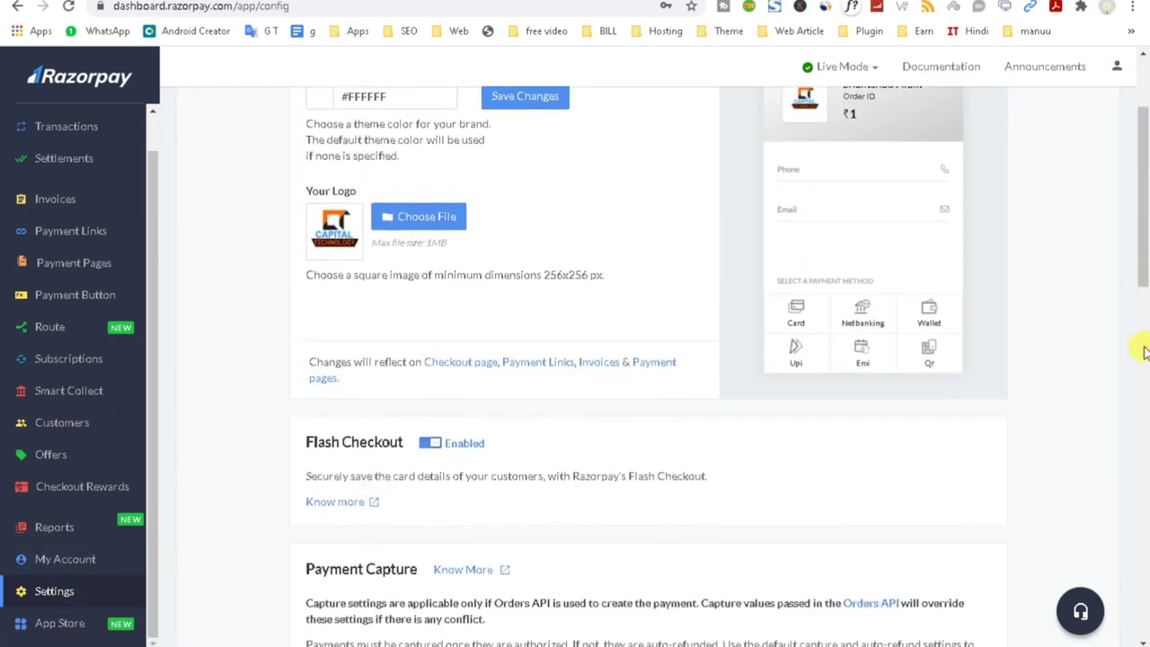
scroll(45, 561, down, 2)
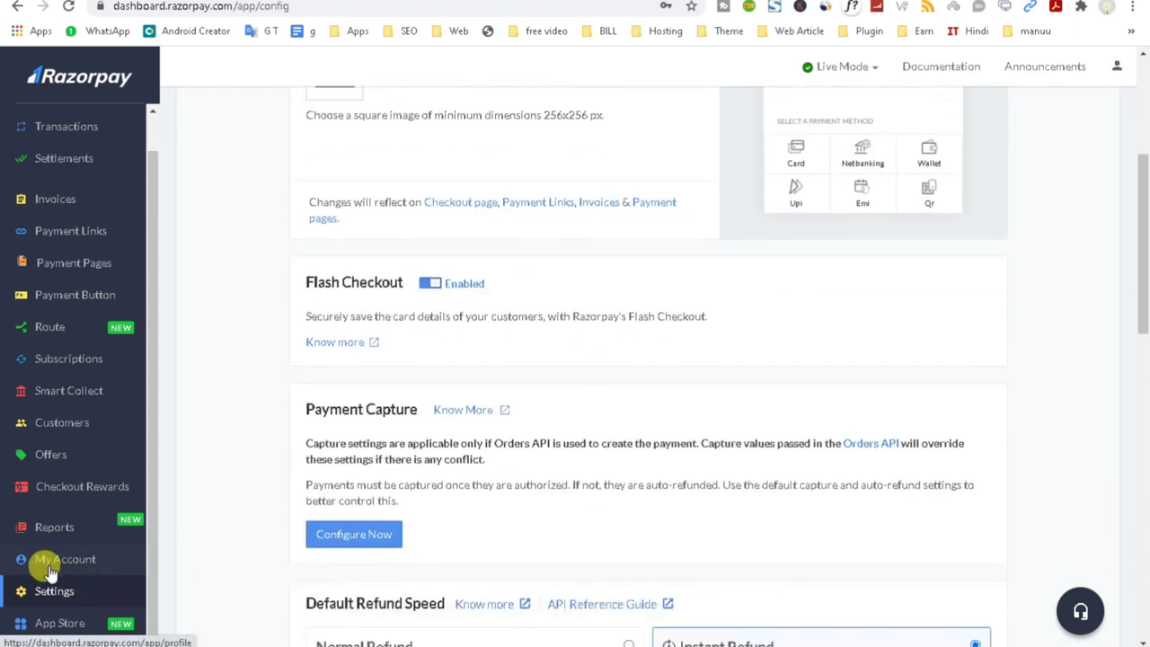
scroll(49, 568, down, 2)
scroll(49, 568, down, 2)
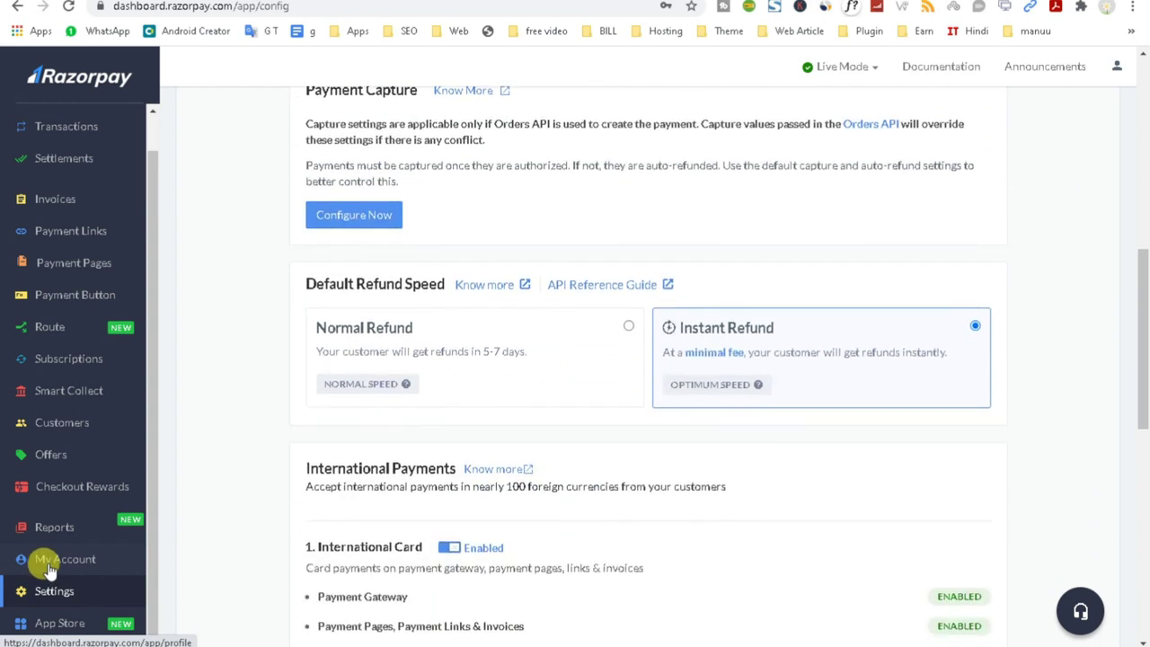
scroll(50, 567, down, 1)
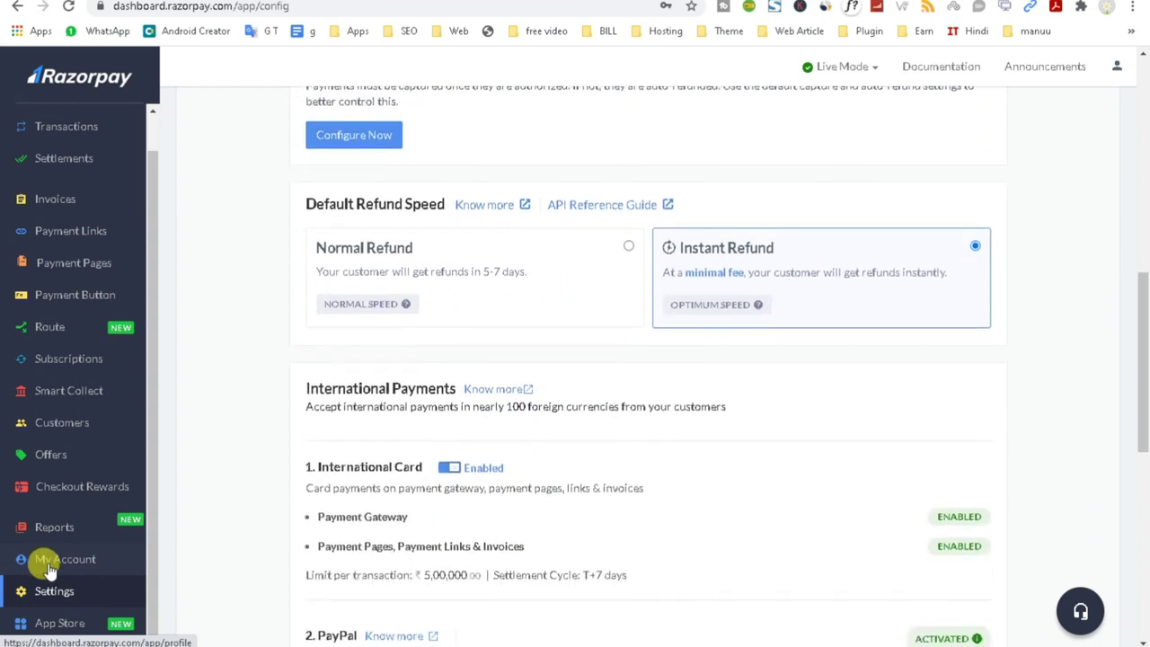
scroll(40, 561, down, 1)
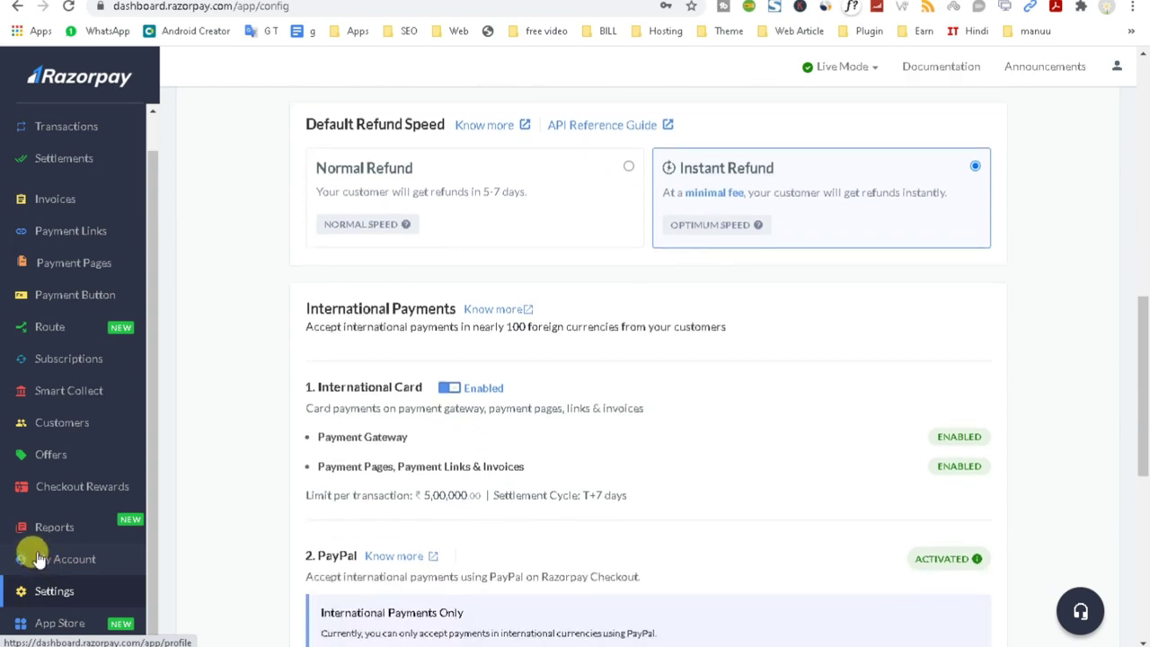
scroll(40, 561, down, 1)
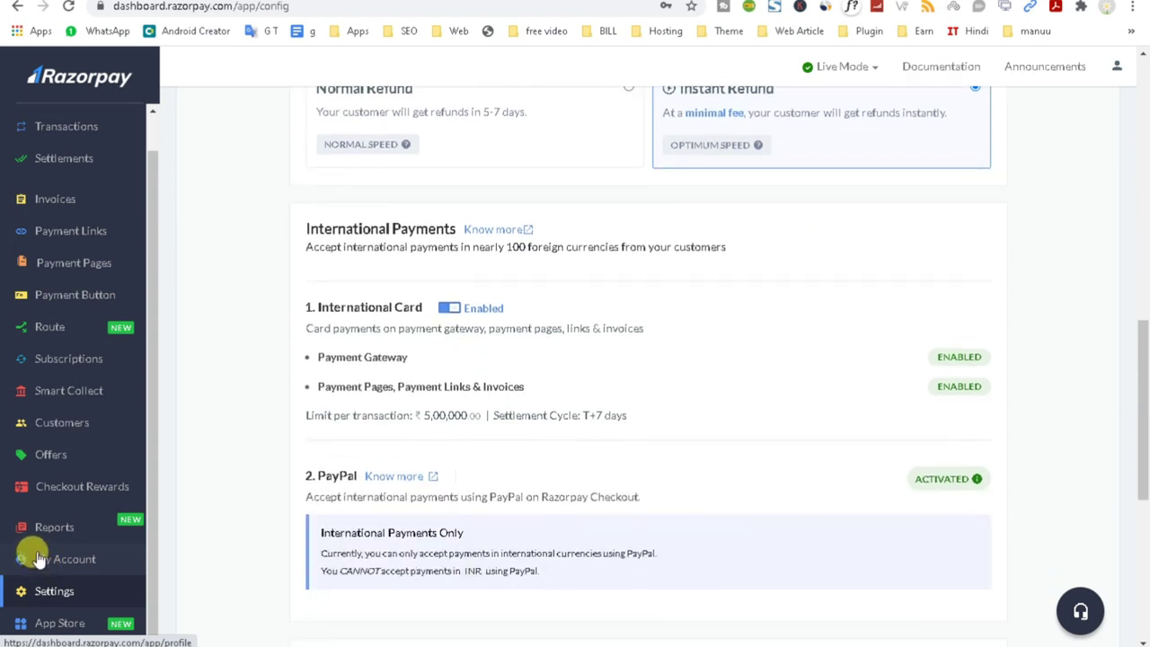
drag(584, 415, 634, 415)
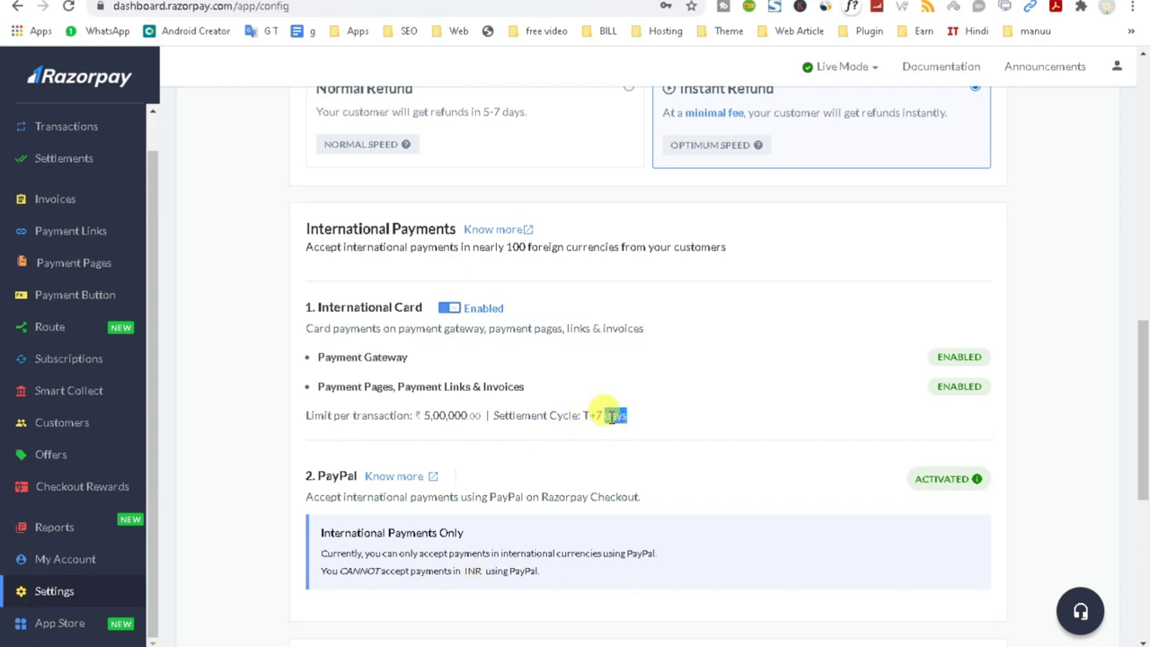
triple_click(610, 417)
triple_click(598, 418)
triple_click(597, 418)
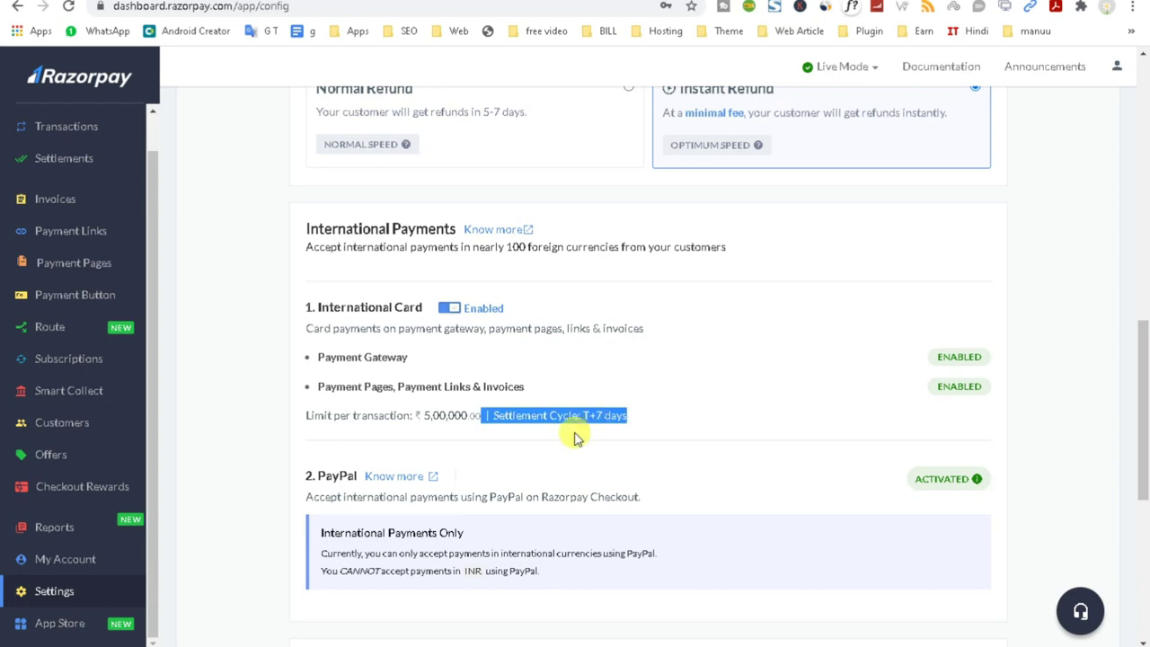
scroll(575, 438, down, 5)
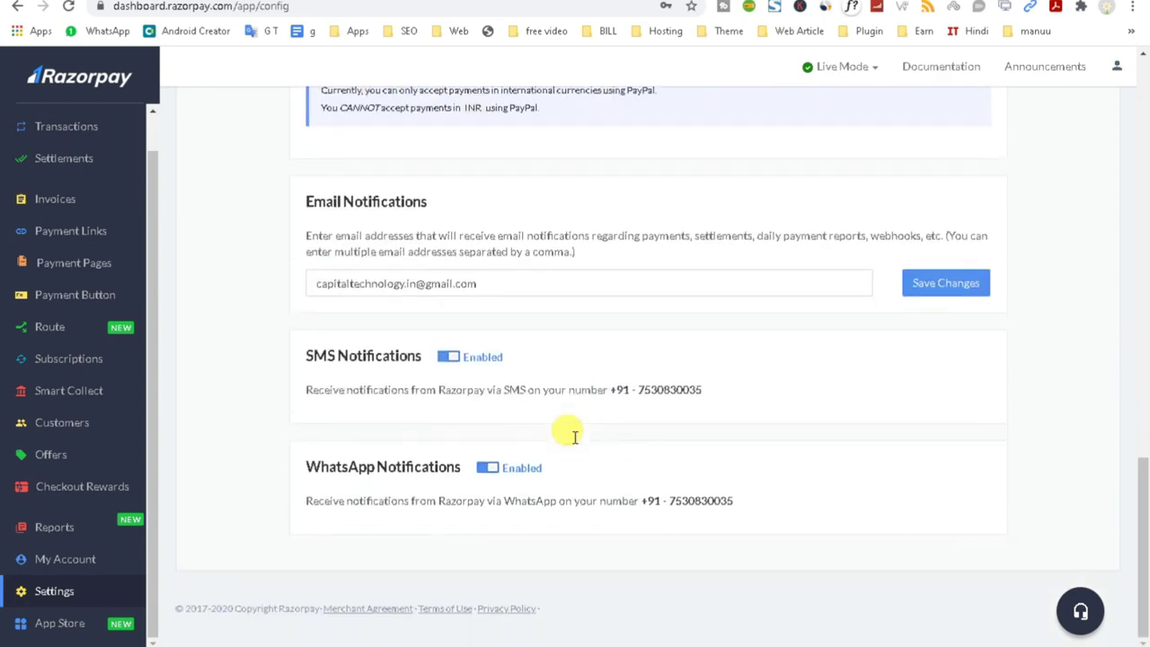
scroll(575, 440, up, 10)
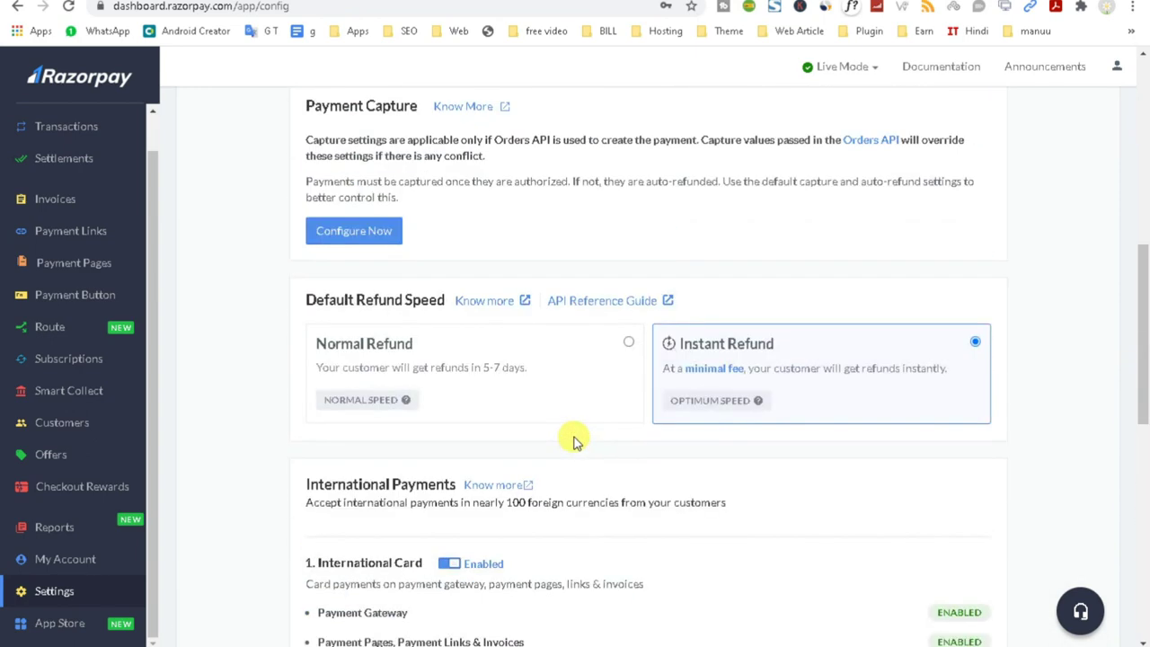
scroll(575, 440, up, 3)
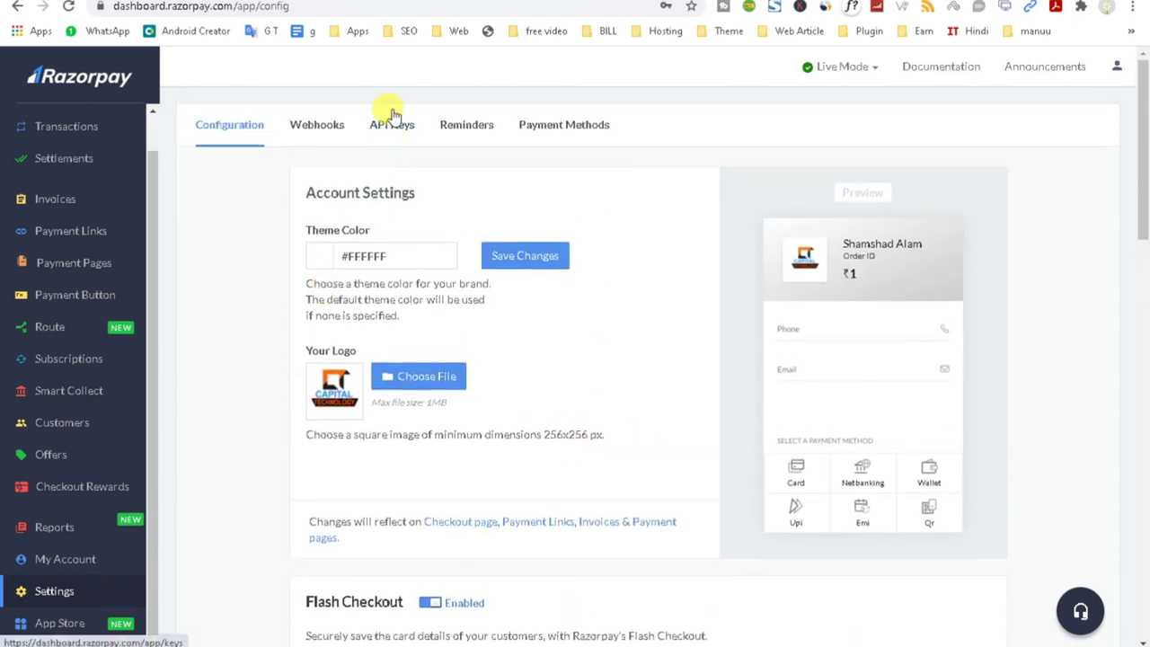
Check the API Keys and Webhooks tabs, then activate Razorpay for WooCommerce in WordPress.
click(388, 126)
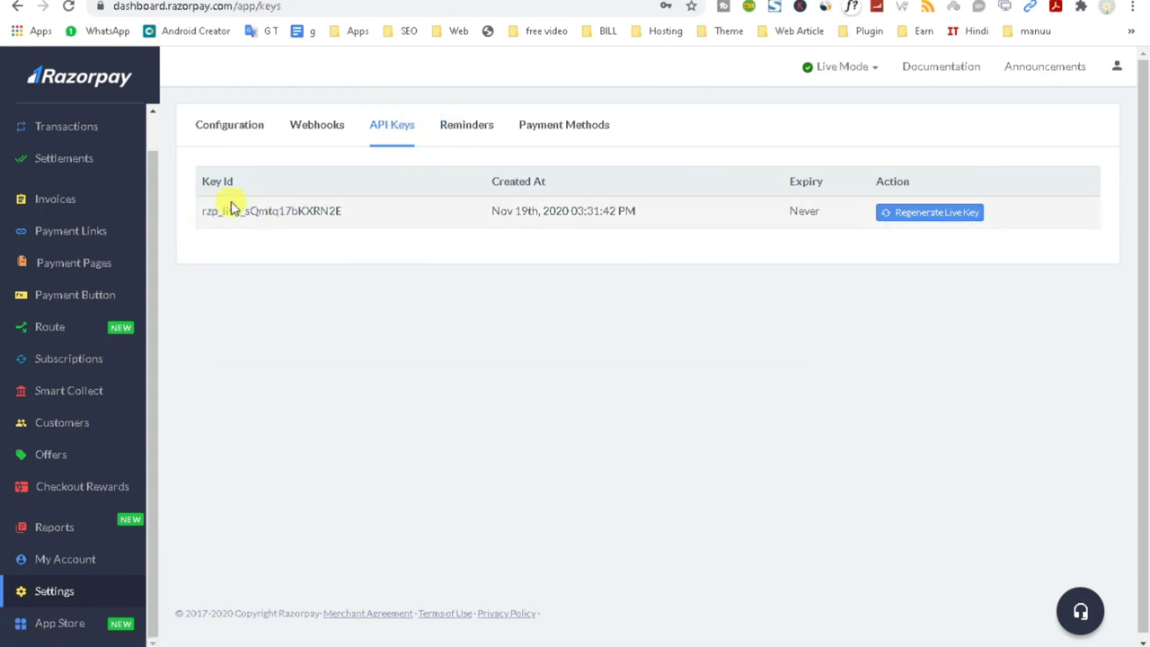
click(298, 128)
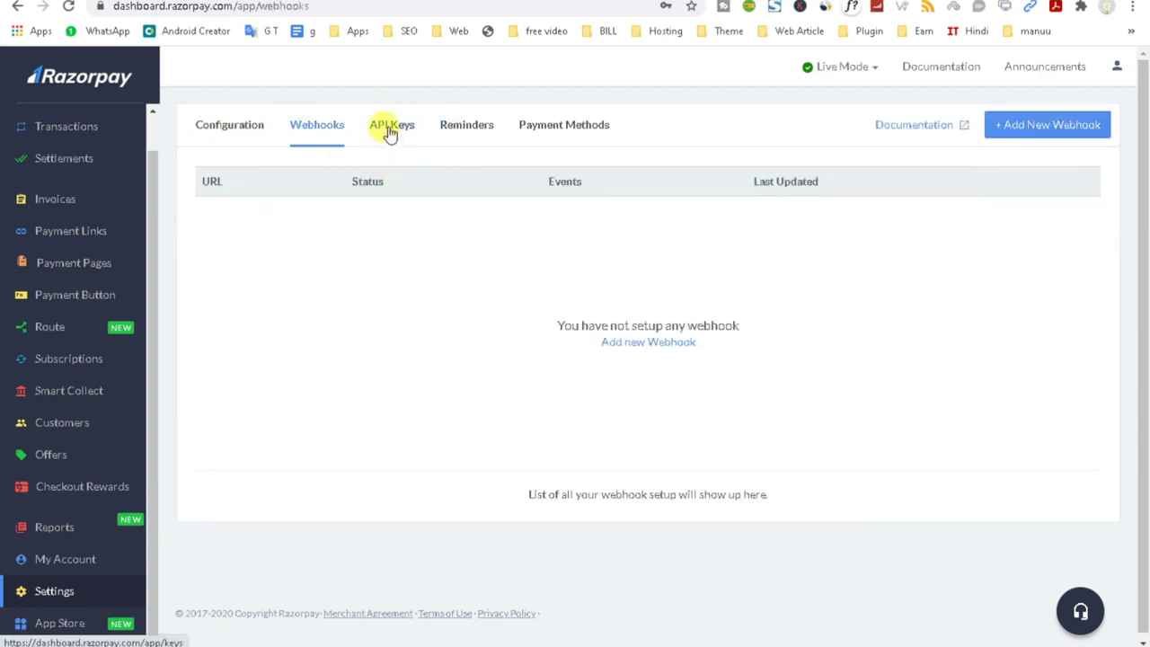
click(911, 2)
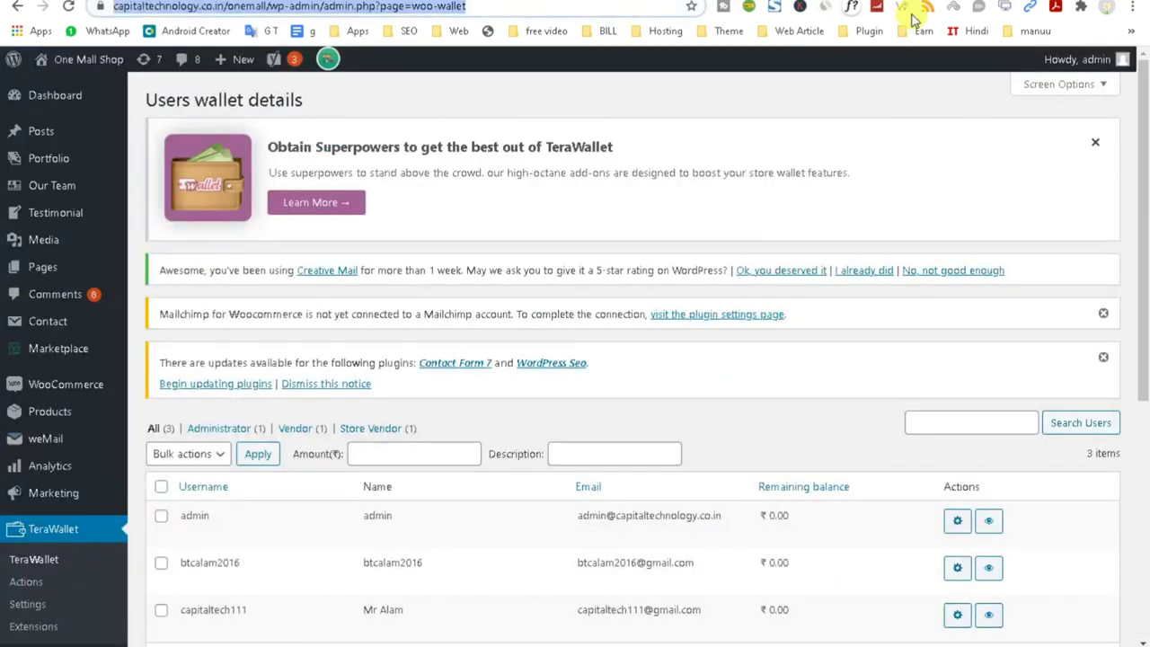
scroll(397, 506, down, 3)
scroll(398, 506, up, 3)
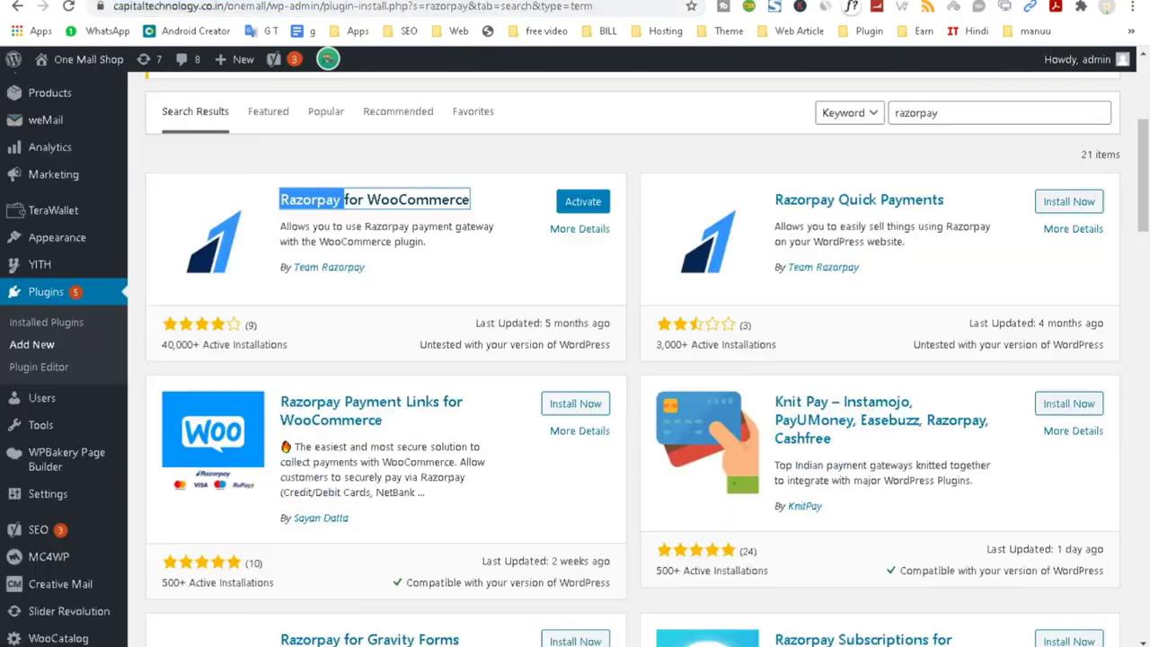
click(580, 202)
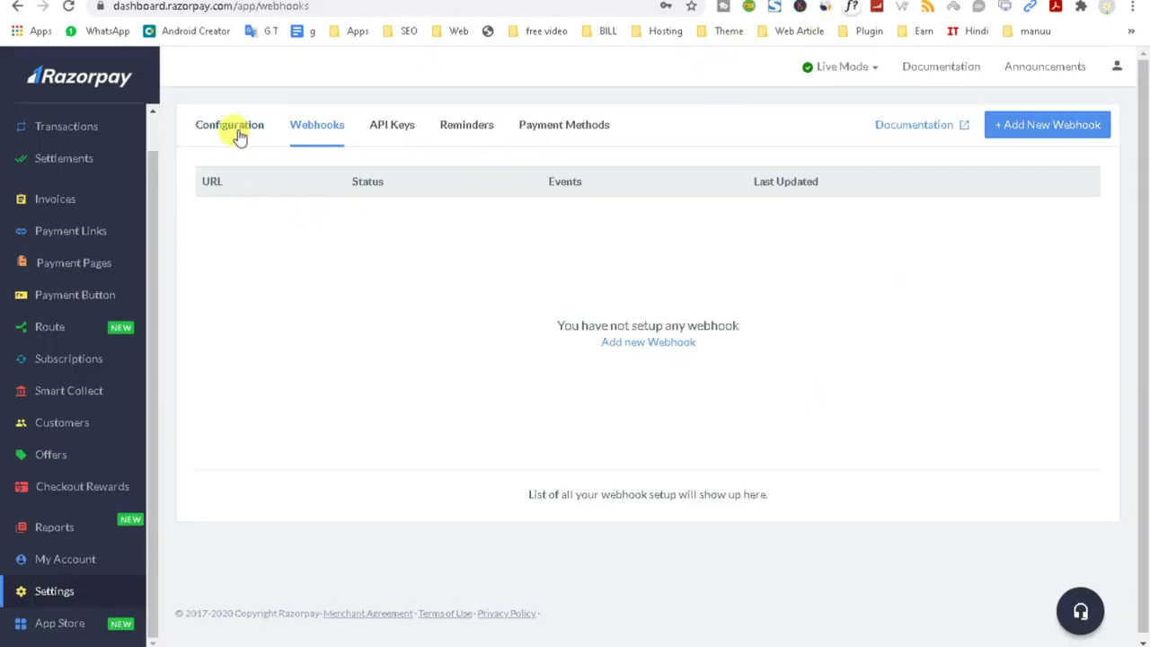
Back in the Razorpay API Keys tab, select the never-expiring live Key Id for copying.
click(239, 133)
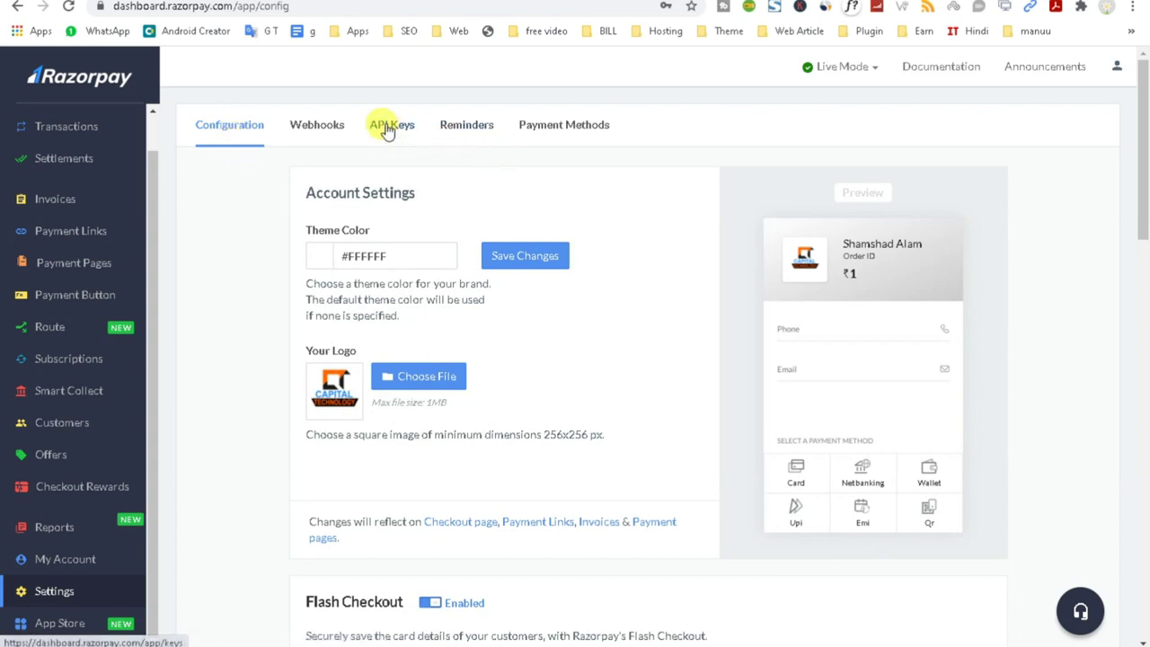
click(387, 128)
drag(204, 211, 341, 212)
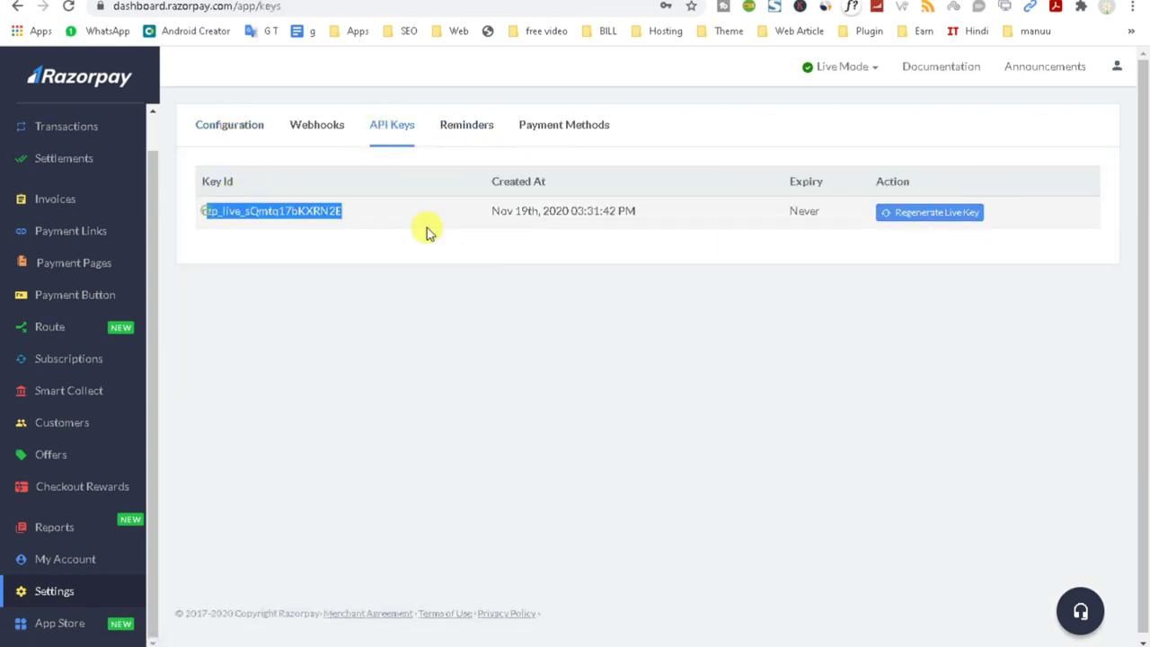
Browse the Payment Methods list: UPI, netbanking, EMI, wallet, Pay Later and card options.
click(536, 129)
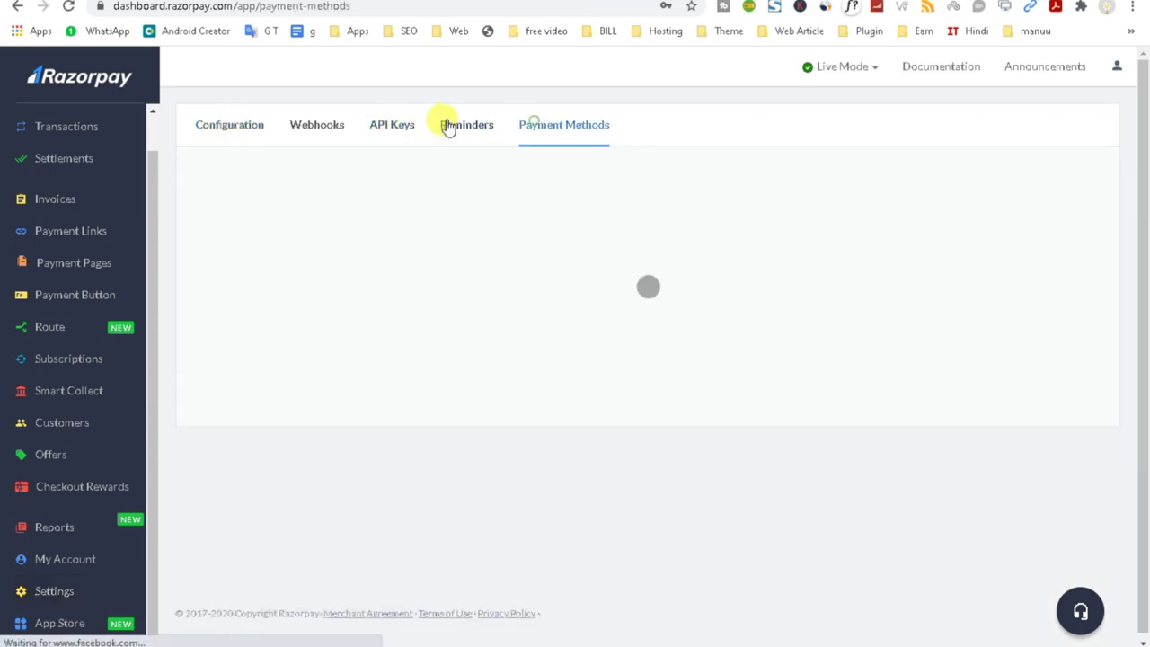
click(449, 126)
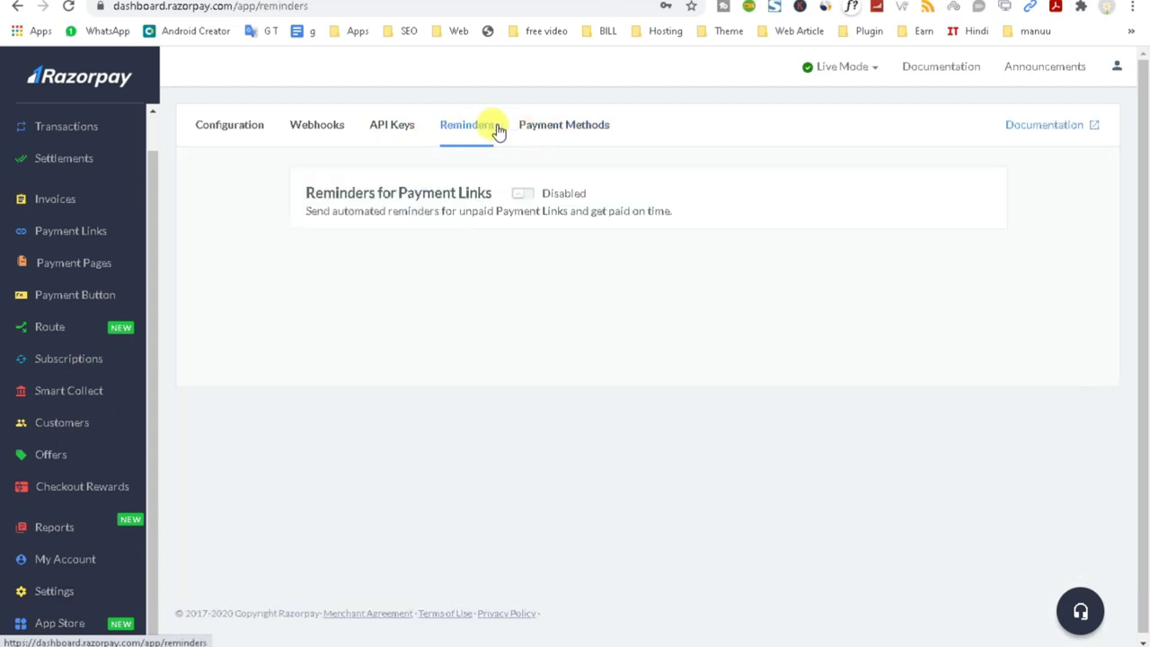
click(526, 127)
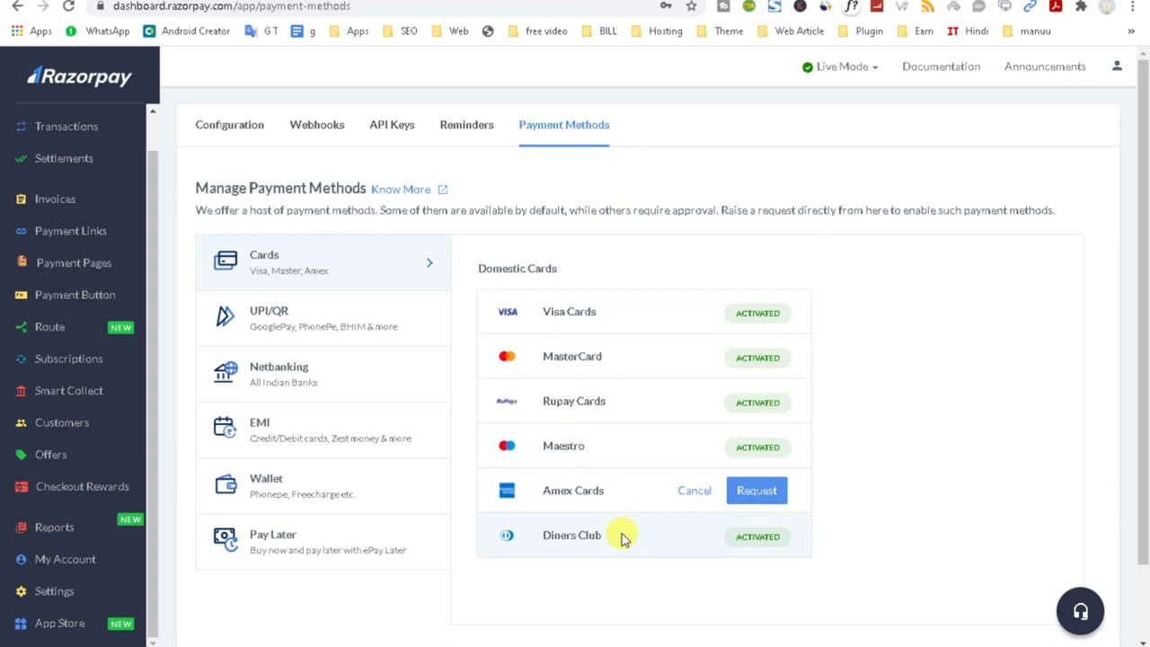
click(318, 323)
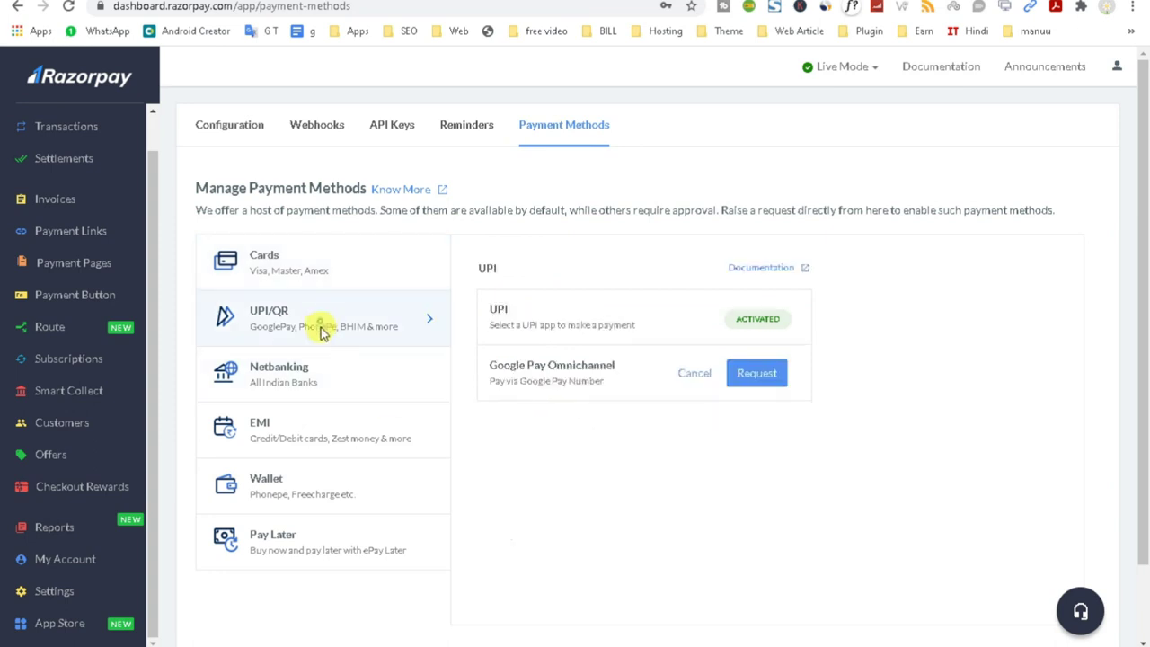
click(317, 368)
click(316, 320)
click(323, 384)
click(331, 437)
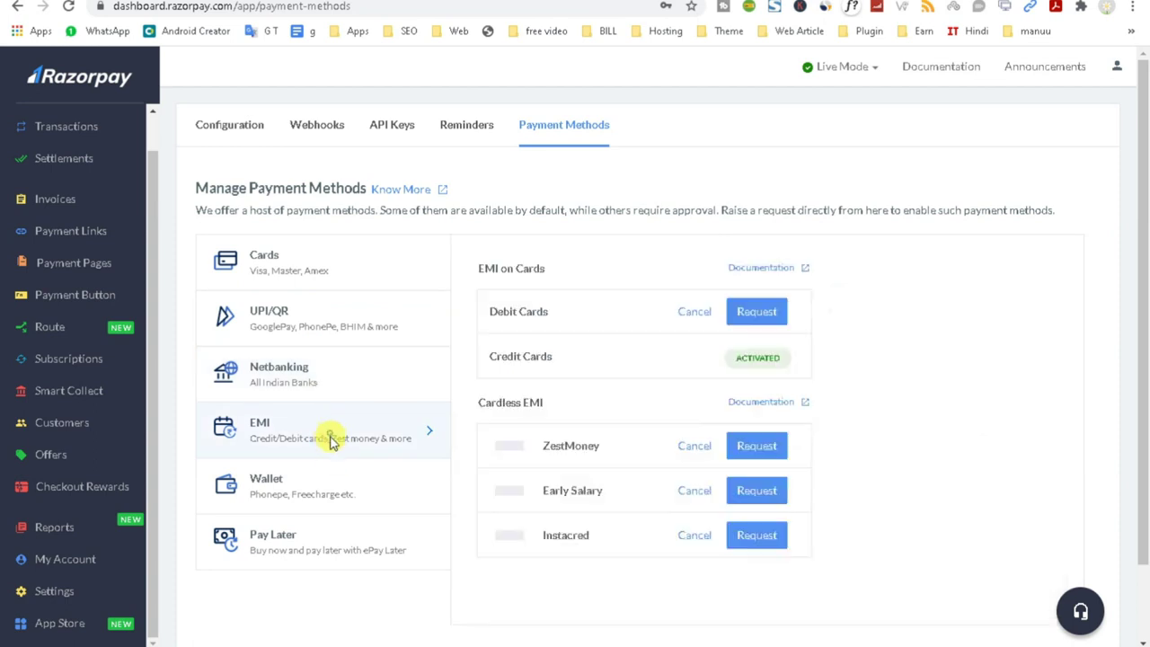
click(326, 490)
click(327, 539)
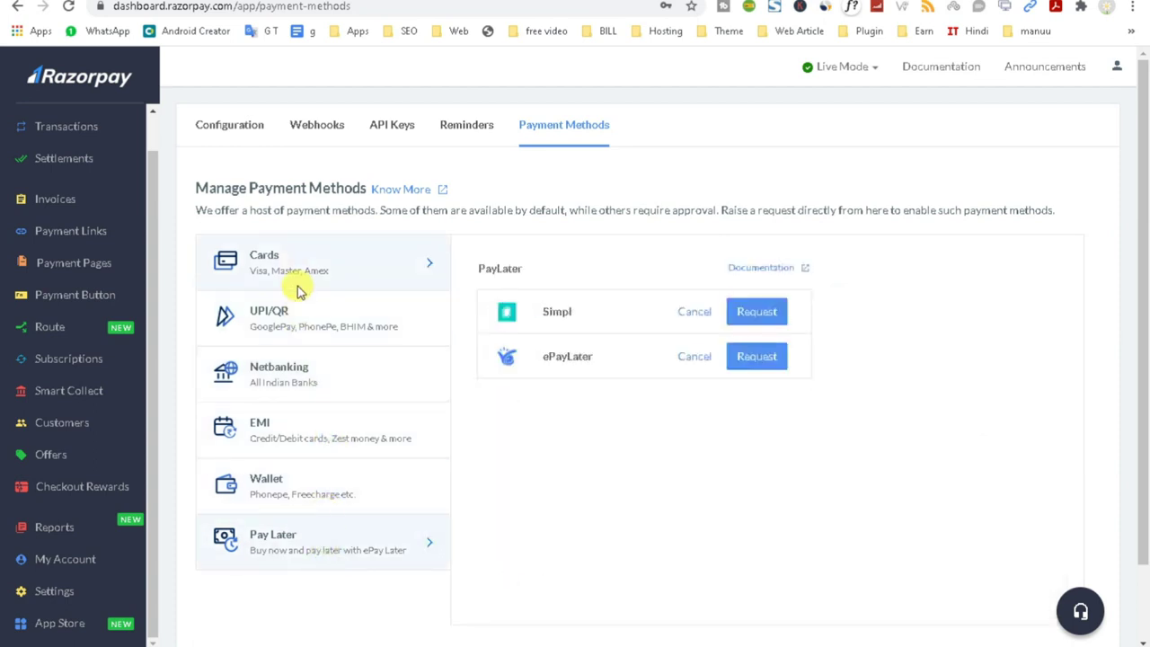
click(297, 259)
click(292, 323)
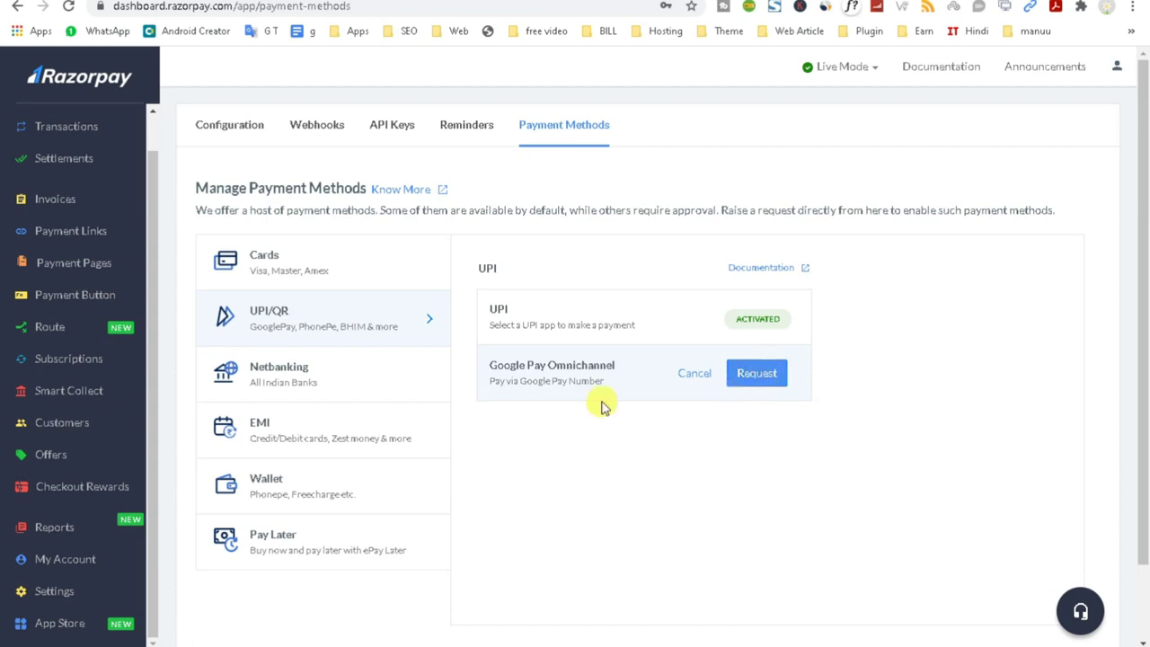
Review the netbanking banks, EMI options, activated wallets and Pay Later providers.
click(303, 384)
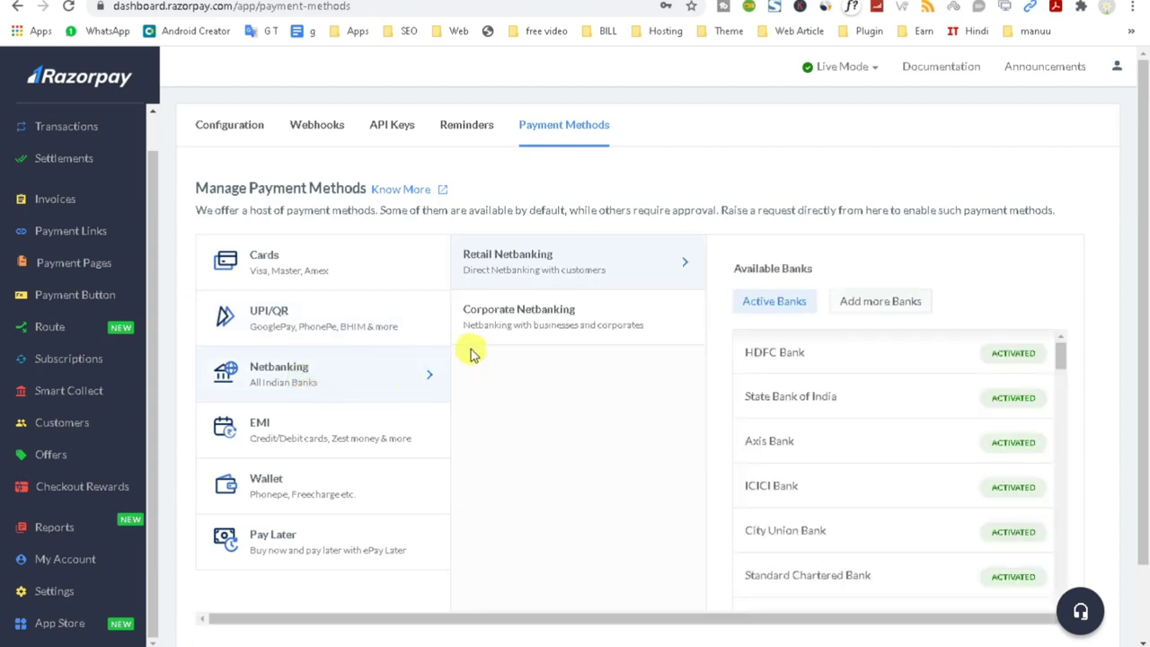
scroll(899, 481, down, 3)
scroll(889, 485, down, 5)
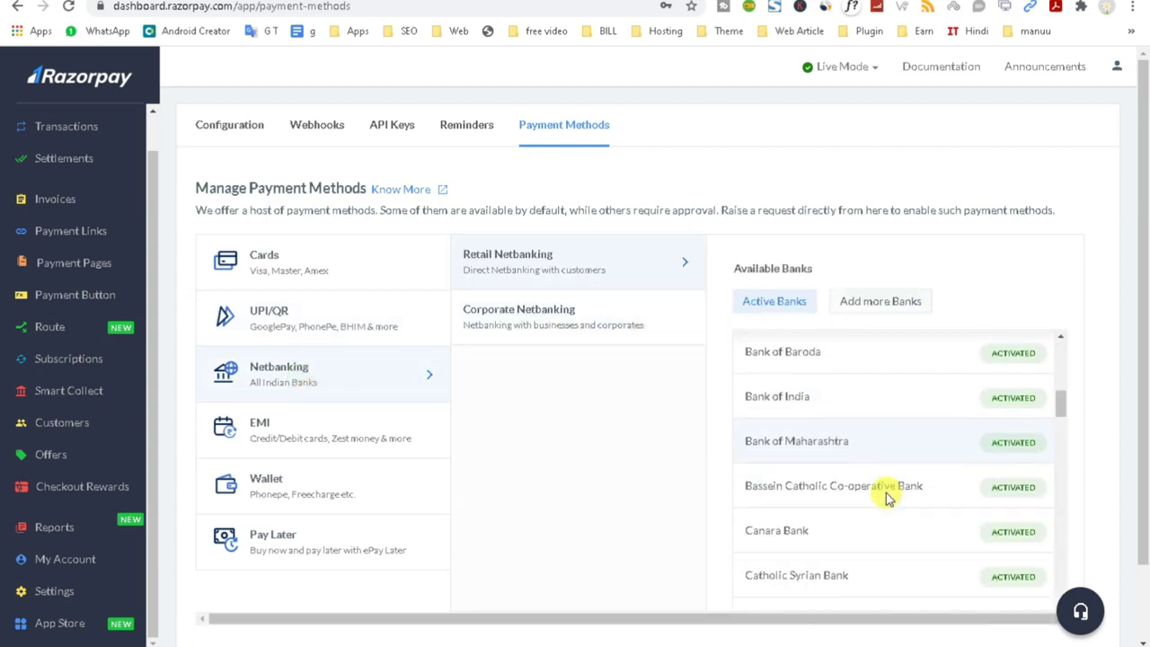
click(308, 437)
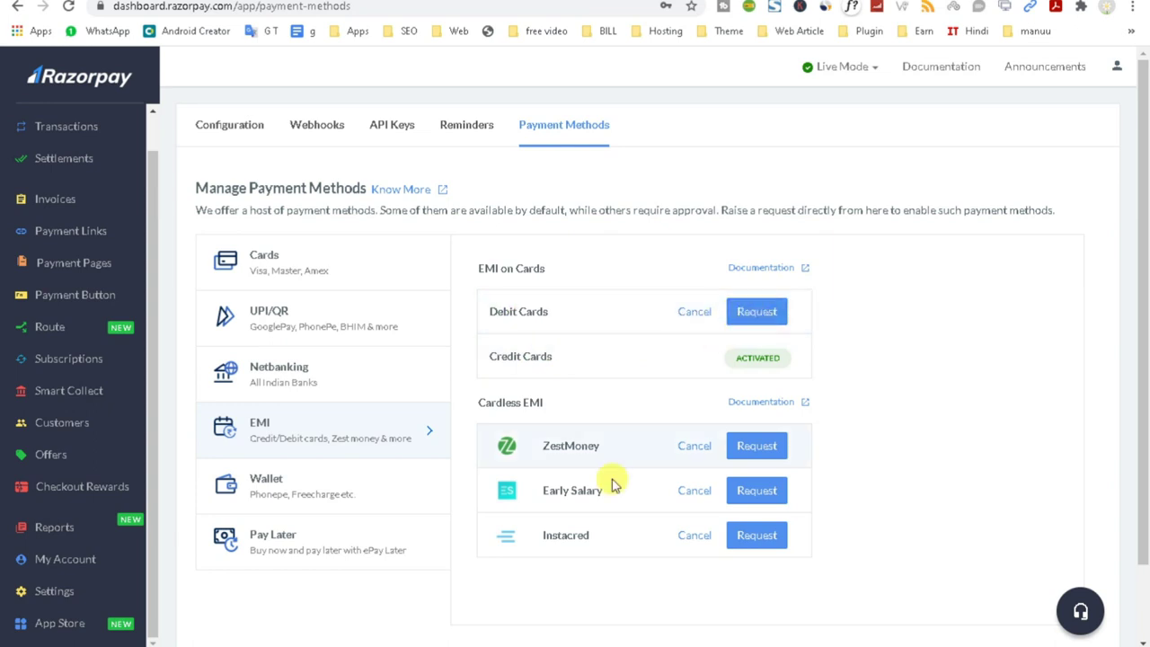
click(305, 494)
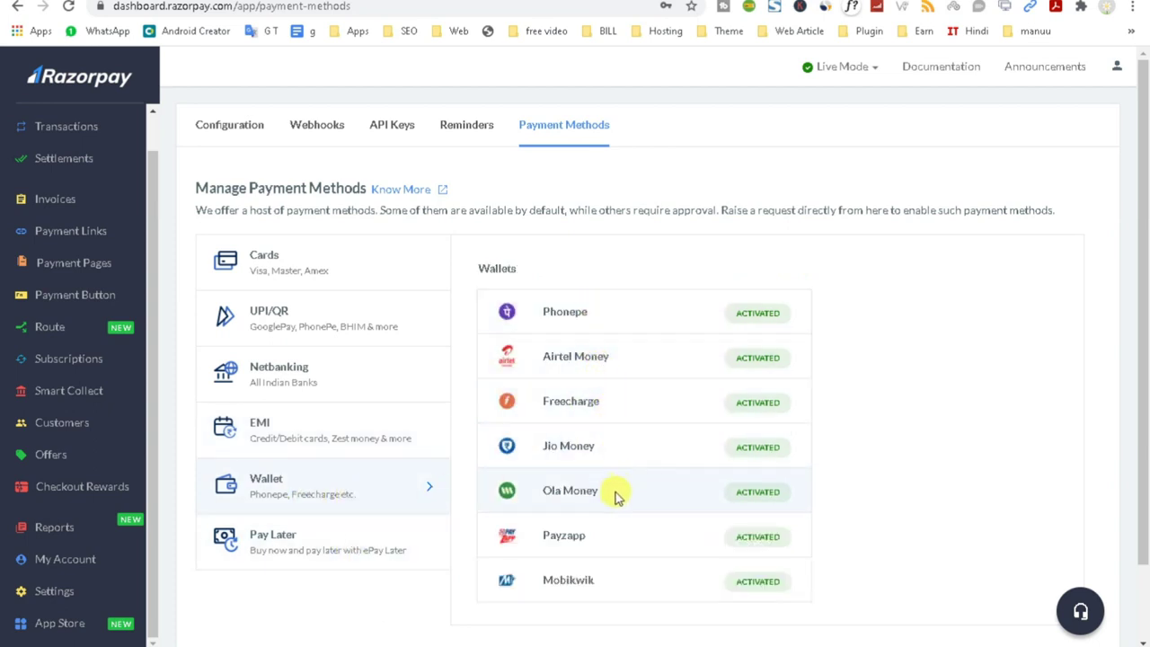
click(292, 541)
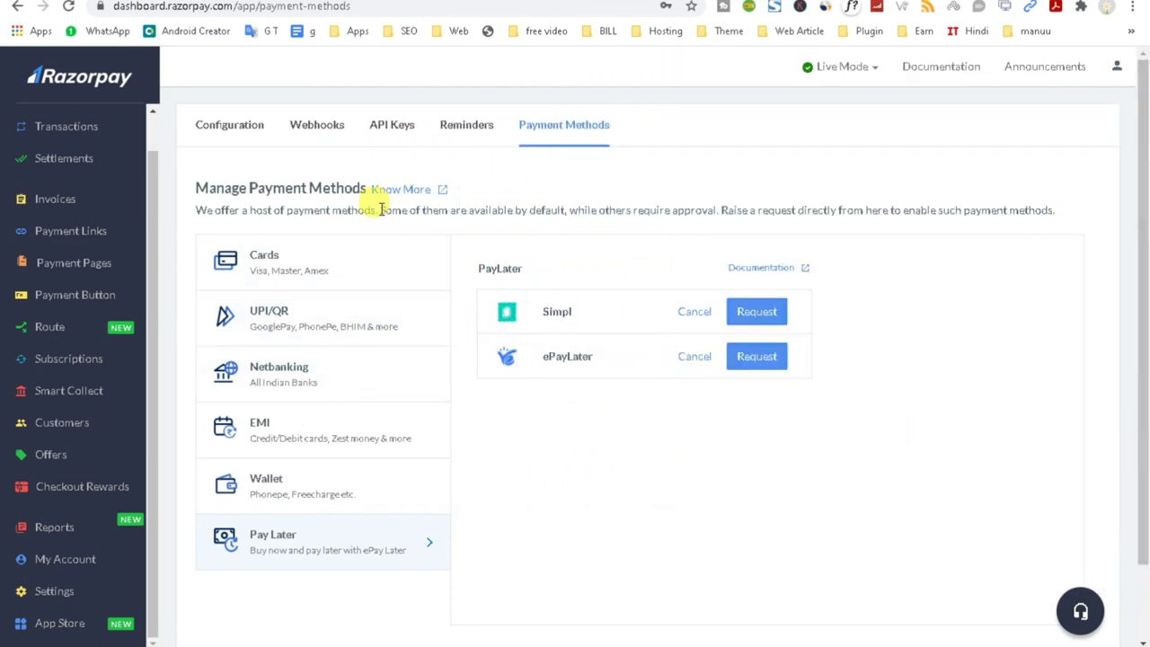
Request and confirm Google Pay Omnichannel activation under UPI.
click(289, 265)
click(303, 327)
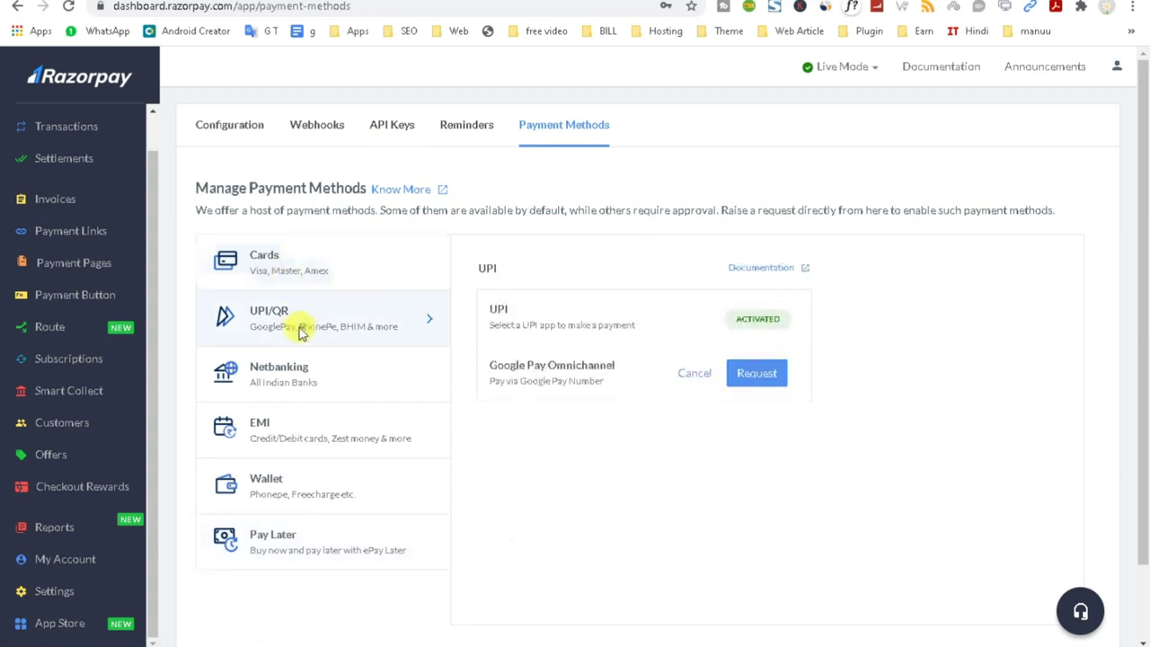
click(757, 374)
click(606, 230)
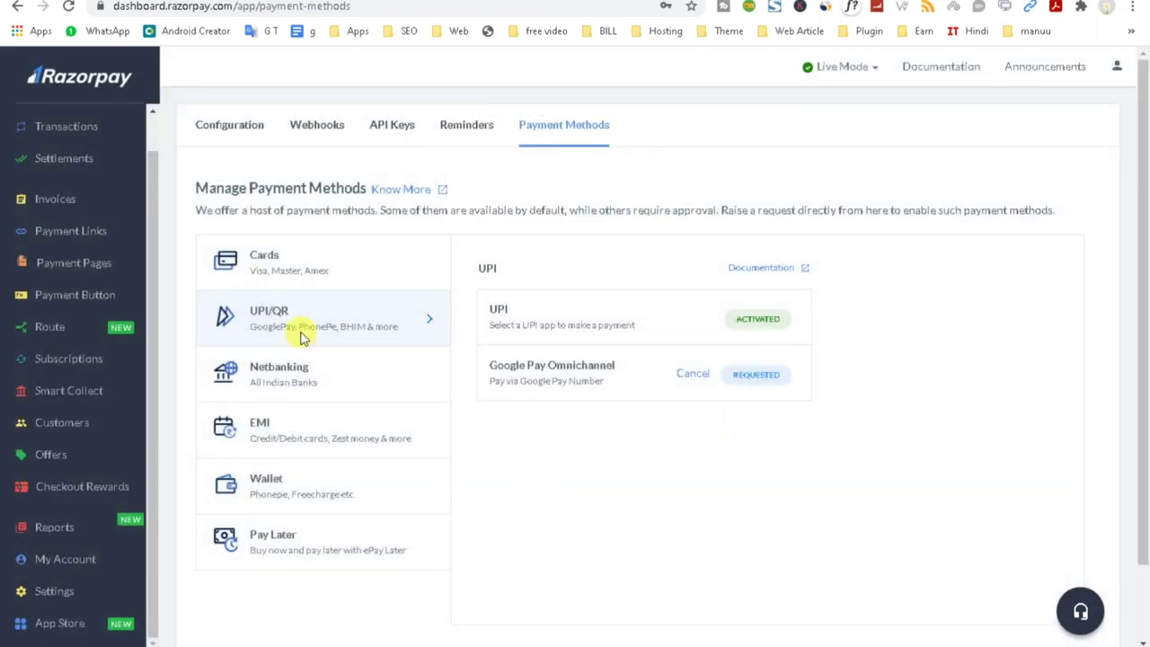
Request and confirm EMI on Debit Cards under the EMI options.
click(261, 381)
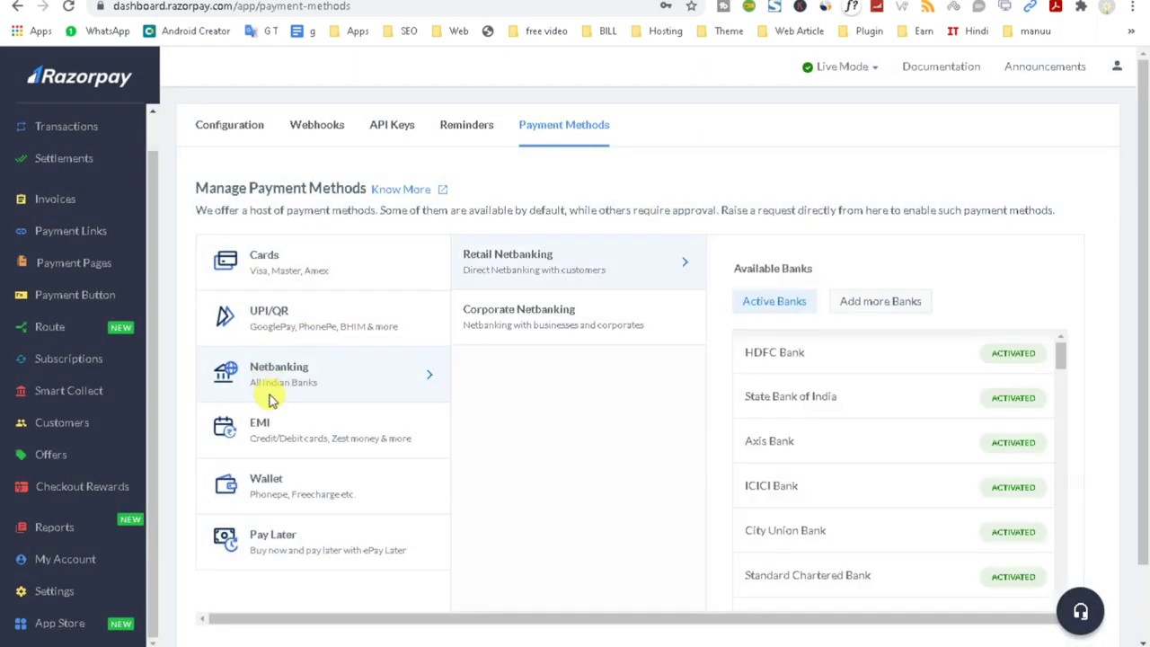
click(325, 430)
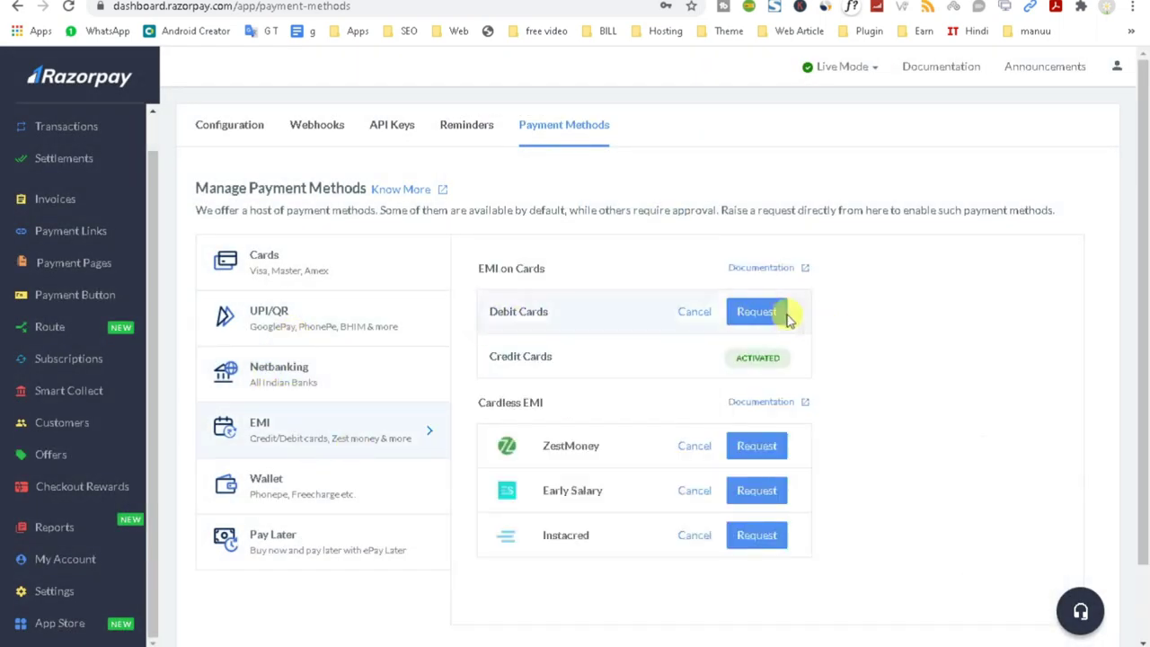
click(773, 316)
click(665, 235)
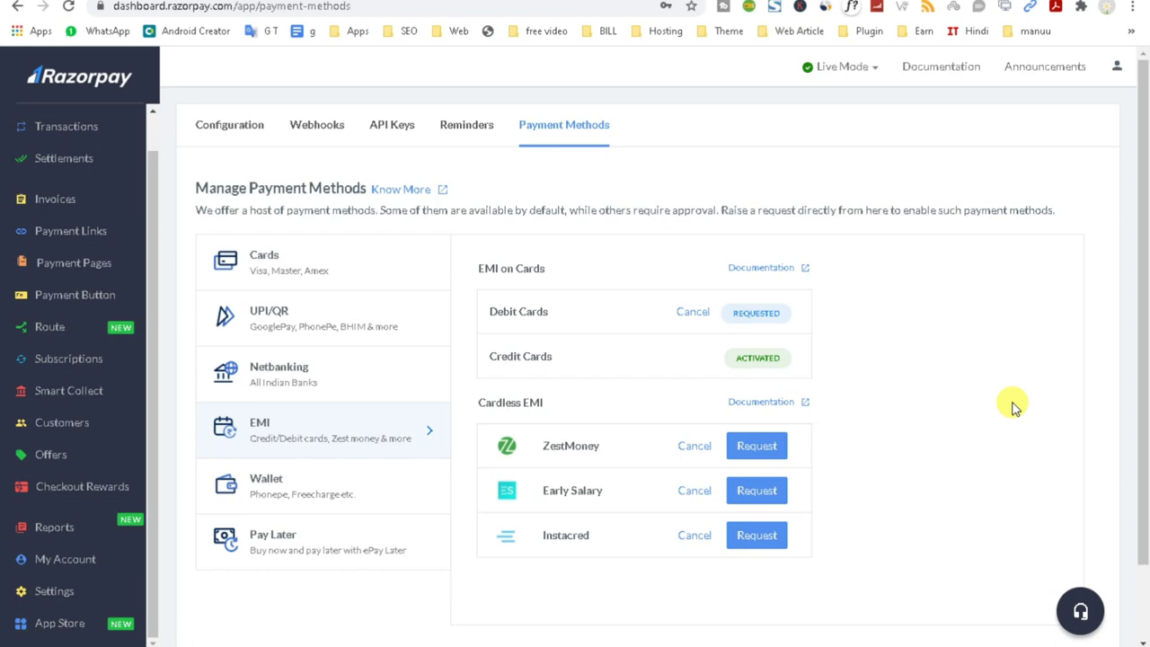
key(ctrl+Tab)
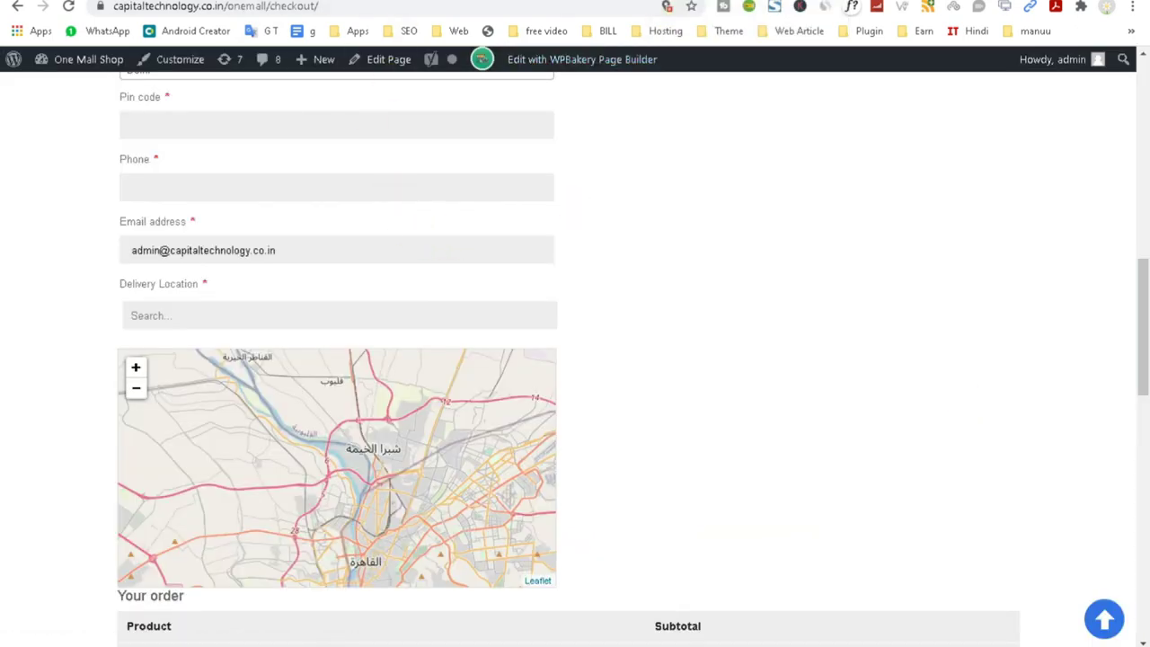
Reload the WooCommerce Payments settings so Razorpay appears among the payment methods.
click(342, 0)
click(225, 0)
scroll(495, 554, down, 1)
scroll(495, 554, down, 3)
scroll(482, 541, up, 4)
key(ctrl+Tab)
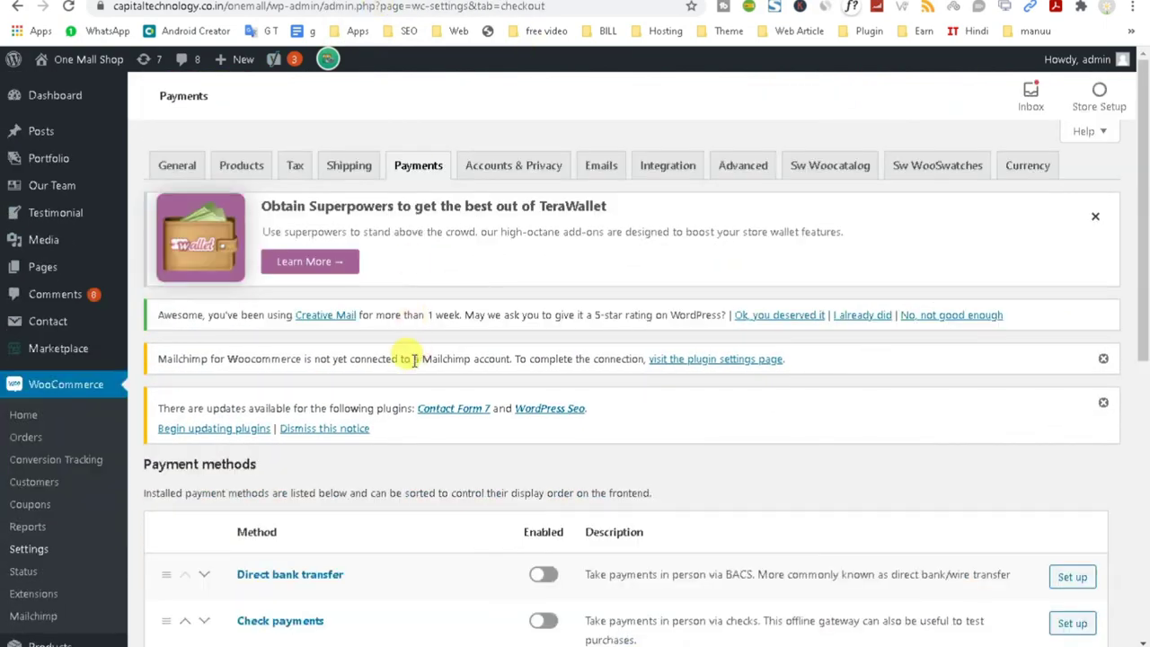
scroll(422, 270, down, 4)
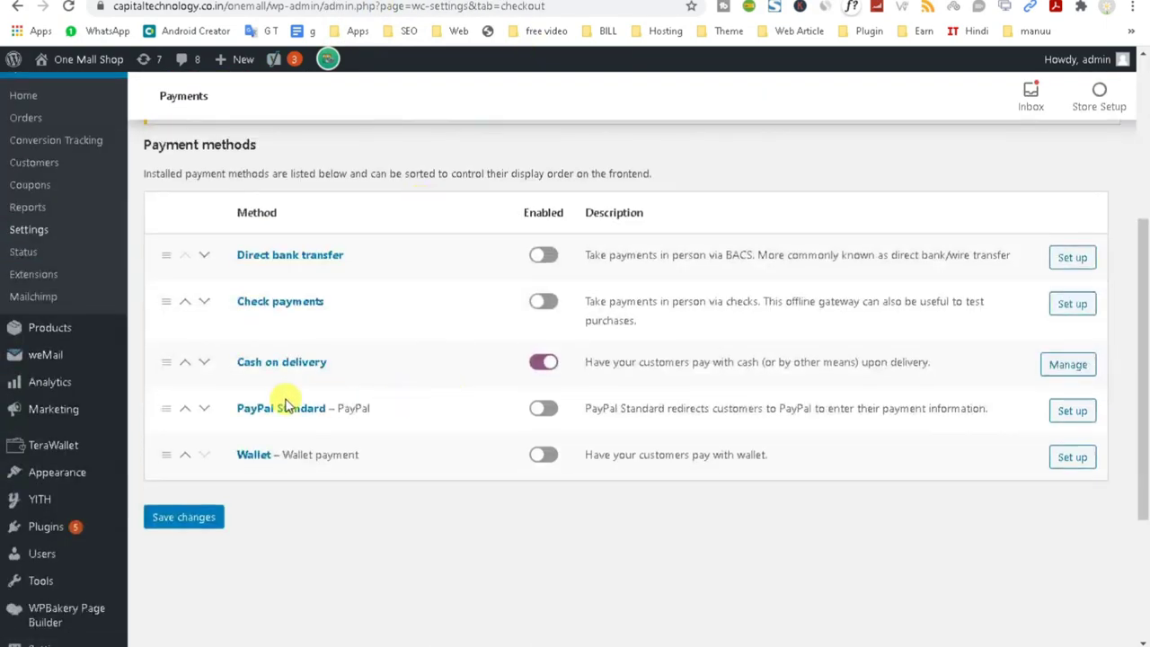
click(71, 7)
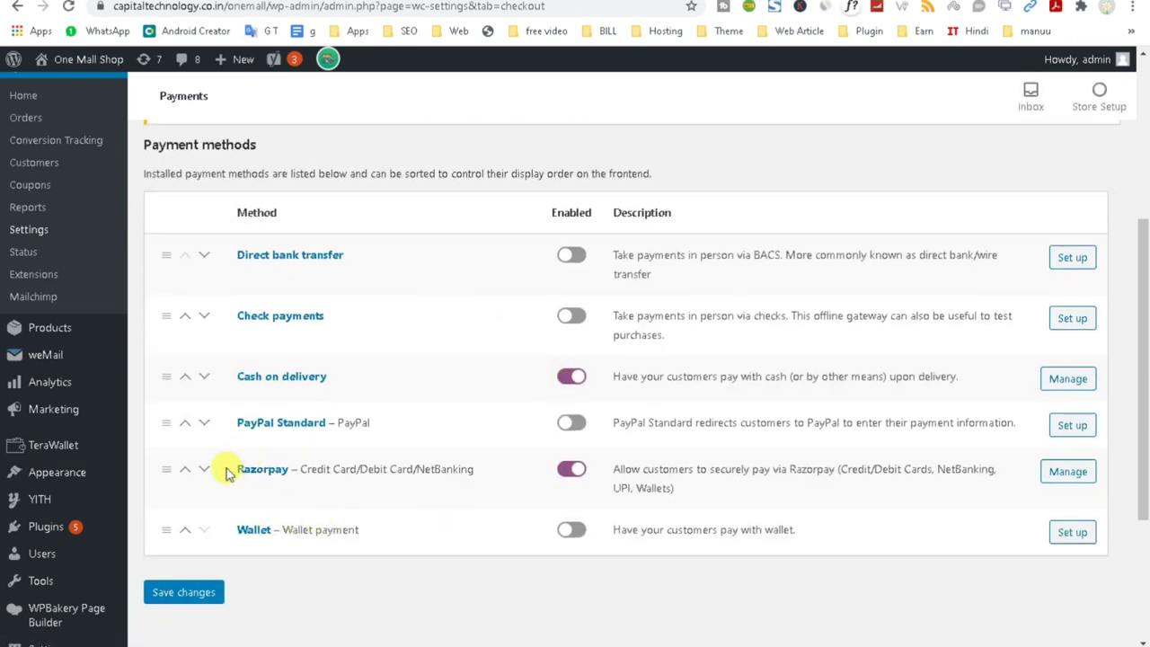
Enable the Wallet payment method alongside Razorpay and Cash on delivery.
drag(226, 473, 341, 471)
click(396, 546)
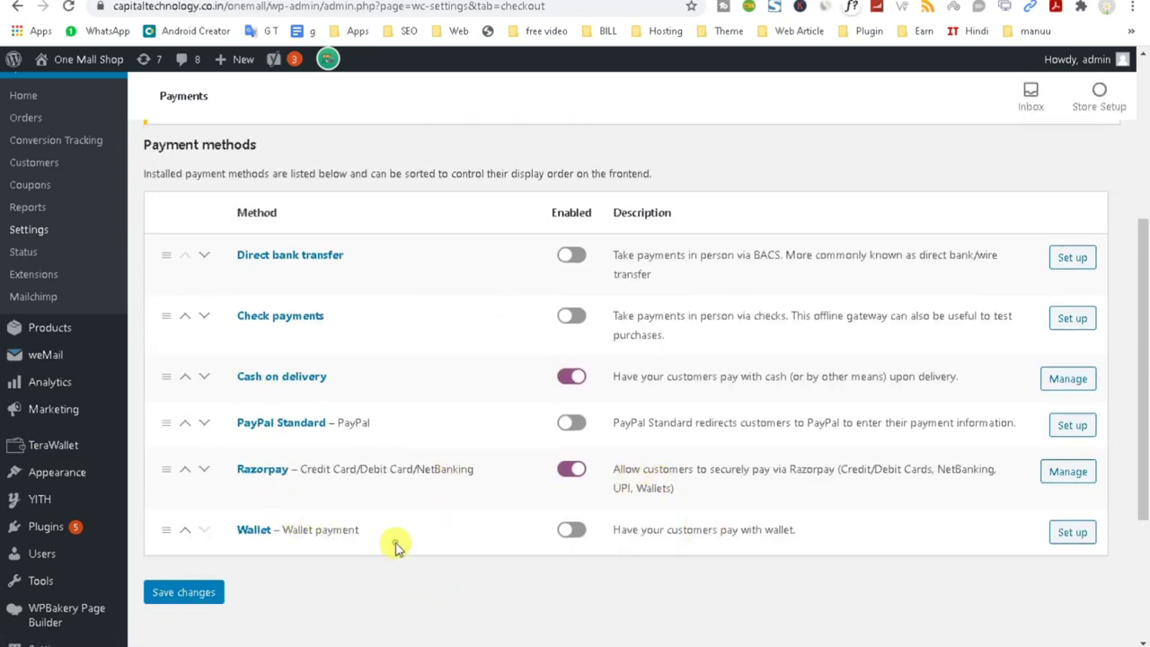
drag(384, 530, 235, 530)
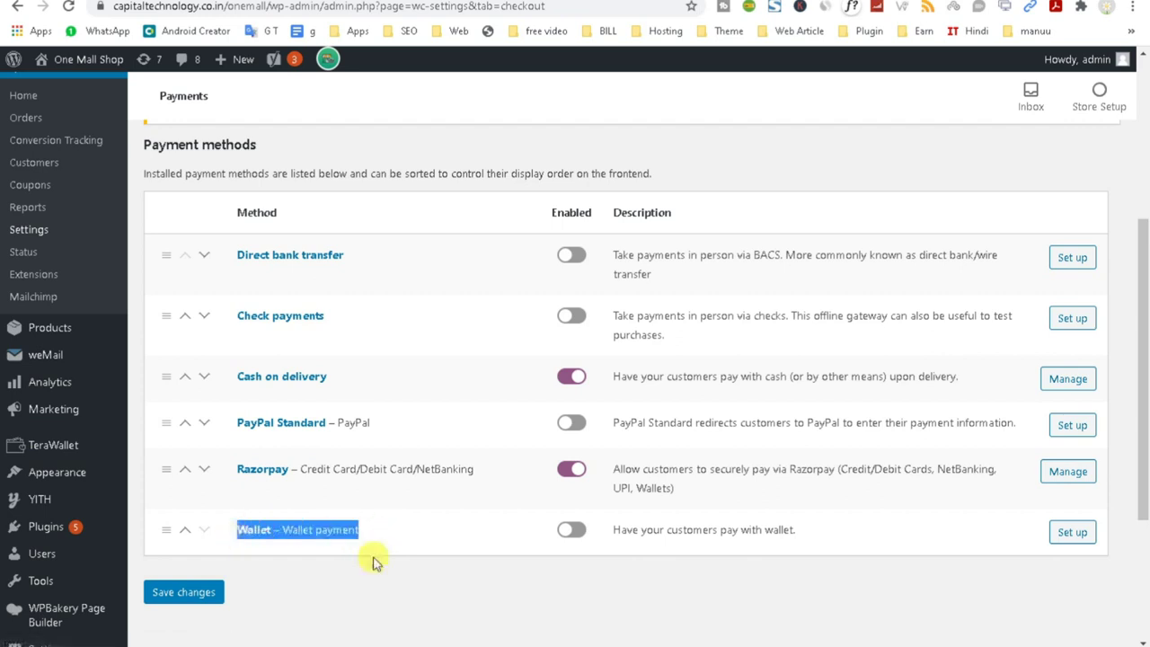
click(568, 539)
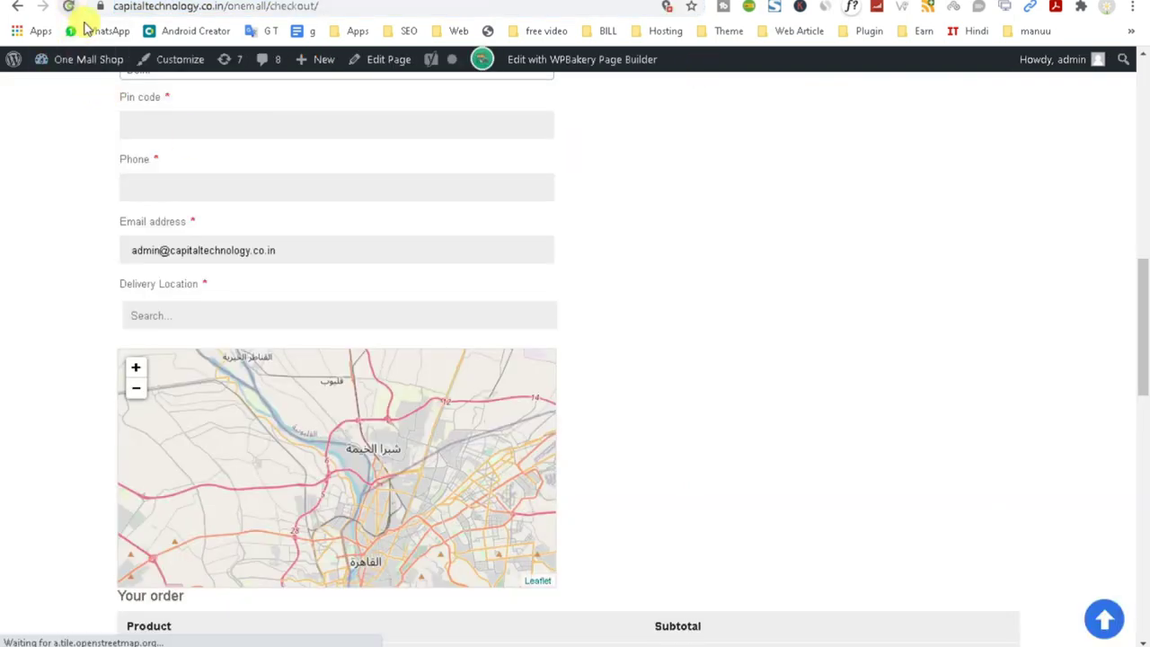
Reload checkout, dismiss the location prompt, and confirm Razorpay card/netbanking appears beside Cash on delivery.
click(70, 9)
scroll(650, 370, down, 10)
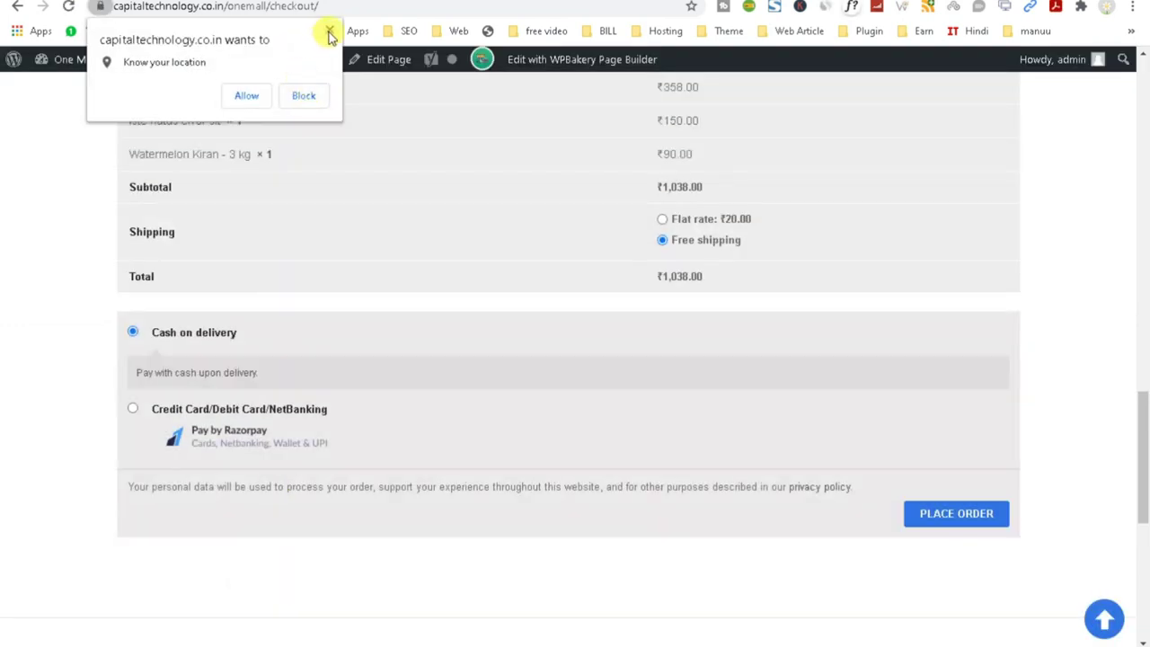
click(328, 30)
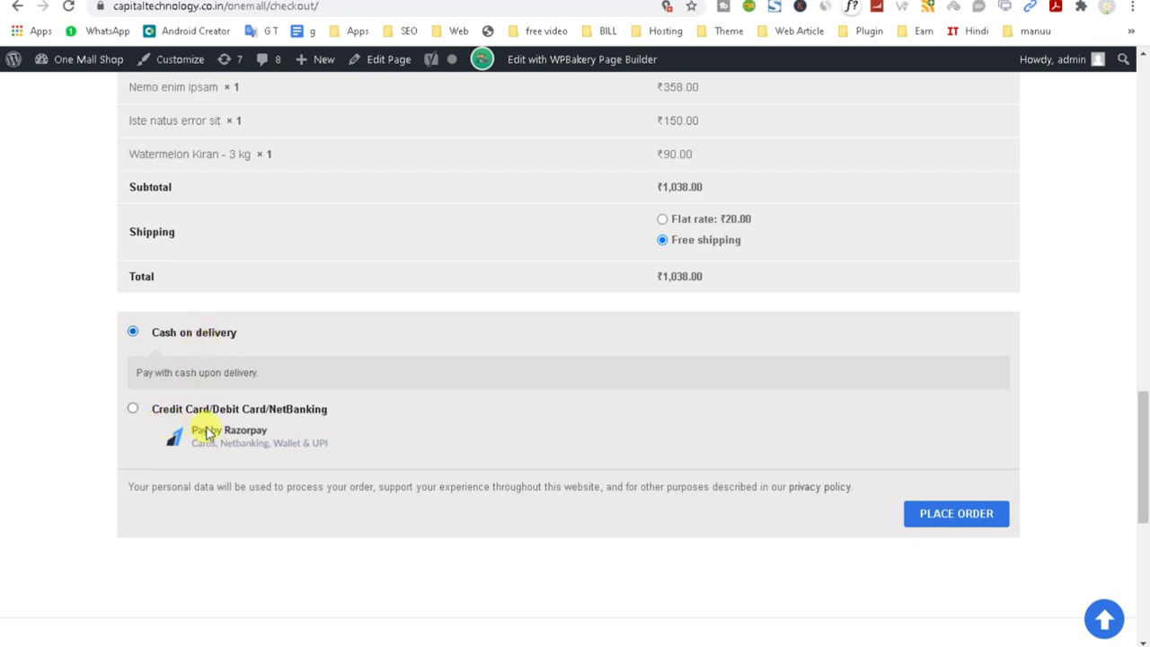
scroll(207, 433, up, 2)
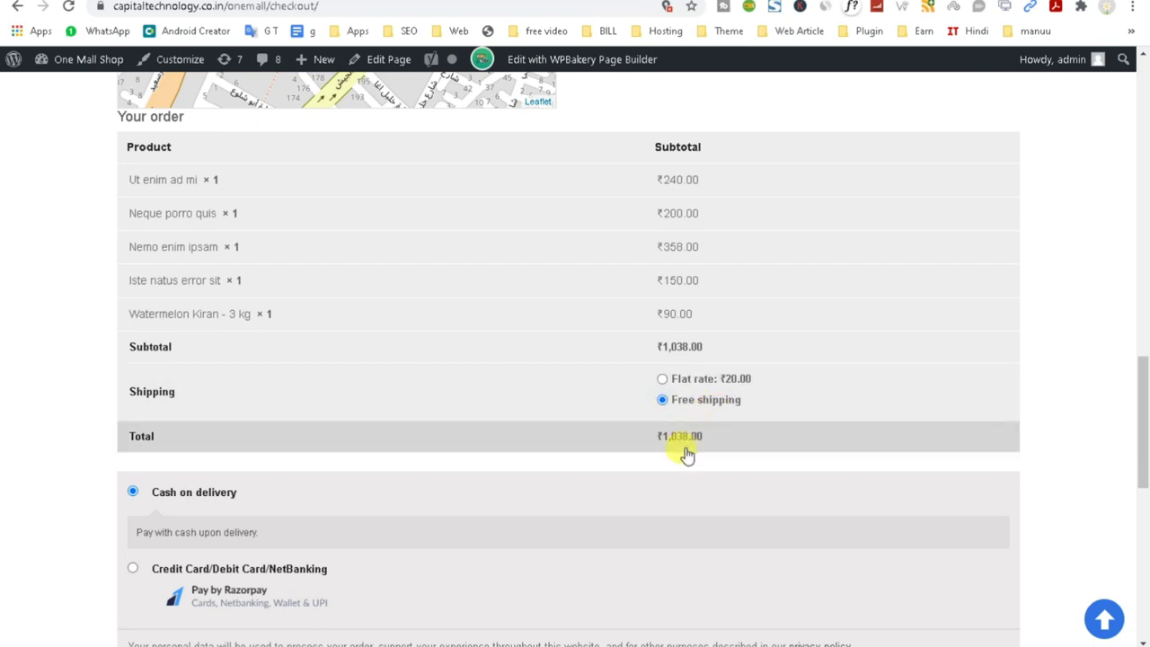
scroll(619, 438, up, 1)
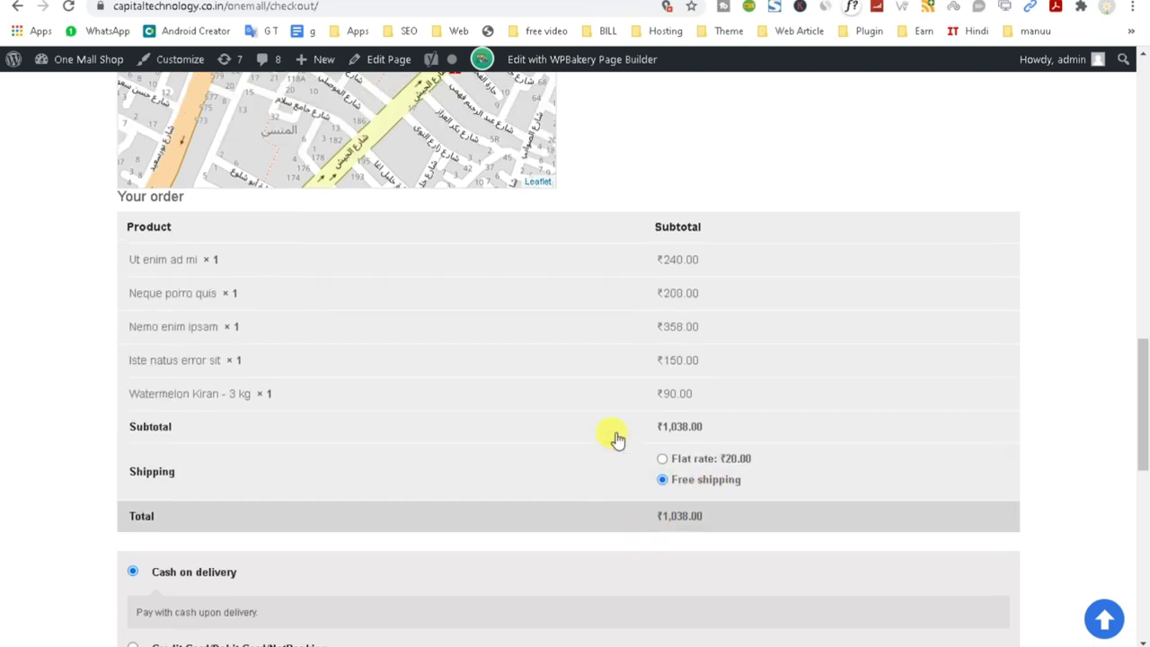
scroll(171, 401, up, 2)
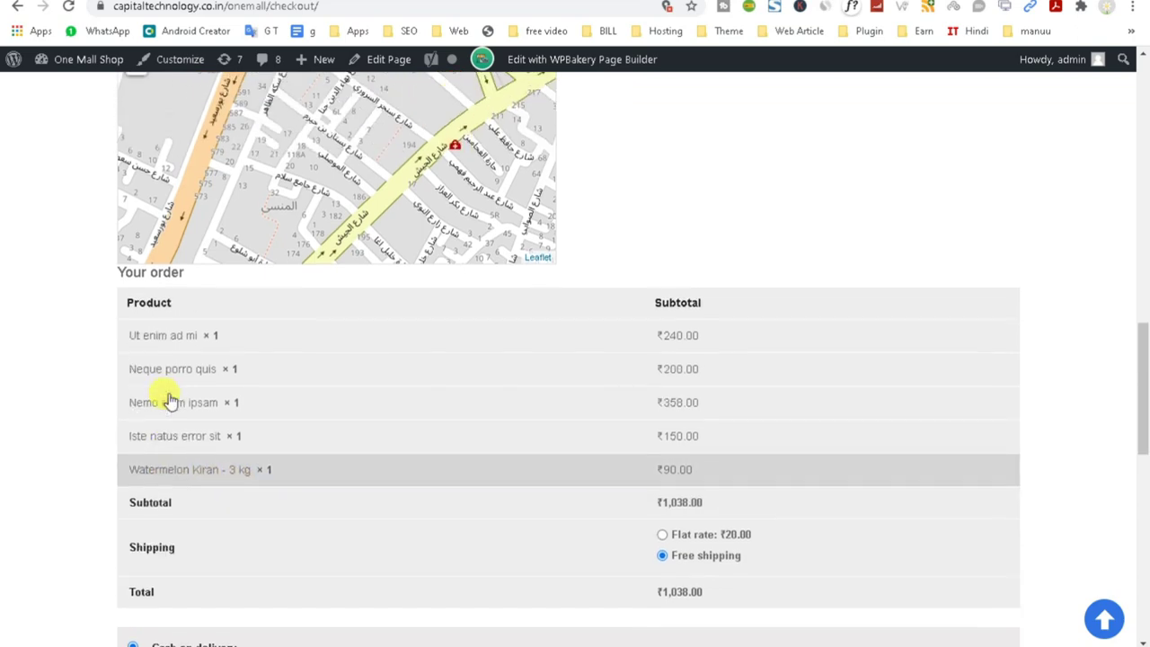
scroll(171, 400, up, 10)
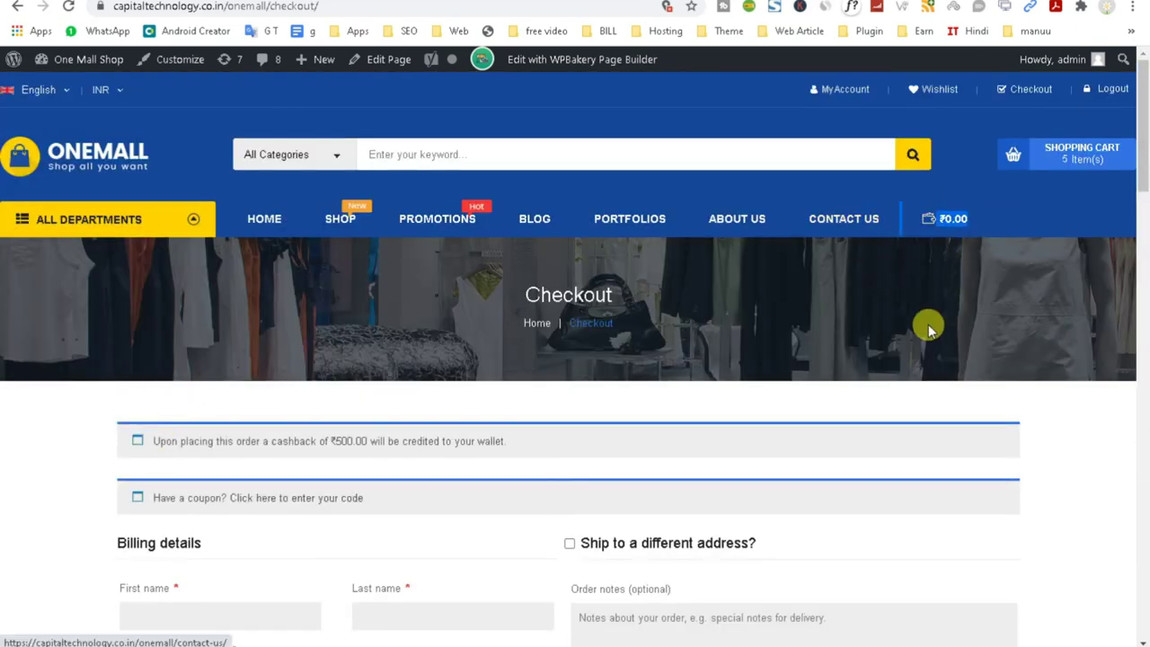
scroll(921, 467, down, 5)
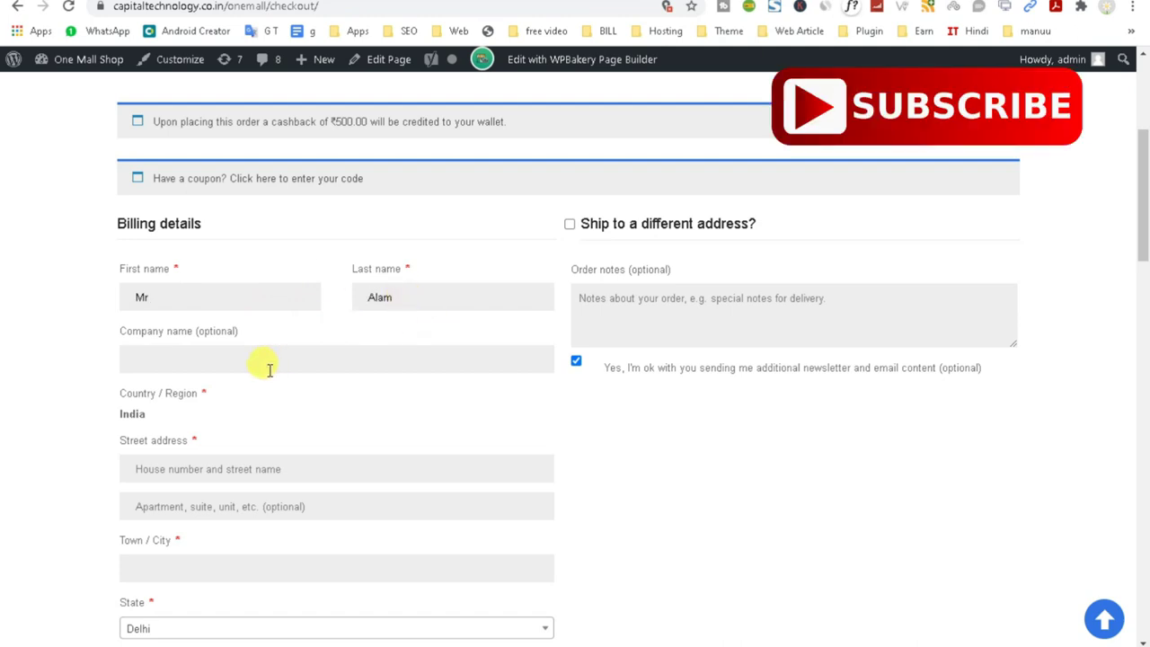
Fill in the billing street address, pin code and the customer's phone number.
click(202, 474)
text(Ja)
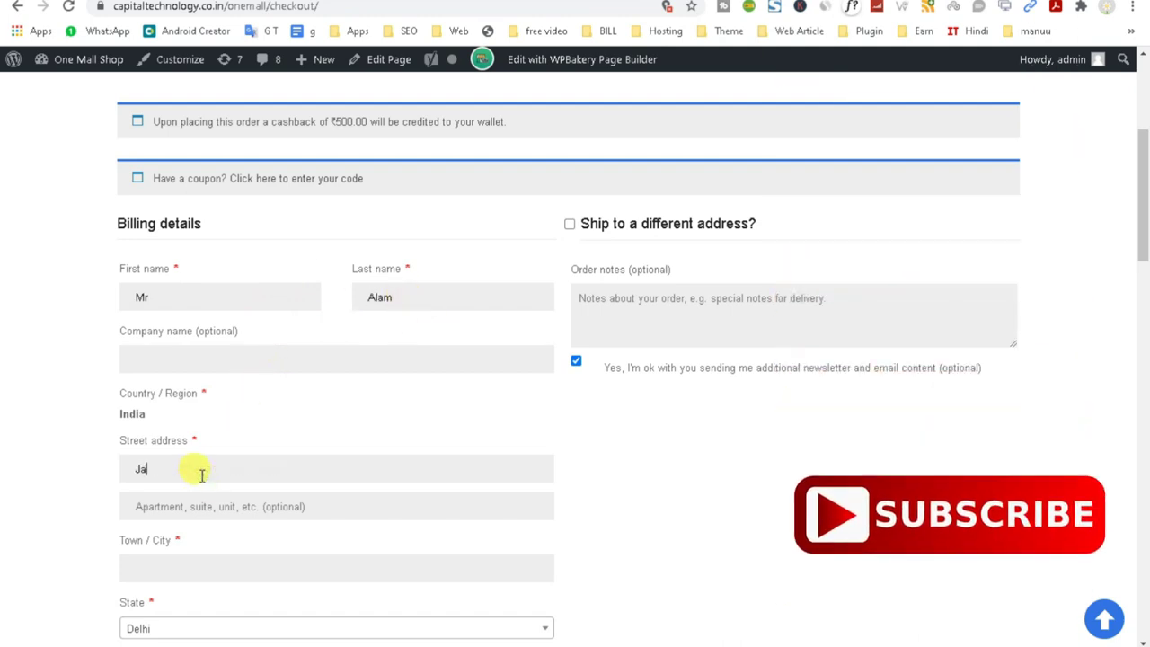
text(ga BAl)
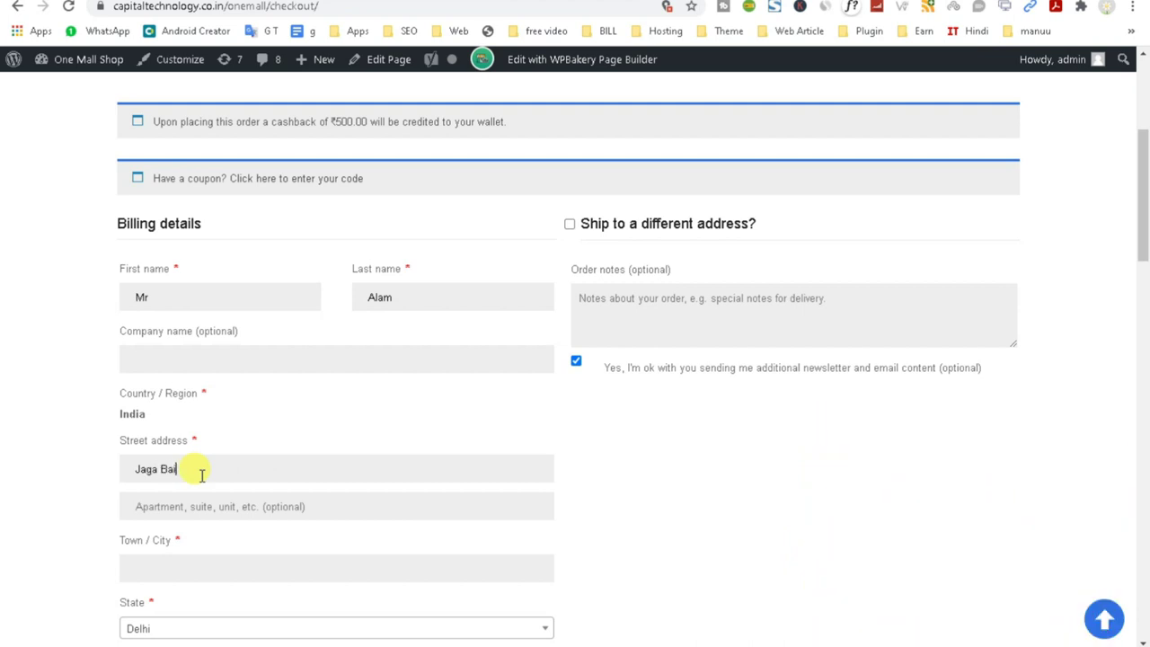
scroll(202, 475, down, 1)
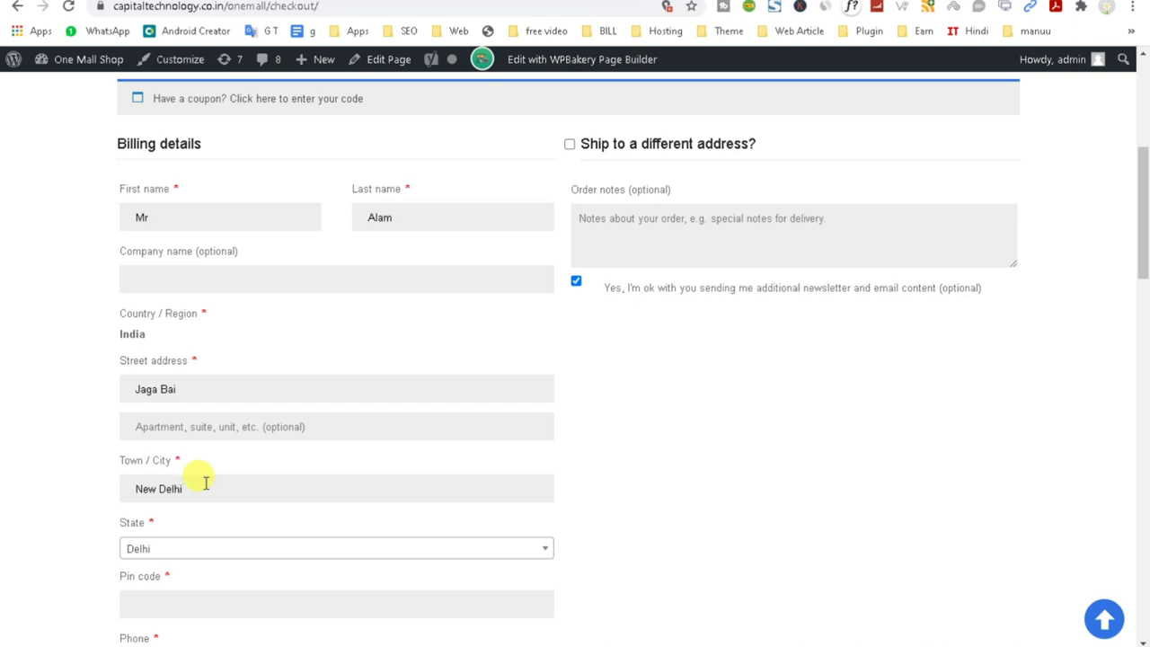
scroll(206, 483, down, 3)
click(181, 357)
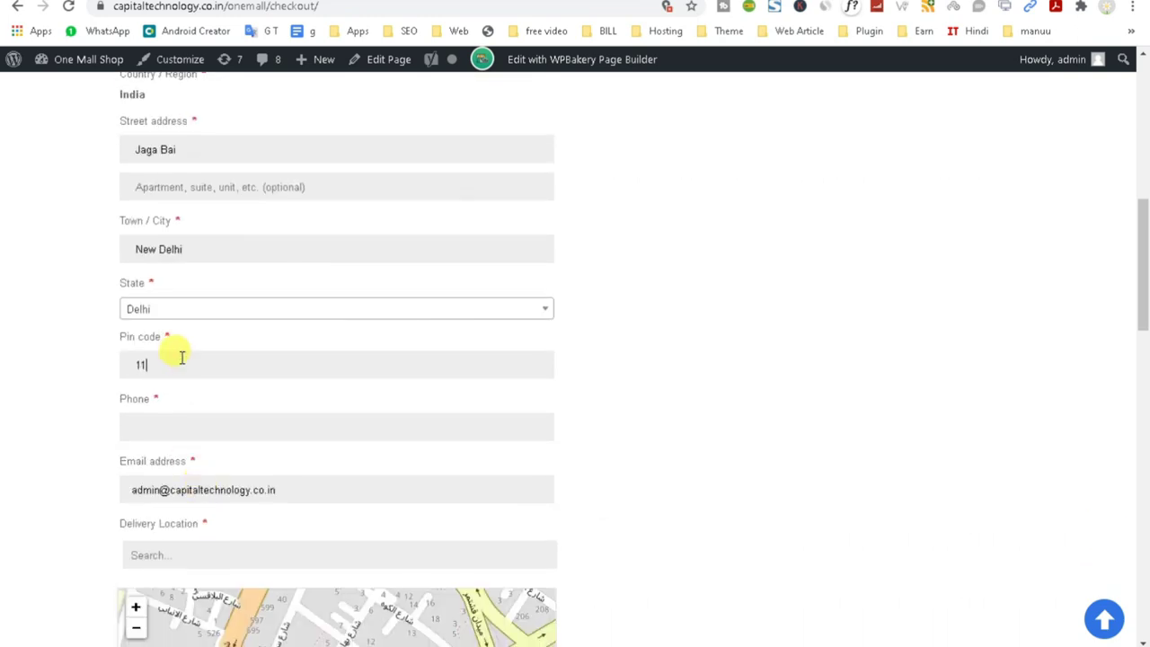
text(110025)
scroll(189, 392, down, 1)
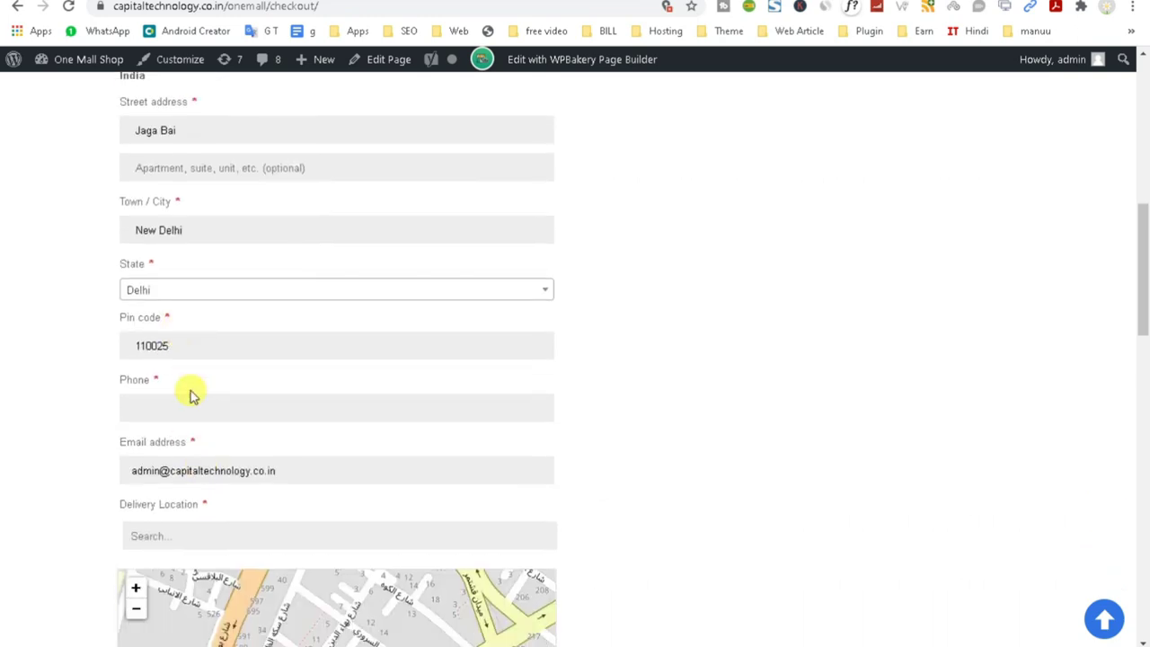
click(187, 350)
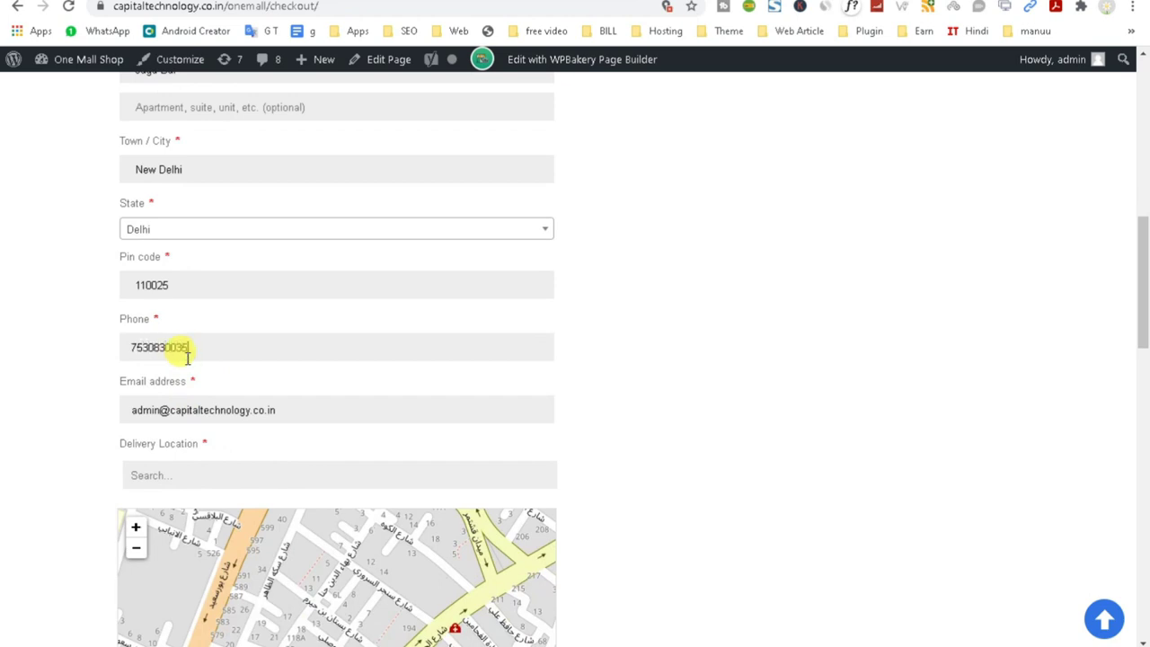
scroll(191, 354, down, 2)
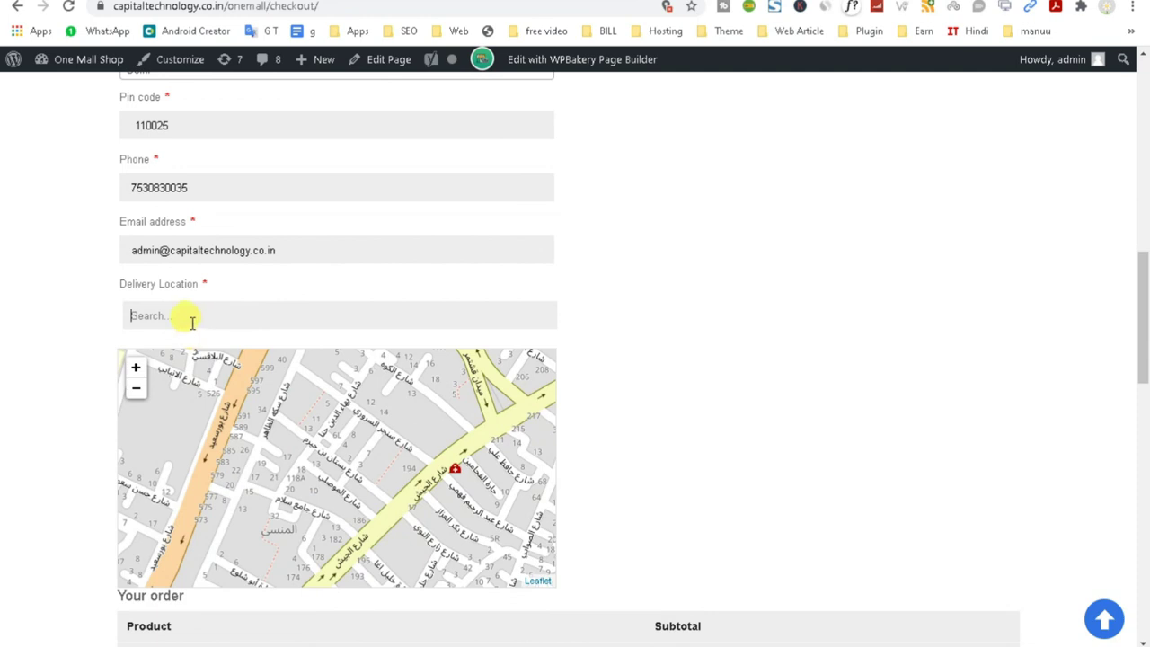
text(ja)
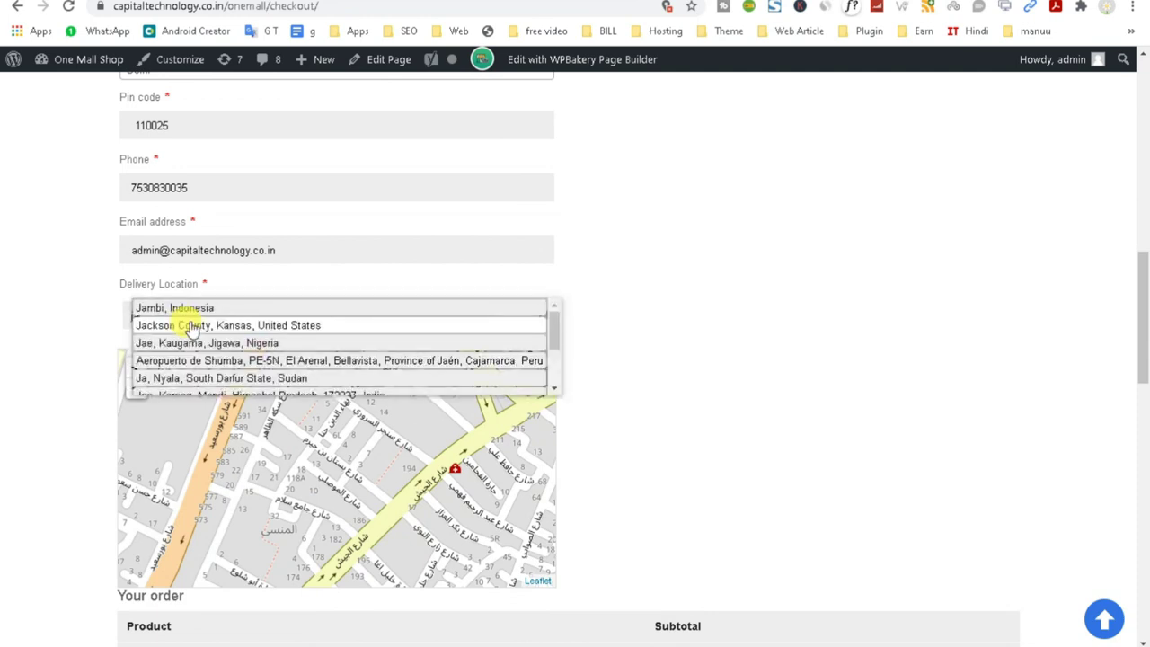
text(ga)
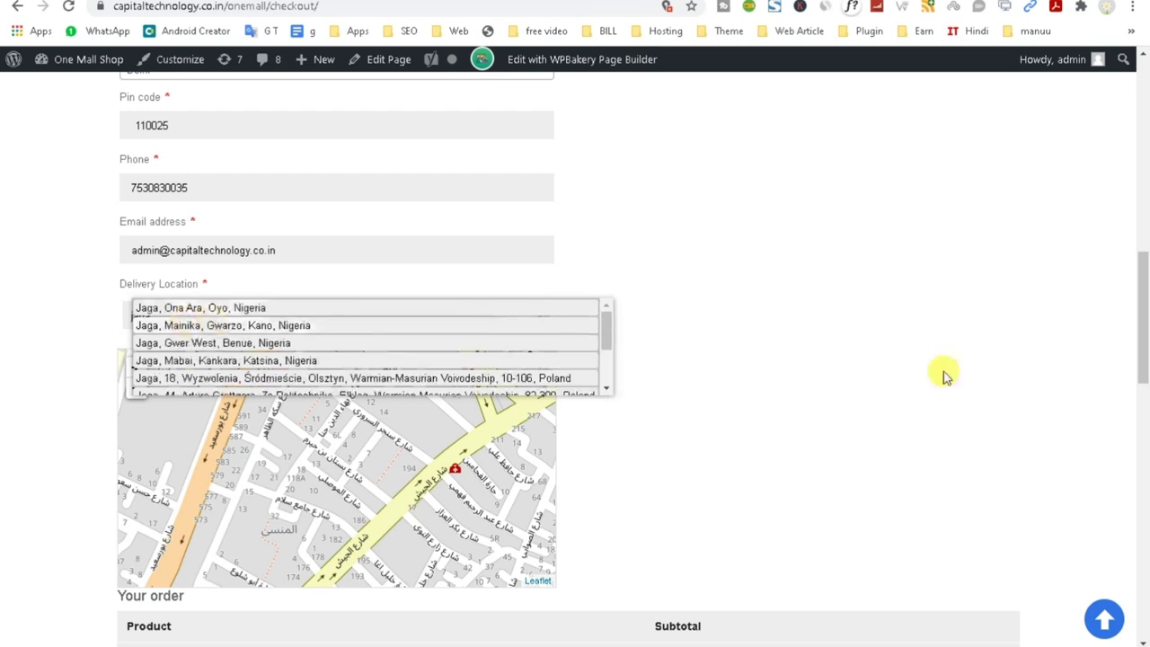
Choose the suggested Nigerian town as the delivery location on the checkout map.
mouse_move(780, 627)
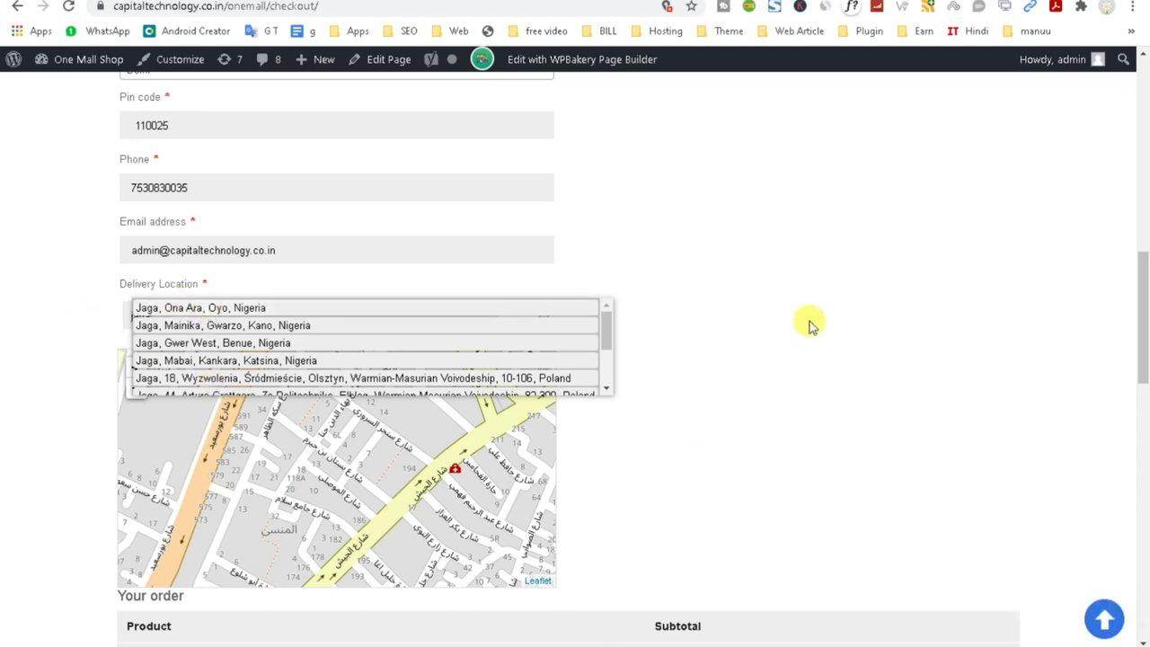
drag(607, 333, 614, 426)
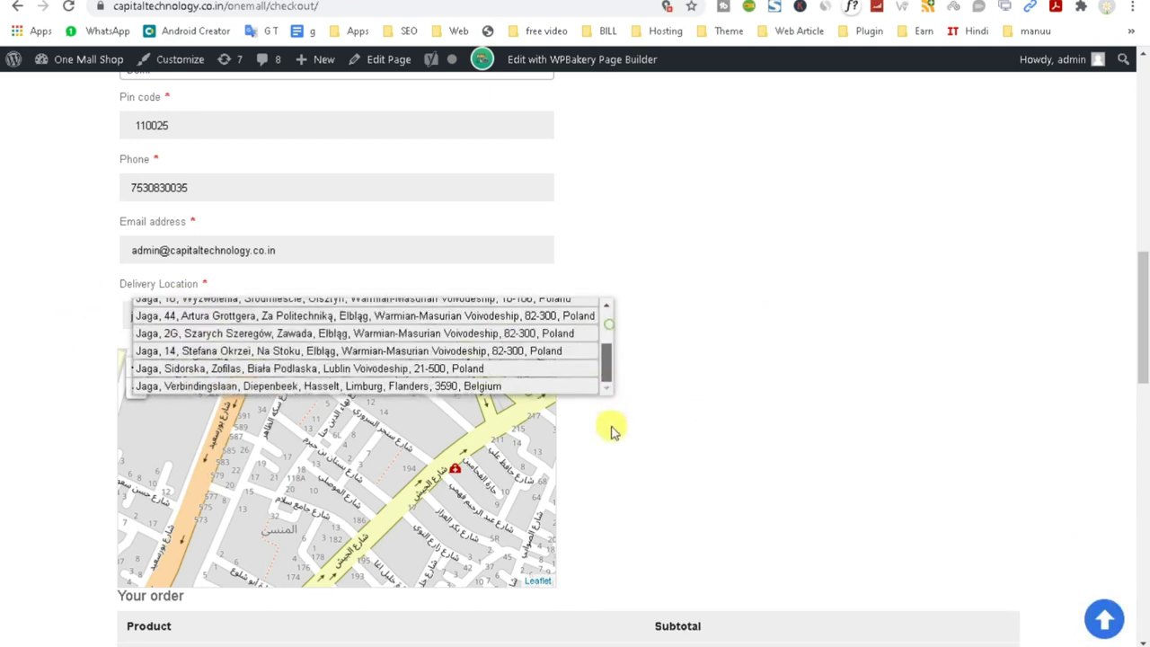
scroll(226, 367, up, 5)
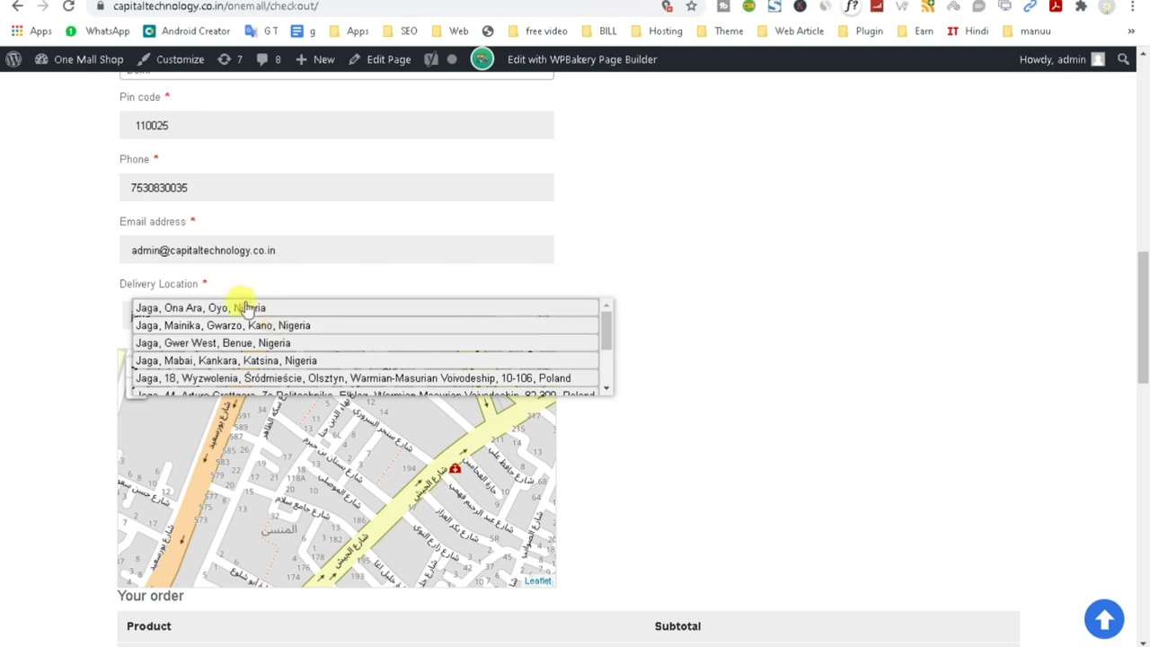
click(242, 308)
Place the ₹1,038.00 order with Cash on delivery.
scroll(709, 395, down, 6)
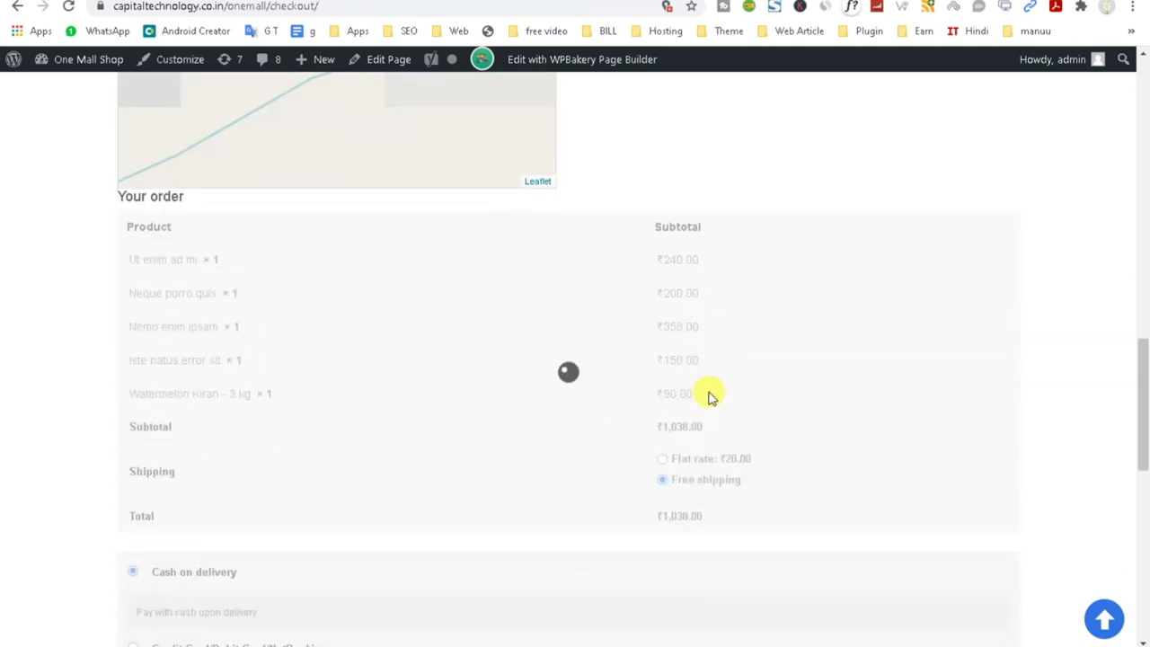
scroll(754, 436, down, 3)
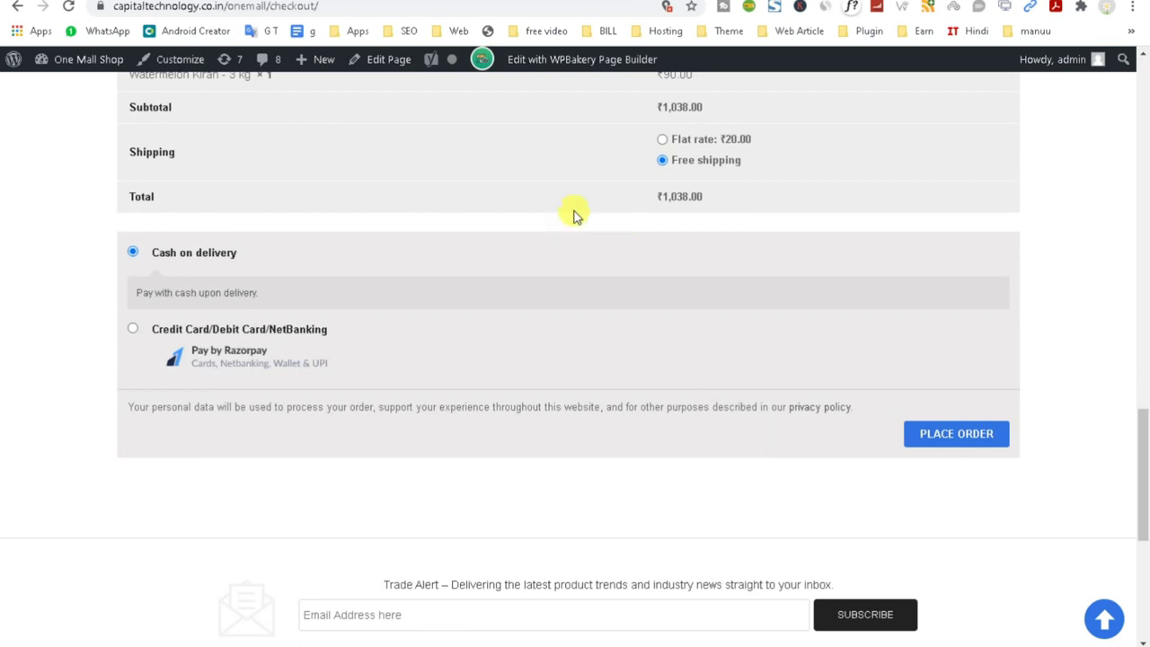
click(957, 433)
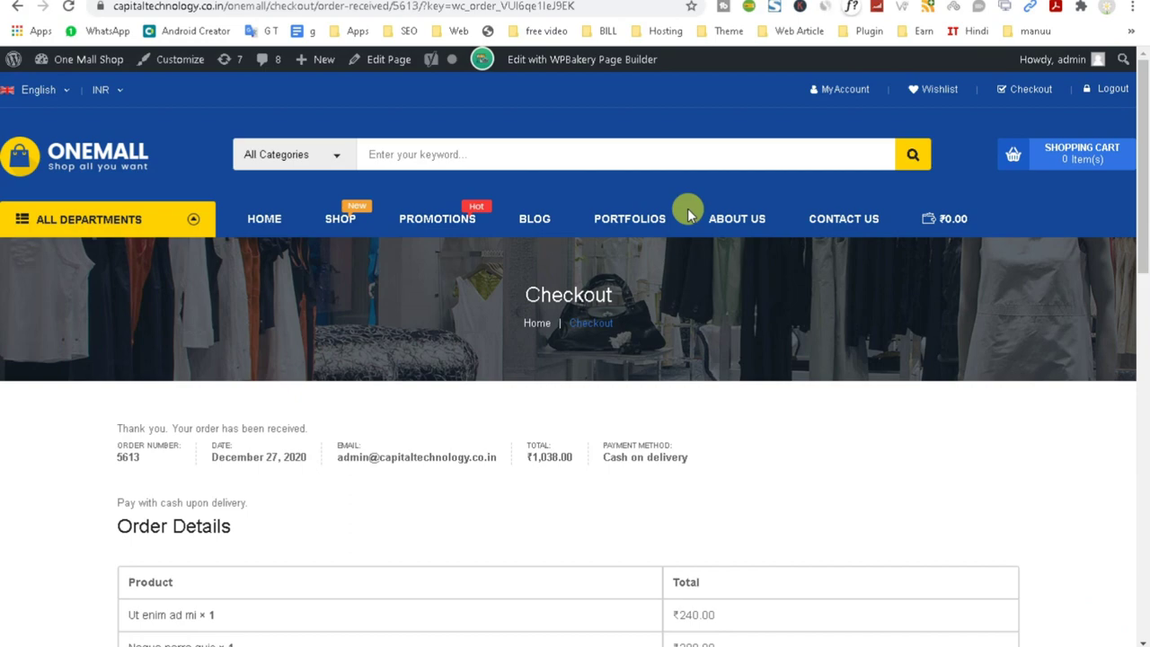
Open TeraWallet's Users wallet details page from the ₹0.00 wallet link.
scroll(664, 347, down, 5)
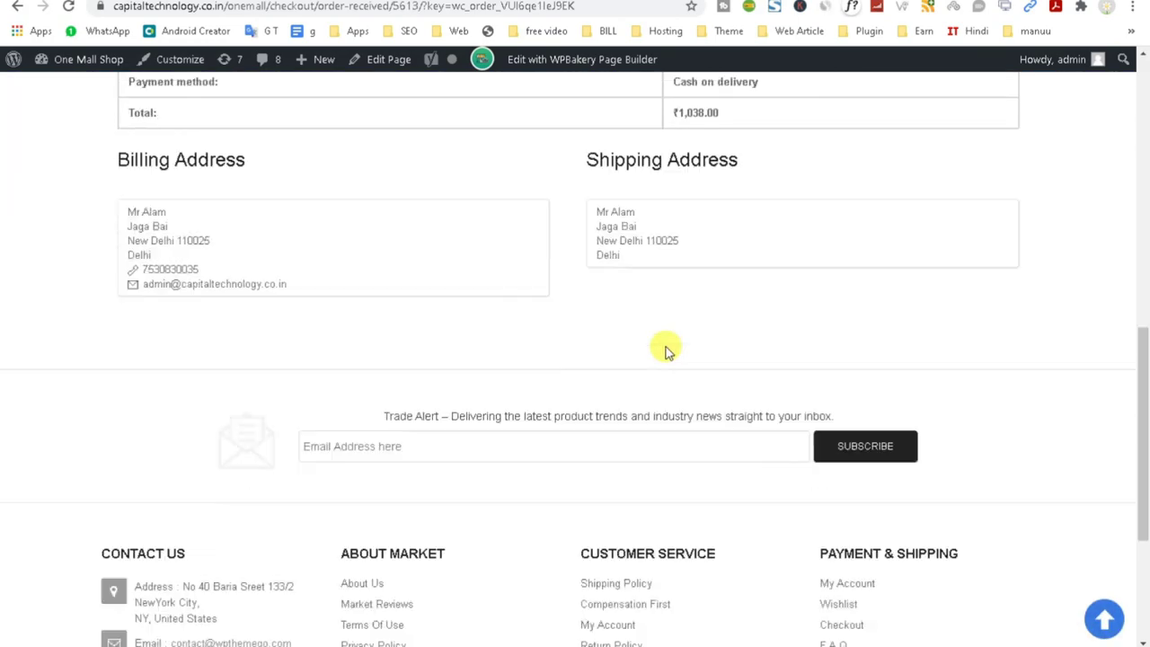
scroll(665, 350, up, 9)
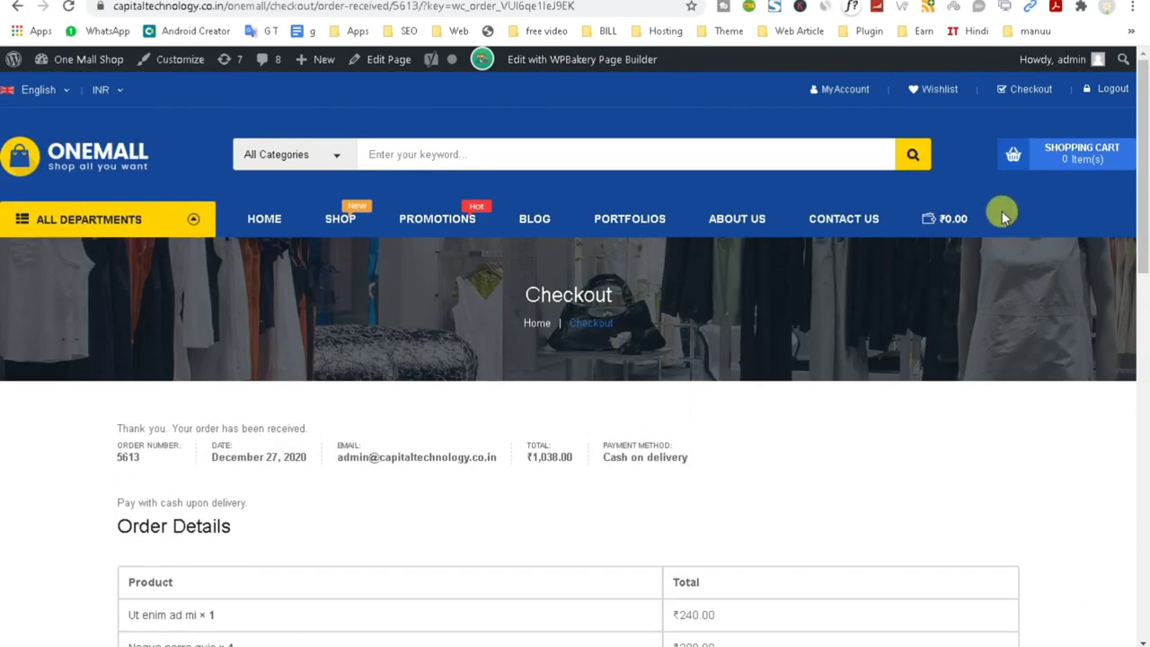
click(943, 219)
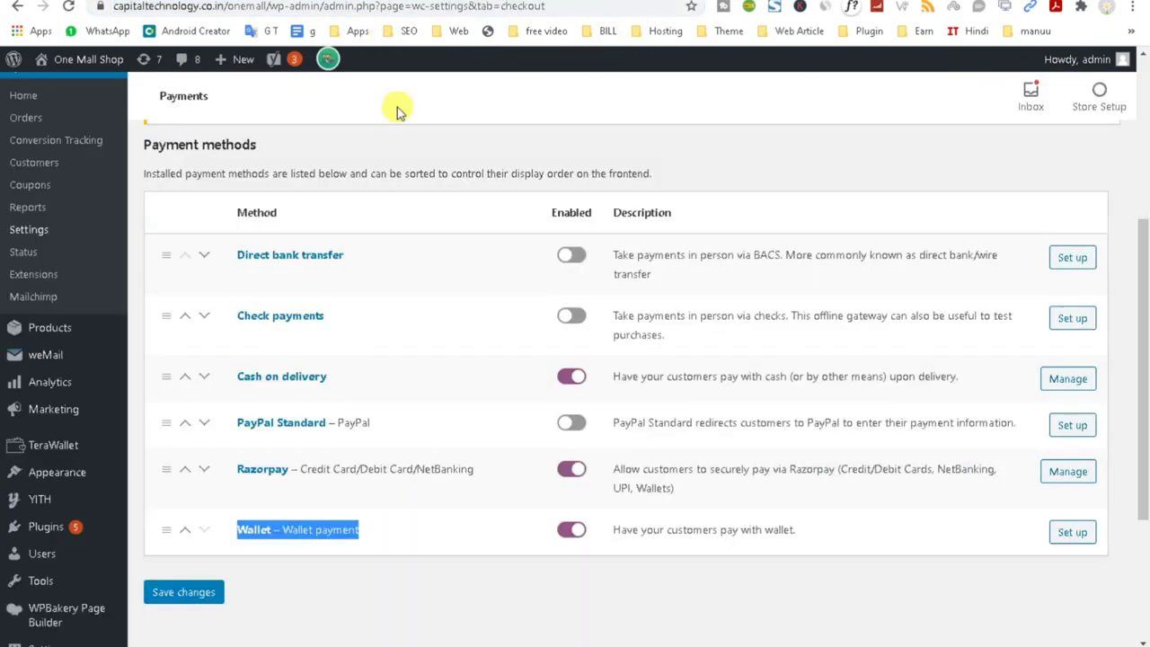
Go to WooCommerce > Orders, where the new ₹1,038.00 order shows as Processing.
mouse_move(26, 518)
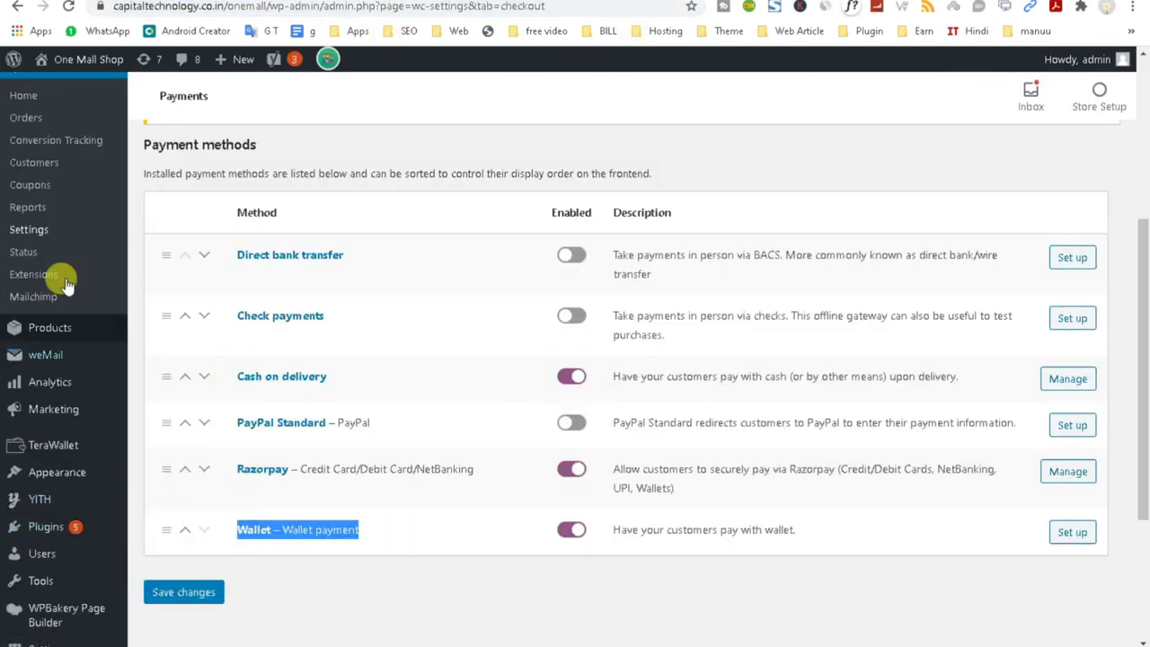
scroll(89, 323, up, 3)
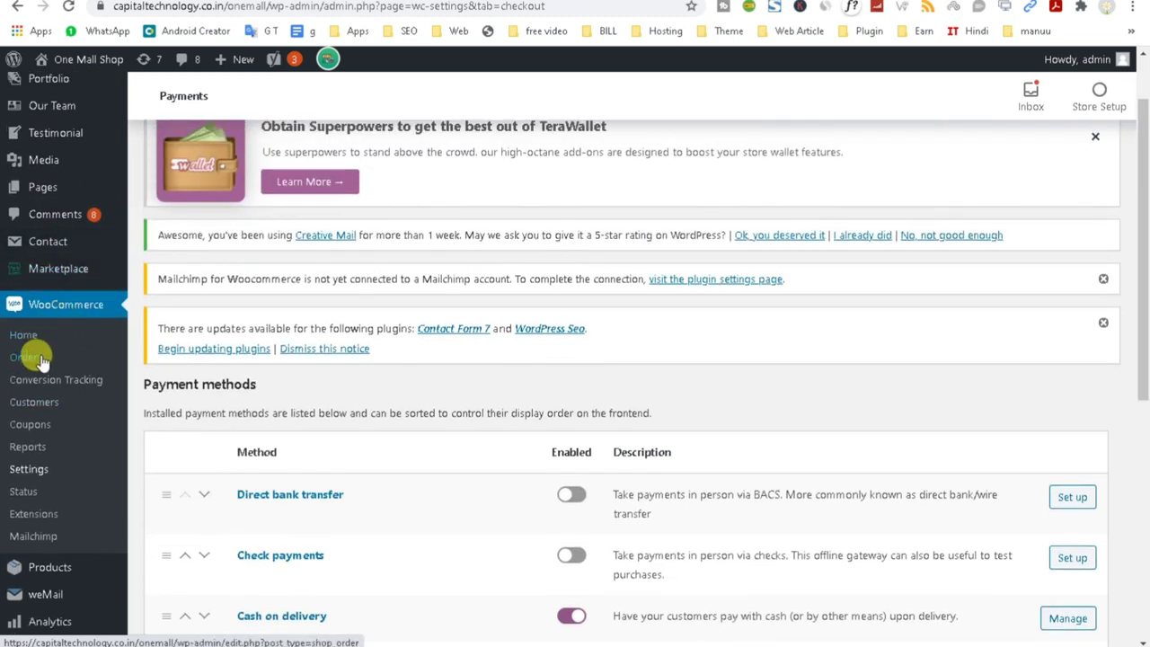
click(36, 360)
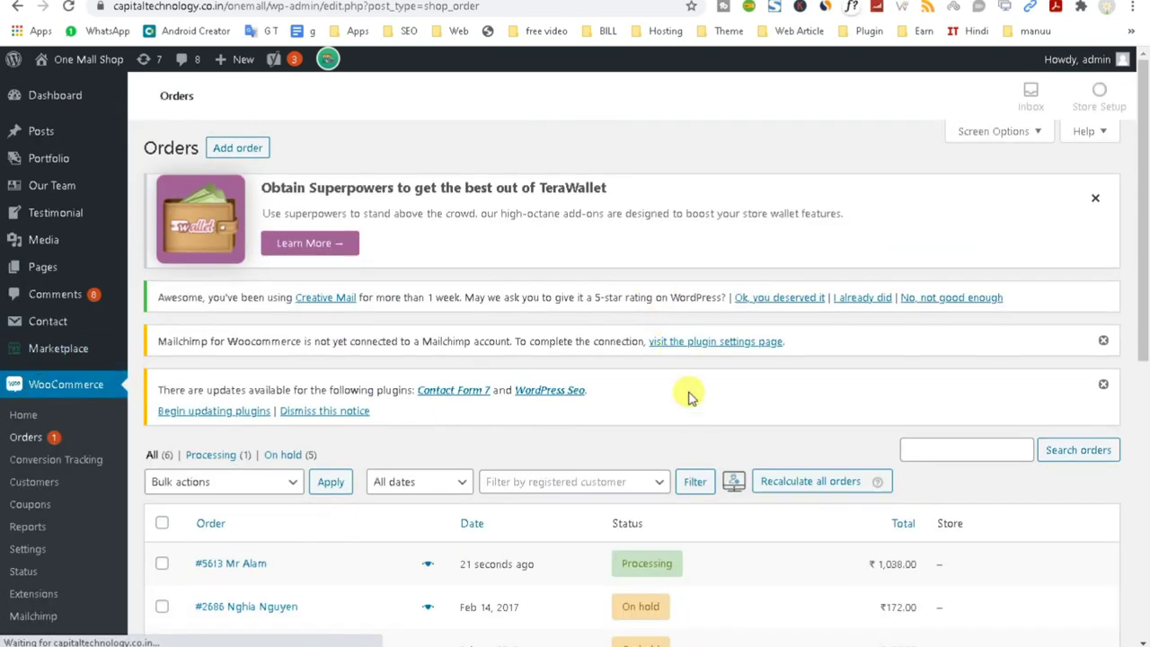
scroll(682, 404, down, 2)
Change the ₹1,038.00 order's status to Completed via Bulk actions.
click(161, 406)
click(243, 321)
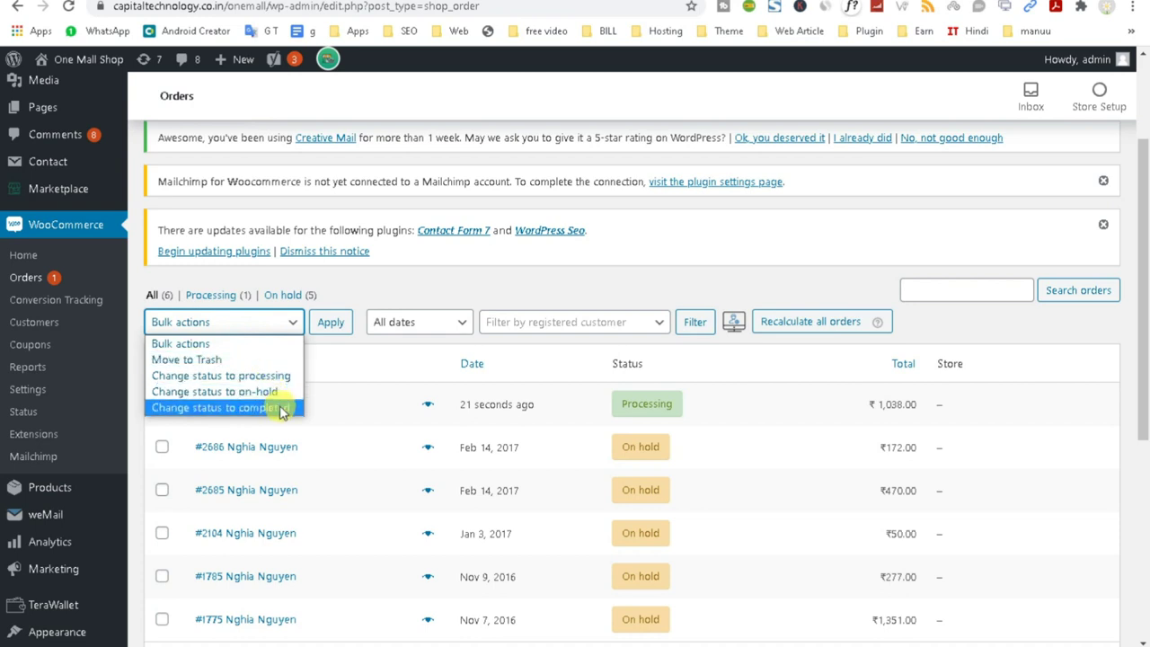
click(270, 407)
click(325, 328)
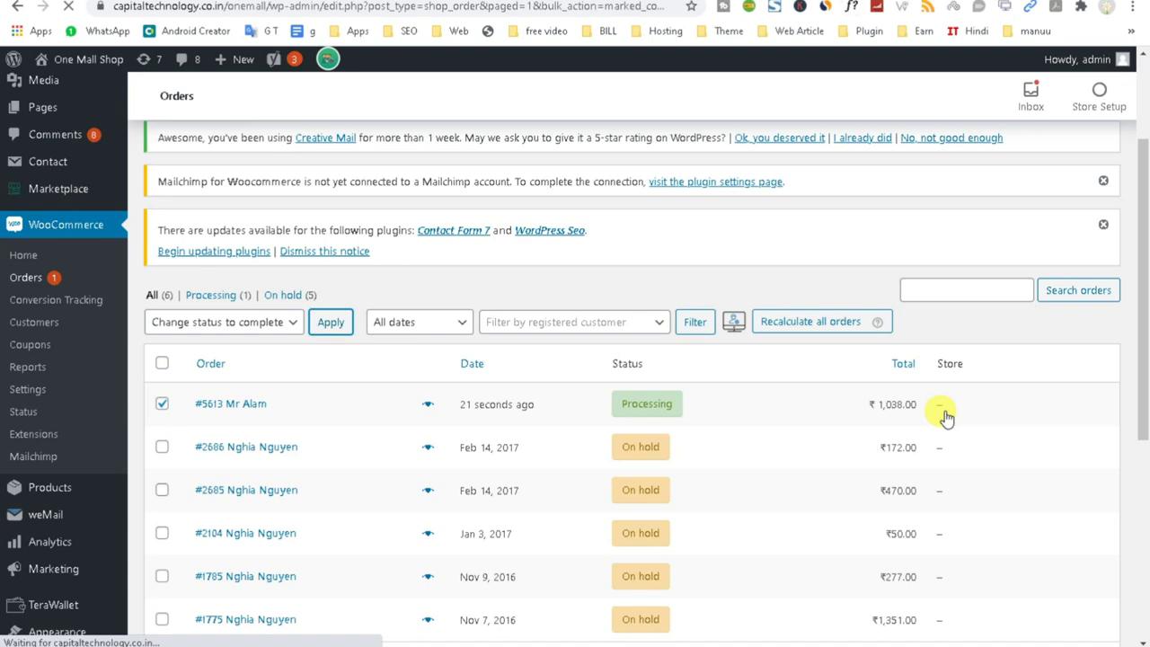
Return to the OneMall storefront home page and reload it.
scroll(944, 420, down, 1)
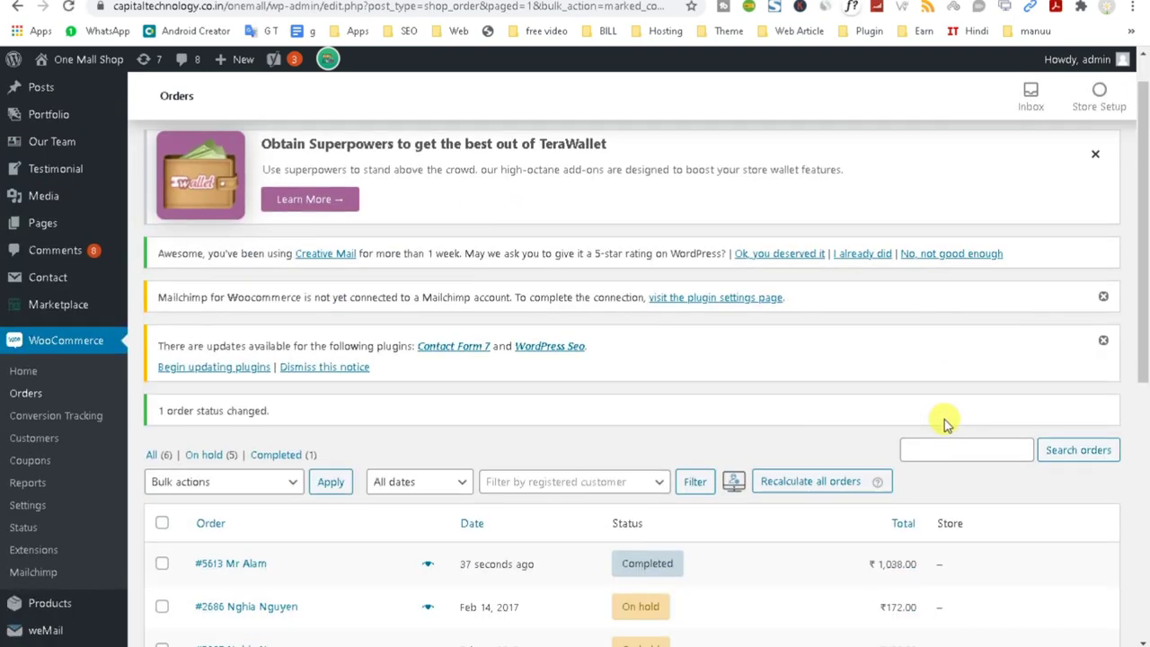
scroll(941, 420, up, 1)
scroll(939, 418, down, 3)
scroll(939, 420, down, 2)
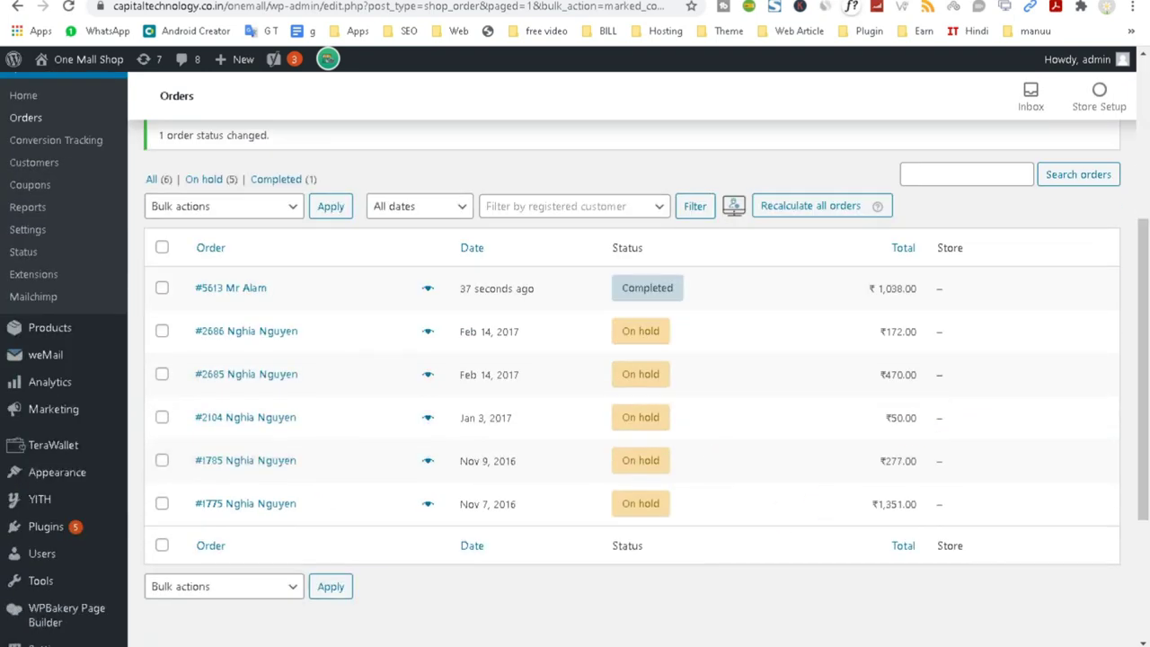
scroll(755, 385, up, 3)
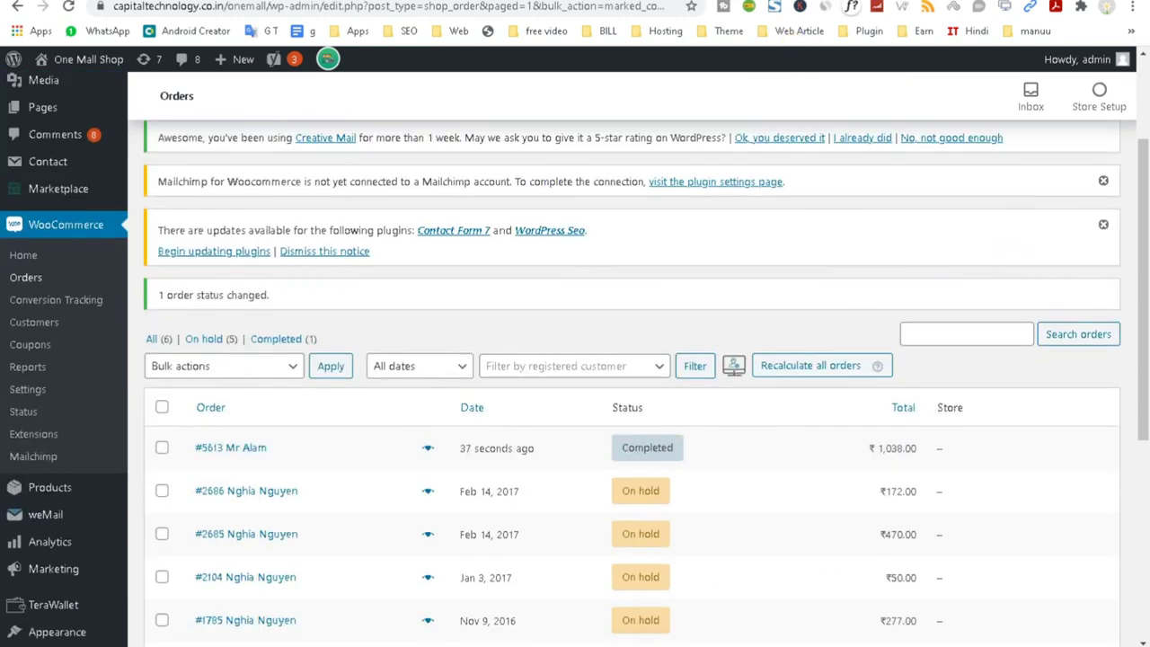
click(799, 31)
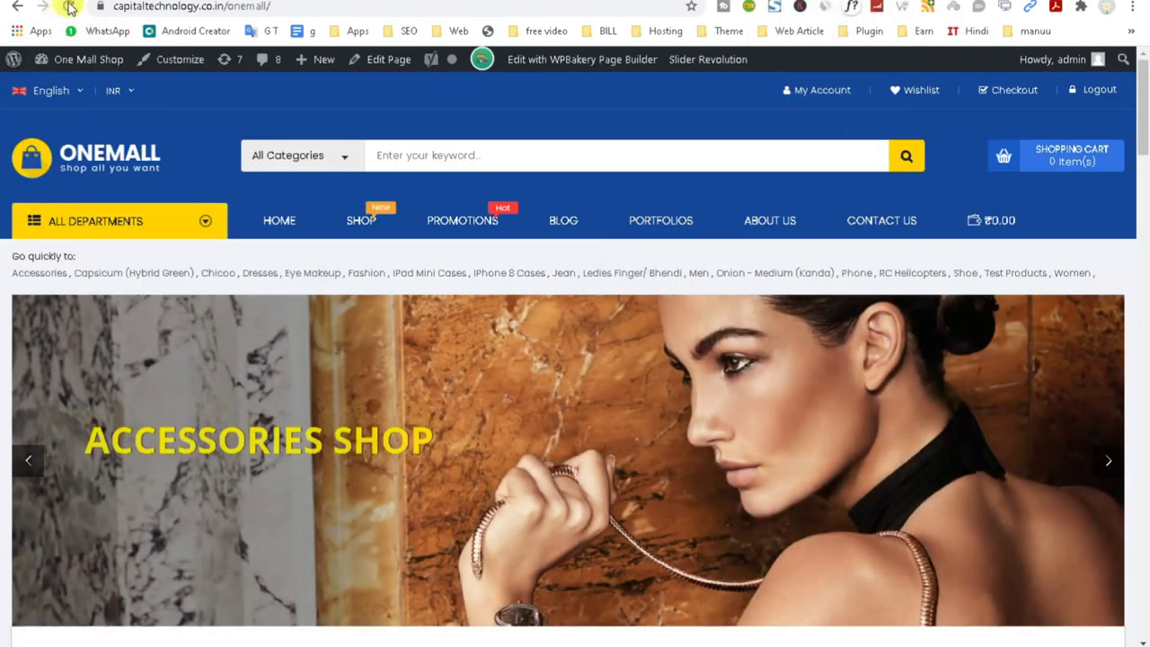
click(69, 7)
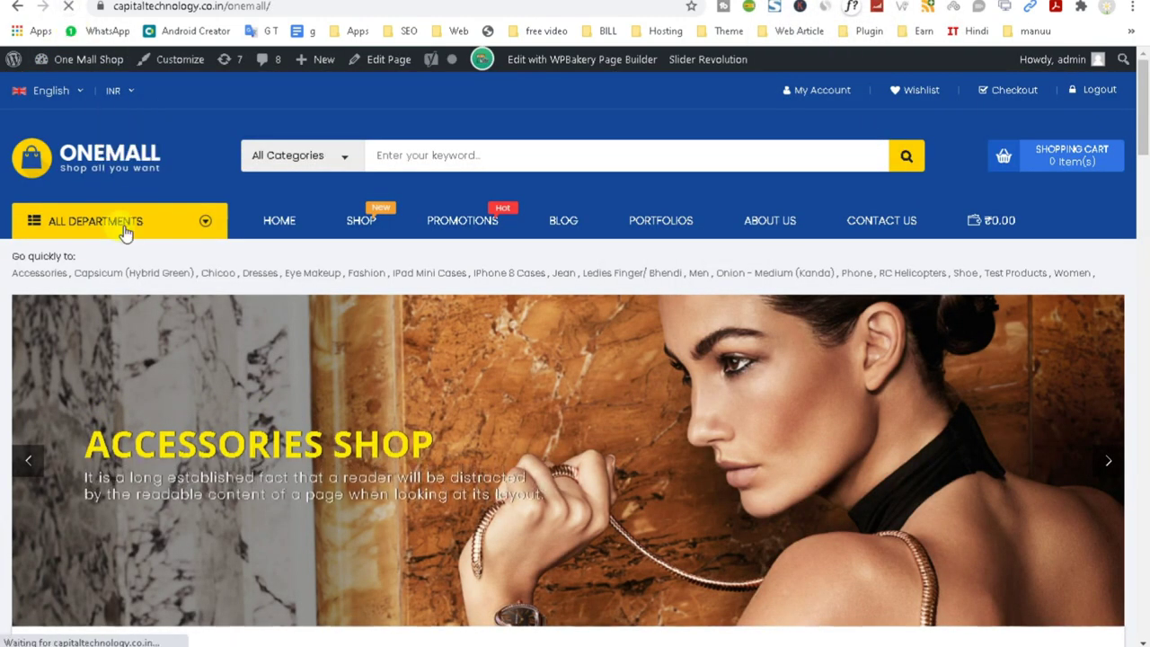
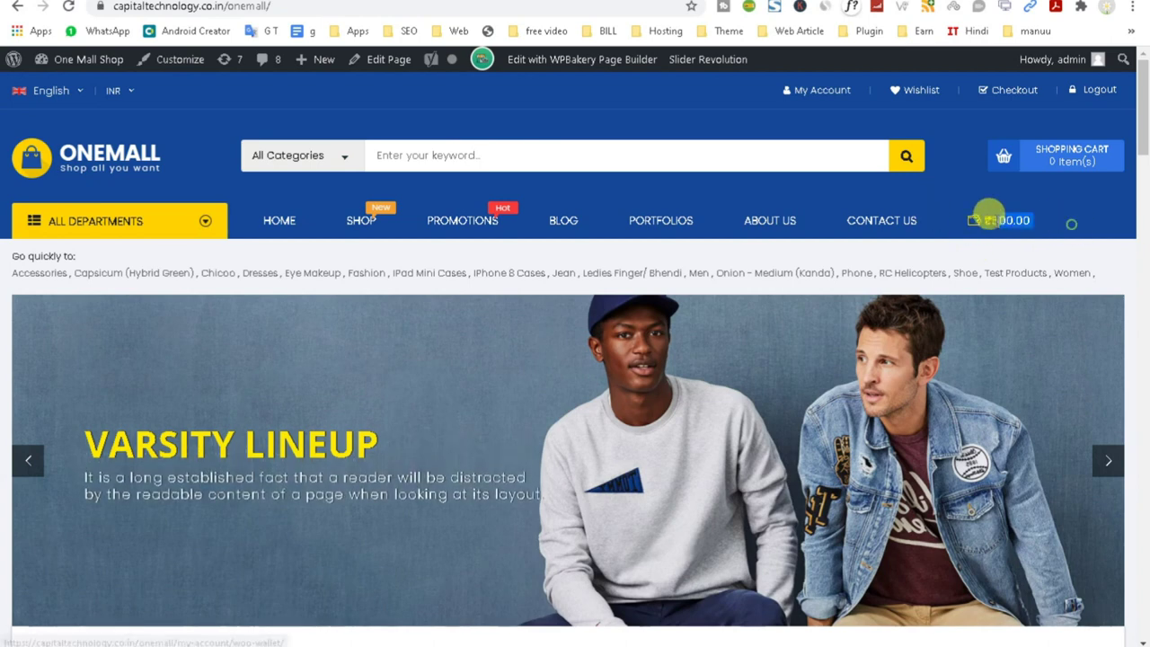
Check the administrator's ₹500.00 balance in the TeraWallet user list, then go to TeraWallet Settings.
drag(1013, 241, 983, 218)
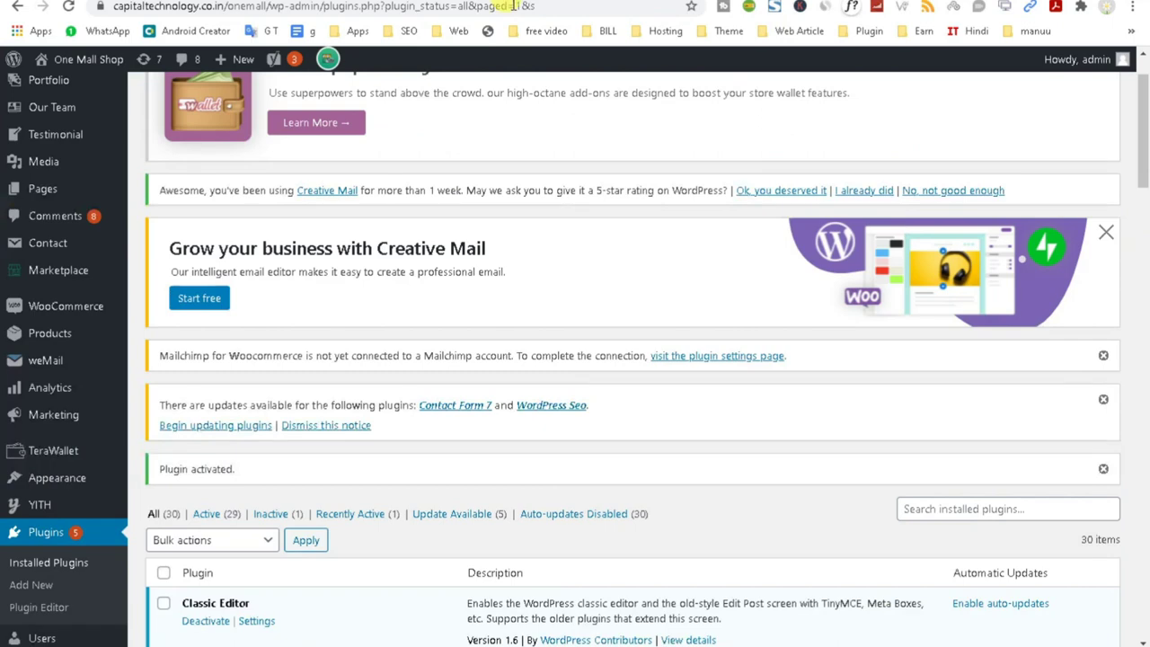
scroll(439, 374, down, 3)
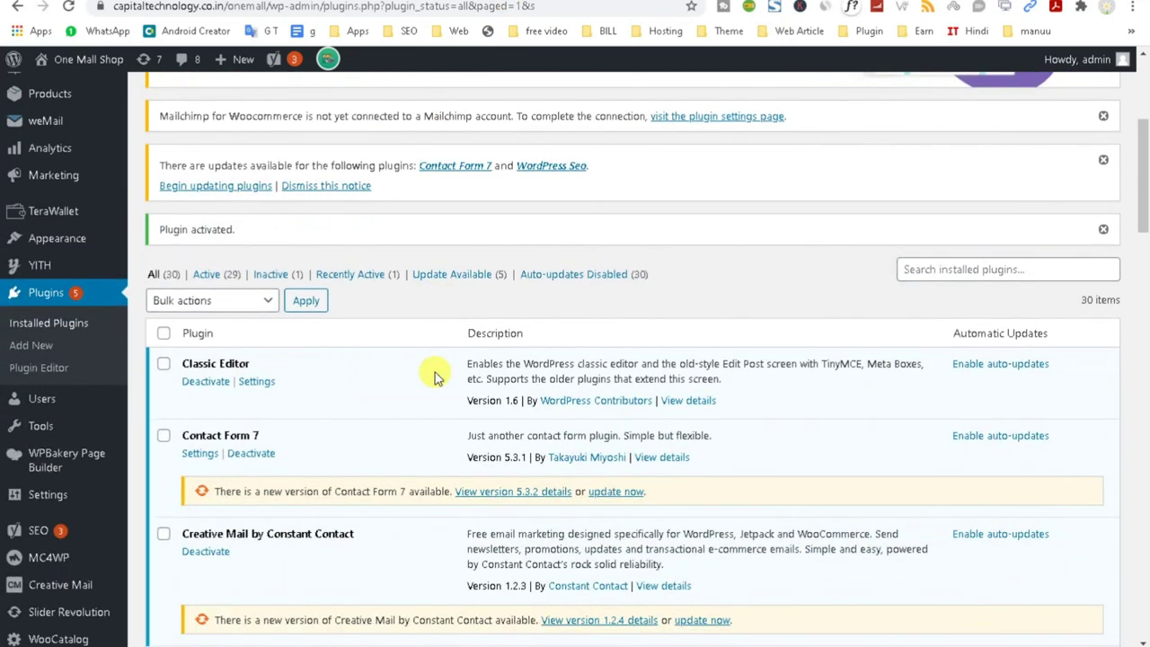
scroll(434, 377, down, 2)
click(59, 133)
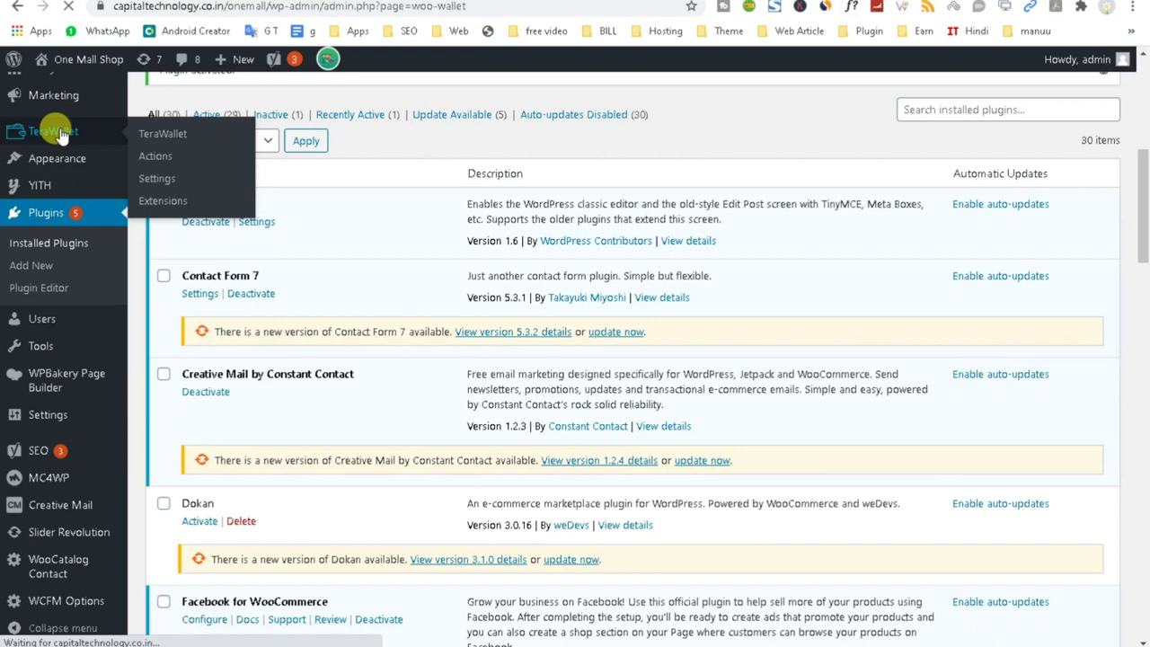
scroll(870, 386, down, 3)
scroll(870, 386, down, 1)
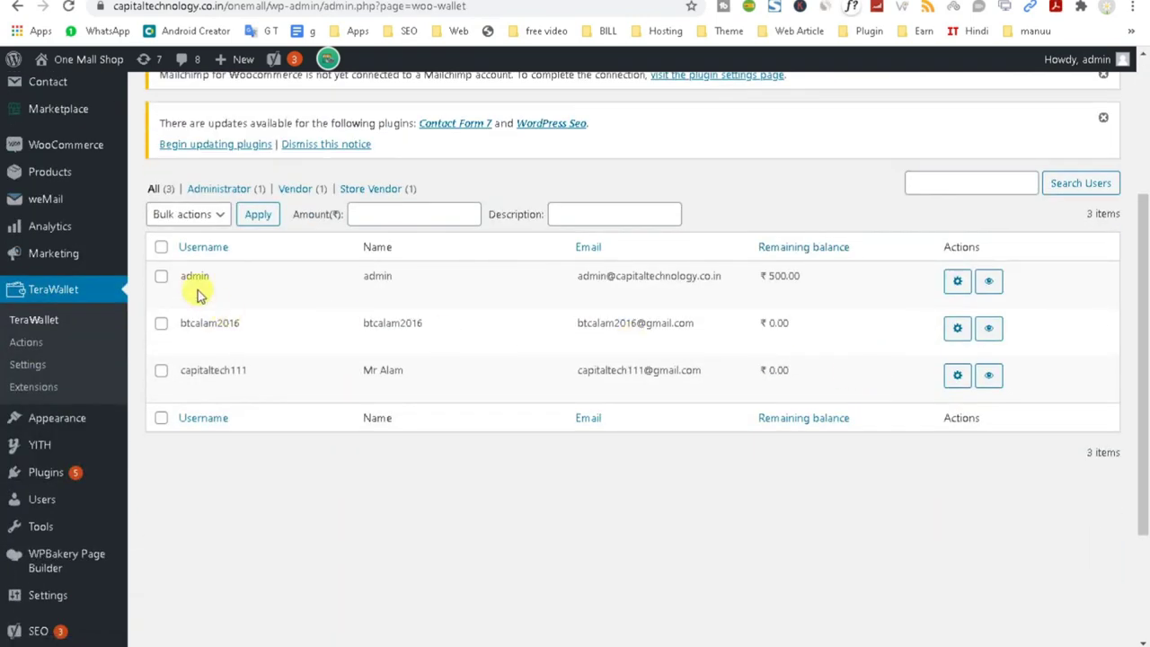
drag(568, 276, 804, 278)
scroll(816, 325, down, 2)
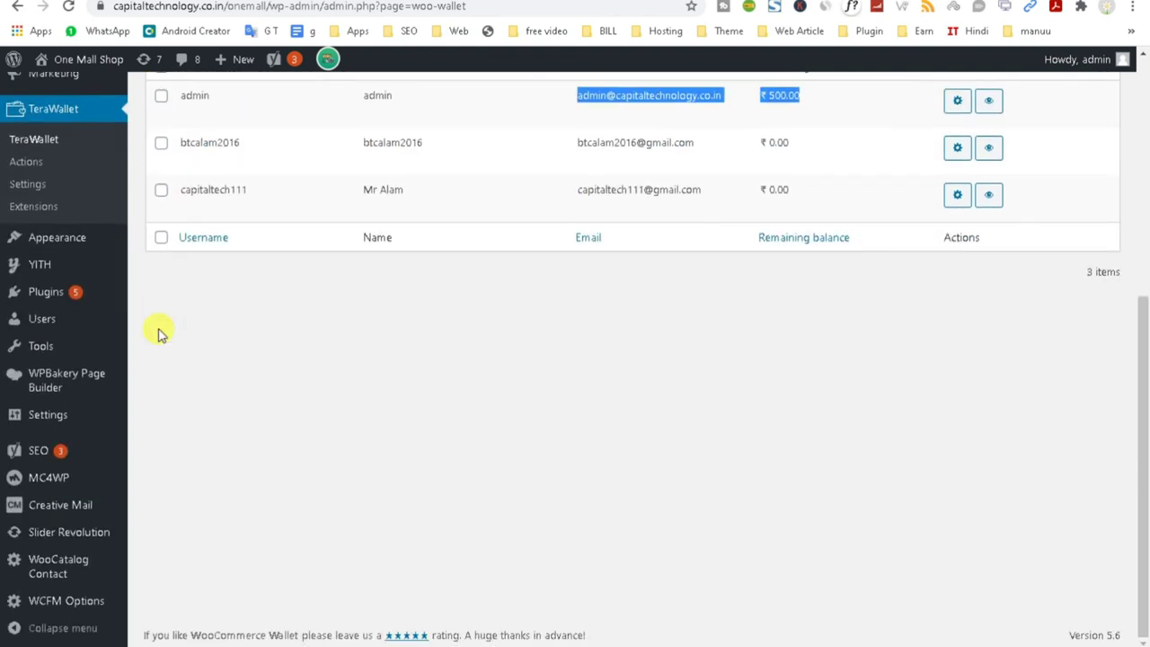
click(40, 186)
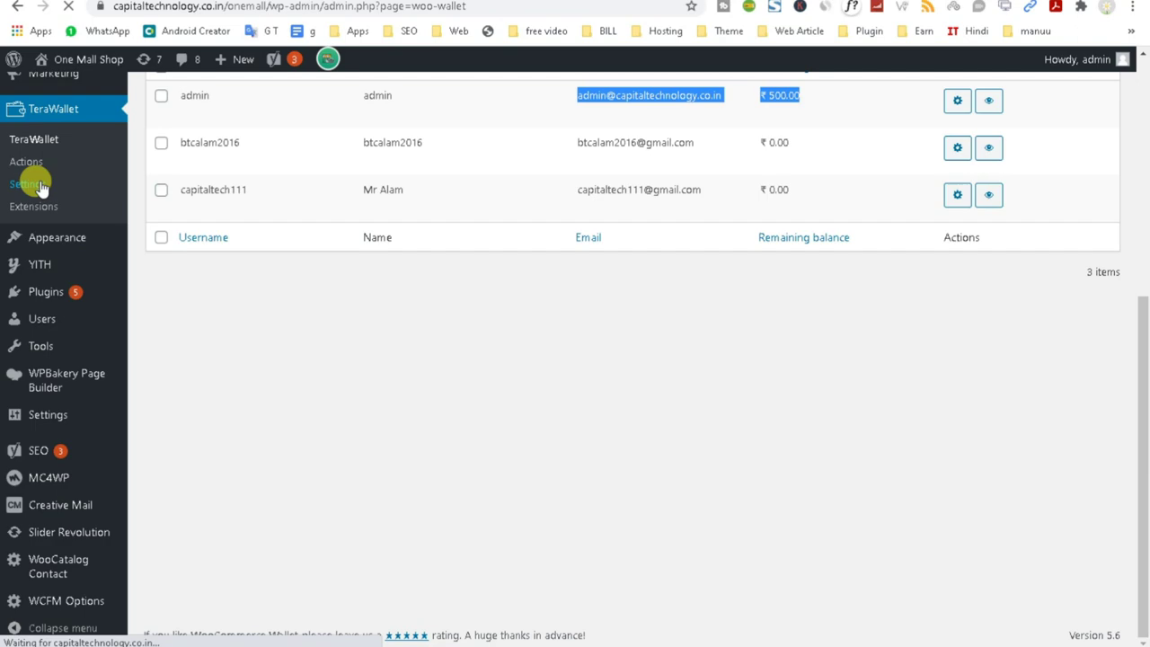
Review the cashback values: Cashback Amount 50, Minimum Cart Amount 1000, Maximum Cashback Amount 500.
scroll(593, 502, down, 2)
scroll(815, 431, down, 3)
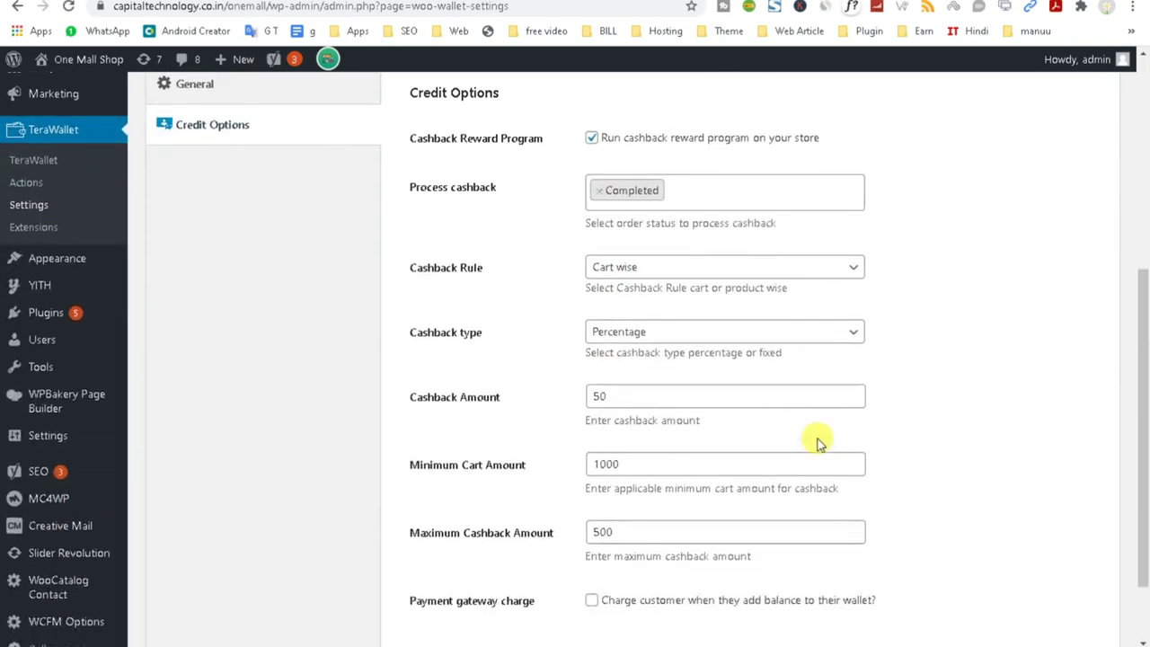
drag(403, 404, 633, 399)
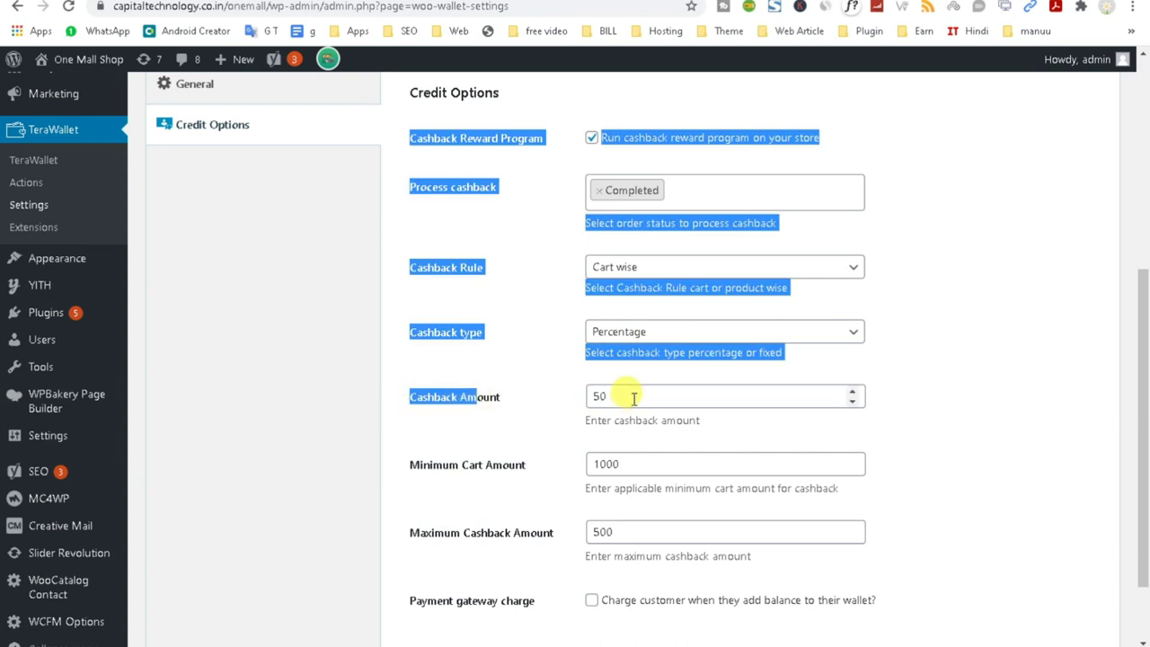
click(633, 398)
scroll(634, 461, down, 1)
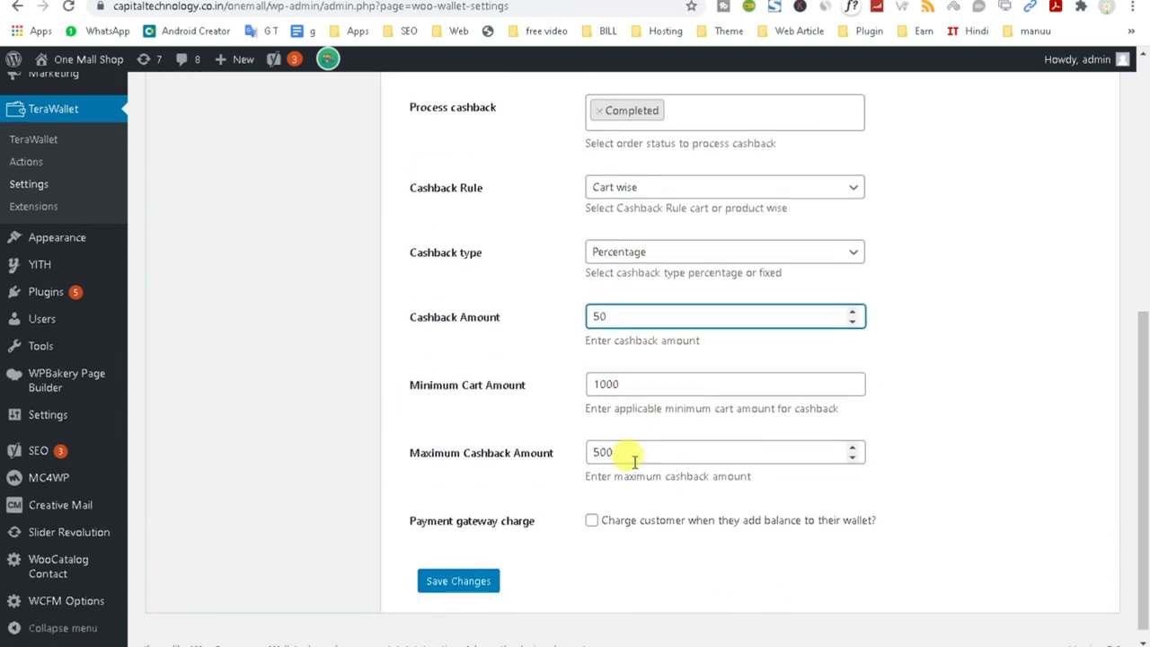
drag(631, 461, 492, 456)
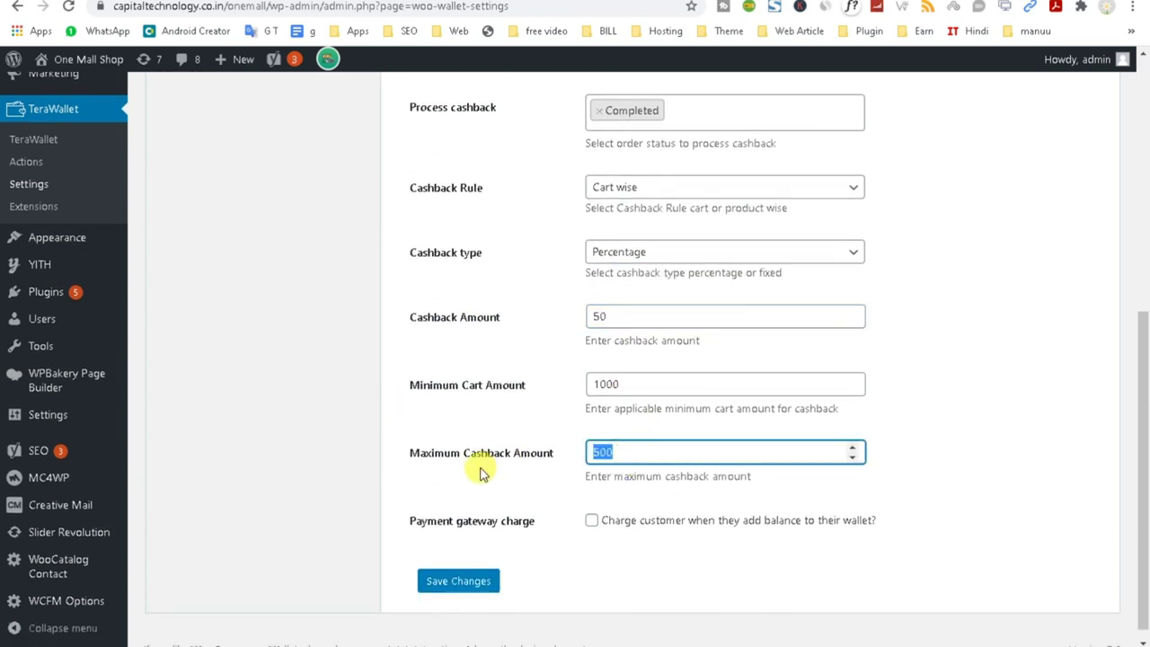
drag(405, 388, 553, 387)
click(1078, 392)
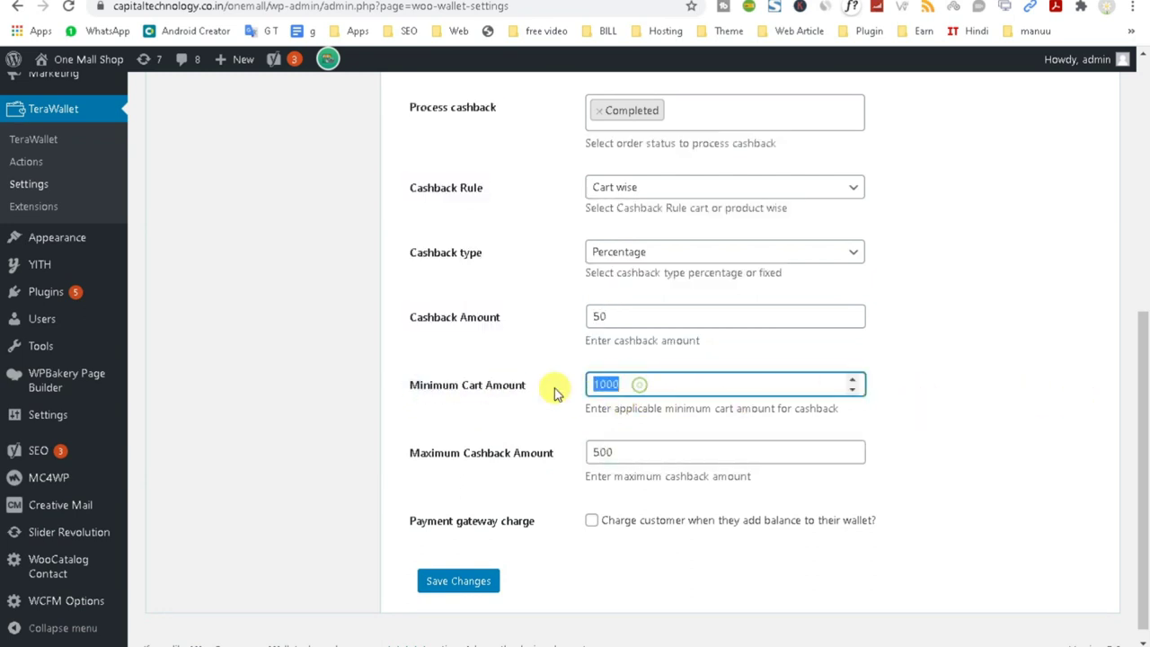
drag(606, 313, 435, 358)
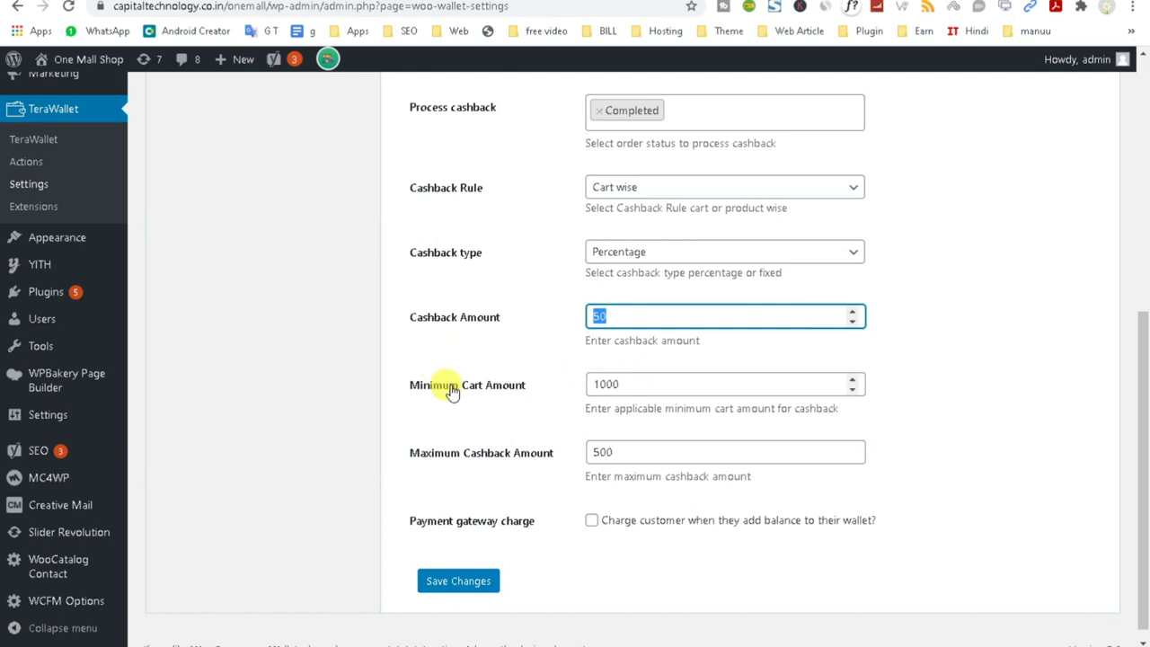
drag(647, 383, 508, 396)
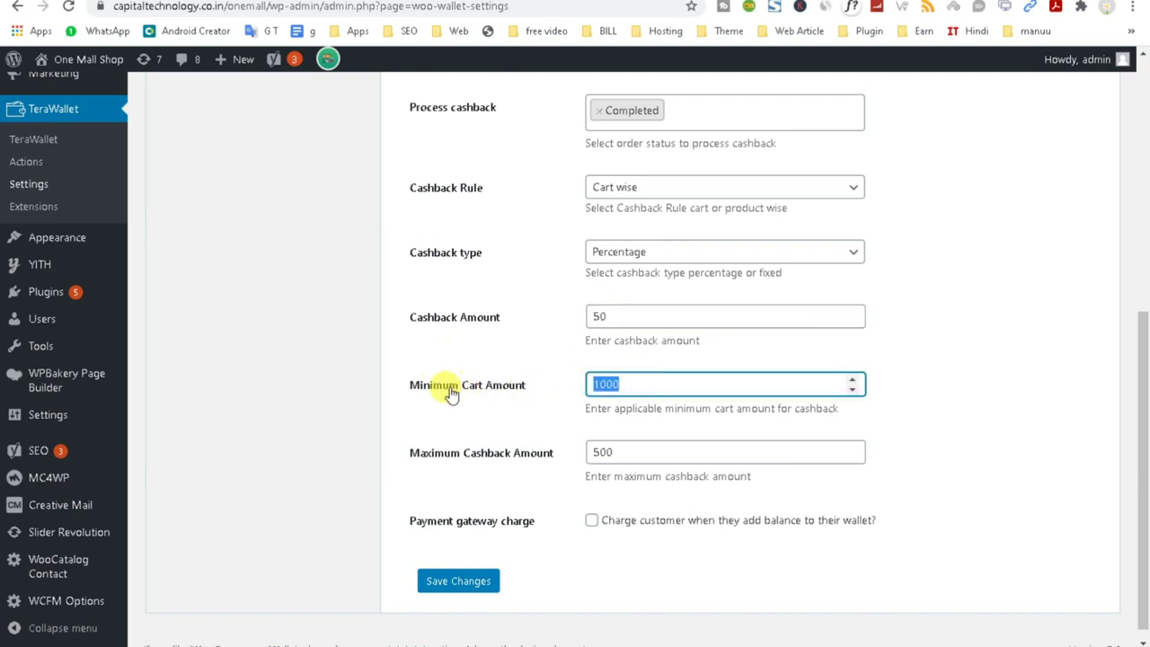
drag(673, 455, 251, 476)
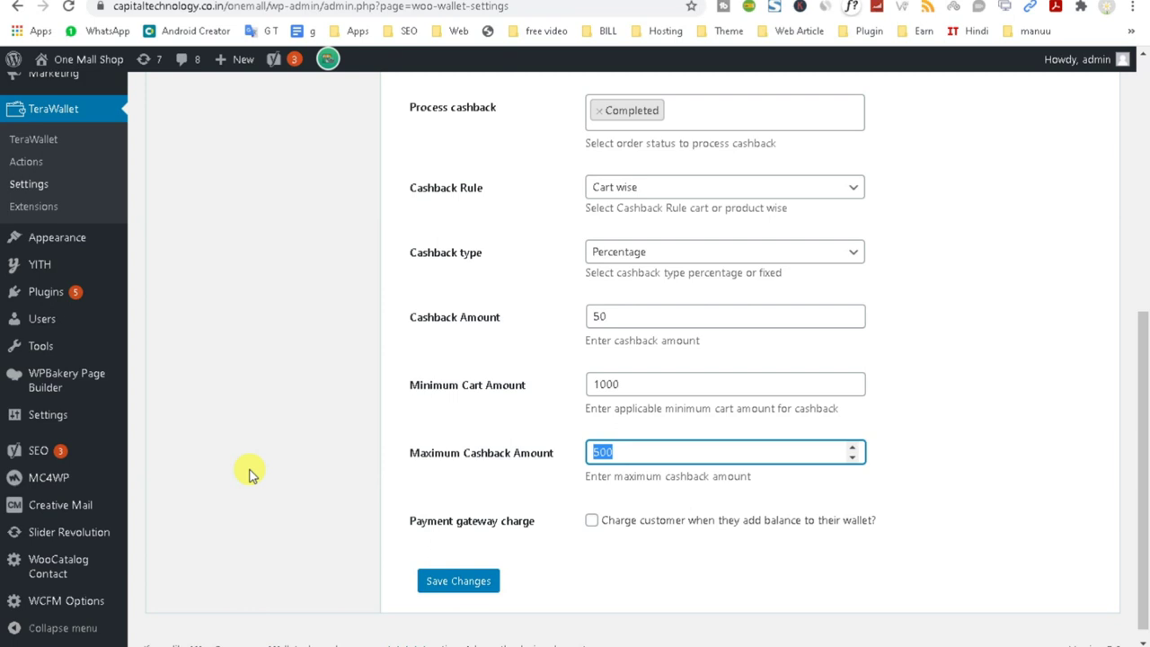
drag(632, 384, 554, 395)
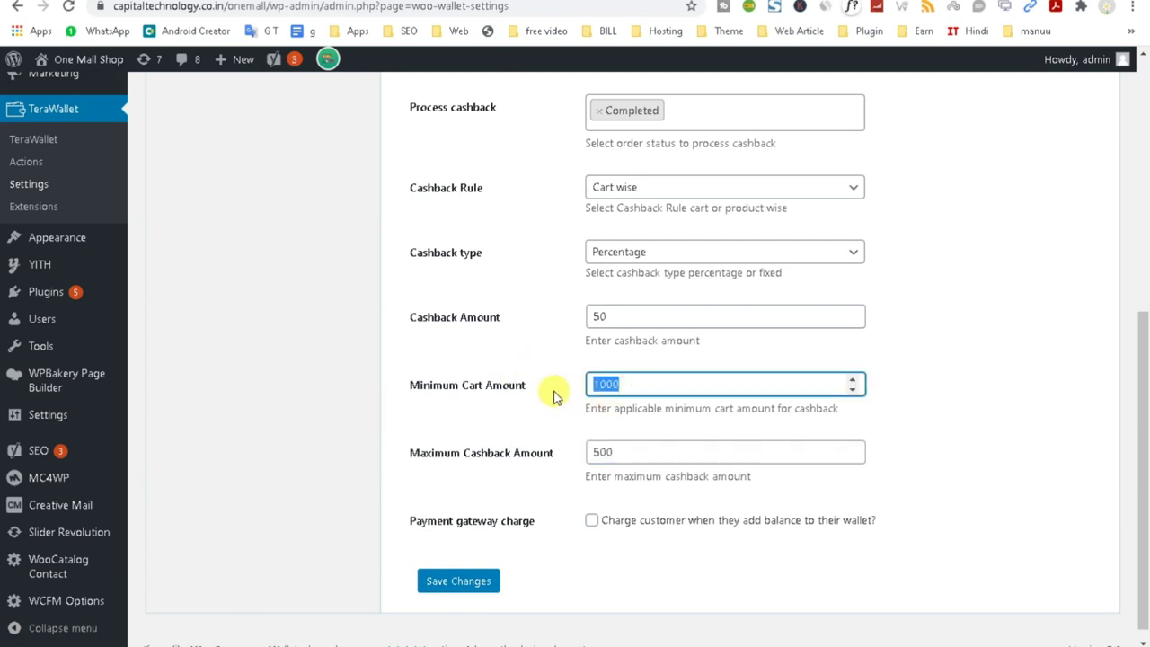
drag(629, 316, 482, 324)
Set Cashback Amount to 40 with a 50 maximum and save the settings.
click(622, 384)
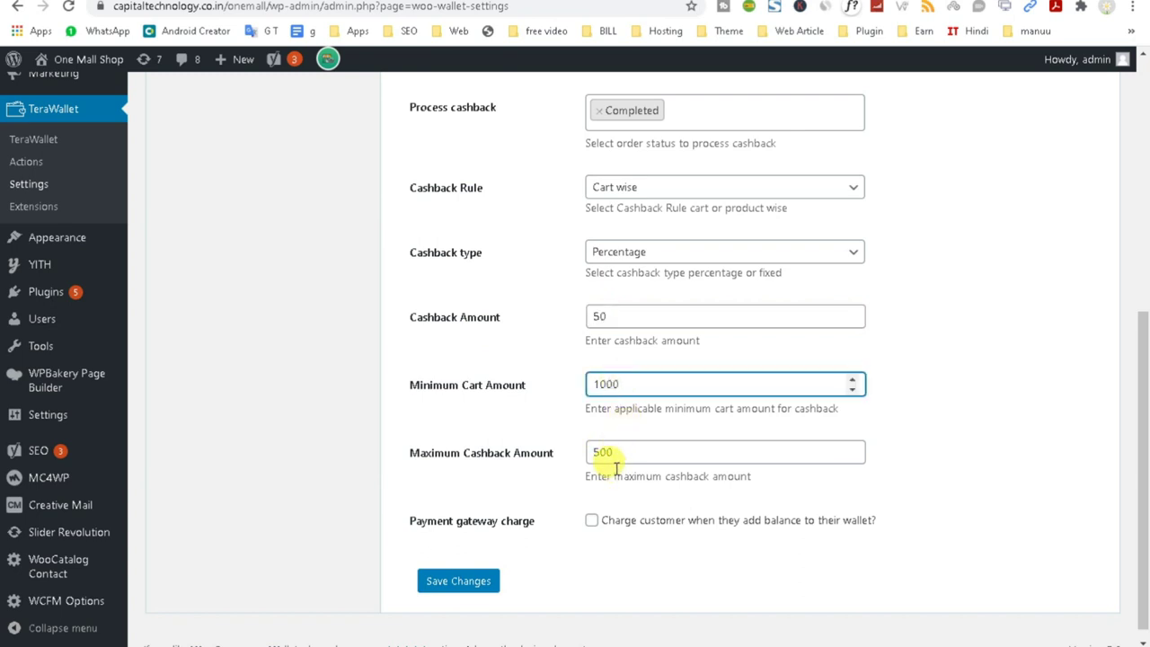
click(629, 456)
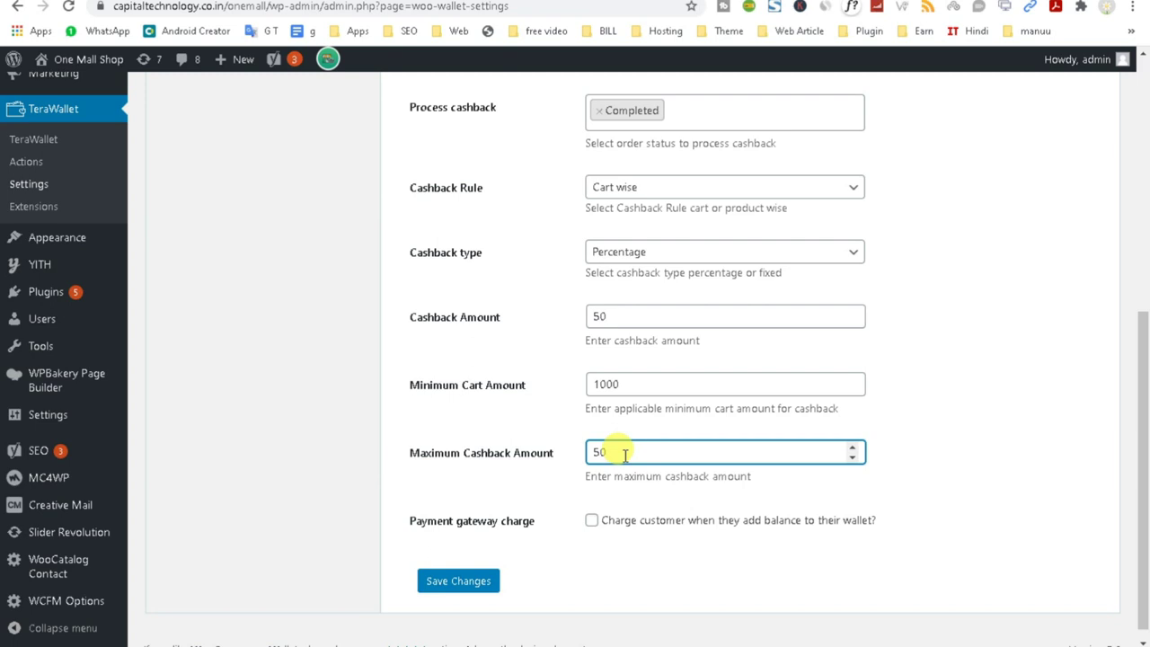
drag(622, 314, 585, 307)
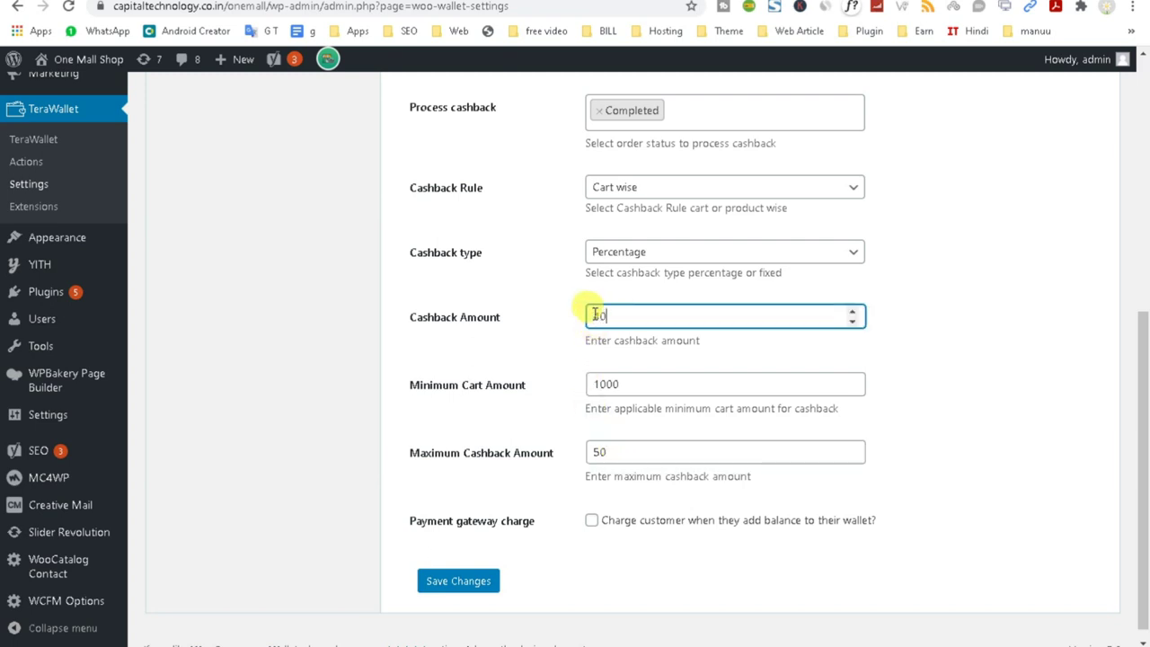
text(40)
click(460, 579)
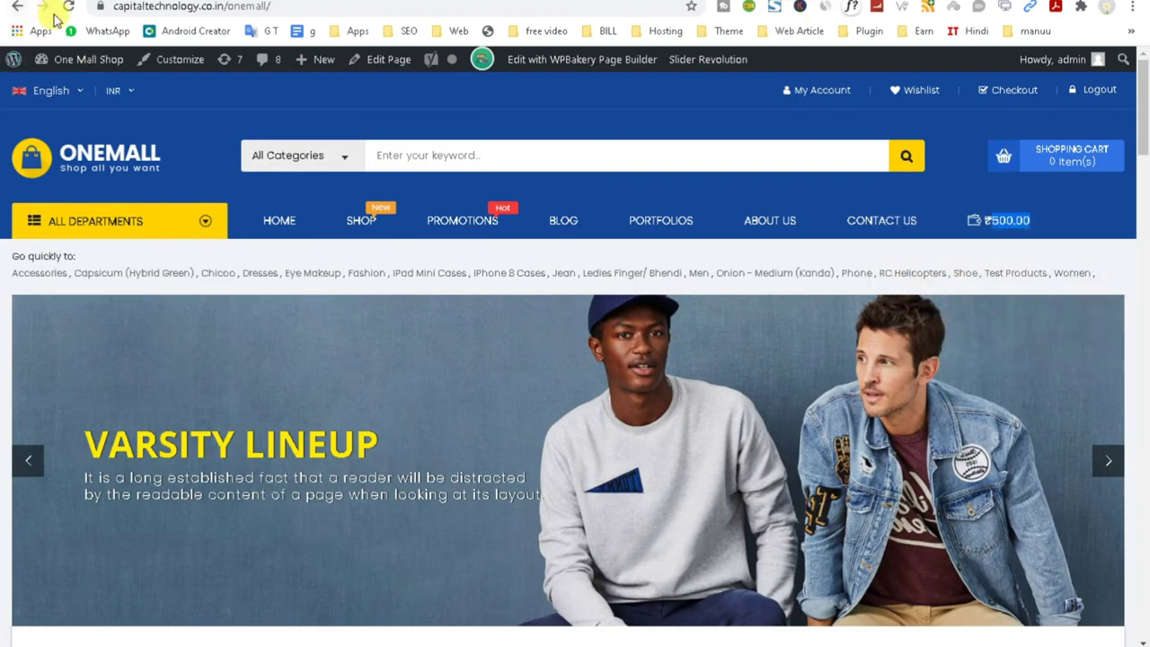
Reload the storefront to check the wallet balance, then view the TeraWallet Actions page.
click(68, 8)
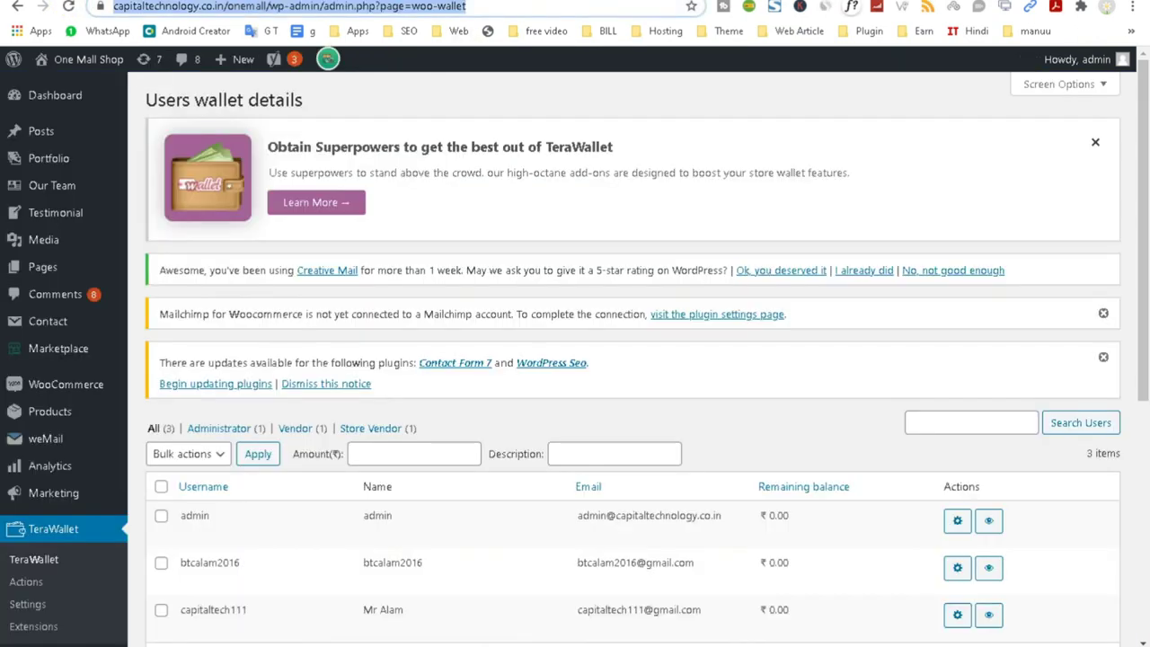
click(36, 584)
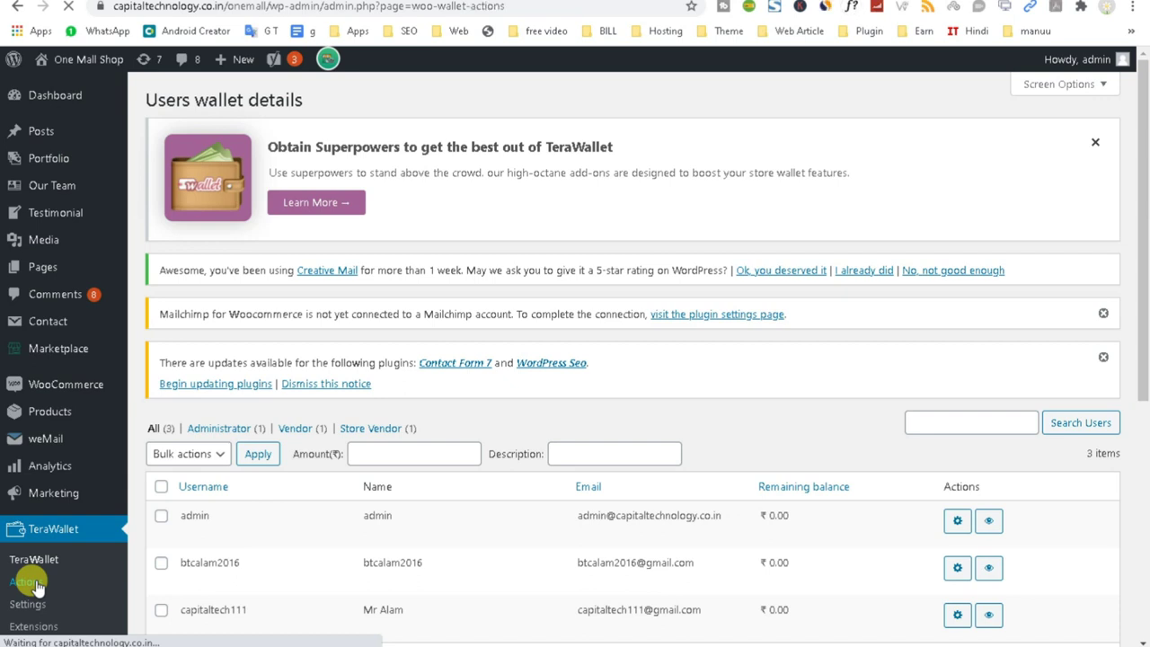
scroll(575, 562, down, 2)
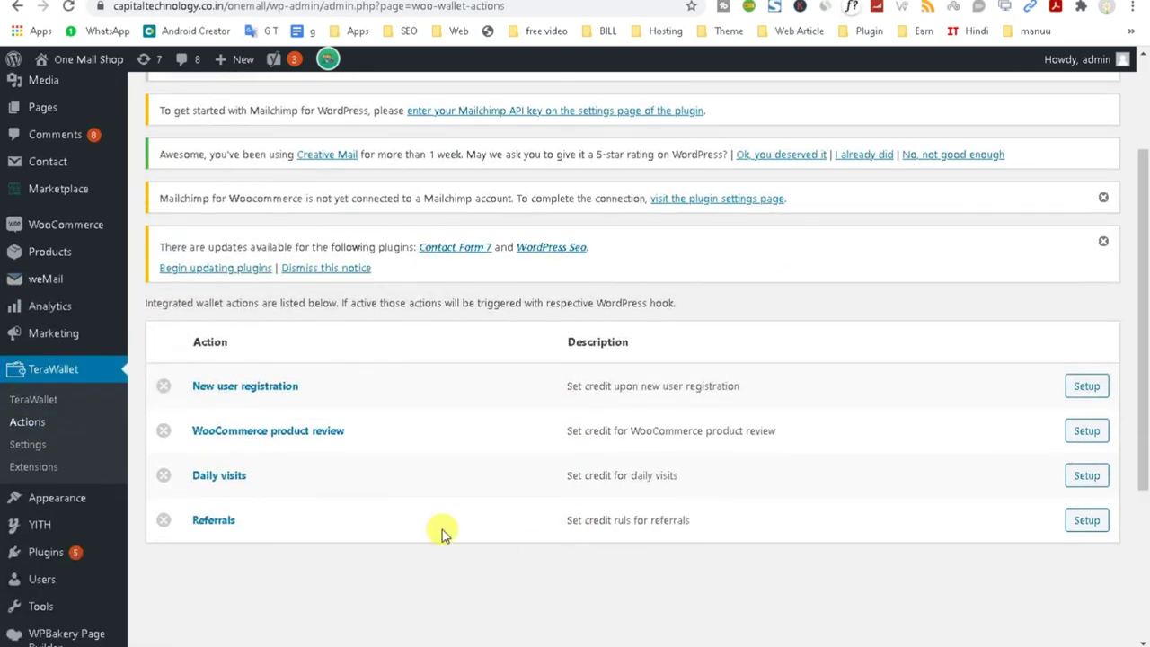
Pass through TeraWallet Settings and return to the user wallet list showing ₹500.00.
click(25, 446)
click(25, 446)
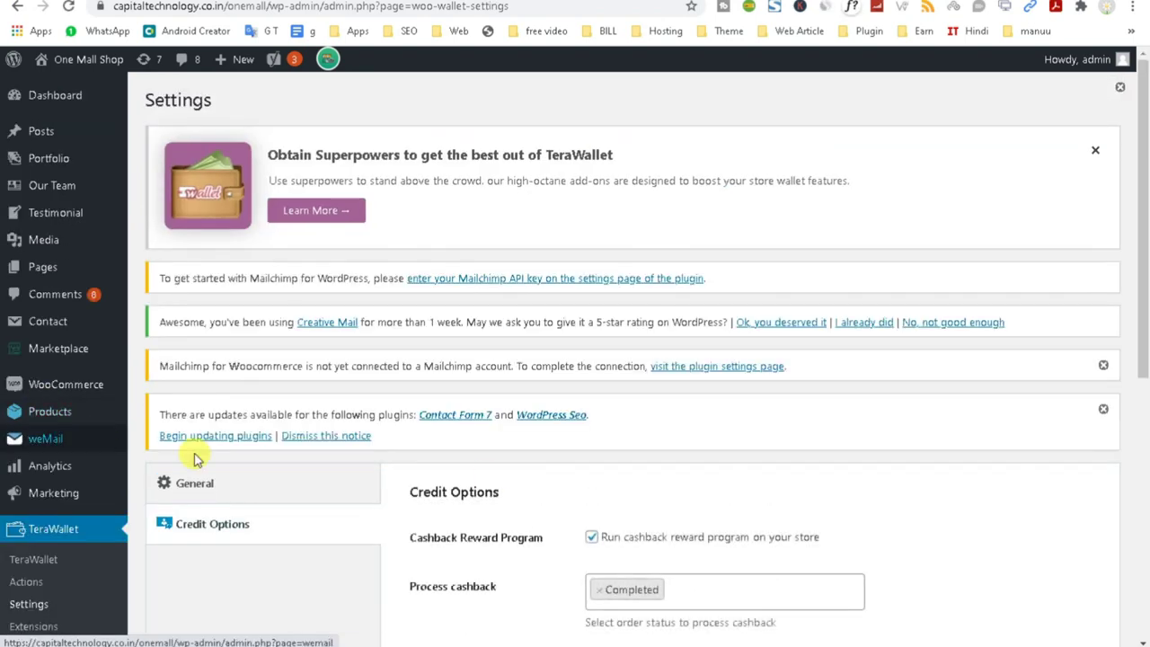
scroll(172, 431, down, 2)
click(32, 401)
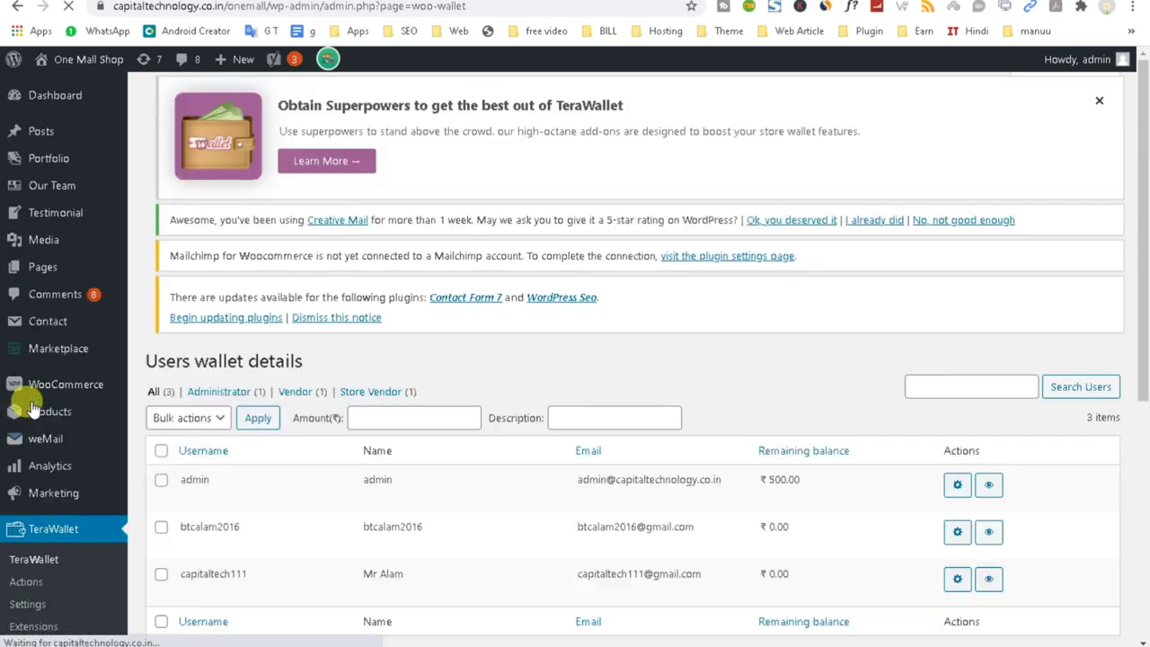
scroll(890, 513, down, 1)
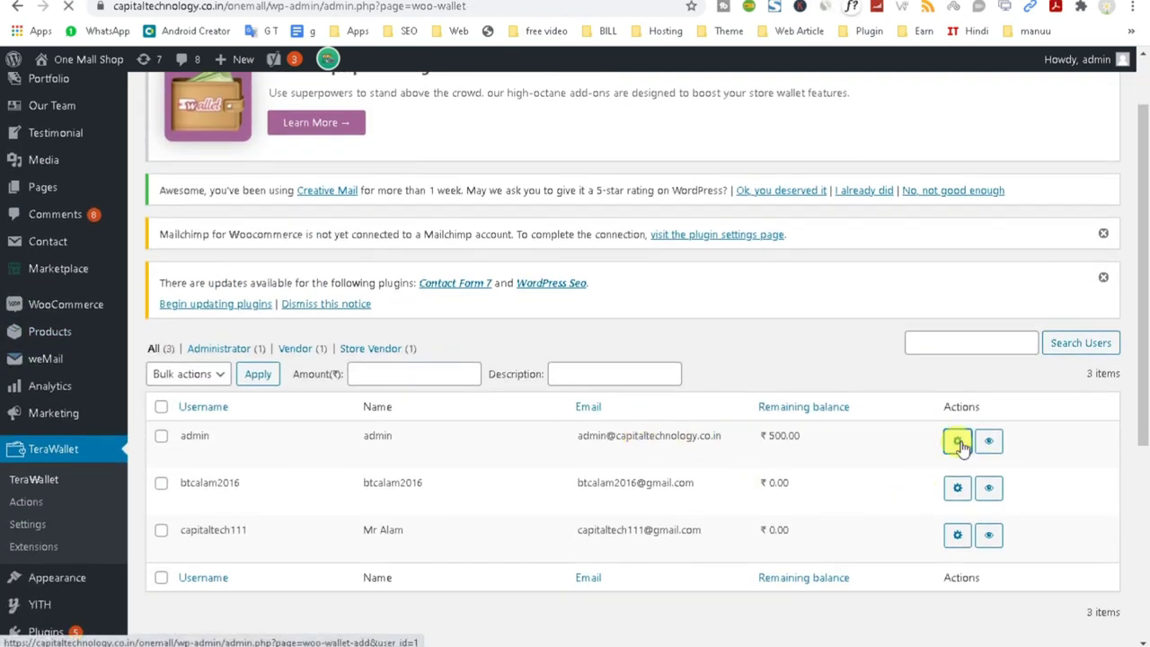
click(958, 441)
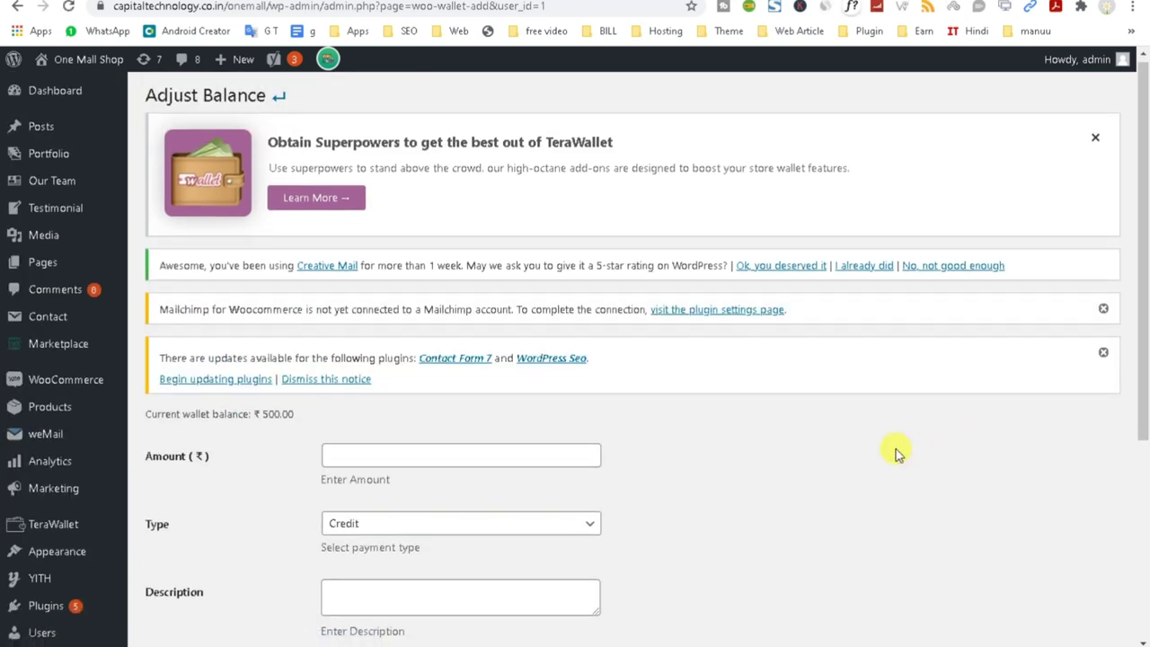
scroll(899, 452, down, 1)
click(366, 367)
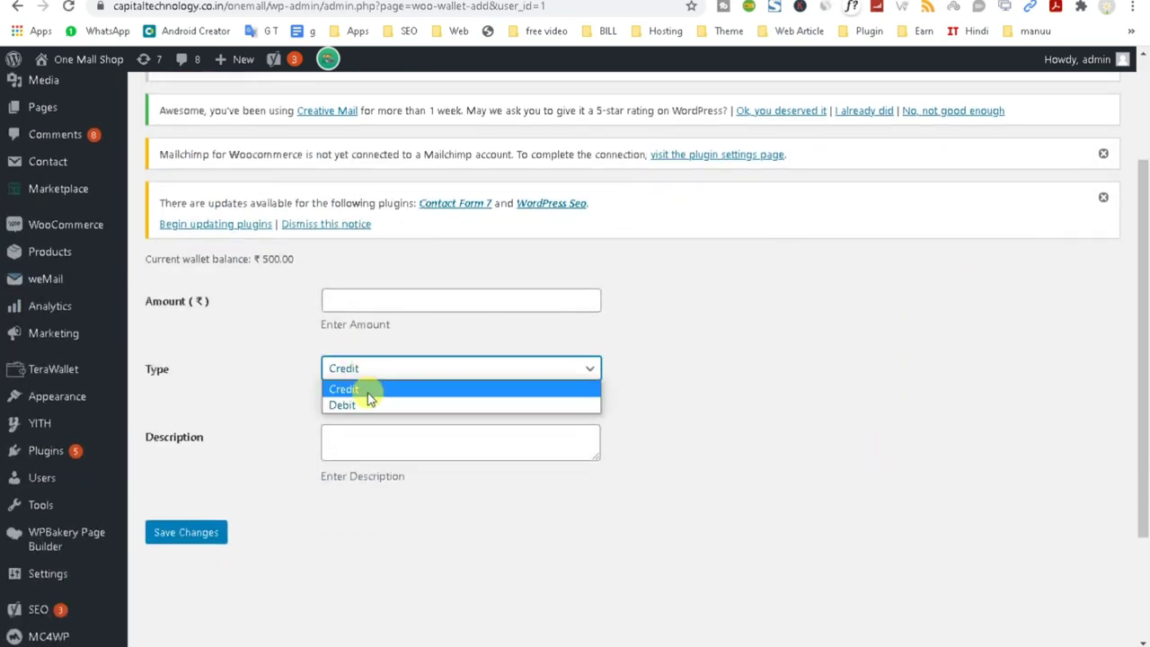
click(353, 408)
click(354, 302)
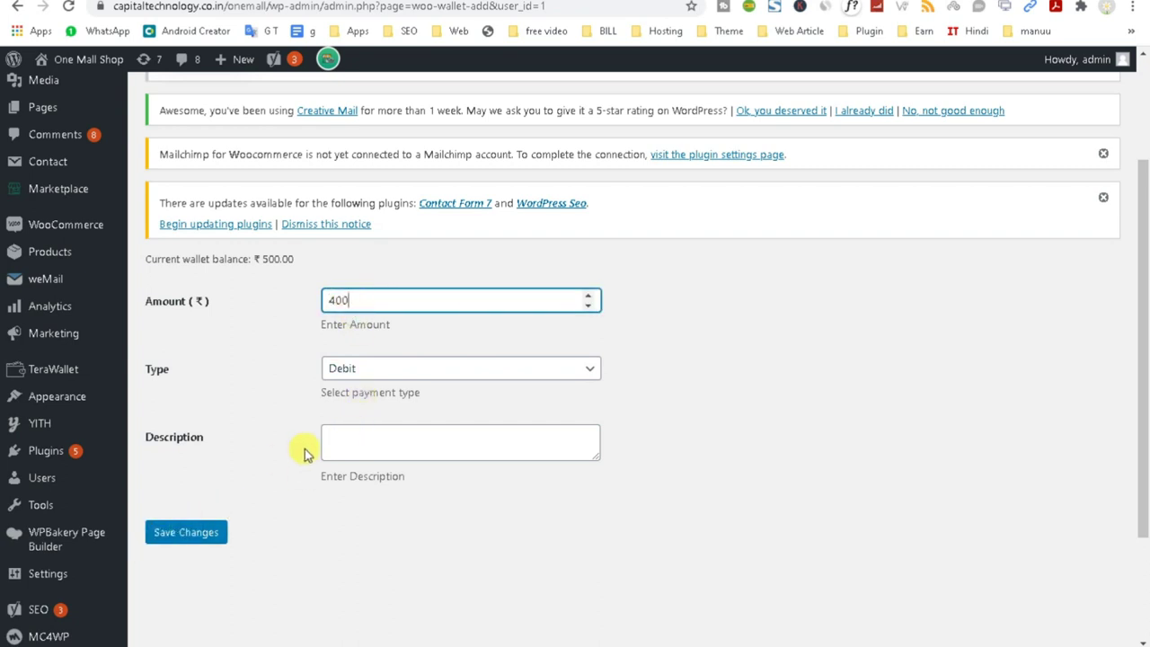
click(376, 440)
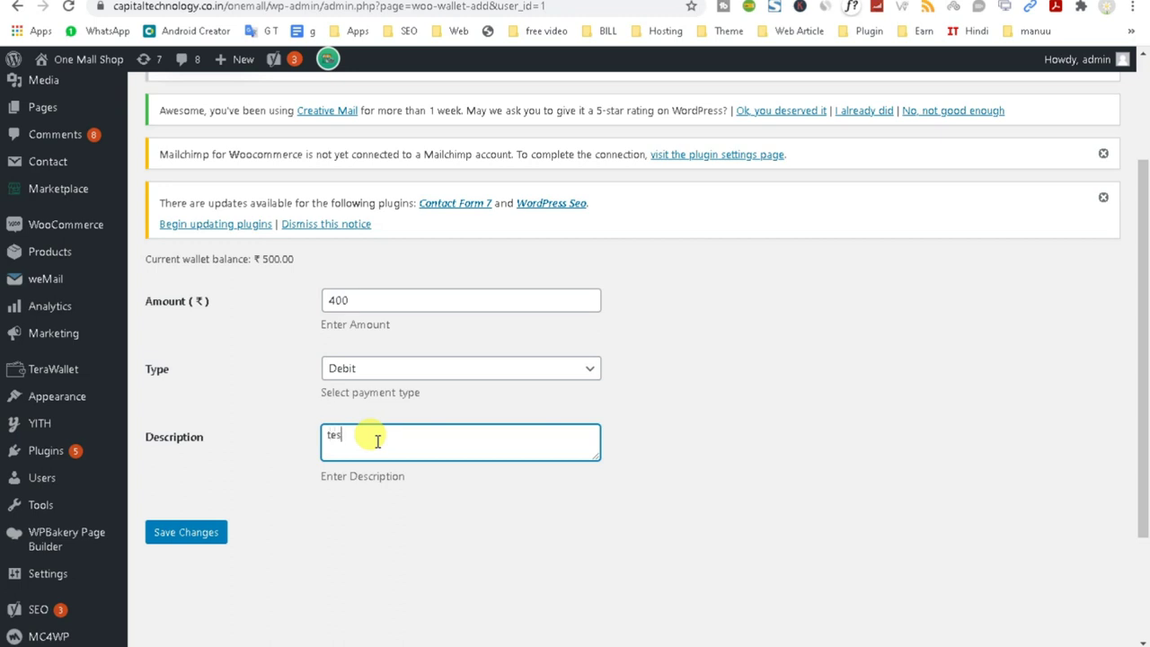
click(201, 536)
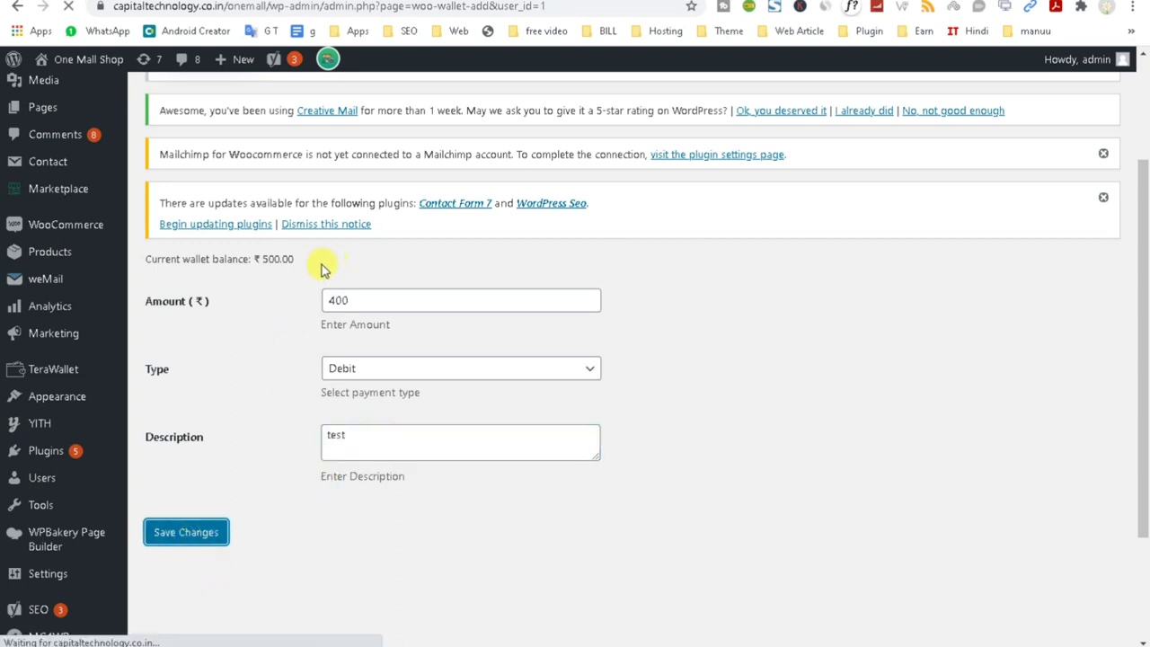
drag(267, 257, 369, 297)
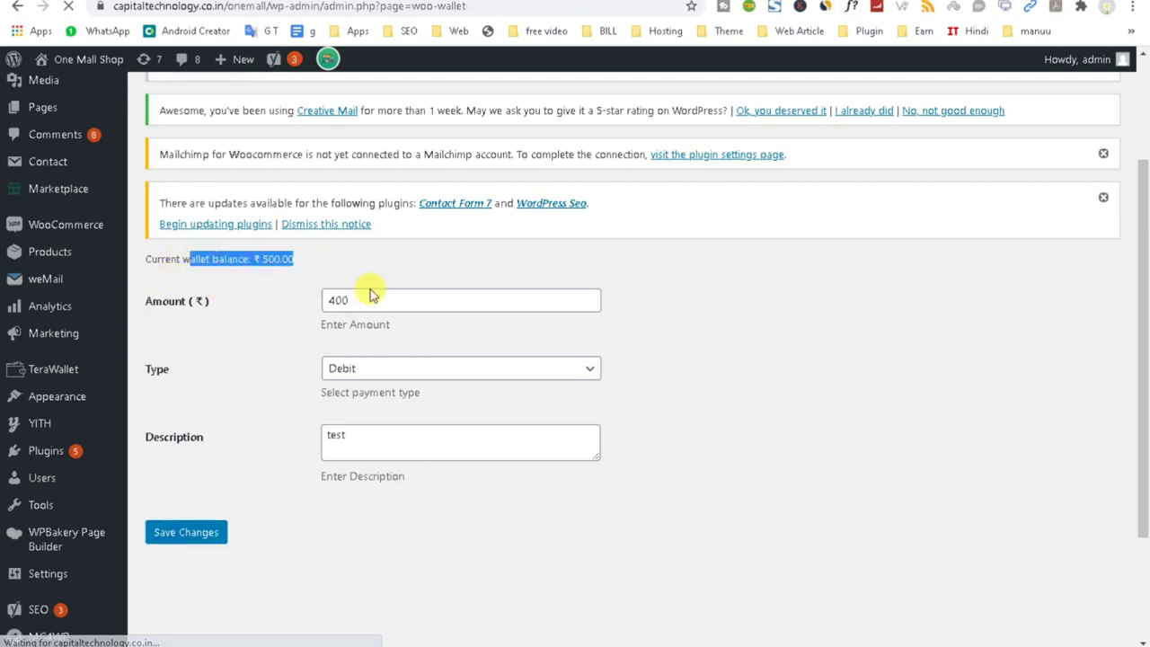
scroll(323, 460, down, 2)
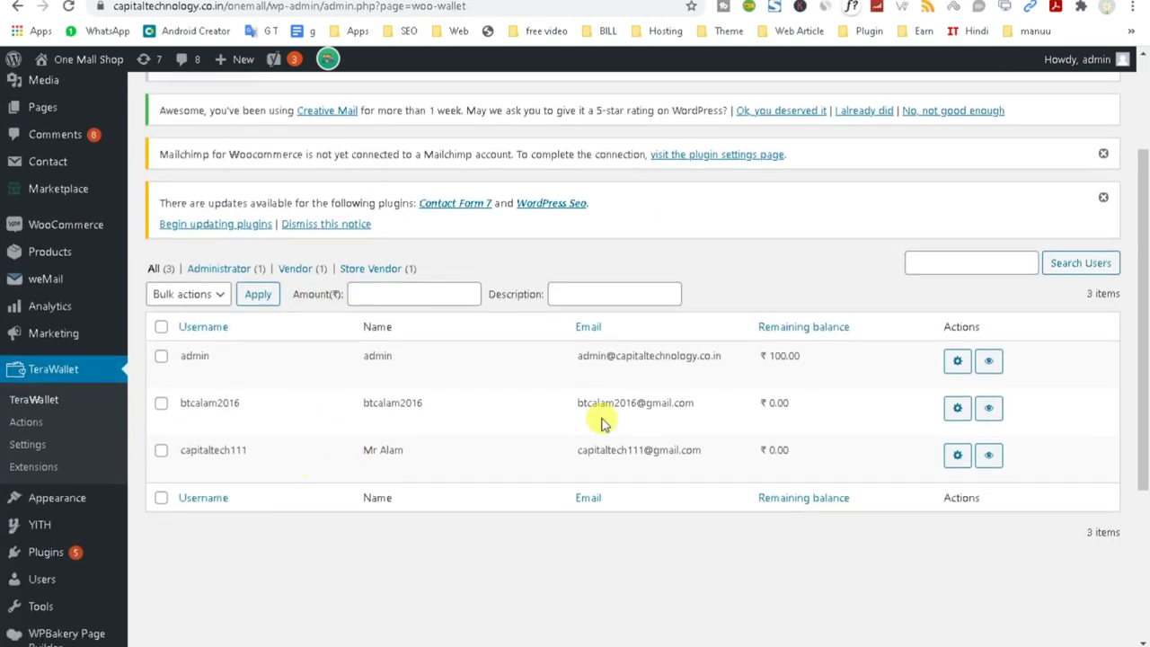
drag(835, 348, 706, 343)
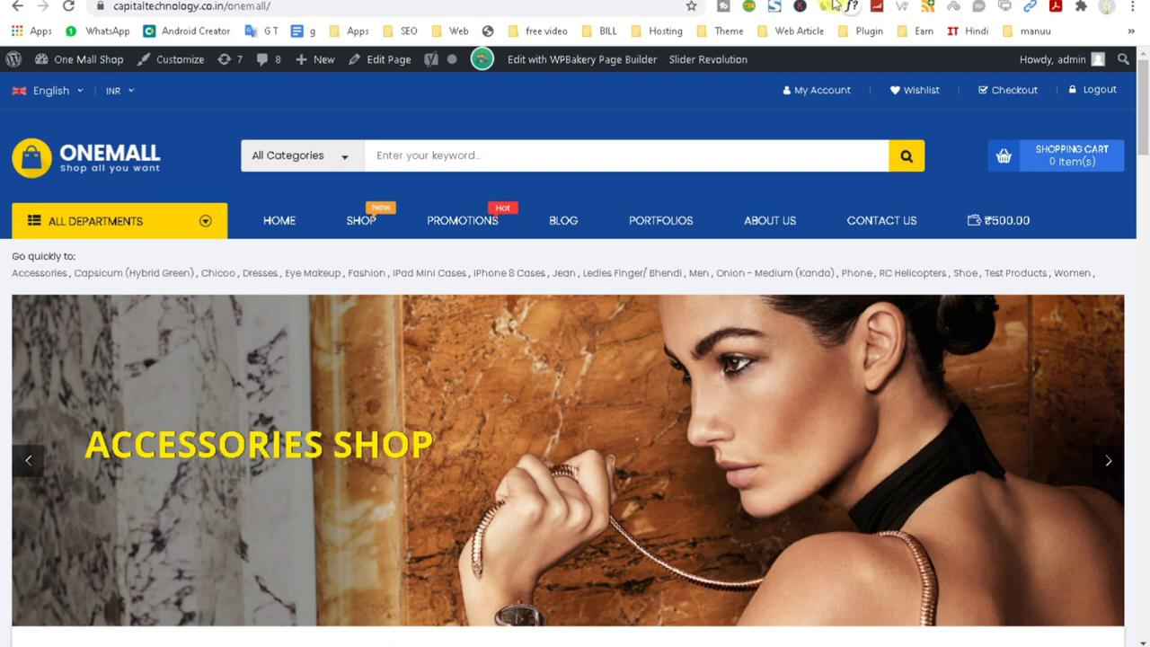
click(70, 7)
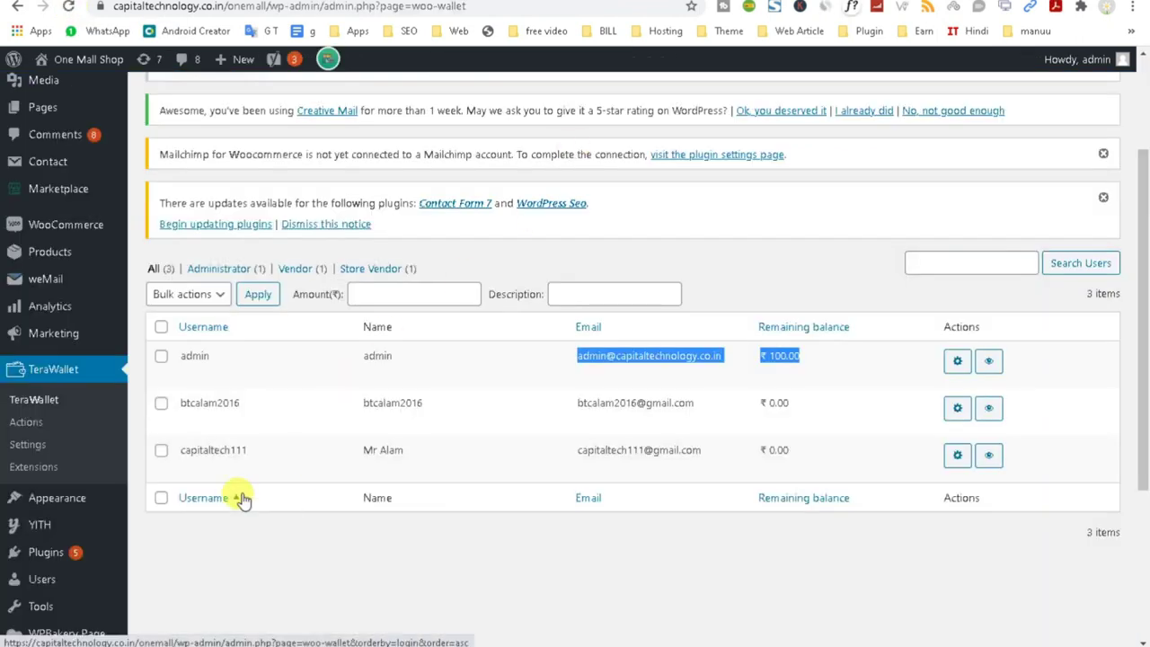
Review the registration, product review, daily visits and referrals actions, then set up new user registration.
click(45, 424)
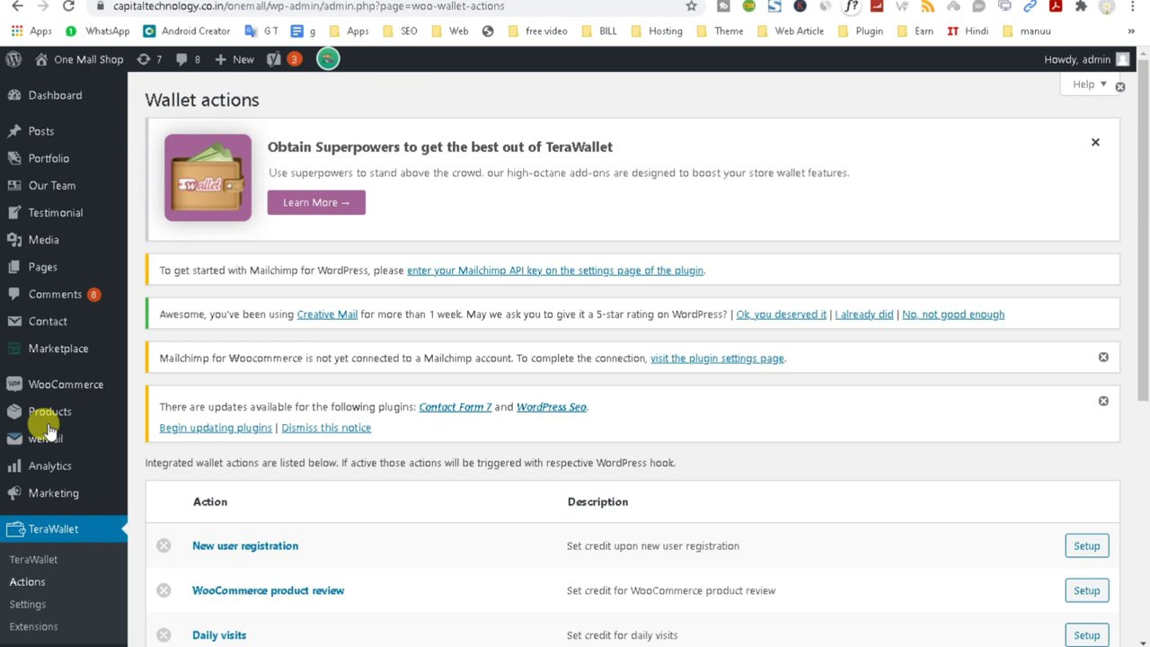
scroll(225, 503, down, 1)
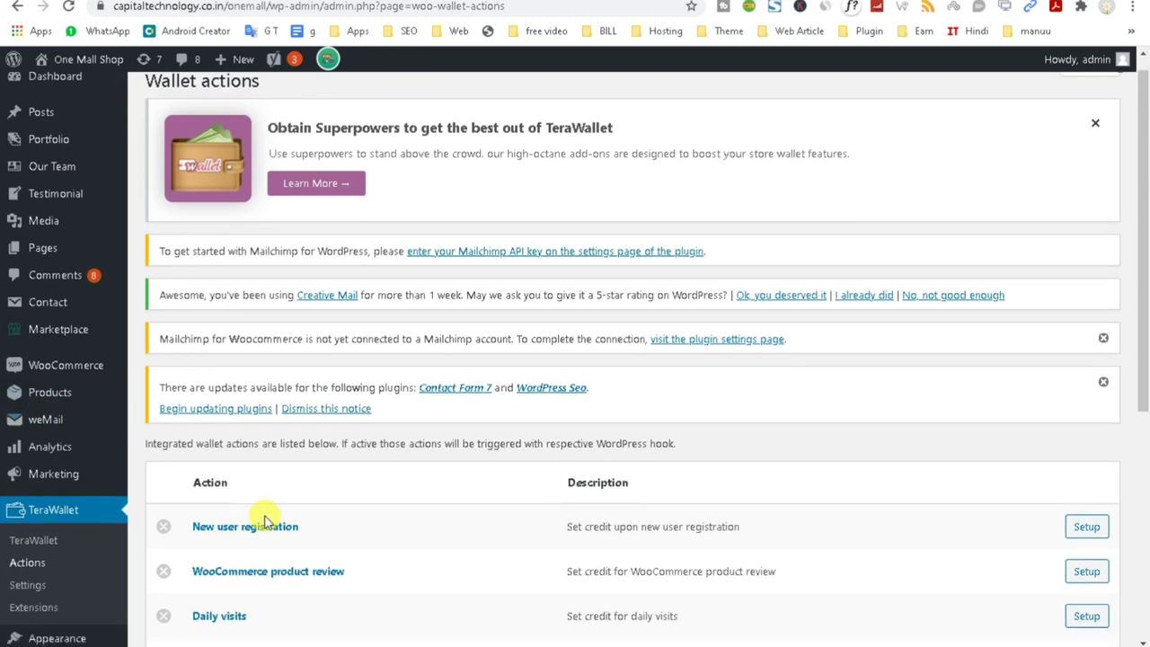
drag(346, 469, 164, 473)
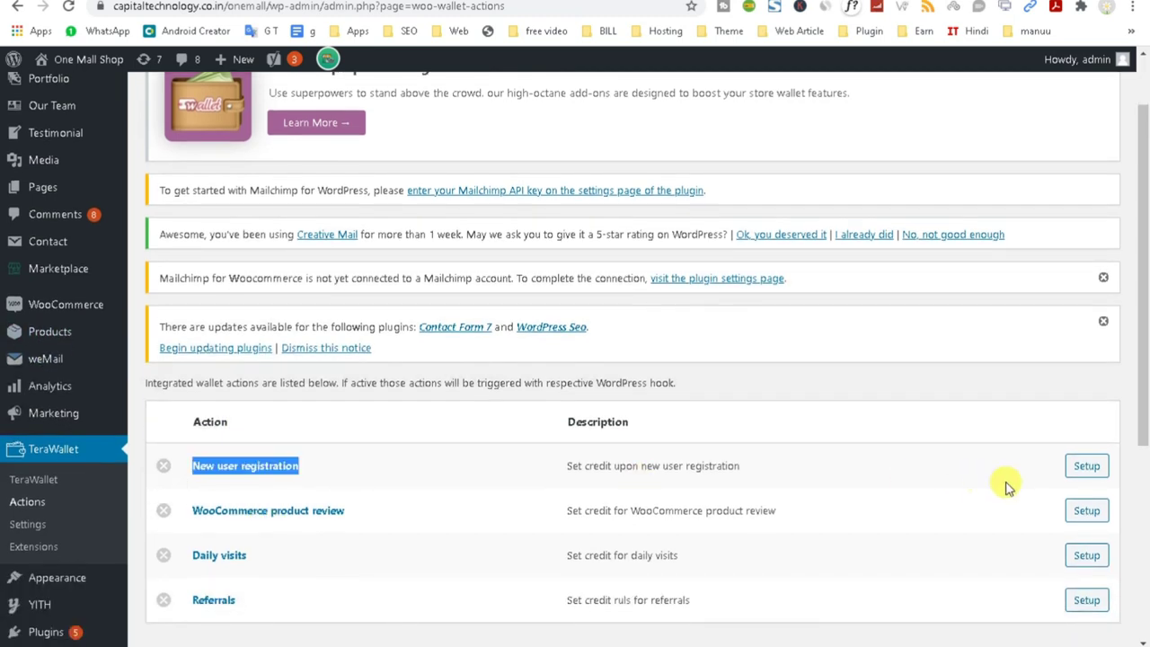
scroll(584, 500, down, 1)
drag(380, 434, 153, 423)
click(331, 558)
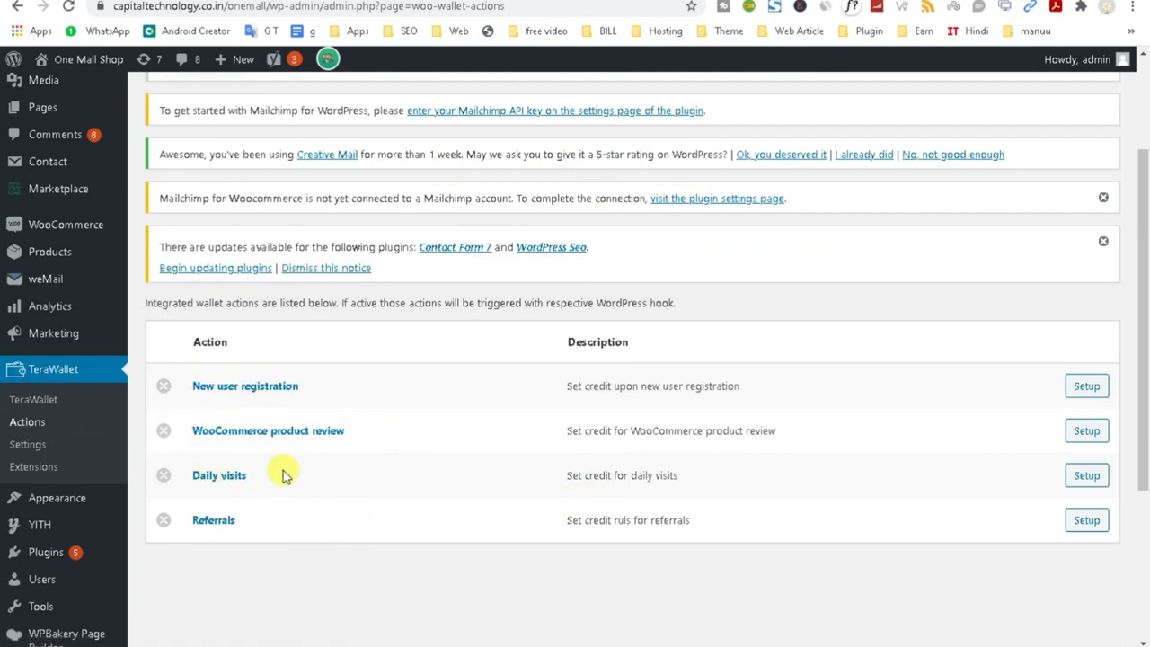
drag(282, 470, 162, 483)
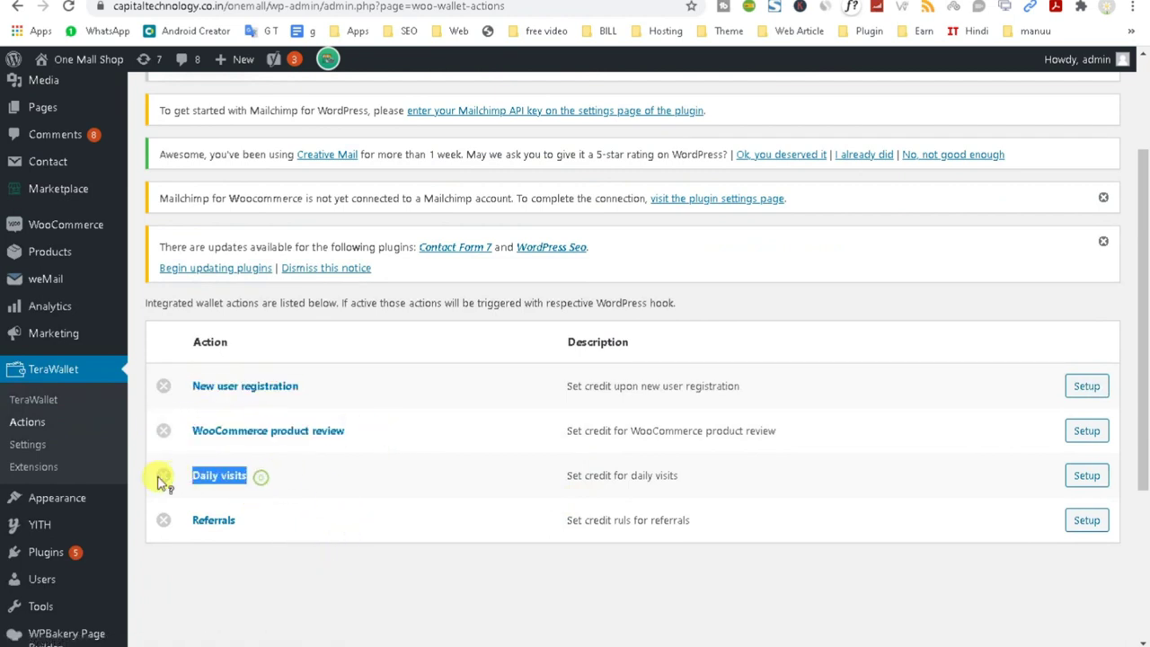
click(231, 554)
drag(257, 532, 177, 532)
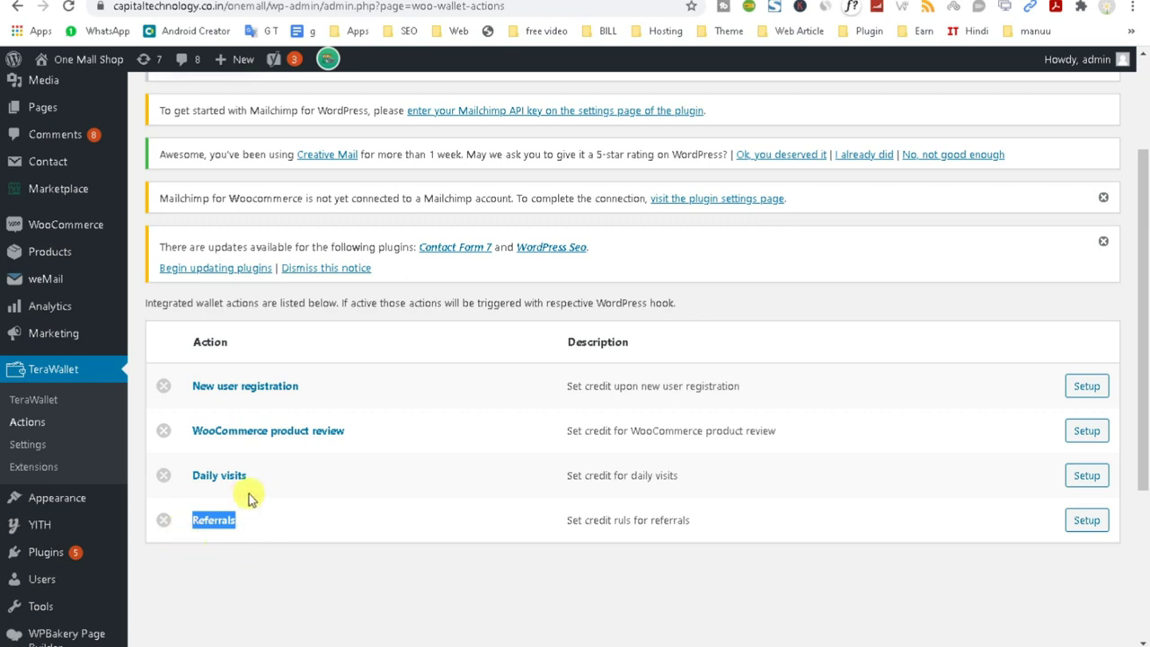
click(1087, 388)
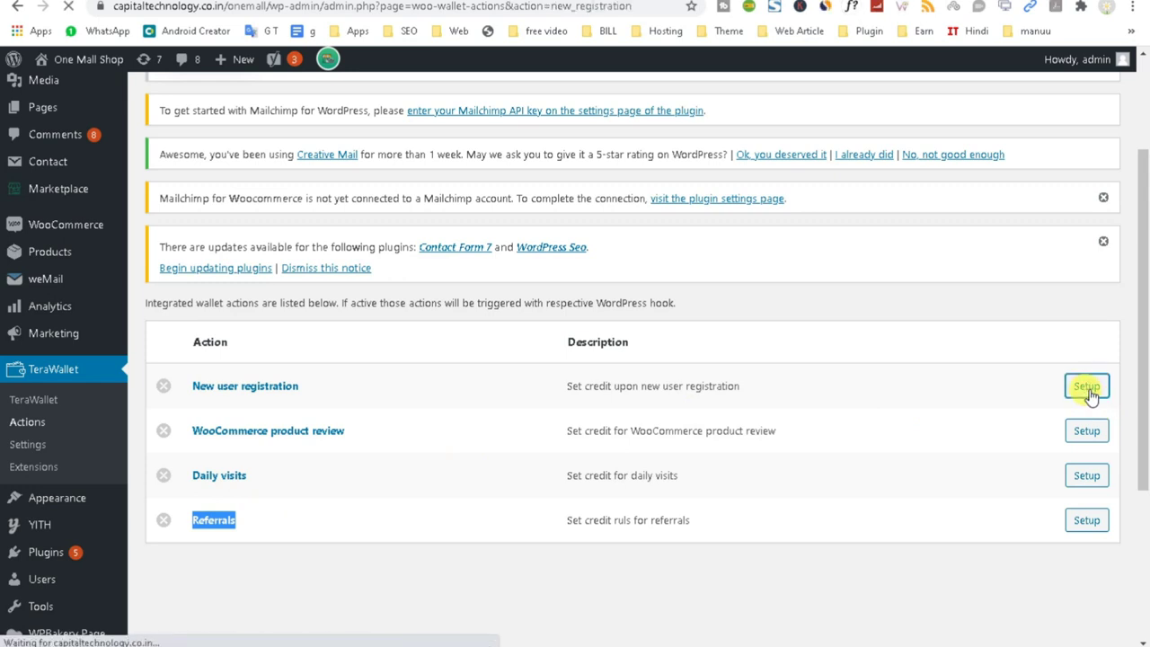
Enable auto credit of 10 upon user registration and save it.
scroll(575, 526, down, 2)
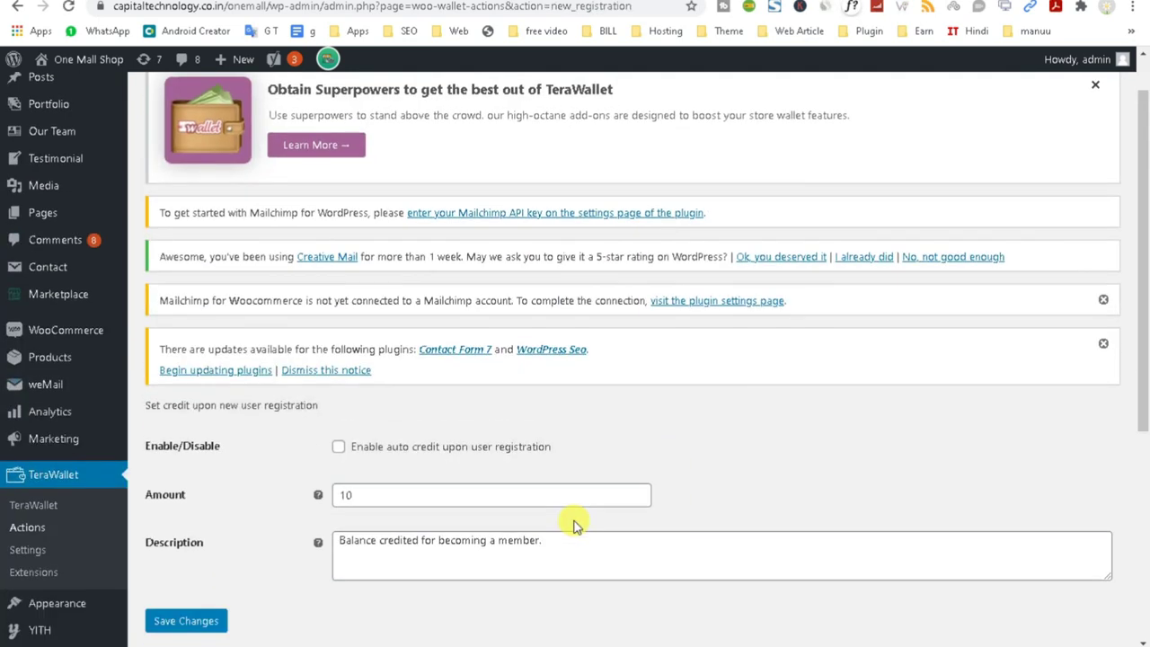
click(338, 342)
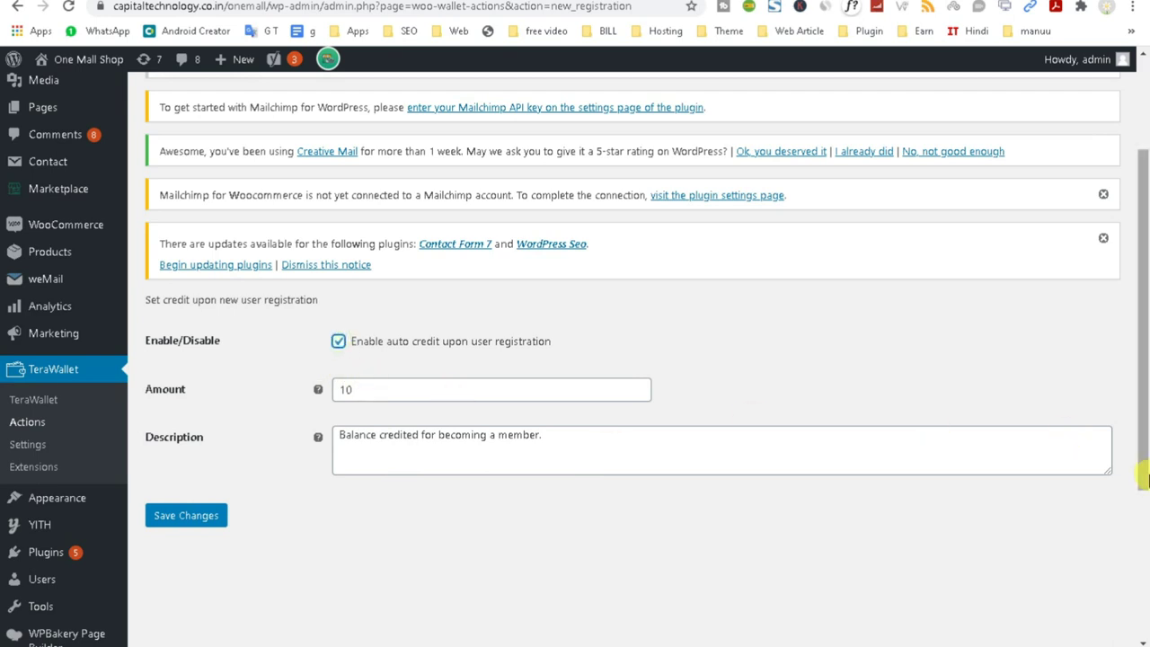
click(177, 518)
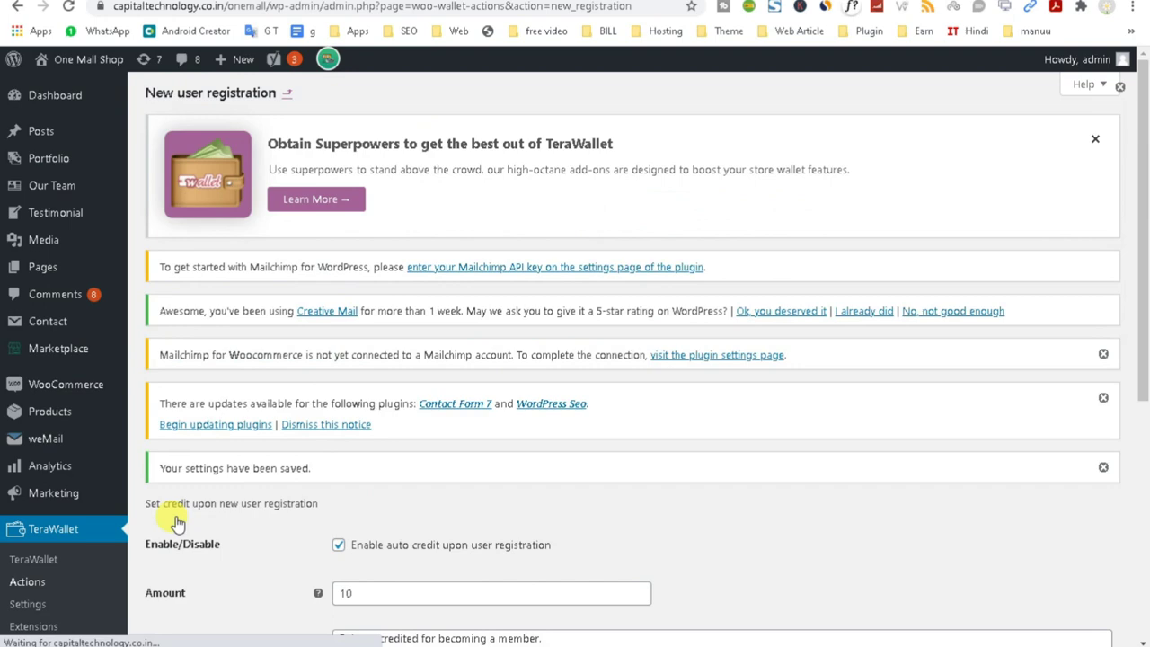
scroll(177, 523, down, 3)
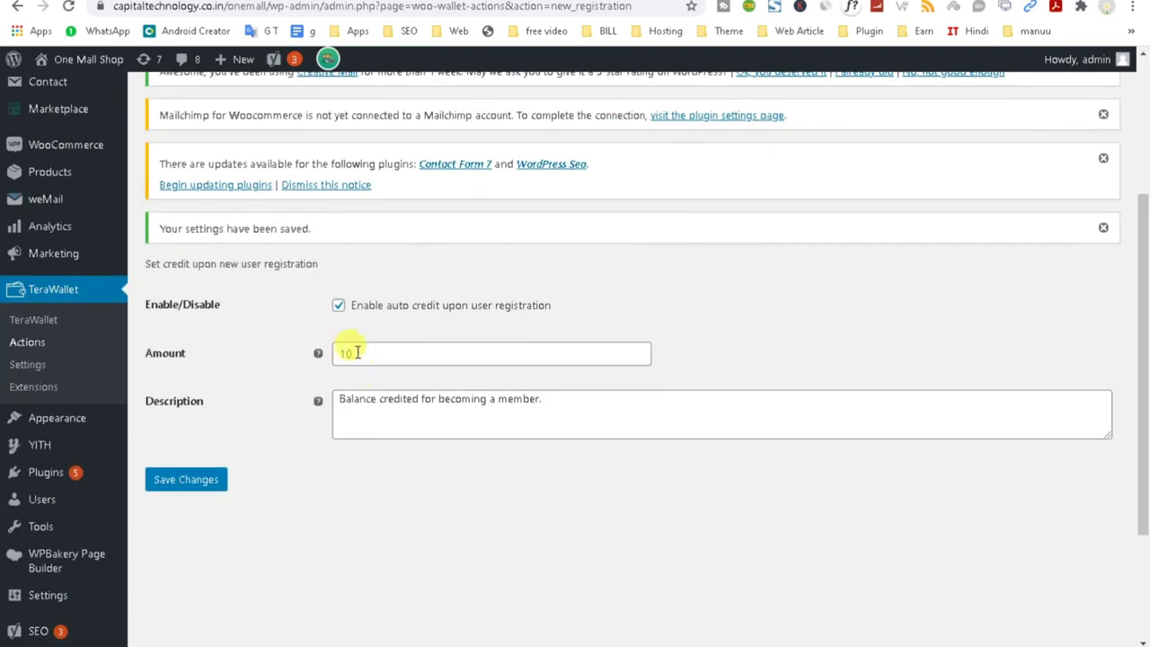
double_click(368, 353)
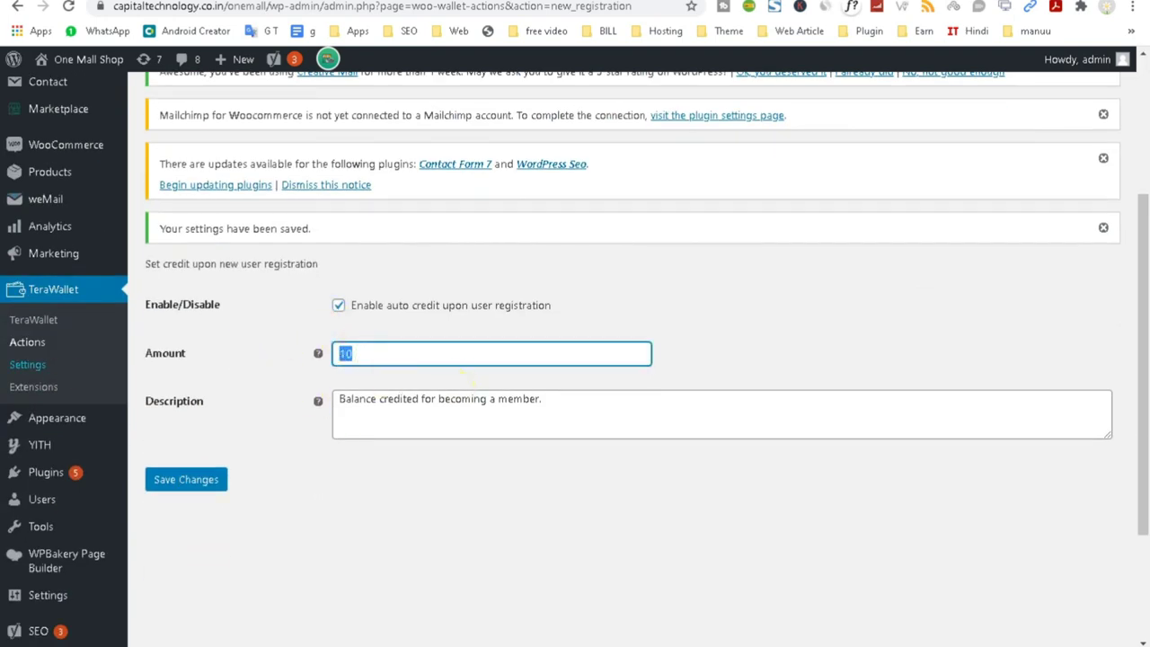
Return to the wallet actions list and open the product review credit setup.
click(32, 345)
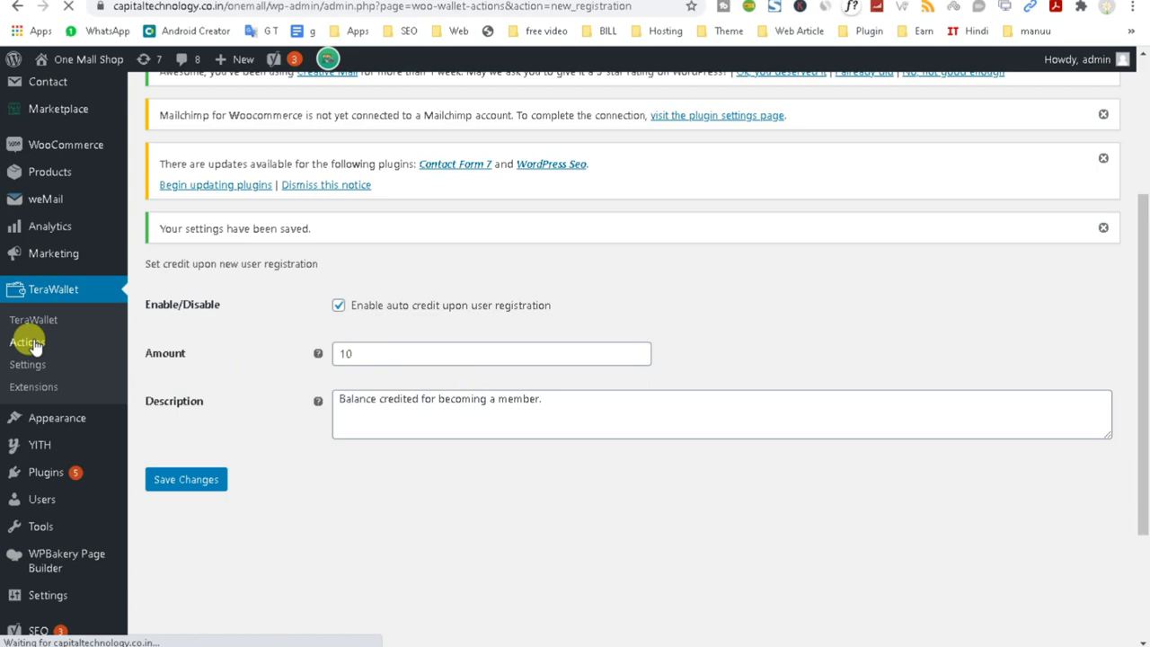
scroll(472, 531, down, 2)
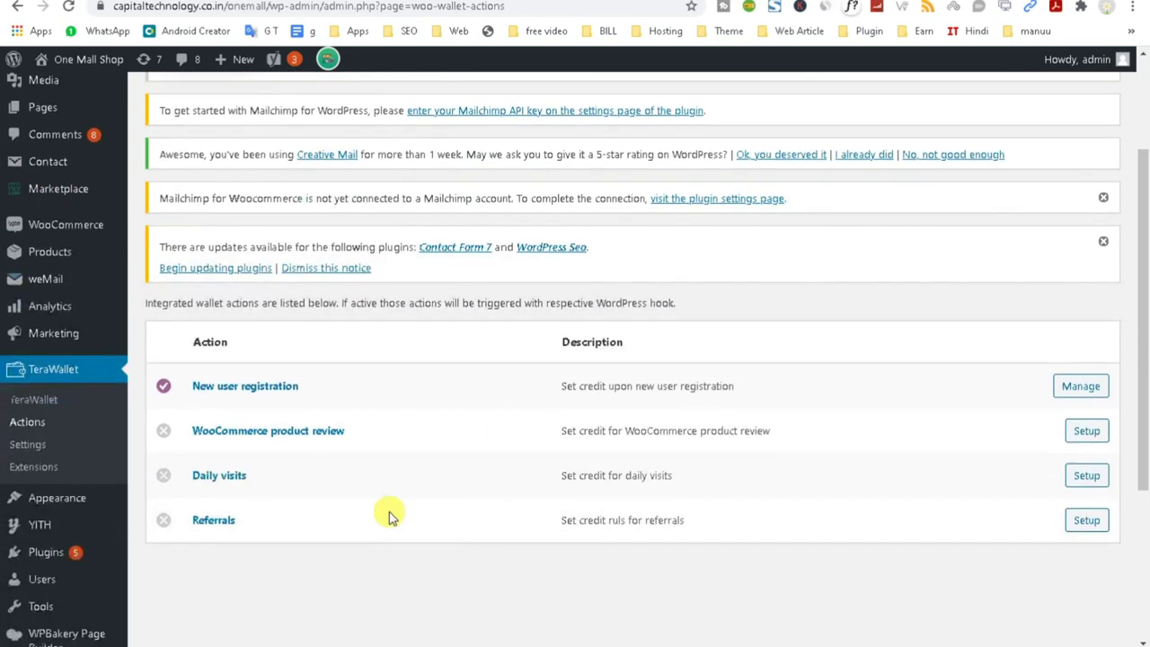
click(1086, 432)
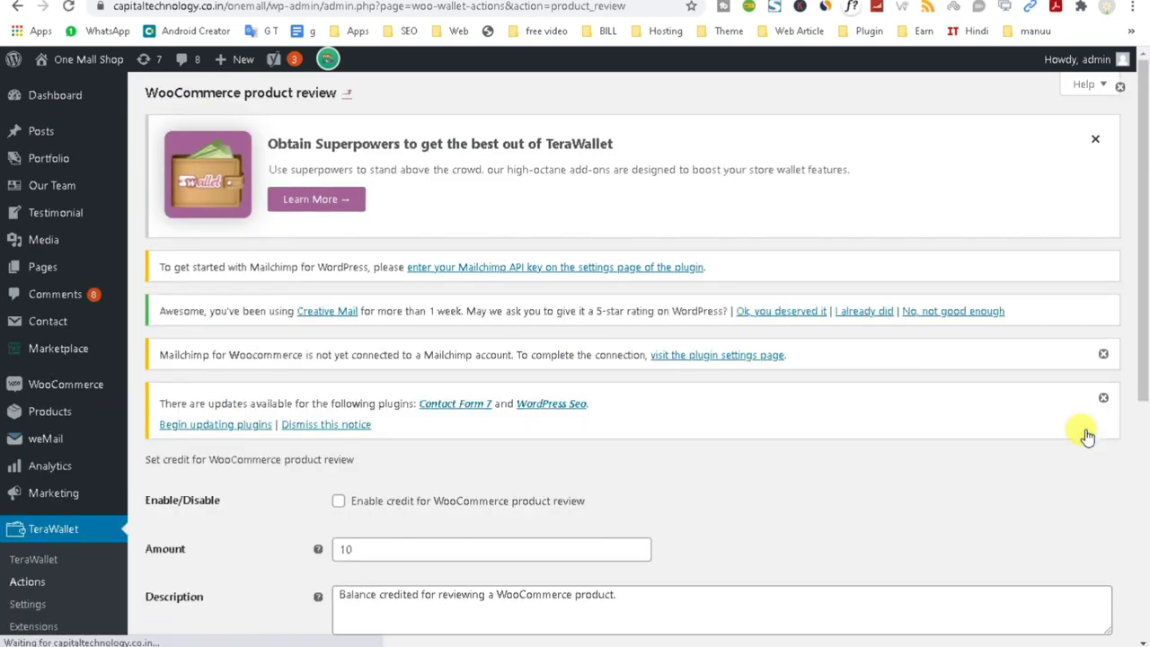
Enable a product review credit of 2, save it, and return to the actions list.
scroll(523, 429, down, 2)
click(338, 340)
drag(400, 390, 287, 401)
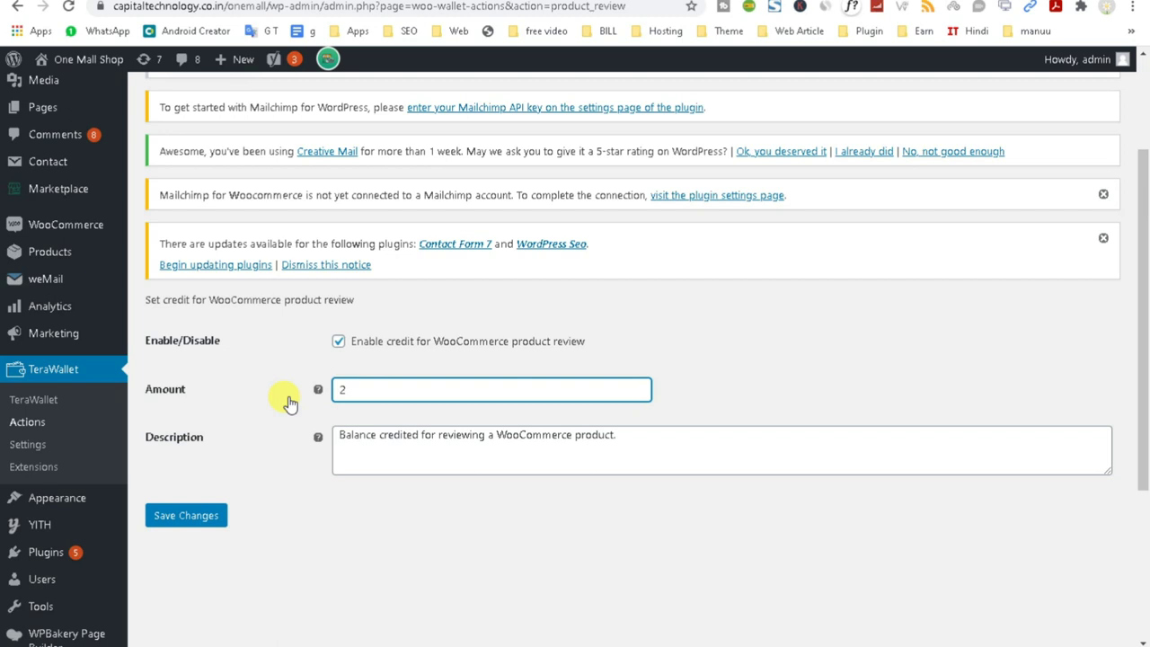
click(192, 516)
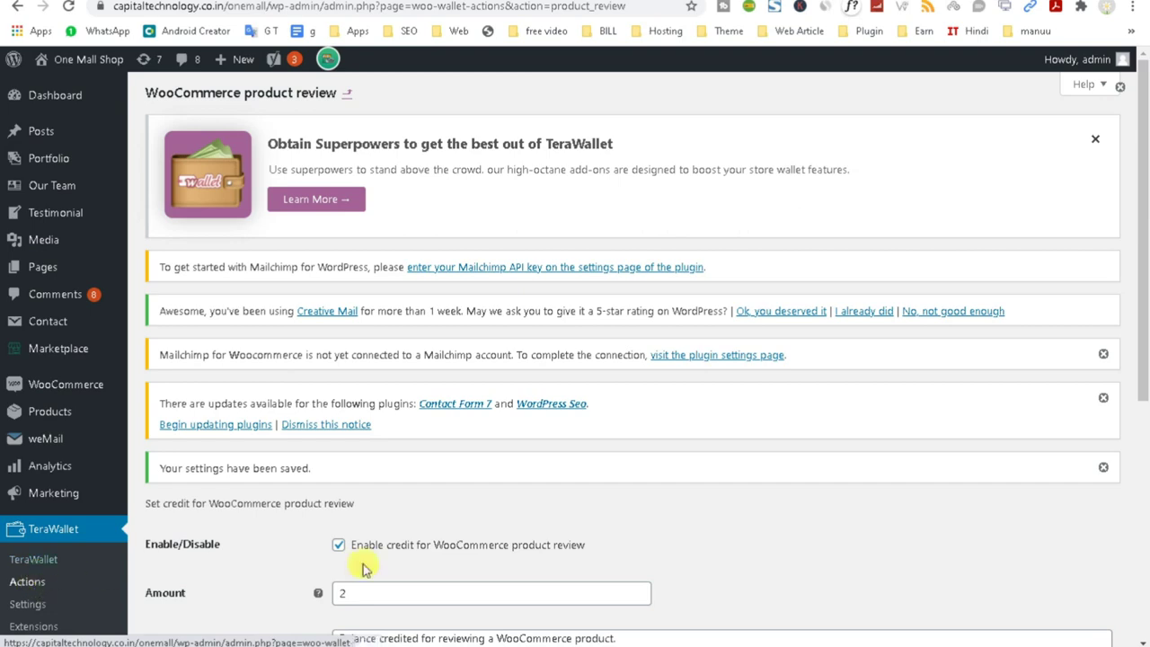
scroll(355, 539, down, 2)
click(30, 422)
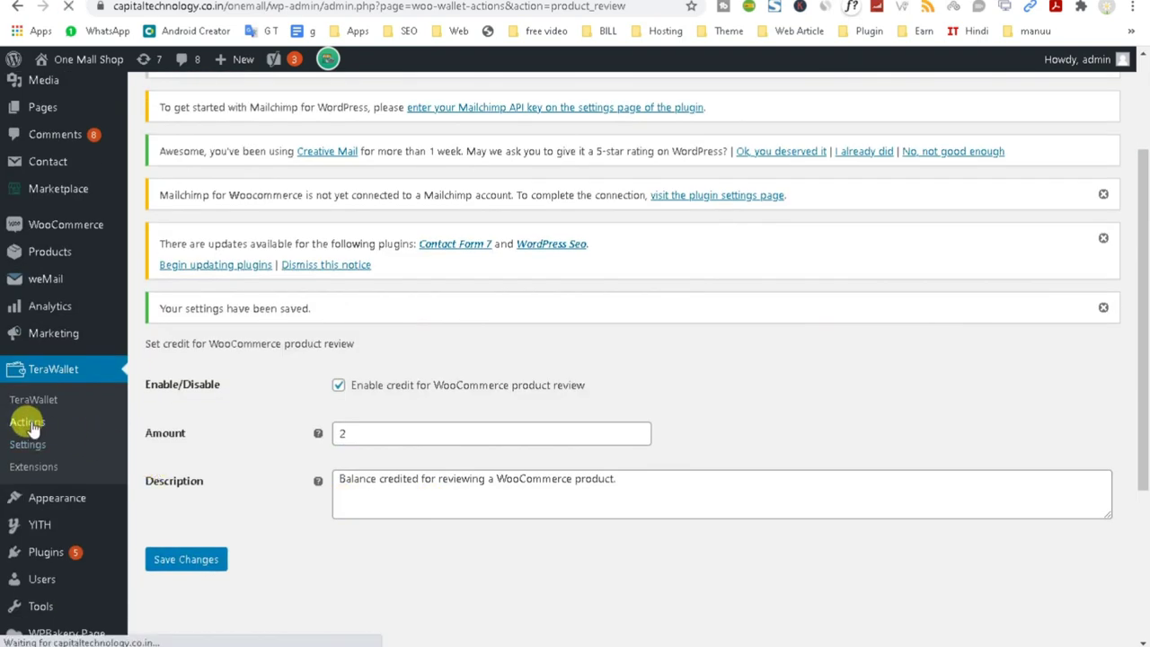
scroll(723, 445, down, 3)
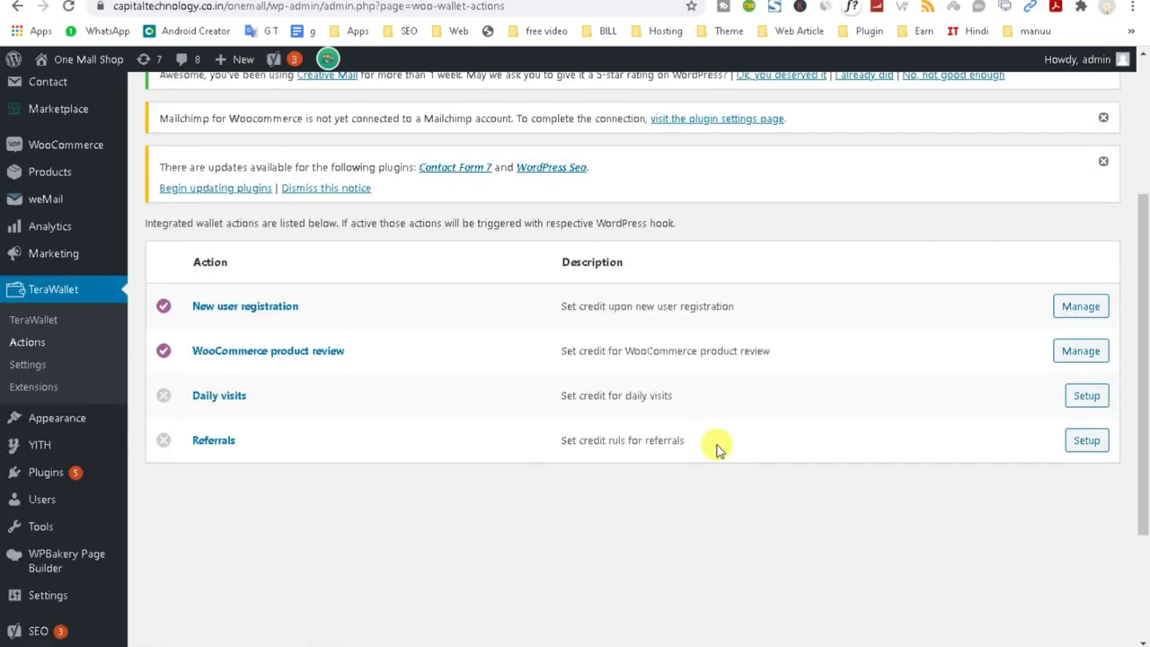
Enable the daily visits credit with an amount of 1 and save.
click(1081, 397)
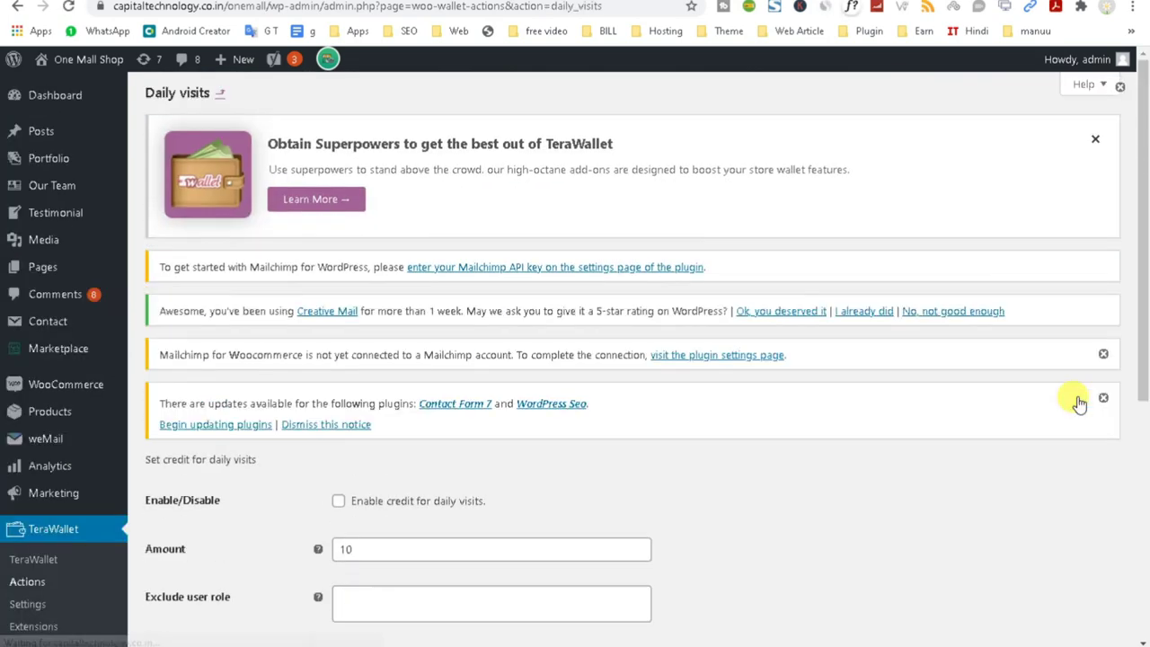
scroll(626, 462, down, 2)
click(338, 342)
double_click(348, 389)
text(1)
click(178, 580)
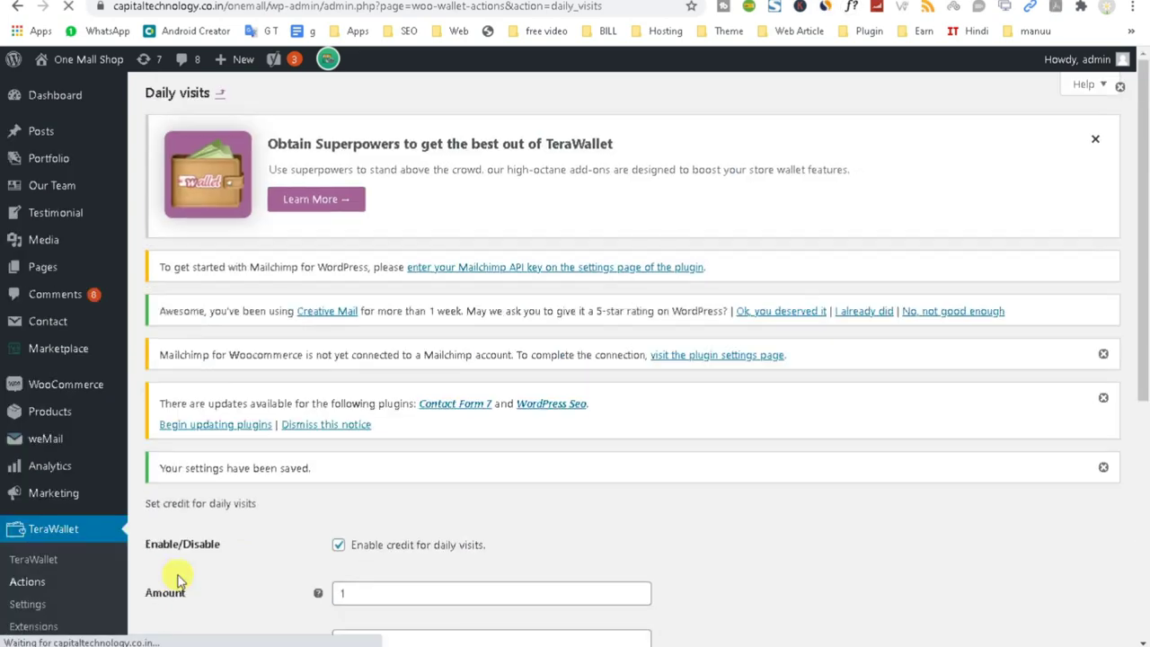
Exclude the Customer role from daily visits credit, save, and return to the actions list.
scroll(372, 536, down, 3)
click(362, 411)
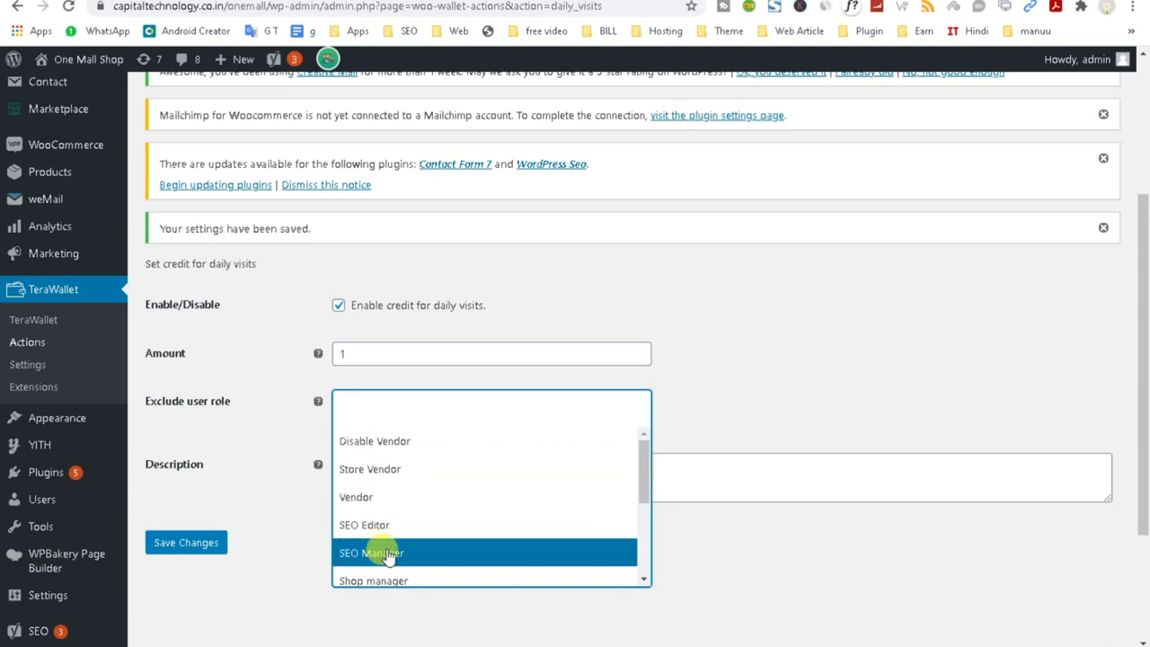
text(cus)
click(369, 441)
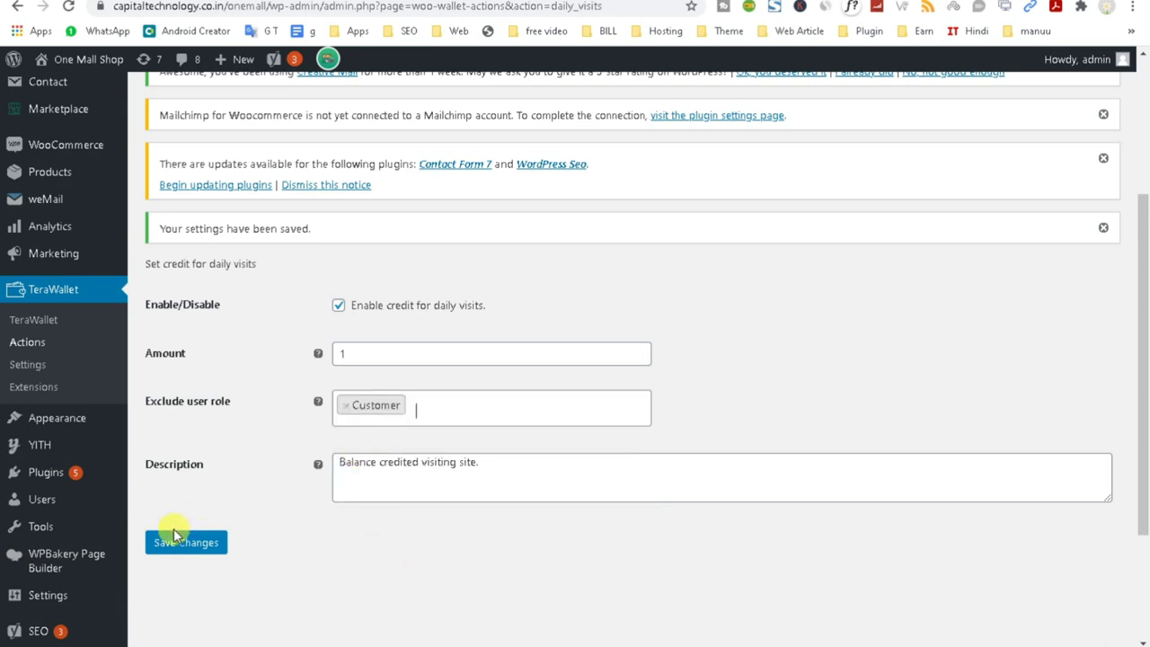
click(181, 550)
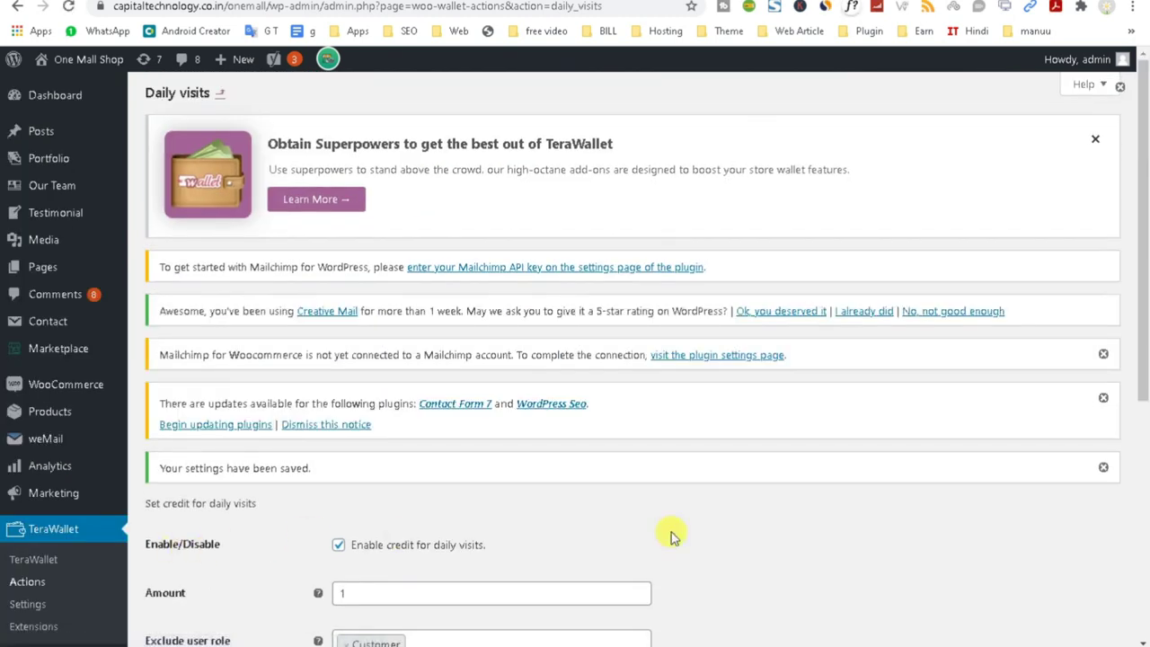
scroll(269, 485, down, 2)
click(26, 424)
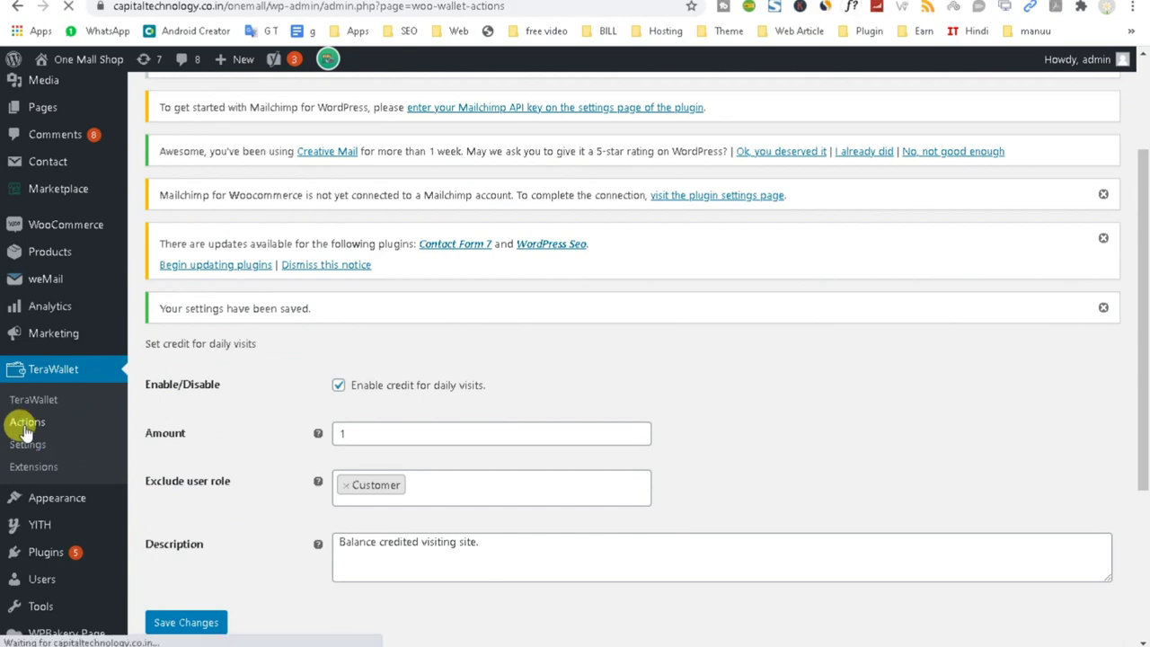
scroll(629, 456, down, 3)
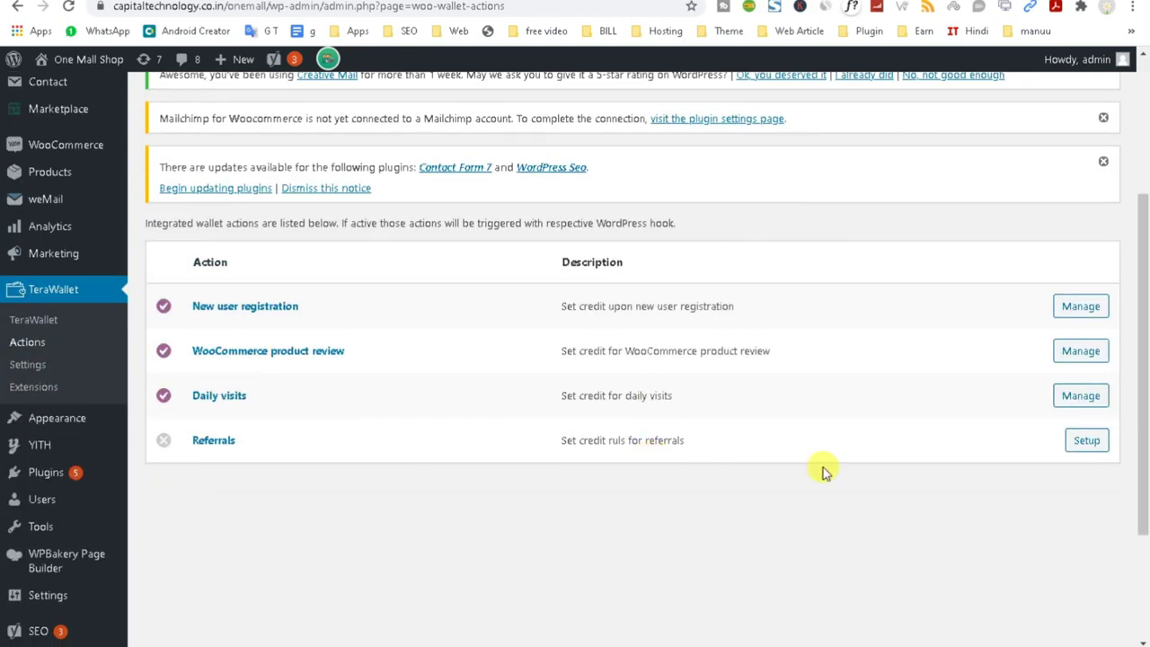
Enable referral credit and limit referring visitors to 10 per day.
click(1078, 446)
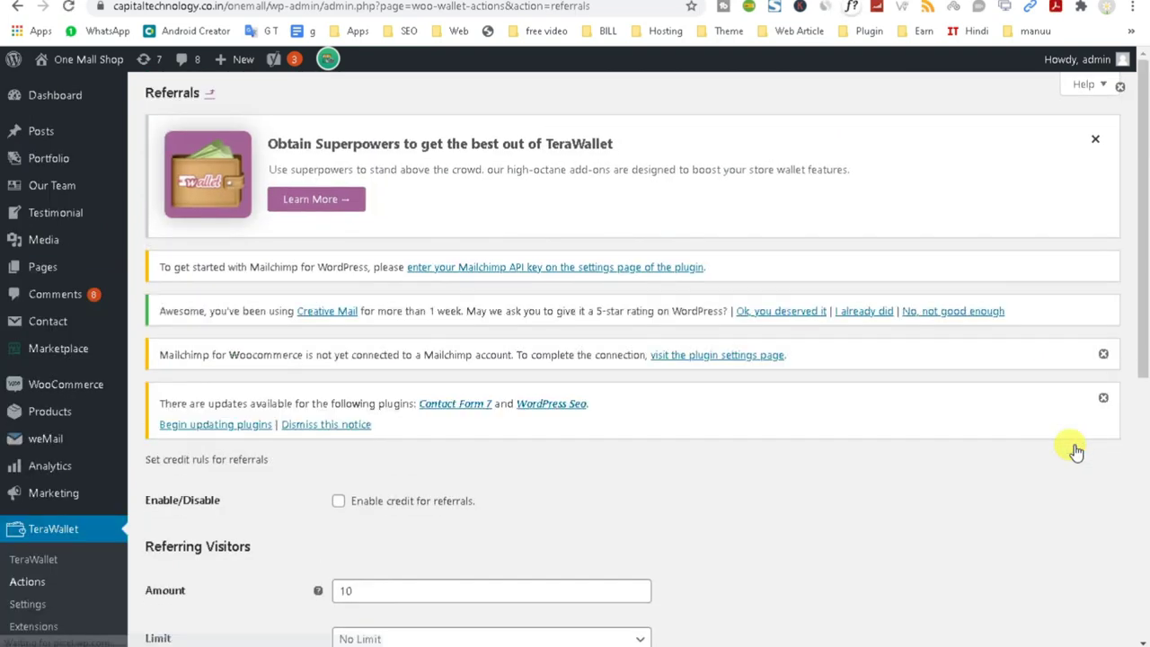
scroll(1060, 449, down, 2)
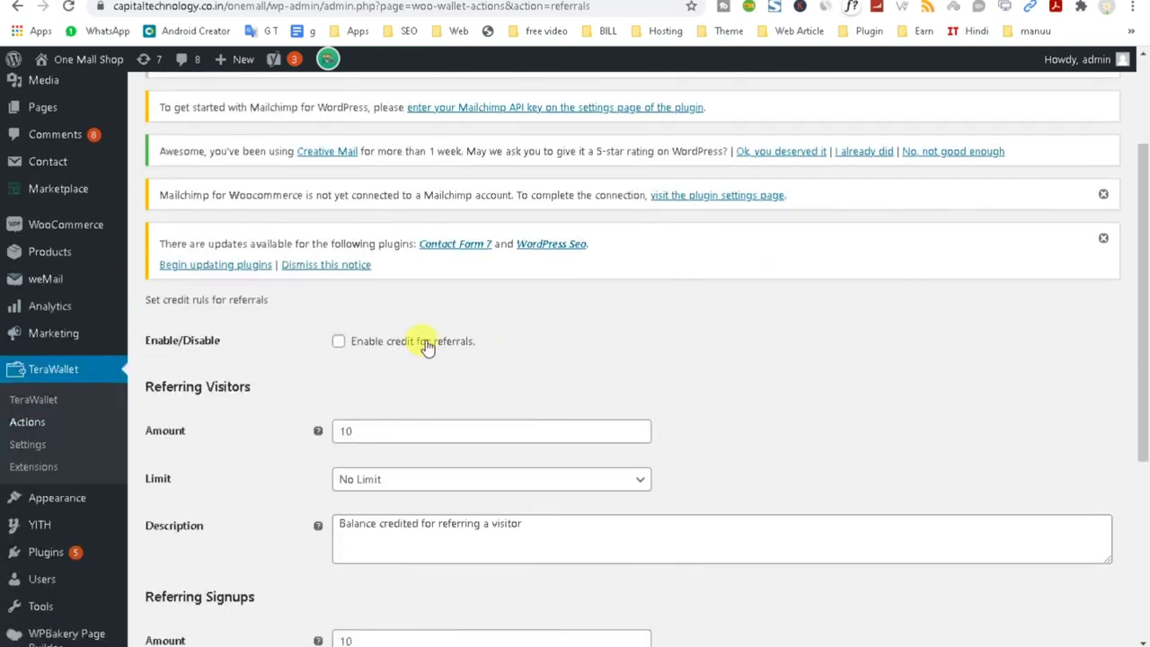
click(339, 341)
scroll(380, 410, down, 1)
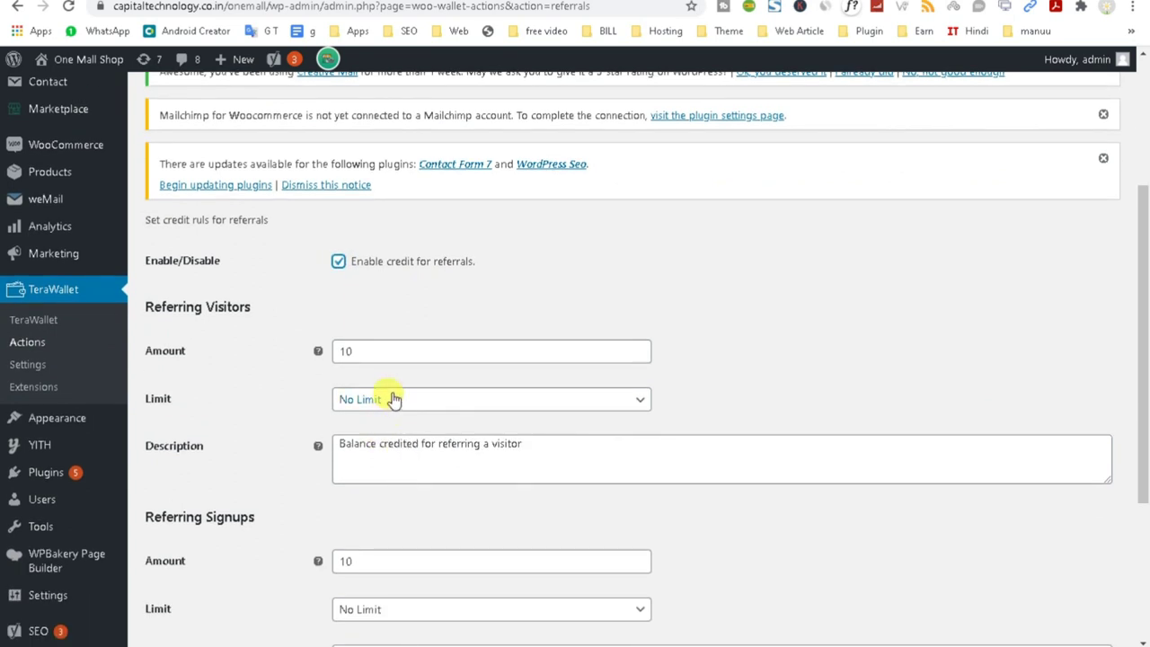
click(392, 398)
click(370, 449)
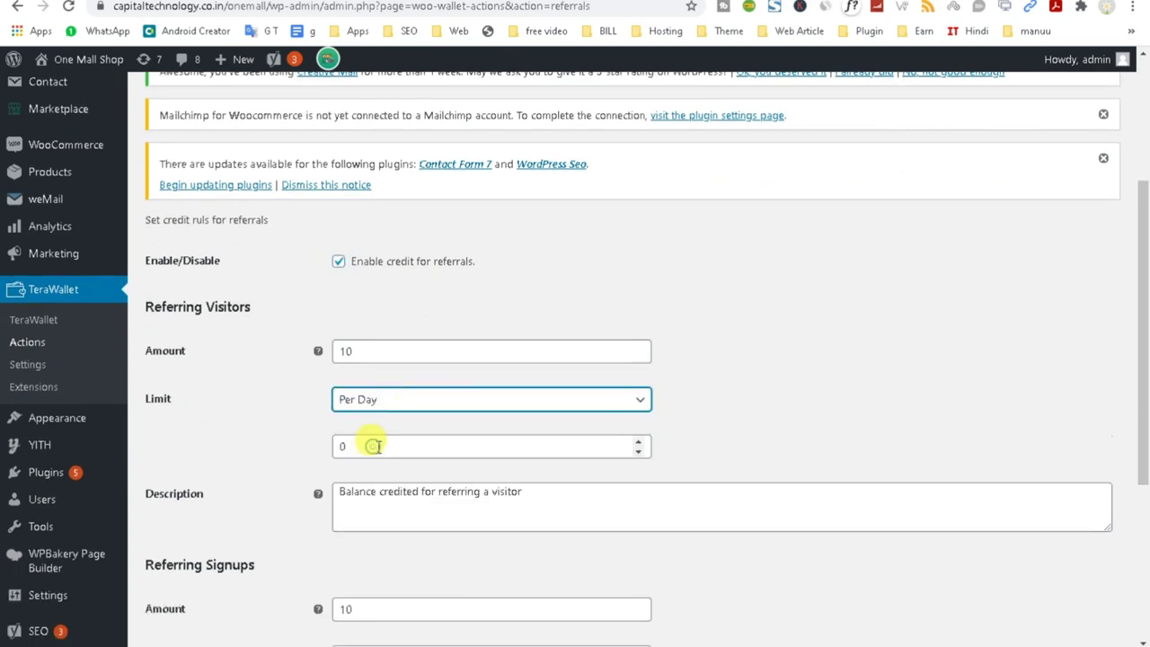
click(365, 351)
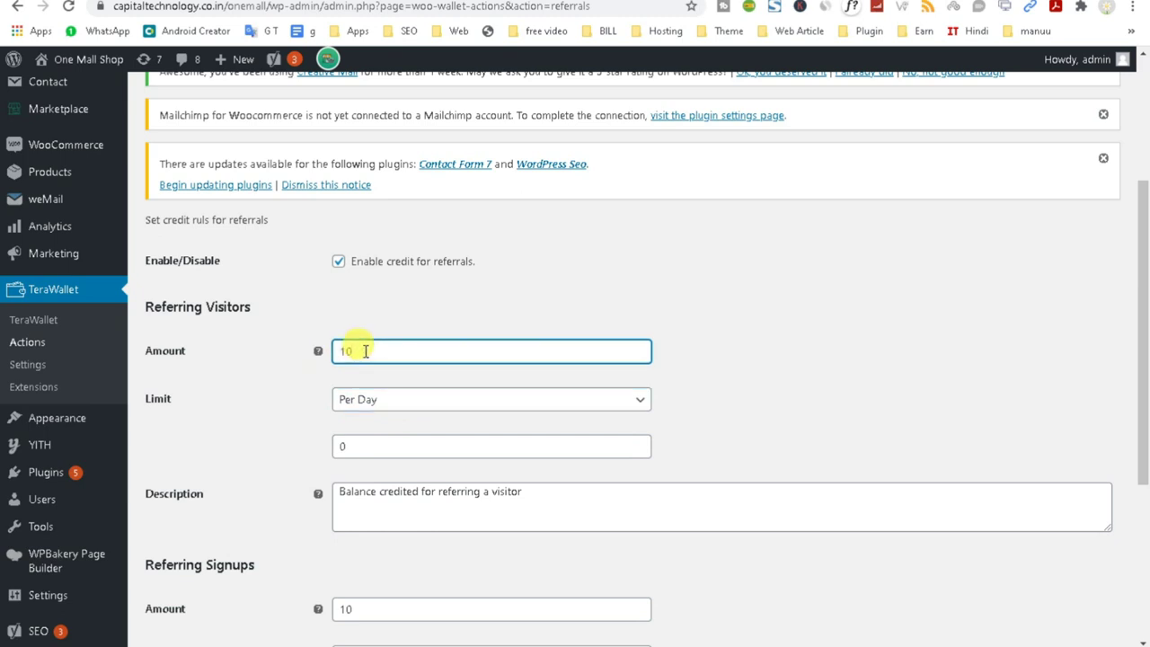
double_click(342, 446)
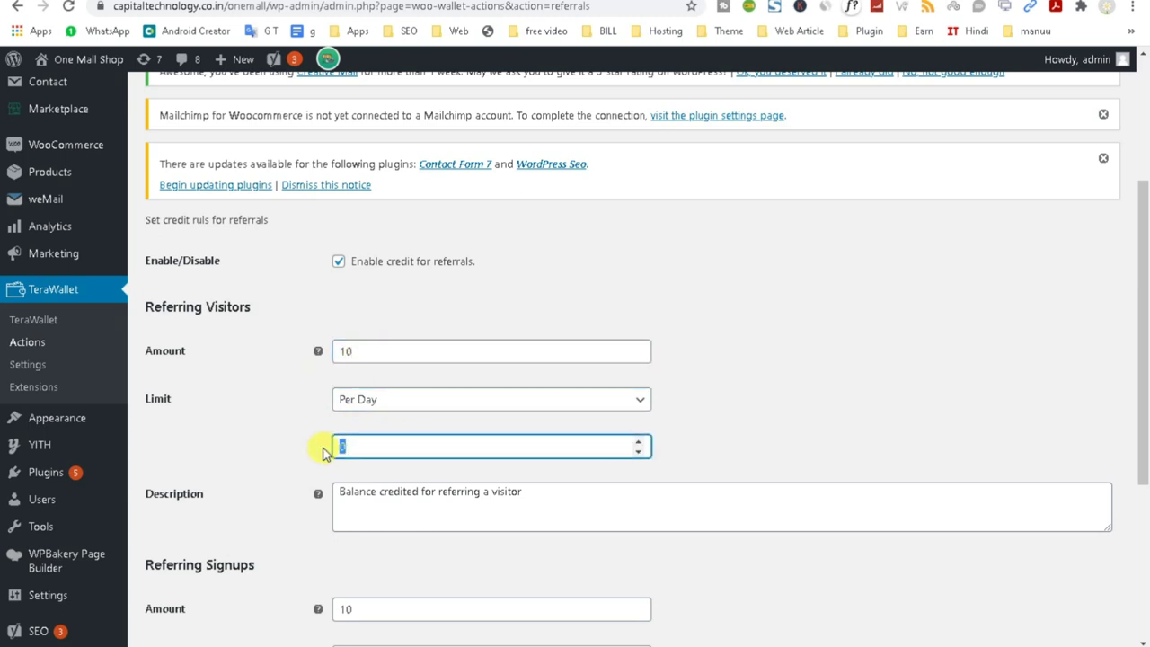
click(854, 431)
Limit referring signups to 2 per day.
scroll(860, 433, down, 2)
scroll(863, 440, down, 2)
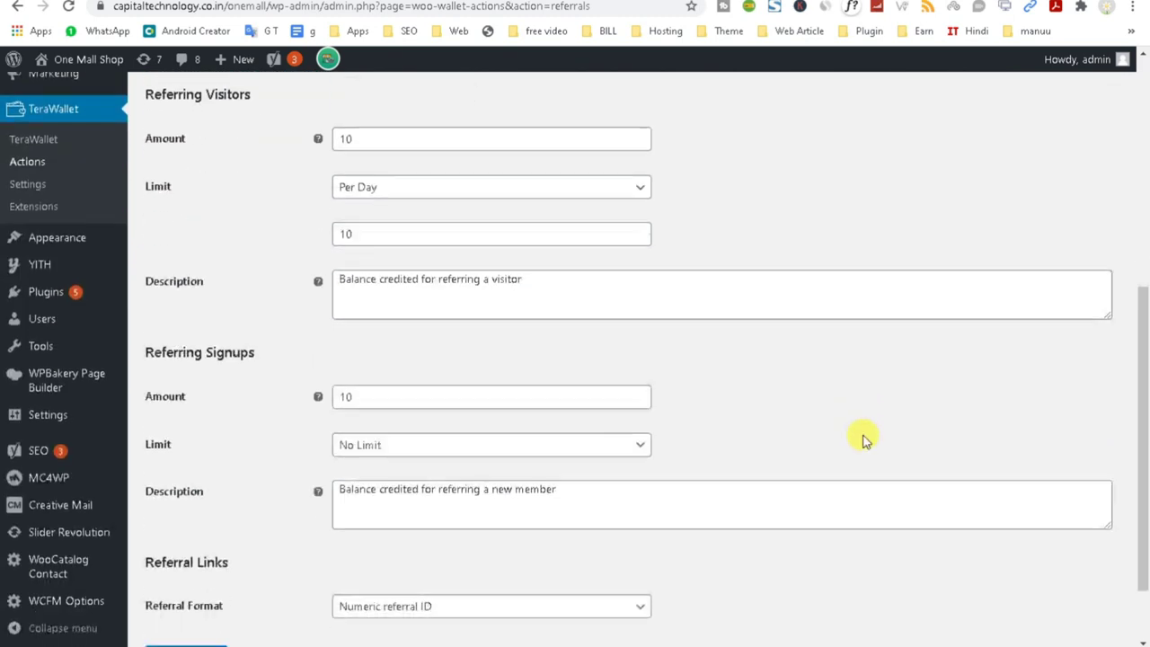
scroll(857, 431, up, 2)
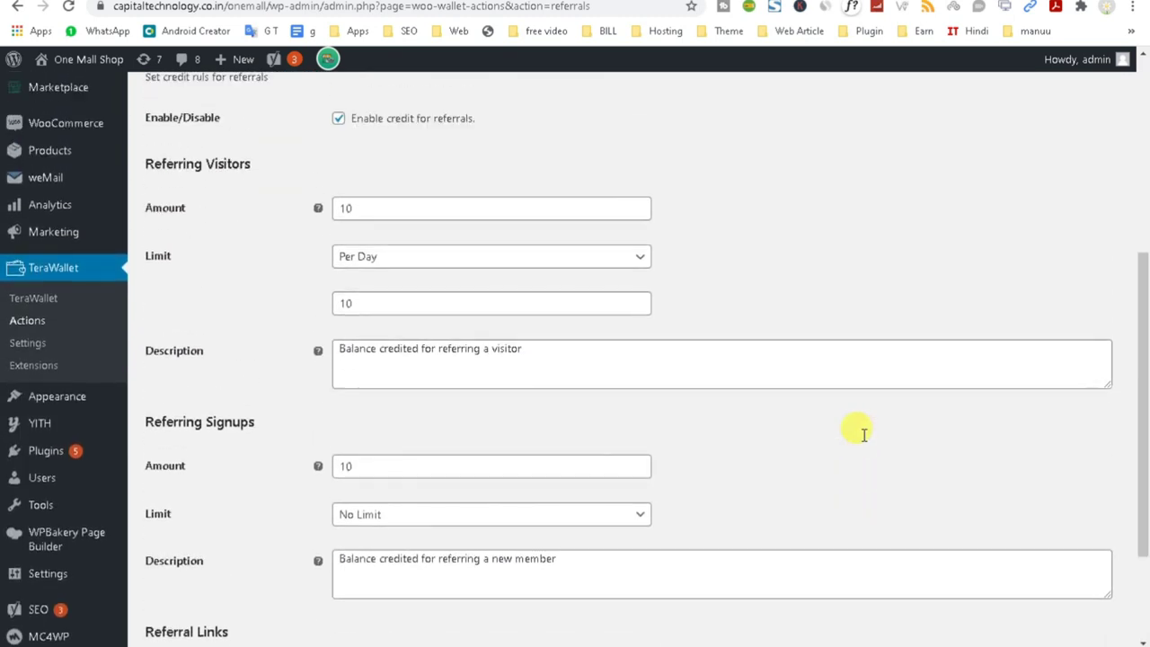
scroll(858, 431, down, 2)
click(370, 356)
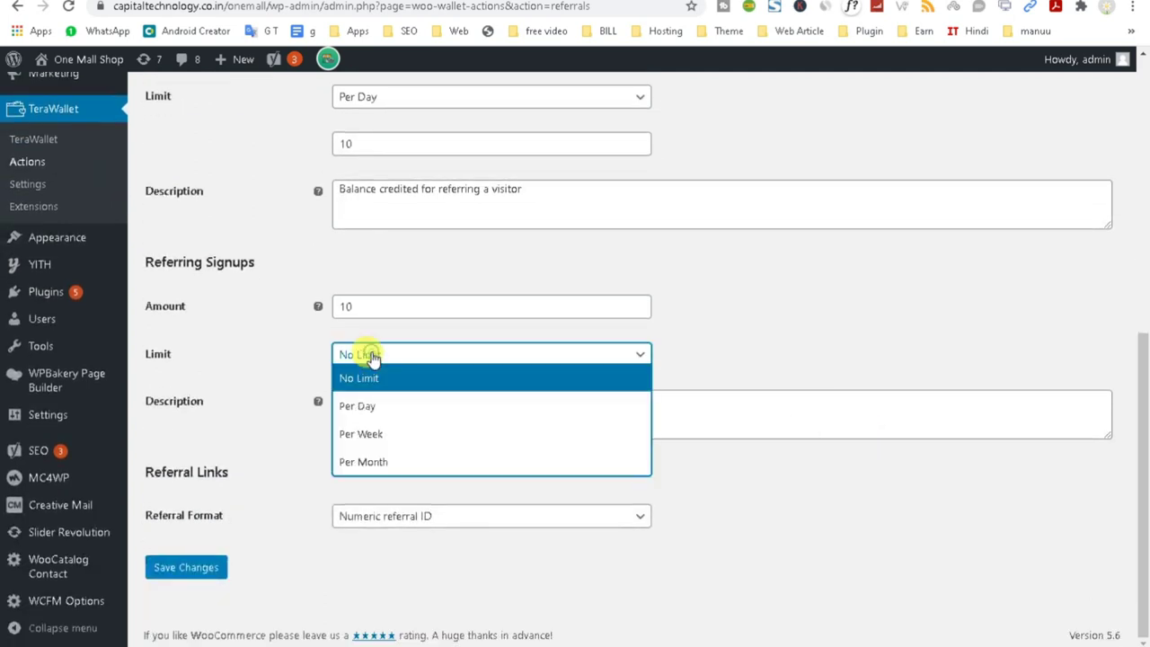
click(381, 406)
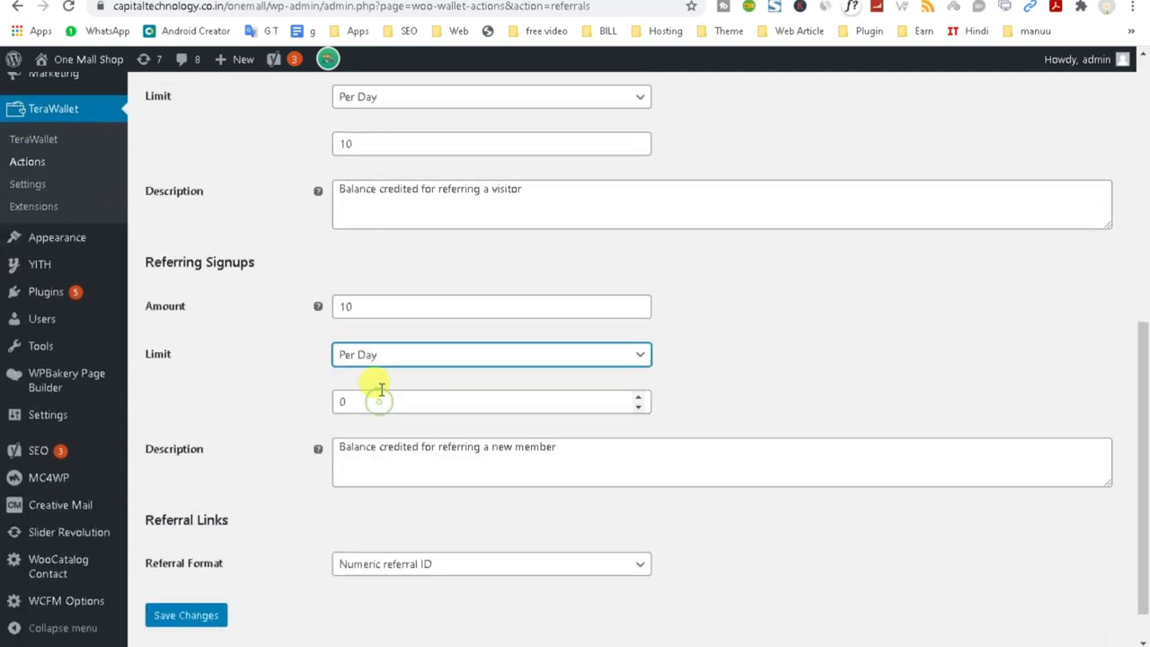
double_click(342, 401)
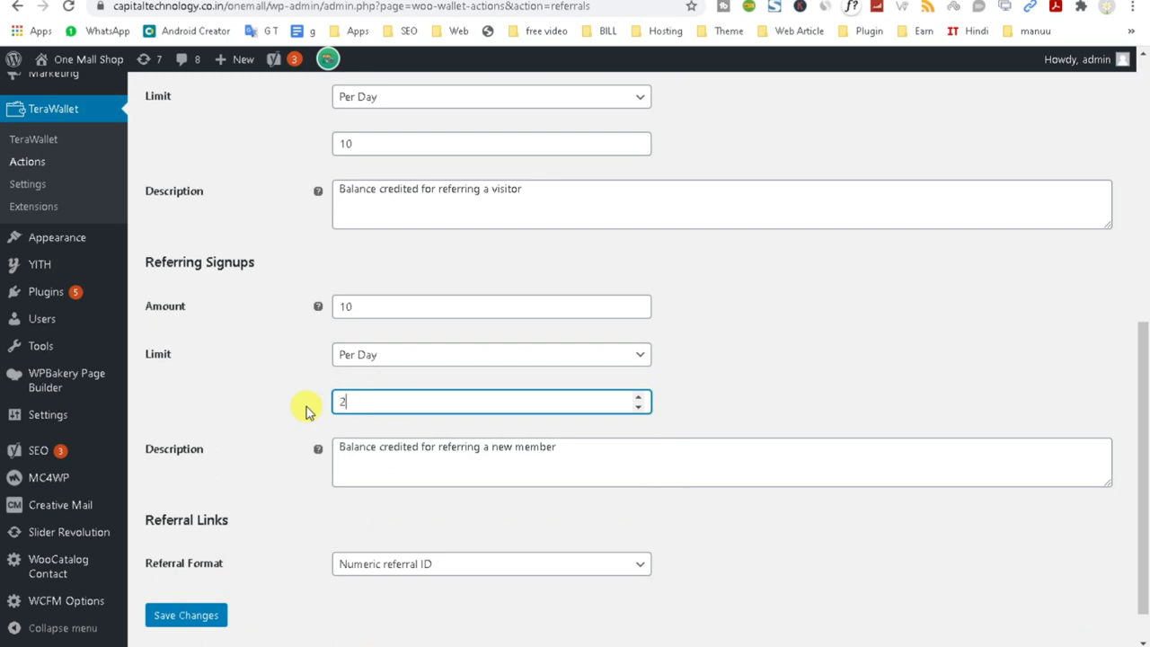
click(802, 330)
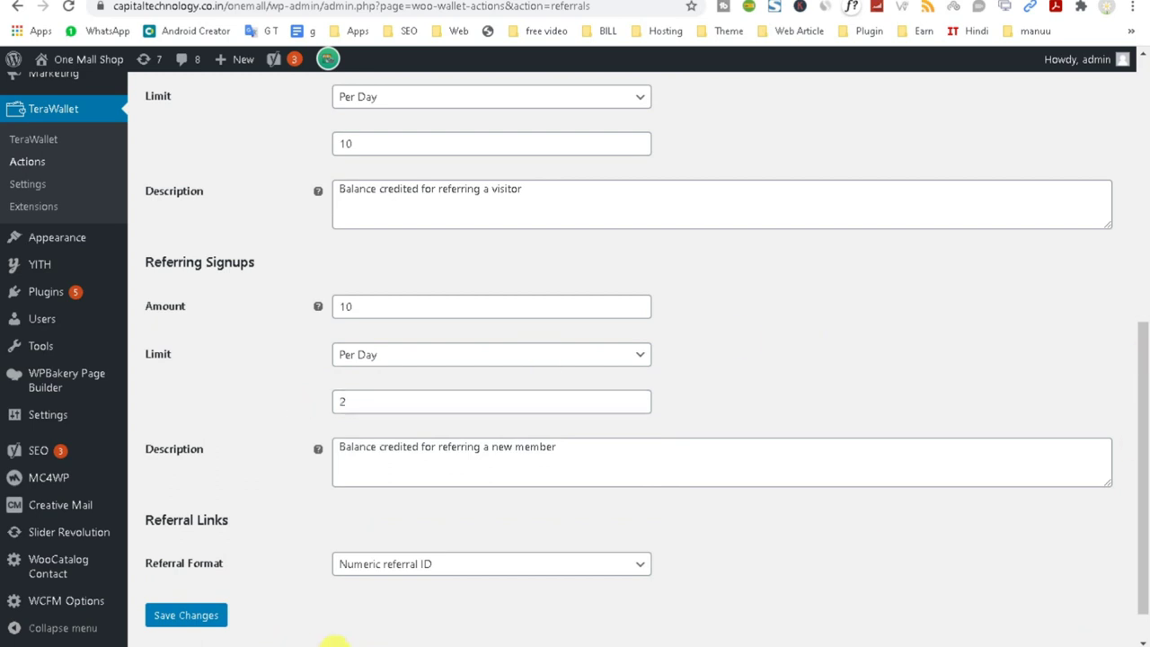
Set Referral Format to Usernames, save the referral settings, and visit the storefront.
scroll(424, 590, down, 1)
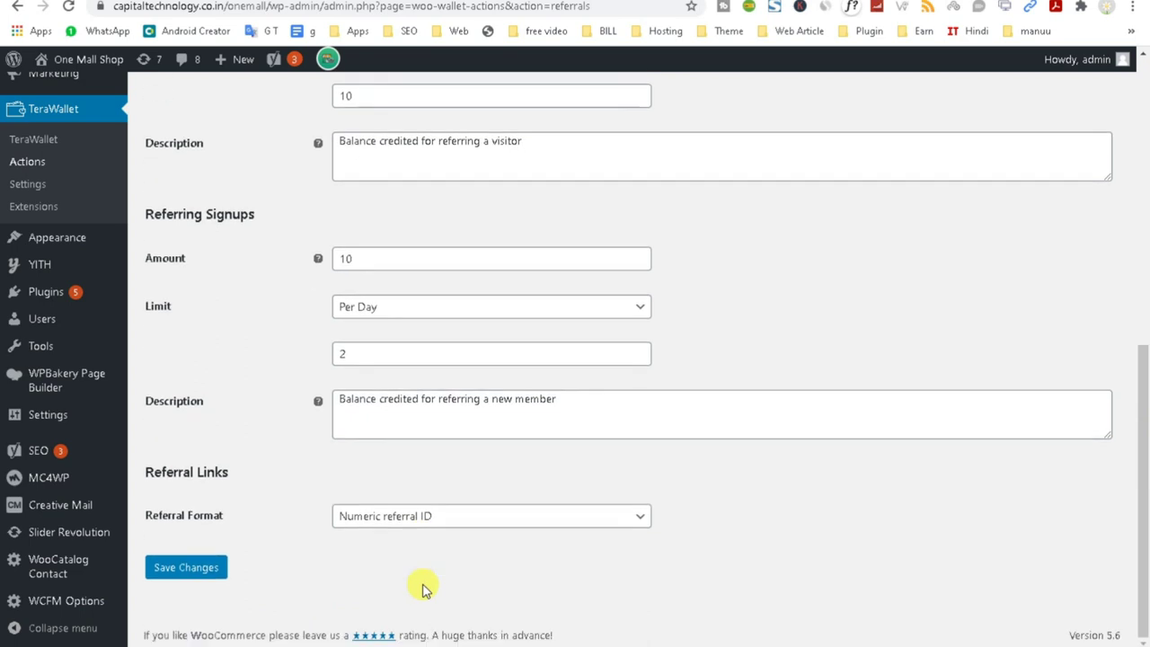
click(445, 517)
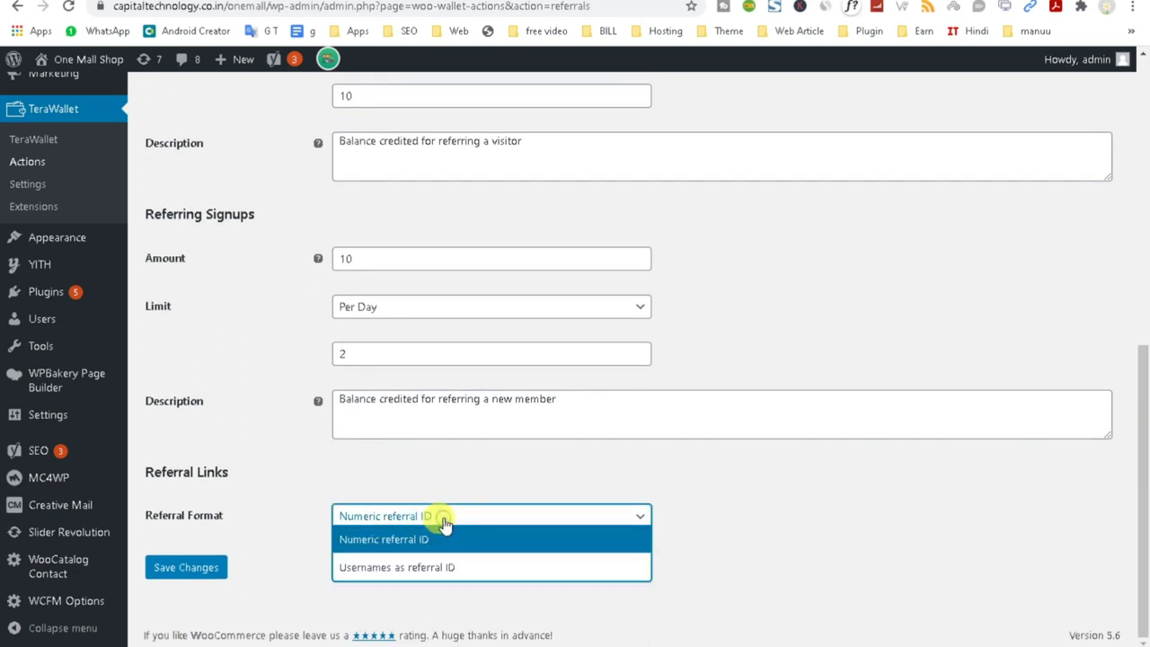
click(453, 573)
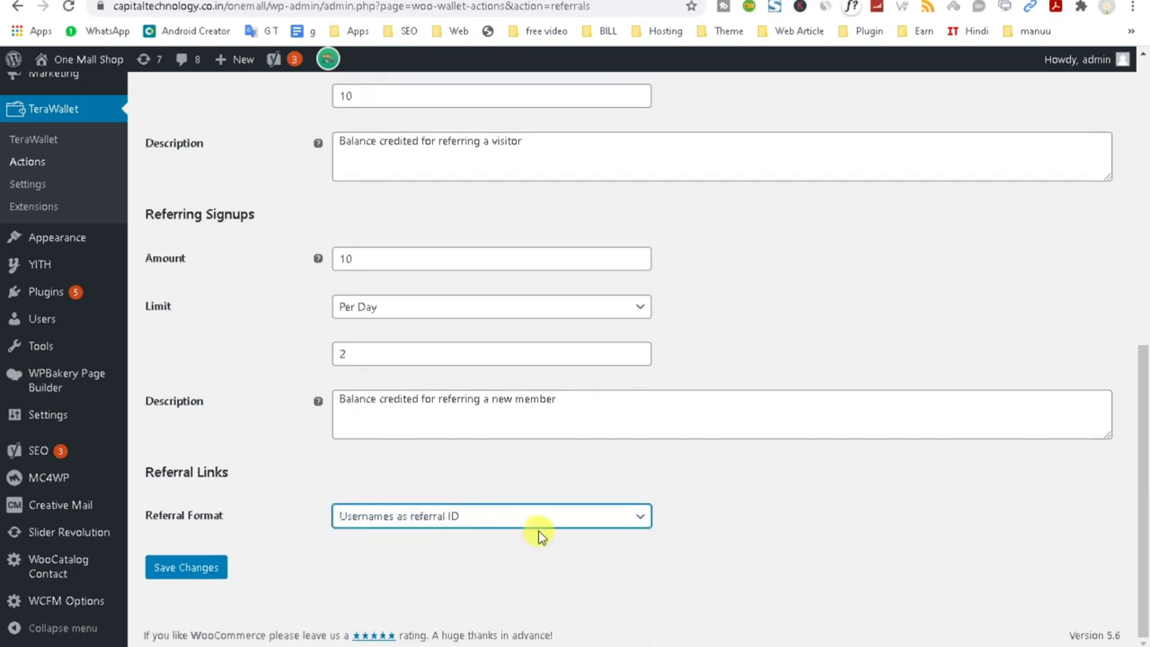
click(186, 569)
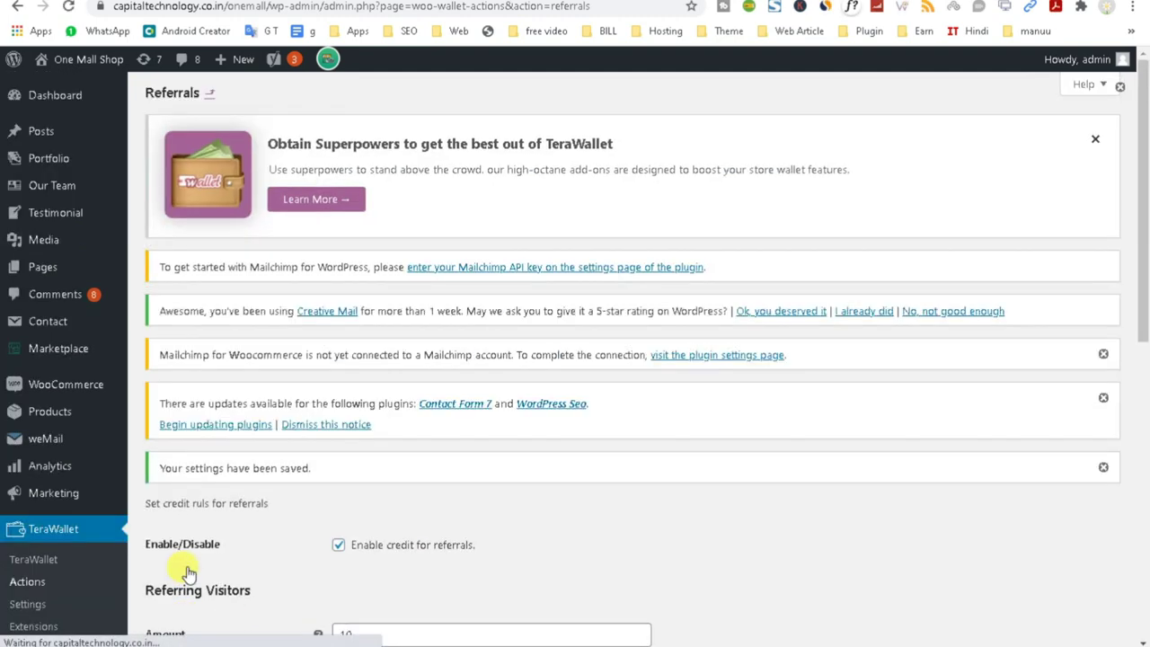
scroll(719, 463, down, 3)
scroll(699, 475, down, 3)
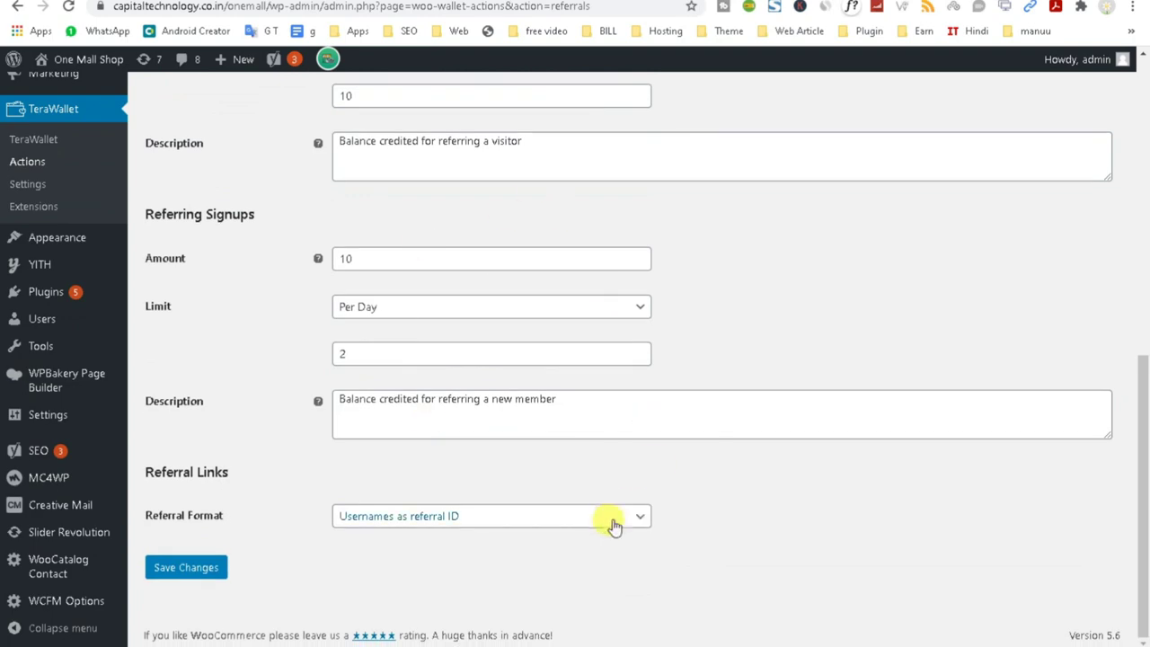
click(701, 4)
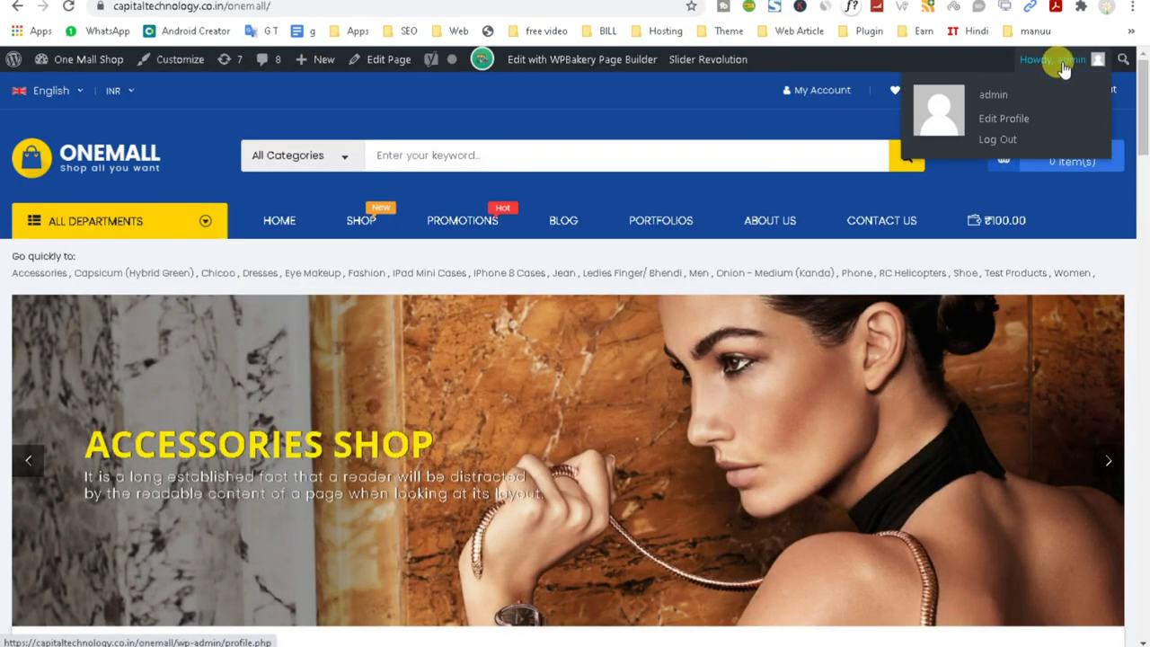
Go to My Account and then the My Wallet page.
click(813, 90)
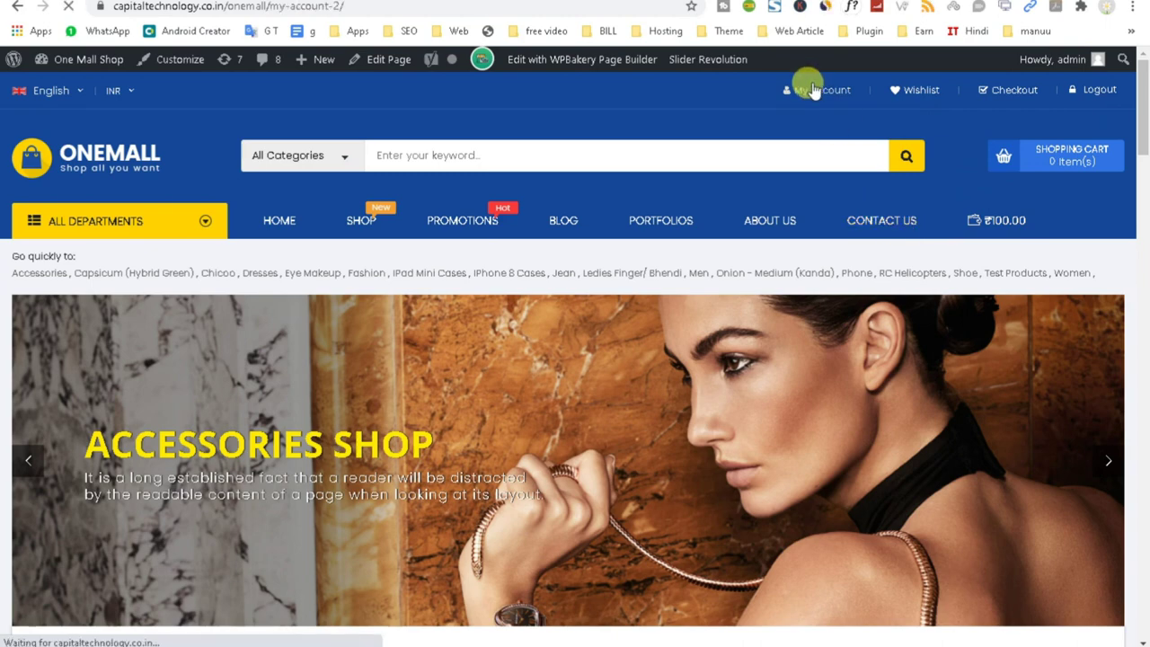
scroll(799, 360, down, 5)
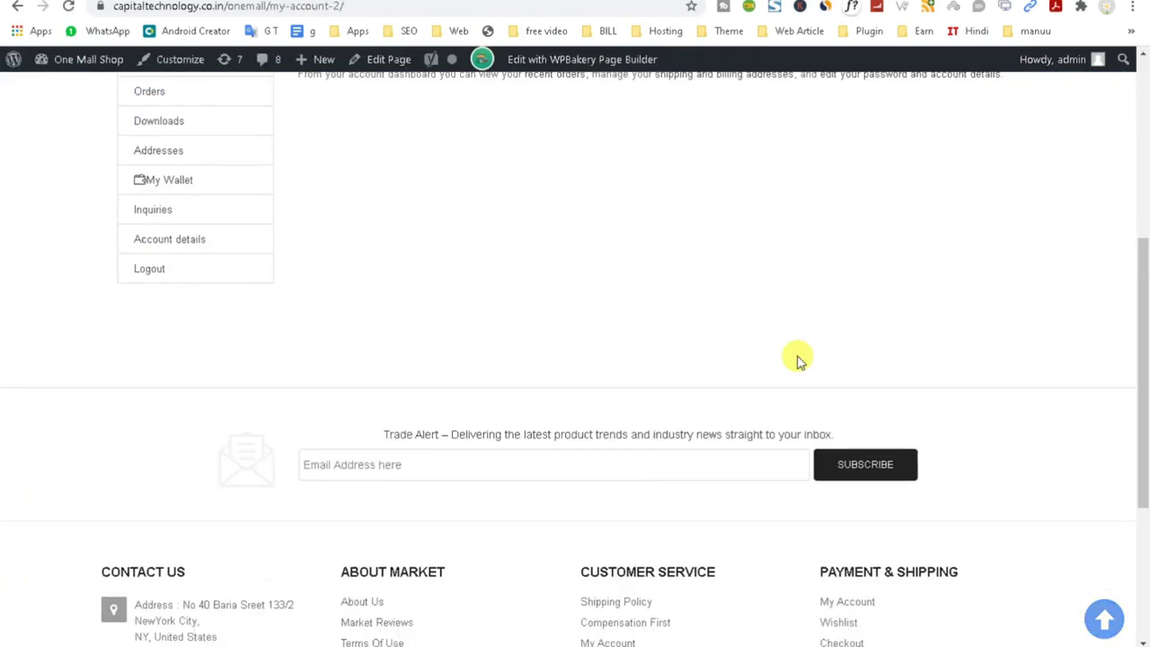
scroll(798, 359, up, 2)
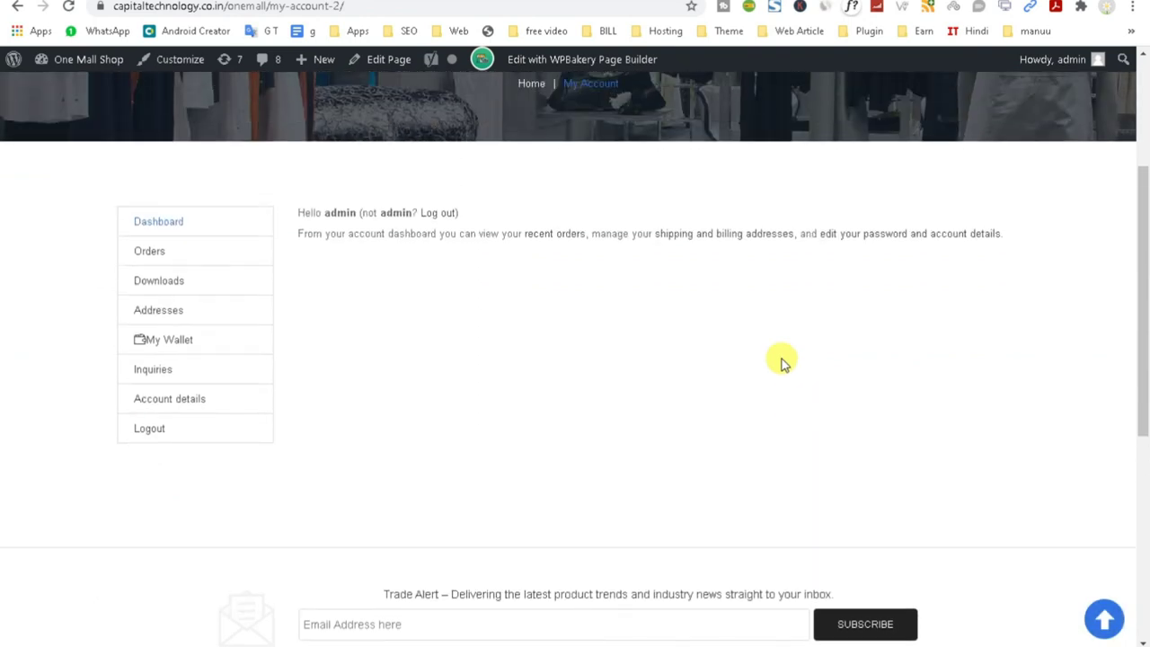
click(168, 343)
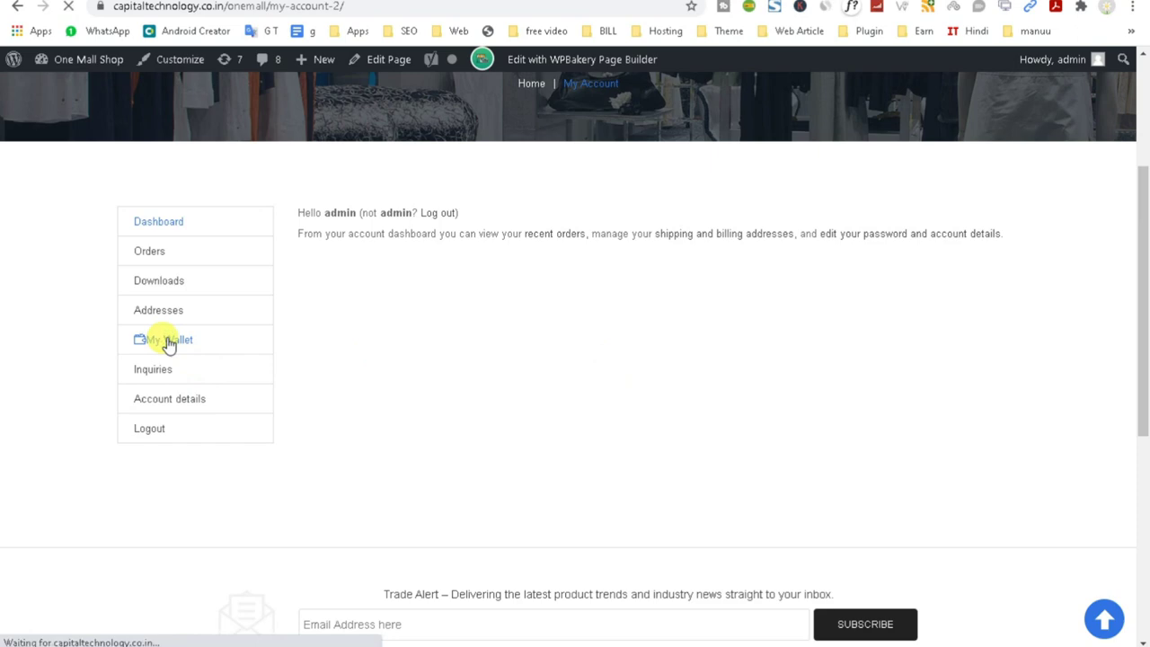
Review the wallet transactions, including the test entry and the new ₹1.00 site-visit credit.
scroll(872, 464, down, 4)
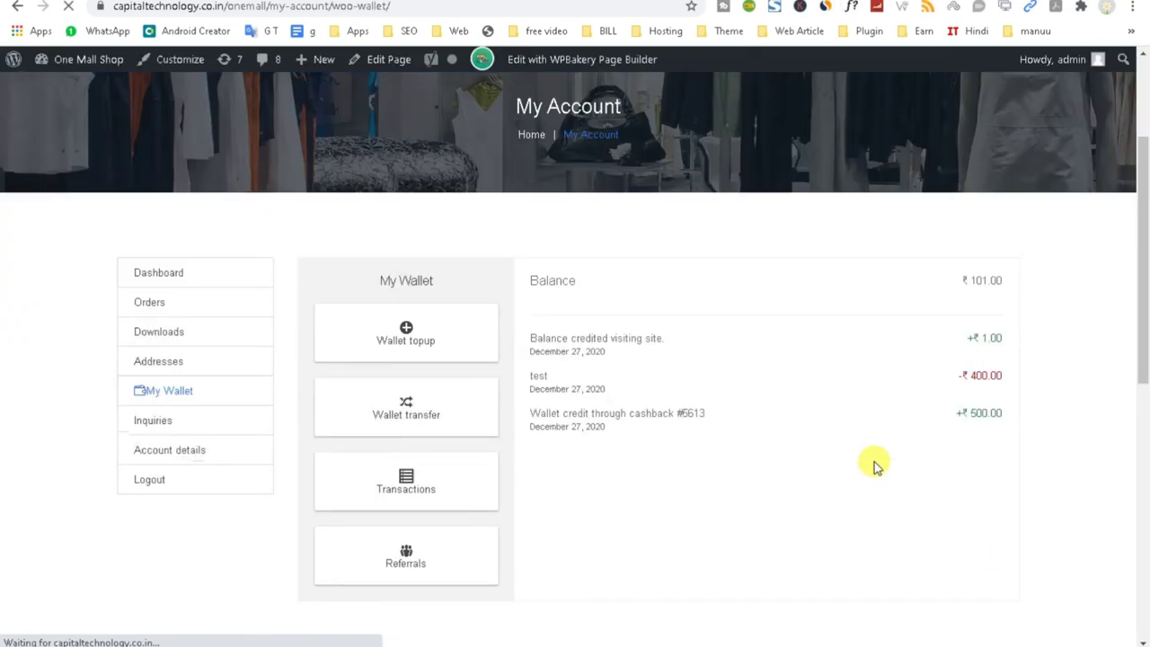
scroll(874, 464, up, 2)
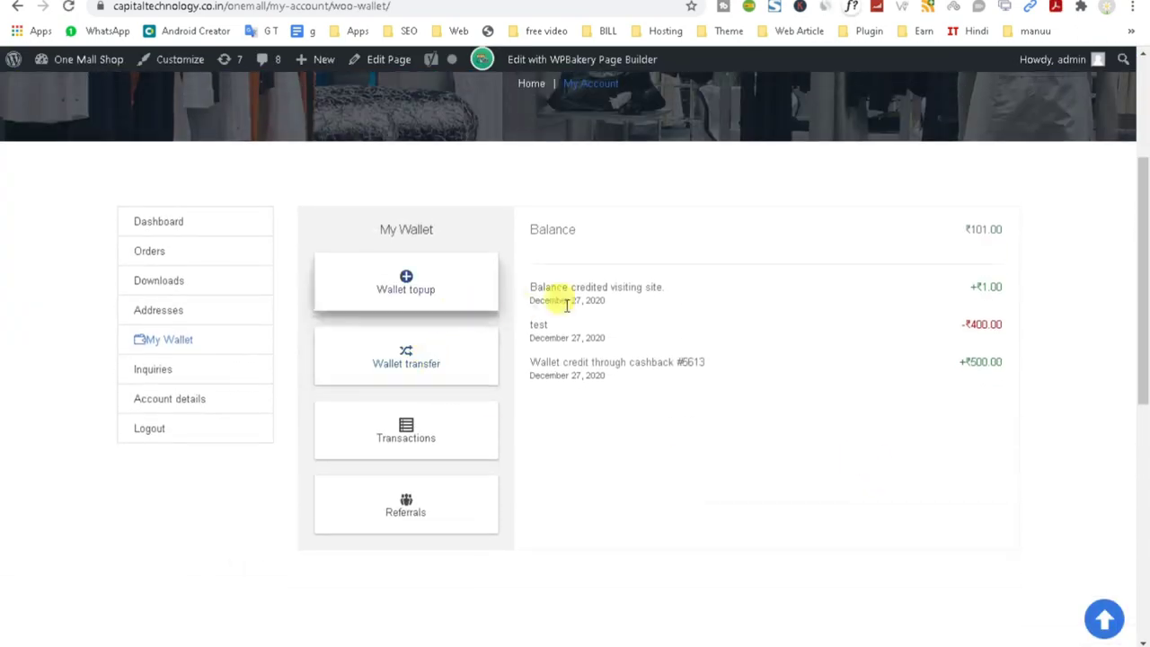
triple_click(967, 323)
click(967, 324)
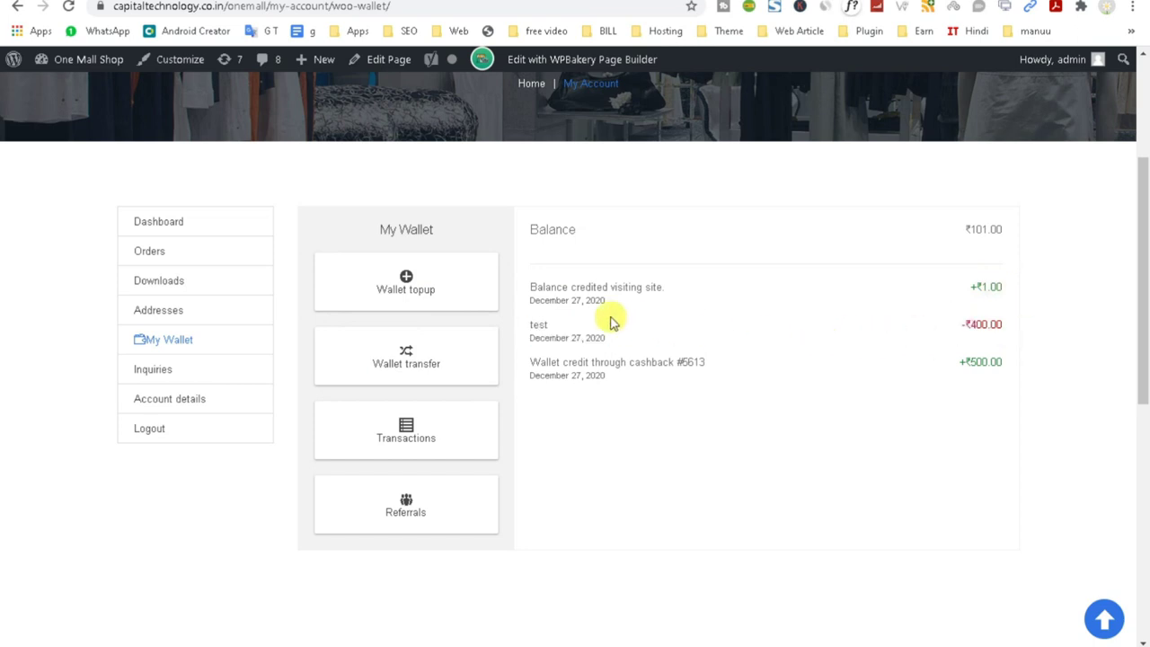
triple_click(509, 293)
click(834, 449)
click(1001, 286)
double_click(991, 287)
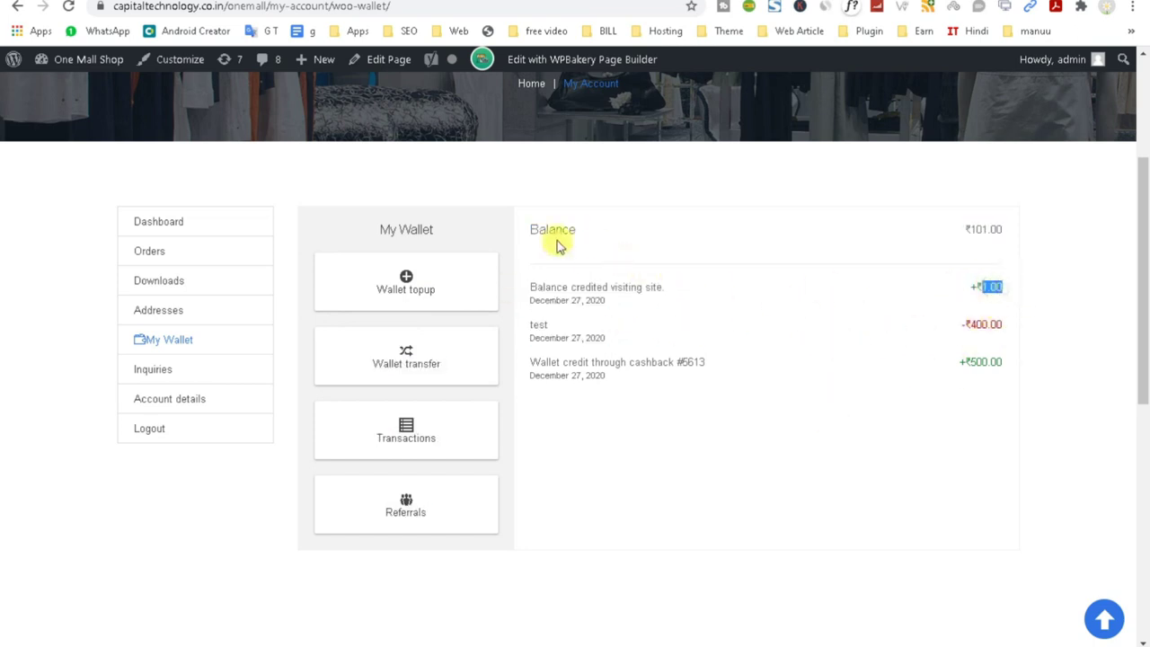
click(939, 214)
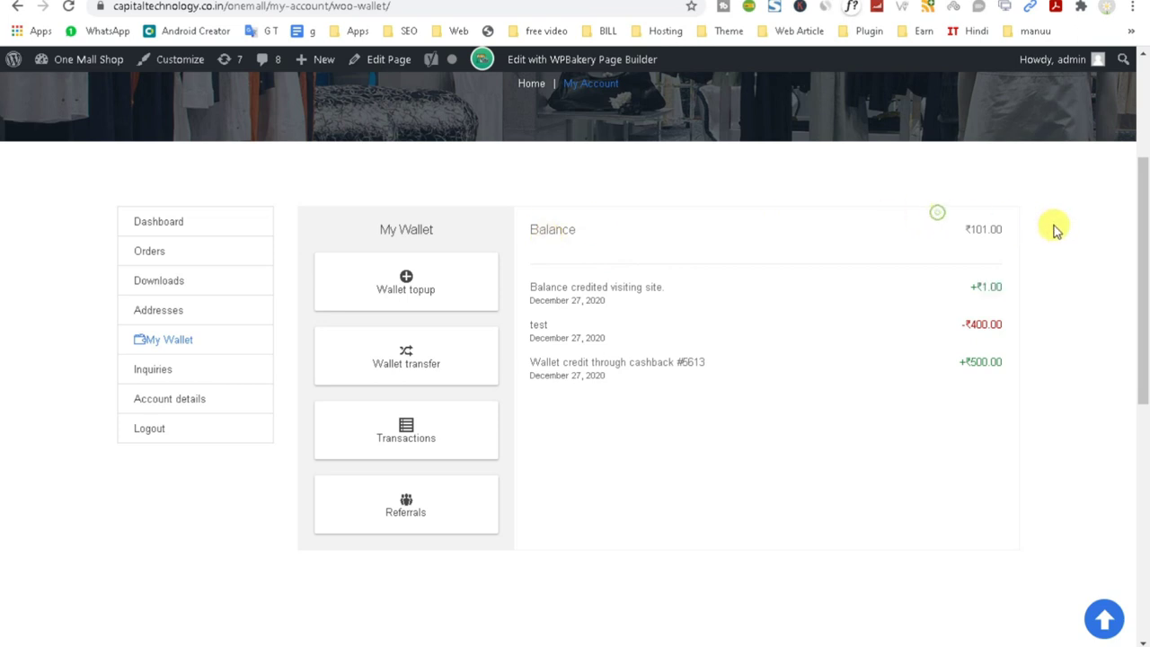
Add a ₹100 wallet top-up to the cart.
click(392, 290)
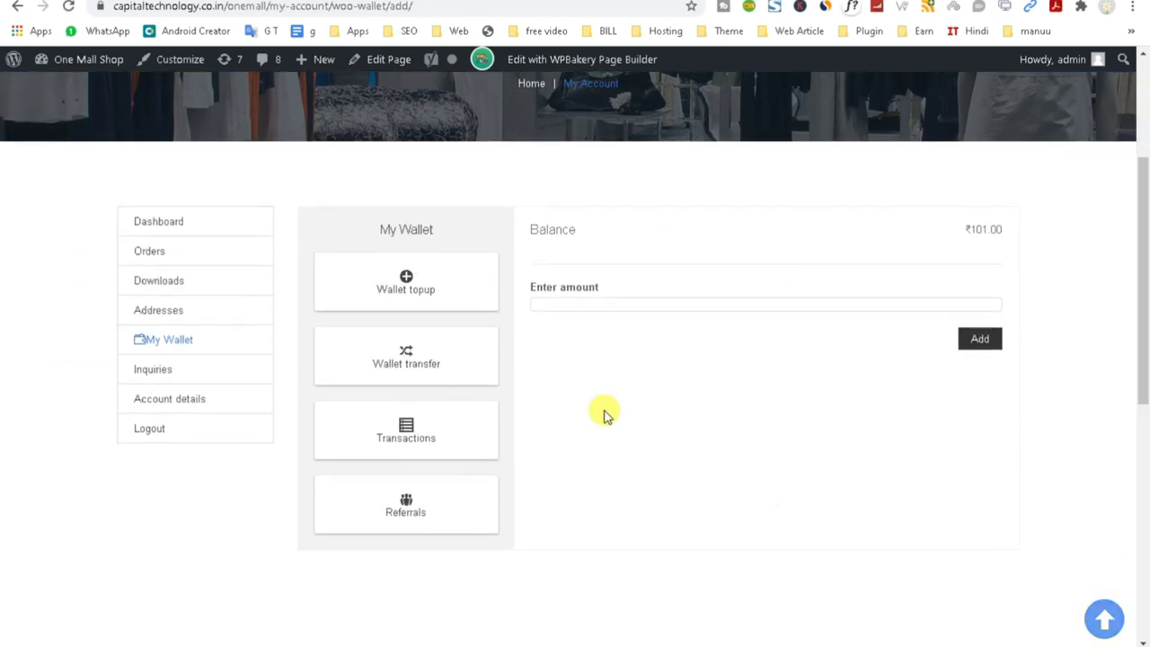
click(576, 302)
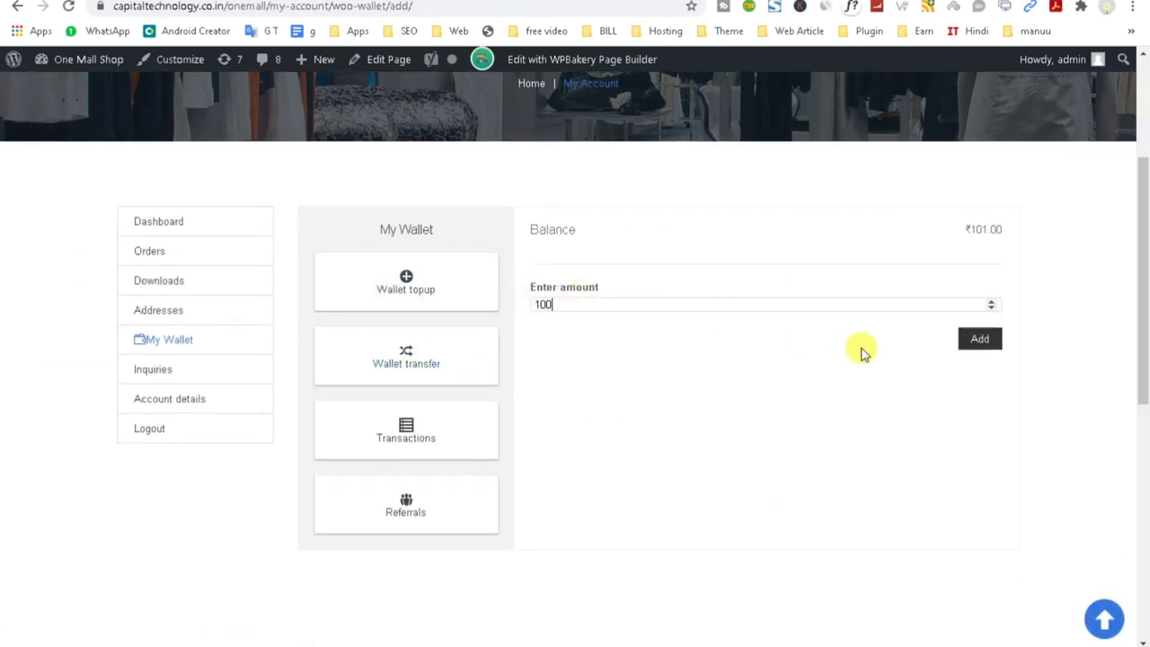
click(988, 348)
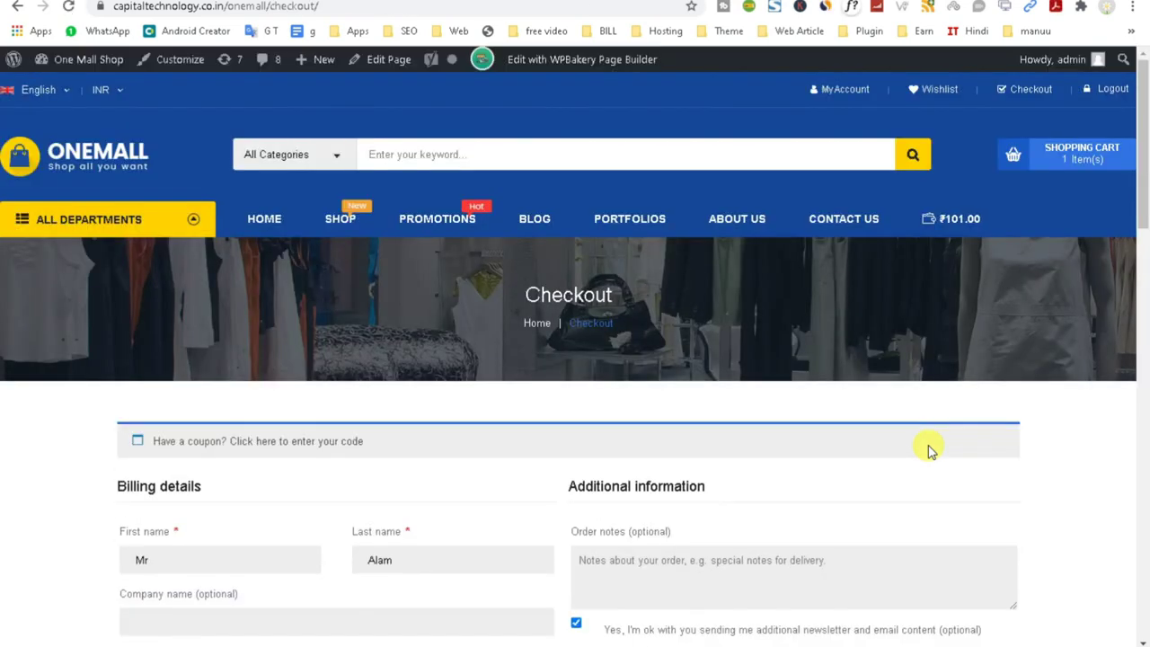
Review the ₹100.00 Wallet Topup at checkout and return to the wallet page.
scroll(930, 451, down, 10)
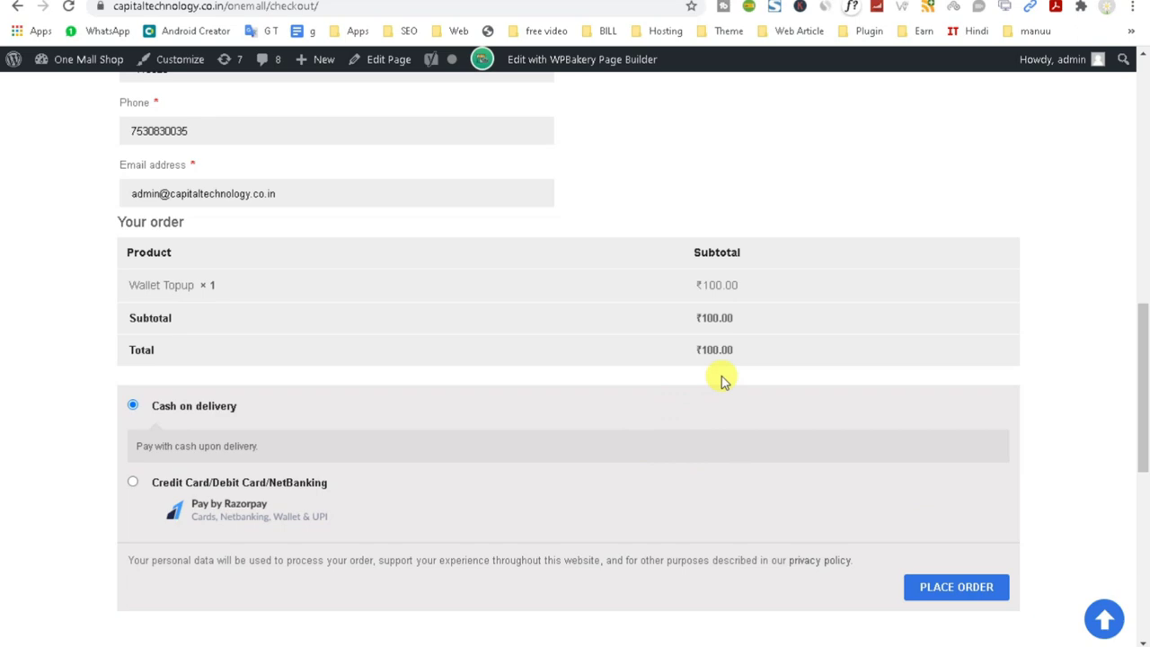
scroll(722, 381, up, 9)
scroll(809, 404, down, 10)
scroll(18, 120, up, 8)
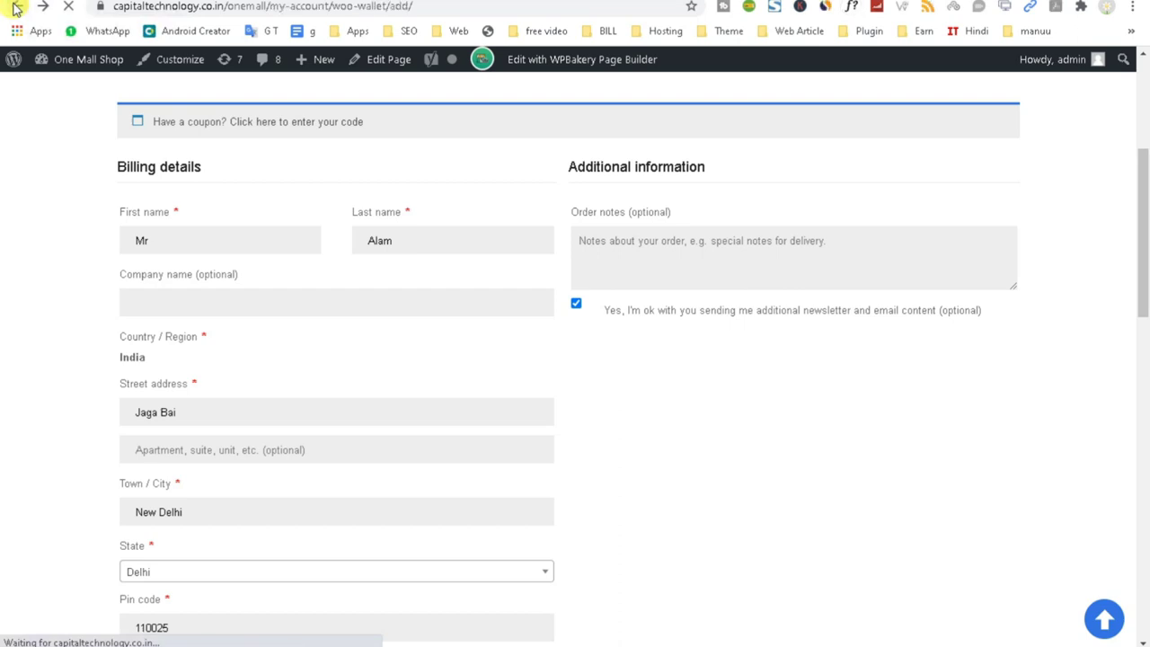
scroll(516, 359, down, 1)
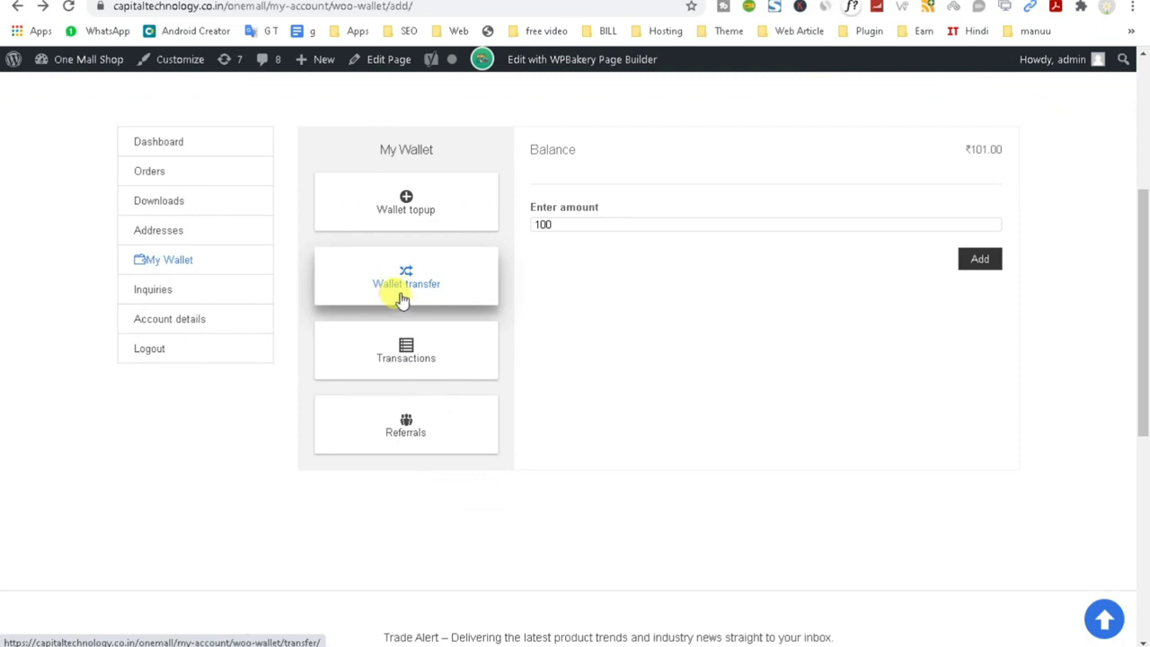
click(405, 300)
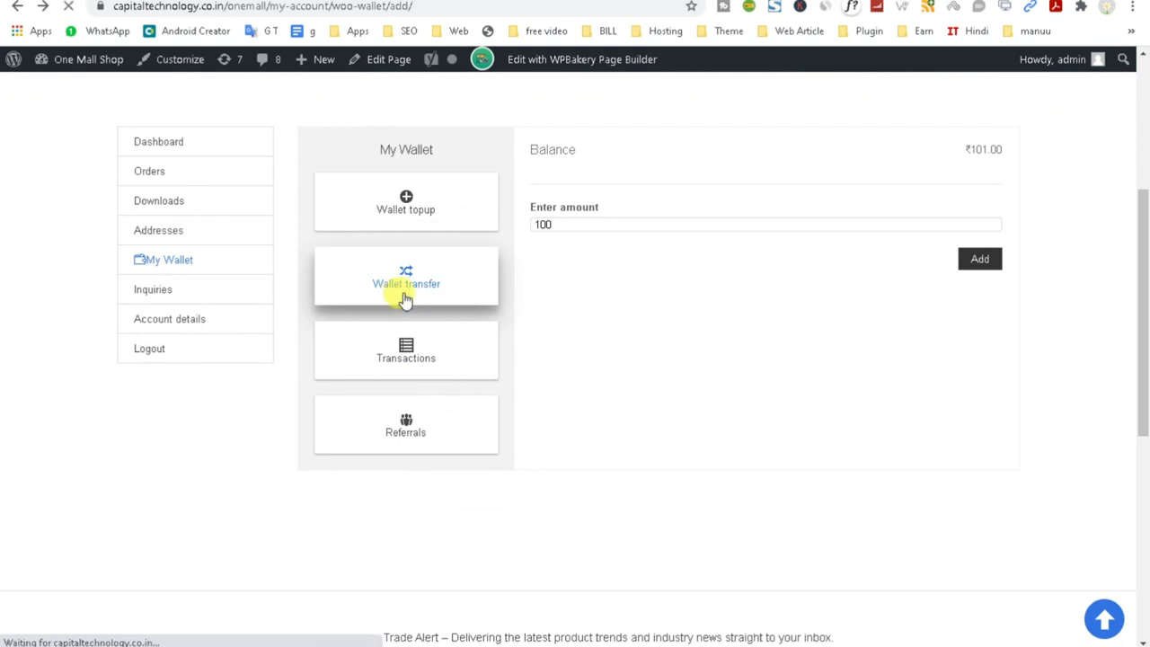
Start on the wallet transfer form's Amount and What's this for fields.
scroll(709, 419, down, 3)
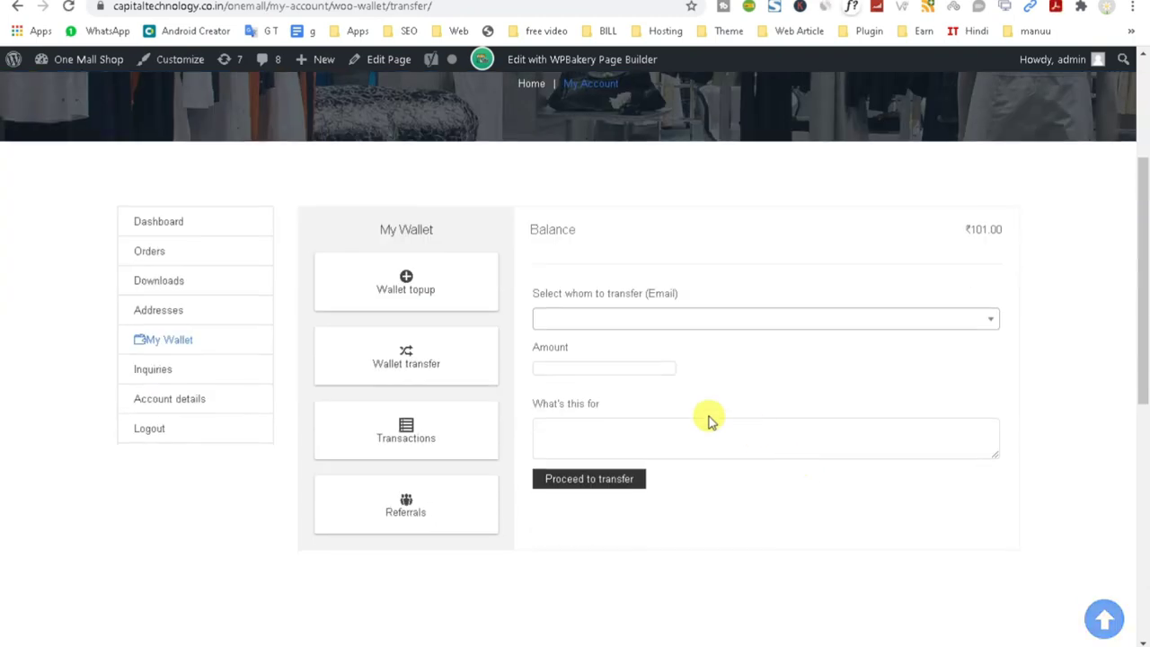
click(604, 319)
click(607, 364)
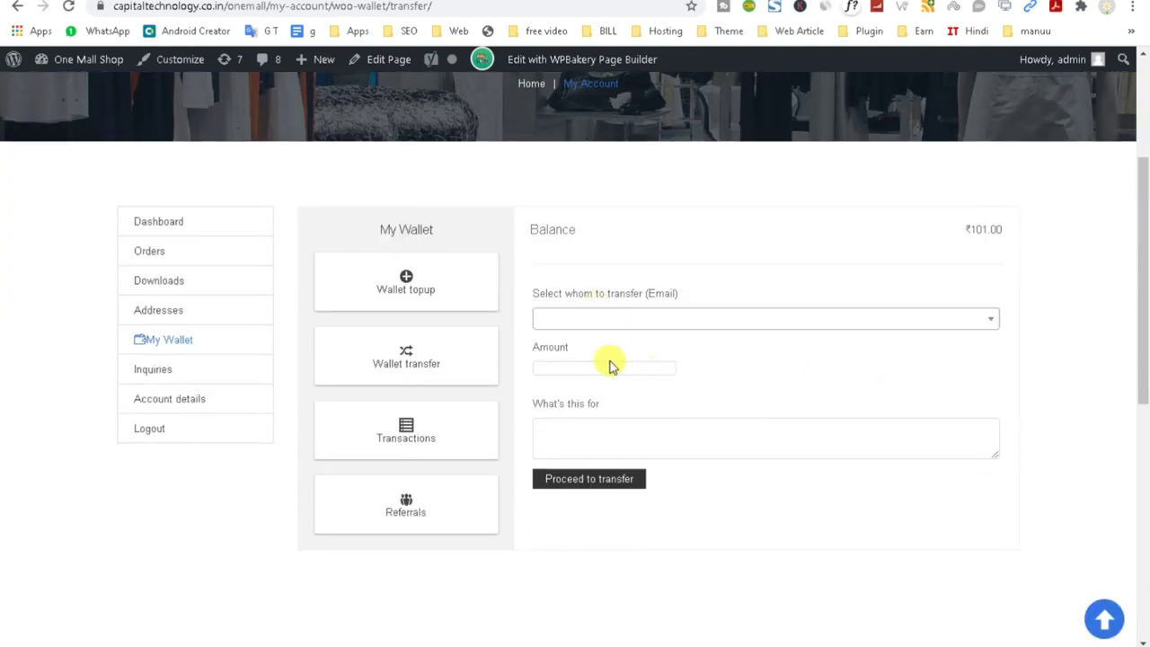
click(613, 433)
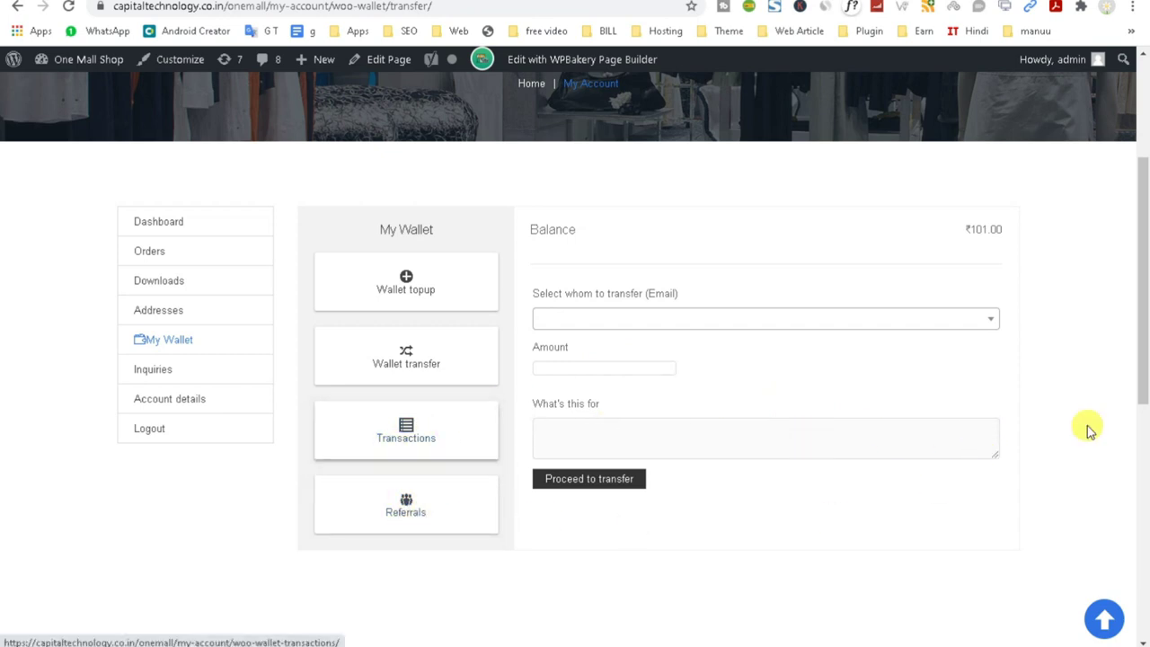
View the wallet's three-entry transaction history, then go back to the My Wallet overview.
click(381, 437)
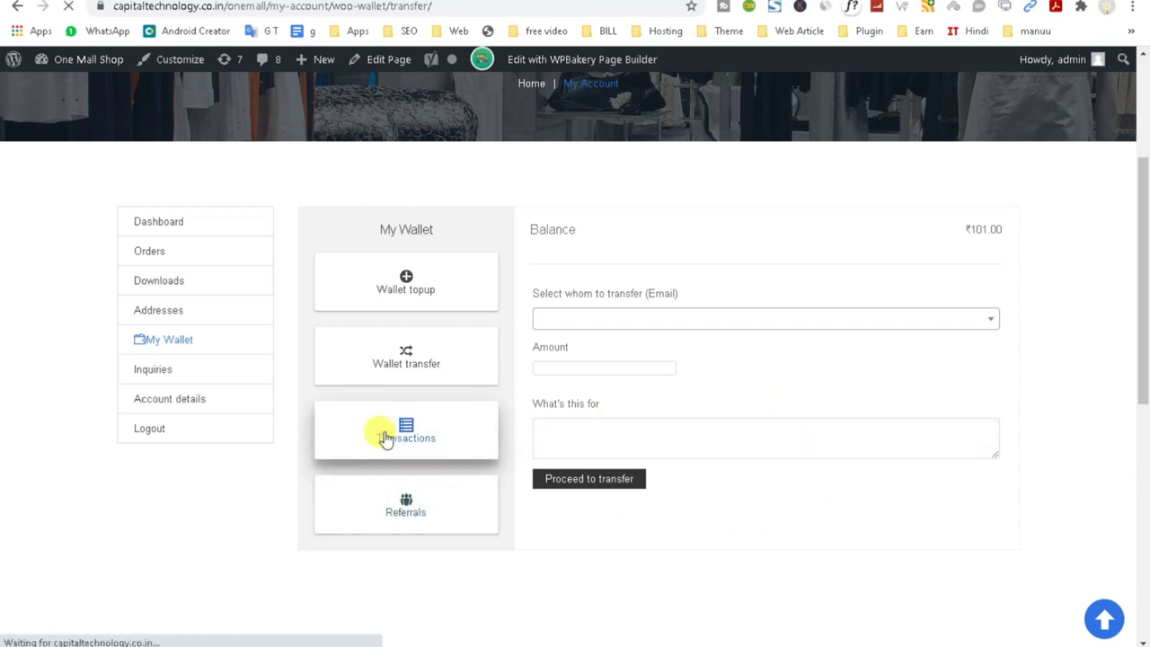
scroll(698, 464, down, 3)
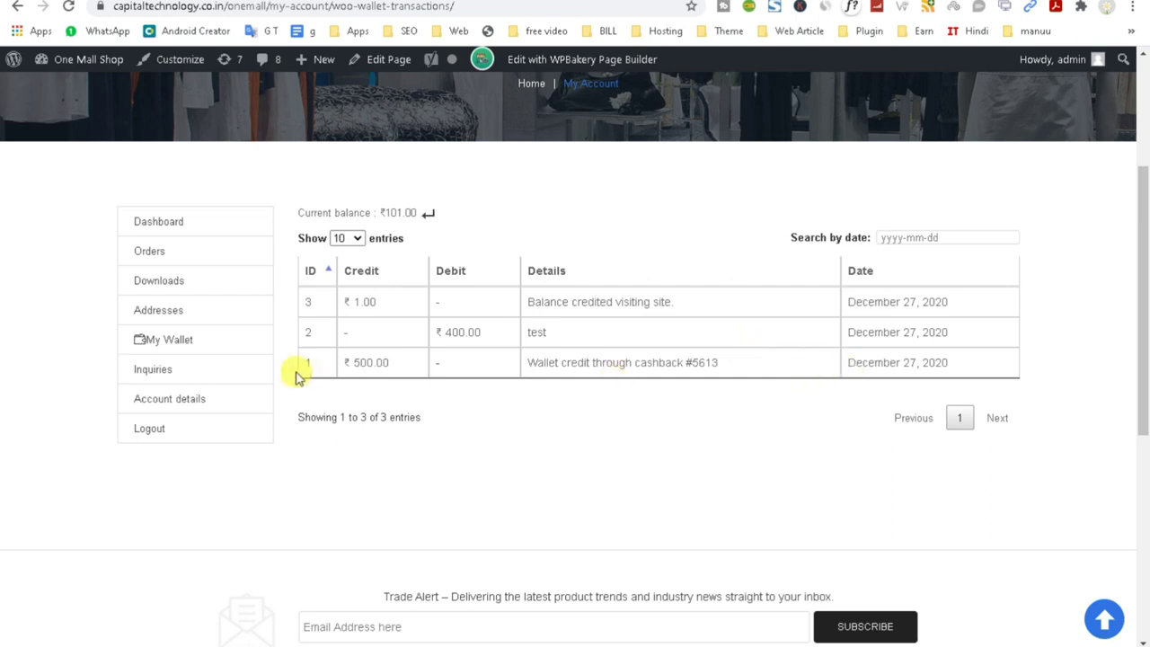
click(427, 216)
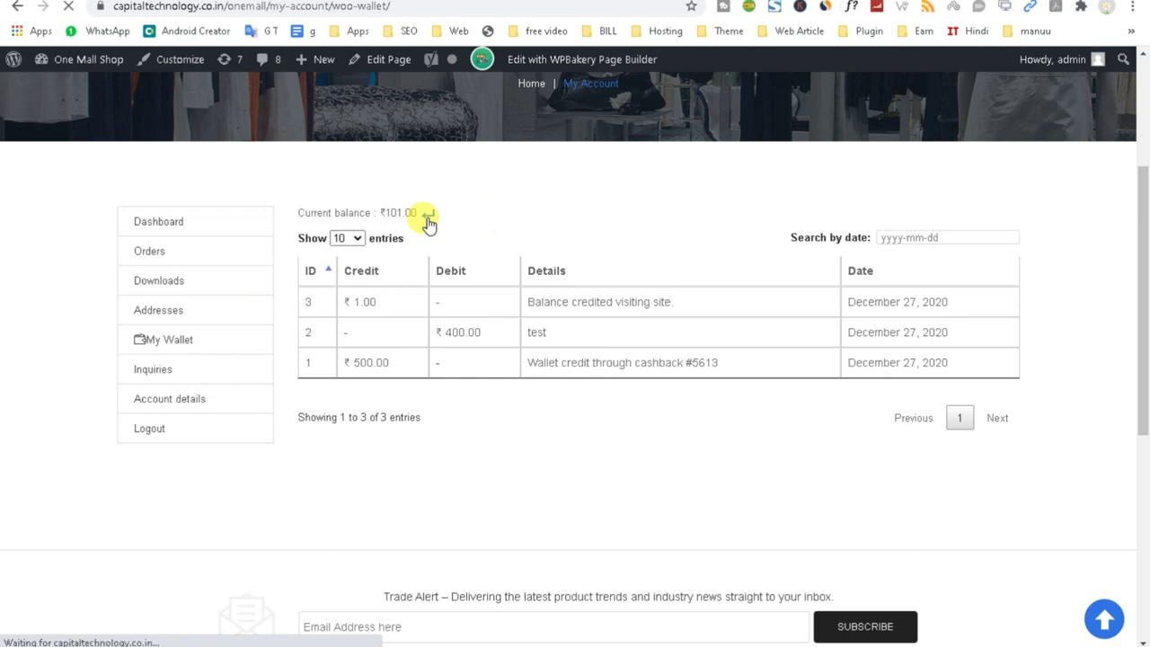
scroll(429, 225, down, 5)
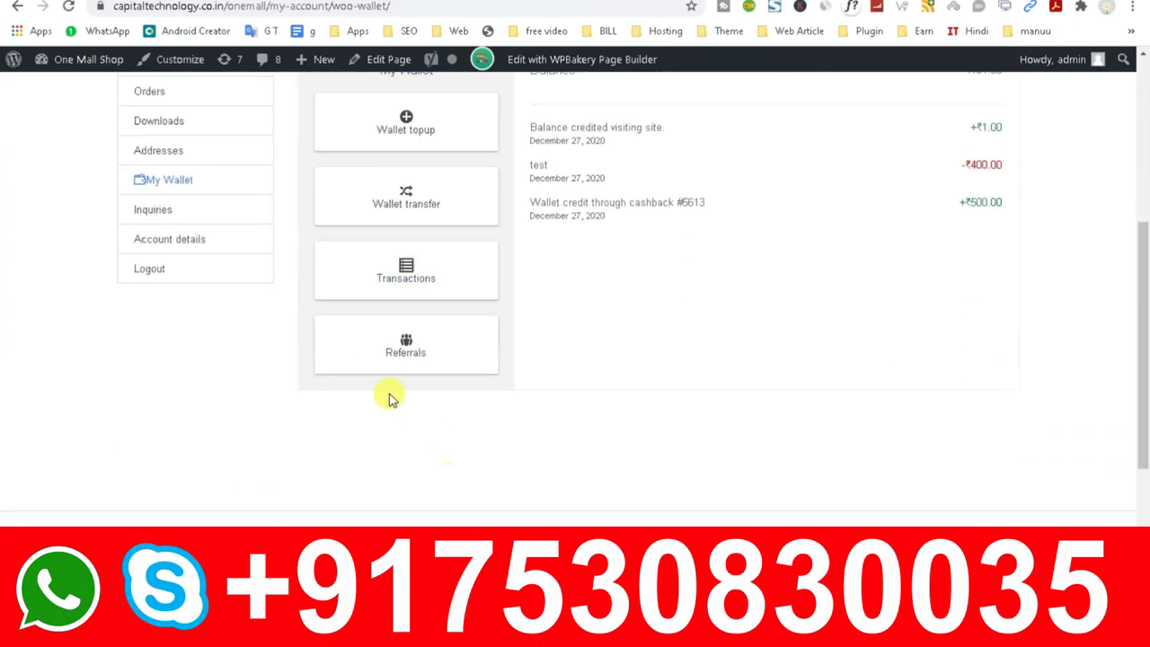
click(390, 357)
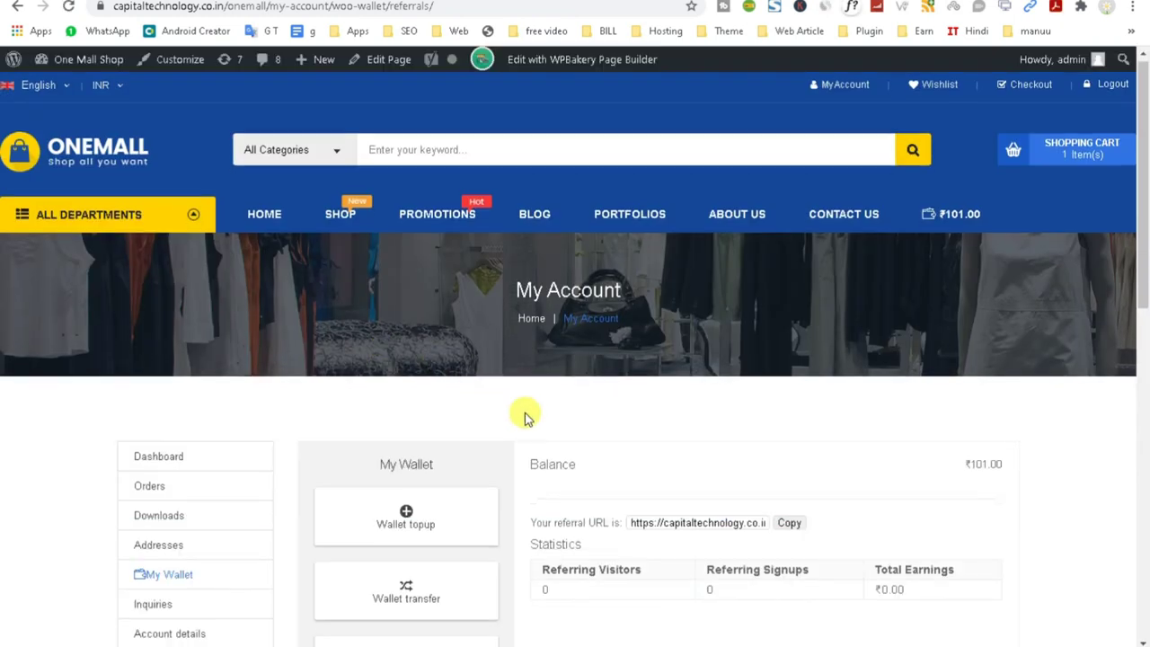
Copy the TeraWallet referral URL and highlight the referral statistics, still at zero.
scroll(526, 416, down, 2)
click(788, 449)
scroll(819, 465, down, 1)
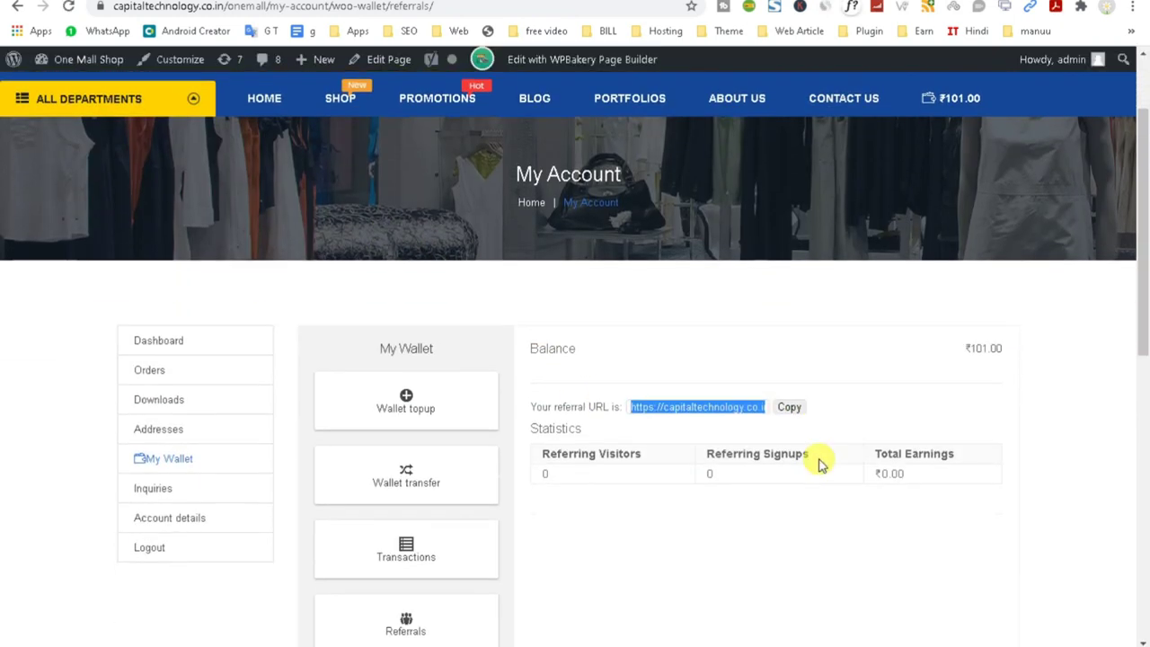
scroll(819, 464, down, 1)
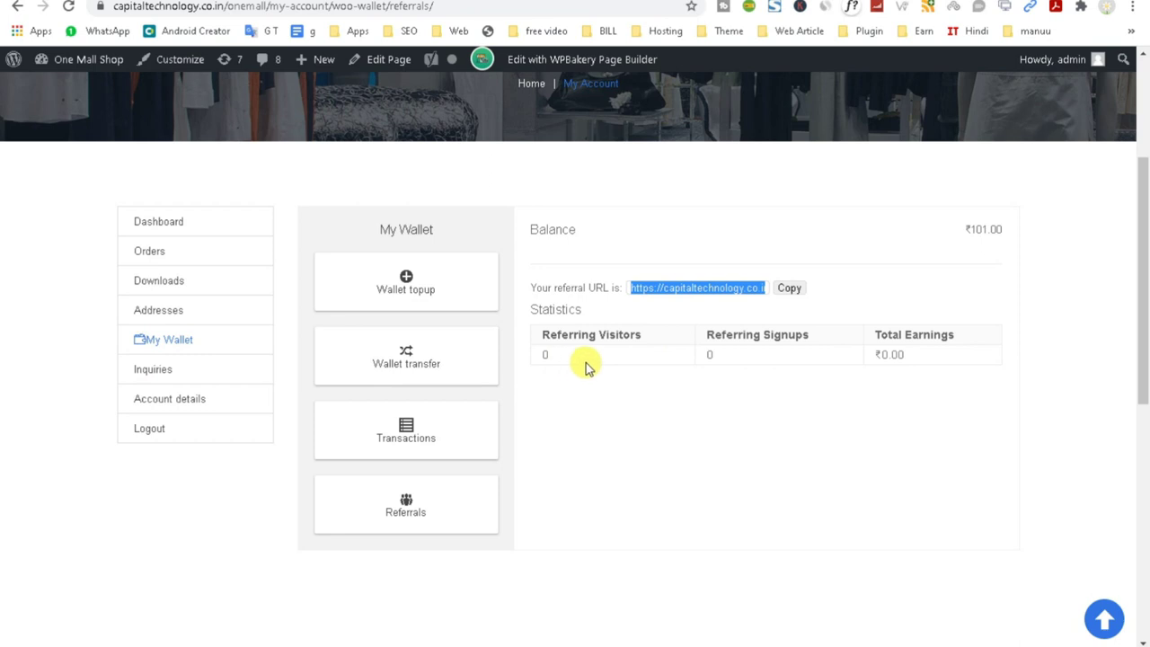
drag(537, 361, 842, 398)
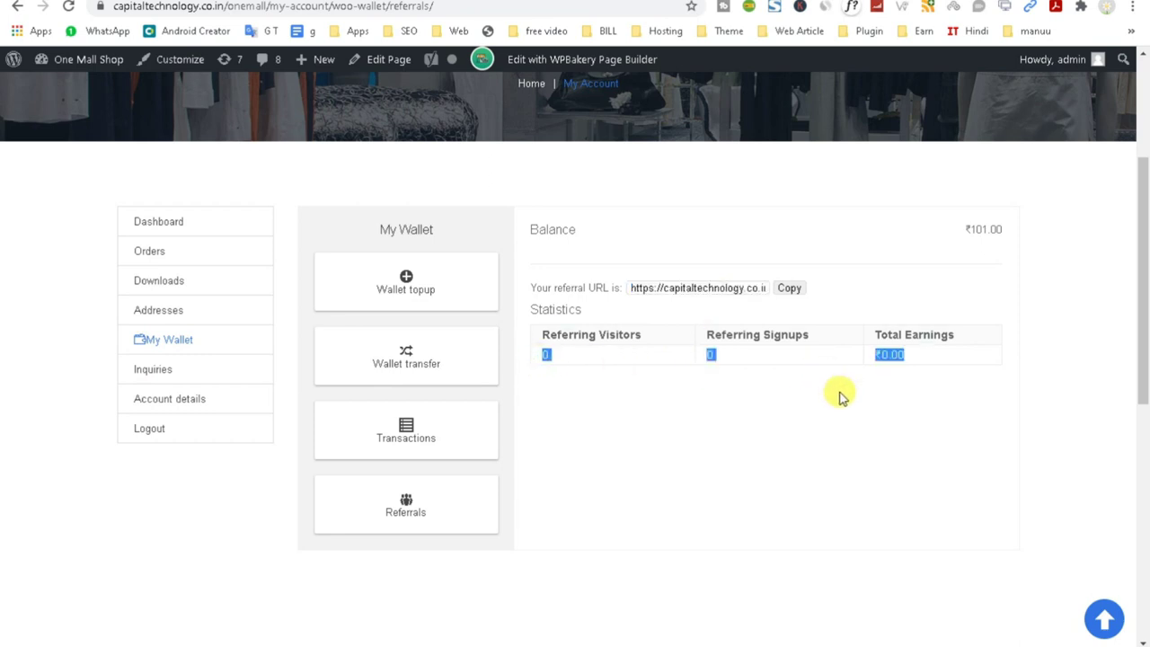
Load the copied referral link in a new private window to open the OneMall home page.
key(ctrl+t)
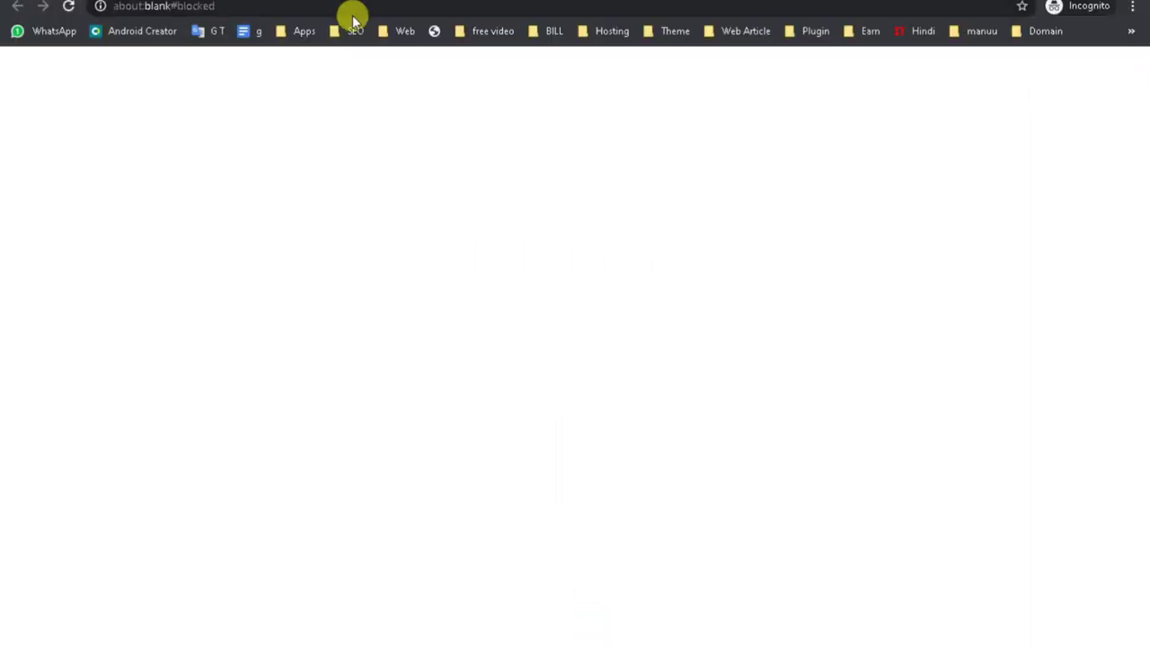
click(333, 5)
right_click(339, 7)
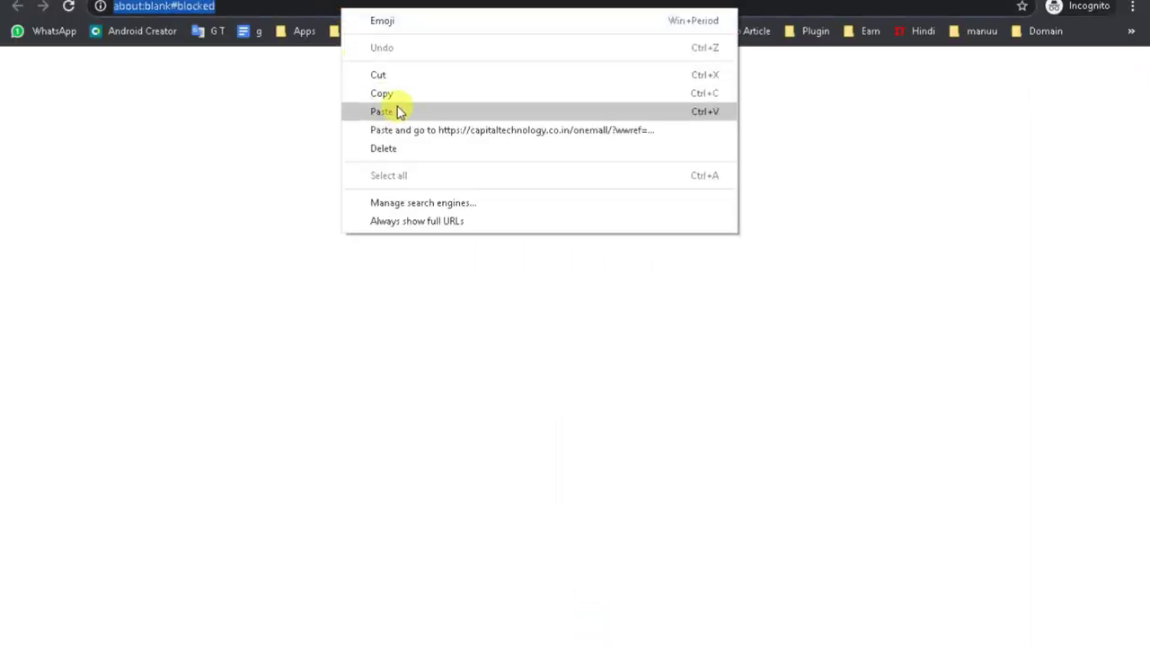
click(382, 112)
key(Return)
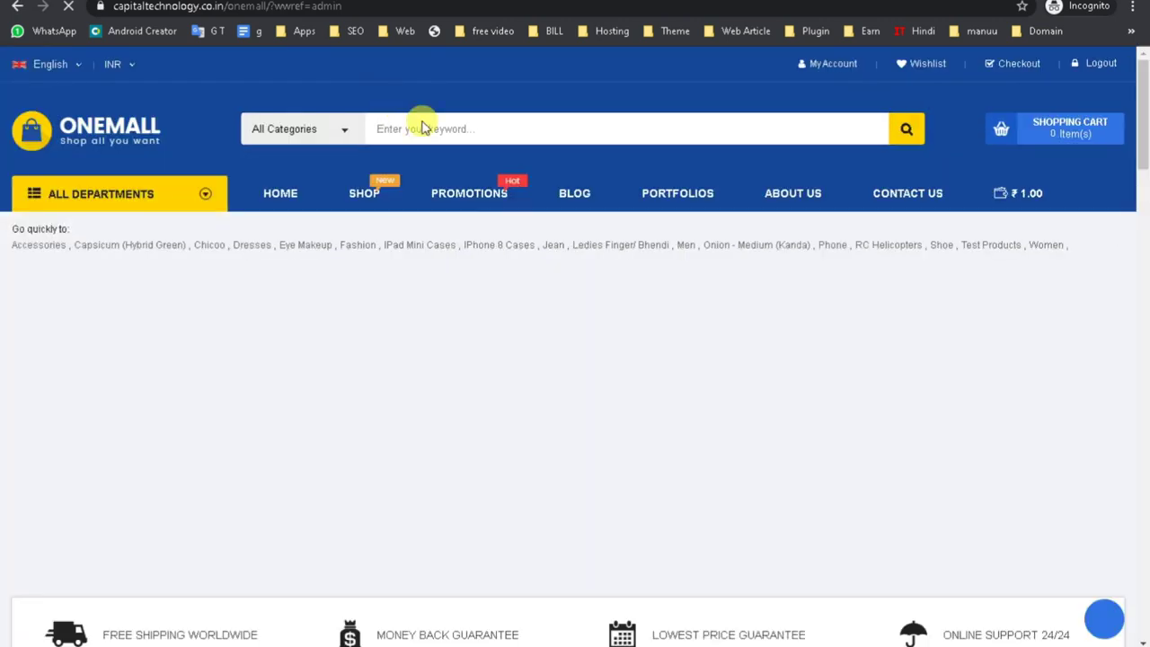
Add Neque porro quis, Nemo enim ipsam and Iste natus error sit to the cart.
scroll(423, 359, down, 4)
scroll(423, 433, down, 6)
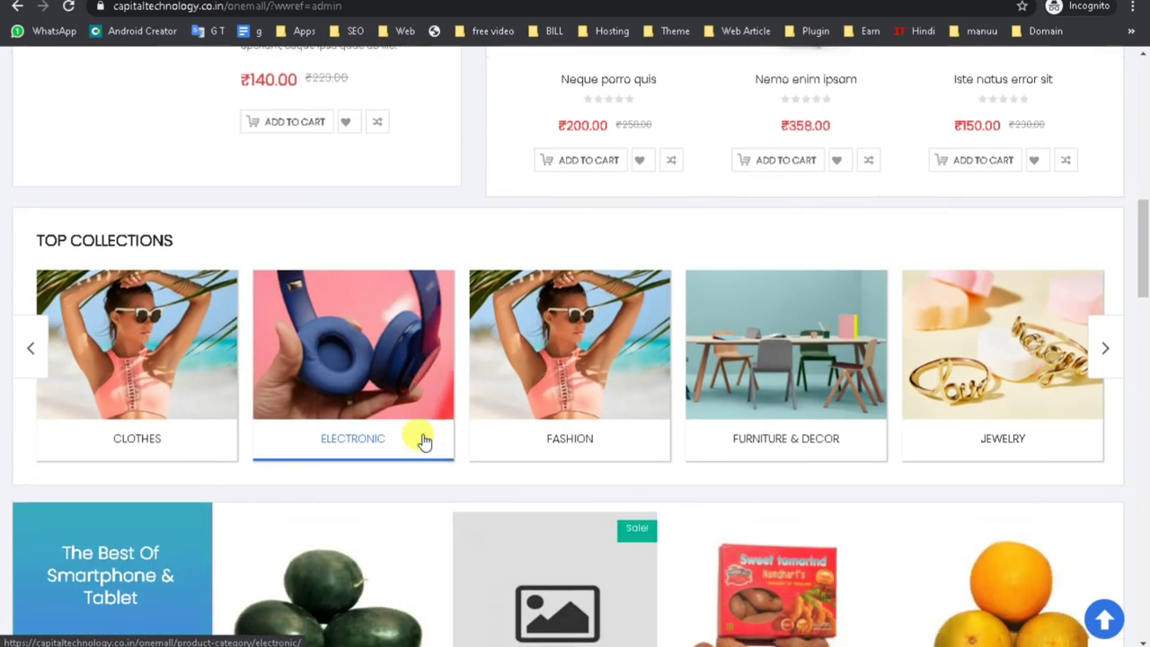
scroll(424, 440, up, 3)
click(577, 401)
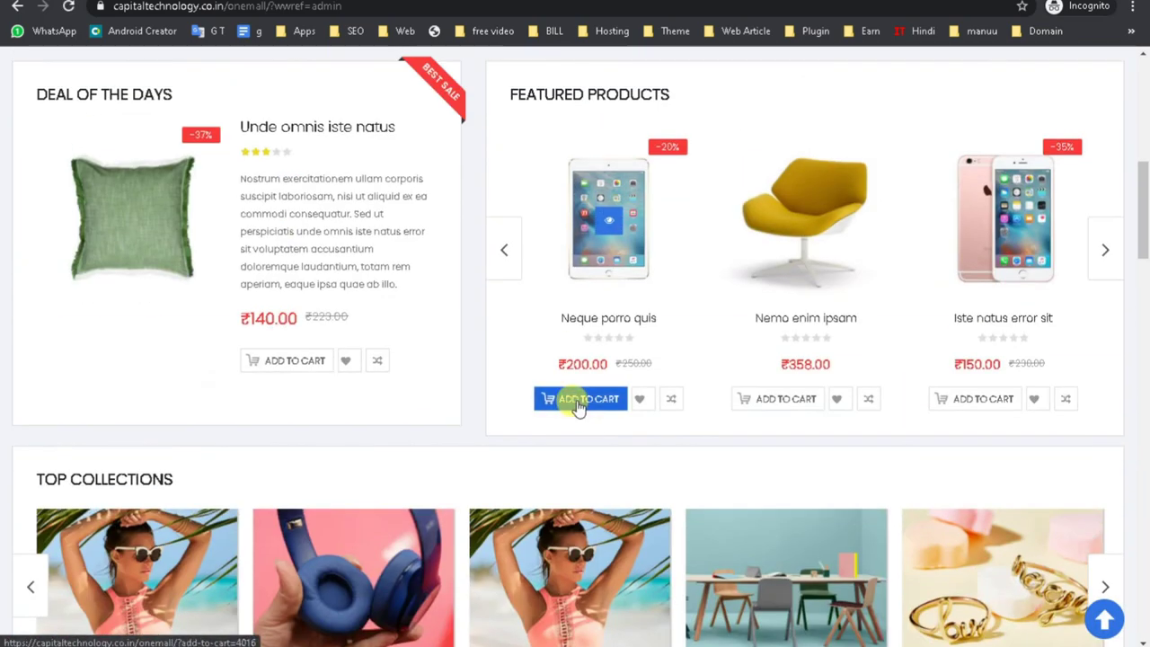
click(762, 403)
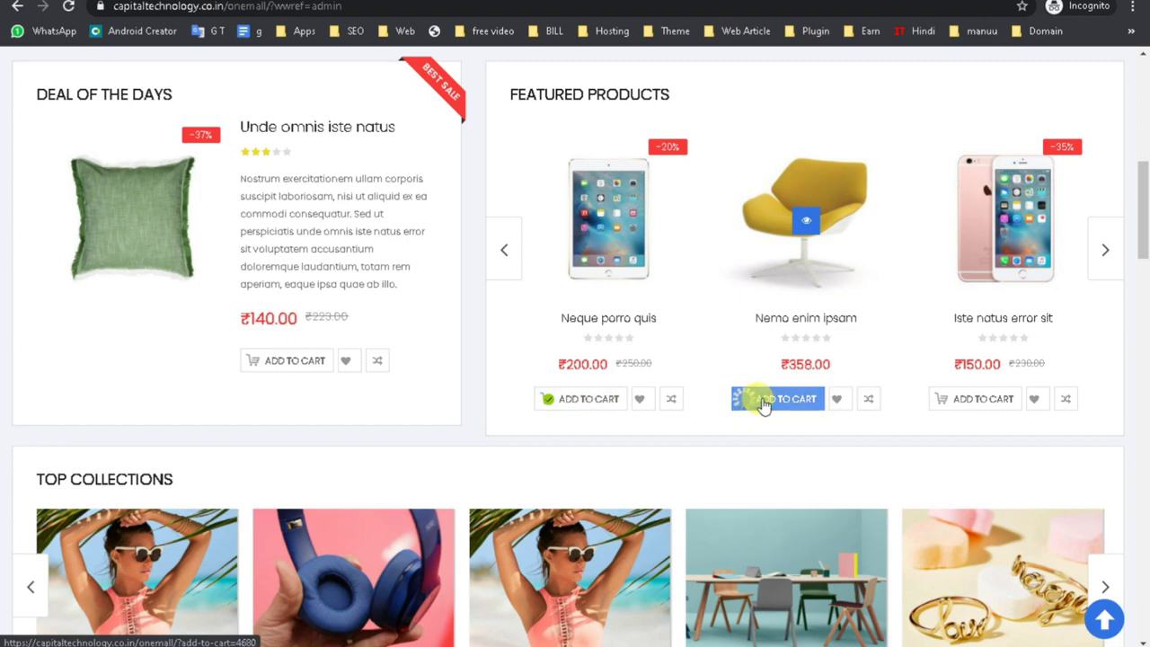
click(954, 404)
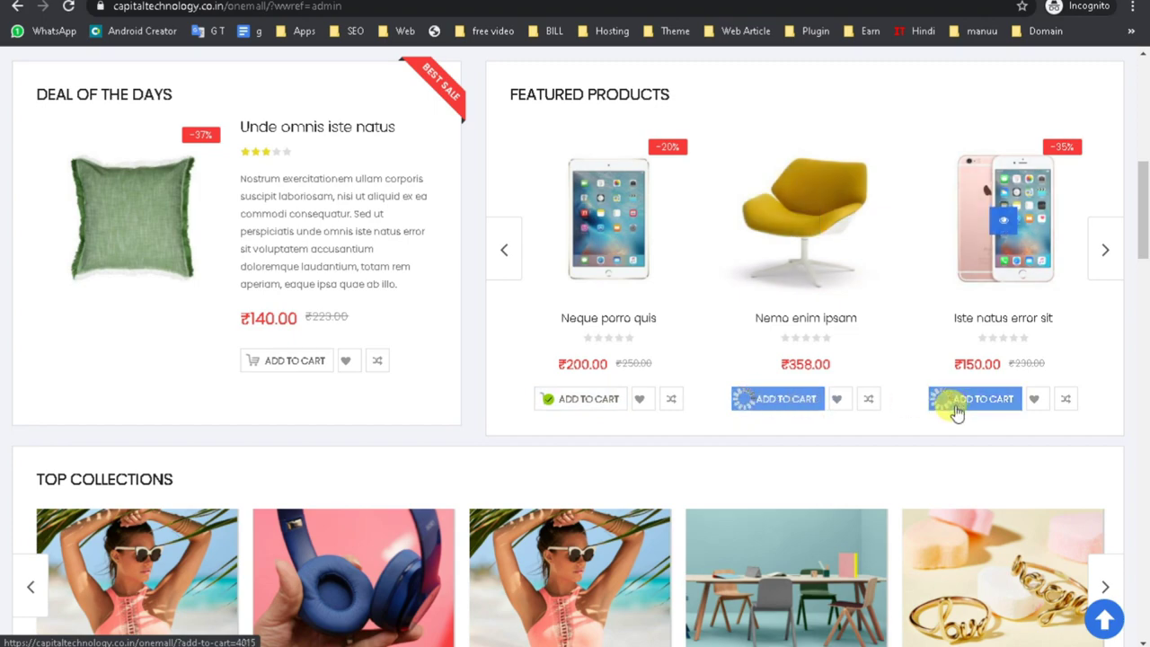
Proceed to checkout from the mini-cart holding the ₹708.00 subtotal.
scroll(952, 408, down, 6)
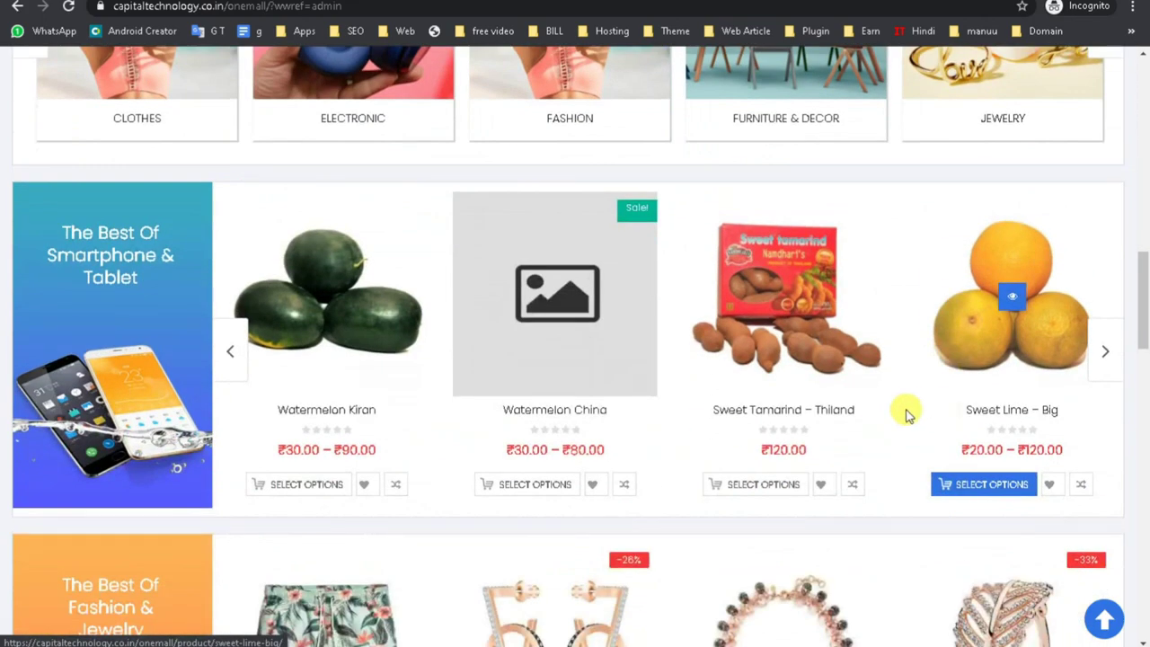
scroll(918, 411, up, 5)
scroll(870, 404, up, 4)
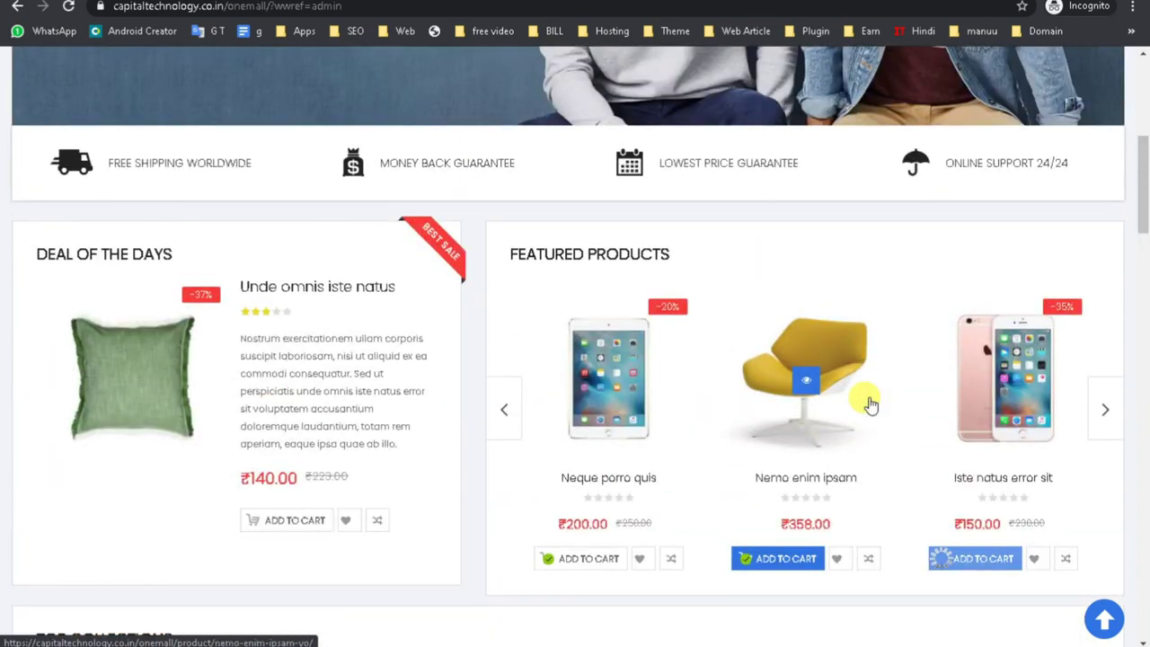
scroll(869, 404, up, 5)
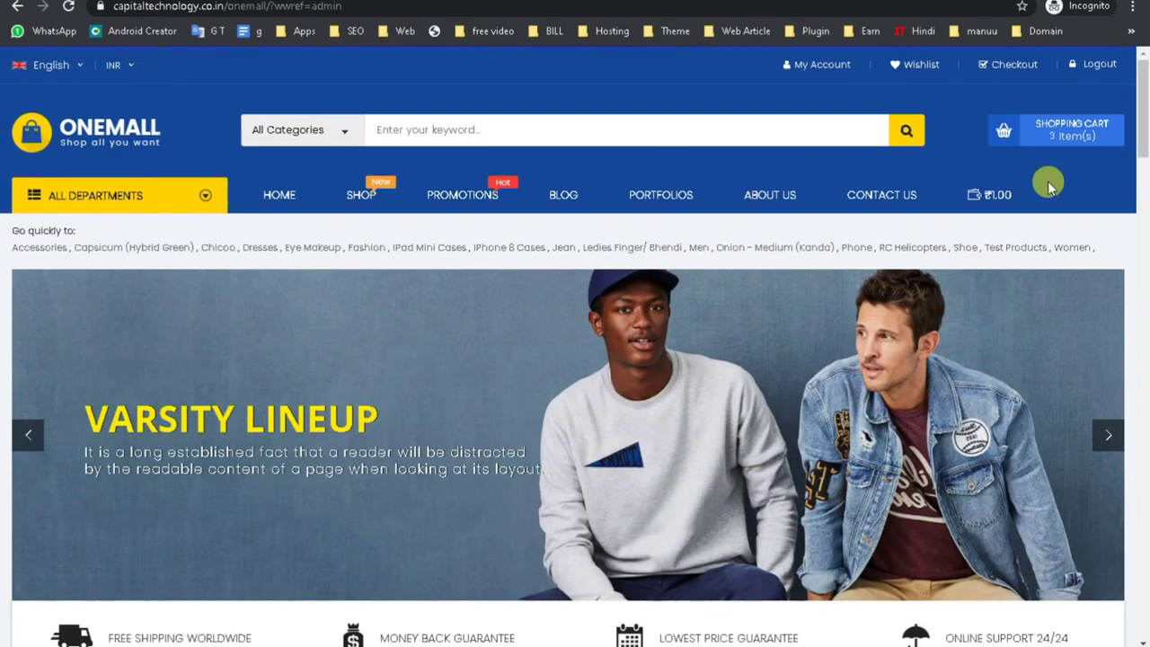
mouse_move(1046, 133)
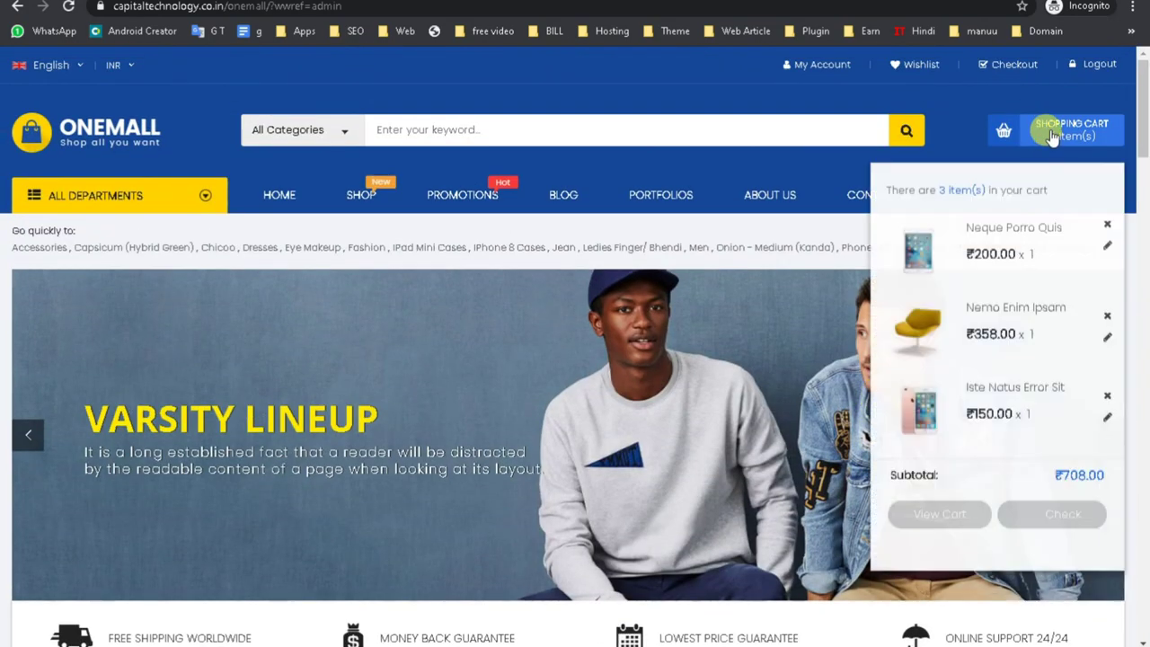
click(1049, 512)
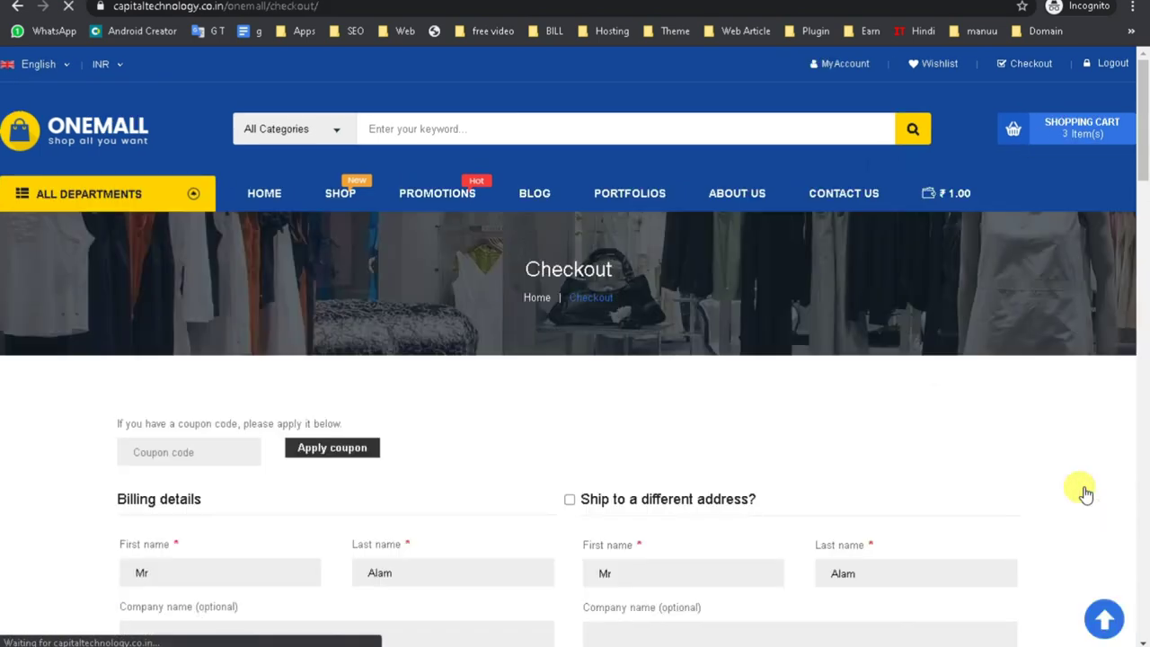
Dismiss the location permission prompt and attempt to place the order.
scroll(1052, 473, down, 5)
scroll(1049, 474, down, 10)
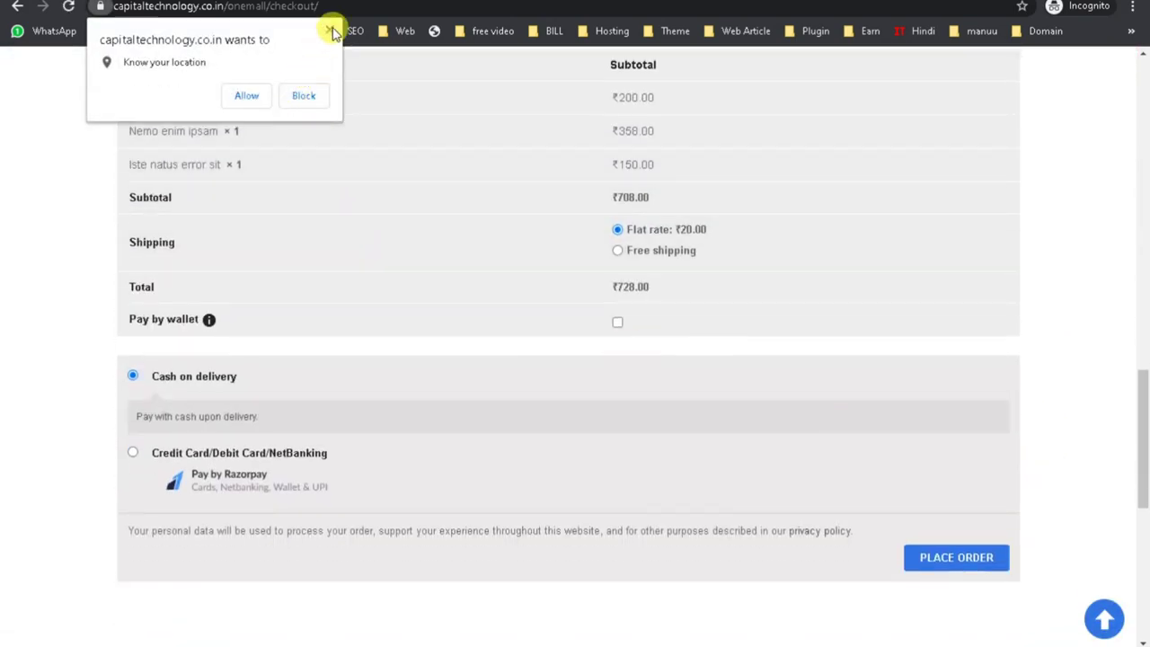
click(329, 31)
scroll(505, 380, up, 4)
scroll(779, 300, up, 10)
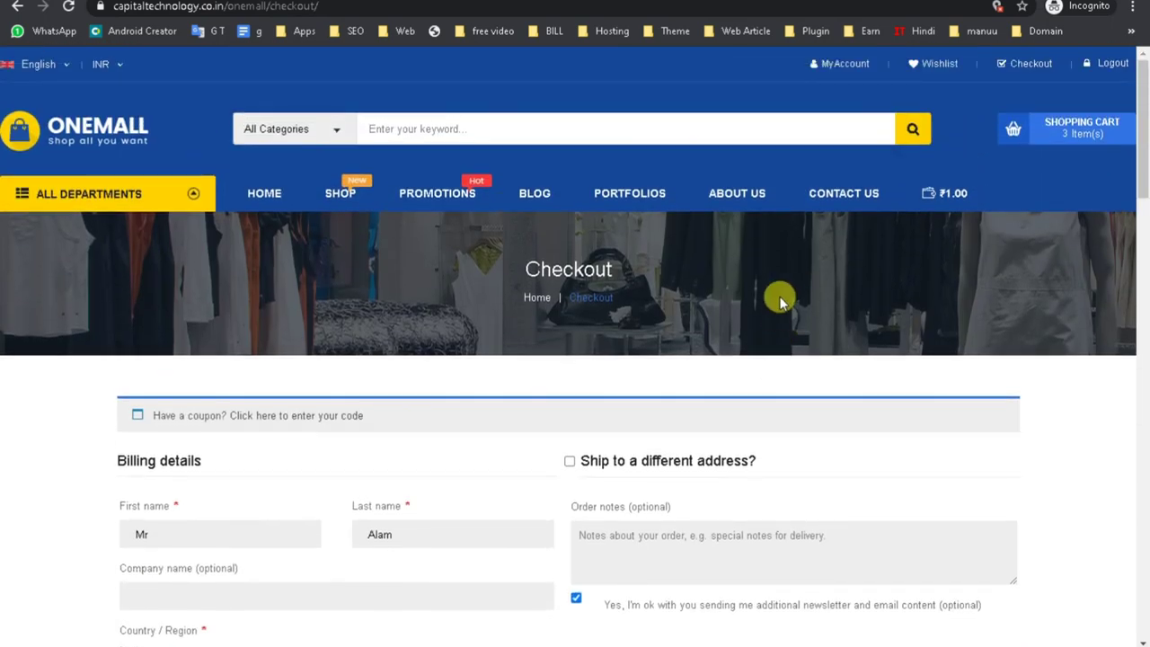
scroll(763, 314, down, 1)
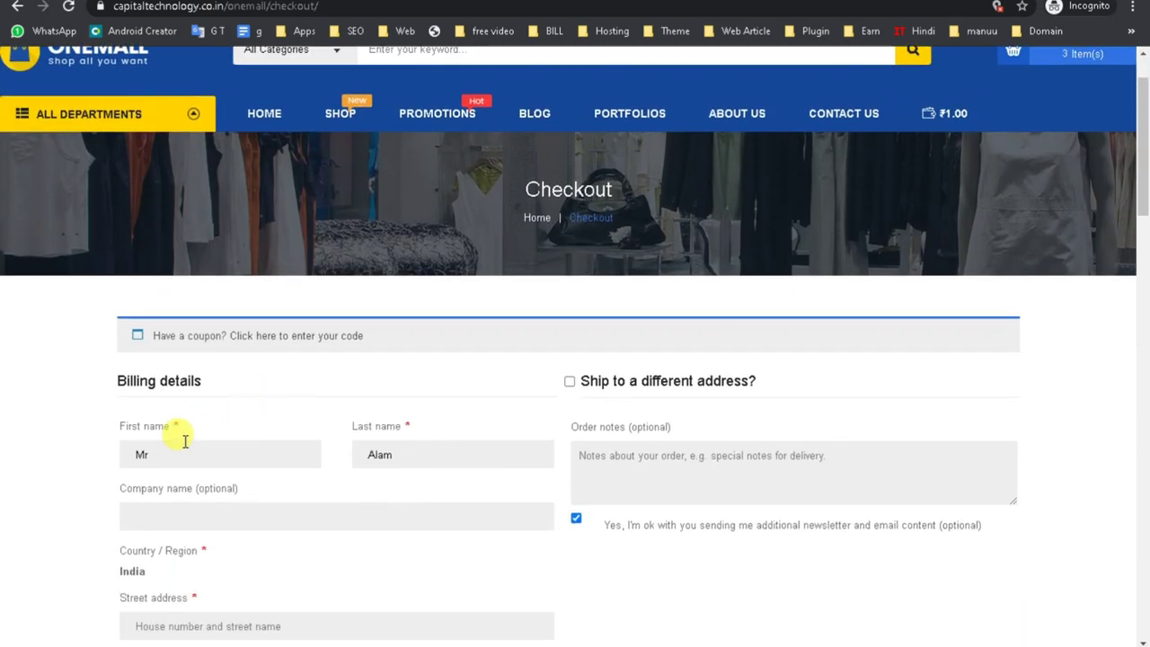
scroll(264, 506, down, 3)
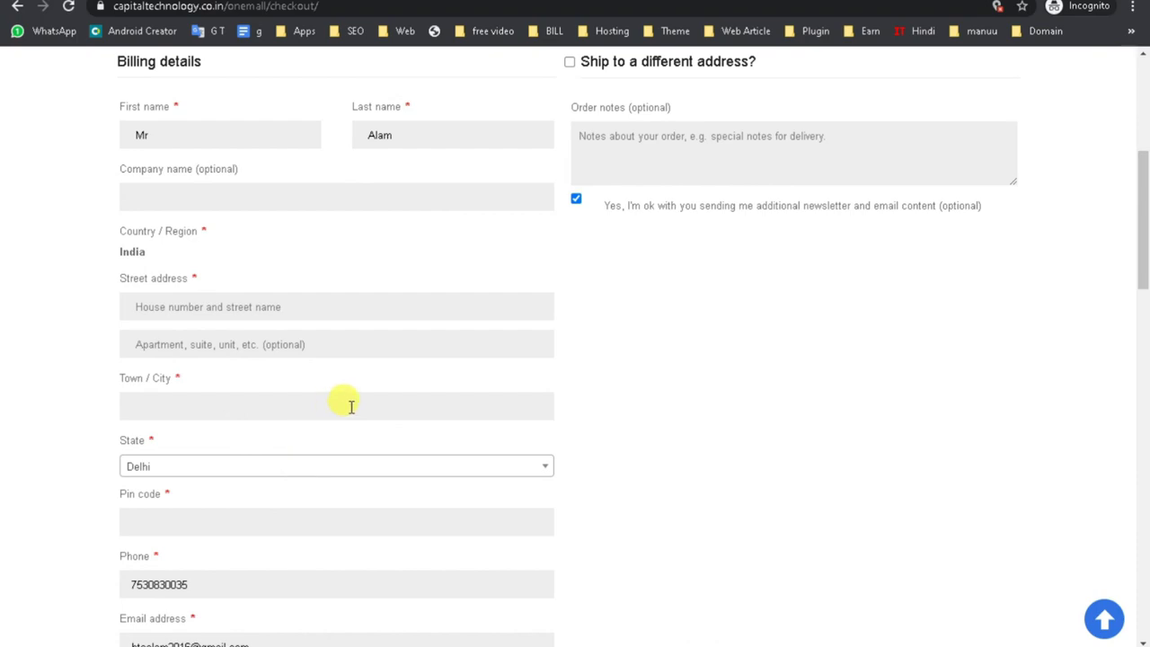
scroll(350, 406, down, 5)
scroll(347, 403, down, 1)
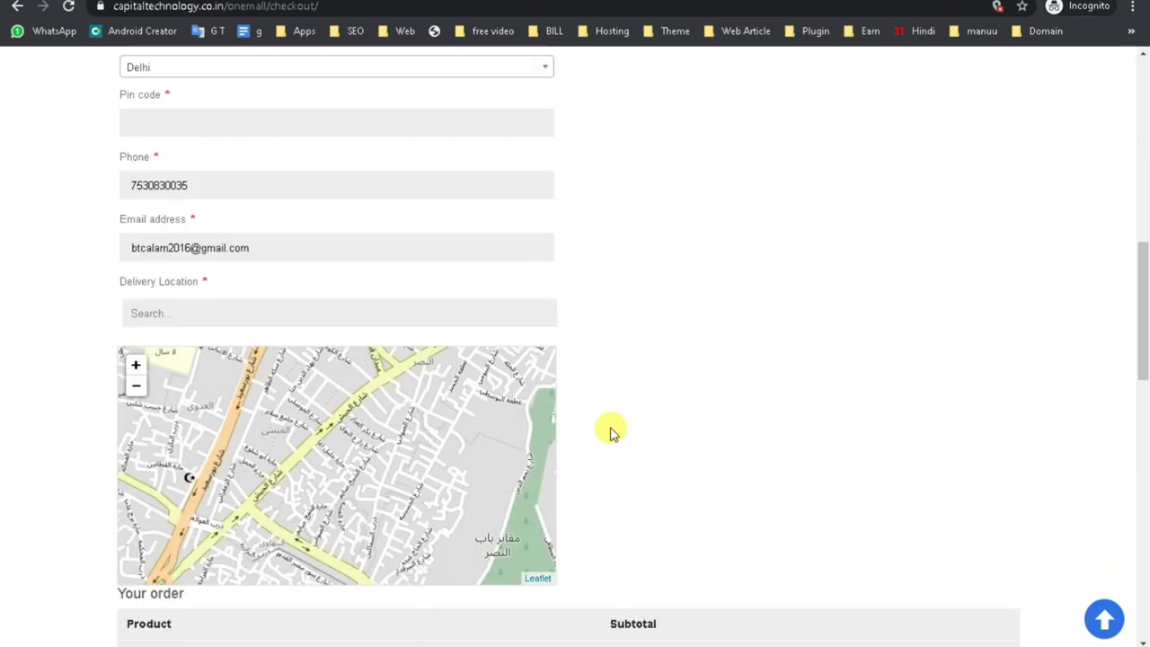
scroll(610, 431, down, 10)
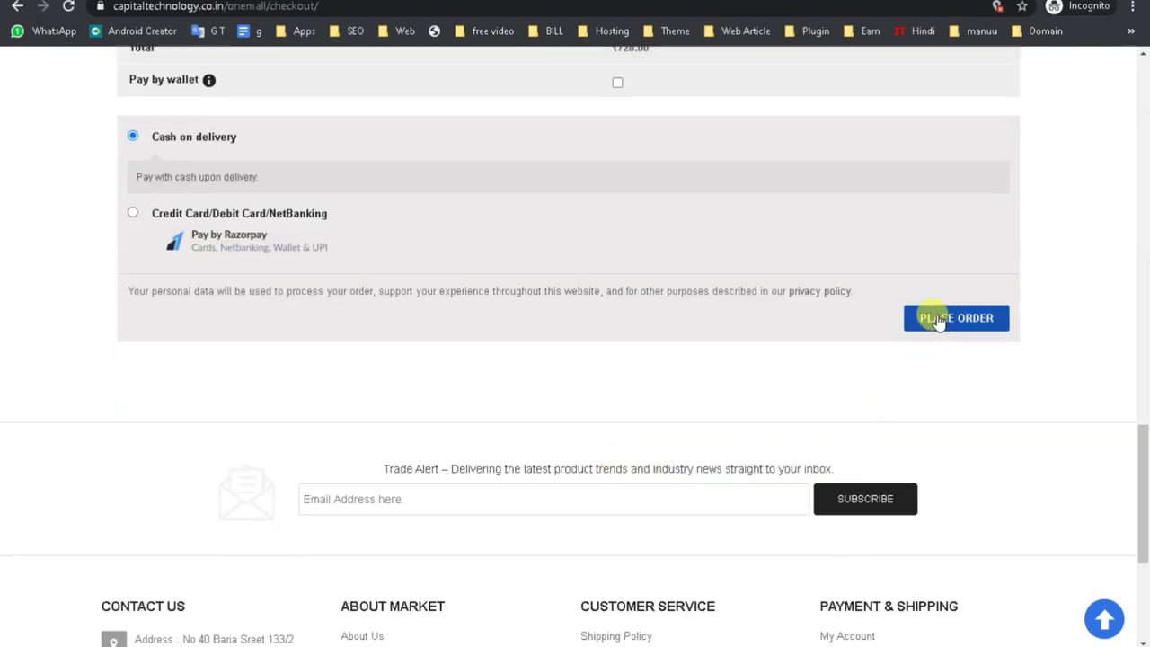
click(932, 329)
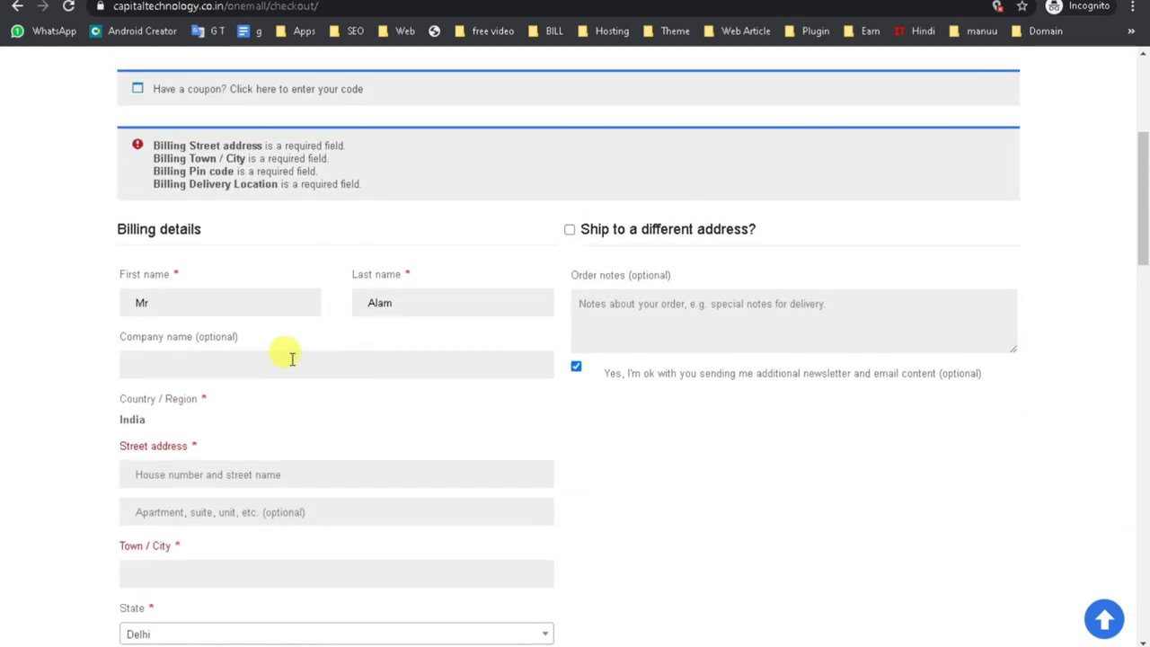
Fill the street address and town from the saved suggestion and retry placing the order.
click(279, 478)
click(215, 514)
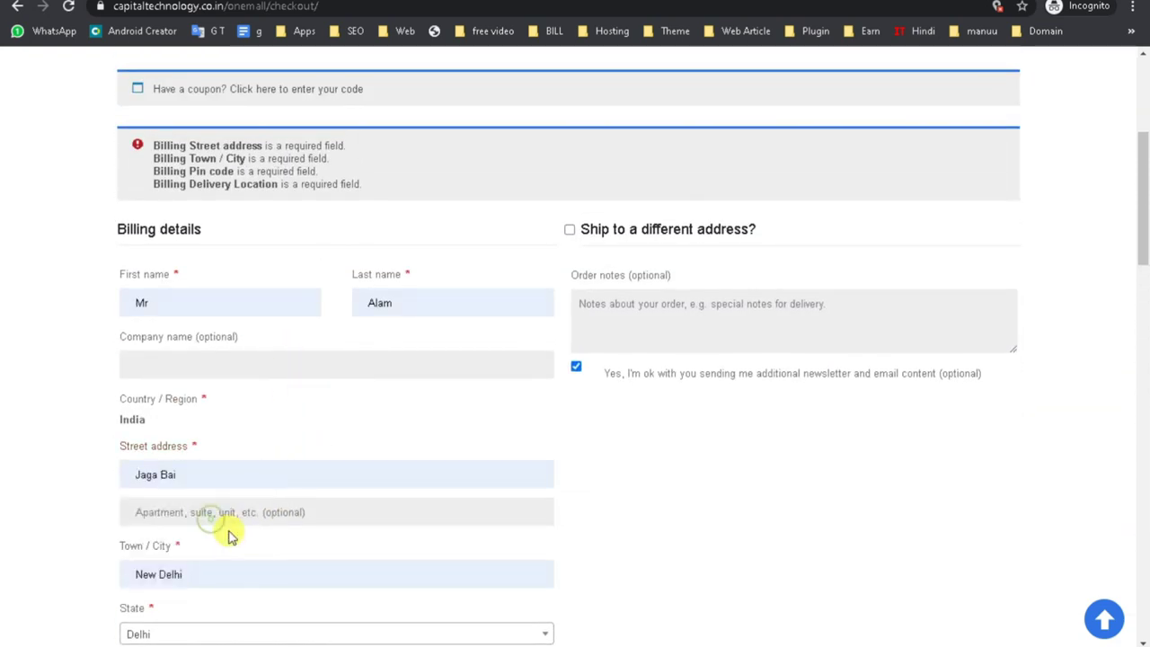
scroll(652, 481, down, 4)
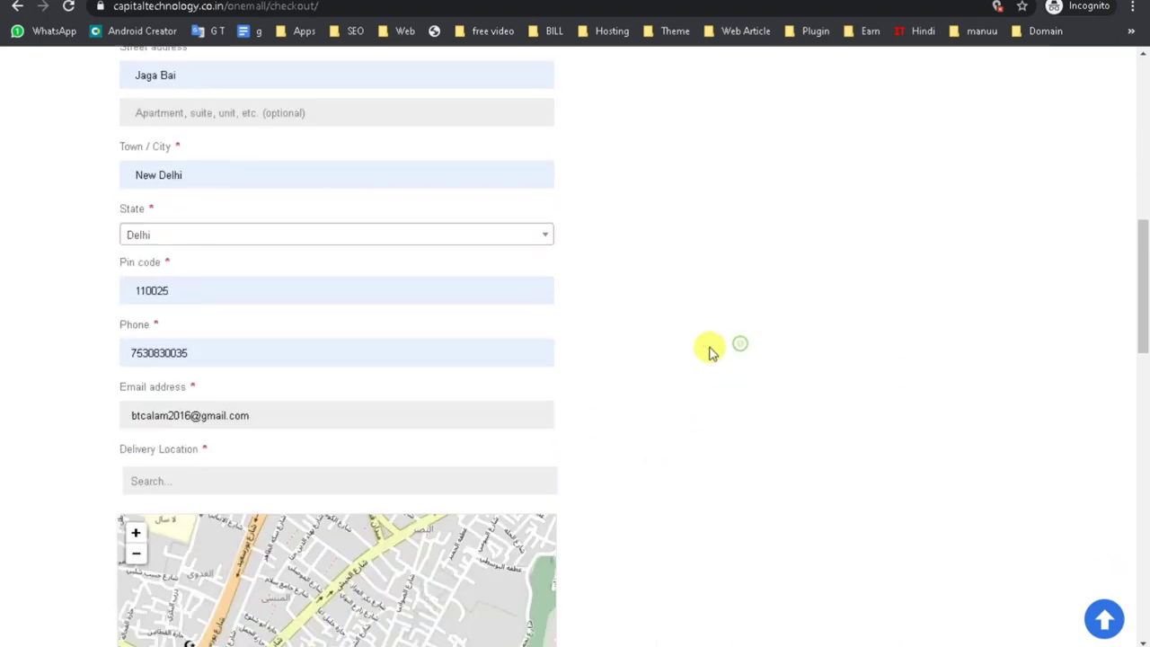
scroll(427, 344, down, 8)
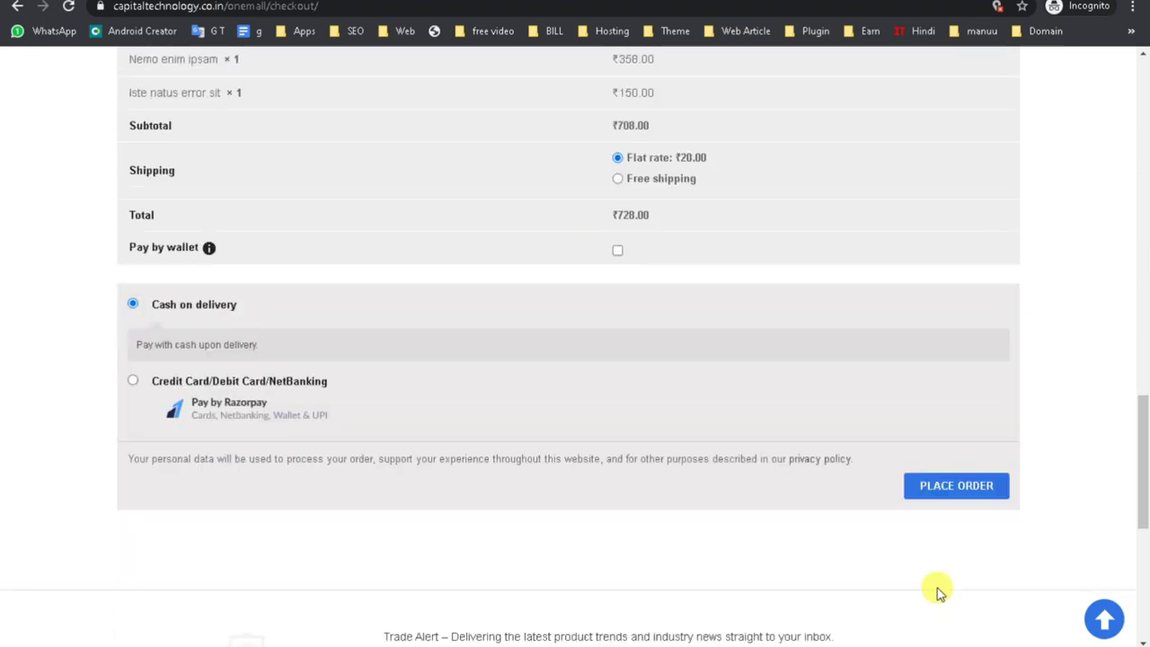
click(956, 485)
Pick the 'joga bai' suggestion as delivery location and place the ₹728.00 cash-on-delivery order.
scroll(270, 416, up, 7)
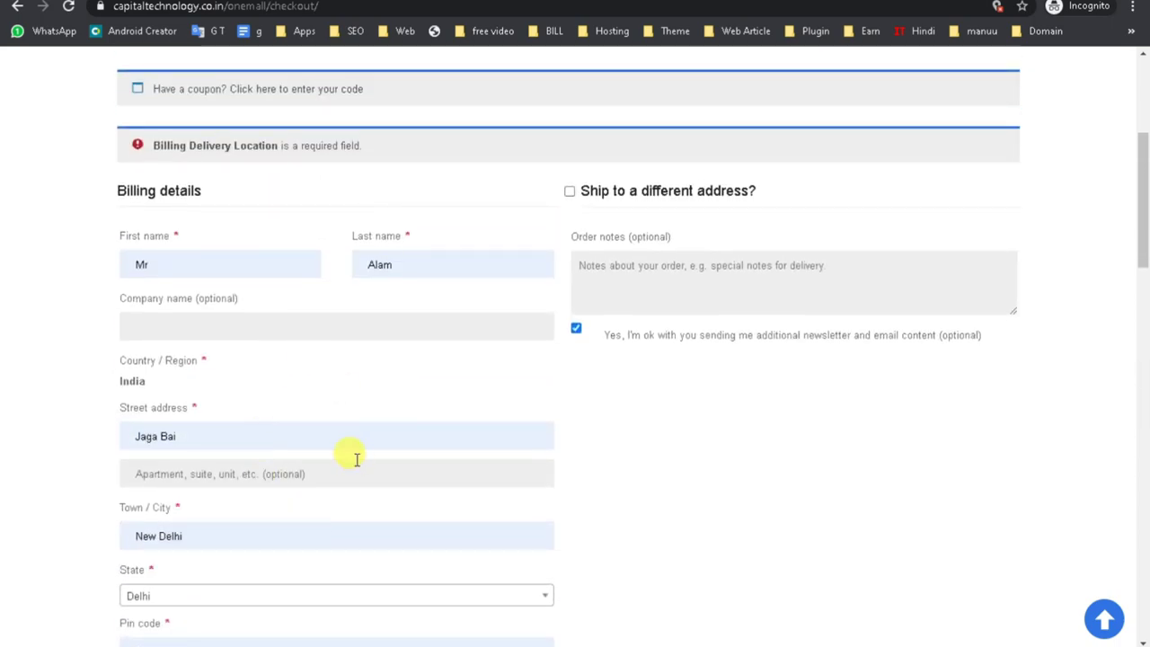
scroll(354, 464, down, 6)
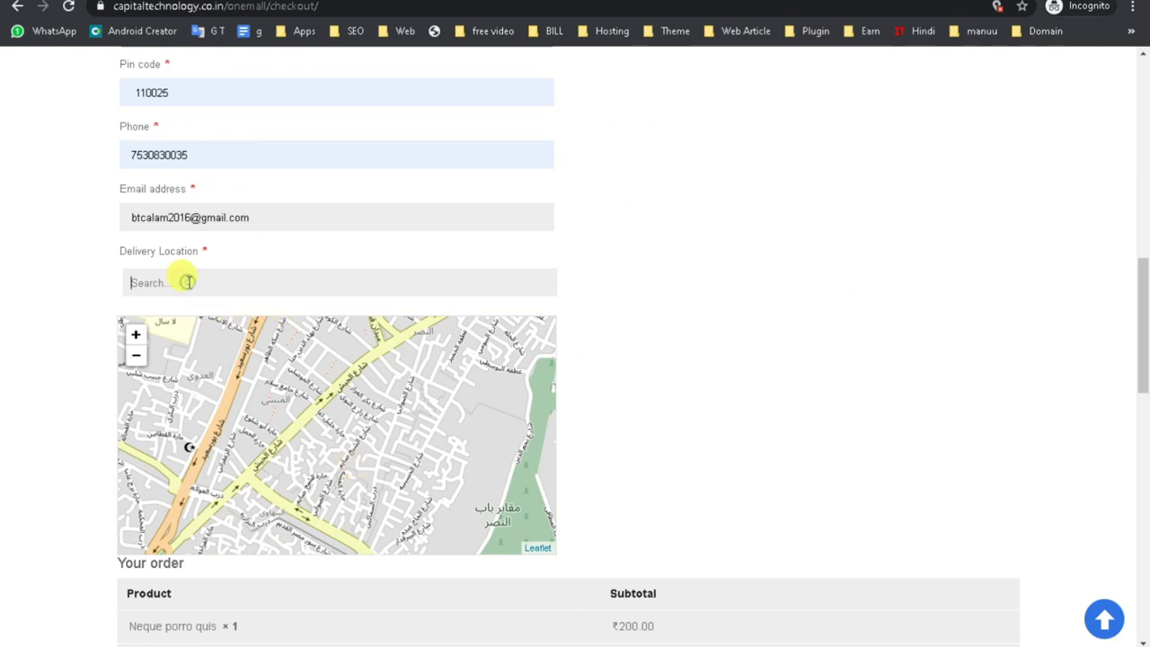
text(jo)
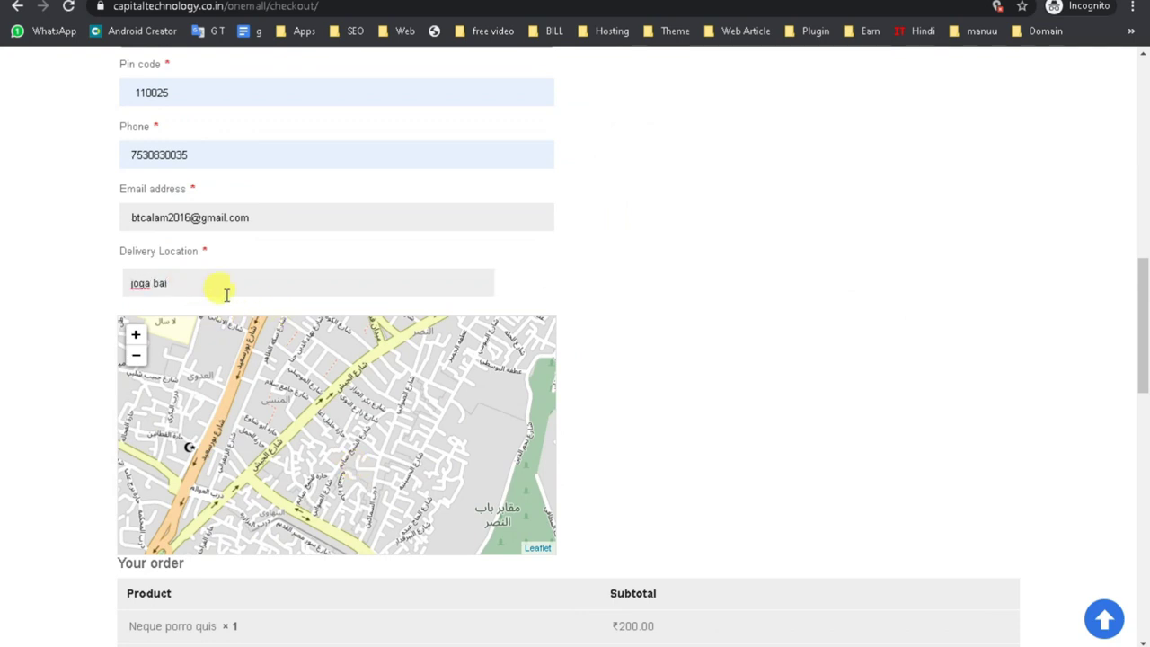
text(ga bai)
click(213, 278)
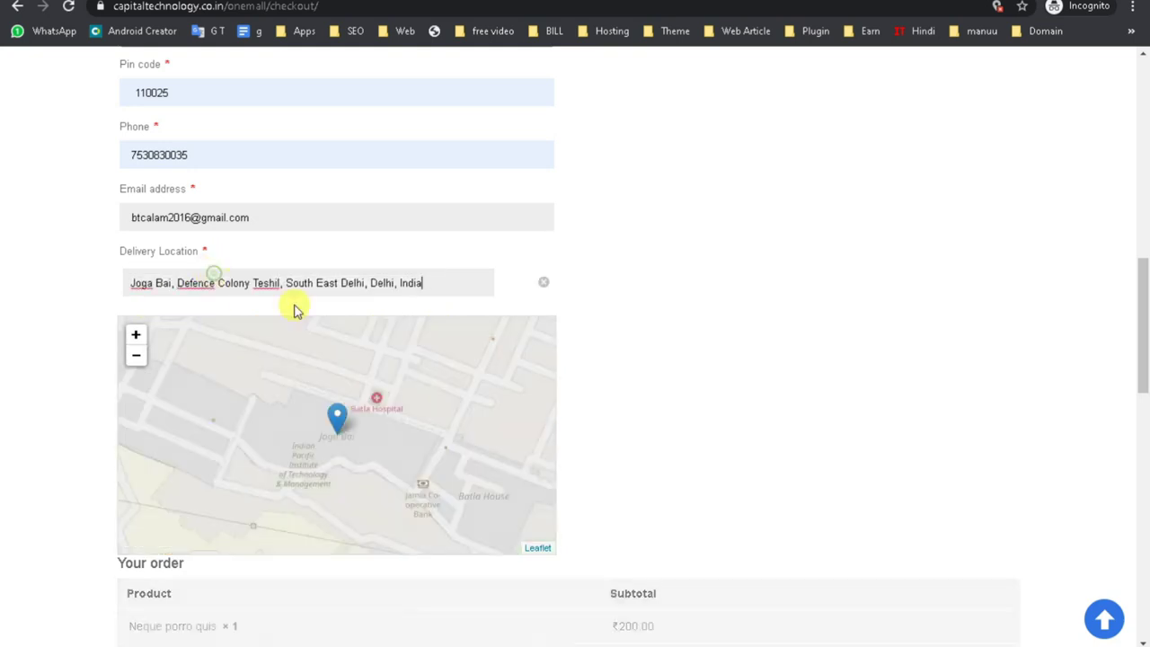
scroll(685, 555, down, 4)
scroll(685, 555, down, 5)
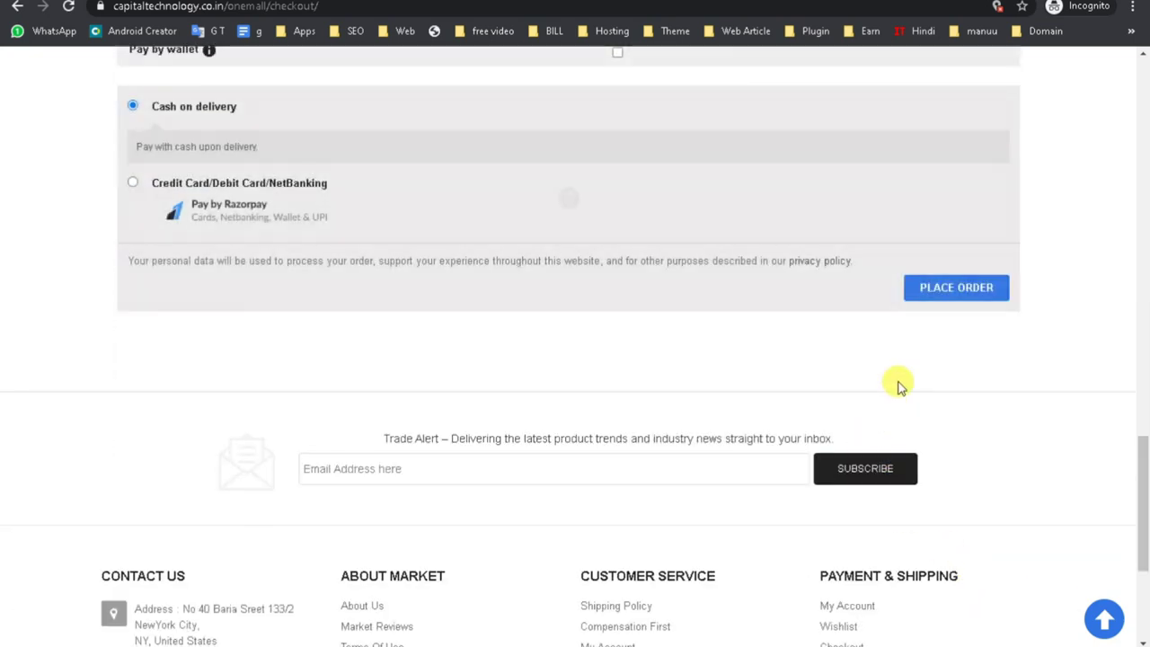
click(939, 289)
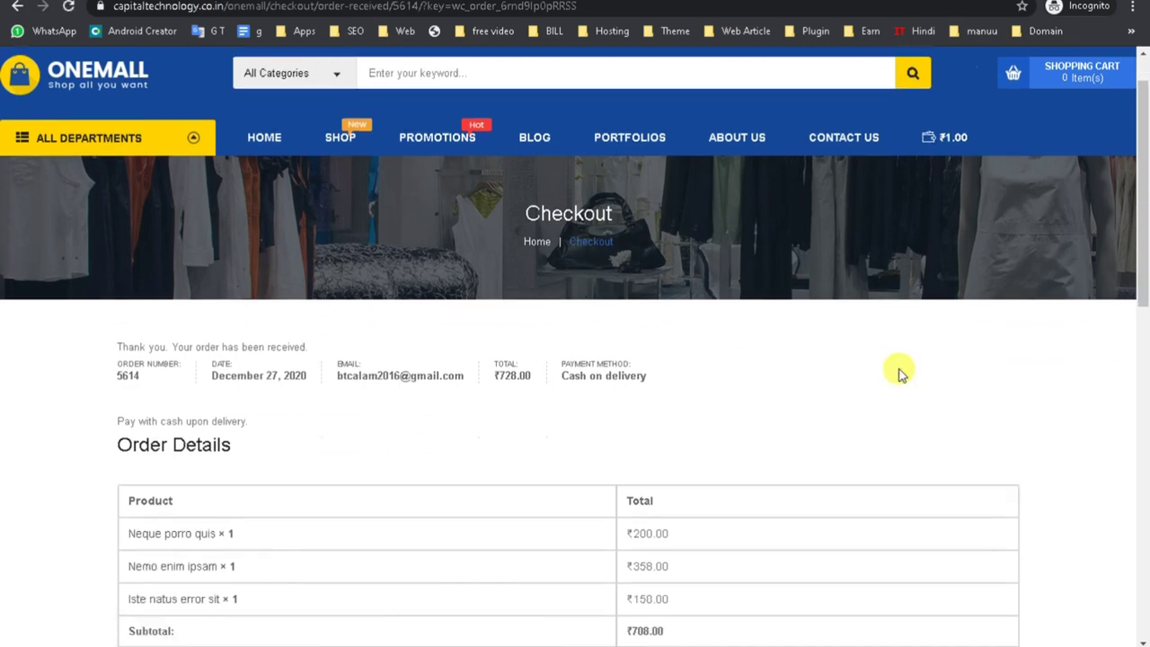
scroll(897, 369, down, 3)
drag(80, 160, 759, 221)
scroll(760, 221, down, 4)
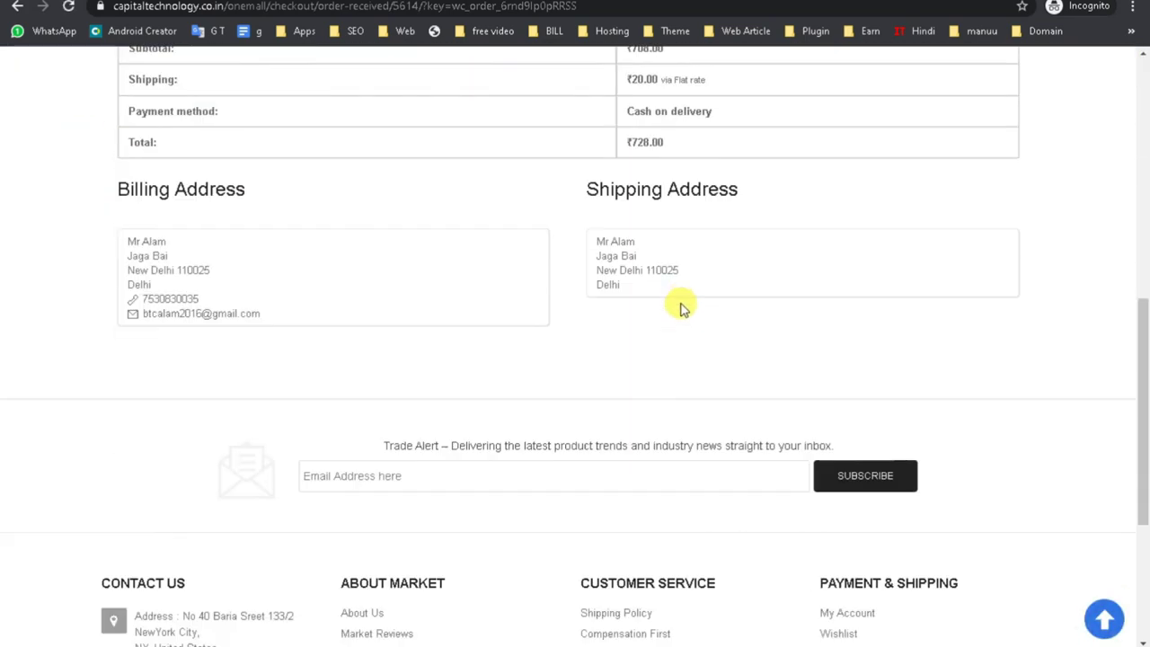
drag(693, 287, 485, 236)
scroll(585, 264, up, 8)
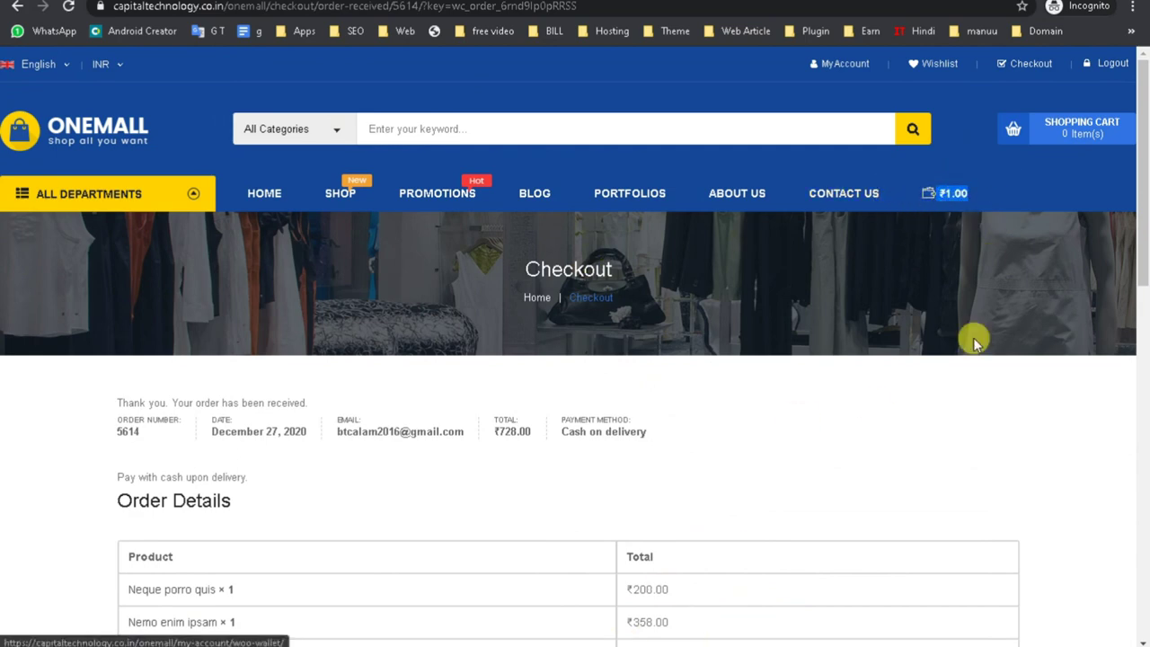
click(453, 618)
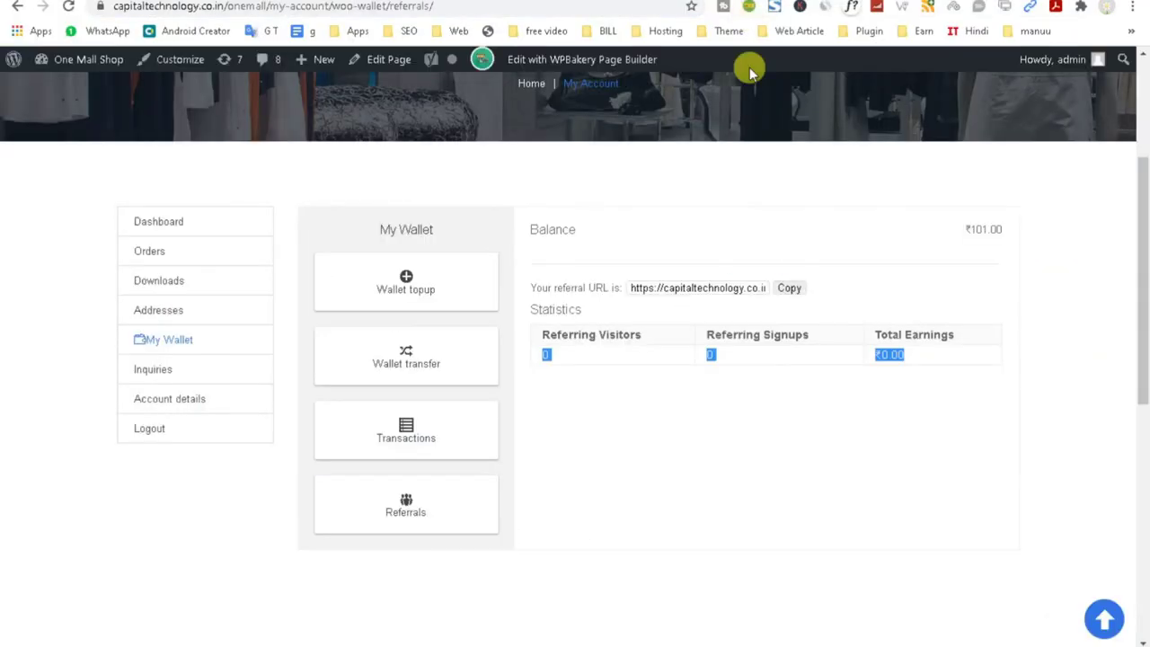
click(762, 438)
click(68, 5)
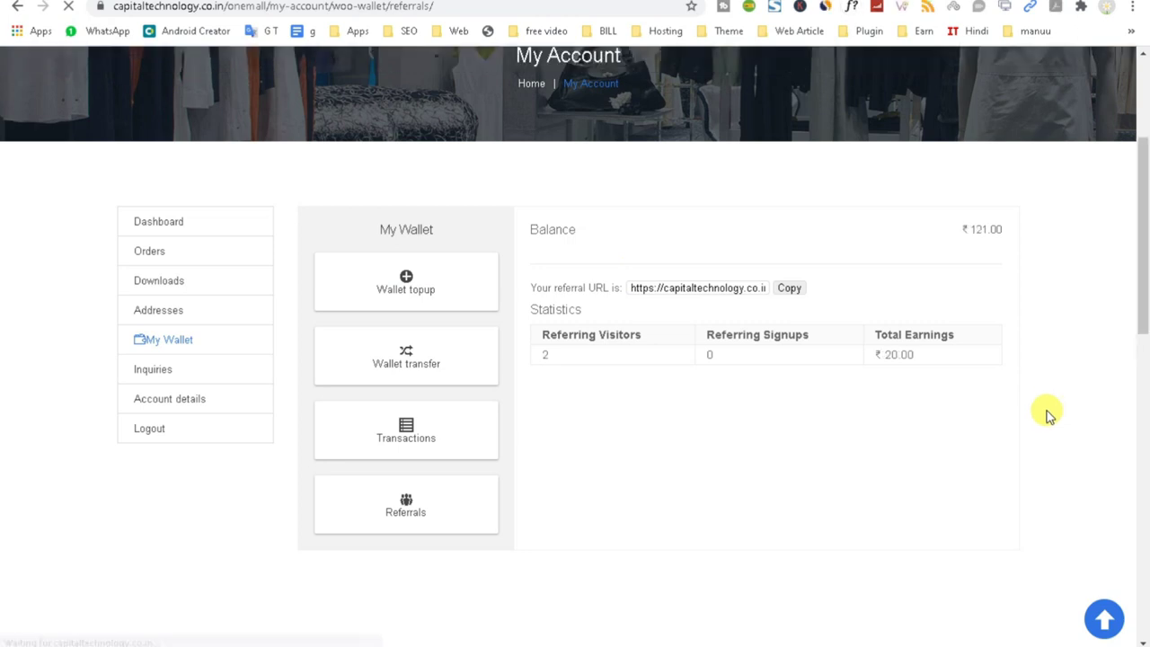
drag(532, 338, 643, 337)
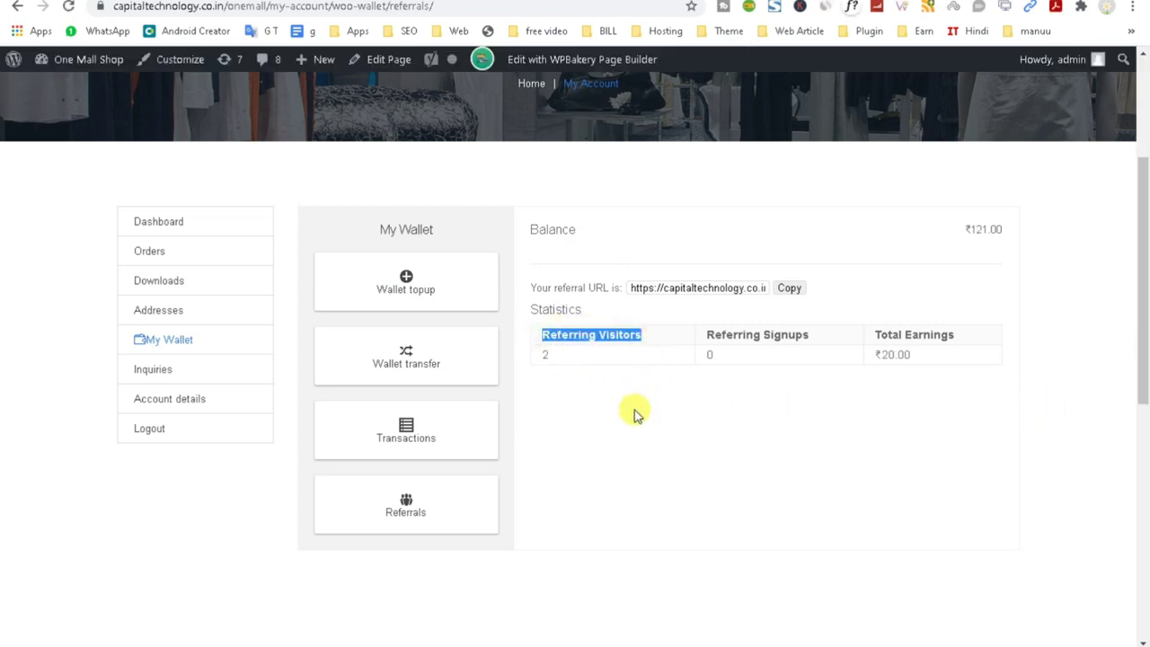
click(565, 360)
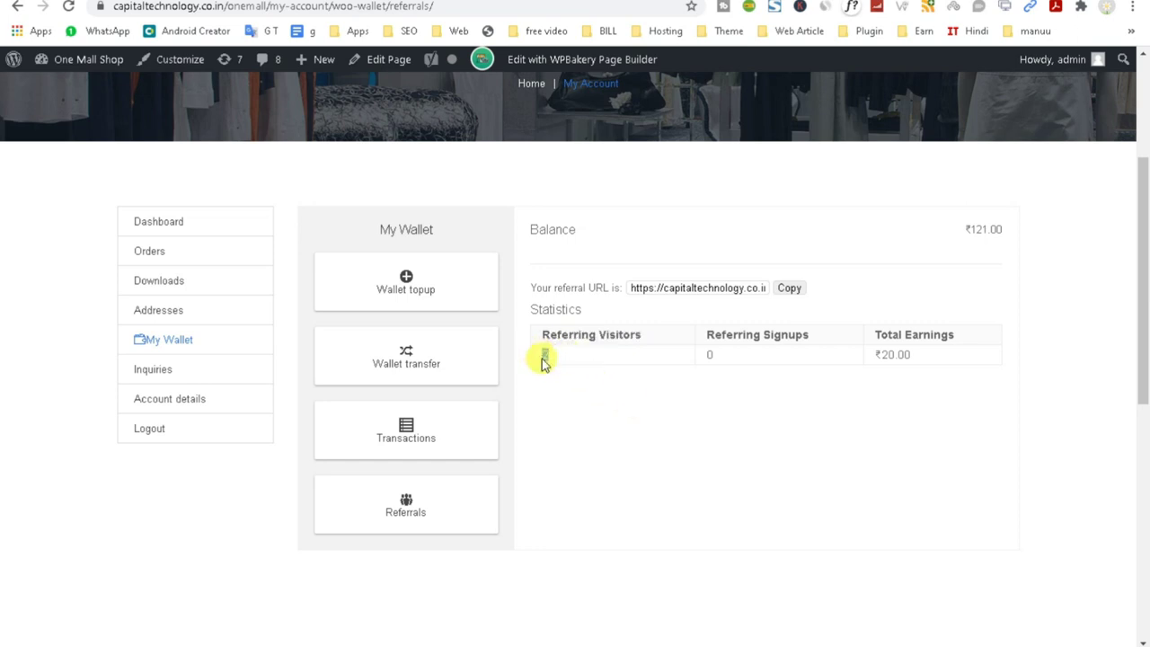
drag(942, 350, 892, 360)
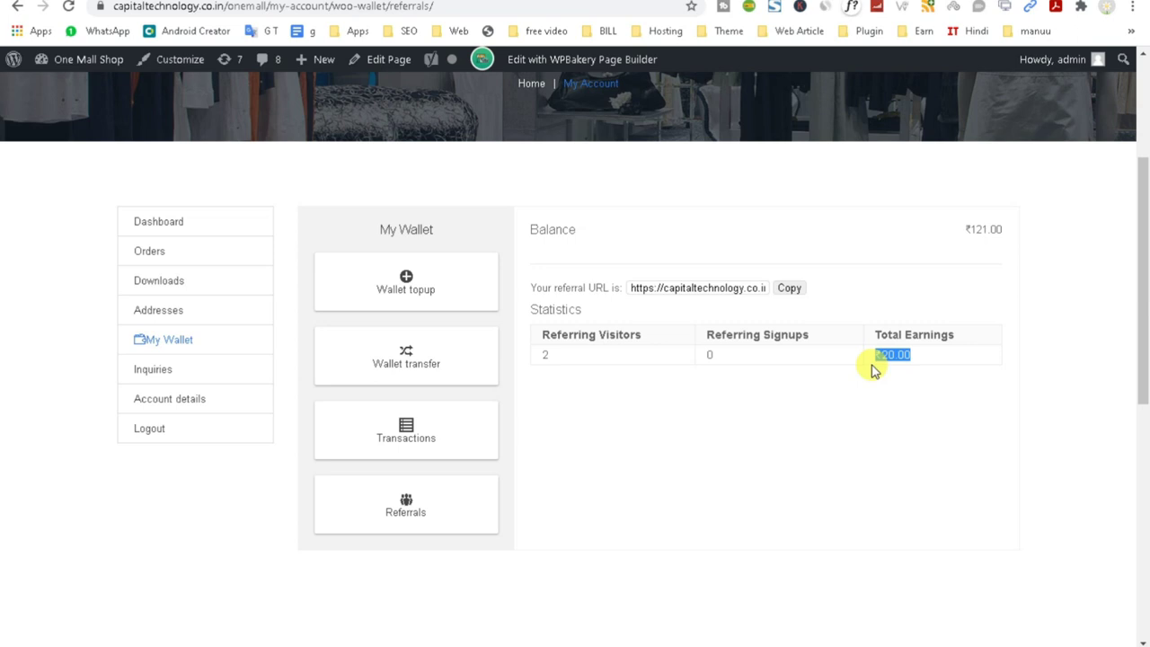
drag(750, 361, 665, 378)
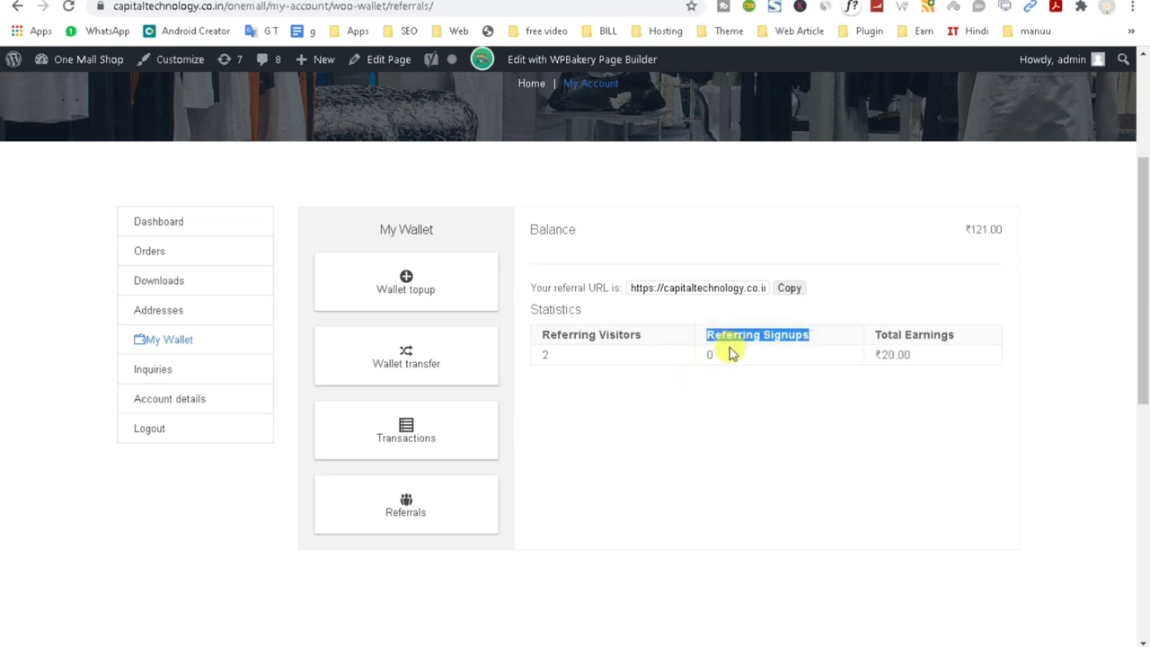
double_click(708, 355)
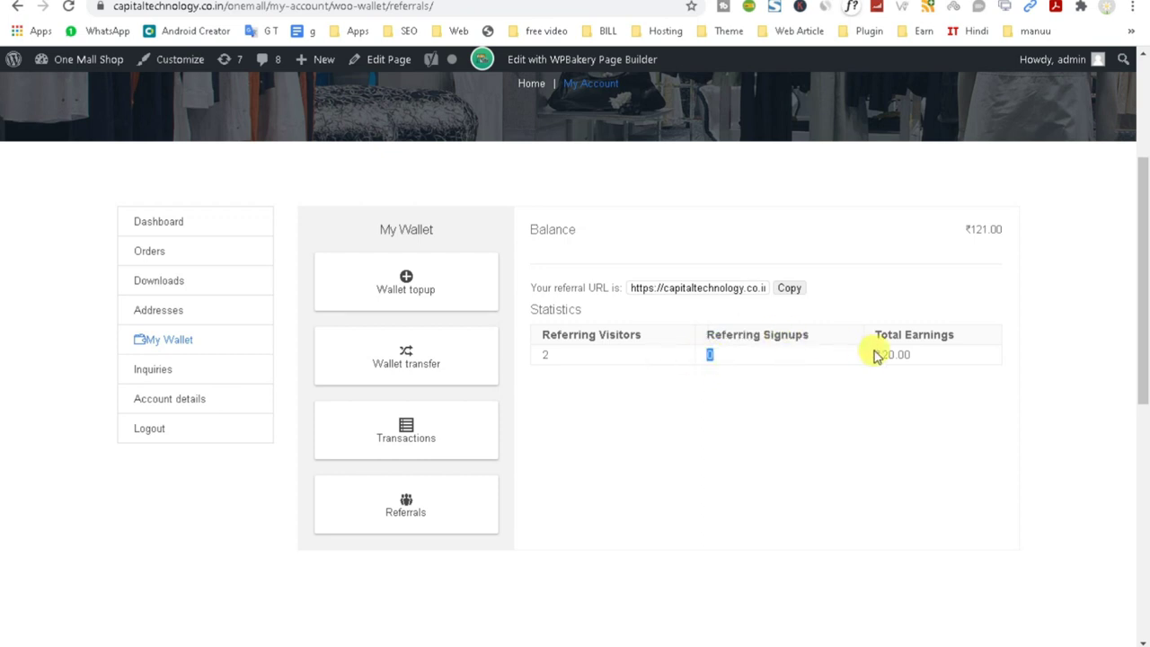
drag(1040, 232, 966, 230)
scroll(983, 265, up, 3)
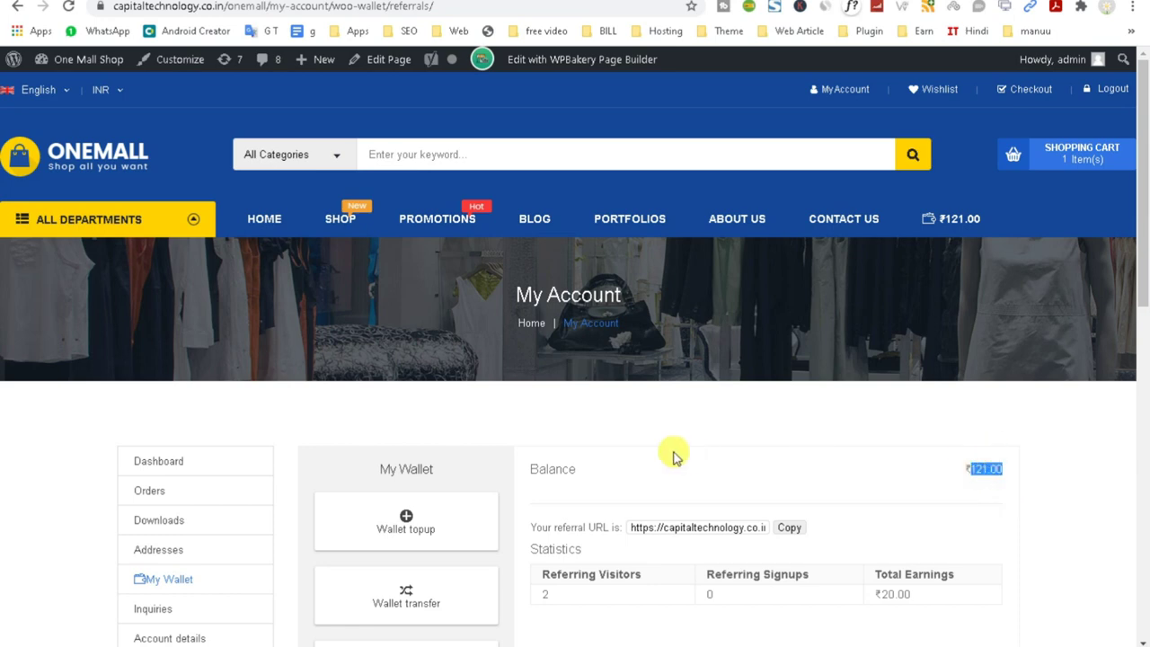
scroll(674, 456, down, 2)
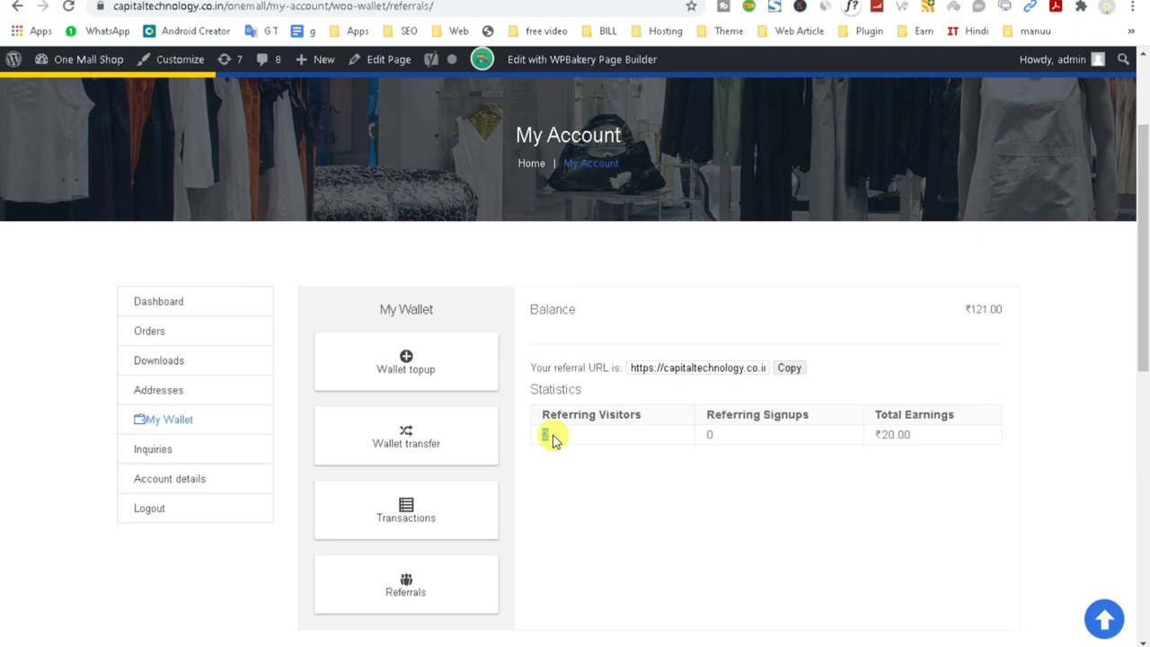
click(582, 618)
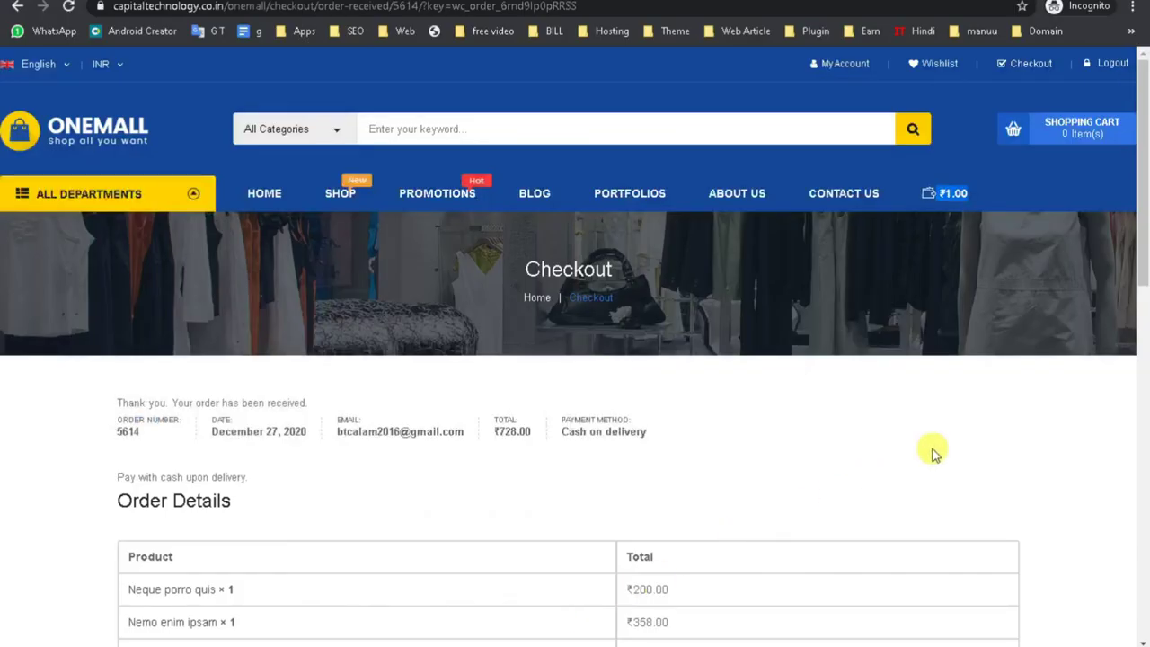
Return to the admin window's WooCommerce Orders list and reload it to show the new order.
scroll(512, 479, down, 5)
scroll(849, 251, up, 2)
scroll(431, 491, up, 3)
scroll(449, 341, down, 4)
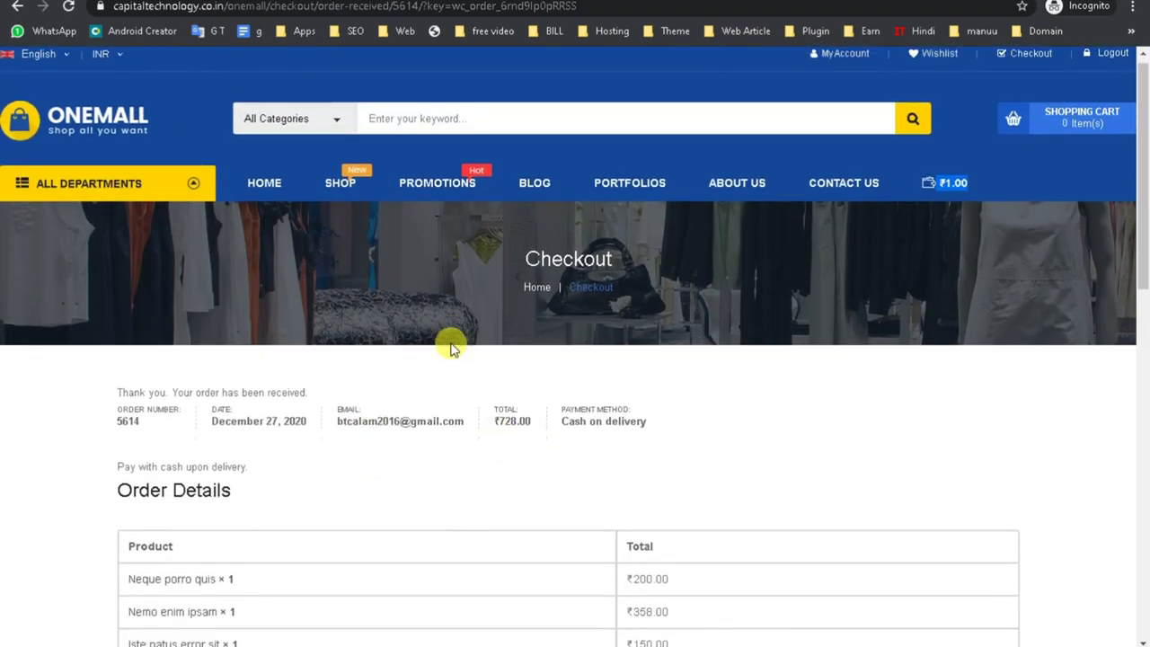
mouse_move(548, 642)
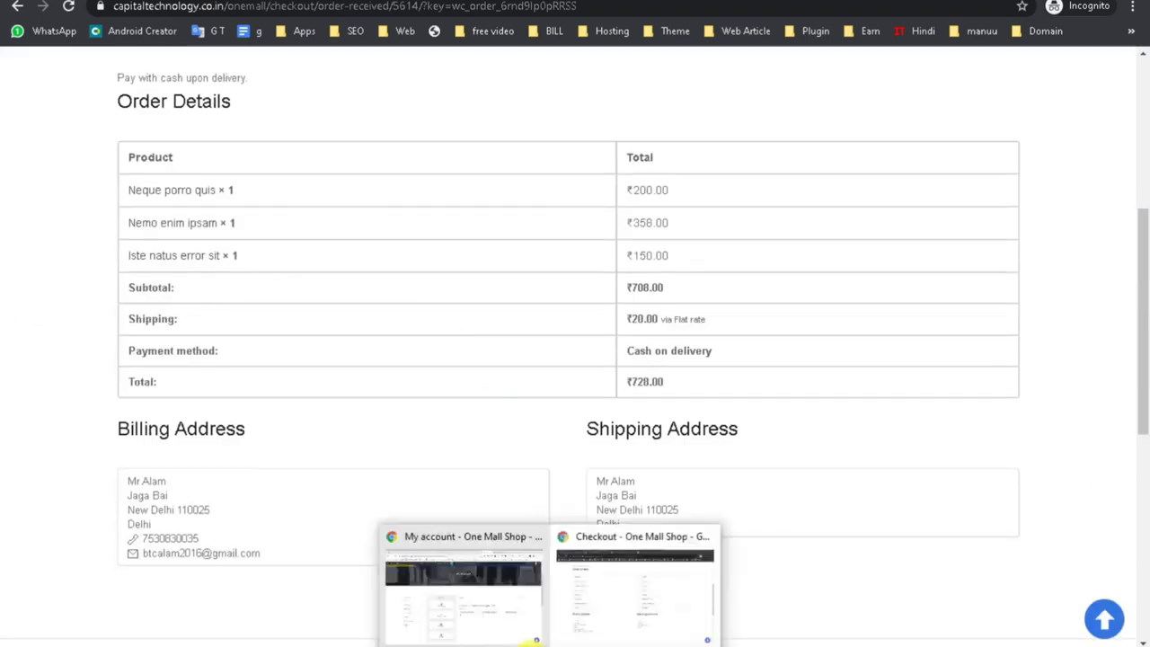
click(454, 616)
scroll(628, 225, up, 2)
key(ctrl+Tab)
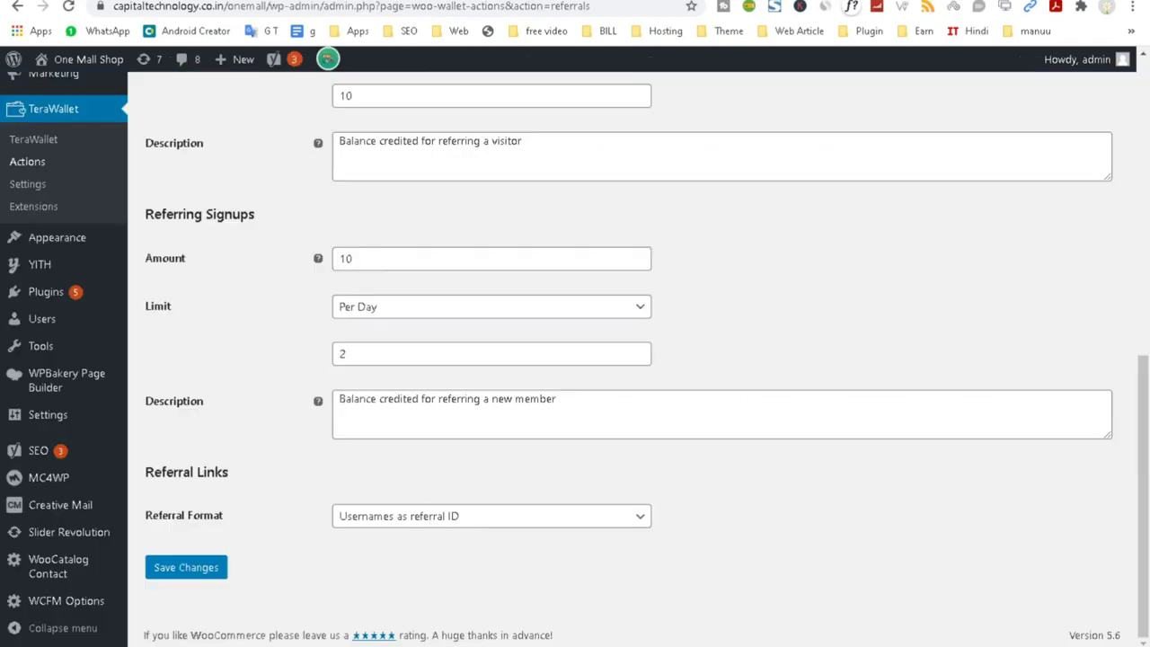
scroll(649, 313, up, 3)
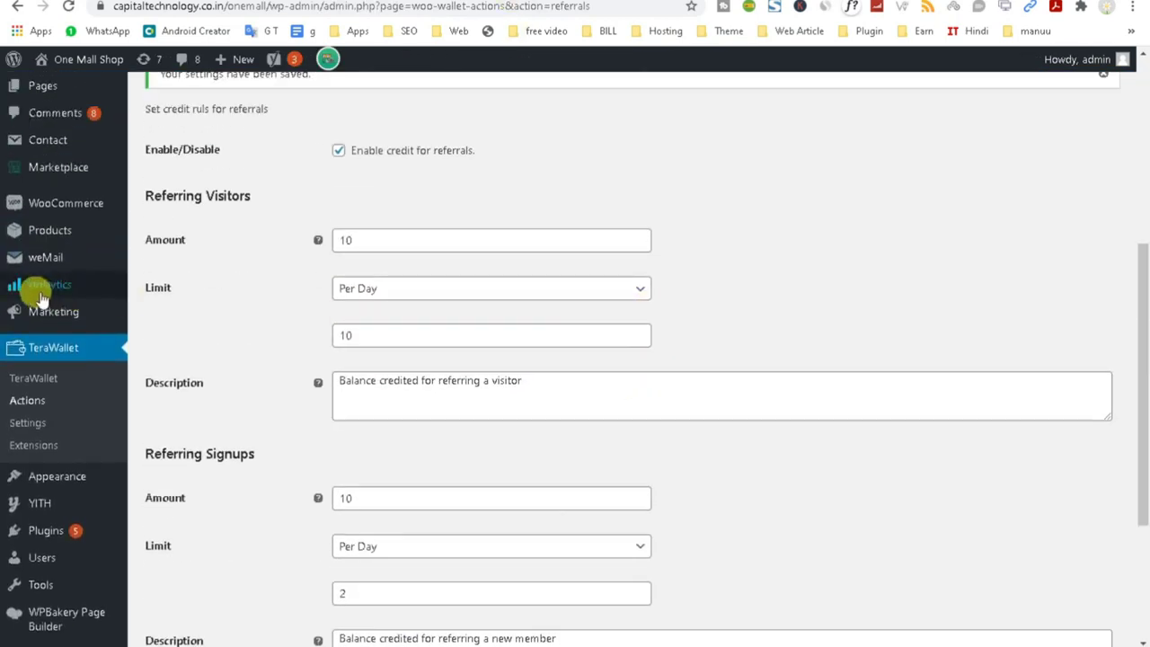
scroll(232, 70, up, 2)
key(alt+Left)
key(alt+Left)
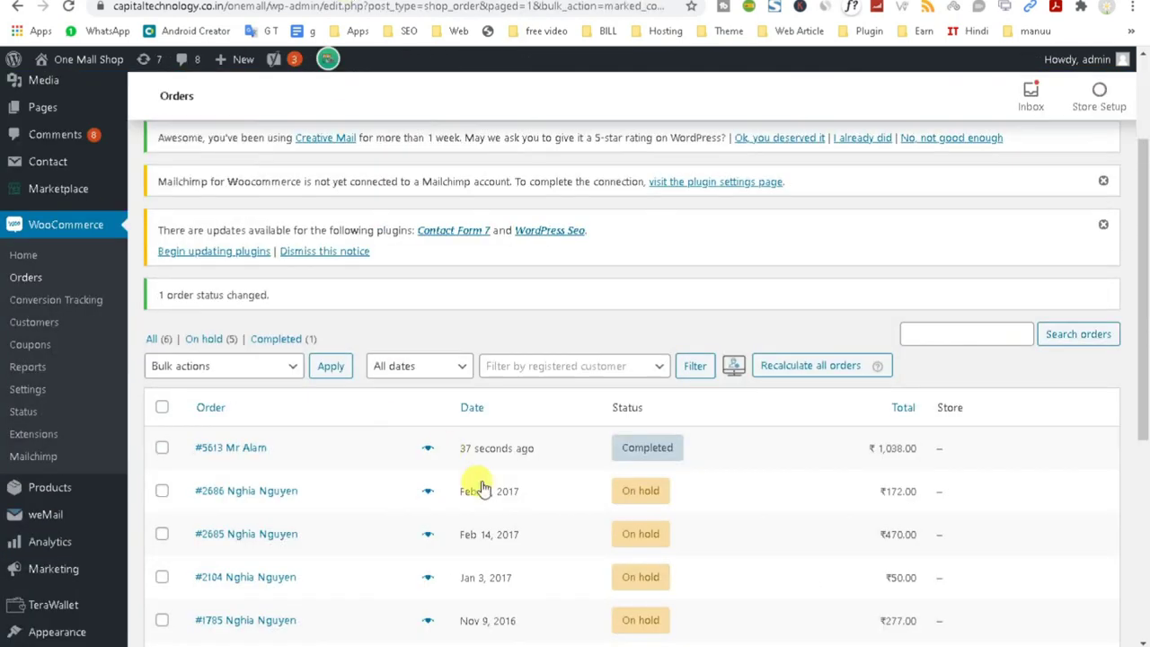
click(70, 7)
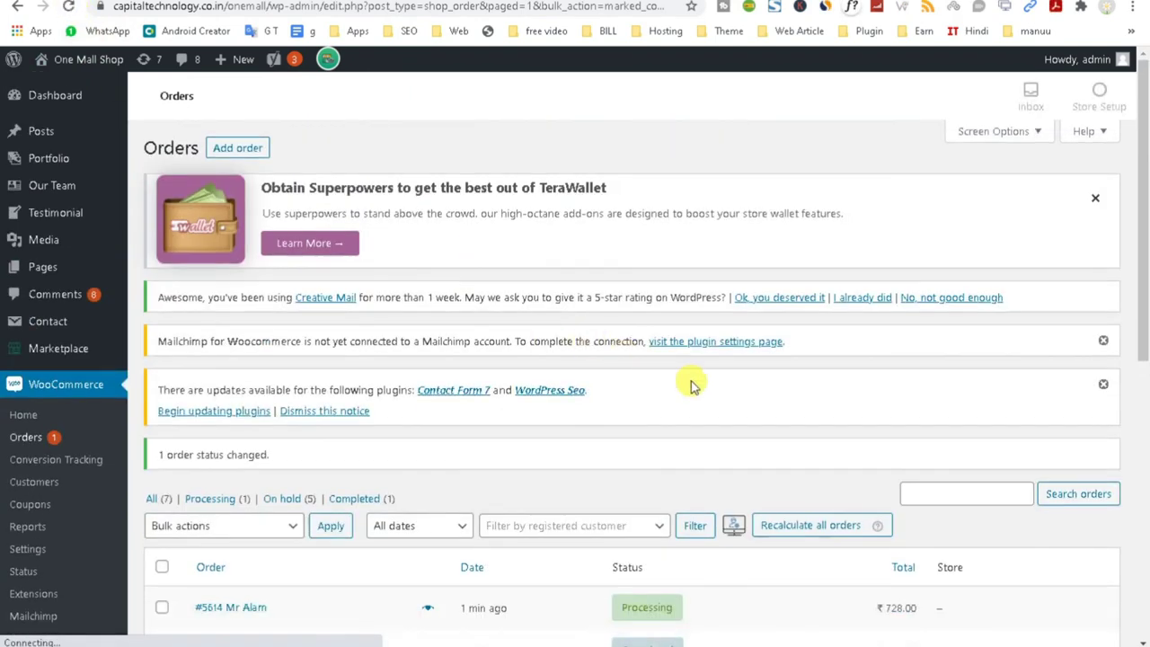
Highlight the new order's ₹728.00 total and open that order for editing.
scroll(763, 442, down, 2)
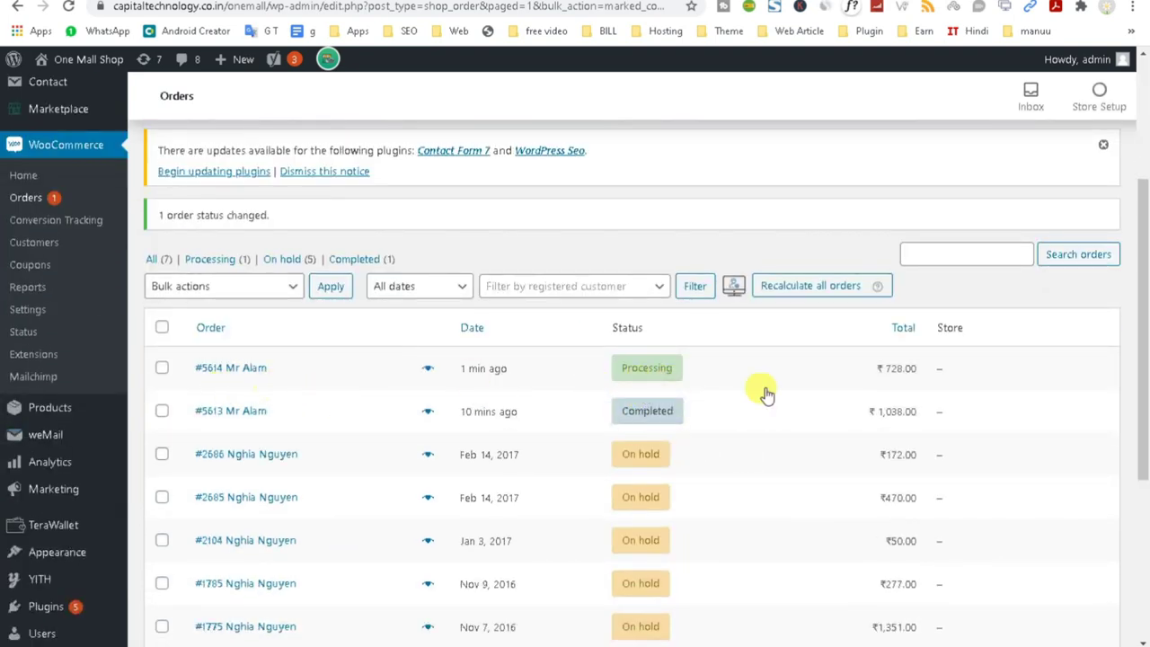
double_click(987, 361)
drag(911, 369, 815, 366)
click(237, 371)
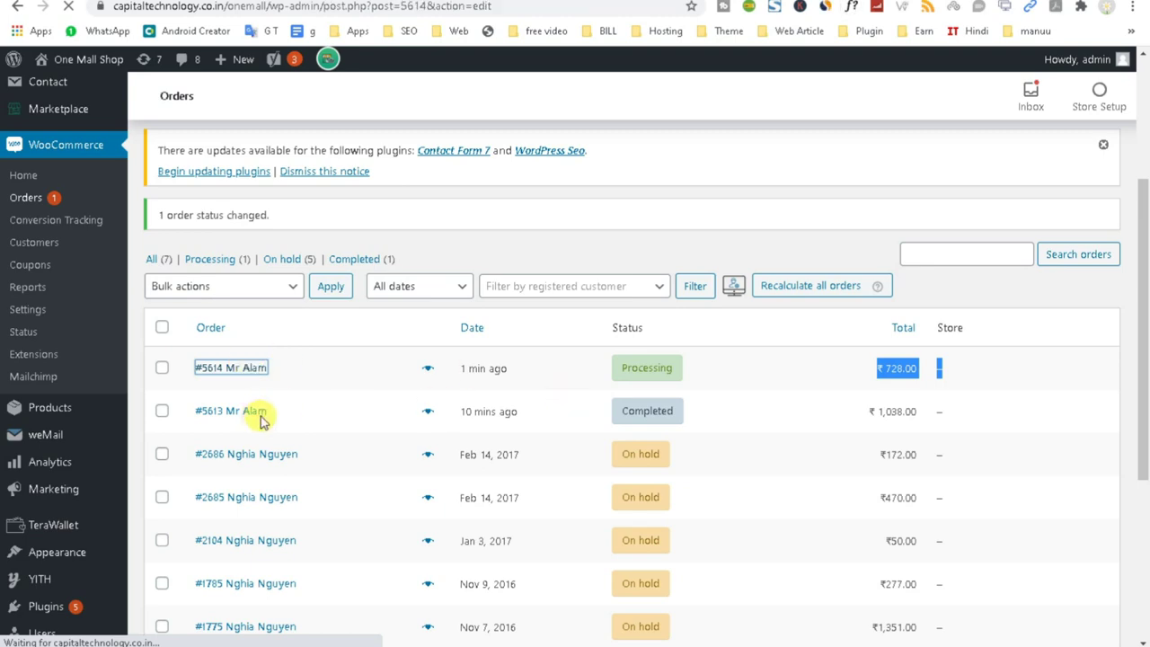
Change the ₹728.00 order's status to Completed and update it.
scroll(341, 404, down, 4)
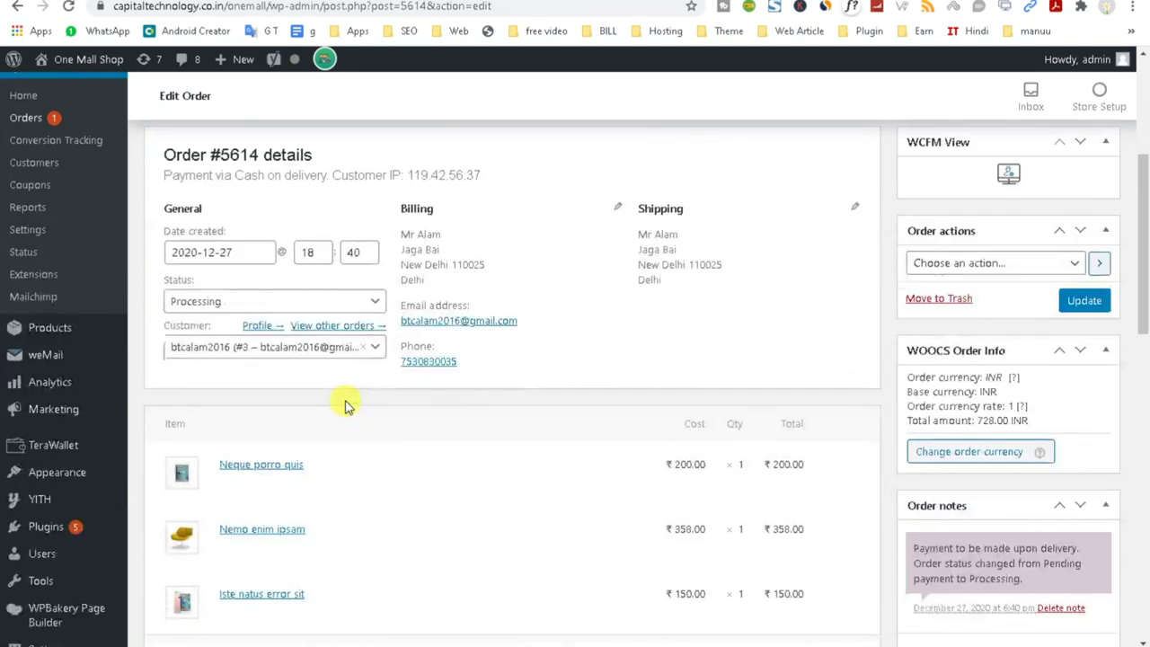
click(265, 304)
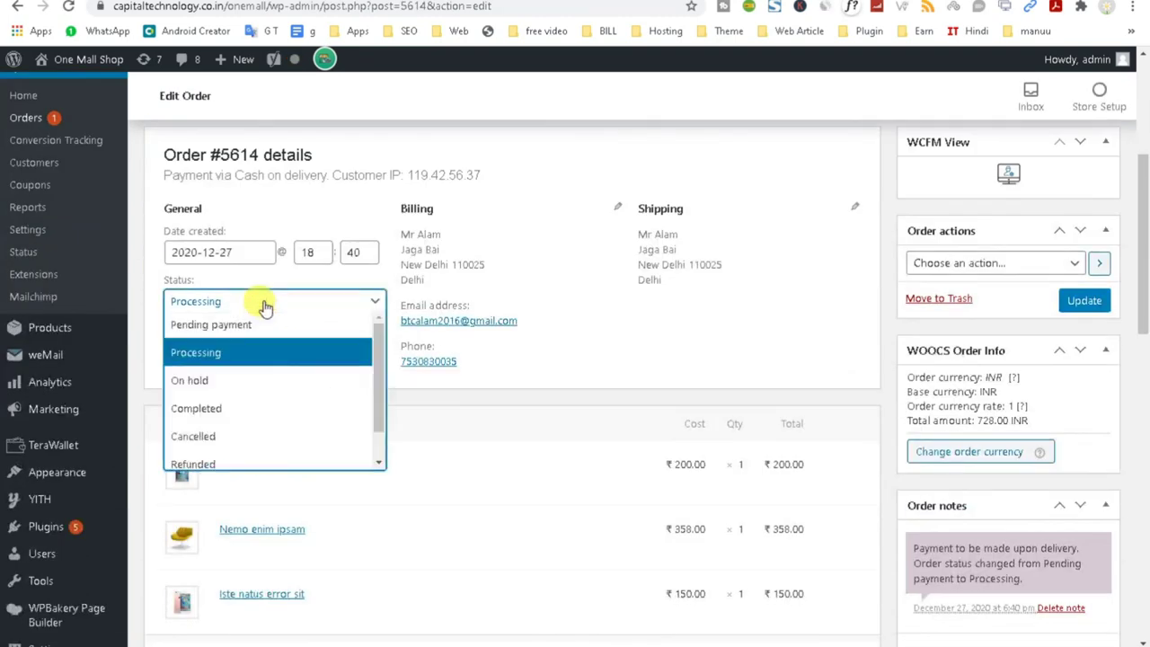
click(232, 409)
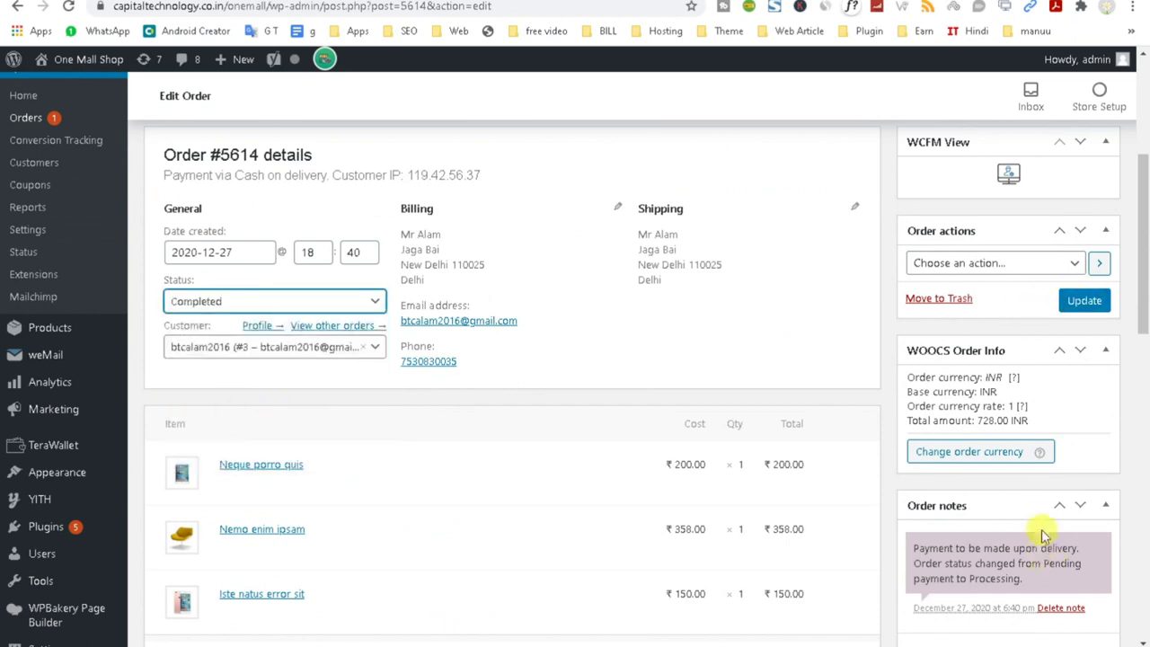
scroll(1038, 512, down, 4)
scroll(1051, 332, up, 4)
click(1078, 301)
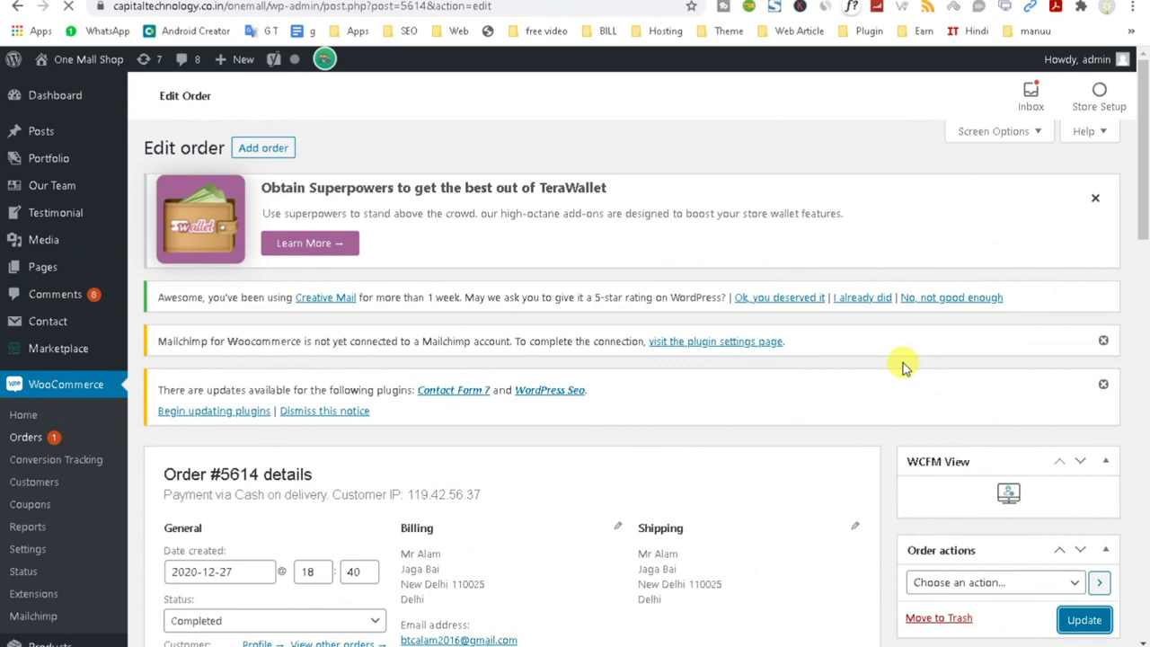
Switch back to the storefront's order confirmation window.
scroll(859, 404, down, 10)
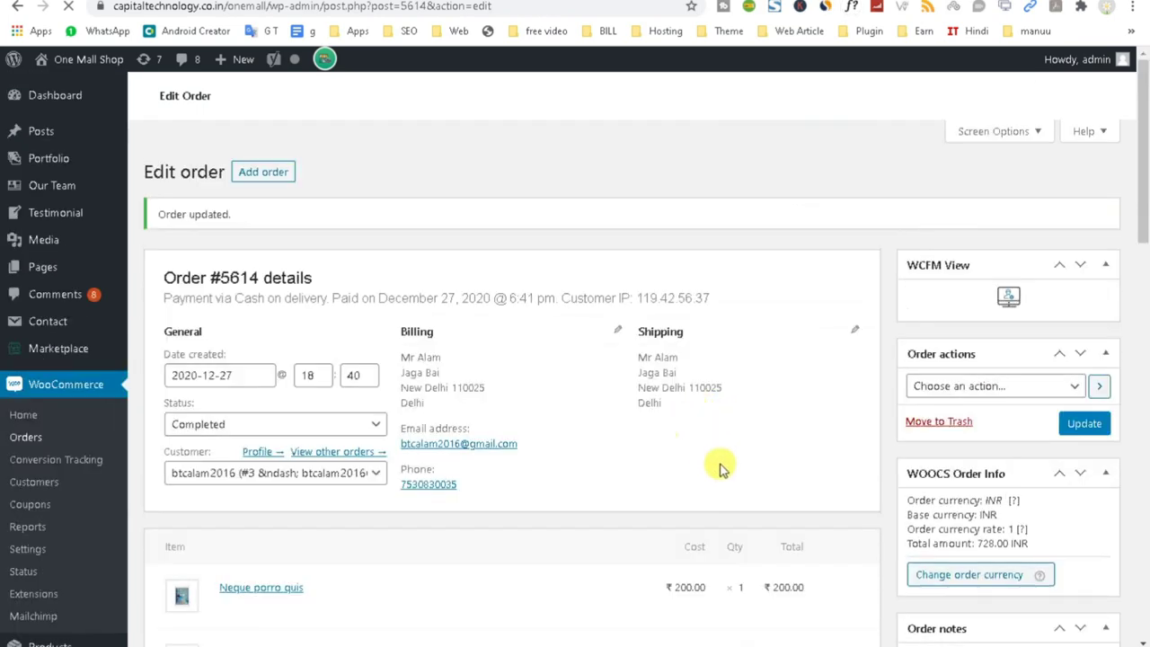
scroll(617, 629, down, 4)
mouse_move(620, 642)
click(623, 617)
scroll(716, 304, up, 5)
Reload the order-received page and highlight the ₹728.00 order total.
scroll(716, 304, up, 2)
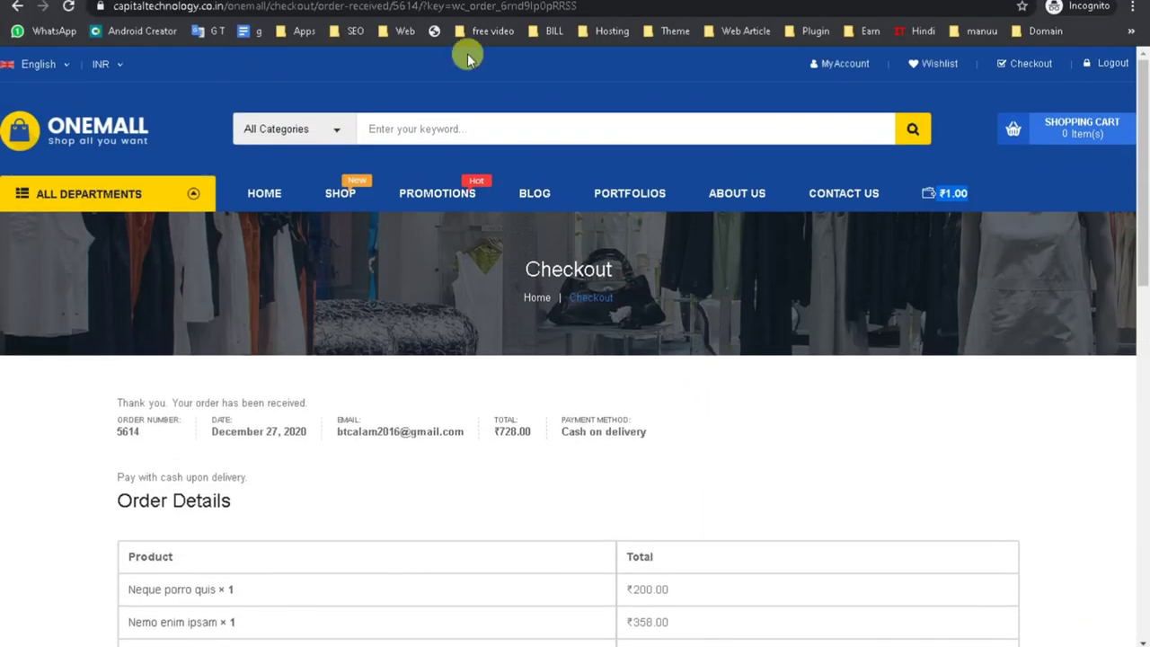
click(68, 7)
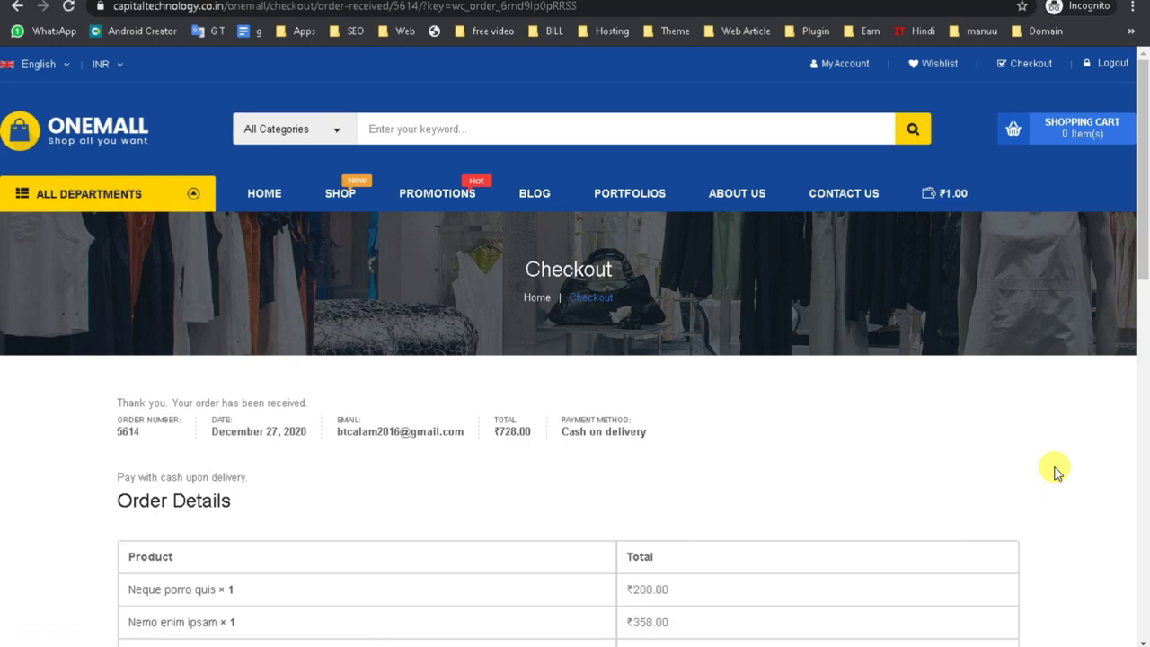
drag(982, 185, 1091, 200)
scroll(890, 377, down, 3)
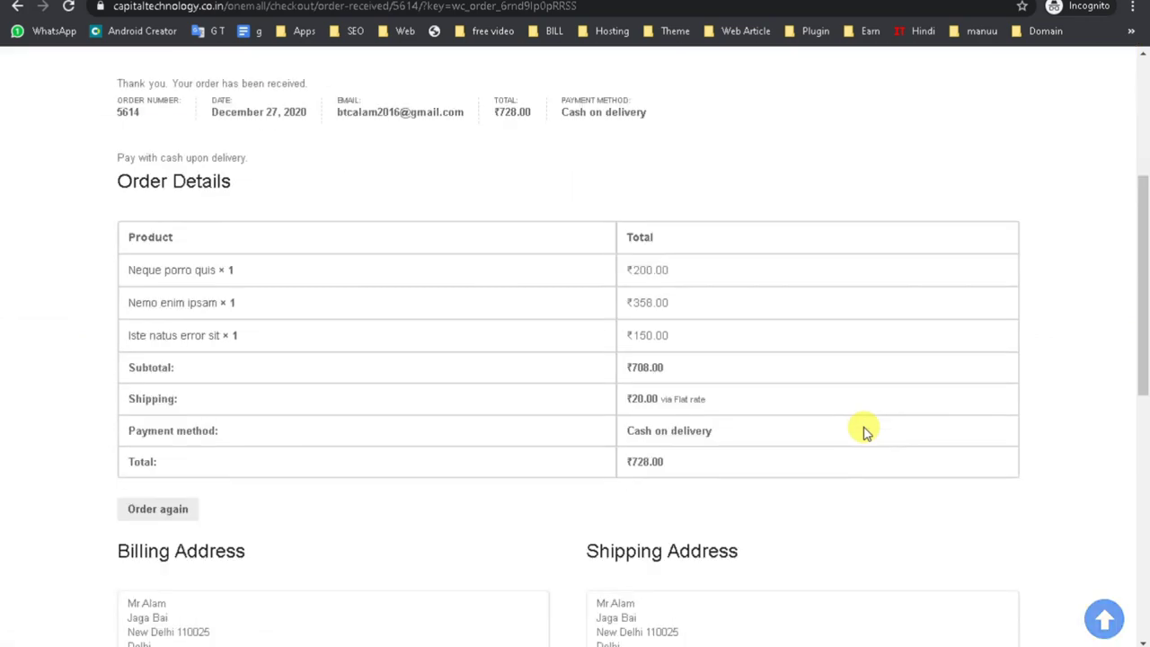
scroll(862, 432, up, 3)
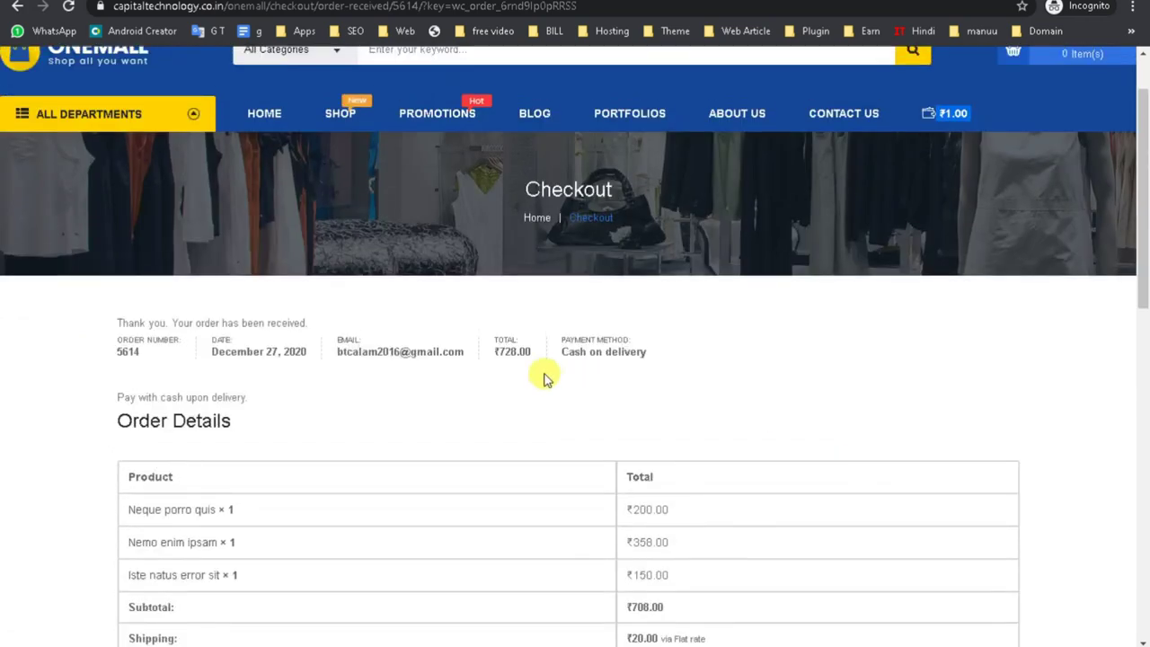
drag(483, 350, 551, 357)
double_click(514, 351)
Highlight the ₹20.00 Flat rate Shipping row, then switch to the order's admin edit window.
scroll(694, 313, up, 1)
scroll(694, 312, up, 1)
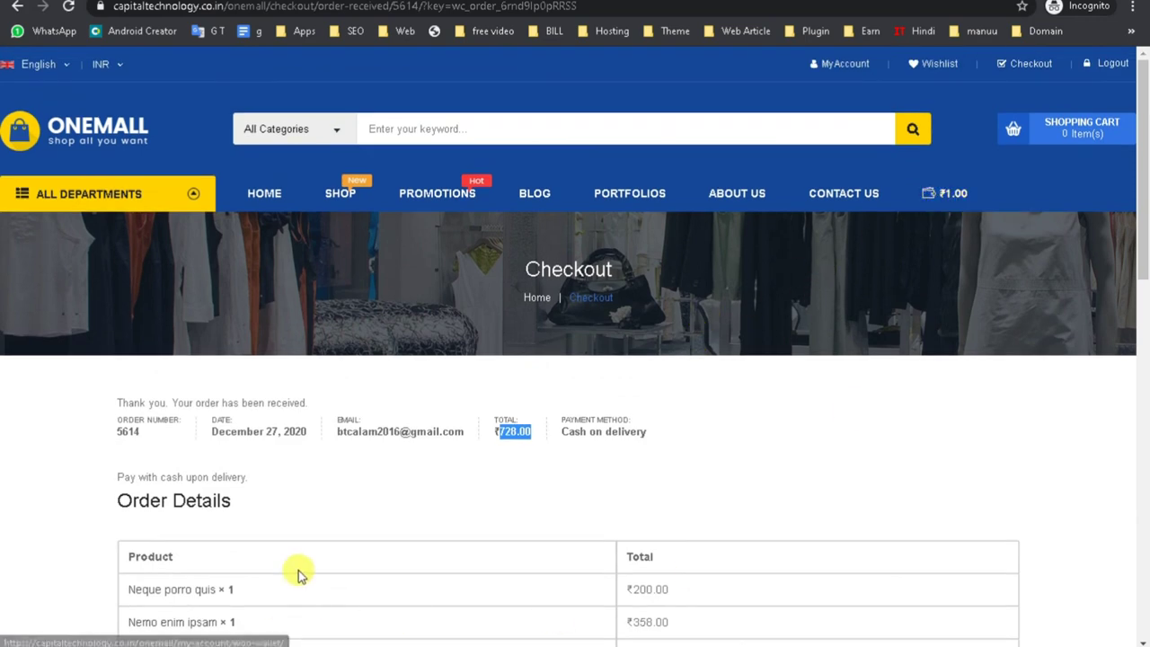
scroll(557, 477, down, 3)
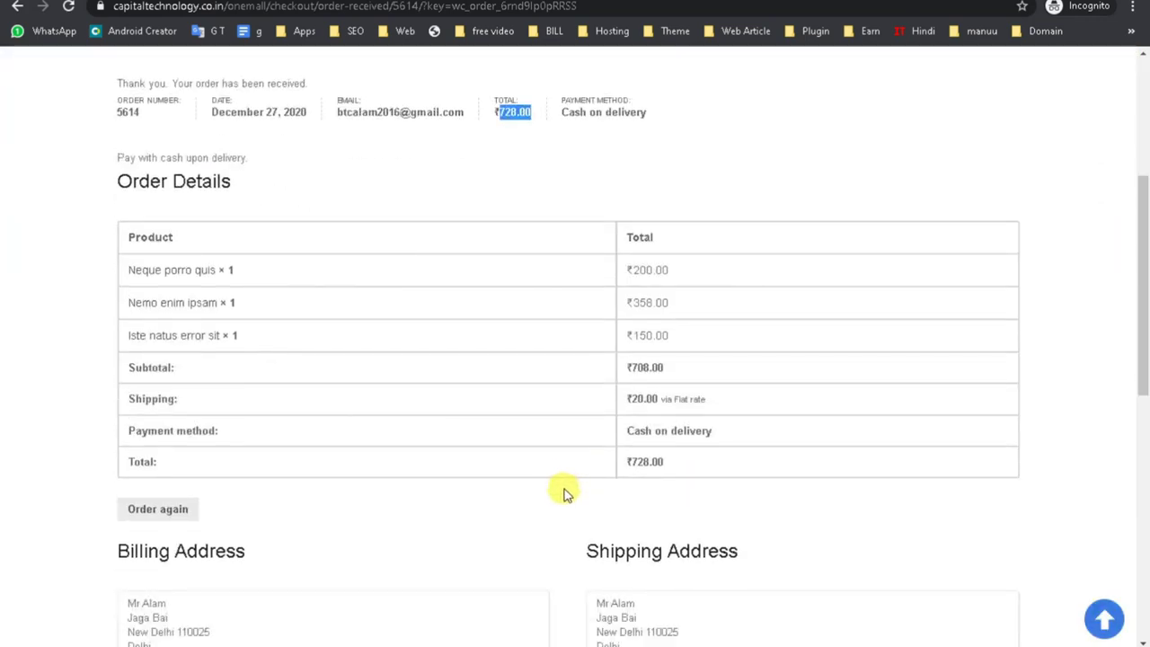
drag(762, 428, 64, 461)
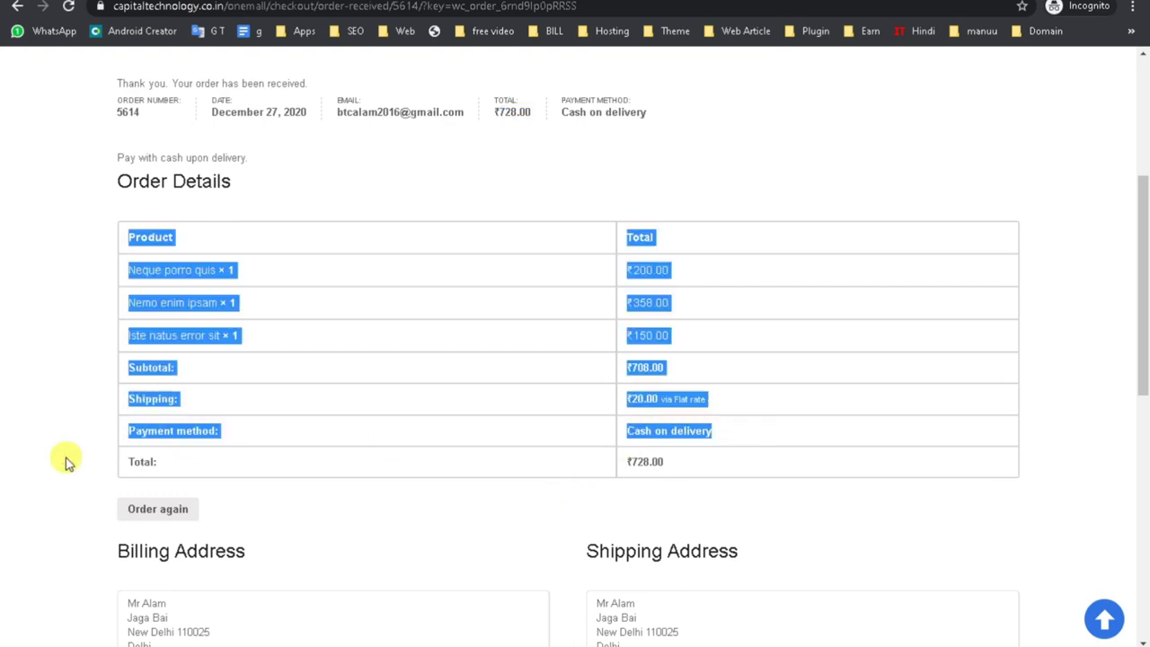
click(390, 475)
drag(123, 403, 774, 416)
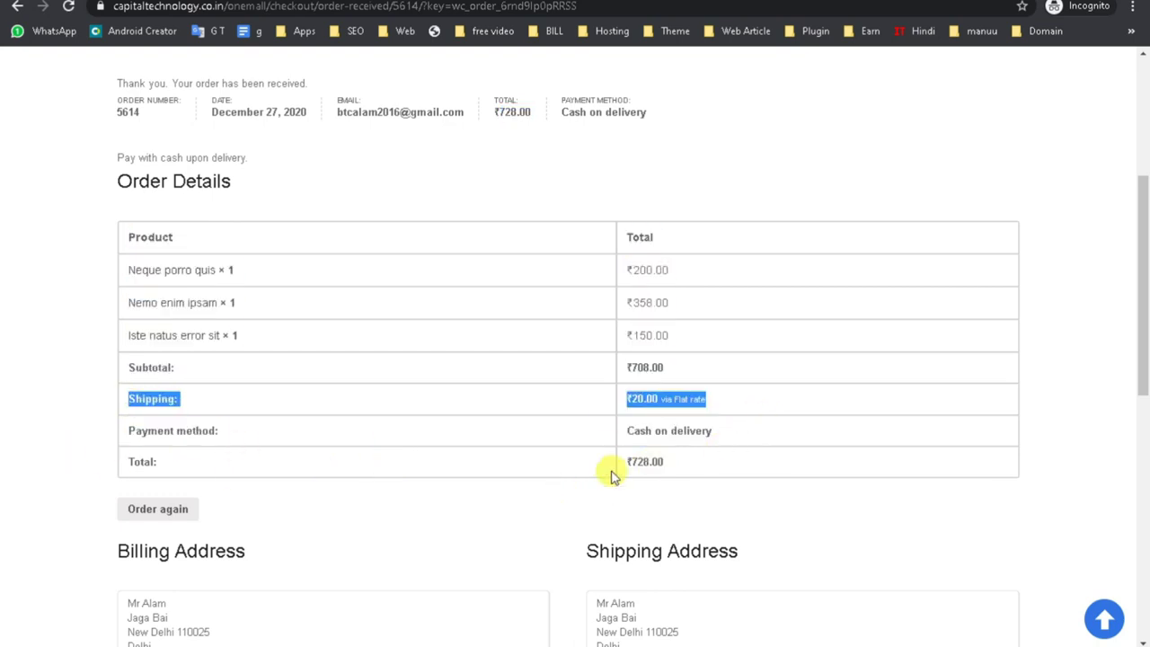
click(549, 645)
click(508, 631)
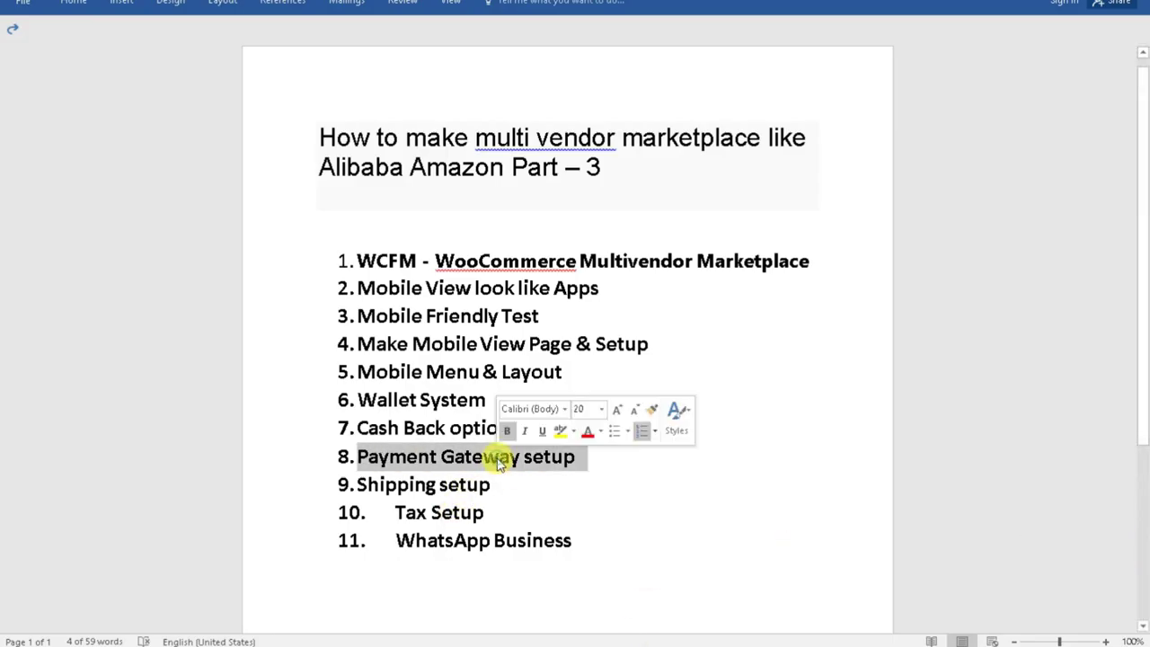
triple_click(400, 428)
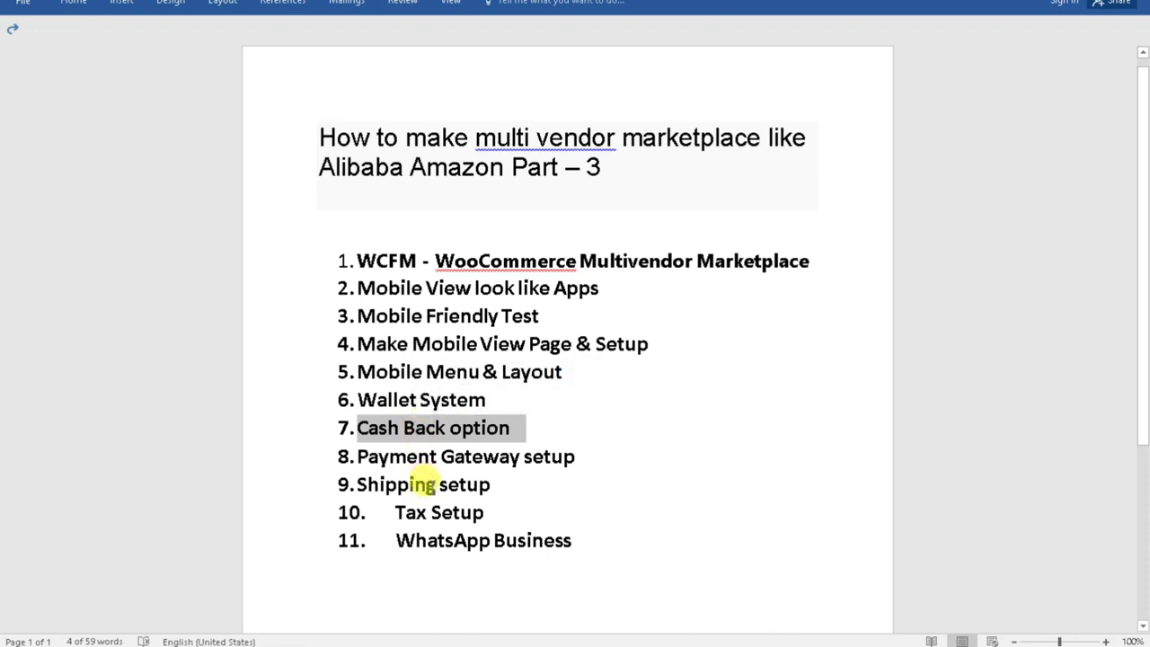
triple_click(429, 485)
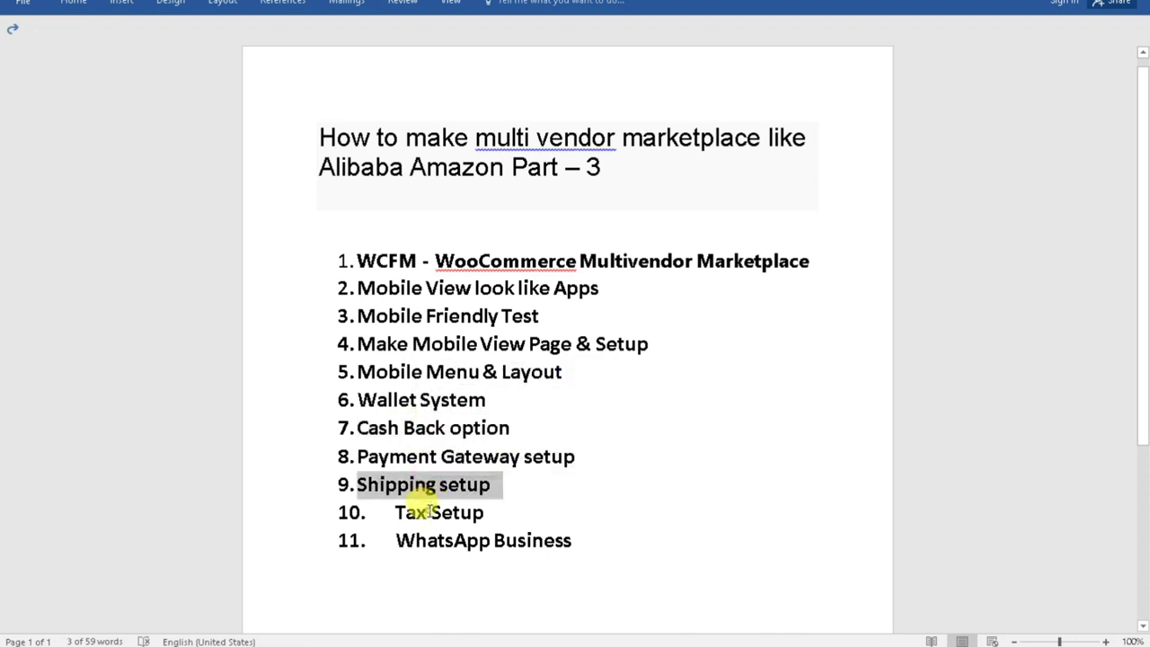
triple_click(419, 512)
double_click(457, 543)
triple_click(457, 542)
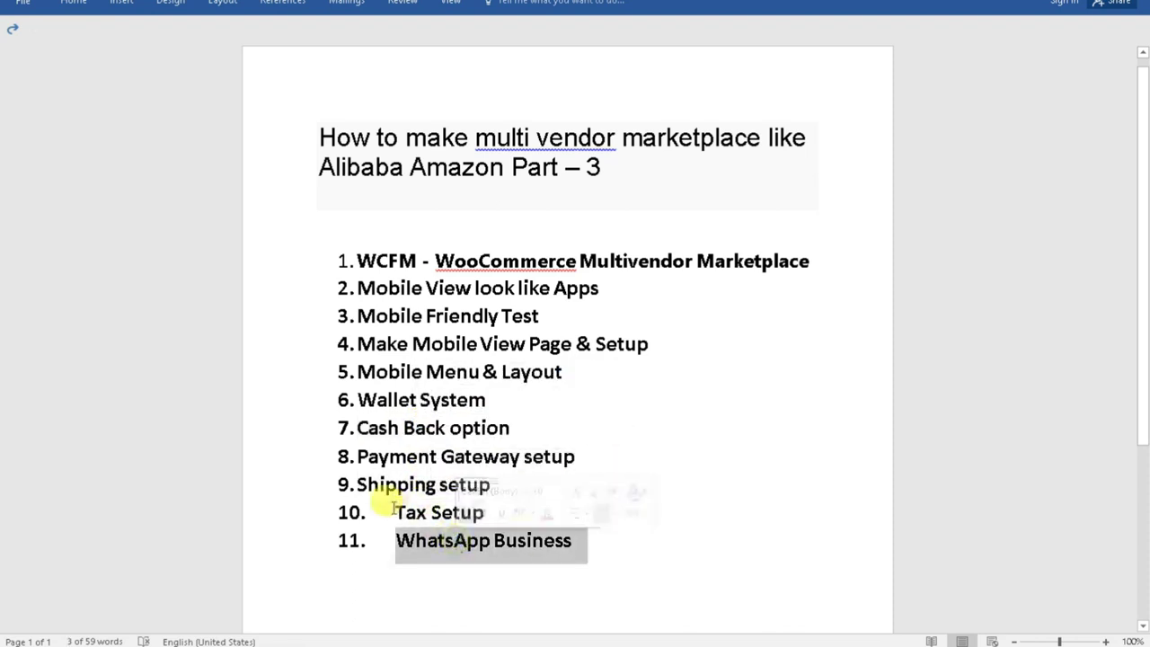
click(396, 512)
double_click(397, 512)
triple_click(367, 487)
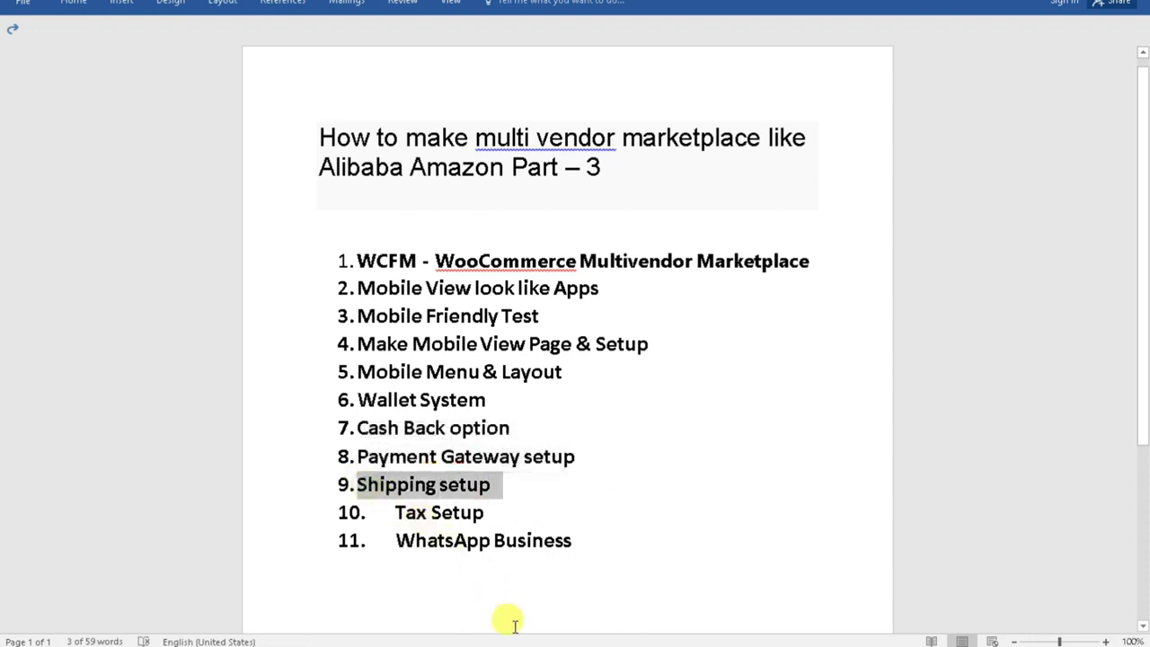
click(477, 616)
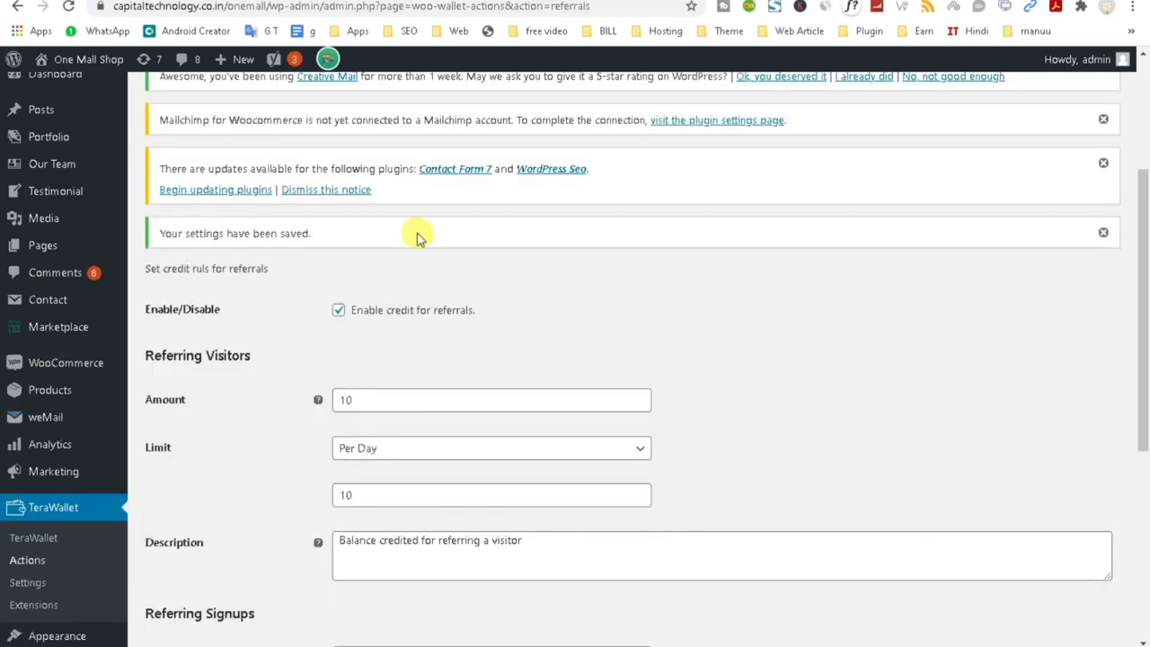
Open WooCommerce Settings, landing on the General tab's store address section.
scroll(377, 314, up, 3)
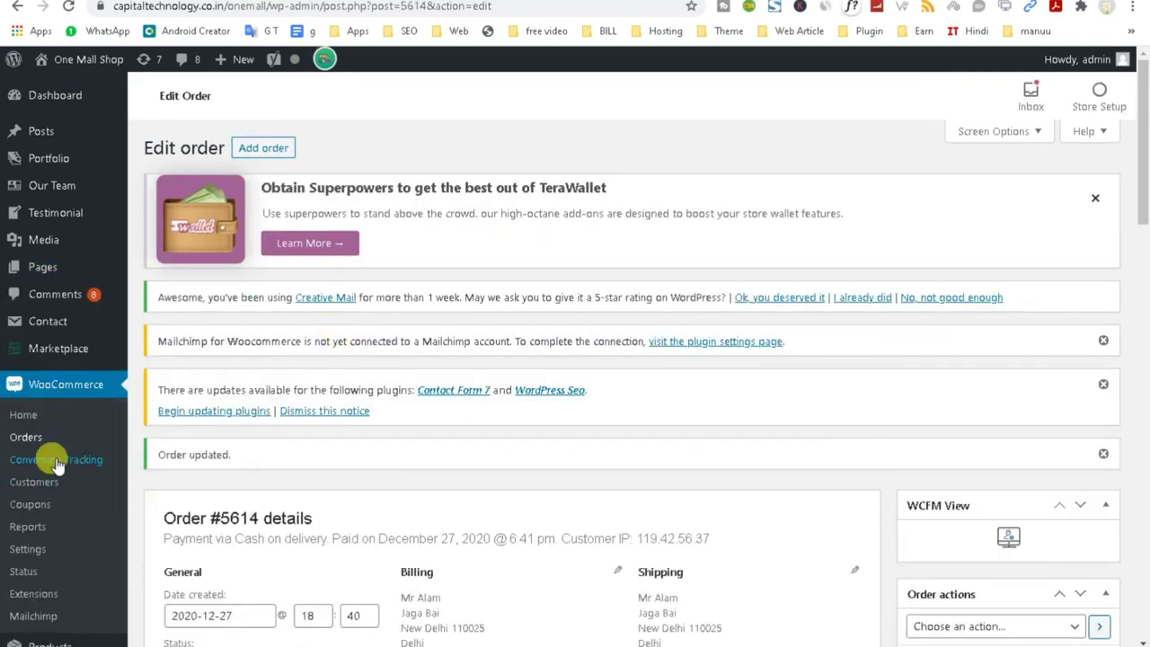
scroll(106, 532, down, 1)
click(36, 473)
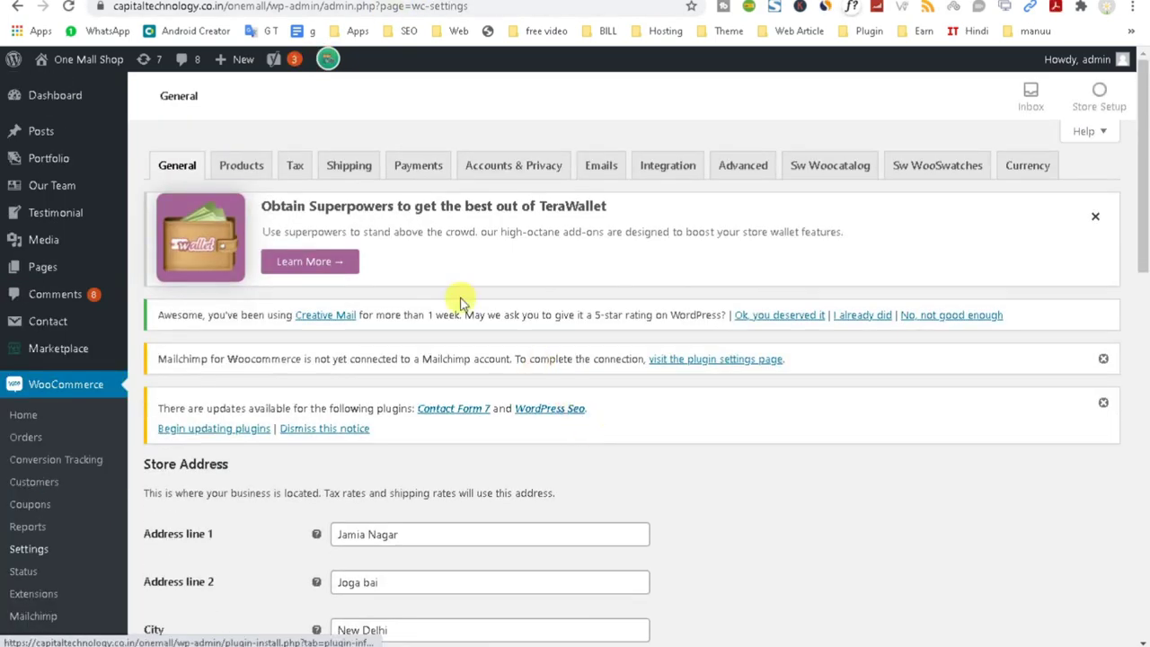
Go to the Shipping settings and edit the Delhi zone covering India.
click(350, 167)
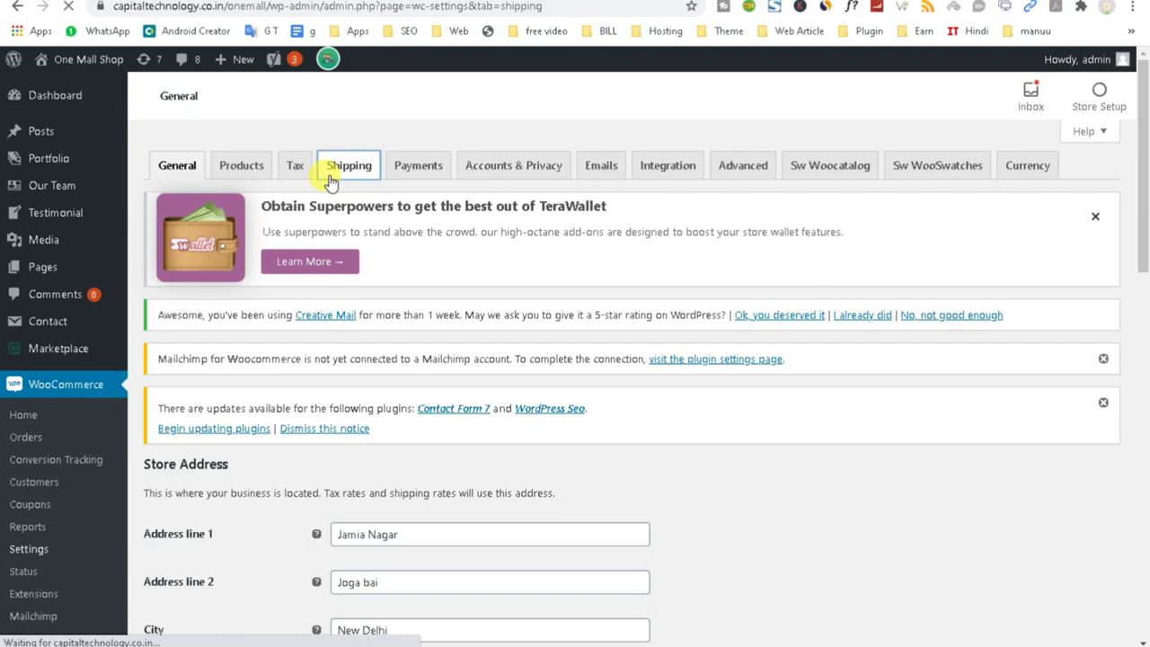
scroll(406, 359, down, 3)
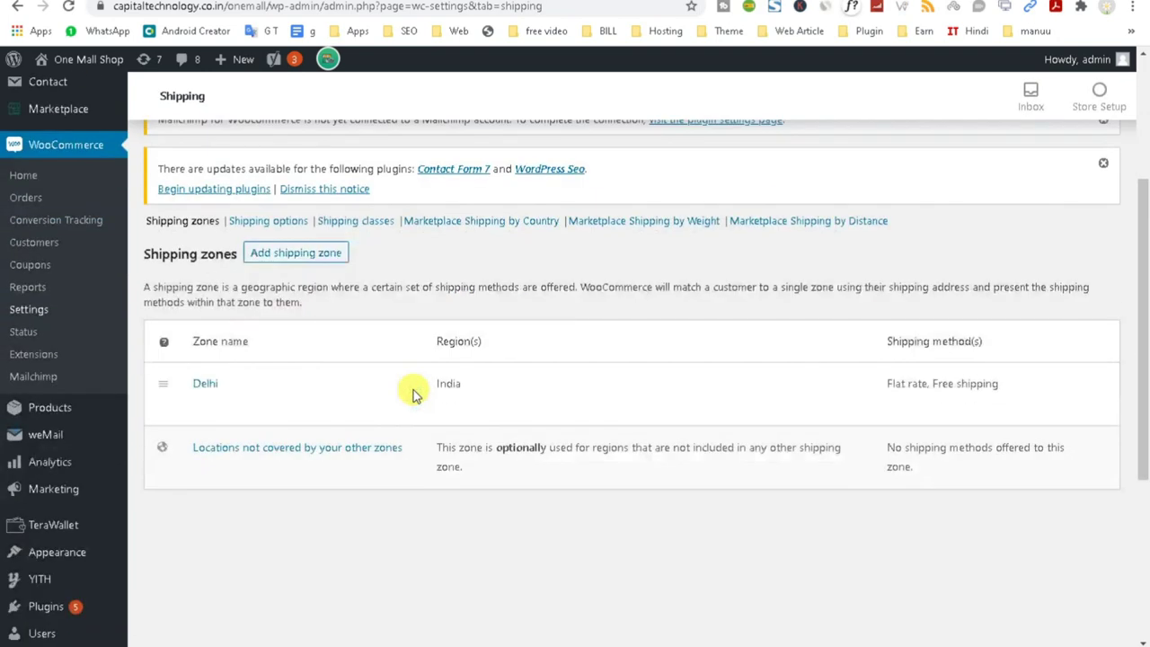
mouse_move(231, 410)
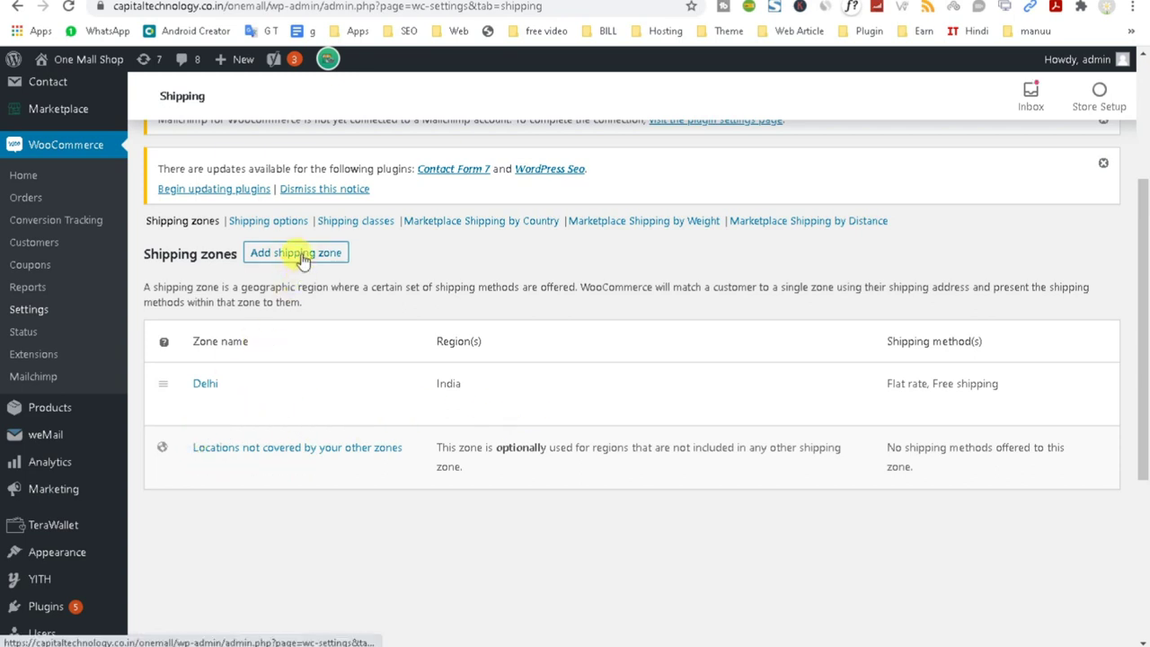
click(200, 405)
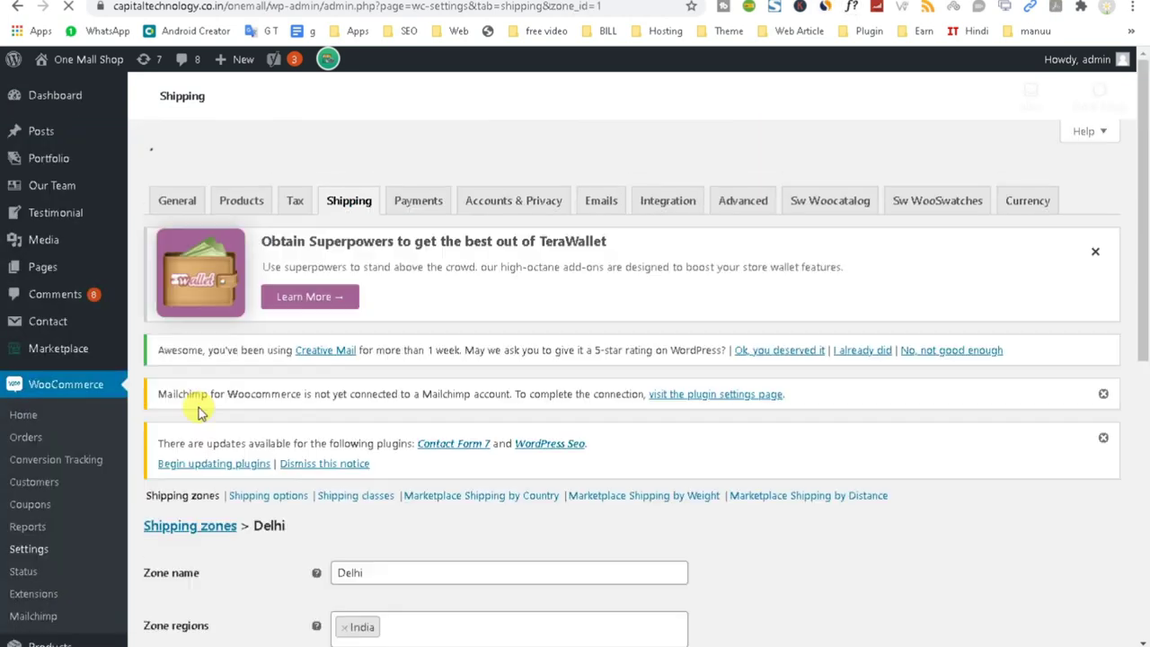
Check the Free shipping method's minimum order amount of 500.
scroll(663, 437, down, 4)
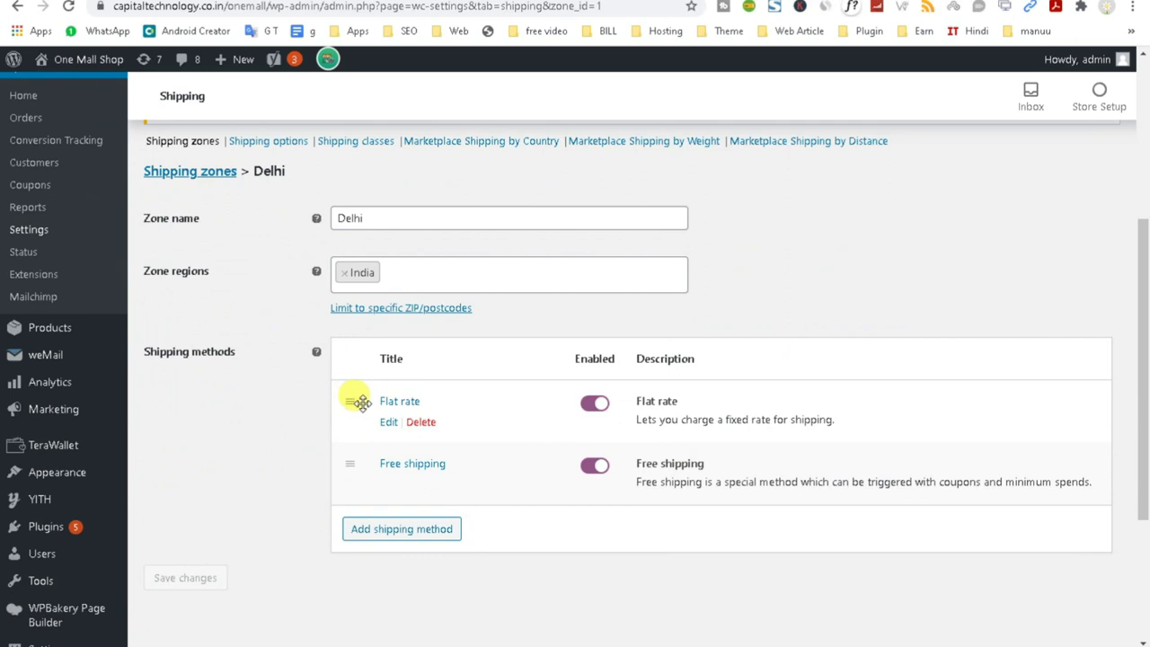
mouse_move(390, 470)
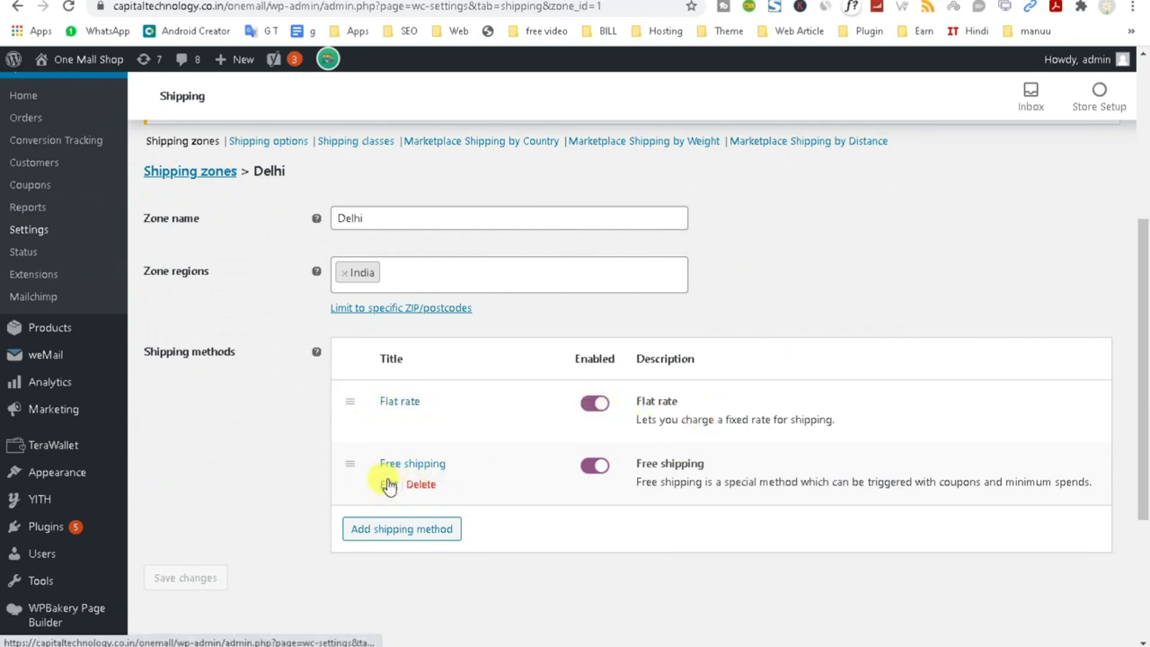
click(388, 487)
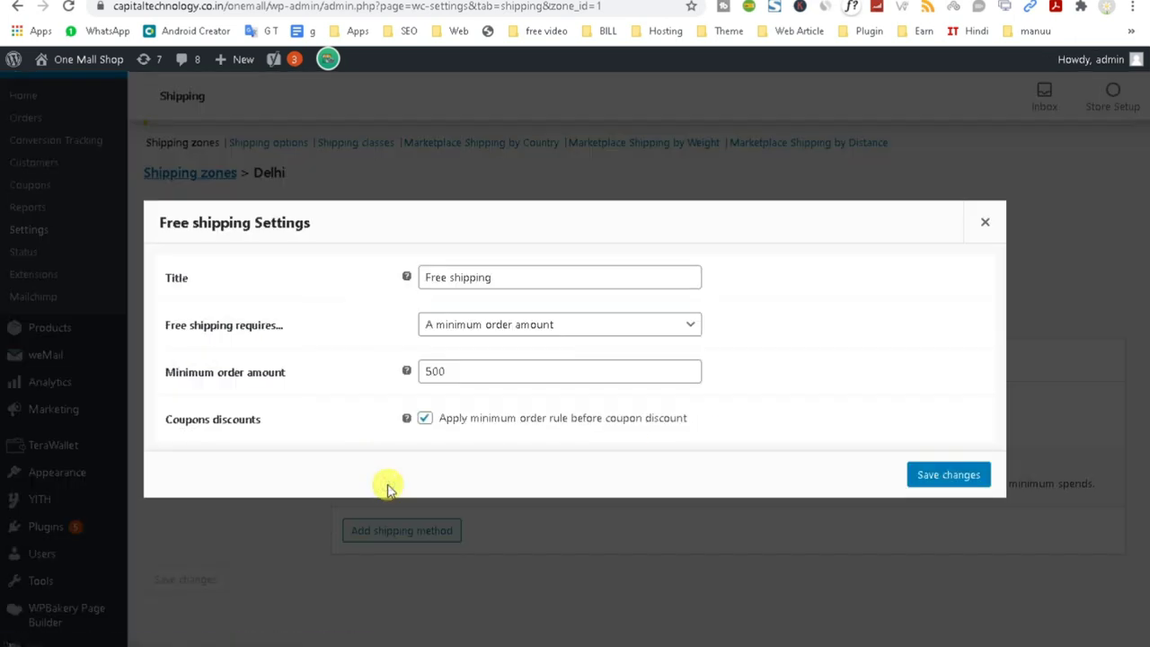
double_click(469, 365)
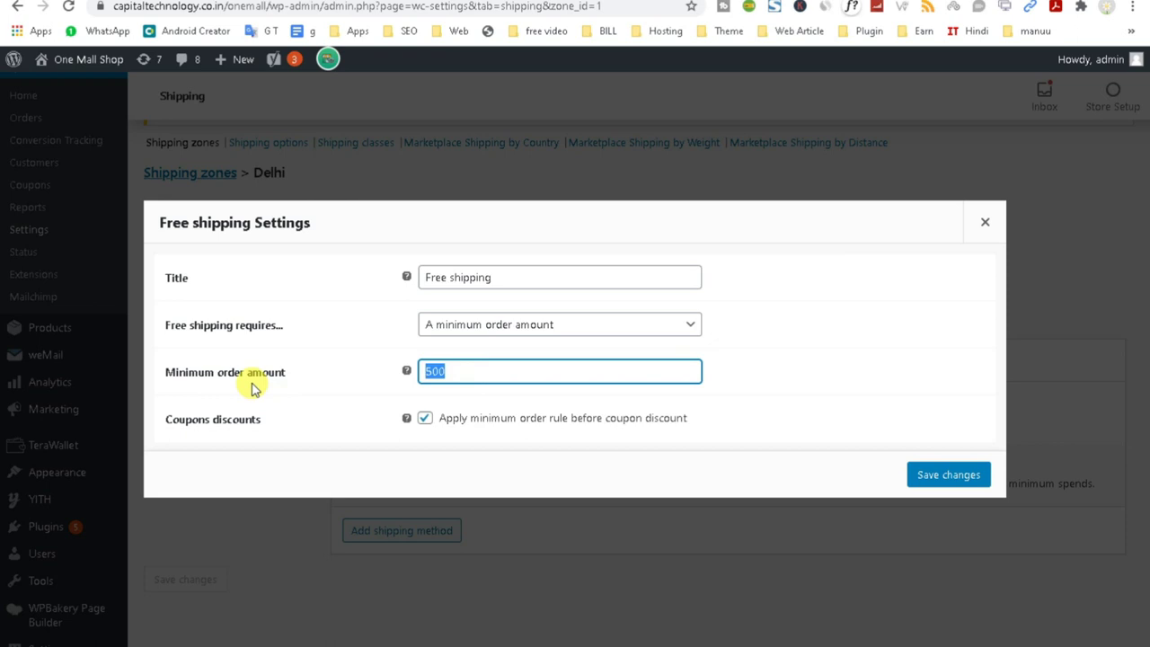
click(986, 224)
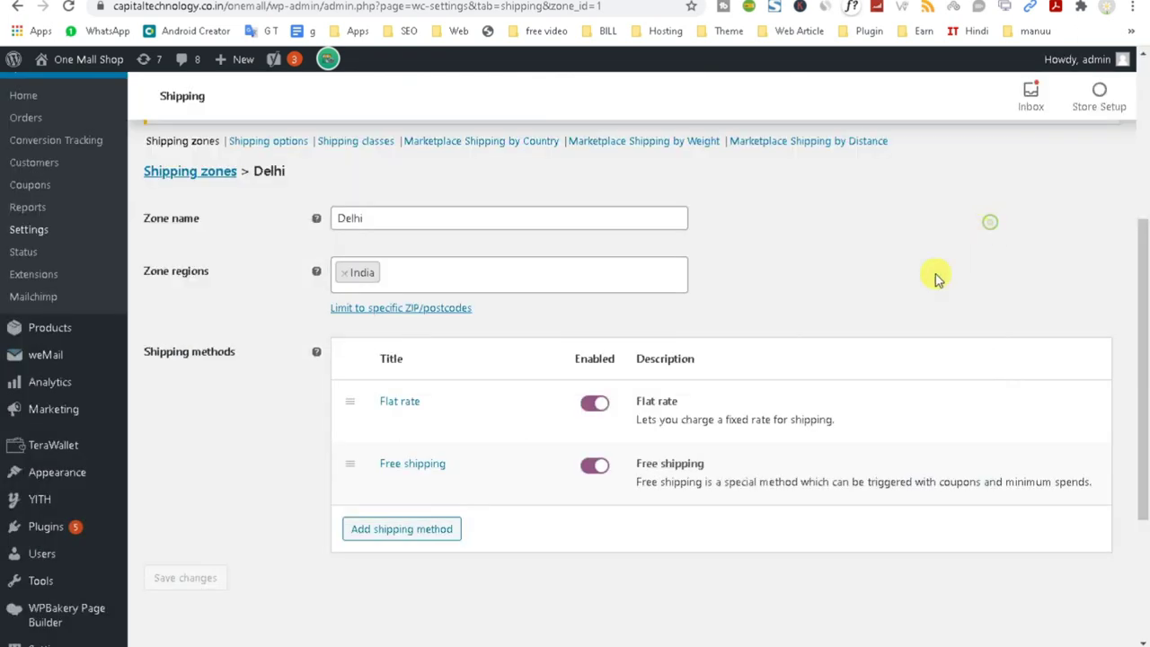
Check the Flat rate method's cost of 20, keeping tax status Taxable.
click(384, 427)
double_click(456, 395)
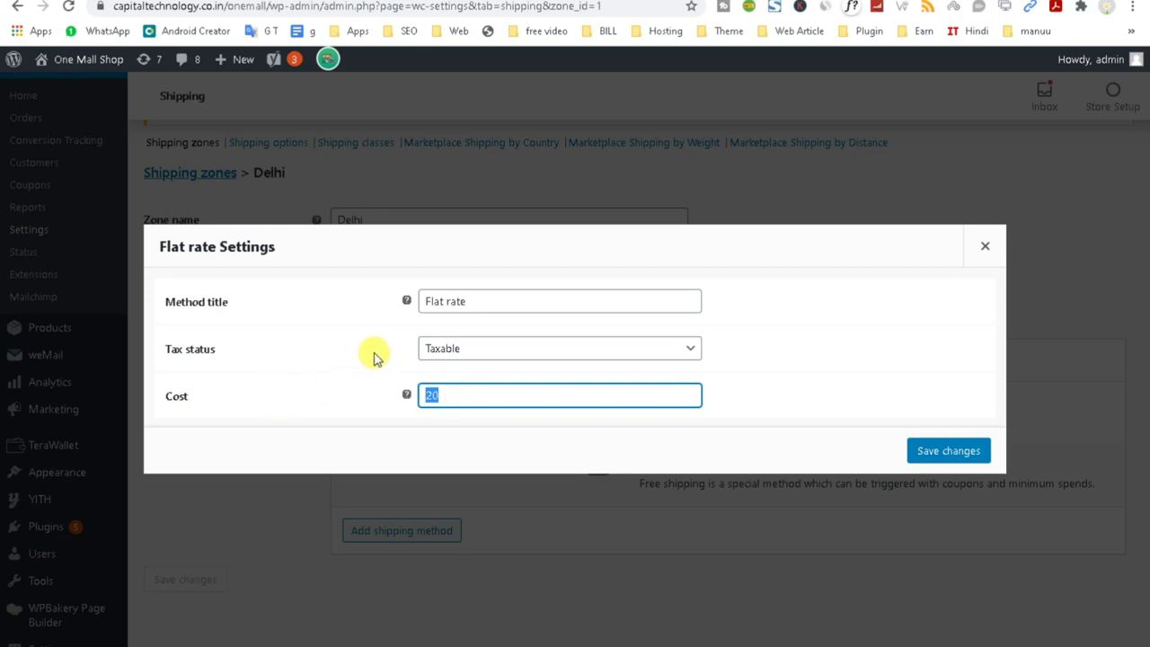
click(476, 350)
click(773, 341)
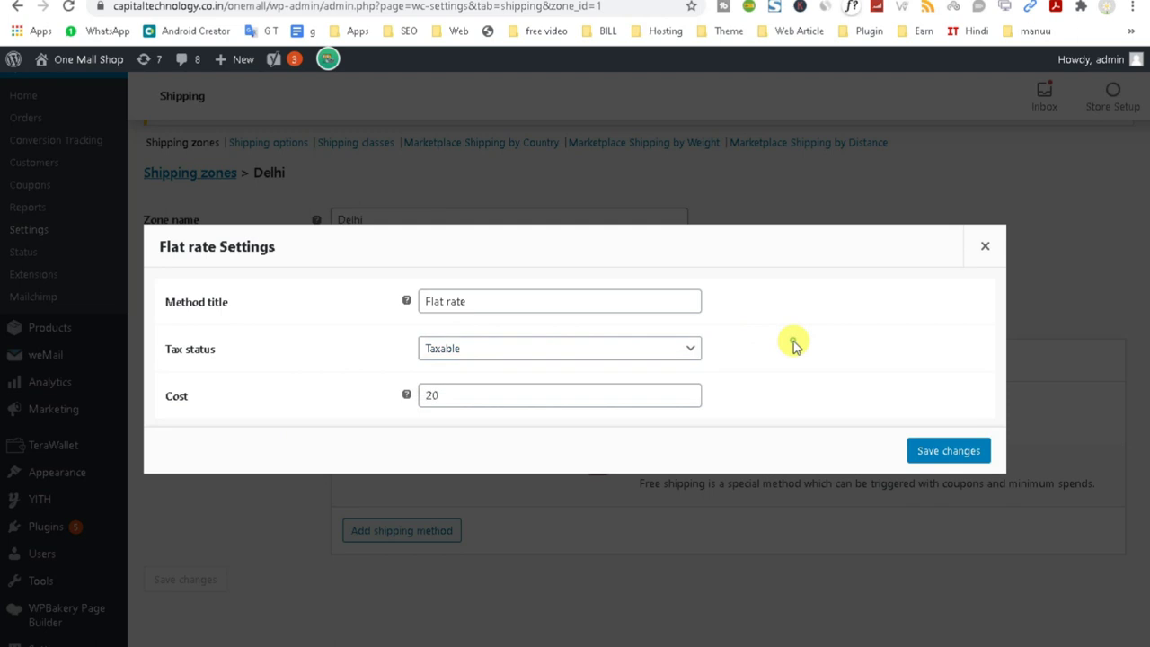
click(986, 247)
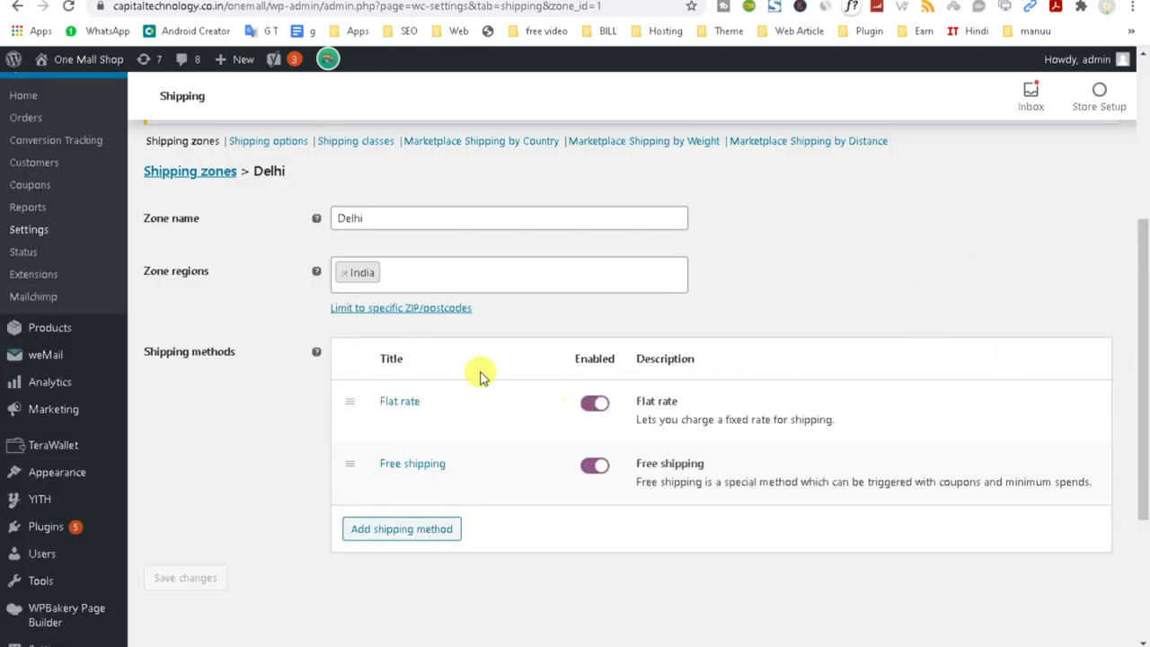
Limit the Delhi zone to postcode 110025, leaving the India region unchanged.
click(378, 309)
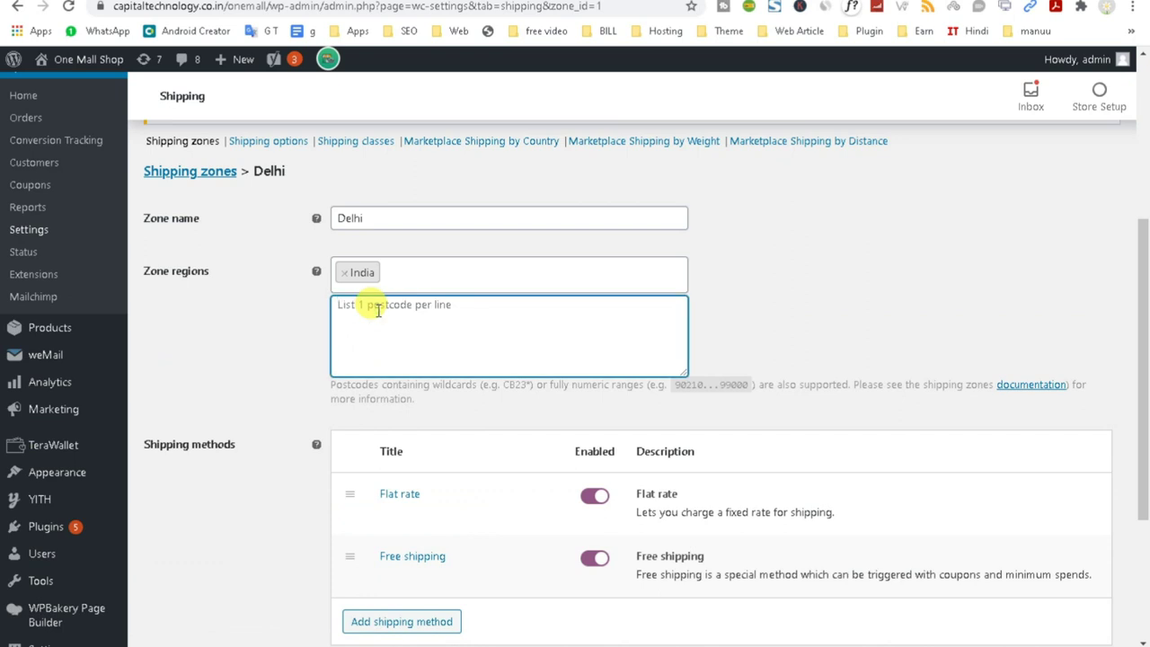
text(110)
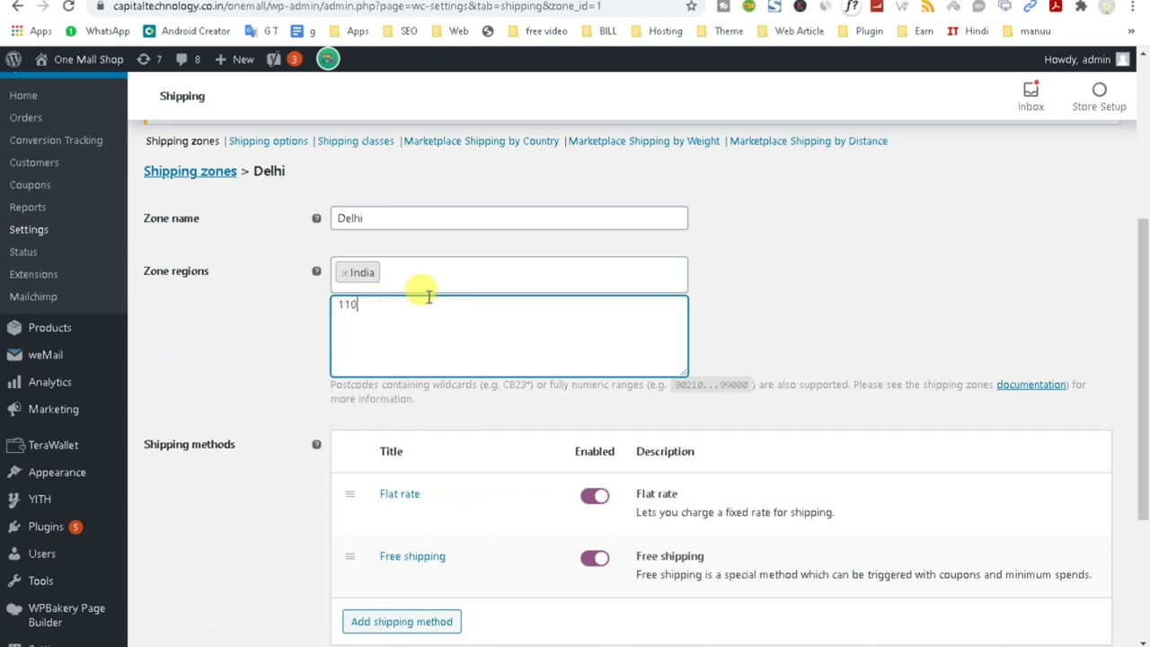
text(025)
click(360, 273)
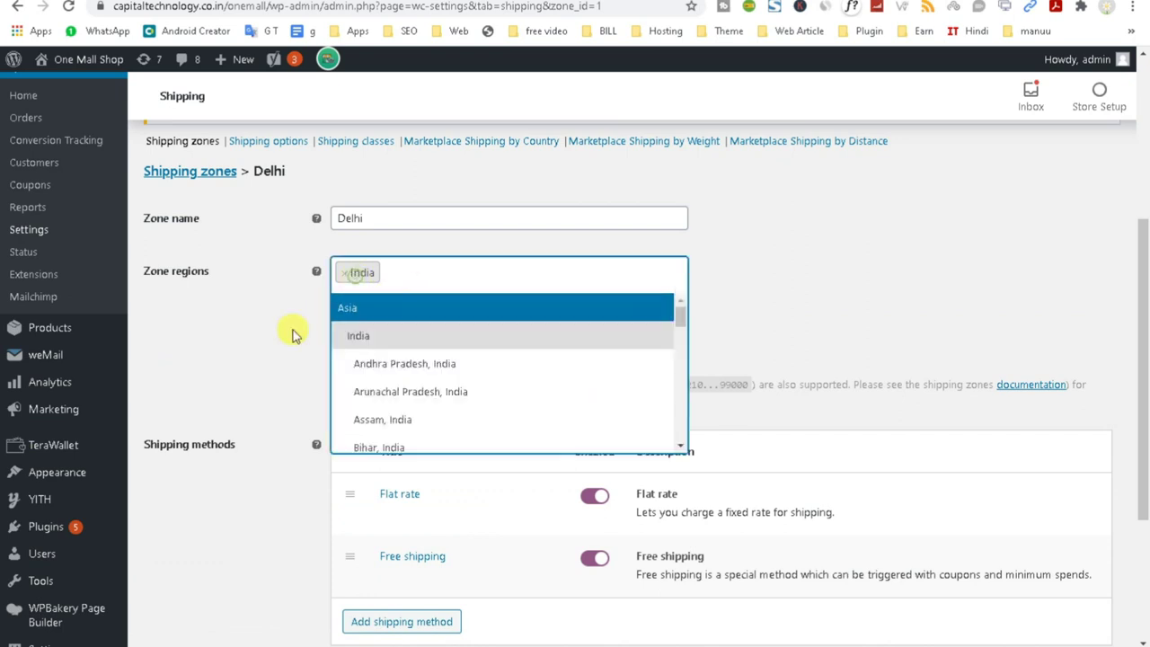
click(227, 328)
drag(395, 322, 257, 308)
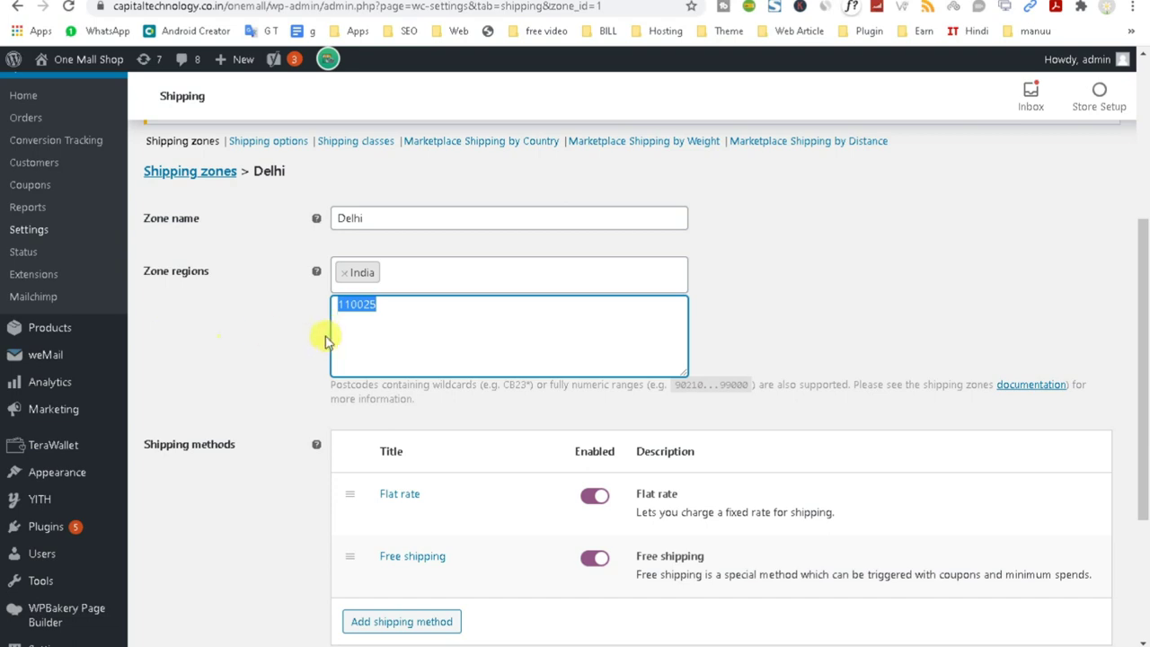
scroll(218, 410, up, 4)
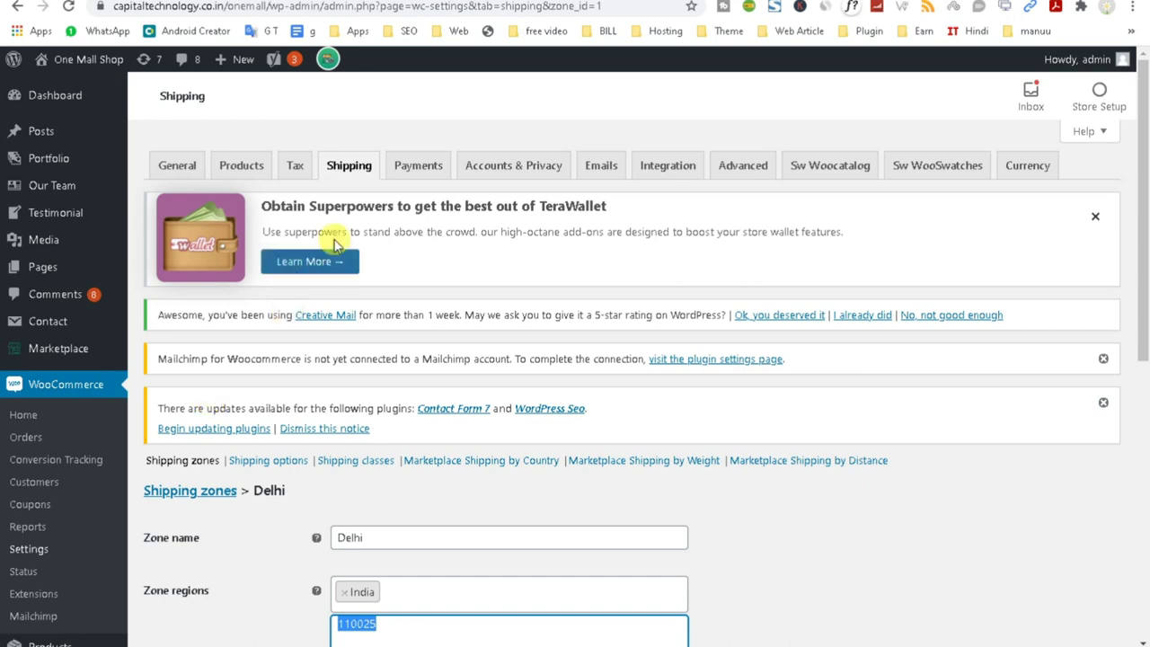
Leave the Delhi shipping zone for the Tax settings and open the 12% GST rates.
click(309, 174)
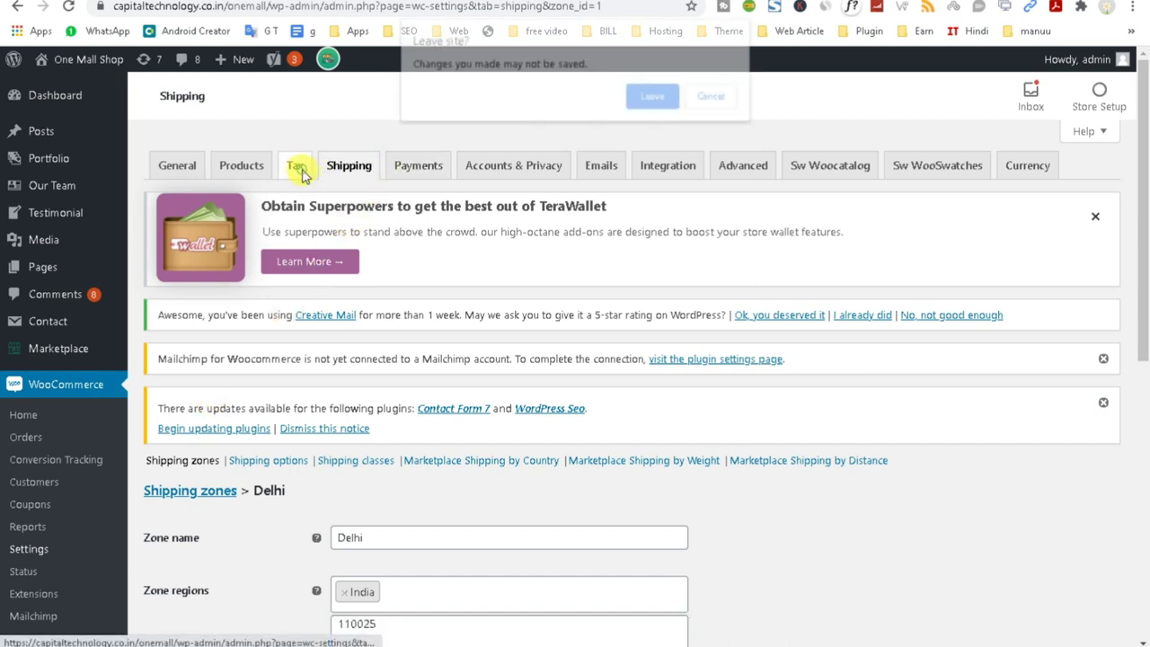
click(645, 94)
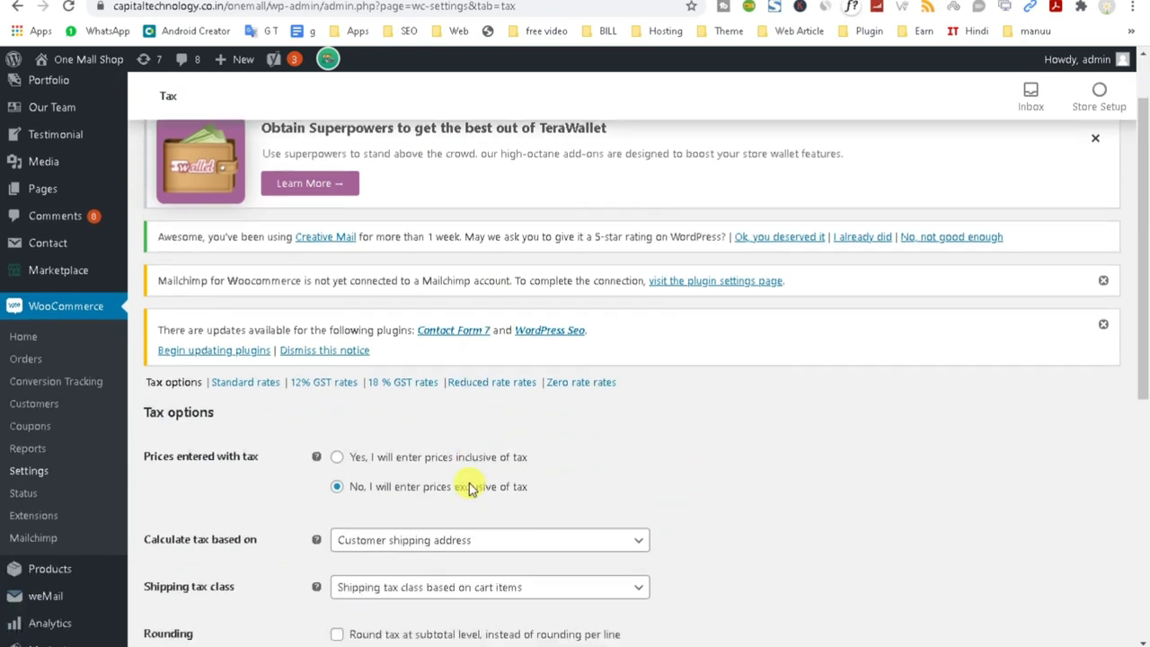
scroll(469, 485, down, 1)
click(316, 382)
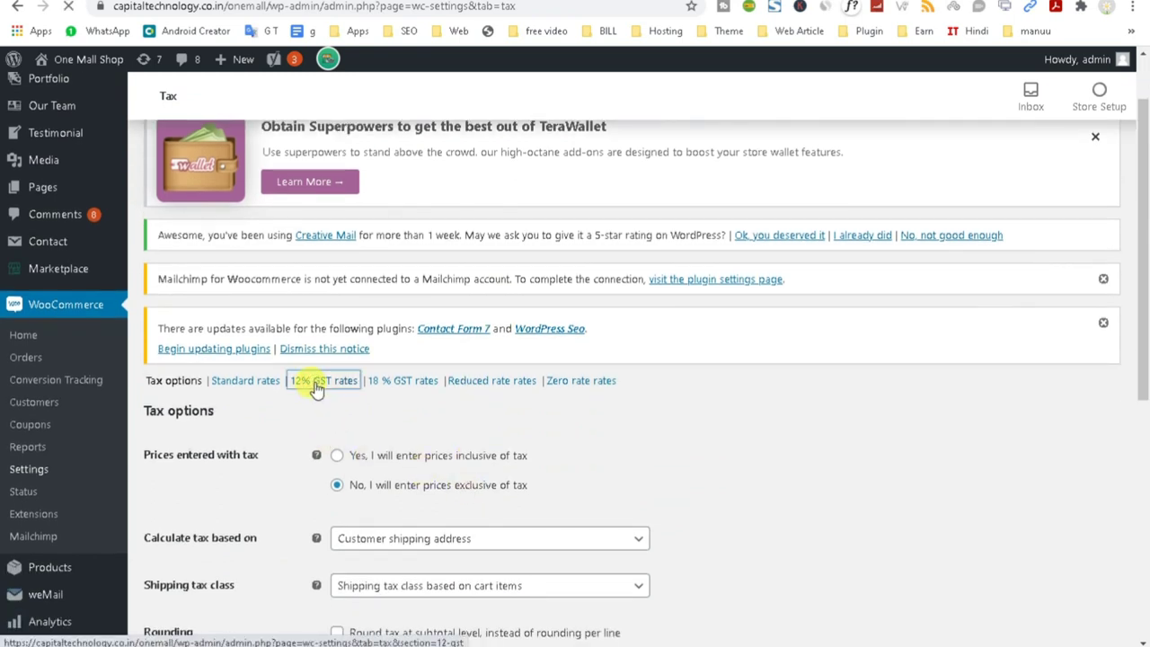
Review the 12% GST rows: 6% CGST and IGST for postcode 110025.
scroll(319, 449, down, 4)
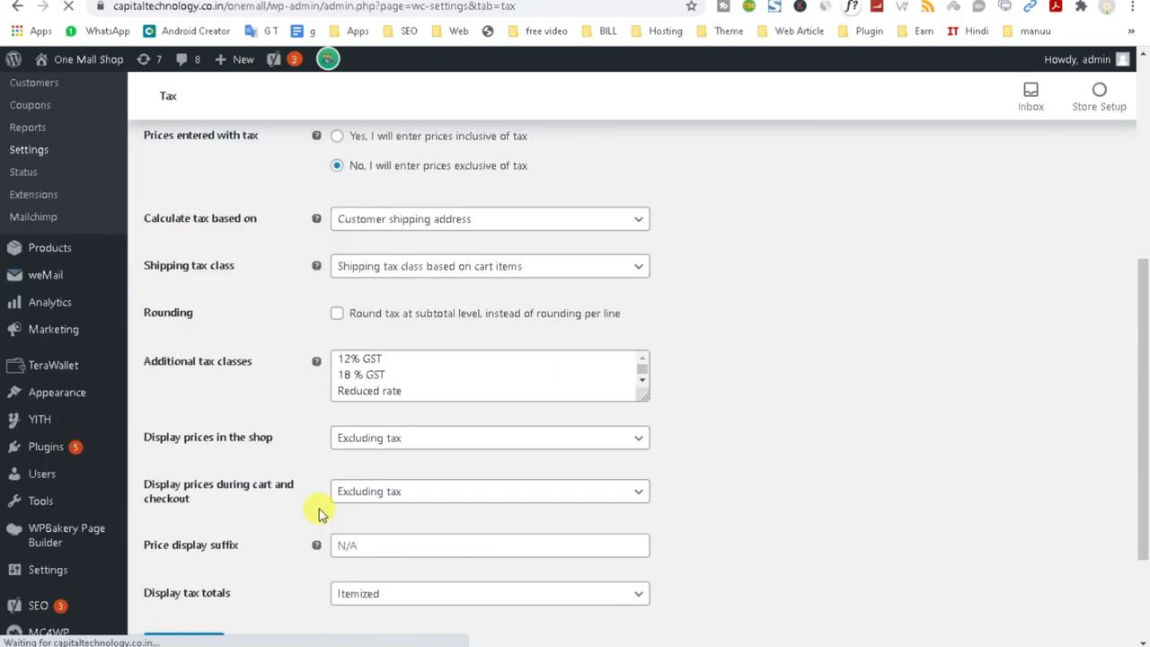
click(392, 372)
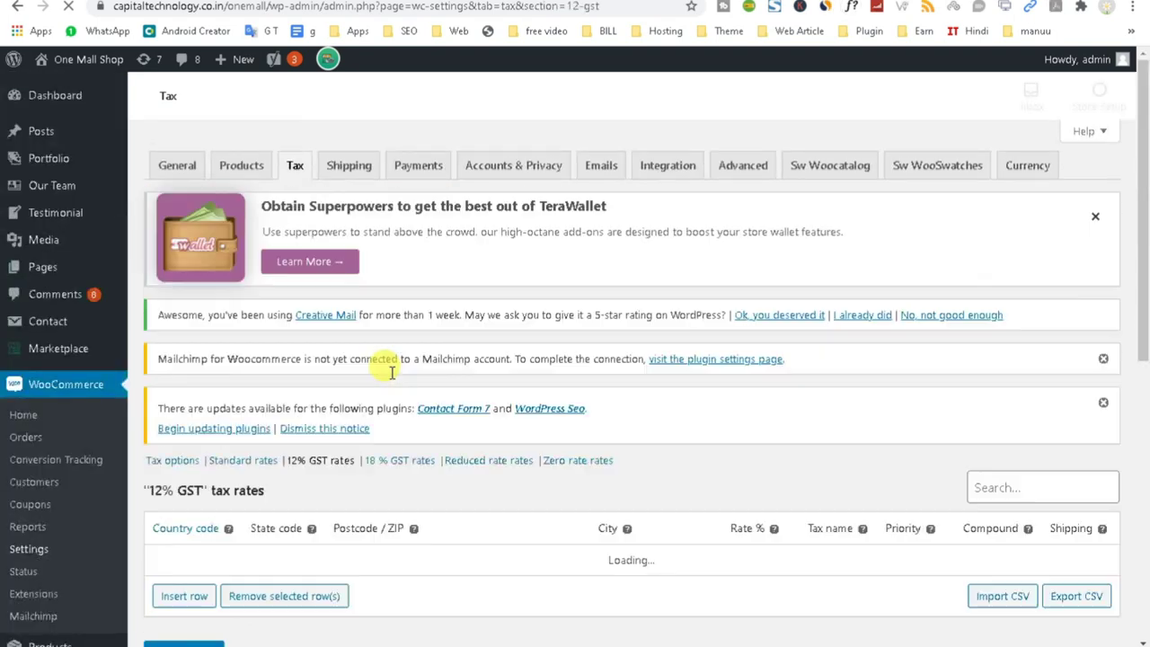
scroll(392, 372, down, 2)
double_click(159, 403)
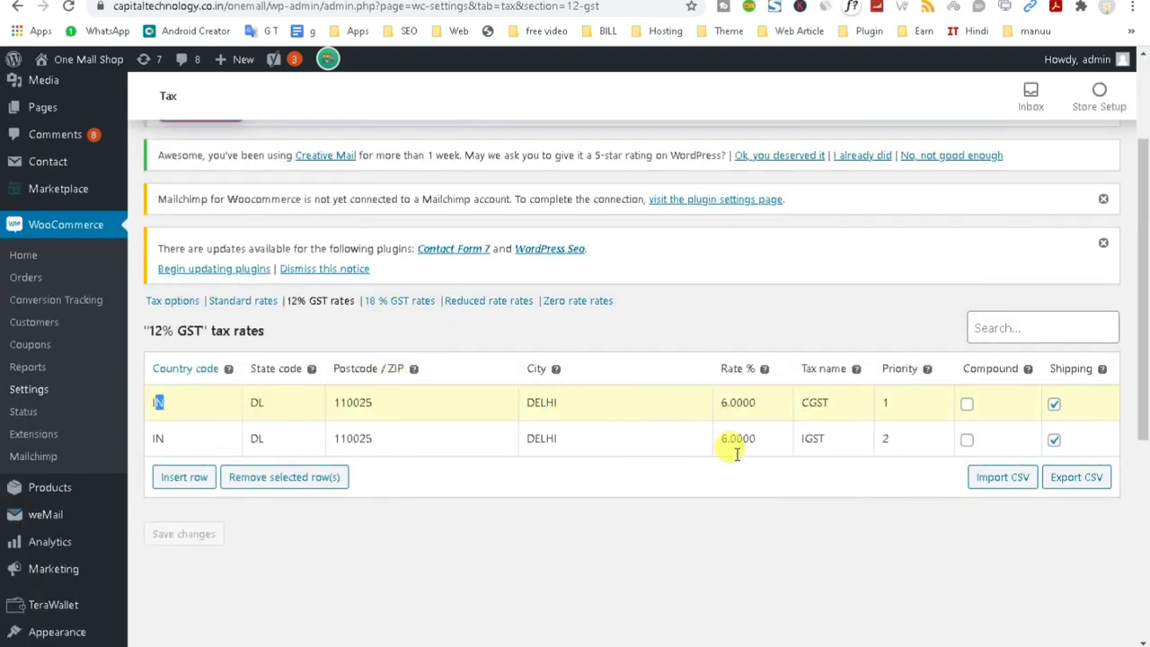
double_click(729, 402)
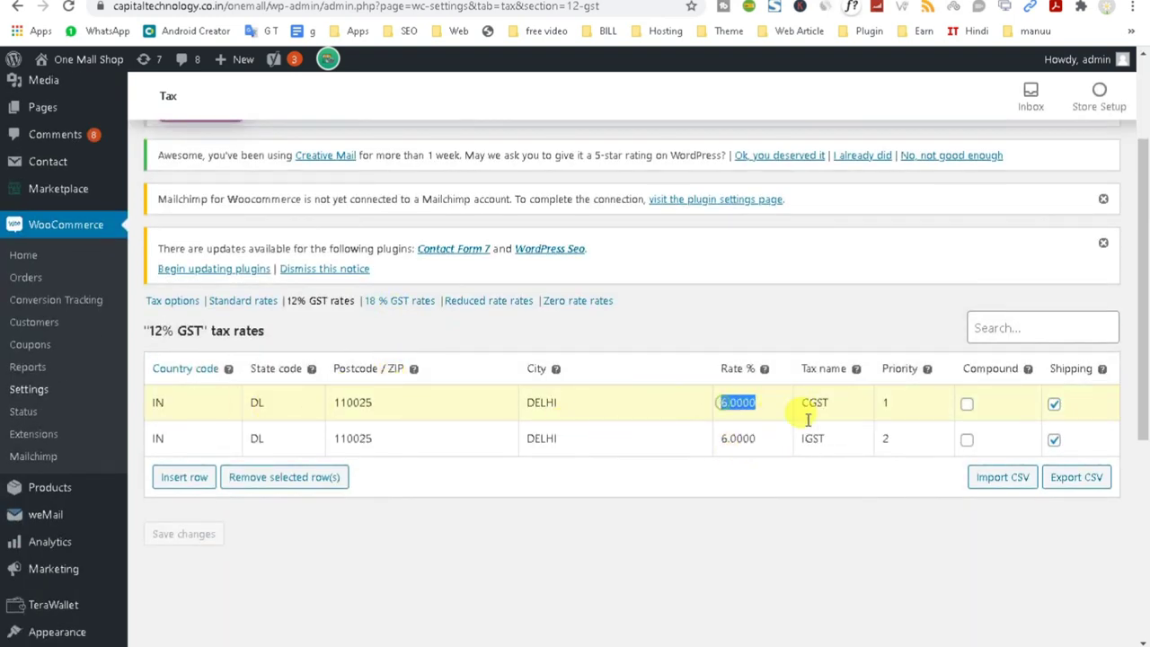
double_click(732, 438)
double_click(813, 438)
click(1054, 439)
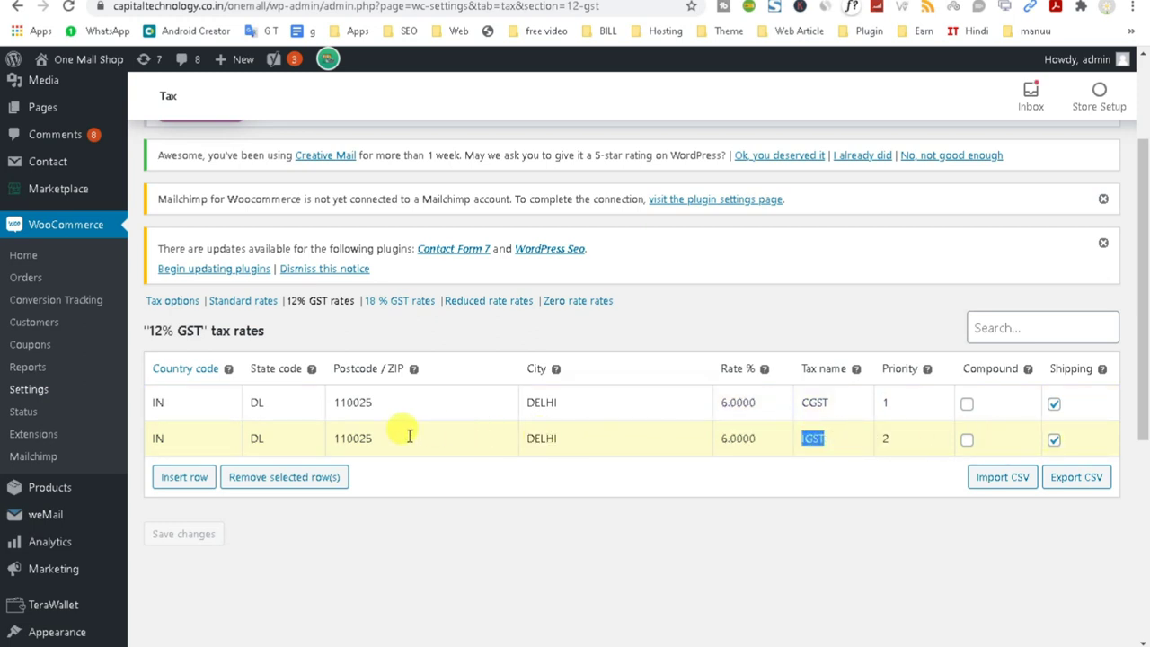
double_click(353, 438)
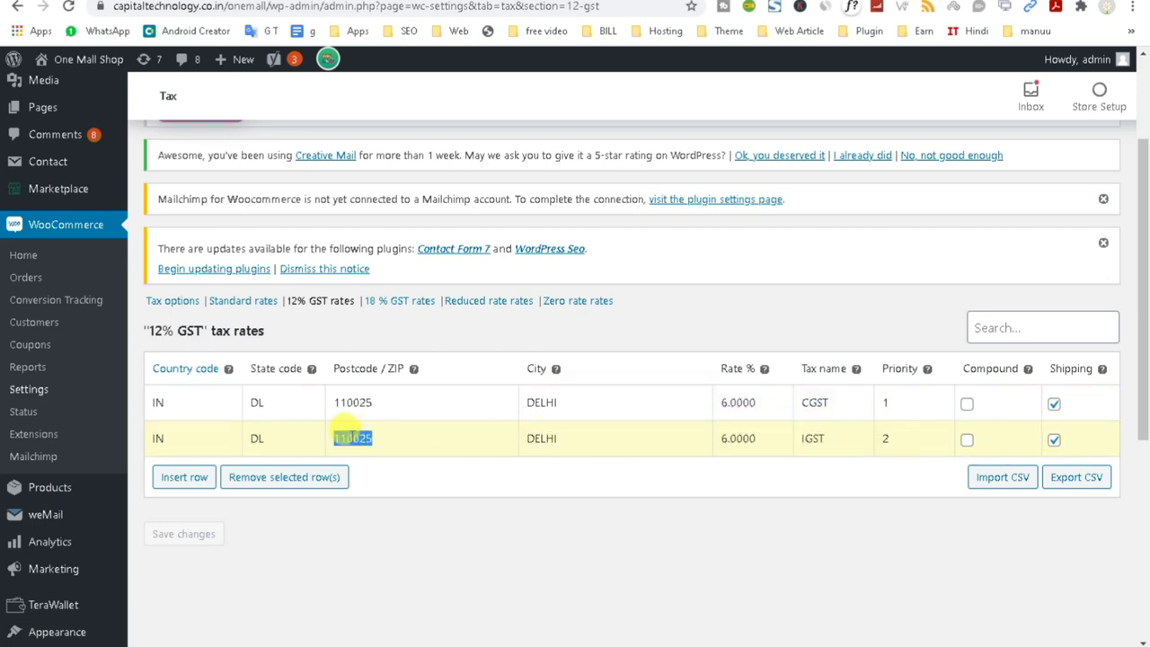
scroll(353, 438, up, 2)
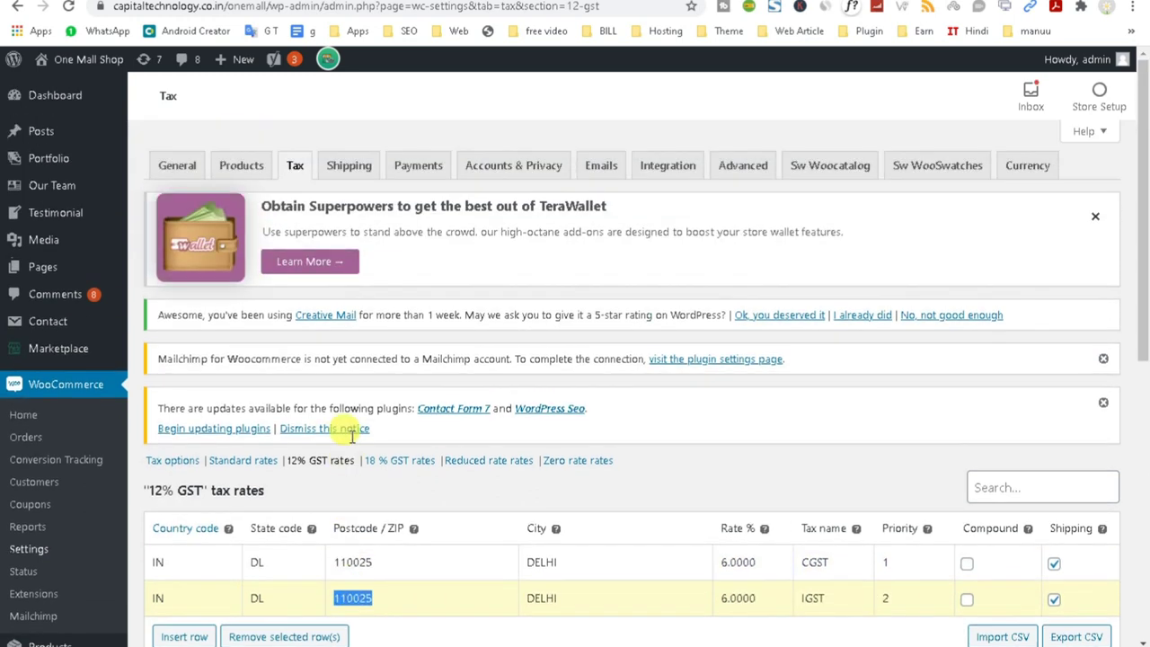
Open the 18 % GST rates table, which is empty.
click(408, 462)
scroll(409, 464, down, 2)
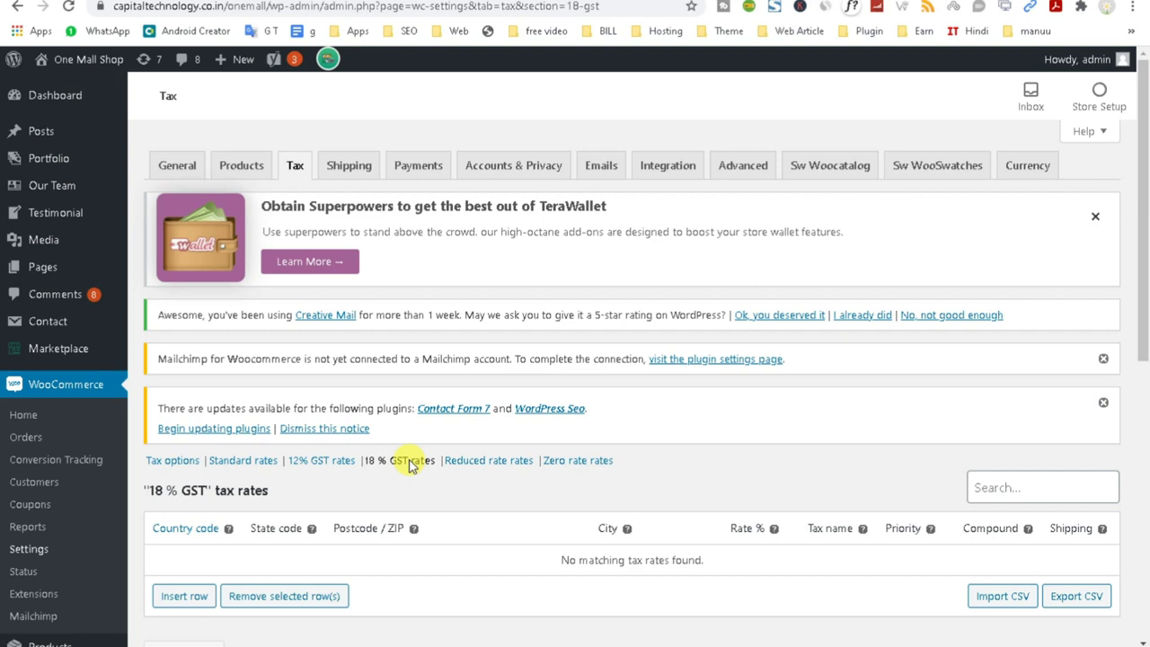
scroll(408, 464, down, 2)
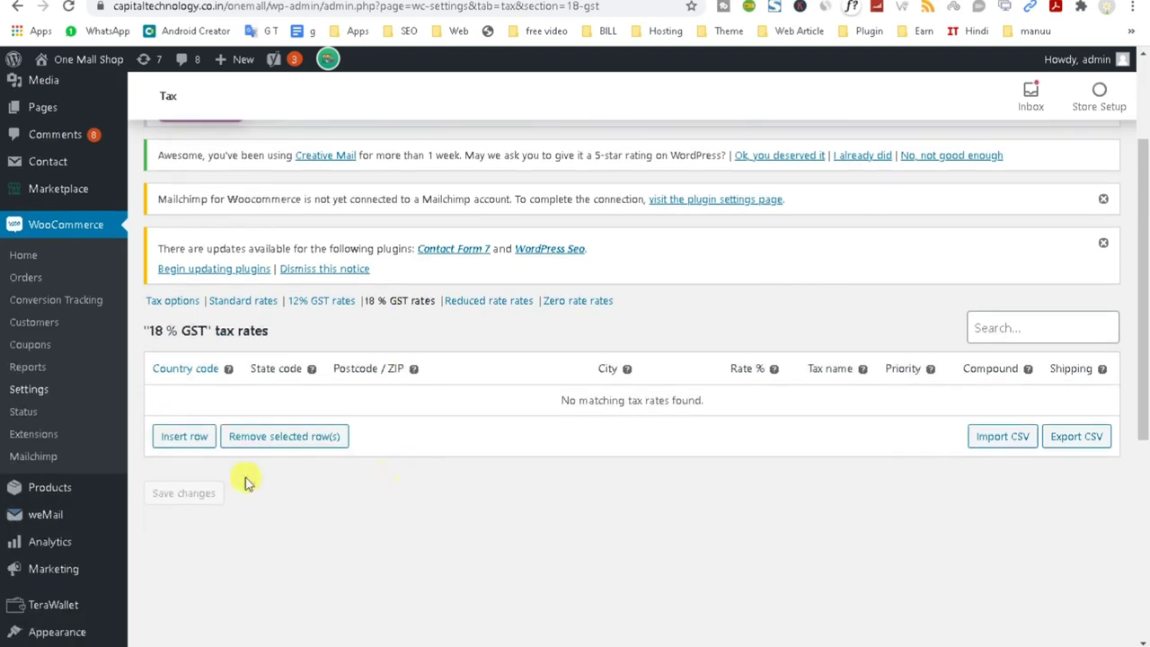
Insert the first 18 % GST rate row and fill in its country and state codes.
click(171, 442)
scroll(168, 449, up, 2)
scroll(441, 506, down, 1)
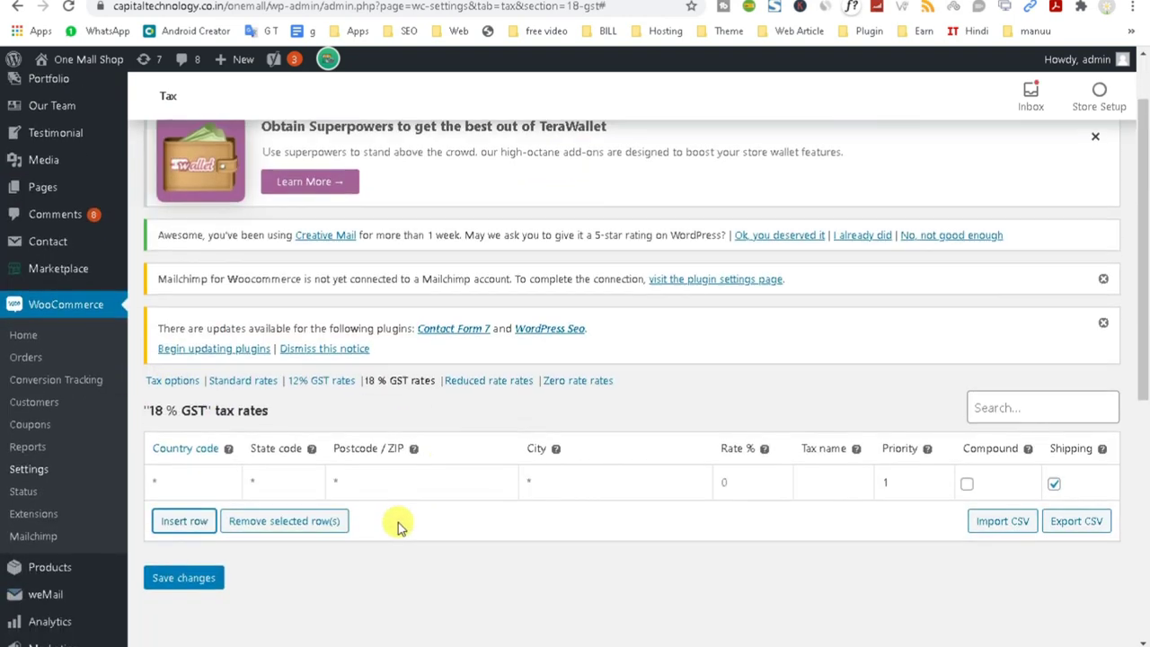
click(193, 479)
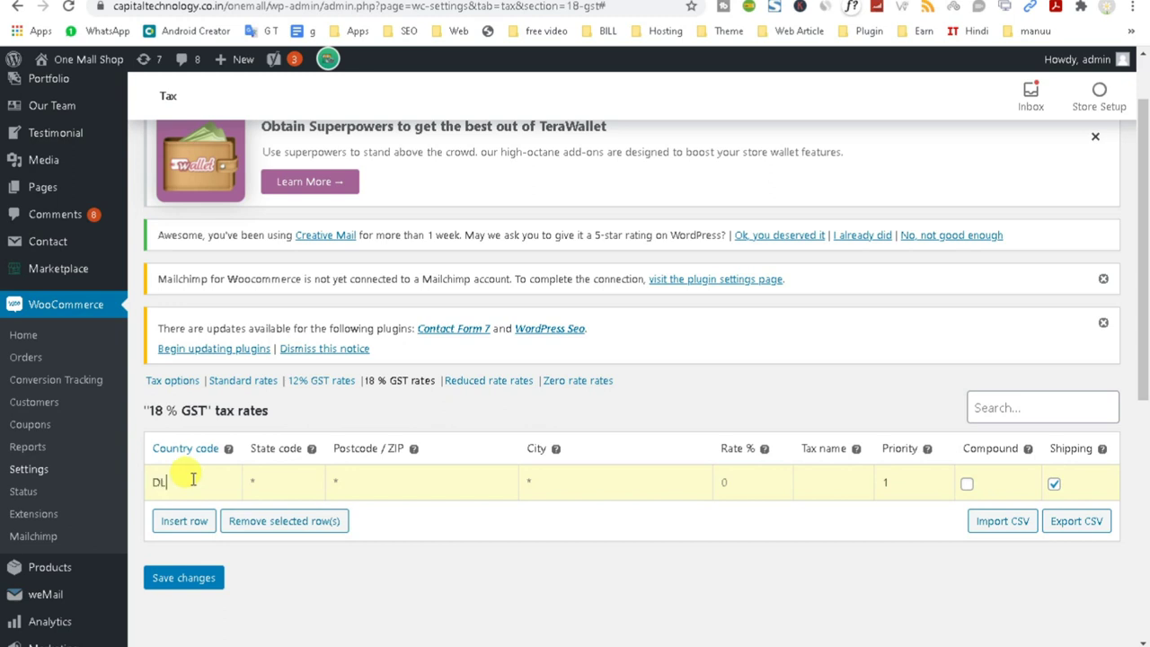
drag(192, 479, 141, 488)
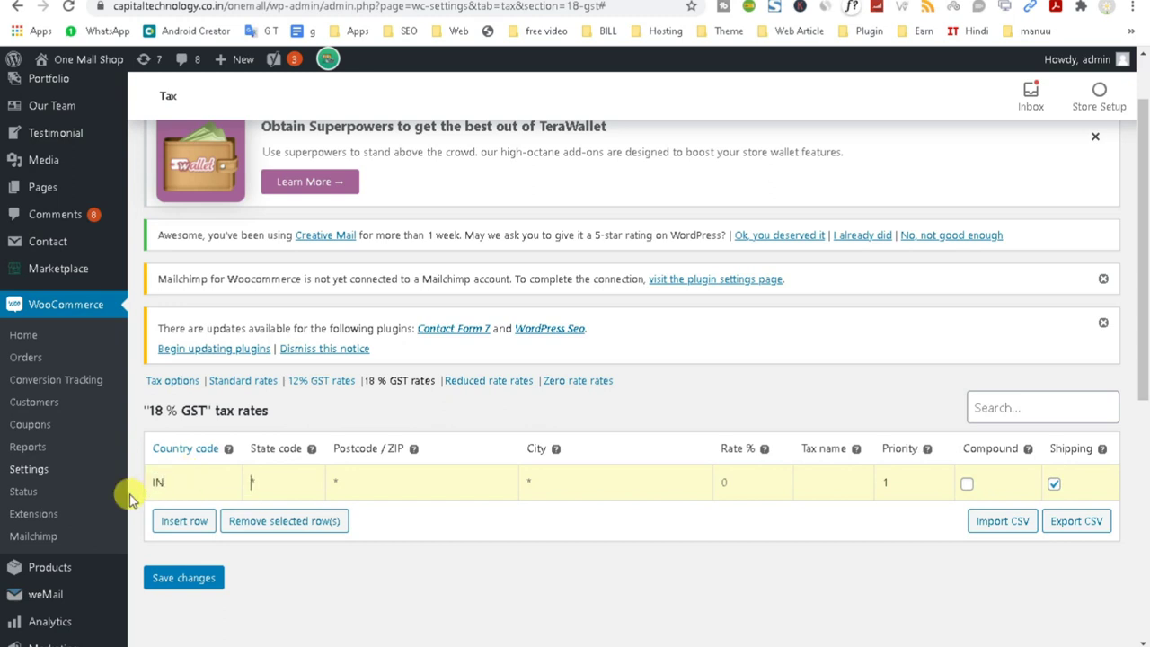
key(Tab)
text(D)
click(585, 482)
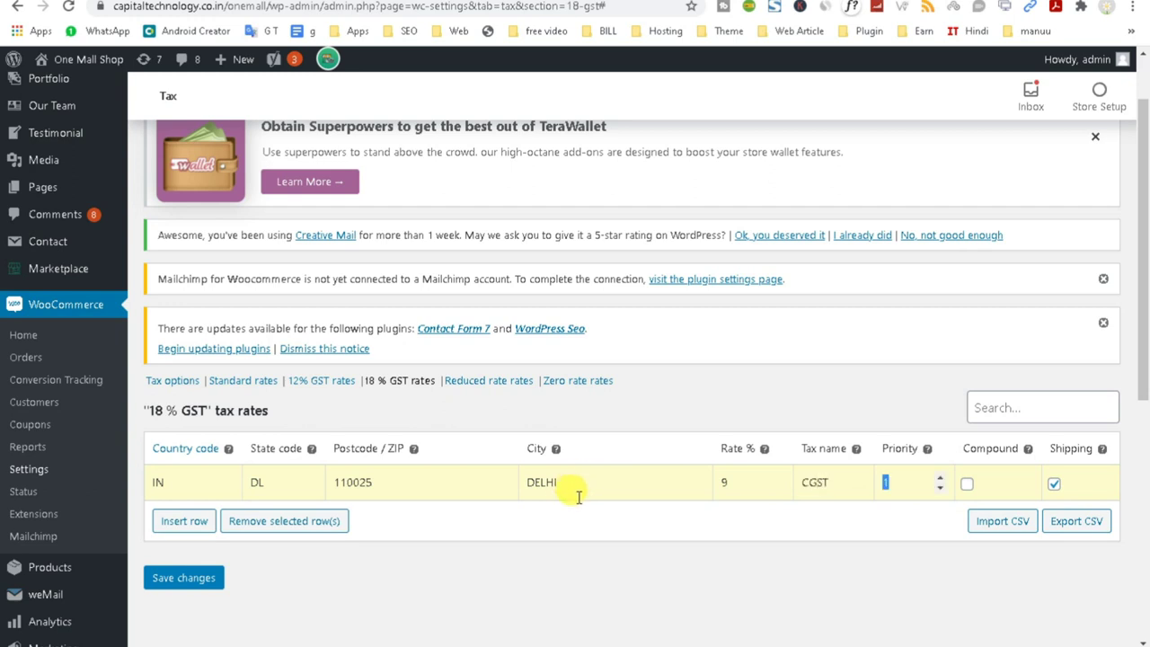
Add a second rate row with country IN, state DL and postcode 110025.
click(180, 519)
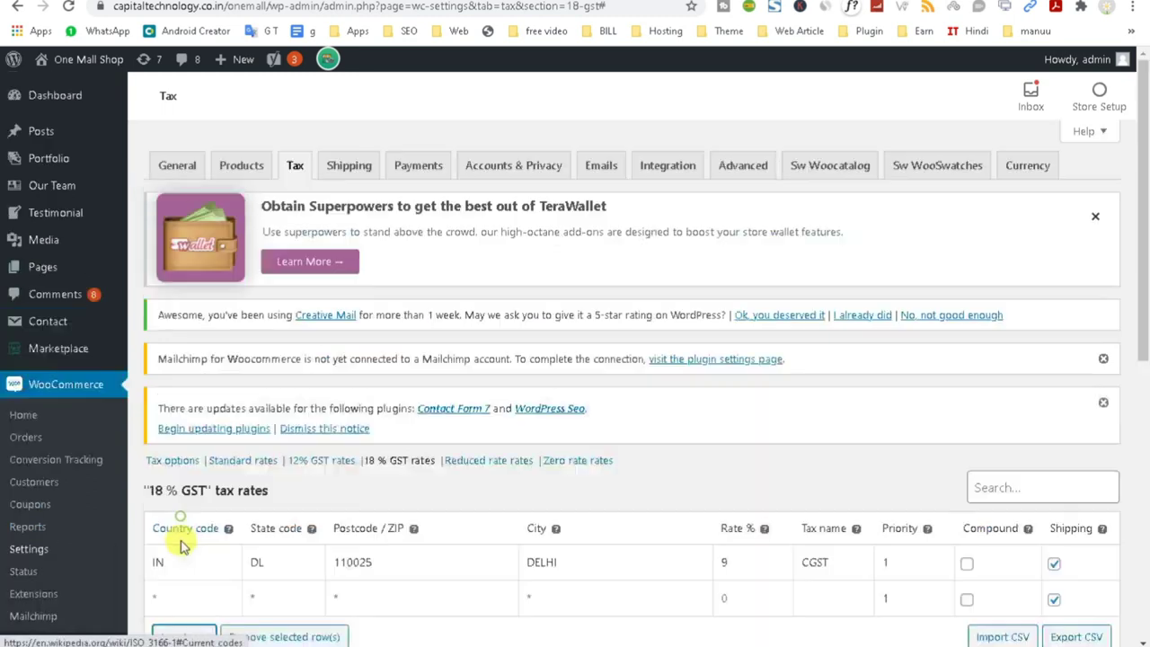
click(181, 600)
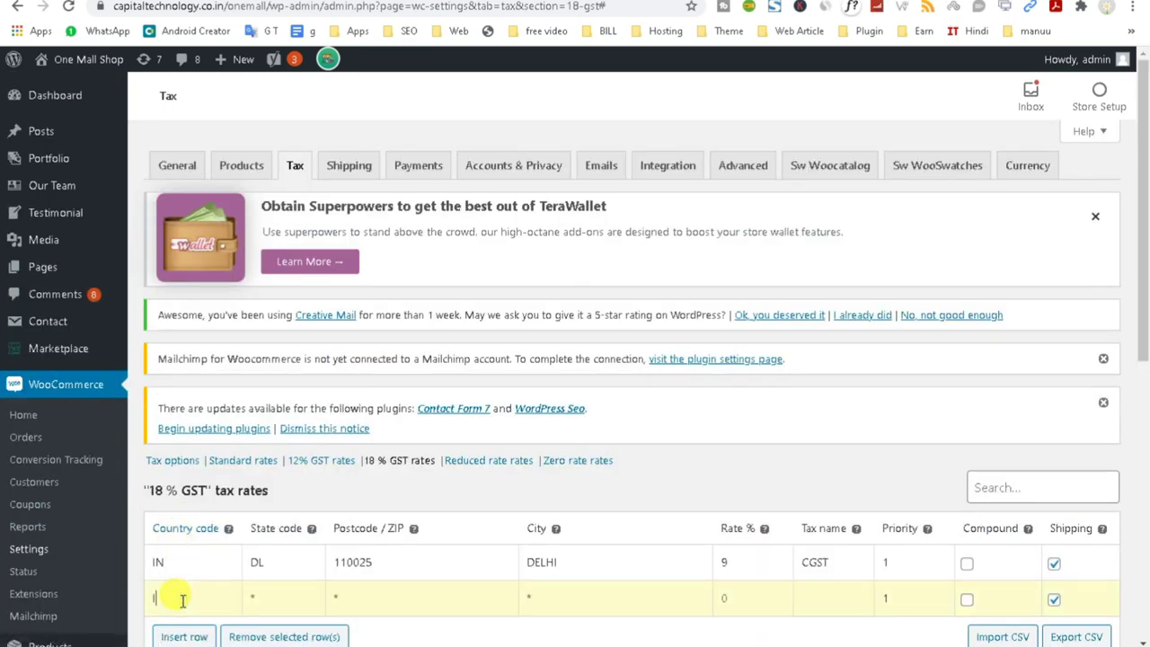
text(IN)
key(Tab)
text(DL)
key(Tab)
text(1100)
click(804, 593)
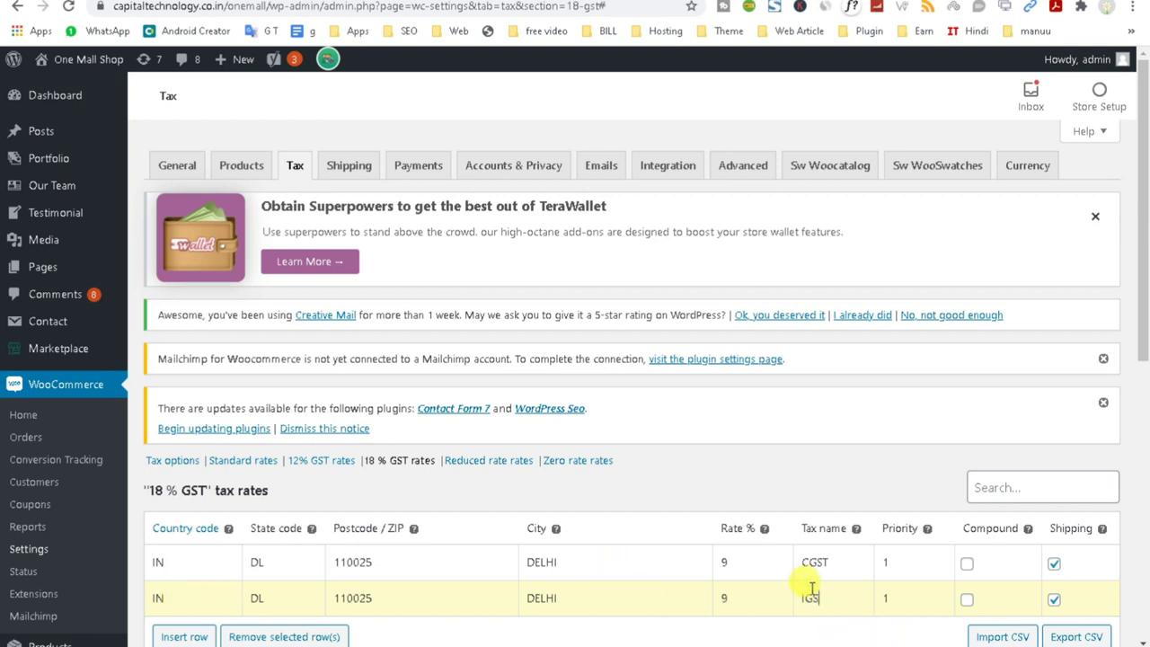
Set the IGST row to priority 2, non-compound, and save the 18 % GST rates.
scroll(808, 539, down, 2)
double_click(915, 441)
text(5)
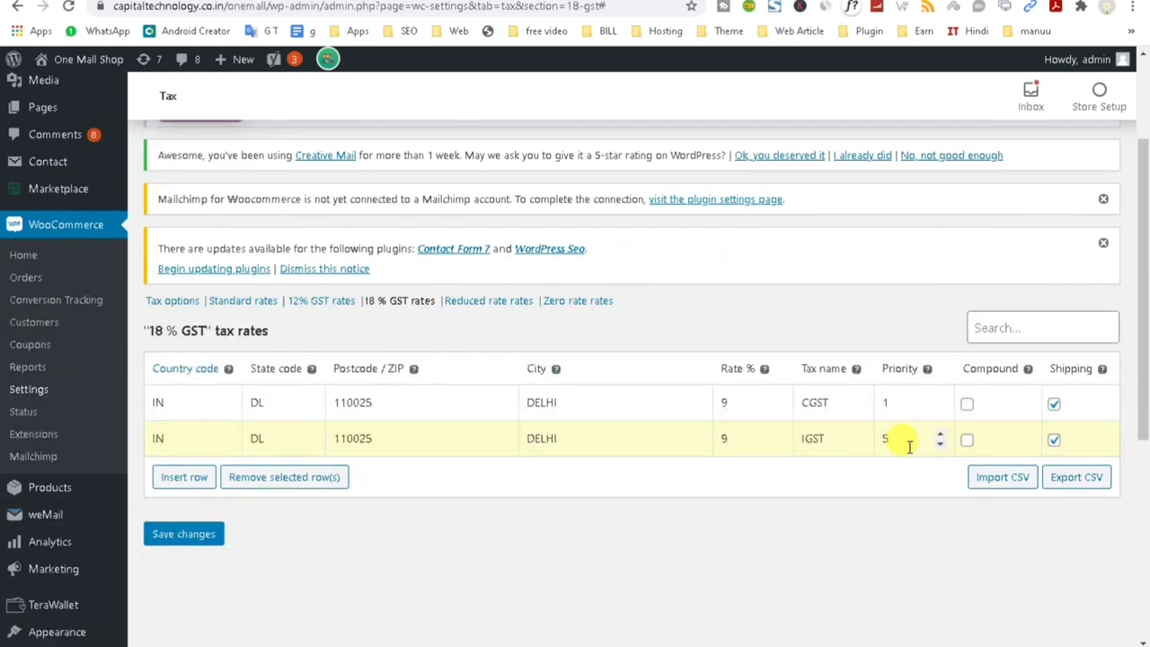
text(2)
click(966, 440)
click(966, 441)
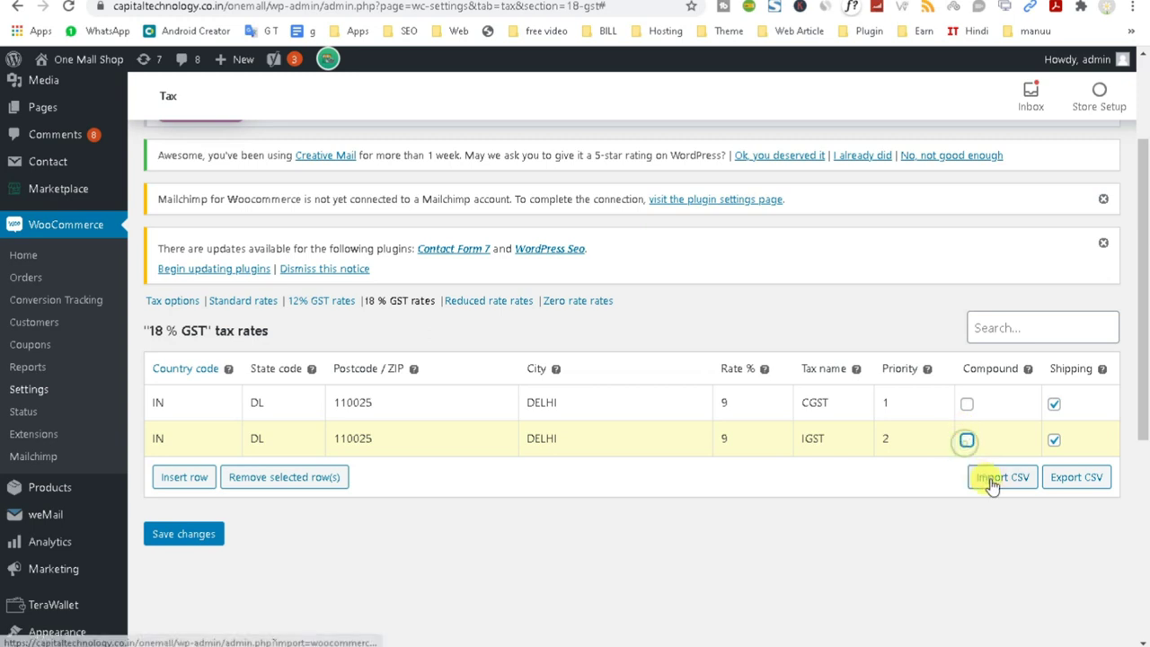
click(183, 534)
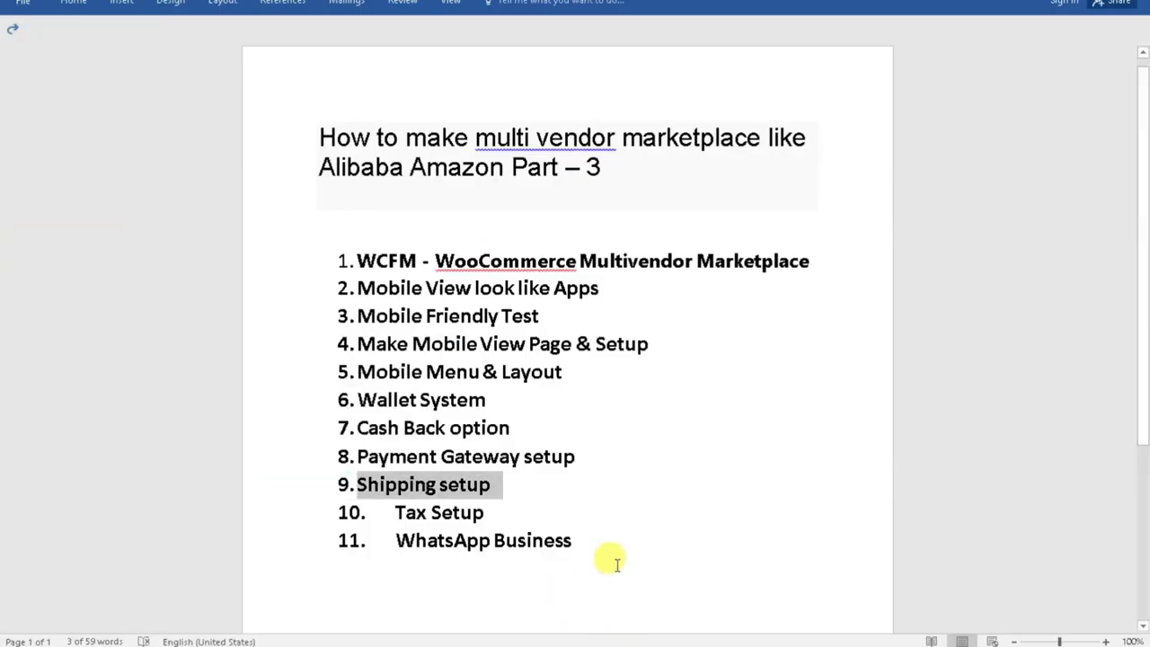
Note the WhatsApp Business outline item, then go to Plugins > Add New.
drag(608, 559, 416, 568)
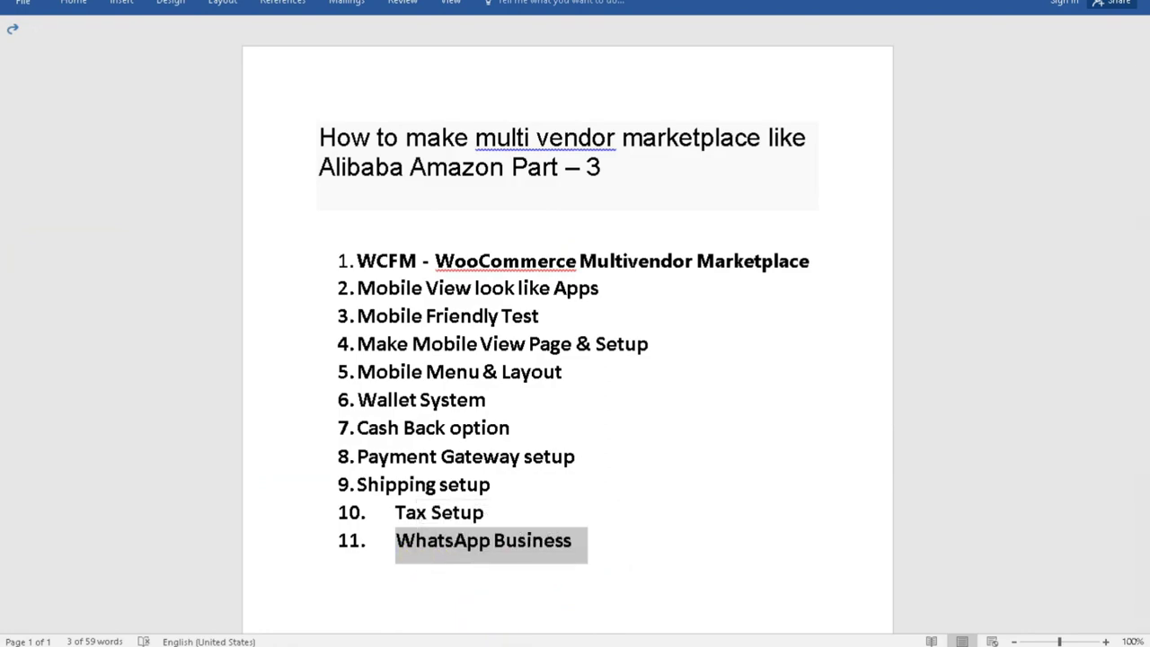
click(459, 622)
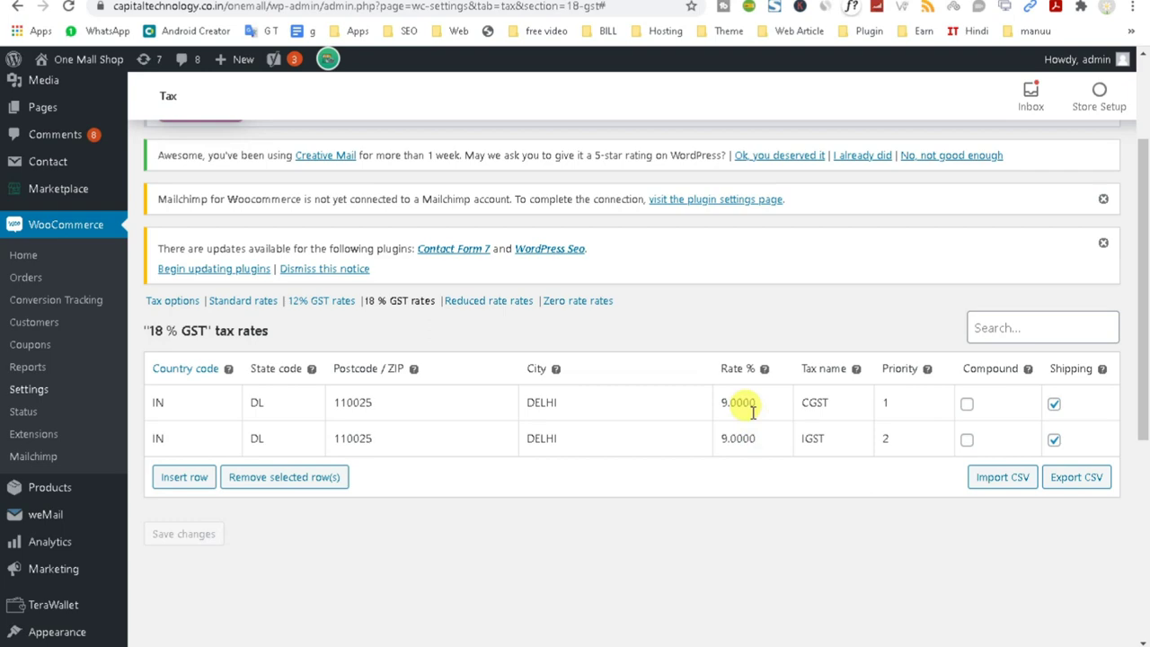
scroll(27, 429, down, 2)
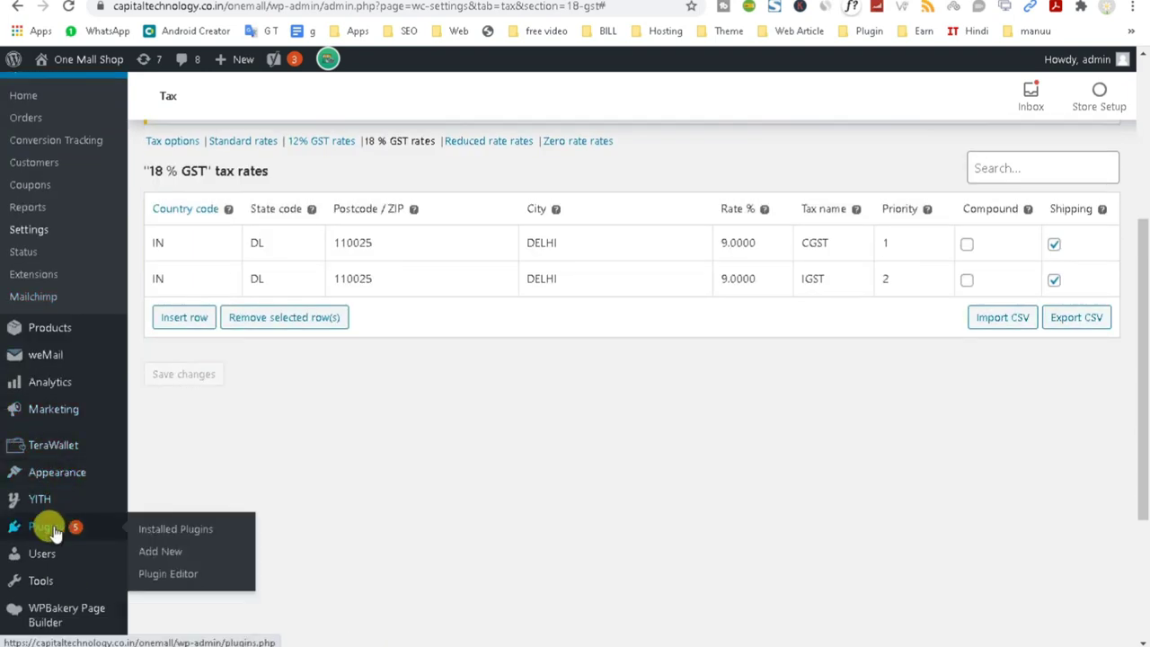
click(54, 530)
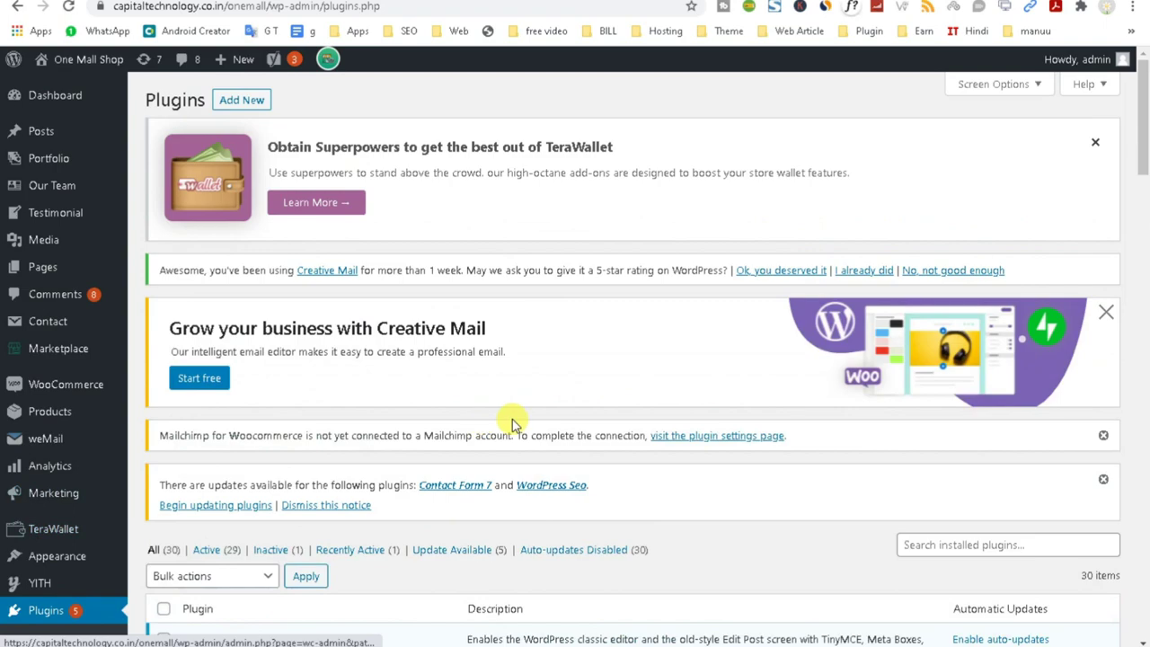
scroll(507, 422, down, 4)
scroll(512, 419, up, 4)
click(239, 105)
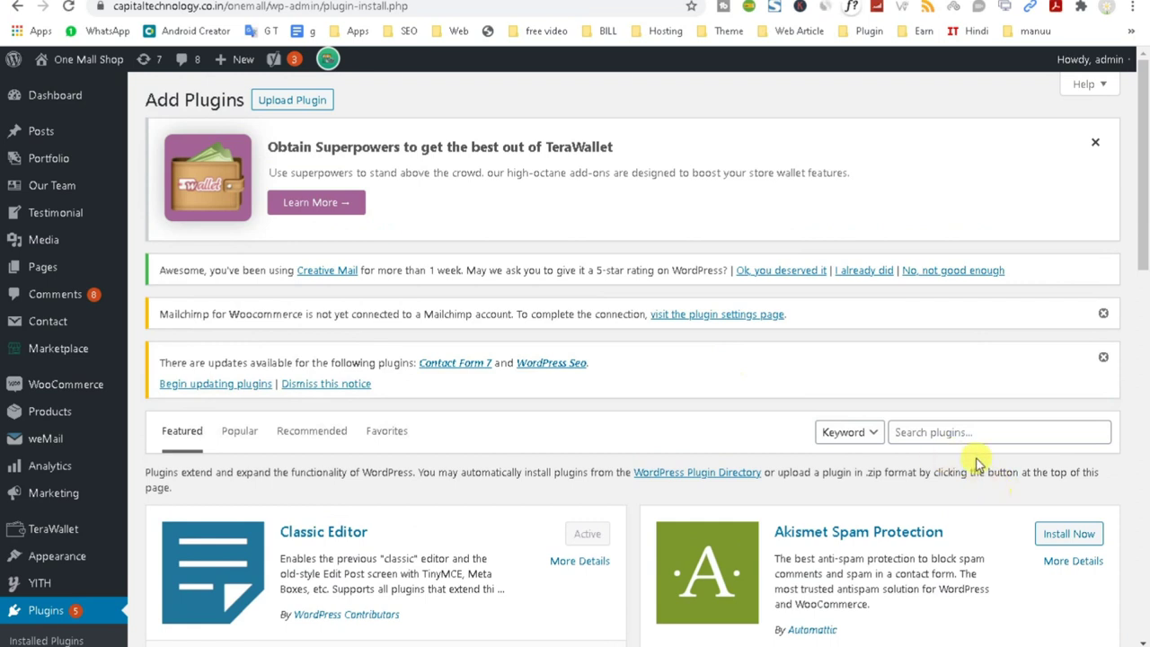
Type 'WA' in the plugin search, then clear it.
click(957, 429)
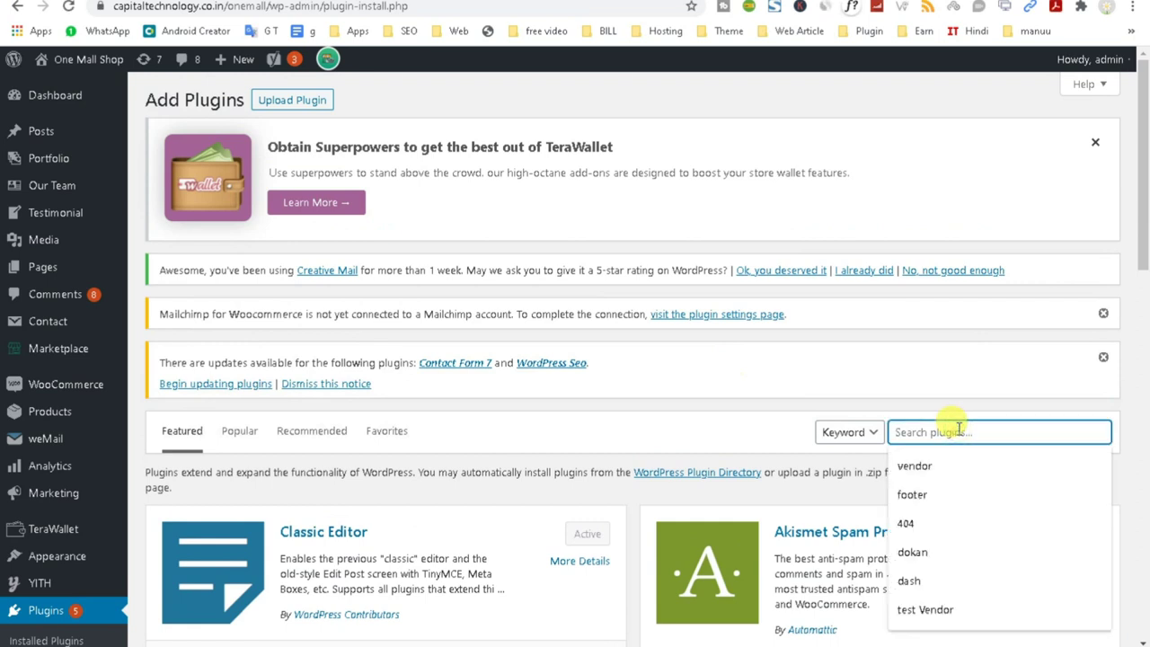
text(WAHT)
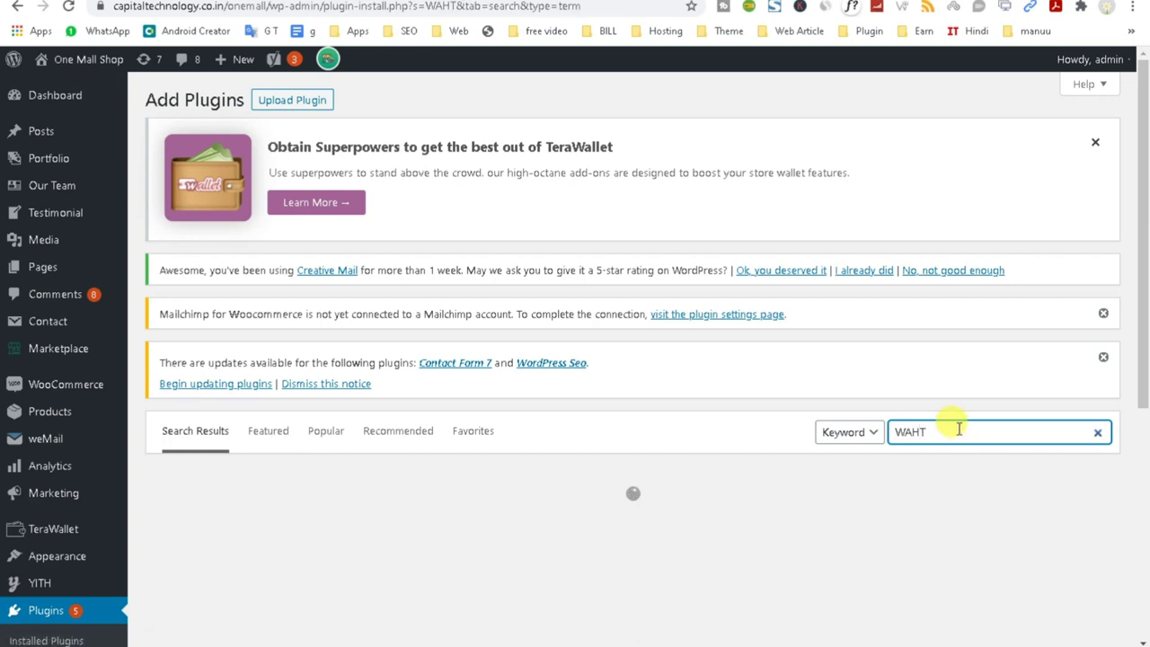
key(BackSpace)
key(BackSpace)
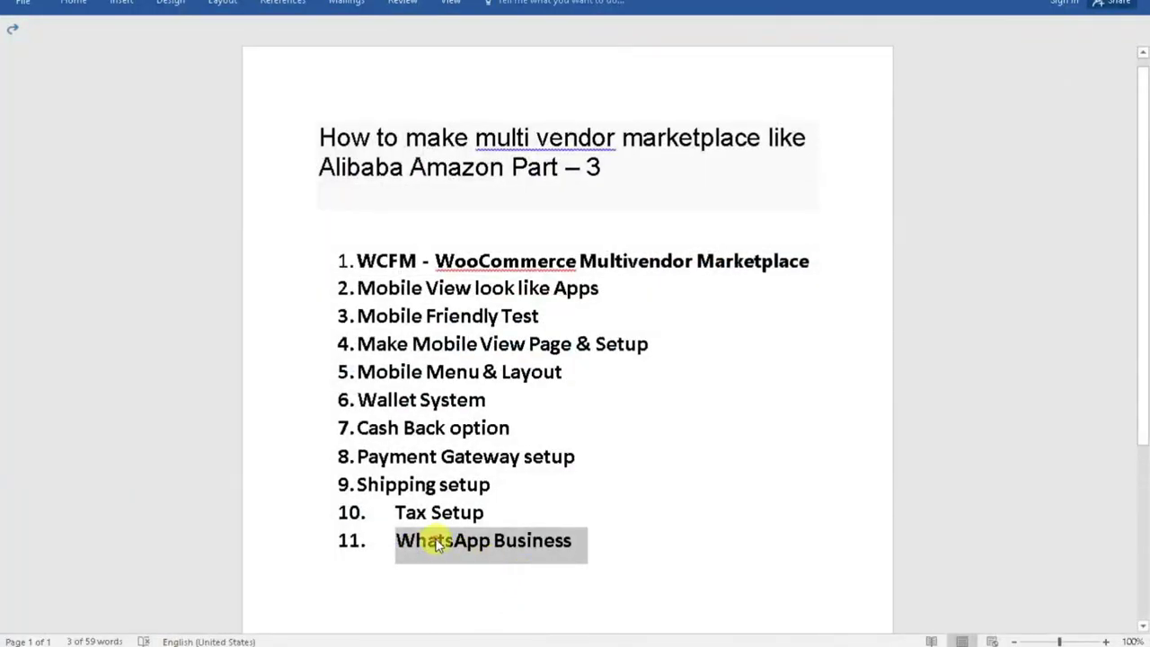
Search plugins for 'WhatsApp Business' copied from the outline, removing the '11.' prefix.
right_click(437, 540)
click(469, 271)
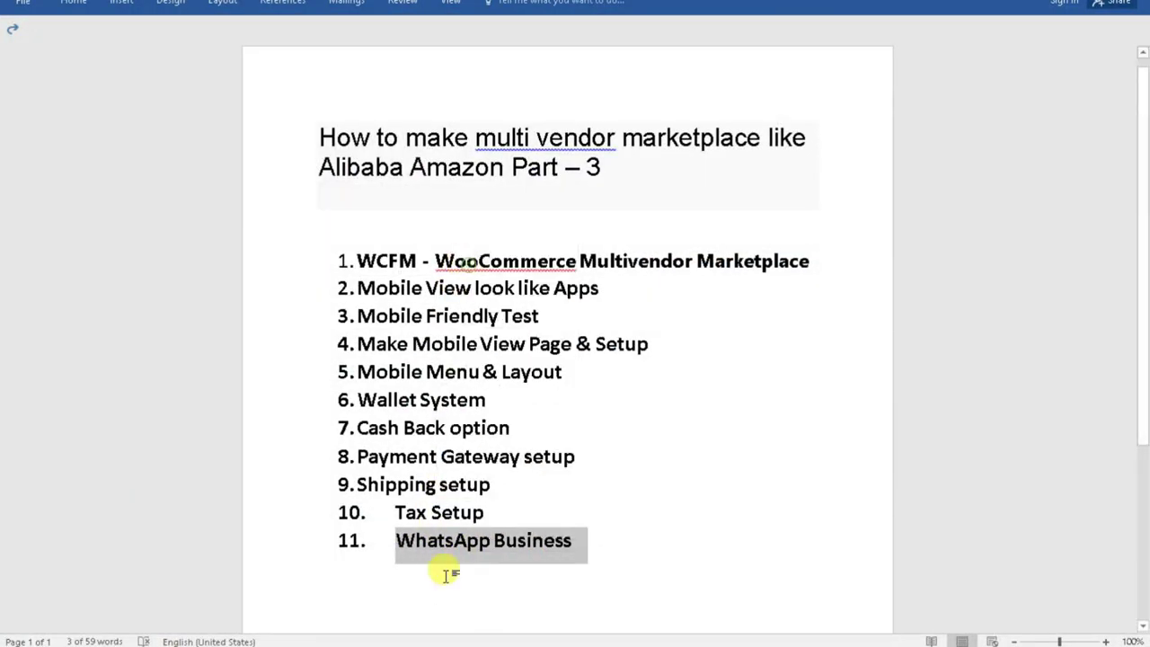
mouse_move(455, 643)
click(458, 620)
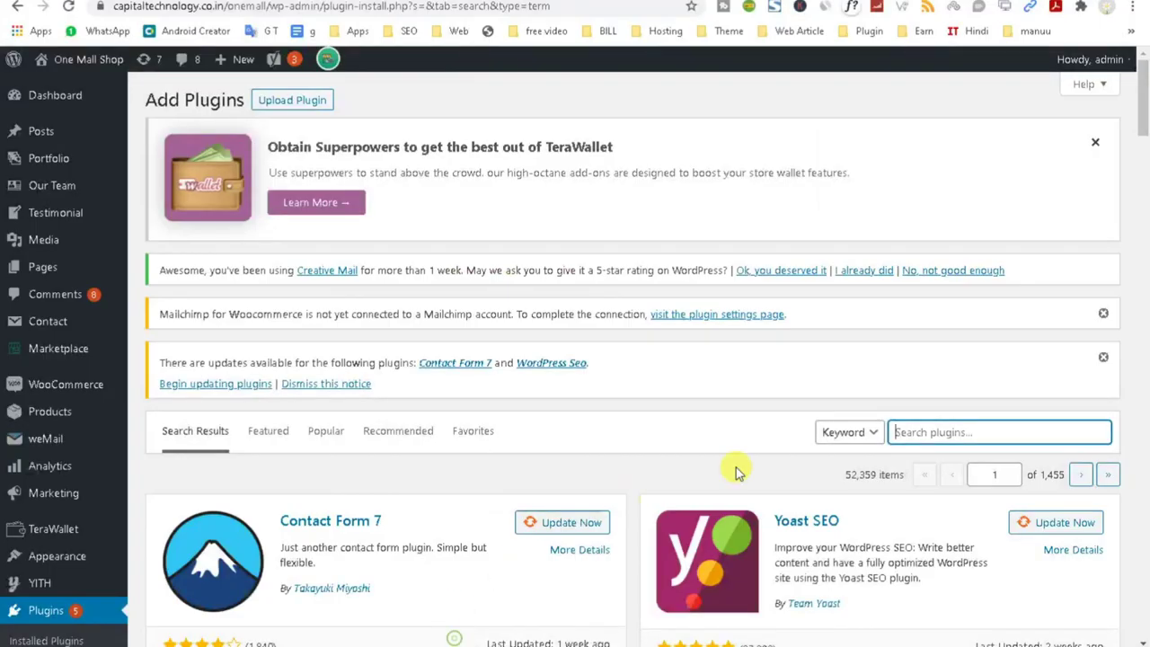
right_click(931, 430)
click(979, 307)
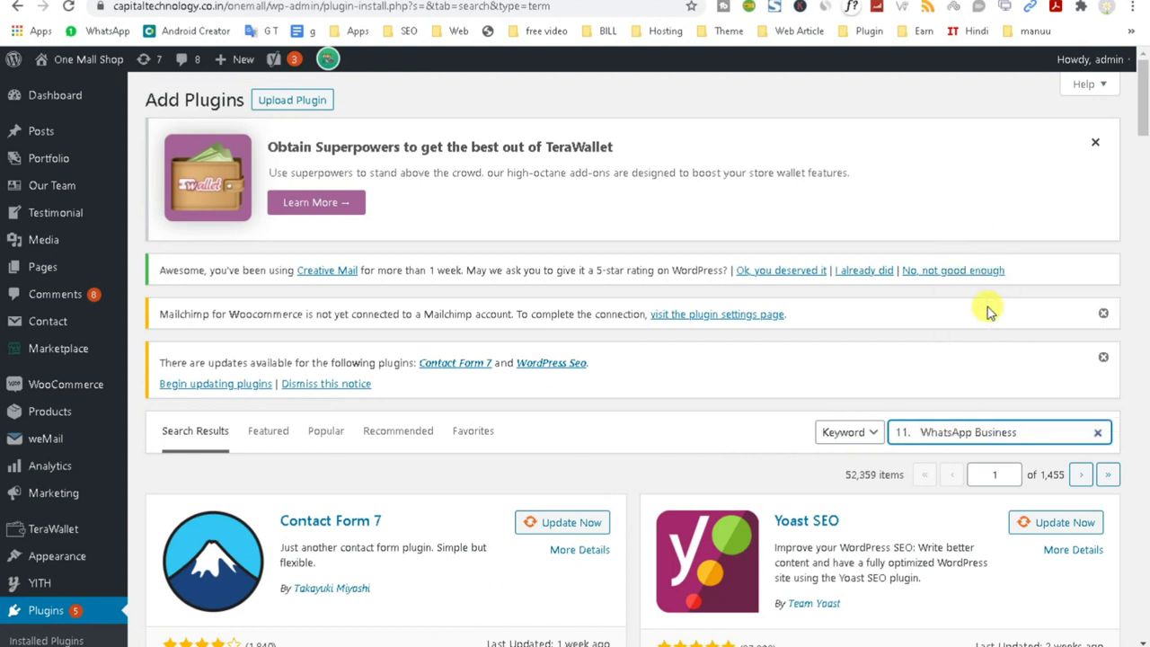
drag(922, 440, 847, 441)
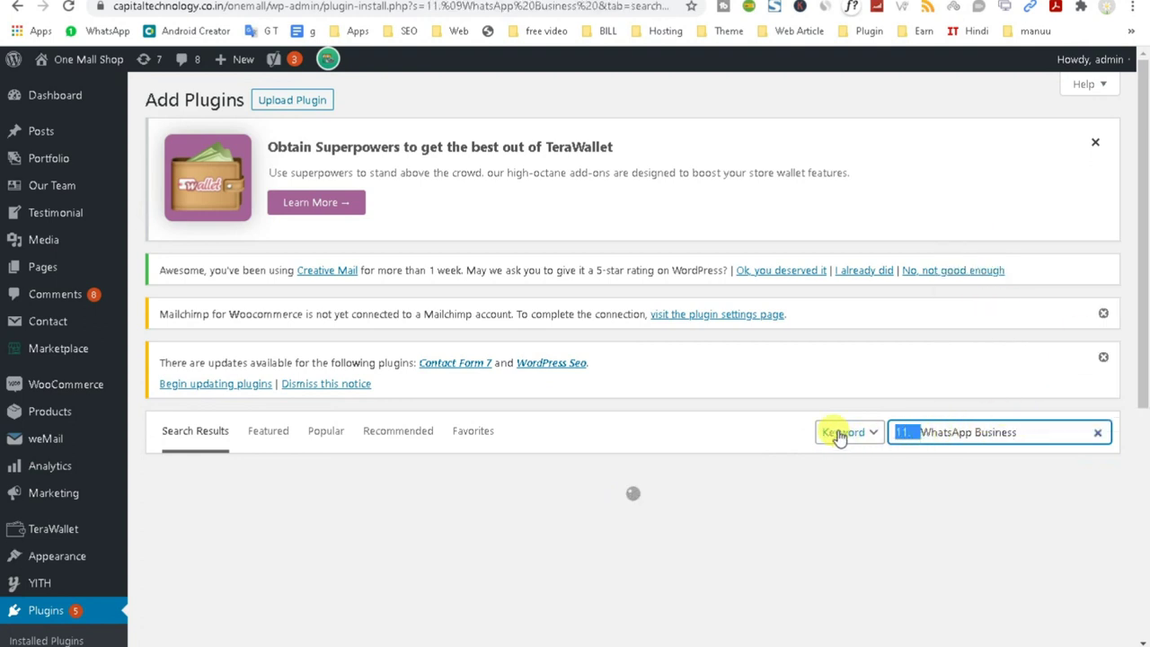
key(BackSpace)
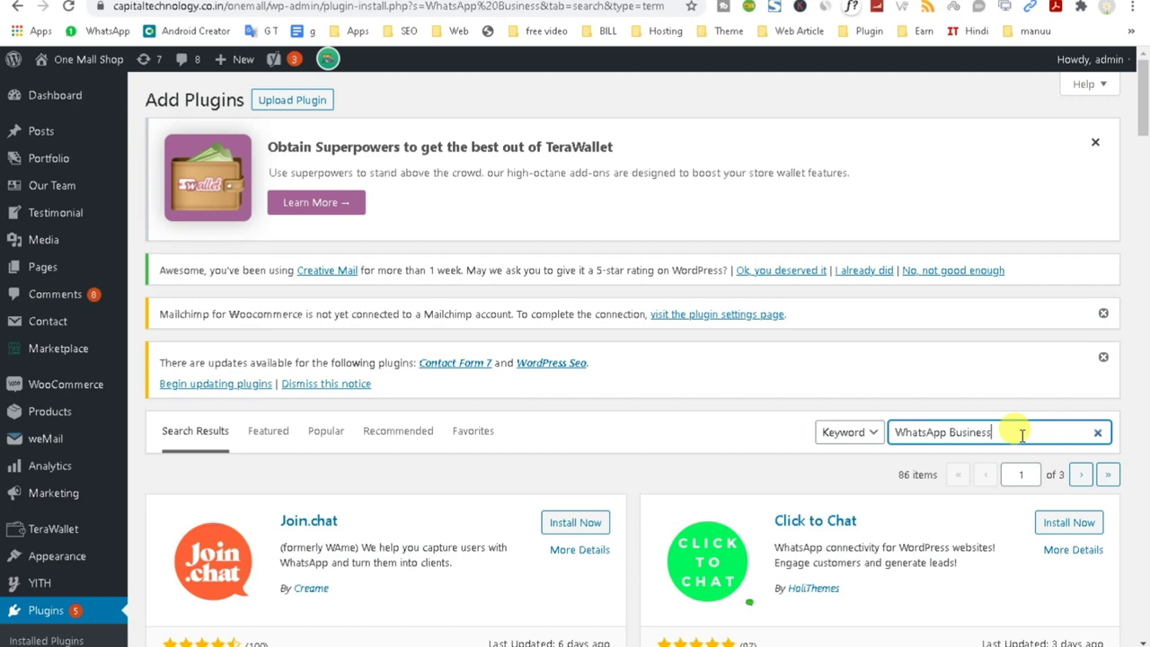
Install the Join.chat plugin from the search results.
scroll(1022, 436, down, 2)
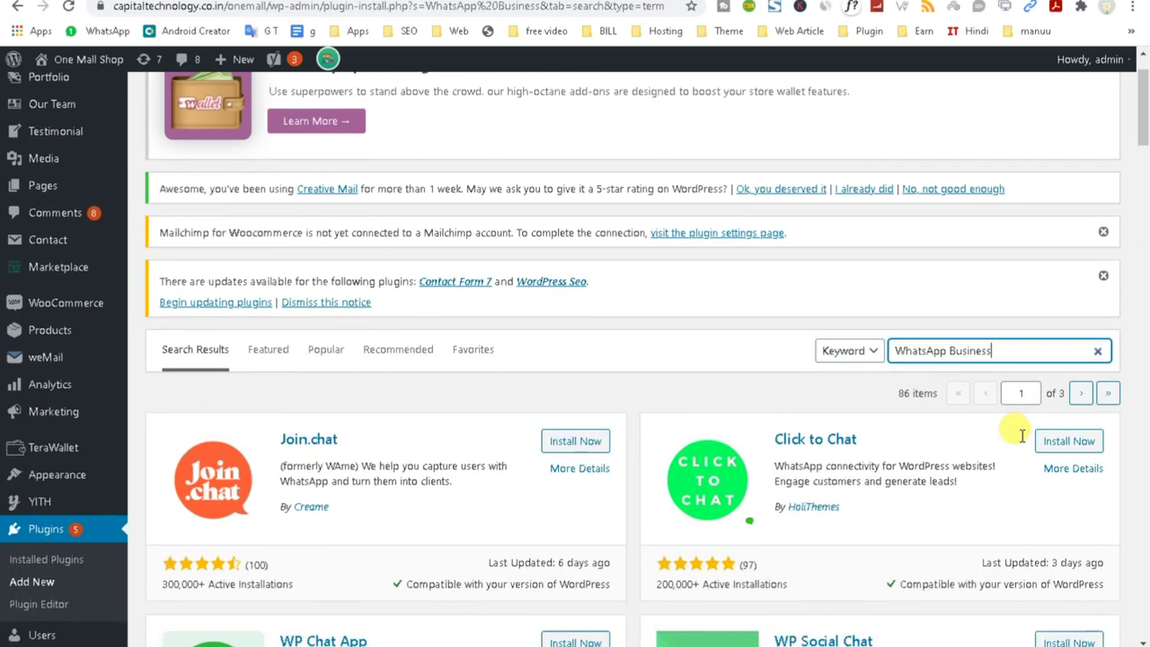
click(567, 363)
scroll(477, 526, down, 3)
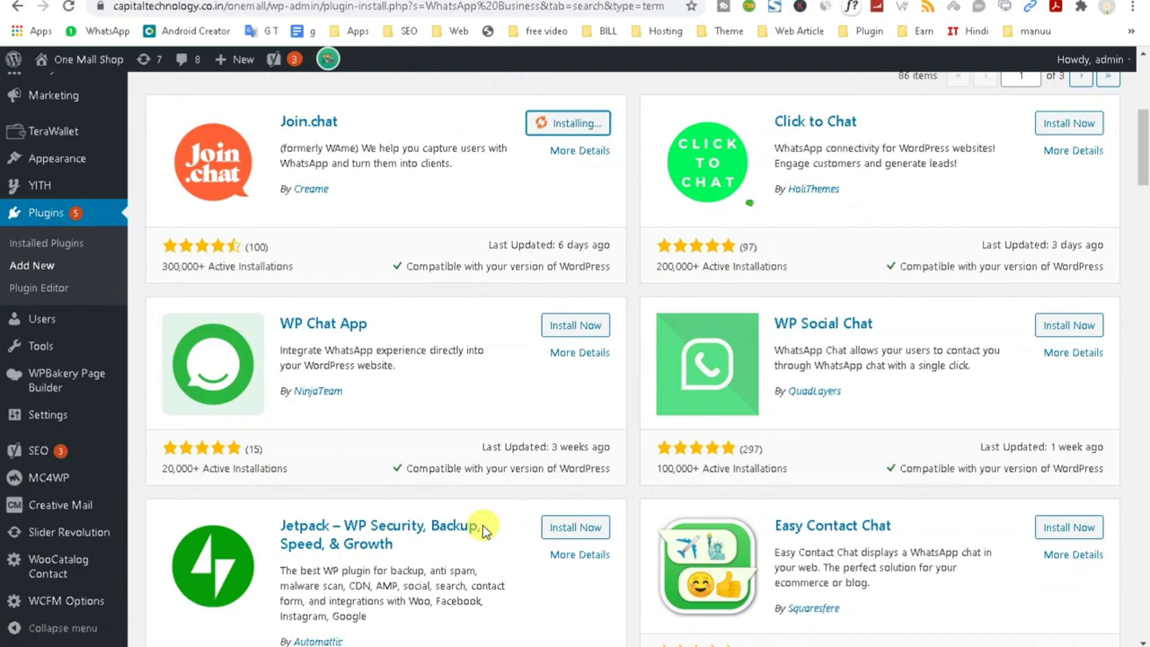
scroll(477, 526, down, 3)
scroll(481, 530, down, 5)
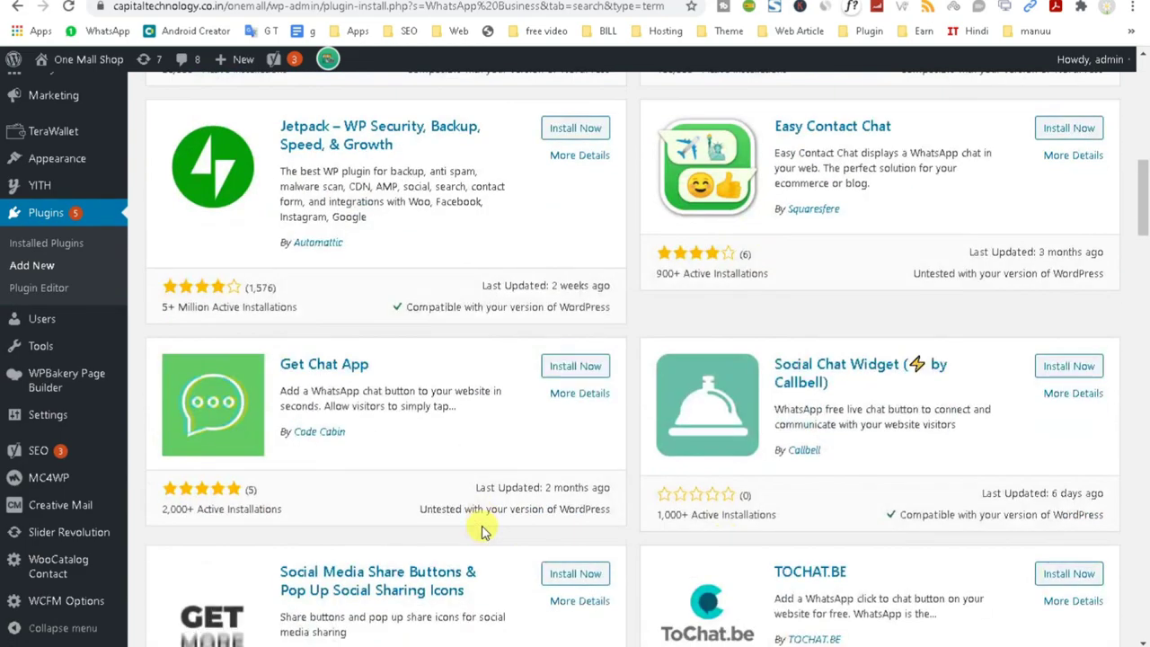
scroll(476, 528, down, 5)
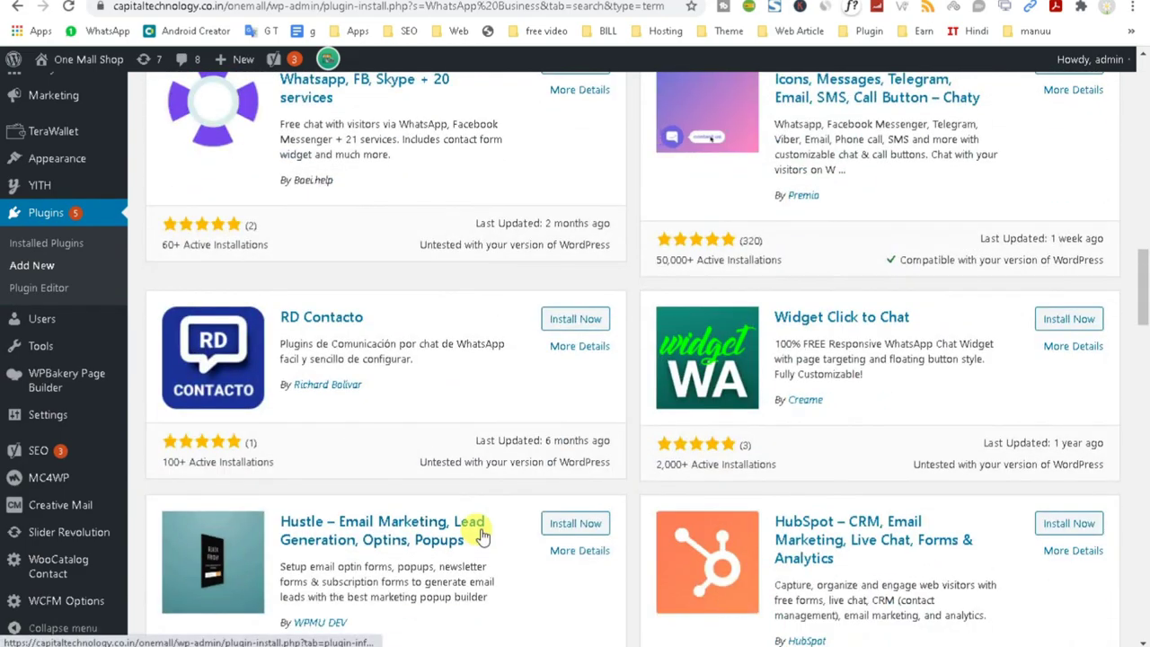
scroll(480, 532, down, 3)
scroll(480, 533, up, 20)
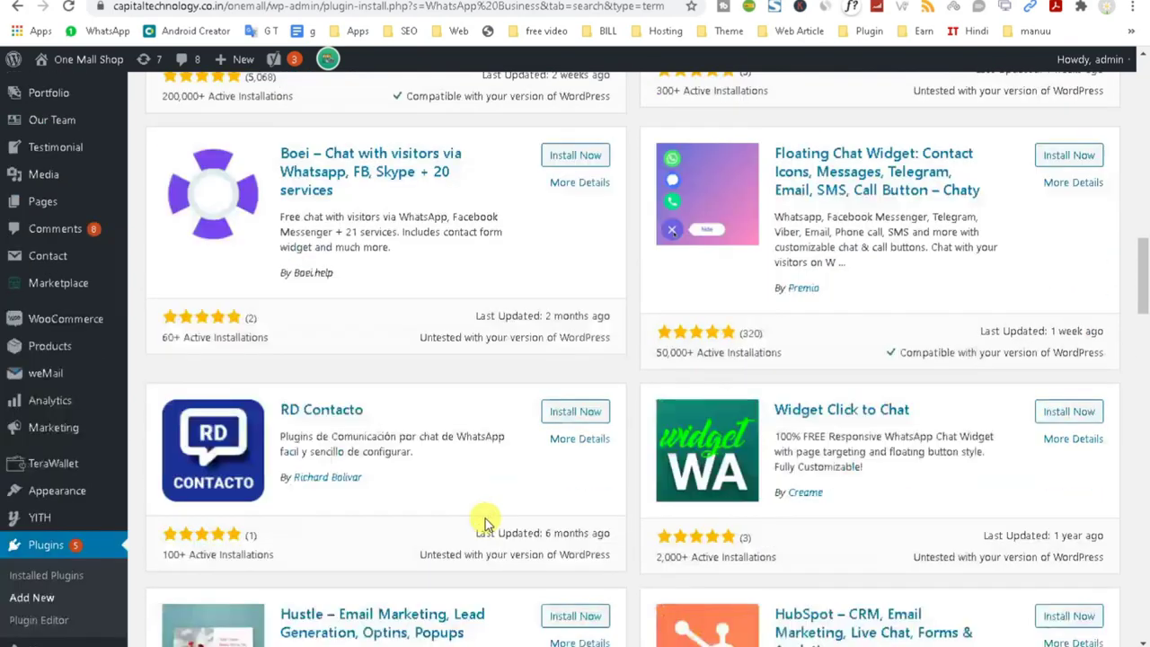
scroll(889, 279, up, 2)
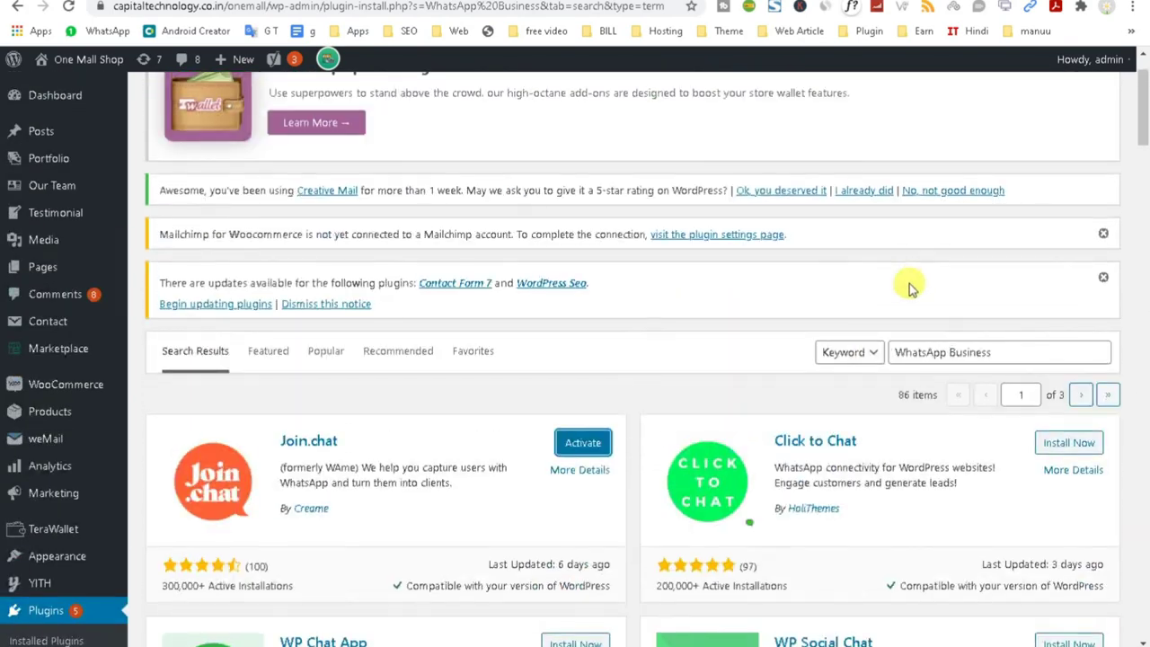
Broaden the search to 'WhatsApp' and install Order on Mobile for WooCommerce.
drag(949, 352, 1057, 358)
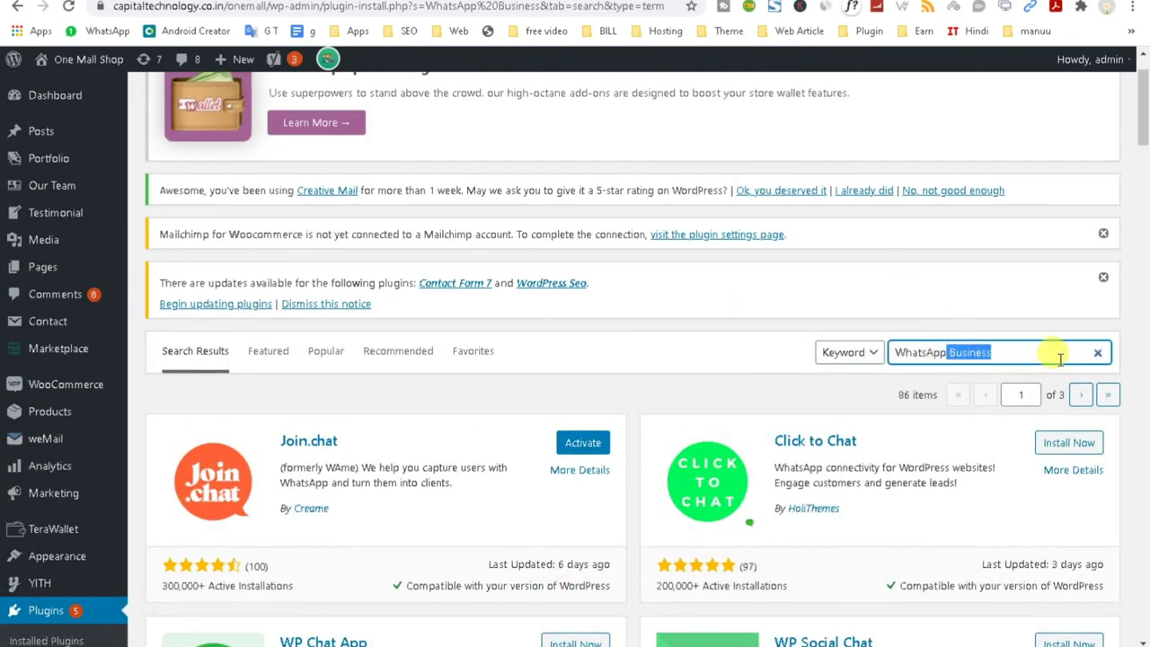
key(BackSpace)
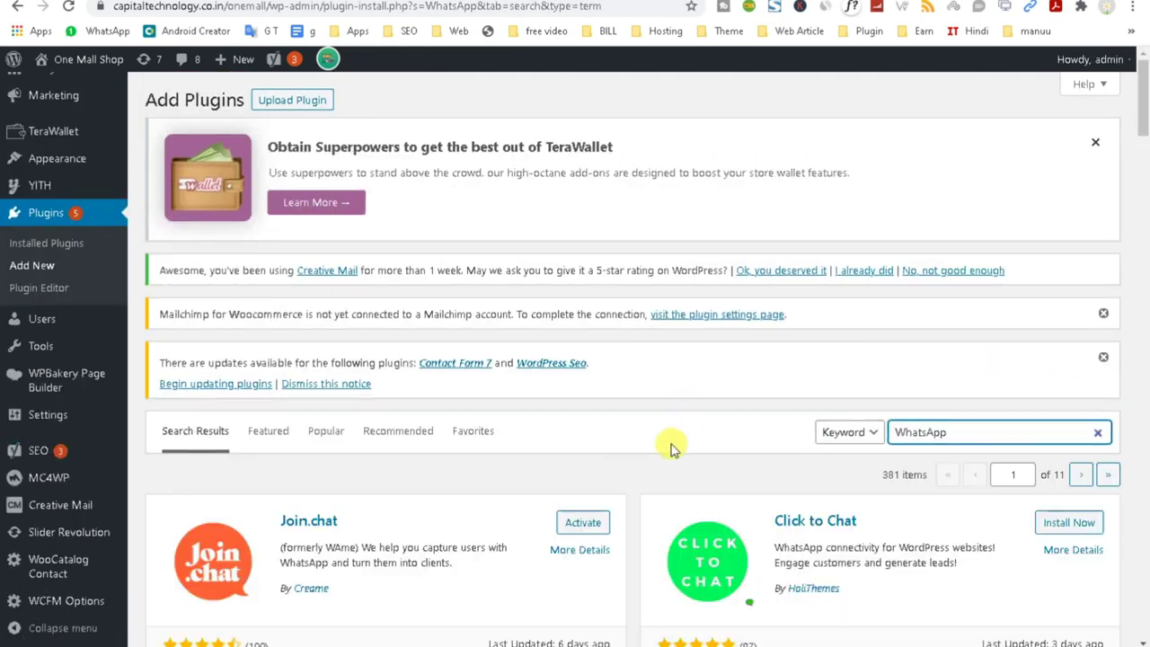
scroll(671, 446, down, 5)
scroll(671, 446, down, 1)
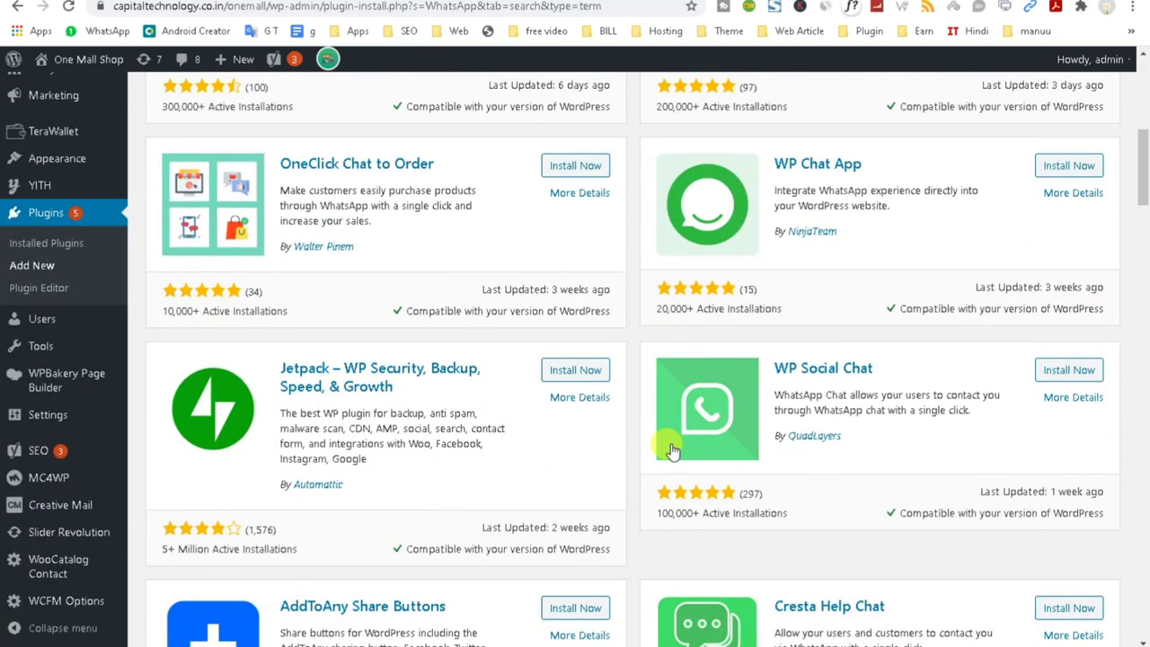
scroll(672, 450, up, 1)
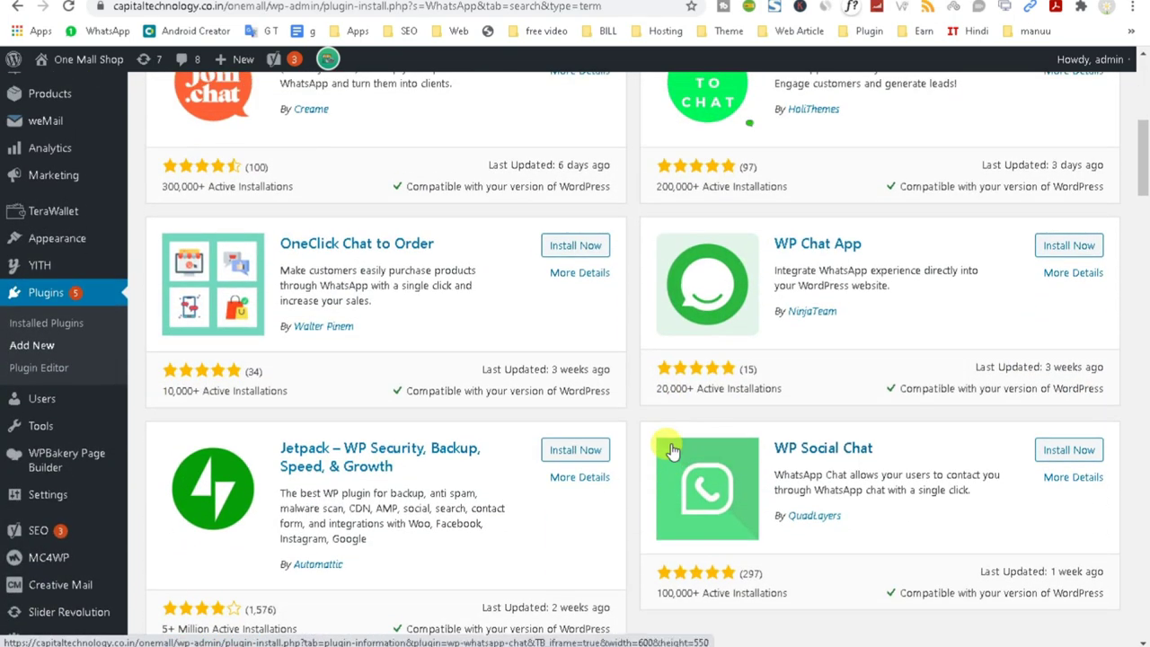
scroll(671, 449, down, 10)
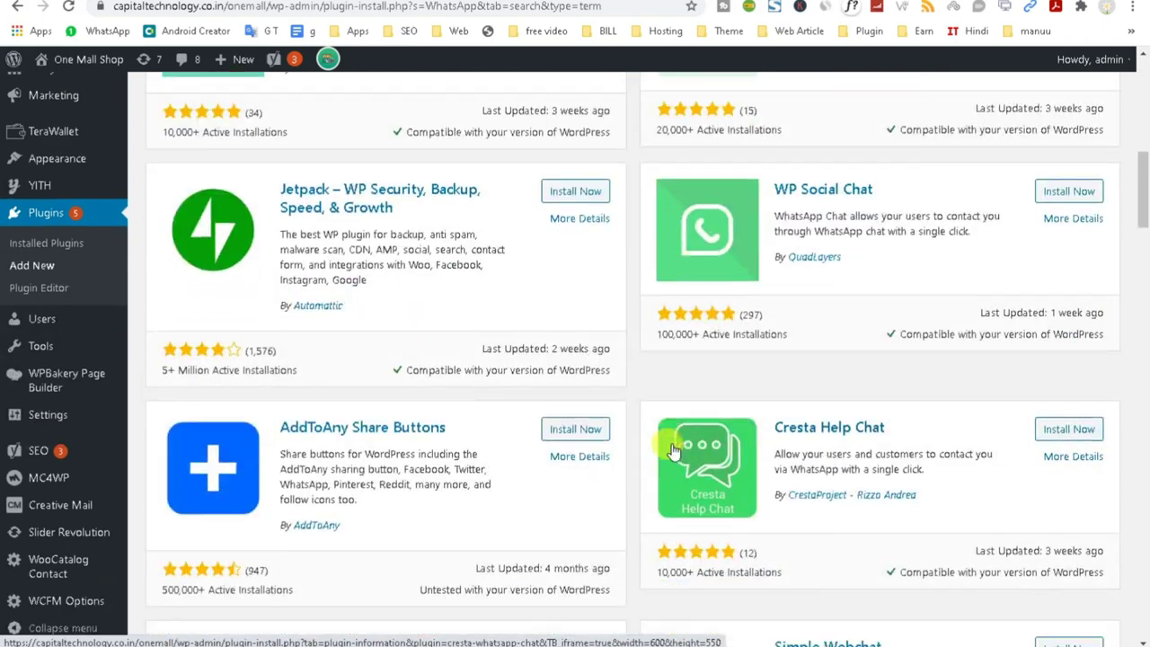
scroll(672, 449, down, 5)
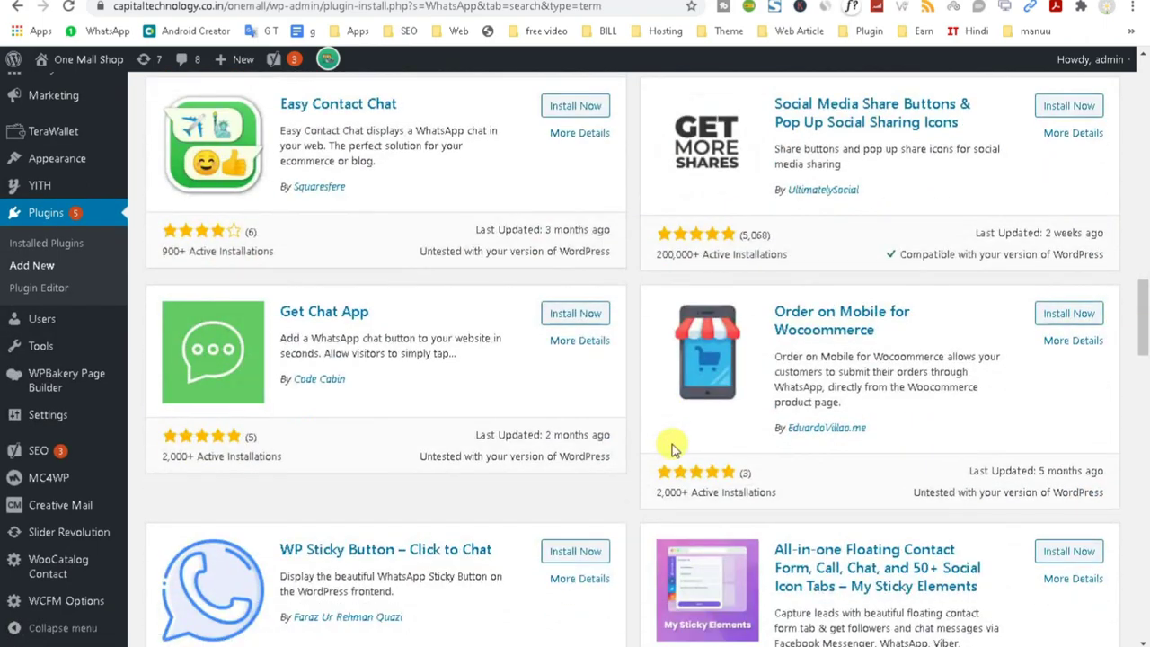
click(1060, 314)
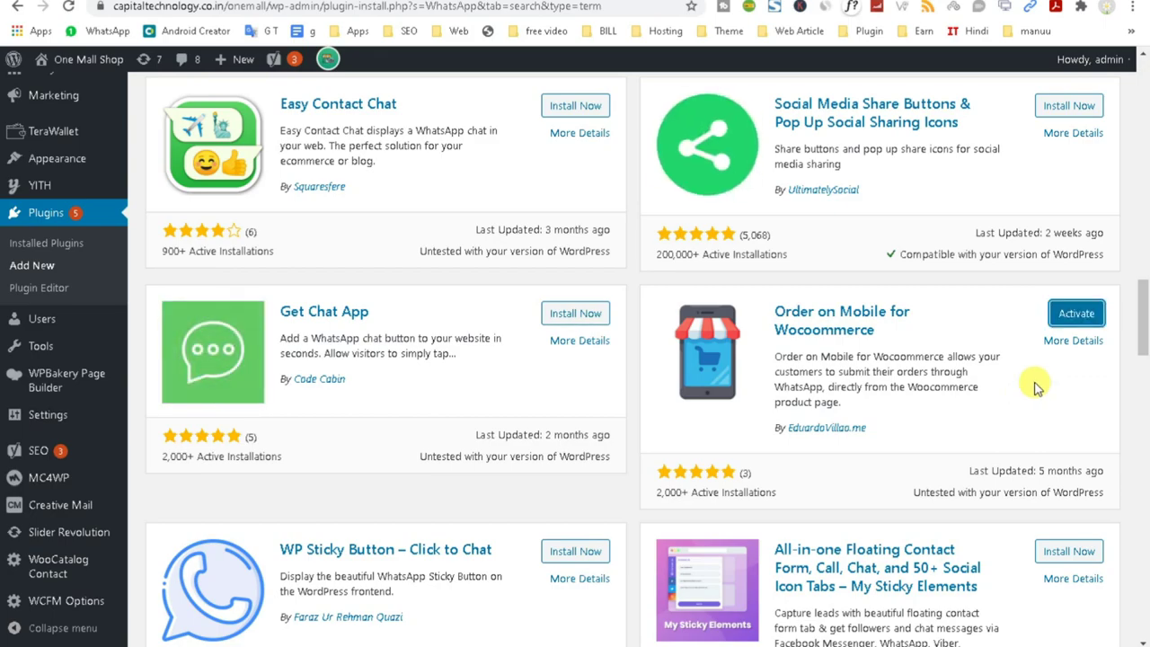
Activate the installed Join.chat plugin.
scroll(1035, 386, up, 14)
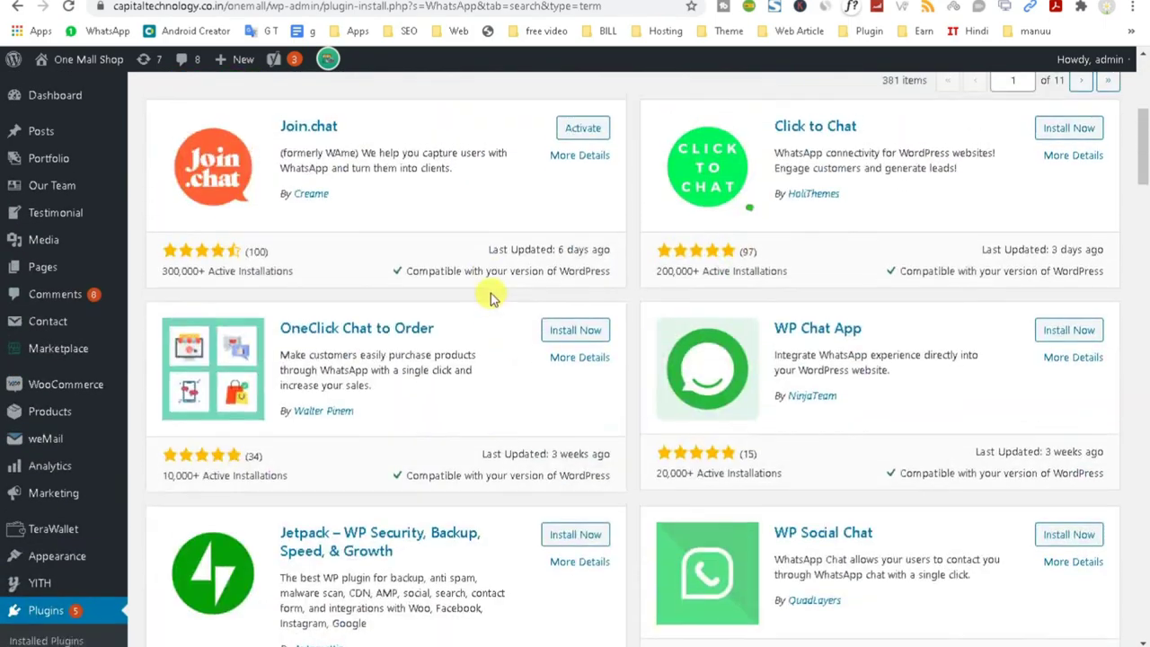
scroll(592, 269, up, 5)
click(575, 523)
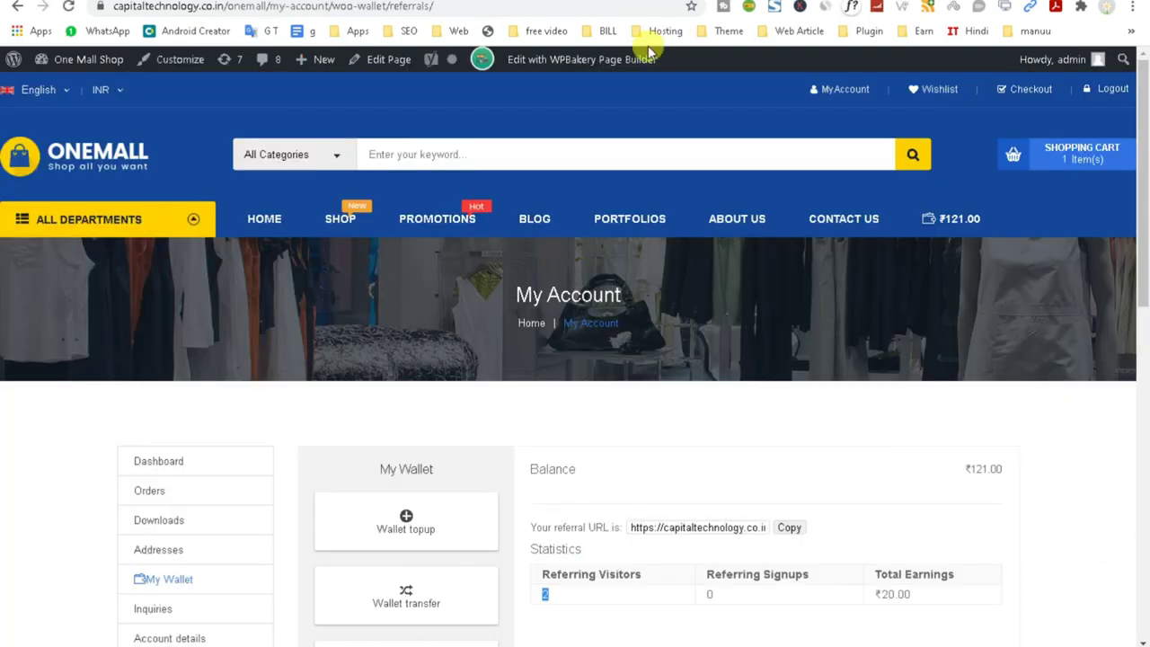
scroll(457, 441, down, 10)
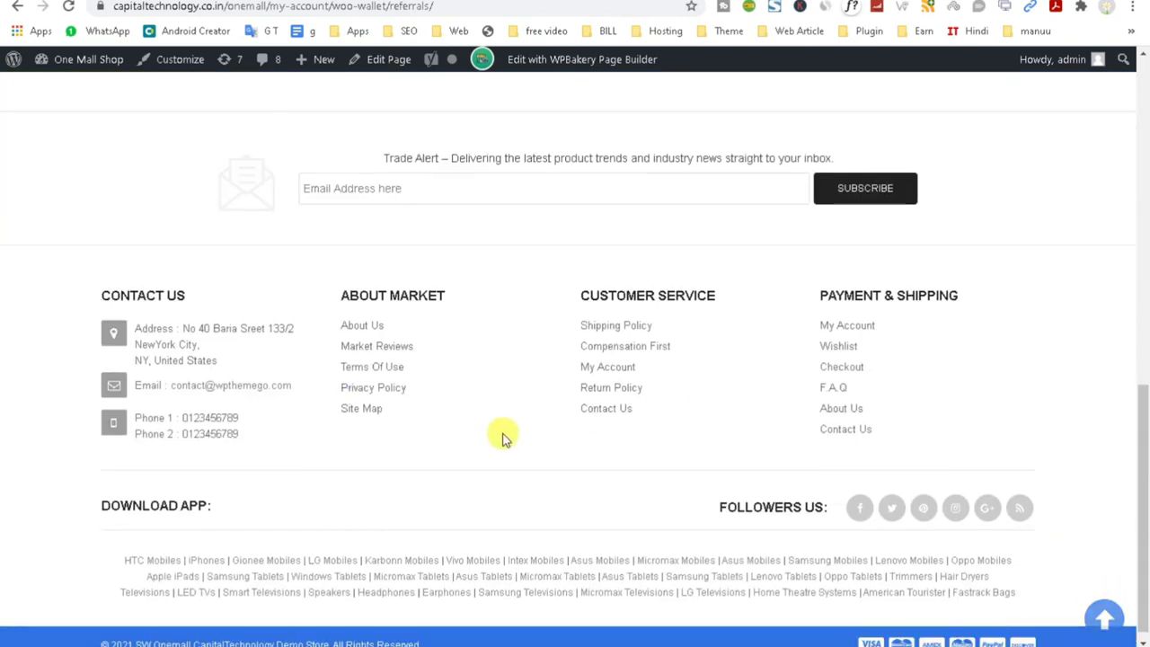
scroll(503, 438, down, 1)
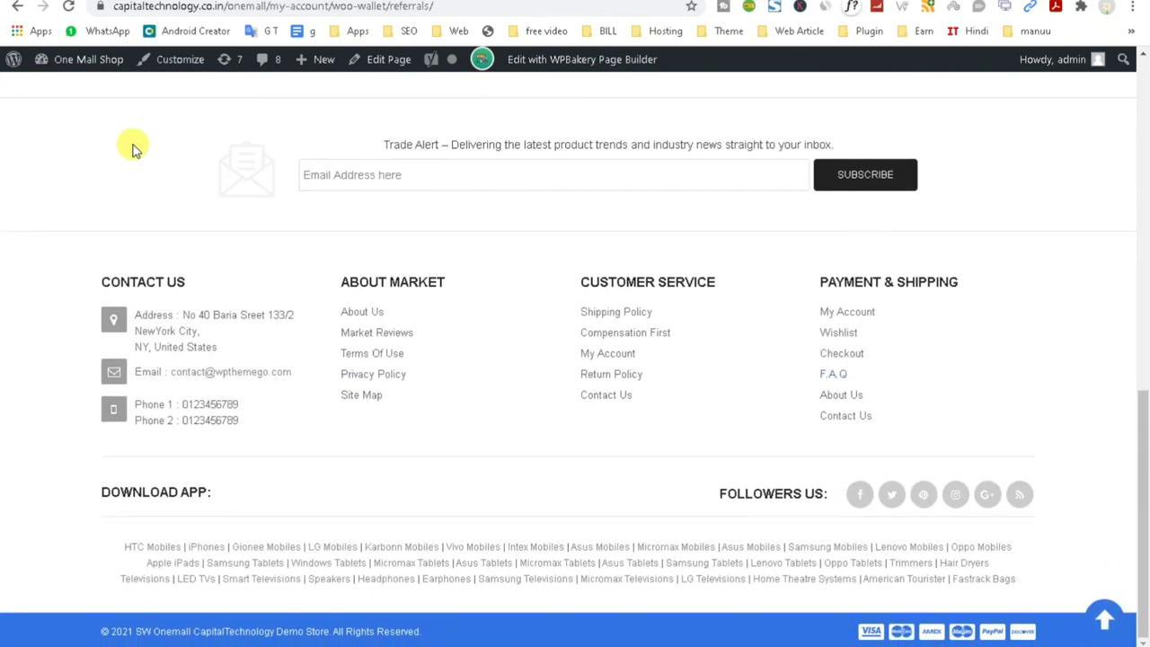
Reload the storefront account page, then return to the admin tab.
click(68, 7)
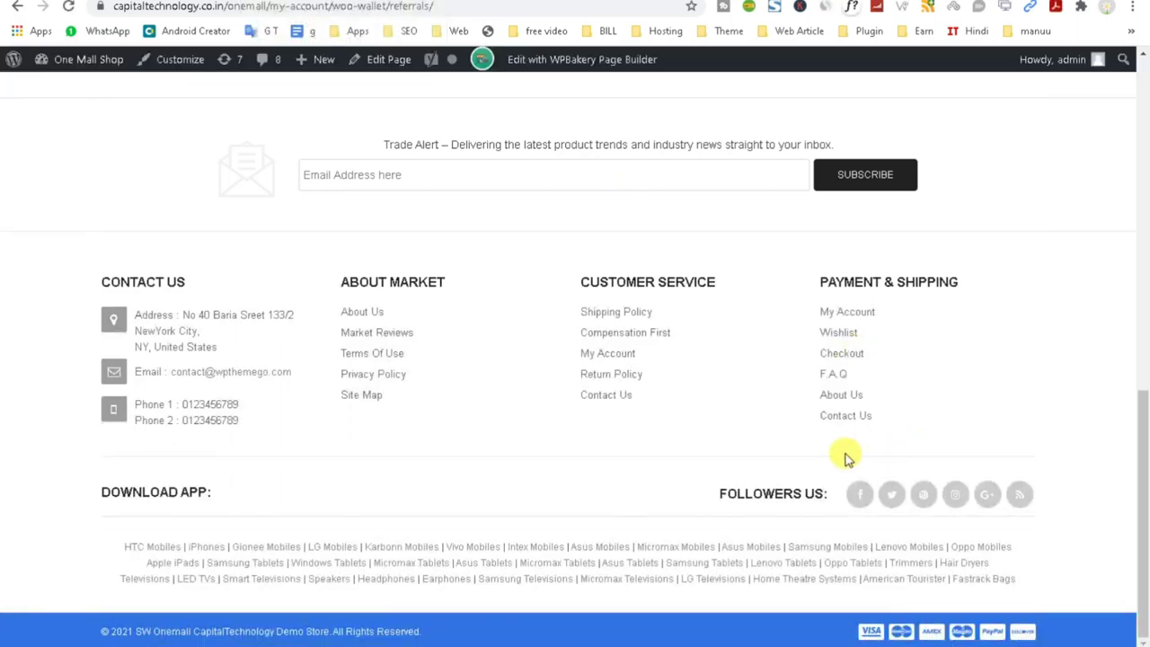
scroll(801, 441, up, 15)
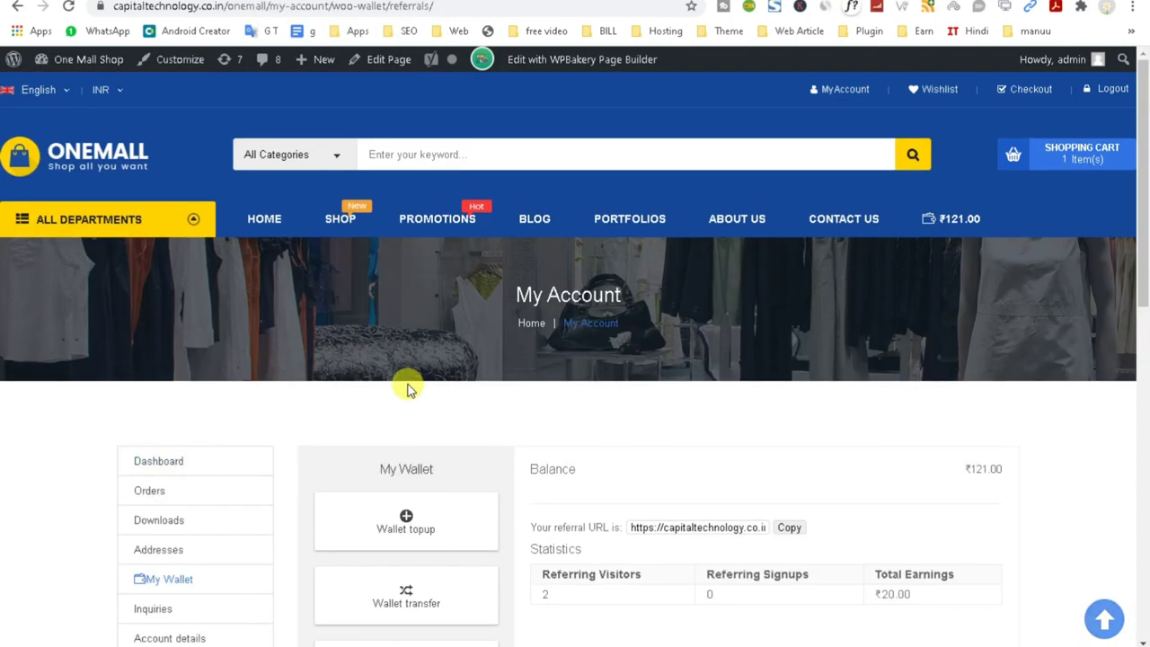
scroll(406, 388, down, 15)
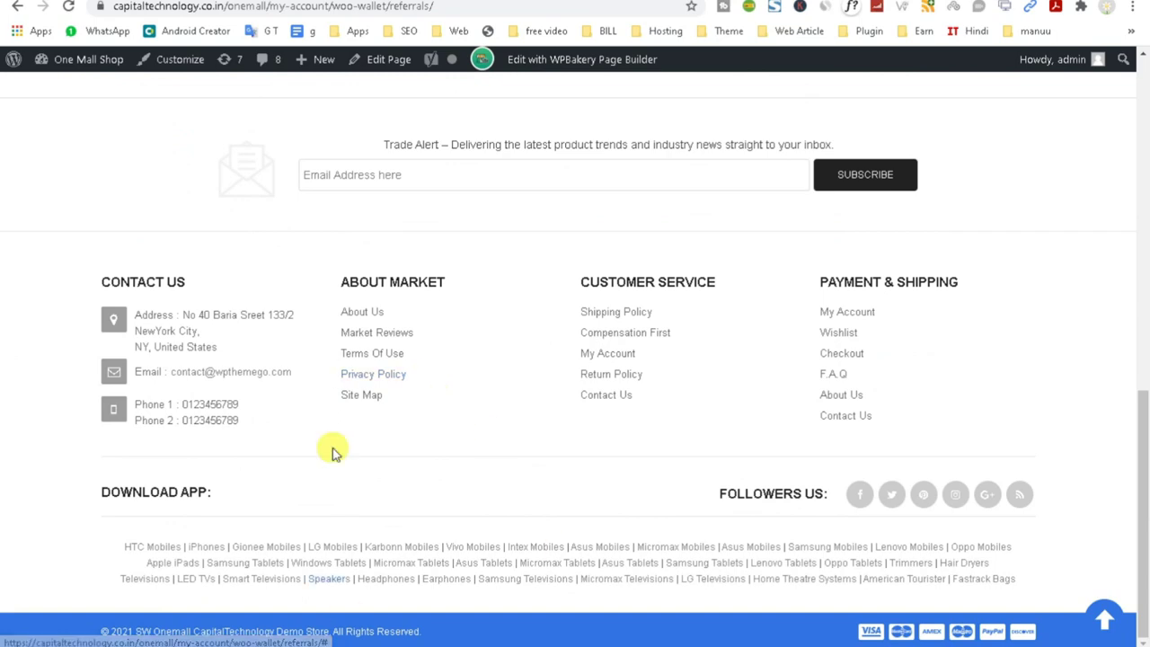
key(ctrl+Tab)
key(ctrl+Tab)
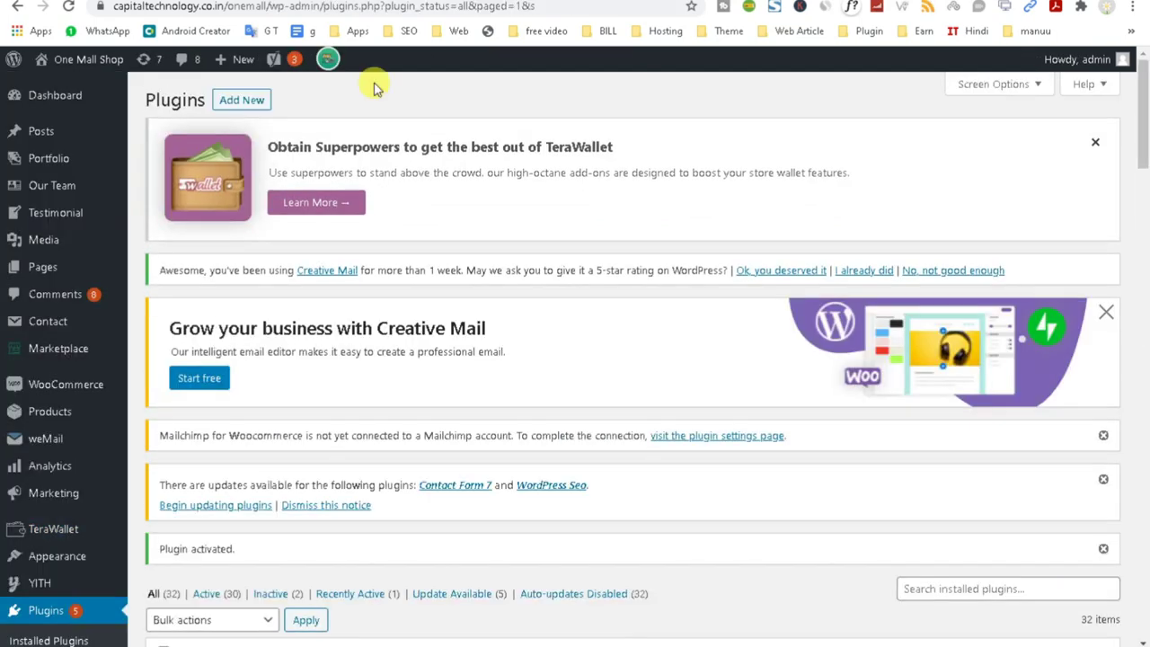
Open the Join.chat settings page in a new tab.
scroll(501, 528, down, 5)
scroll(500, 528, down, 4)
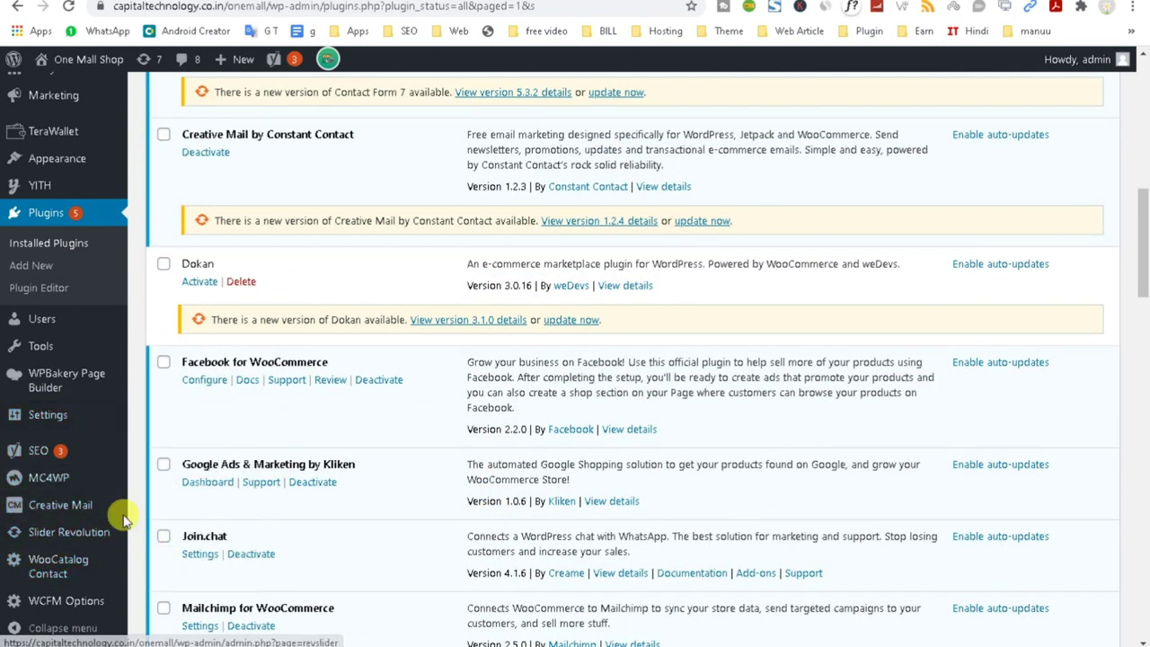
mouse_move(56, 415)
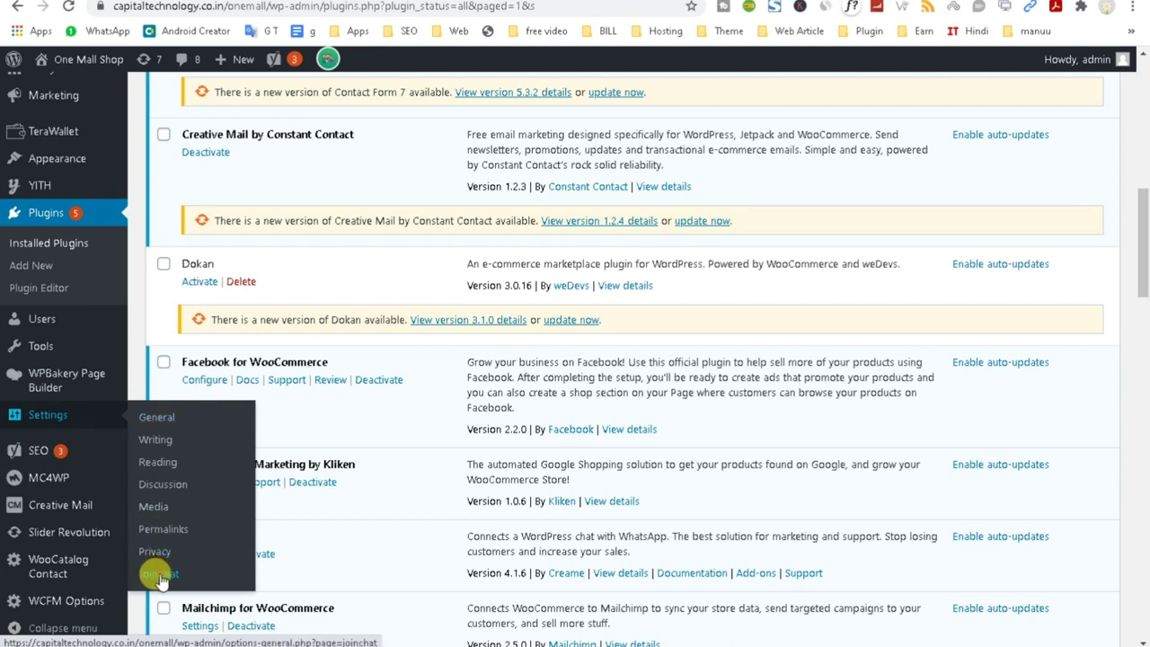
right_click(153, 571)
click(203, 427)
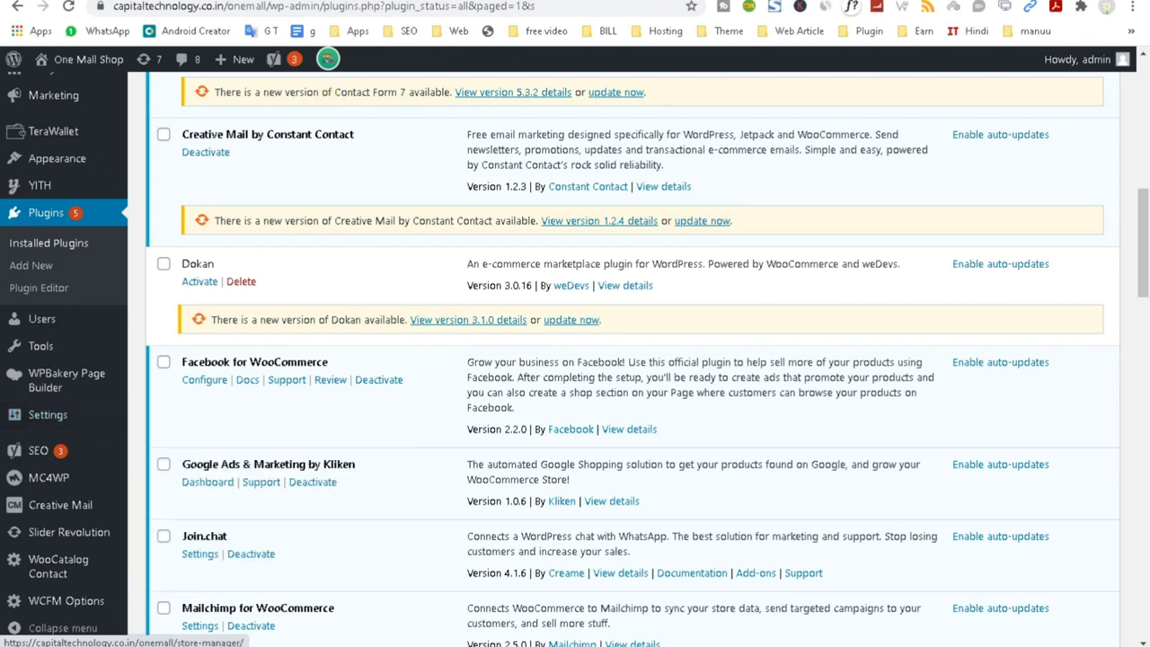
click(356, 7)
text(capitaltechnology.co.in/onemall/wp-admin/options-general.php?page=joinchat)
key(Return)
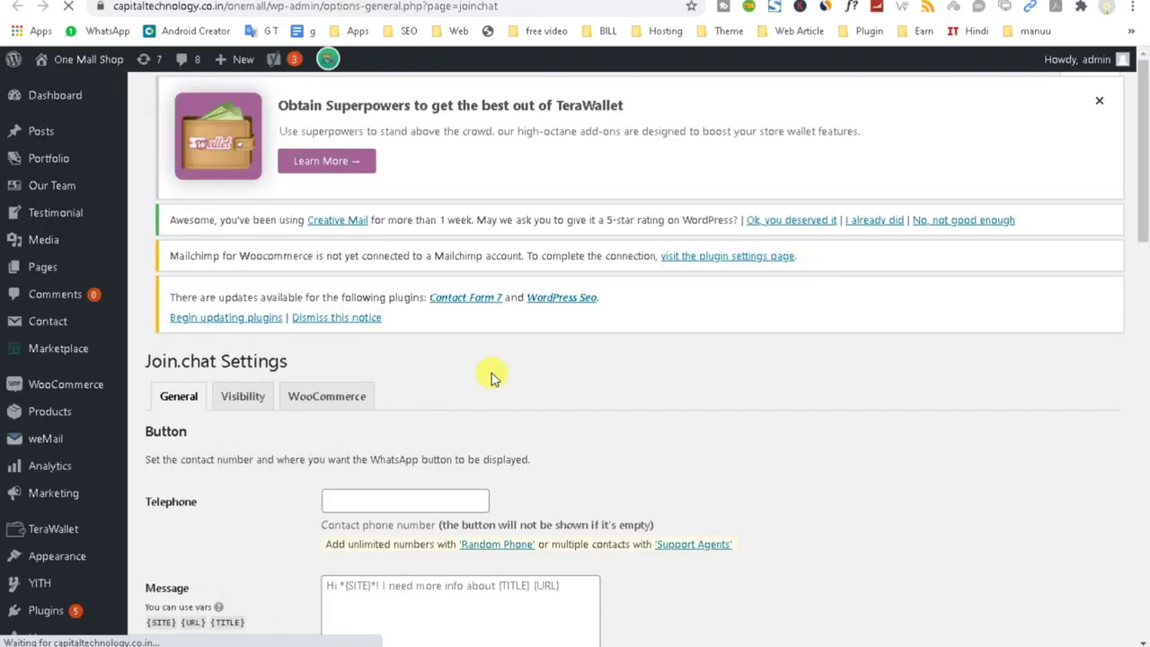
Enter the WhatsApp contact phone number in the Join.chat settings.
scroll(488, 372, down, 2)
click(405, 378)
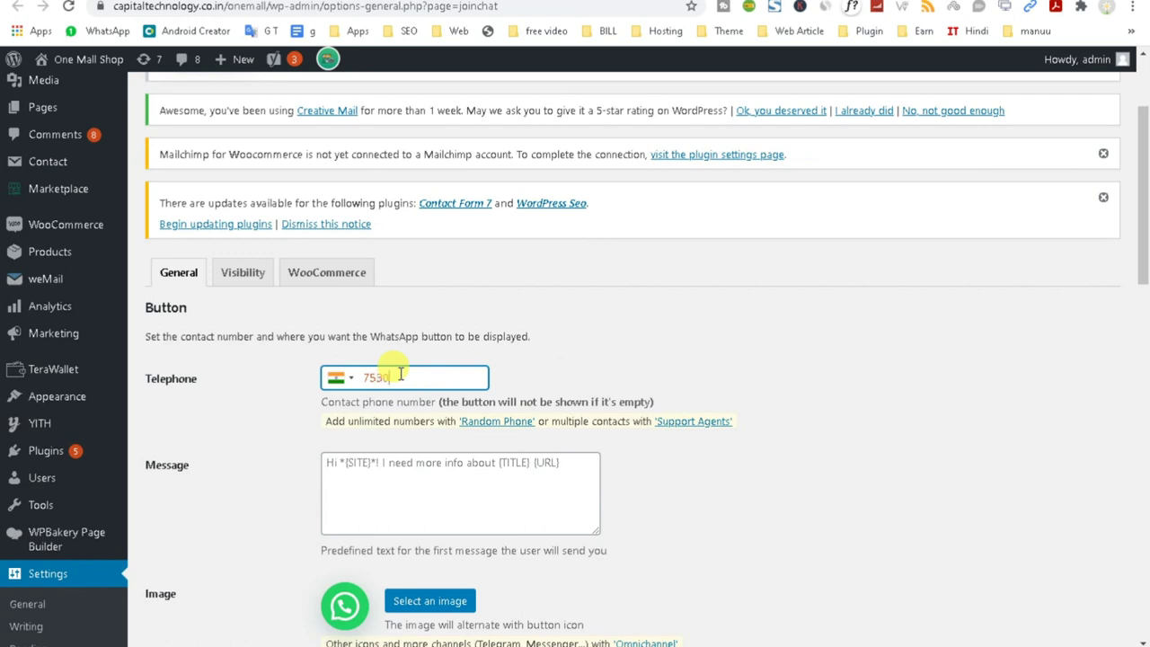
click(390, 462)
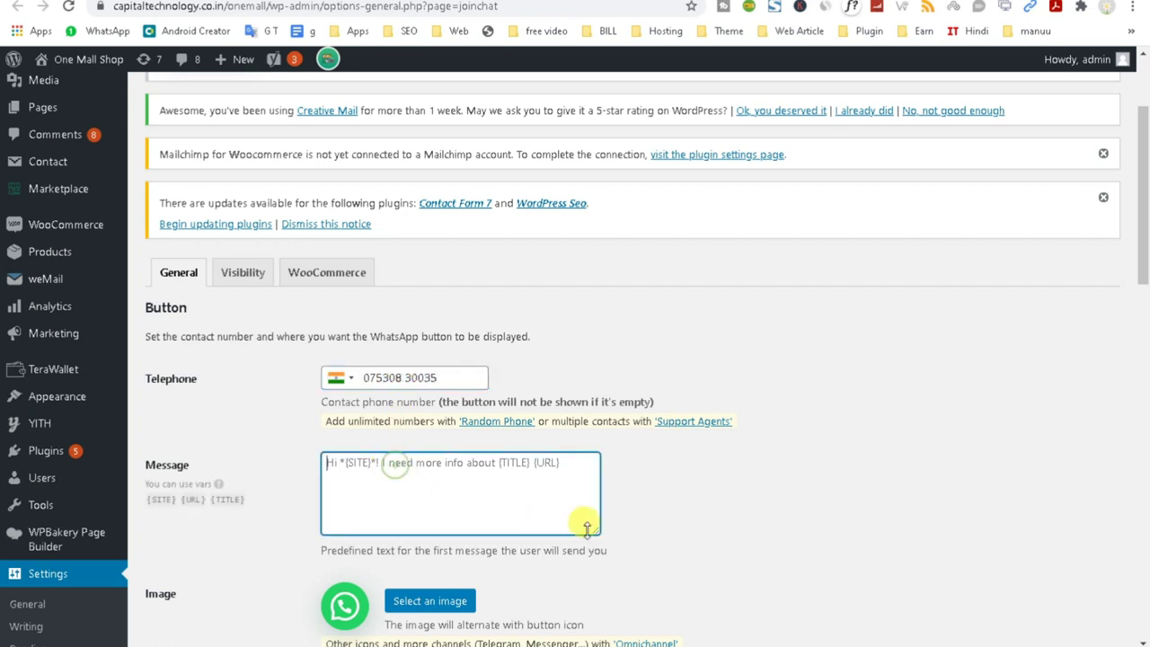
Save the Join.chat settings and confirm the reload.
scroll(467, 476, down, 2)
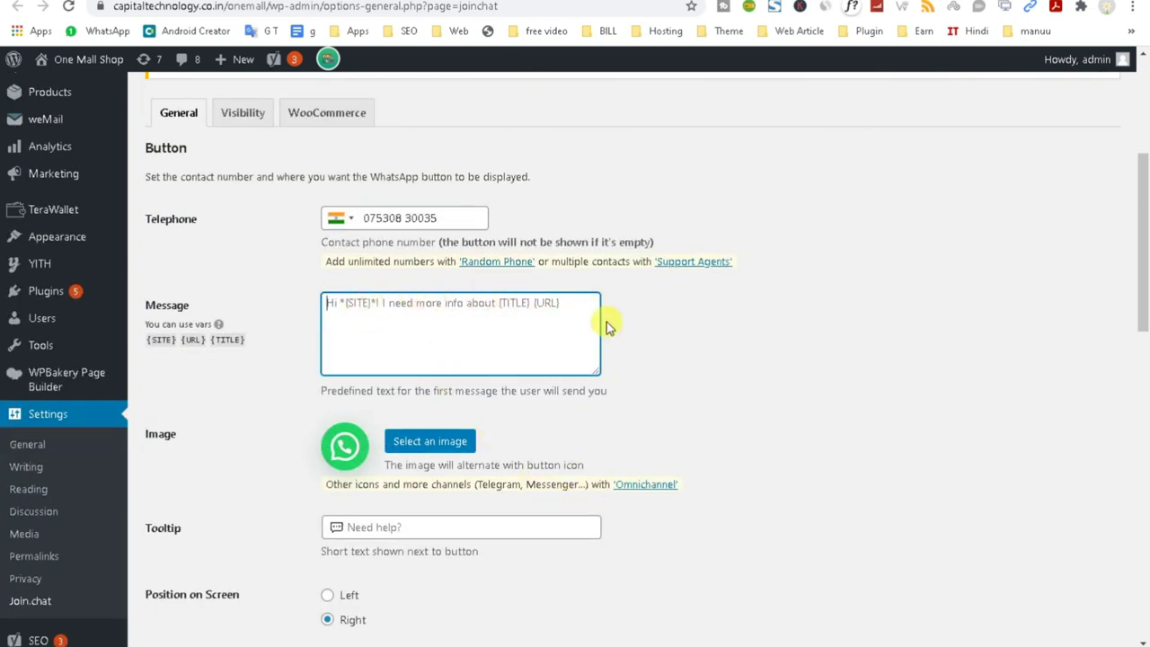
scroll(539, 350, down, 2)
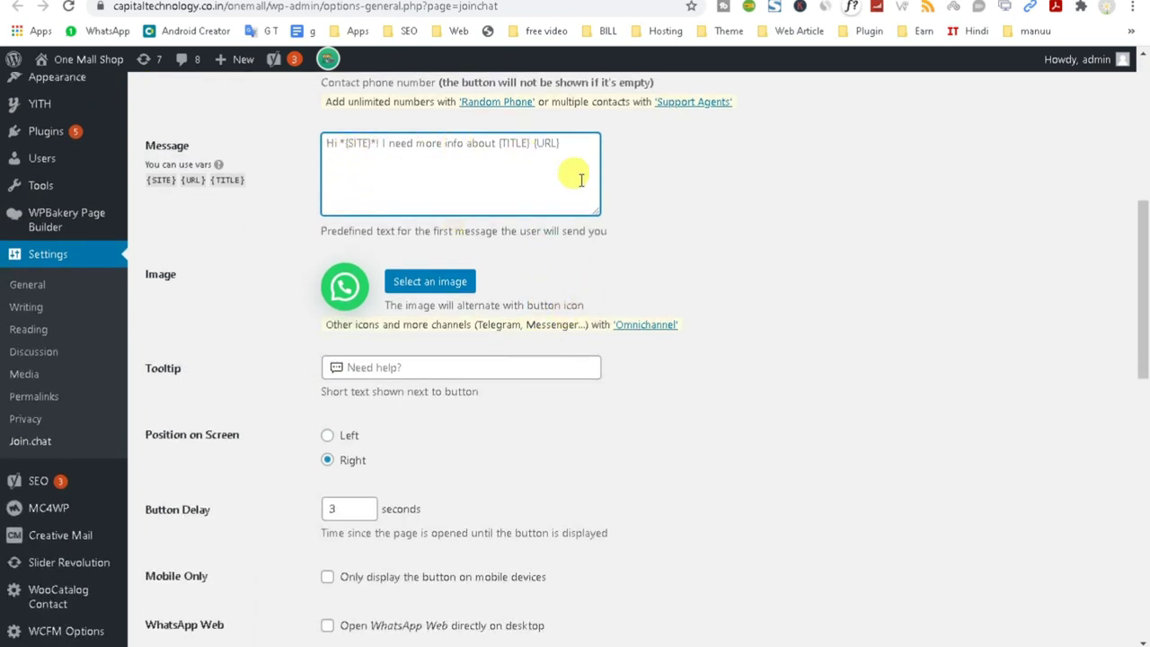
scroll(470, 462, down, 3)
scroll(469, 458, down, 7)
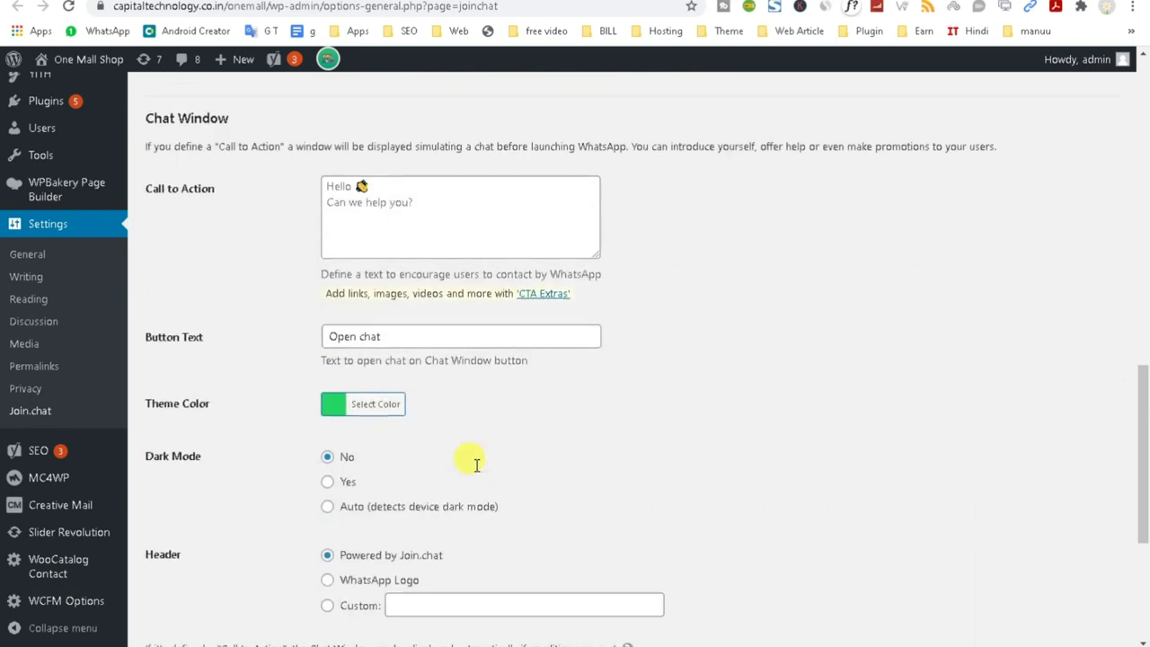
click(187, 568)
scroll(539, 570, up, 10)
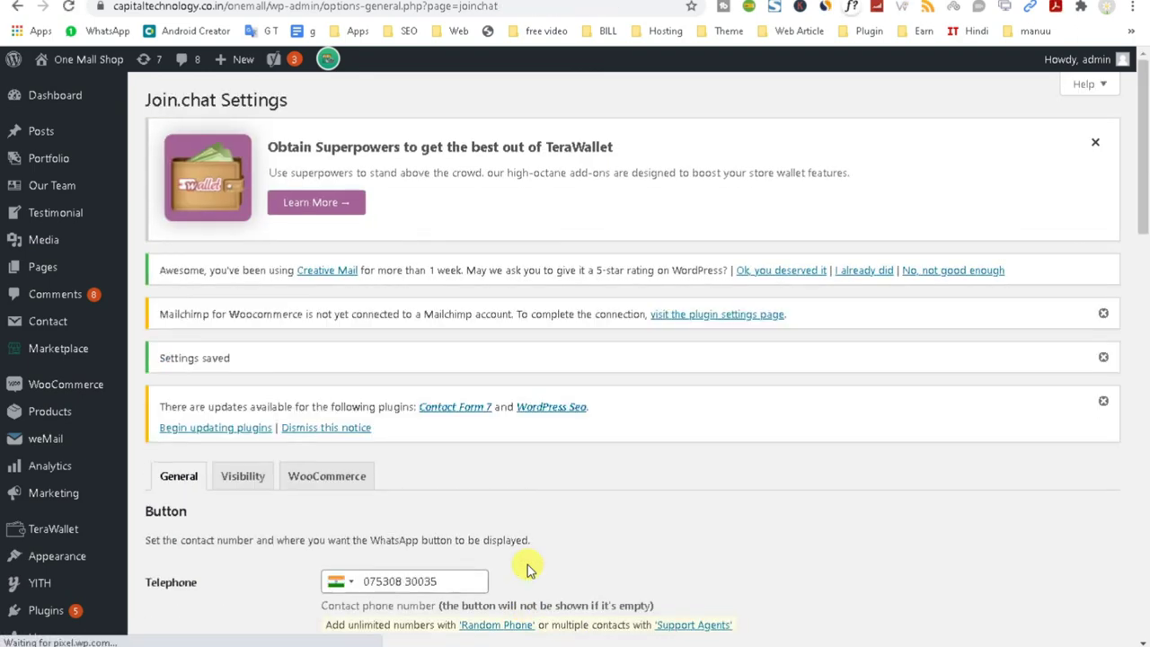
scroll(529, 561, down, 5)
Test the floating WhatsApp chat button on the storefront.
scroll(529, 561, down, 4)
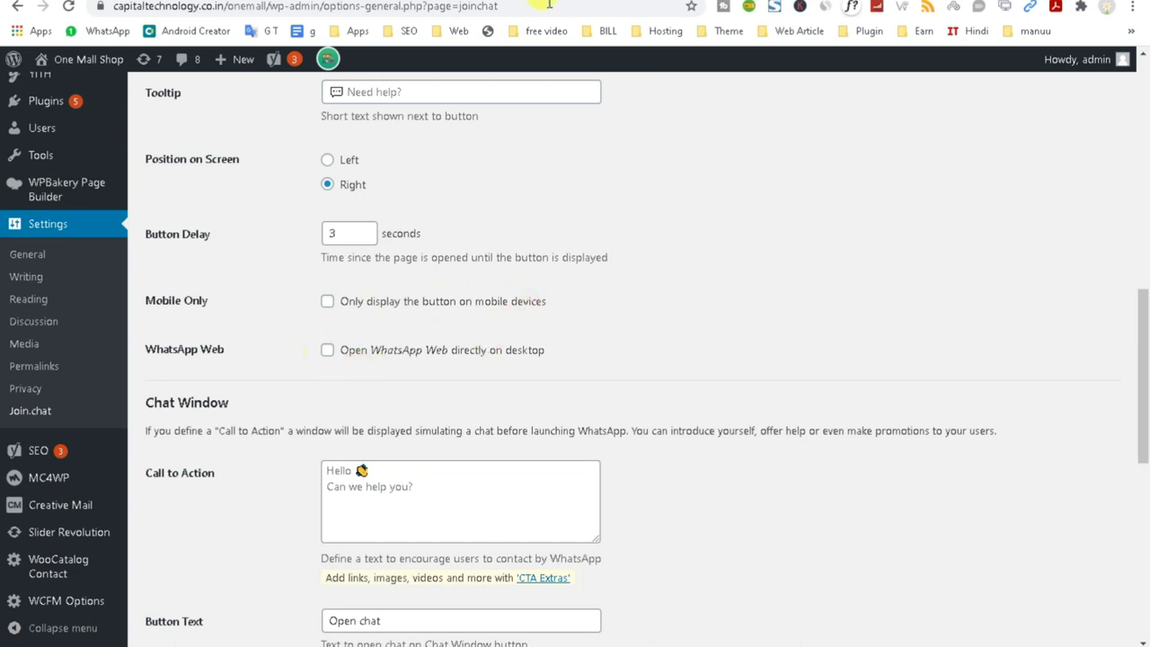
click(719, 0)
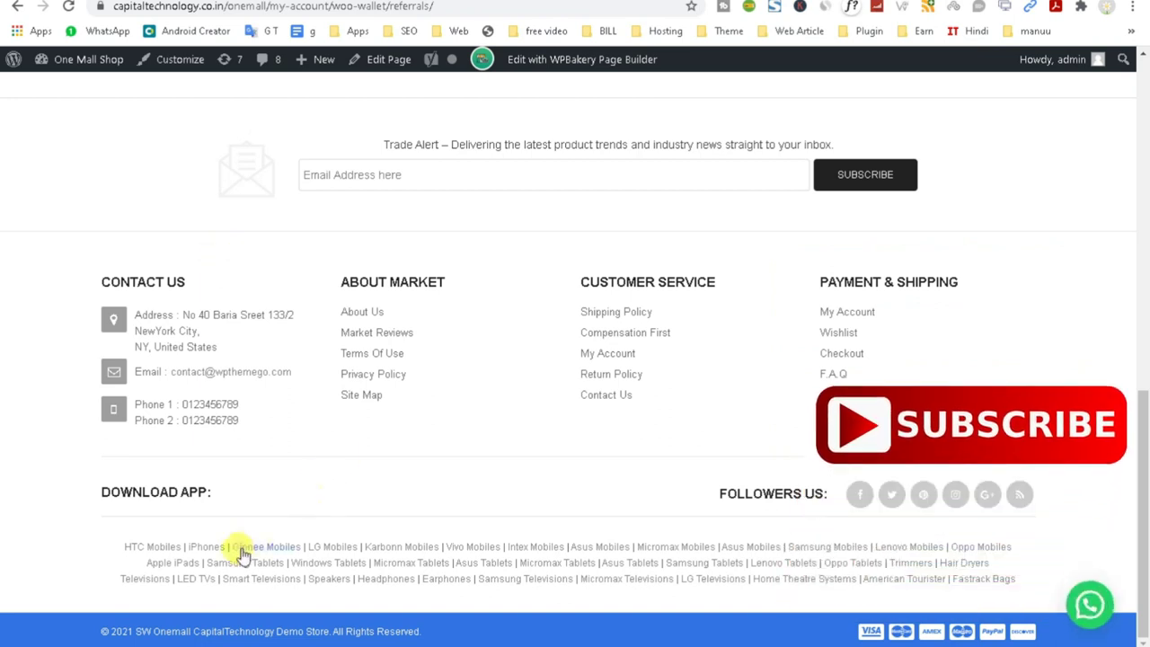
click(1087, 607)
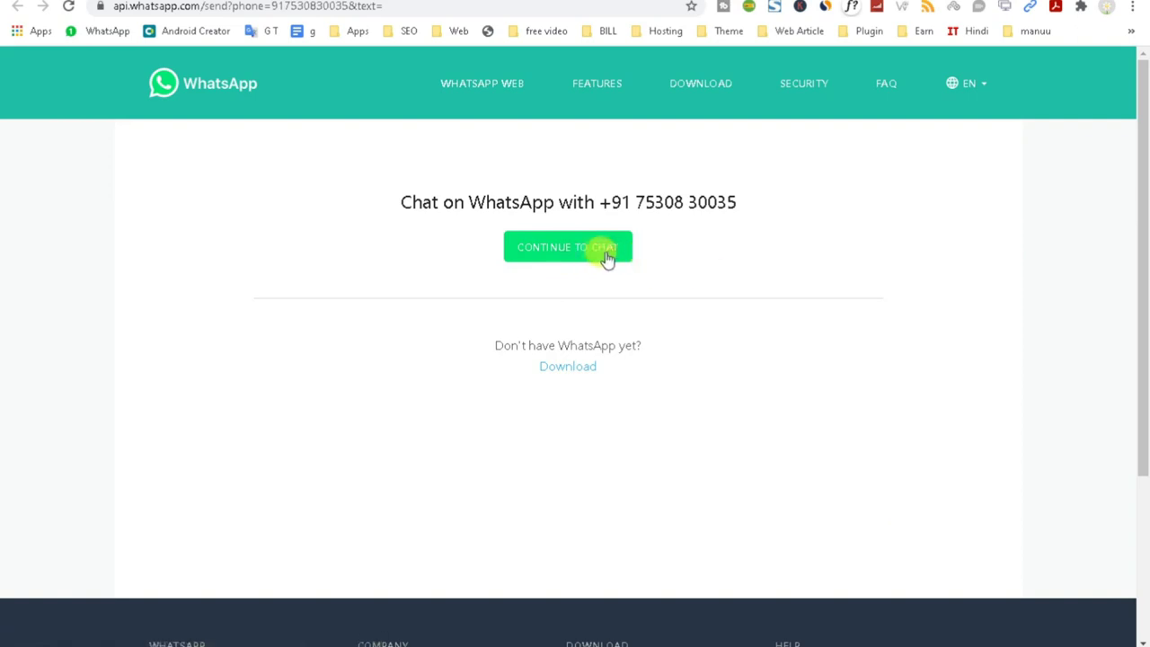
click(699, 4)
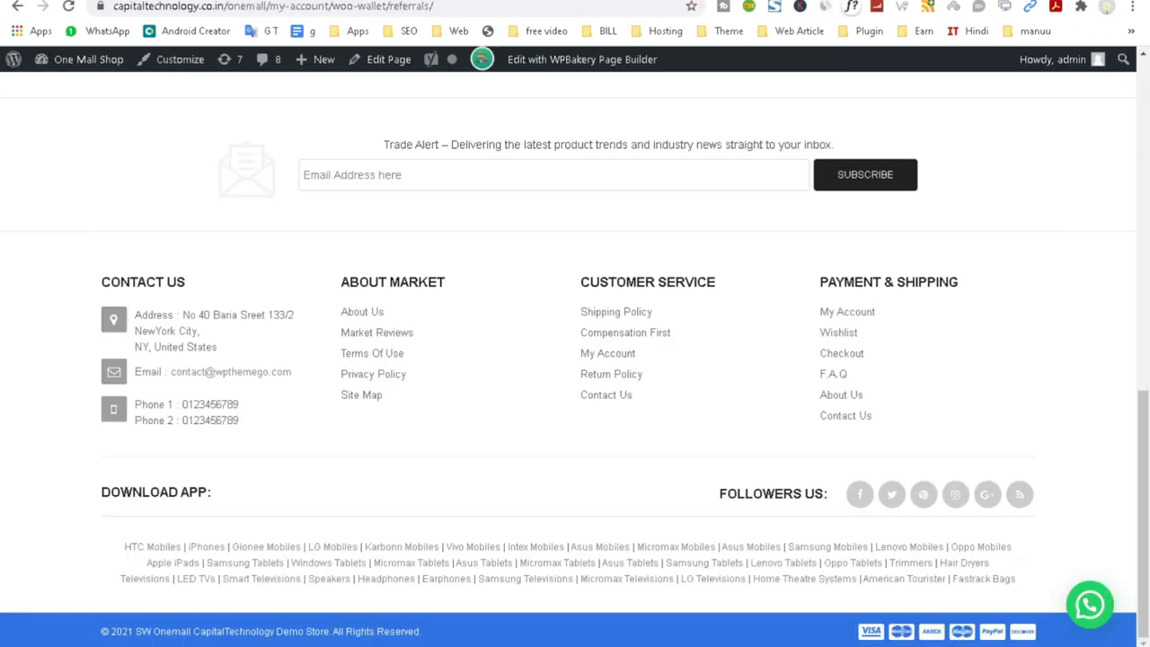
key(alt+Left)
key(alt+Right)
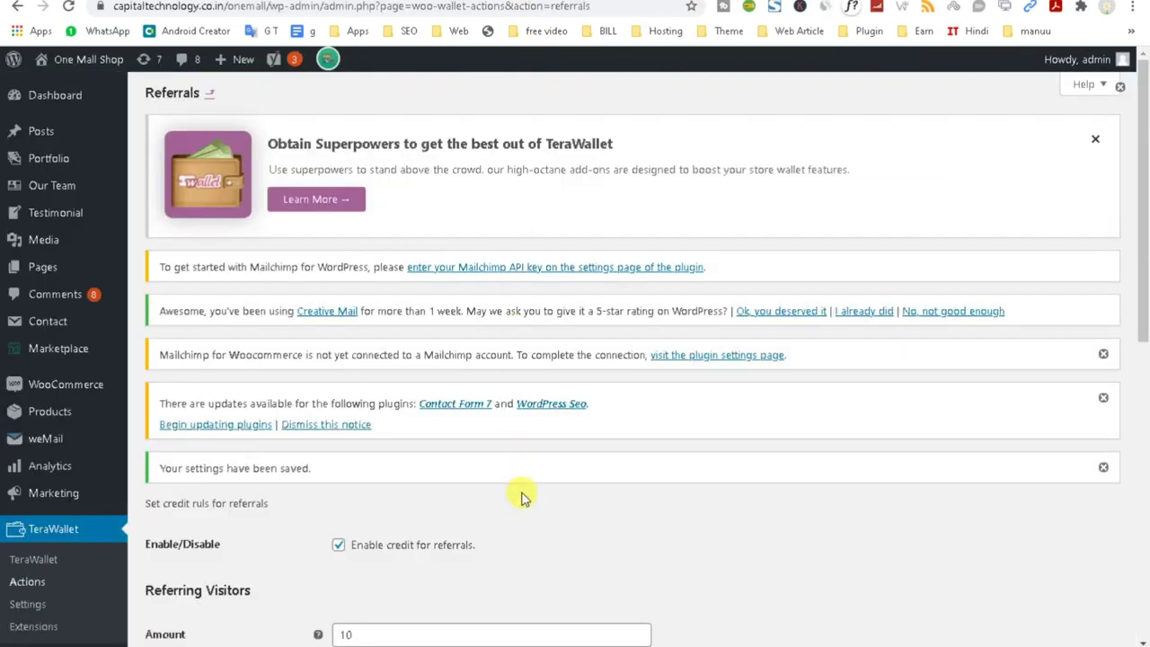
scroll(469, 481, down, 5)
scroll(467, 483, down, 3)
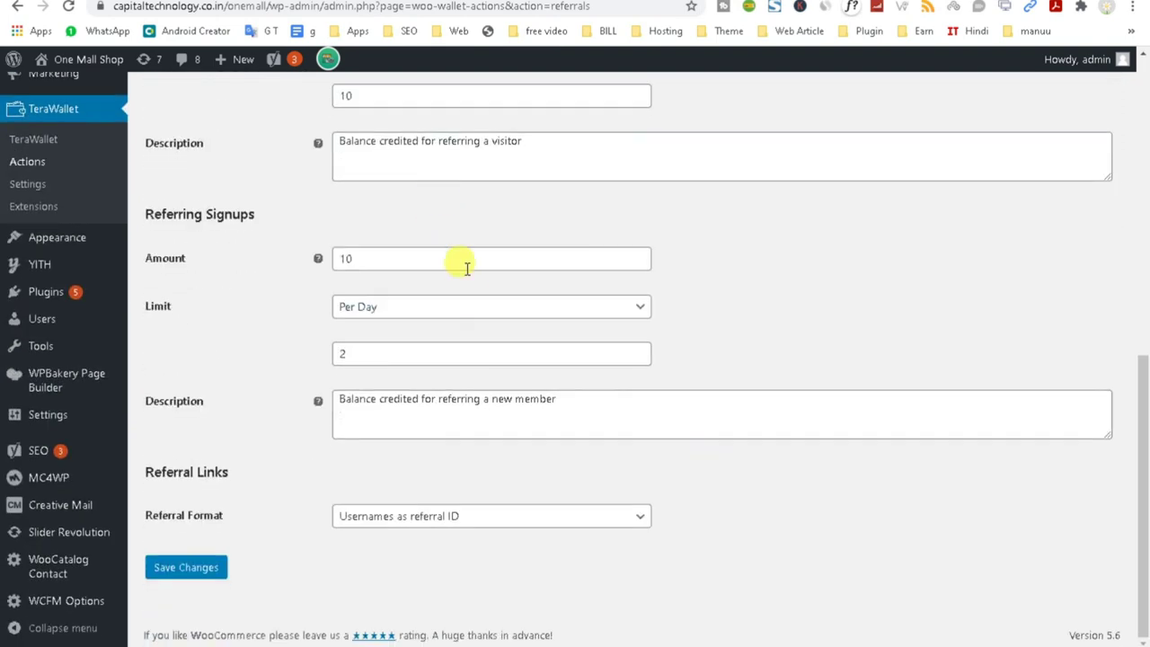
key(ctrl+Tab)
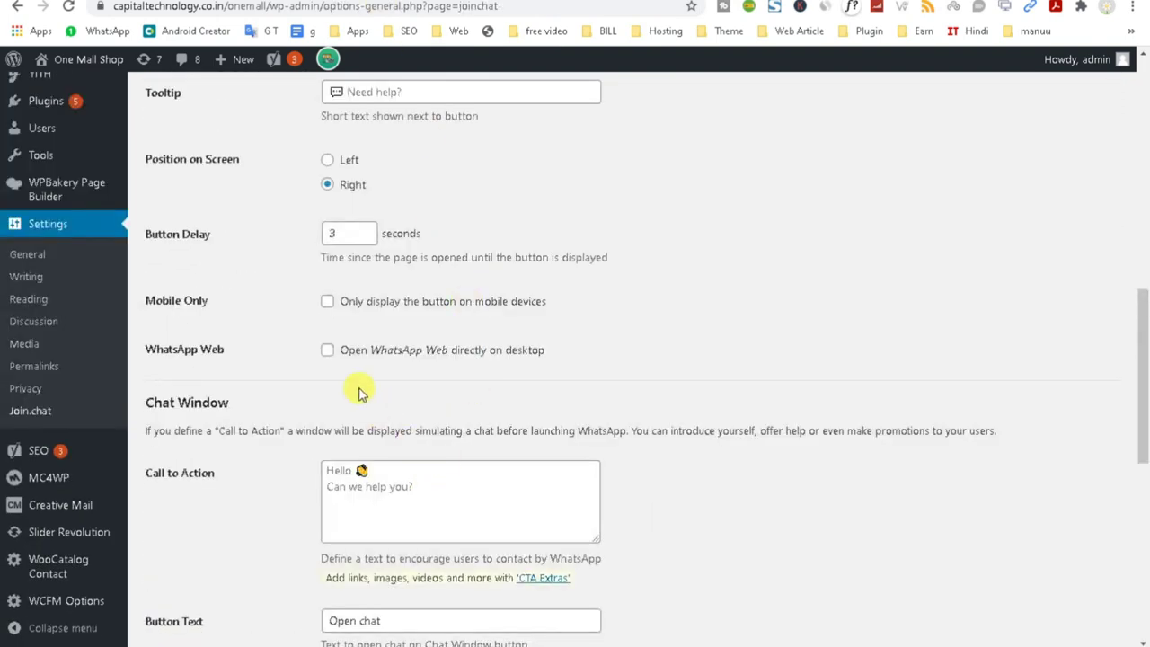
Set Join.chat's Position on Screen to Left and save.
click(327, 162)
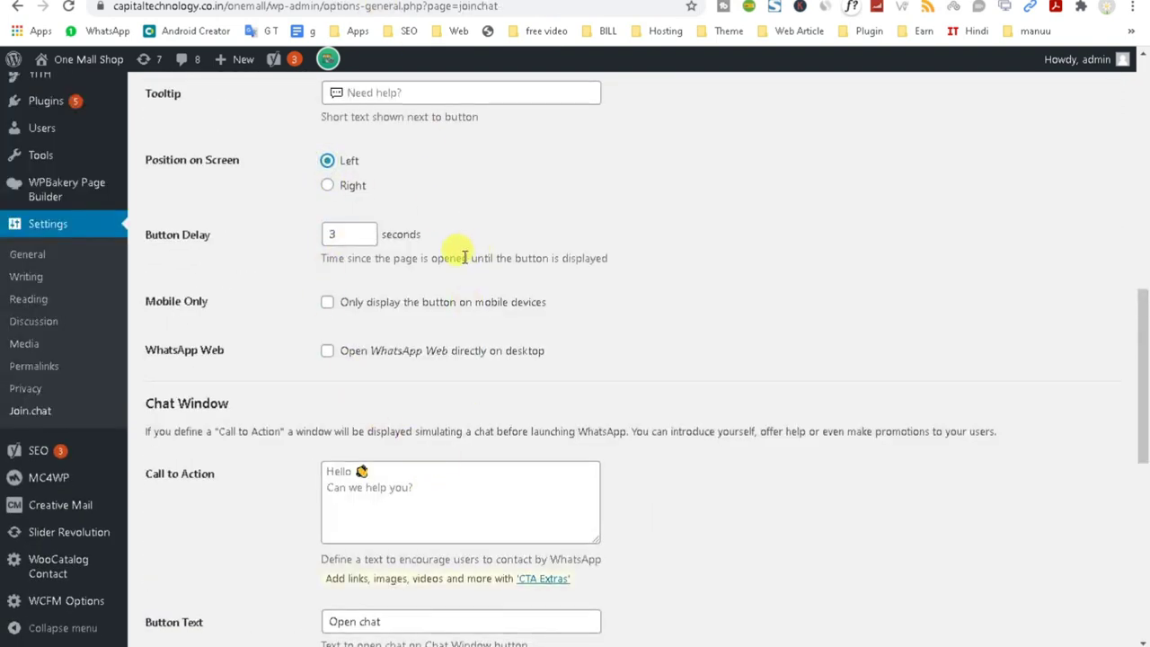
scroll(453, 248, up, 2)
scroll(296, 599, down, 8)
click(205, 566)
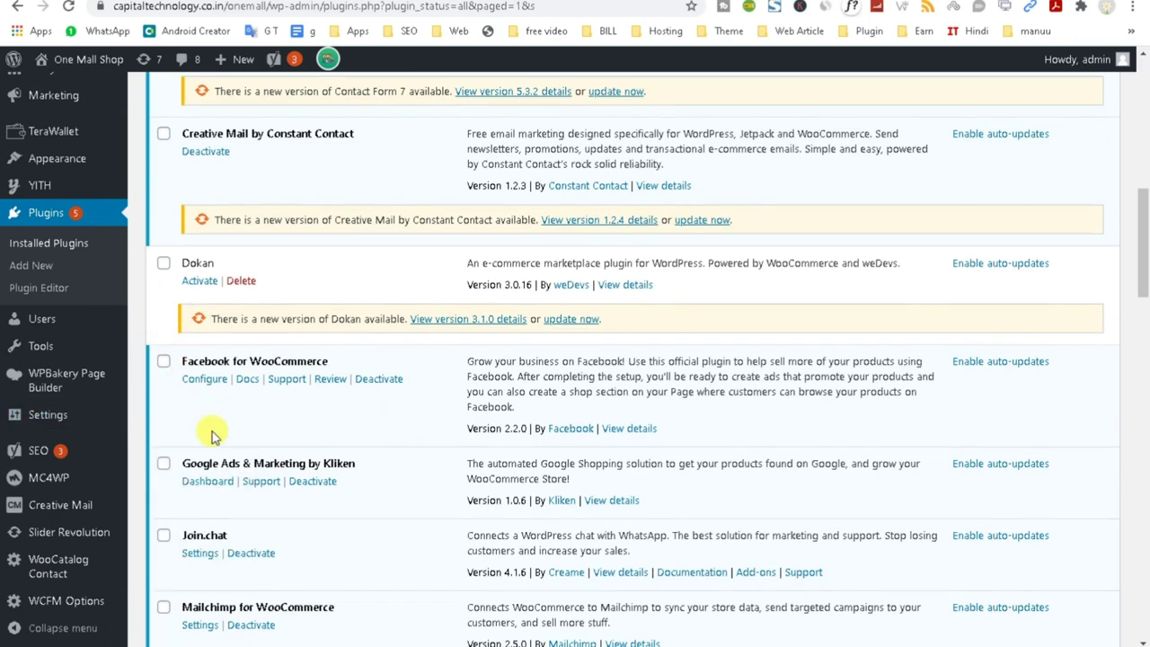
scroll(213, 436, down, 4)
scroll(224, 448, down, 2)
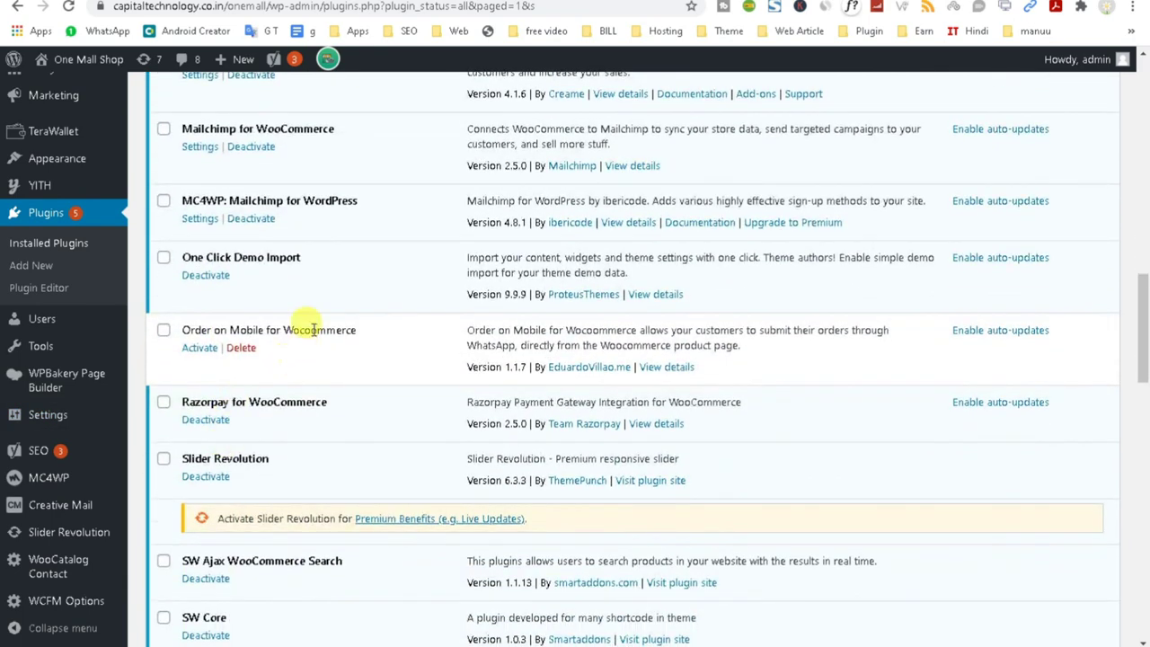
Activate the Order on Mobile for Woocommerce plugin.
click(199, 349)
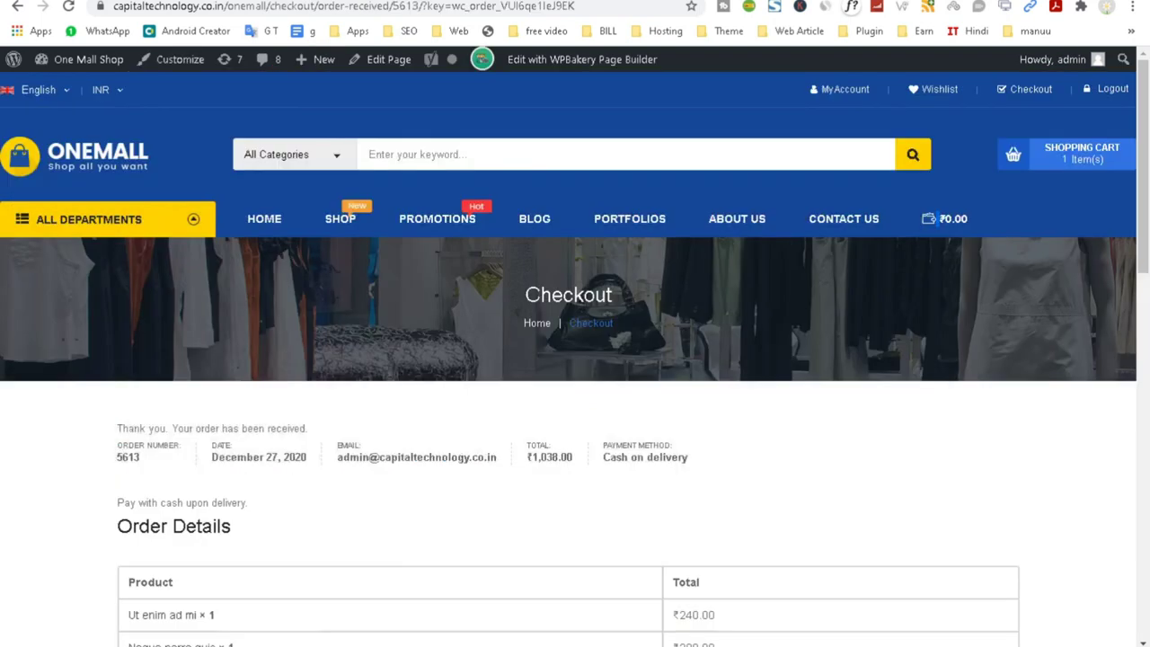
scroll(591, 353, down, 12)
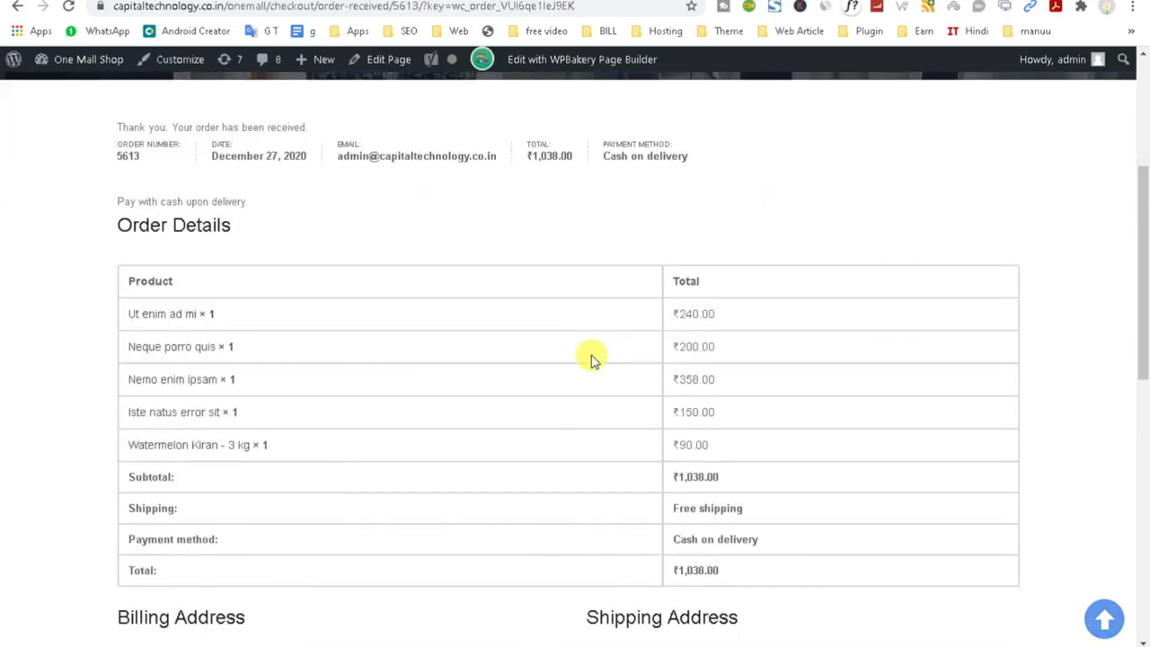
scroll(590, 364, up, 12)
Copy the store's telephone number from the Join.chat settings.
mouse_move(274, 222)
mouse_move(337, 220)
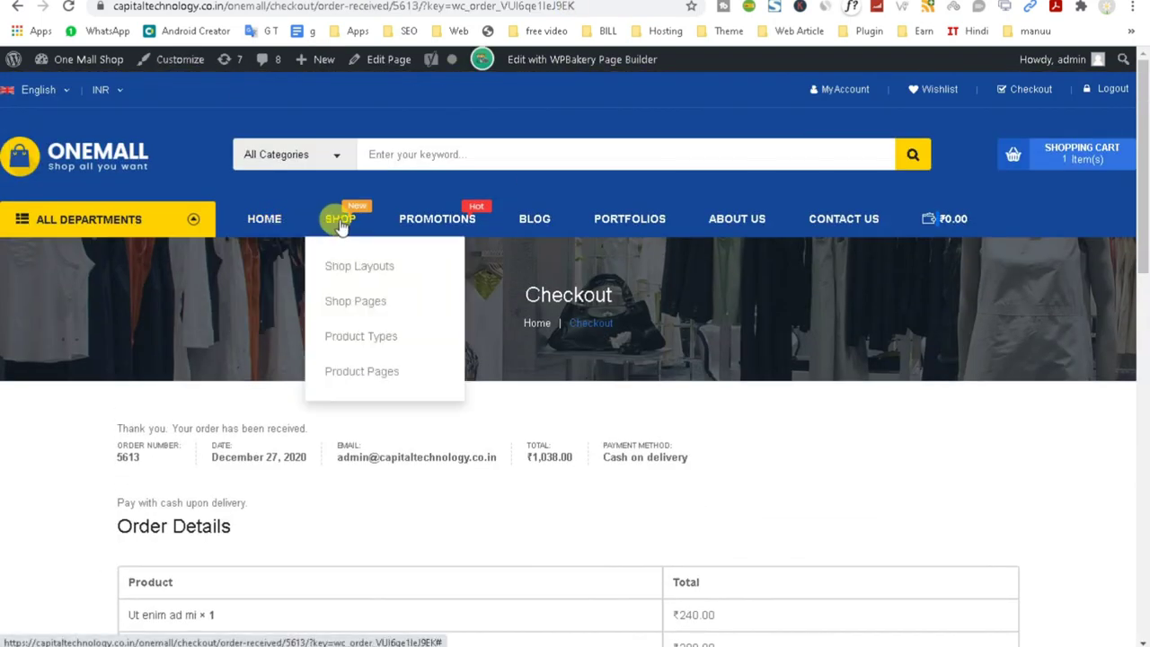
scroll(346, 225, down, 1)
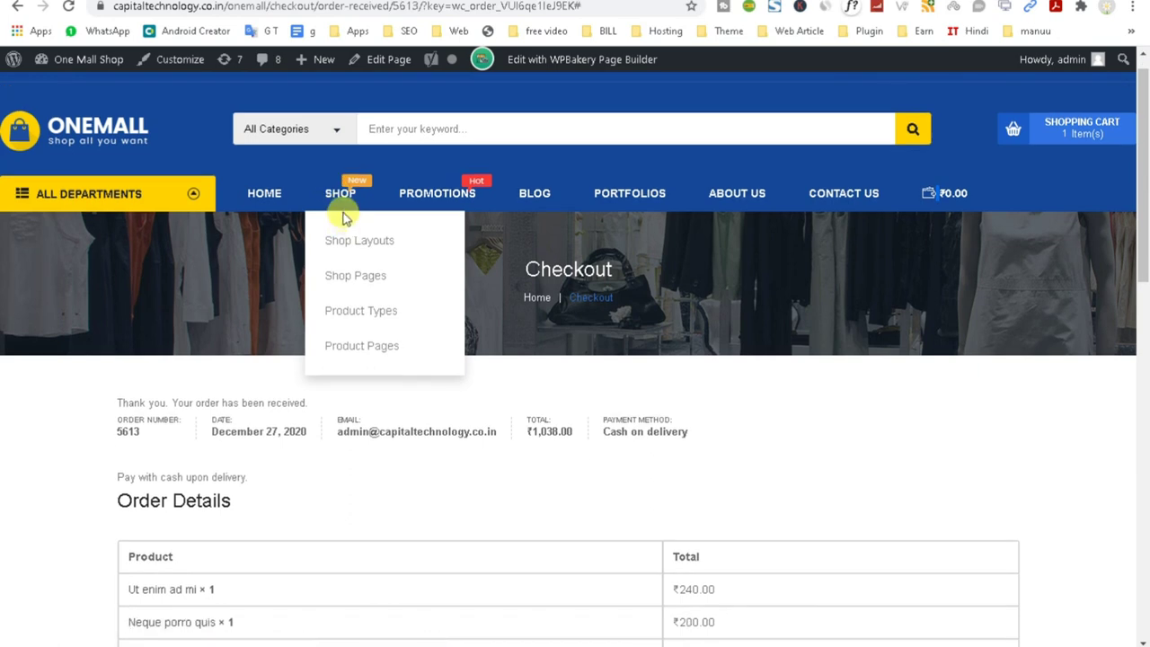
mouse_move(357, 279)
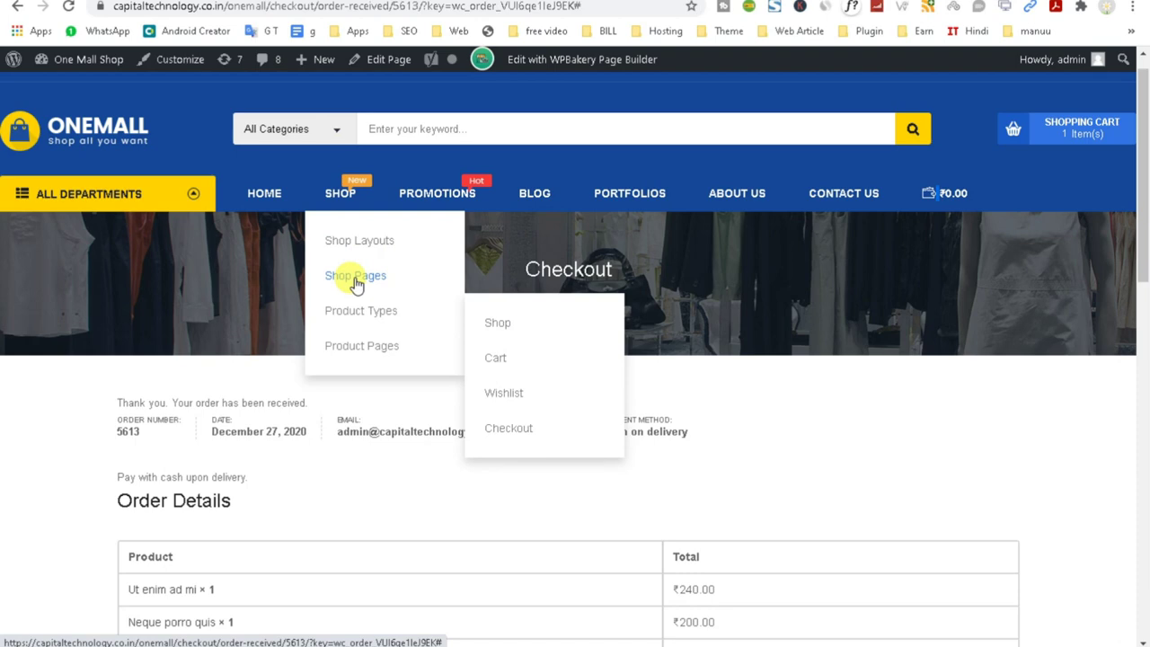
click(356, 278)
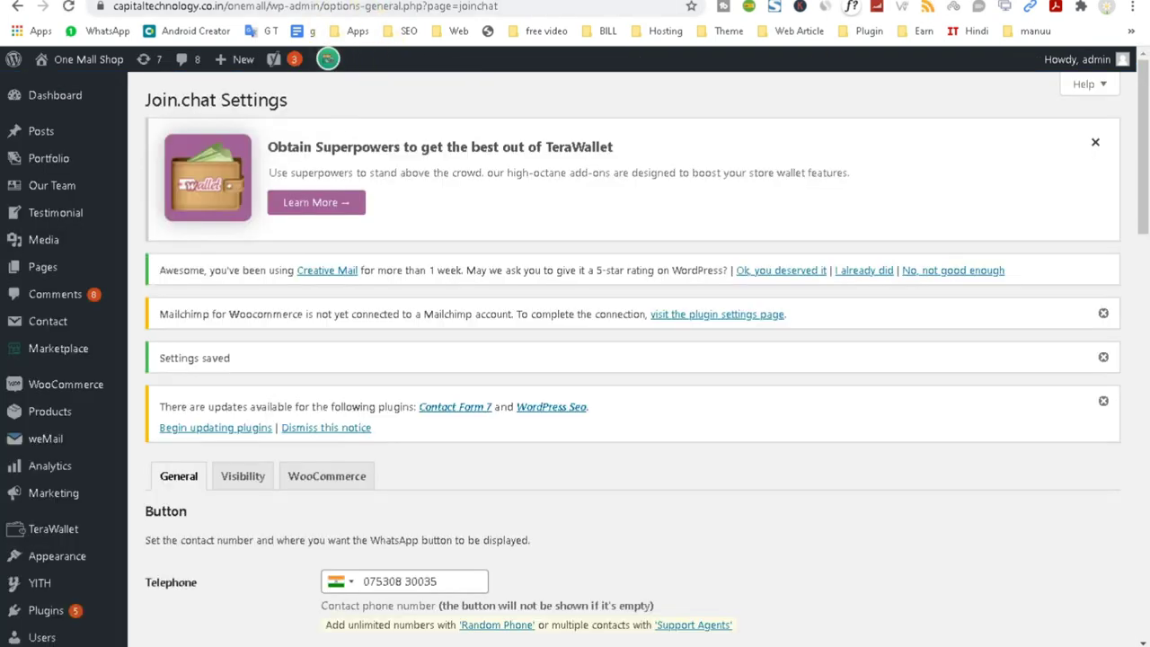
drag(437, 581, 329, 581)
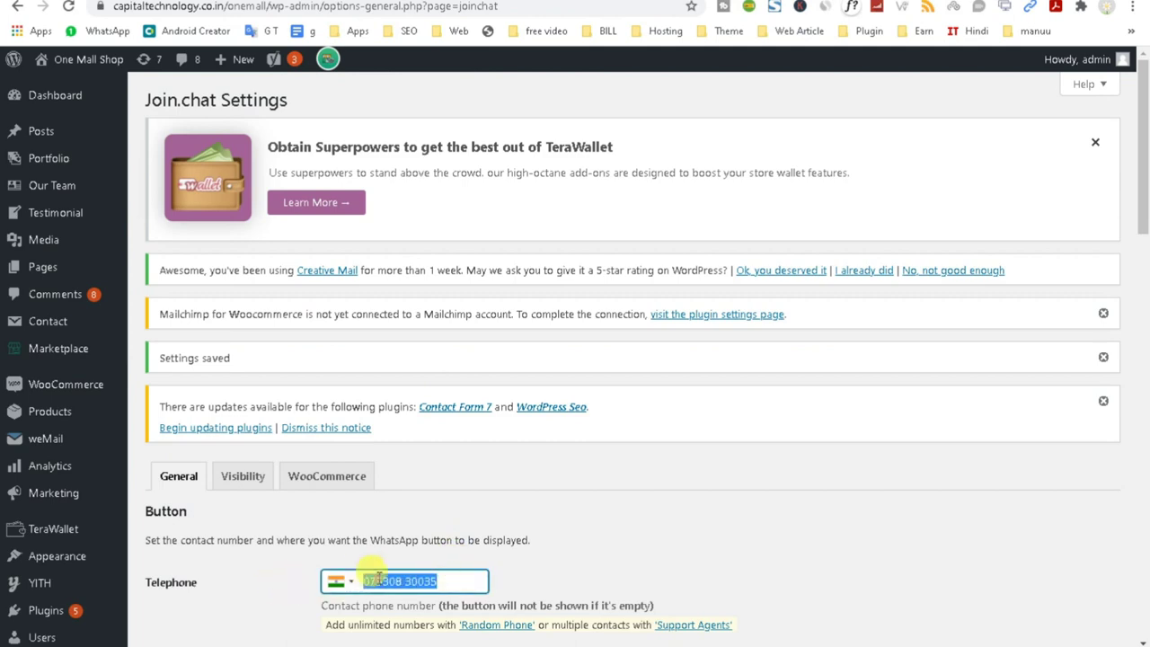
right_click(378, 580)
click(419, 365)
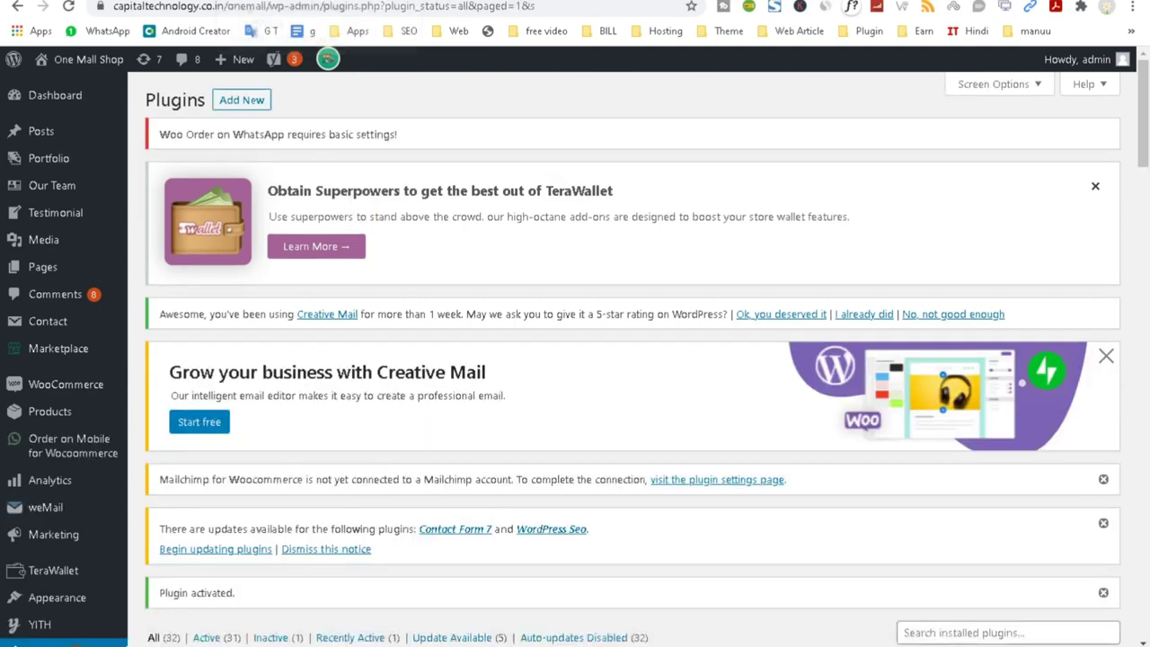
Paste the copied number into Order on Mobile's WhatsApp Number field.
scroll(391, 482, down, 5)
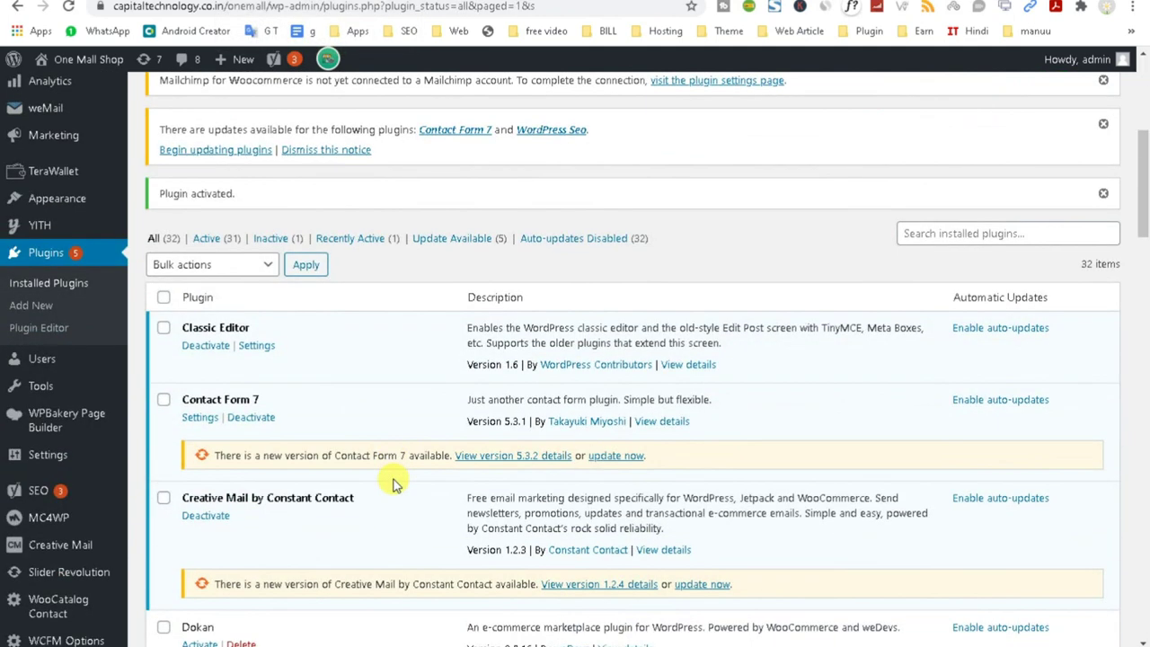
scroll(144, 348, up, 3)
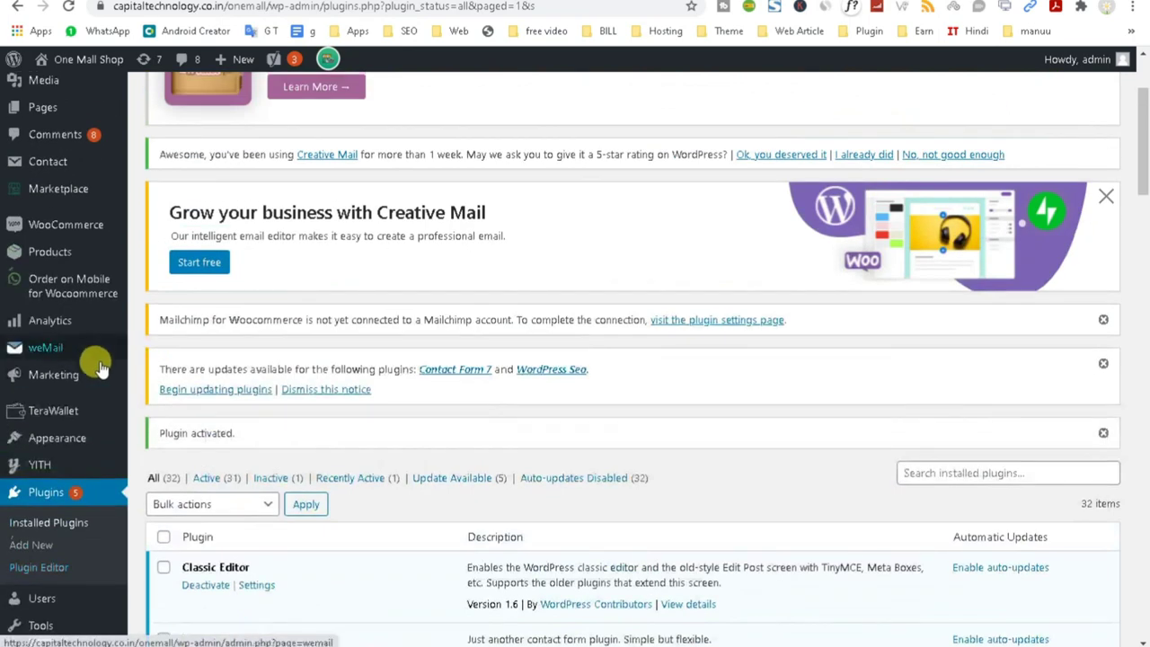
click(76, 286)
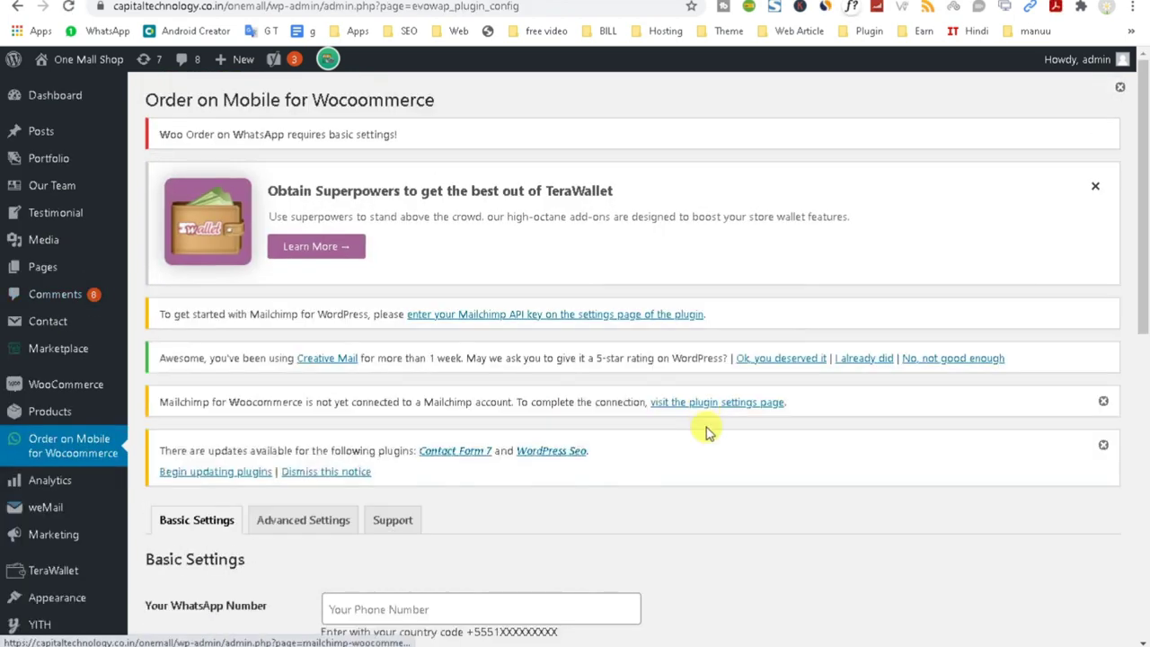
scroll(706, 432, down, 3)
click(402, 443)
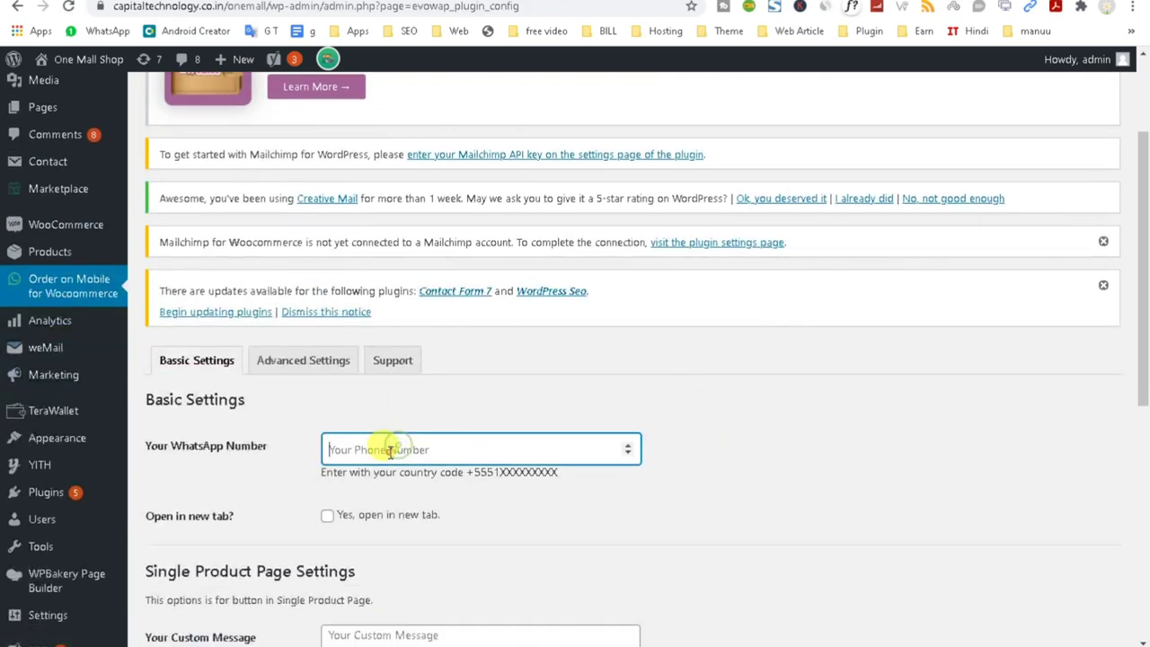
right_click(390, 446)
click(422, 330)
click(804, 438)
Enable Open in new tab and enter 'HI' as the single product custom message.
scroll(765, 476, down, 3)
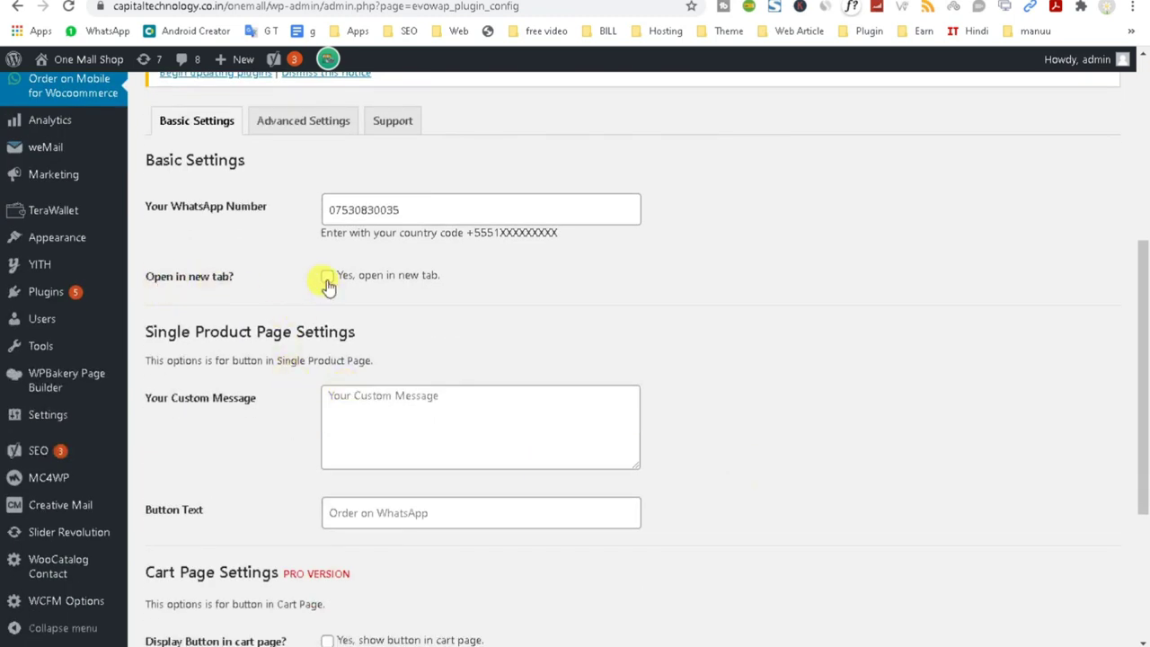
click(327, 278)
click(388, 411)
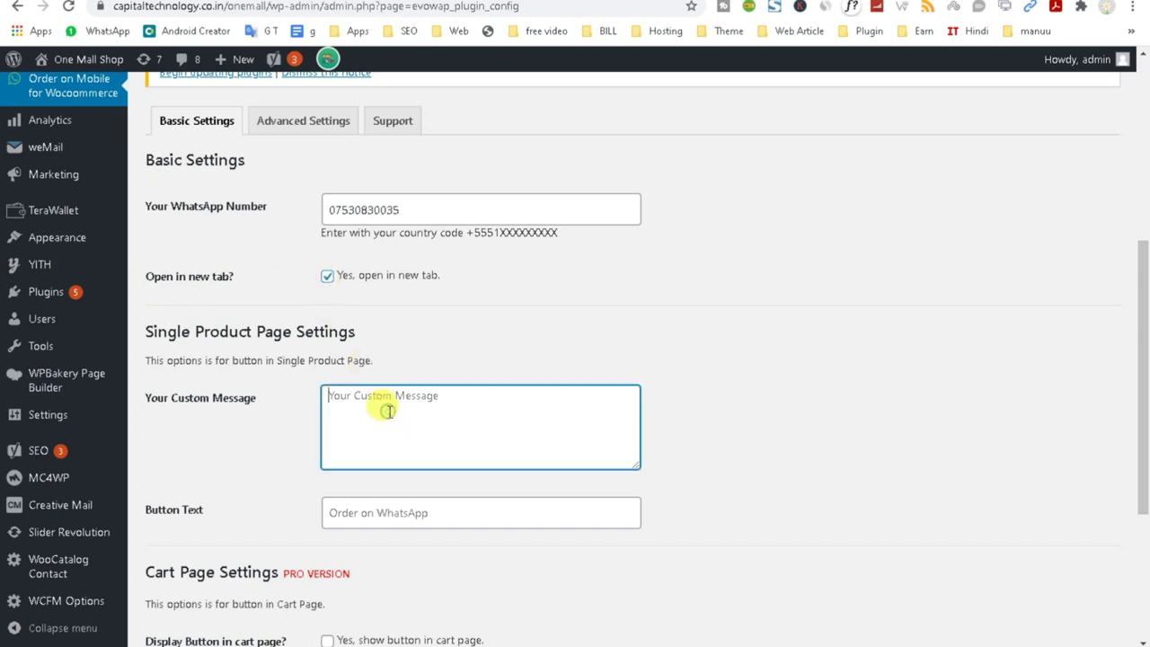
text(HI)
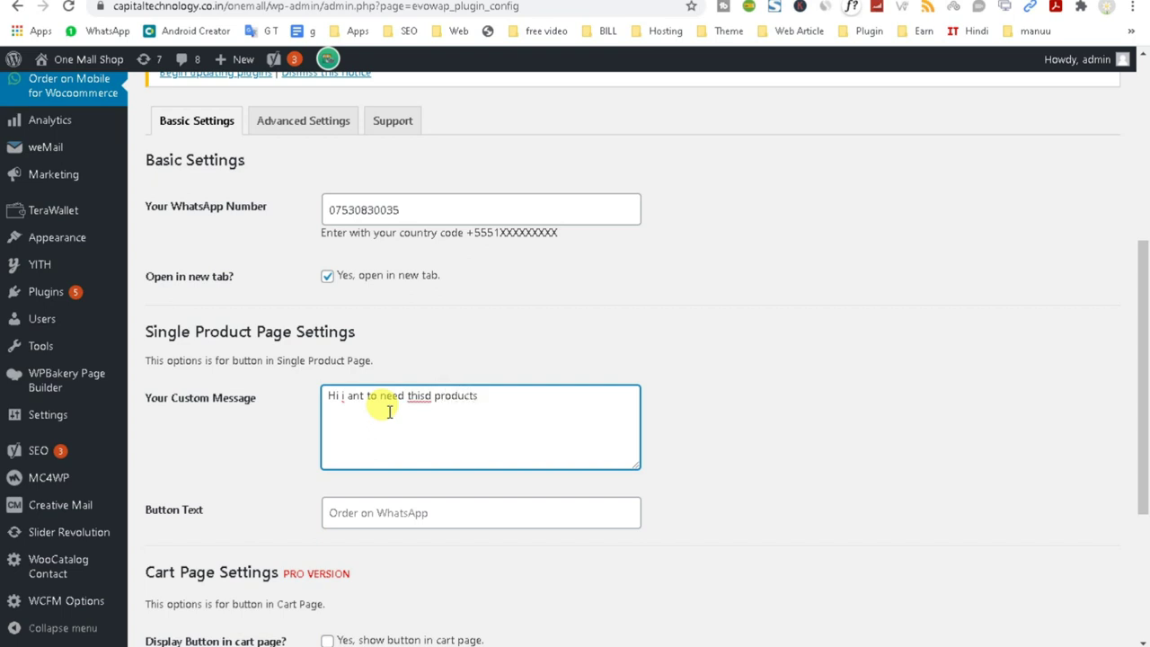
Set the WhatsApp button text to 'Order on Whatsapp' and save the plugin options.
click(381, 508)
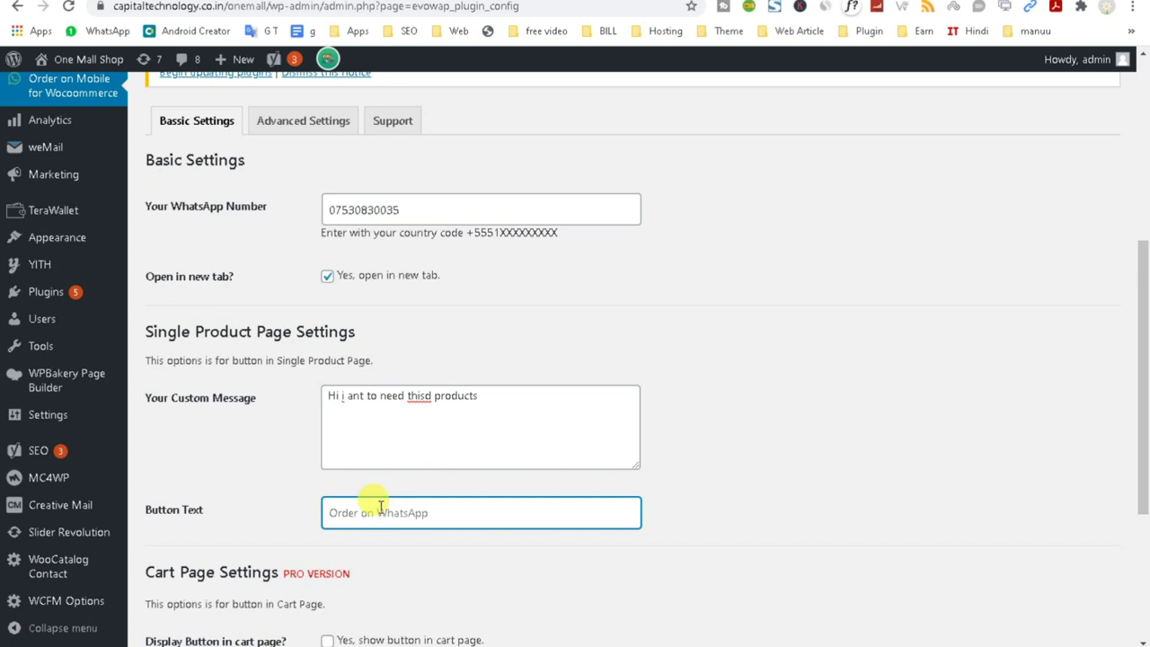
text(Order on Whatsapp)
scroll(381, 508, down, 3)
click(188, 587)
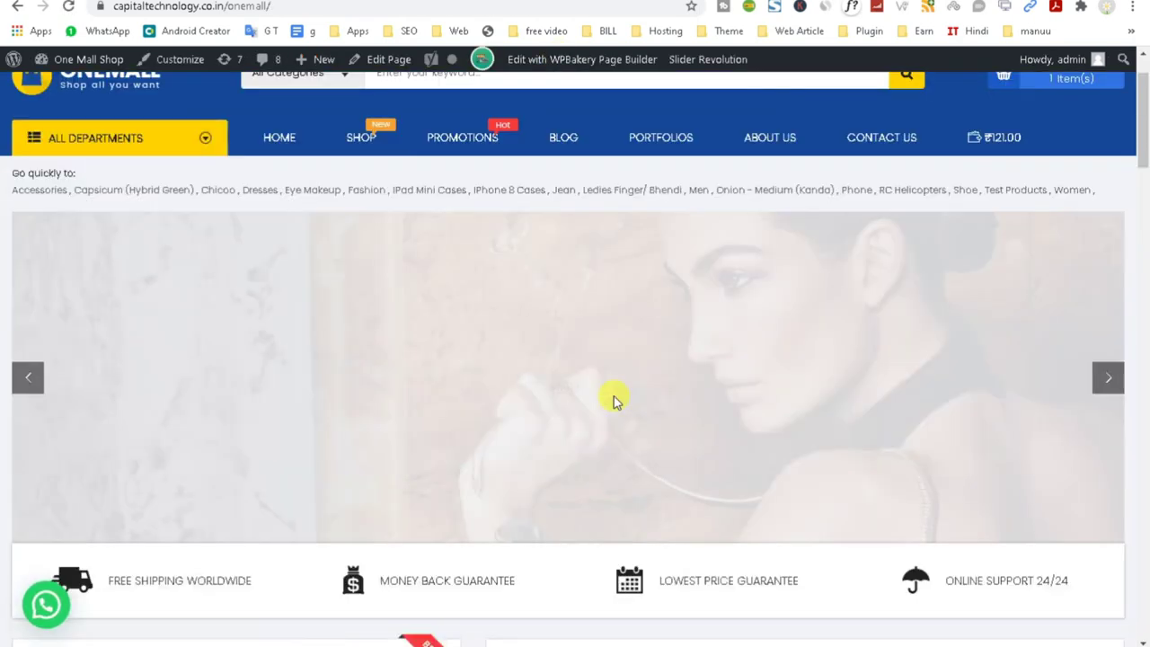
scroll(614, 396, down, 7)
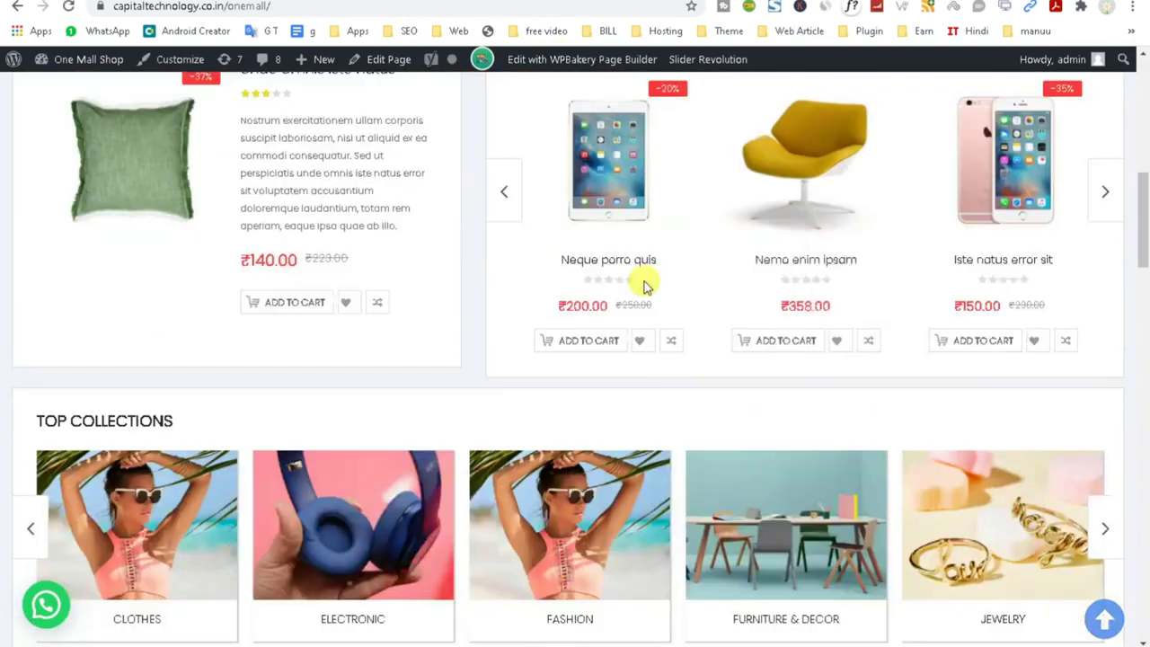
Open the Neque porro quis product page and look over its summary.
click(606, 232)
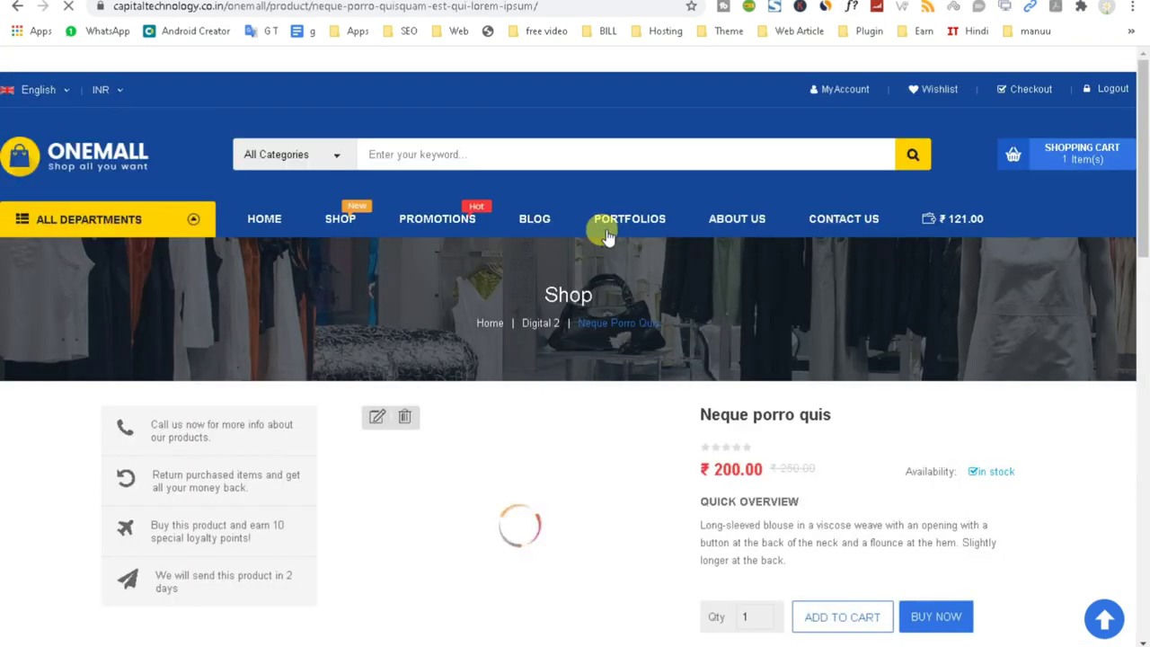
scroll(656, 283, down, 5)
drag(955, 241, 657, 225)
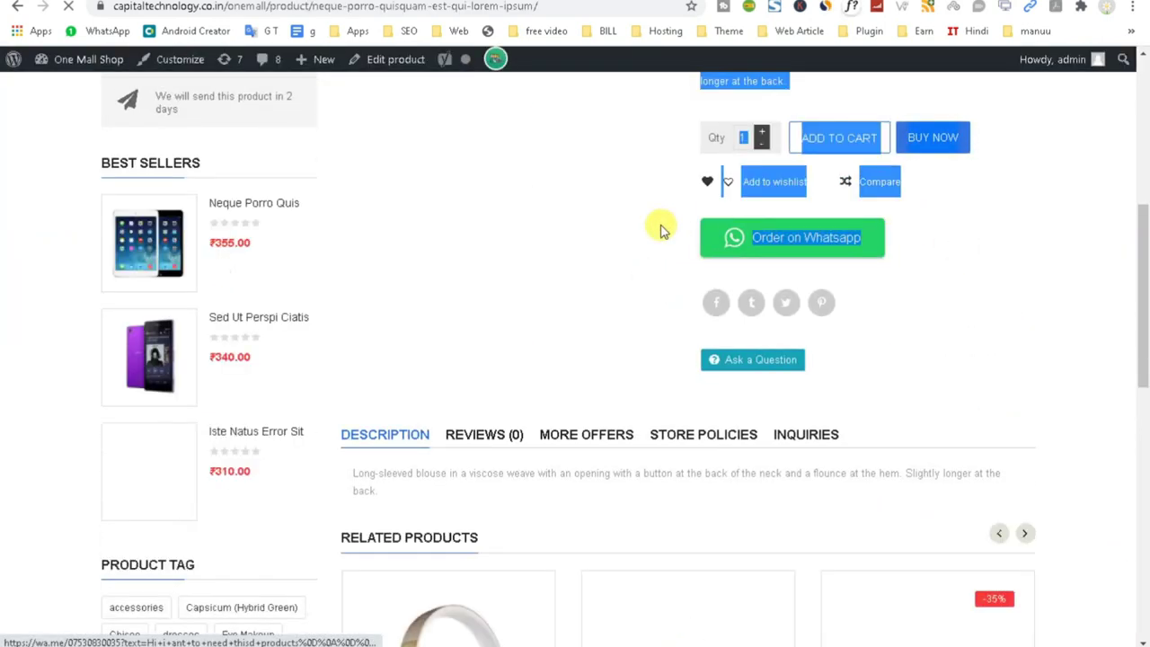
click(952, 255)
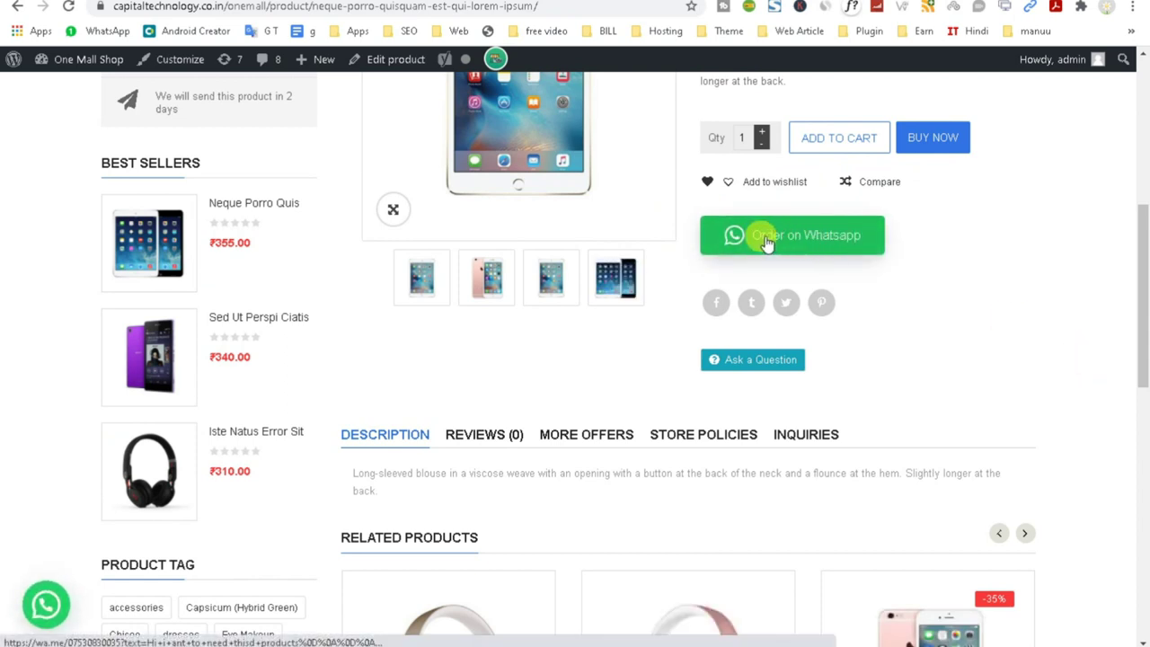
Order Neque porro quis on WhatsApp, review the prefilled message, then close that tab.
click(793, 235)
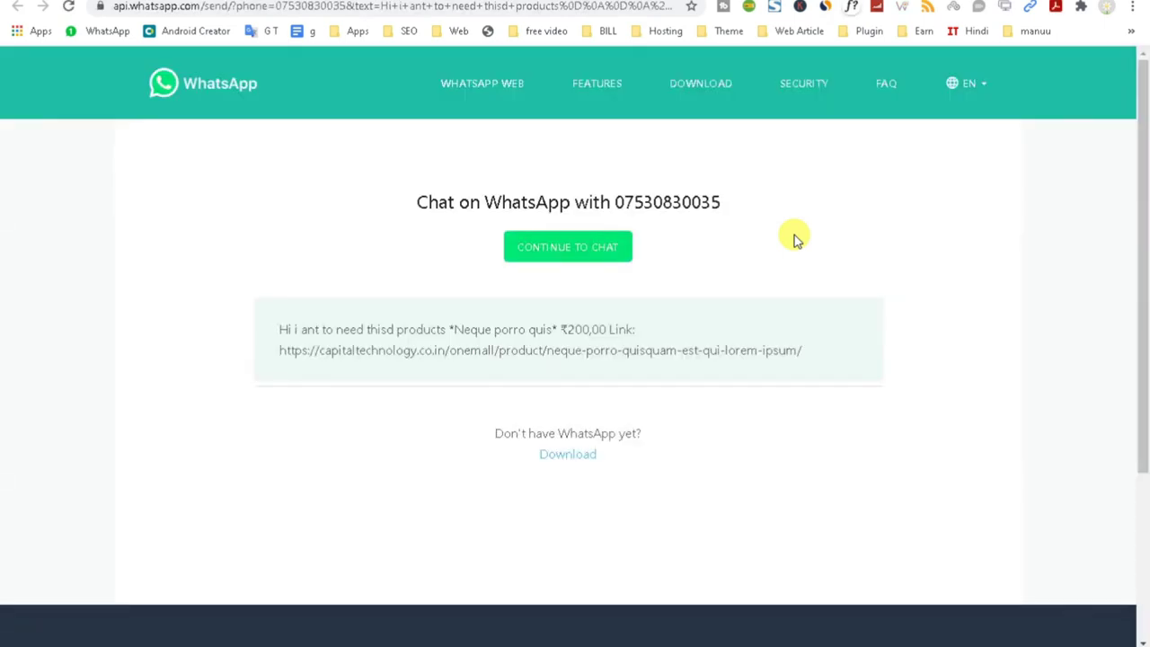
drag(300, 328, 626, 326)
click(524, 336)
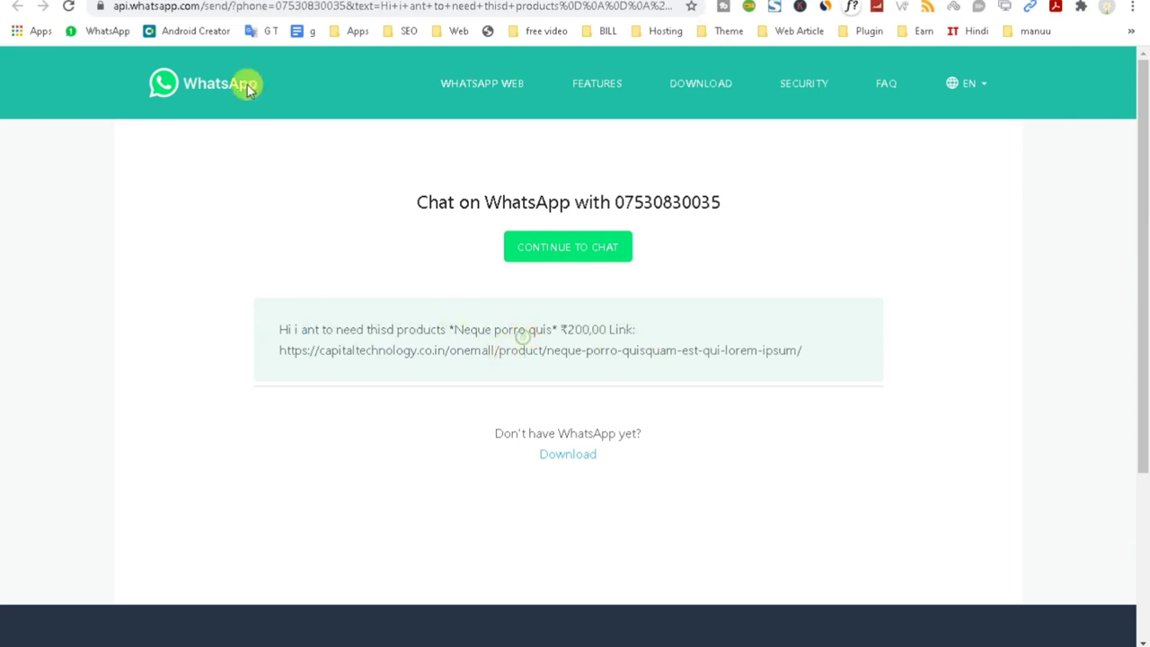
key(ctrl+w)
Fix the custom message to read 'Hi i want to need thisd products' and save.
scroll(454, 565, down, 4)
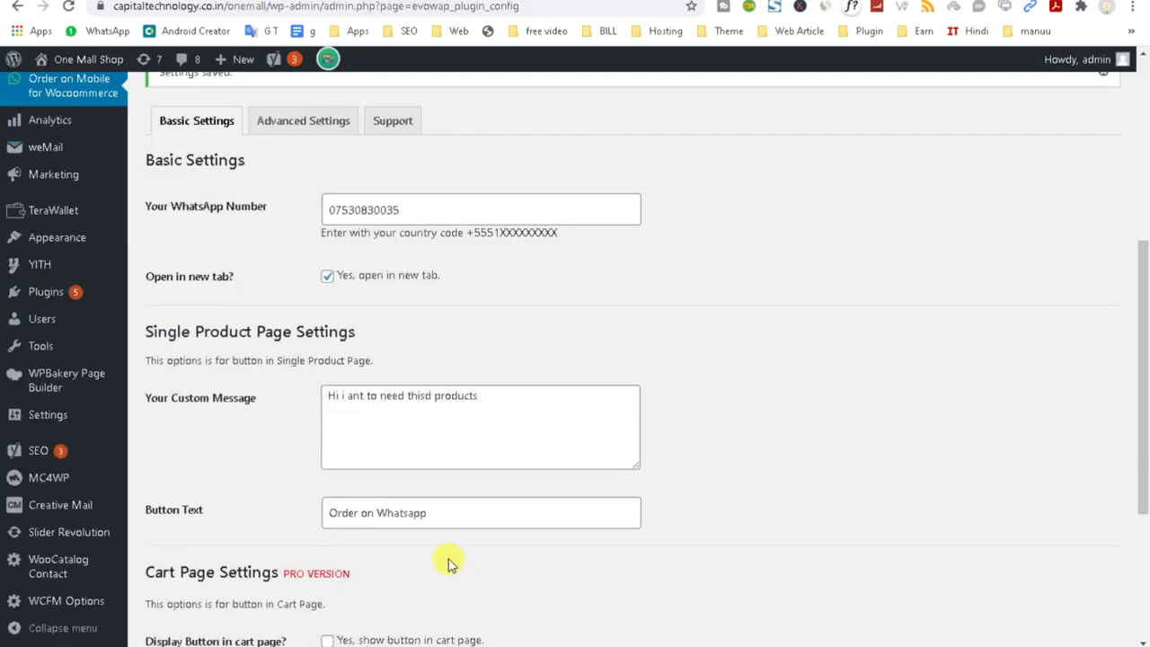
scroll(454, 566, down, 1)
click(347, 316)
text(w)
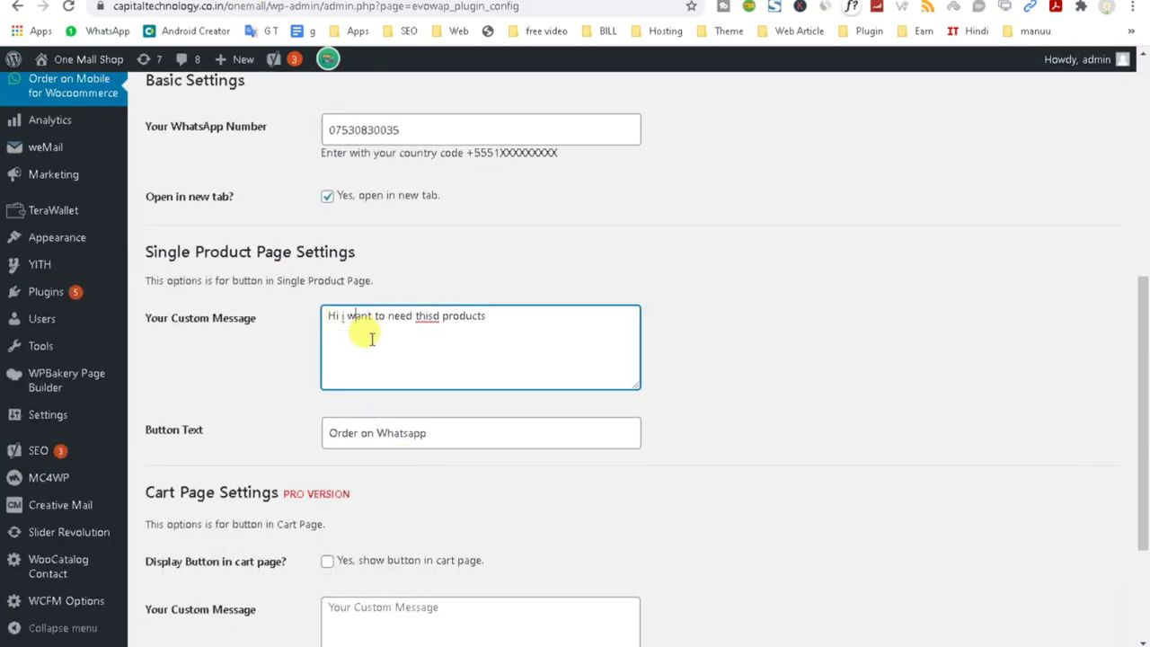
scroll(308, 464, down, 2)
click(184, 587)
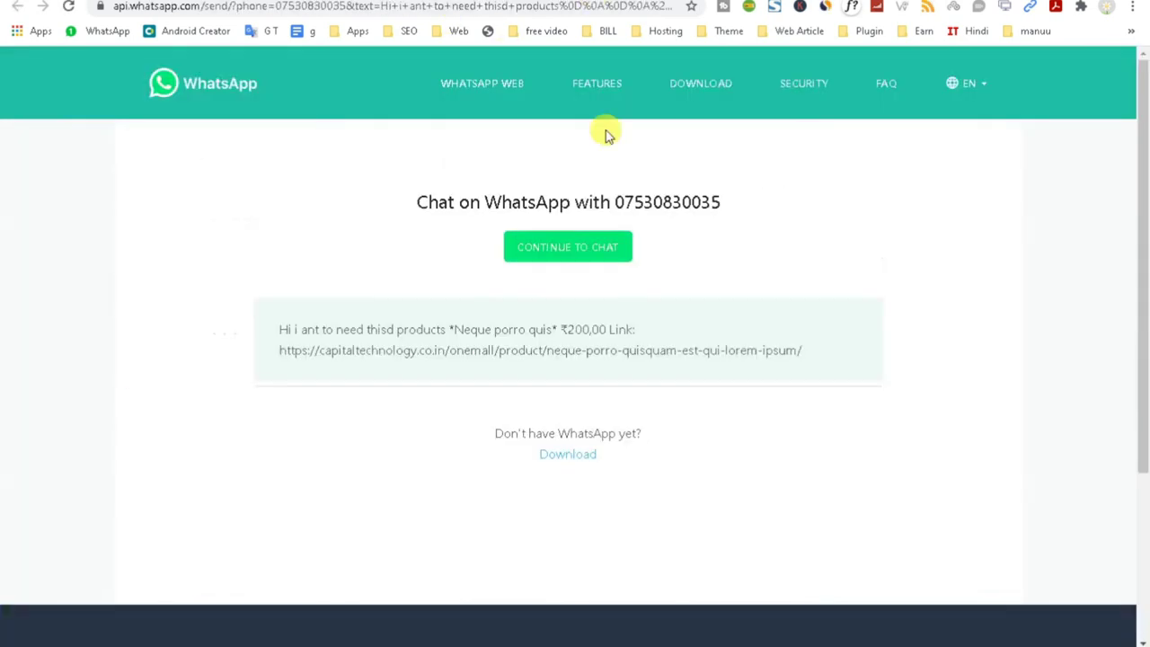
Compare the product link in the WhatsApp message with the product page URL.
drag(447, 330, 252, 346)
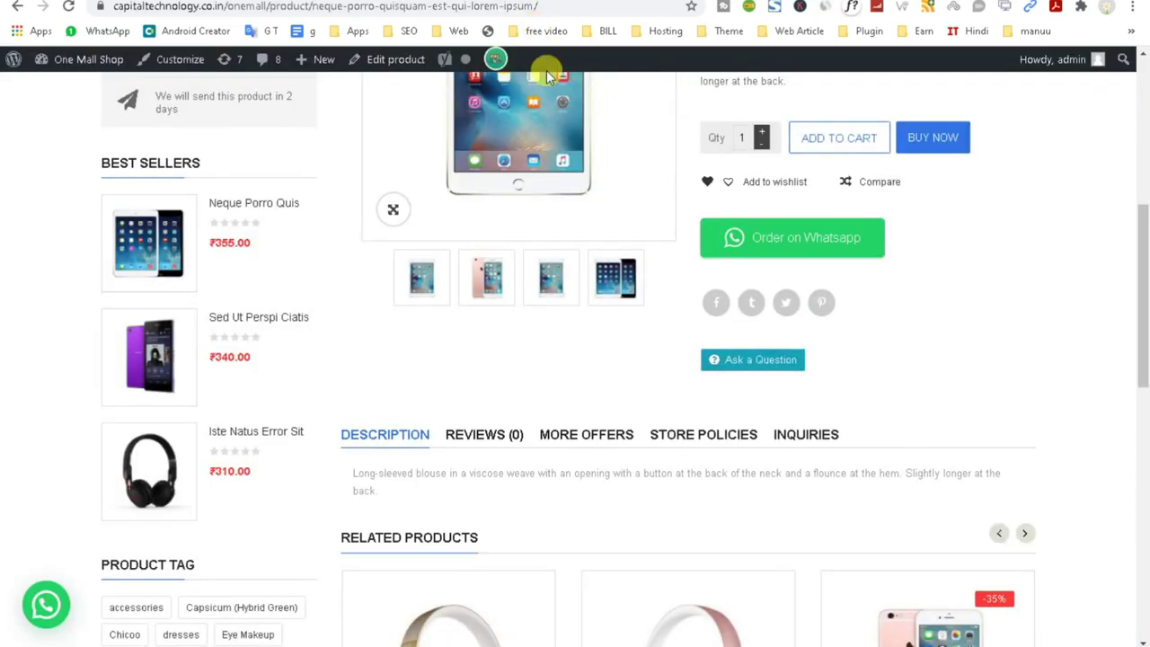
scroll(575, 359, up, 3)
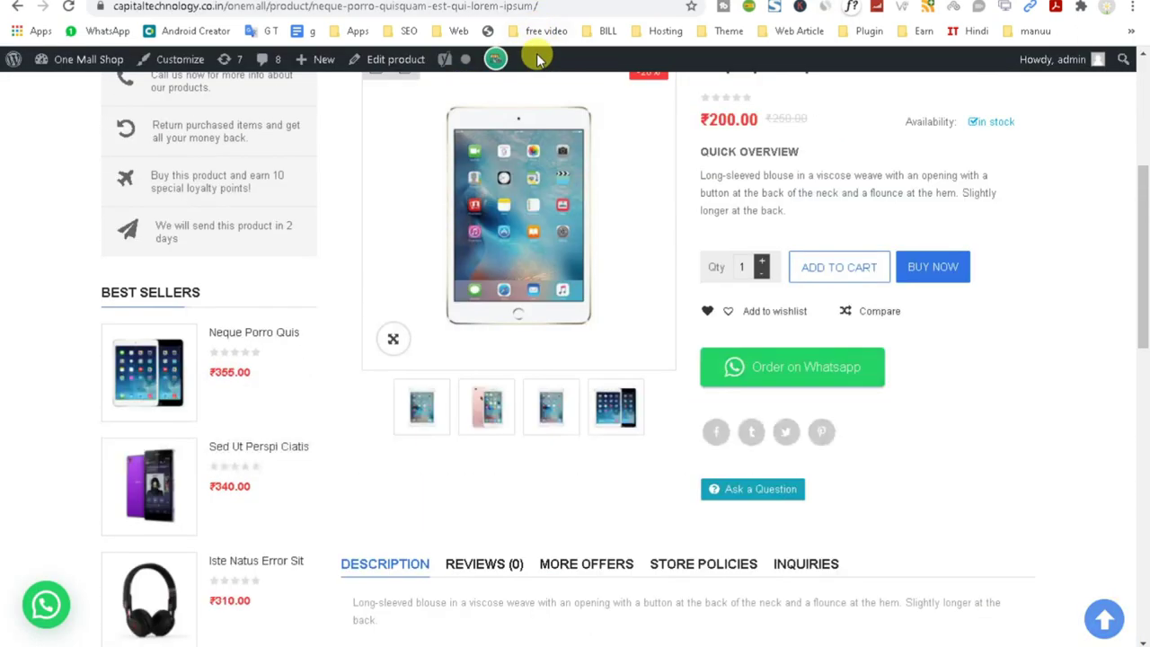
click(568, 9)
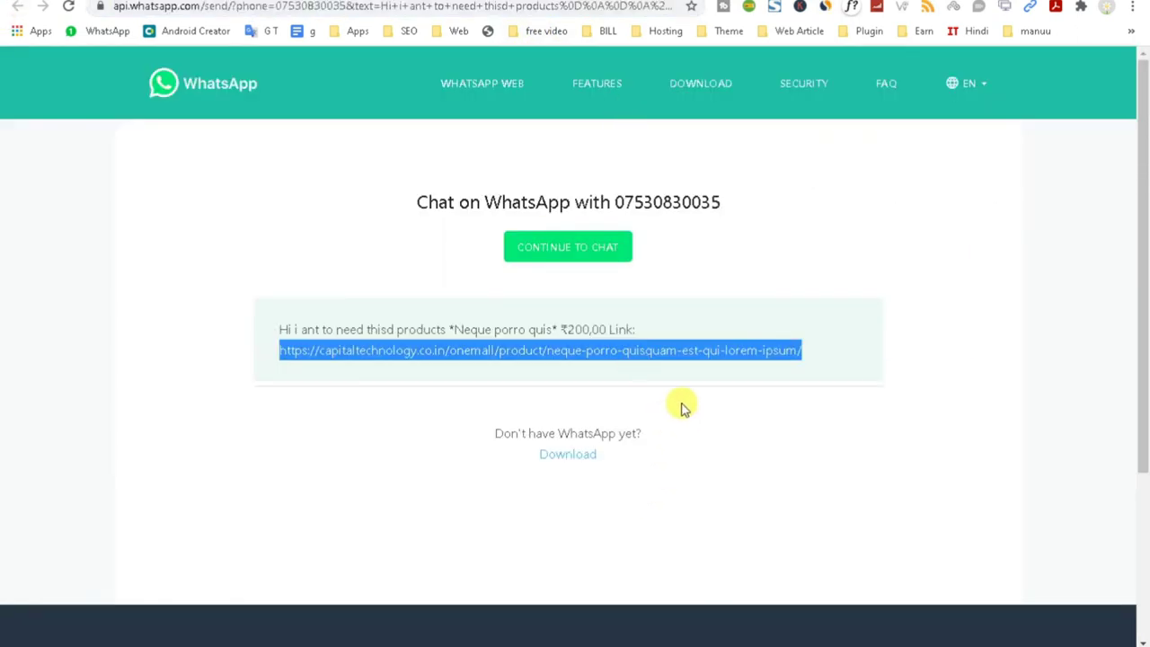
double_click(648, 349)
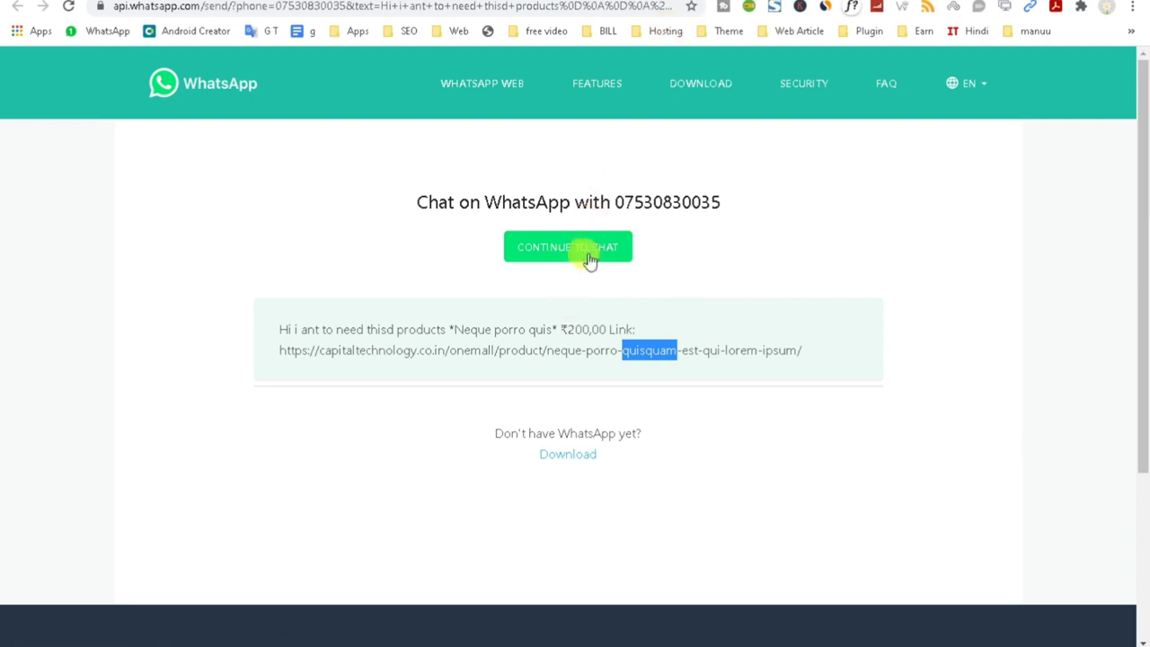
Switch browser tabs over to the Neque porro quis product page and scroll to its top.
click(709, 0)
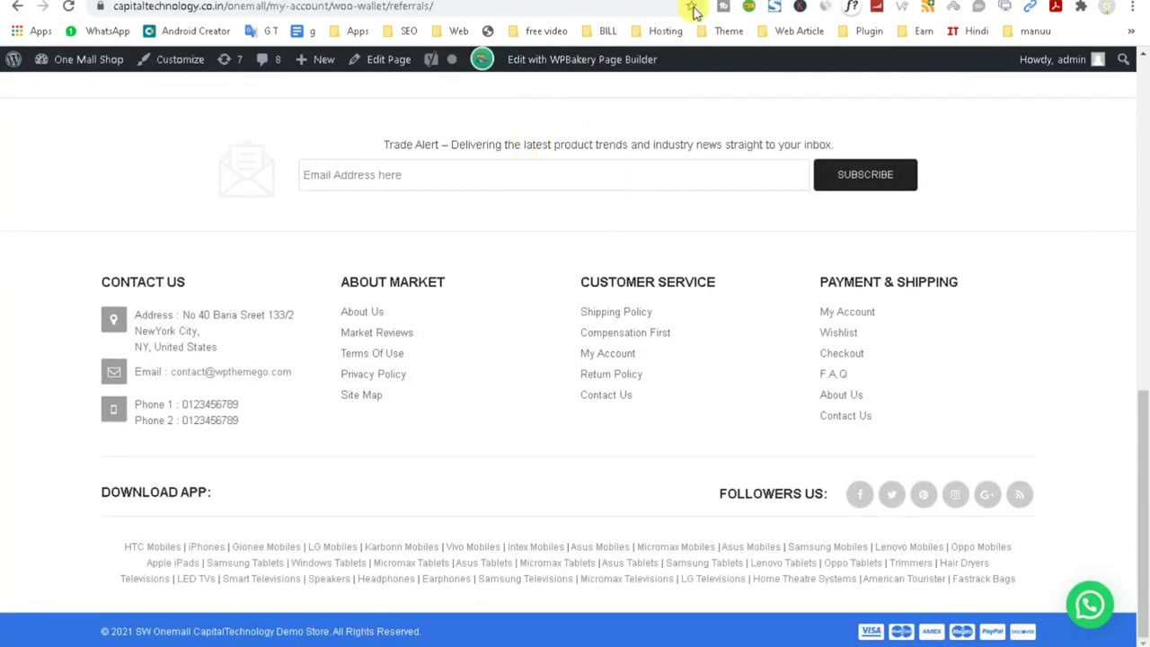
click(734, 0)
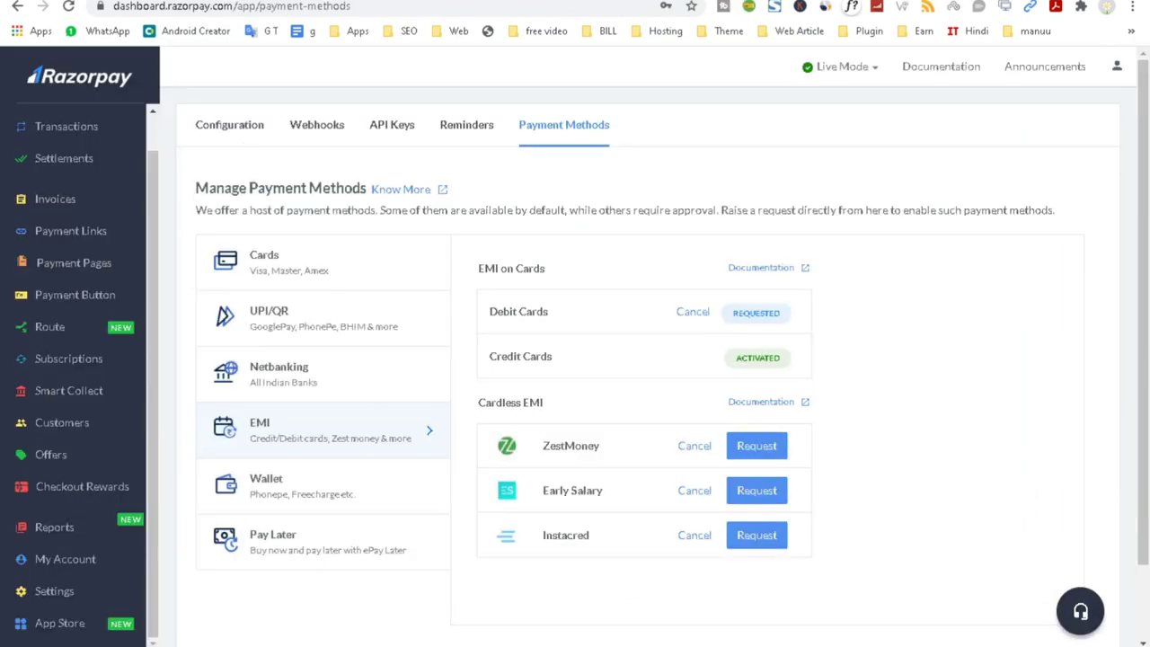
click(809, 0)
click(809, 0)
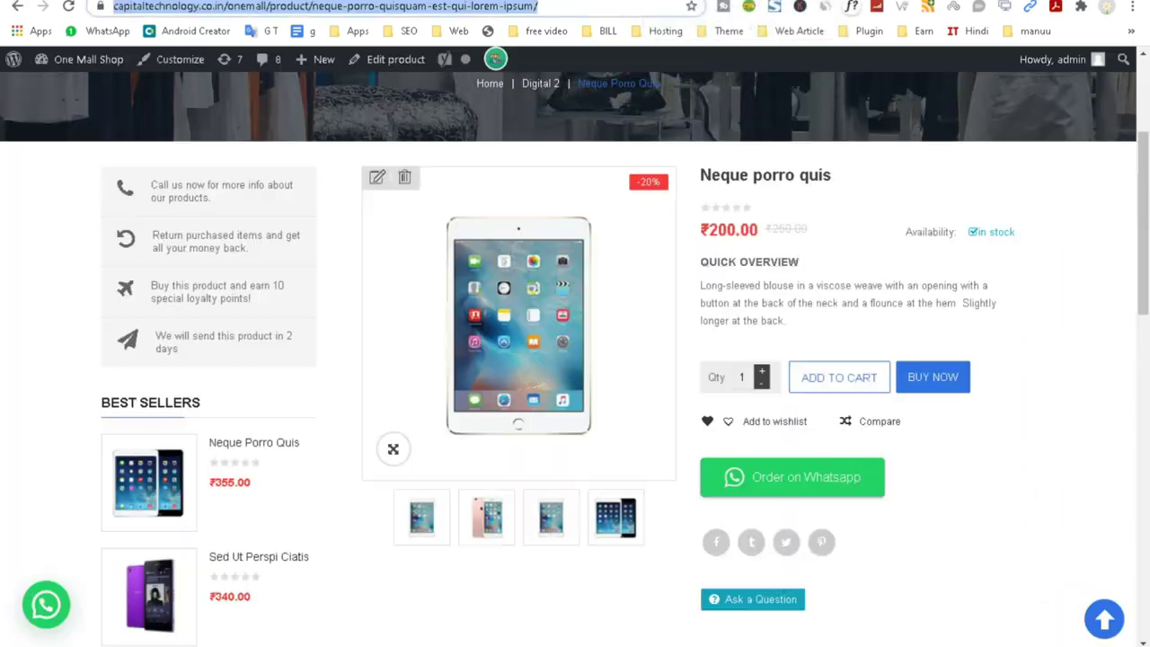
scroll(608, 198, up, 3)
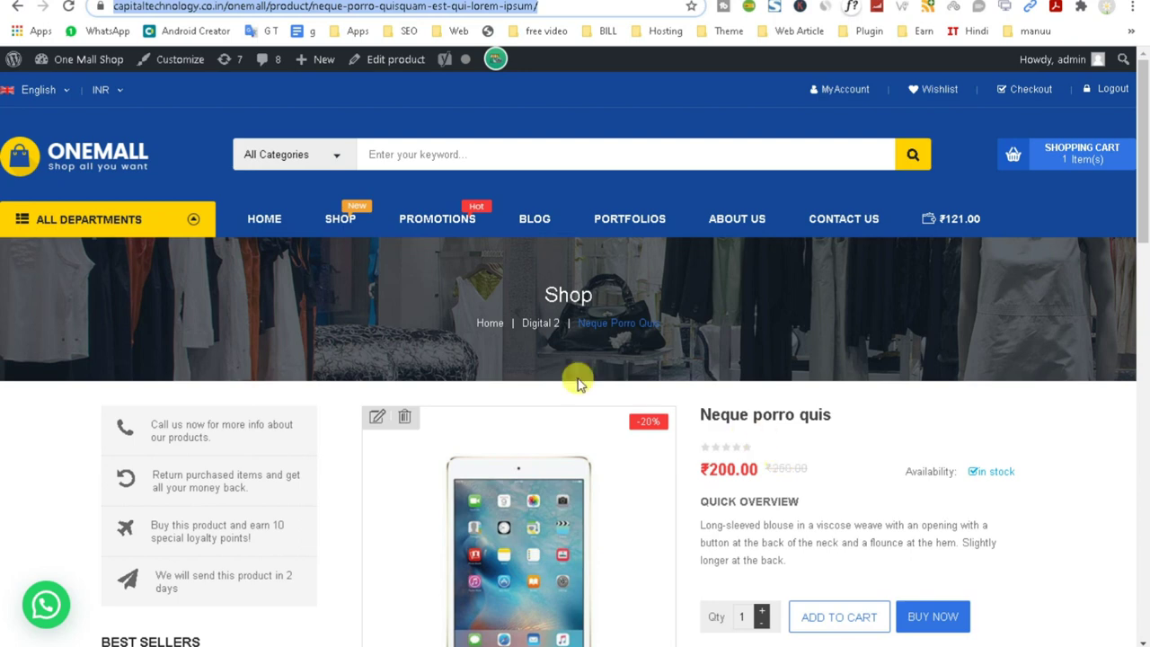
Review the product's Quick Overview, description and related products.
click(180, 482)
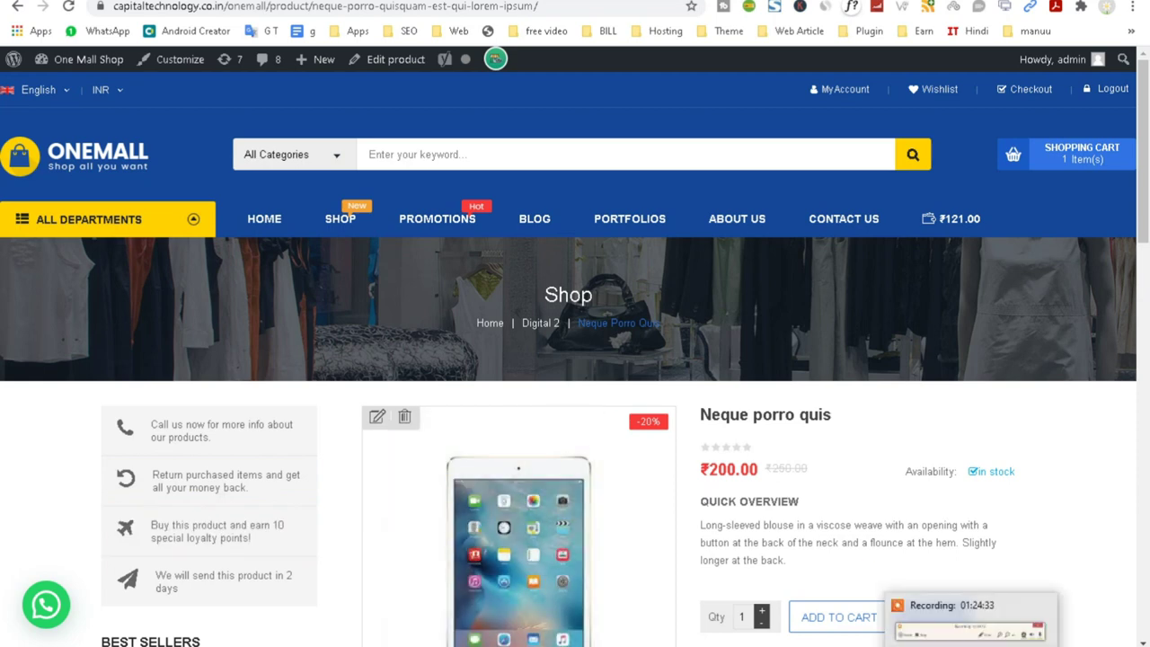
triple_click(768, 525)
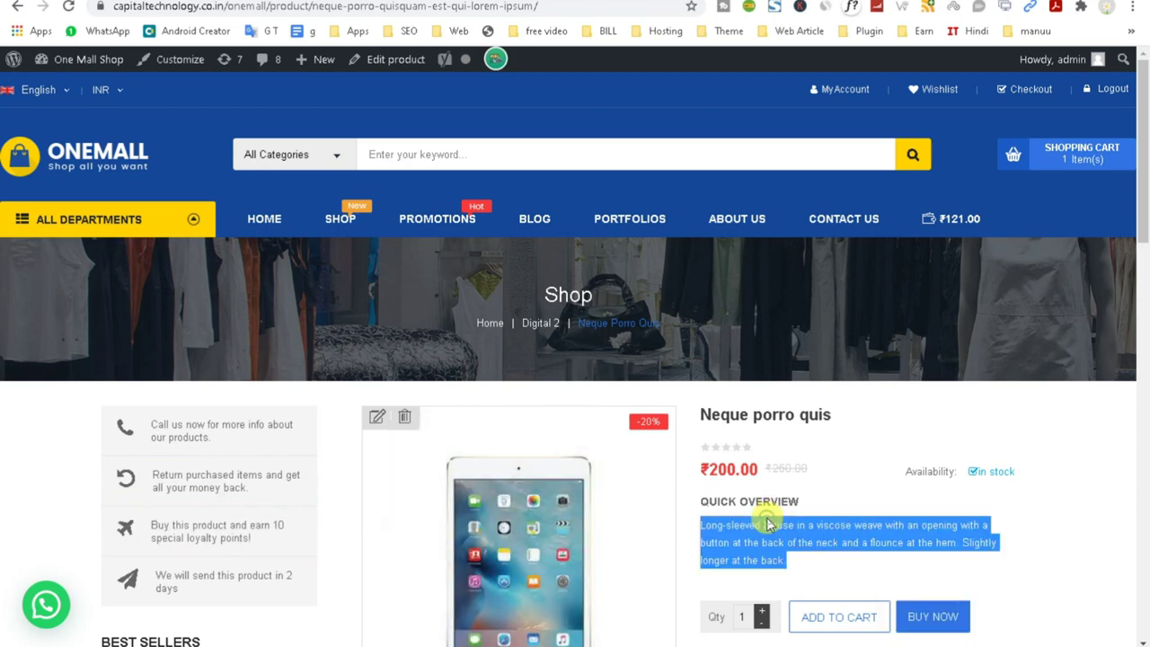
scroll(768, 525, down, 3)
scroll(759, 526, down, 8)
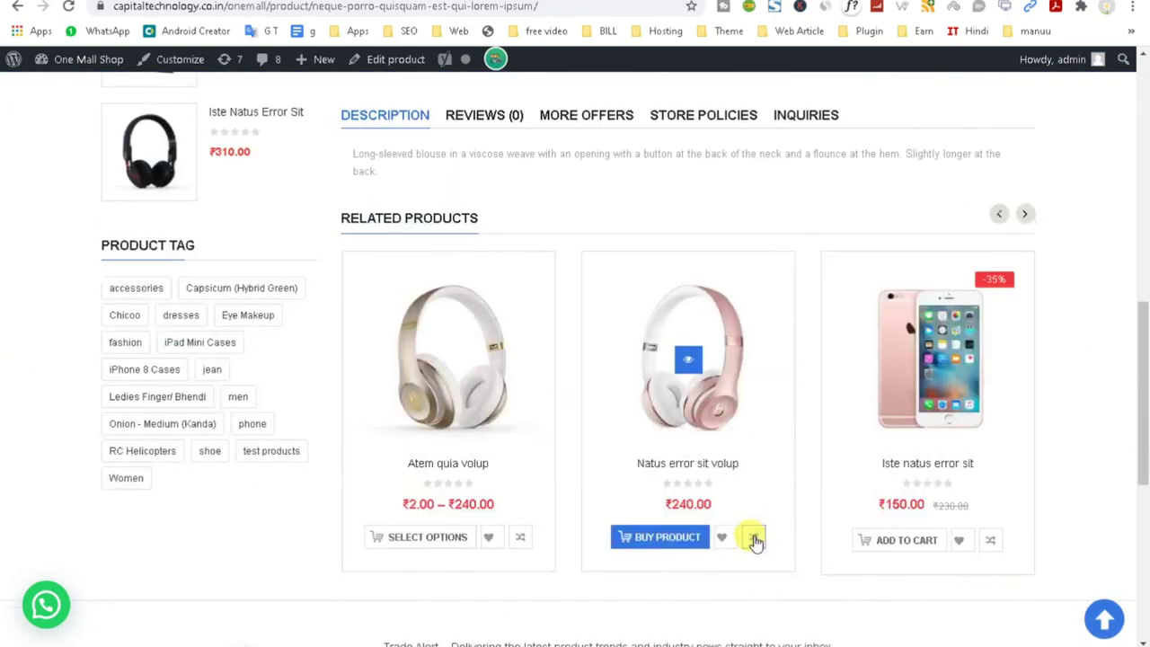